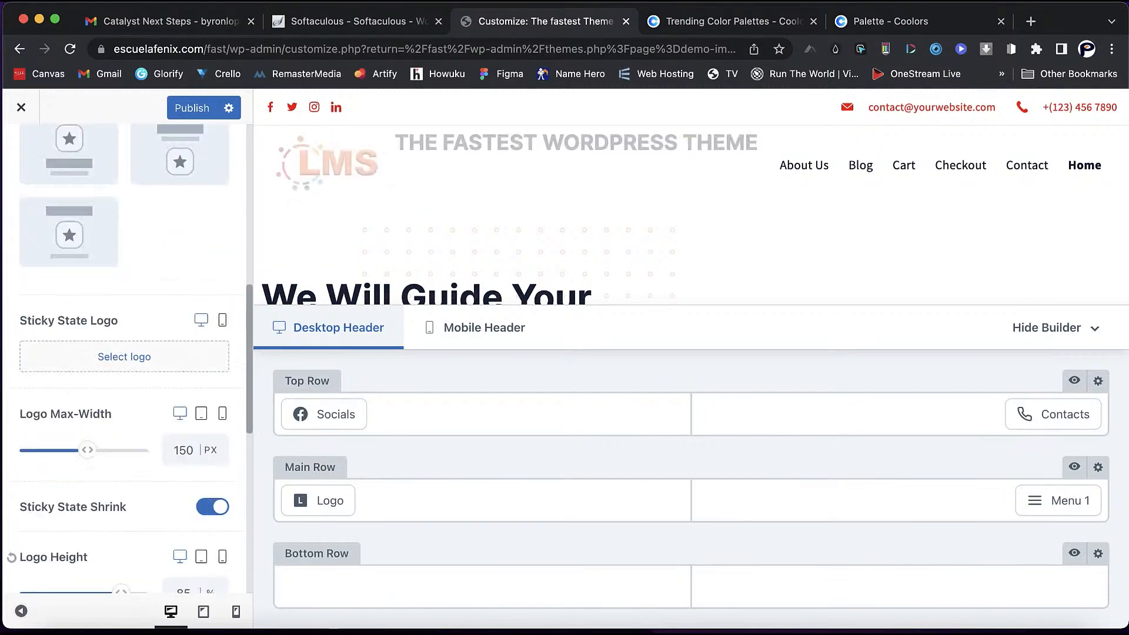
- Scroll the header Logo settings to review the LMS logo in the Business header preview
scroll(13, 536, up, 4)
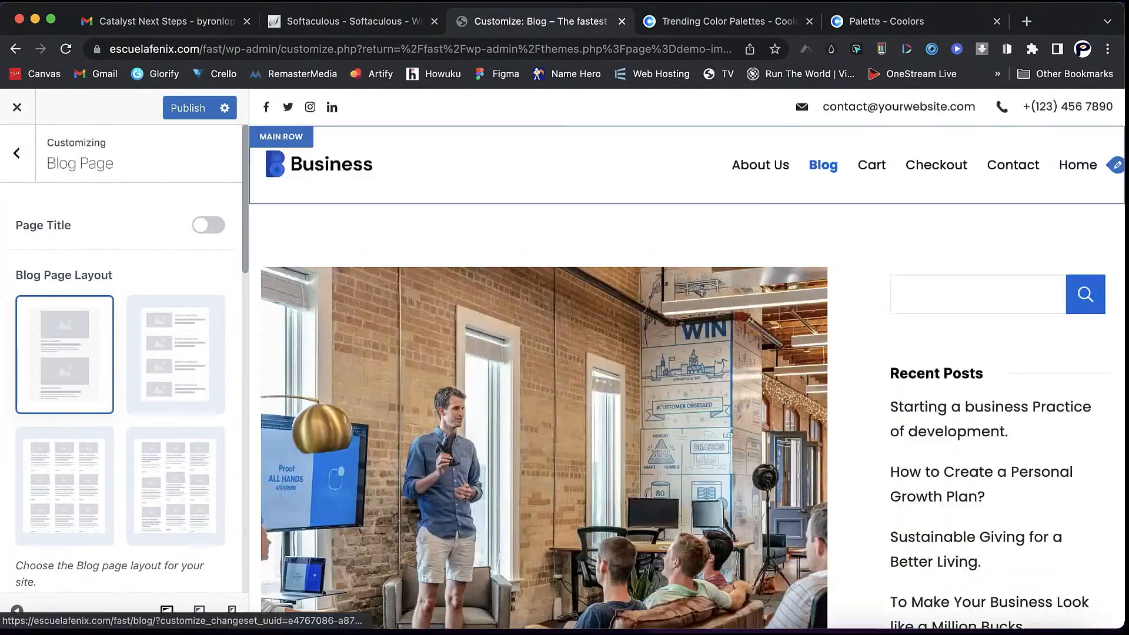
- Review the Blog Page layout and Homepage Settings, then load escuelafenix.com/fast/ in a new tab
click(177, 479)
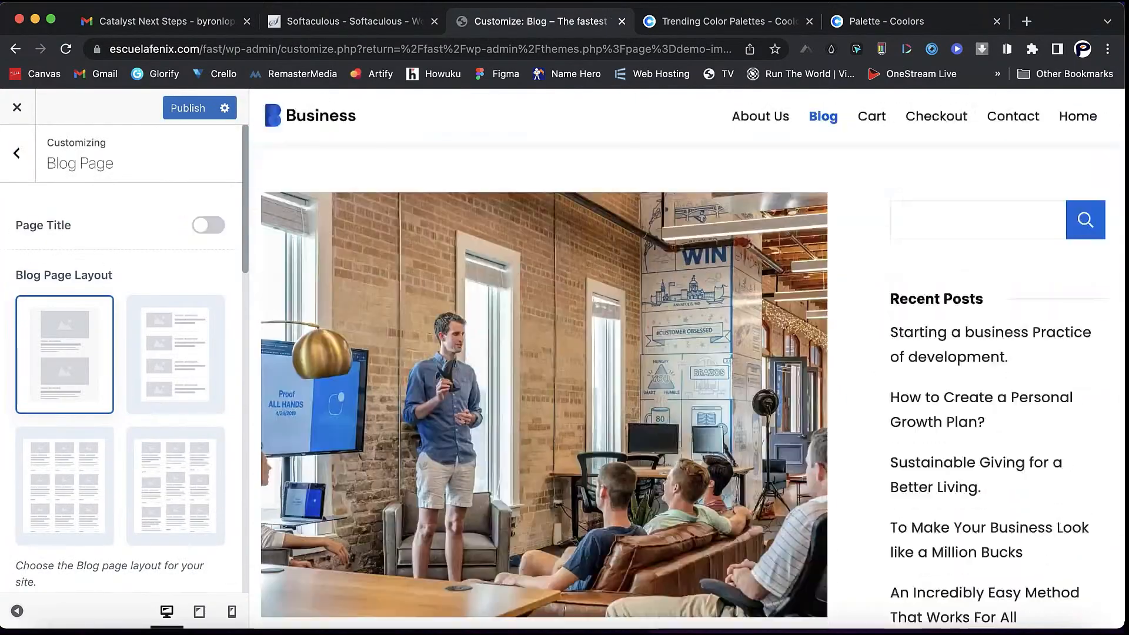
scroll(118, 353, down, 5)
scroll(120, 353, down, 3)
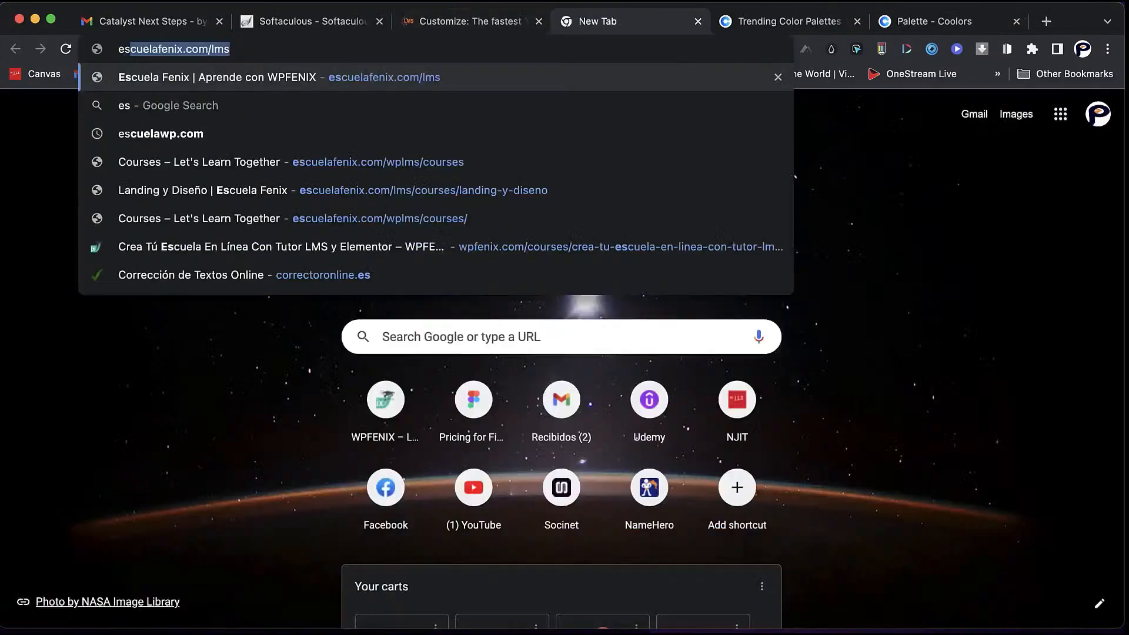
key(Return)
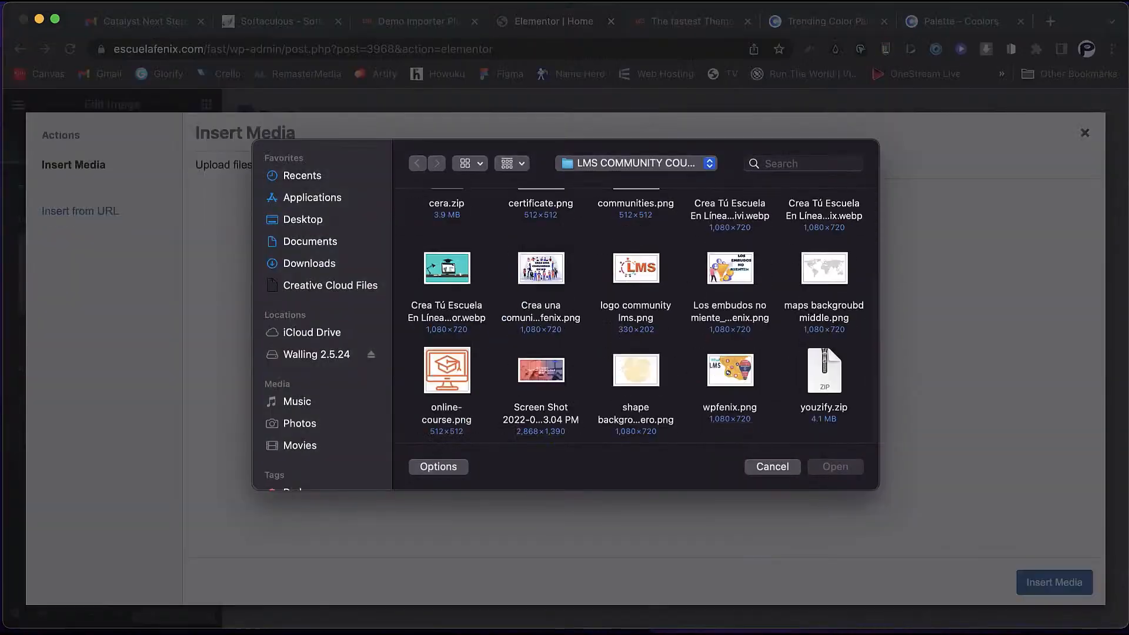
- Switch the file dialog to the Downloads folder and scroll its contents
click(309, 263)
scroll(635, 318, down, 15)
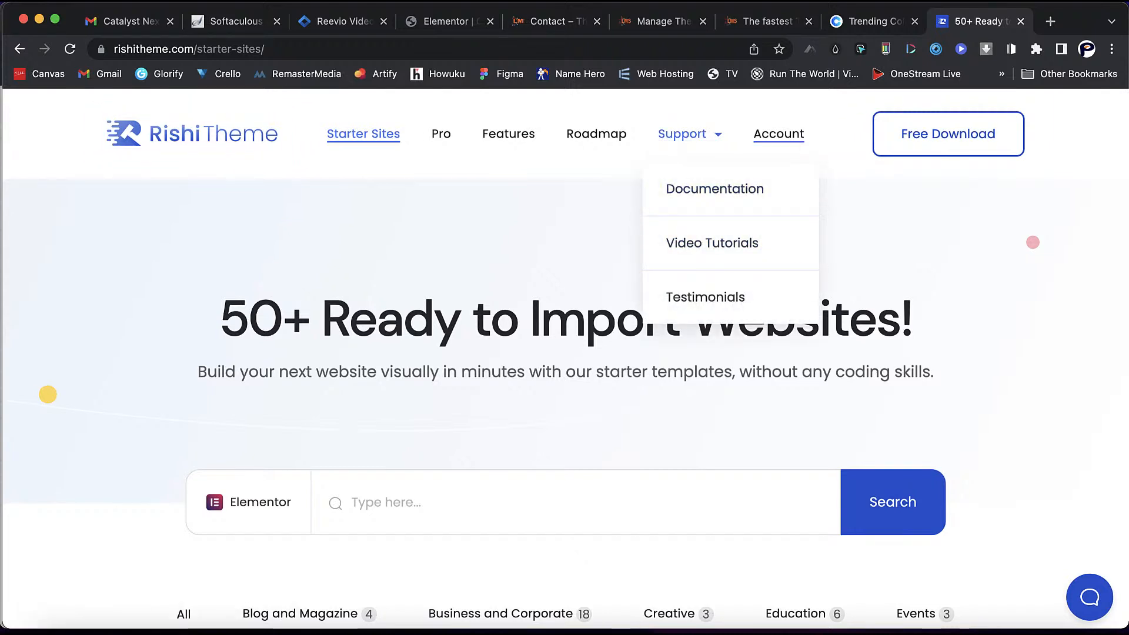
- Browse the Rishi starter site cards down to the footer and back up
scroll(557, 358, down, 5)
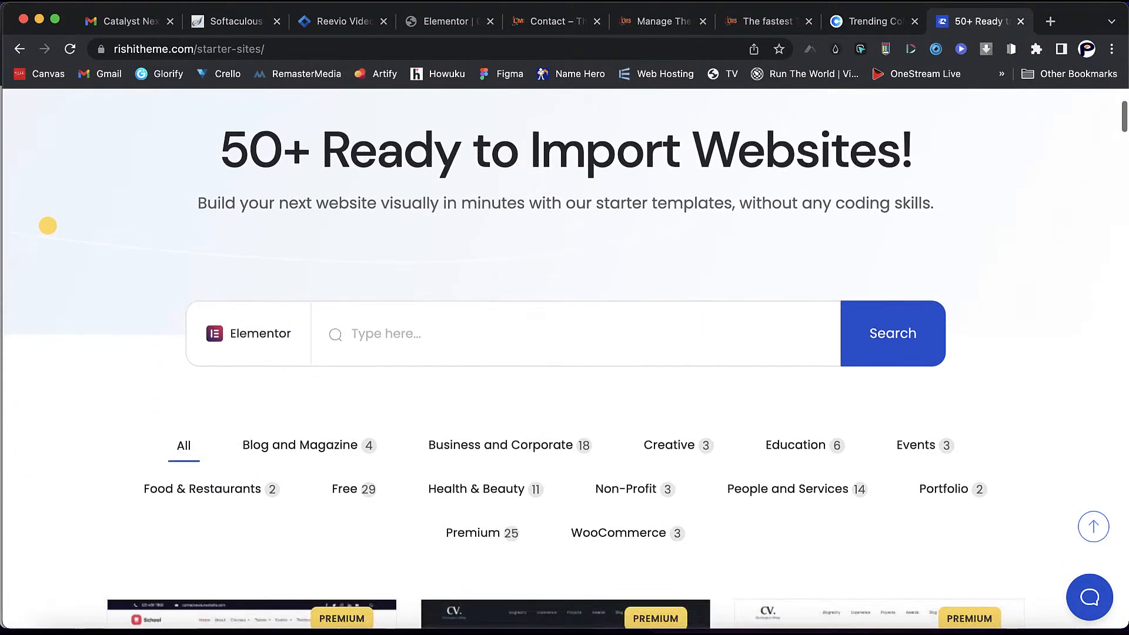
scroll(556, 358, down, 1)
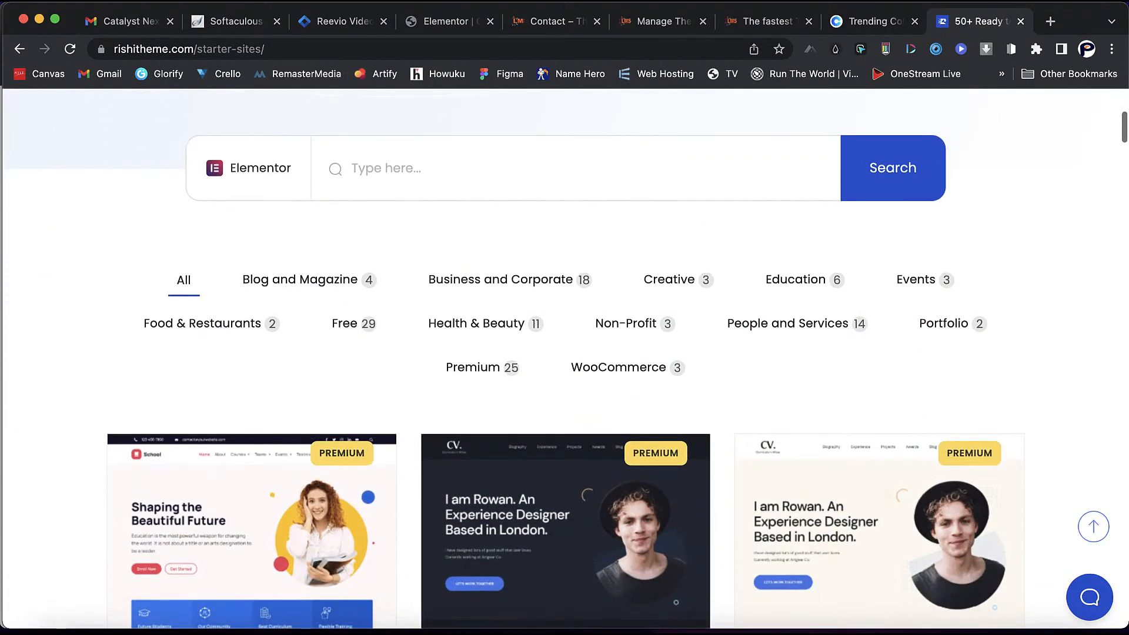
mouse_move(879, 530)
scroll(880, 530, down, 1)
scroll(880, 529, down, 3)
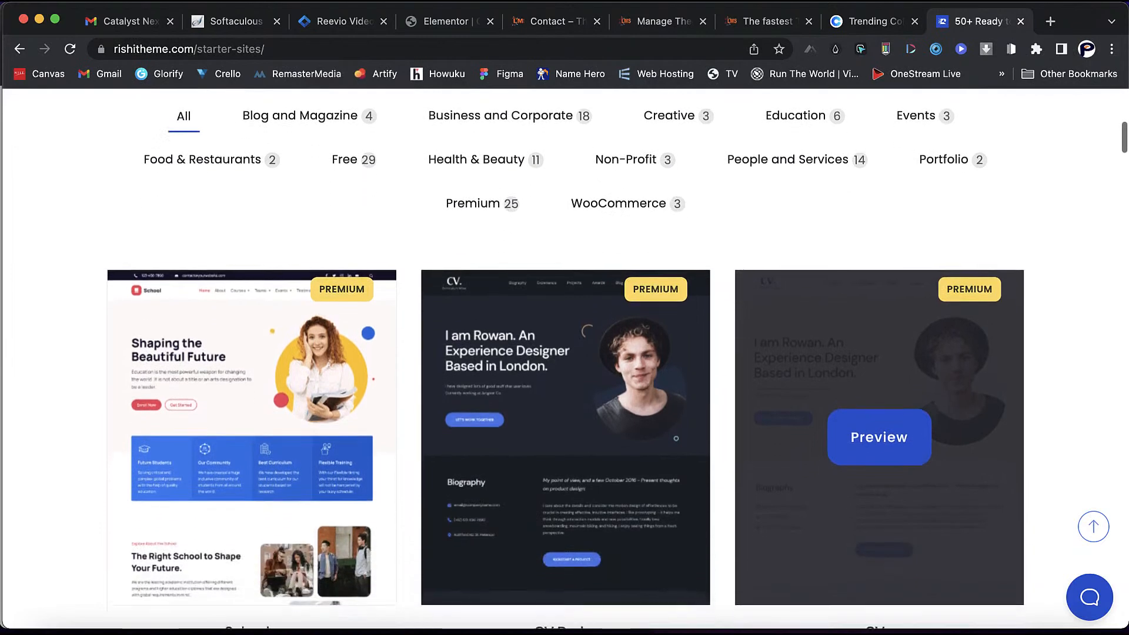
scroll(879, 412, down, 3)
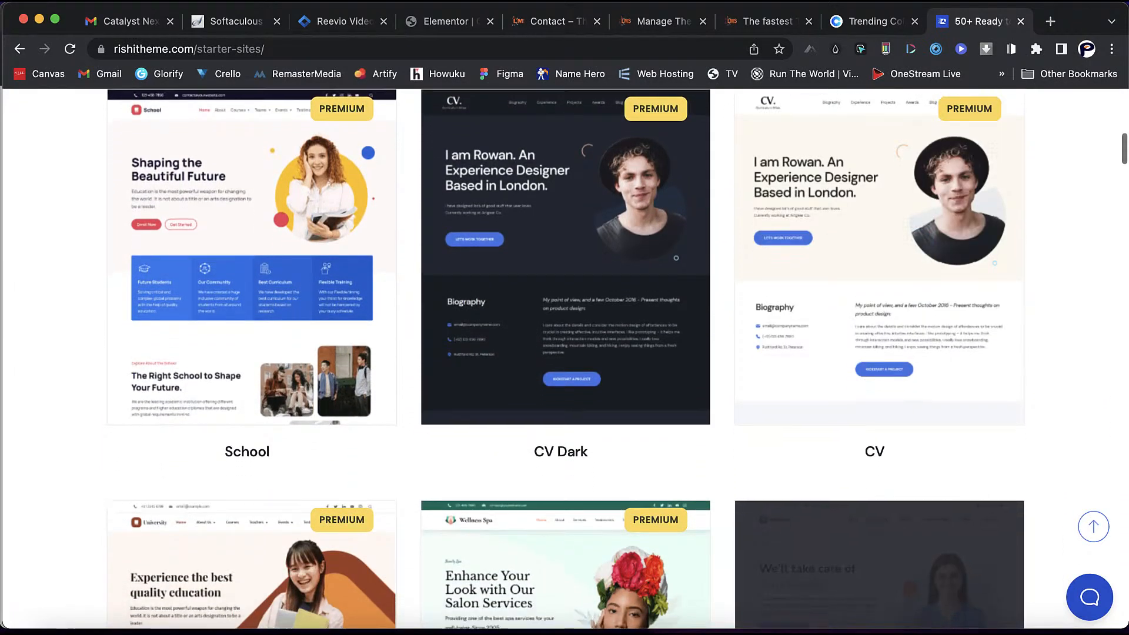
scroll(880, 412, down, 5)
scroll(766, 281, down, 20)
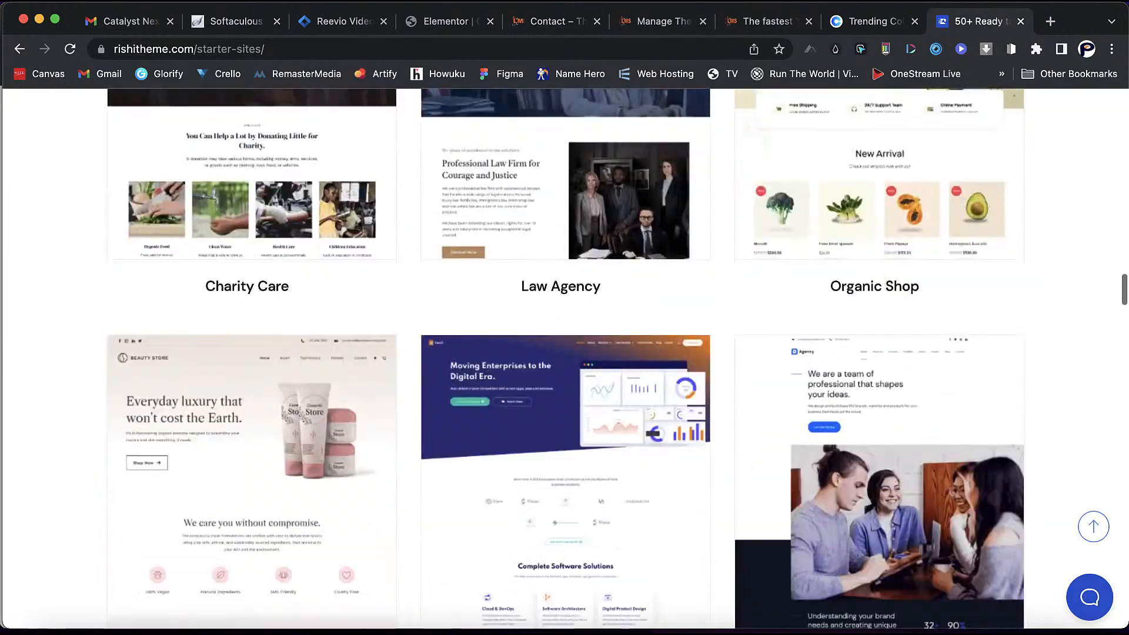
scroll(767, 281, down, 15)
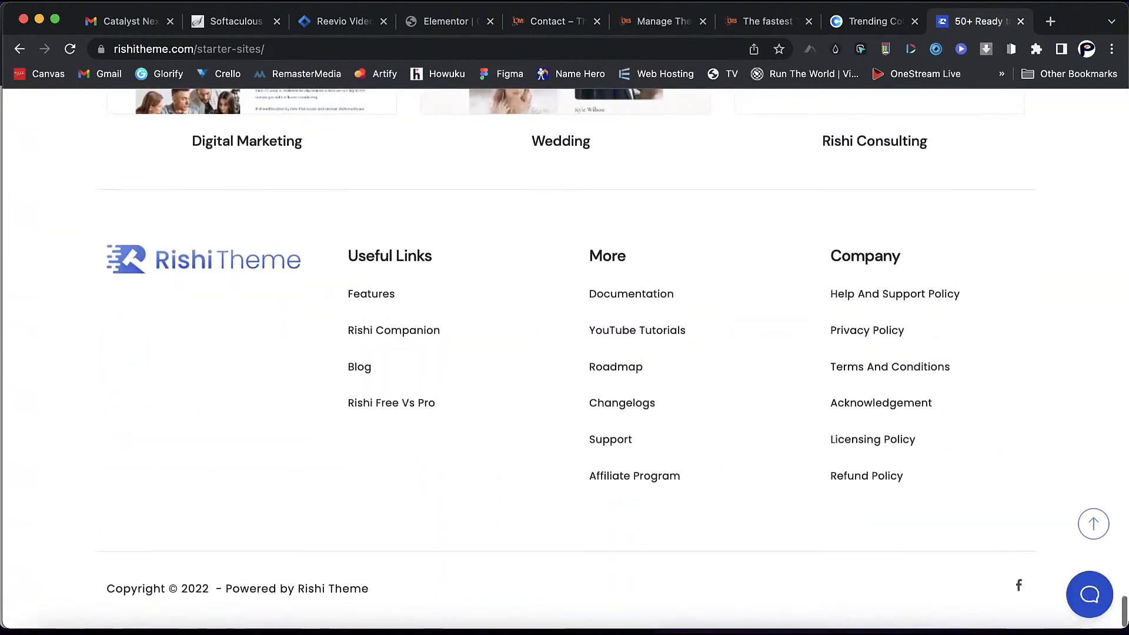
scroll(570, 351, up, 10)
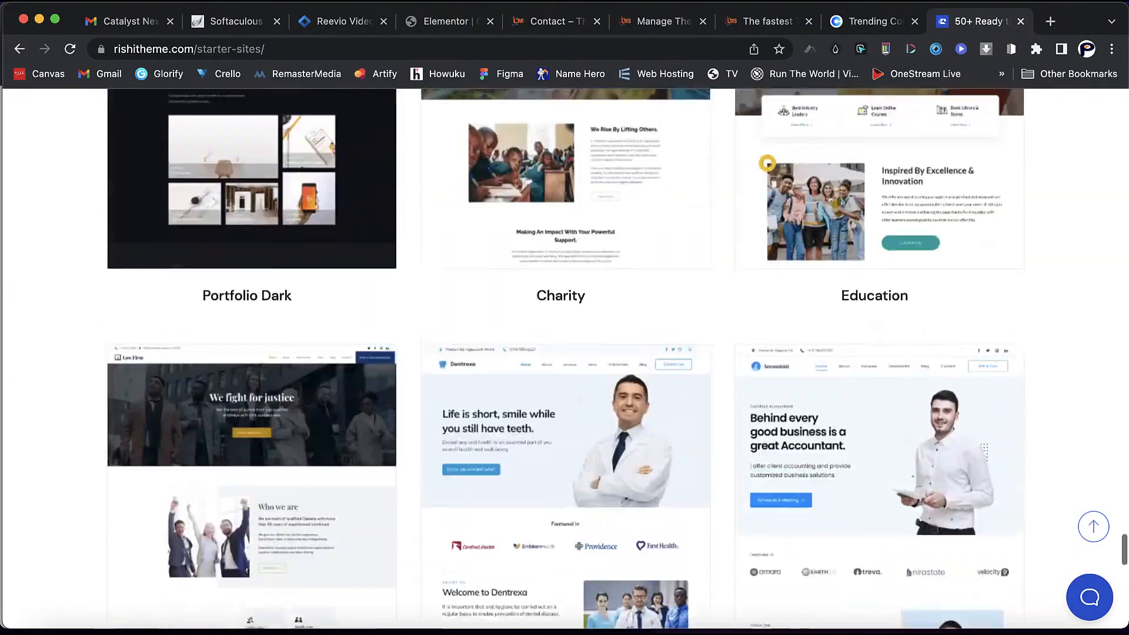
scroll(1032, 257, up, 15)
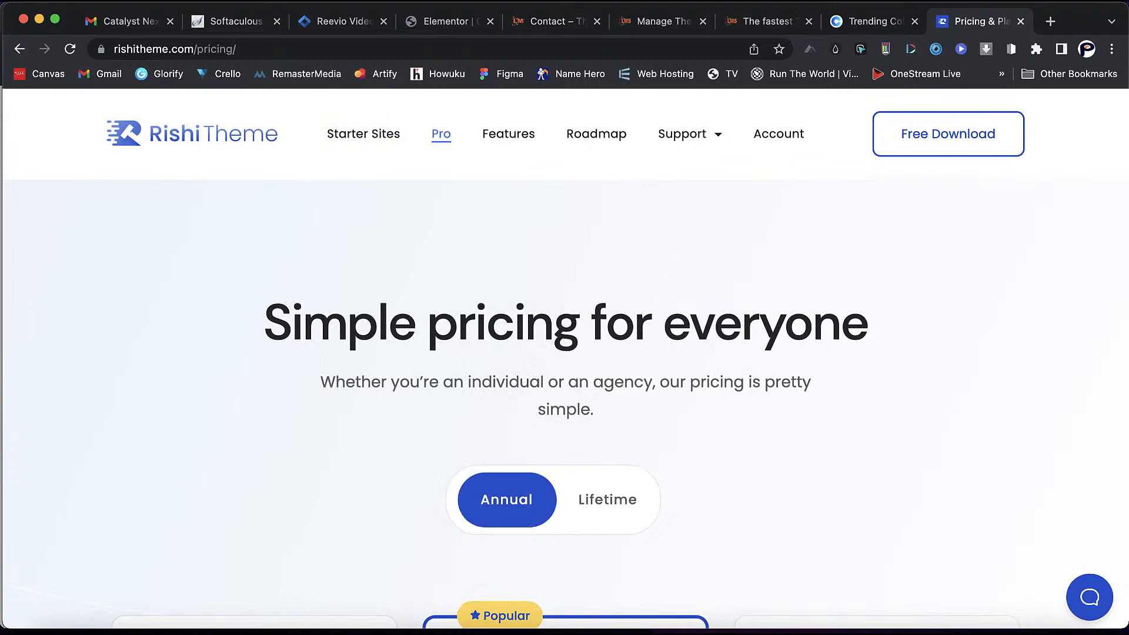
- Scroll through the Annual pricing plan cards on the Rishi pricing page
scroll(858, 458, down, 6)
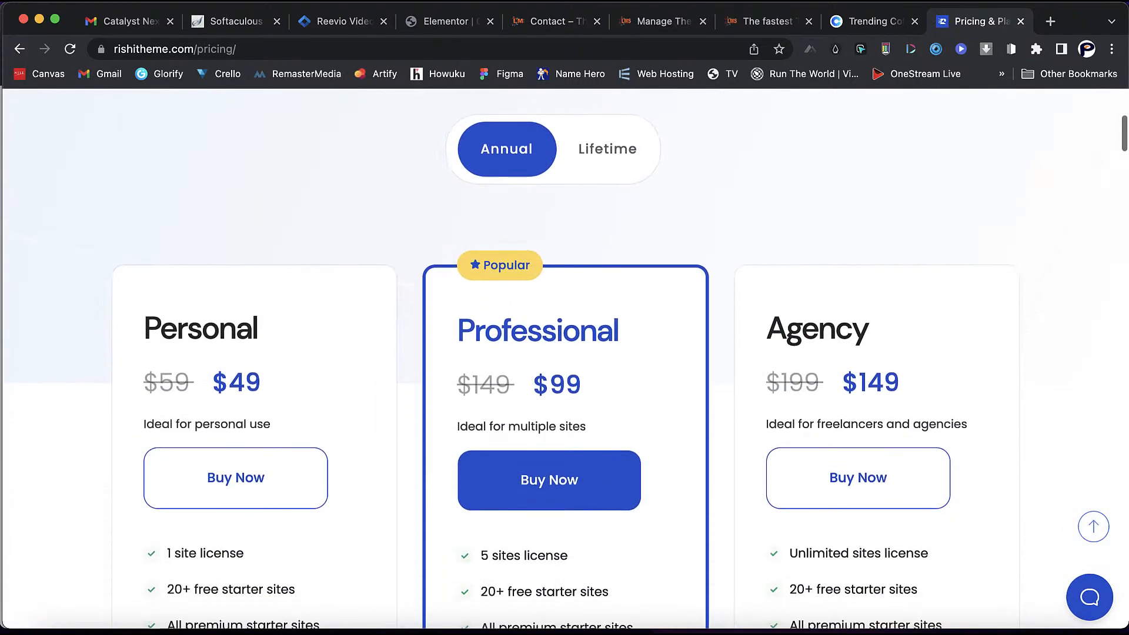
scroll(565, 359, down, 3)
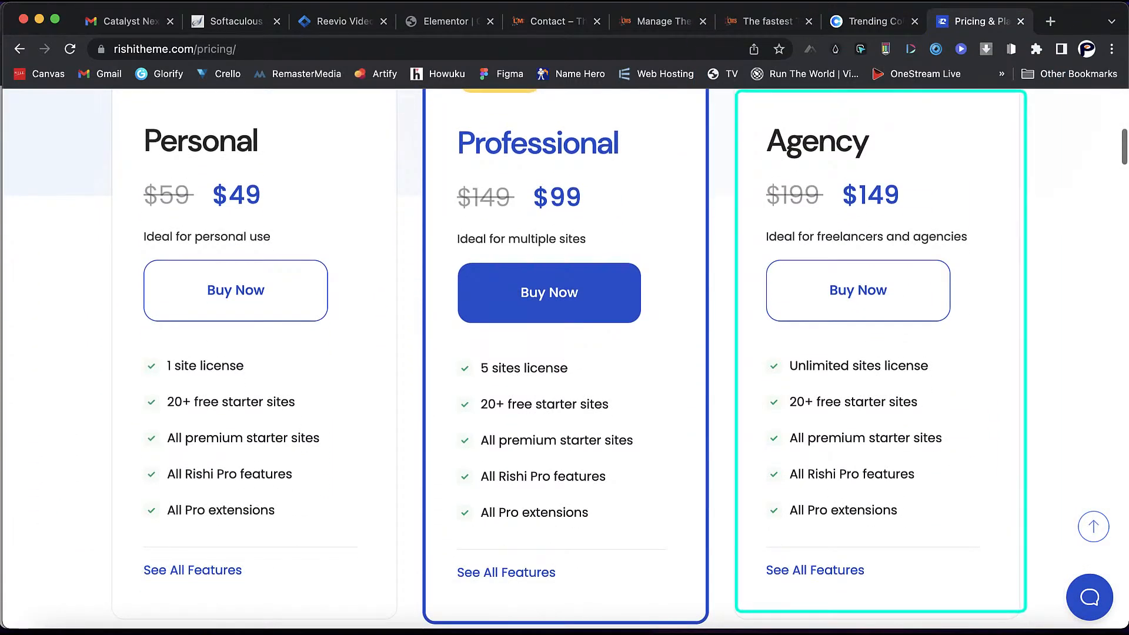
scroll(565, 359, up, 3)
scroll(565, 359, up, 1)
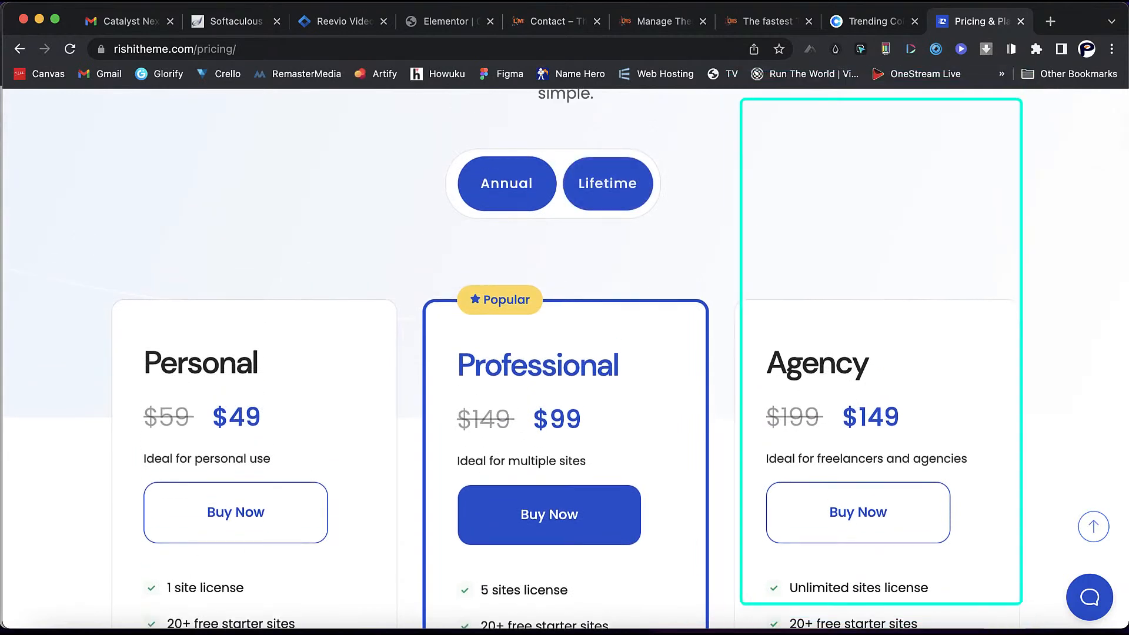
- Switch to Lifetime pricing and review the $99, $199 and $299 one-time plans
click(608, 184)
scroll(858, 247, down, 5)
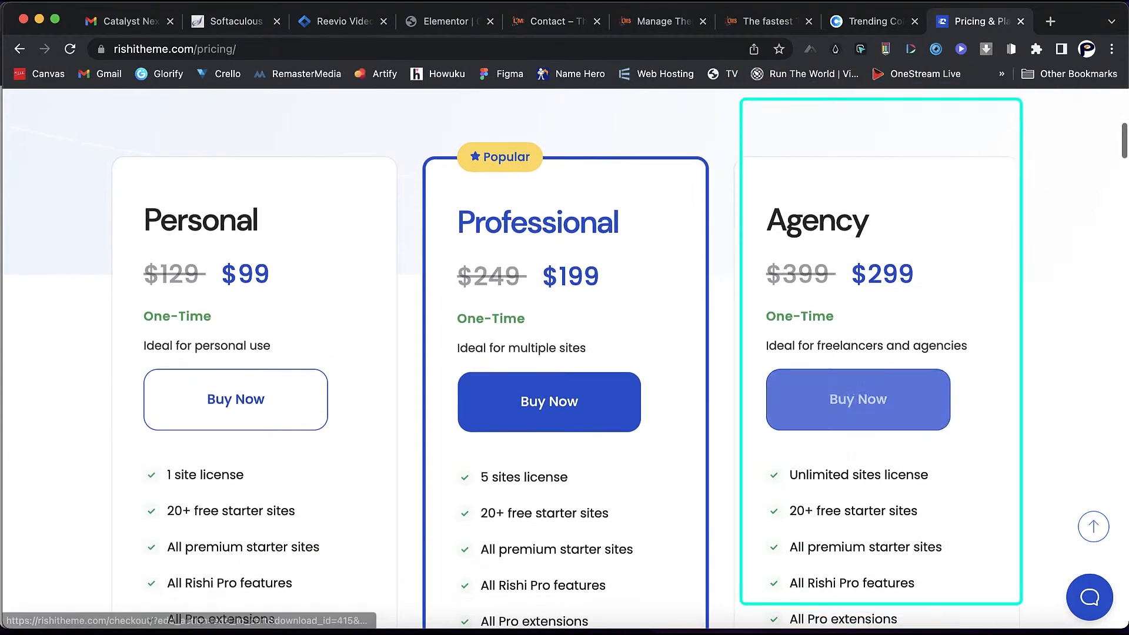
scroll(859, 247, up, 3)
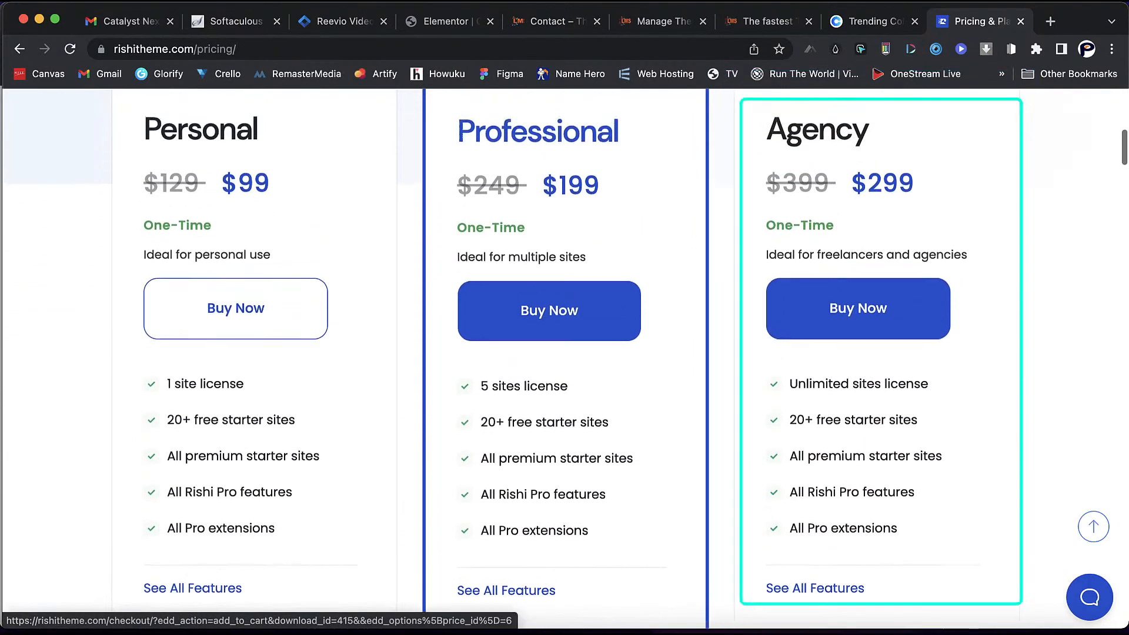
scroll(858, 247, up, 1)
scroll(858, 247, down, 3)
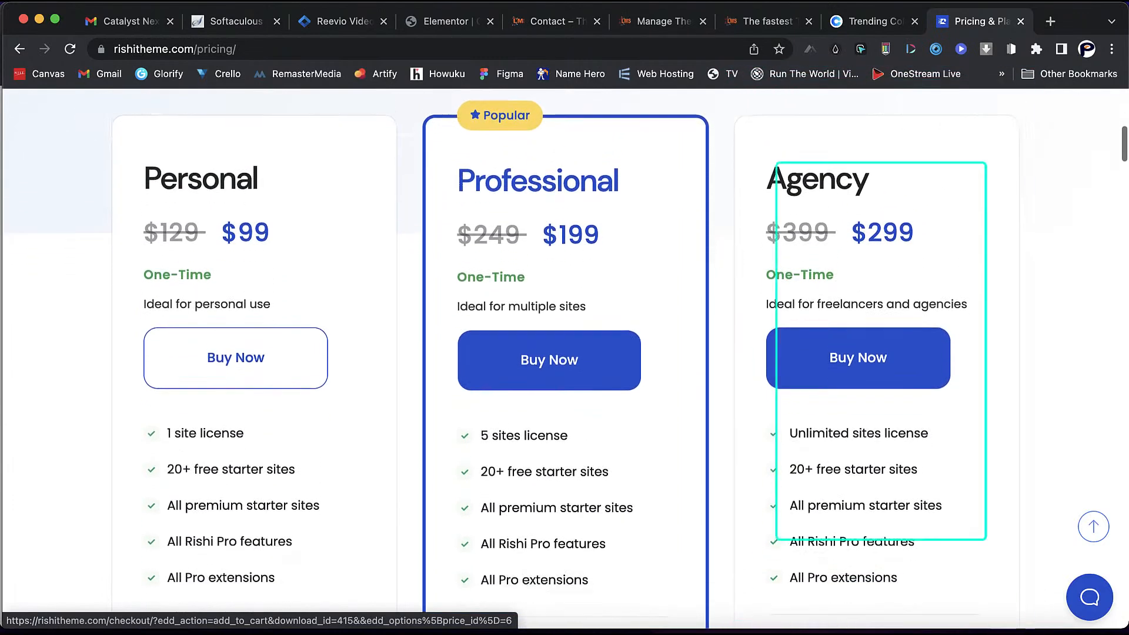
scroll(858, 247, up, 2)
scroll(564, 353, up, 9)
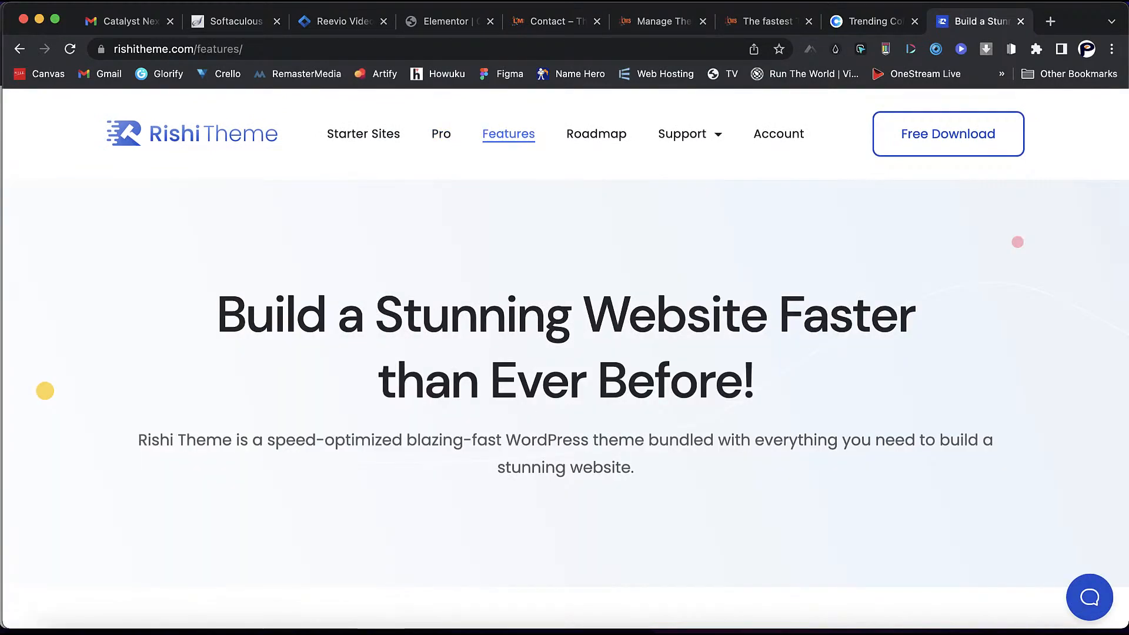
- Jump through the Essential Performance Tweaks and Design sections of the features page
scroll(564, 353, down, 8)
scroll(564, 353, down, 3)
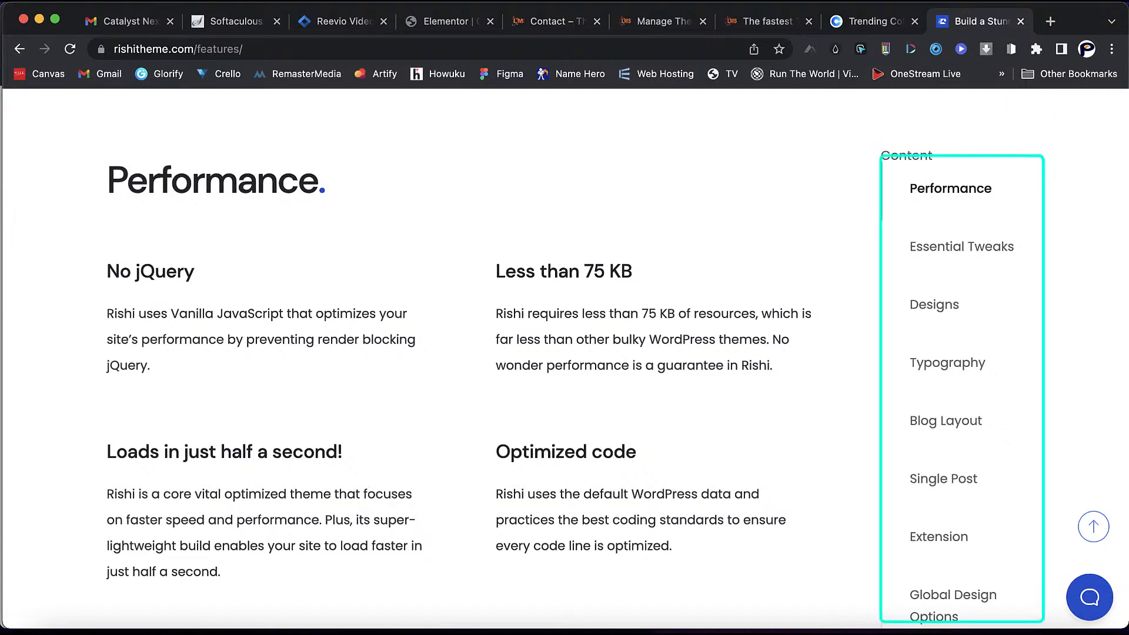
click(963, 246)
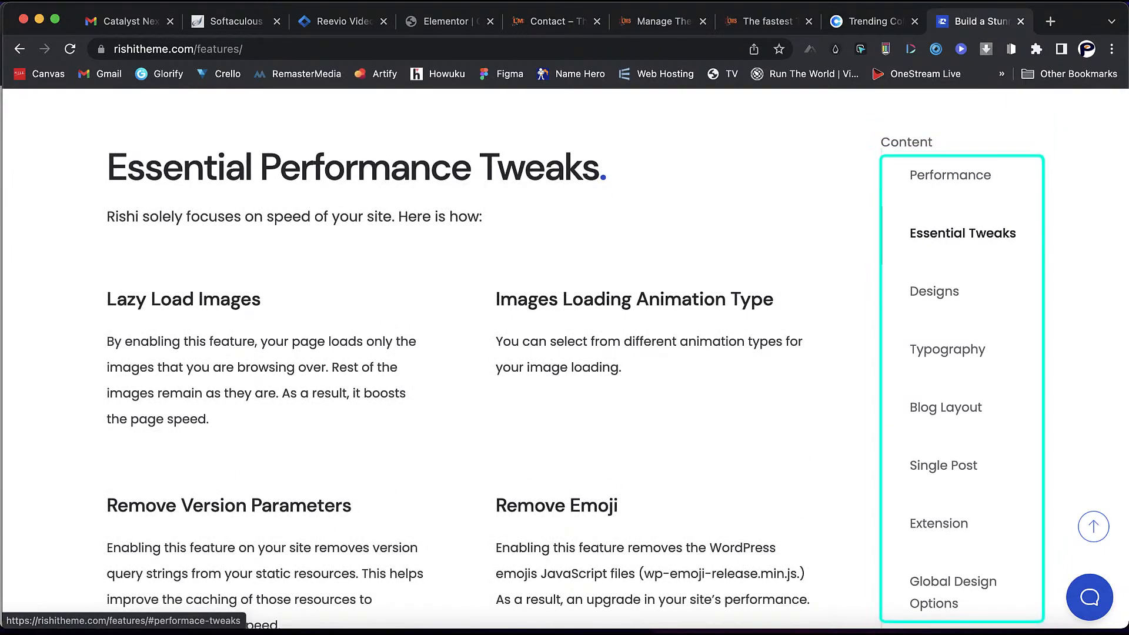
scroll(565, 353, down, 3)
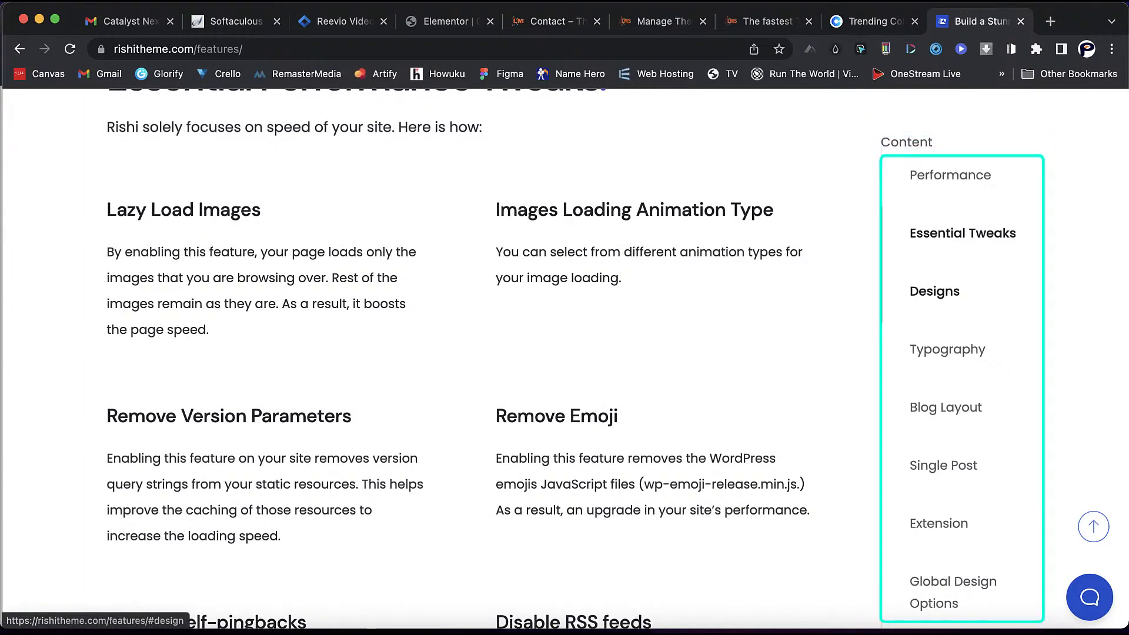
click(935, 291)
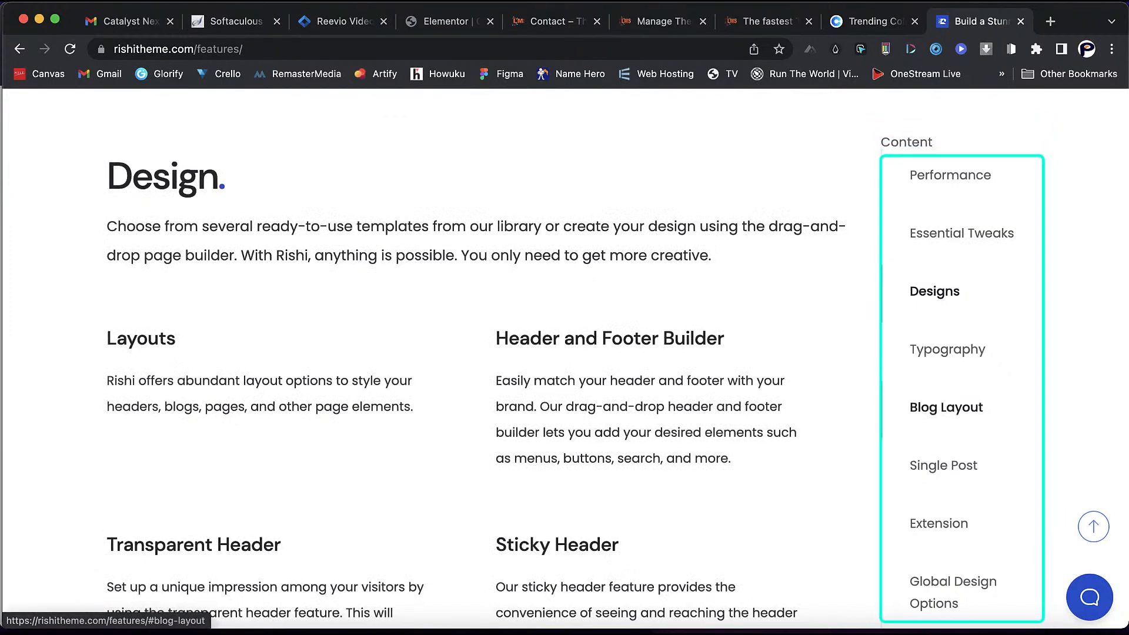
scroll(565, 353, down, 5)
scroll(564, 353, down, 4)
scroll(565, 353, down, 10)
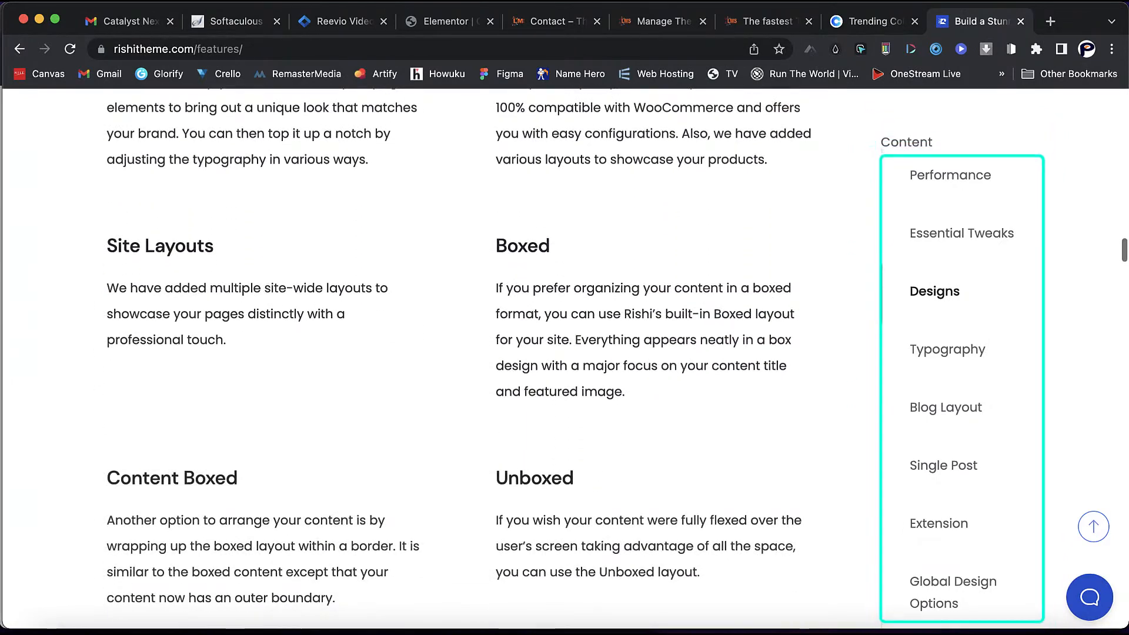
scroll(564, 353, down, 10)
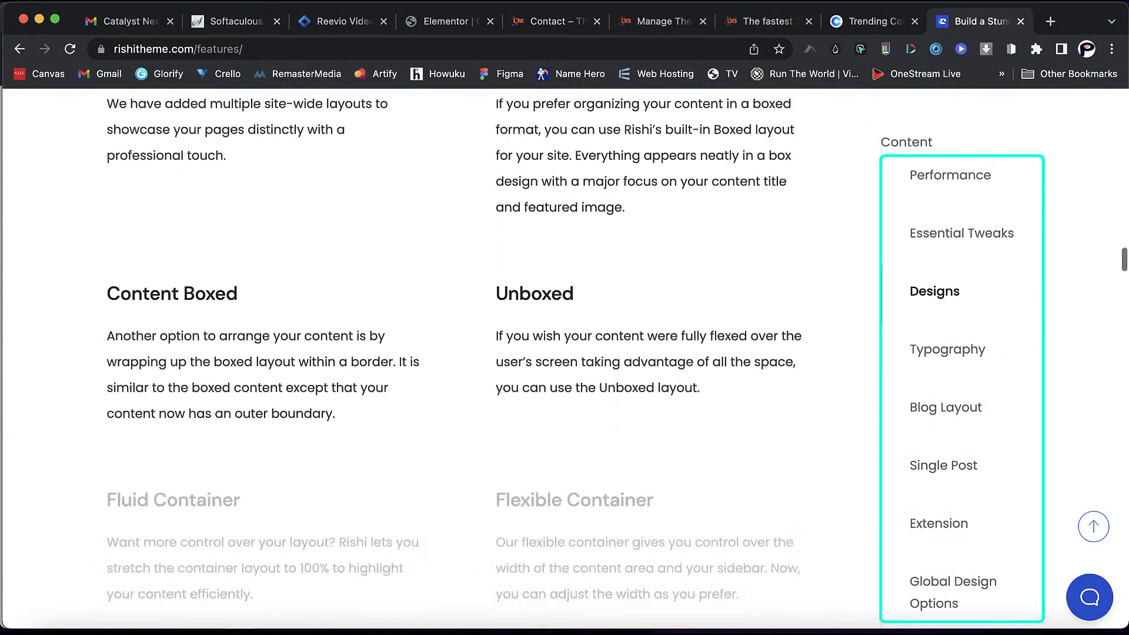
scroll(427, 358, down, 2)
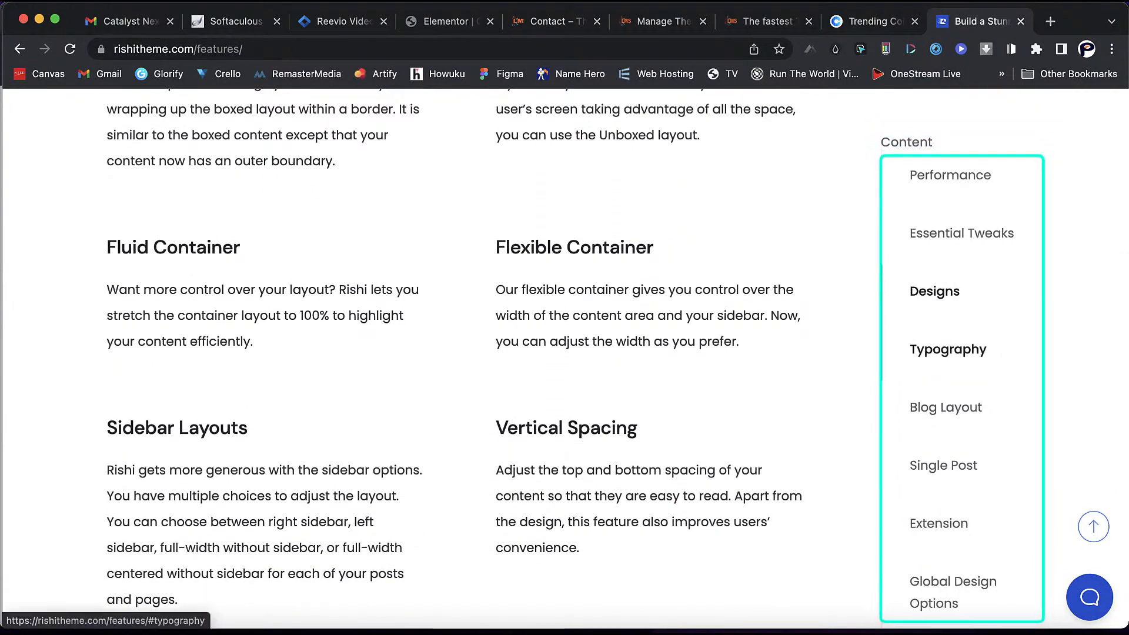
- Jump to the Typography section, then on to the Blog Layout section
click(949, 349)
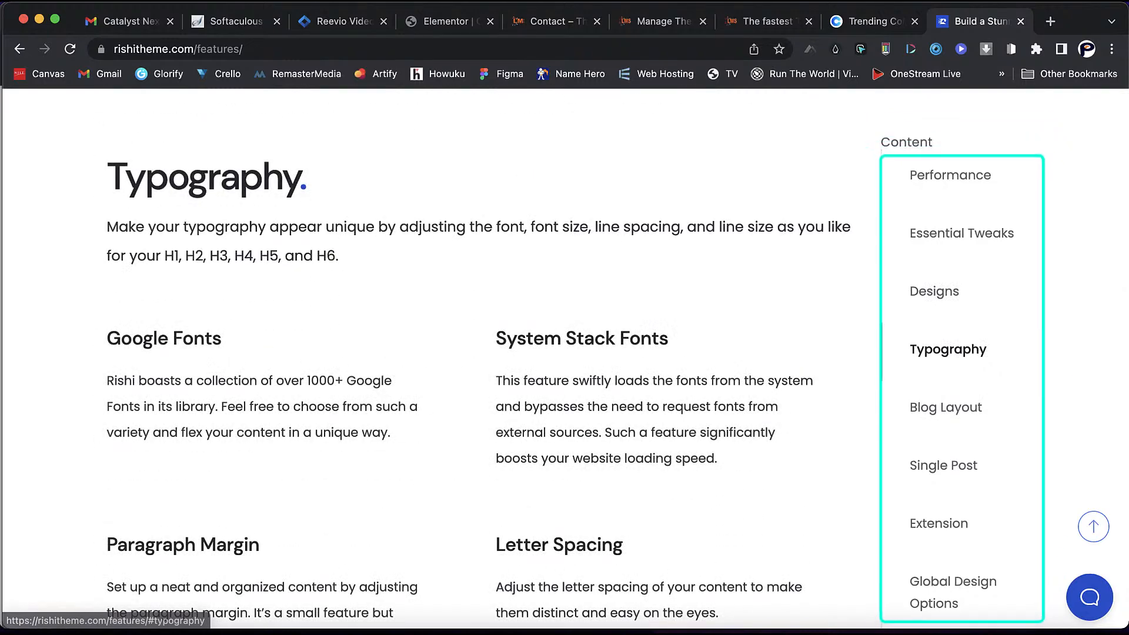
scroll(565, 353, down, 6)
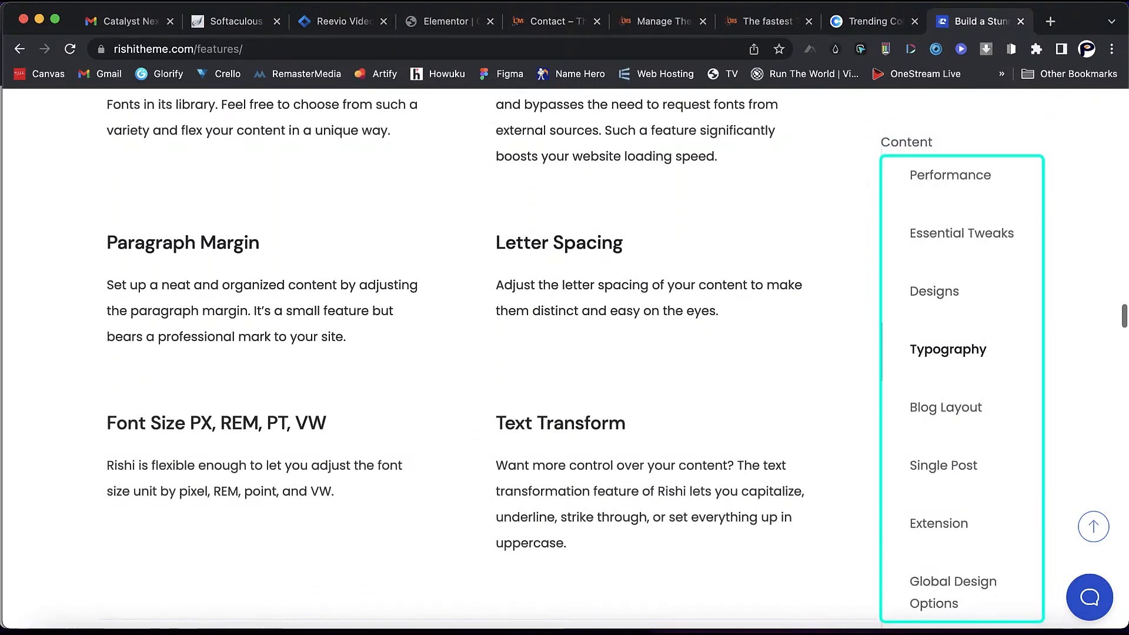
scroll(565, 353, down, 2)
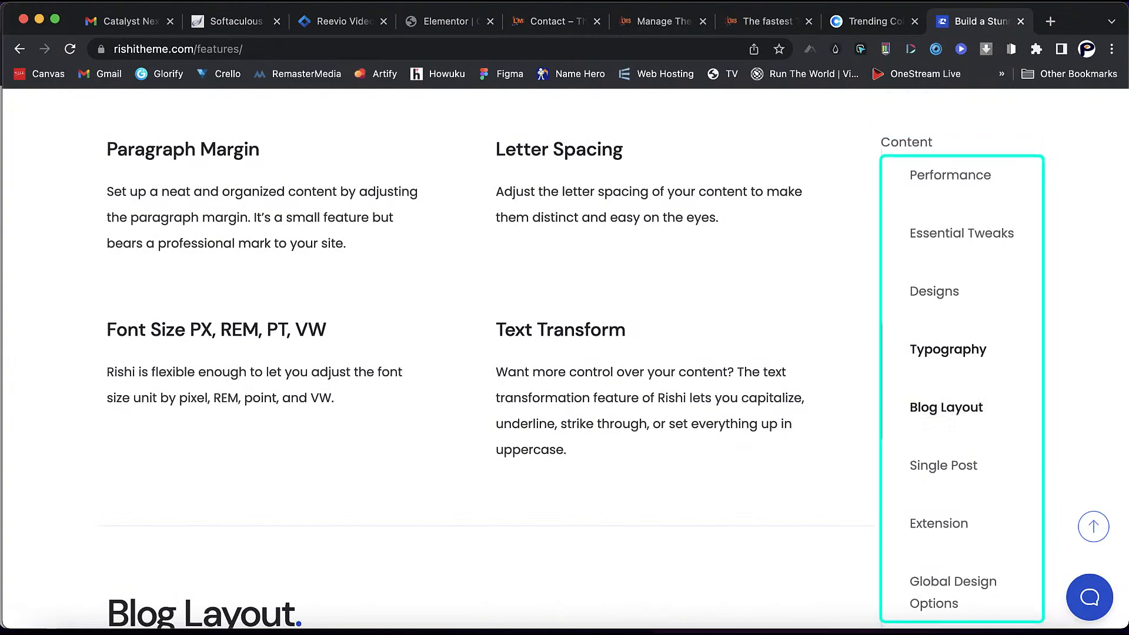
click(946, 407)
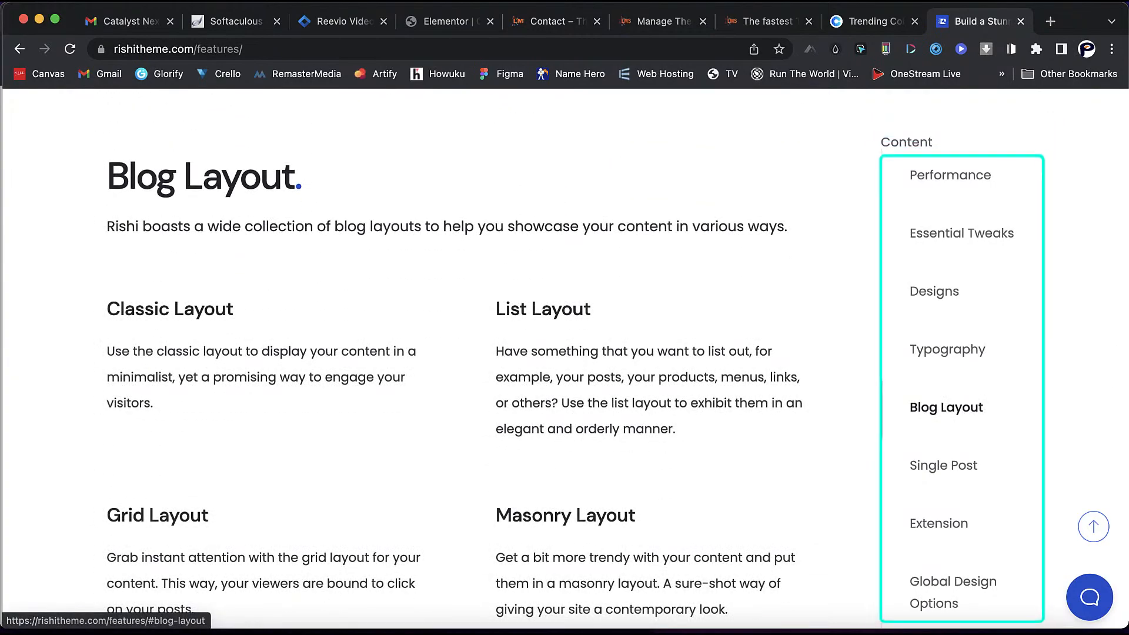
- Jump to the Single Post and Extensions feature sections
click(944, 465)
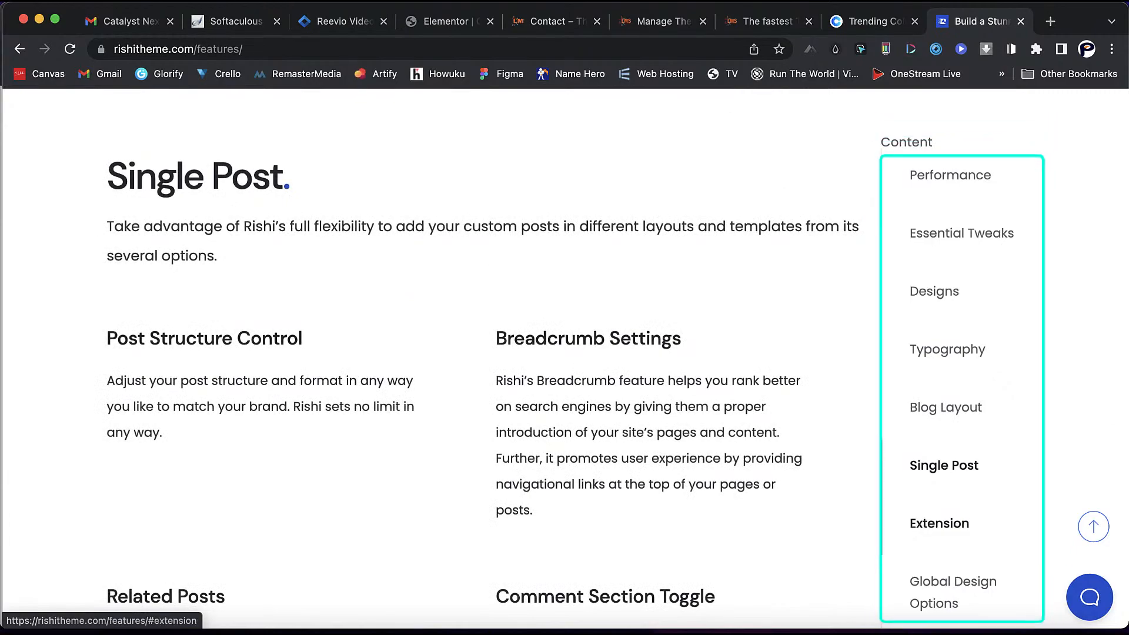
click(939, 523)
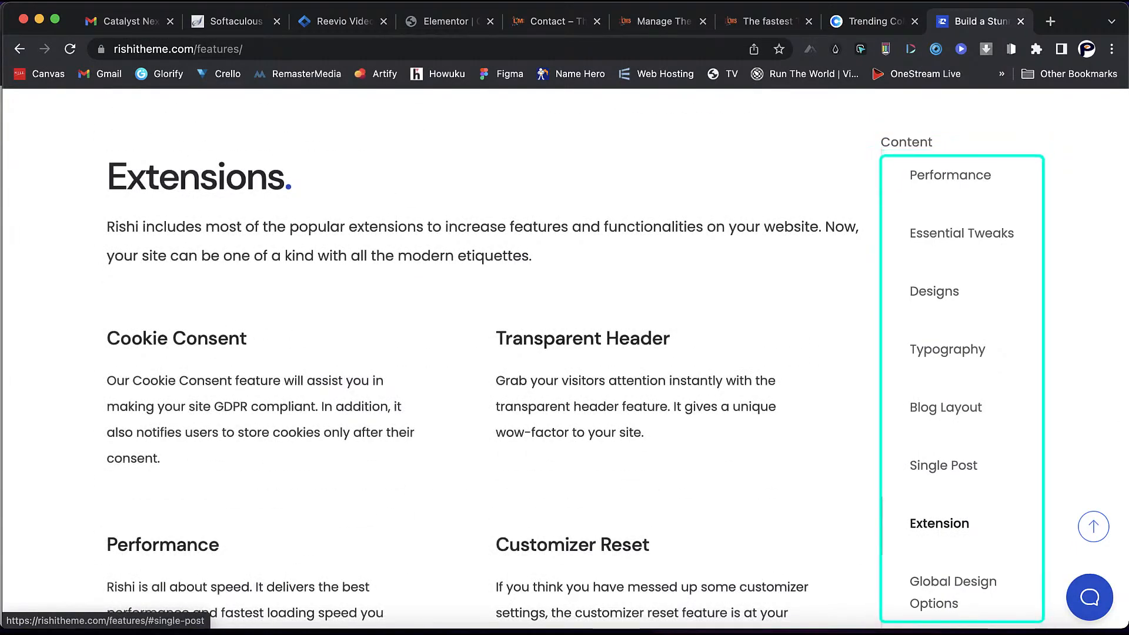
scroll(565, 383, down, 3)
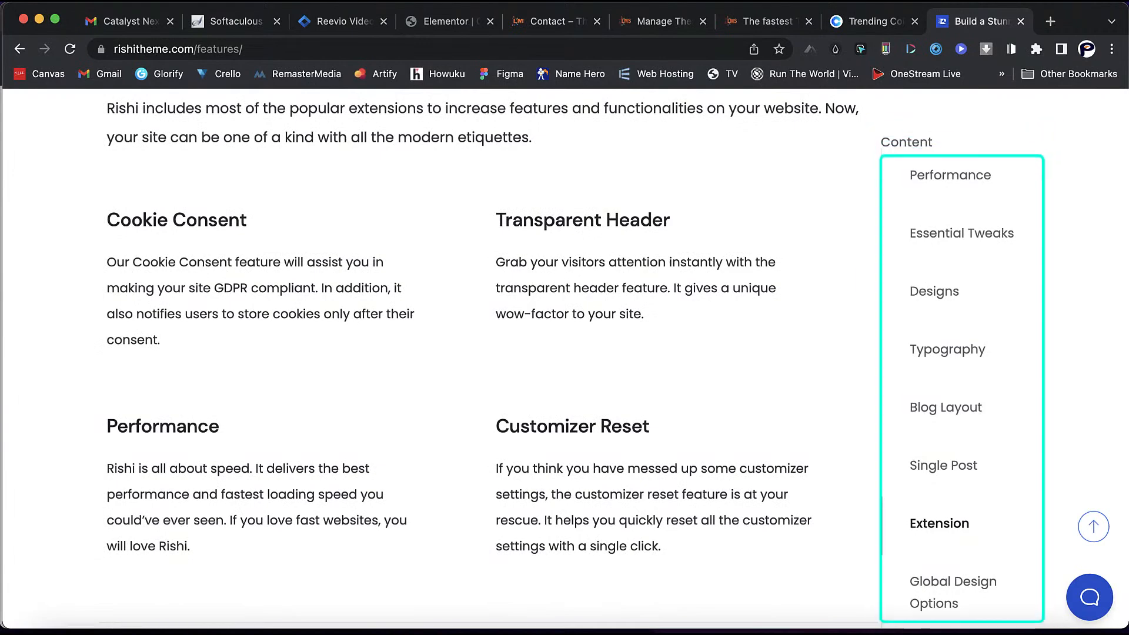
scroll(564, 359, down, 2)
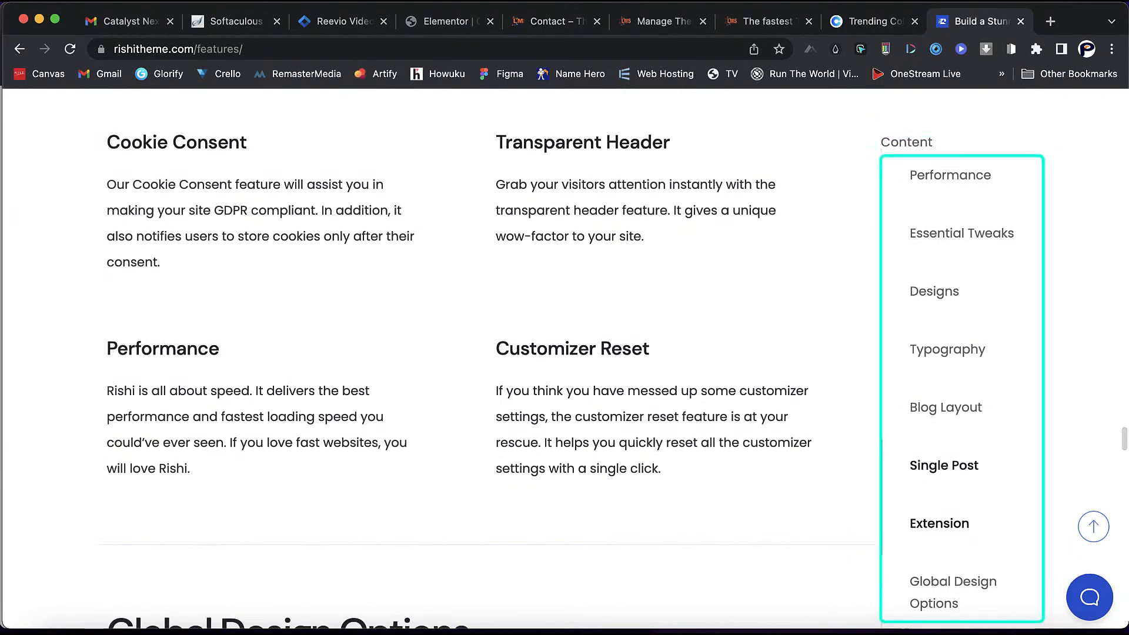
scroll(944, 465, down, 3)
- Scroll the features page down to the Download Rishi Now banner and footer links
scroll(953, 592, down, 5)
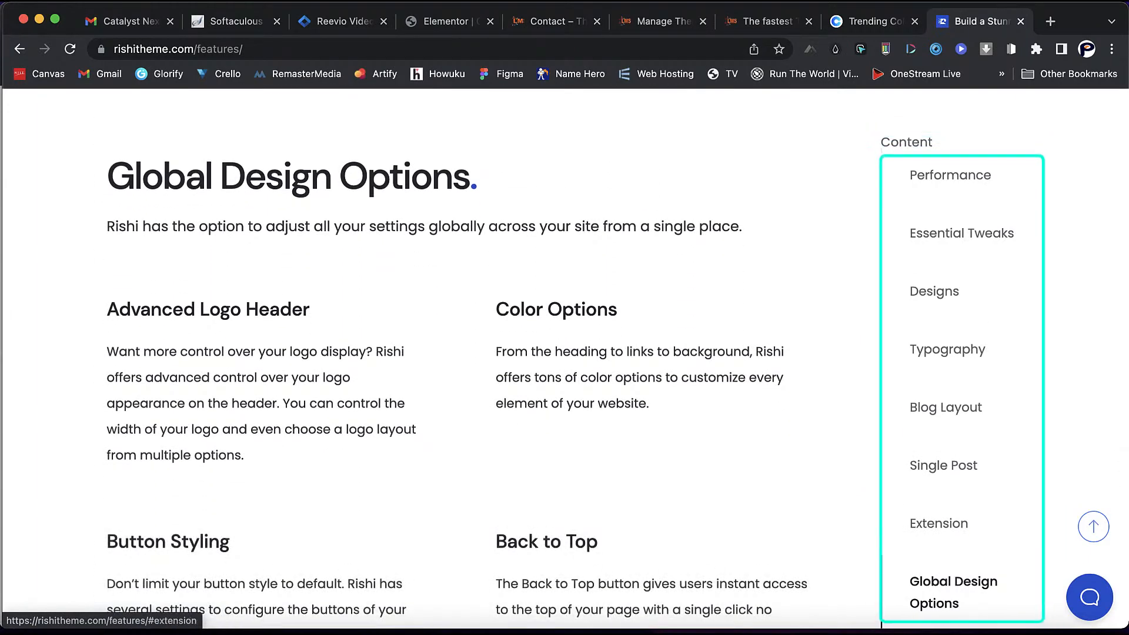
scroll(564, 359, down, 7)
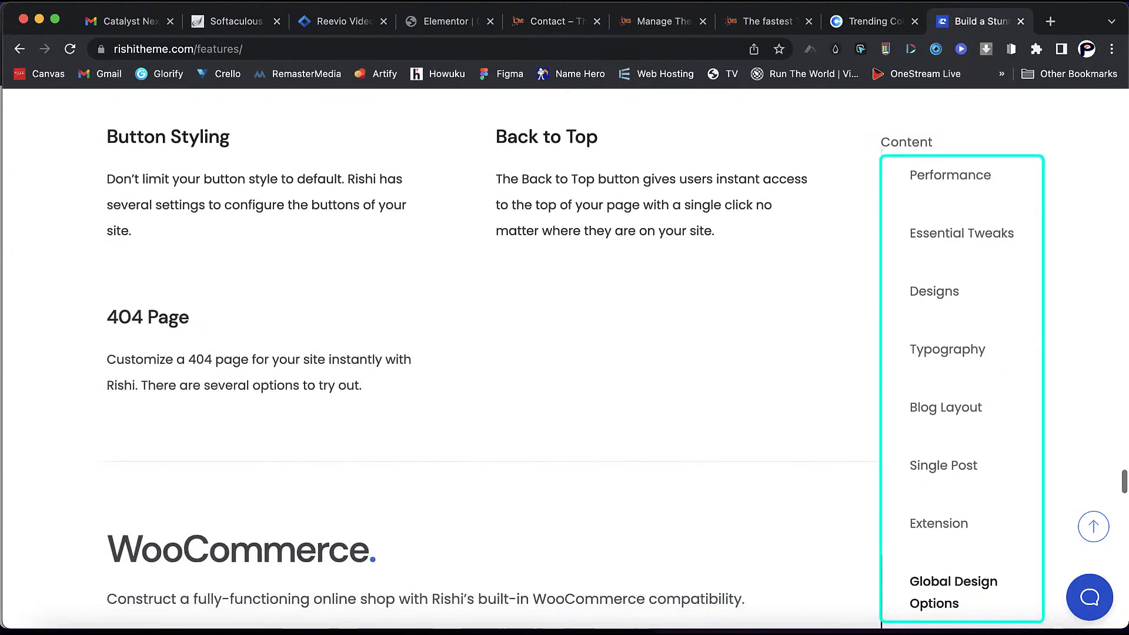
scroll(565, 358, down, 10)
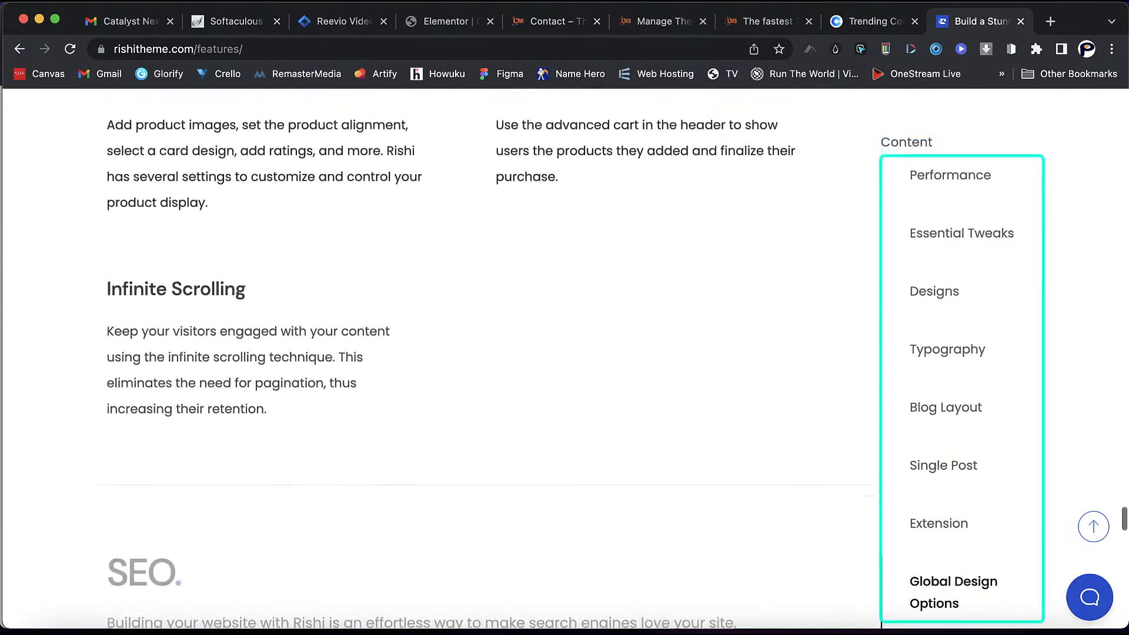
scroll(565, 359, down, 5)
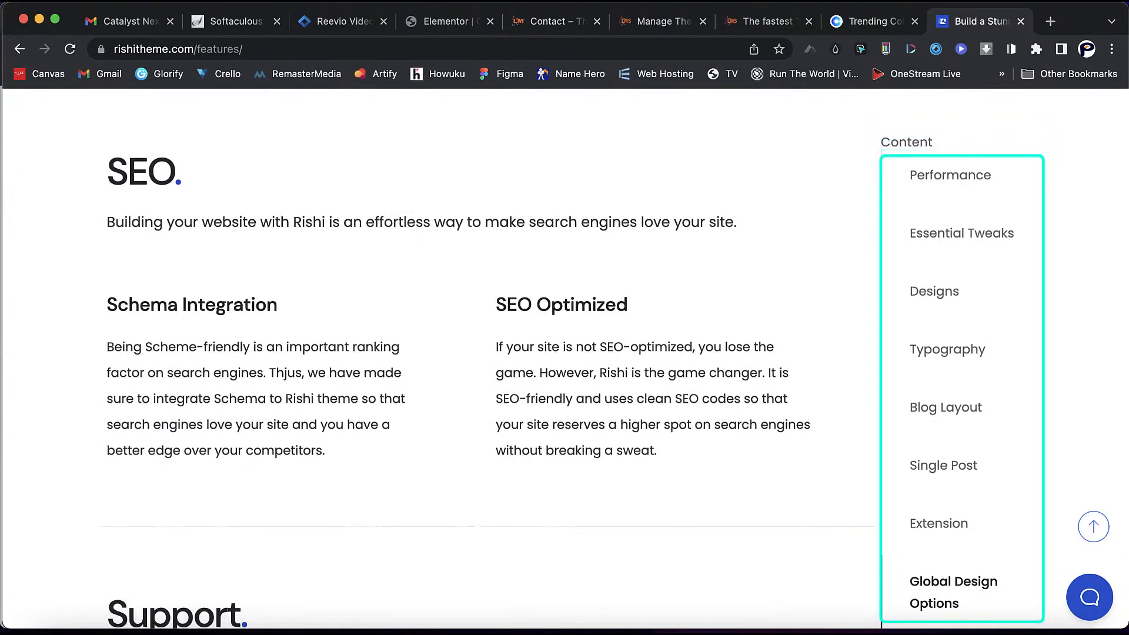
scroll(119, 509, down, 10)
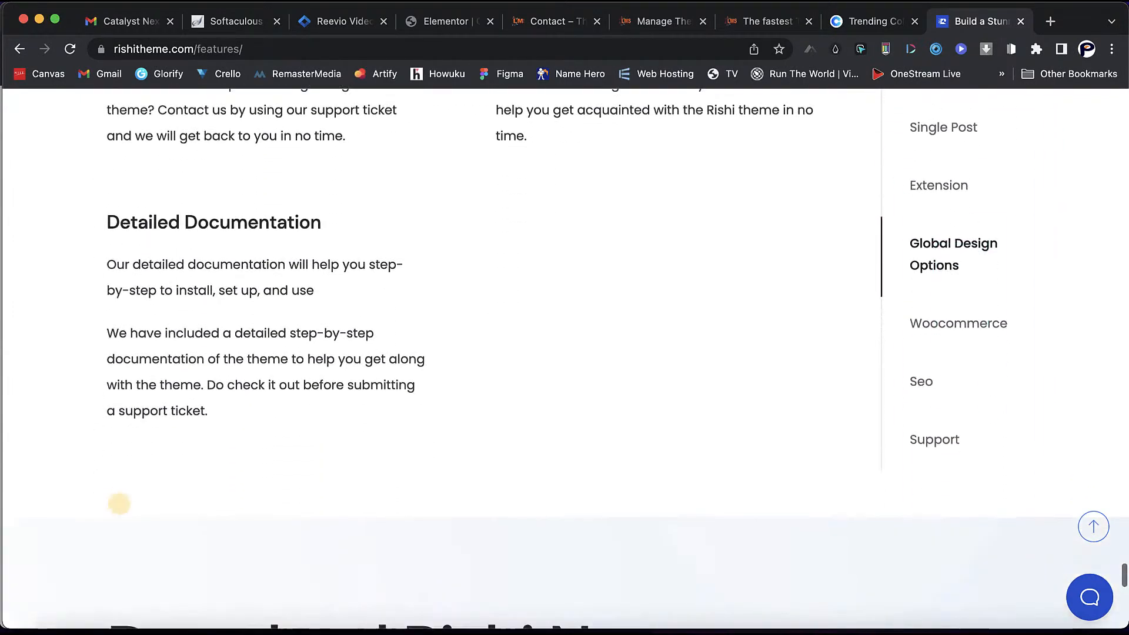
scroll(119, 510, down, 5)
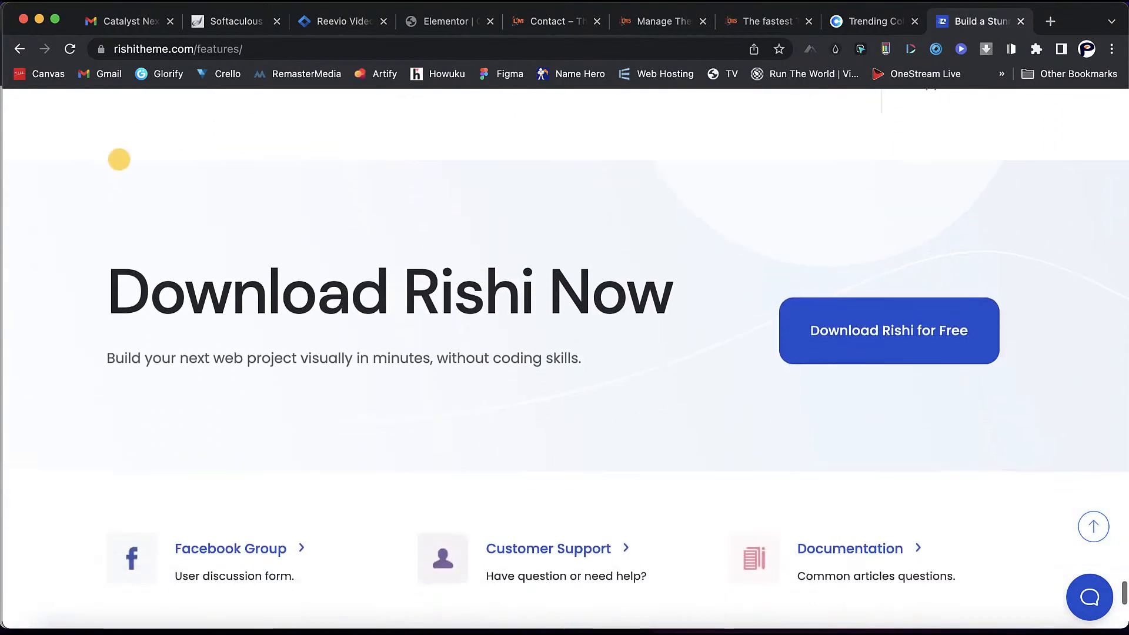
scroll(118, 169, down, 4)
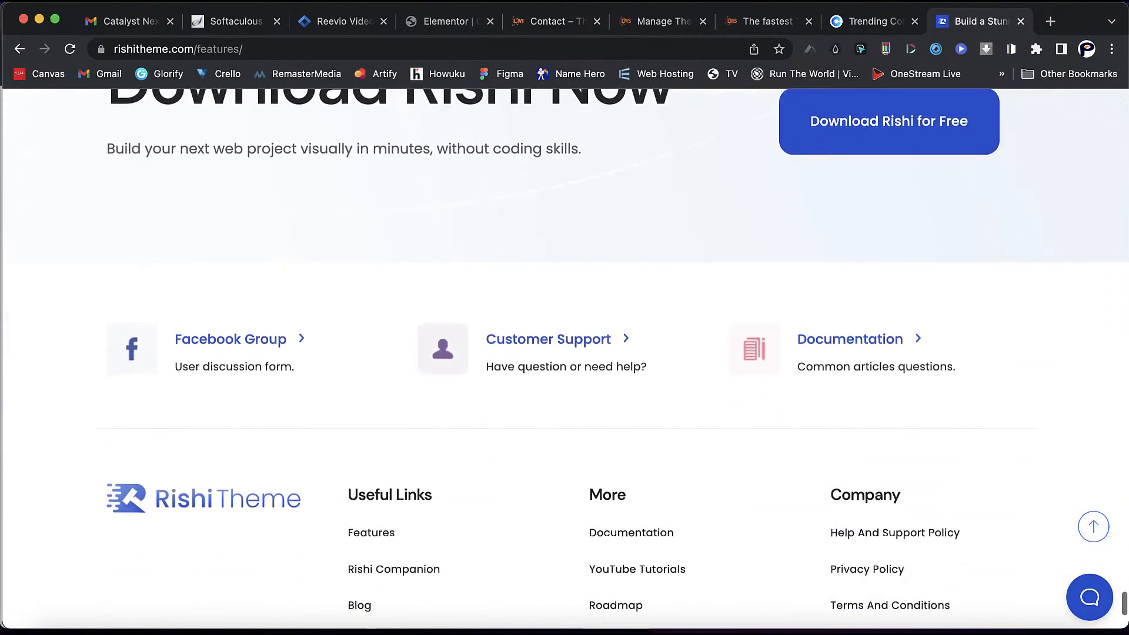
scroll(565, 358, down, 4)
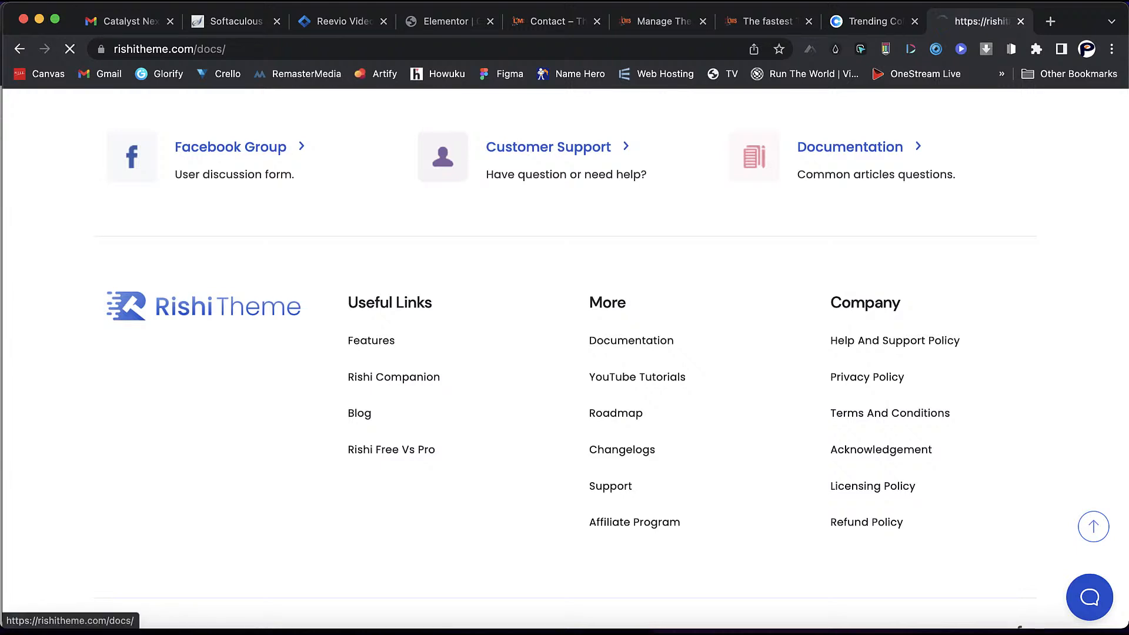
- Browse the documentation category cards, then return to the Rishi Theme home page via the logo
scroll(871, 518, down, 10)
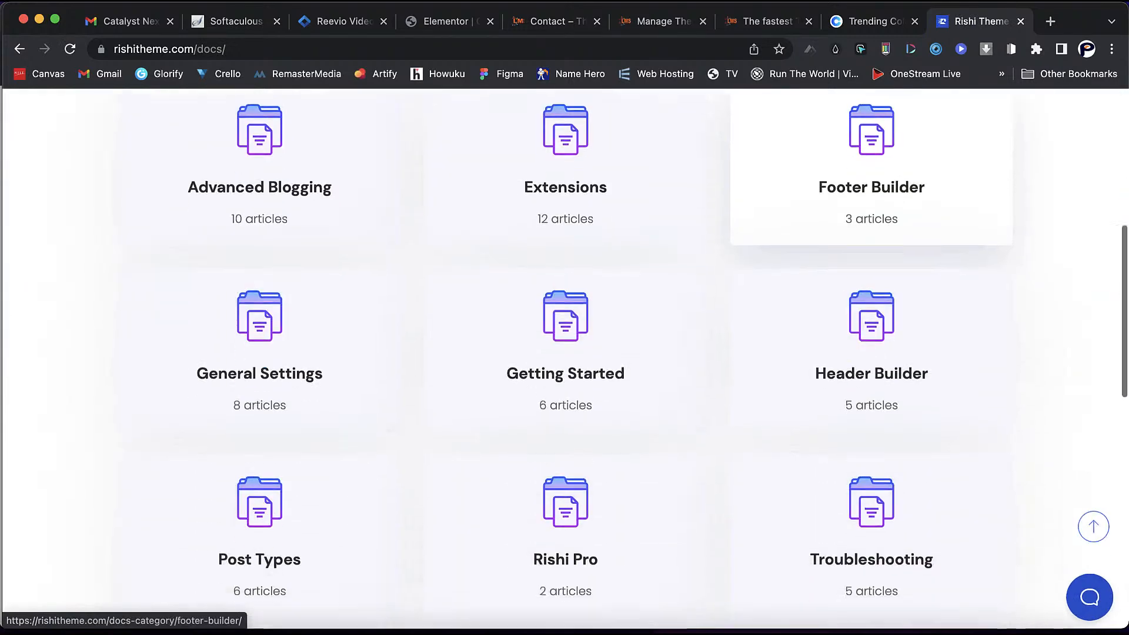
scroll(870, 447, down, 8)
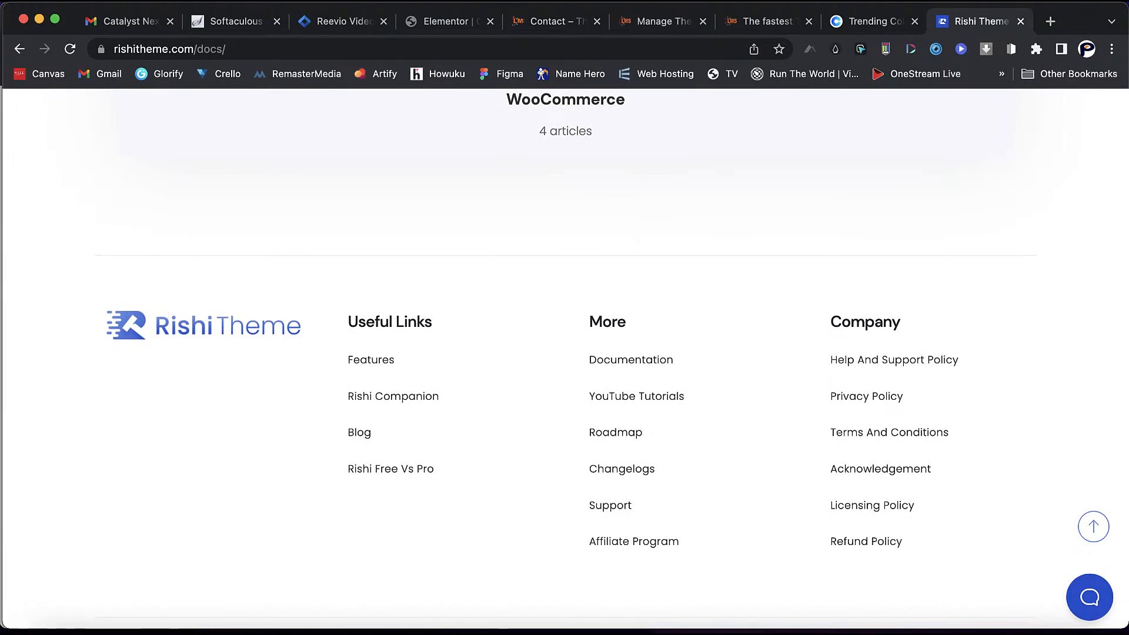
scroll(871, 353, up, 10)
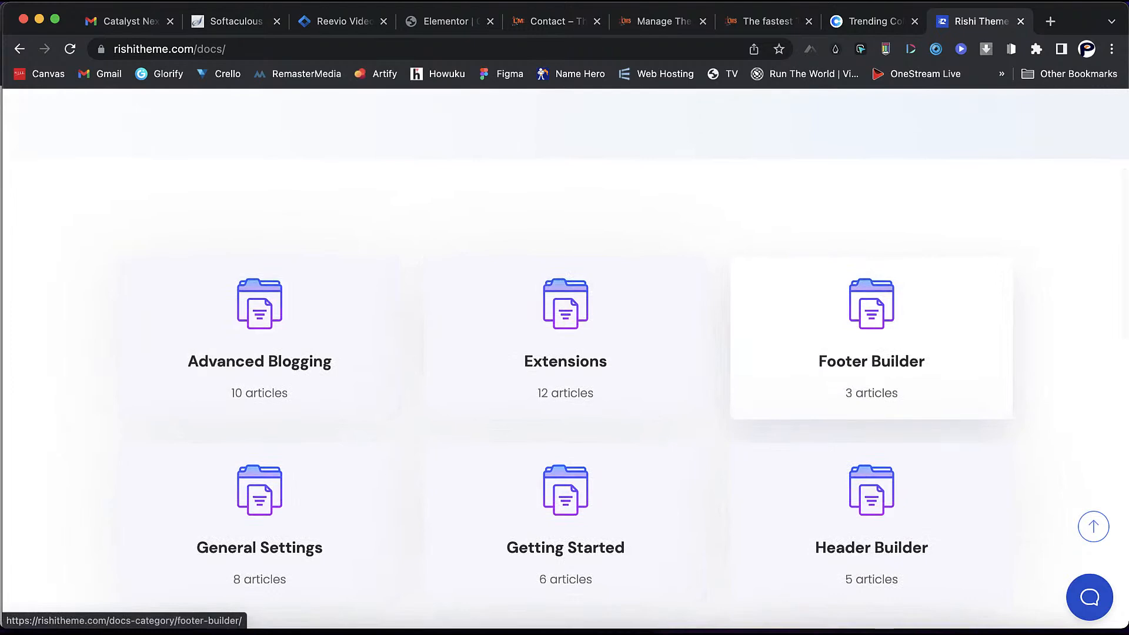
scroll(870, 353, up, 5)
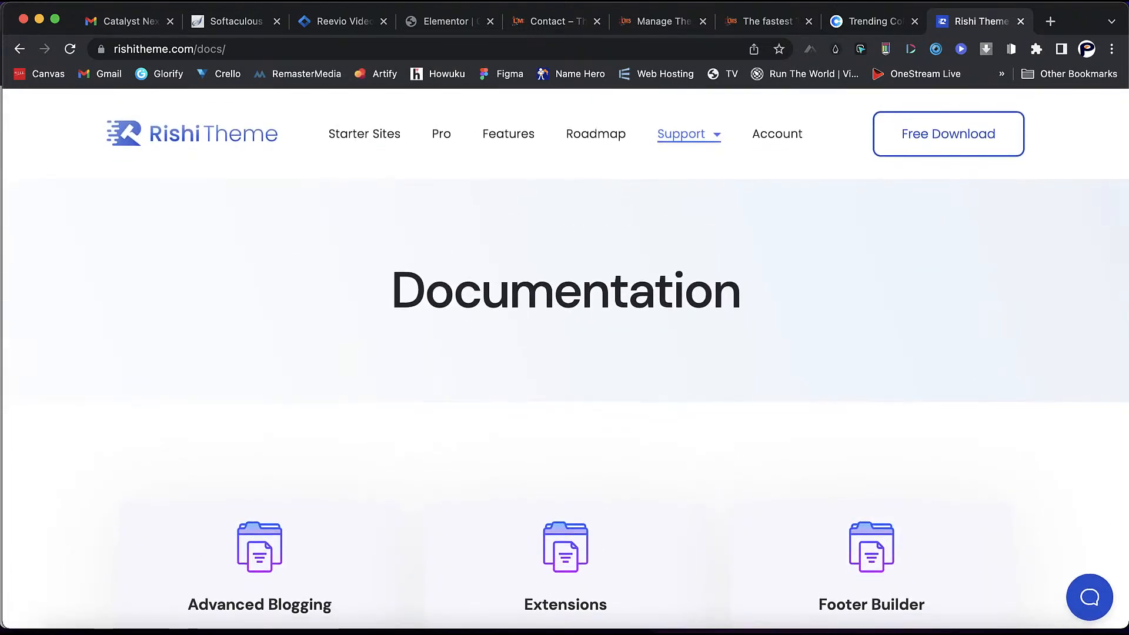
click(365, 134)
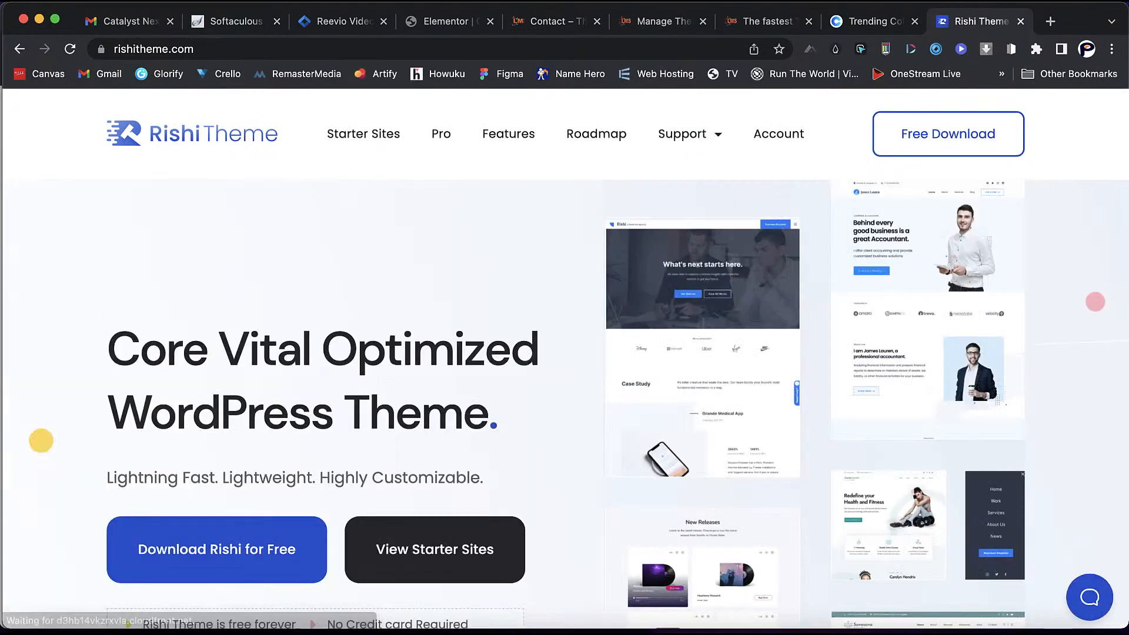
- Scroll the rishitheme.com homepage through Typography, Layout, WooCommerce, technology and testimonials to the footer
scroll(565, 353, down, 15)
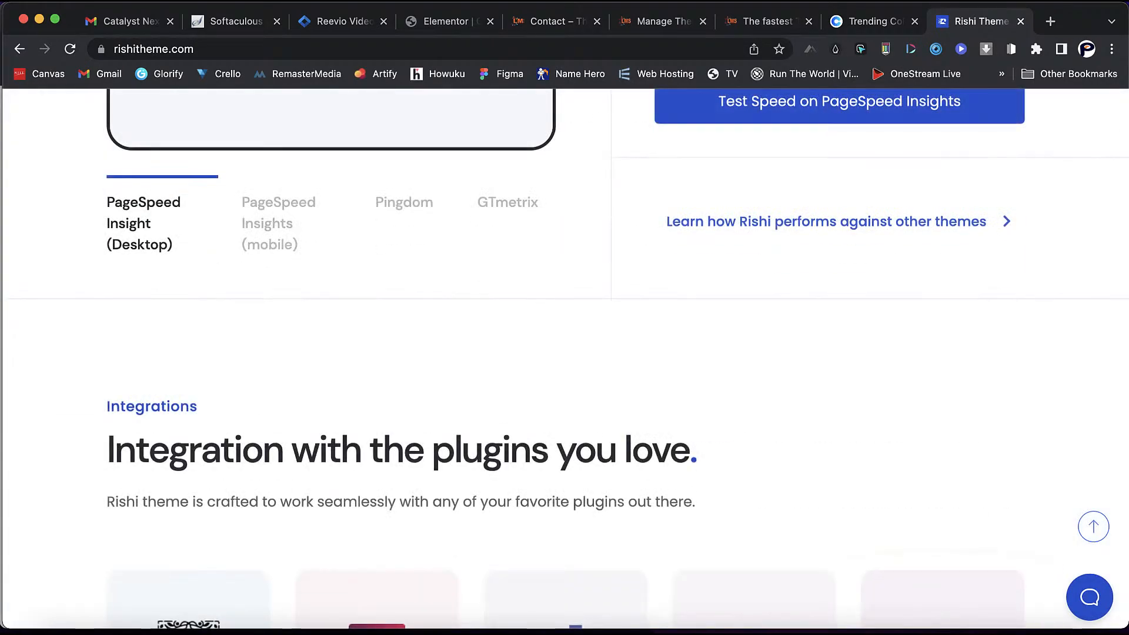
scroll(565, 353, up, 8)
scroll(565, 353, up, 1)
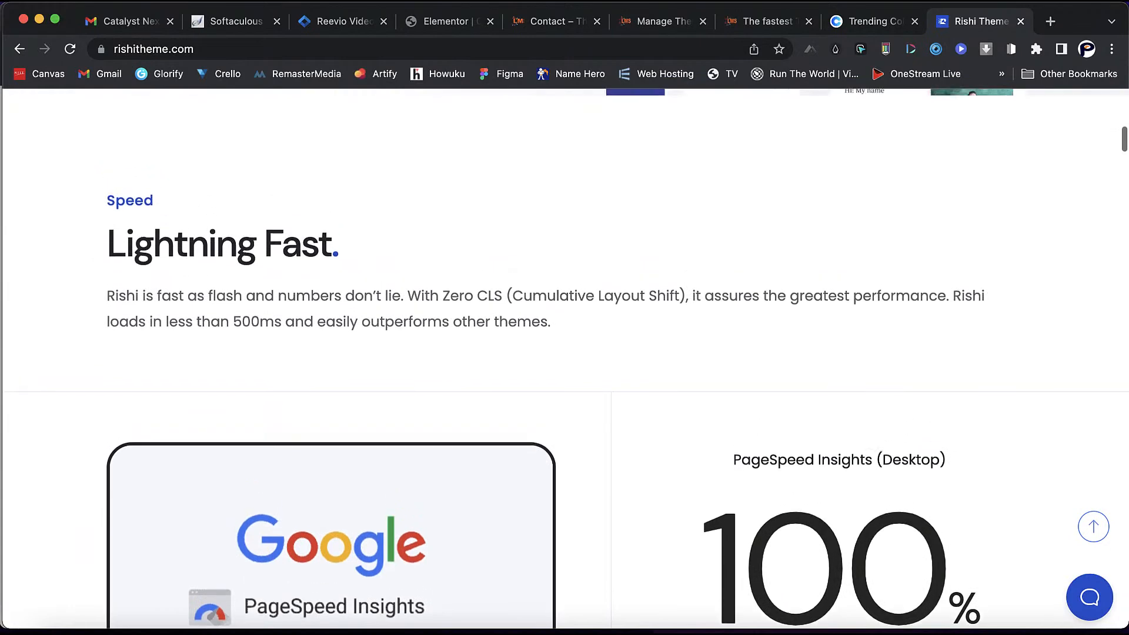
scroll(565, 353, down, 2)
scroll(565, 353, down, 1)
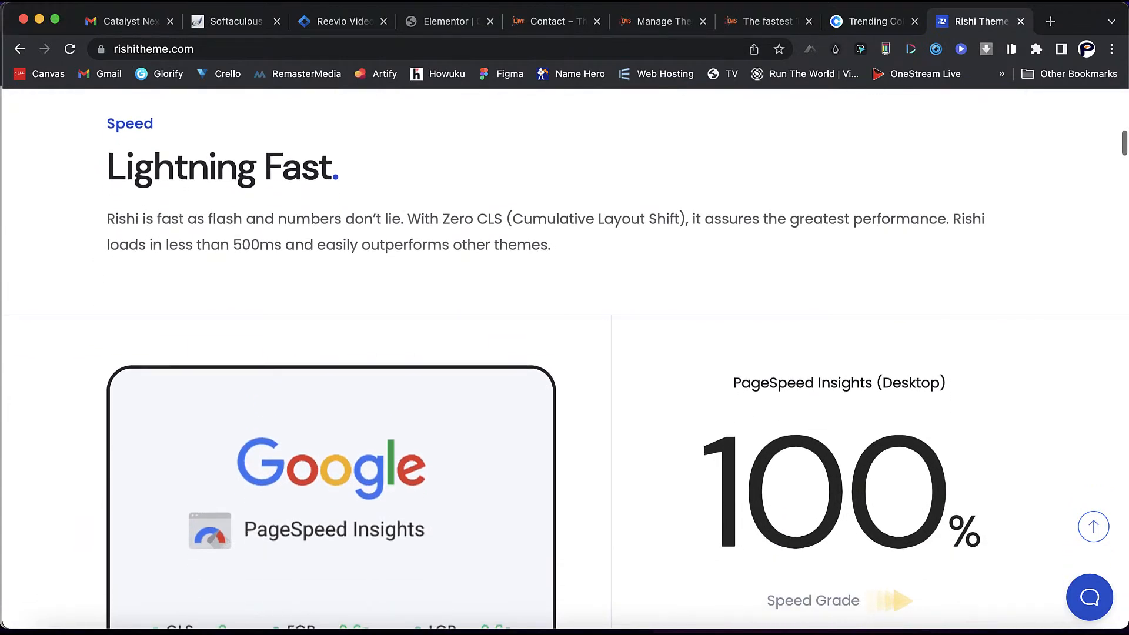
scroll(564, 353, down, 1)
scroll(564, 353, down, 4)
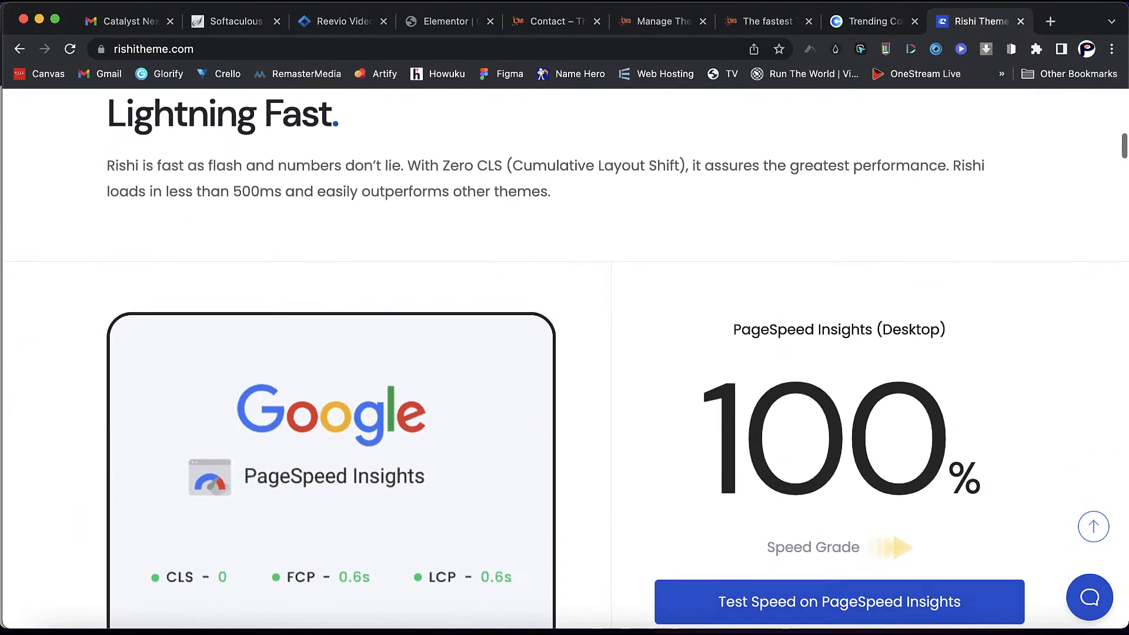
scroll(564, 353, down, 4)
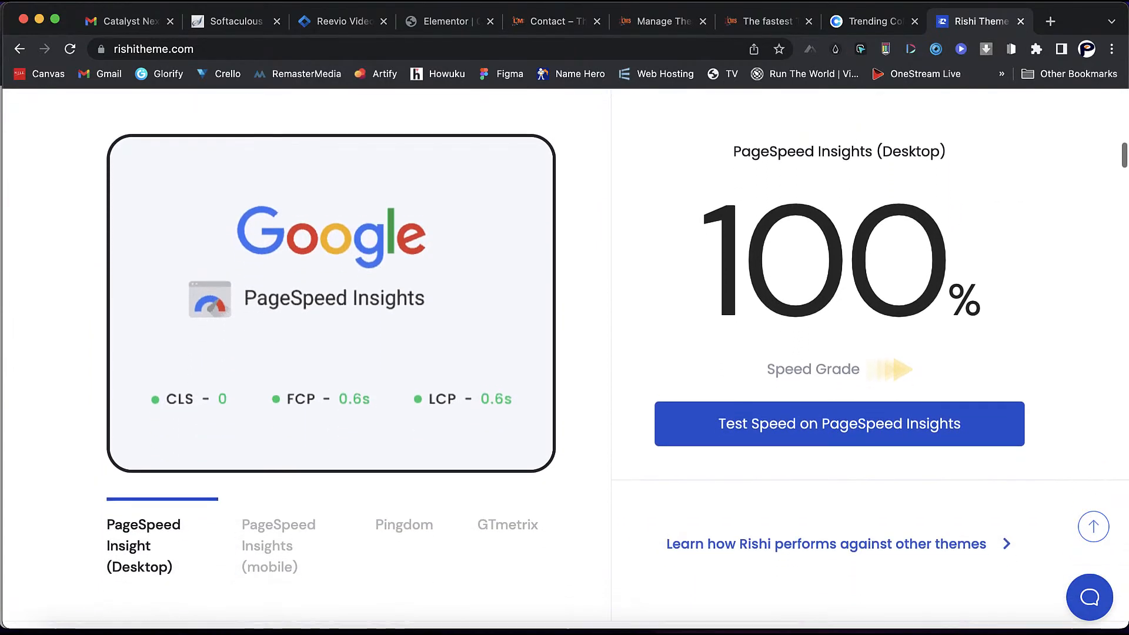
scroll(565, 353, down, 7)
scroll(565, 353, down, 15)
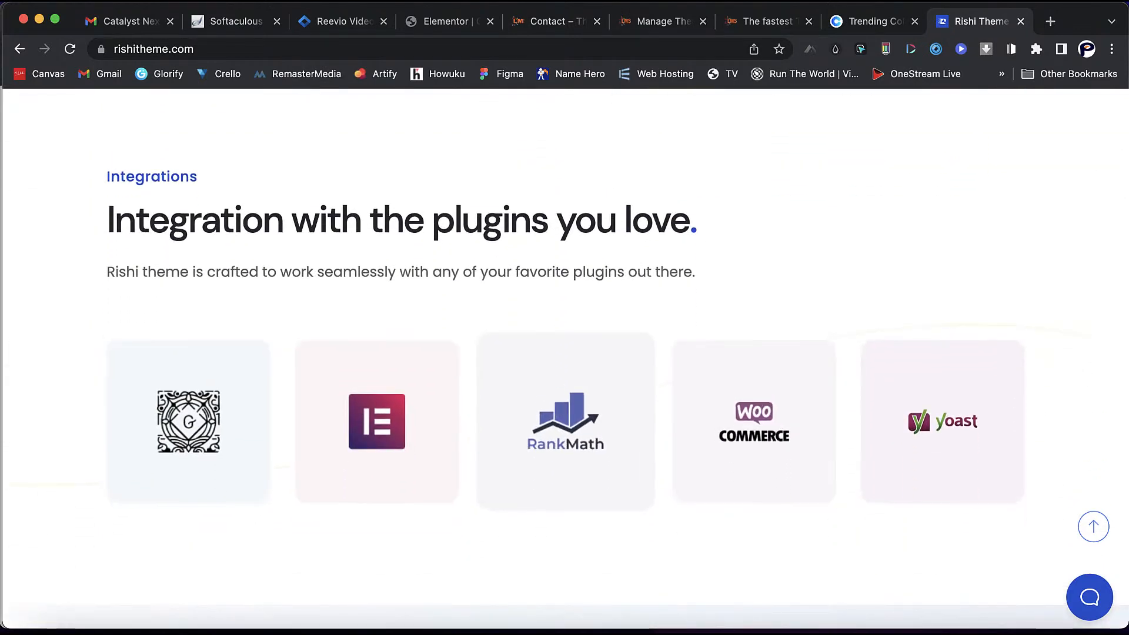
scroll(565, 353, down, 14)
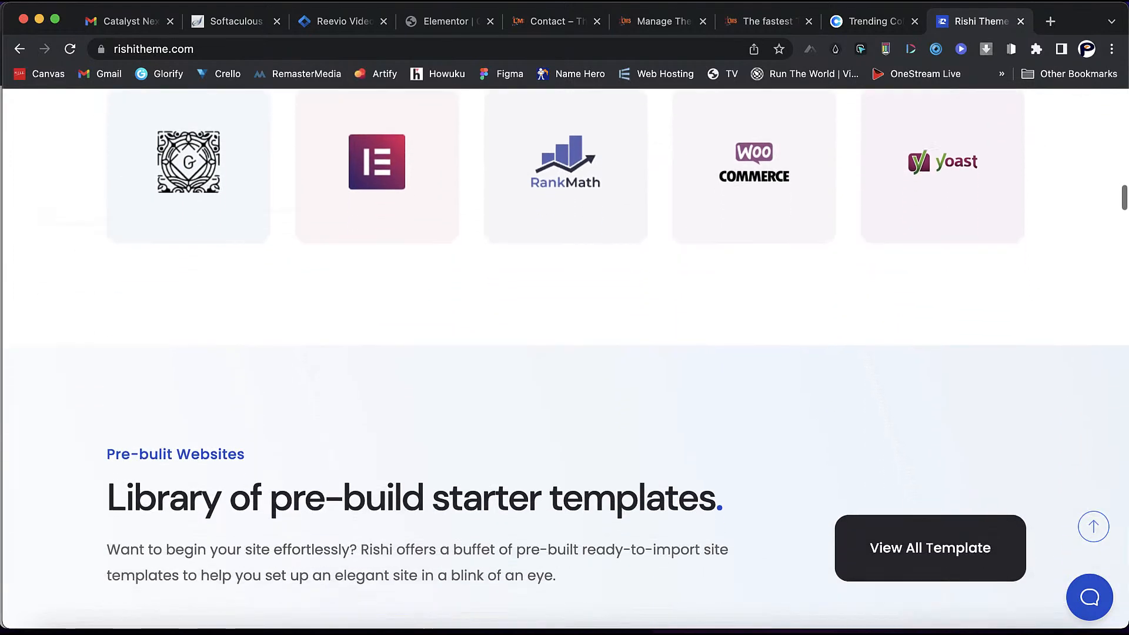
scroll(564, 353, down, 20)
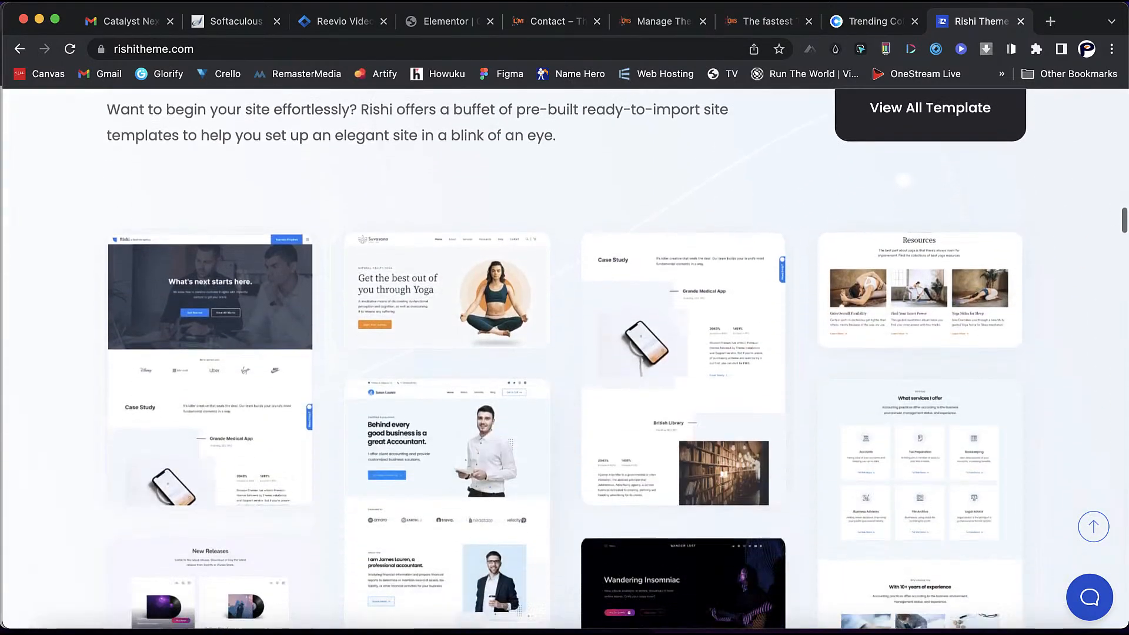
scroll(564, 353, up, 4)
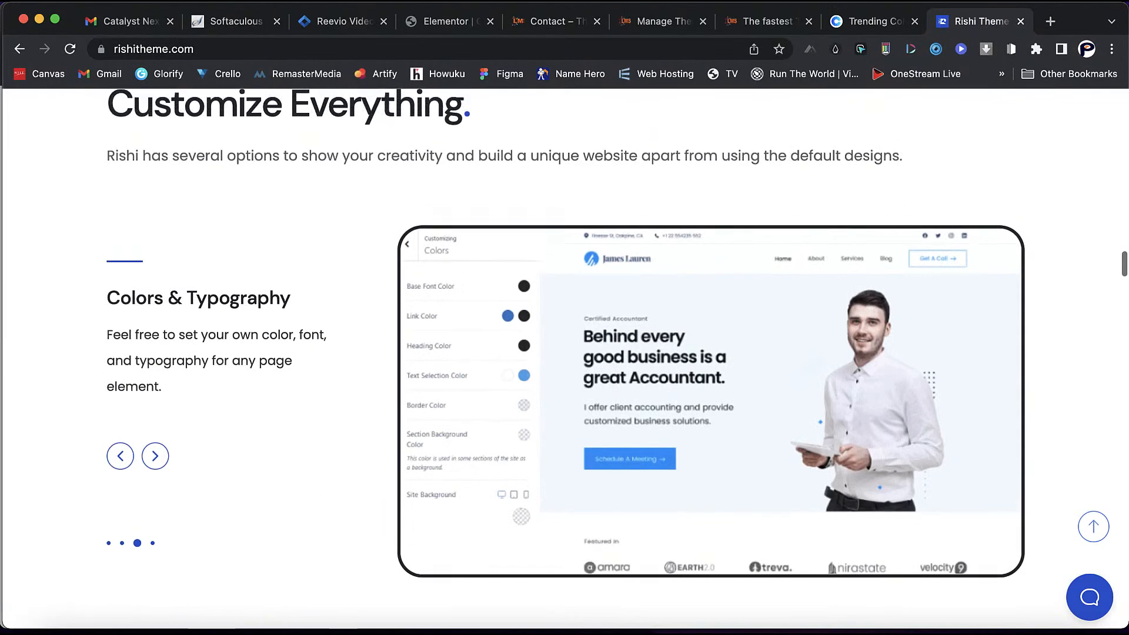
scroll(565, 353, down, 2)
scroll(564, 353, down, 20)
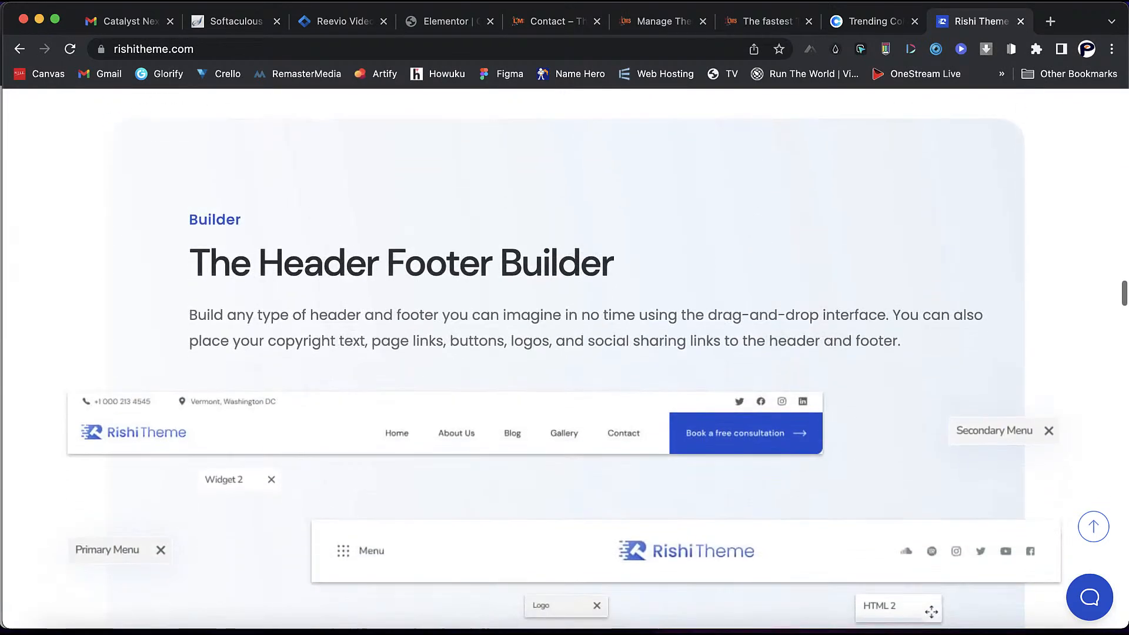
scroll(565, 353, down, 20)
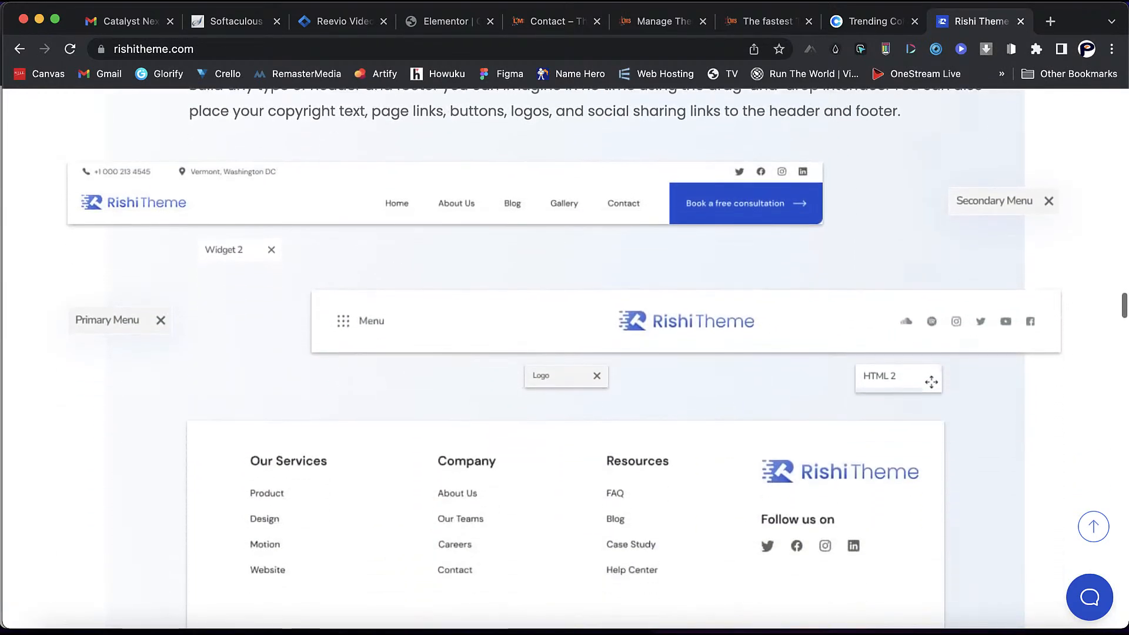
scroll(565, 353, down, 3)
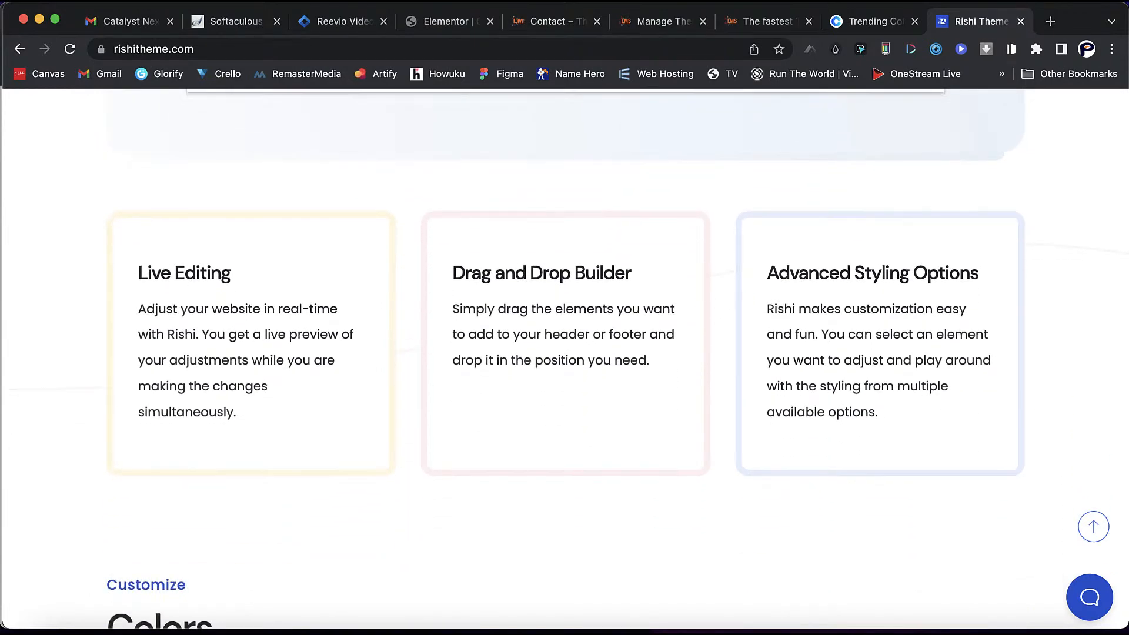
scroll(565, 353, down, 20)
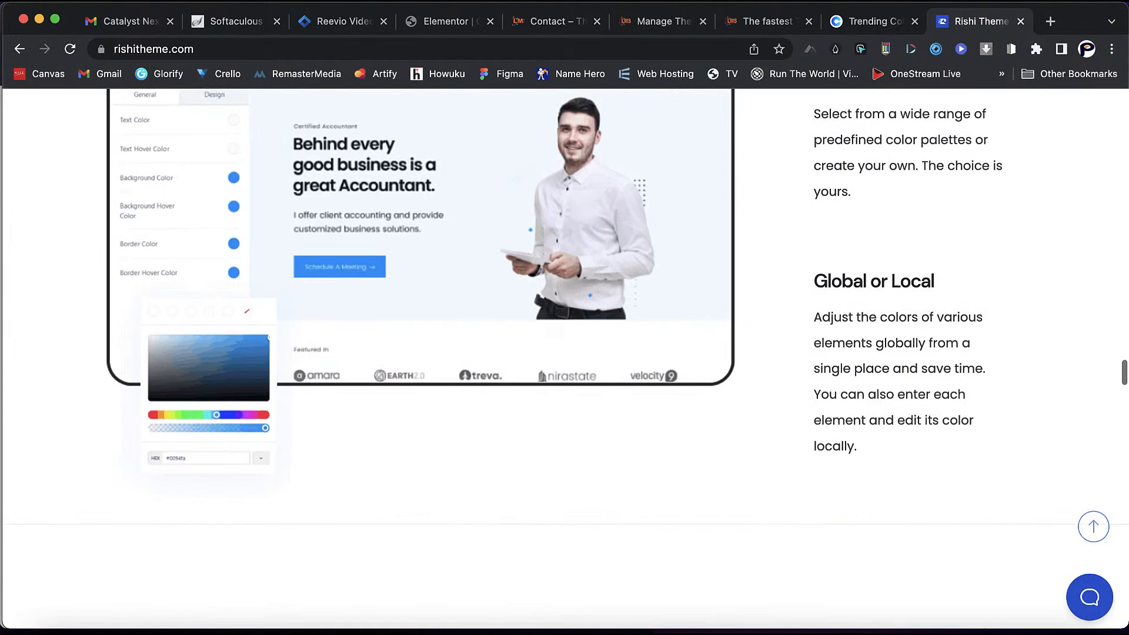
scroll(564, 353, down, 19)
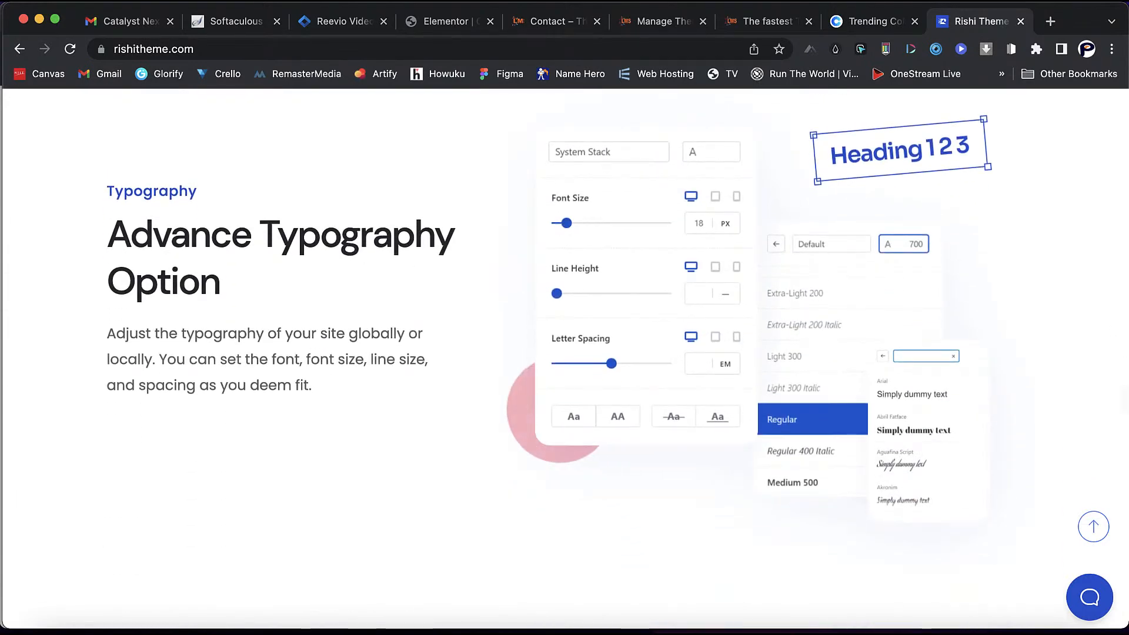
scroll(565, 353, down, 1)
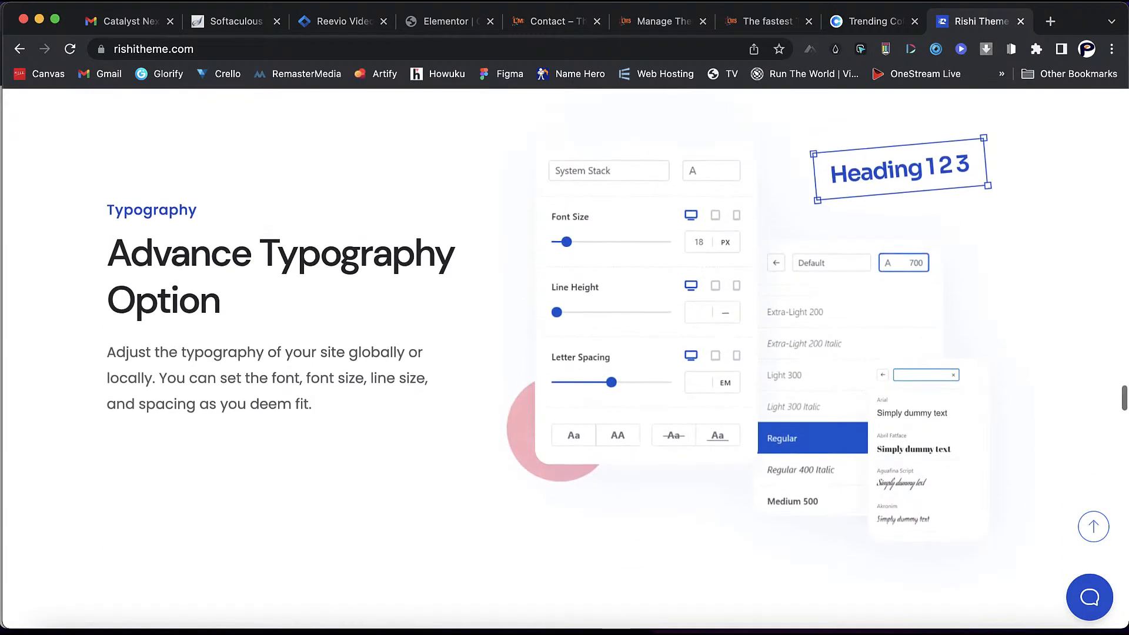
scroll(564, 353, down, 13)
scroll(564, 353, down, 8)
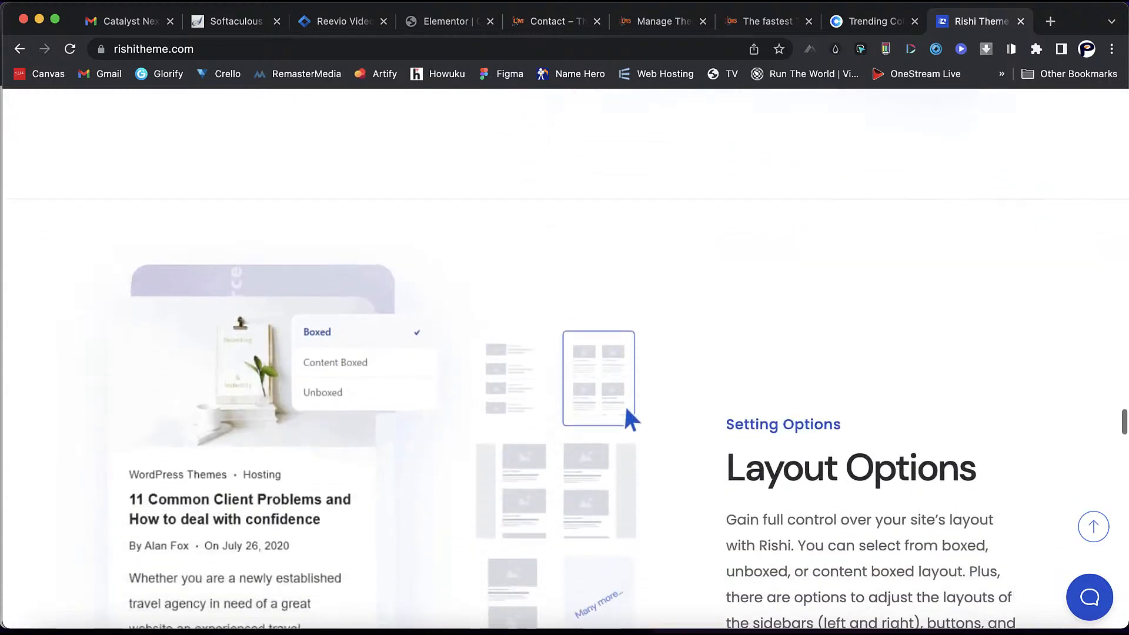
scroll(564, 353, down, 2)
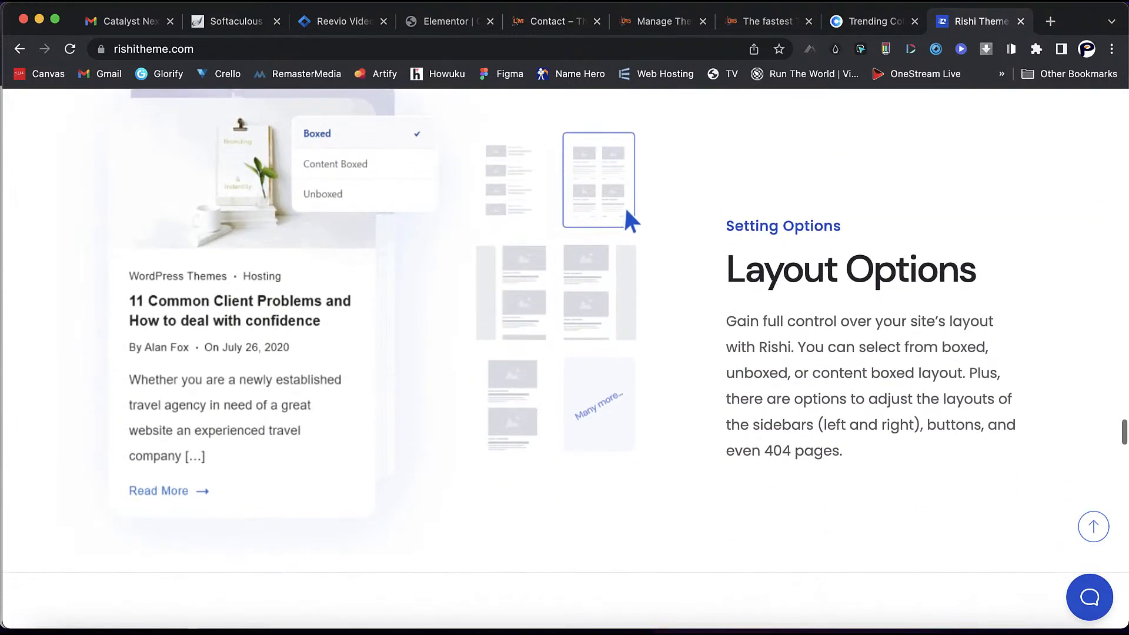
scroll(564, 353, down, 6)
scroll(564, 353, down, 16)
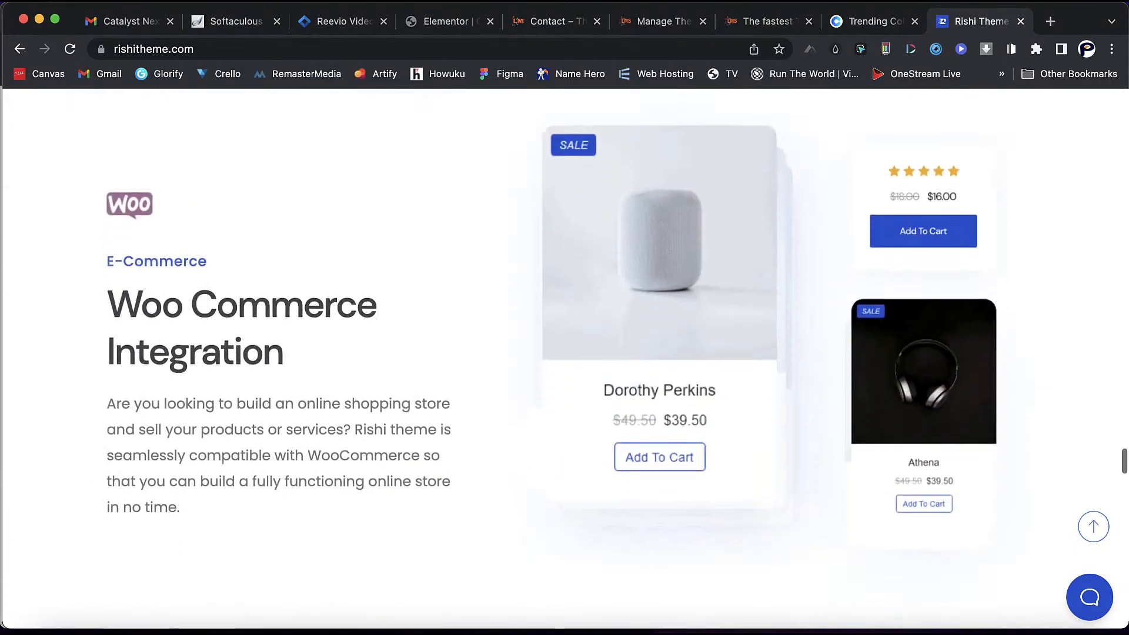
scroll(565, 353, down, 20)
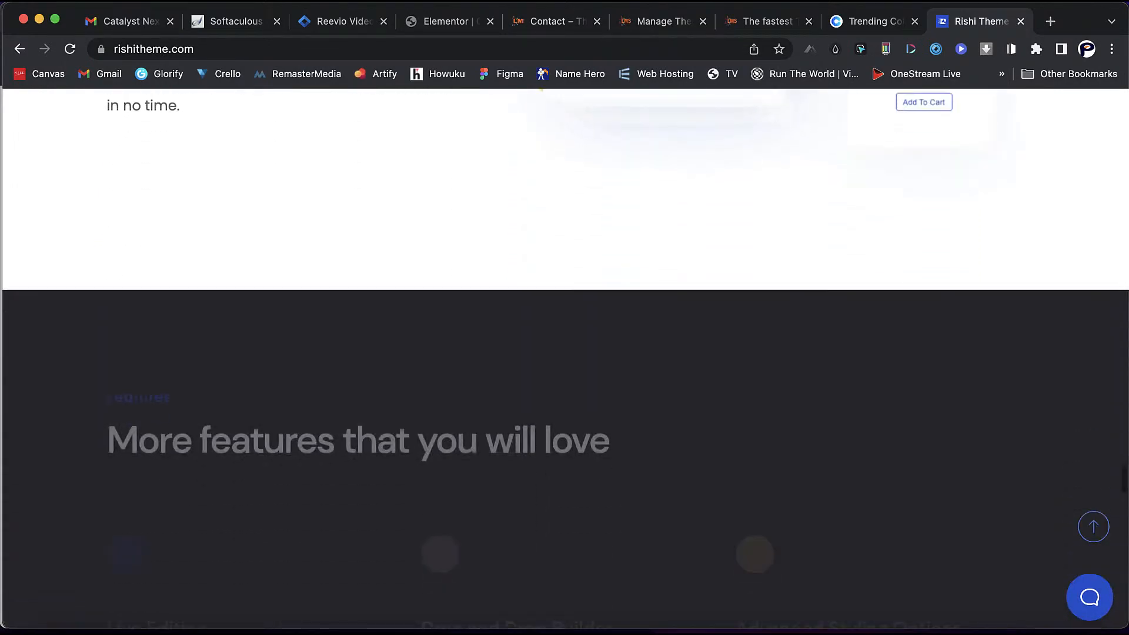
scroll(565, 352, down, 10)
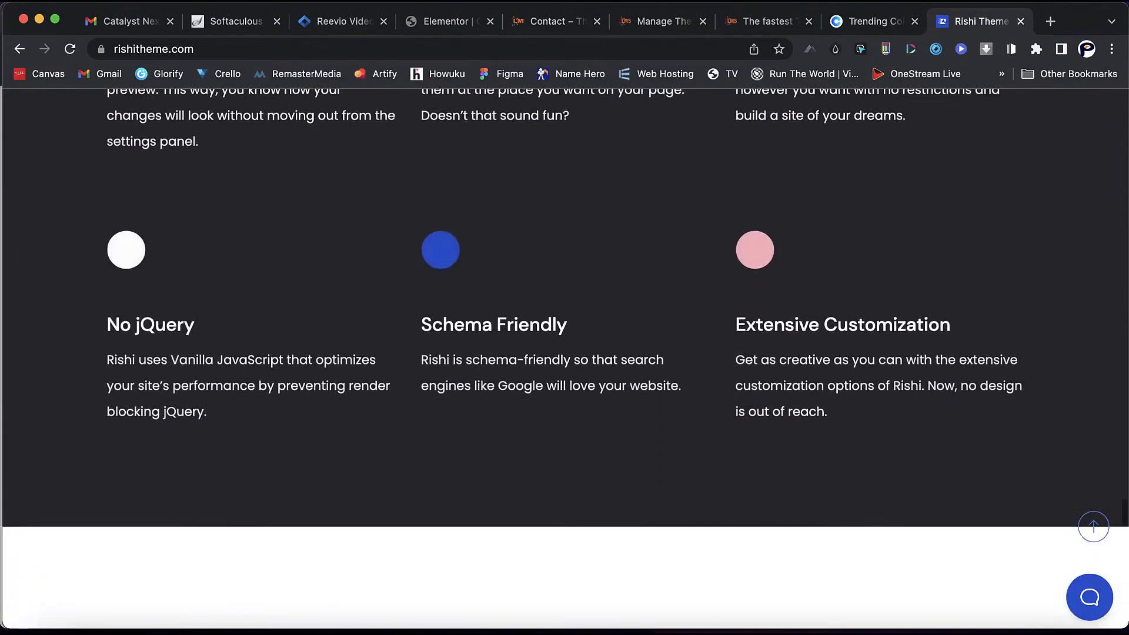
scroll(565, 353, up, 6)
scroll(565, 352, down, 14)
scroll(565, 353, down, 6)
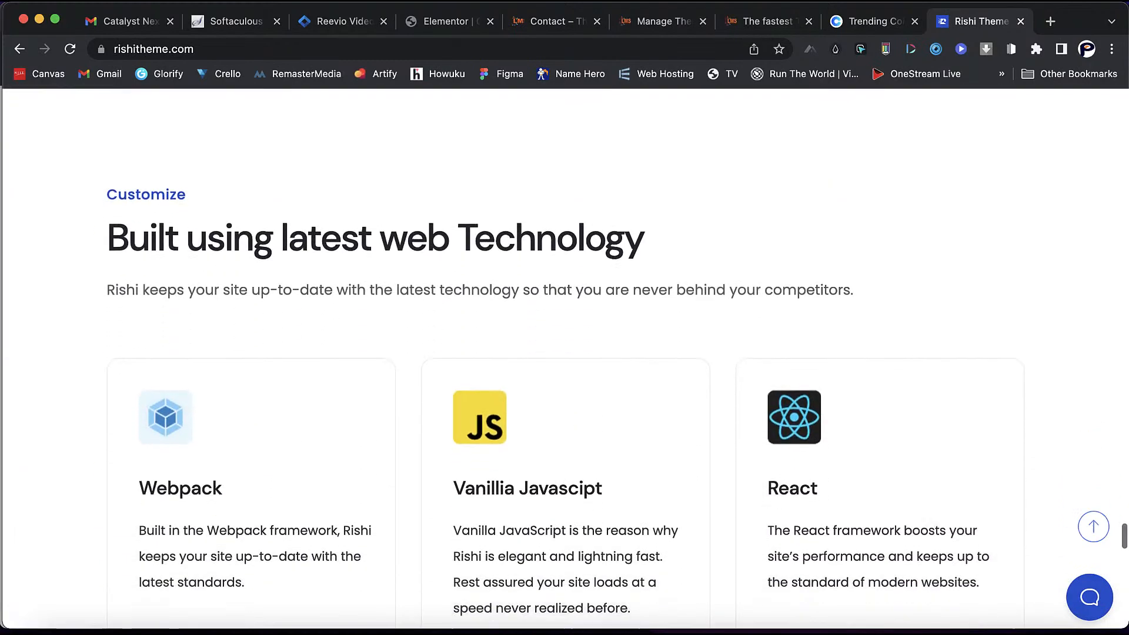
scroll(564, 353, down, 2)
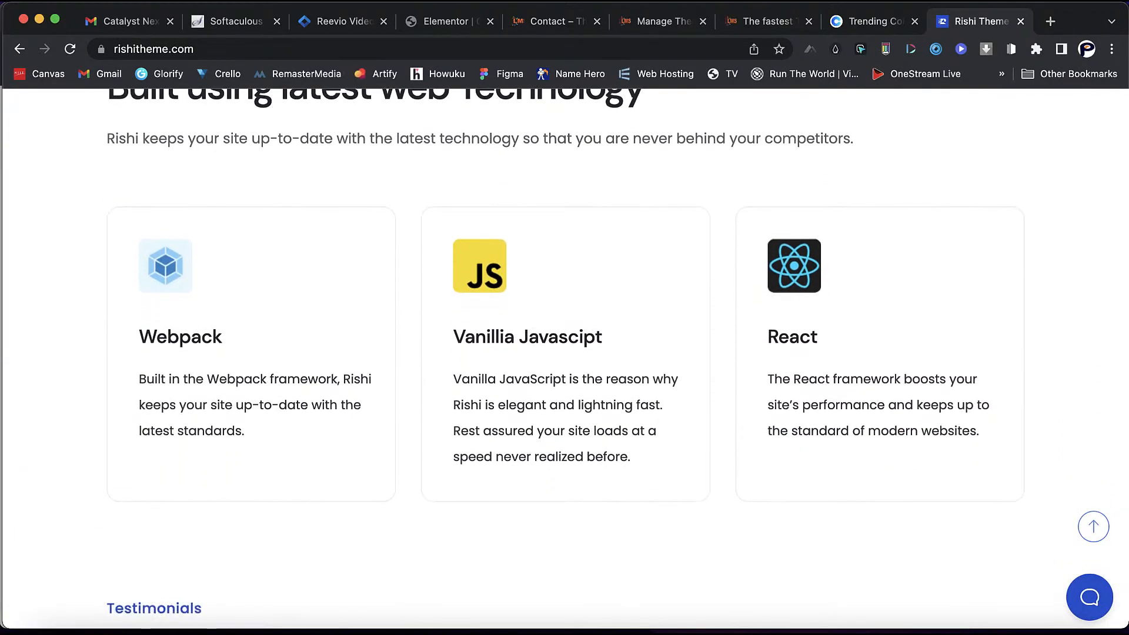
scroll(564, 353, down, 9)
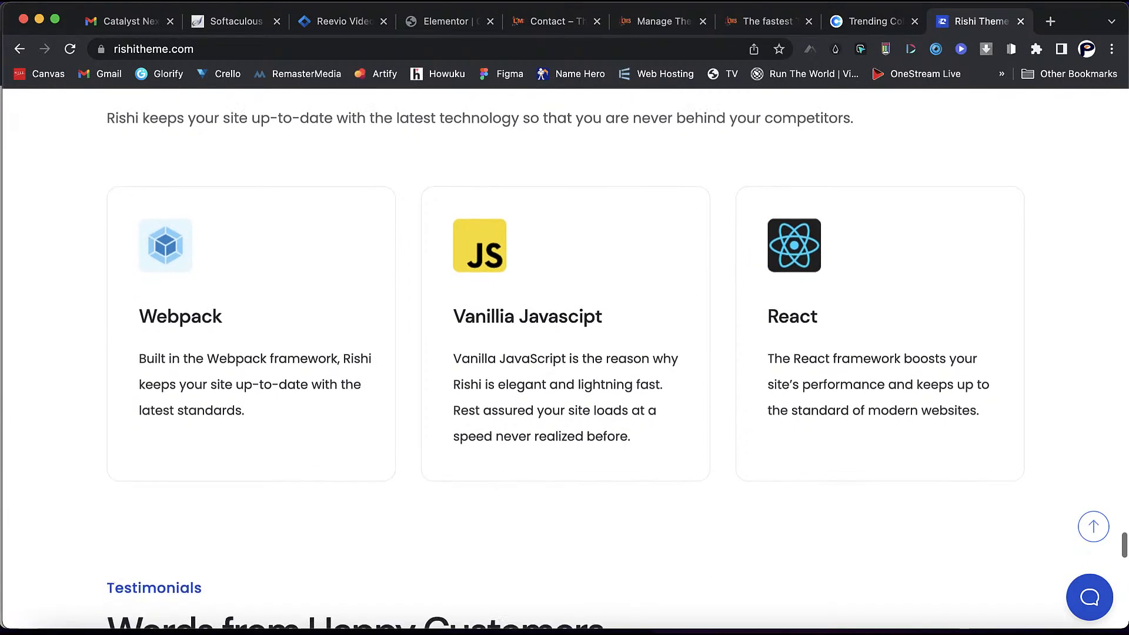
scroll(565, 353, down, 5)
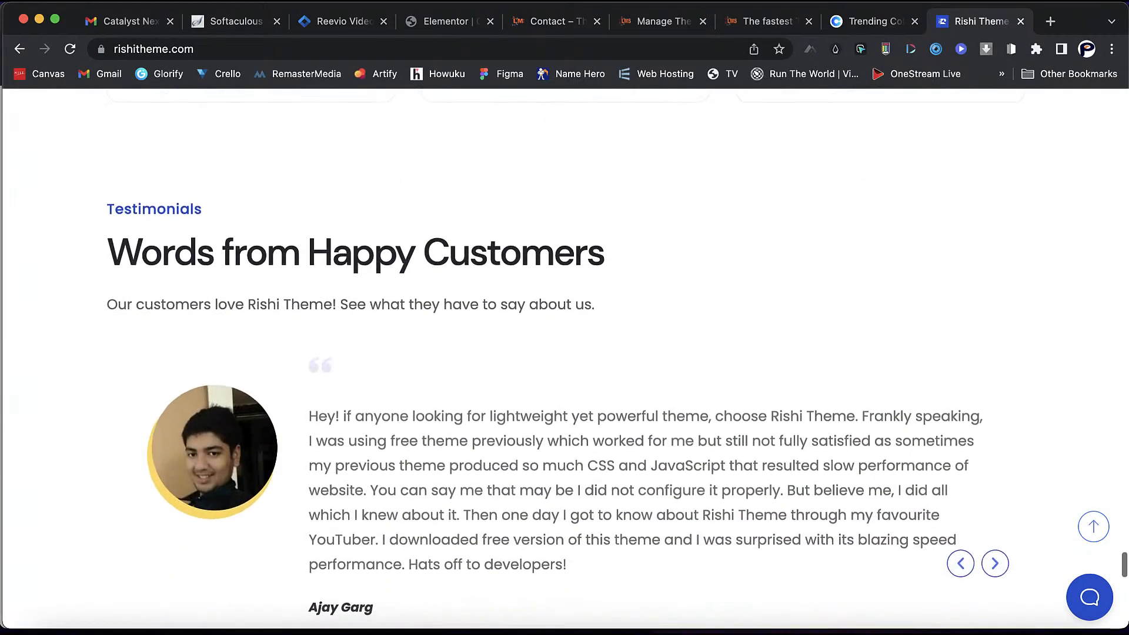
scroll(565, 353, down, 2)
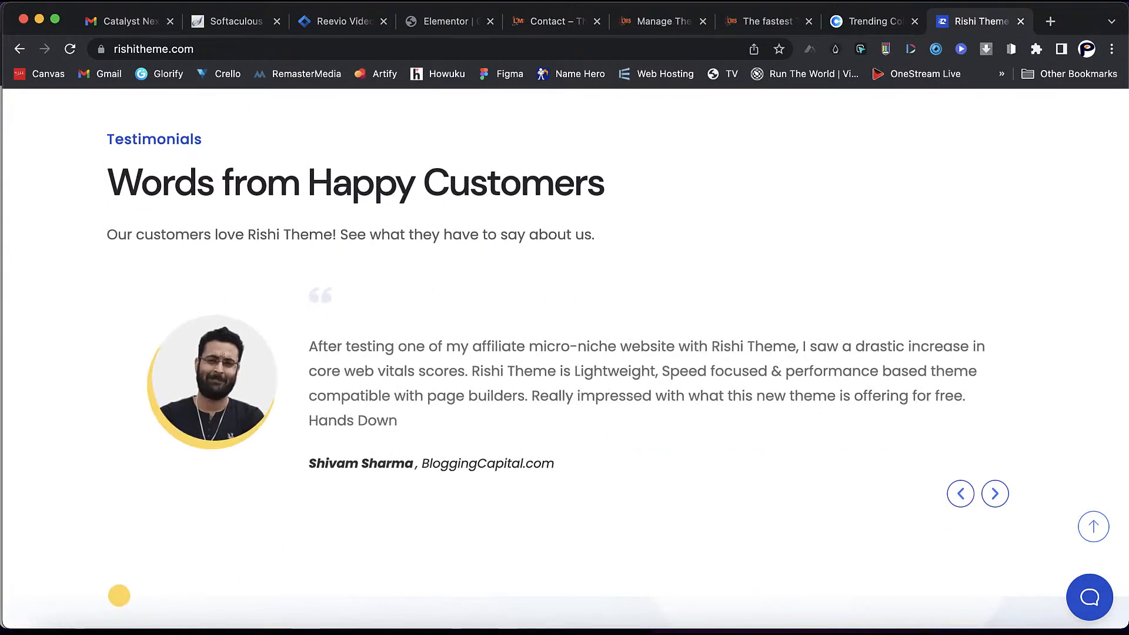
scroll(565, 353, down, 10)
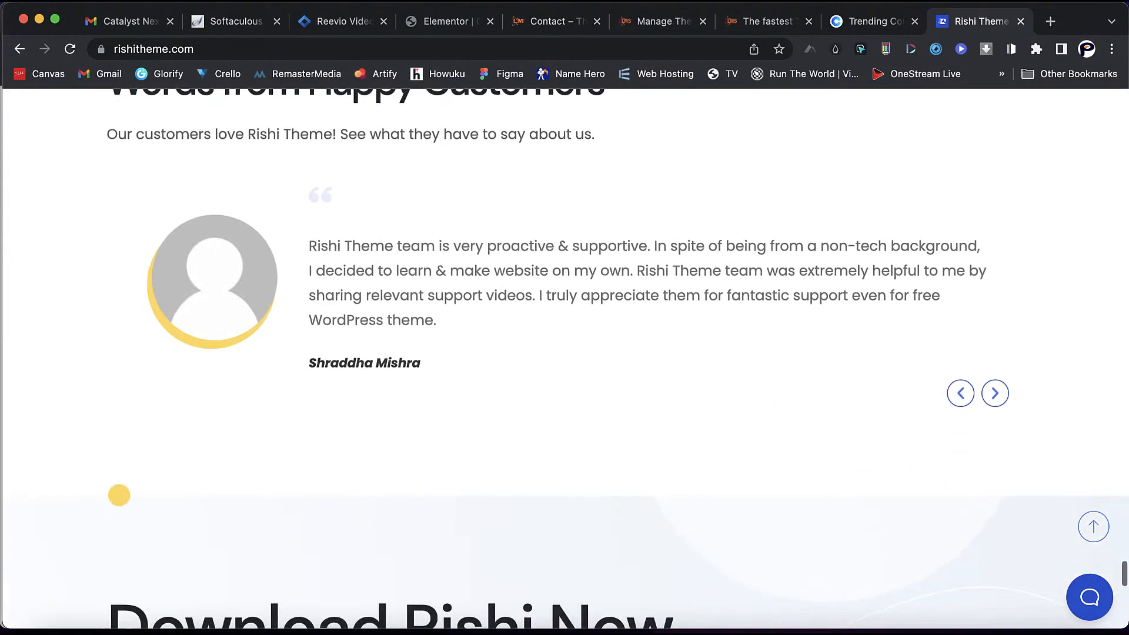
scroll(565, 353, down, 8)
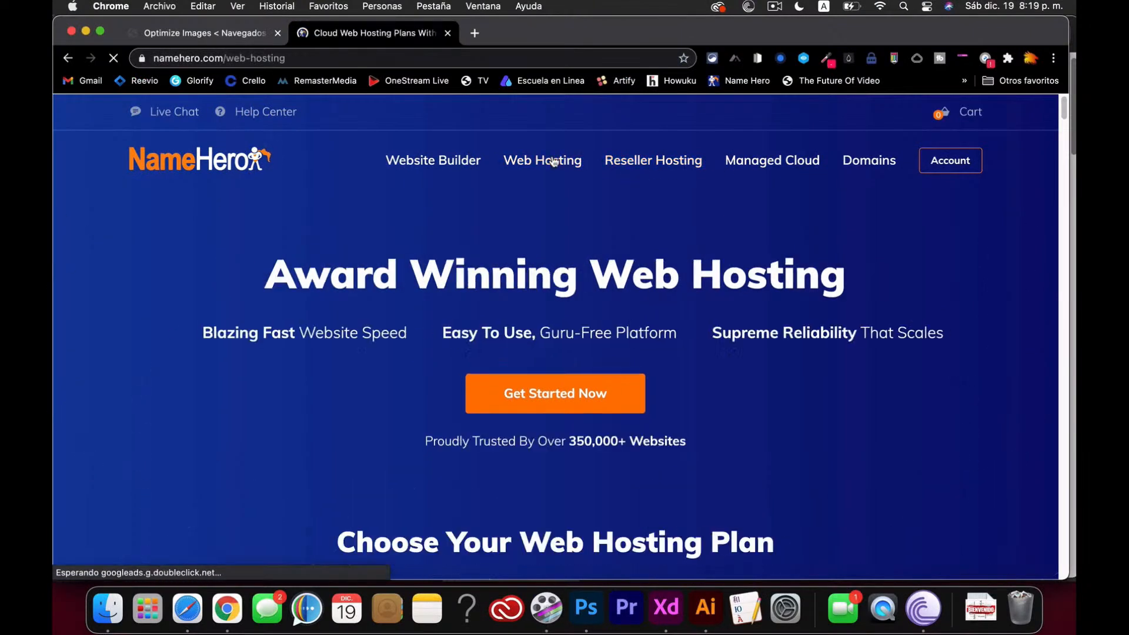
- Compare NameHero's Starter, Plus, Turbo and Business Cloud ($14.08/mo) hosting plans
scroll(711, 260, down, 10)
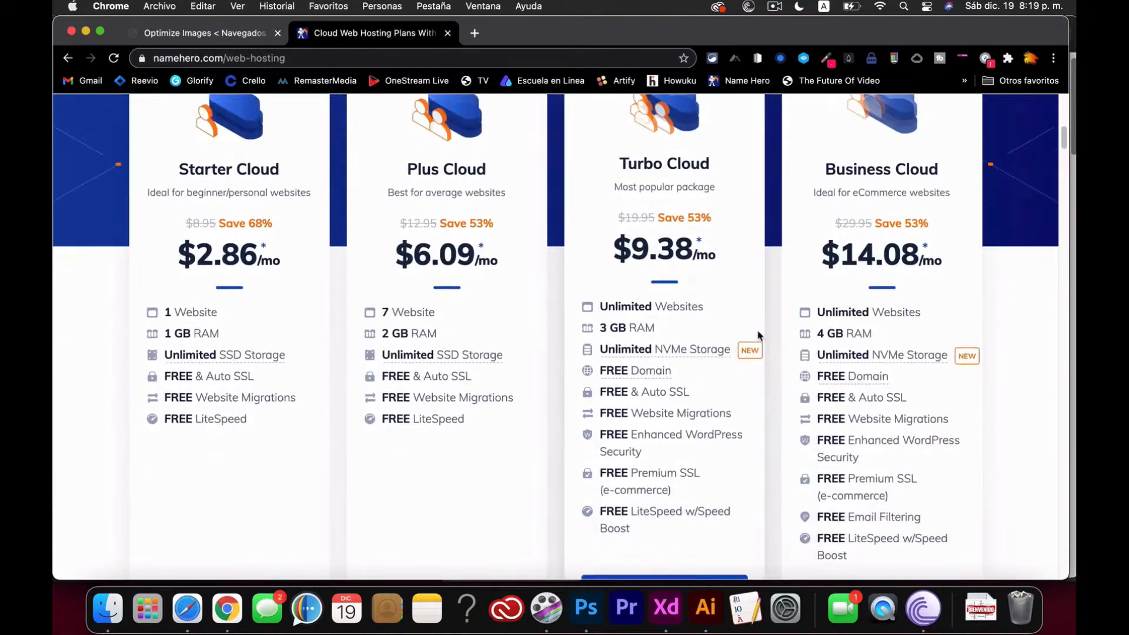
scroll(746, 310, down, 5)
scroll(864, 377, up, 3)
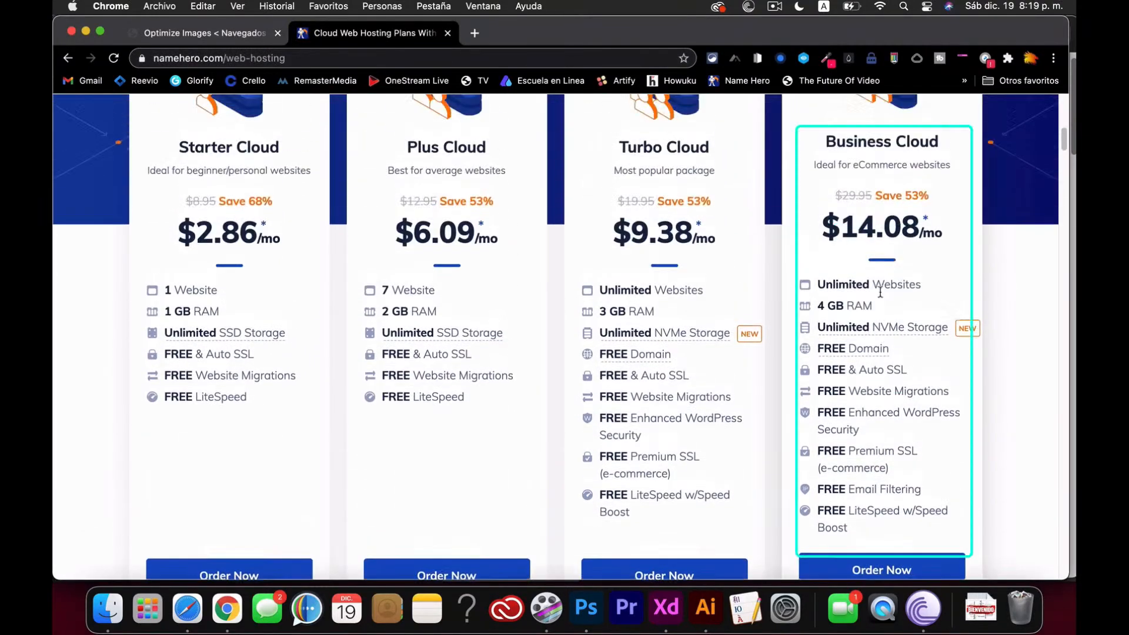
scroll(902, 179, up, 10)
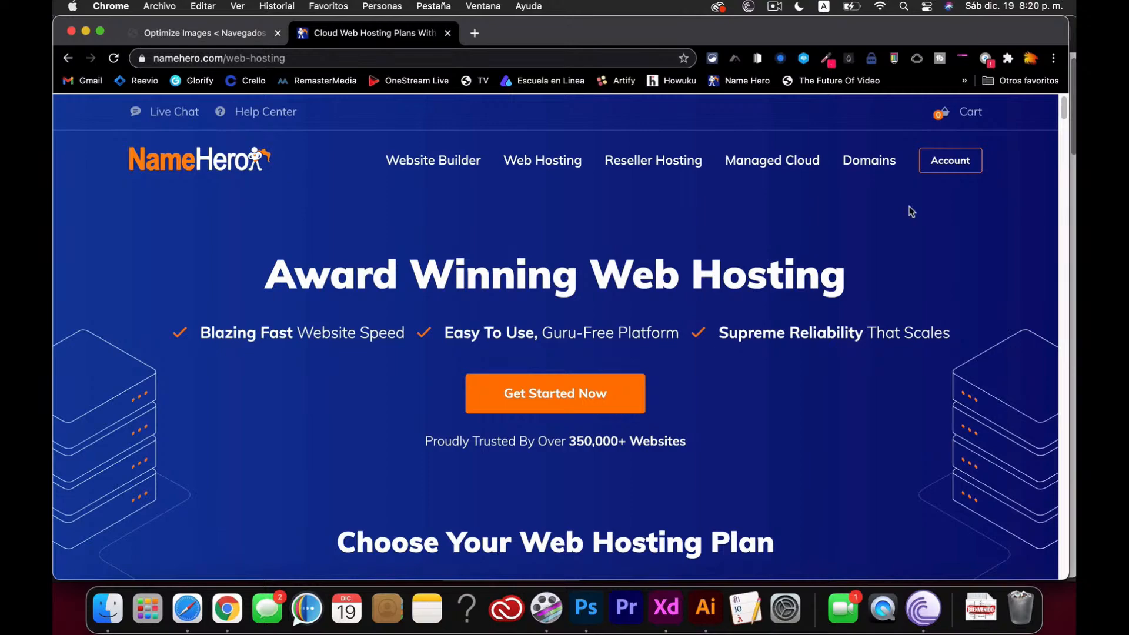
scroll(858, 360, down, 12)
- Order Business Cloud, search the domain asdadaffgerw.com, and continue with it as the free domain
click(869, 523)
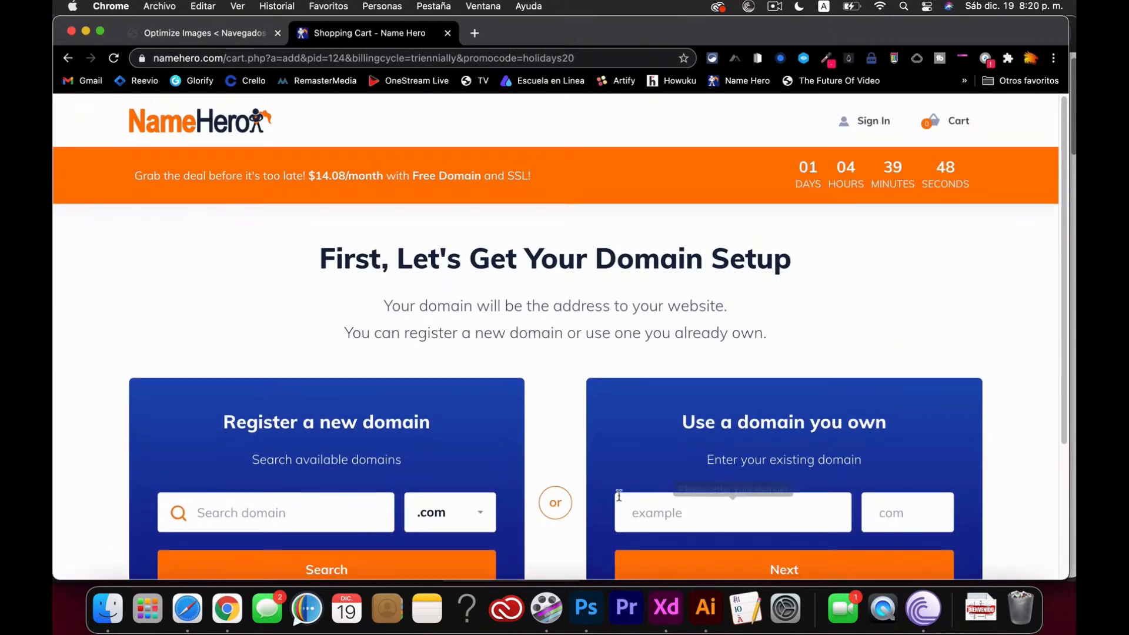
click(323, 504)
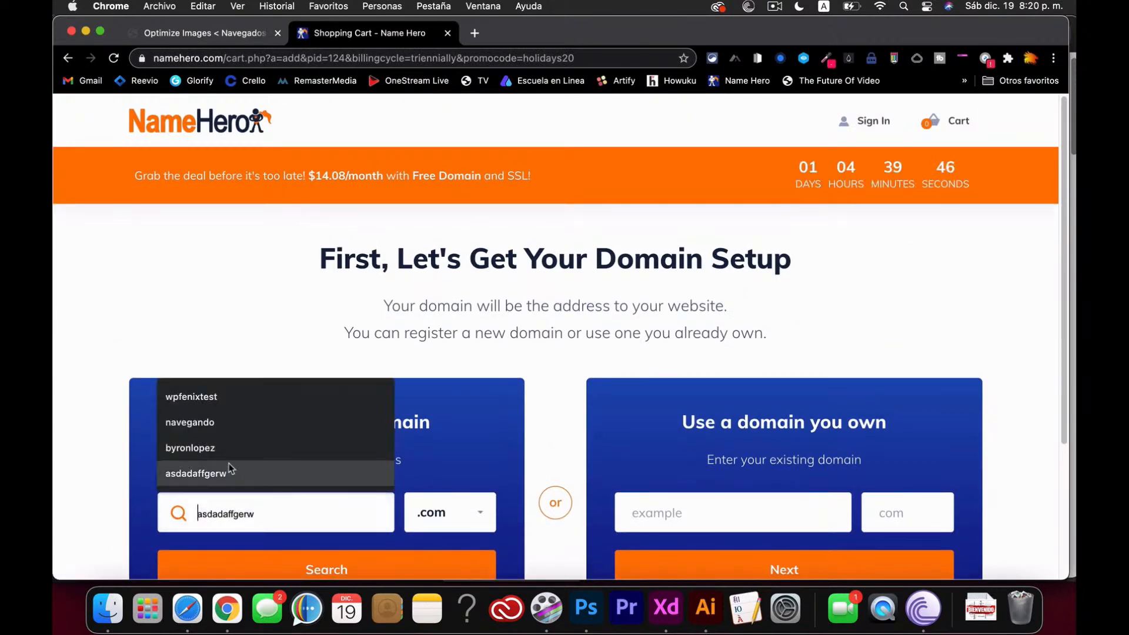
click(253, 473)
scroll(305, 473, down, 2)
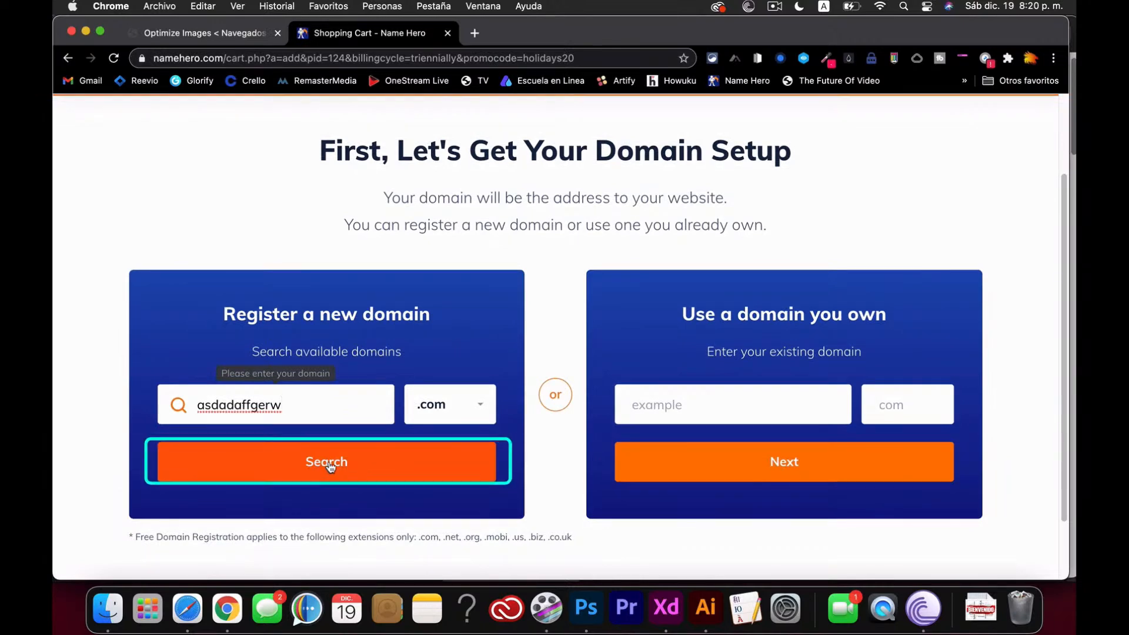
click(330, 466)
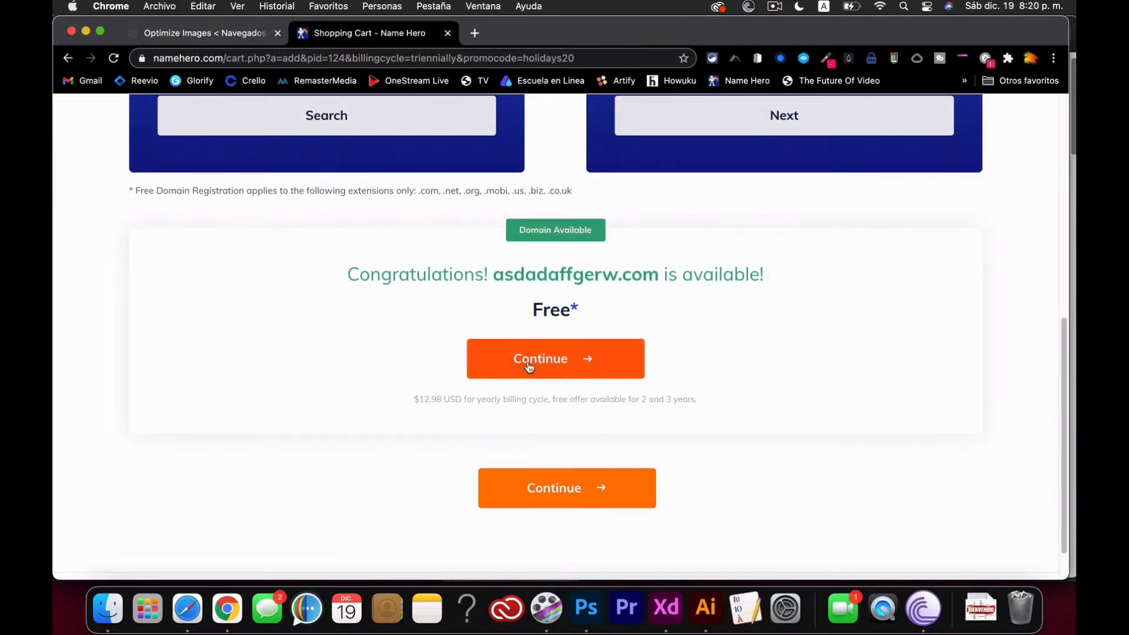
click(551, 361)
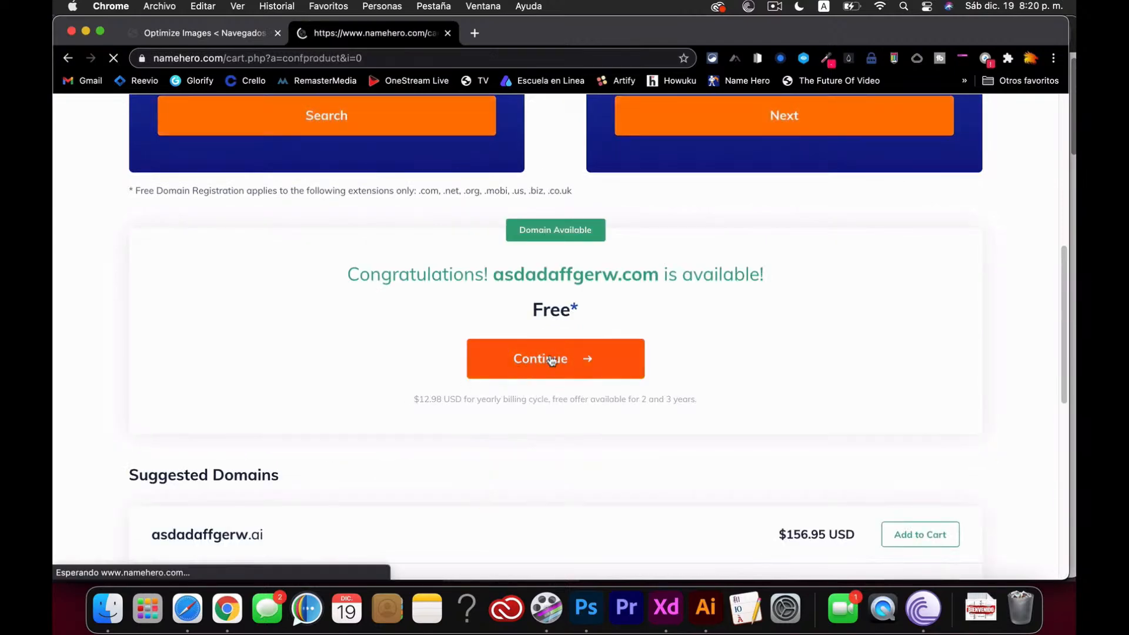
- Leave No Backup and add-ons unticked, keep Let's Encrypt Auto SSL, and continue to domain configuration
scroll(551, 360, down, 5)
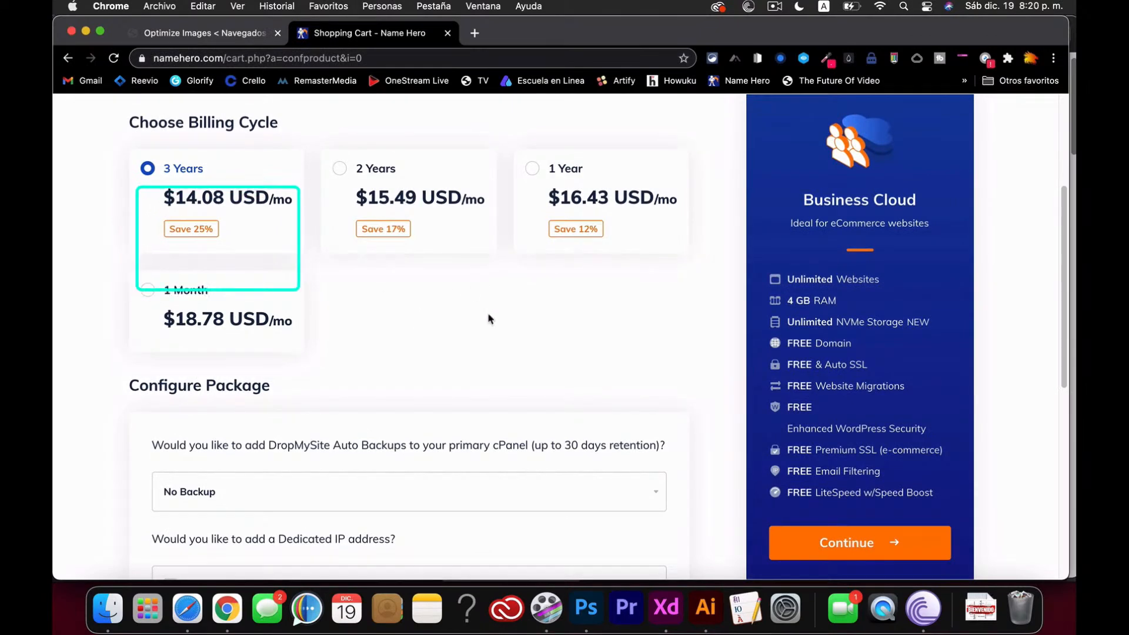
scroll(488, 319, up, 1)
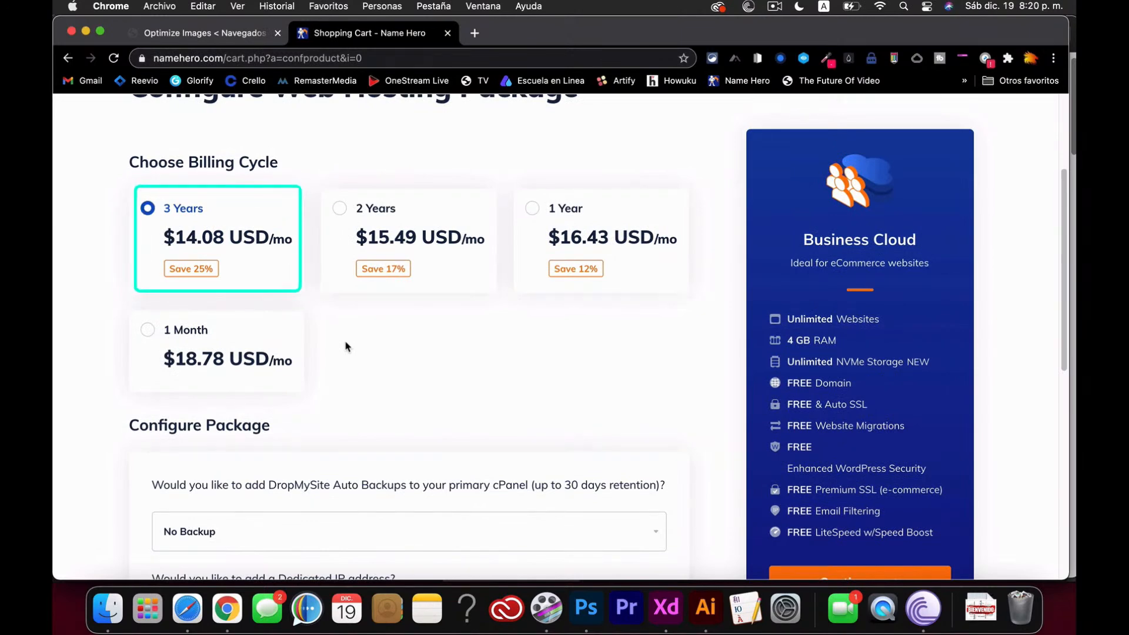
scroll(346, 347, down, 7)
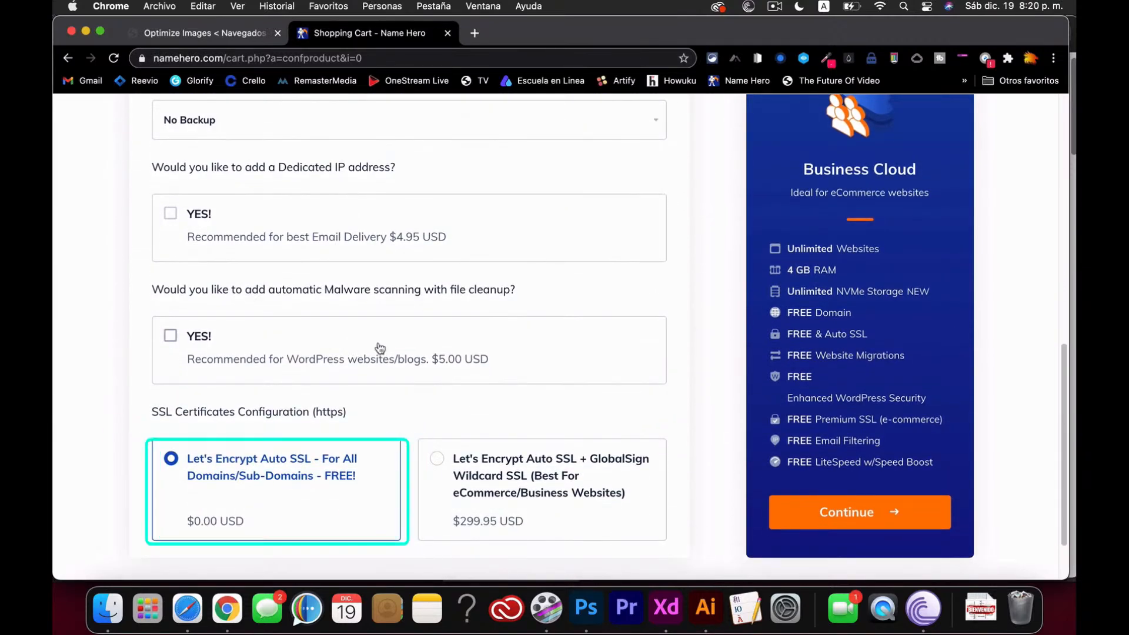
scroll(383, 361, down, 3)
scroll(383, 361, up, 4)
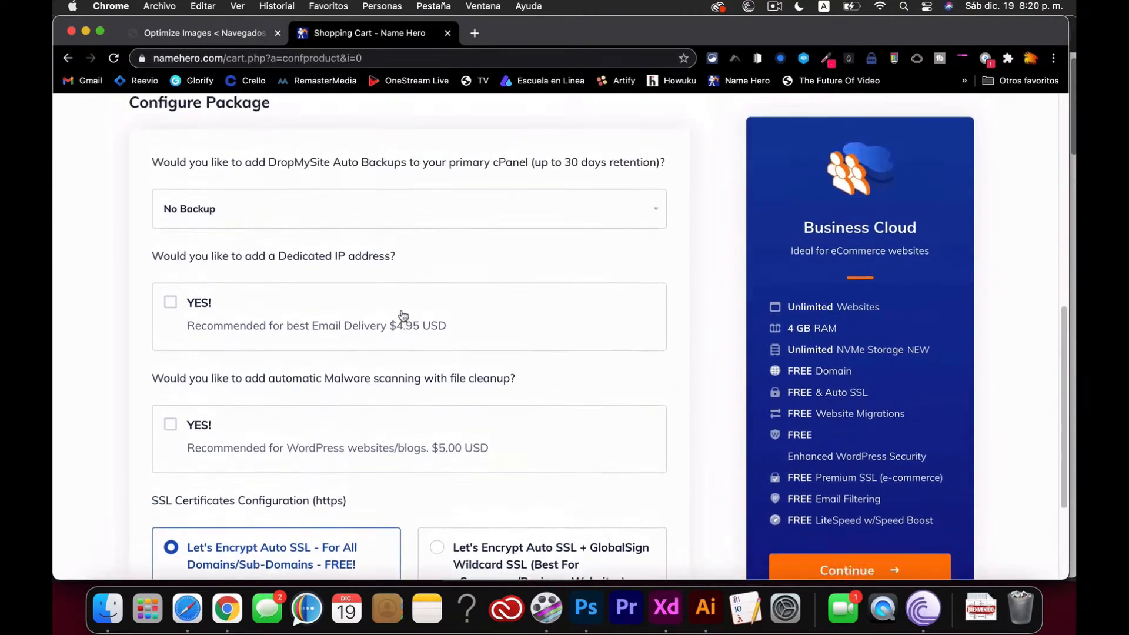
scroll(404, 315, down, 1)
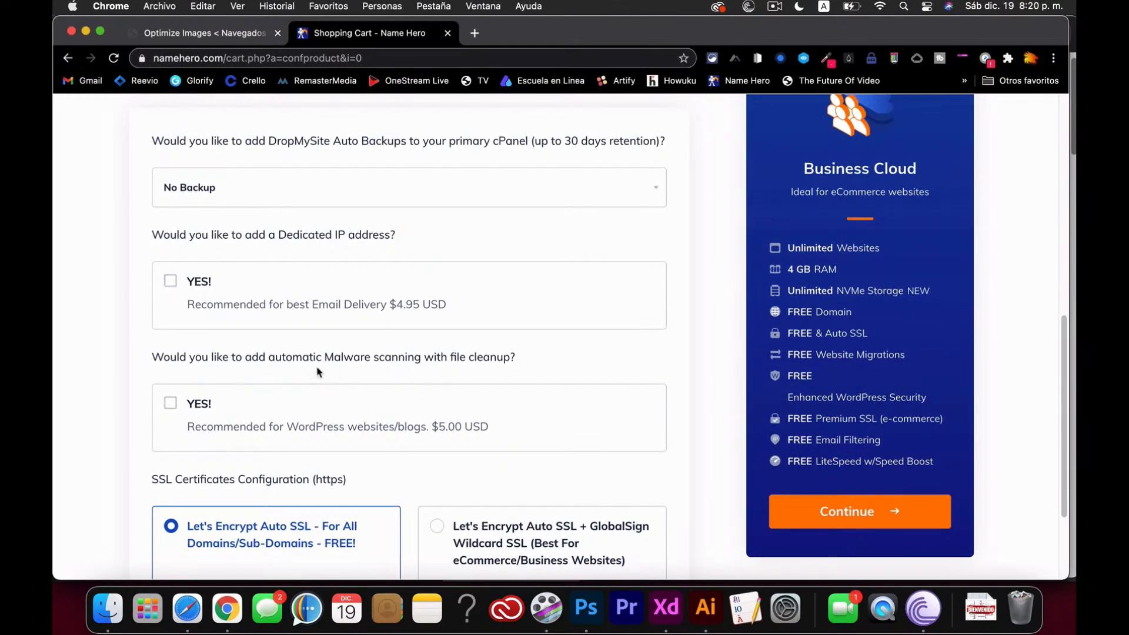
scroll(317, 372, down, 2)
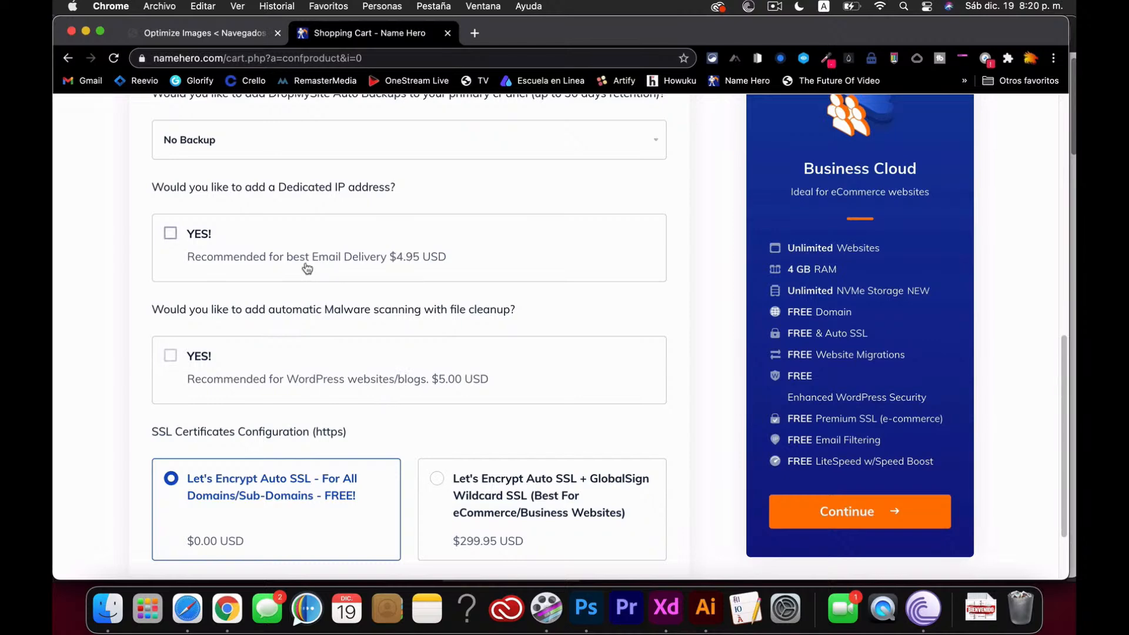
scroll(307, 269, up, 1)
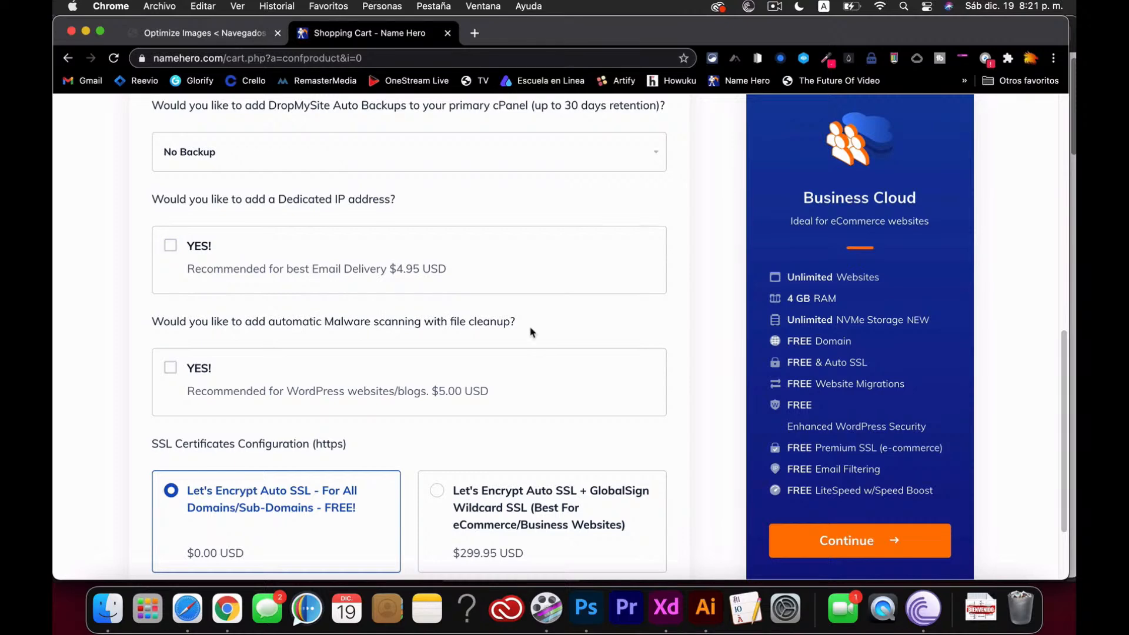
scroll(530, 333, down, 4)
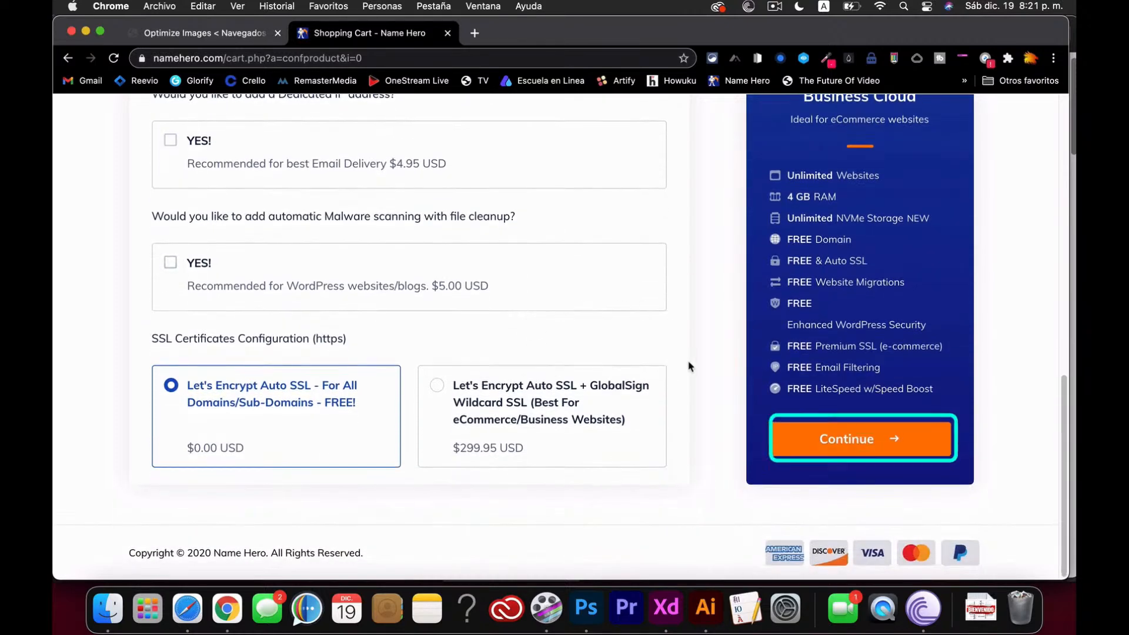
click(870, 453)
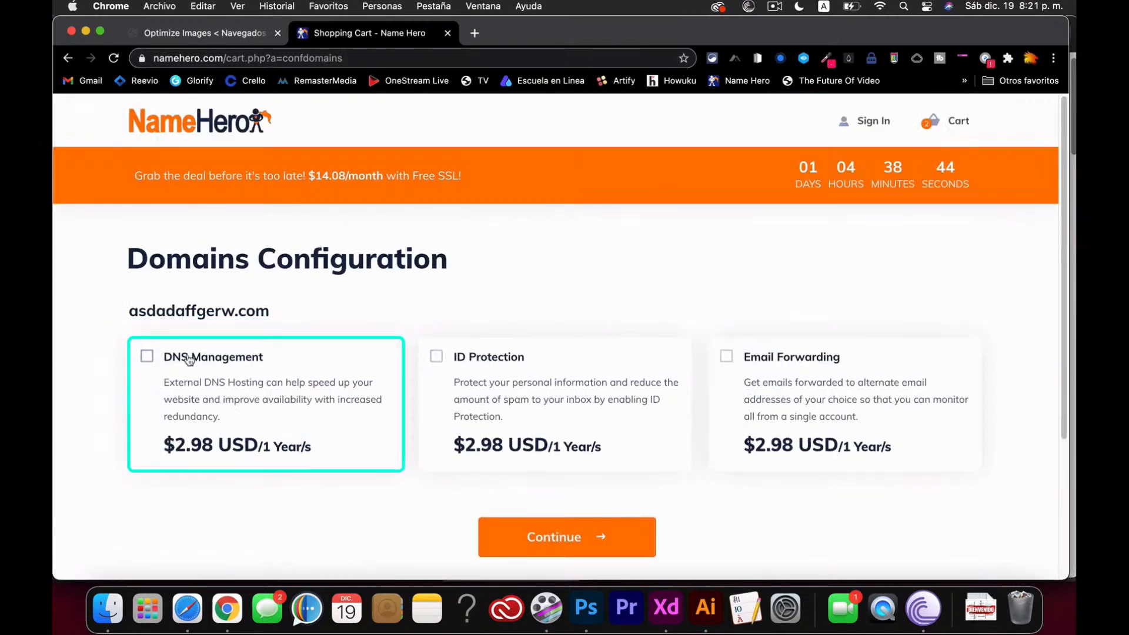
- Add DNS Management, ID Protection and Email Forwarding to asdadaffgerw.com and continue to checkout
click(147, 359)
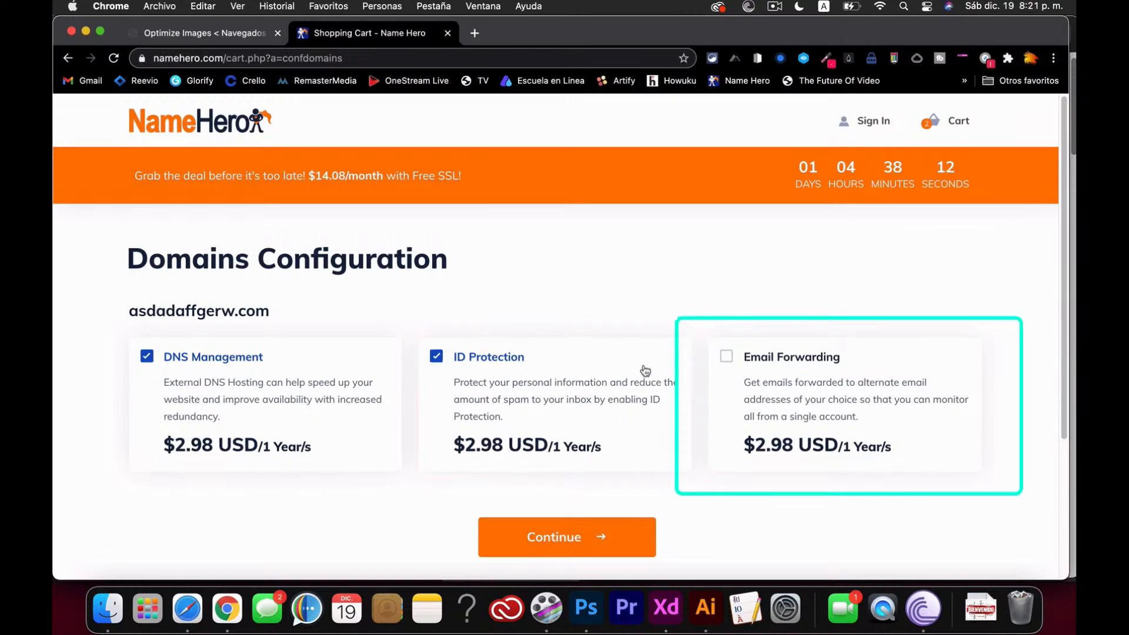
click(730, 359)
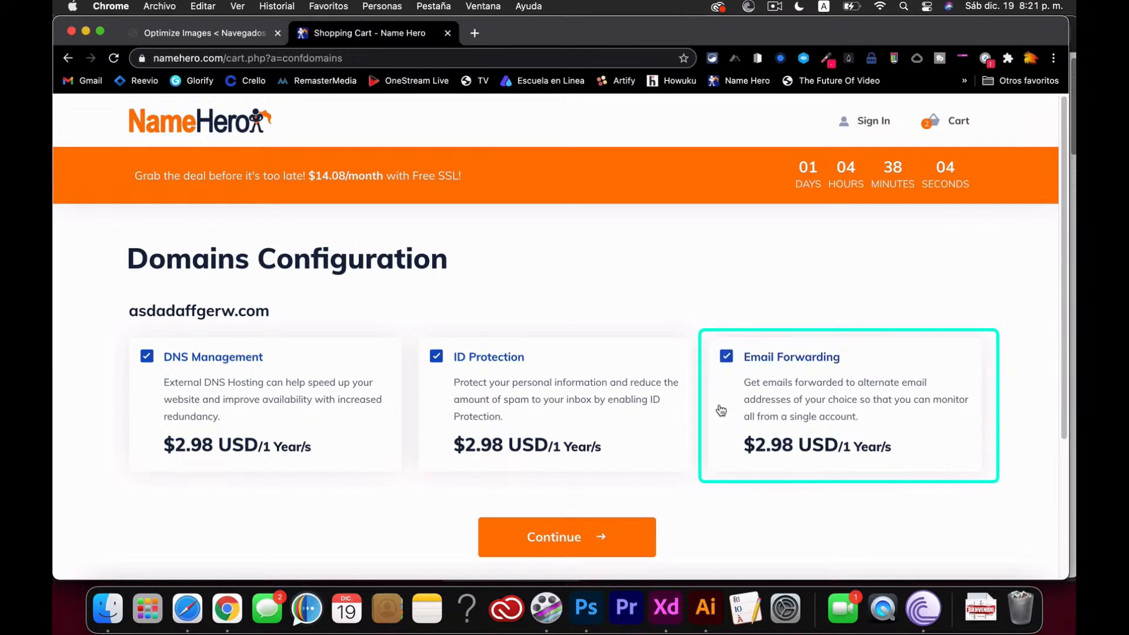
scroll(712, 449, down, 4)
click(580, 429)
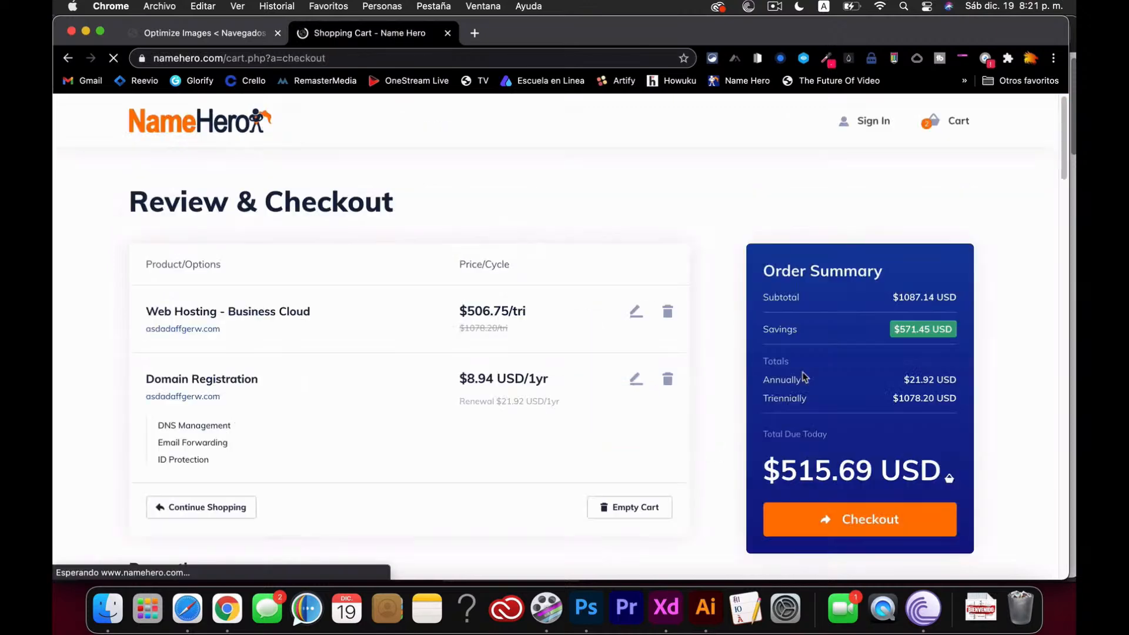
- Review the $515.69 Business Cloud and domain order and proceed to checkout
scroll(731, 459, down, 2)
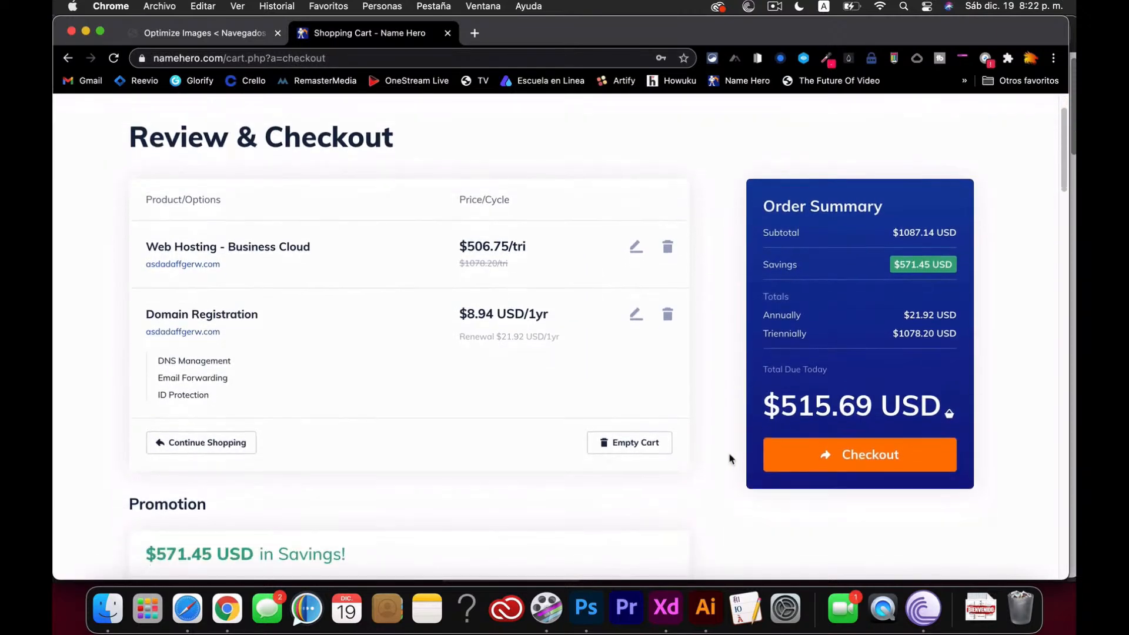
scroll(731, 459, down, 1)
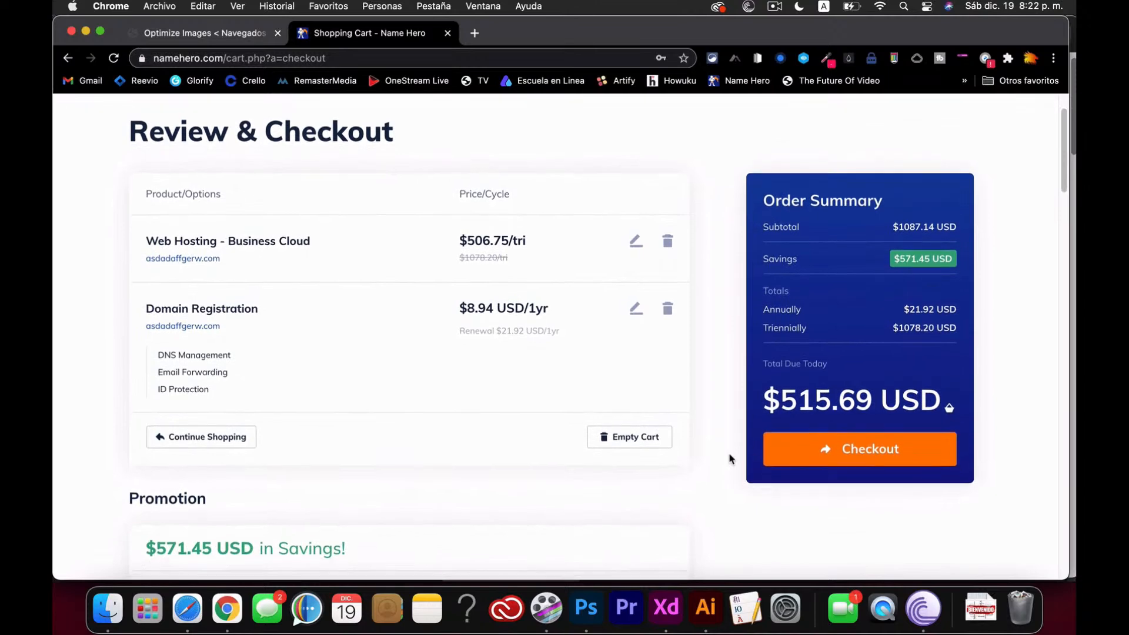
scroll(732, 459, down, 1)
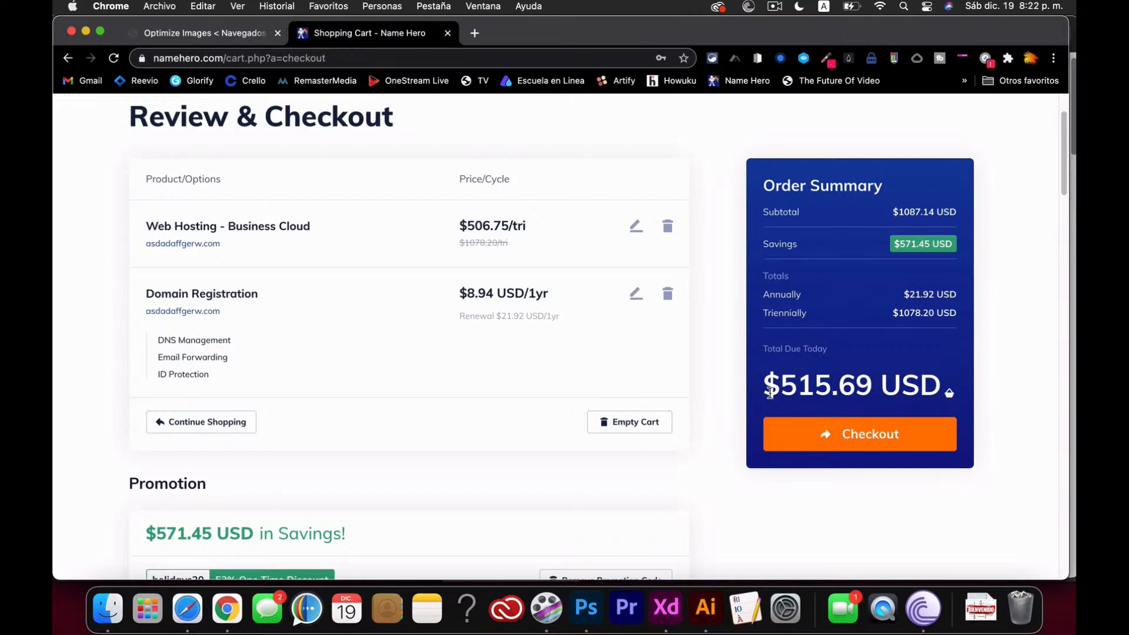
scroll(776, 394, down, 3)
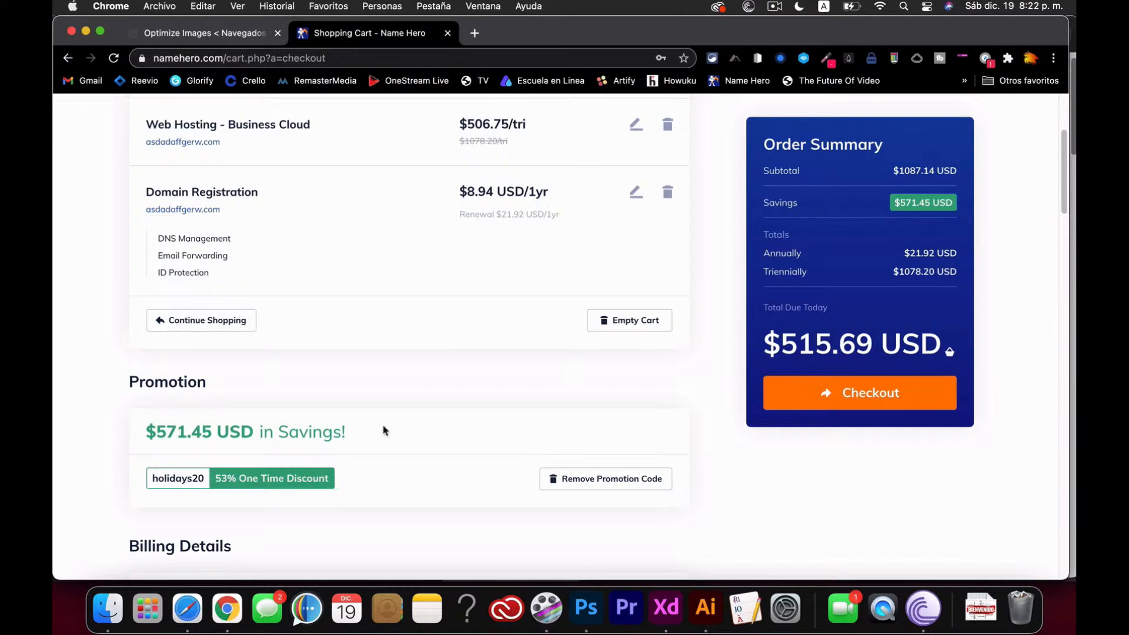
scroll(561, 408, up, 3)
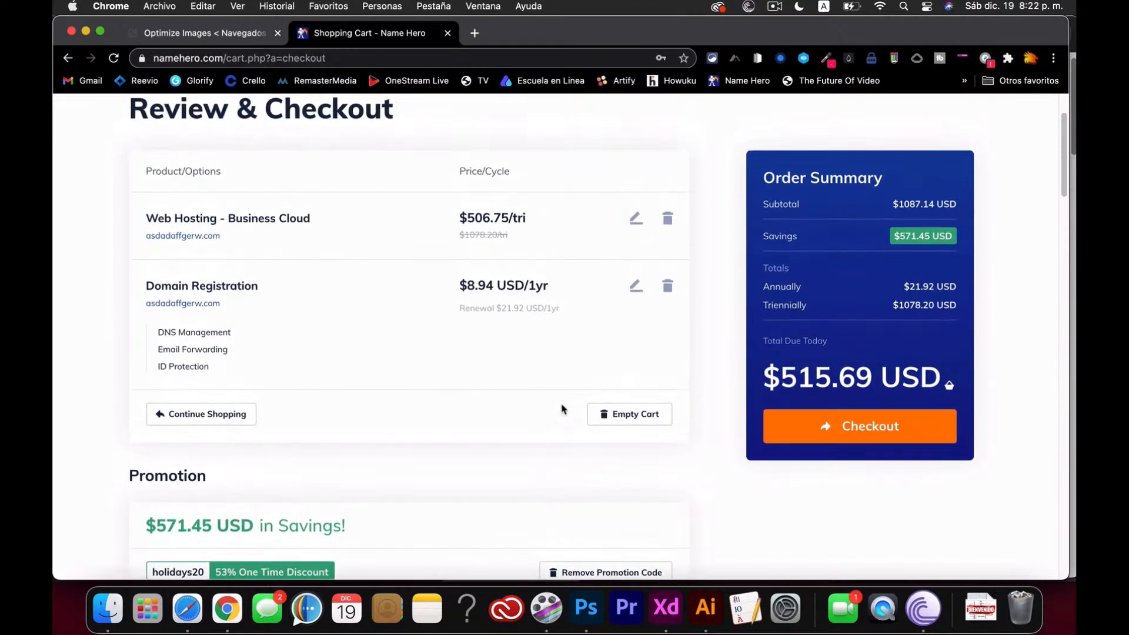
click(826, 418)
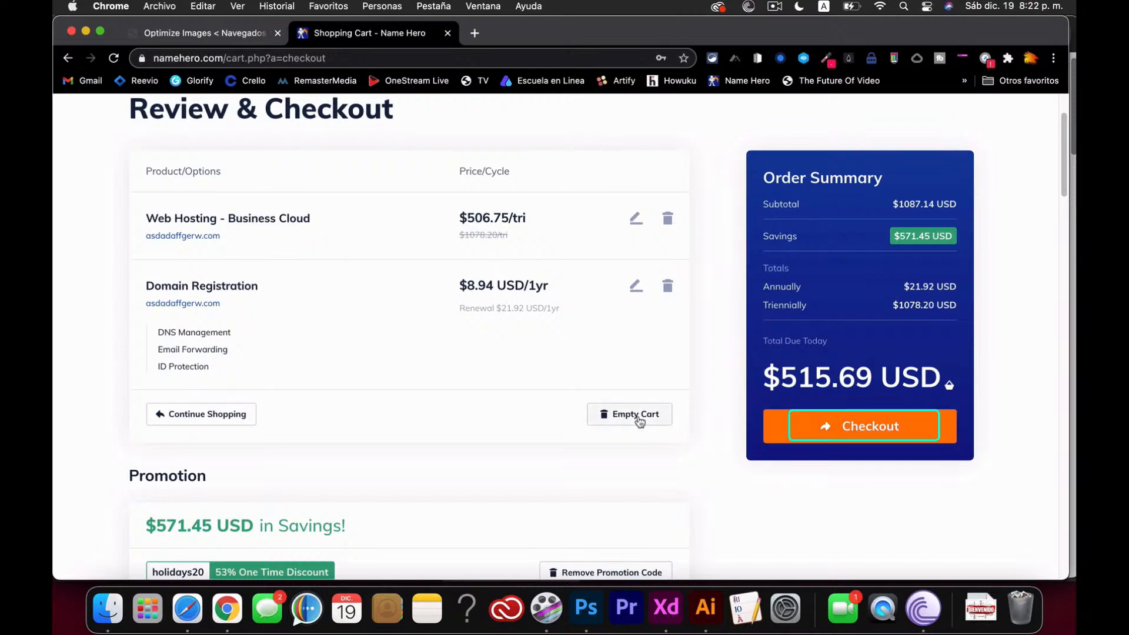
- Empty the shopping cart and confirm, leaving $0.00 USD due today
scroll(640, 422, down, 3)
scroll(638, 421, up, 3)
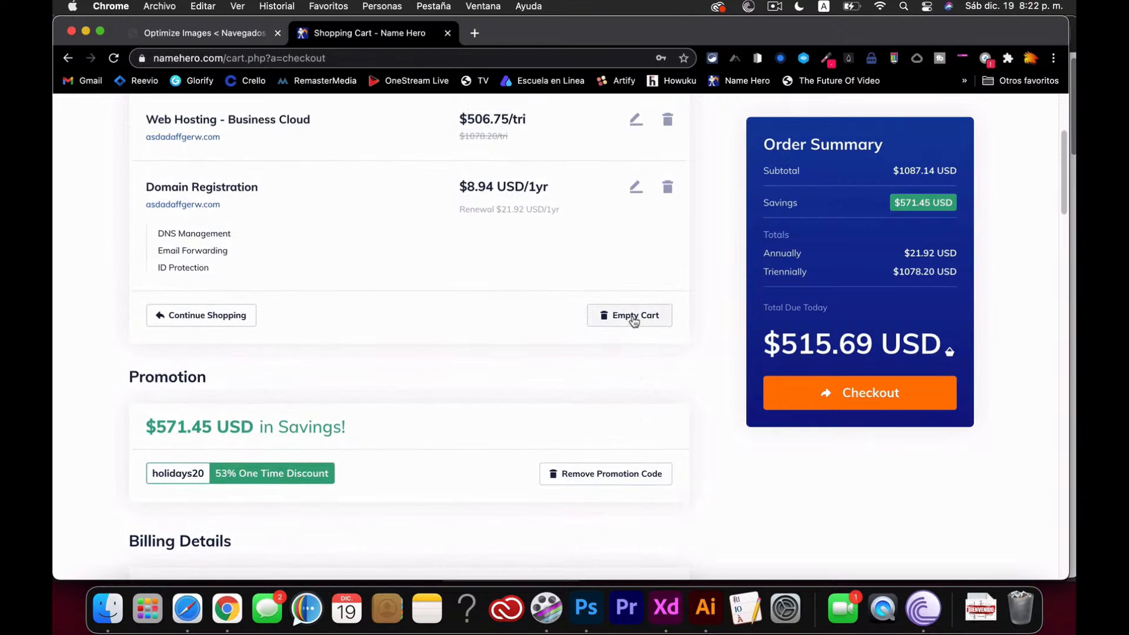
click(633, 318)
click(436, 381)
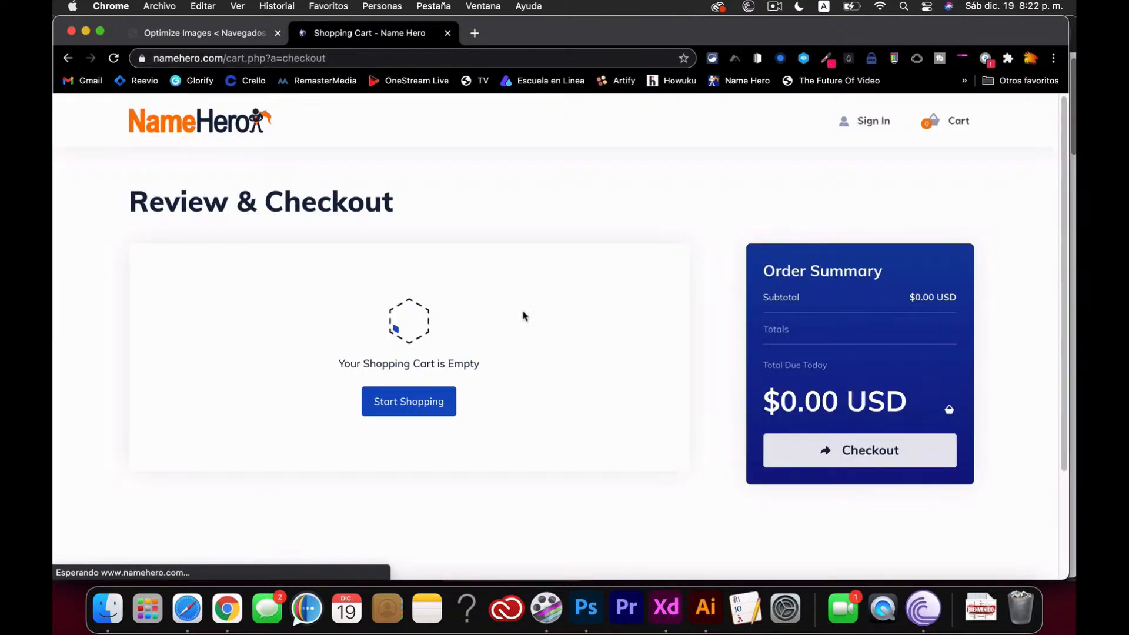
- Log in to the NameHero client area with the saved credentials and the two-factor code
click(873, 127)
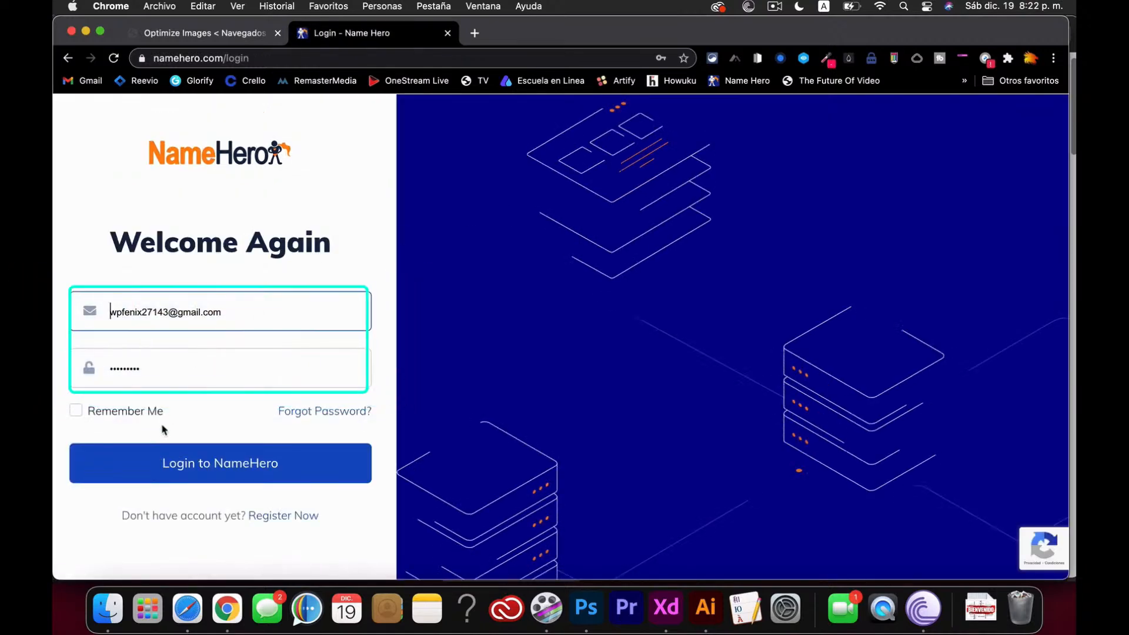
click(98, 462)
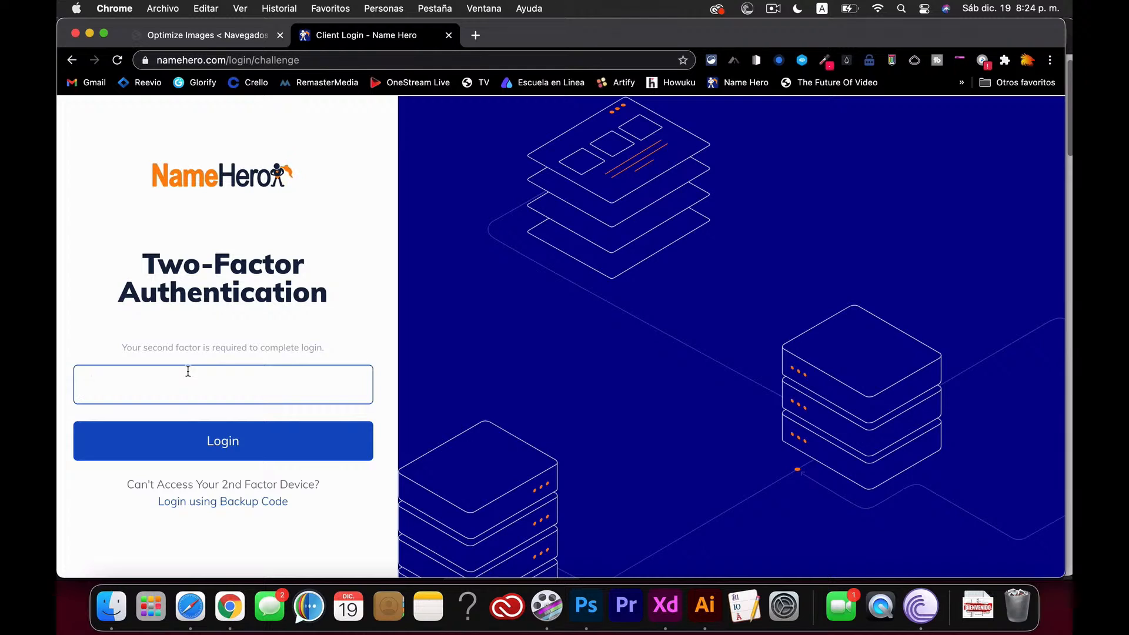
text(52)
click(224, 446)
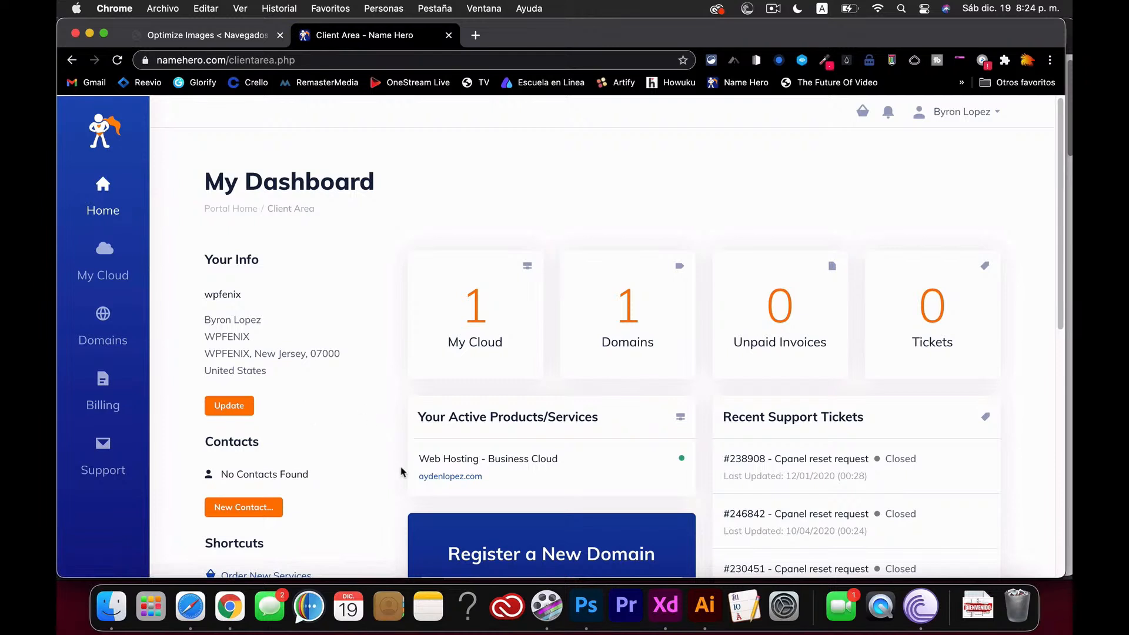
- Open the Web Hosting - Business Cloud service and launch Login to cPanel
scroll(402, 471, down, 2)
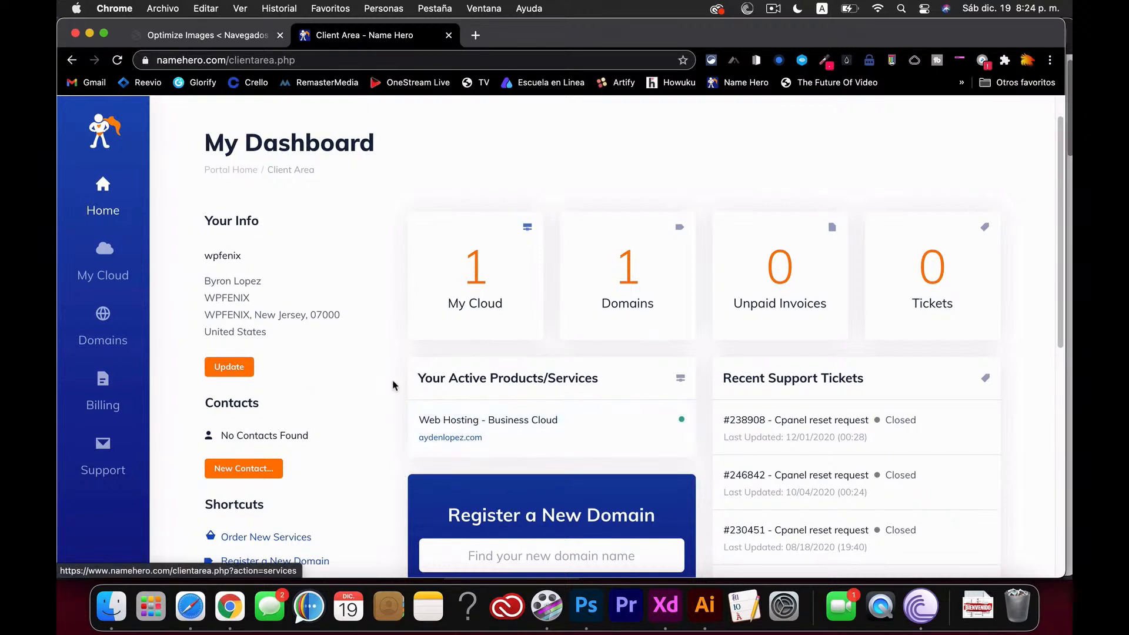
scroll(393, 386, down, 3)
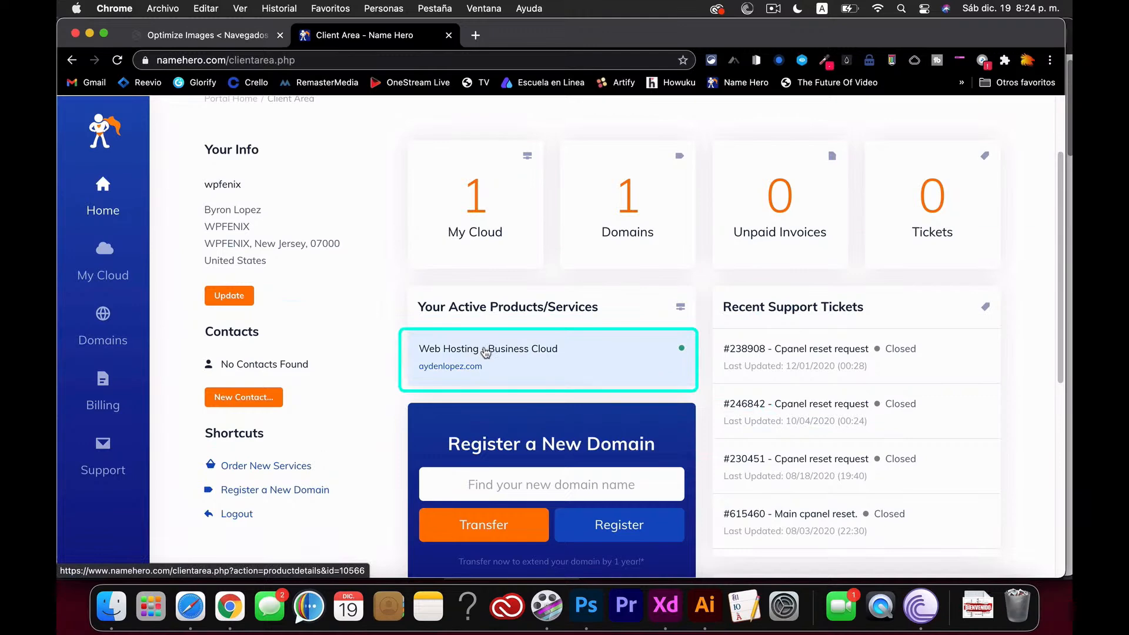
click(508, 352)
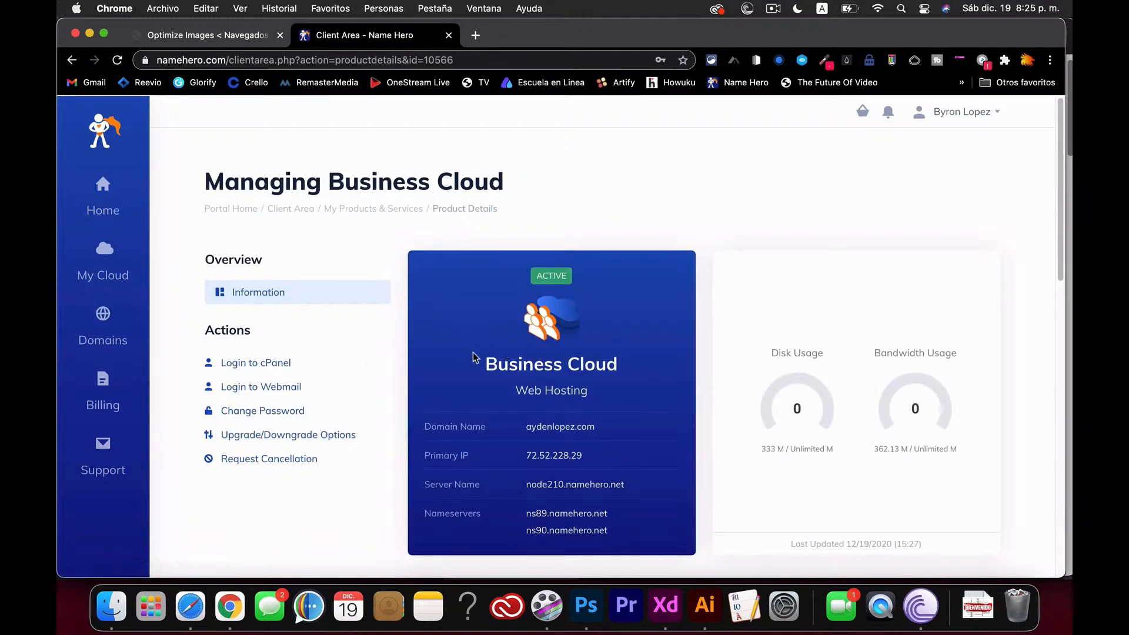
click(281, 368)
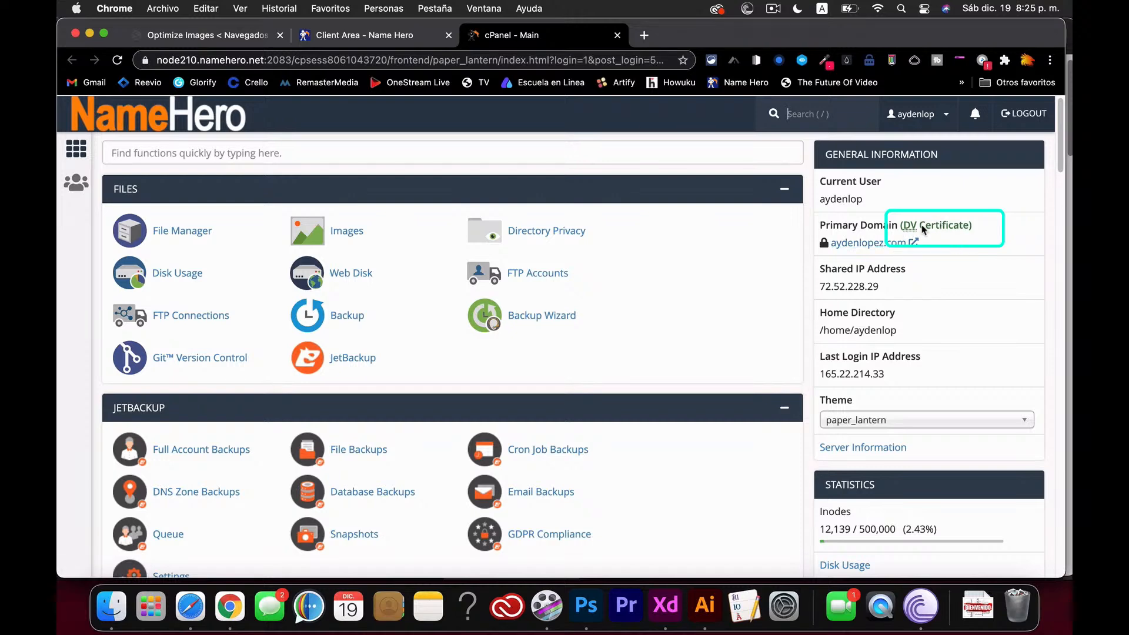
- Scroll the aydenlopez.com cPanel dashboard through Files, JetBackup, Databases and Domains to Email
scroll(765, 333, down, 3)
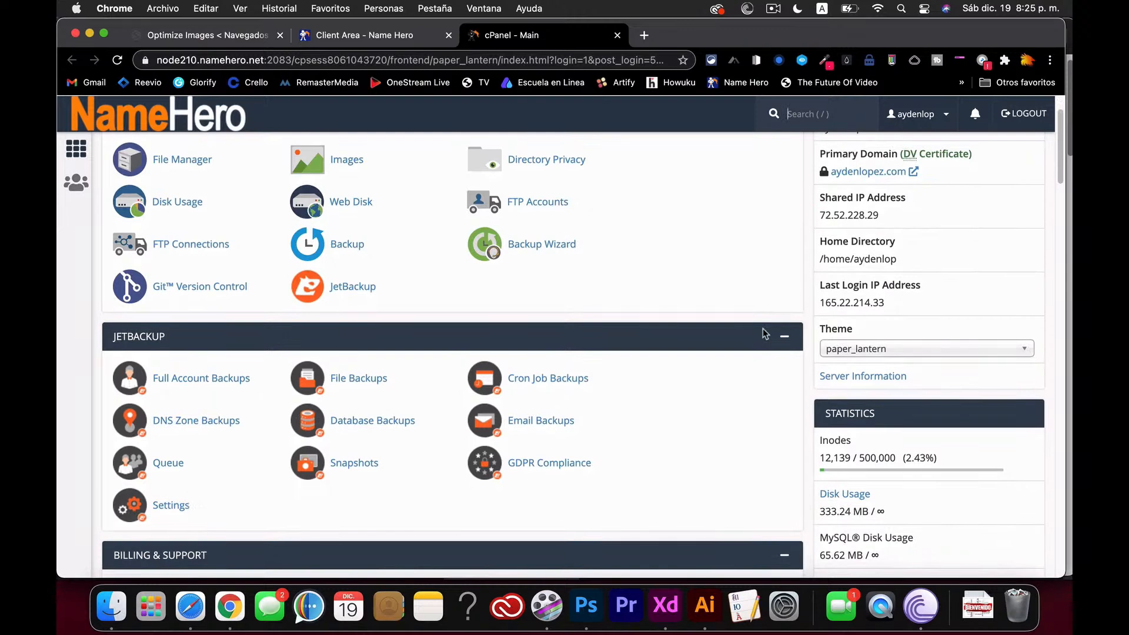
scroll(765, 334, up, 2)
scroll(765, 334, up, 1)
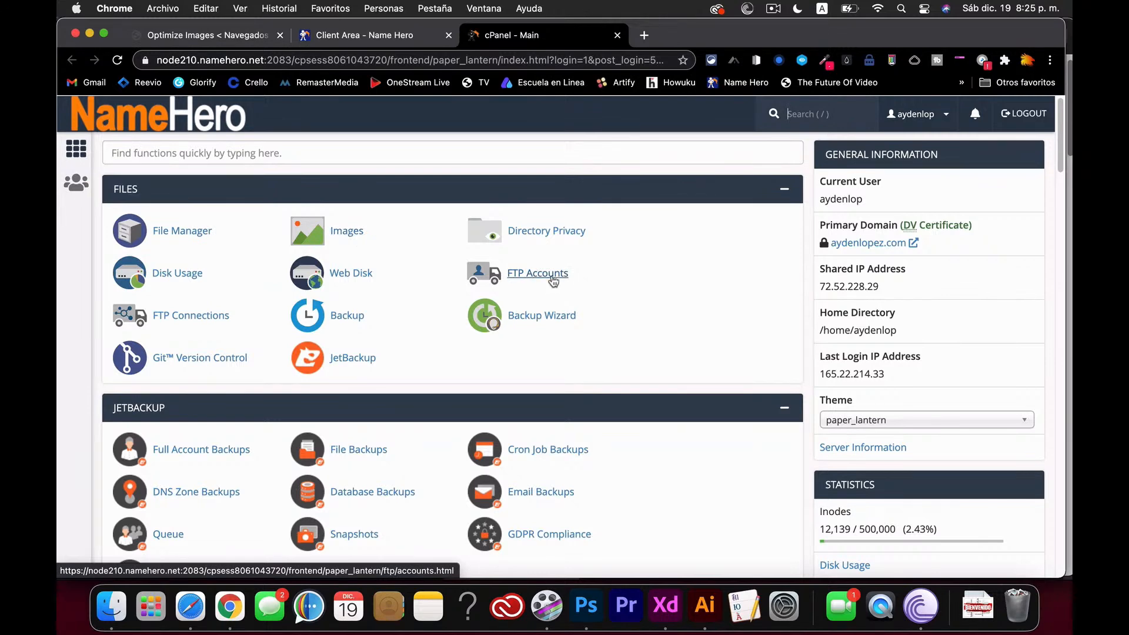
scroll(553, 281, down, 3)
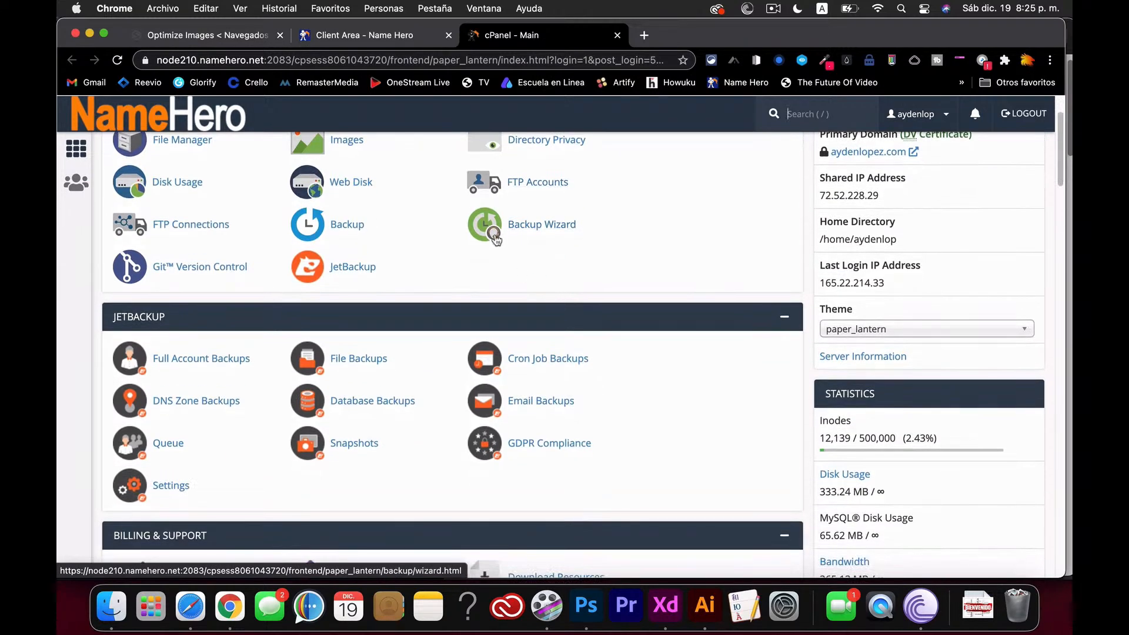
scroll(429, 453, down, 1)
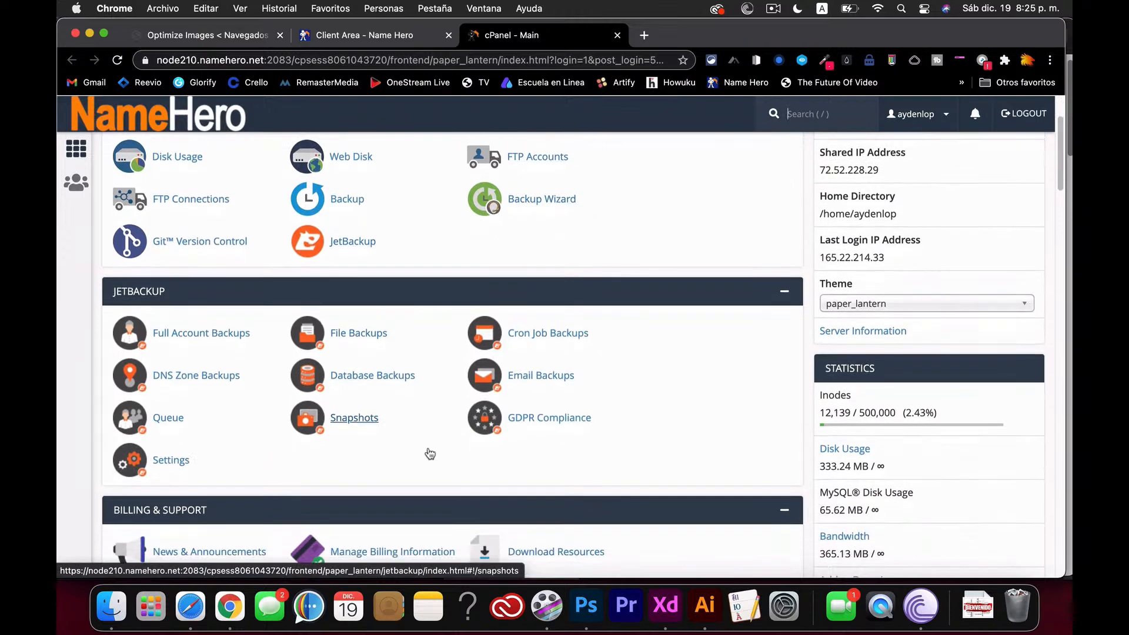
scroll(438, 364, down, 4)
scroll(443, 388, up, 6)
scroll(442, 386, up, 3)
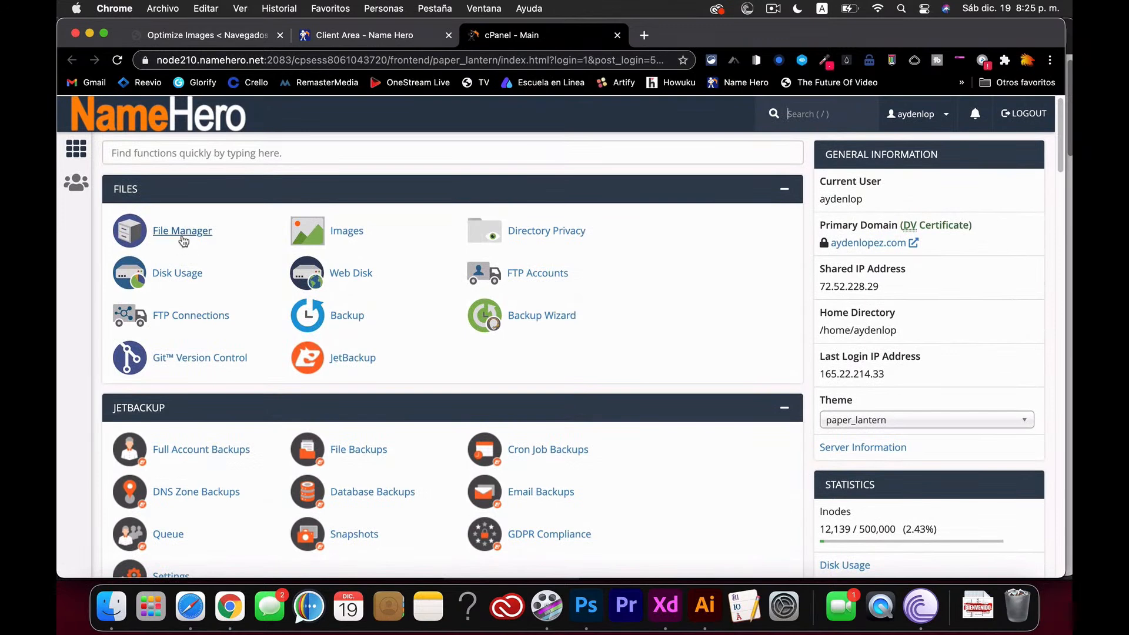
scroll(410, 391, down, 3)
scroll(410, 391, down, 12)
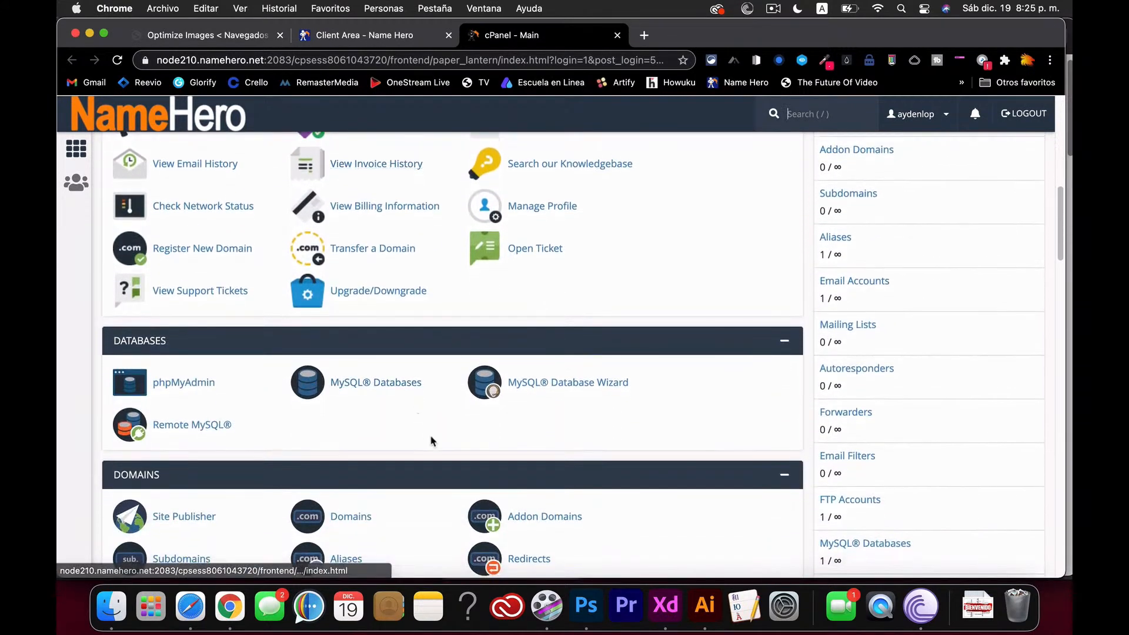
scroll(464, 459, down, 4)
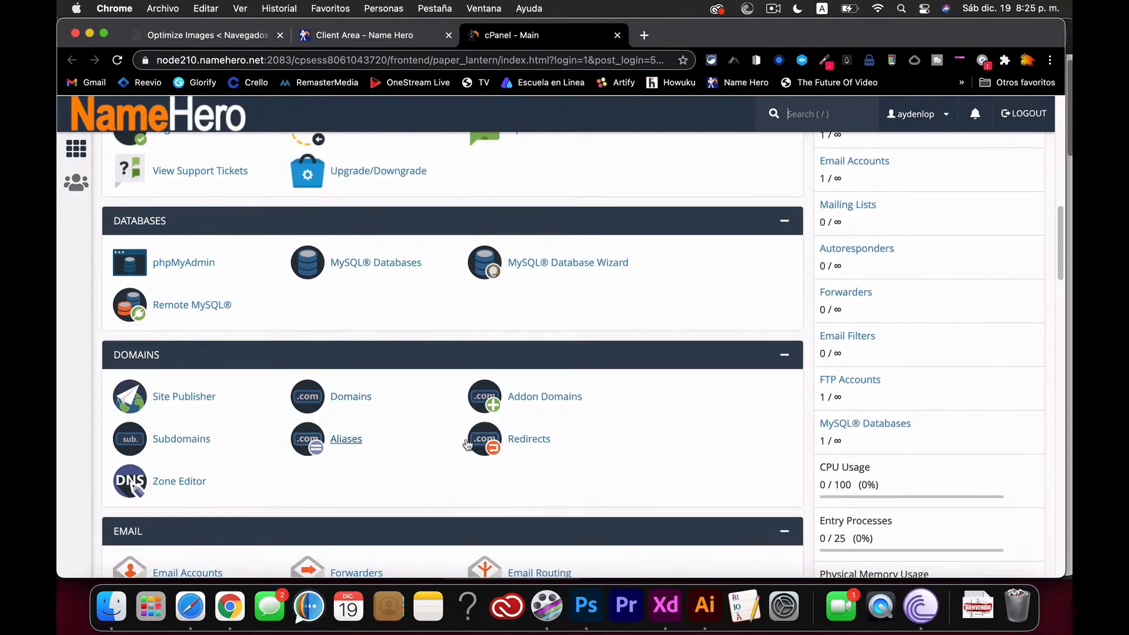
scroll(453, 465, down, 3)
scroll(431, 524, down, 3)
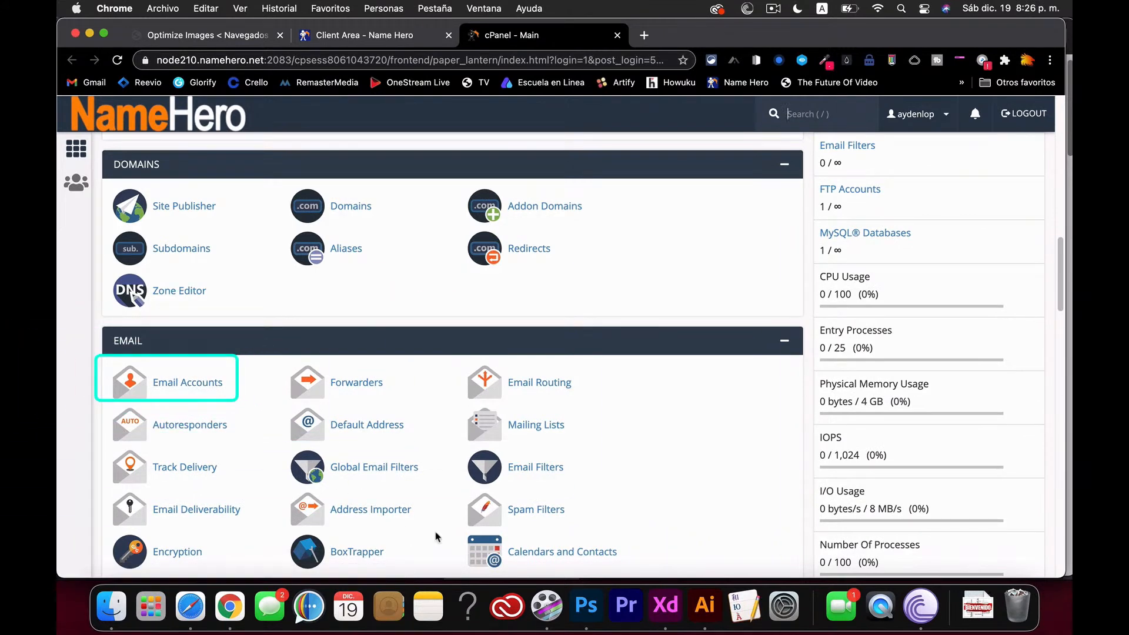
- Return from Email Accounts to cPanel main and scroll to WordPress in Softaculous Apps Installer
click(203, 388)
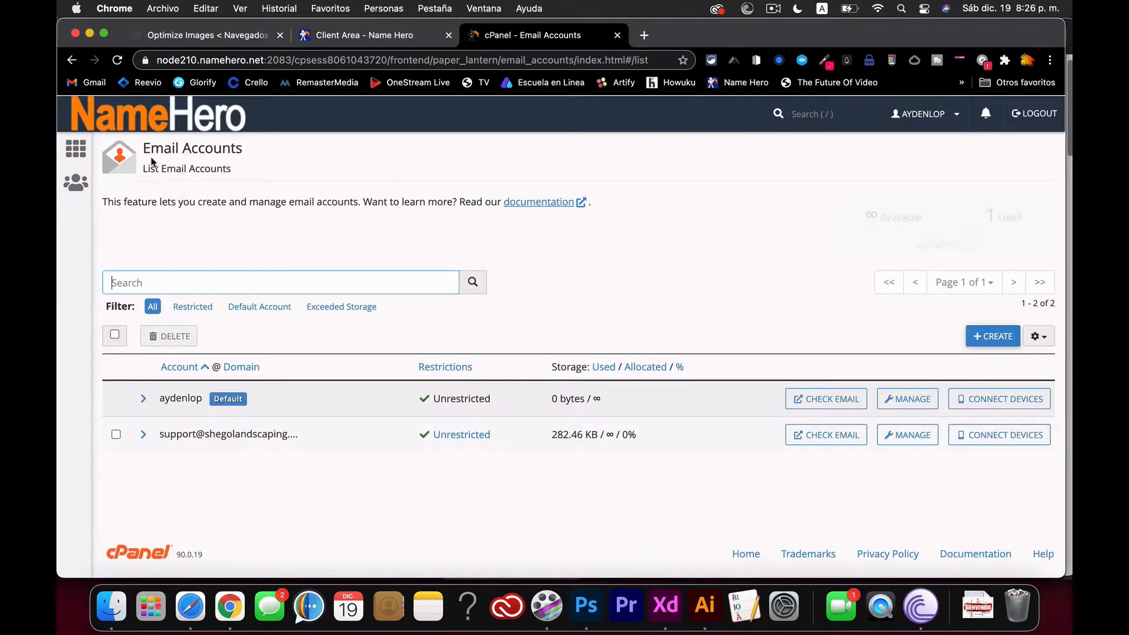
click(72, 61)
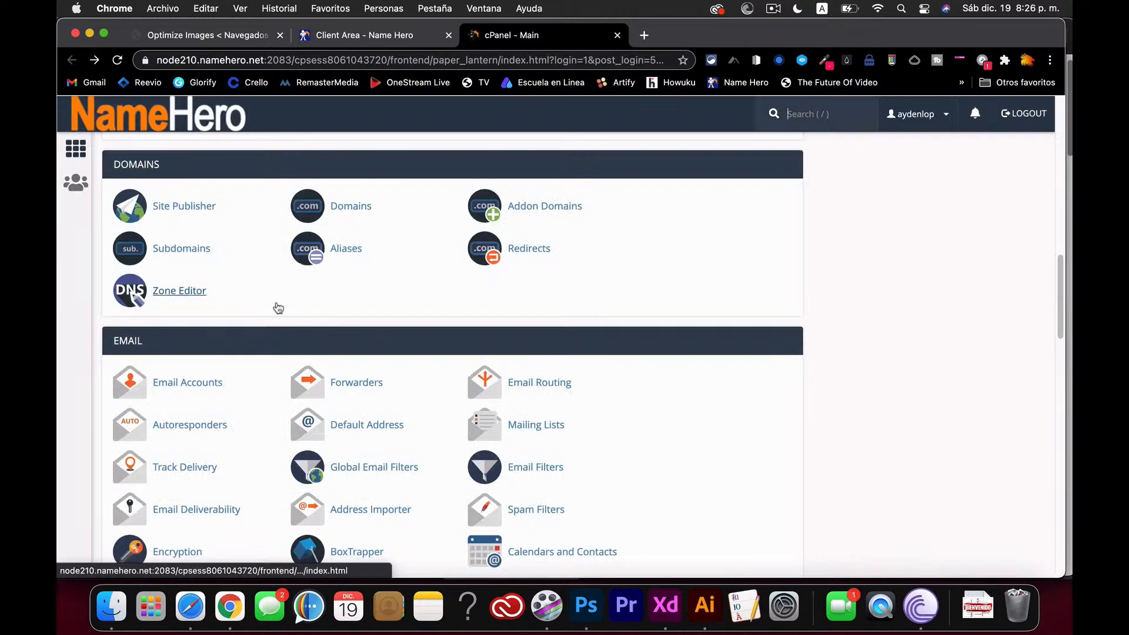
scroll(435, 479, down, 5)
scroll(438, 490, down, 5)
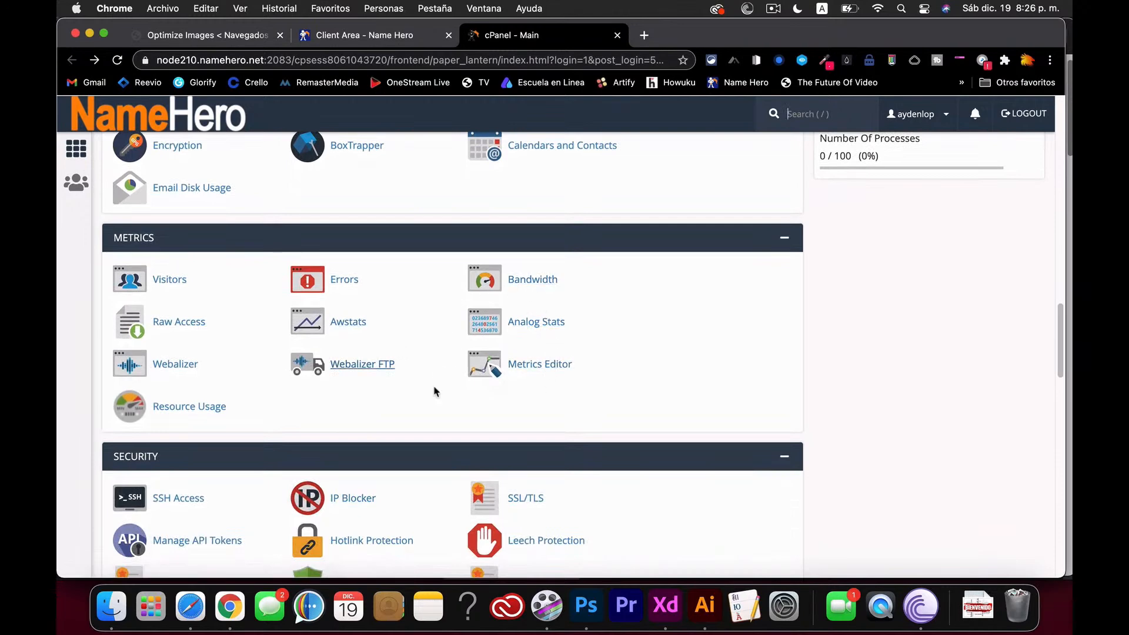
scroll(436, 386, down, 3)
scroll(435, 391, down, 2)
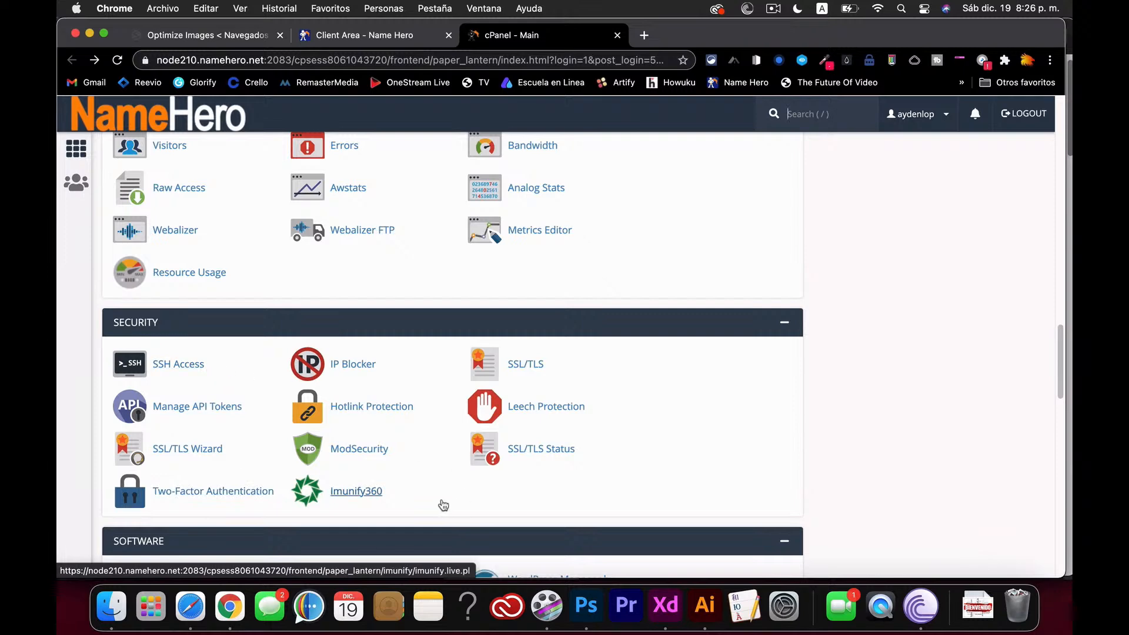
scroll(424, 469, down, 3)
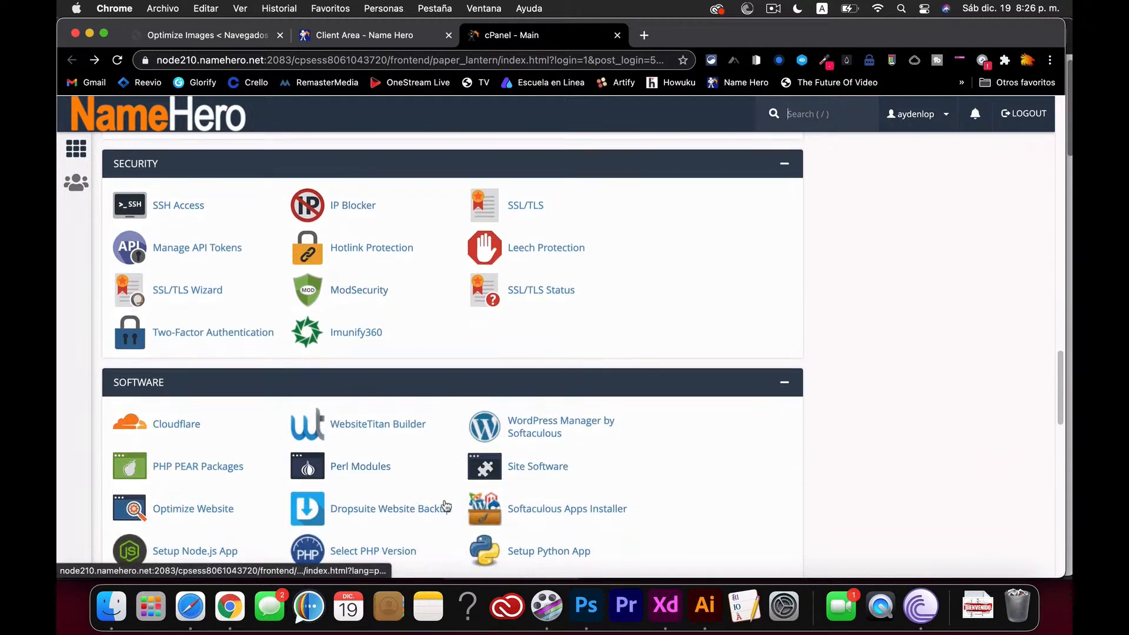
scroll(444, 500, down, 2)
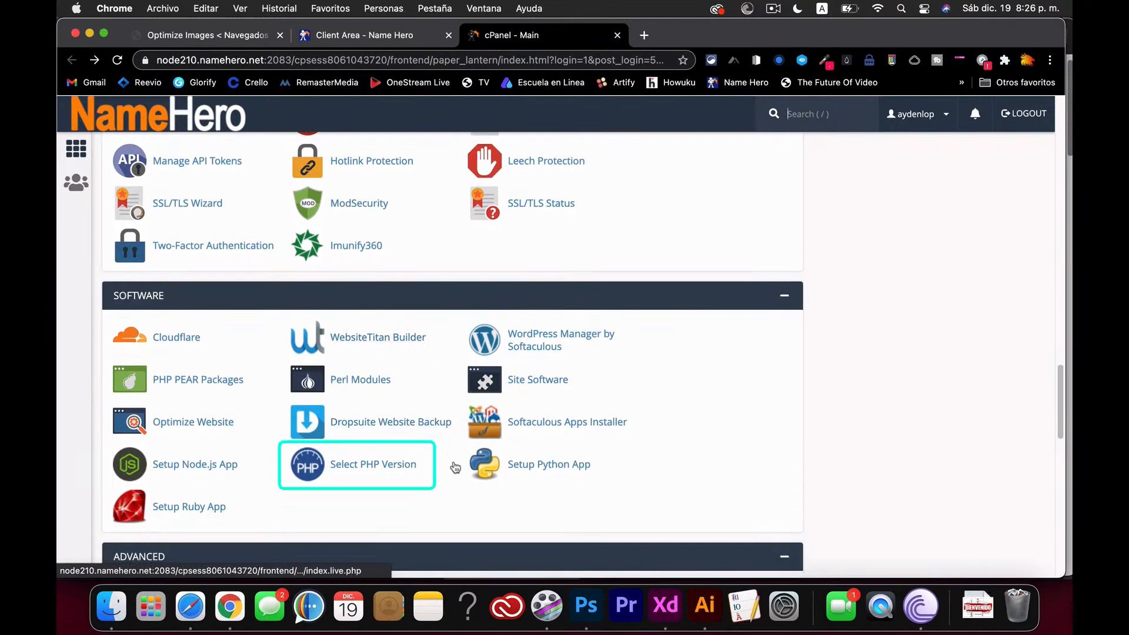
scroll(453, 471, down, 5)
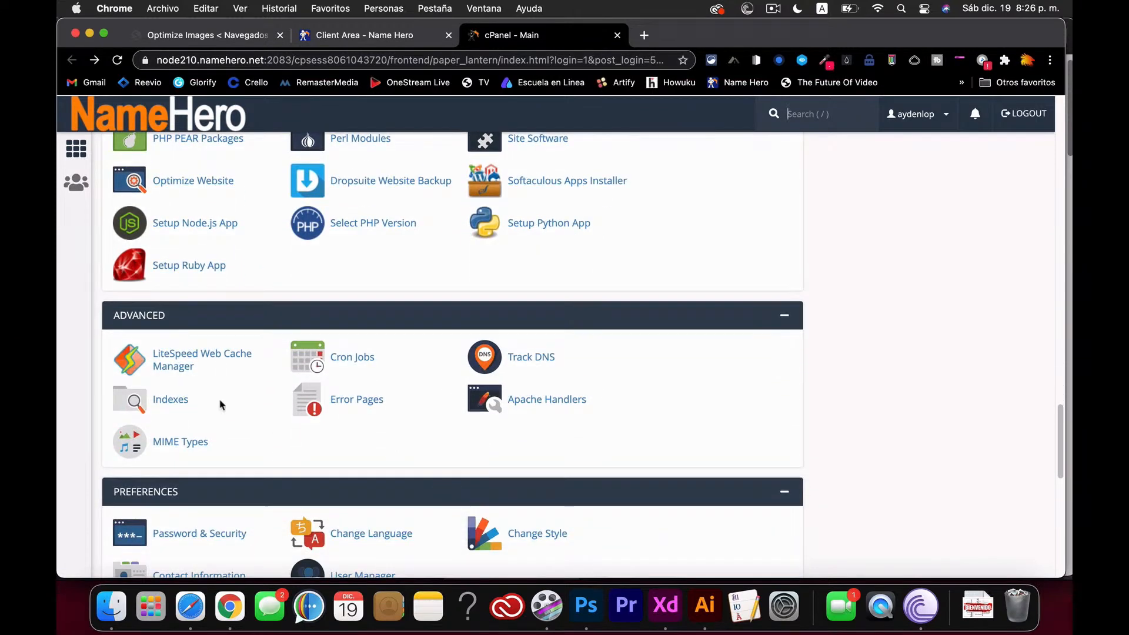
scroll(443, 474, down, 1)
scroll(443, 474, down, 5)
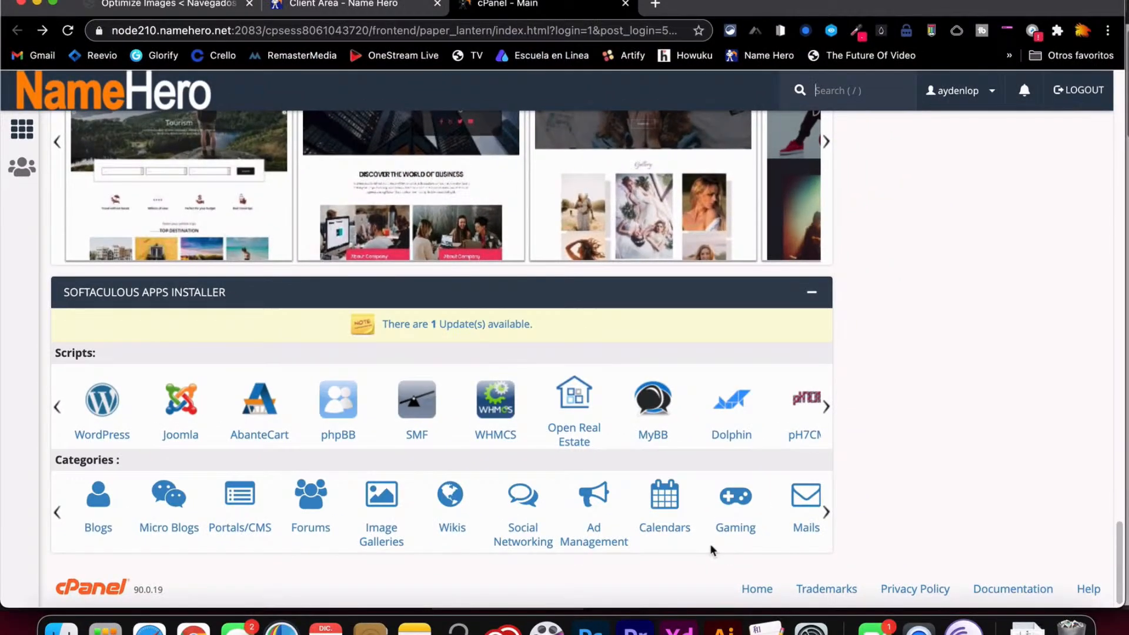
scroll(789, 431, up, 10)
scroll(821, 398, up, 15)
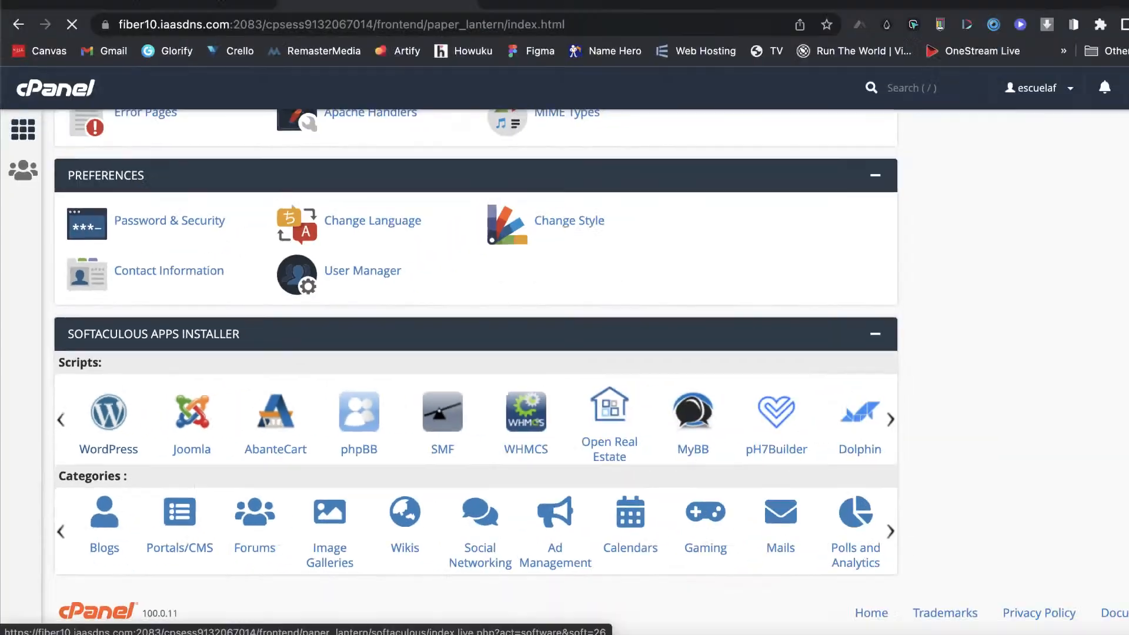
- Start a Softaculous WordPress install with the install directory set to fast
click(597, 286)
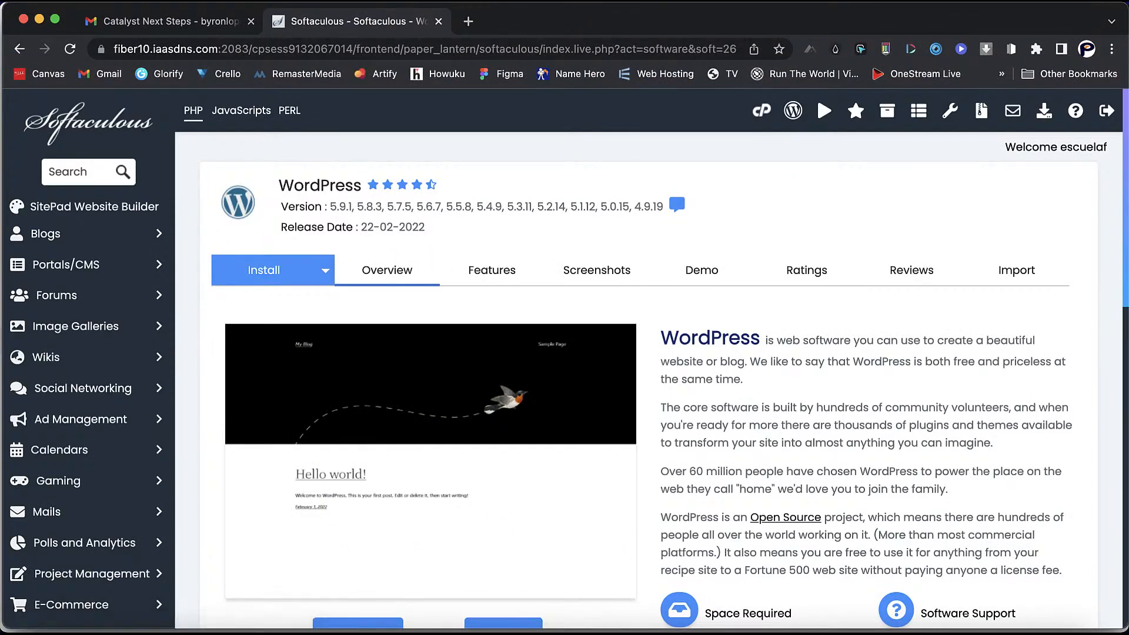
scroll(647, 353, down, 3)
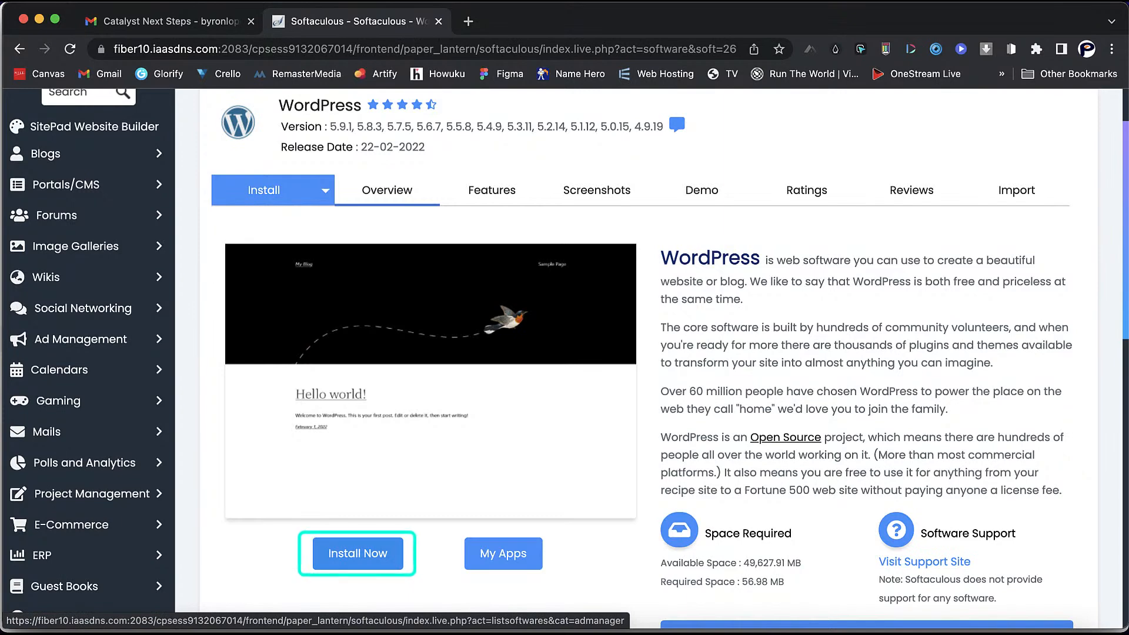
click(357, 553)
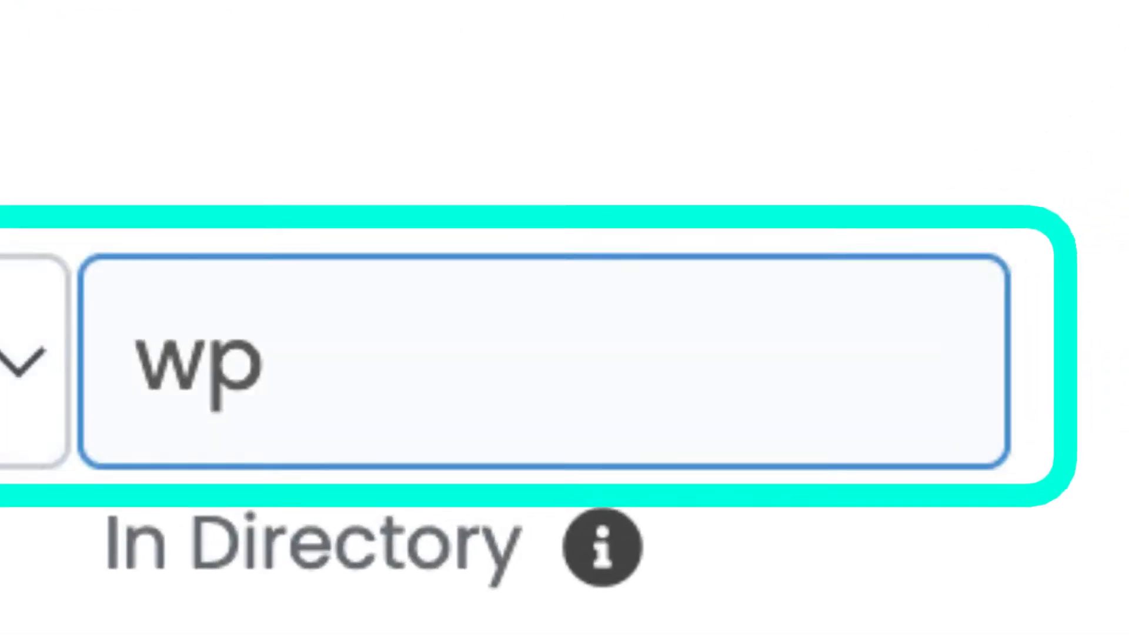
double_click(452, 360)
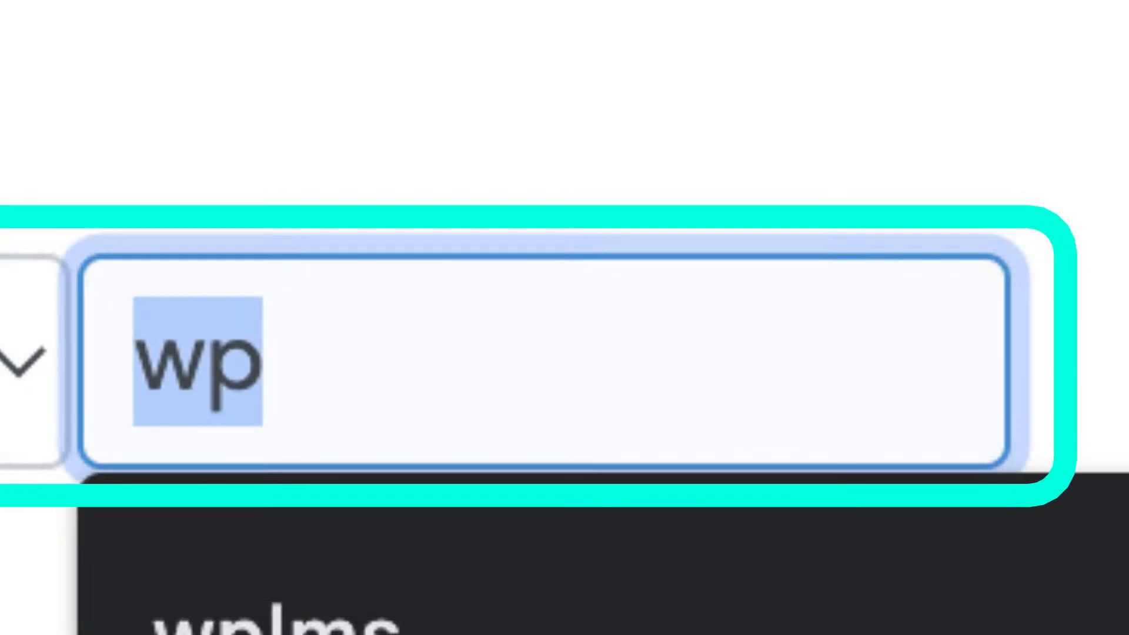
text(fA)
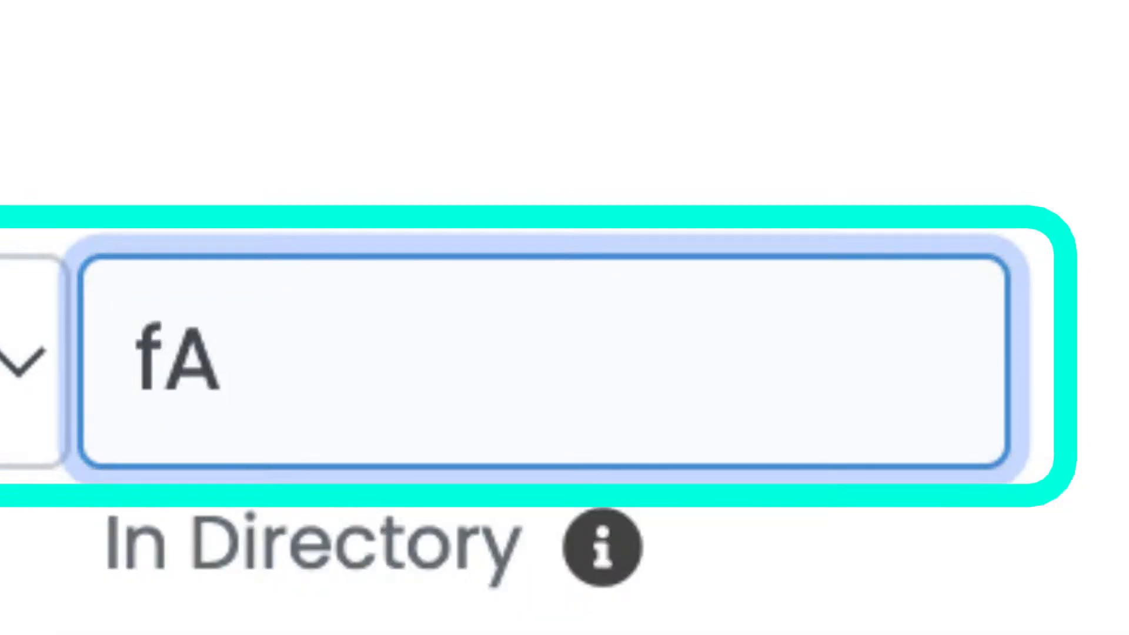
key(BackSpace)
text(ast)
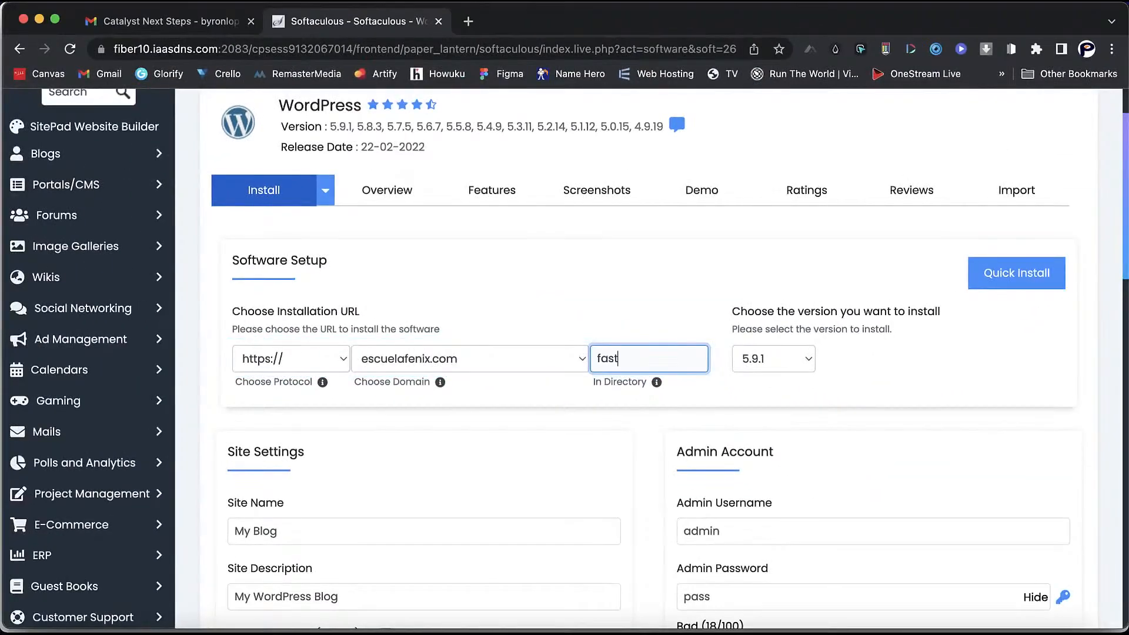
- Set the site name to 'The fastest Theme 2022' and description to 'Let's Learn Together'
scroll(565, 353, down, 3)
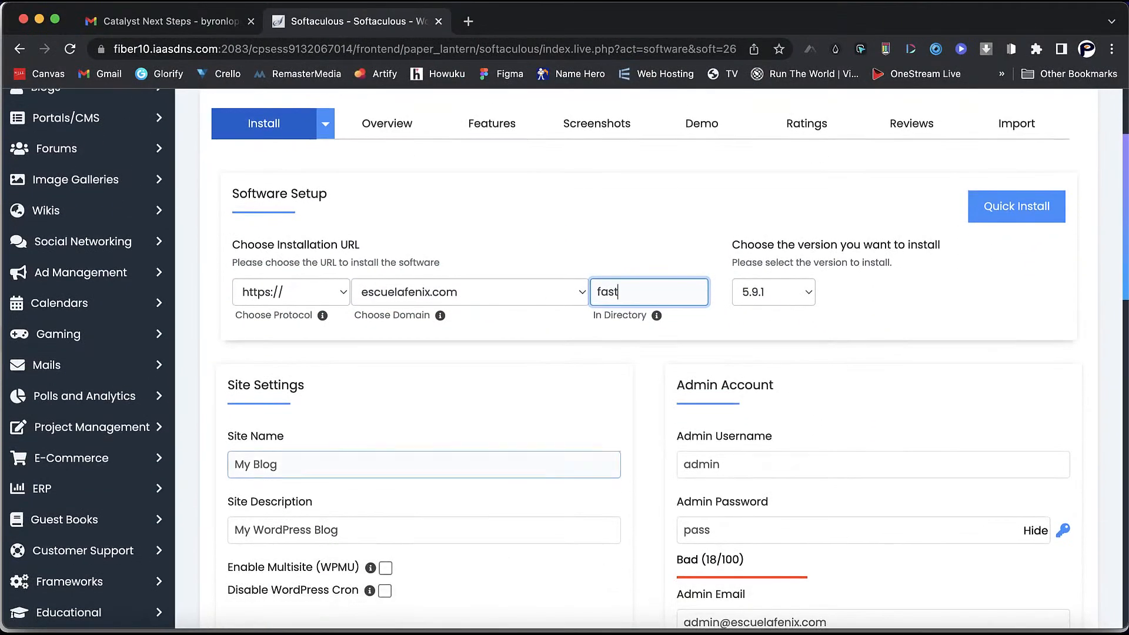
triple_click(294, 465)
text(tH)
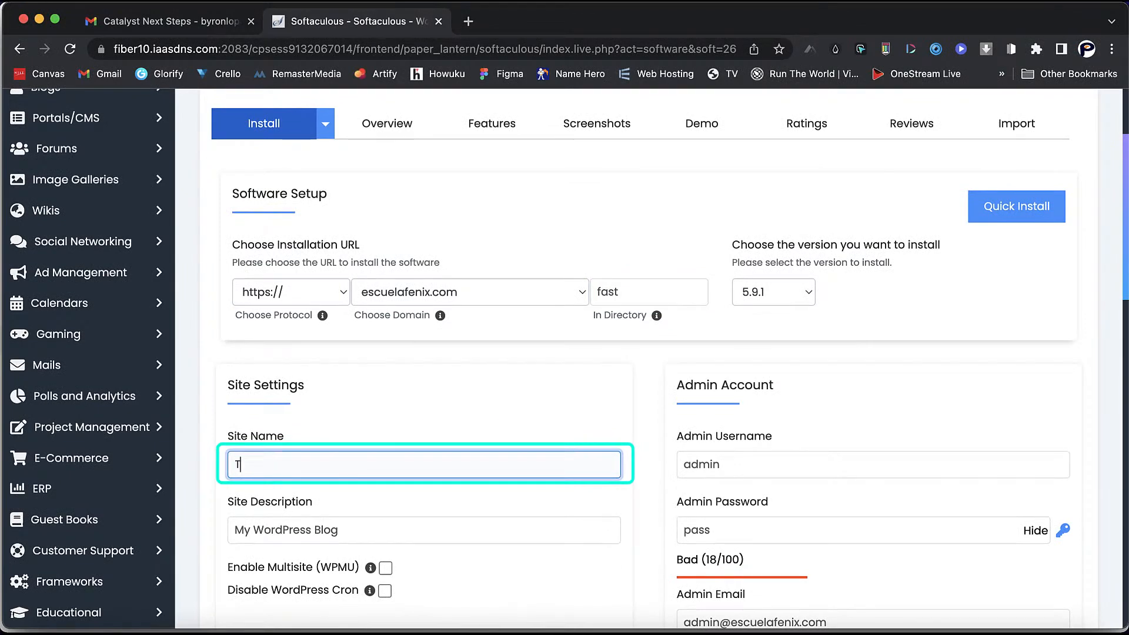
text(he fastest Theme 2022)
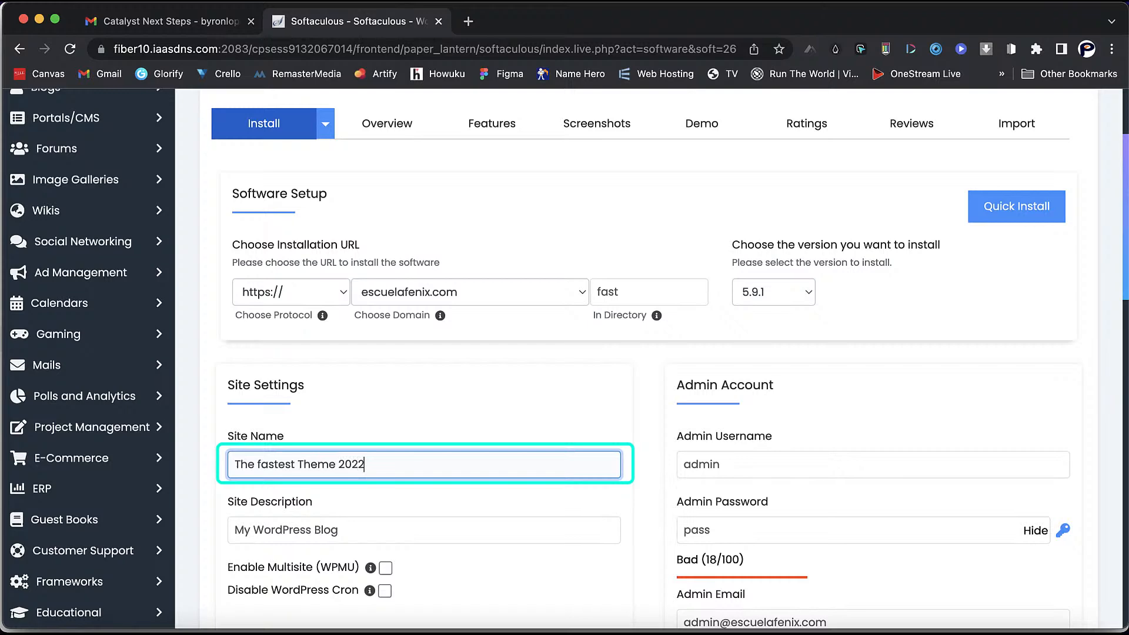
scroll(423, 463, down, 1)
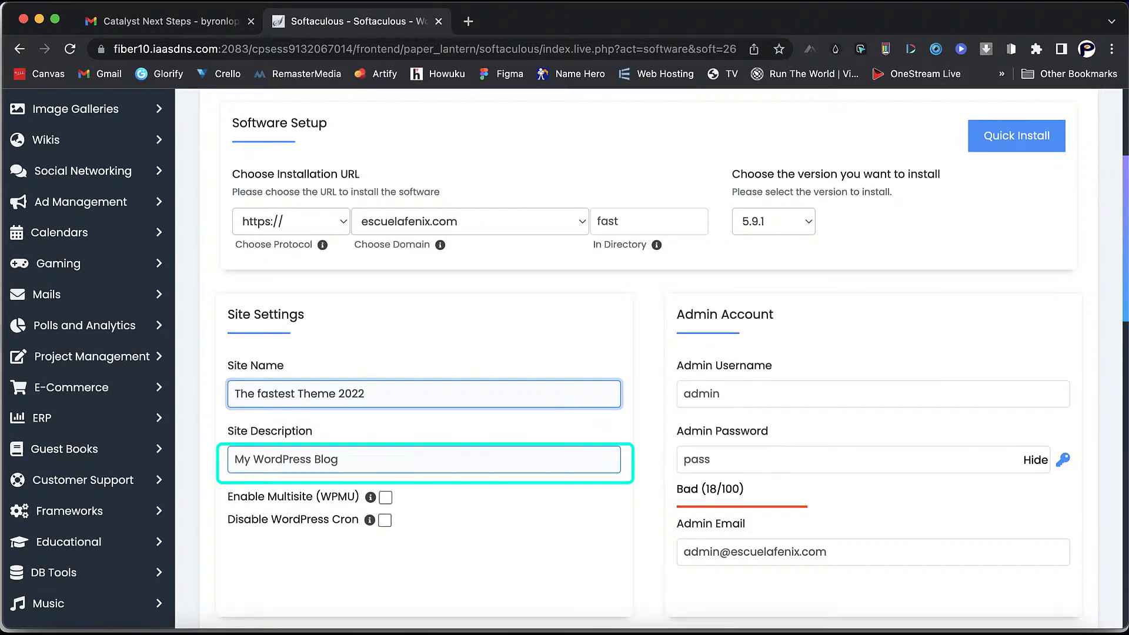
key(Tab)
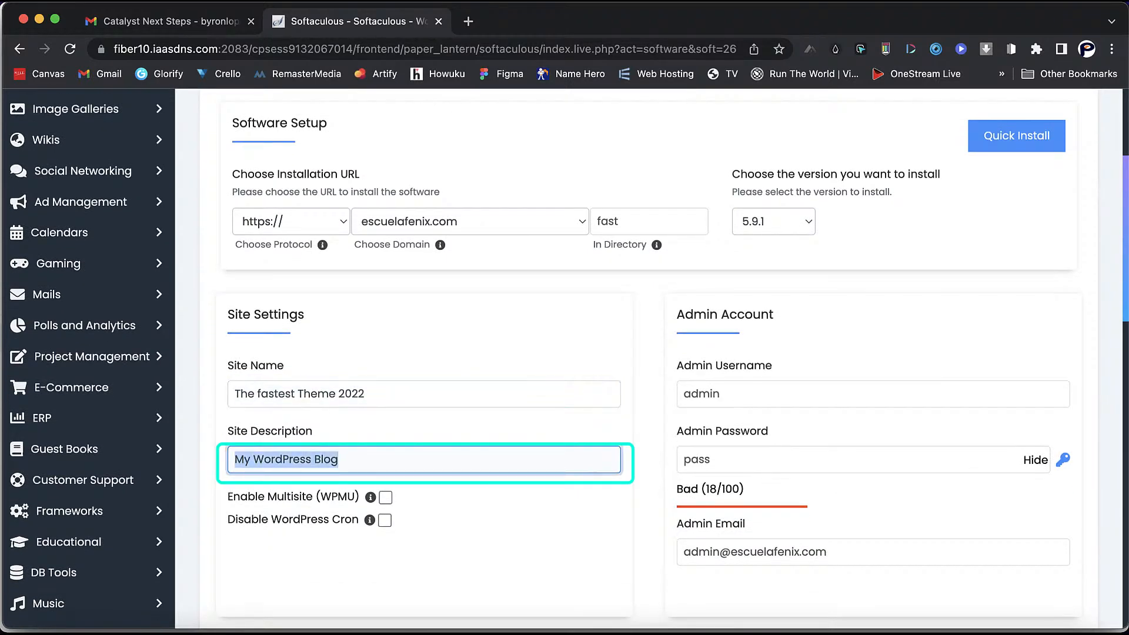
text(L)
key(Down)
key(Return)
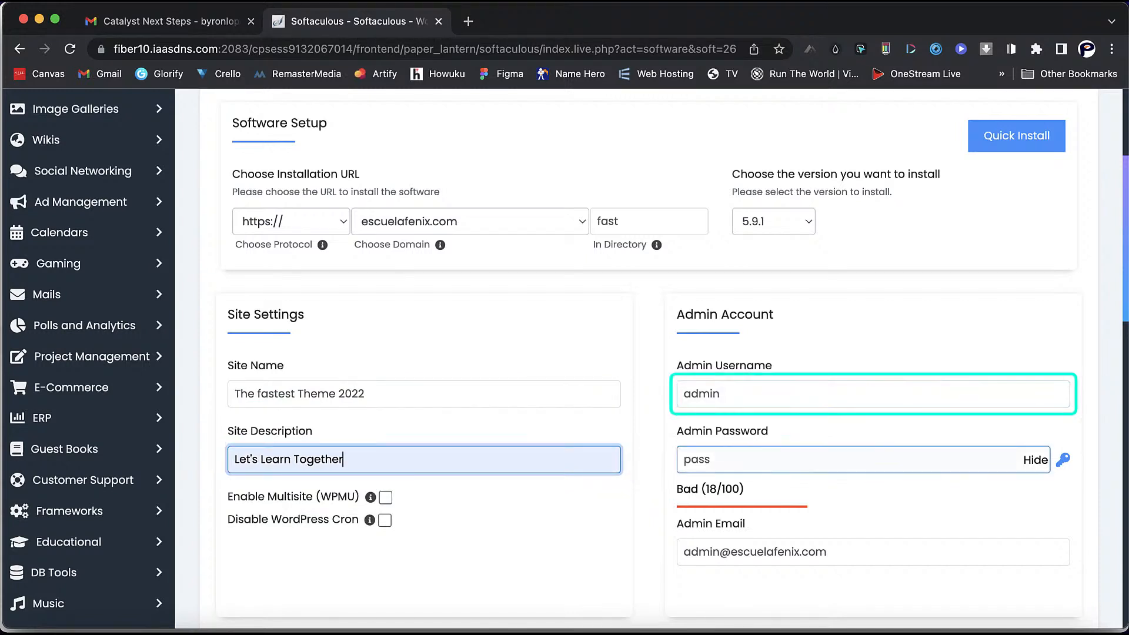
- Replace the default admin username and set a strong hidden admin password
click(874, 394)
key(super+a)
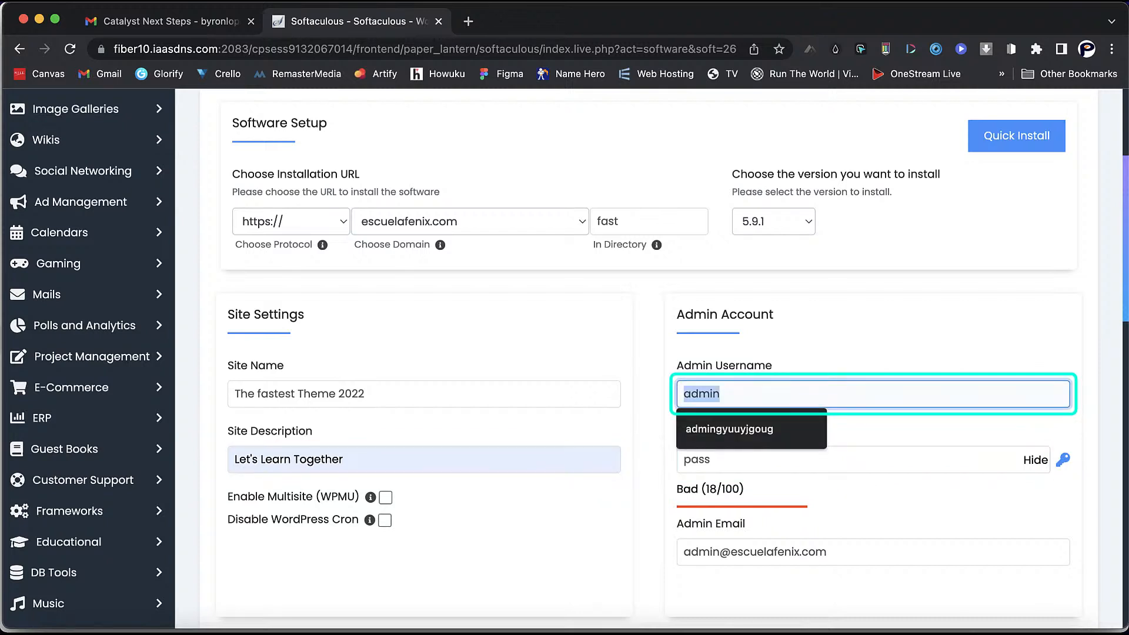
text(L)
key(Down)
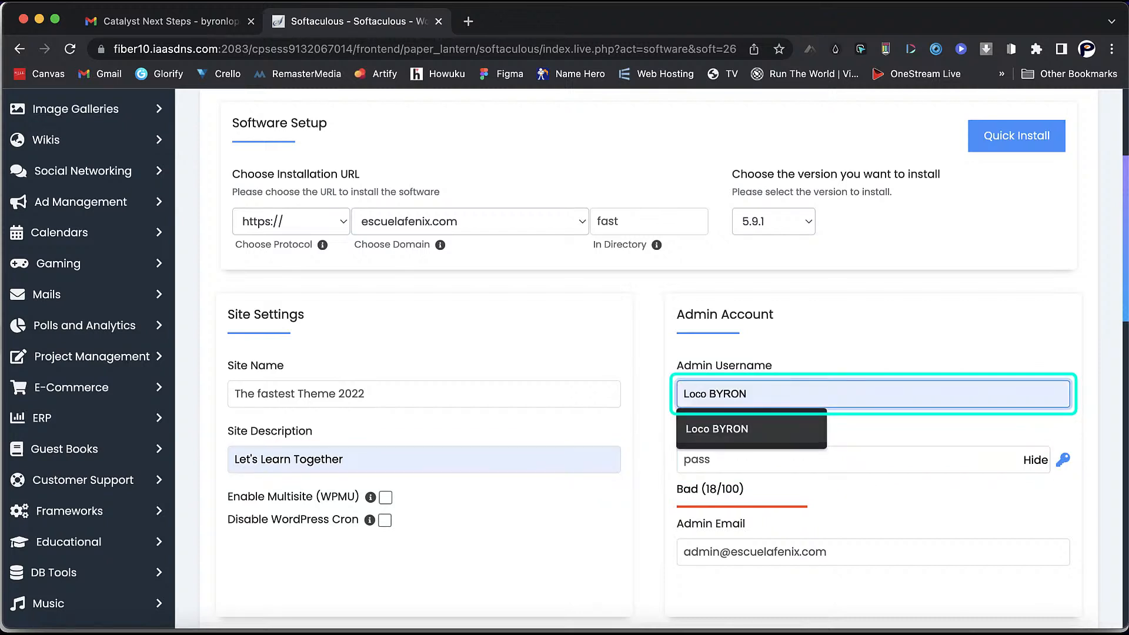
key(Return)
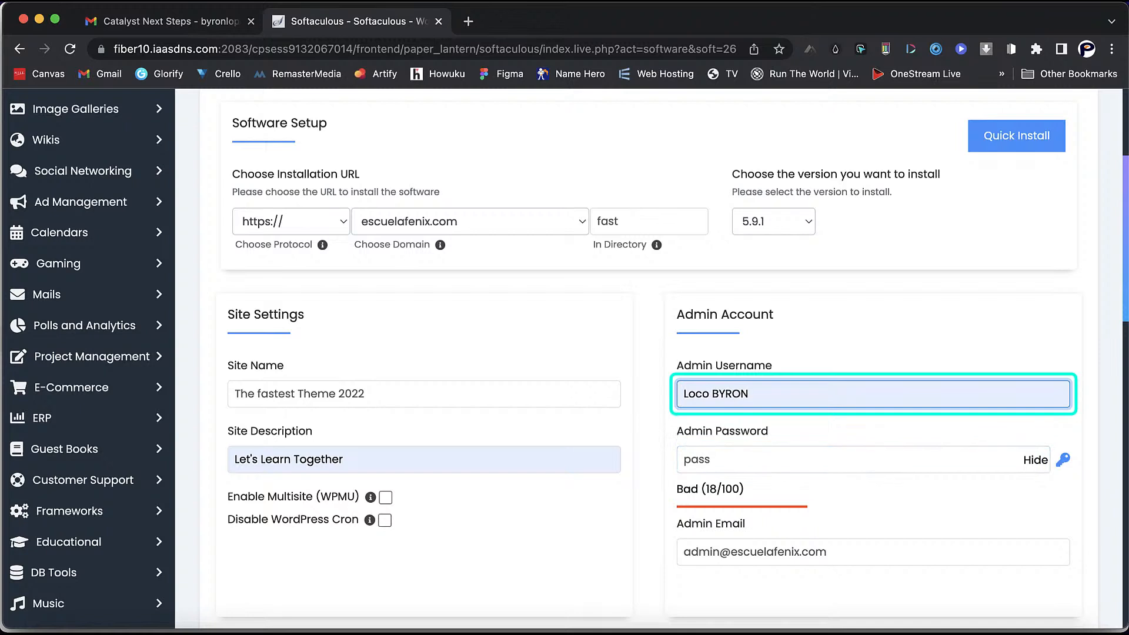
click(1035, 460)
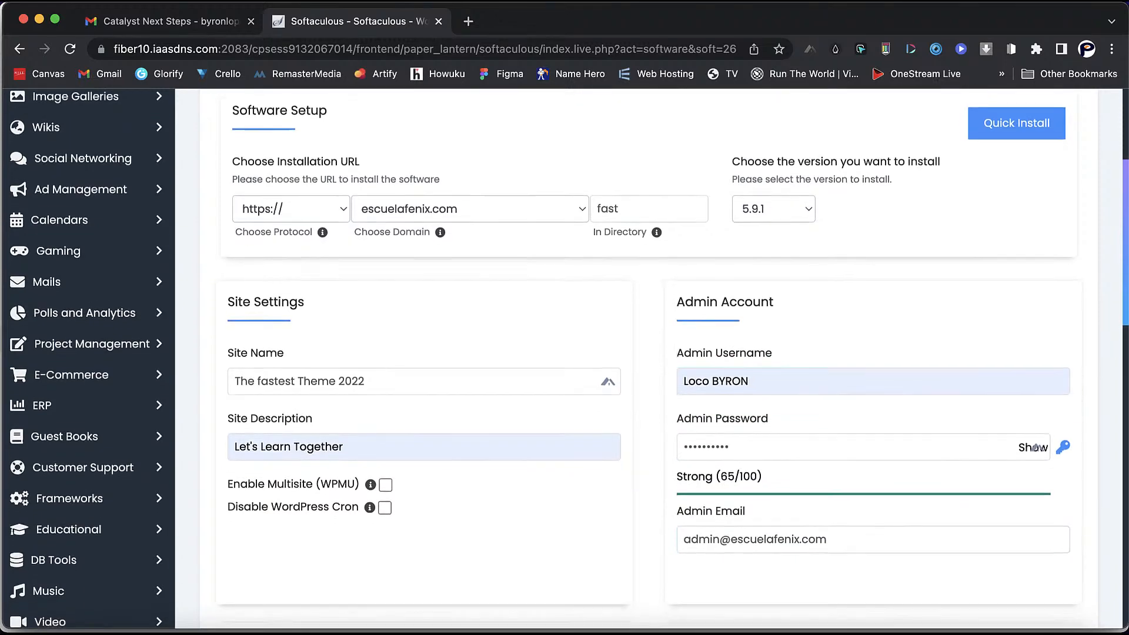
- Keep English as the site language, skip plugins and theme, and run the WordPress install
scroll(564, 360, down, 5)
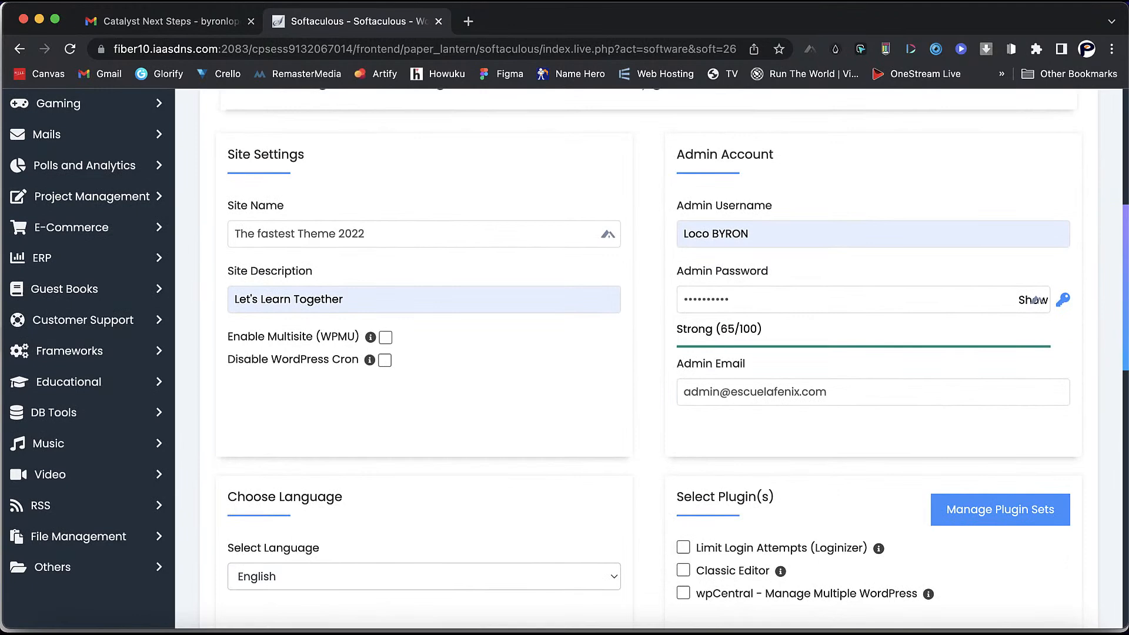
scroll(565, 360, down, 6)
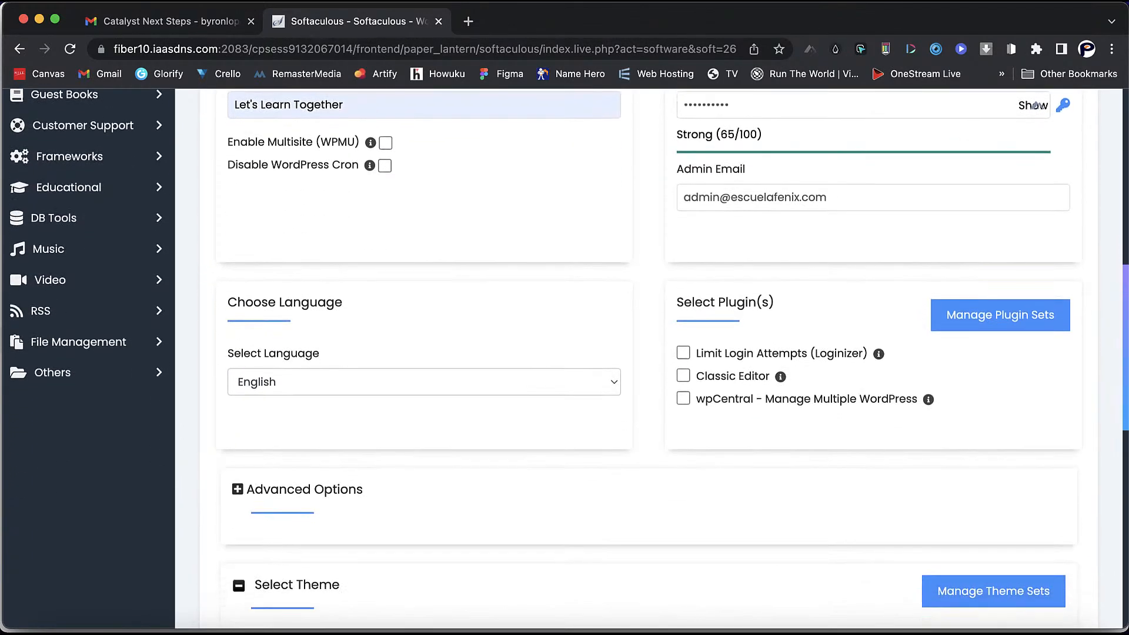
click(419, 392)
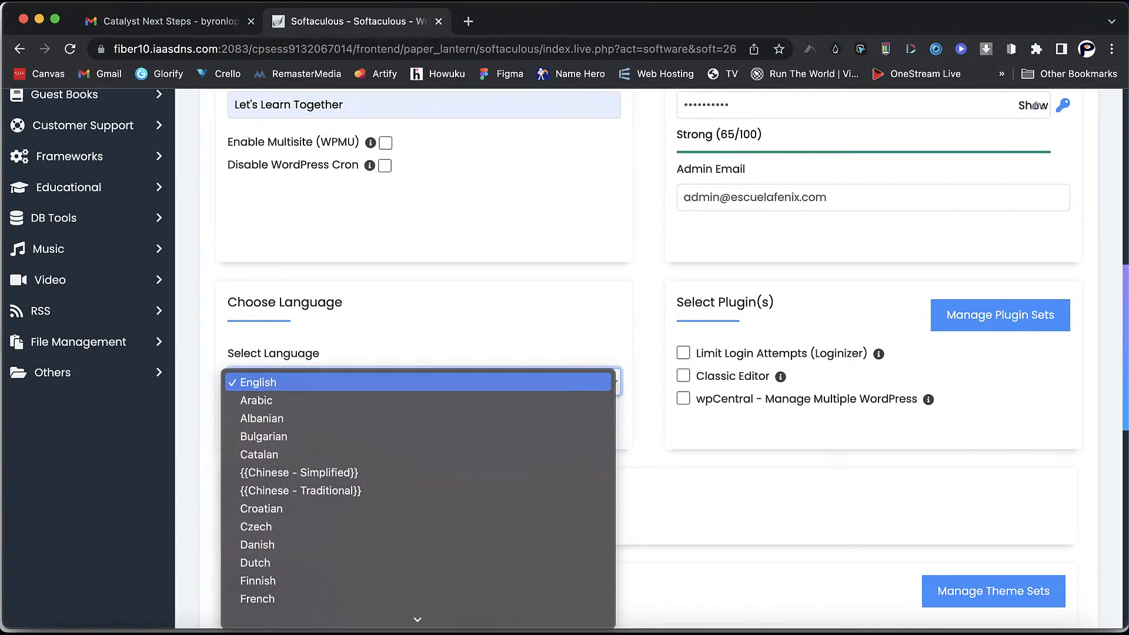
click(419, 382)
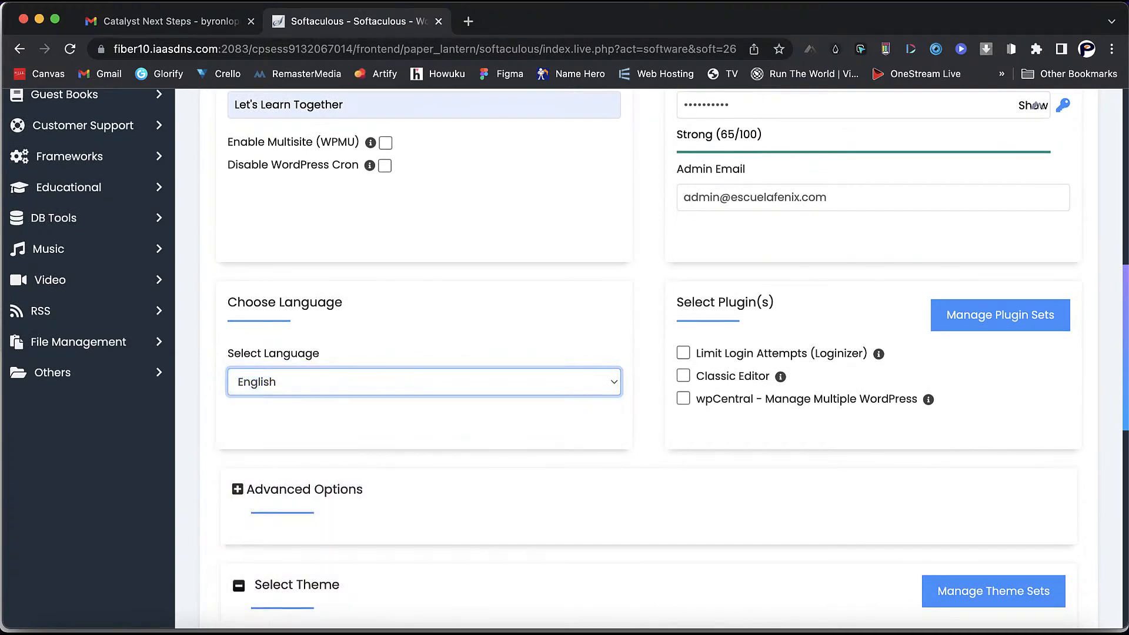
scroll(647, 353, down, 5)
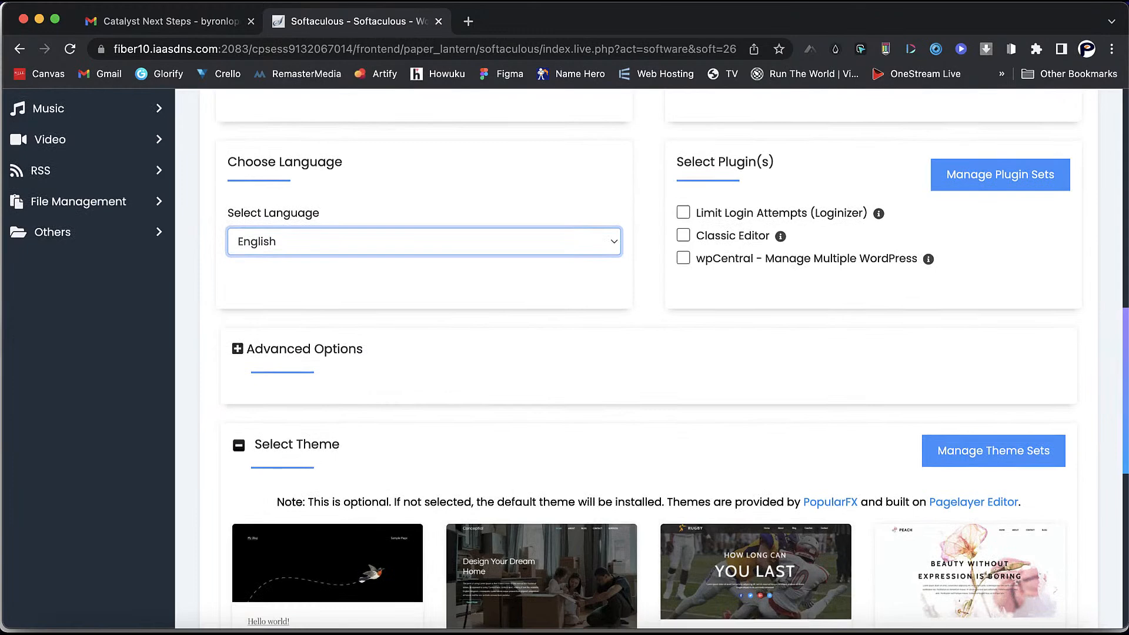
scroll(647, 352, down, 9)
scroll(647, 353, down, 4)
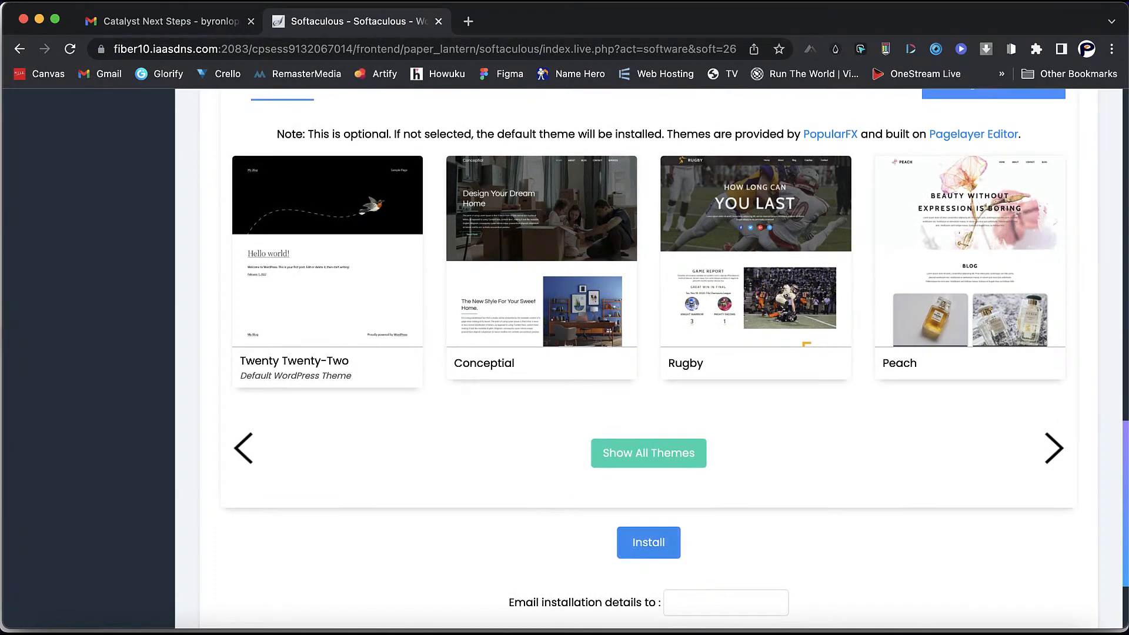
click(649, 542)
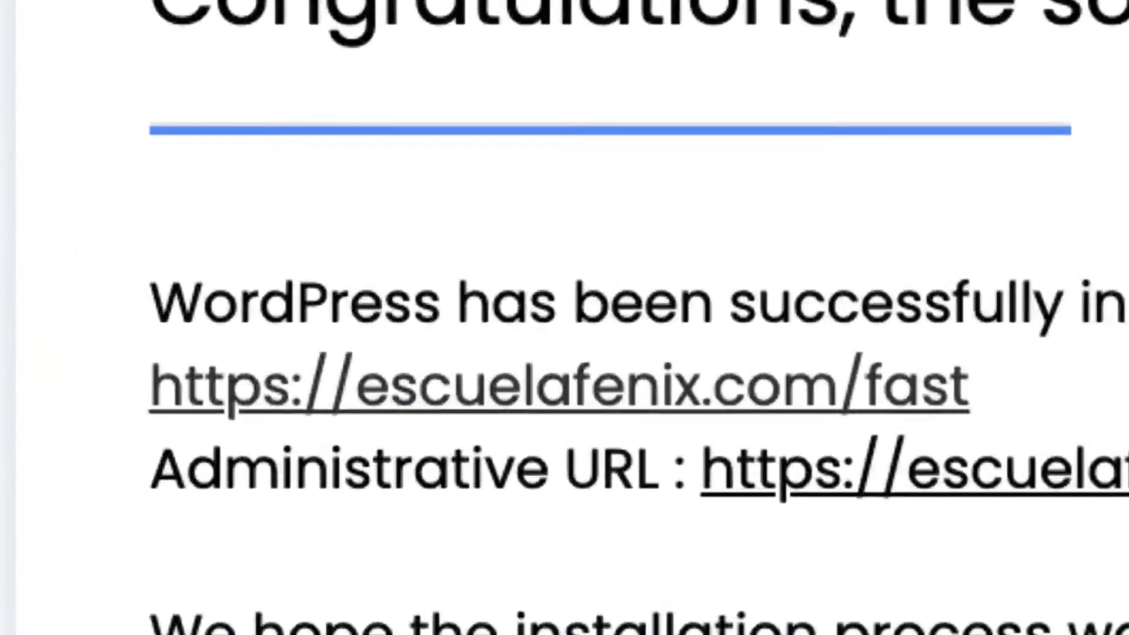
- Preview the freshly installed site, then go to its wp-admin dashboard at escuelafenix.com/fast
click(591, 386)
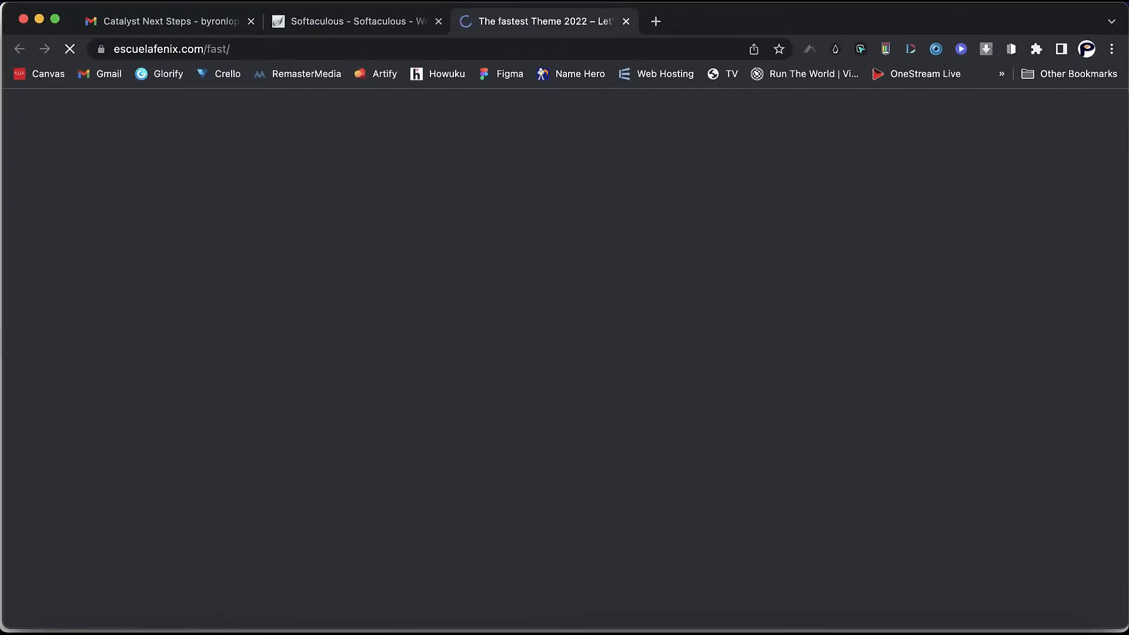
scroll(564, 359, down, 5)
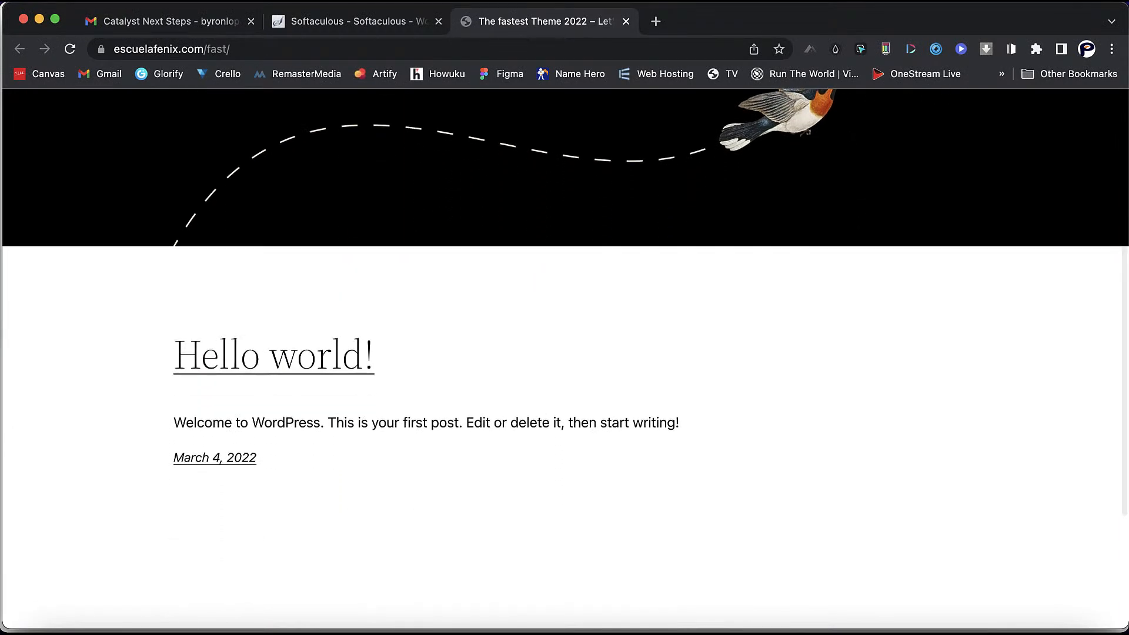
scroll(565, 359, down, 5)
scroll(565, 359, down, 1)
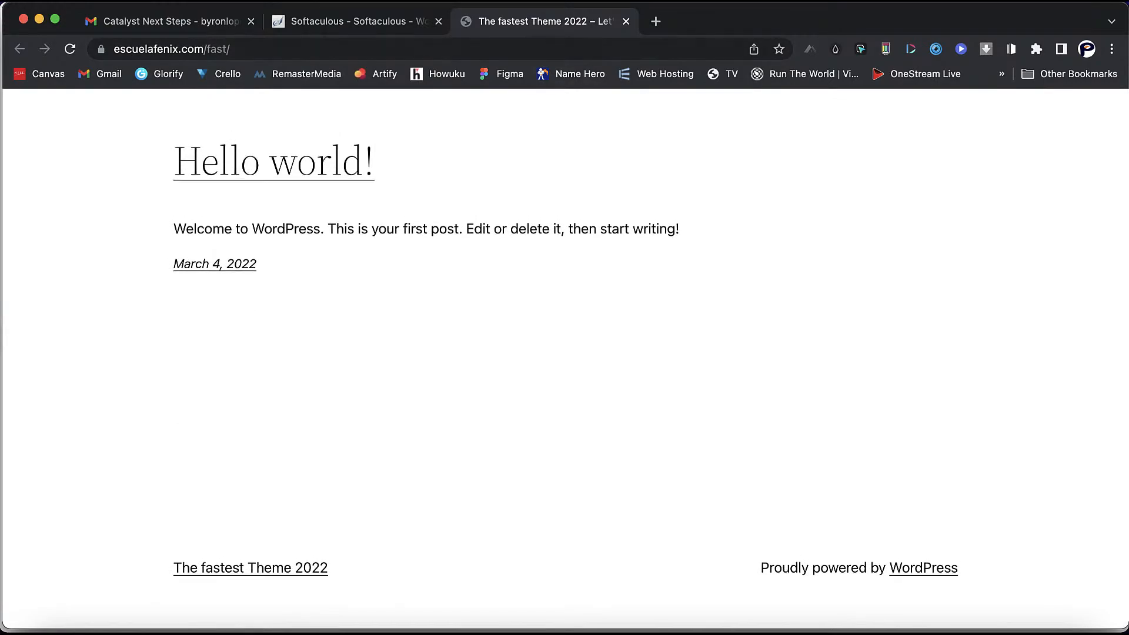
click(626, 21)
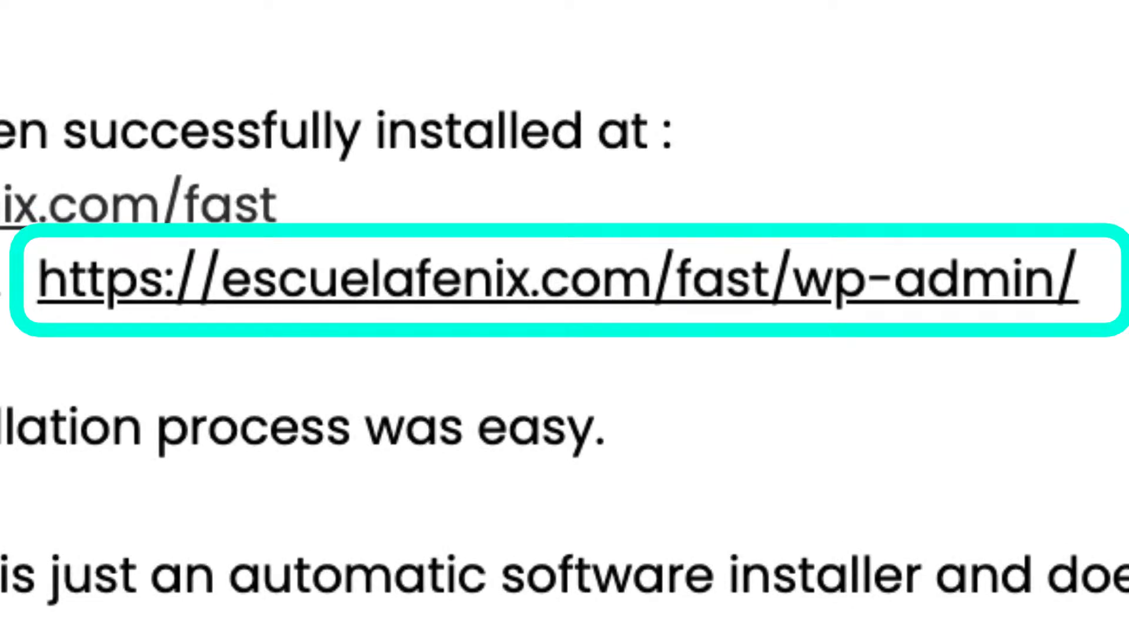
click(557, 281)
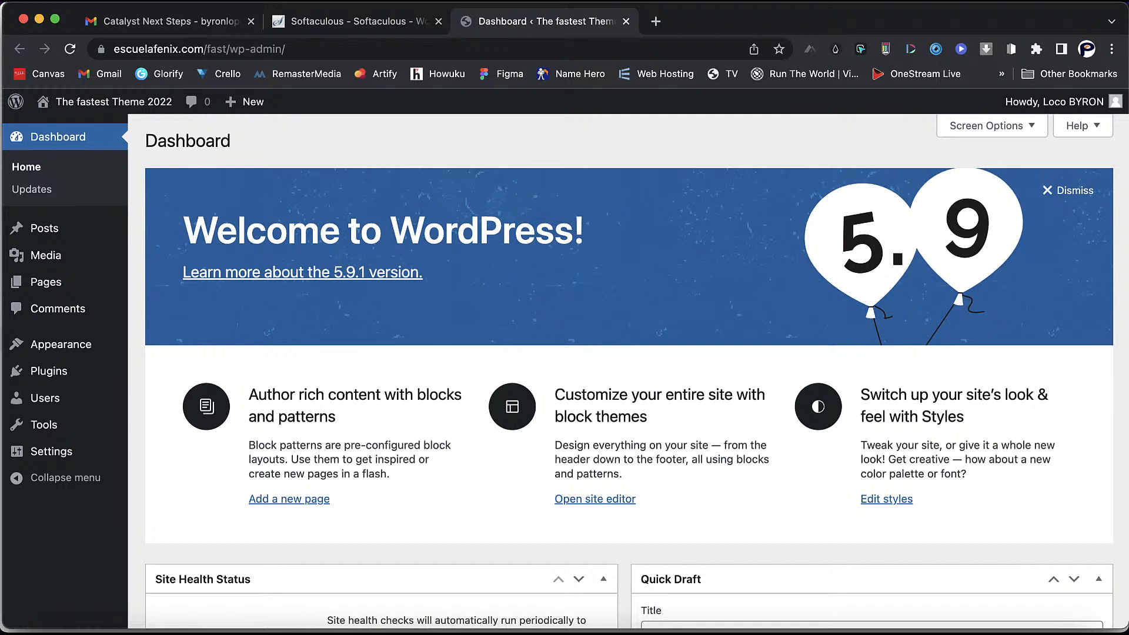
- Trash the 'Hello world!' post and delete it permanently
mouse_move(45, 228)
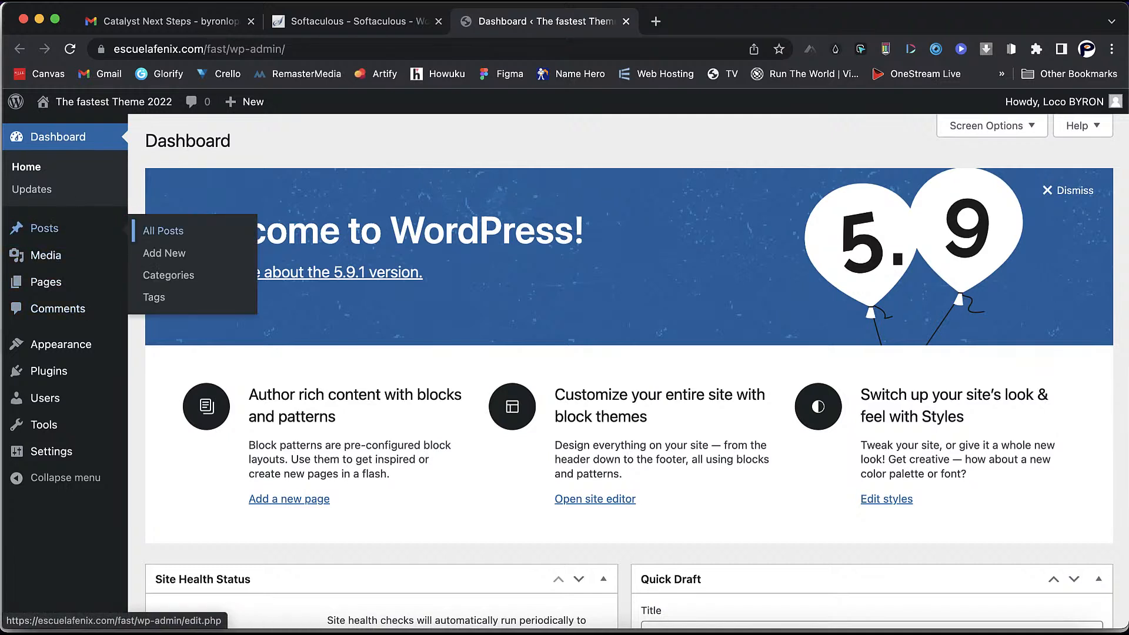
click(162, 231)
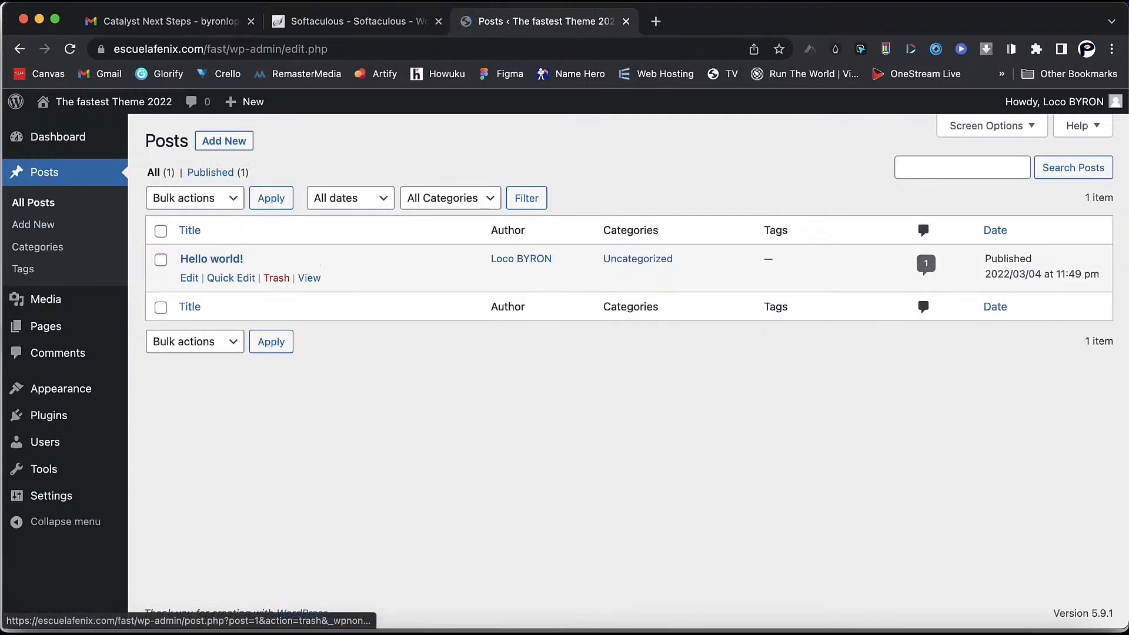
click(277, 278)
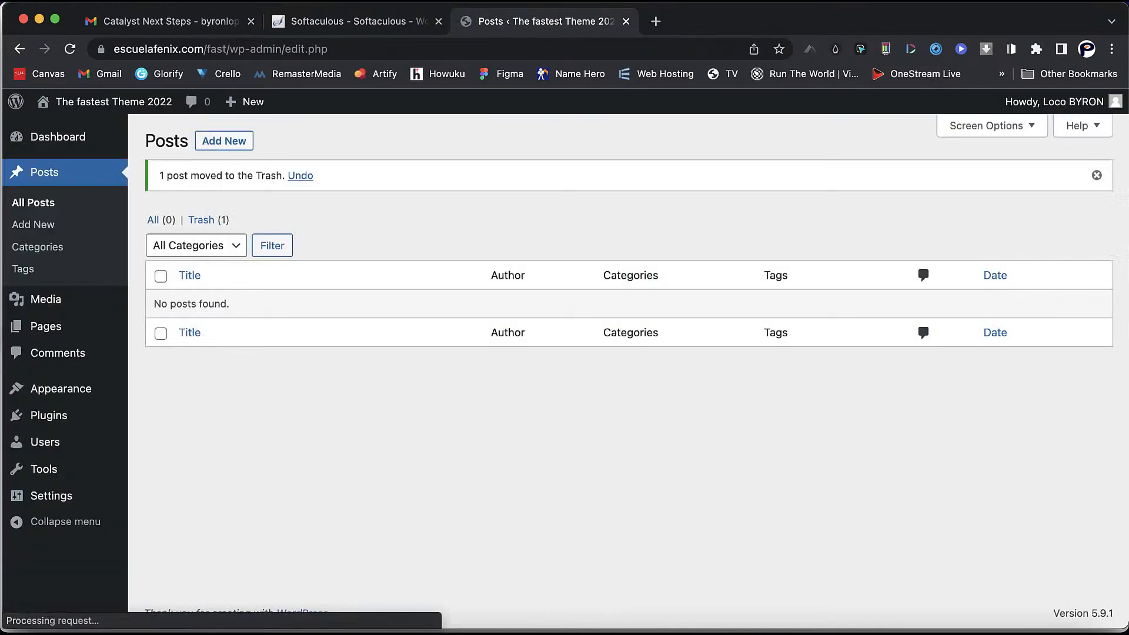
click(202, 220)
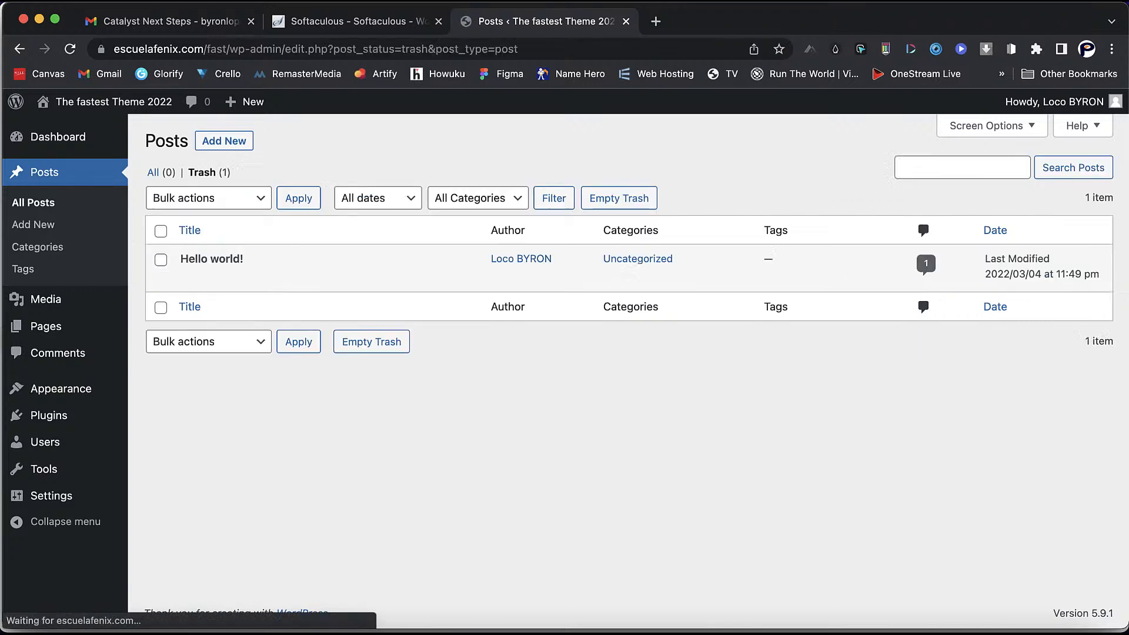
click(271, 278)
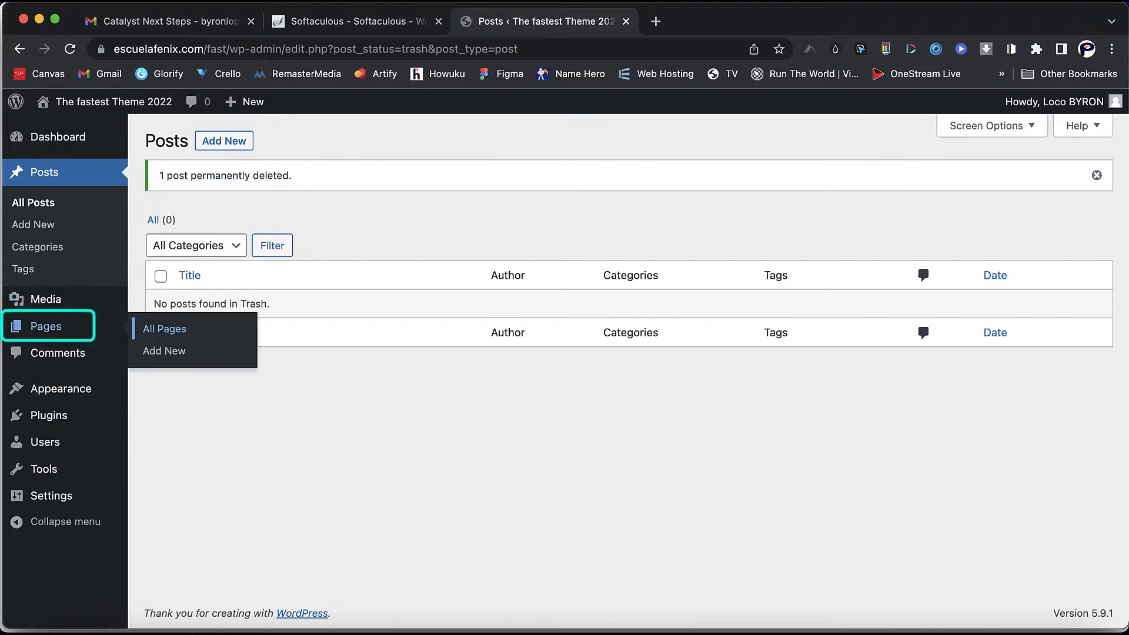
- Trash the Sample Page and delete it permanently
click(46, 326)
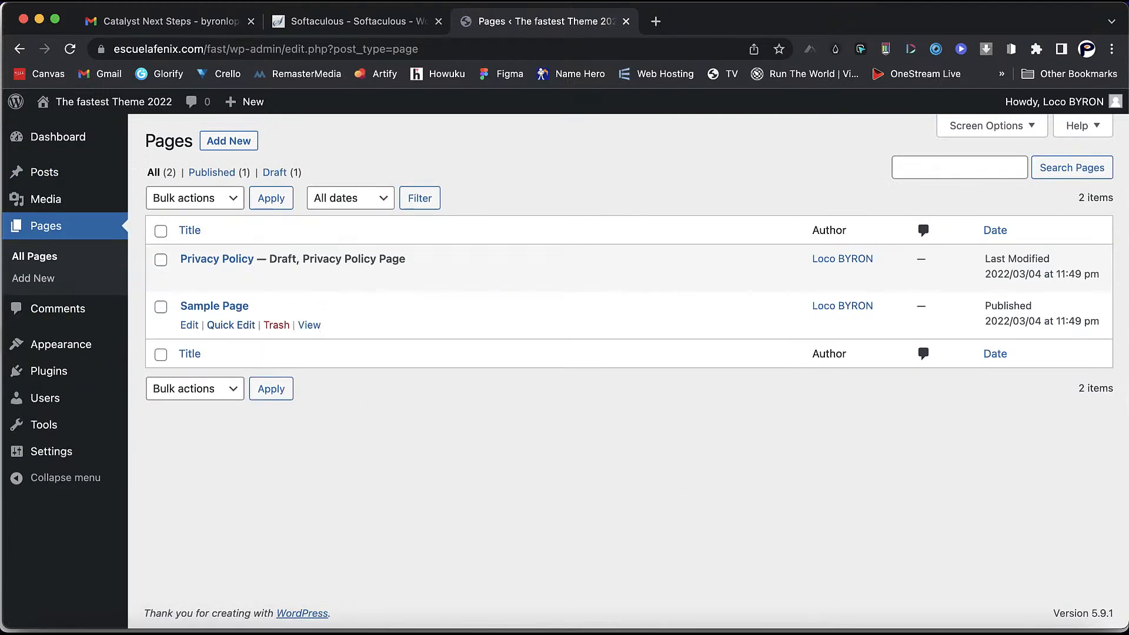
click(277, 325)
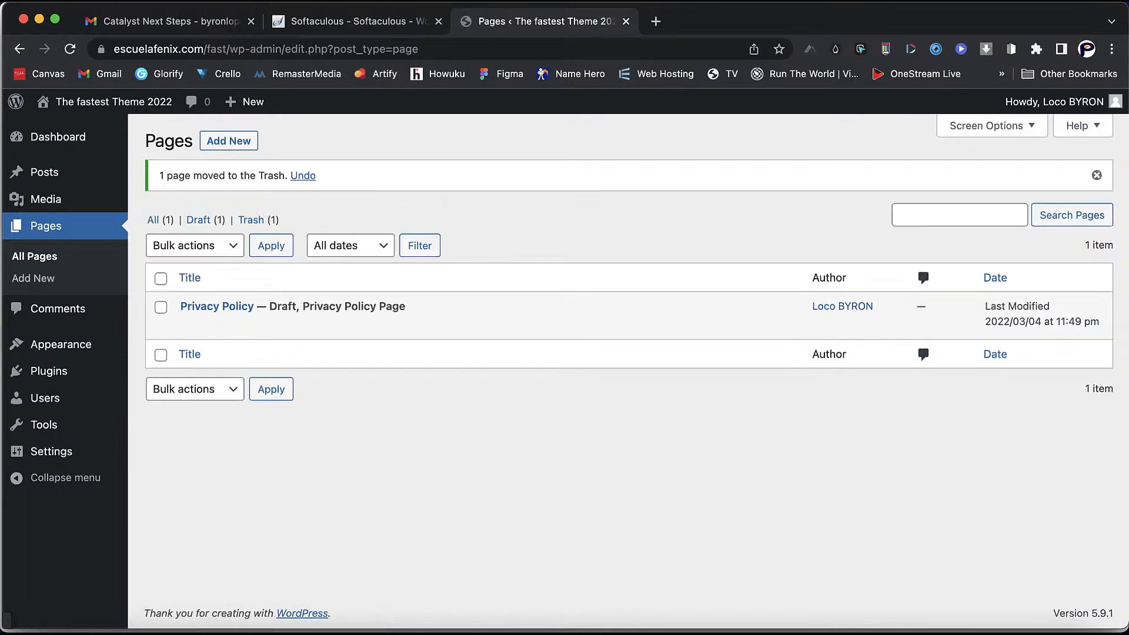
click(258, 219)
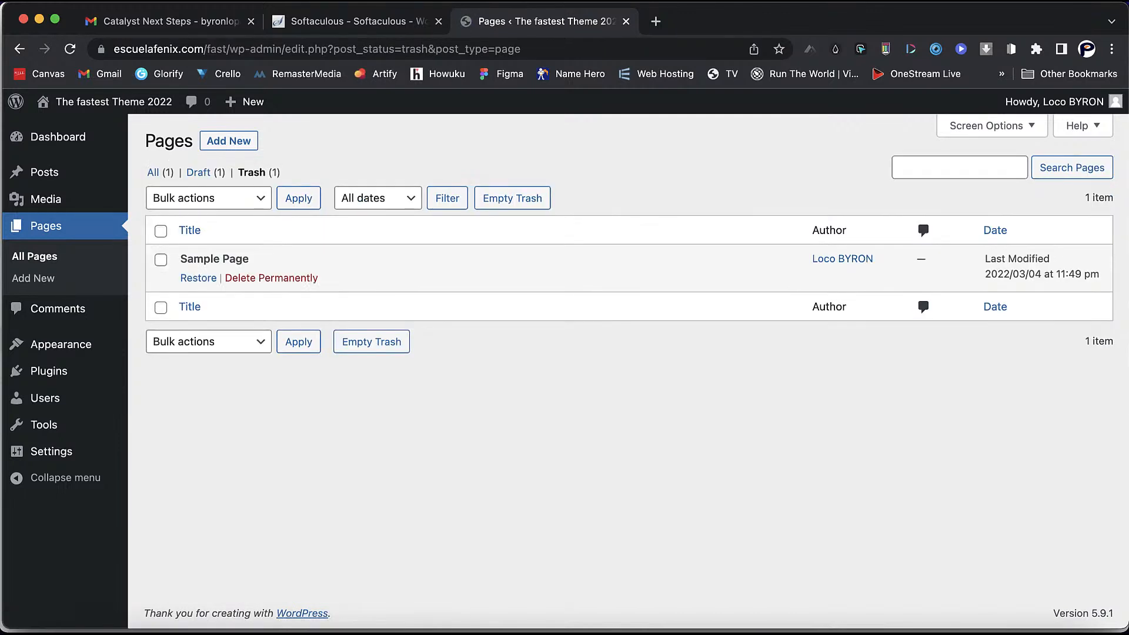
click(271, 279)
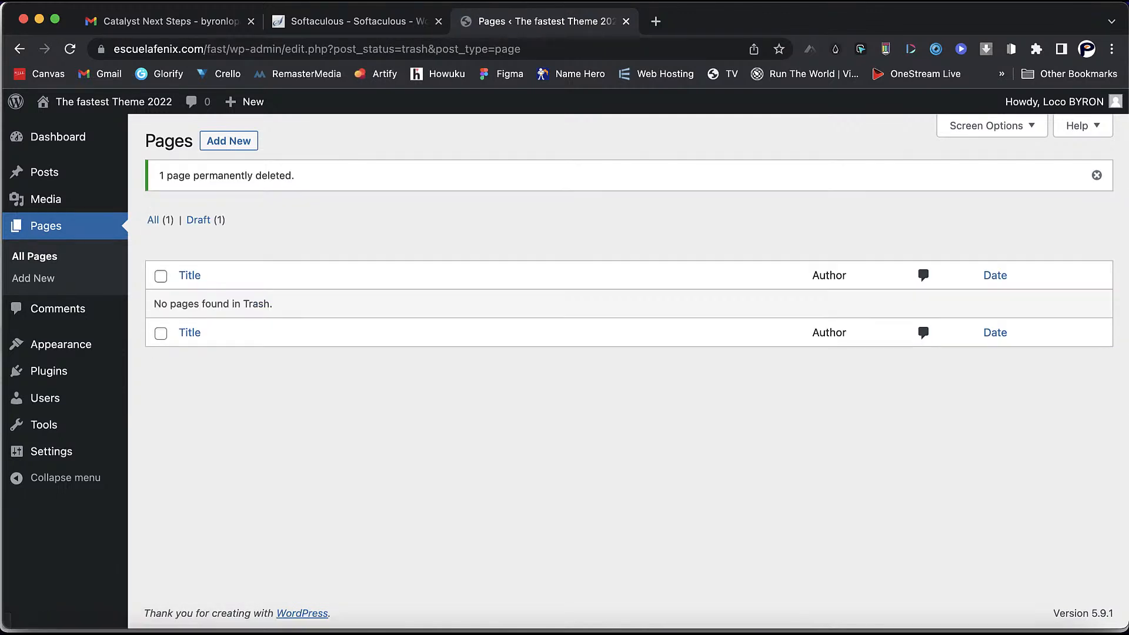
- Delete the Twenty Twenty theme
mouse_move(59, 345)
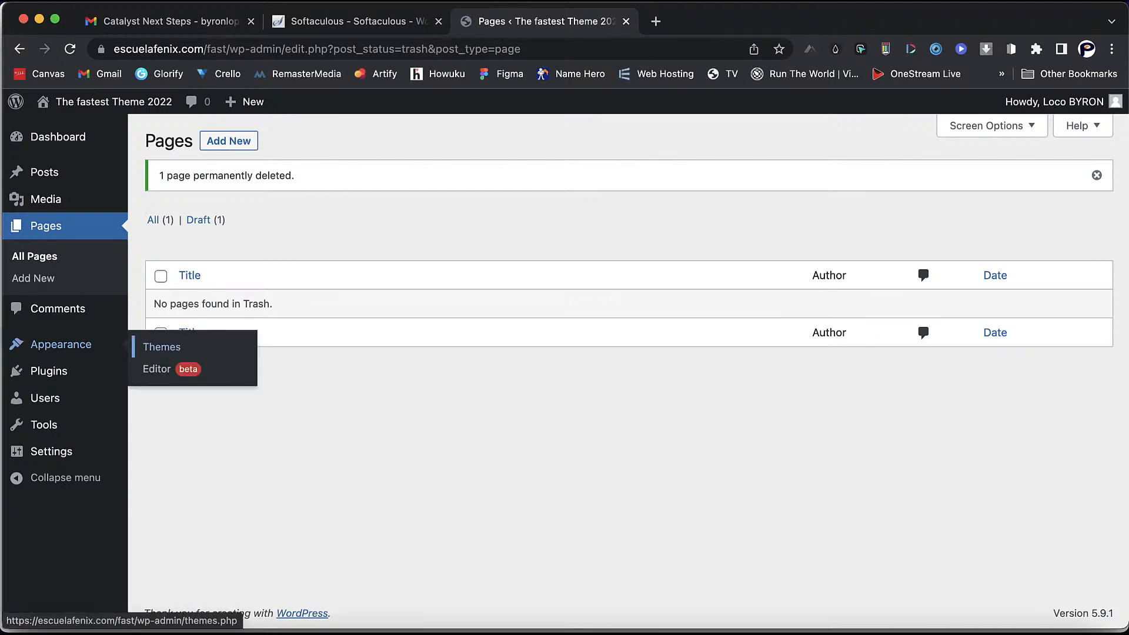
click(162, 347)
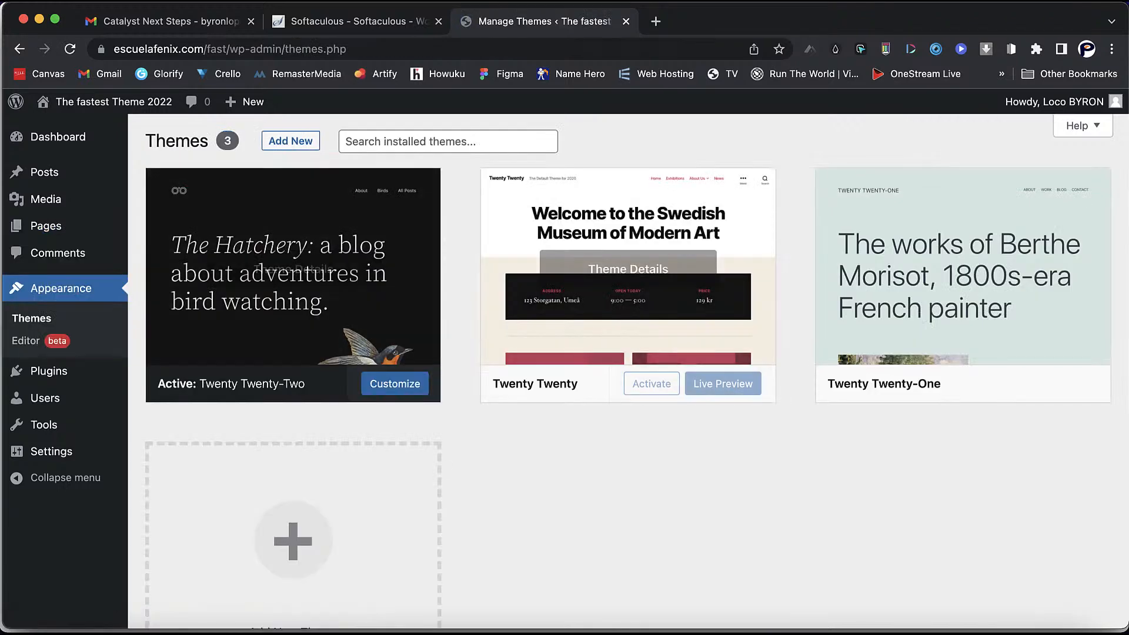
click(628, 269)
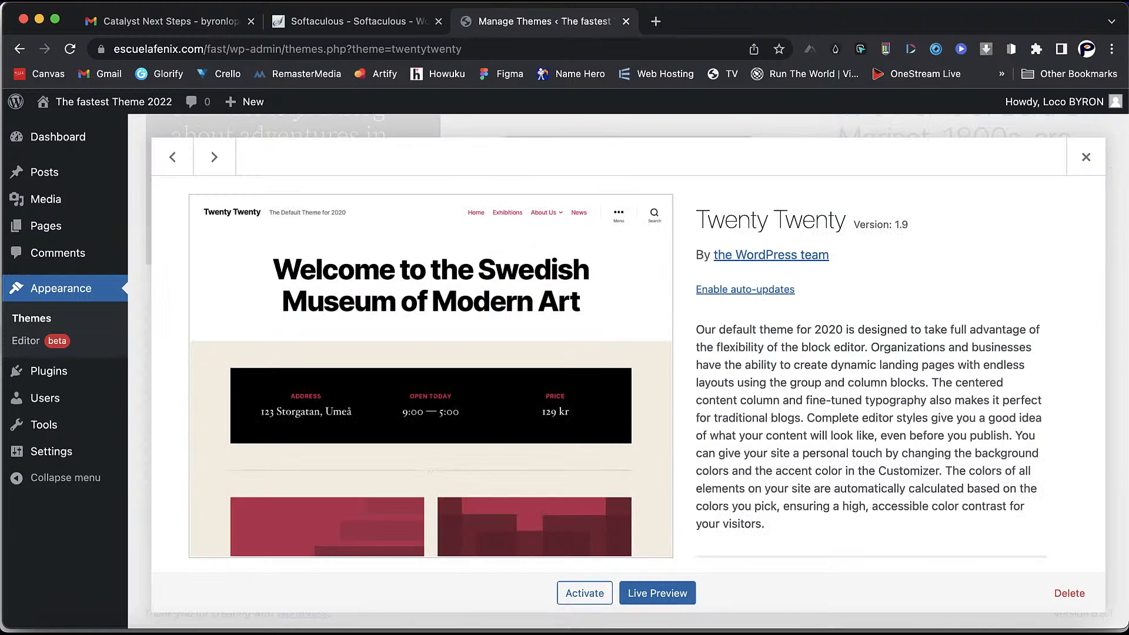
click(1069, 593)
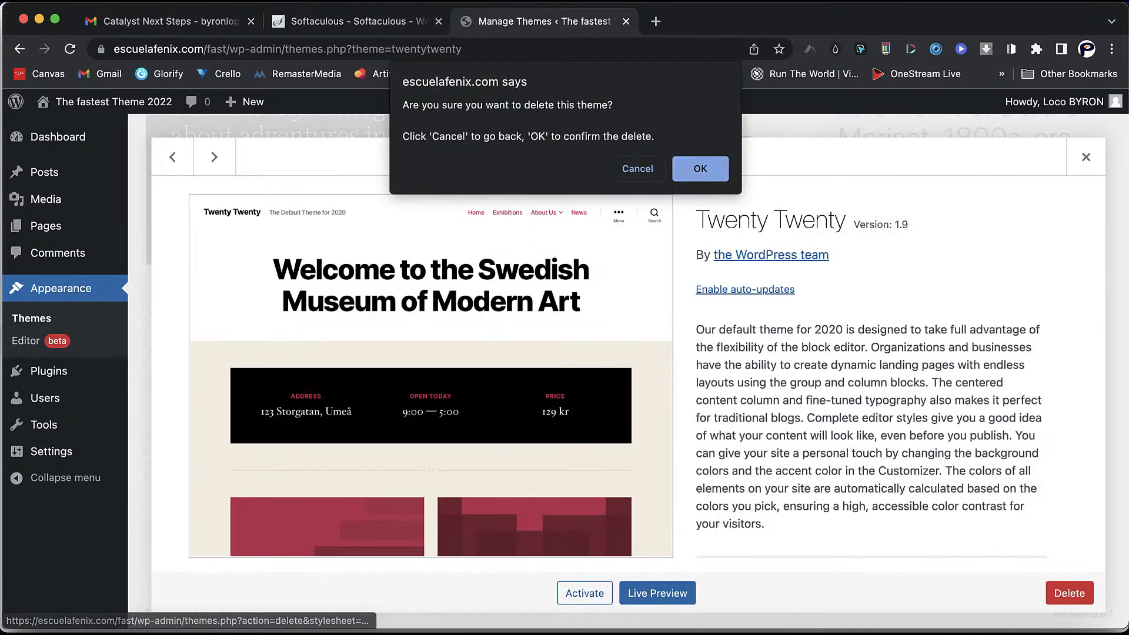
key(Return)
- Delete the Twenty Twenty-One theme, then bring up the installed plugins list
click(628, 269)
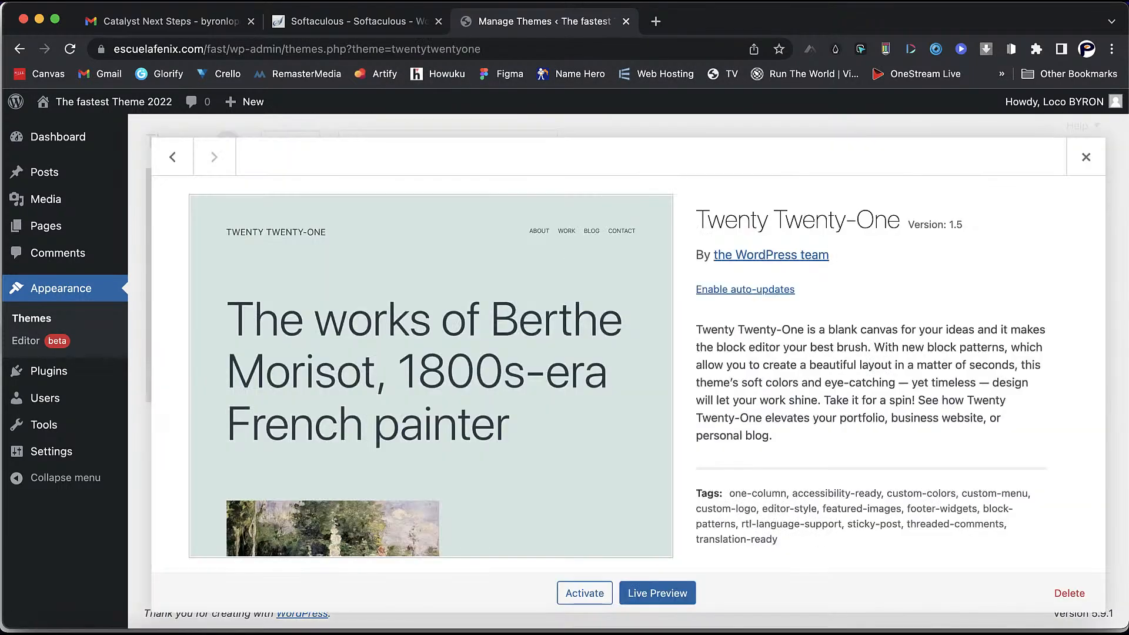
click(1069, 593)
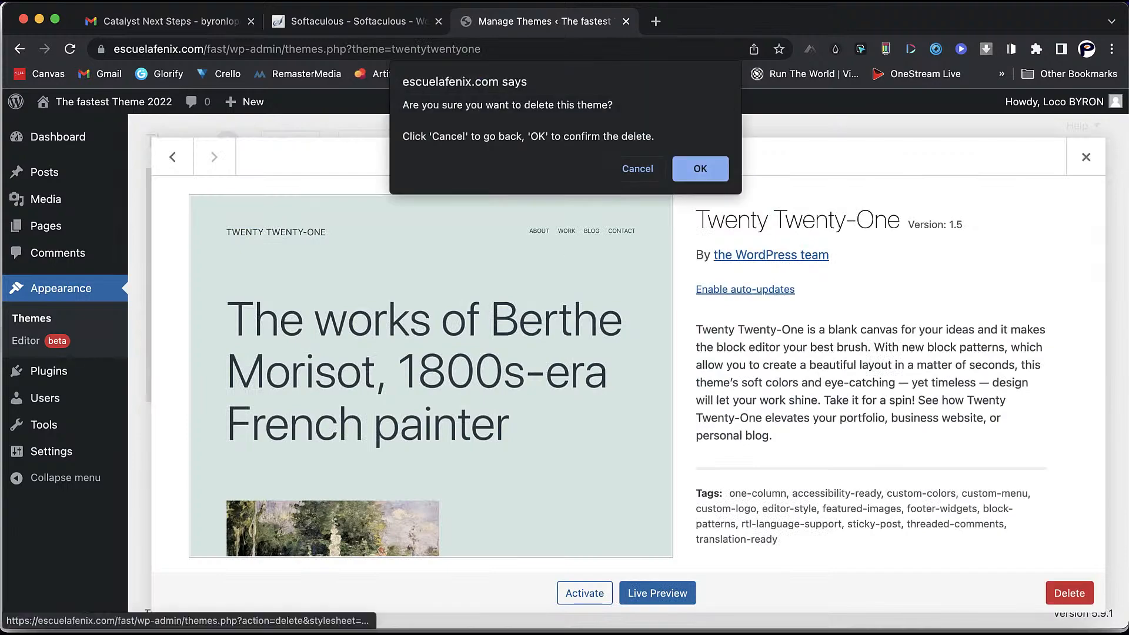
key(Return)
scroll(624, 353, down, 2)
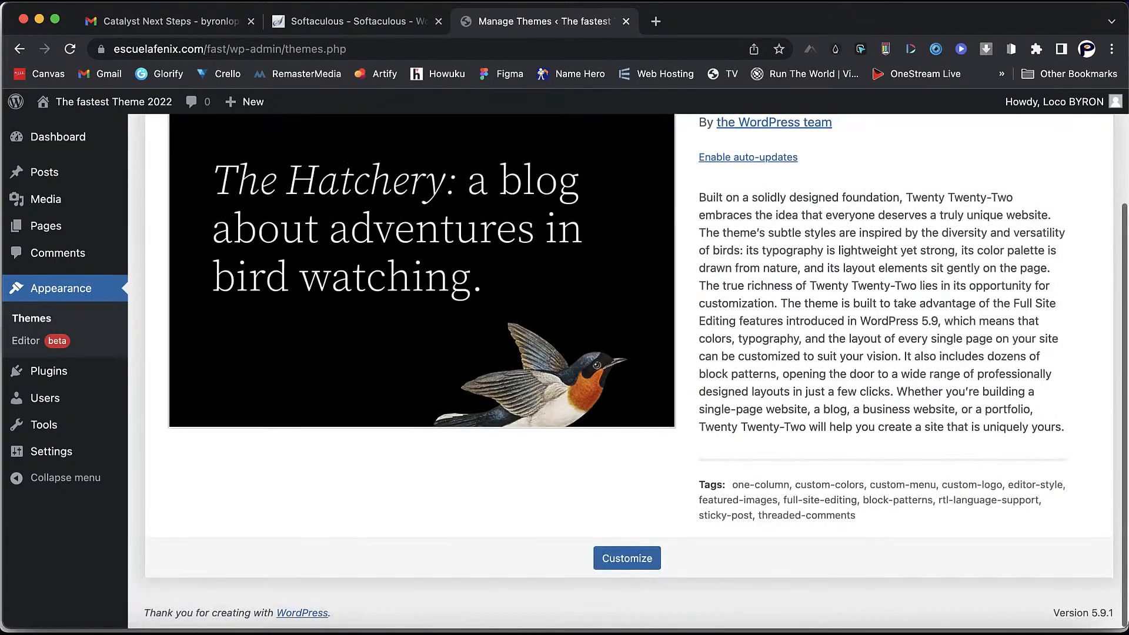
scroll(623, 353, up, 2)
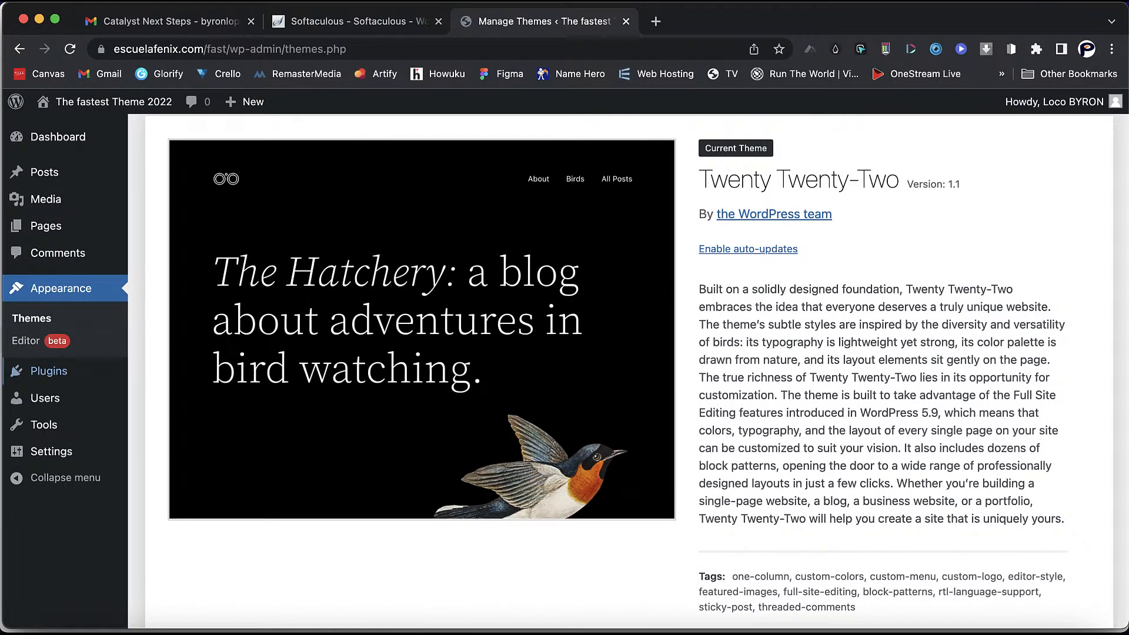
click(49, 371)
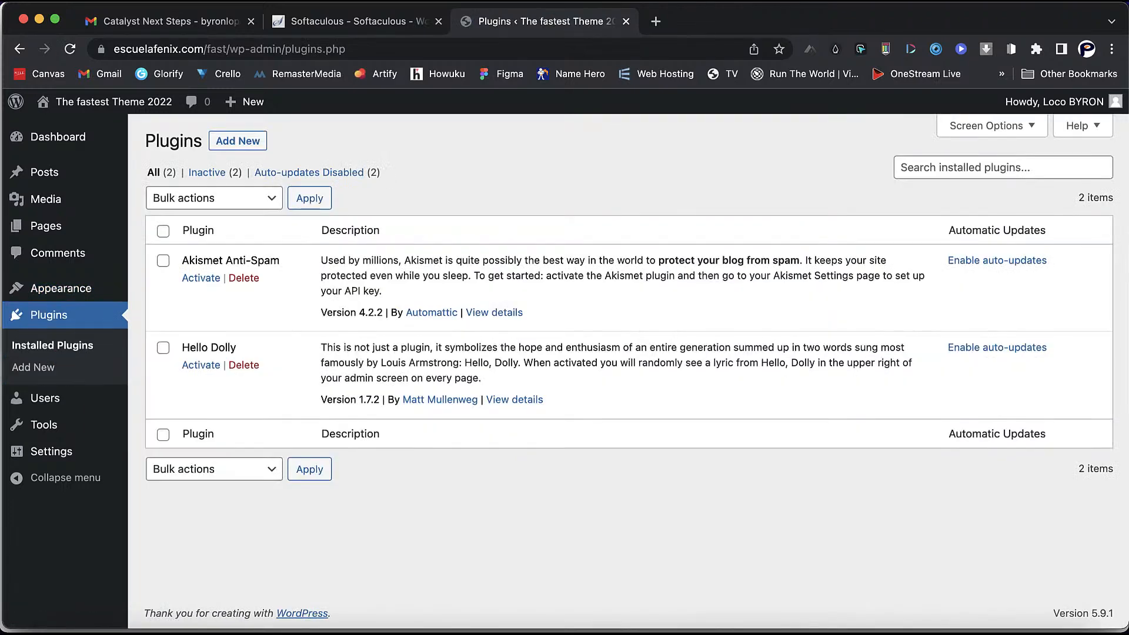
- Bulk-delete the Akismet Anti-Spam and Hello Dolly plugins
click(163, 231)
click(214, 198)
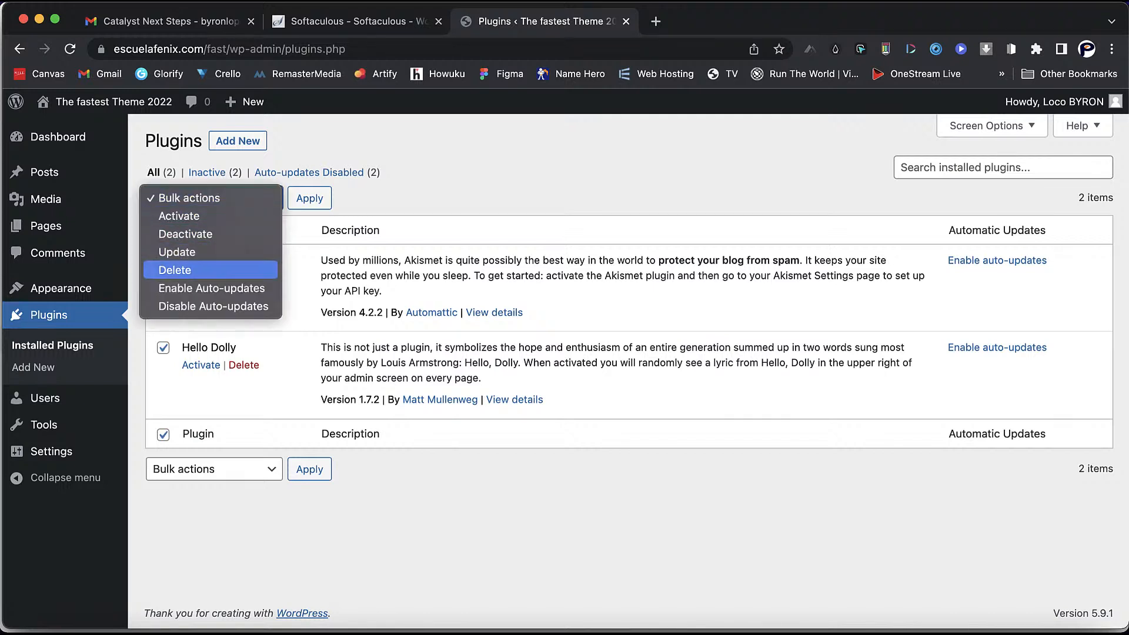
click(175, 270)
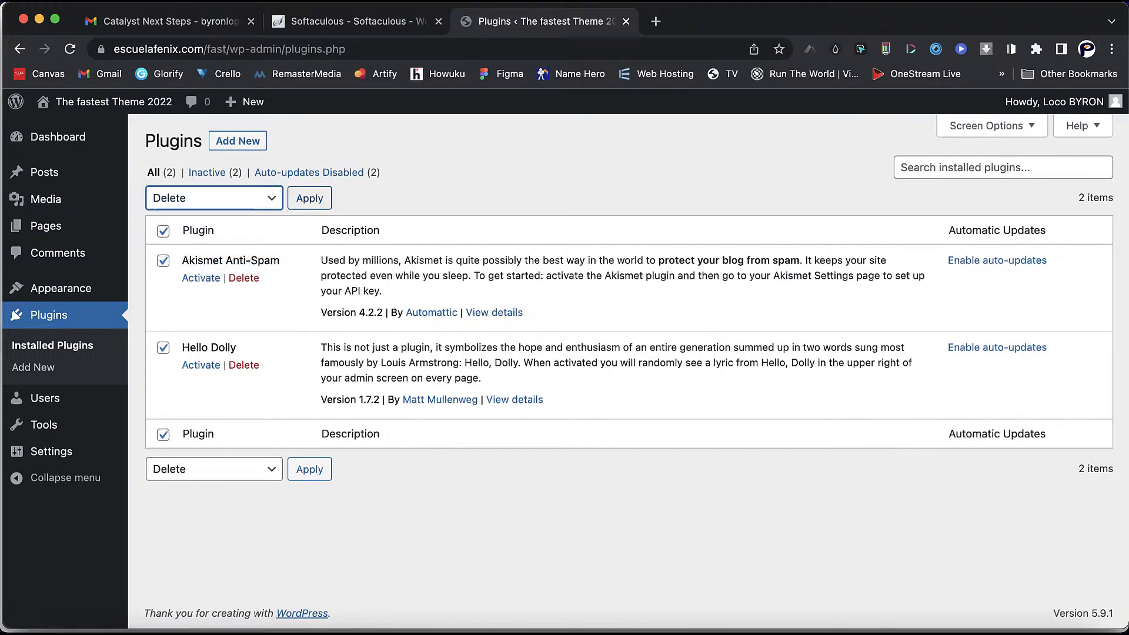
click(309, 199)
key(Return)
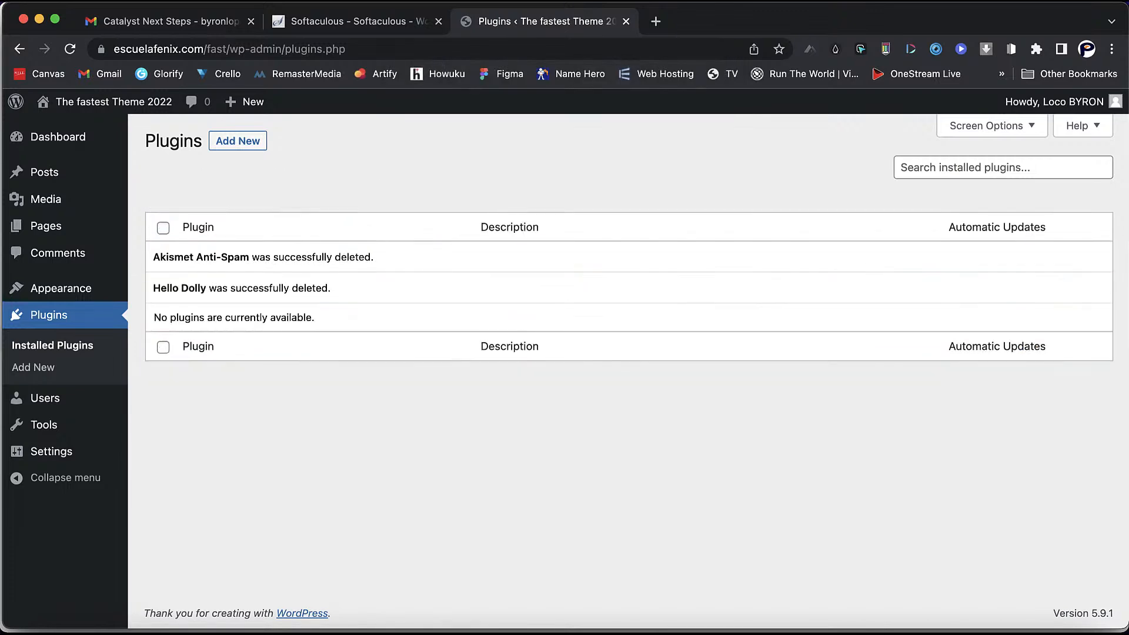
- Go to General Settings, leaving visitor self-registration turned off
mouse_move(44, 424)
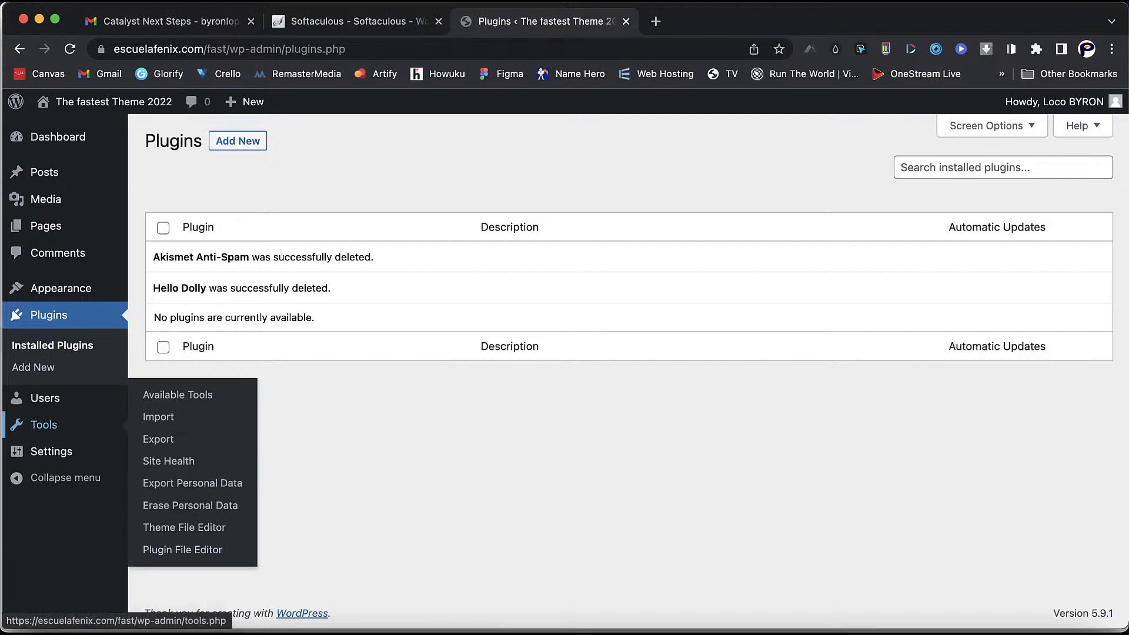
mouse_move(51, 451)
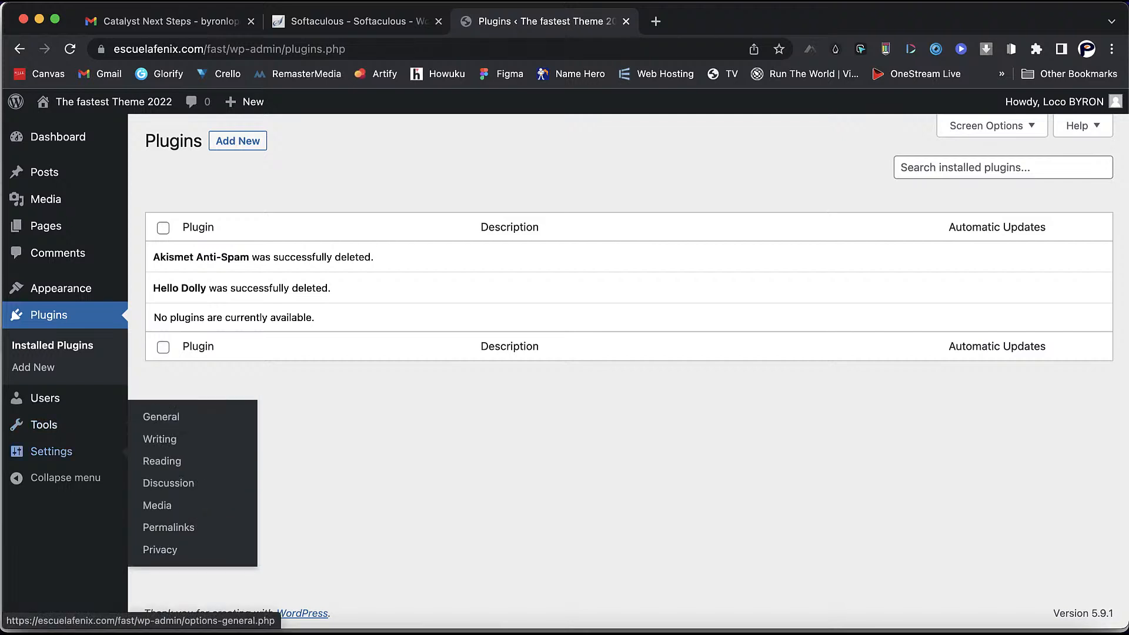
click(161, 417)
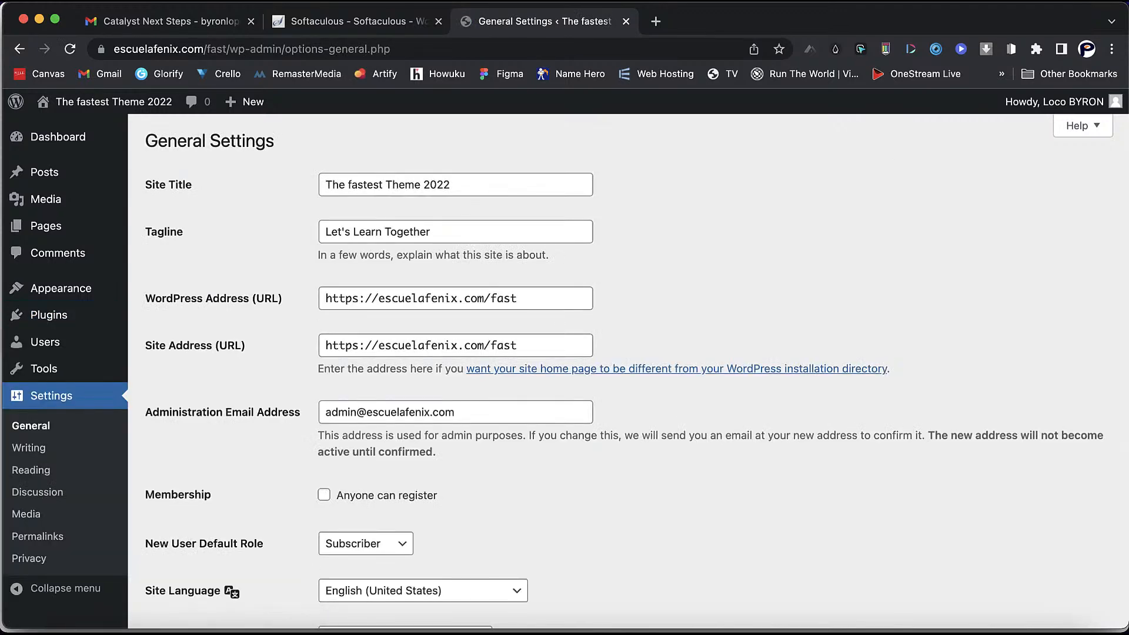
scroll(636, 370, down, 3)
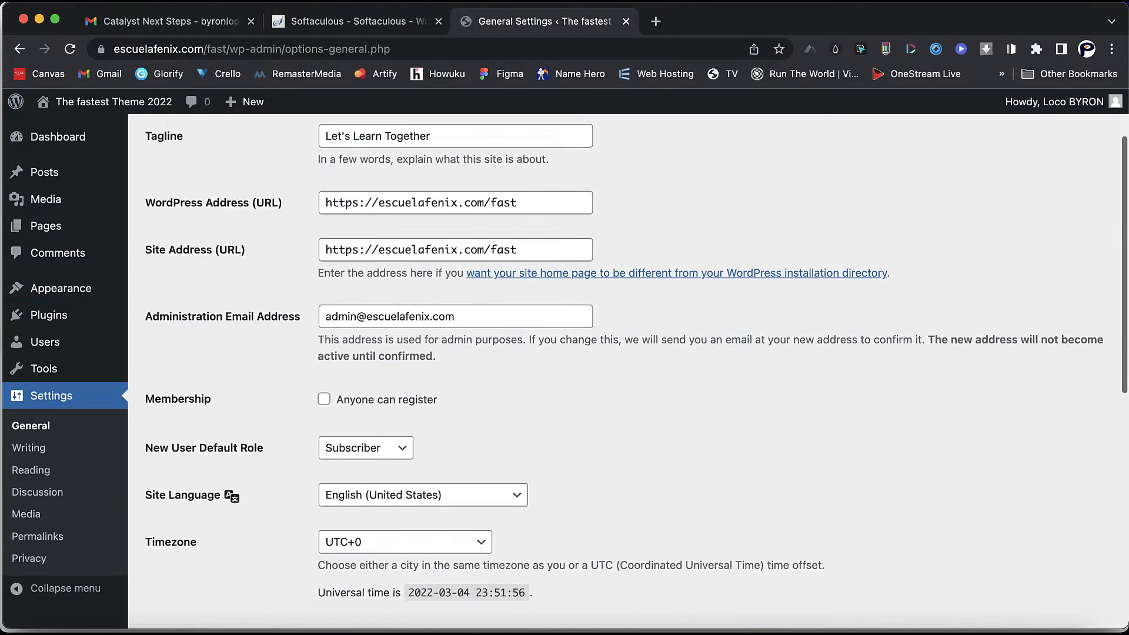
scroll(636, 370, down, 1)
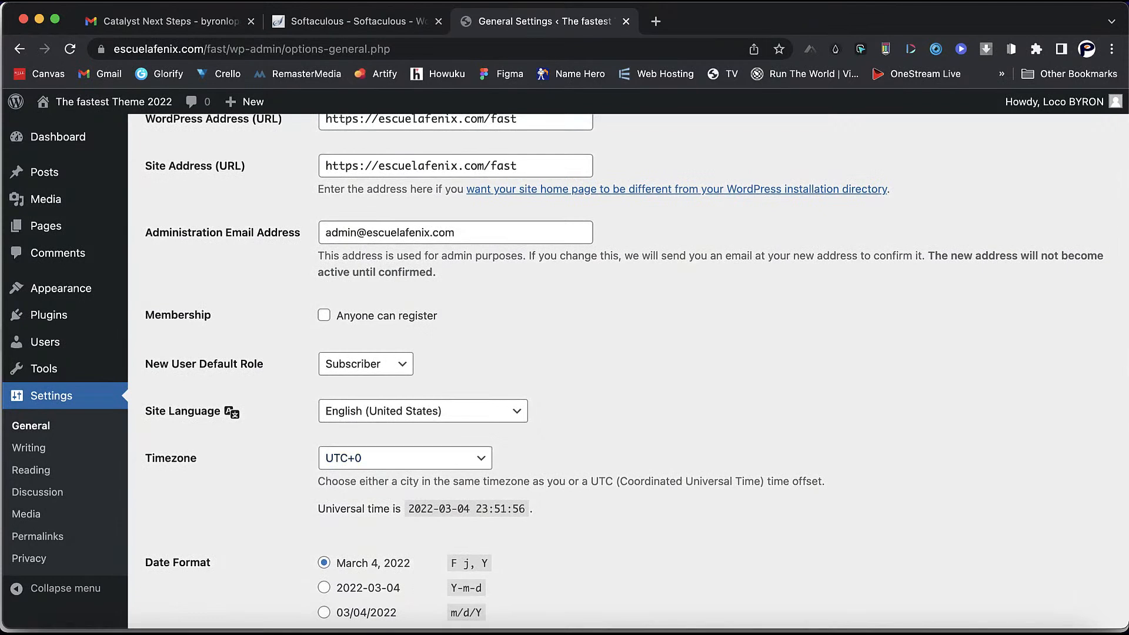
click(324, 315)
click(324, 315)
- Set the timezone to New York and save the general settings
click(365, 458)
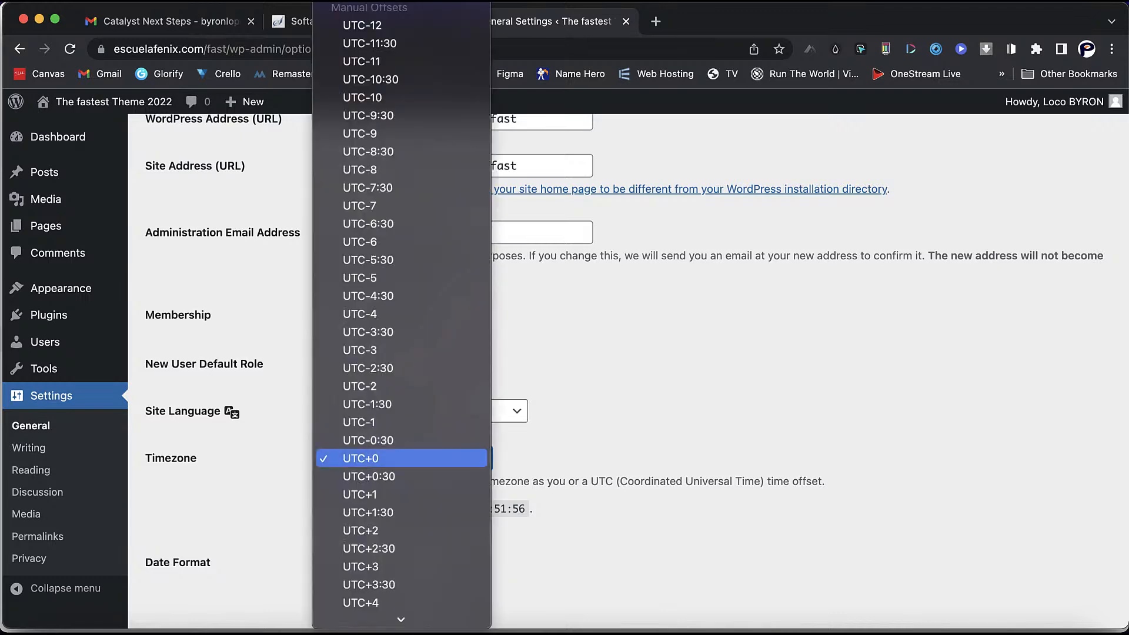
text(new)
key(Up)
key(Up)
key(Down)
key(Down)
key(Return)
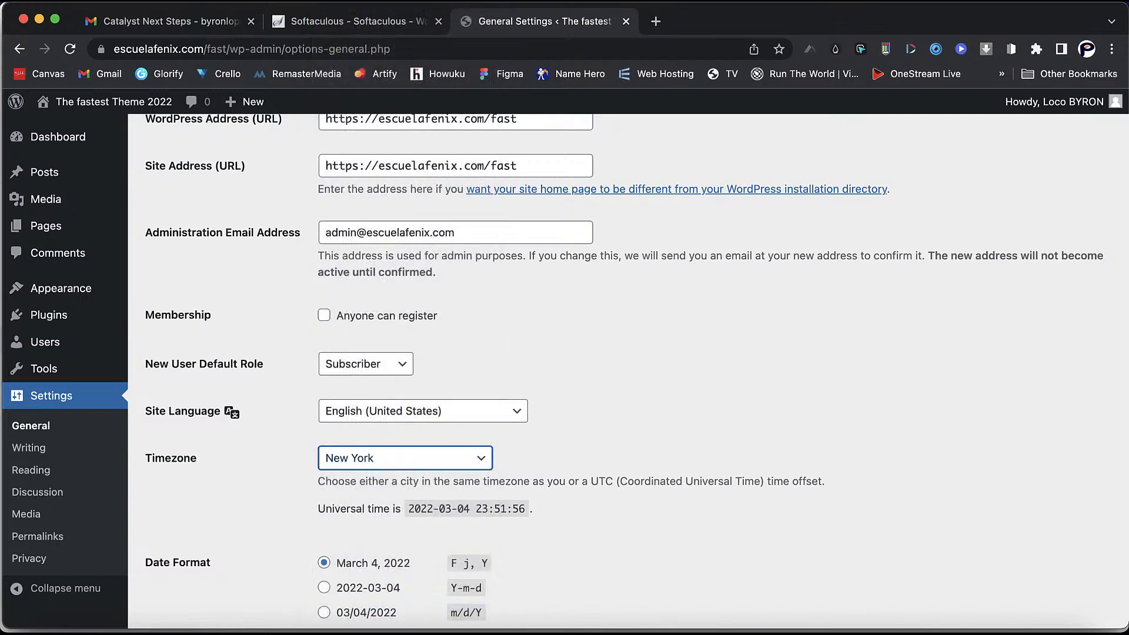
scroll(636, 369, down, 6)
scroll(628, 370, down, 1)
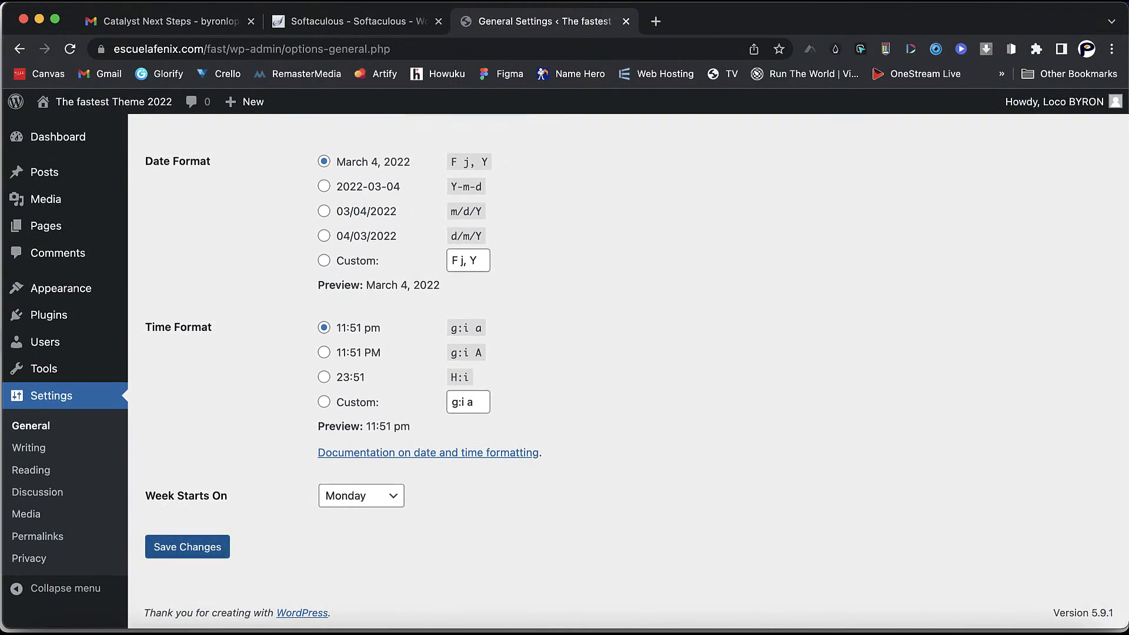
click(187, 547)
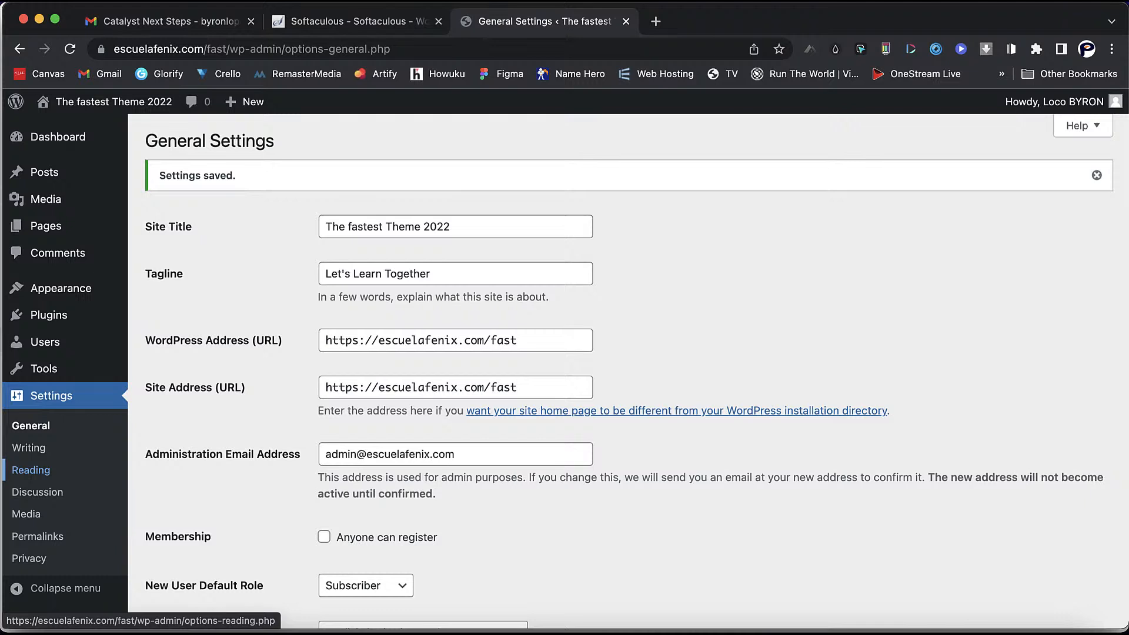
- Save Reading settings with search engines discouraged, and switch permalinks to the Post name structure
click(31, 470)
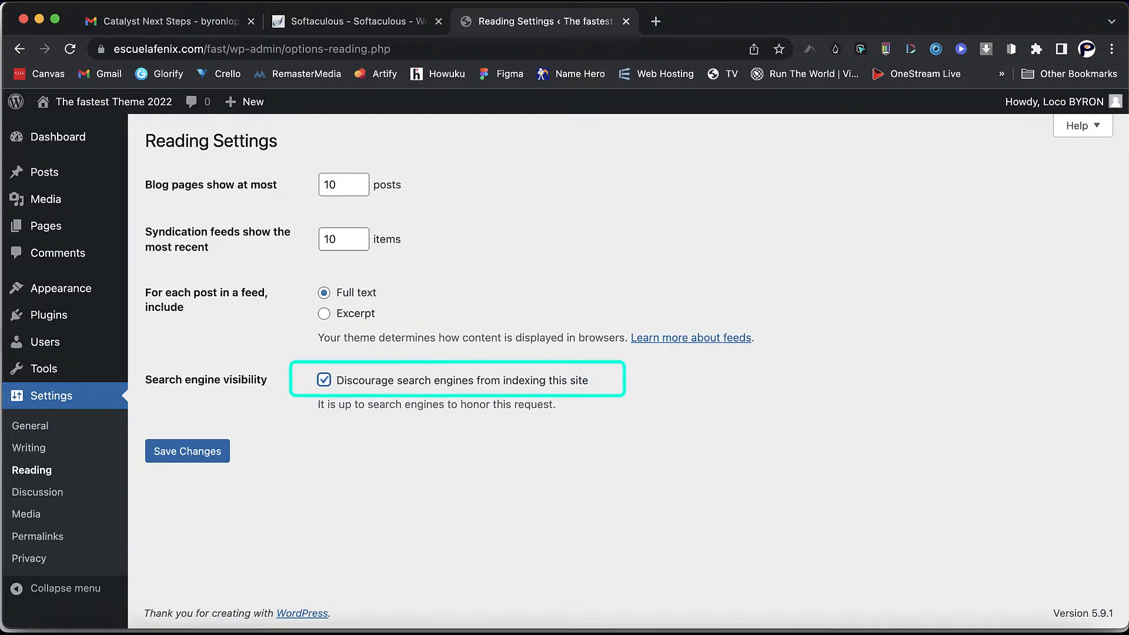
click(187, 451)
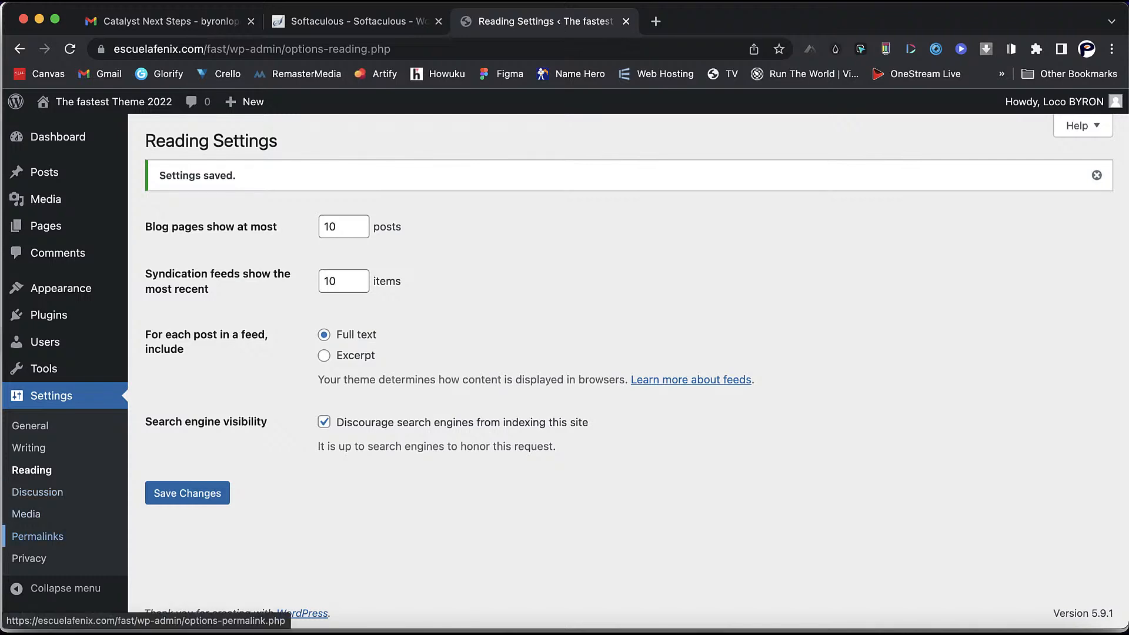
click(38, 536)
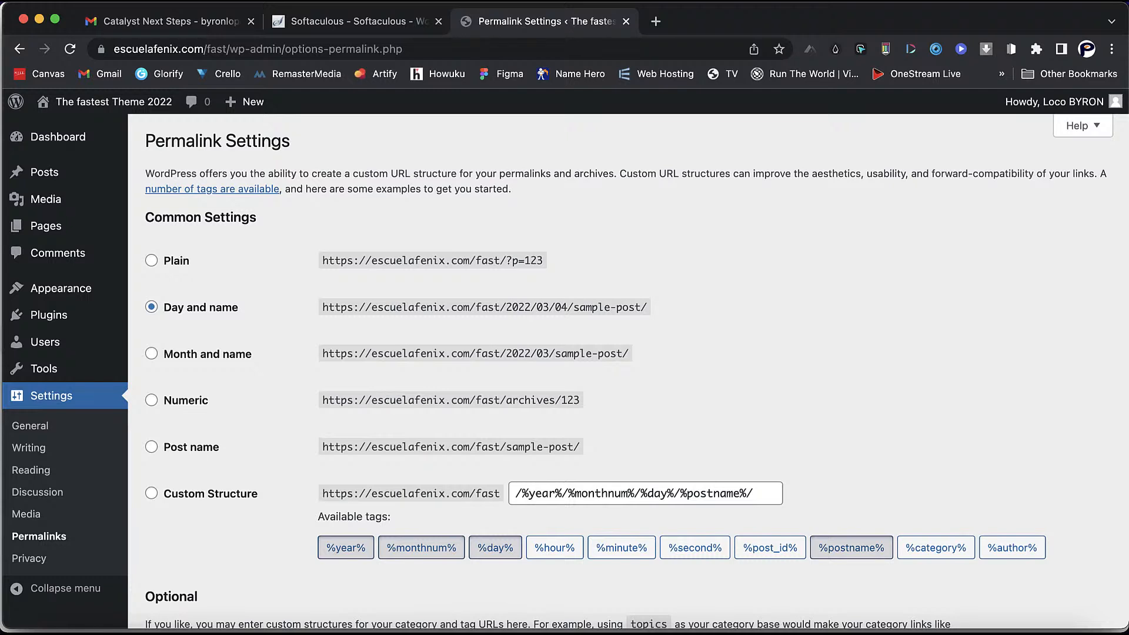
click(151, 447)
scroll(628, 370, down, 4)
click(187, 546)
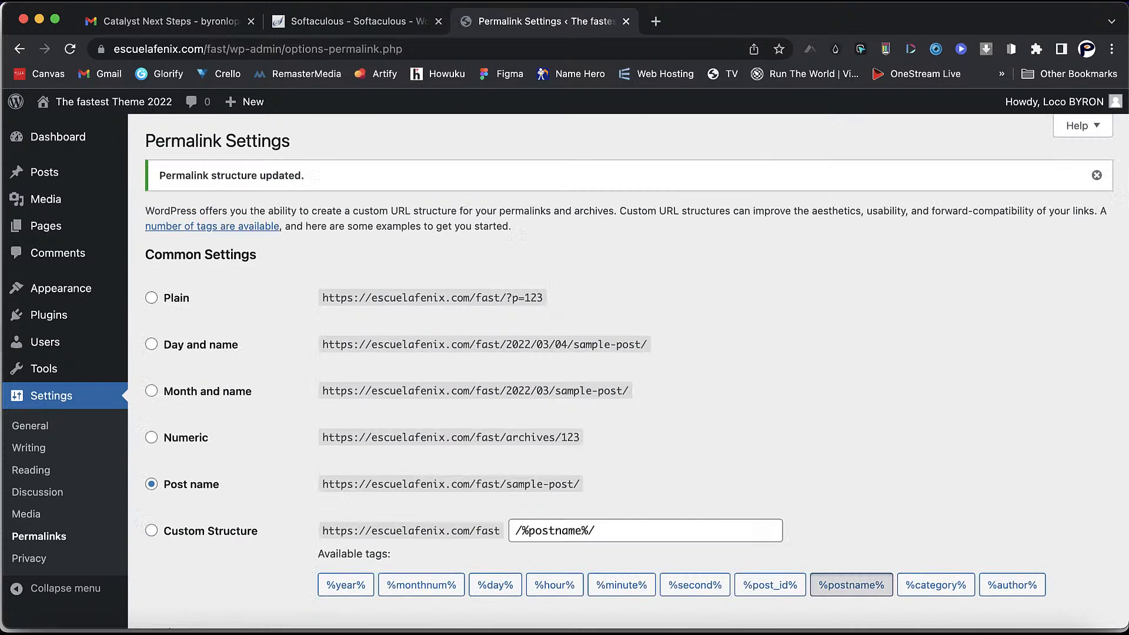
scroll(635, 370, down, 5)
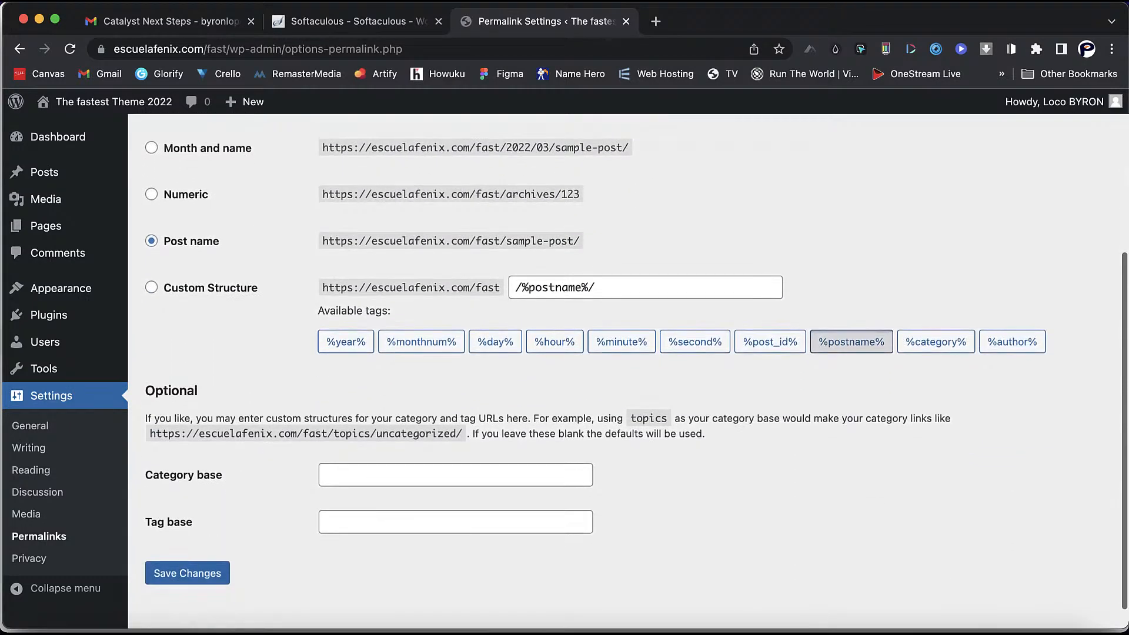
click(187, 547)
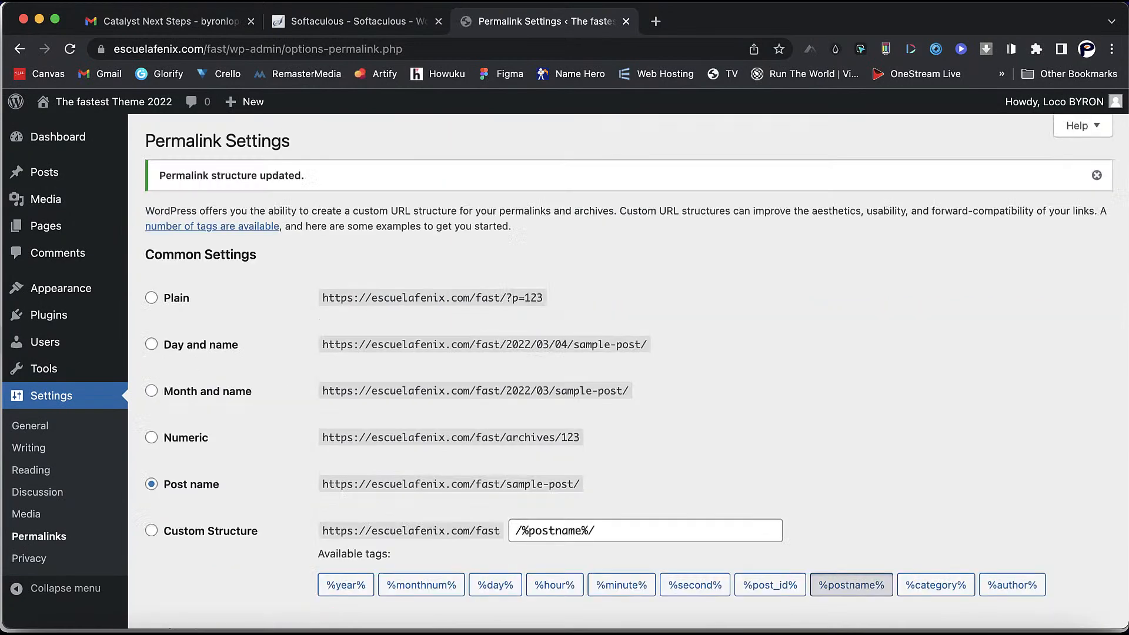
click(26, 515)
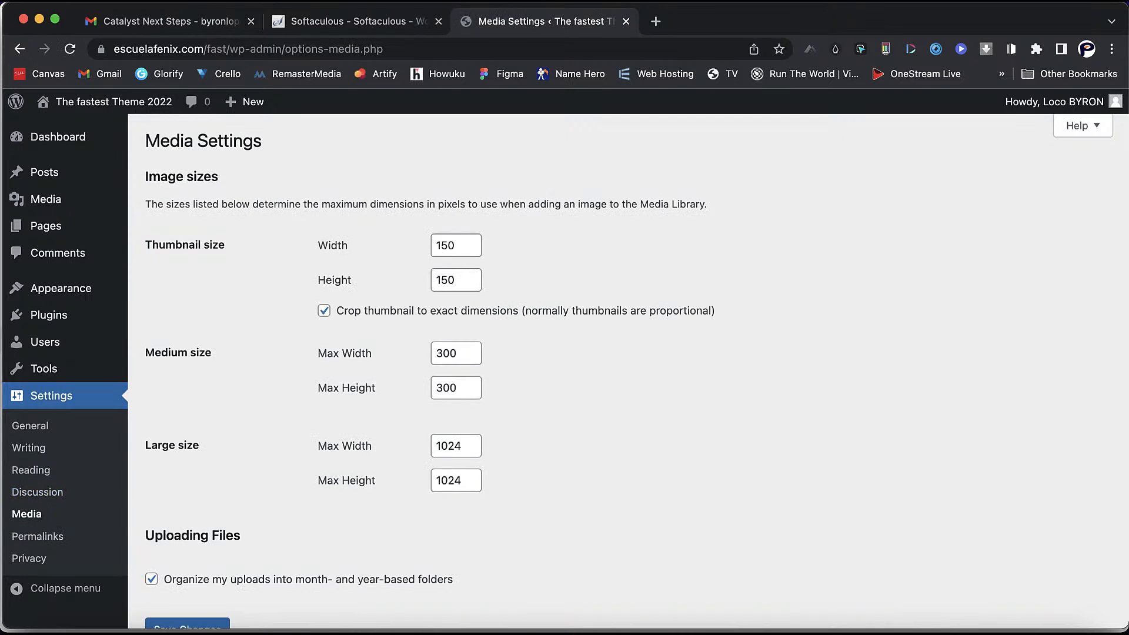
- Set the thumbnail size to 300×300
double_click(453, 246)
text(300)
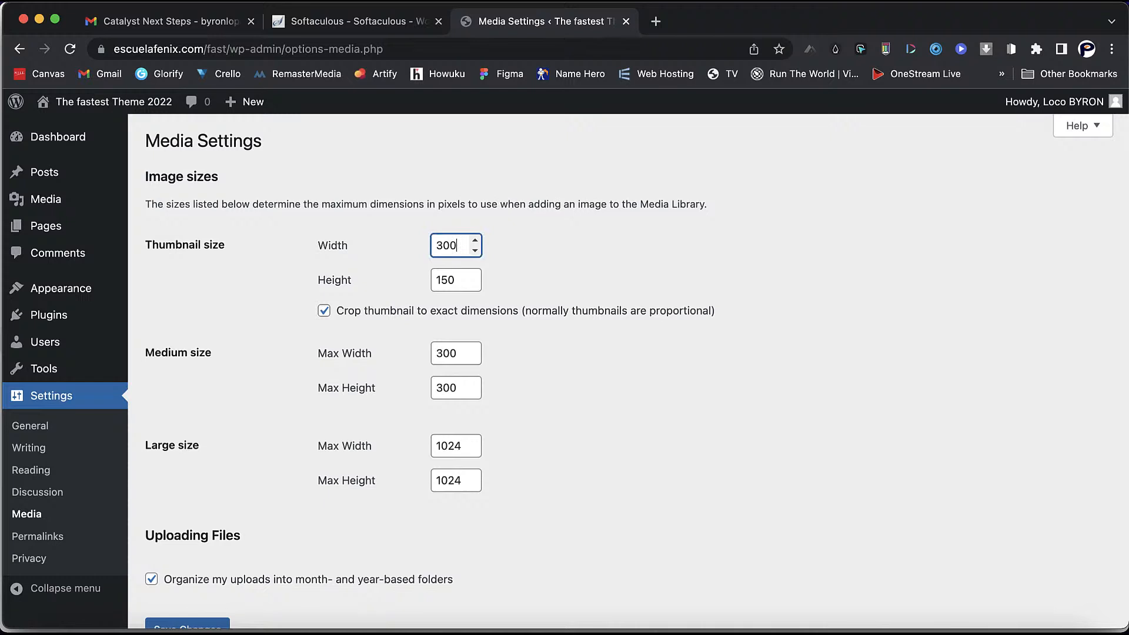
click(456, 281)
double_click(454, 280)
text(300)
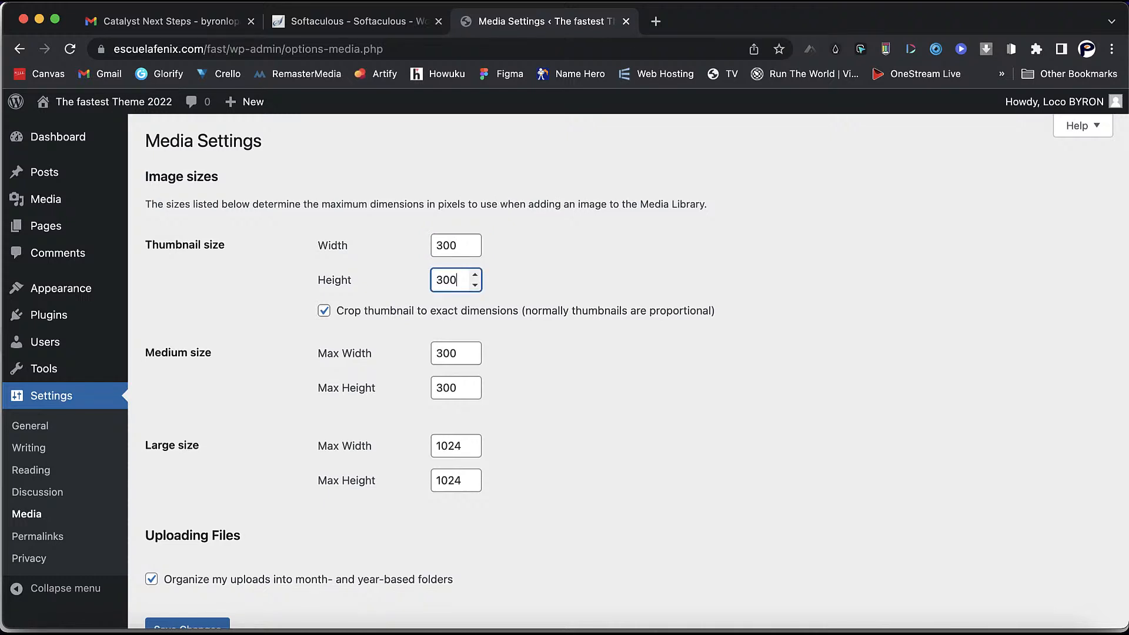
- Set medium size to 600×600 and large max width to 1080, then save
double_click(454, 354)
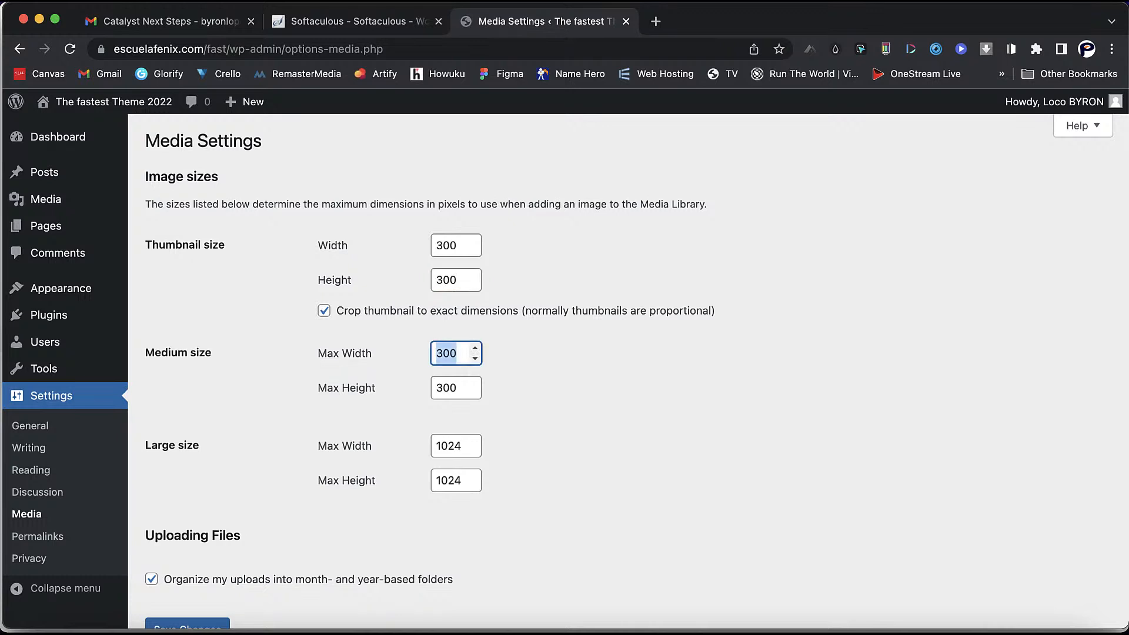
text(600)
double_click(454, 388)
text(600)
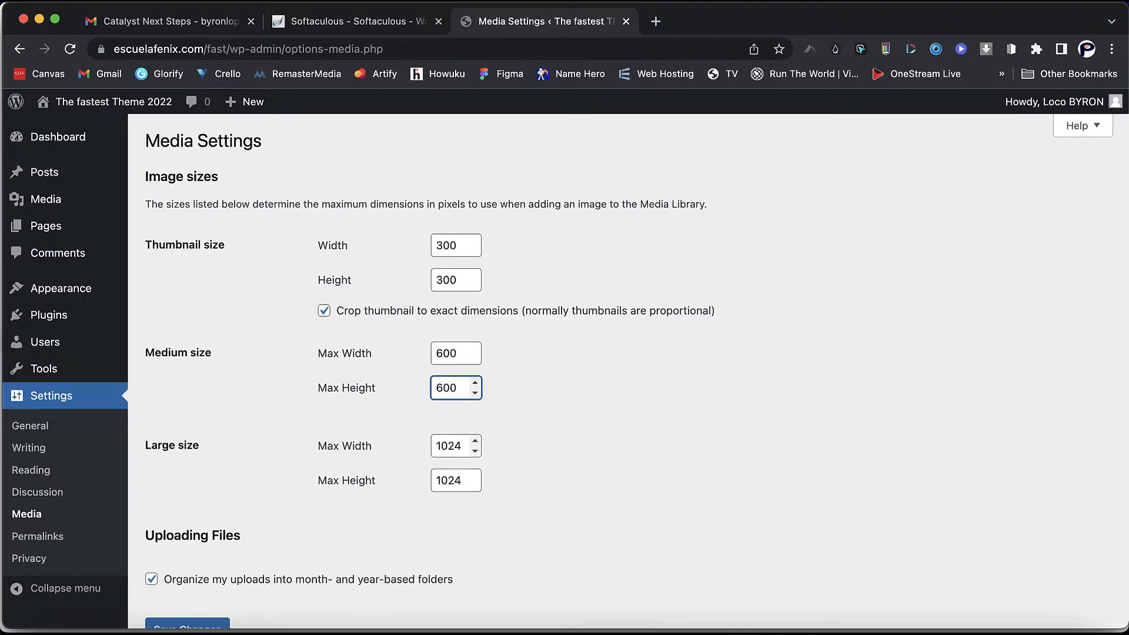
double_click(449, 446)
text(1080)
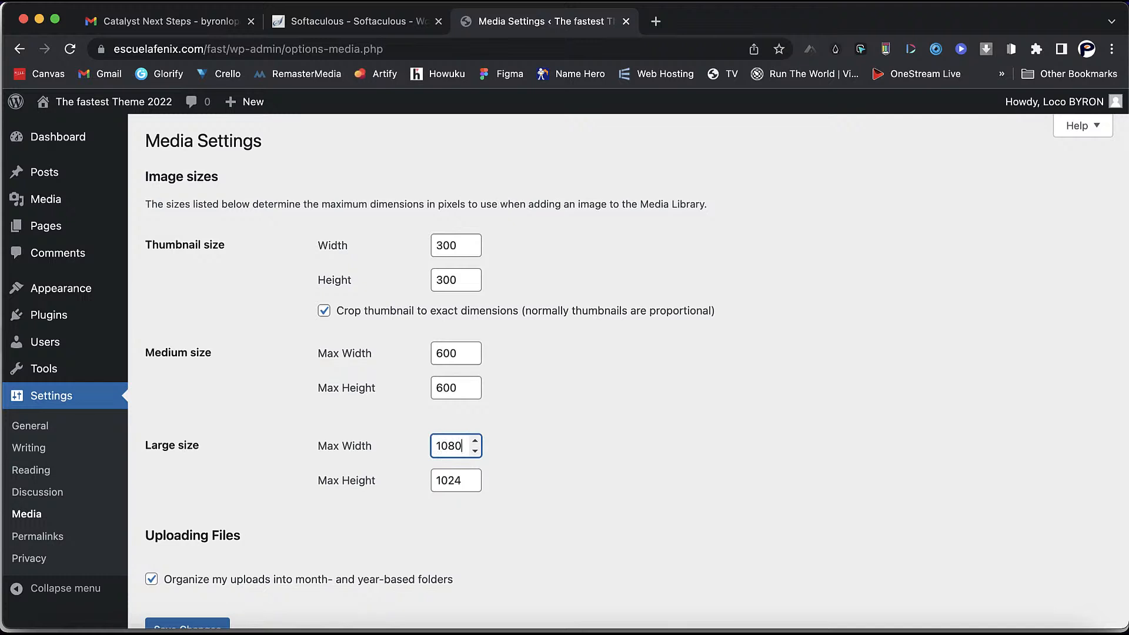
scroll(471, 481, down, 3)
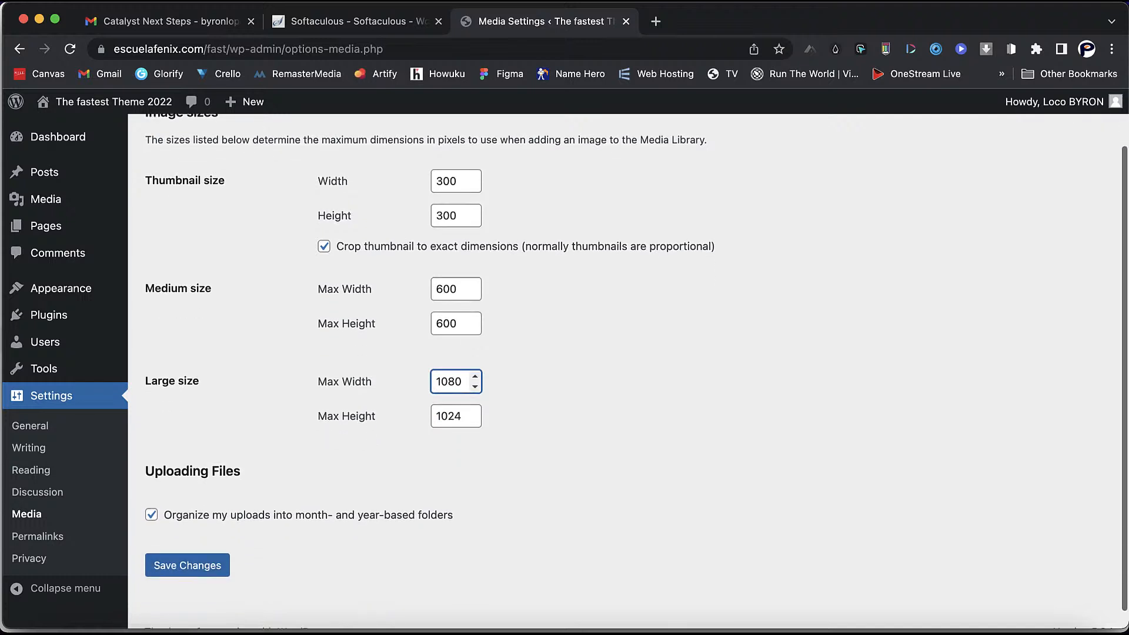
click(188, 553)
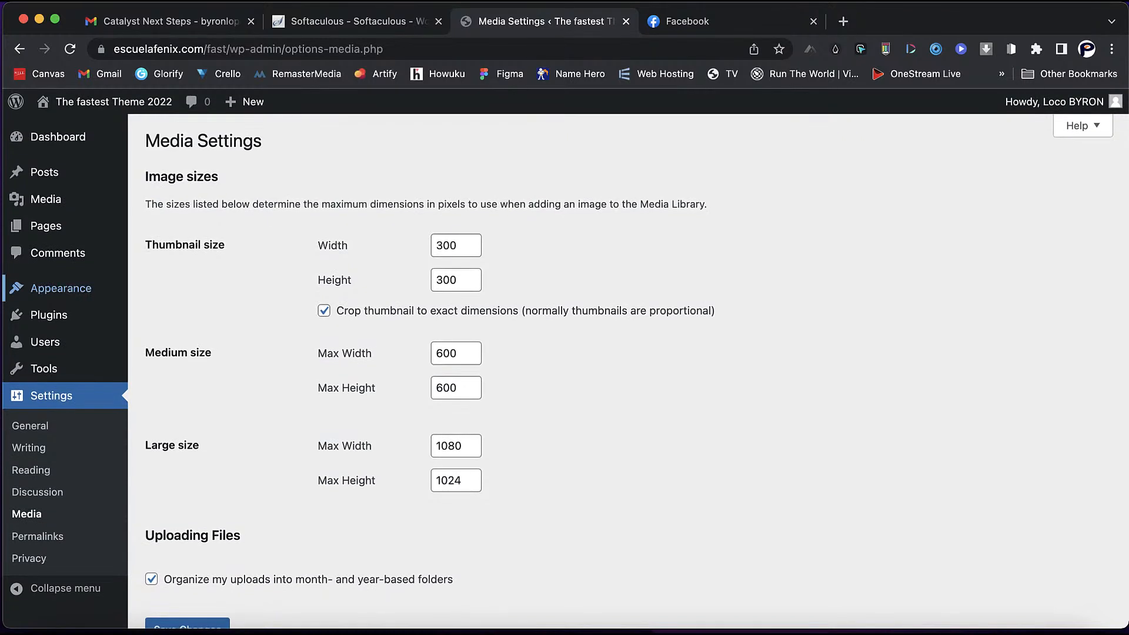
- Go to the Add New Themes page under Appearance > Themes
mouse_move(61, 289)
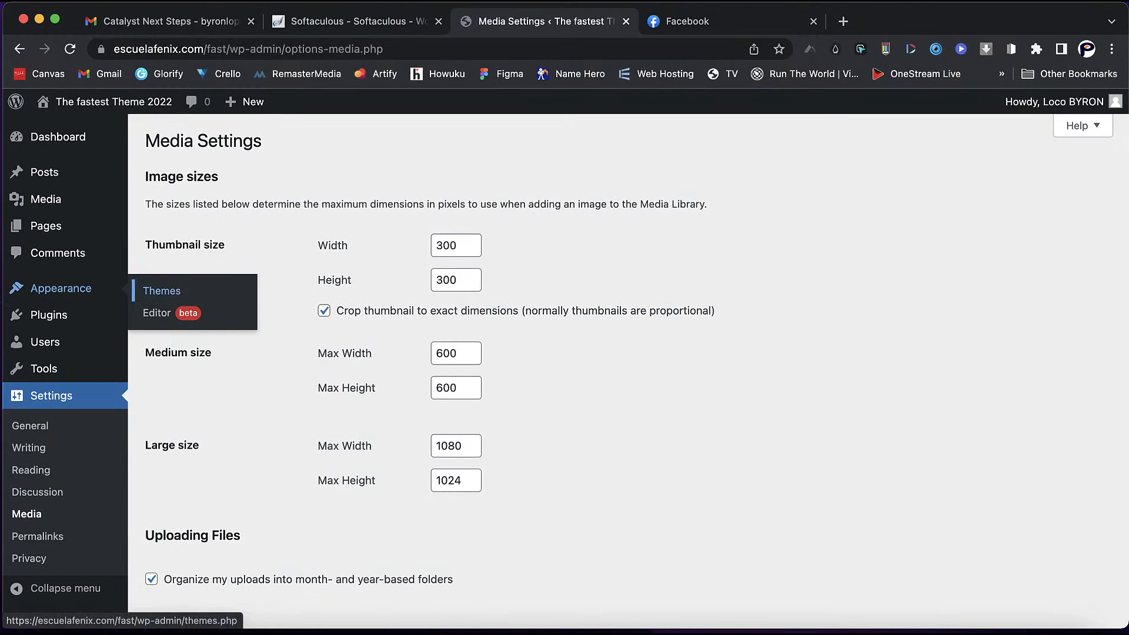
click(162, 290)
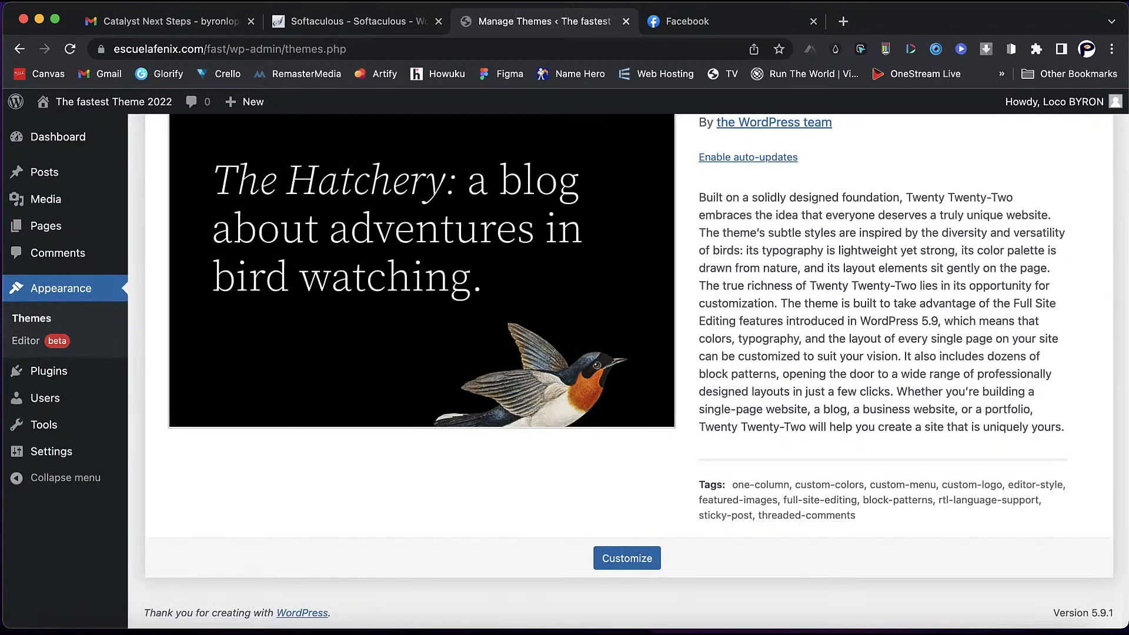
scroll(629, 370, up, 2)
click(289, 141)
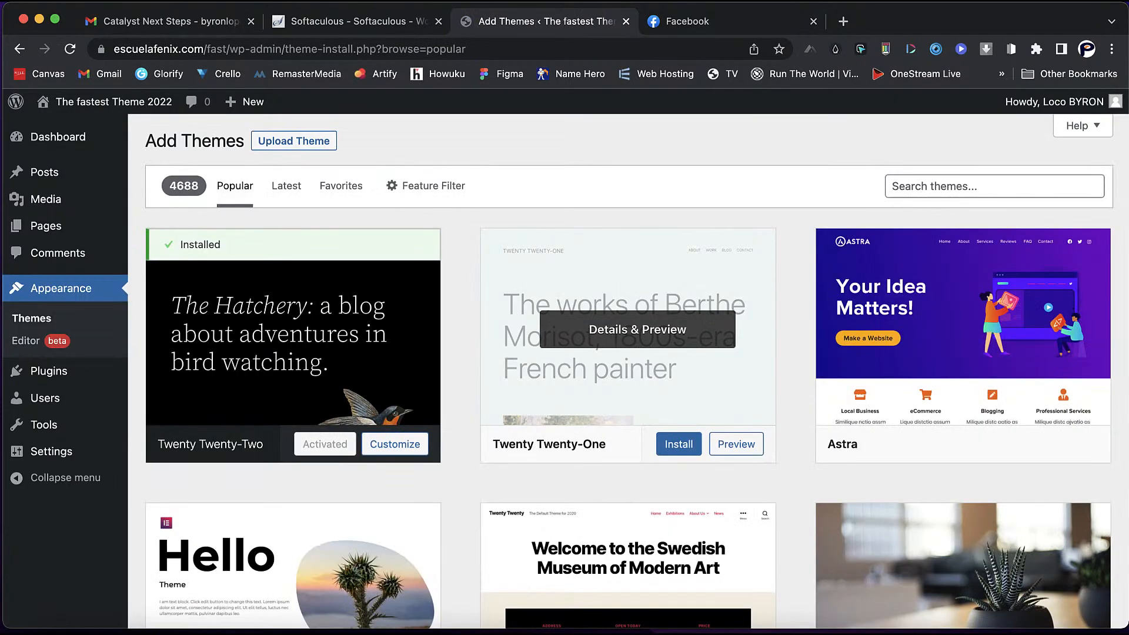
scroll(628, 370, down, 5)
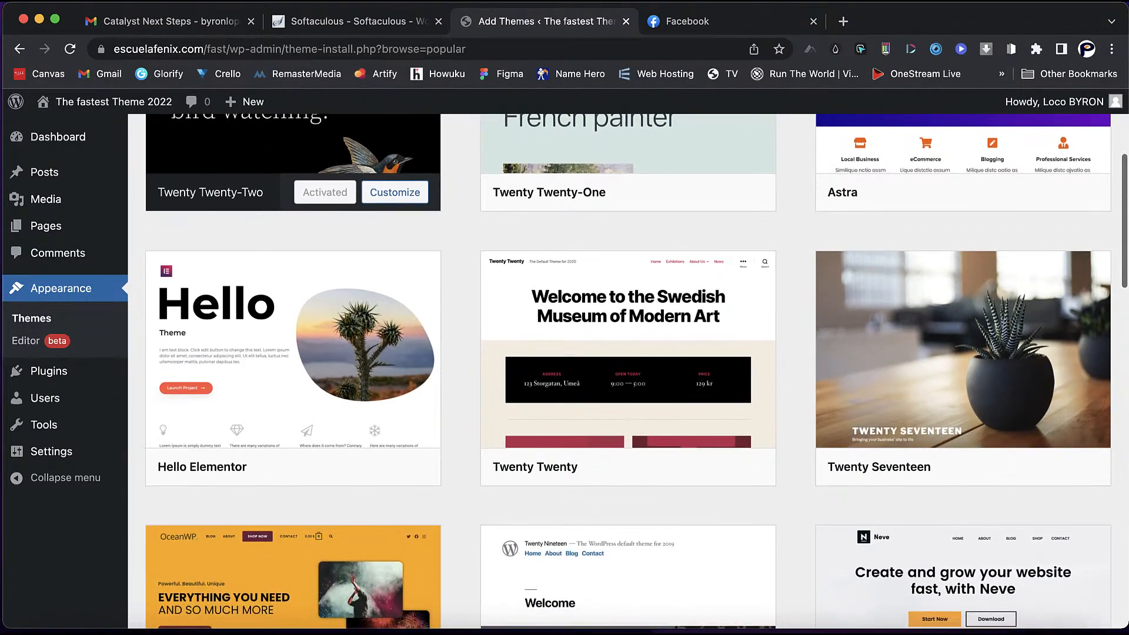
scroll(629, 370, down, 2)
scroll(628, 371, up, 4)
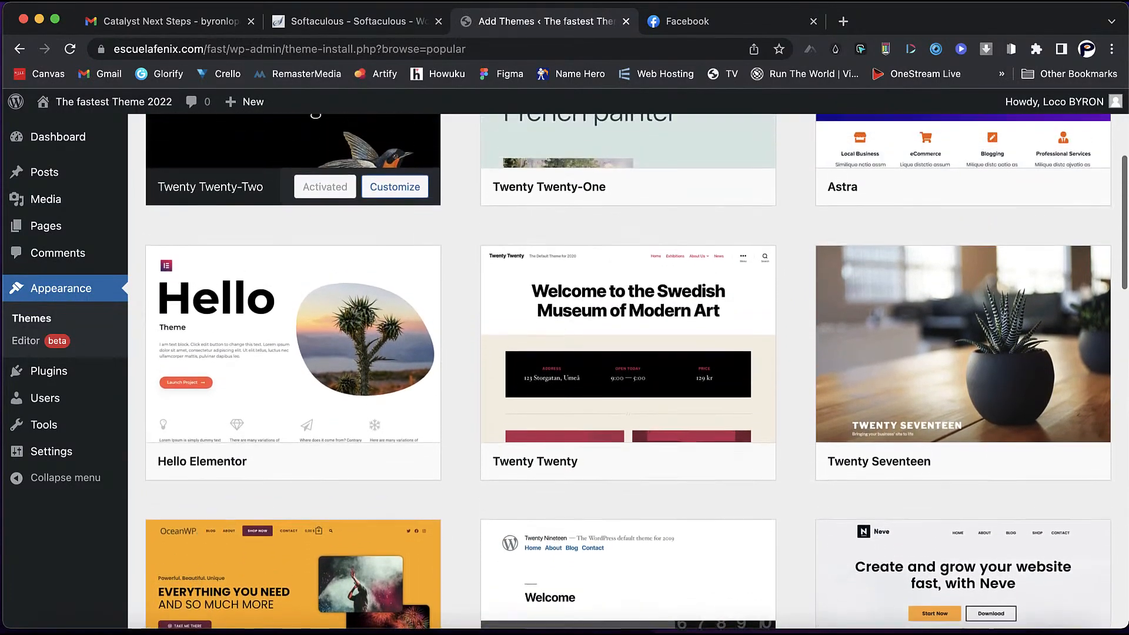
scroll(628, 371, up, 2)
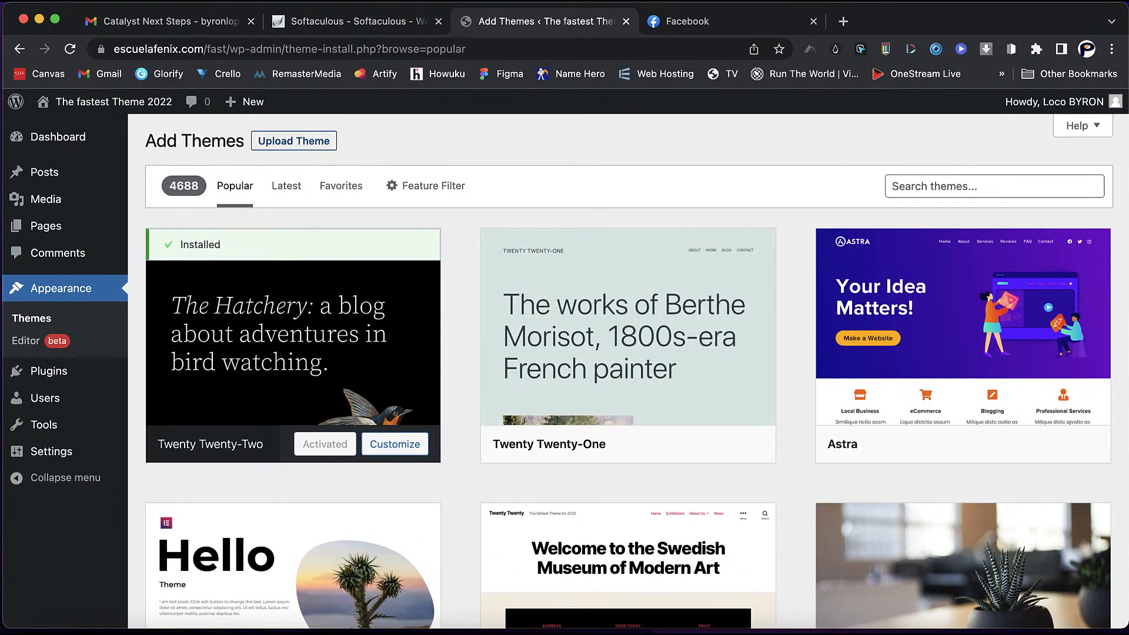
- Upload rishi_1.1.2.zip through Upload Theme and install it
click(294, 141)
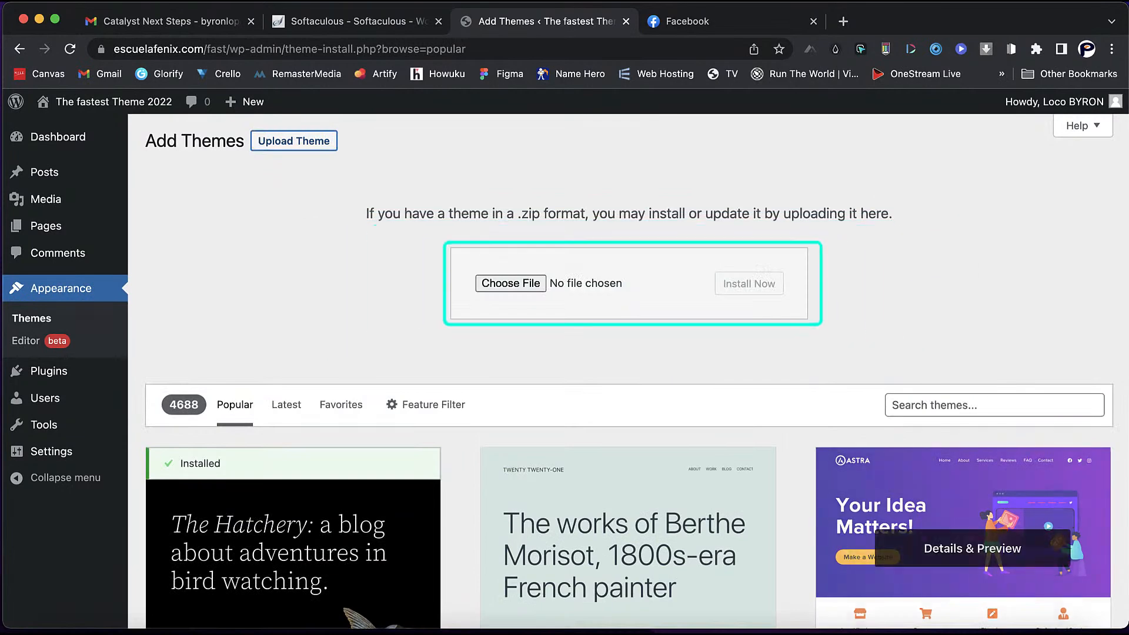
click(1000, 626)
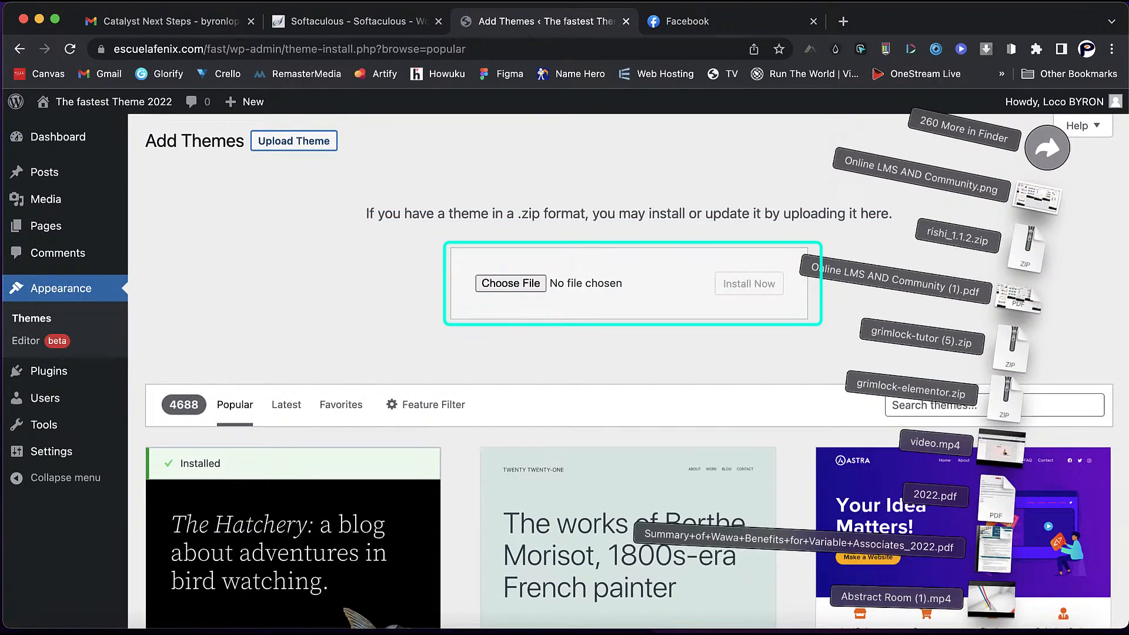
drag(1026, 244, 517, 282)
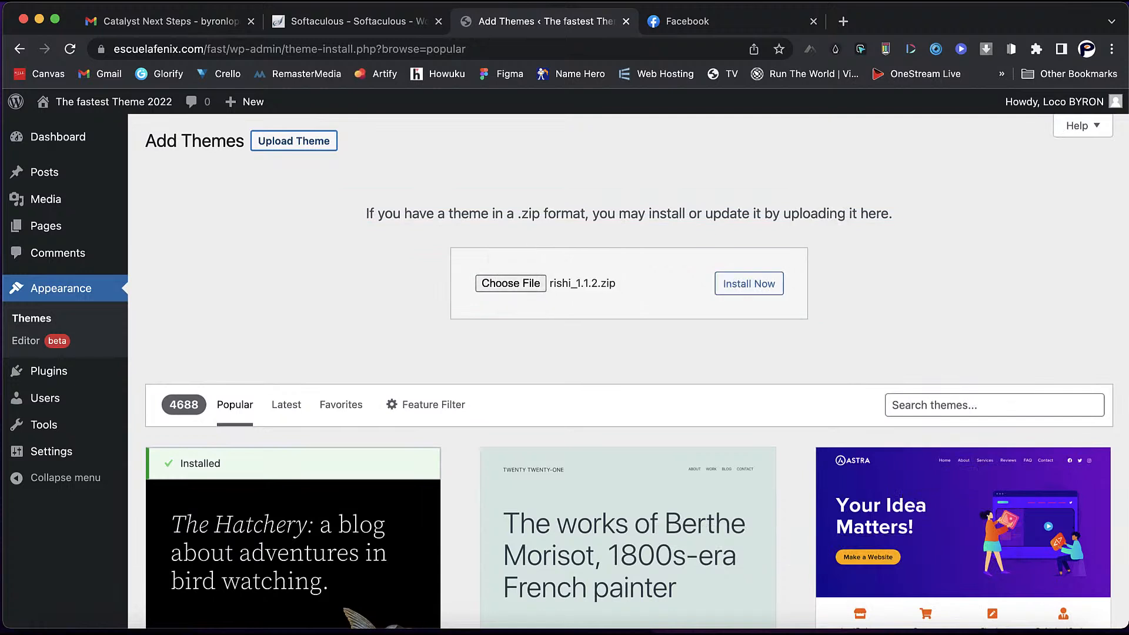
click(749, 284)
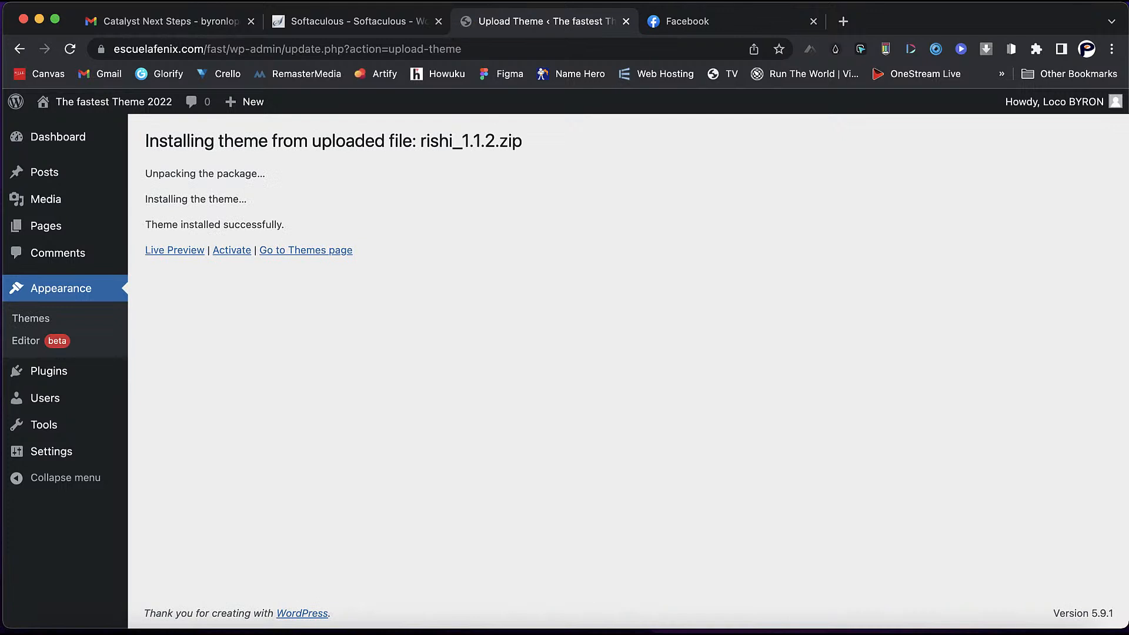
- Activate the Rishi theme and open the live front page in a new tab
click(232, 250)
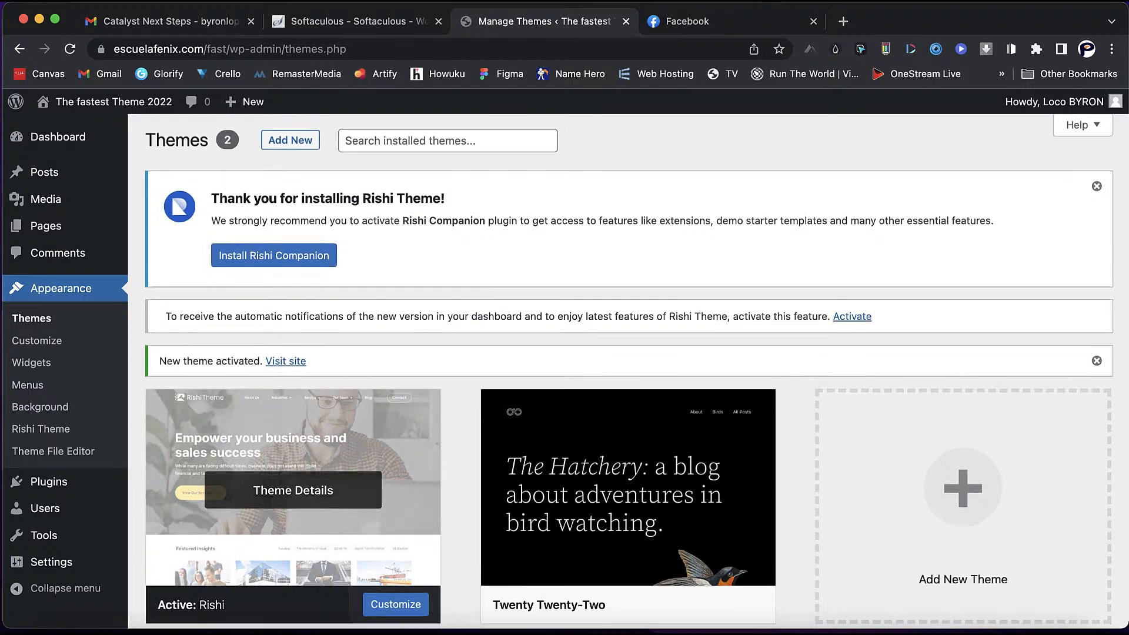
scroll(293, 423, down, 2)
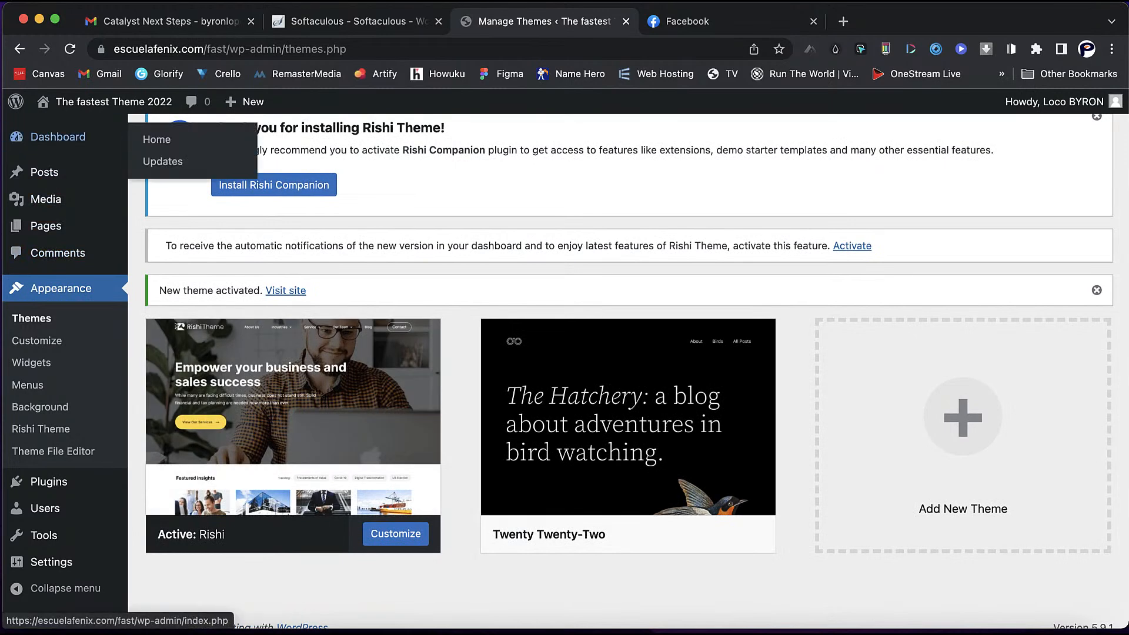
right_click(85, 101)
click(118, 104)
- Close the Facebook tab, view the live site, and return to the themes page
click(1001, 22)
click(729, 22)
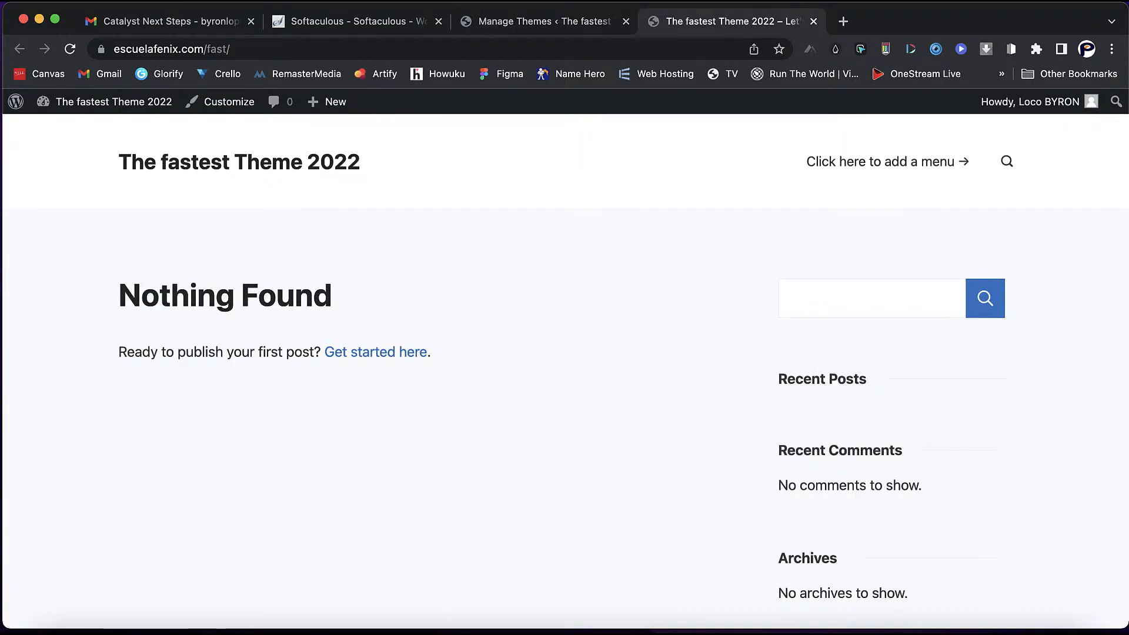
click(544, 21)
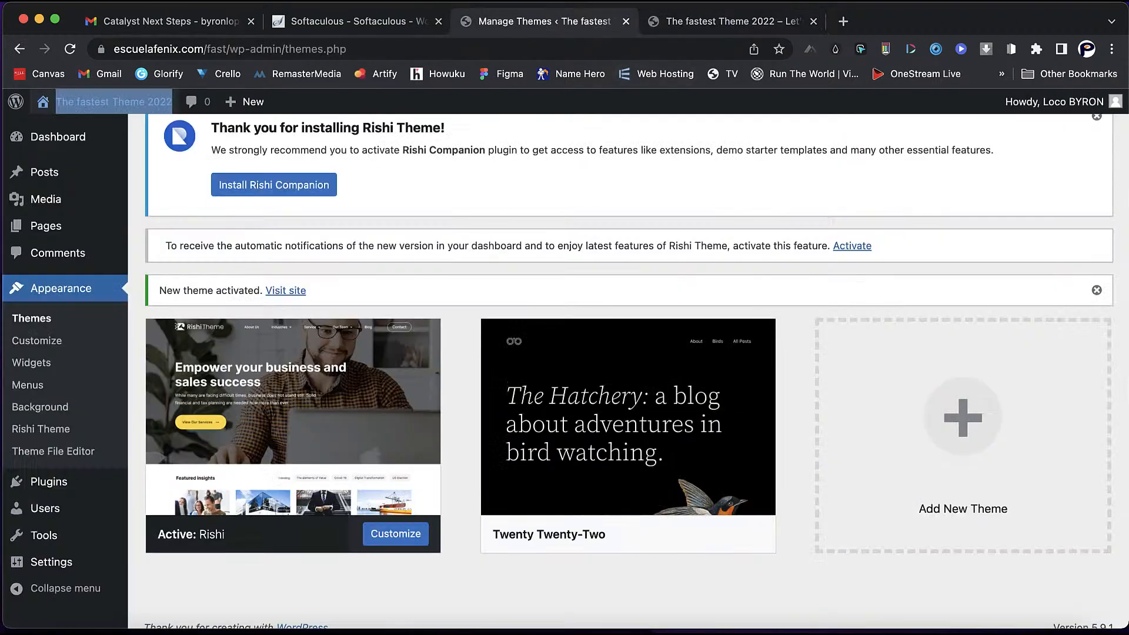
scroll(629, 370, up, 2)
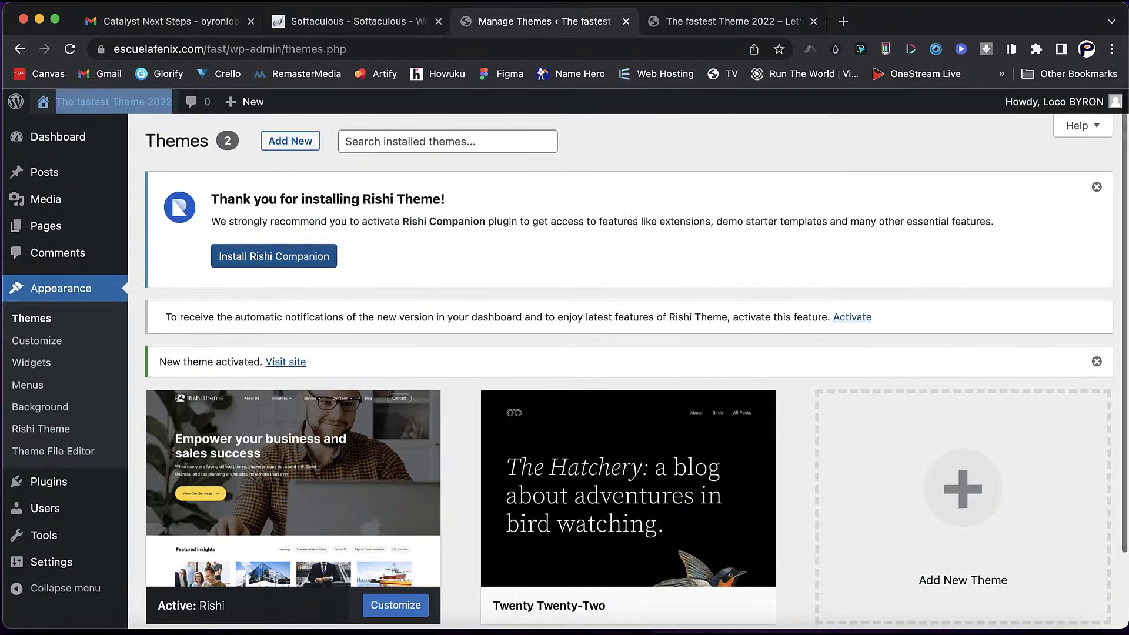
- Install and activate the Rishi Companion plugin
click(274, 256)
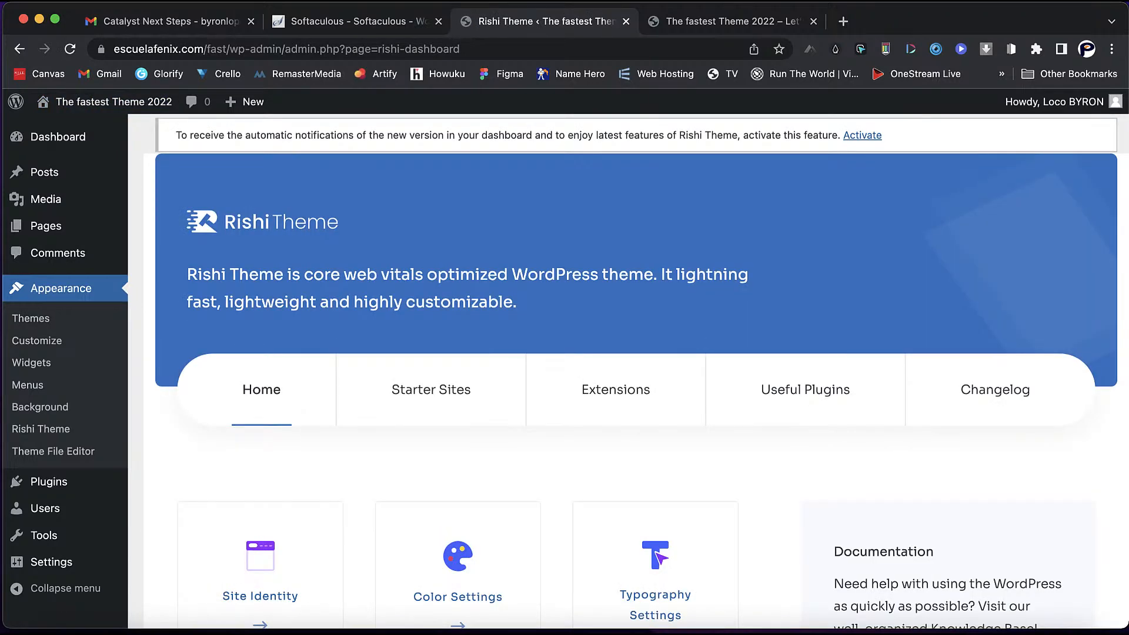
scroll(635, 371, down, 2)
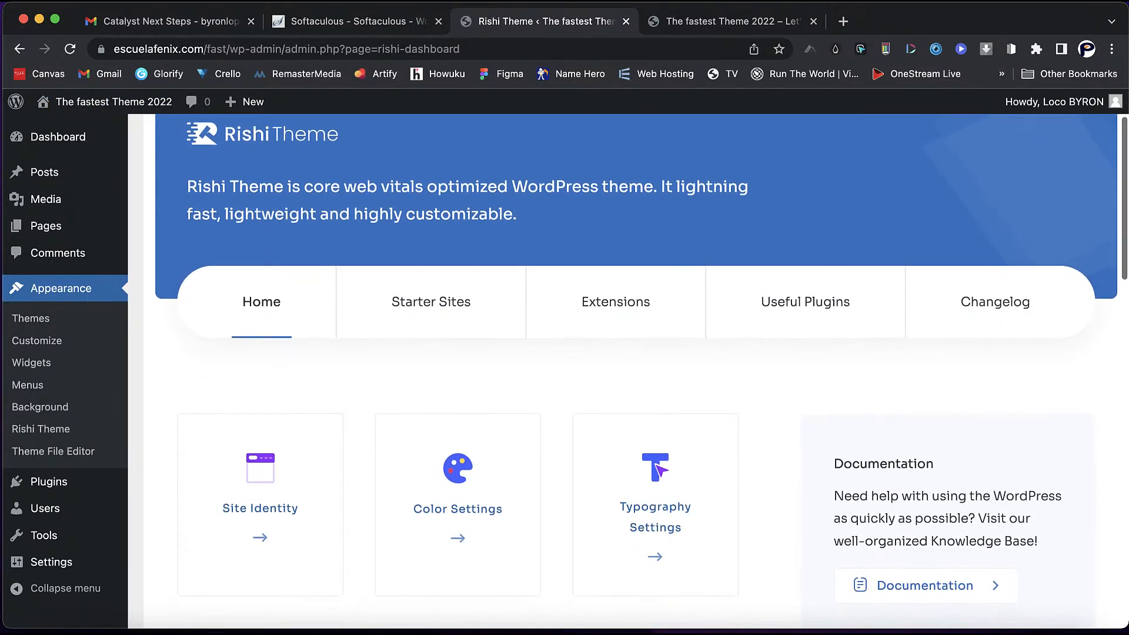
scroll(641, 370, down, 2)
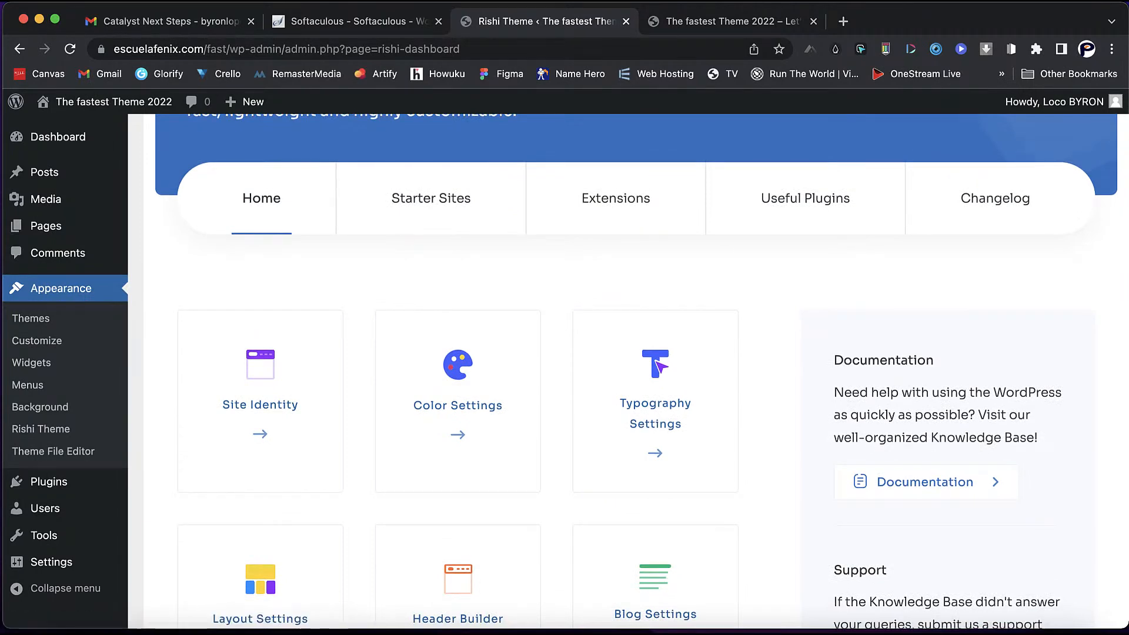
scroll(641, 370, down, 5)
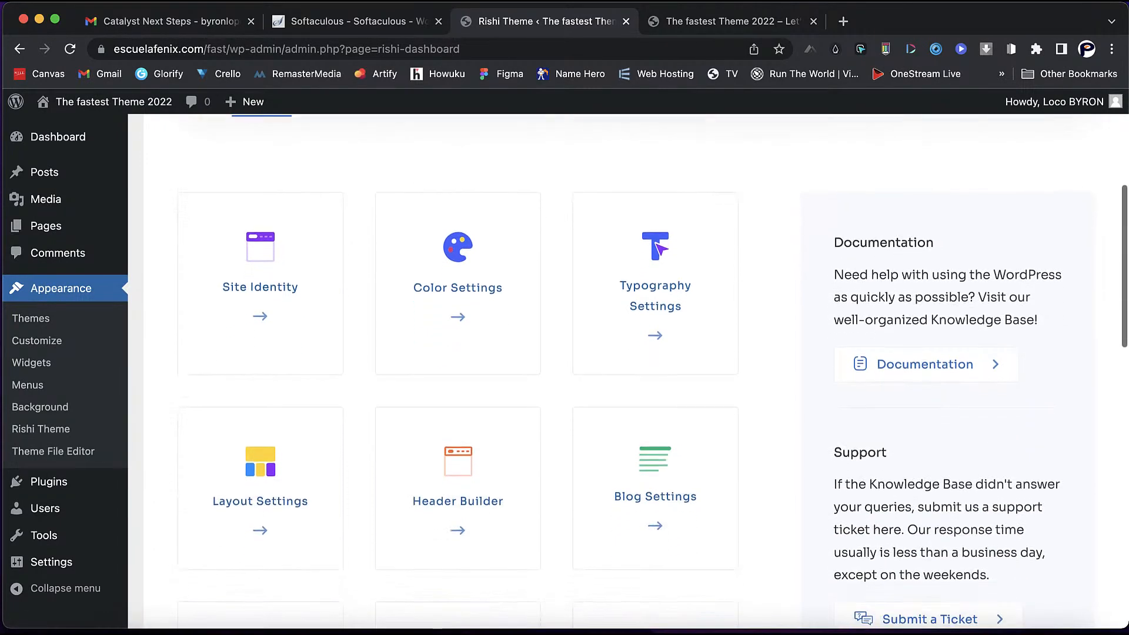
scroll(641, 370, down, 3)
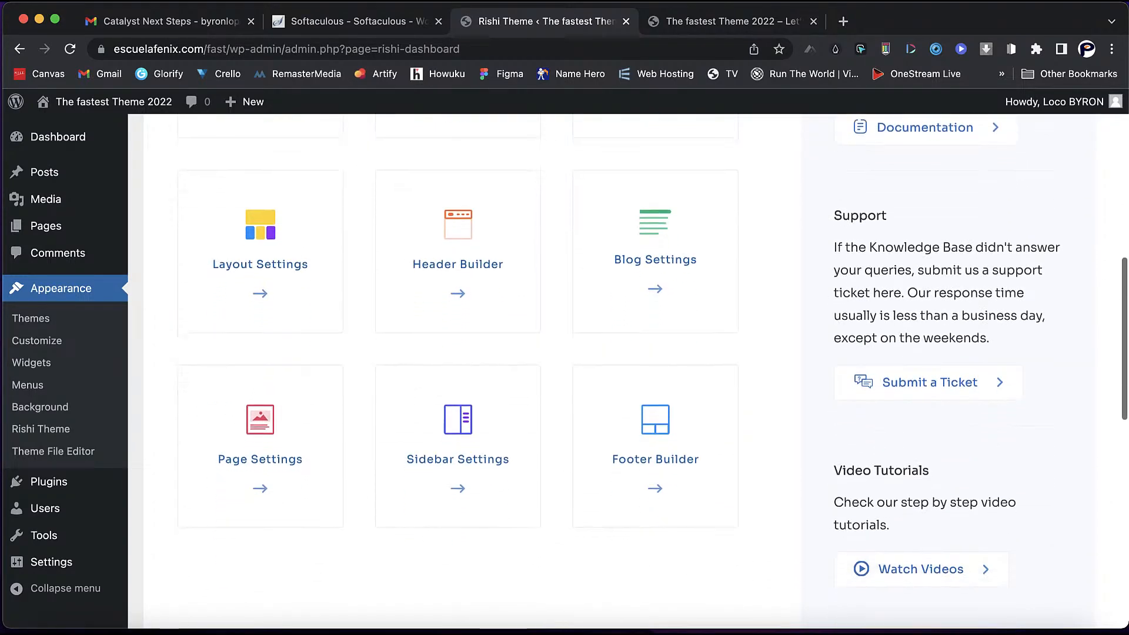
scroll(659, 250, up, 5)
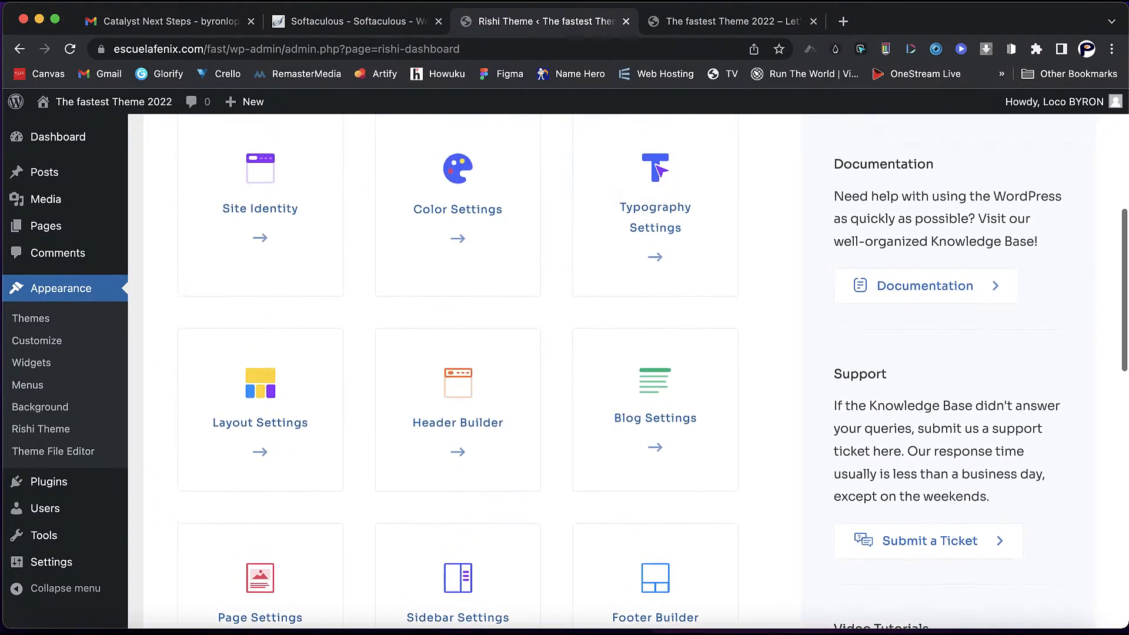
scroll(641, 371, up, 3)
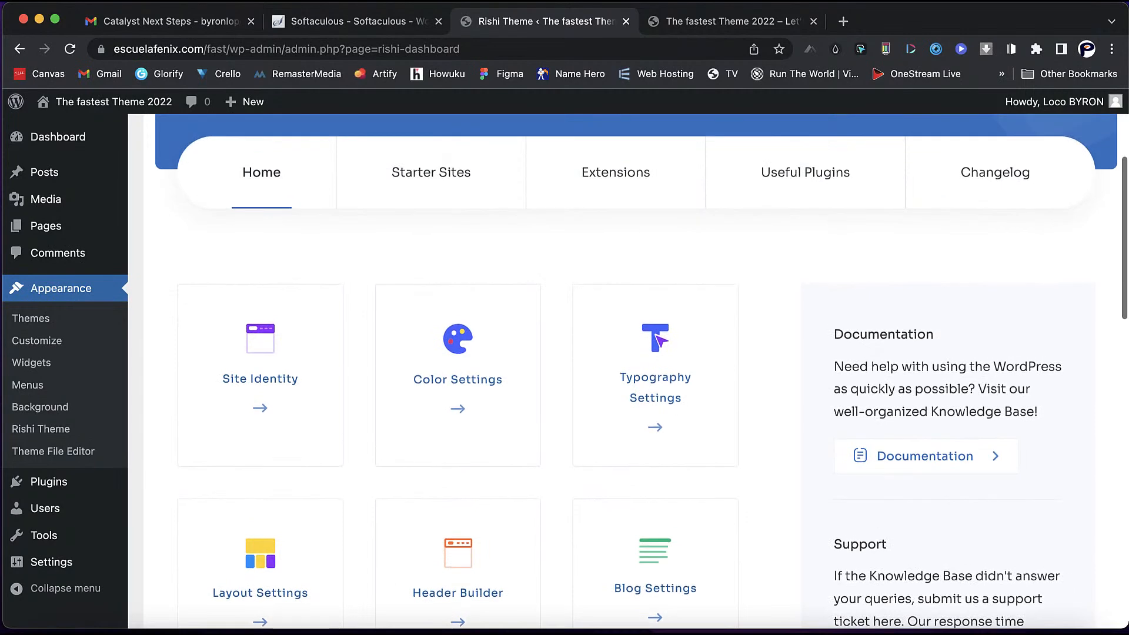
scroll(642, 371, up, 2)
scroll(642, 371, up, 1)
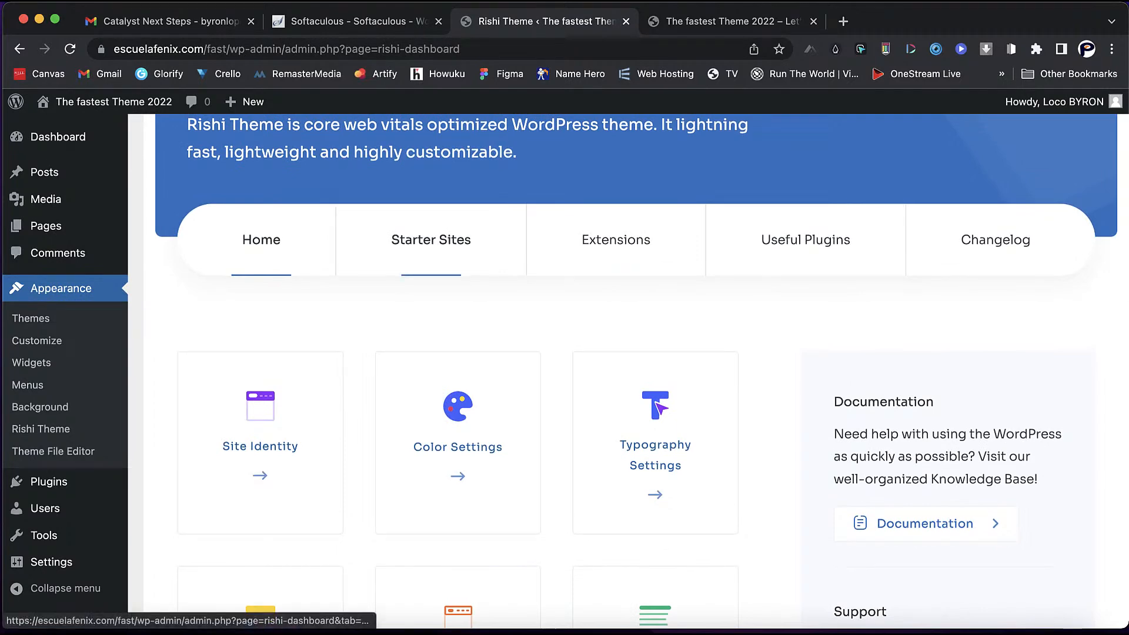
- Install the Rishi Starter Templates from the Starter Sites section
click(432, 240)
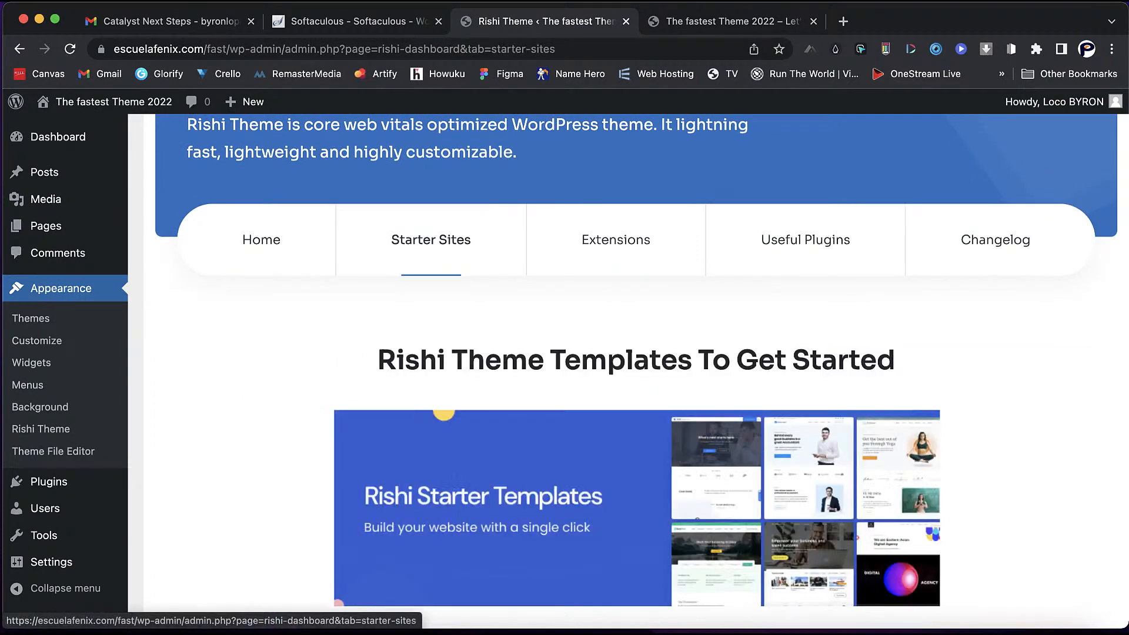
scroll(635, 370, down, 5)
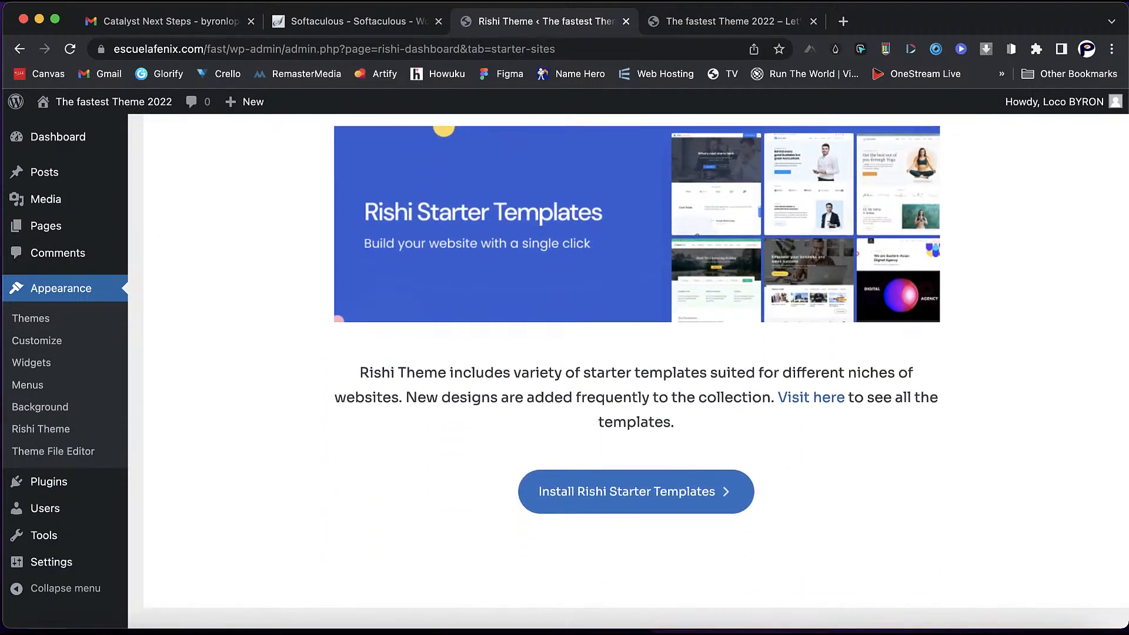
click(626, 491)
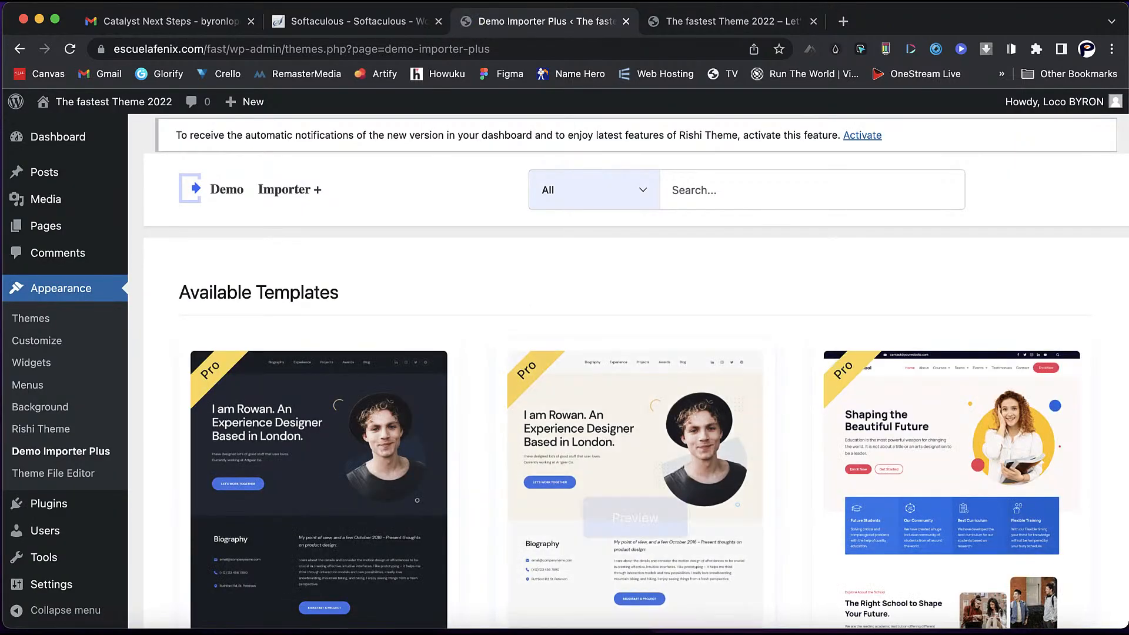
- Filter the template library to Free templates, which finds none
click(594, 190)
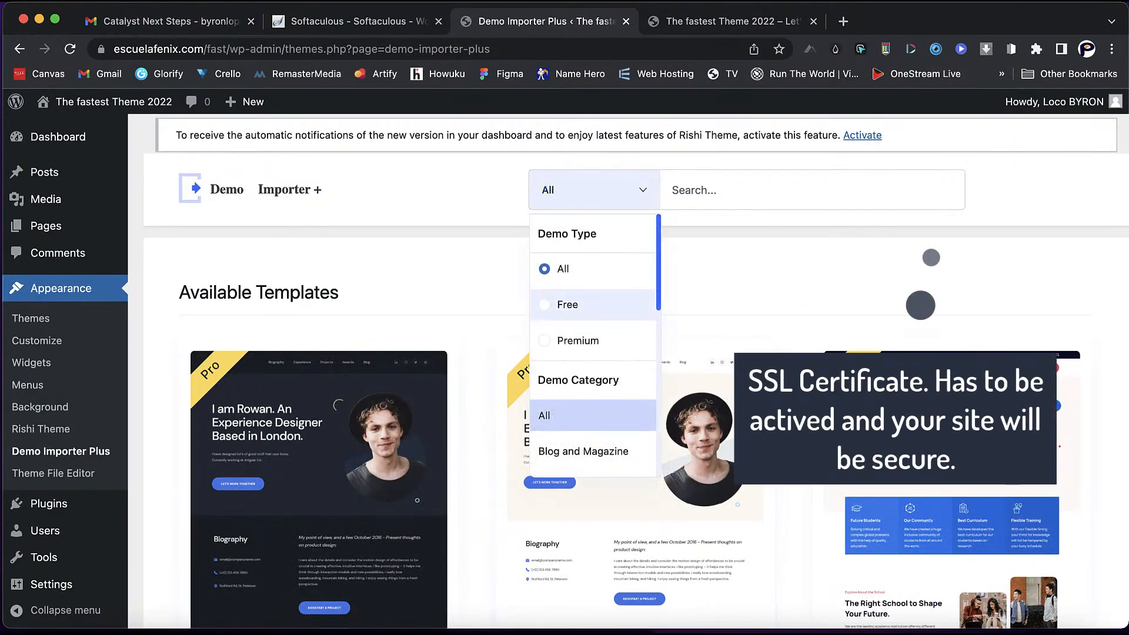
click(568, 305)
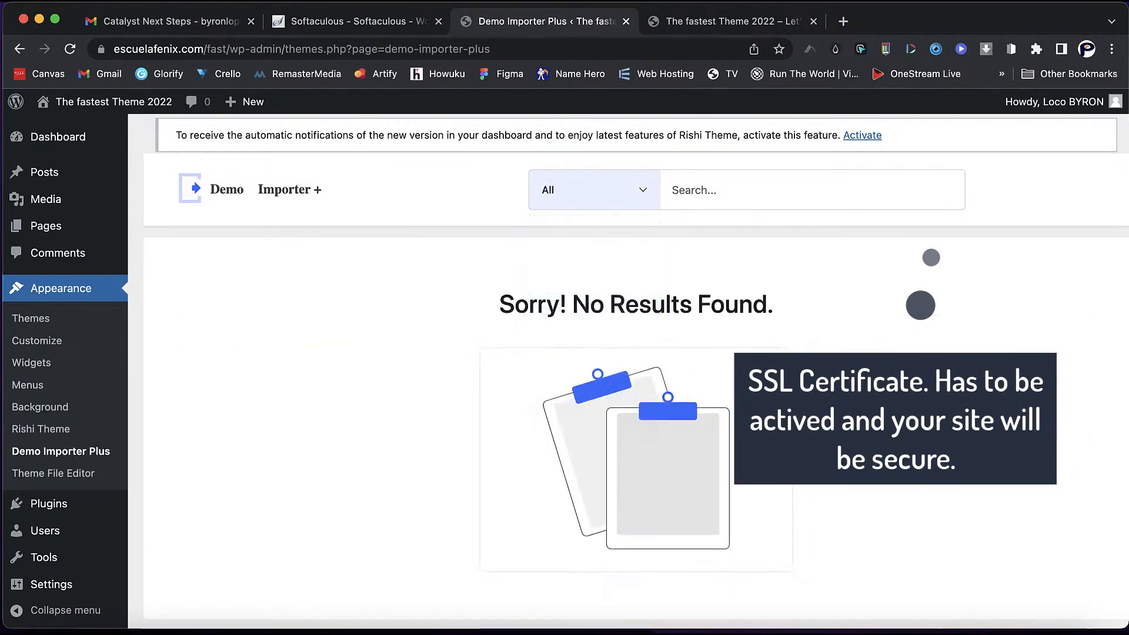
click(595, 190)
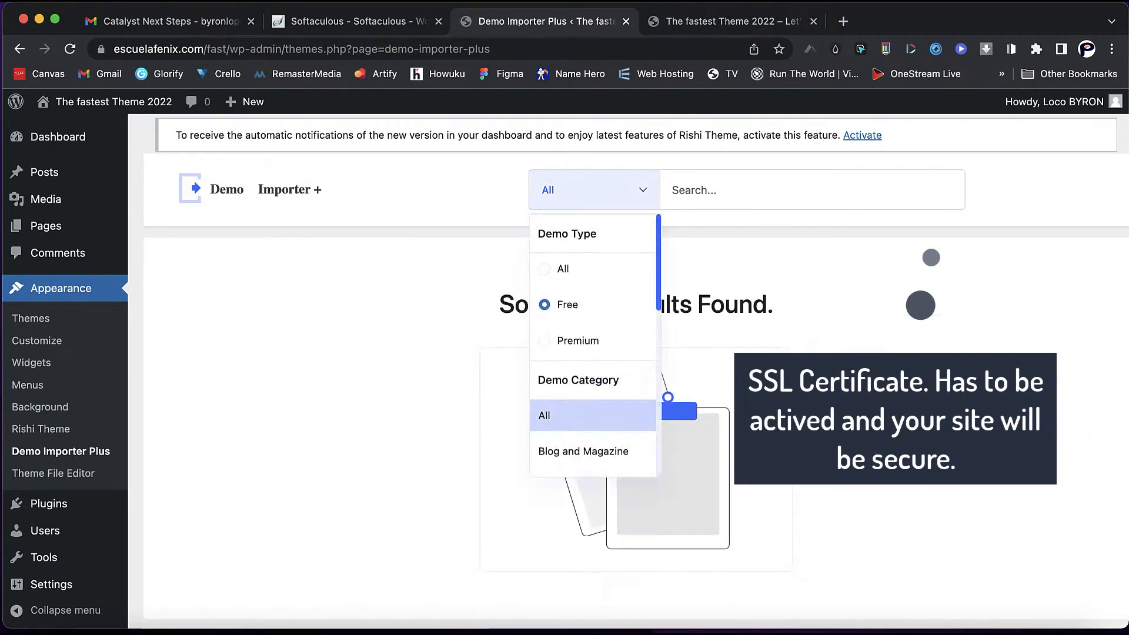
scroll(592, 353, down, 2)
scroll(593, 347, down, 1)
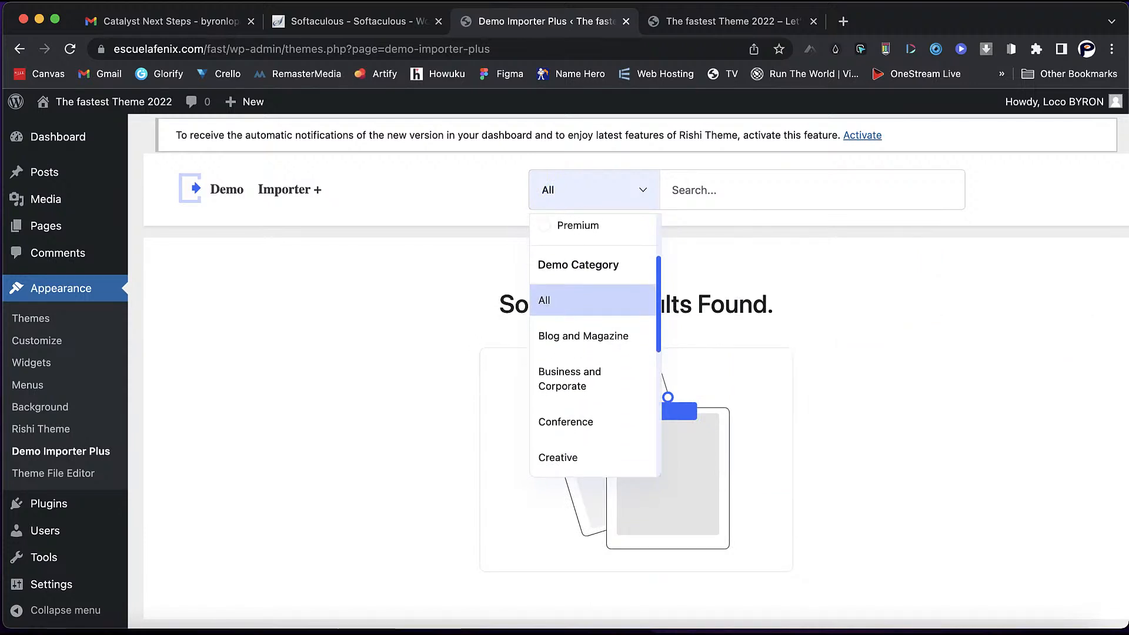
scroll(593, 288, up, 2)
- Try the Premium filter, then reload the page to restore the full template list
click(593, 287)
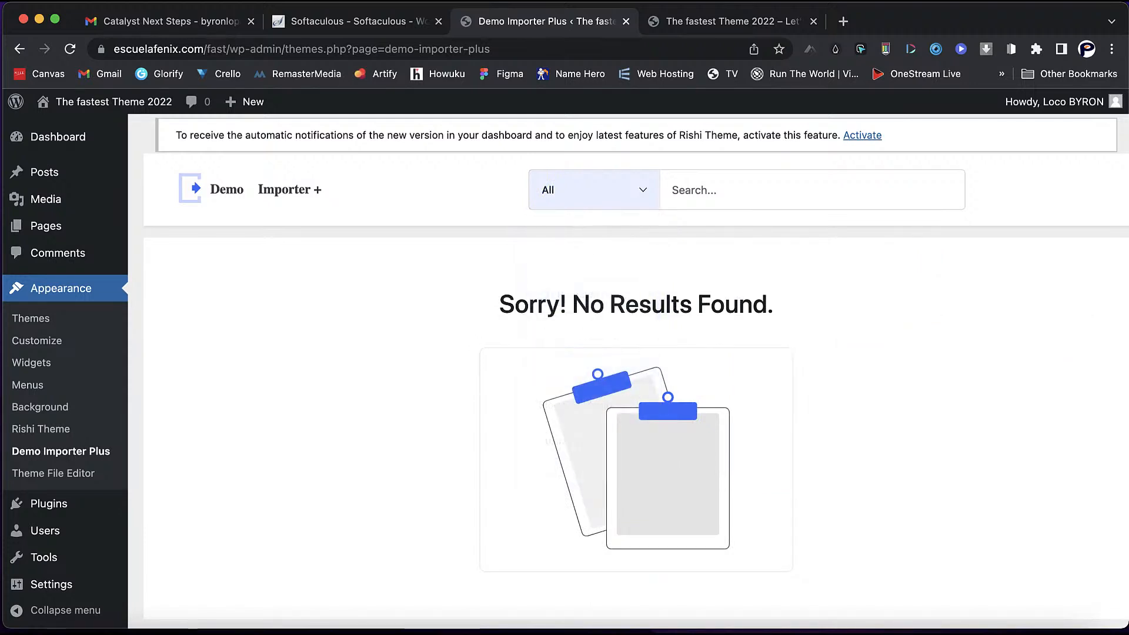
click(70, 49)
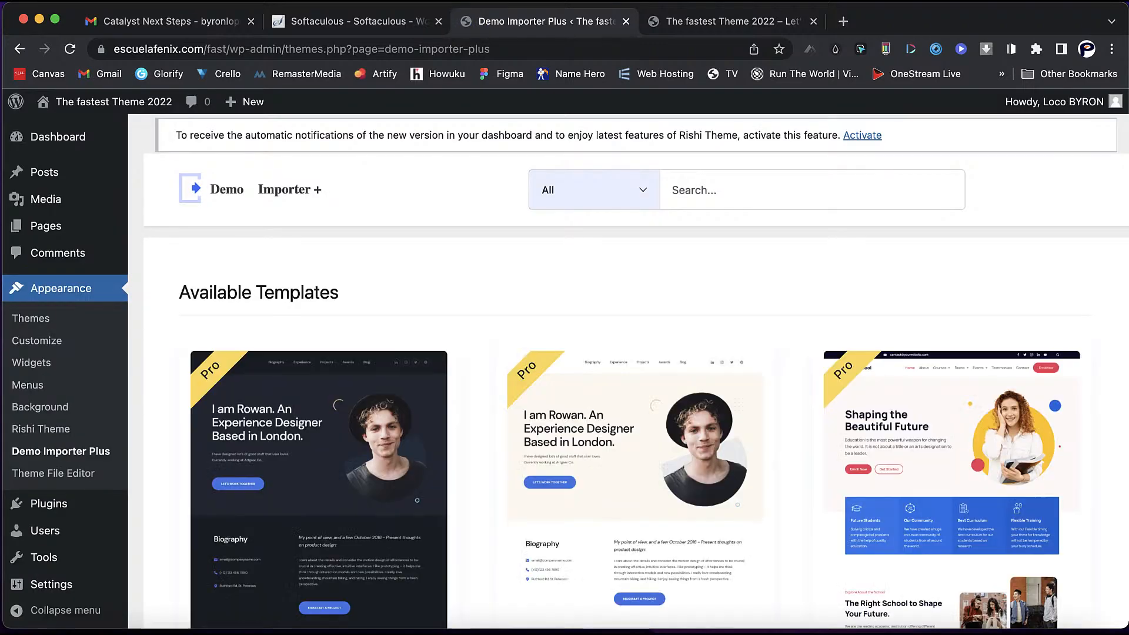
click(594, 189)
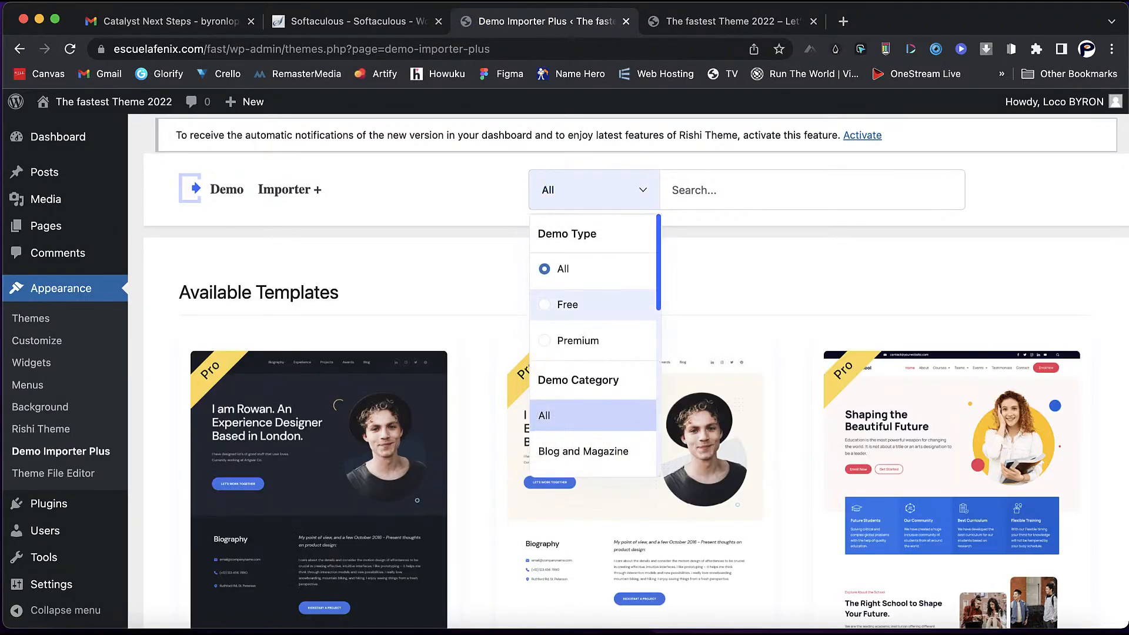
- Filter to free demos and scroll past Education, Yoga, Portfolio and Charity to Business (8 templates)
click(566, 304)
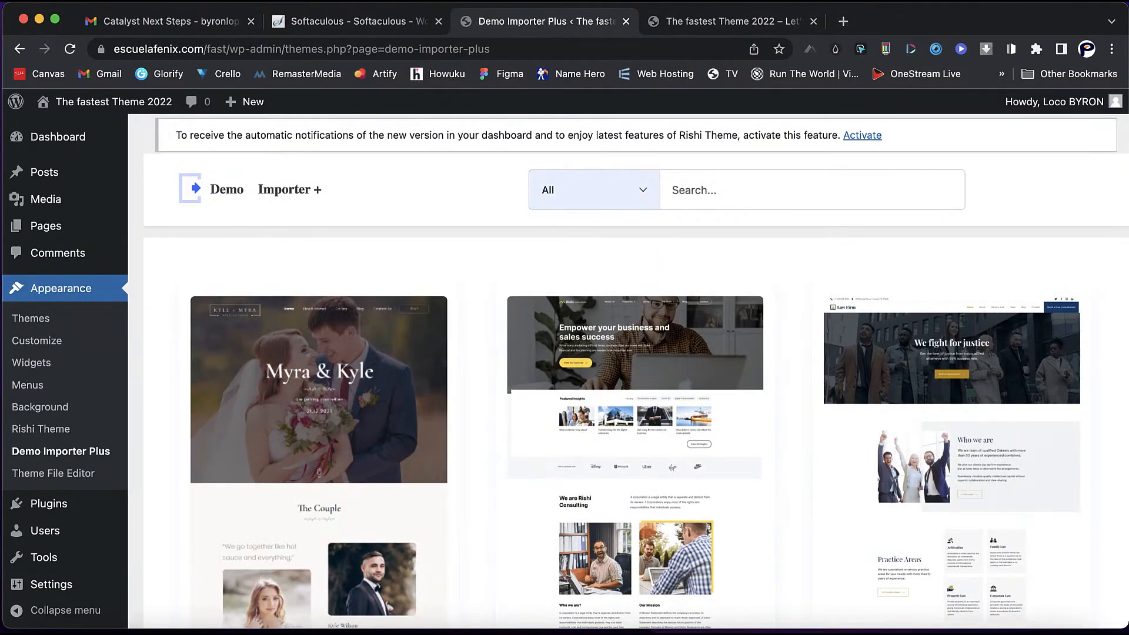
scroll(635, 364, down, 3)
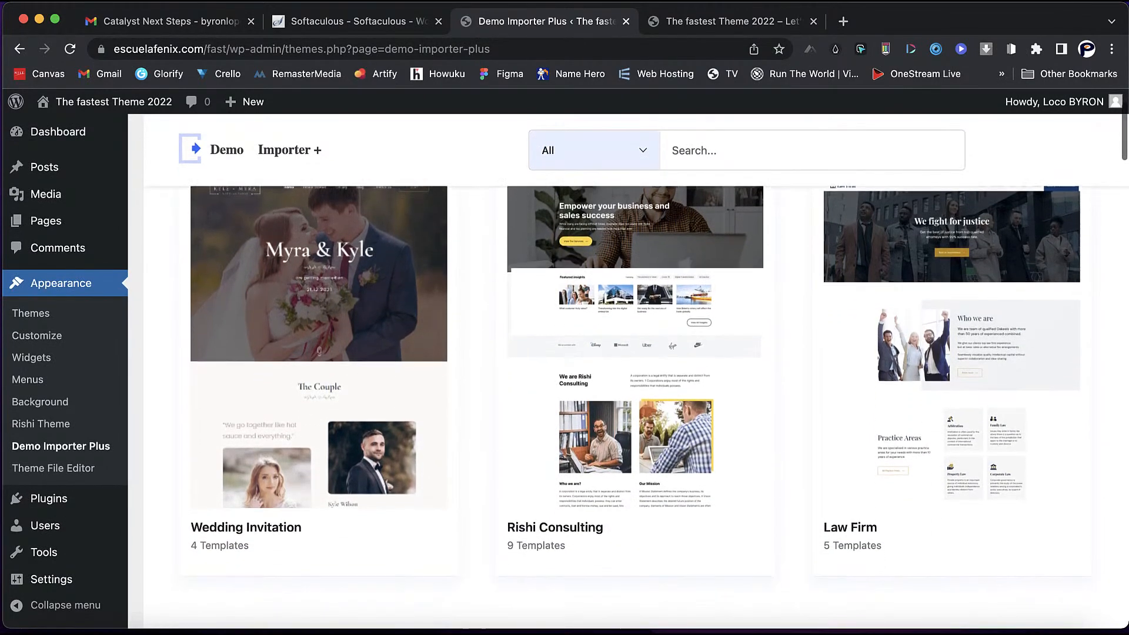
scroll(635, 364, down, 3)
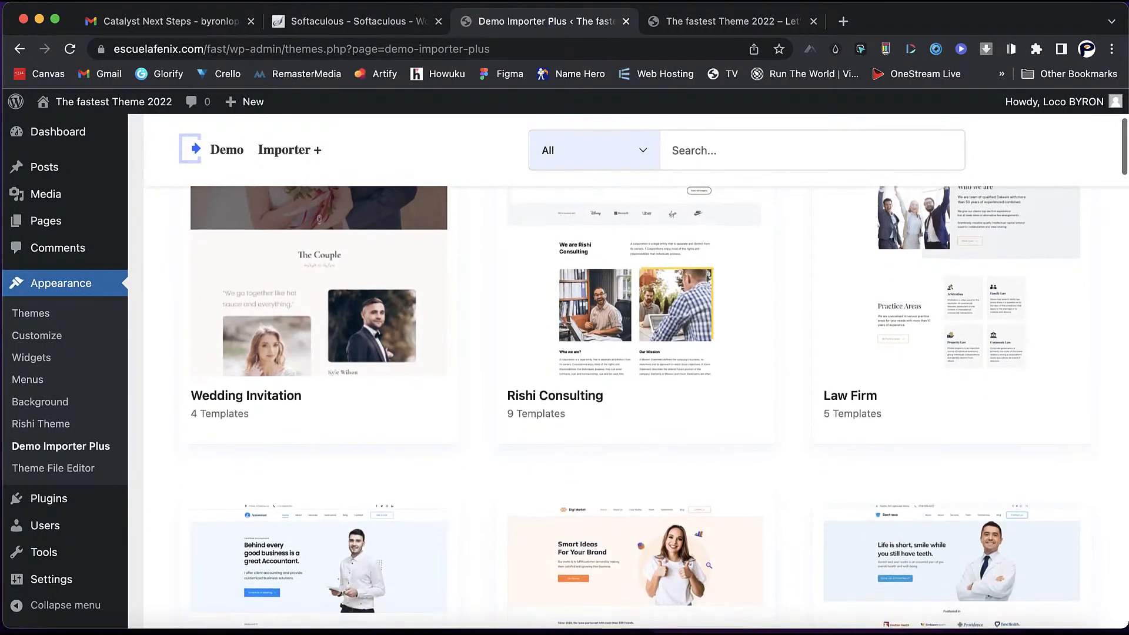
scroll(635, 365, down, 3)
scroll(635, 364, down, 2)
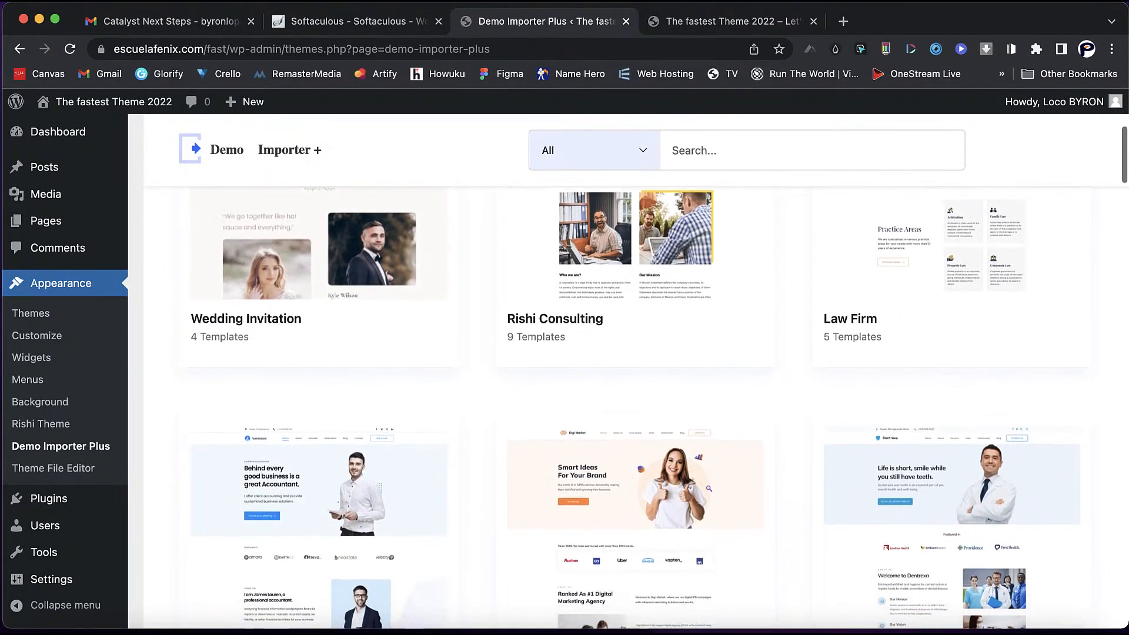
scroll(636, 365, down, 4)
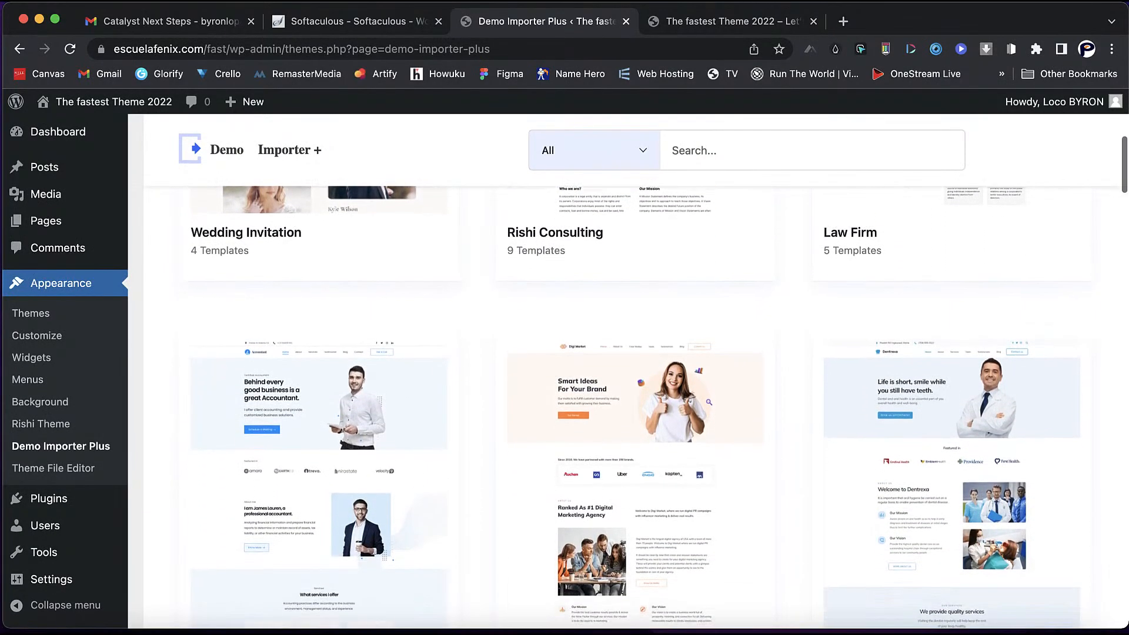
scroll(635, 364, down, 3)
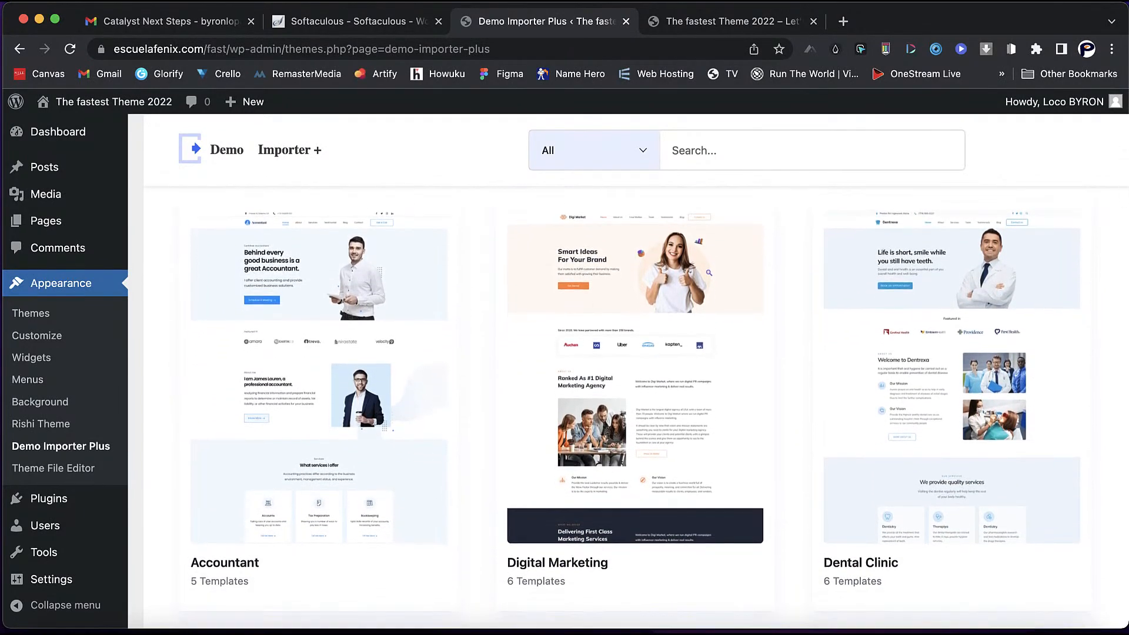
scroll(635, 365, down, 3)
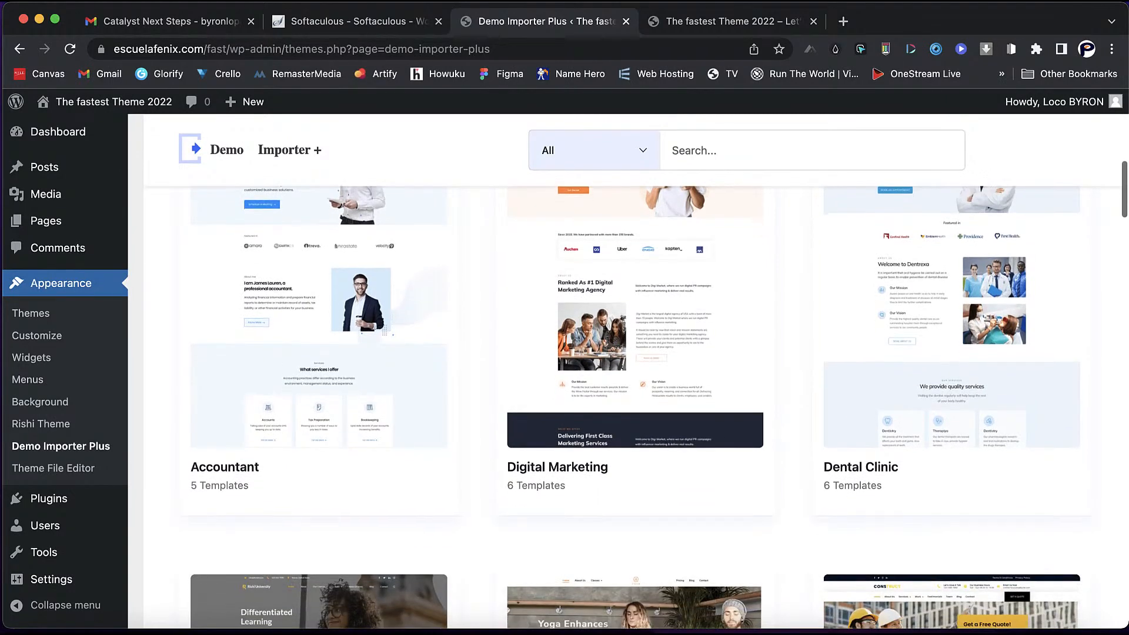
scroll(635, 364, down, 3)
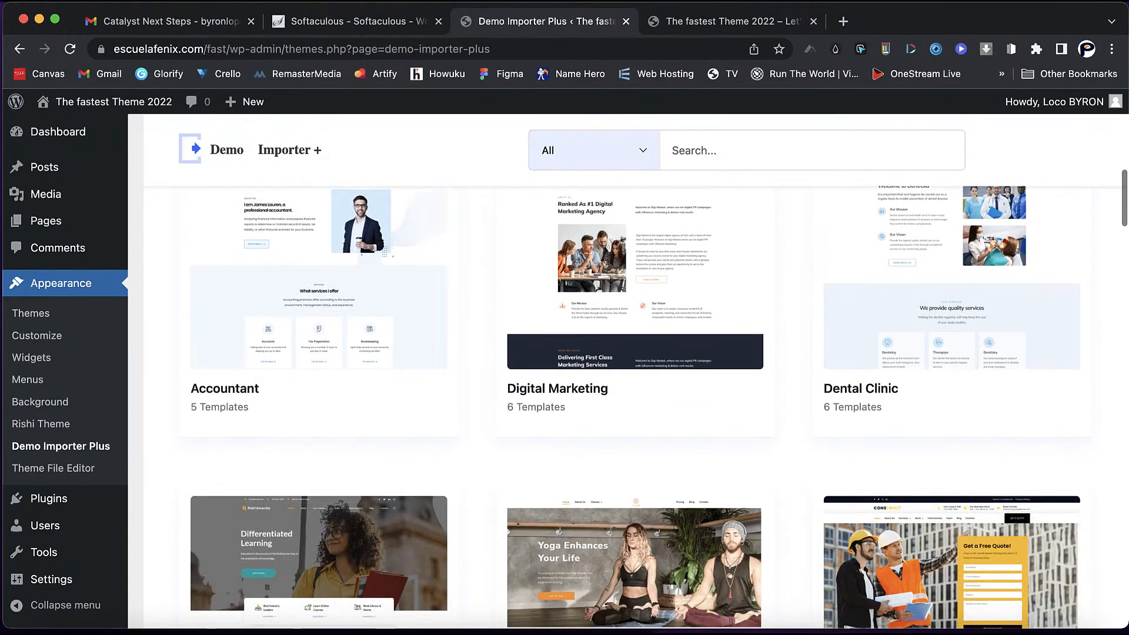
scroll(635, 364, down, 5)
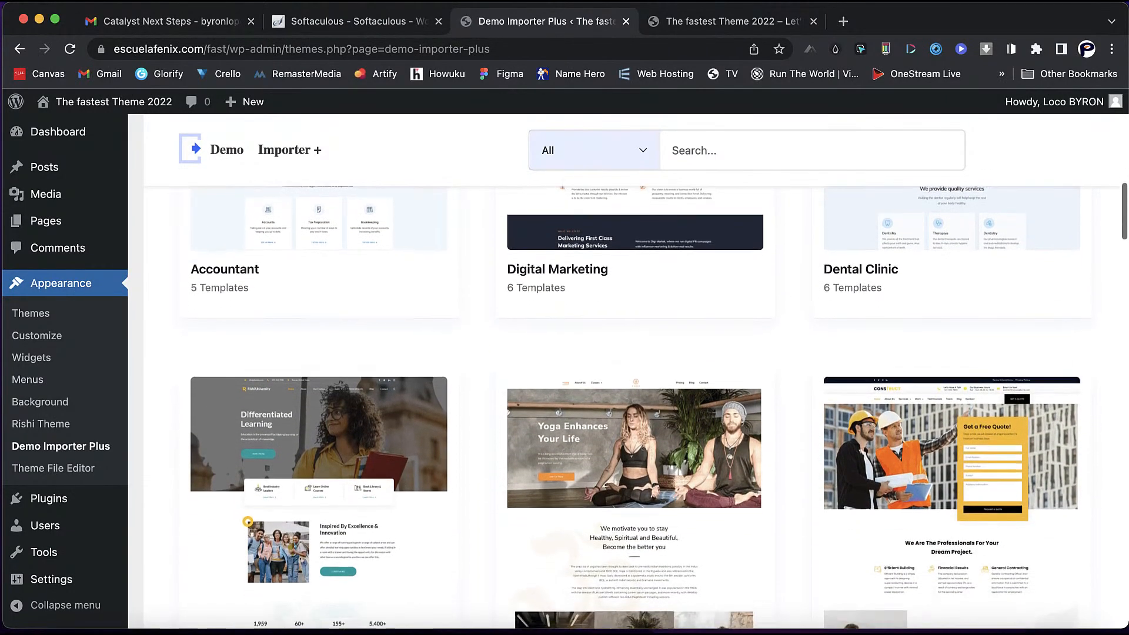
scroll(635, 365, down, 4)
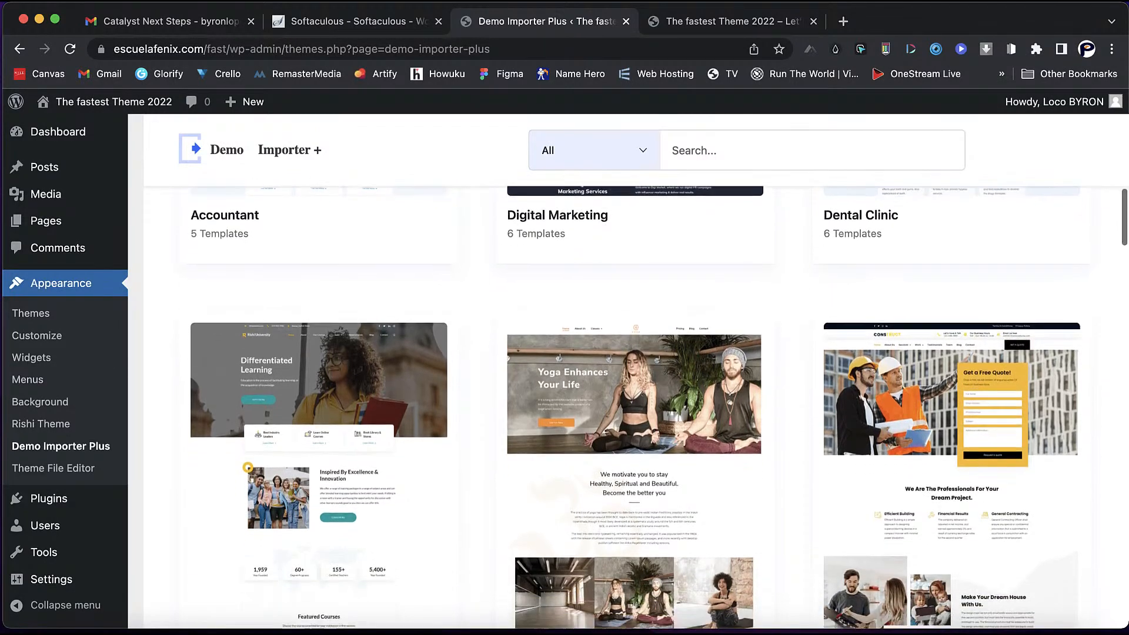
scroll(635, 365, down, 1)
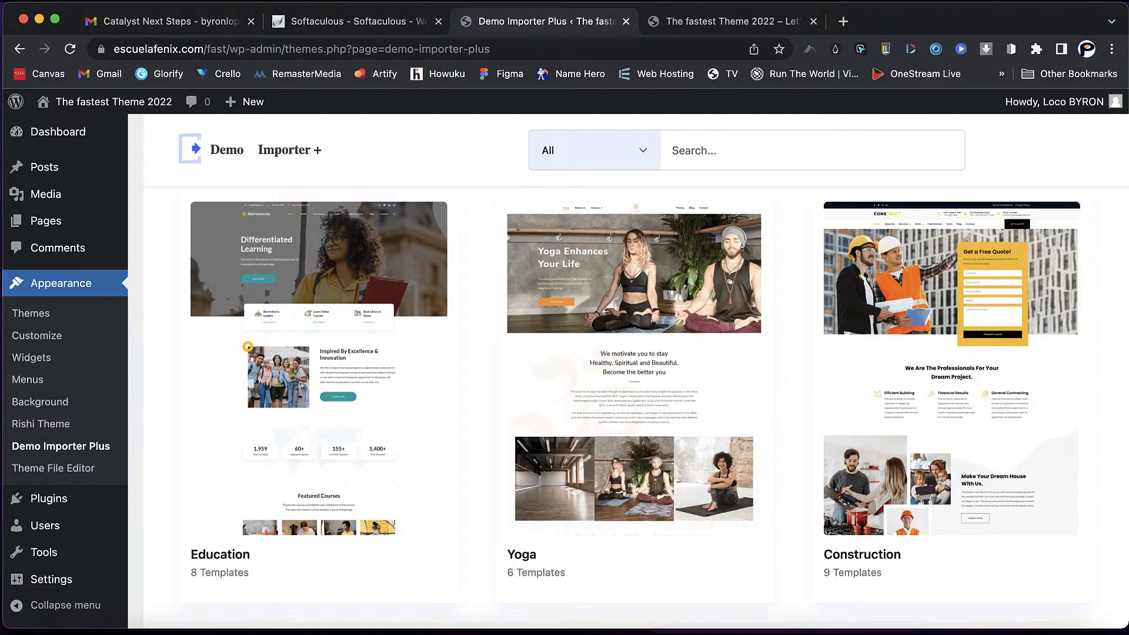
scroll(635, 365, down, 3)
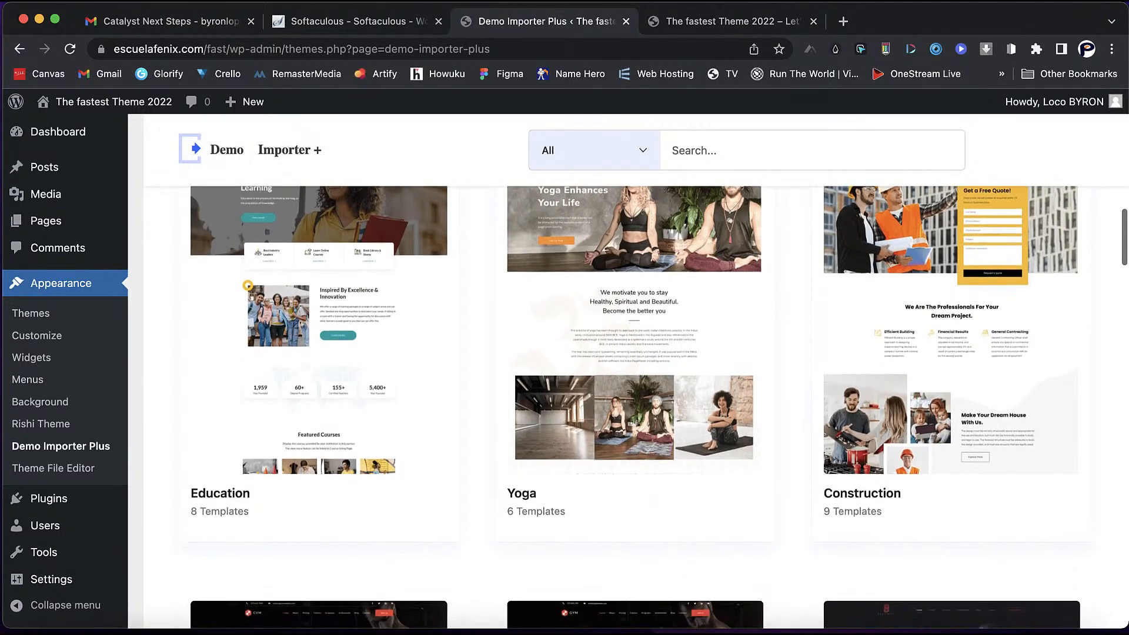
scroll(635, 364, down, 3)
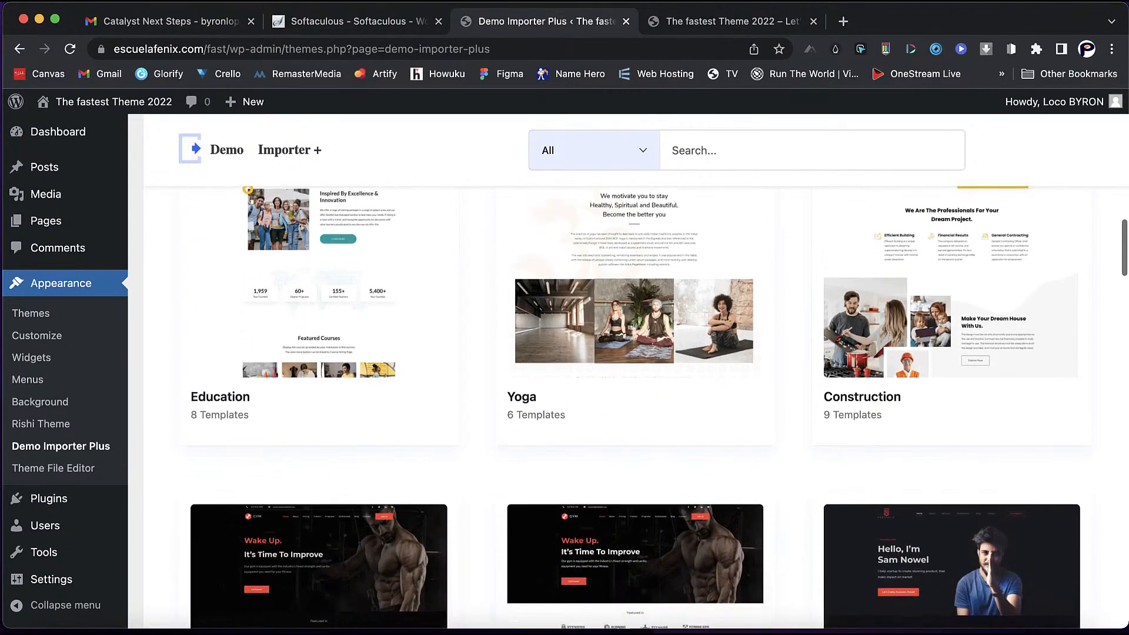
scroll(635, 364, down, 5)
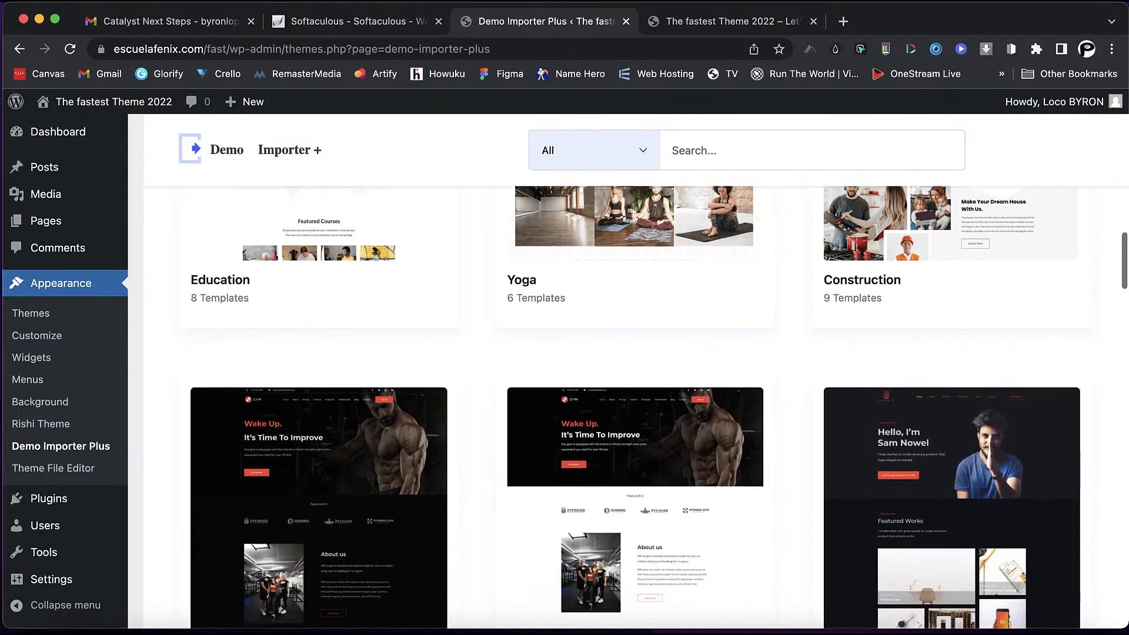
scroll(635, 365, down, 1)
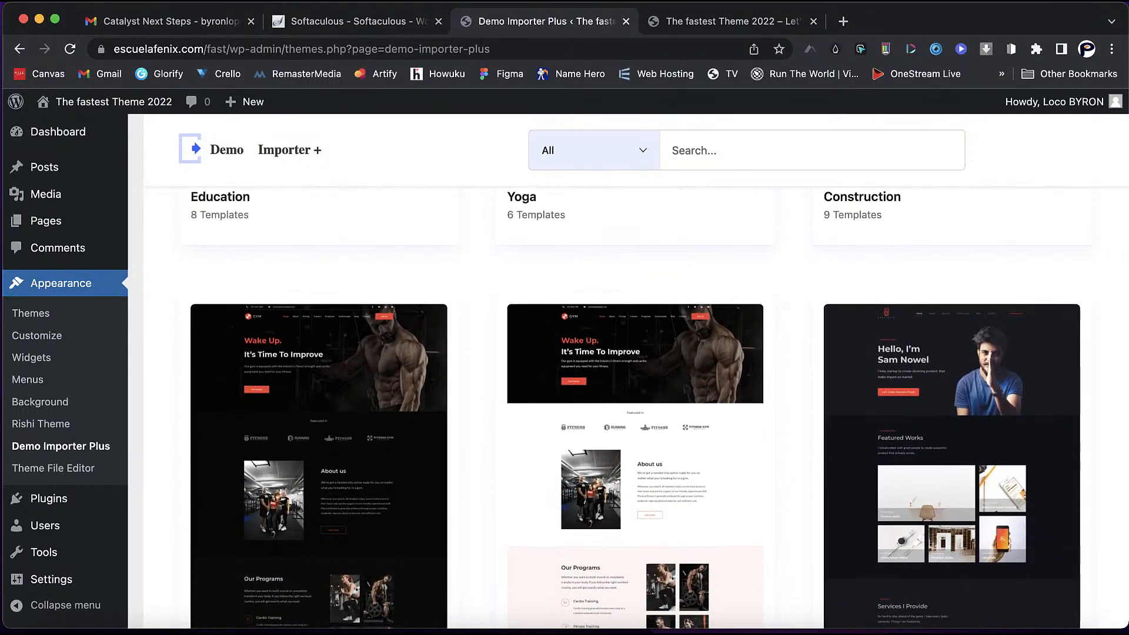
scroll(636, 364, down, 15)
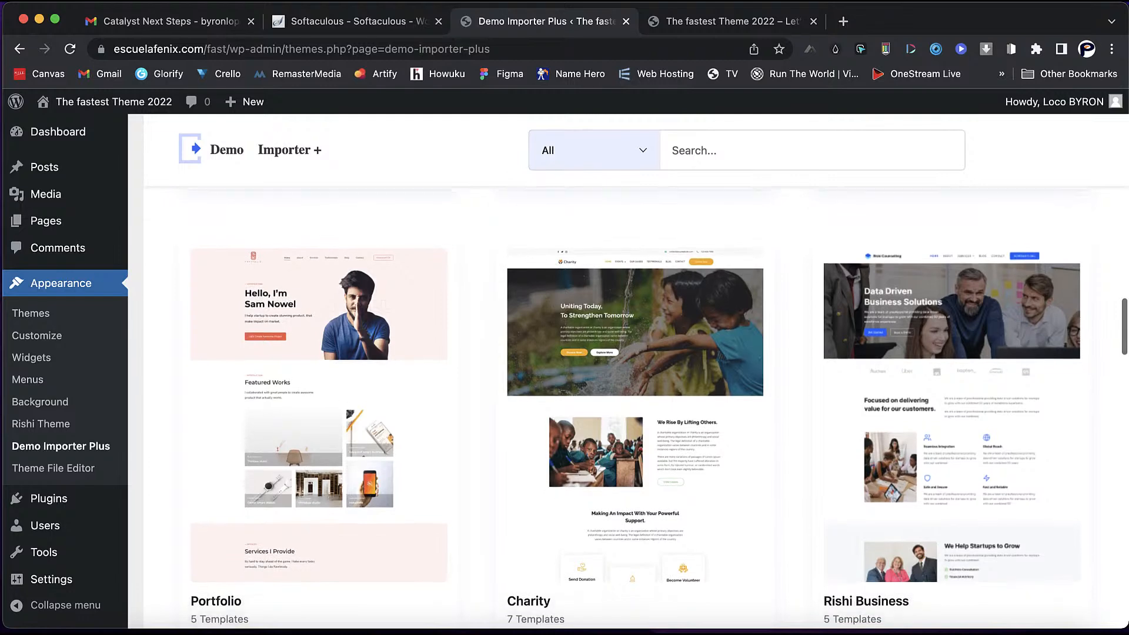
scroll(635, 365, down, 3)
scroll(635, 365, down, 10)
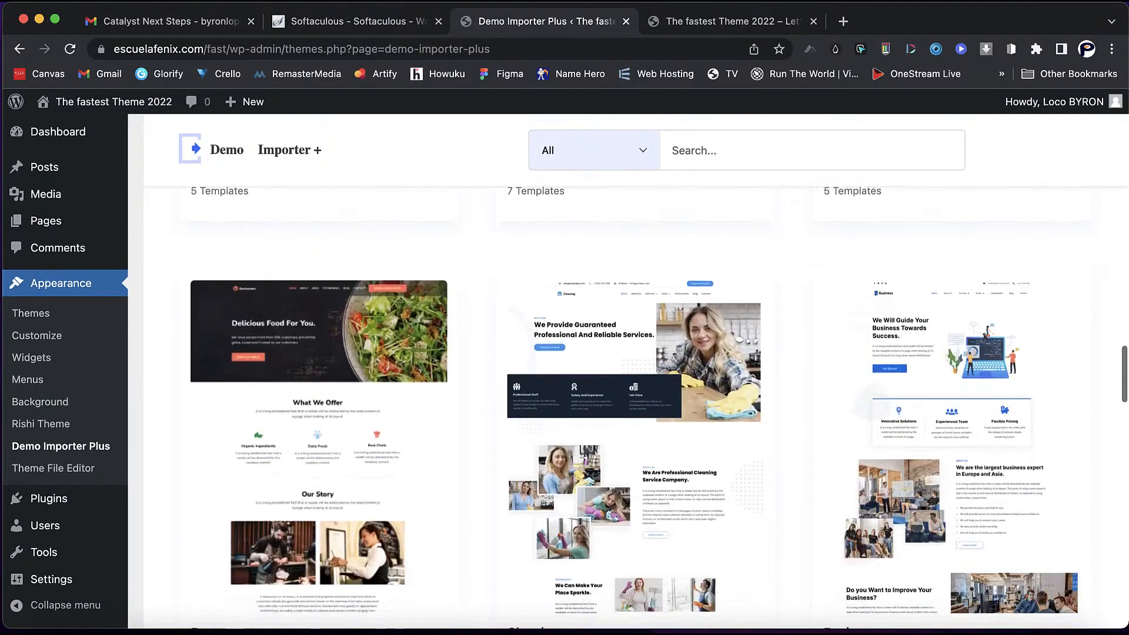
scroll(636, 365, down, 3)
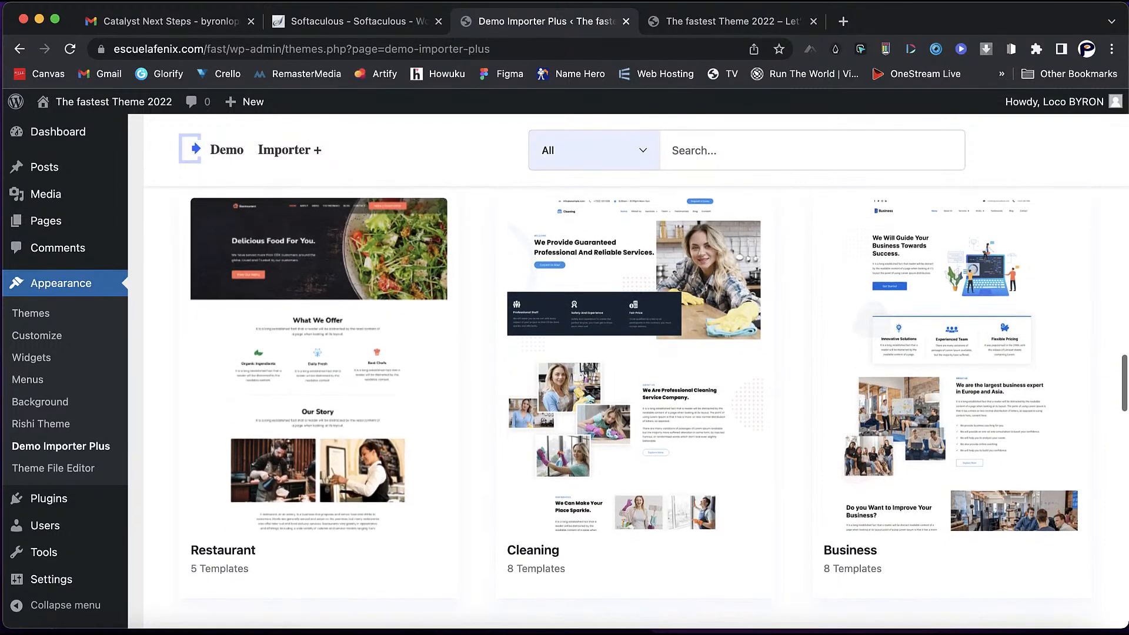
scroll(635, 364, down, 1)
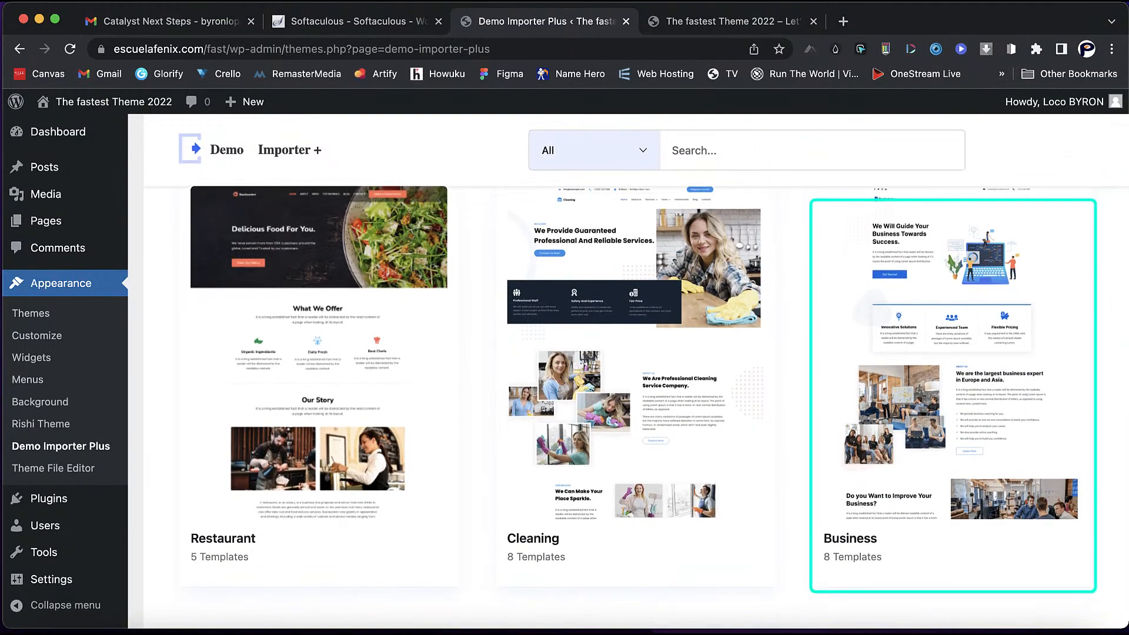
scroll(635, 364, down, 1)
scroll(952, 365, down, 1)
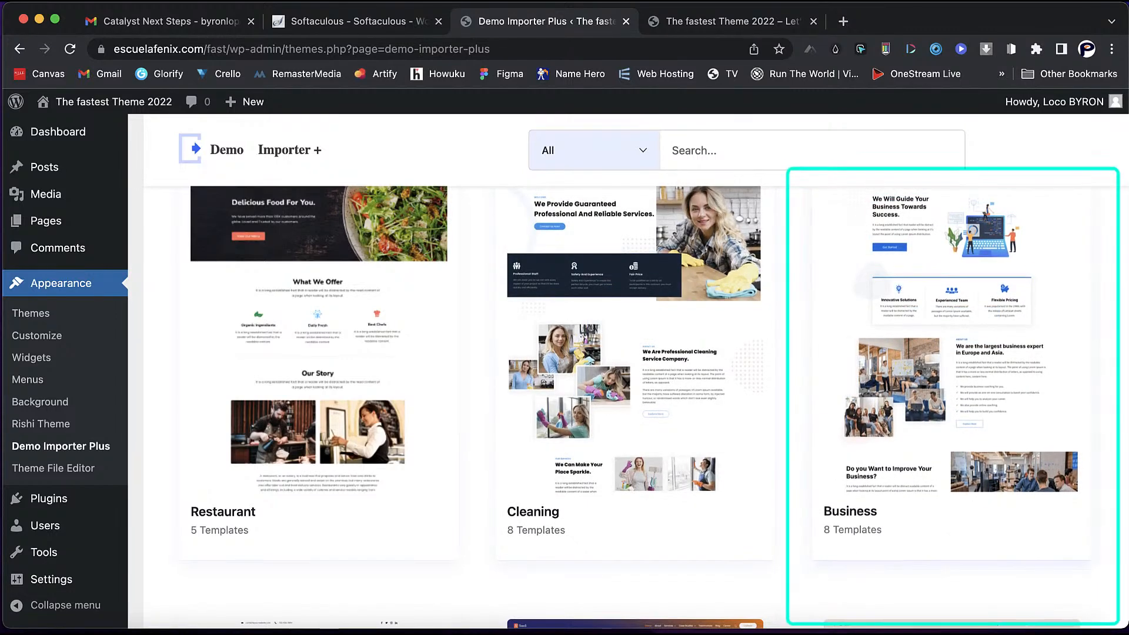
scroll(636, 364, up, 1)
scroll(635, 406, up, 3)
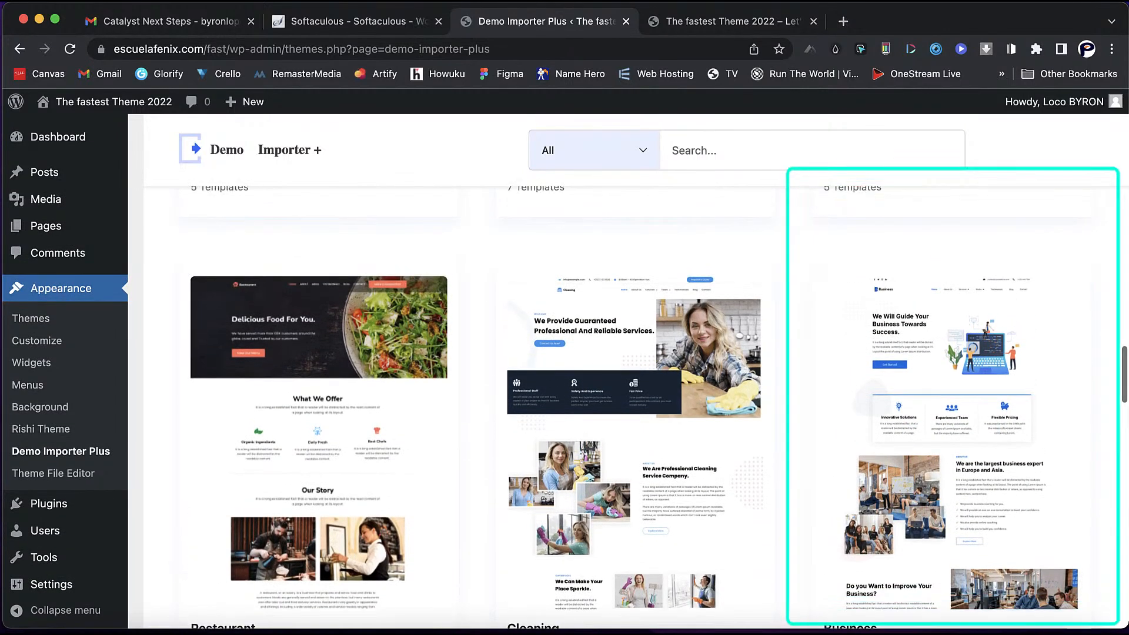
- Preview the live Business demo at rishidemos.com/business/, then return to the Demo Importer Plus tab
mouse_move(952, 441)
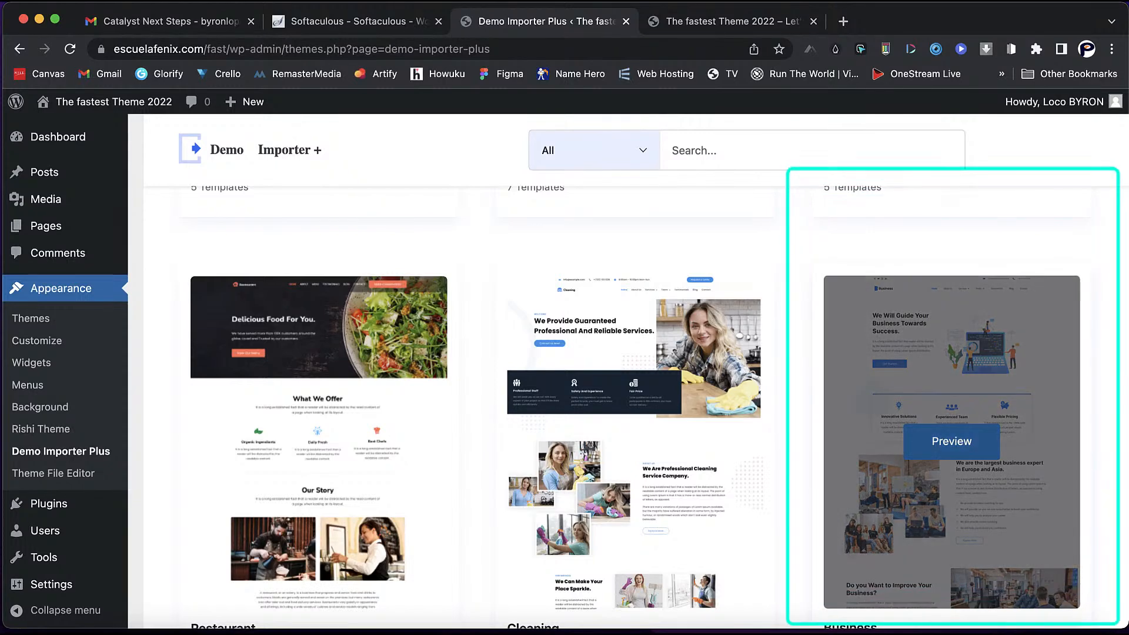
click(952, 441)
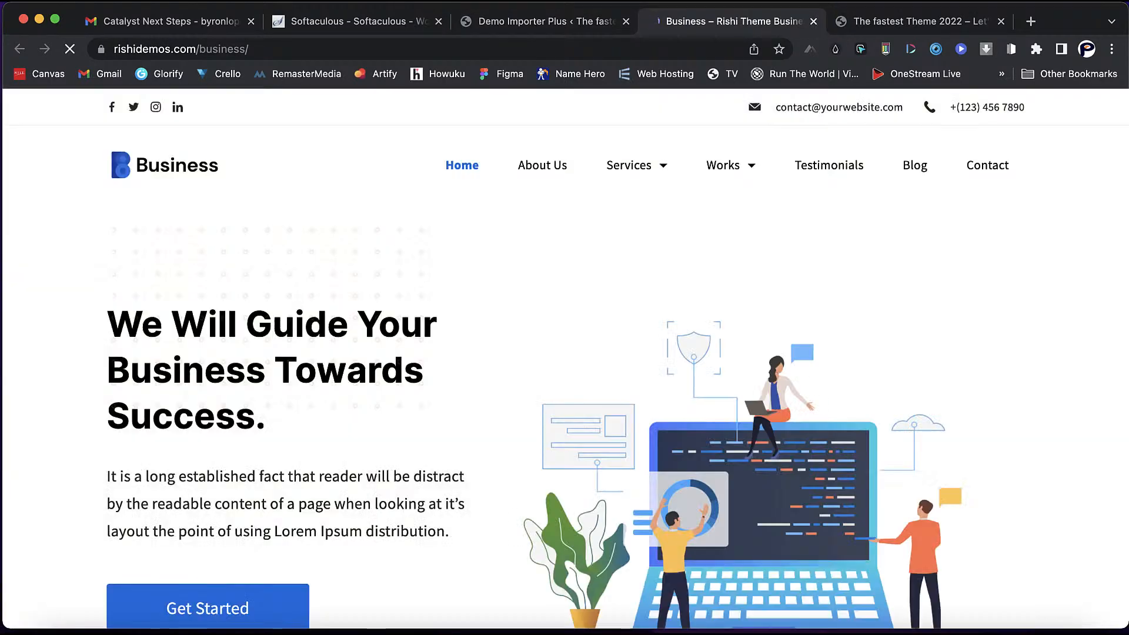
scroll(602, 360, down, 3)
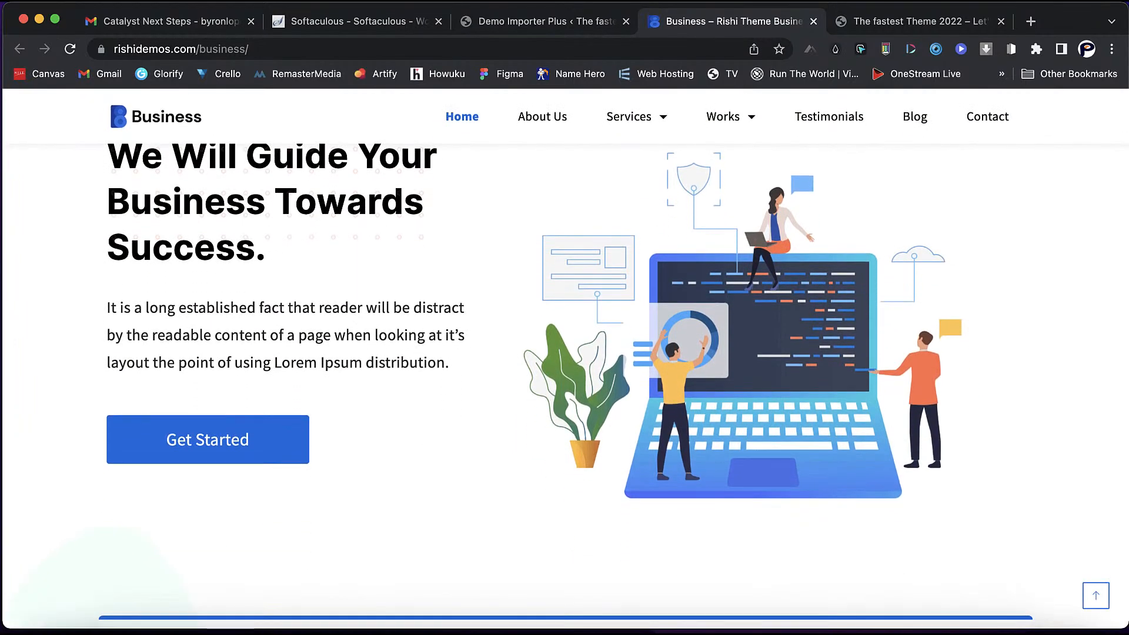
scroll(565, 383, down, 10)
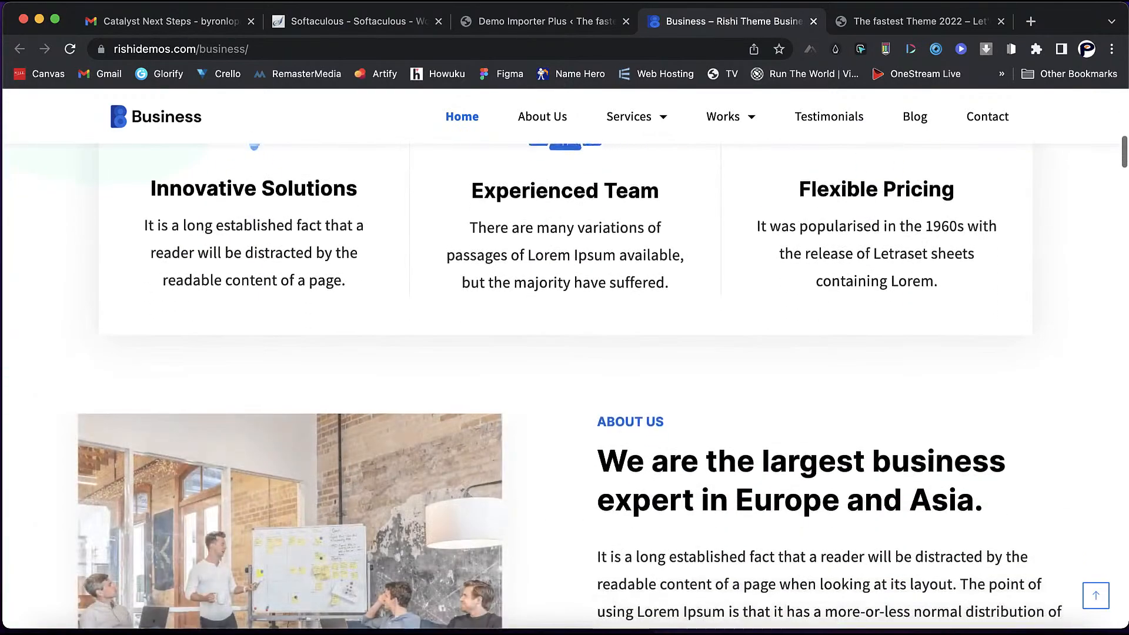
scroll(564, 382, up, 12)
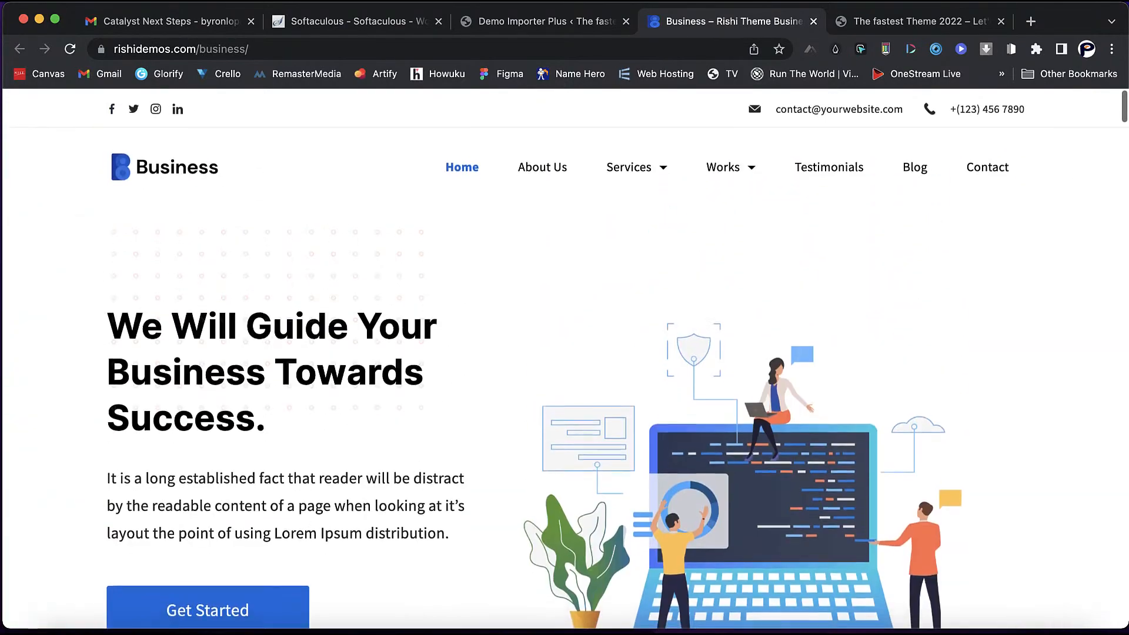
scroll(565, 358, down, 12)
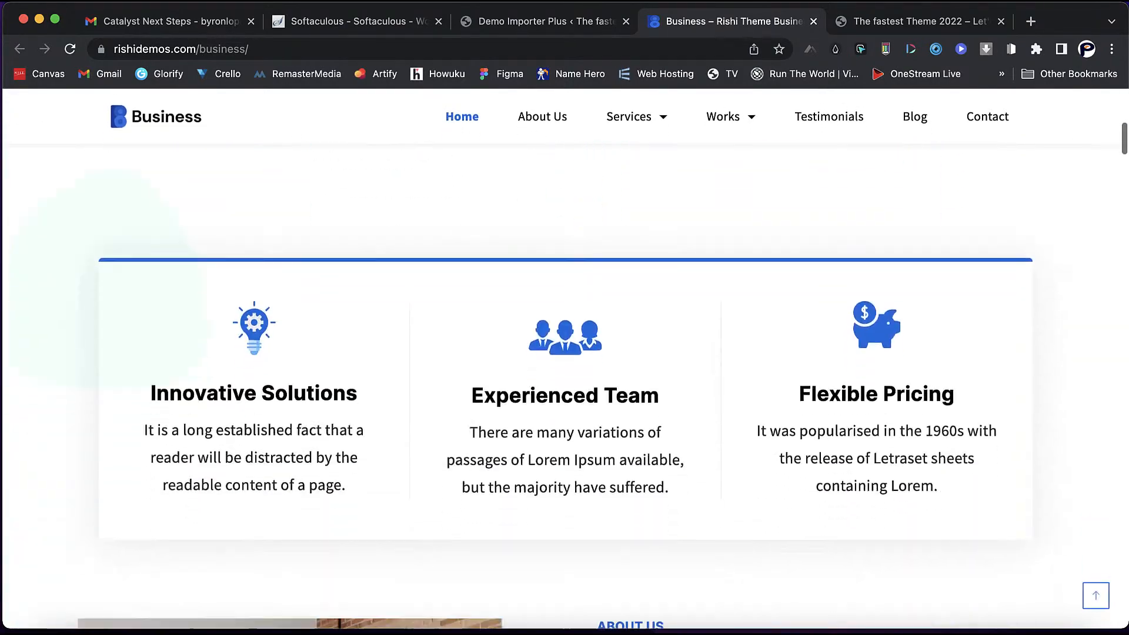
scroll(565, 383, down, 3)
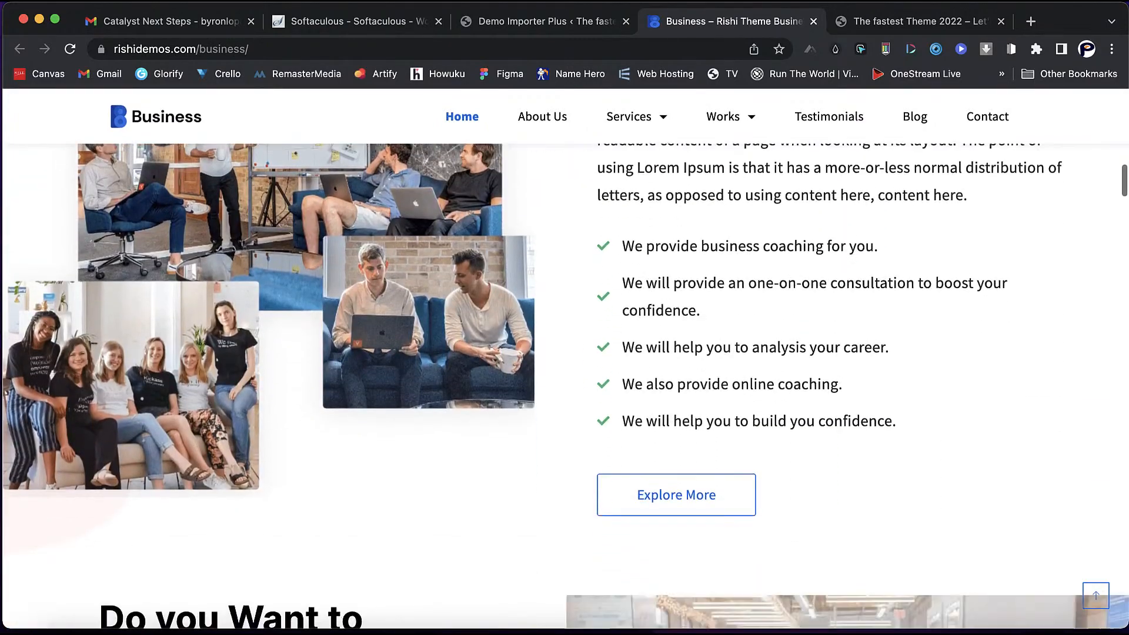
key(ctrl+shift+Tab)
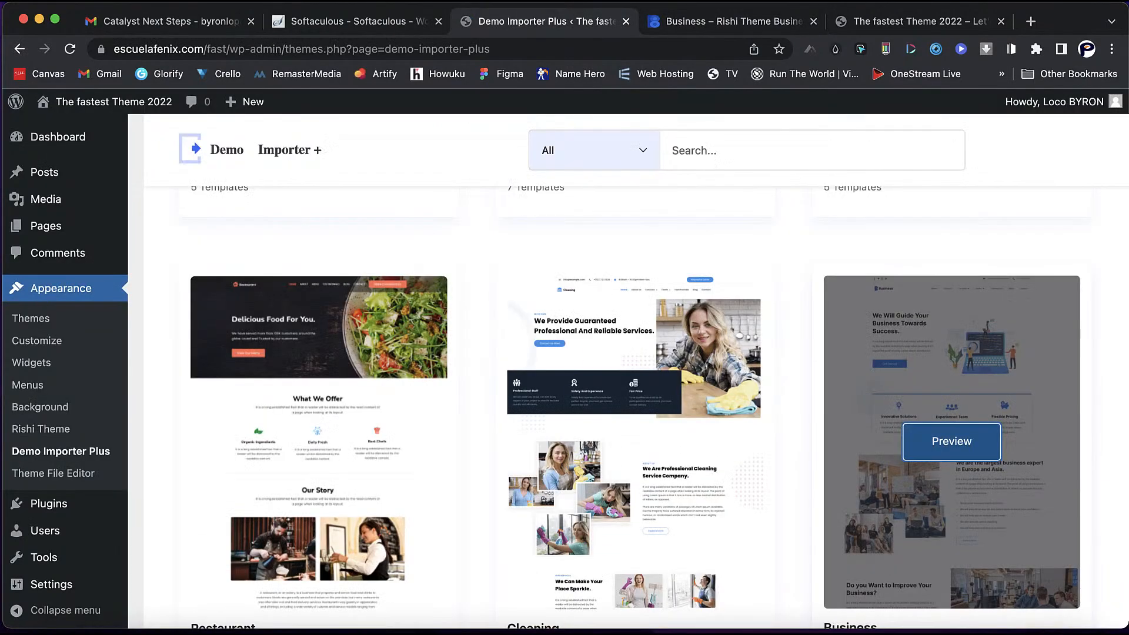
- Open the Business demo to view its page templates, such as About Us and Why Our Business
scroll(951, 441, down, 3)
scroll(952, 382, up, 3)
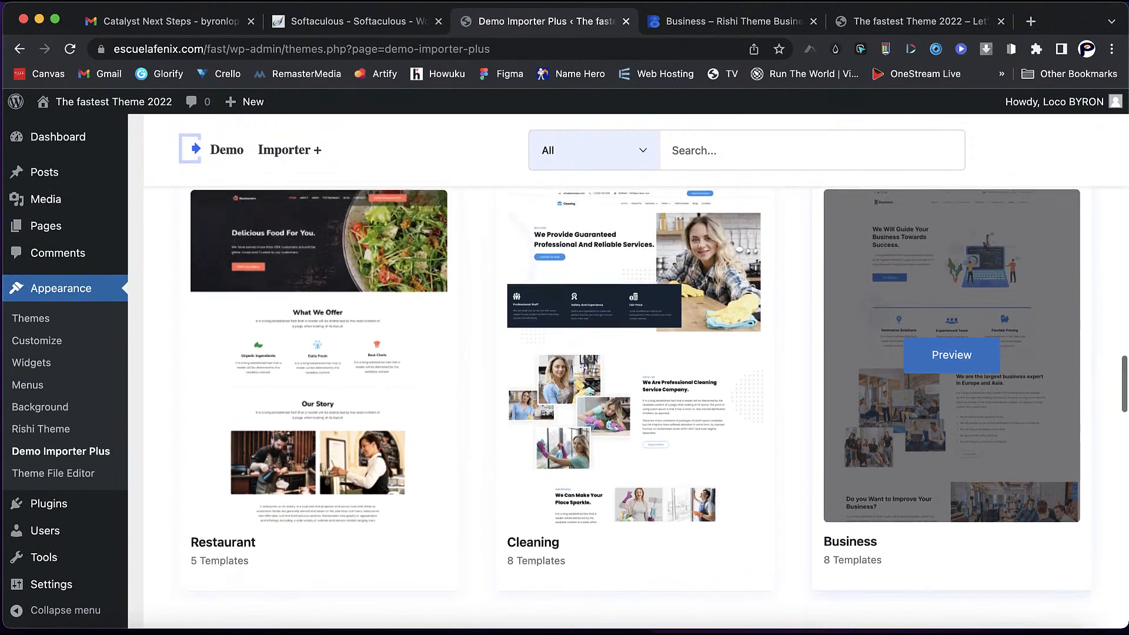
scroll(952, 353, down, 1)
click(850, 521)
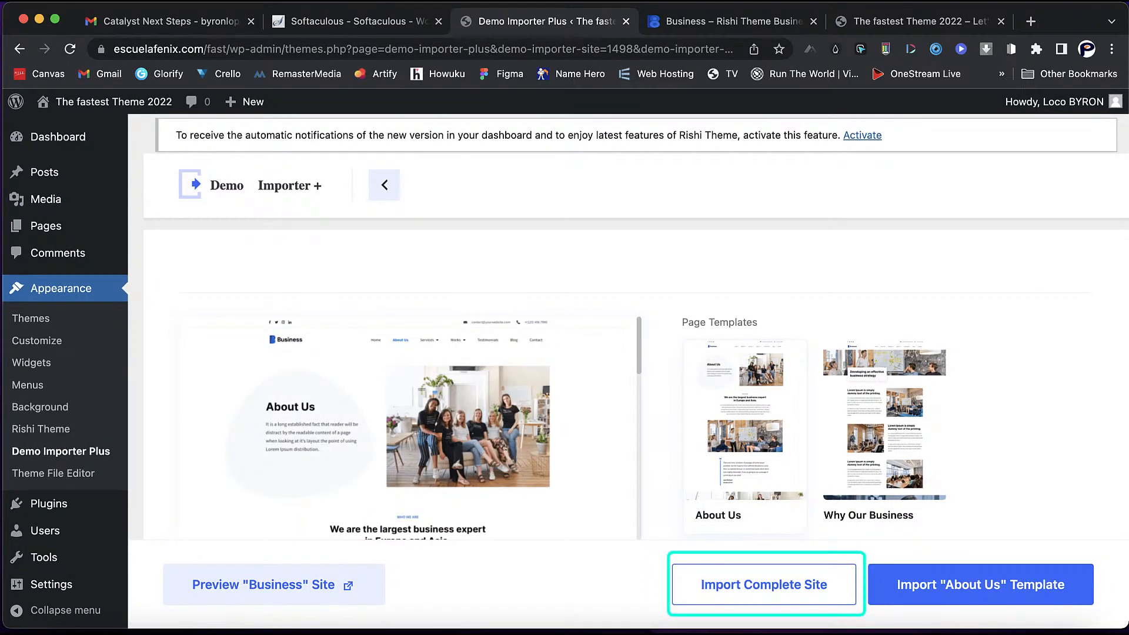
- Scroll past the Services, Testimonials, Works and Contact templates and choose Import Complete Site
scroll(635, 359, down, 9)
scroll(635, 359, down, 3)
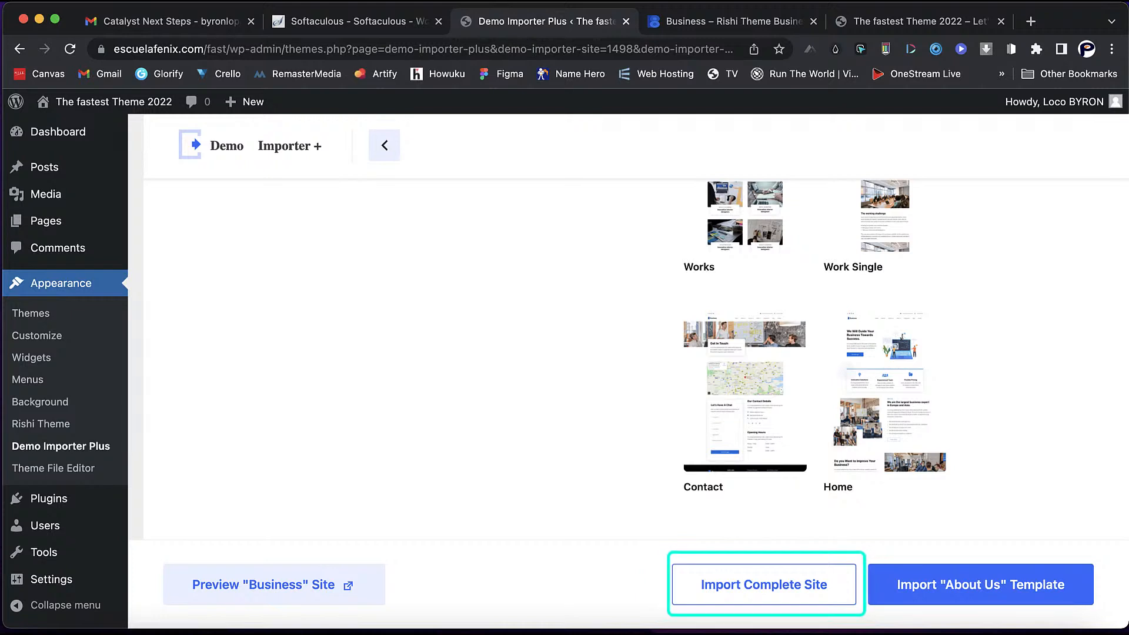
click(764, 584)
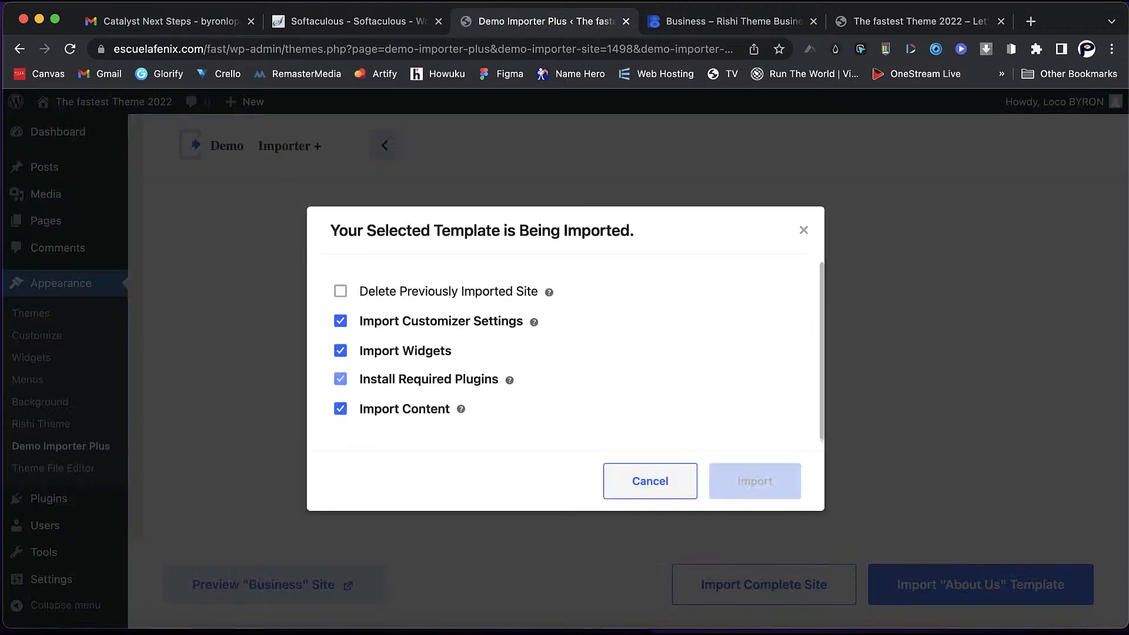
- Enable Delete Previously Imported Site and start importing the complete Business demo
click(341, 291)
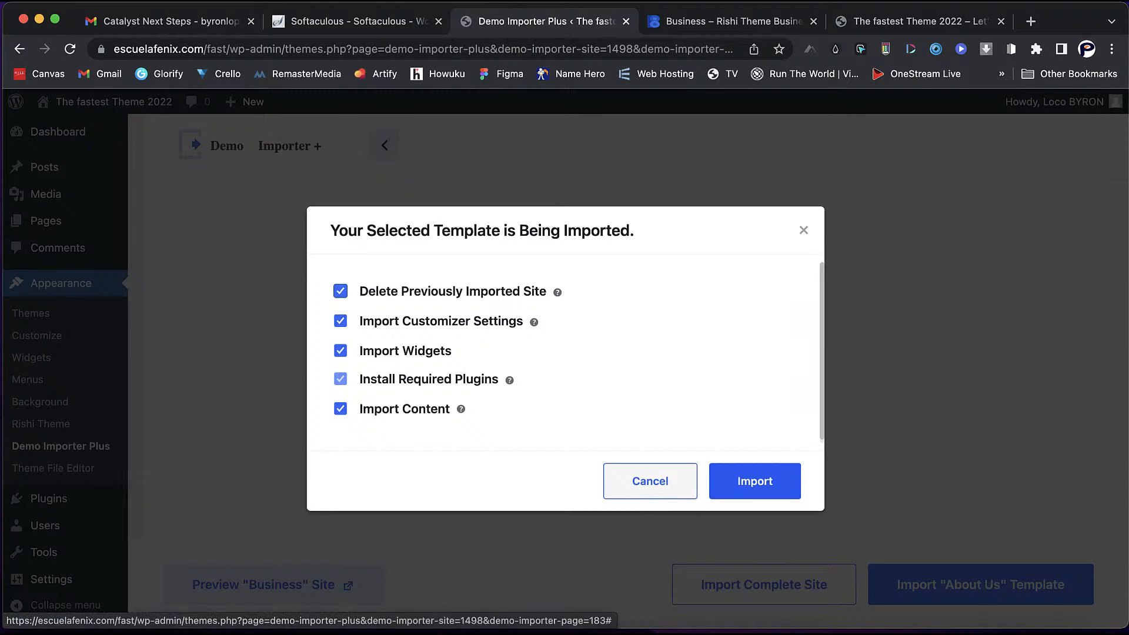
click(756, 481)
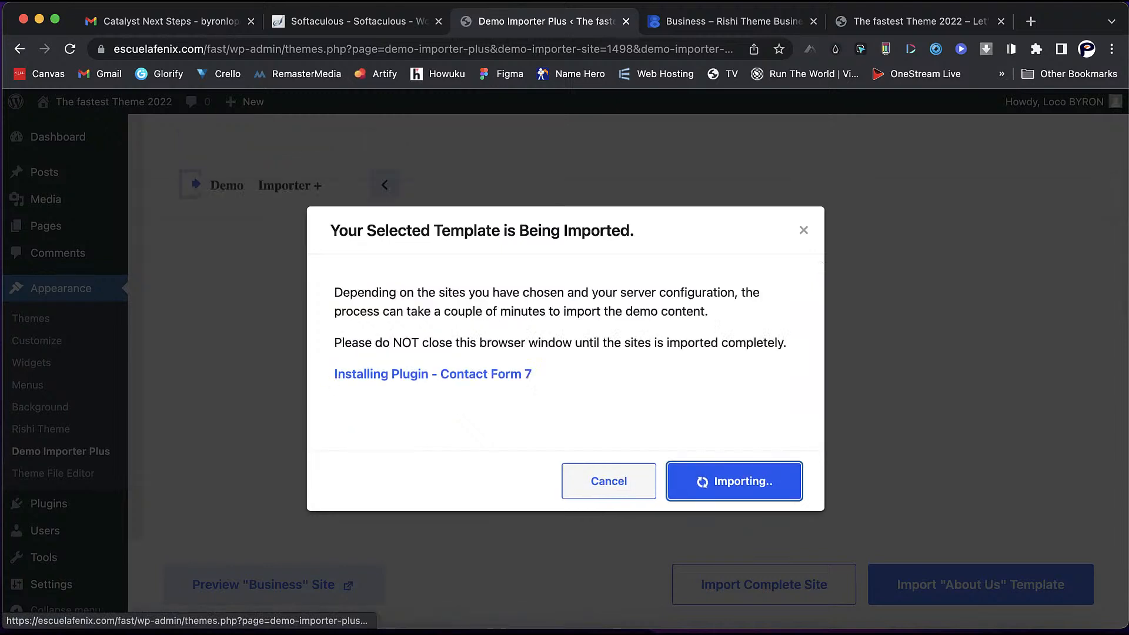
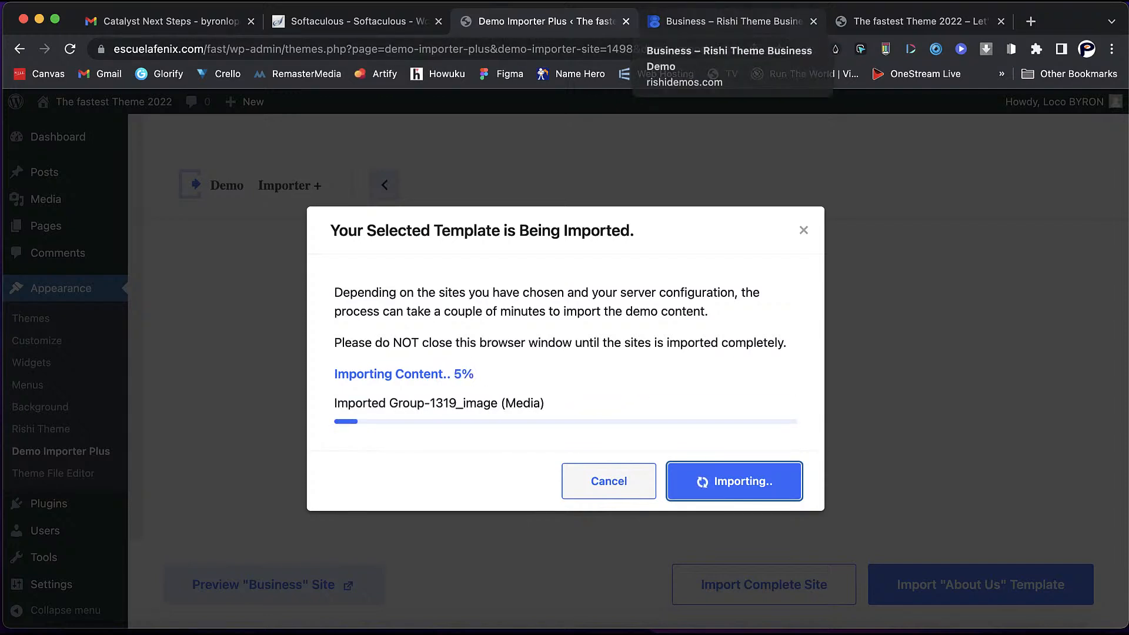
- Close the Rishi demo preview, let the Business import finish, then view the site's front page
click(814, 21)
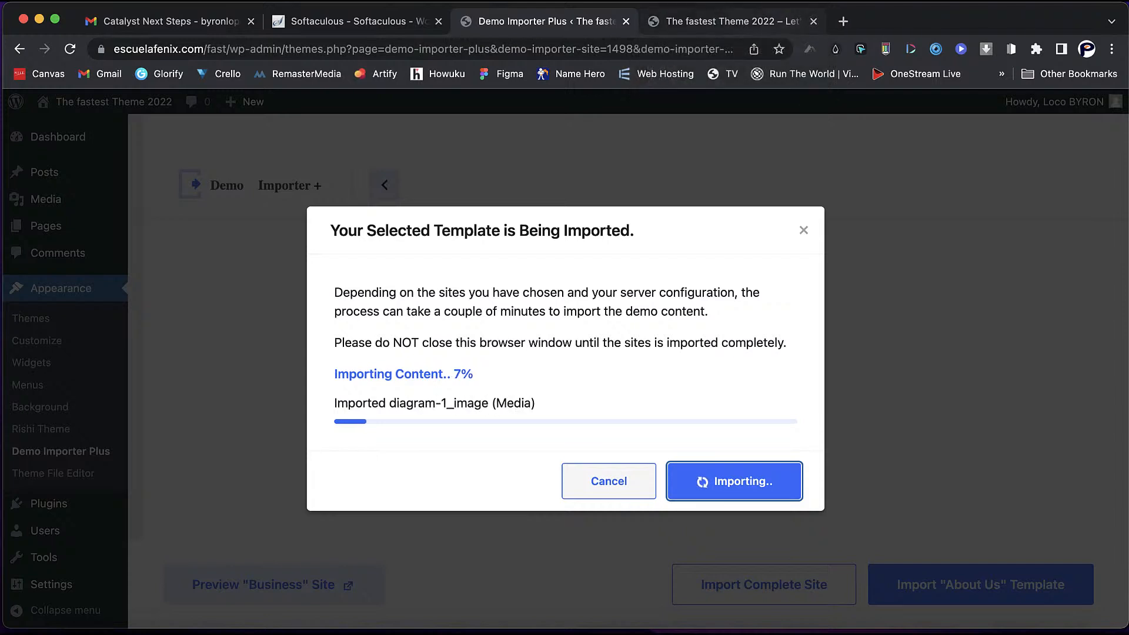
click(729, 21)
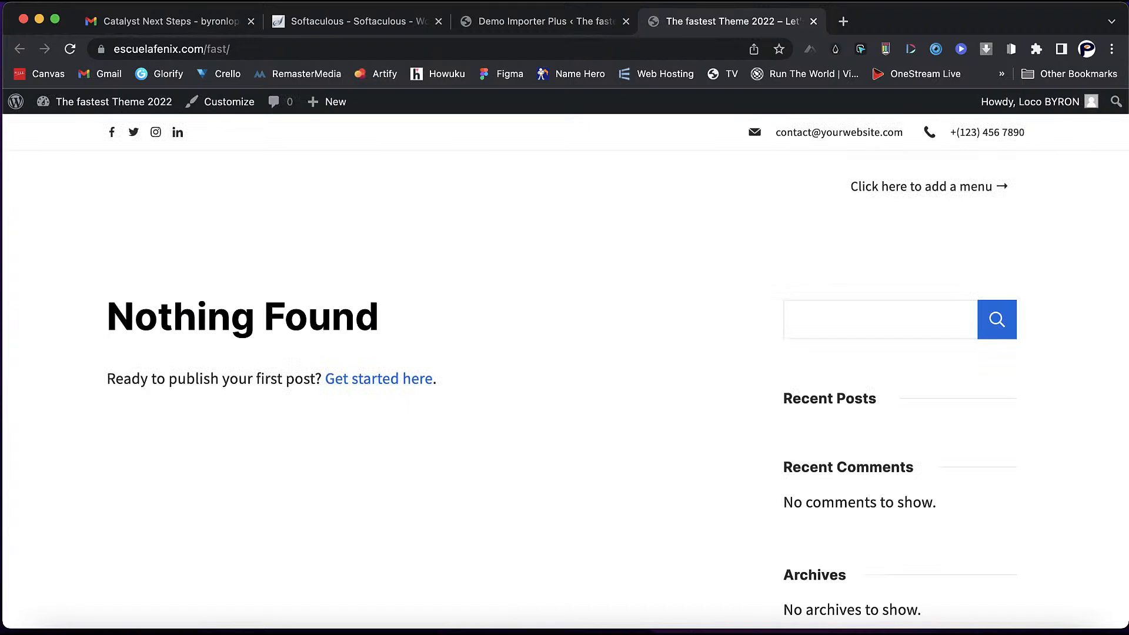
click(546, 22)
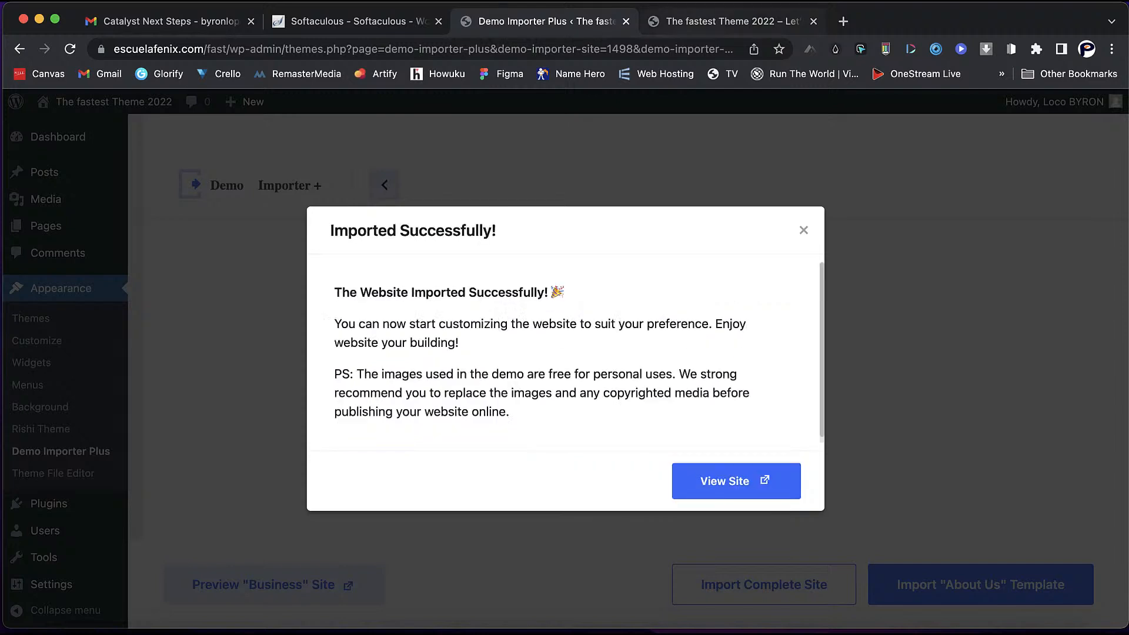
key(ctrl+Tab)
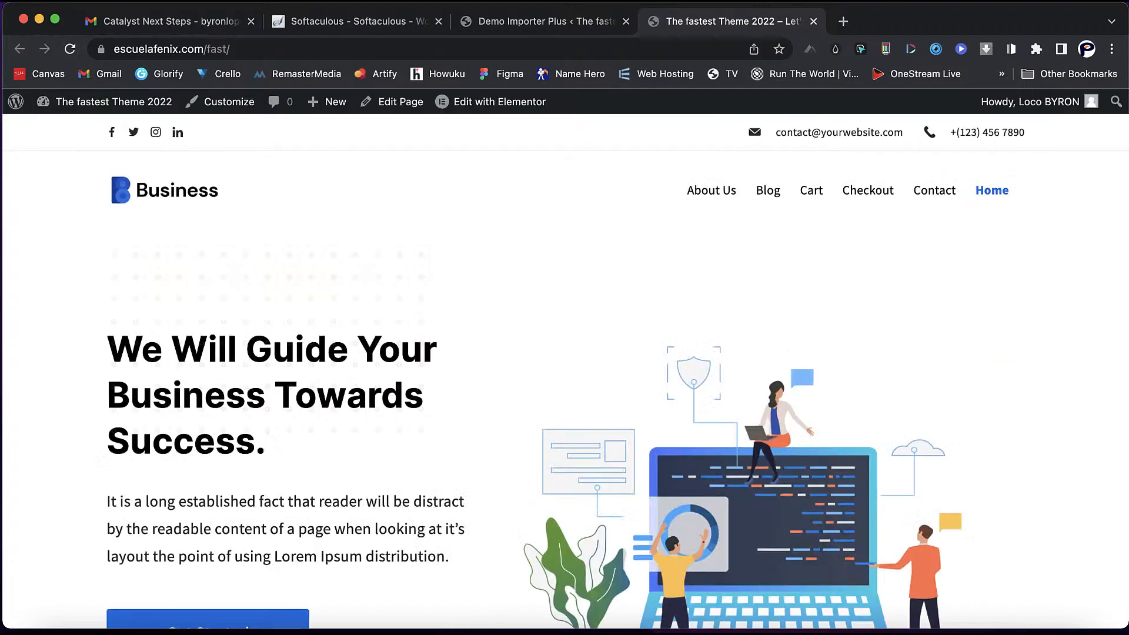
- Scroll the imported Business homepage down to its footer, then return to Demo Importer Plus
scroll(565, 352, down, 5)
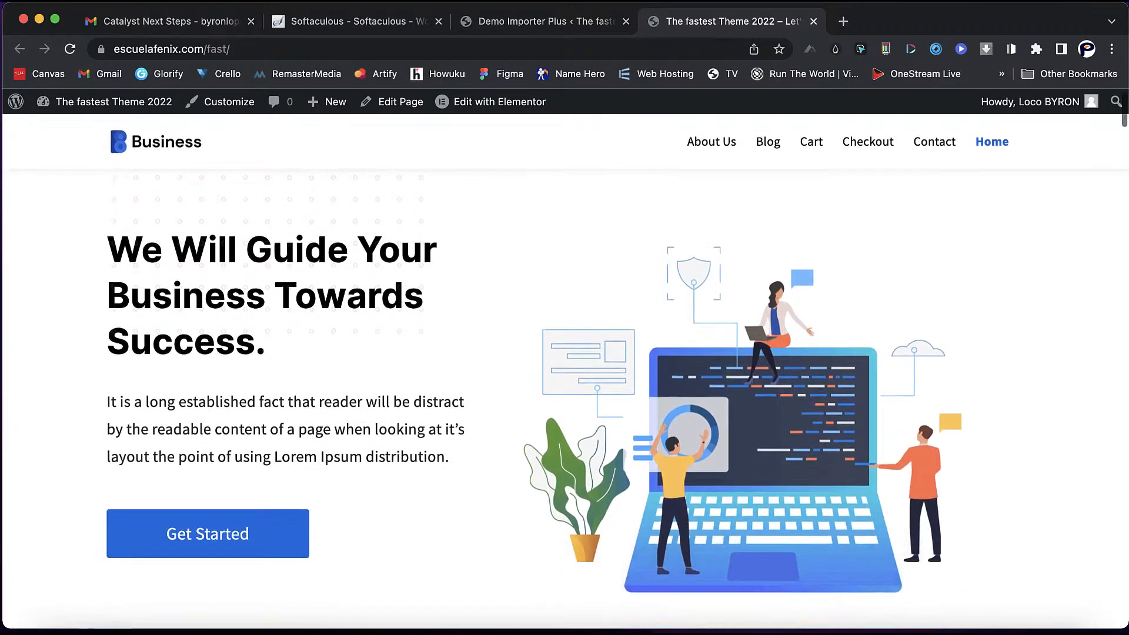
scroll(565, 353, down, 1)
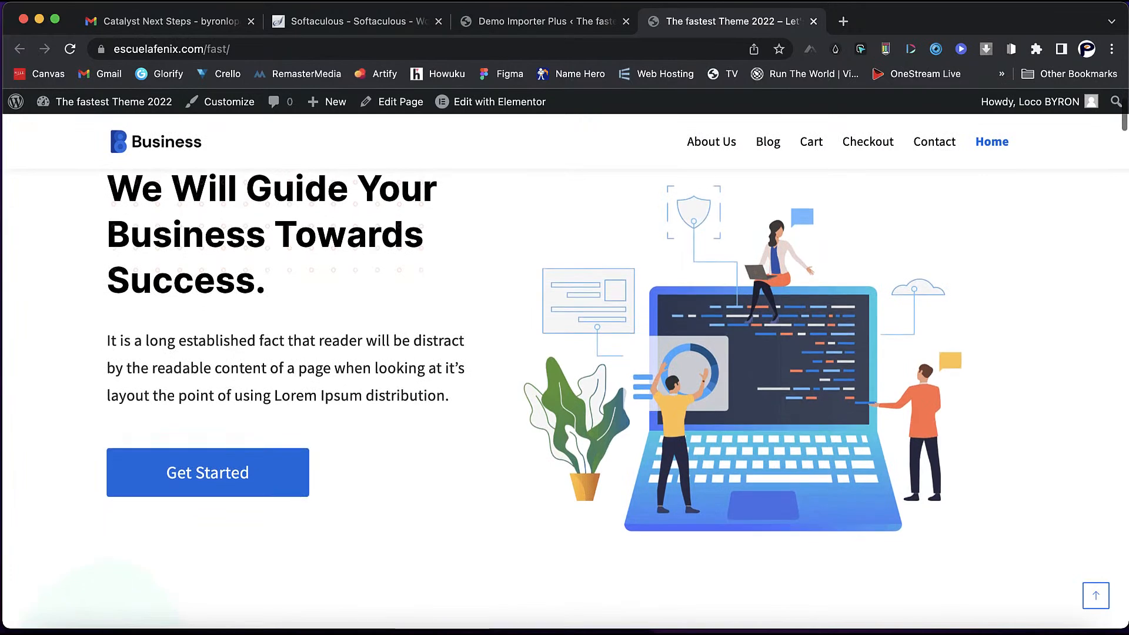
scroll(564, 353, up, 2)
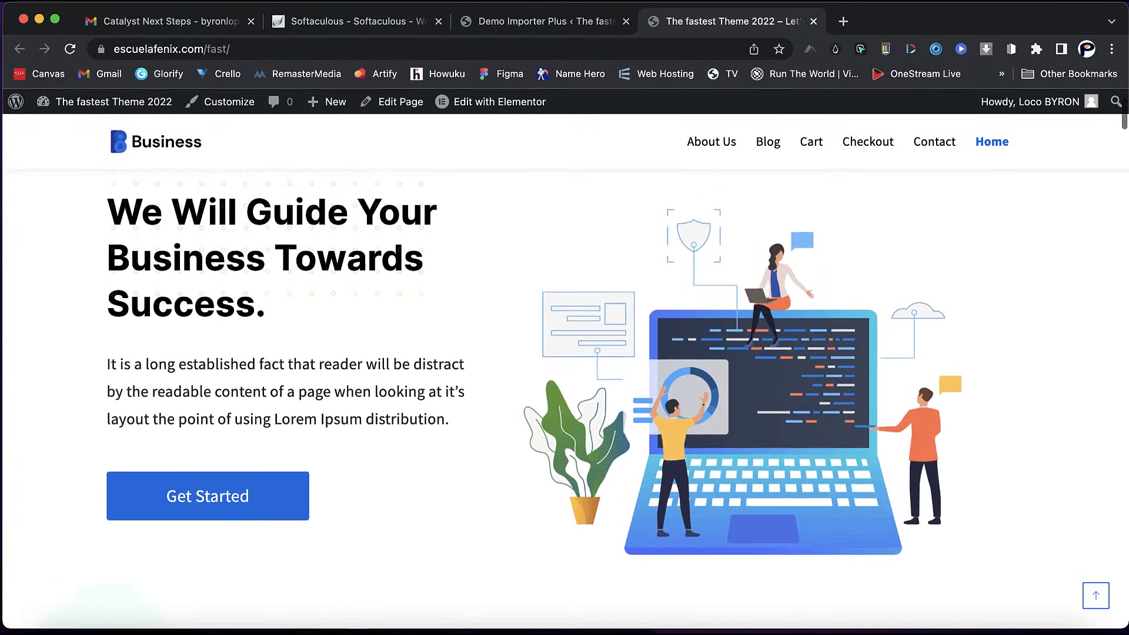
scroll(564, 353, down, 7)
scroll(564, 353, down, 14)
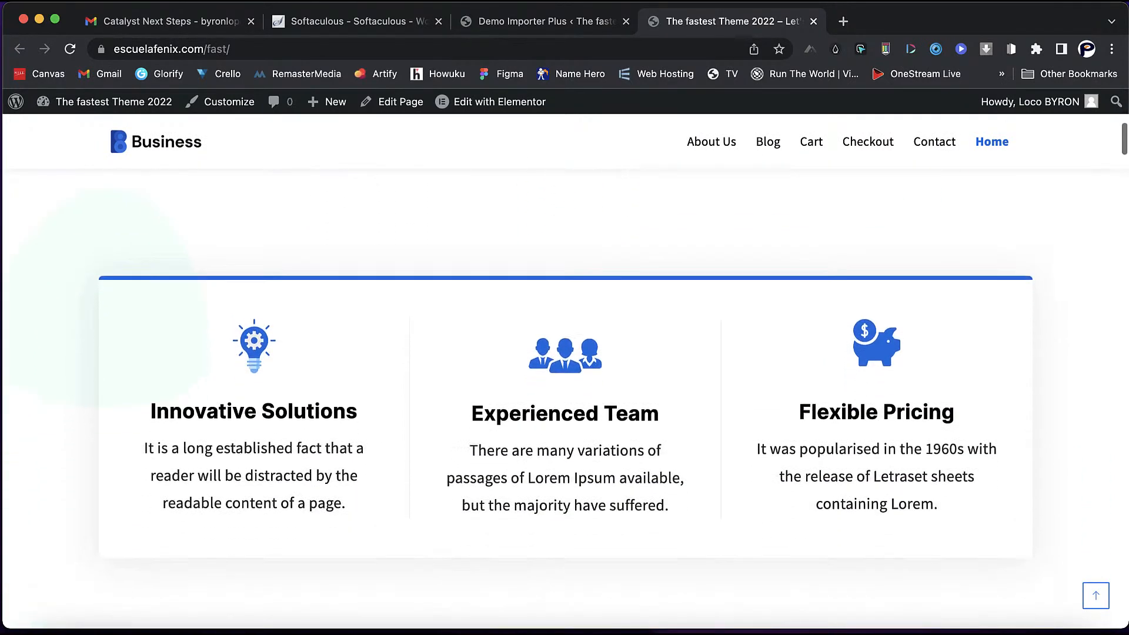
scroll(564, 353, down, 14)
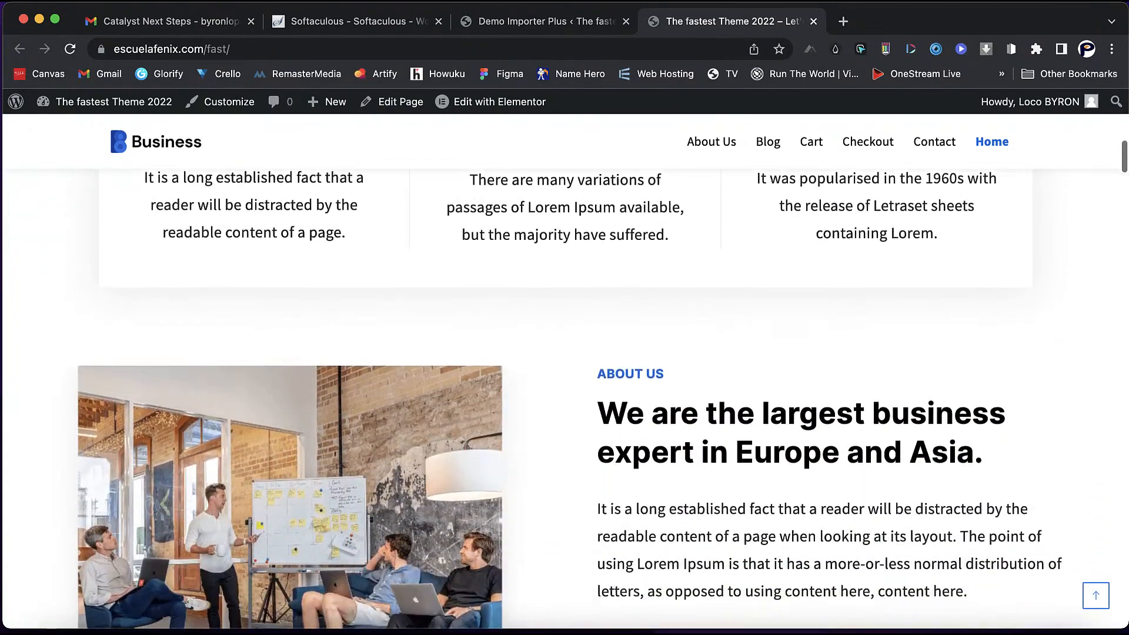
scroll(565, 353, down, 14)
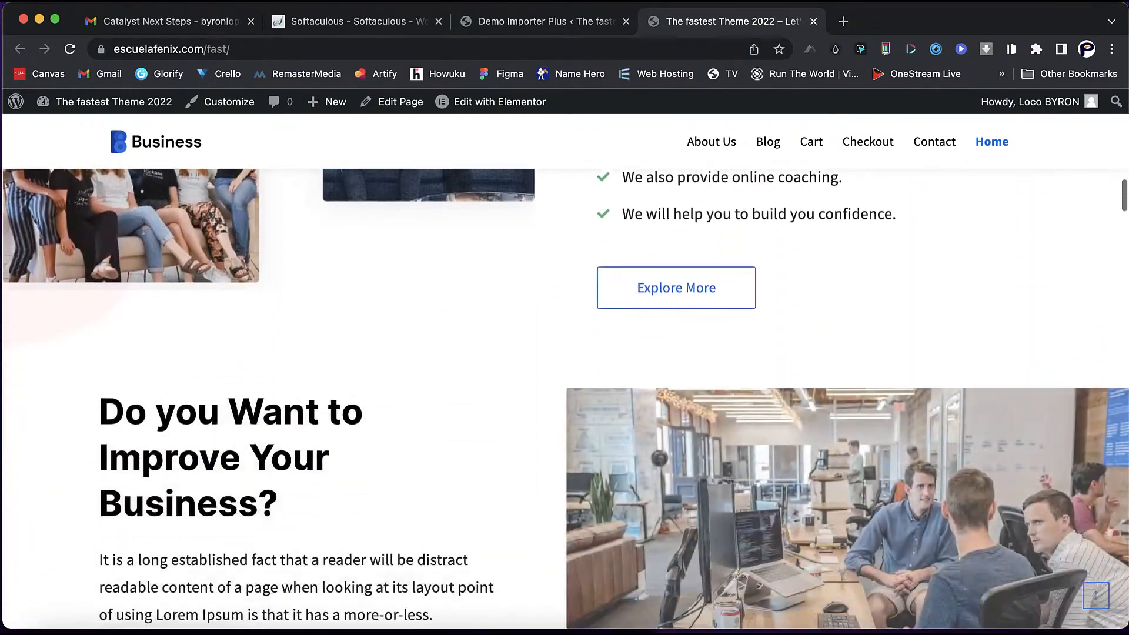
scroll(565, 353, down, 12)
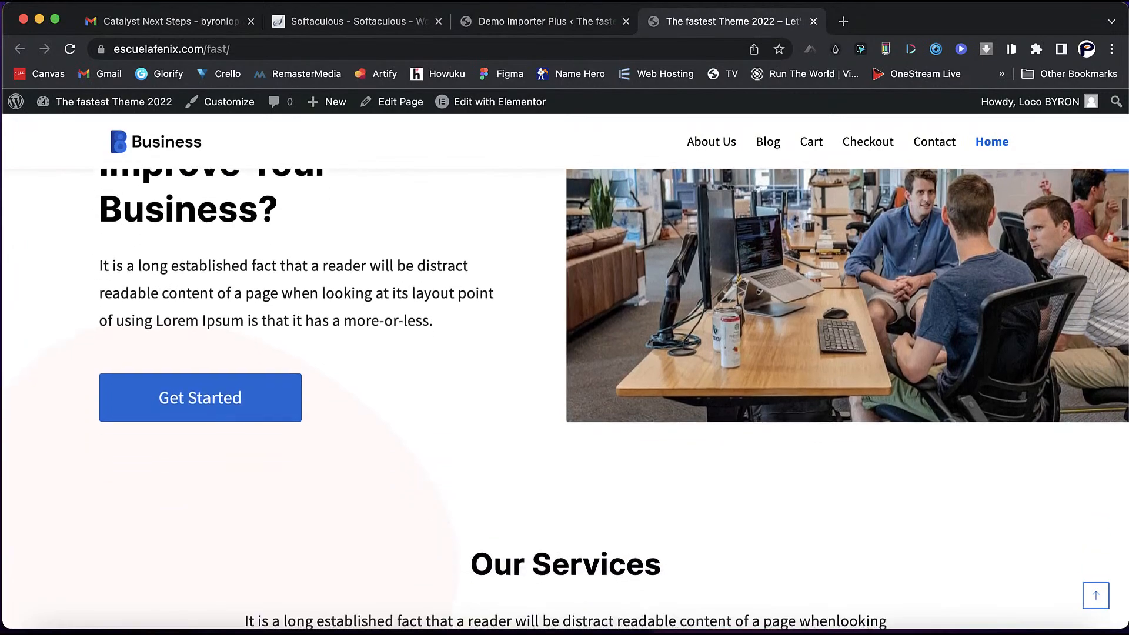
scroll(564, 353, down, 8)
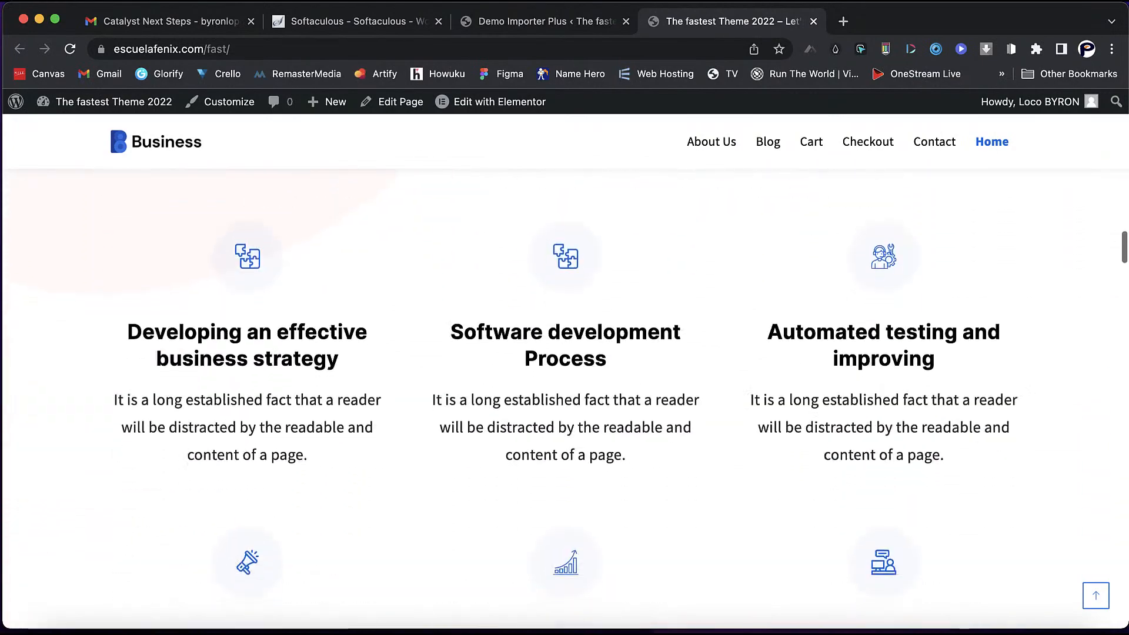
scroll(565, 353, down, 20)
scroll(565, 353, up, 7)
scroll(564, 353, down, 5)
scroll(565, 353, down, 8)
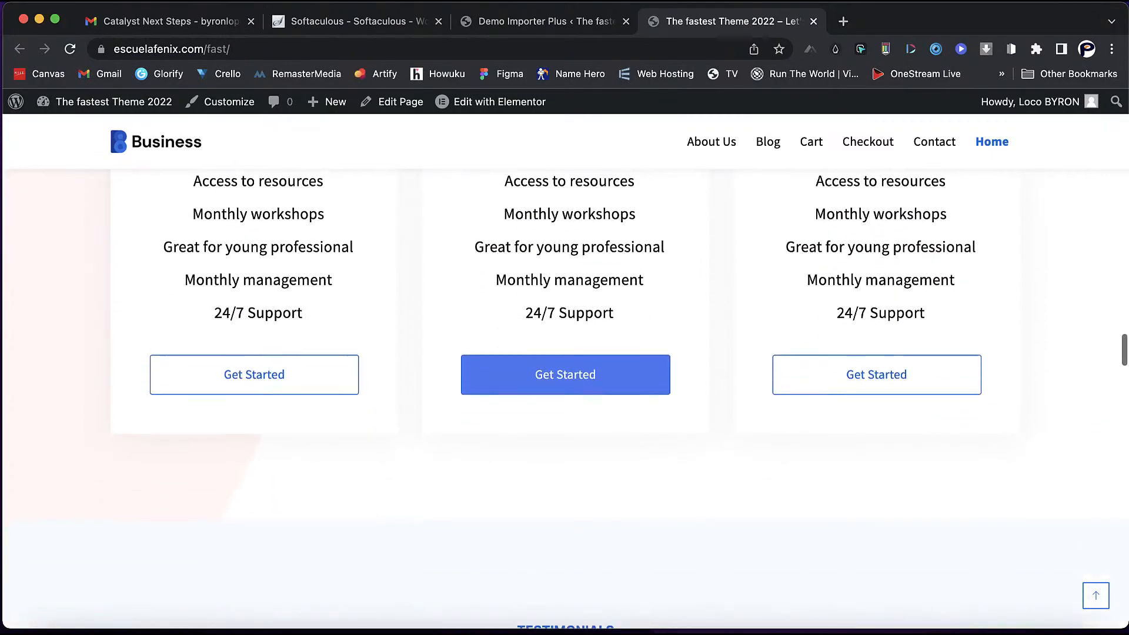
scroll(565, 353, down, 20)
scroll(564, 353, down, 17)
scroll(565, 353, down, 20)
scroll(565, 353, down, 20)
scroll(564, 353, down, 10)
scroll(564, 353, down, 3)
scroll(565, 353, up, 12)
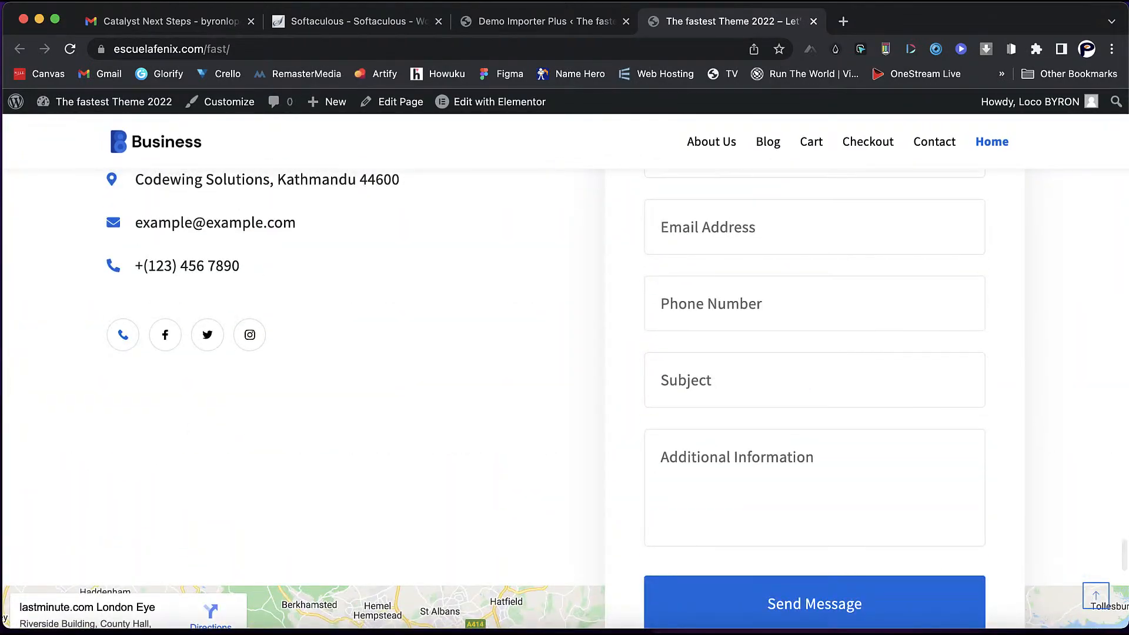
click(545, 22)
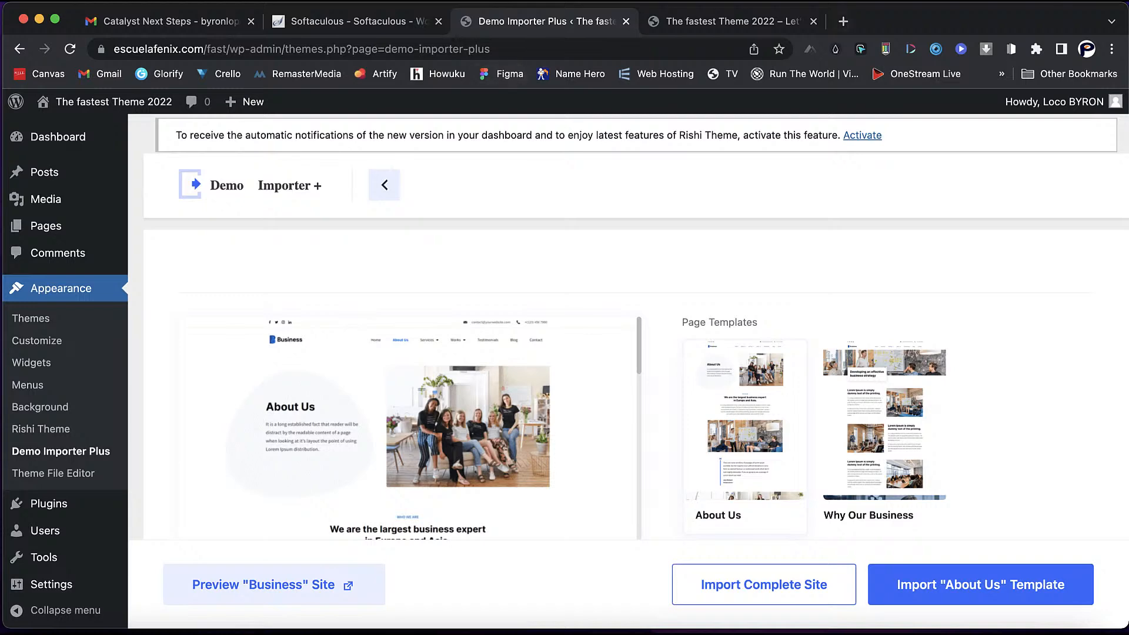
- Google 'coloors' in a new tab, close the old front-page tab, and open coolors.co
key(super+t)
text(col)
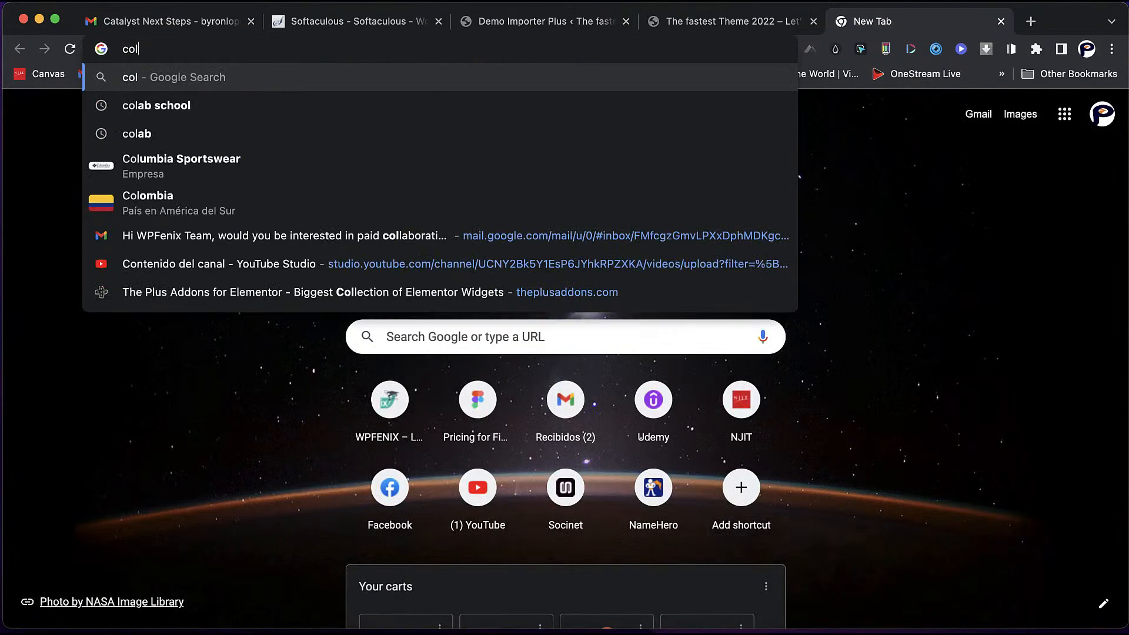
text(oor)
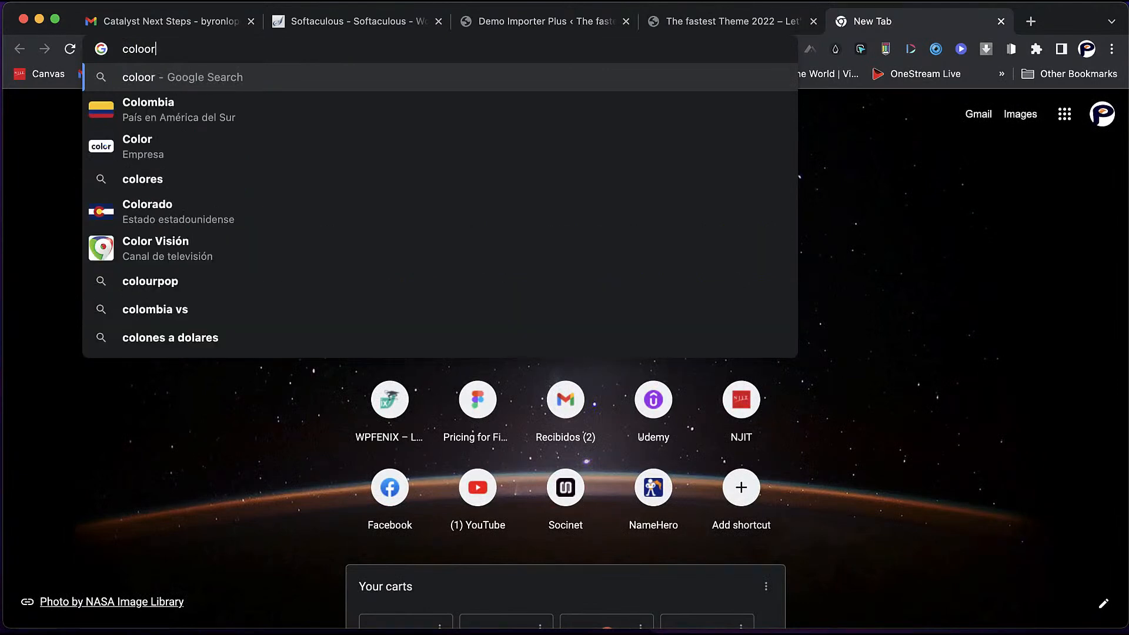
text(s)
key(Return)
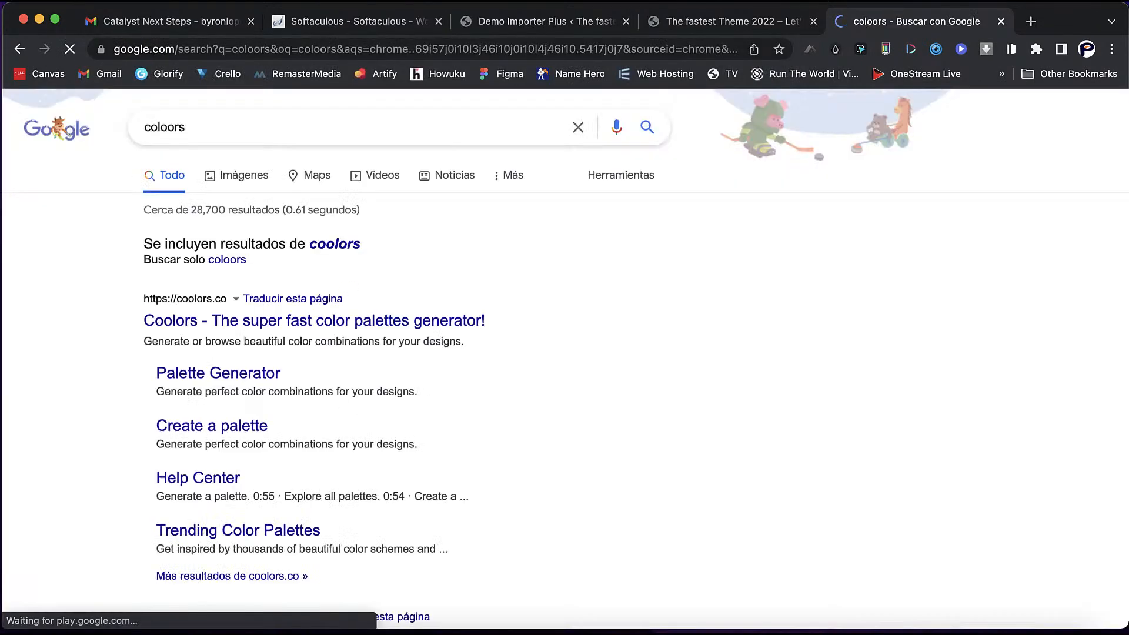
click(814, 21)
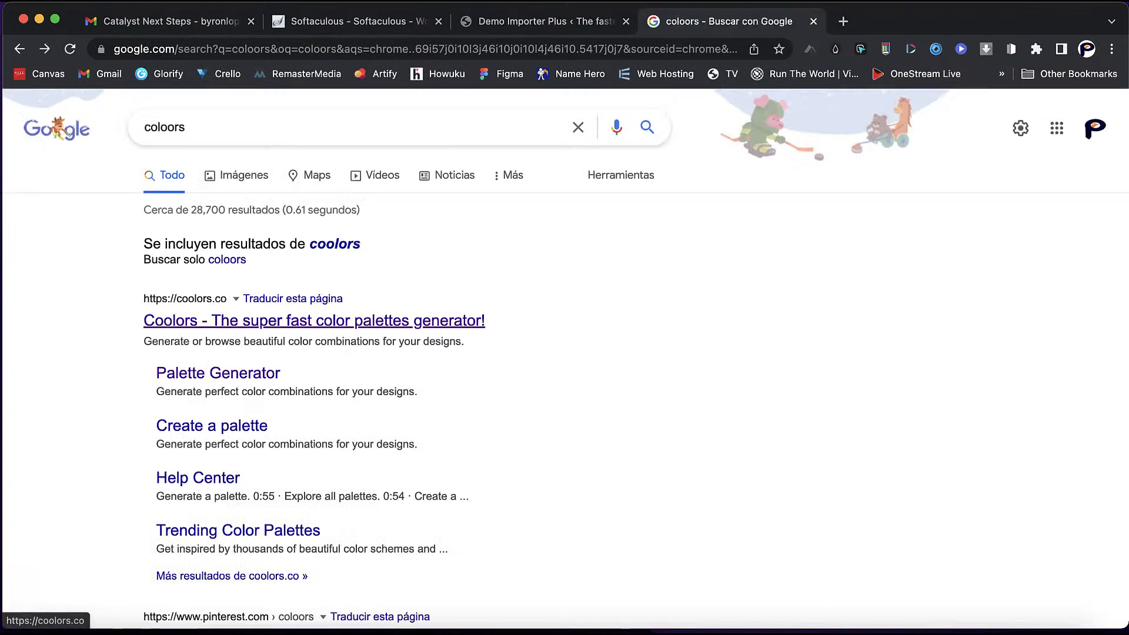
click(314, 320)
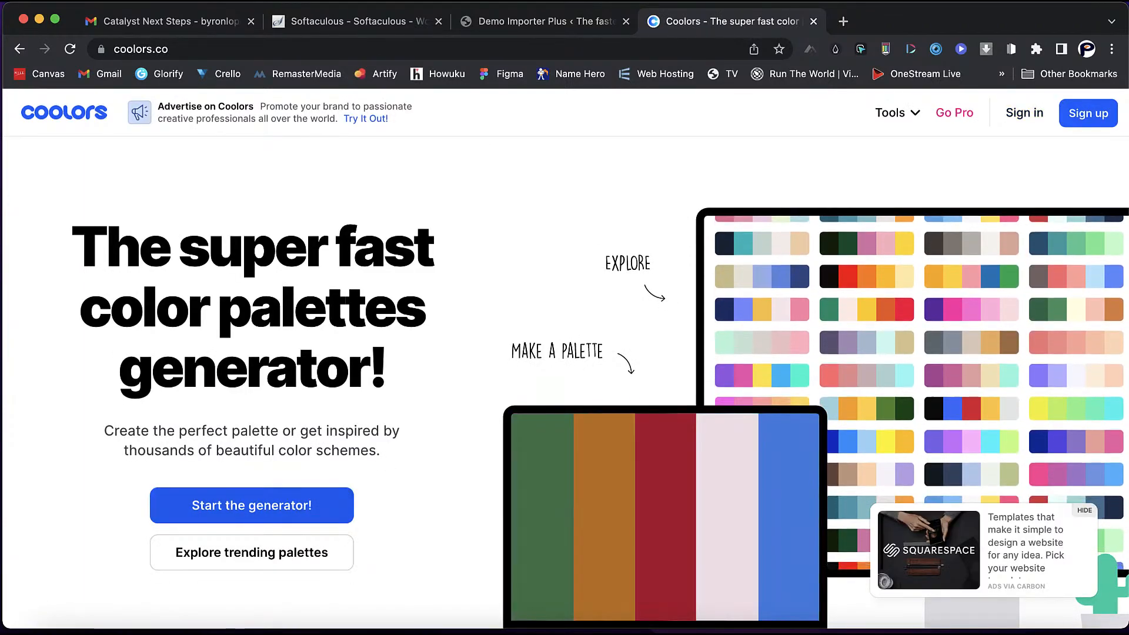
- Browse the trending colour palettes on Coolors
click(252, 552)
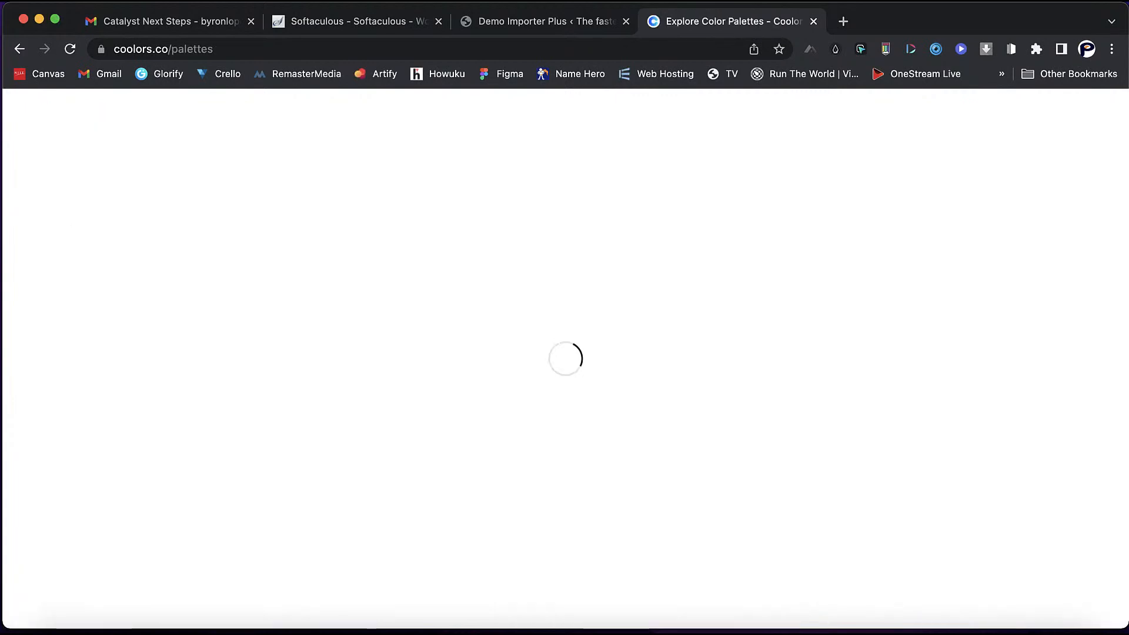
scroll(565, 411, down, 10)
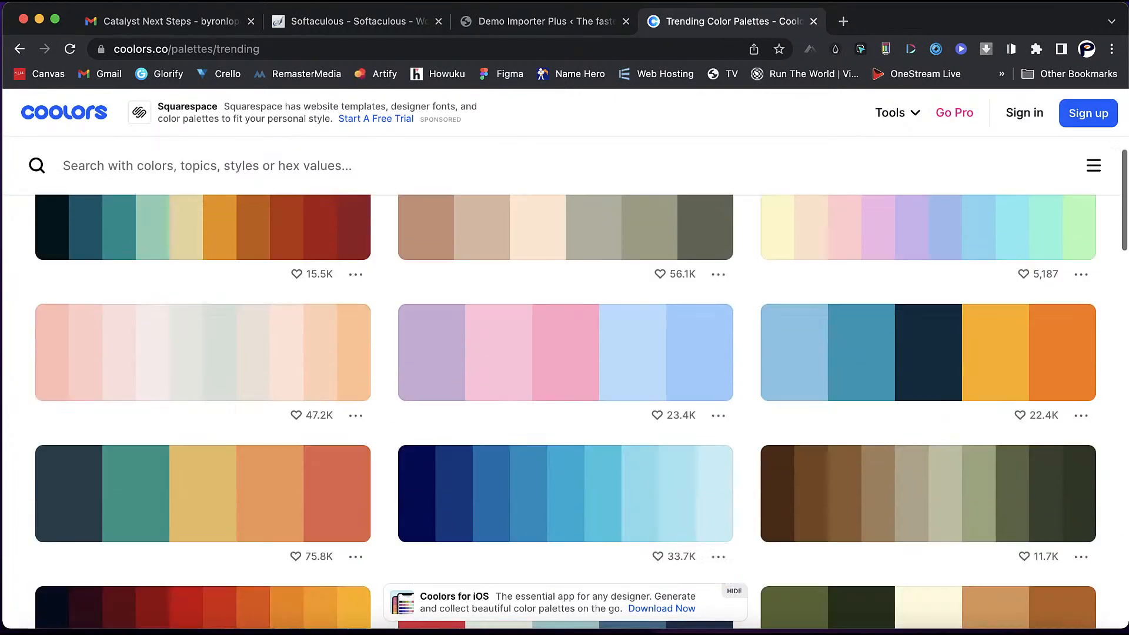
scroll(565, 412, down, 3)
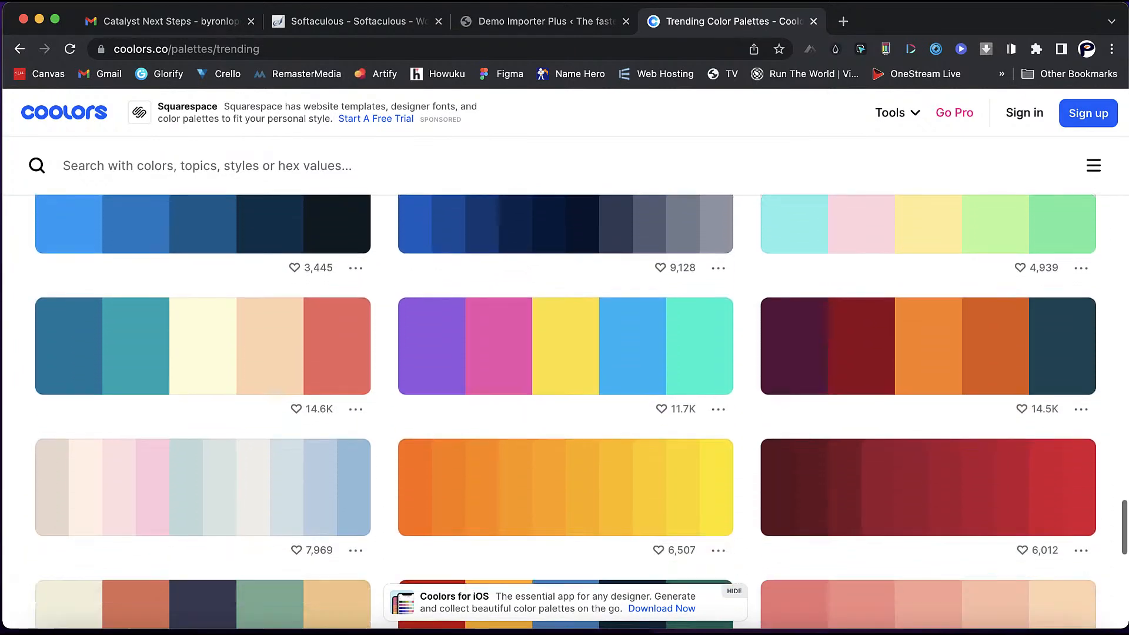
scroll(564, 412, down, 4)
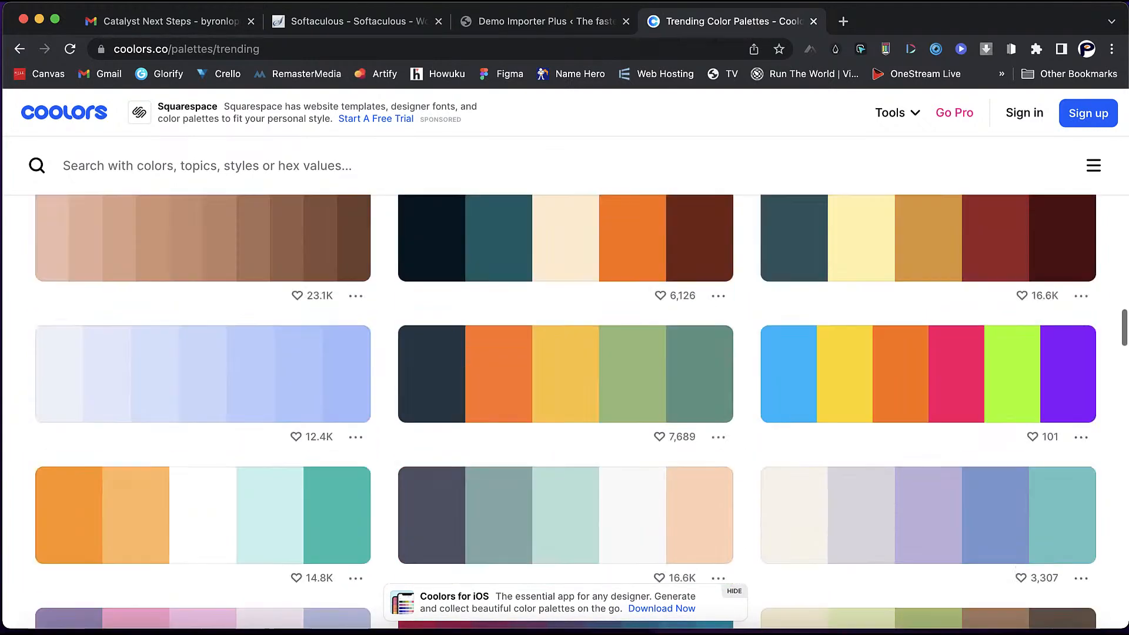
scroll(565, 411, up, 15)
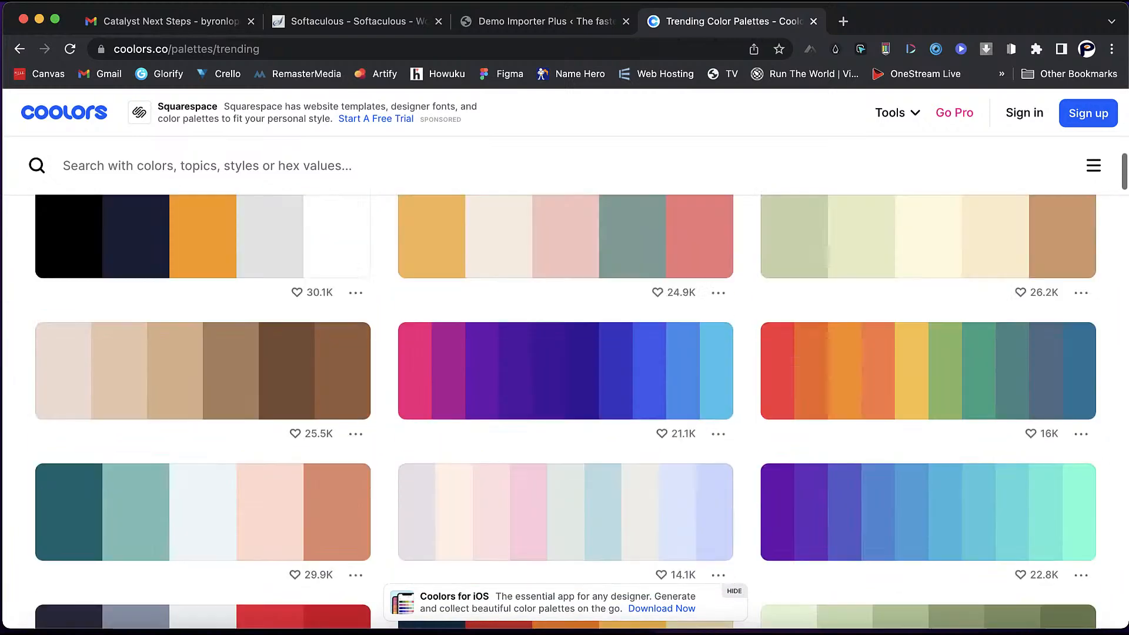
scroll(565, 411, up, 1)
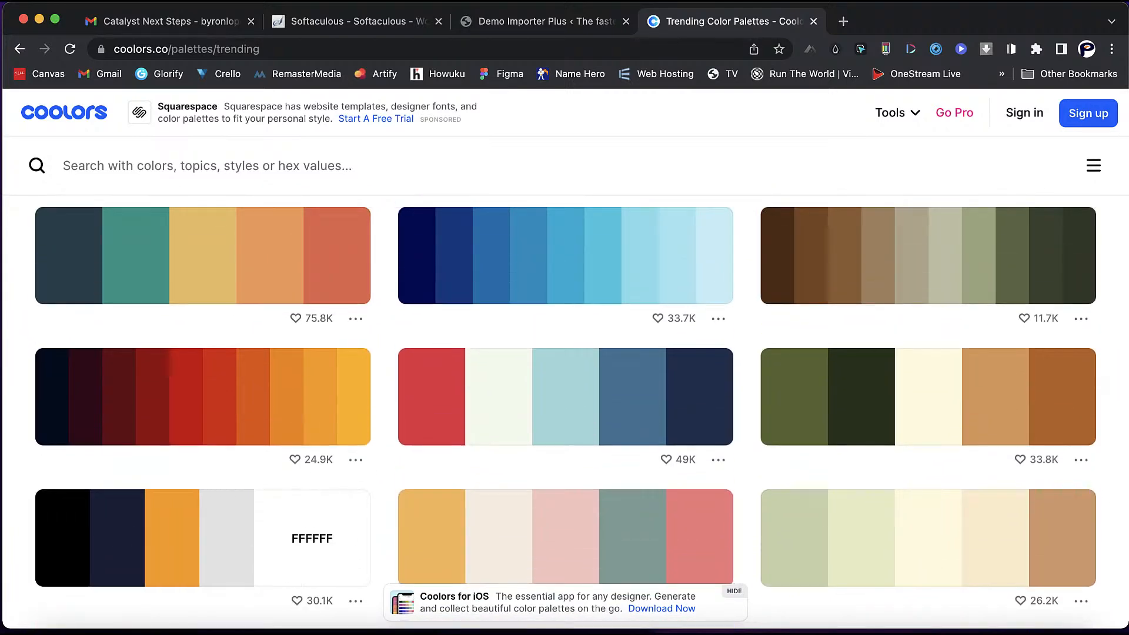
- Open the black, navy and orange palette and copy the 14213D colour code
click(355, 601)
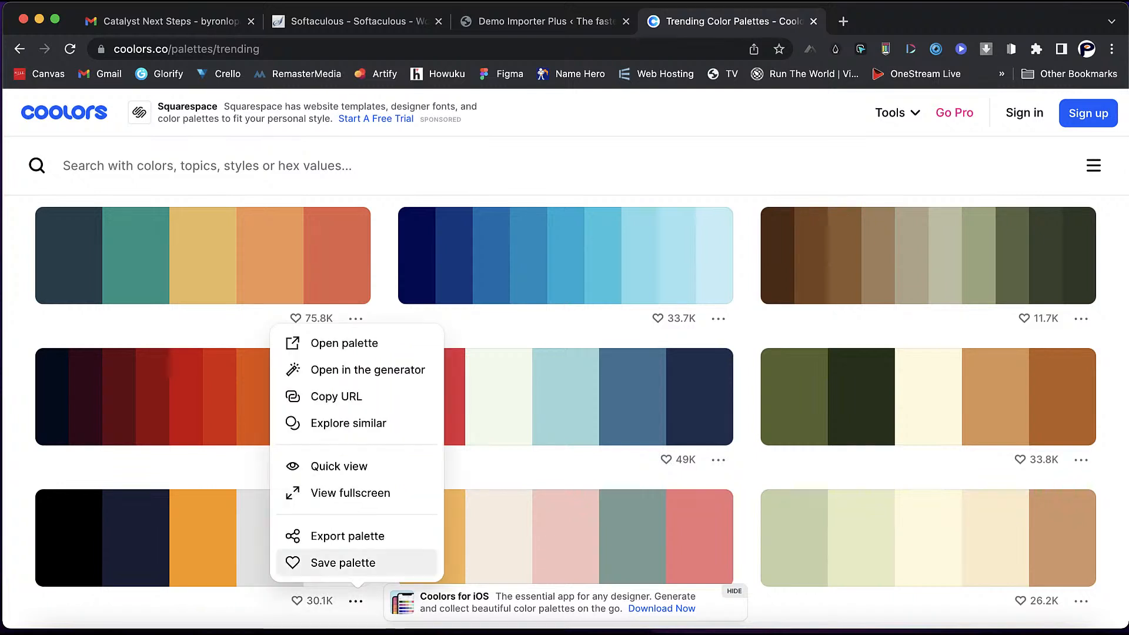
click(345, 343)
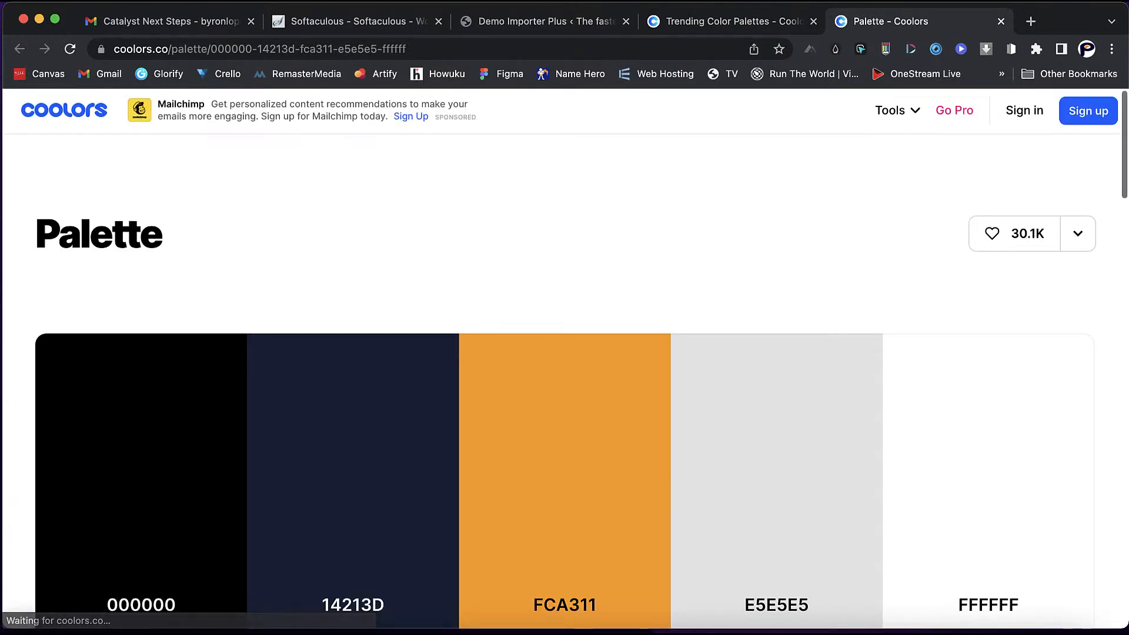
scroll(565, 350, down, 3)
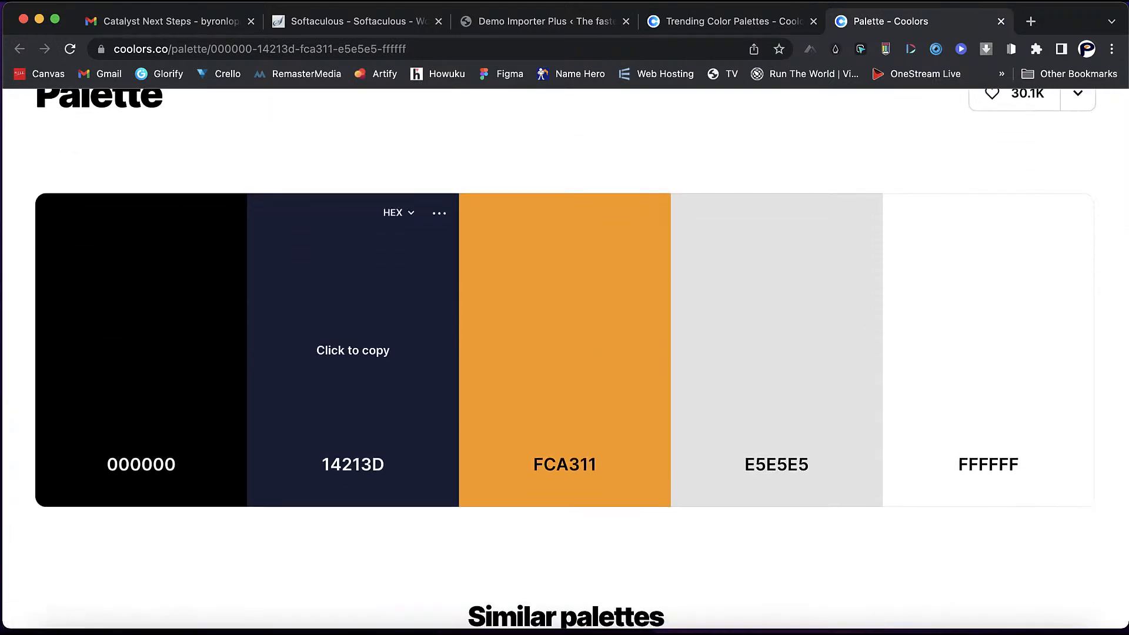
click(353, 350)
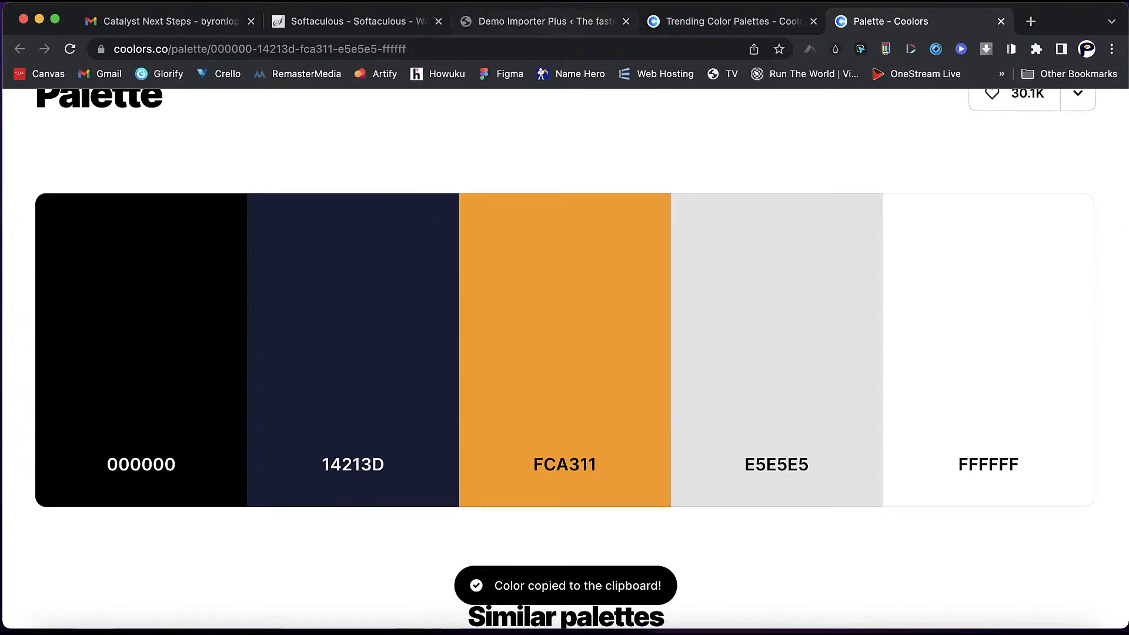
click(545, 22)
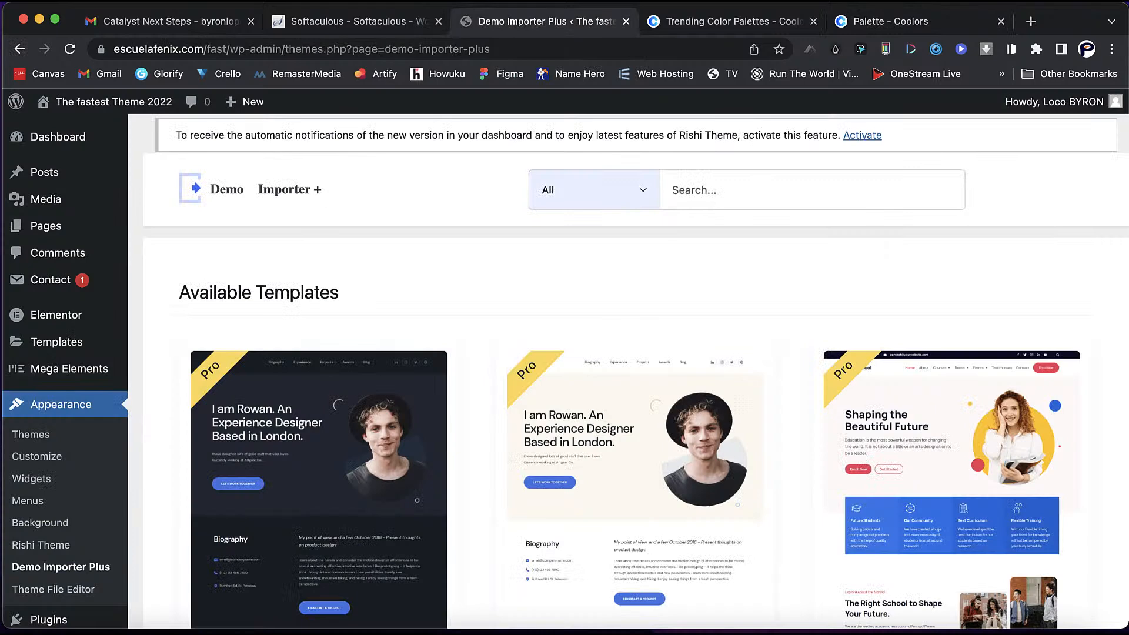
- Launch Appearance > Customize to open the Rishi Customizer previewing the Business homepage
mouse_move(319, 515)
scroll(318, 471, down, 2)
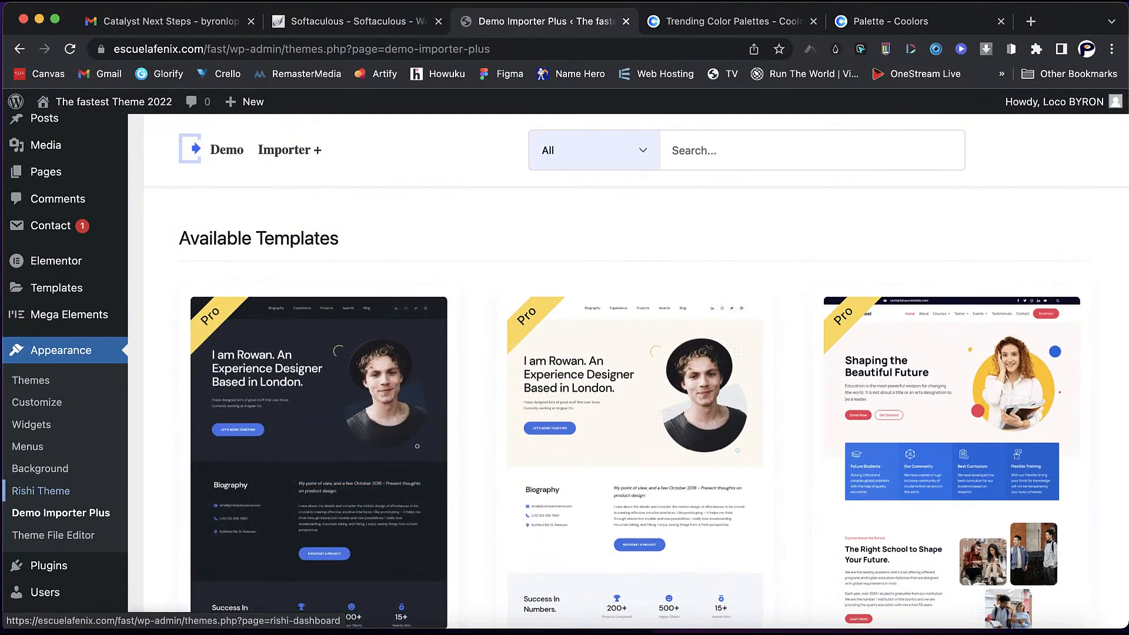
mouse_move(49, 565)
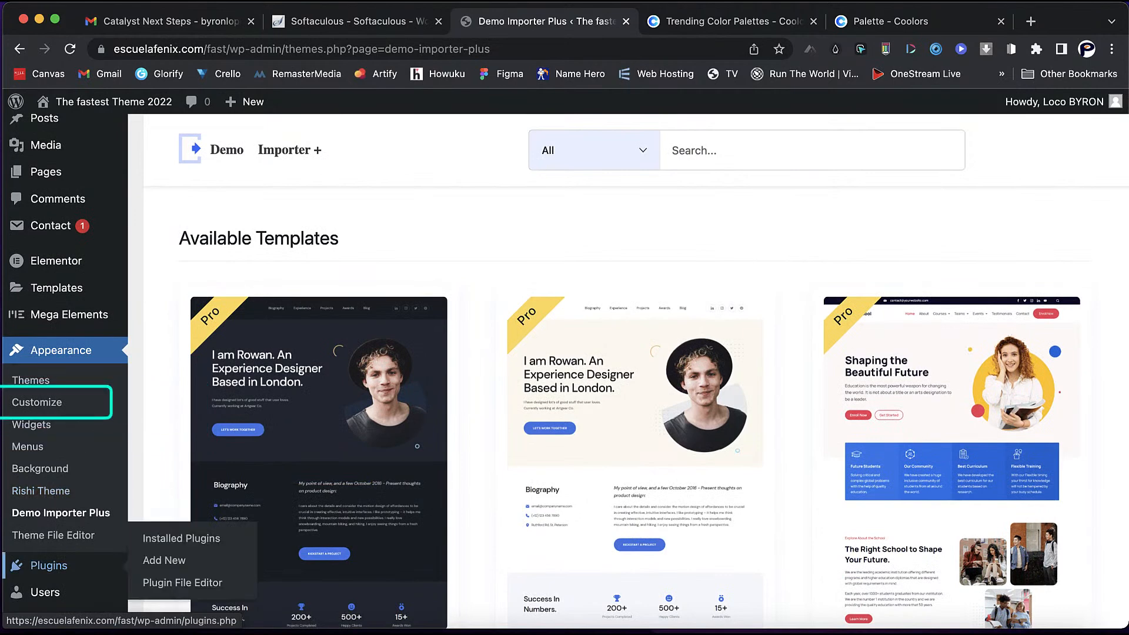
click(36, 402)
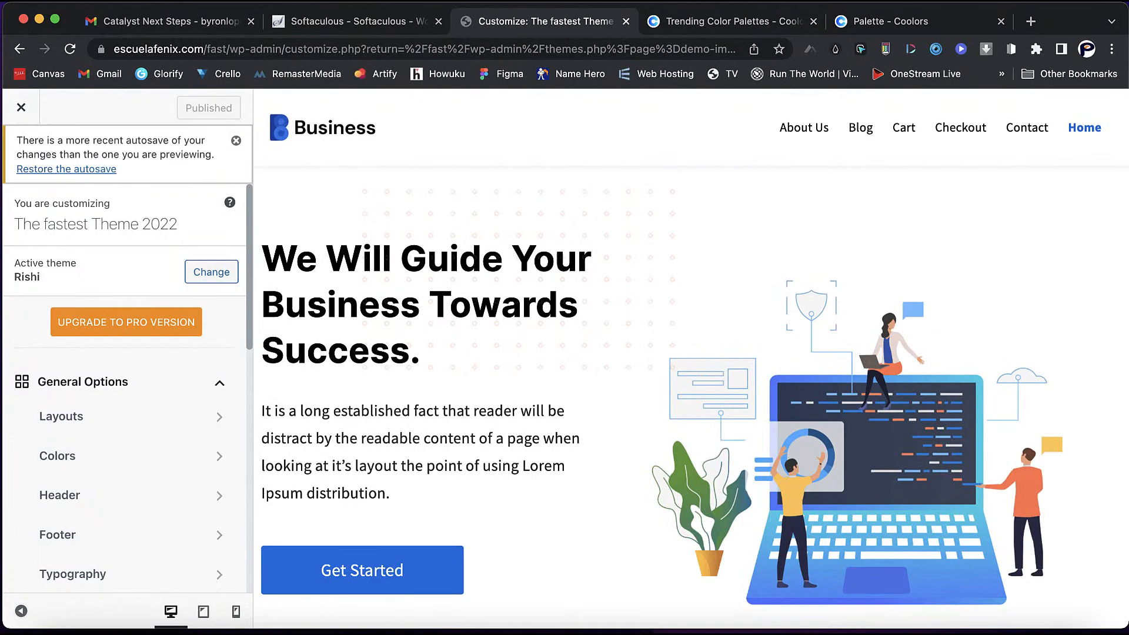
scroll(125, 382, down, 3)
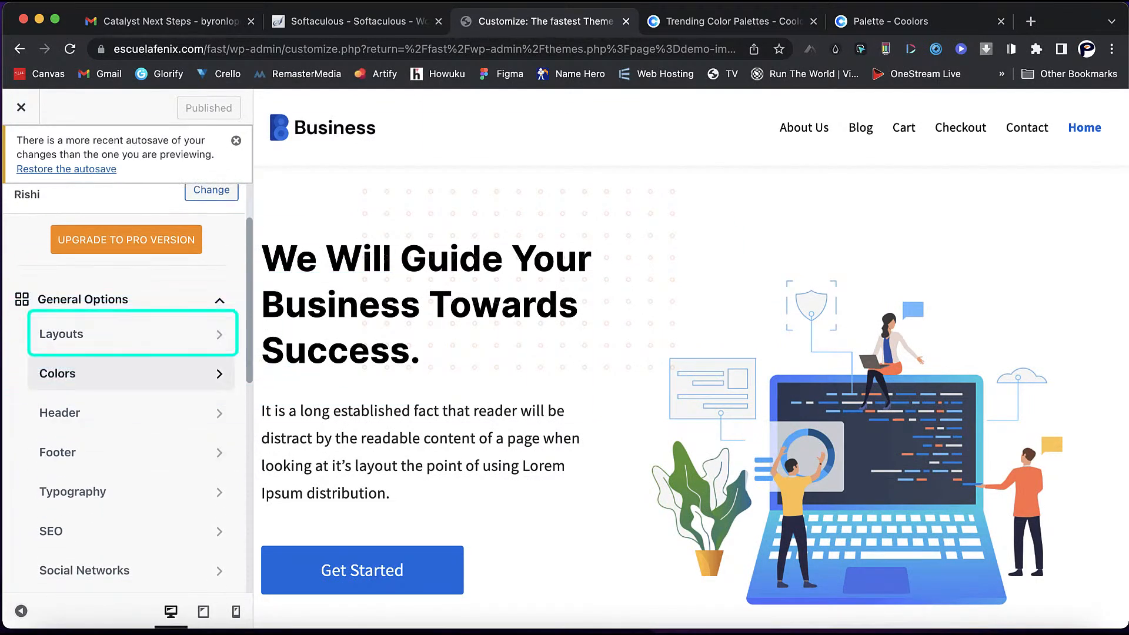
click(118, 334)
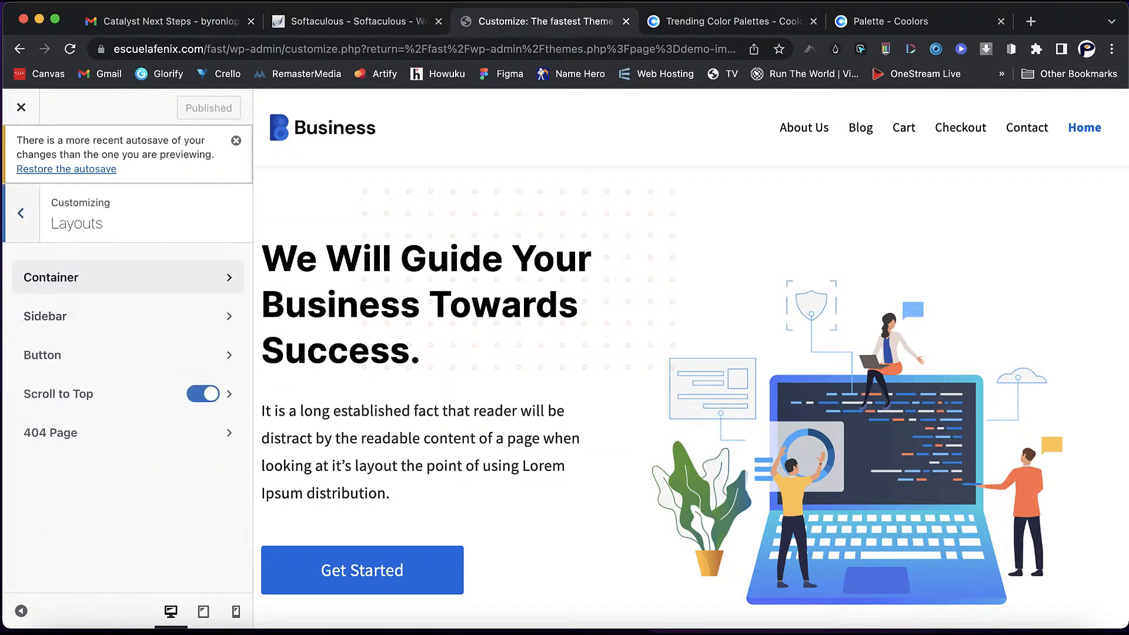
click(127, 277)
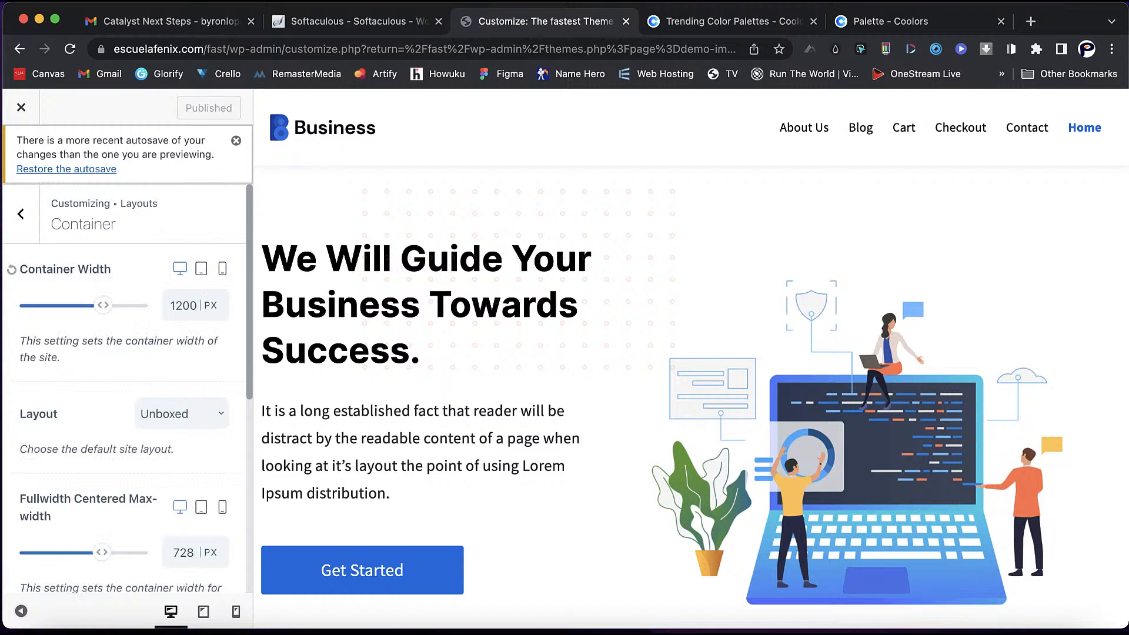
click(201, 269)
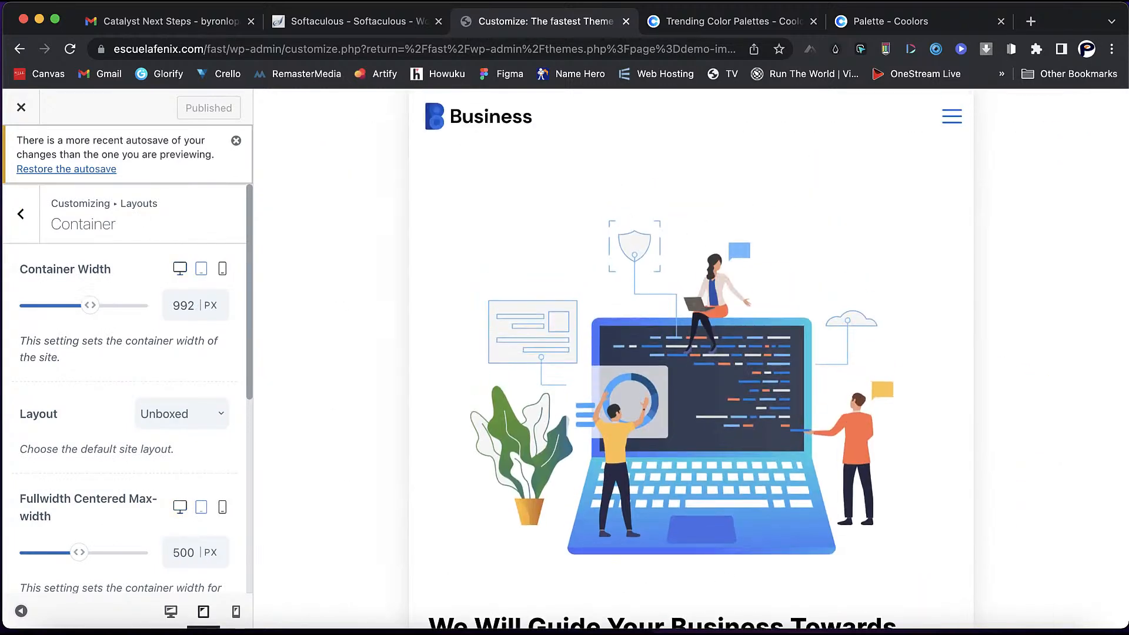
click(222, 269)
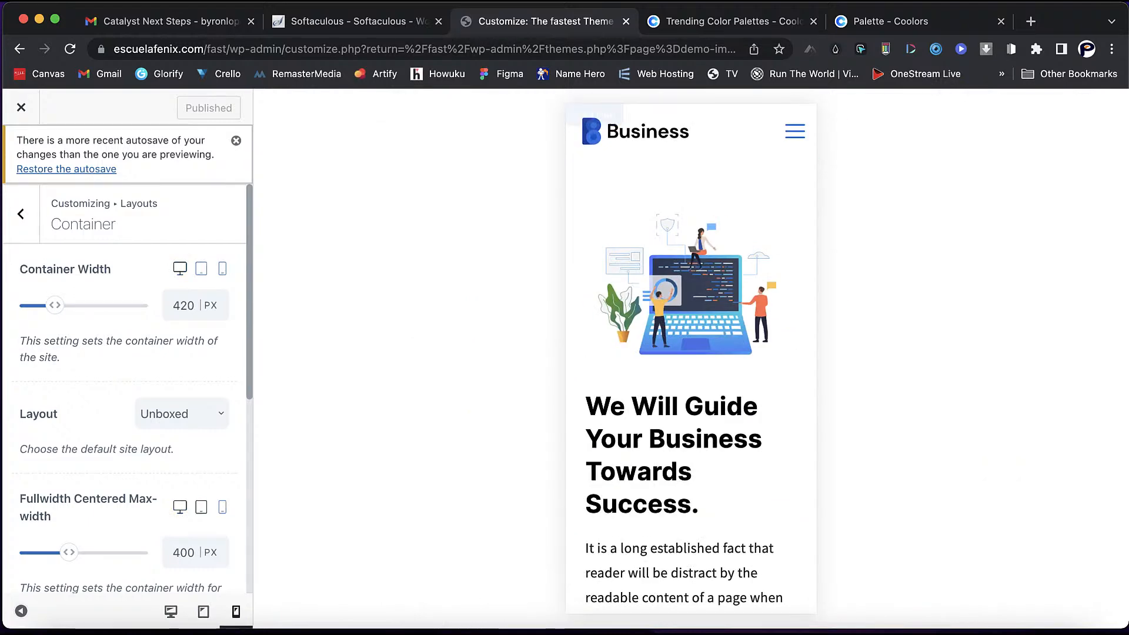
click(180, 269)
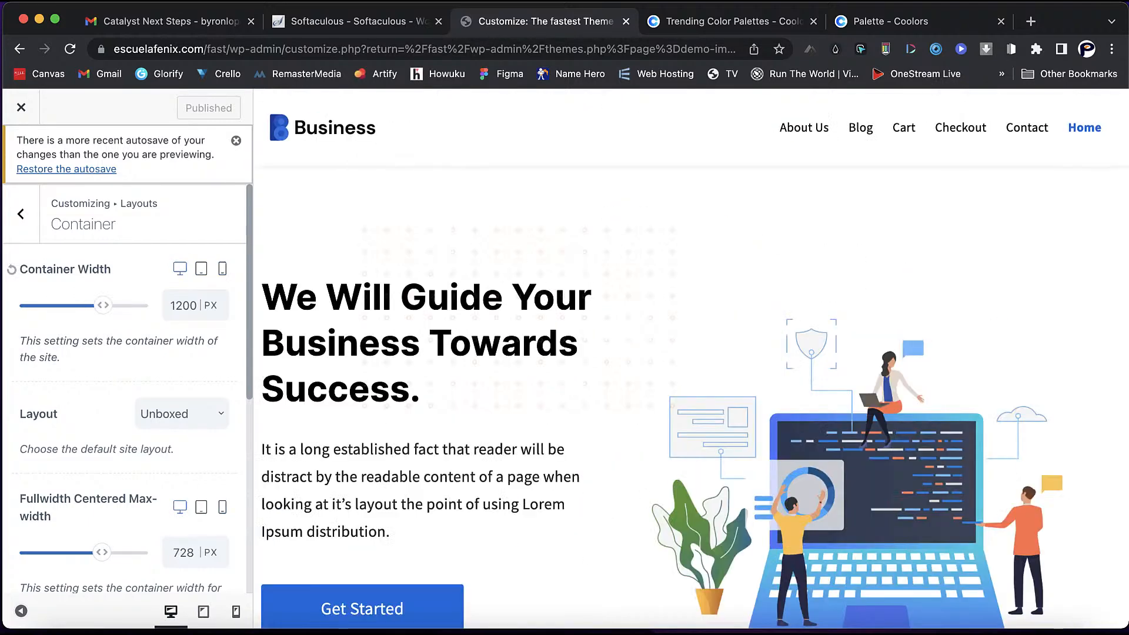
click(21, 213)
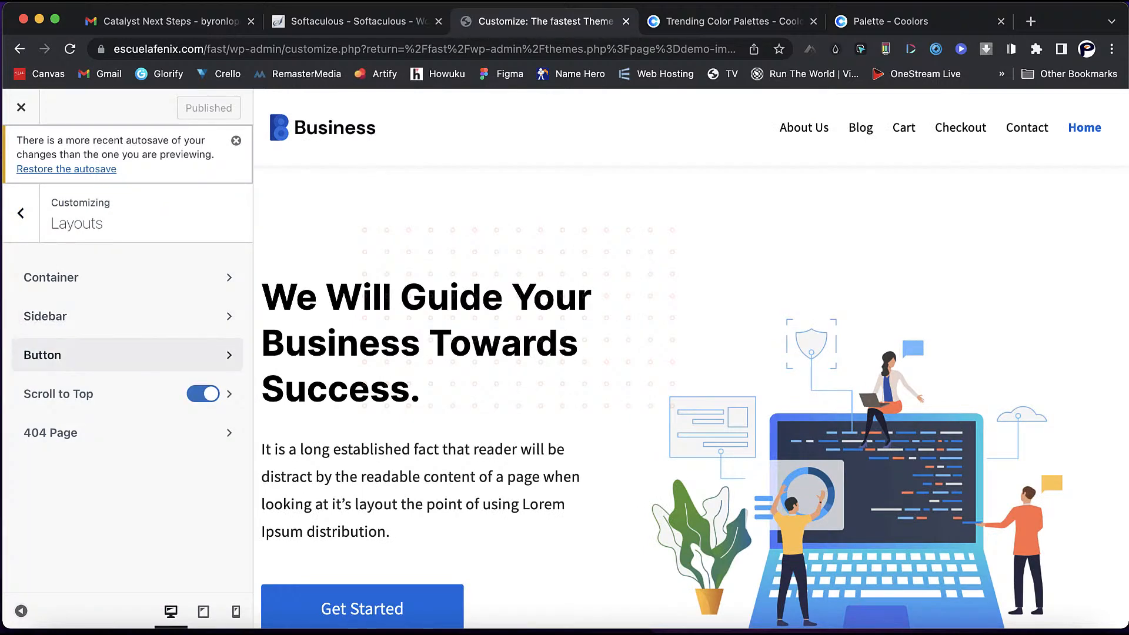
click(187, 355)
scroll(362, 553, down, 2)
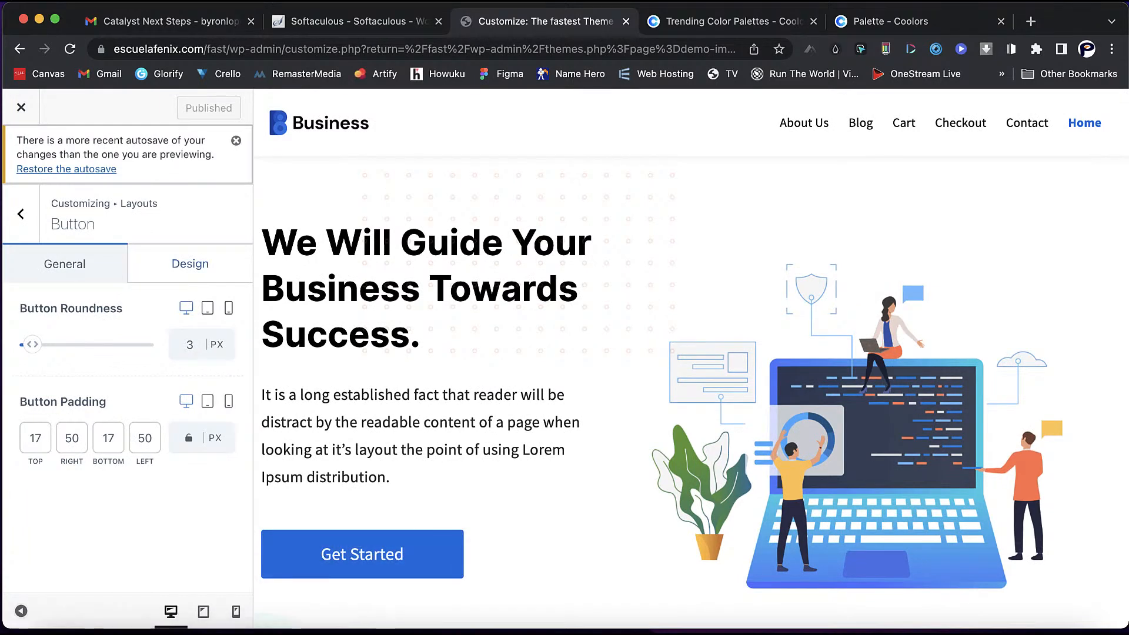
click(185, 263)
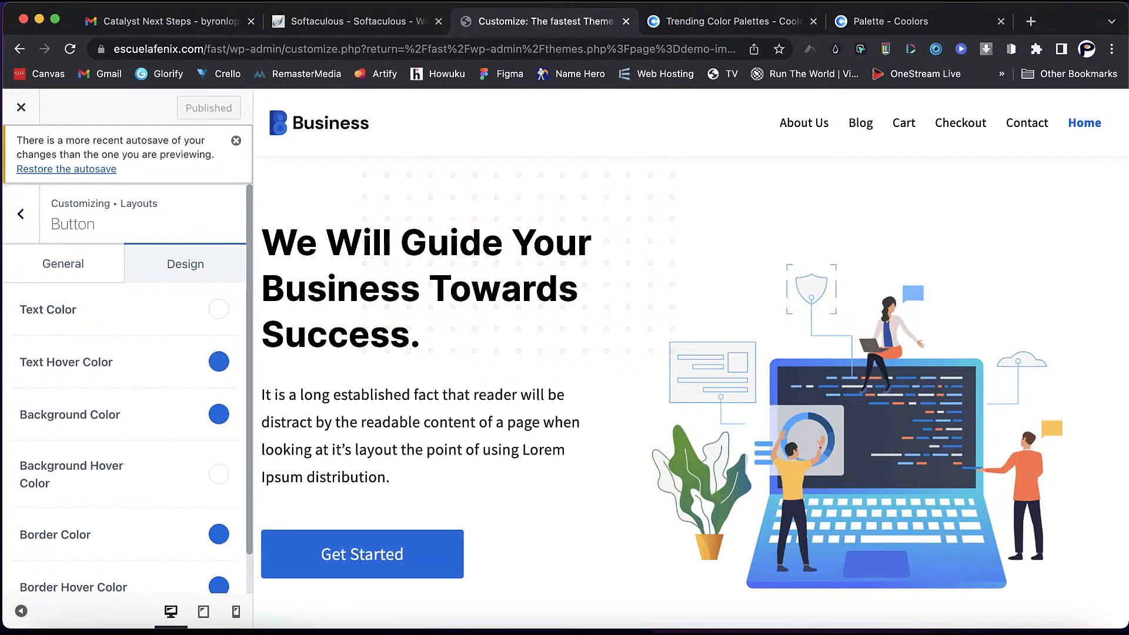
click(20, 214)
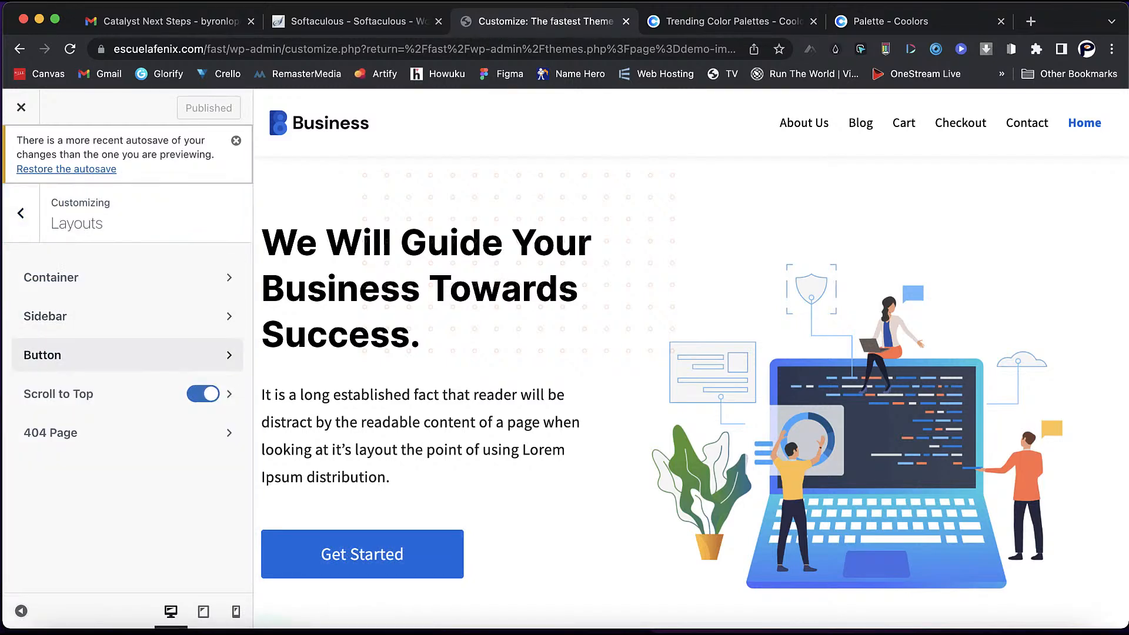
click(21, 213)
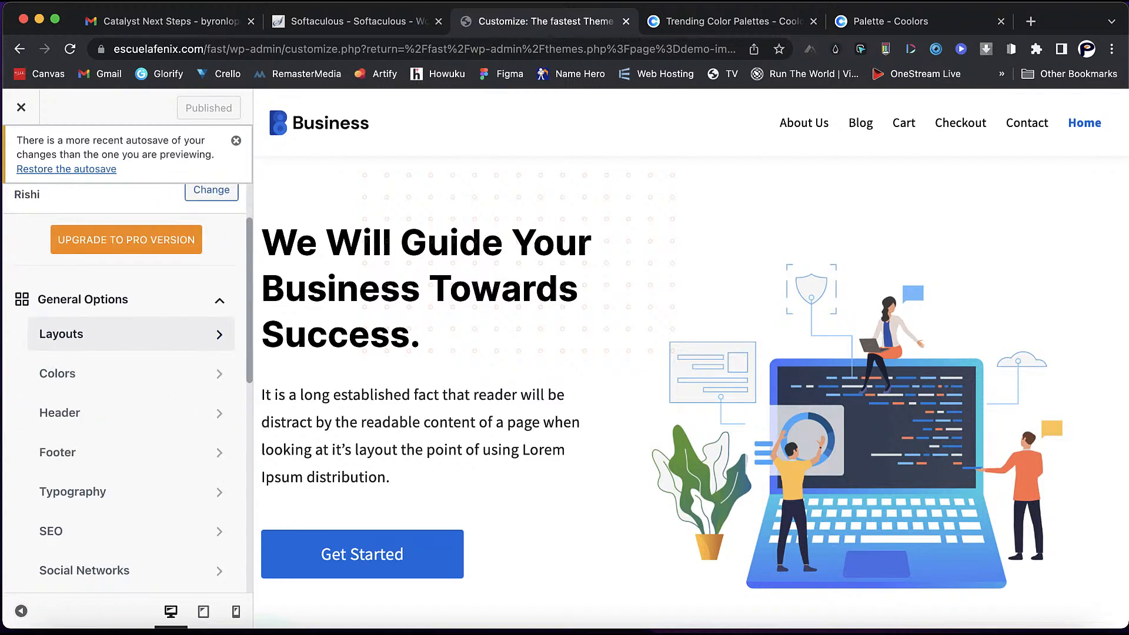
click(117, 344)
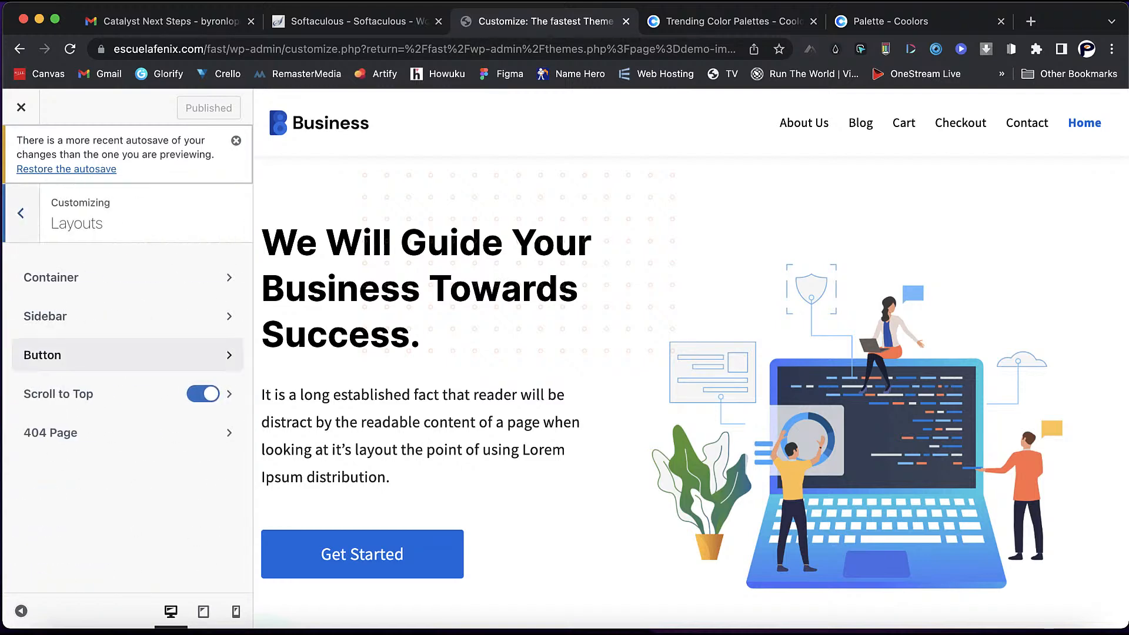
click(186, 353)
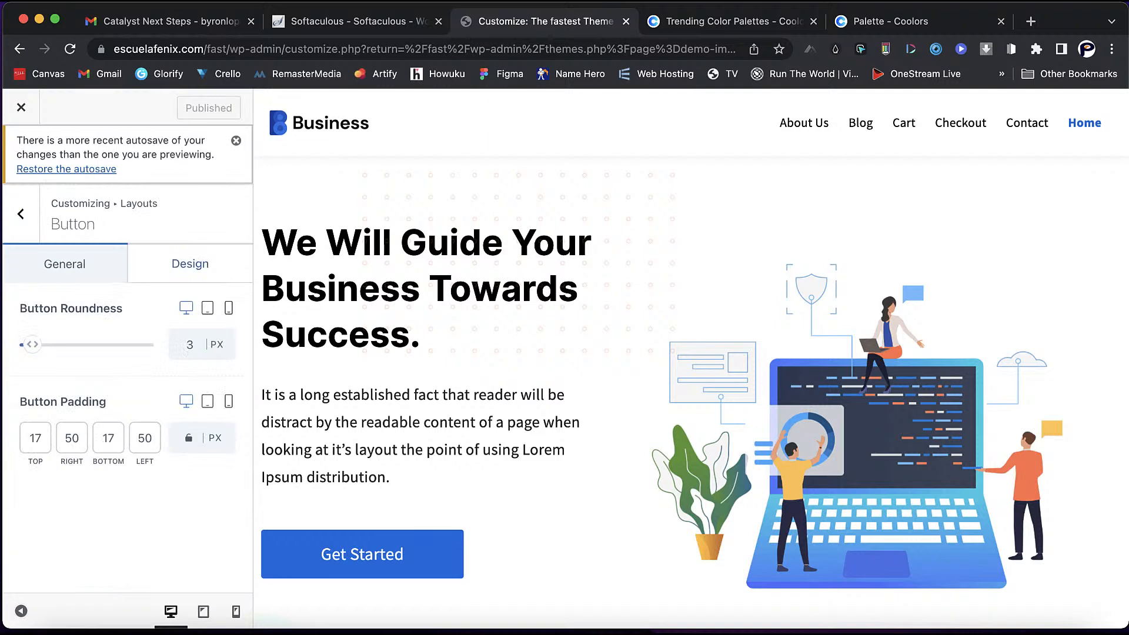
click(190, 263)
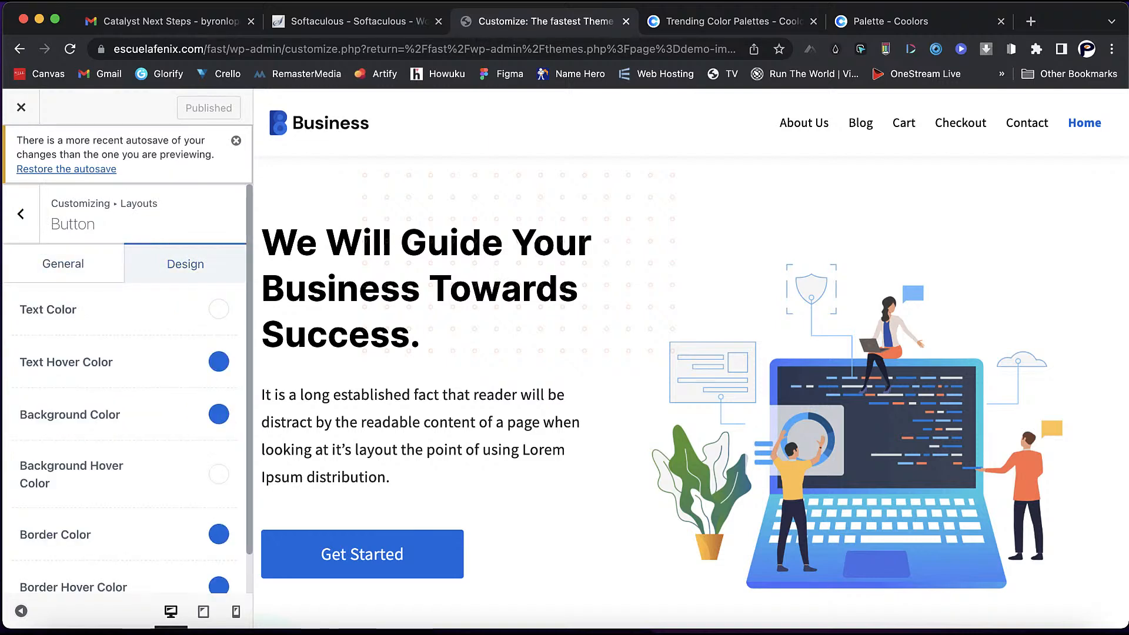
click(21, 214)
click(21, 213)
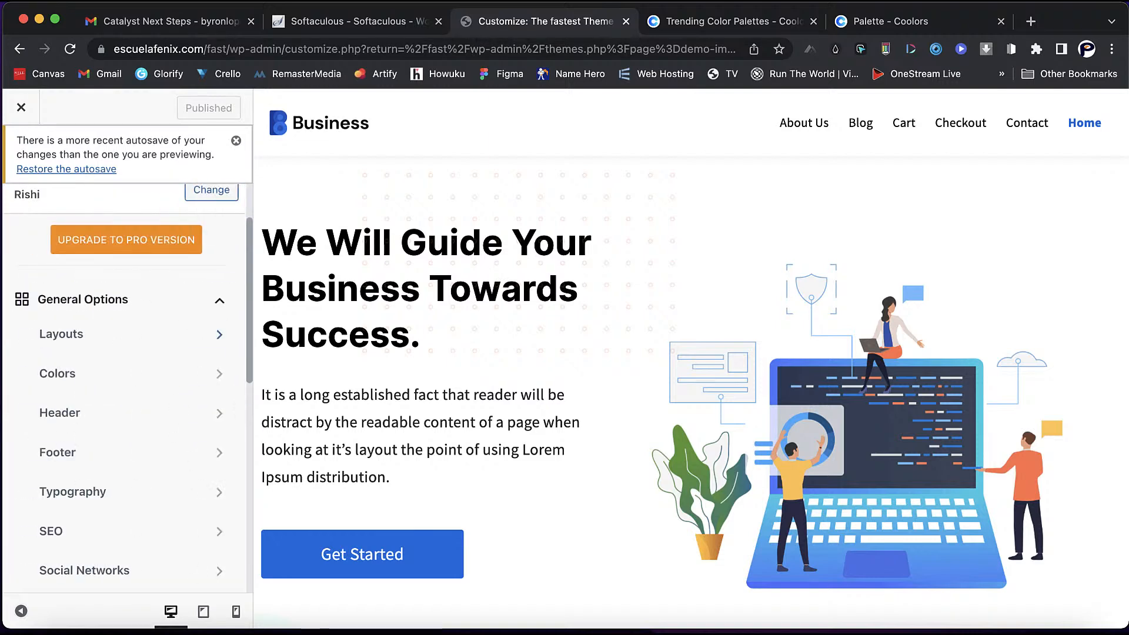
- In Colors, apply global Palette #3 with orange accents
click(118, 374)
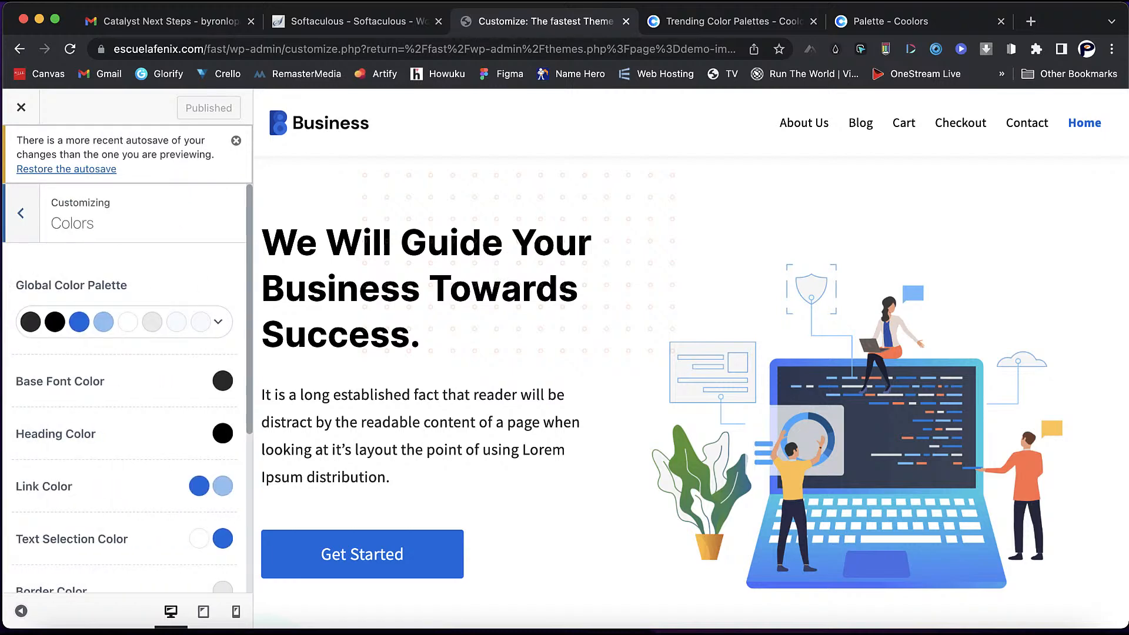
click(205, 322)
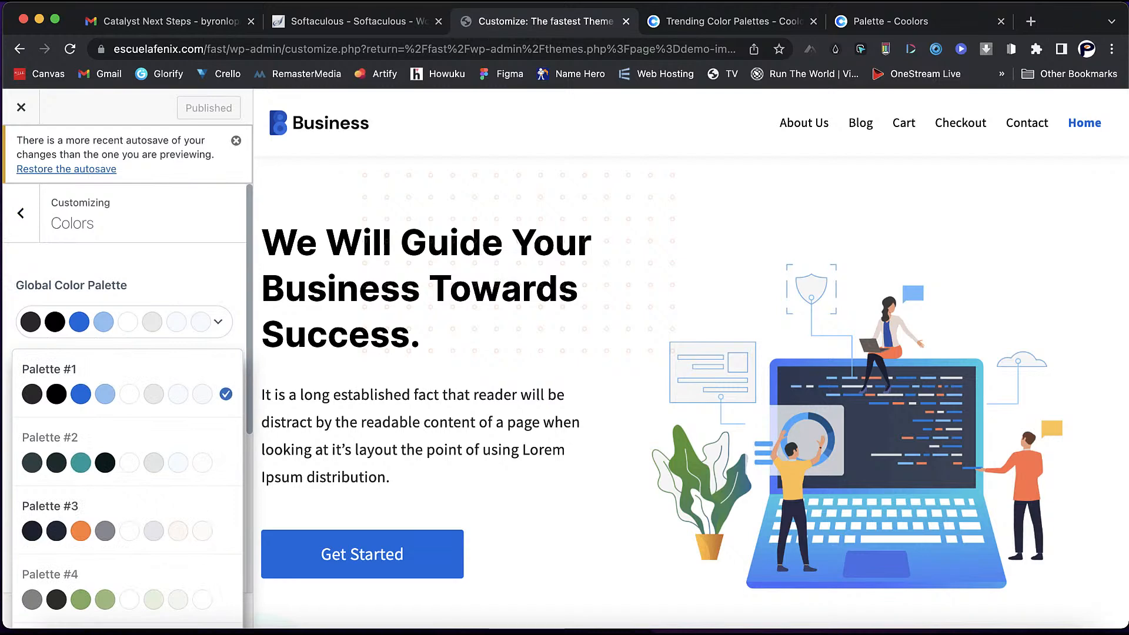
click(80, 531)
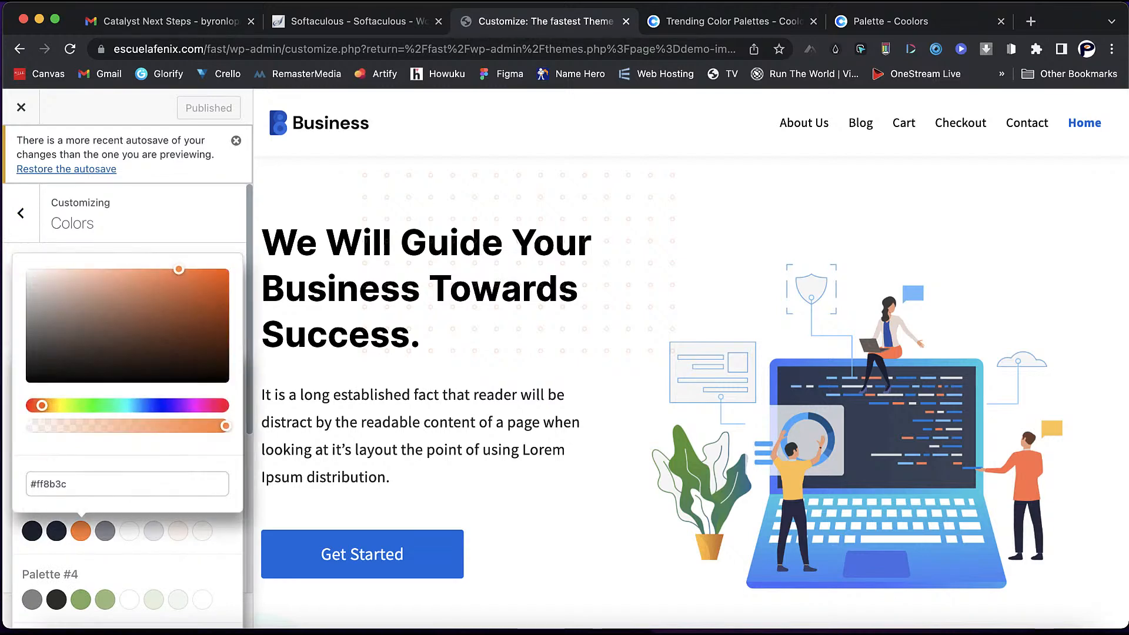
click(81, 532)
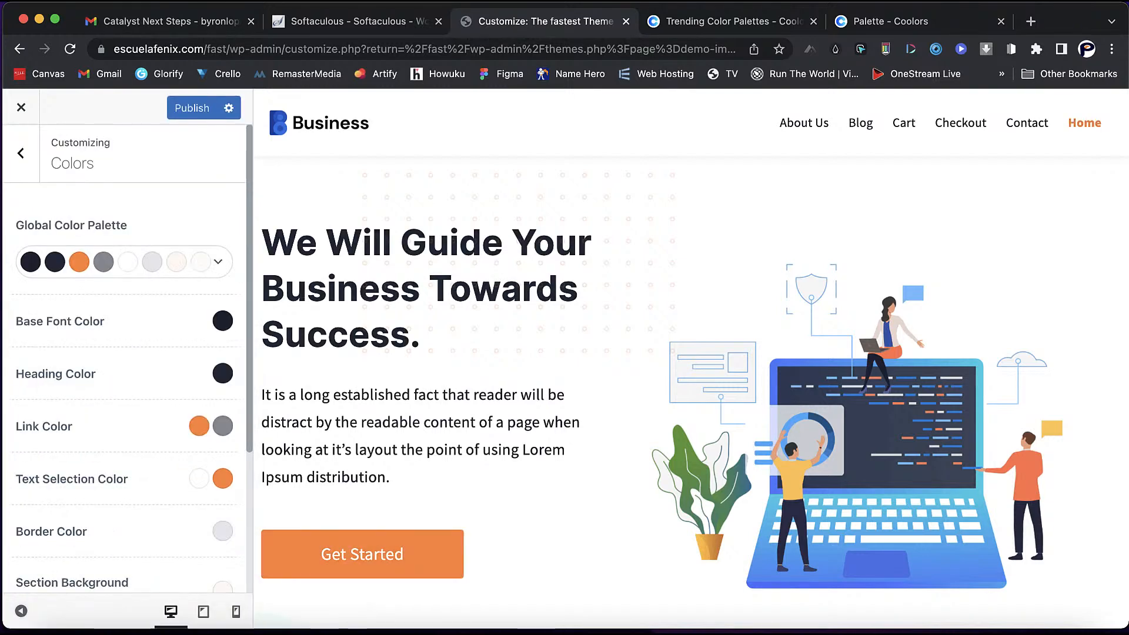
- Switch the global colour palette to Palette #5 with gold accents
scroll(691, 353, down, 10)
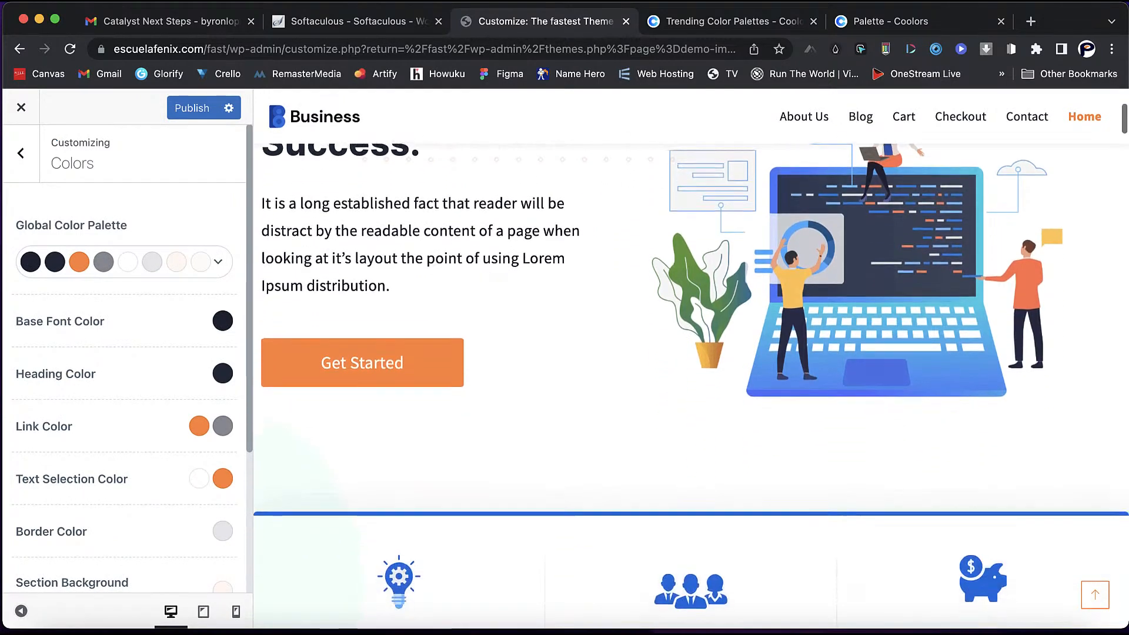
scroll(691, 352, down, 2)
scroll(691, 353, up, 1)
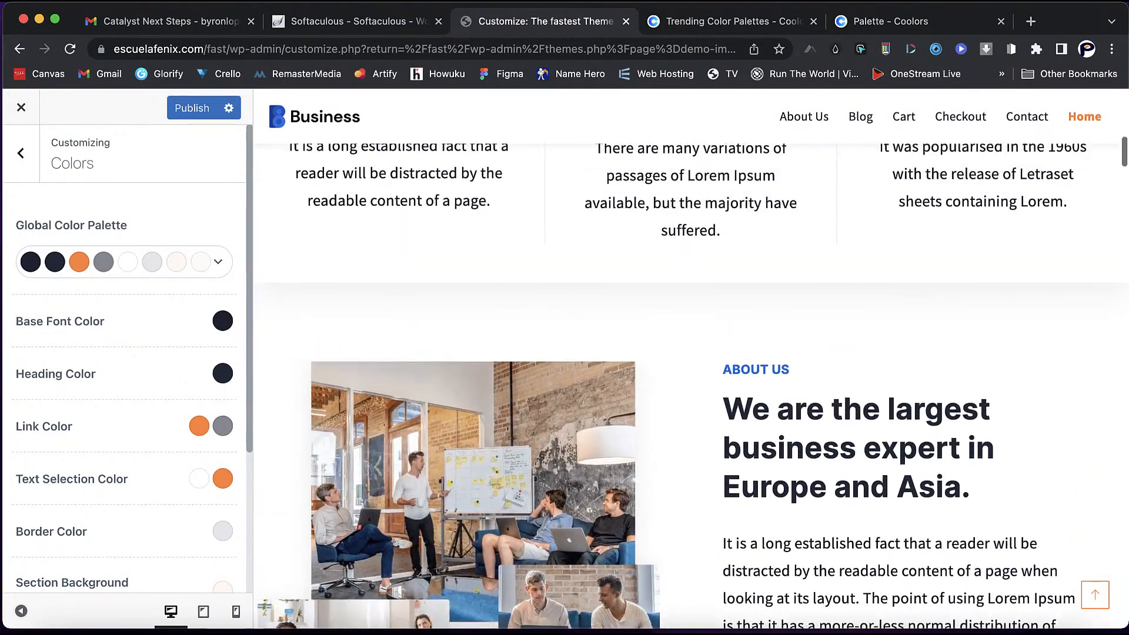
click(218, 262)
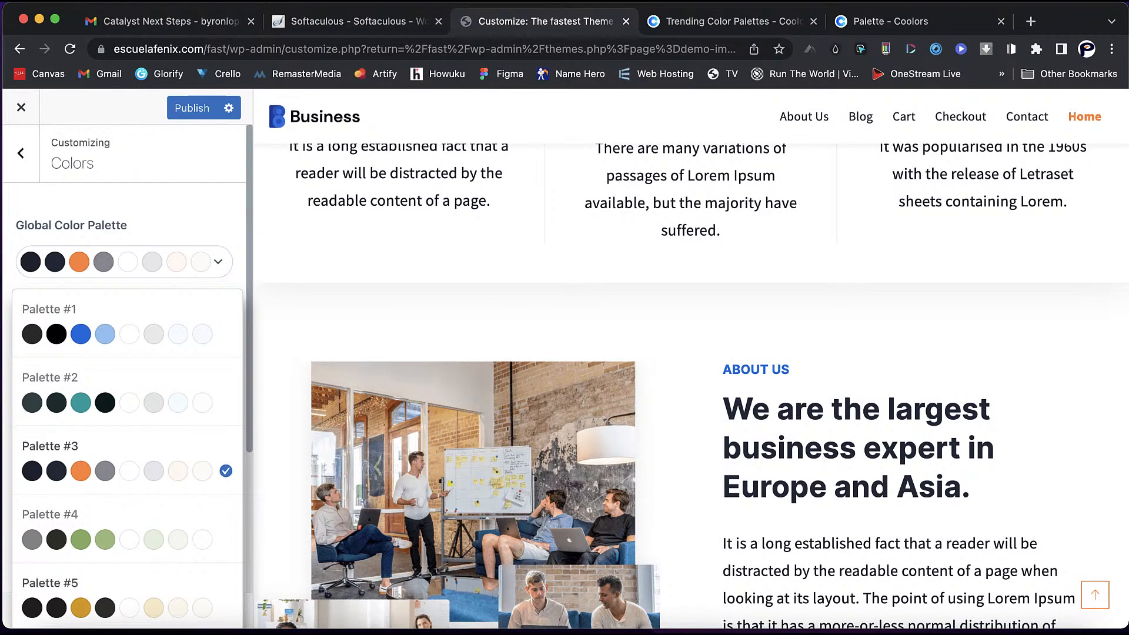
click(89, 594)
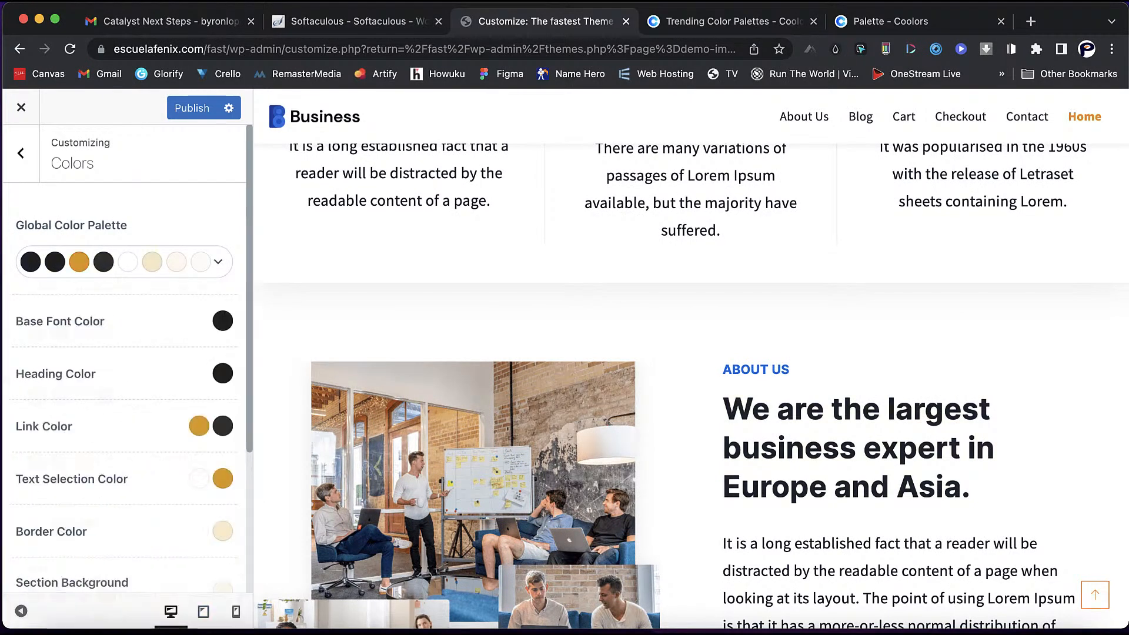
scroll(691, 386, up, 9)
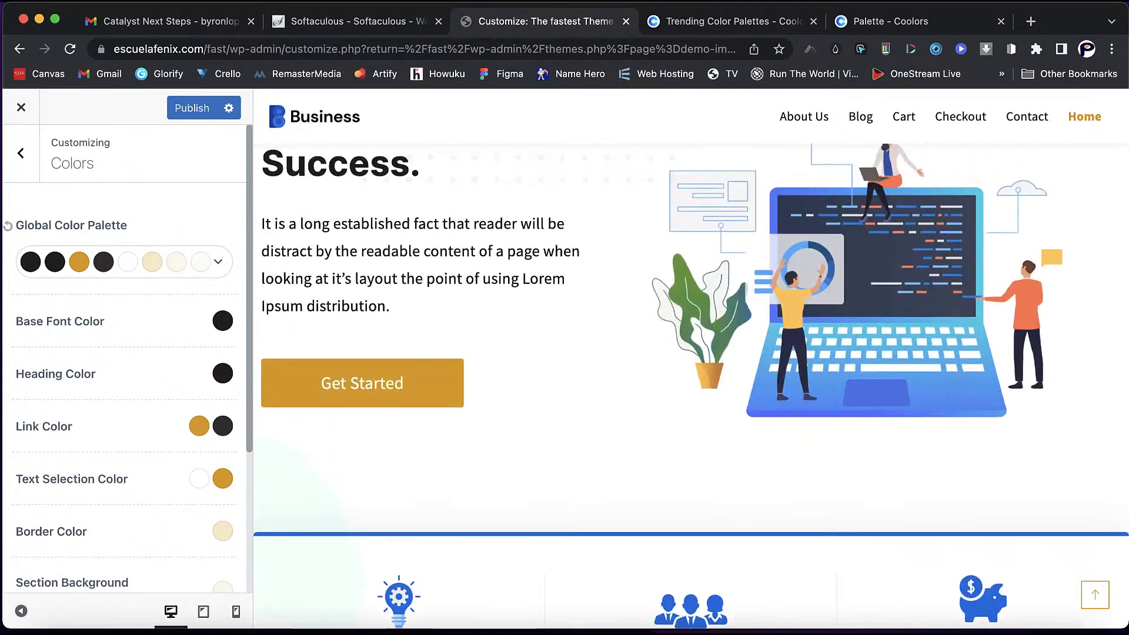
- Set the first global palette colour to navy #14213d
click(31, 261)
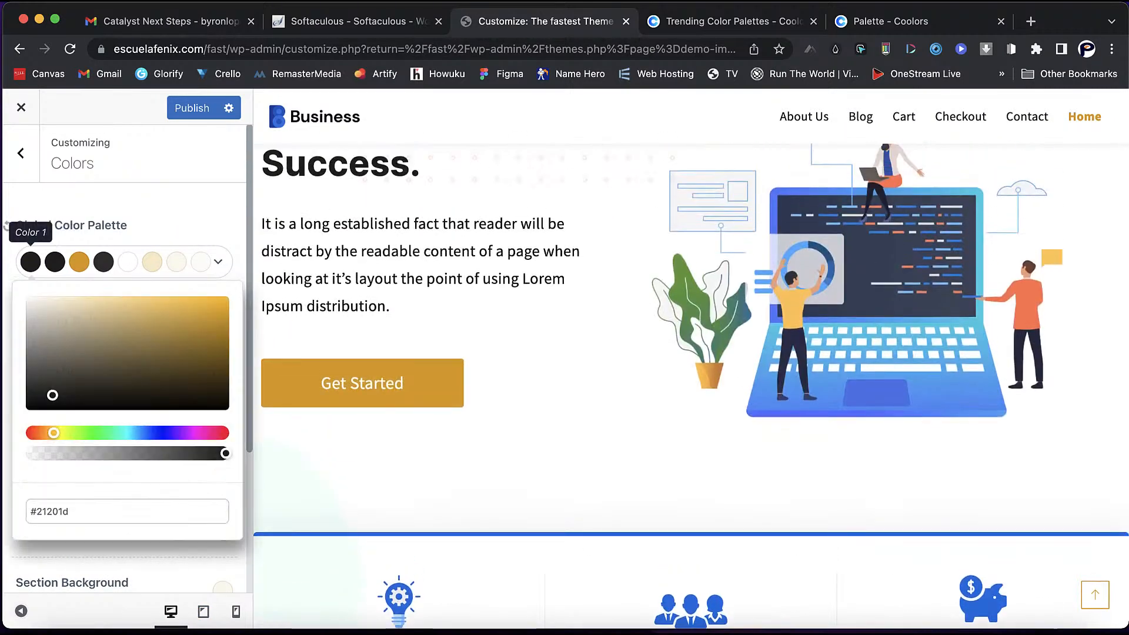
drag(28, 512, 68, 512)
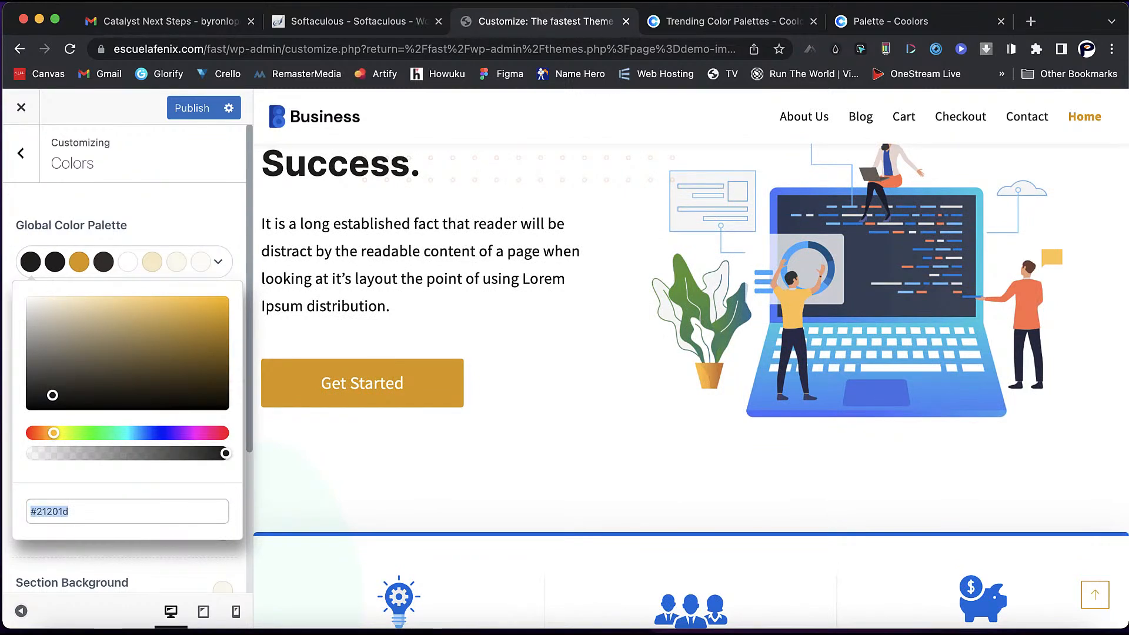
right_click(57, 512)
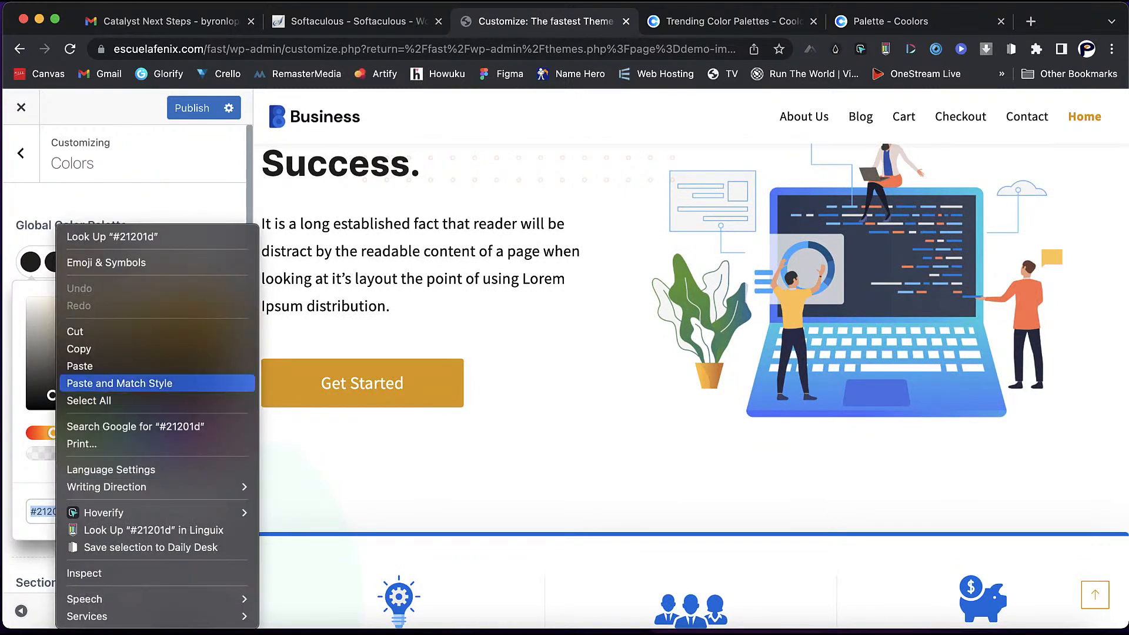
click(119, 383)
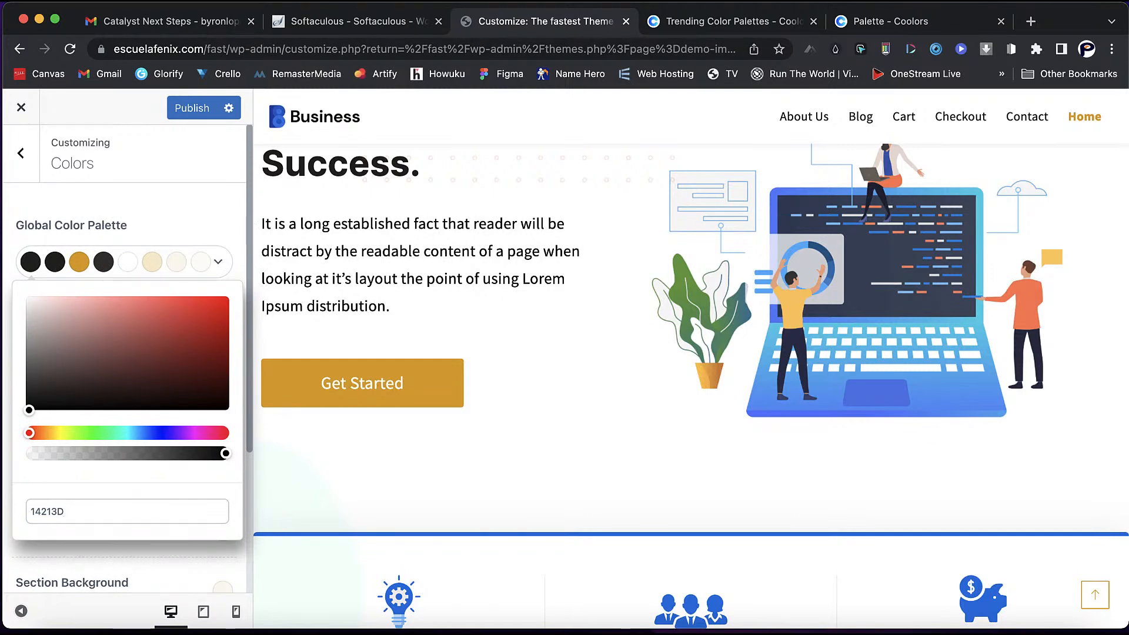
key(Return)
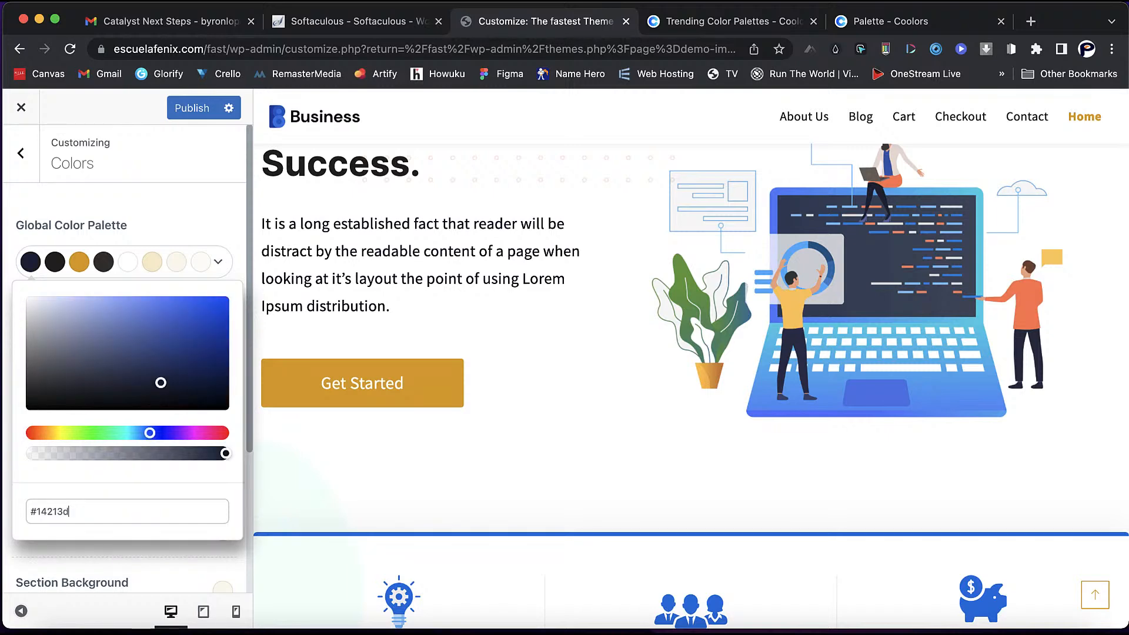
key(Return)
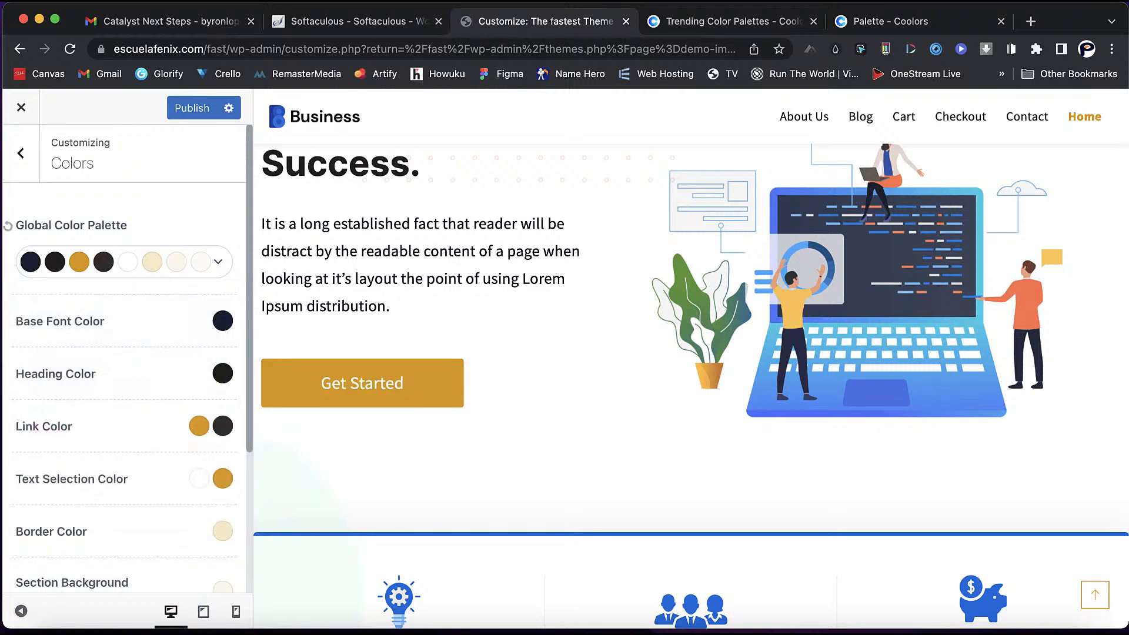
- Replace the second and third palette colours, including gold dea200, with navy #14213d
click(55, 261)
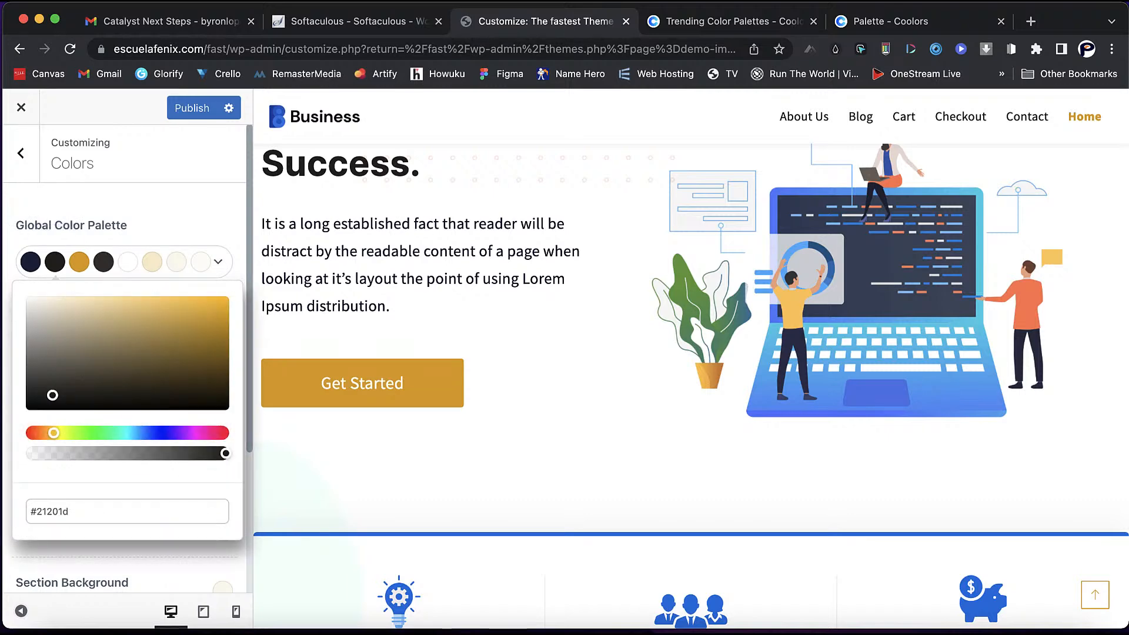
double_click(61, 512)
right_click(61, 512)
click(125, 383)
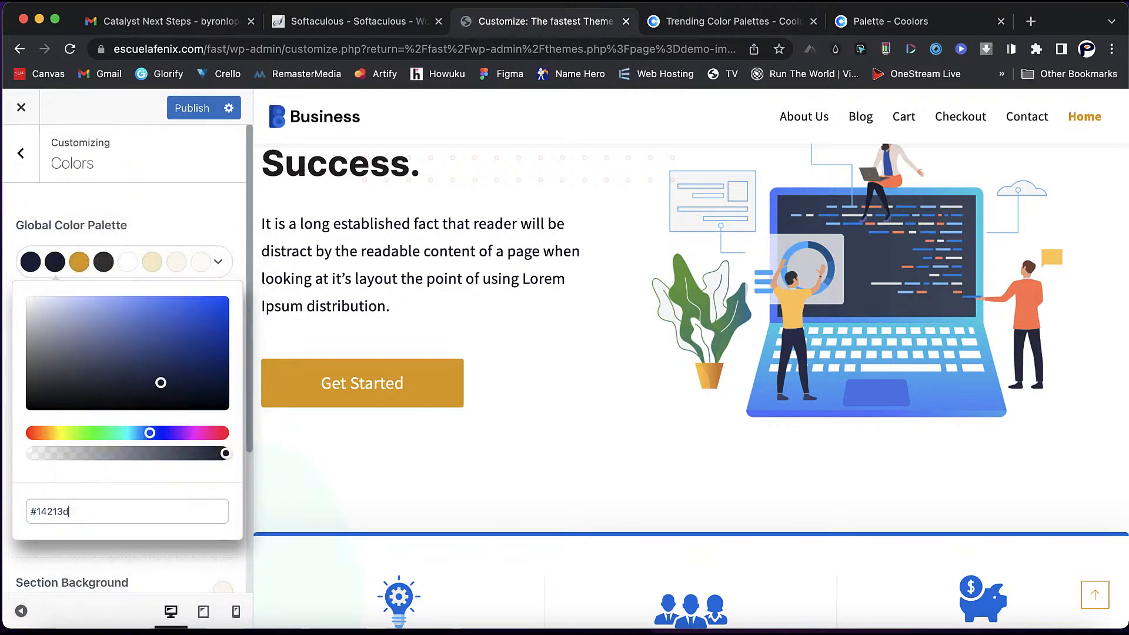
click(78, 262)
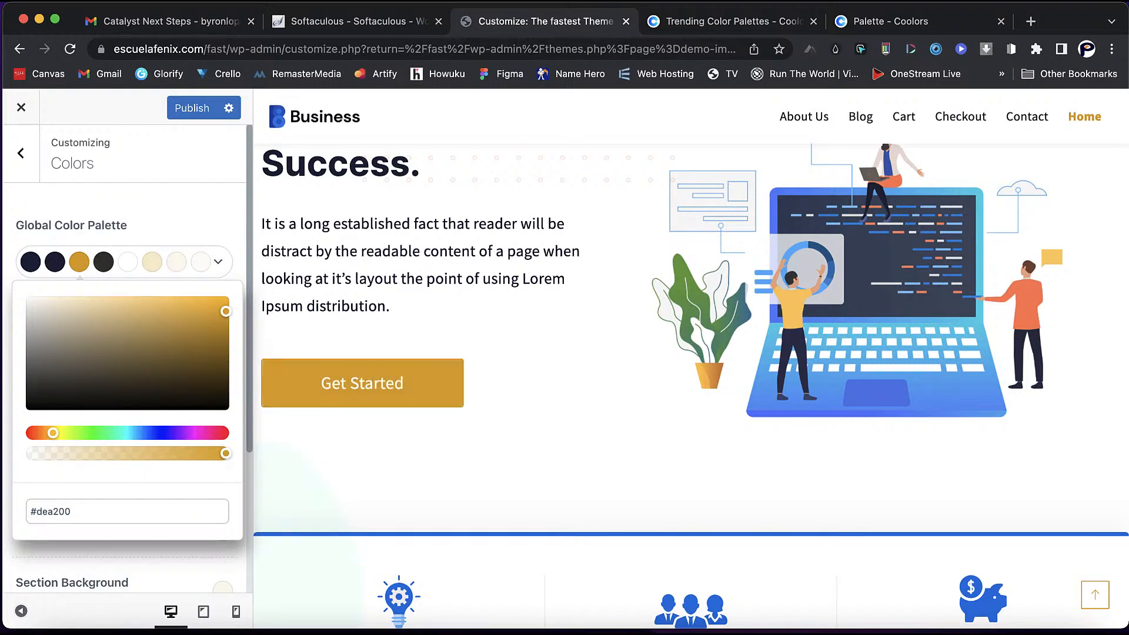
double_click(65, 512)
right_click(65, 511)
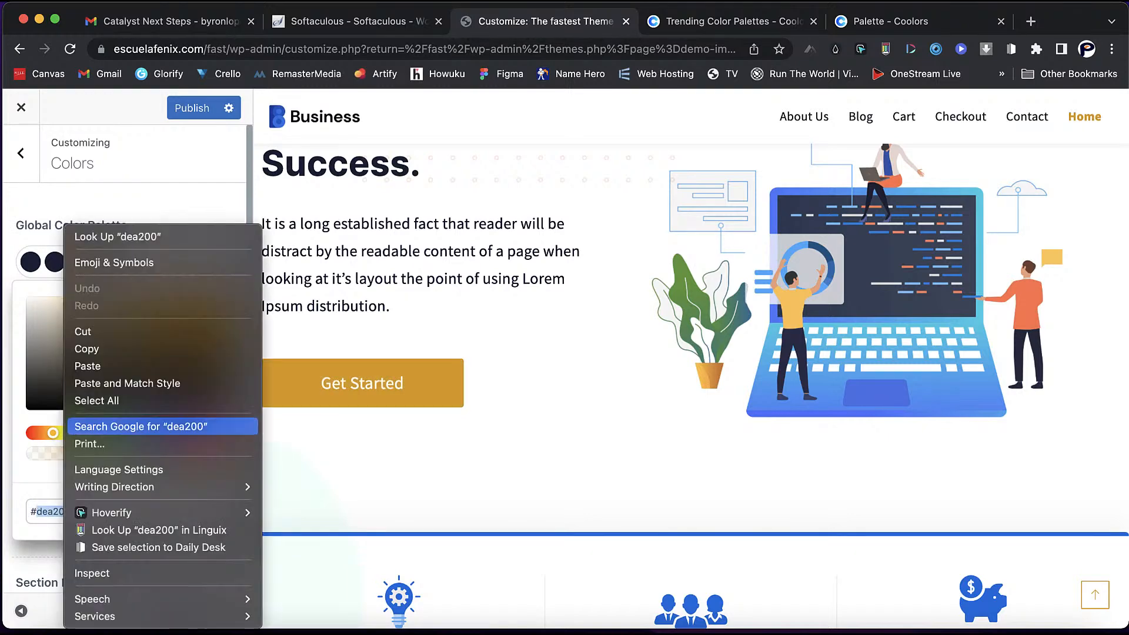
click(127, 383)
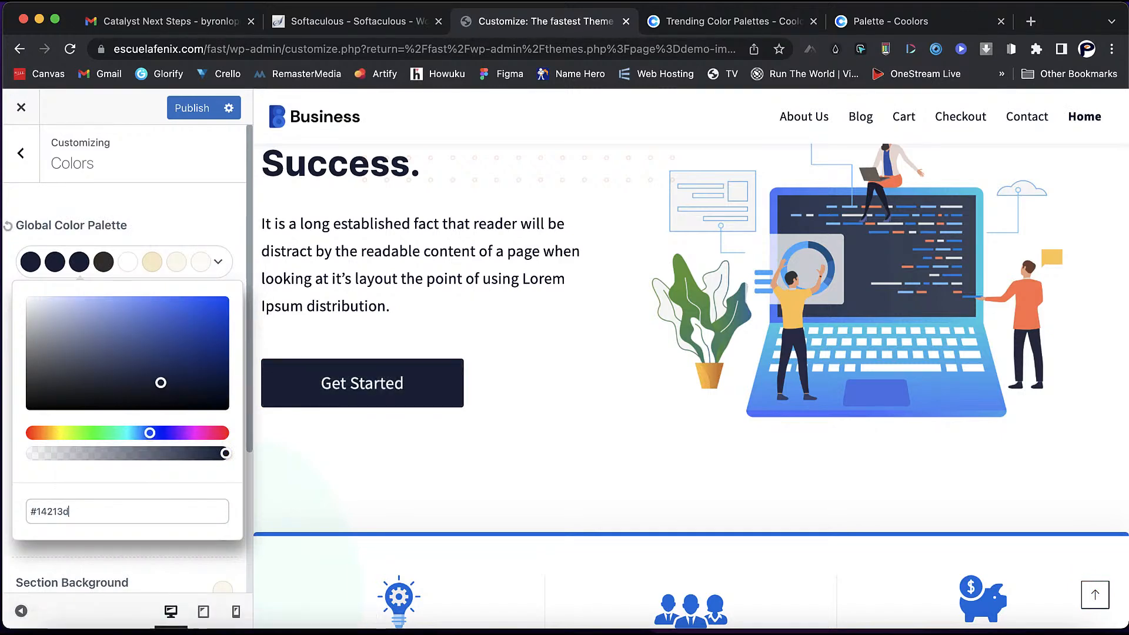
key(Return)
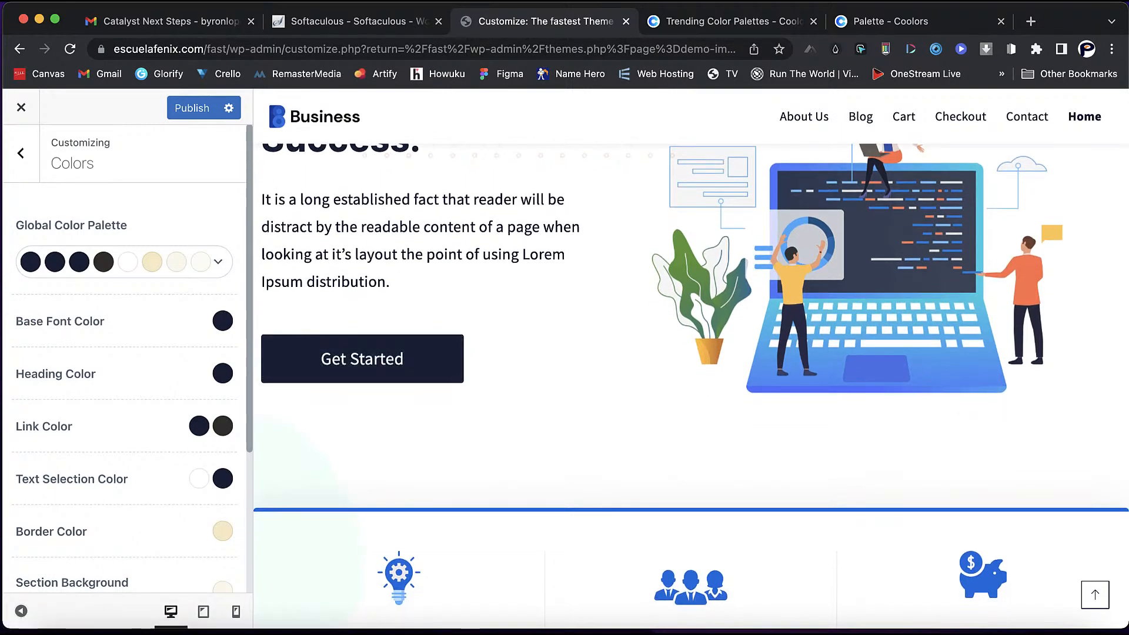
scroll(10, 411, down, 3)
- Scroll to the Site Background settings, checking tablet view before returning to desktop
scroll(10, 379, down, 2)
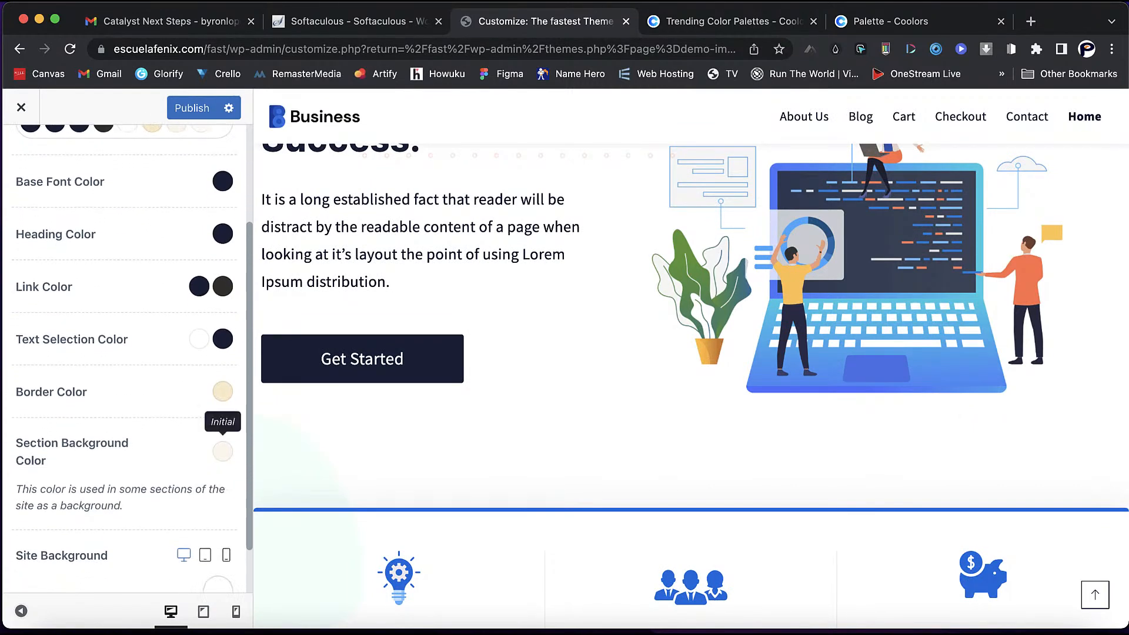
scroll(220, 471, down, 2)
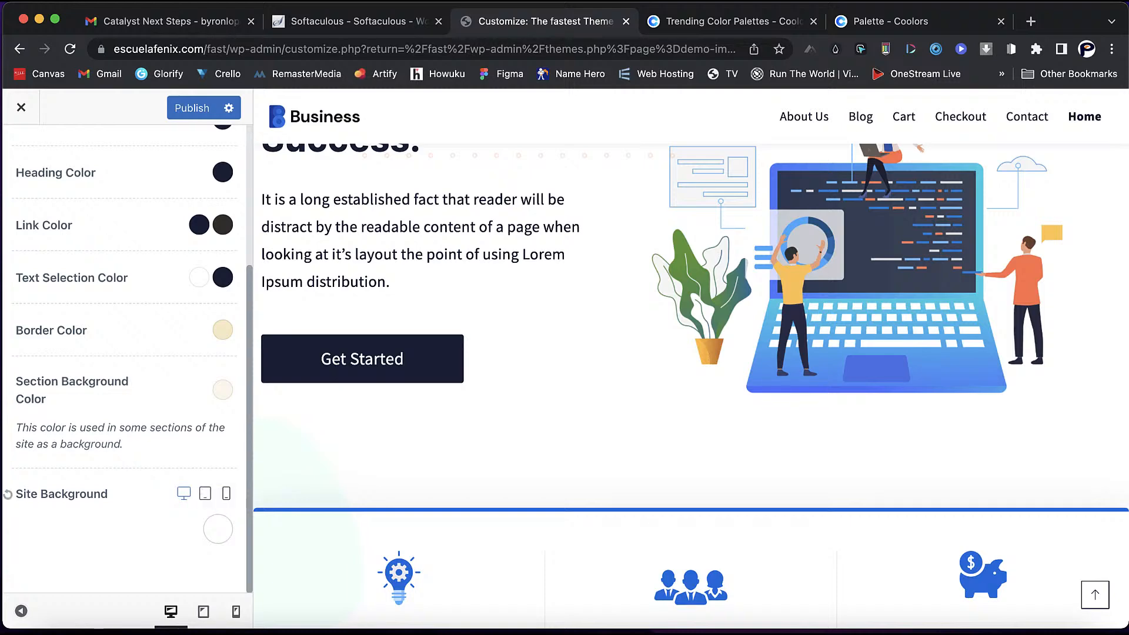
click(206, 494)
click(184, 494)
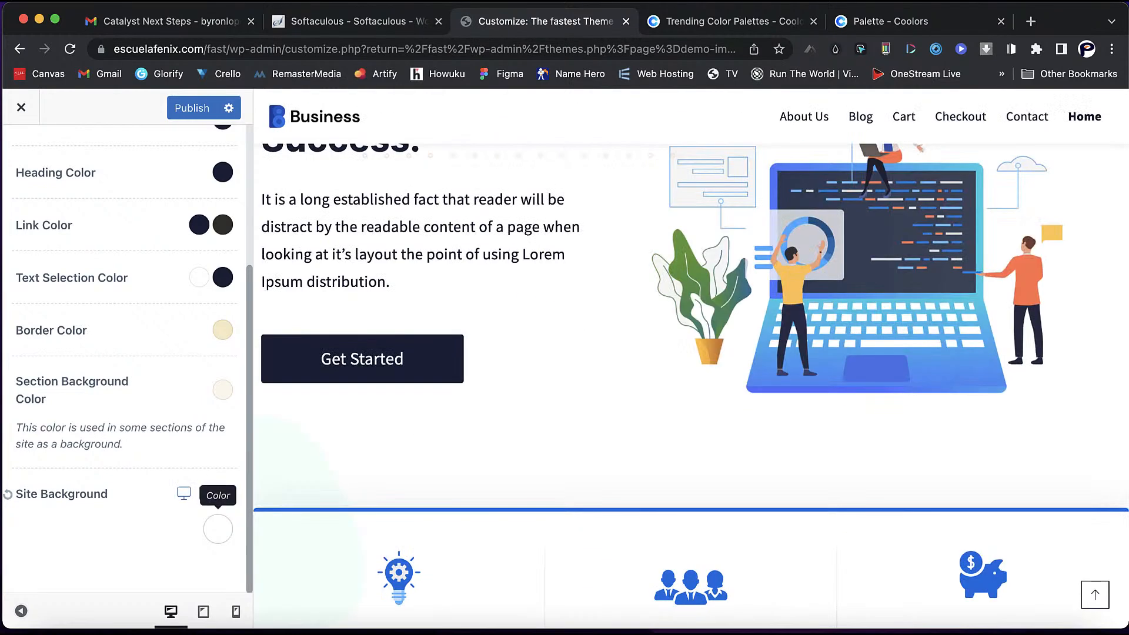
- Try black, red and white site background colours, preview a gradient, then show image options
click(217, 529)
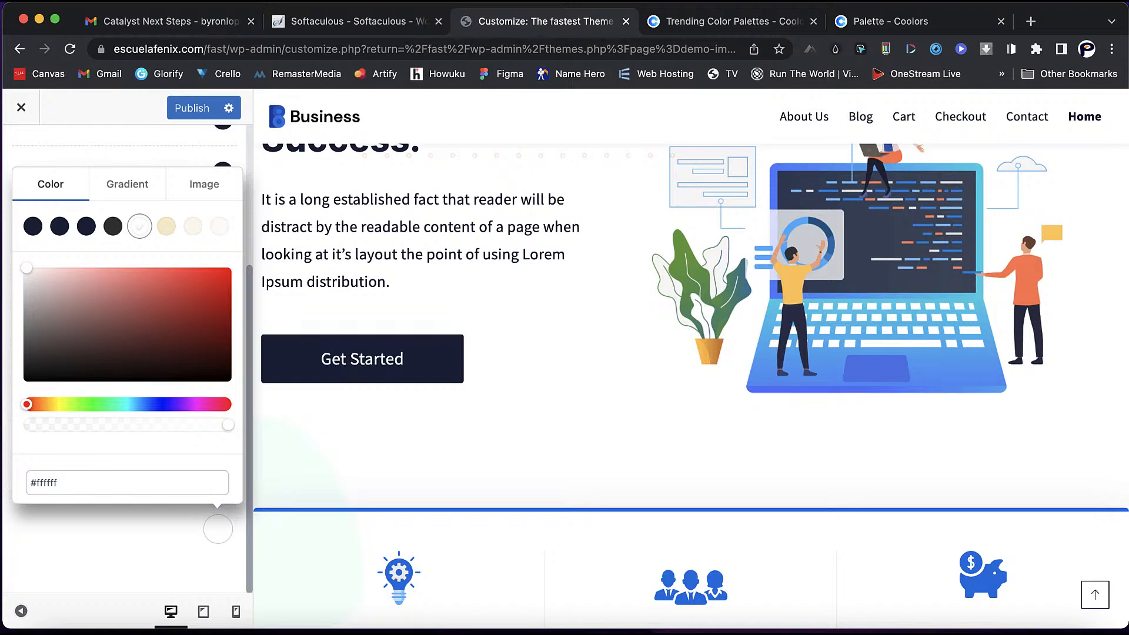
click(229, 378)
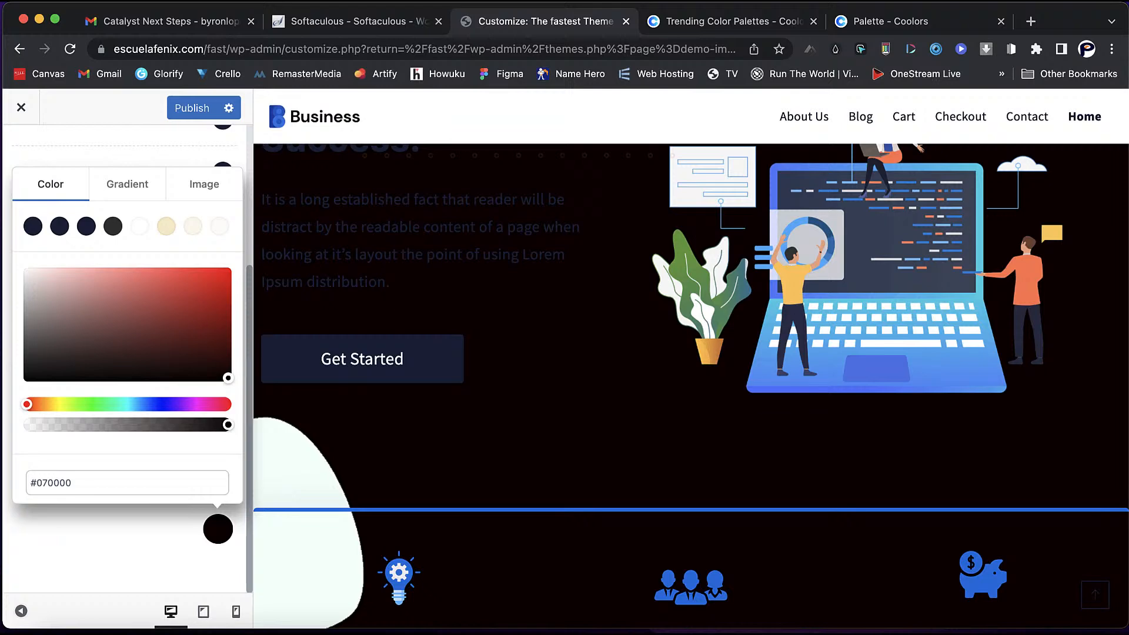
drag(229, 378, 224, 268)
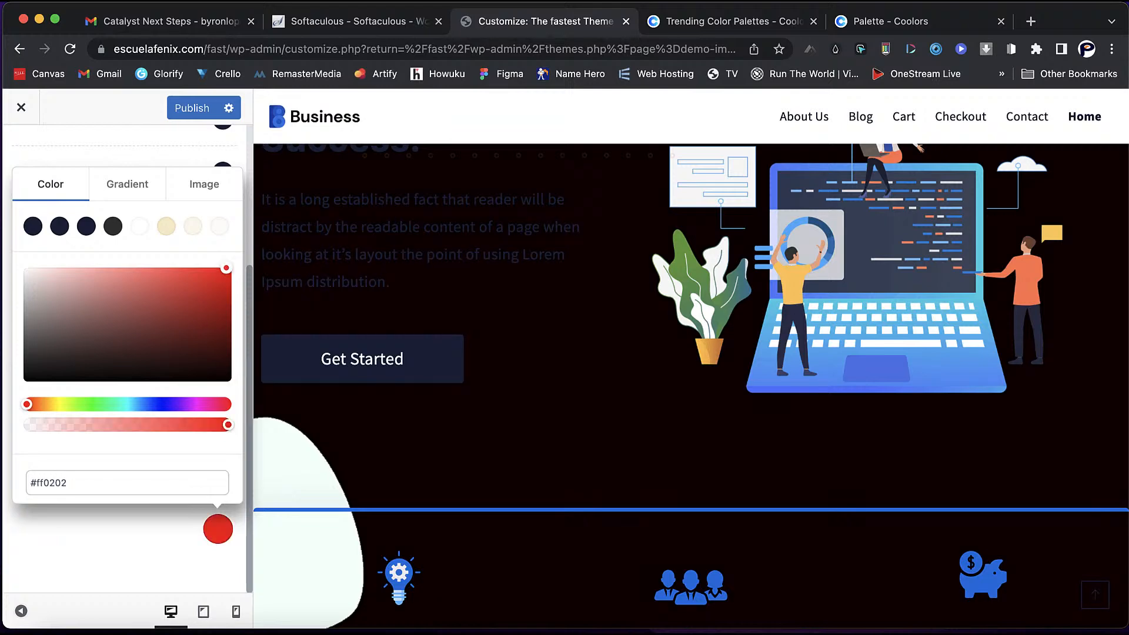
scroll(692, 376, up, 4)
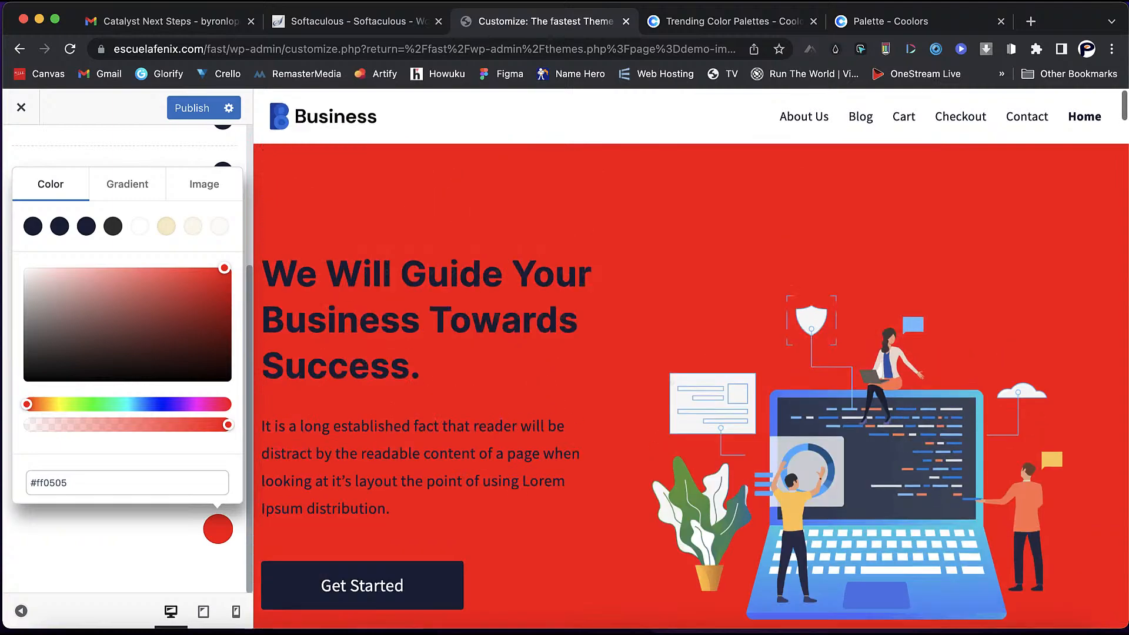
scroll(691, 376, down, 8)
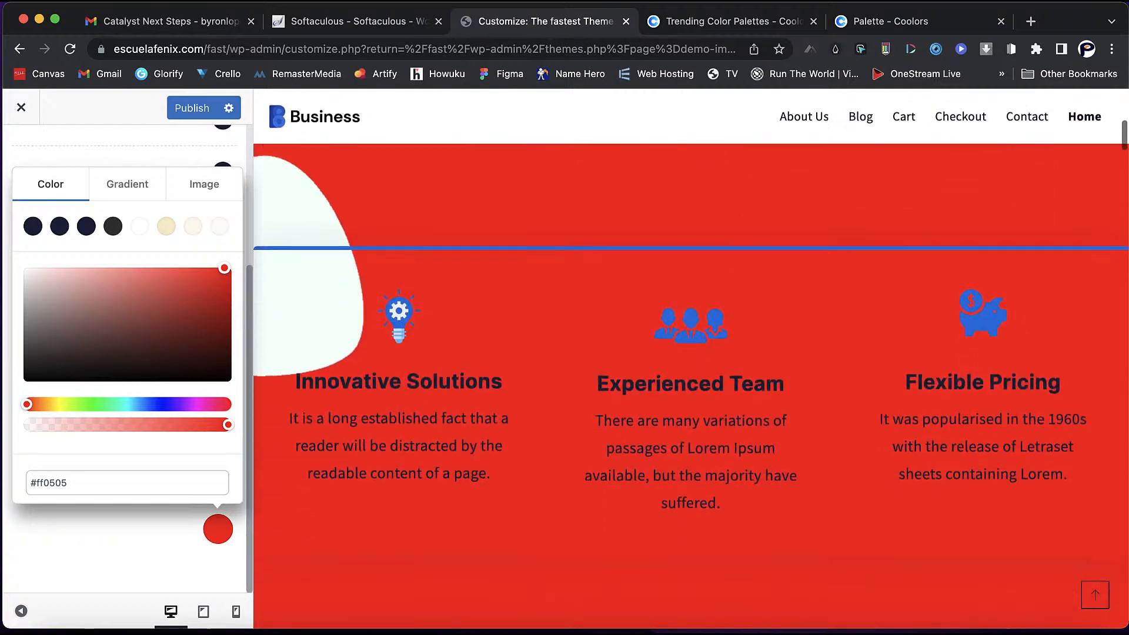
click(33, 272)
drag(32, 272, 24, 267)
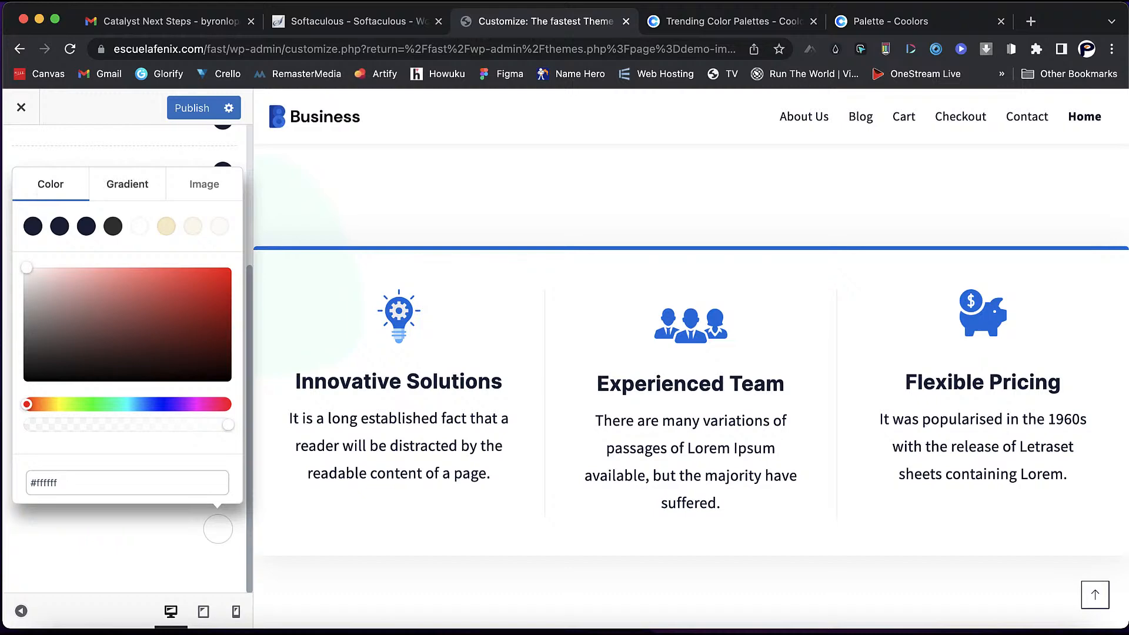
click(127, 184)
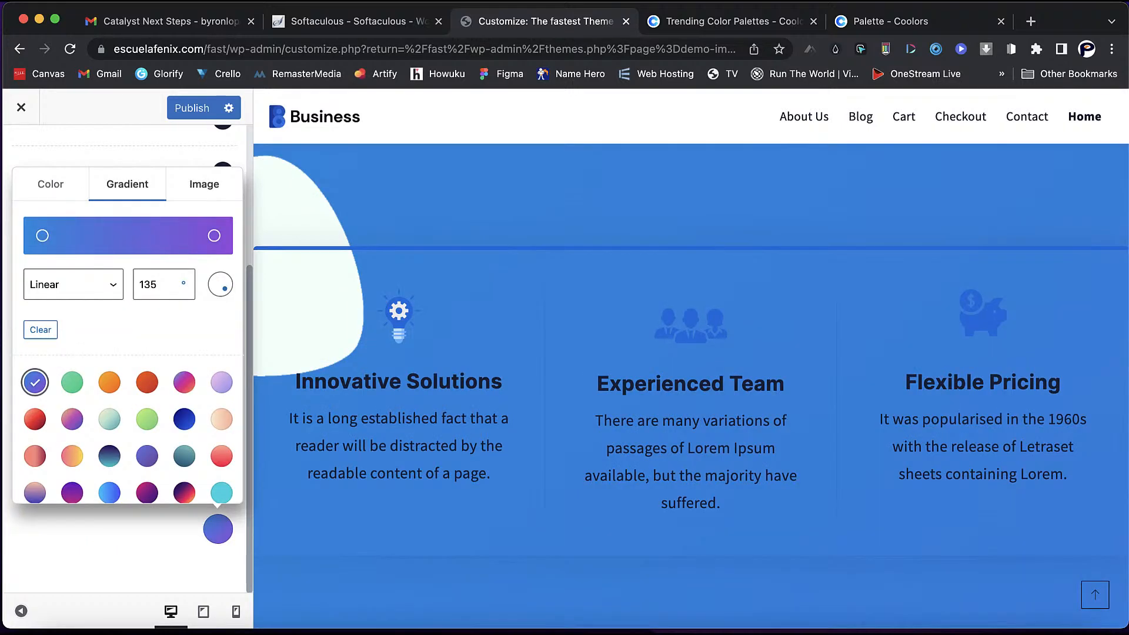
click(204, 184)
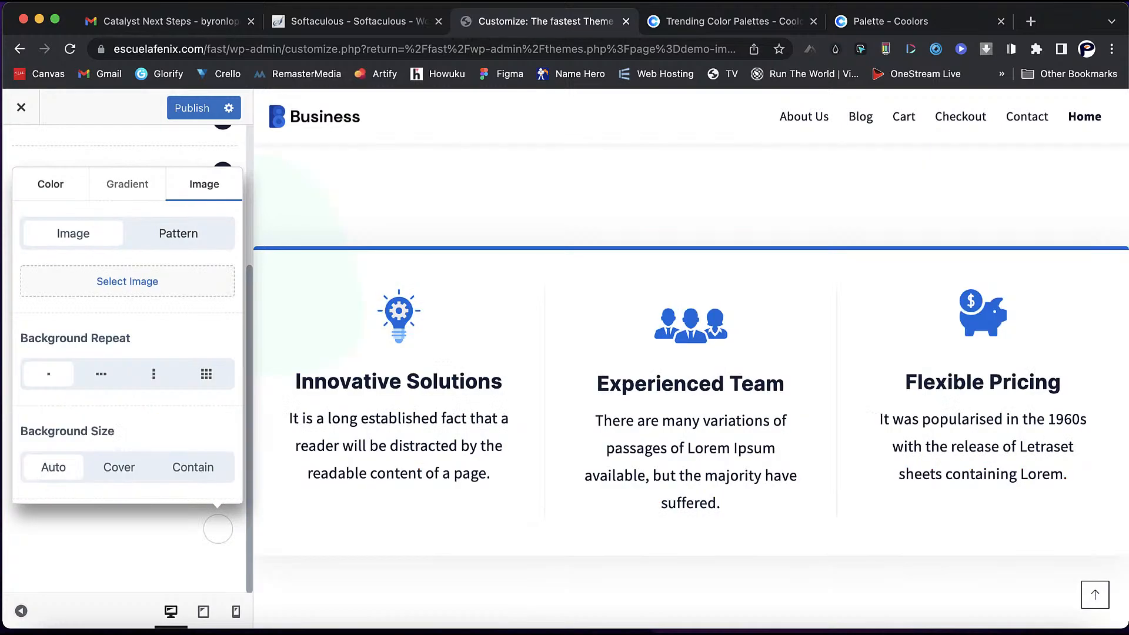
- Upload the cream blob image from the LMS folder as the site background
click(127, 281)
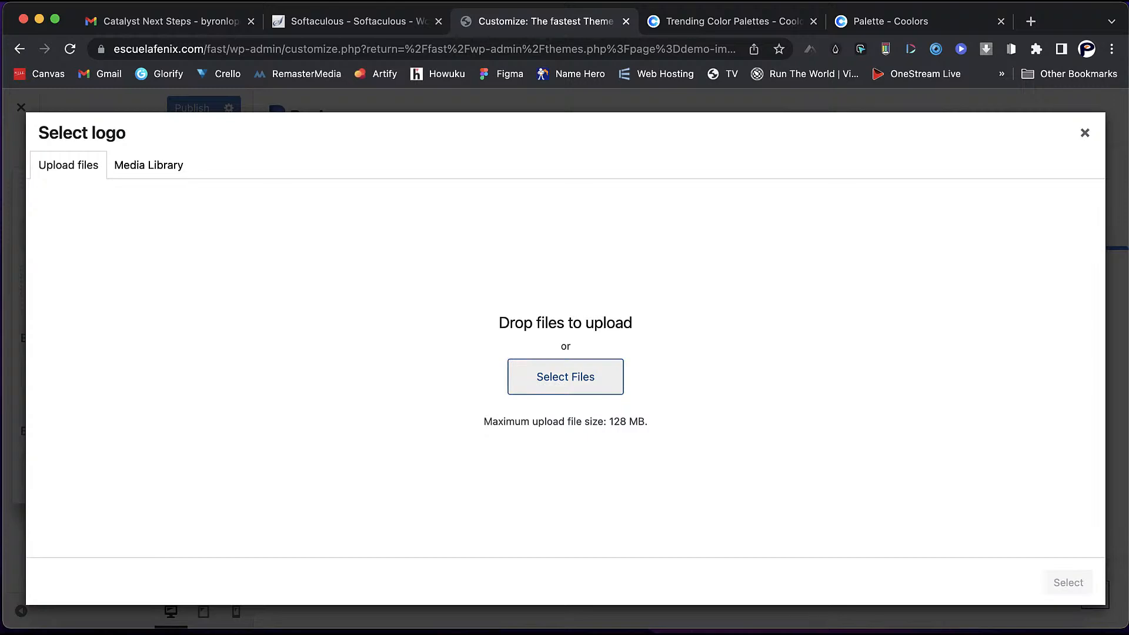
click(566, 377)
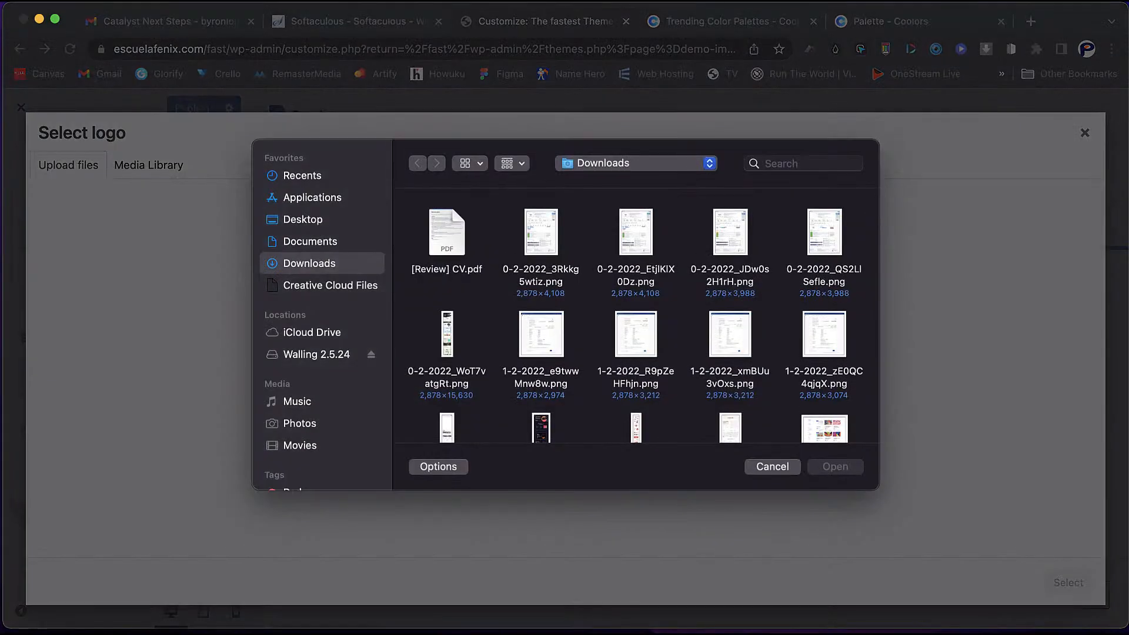
click(303, 219)
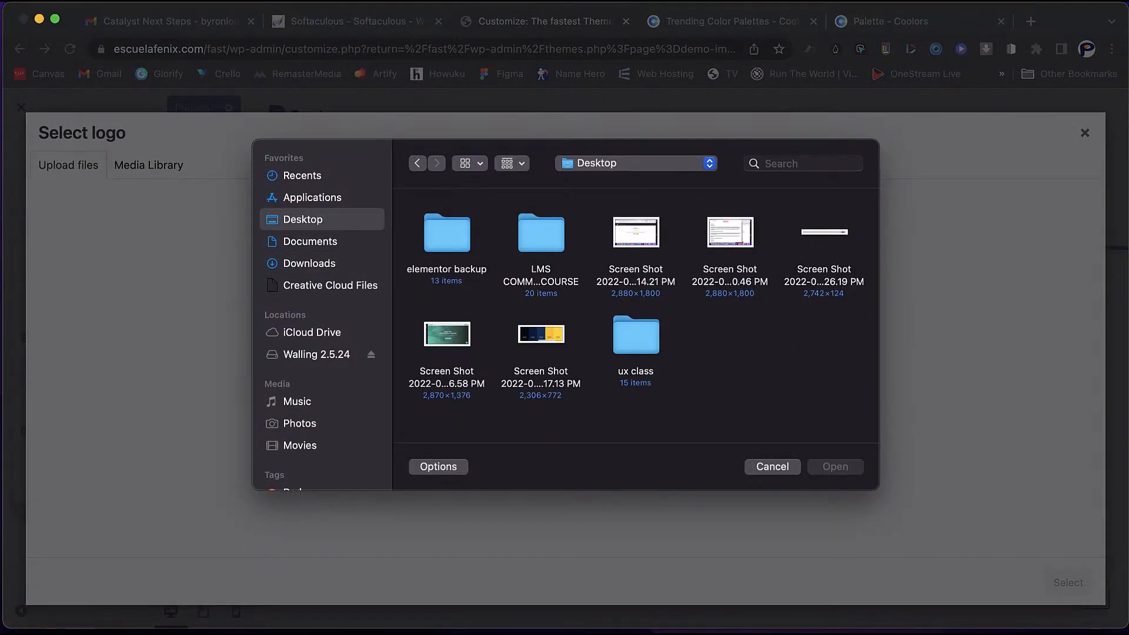
double_click(541, 235)
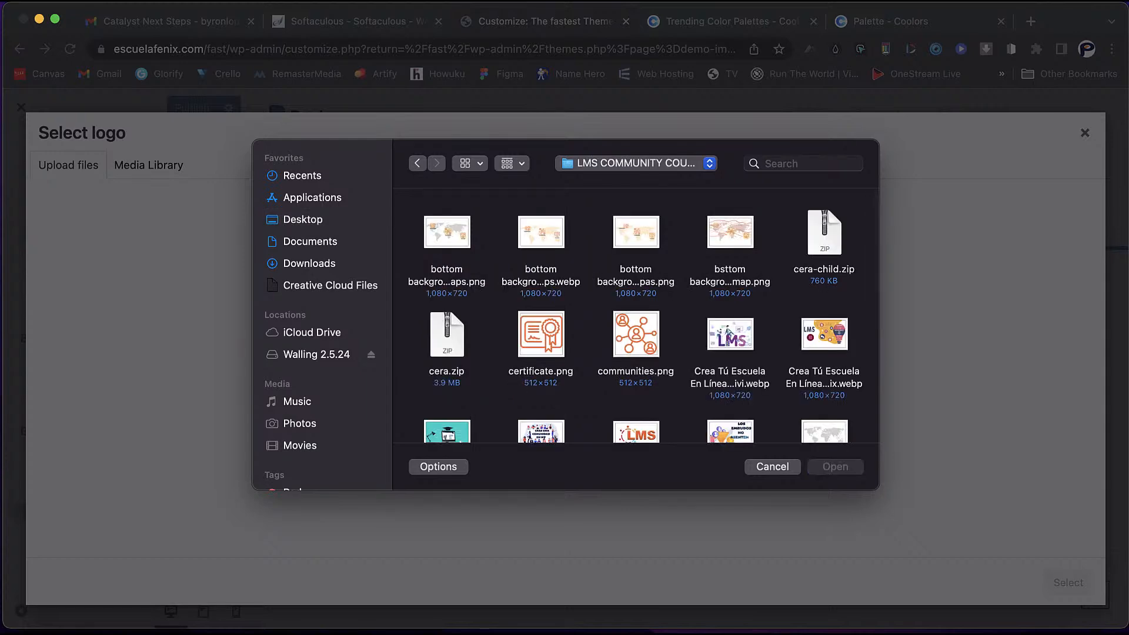
scroll(636, 318, down, 3)
scroll(636, 317, down, 1)
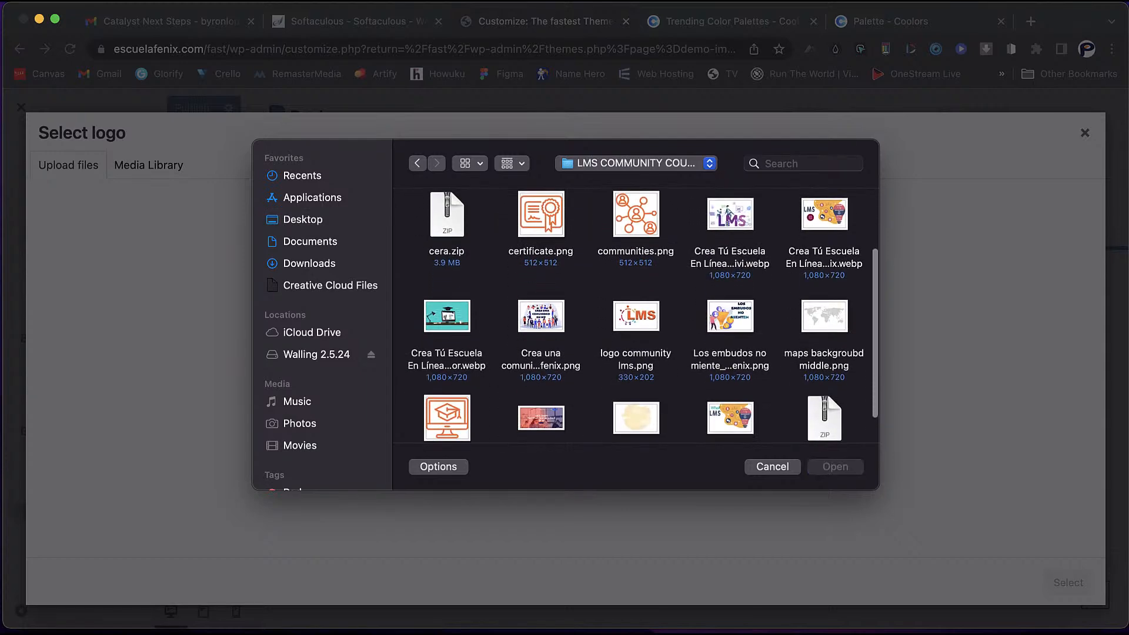
click(637, 418)
click(835, 467)
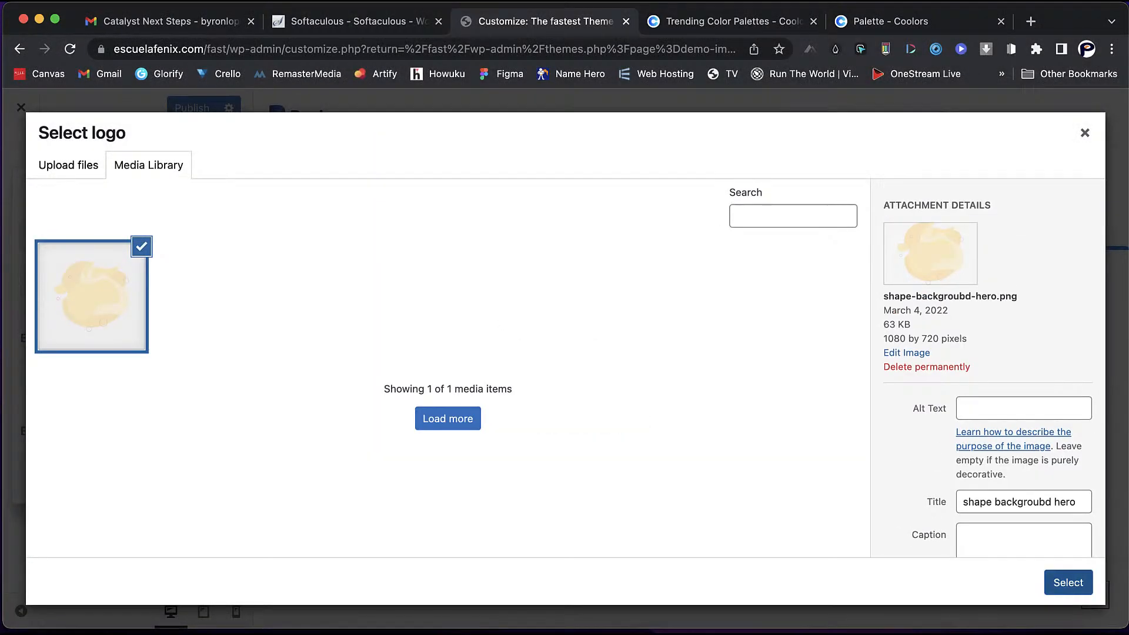
click(1068, 582)
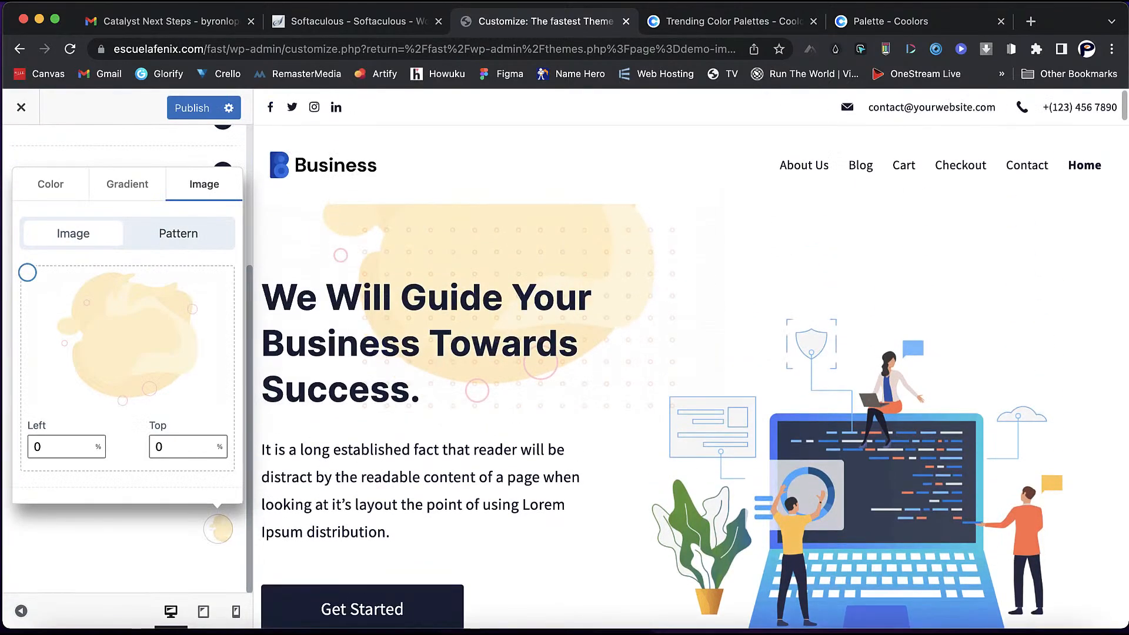
- Remove the background image, keep plain white #ffffff, and go back to the main Customizer options
scroll(690, 365, down, 16)
scroll(691, 365, down, 12)
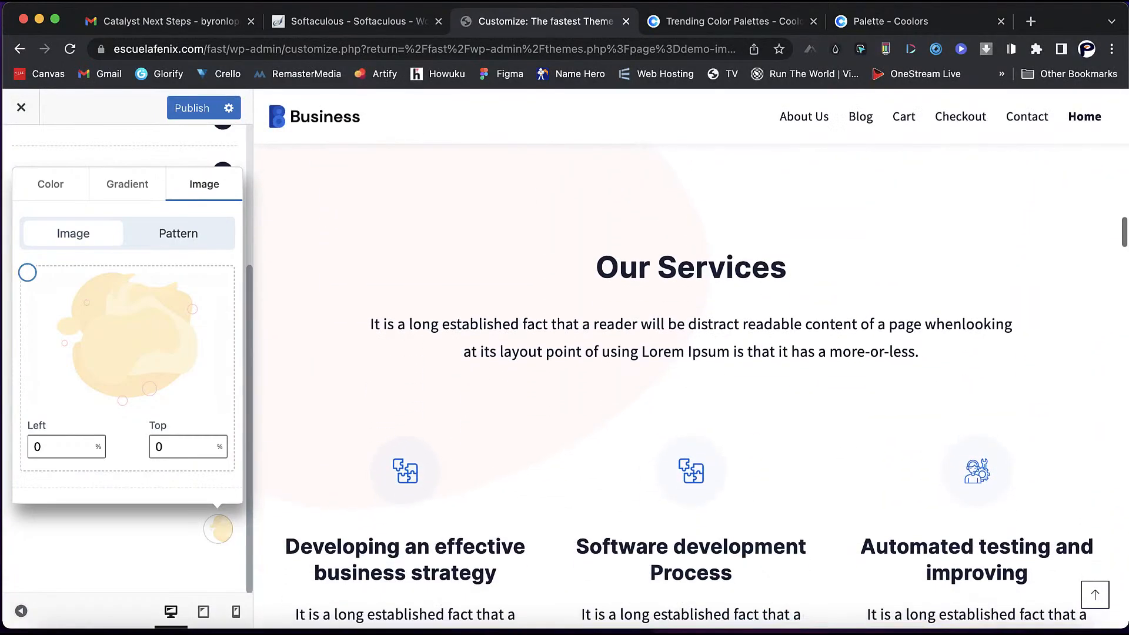
scroll(691, 364, up, 4)
mouse_move(197, 324)
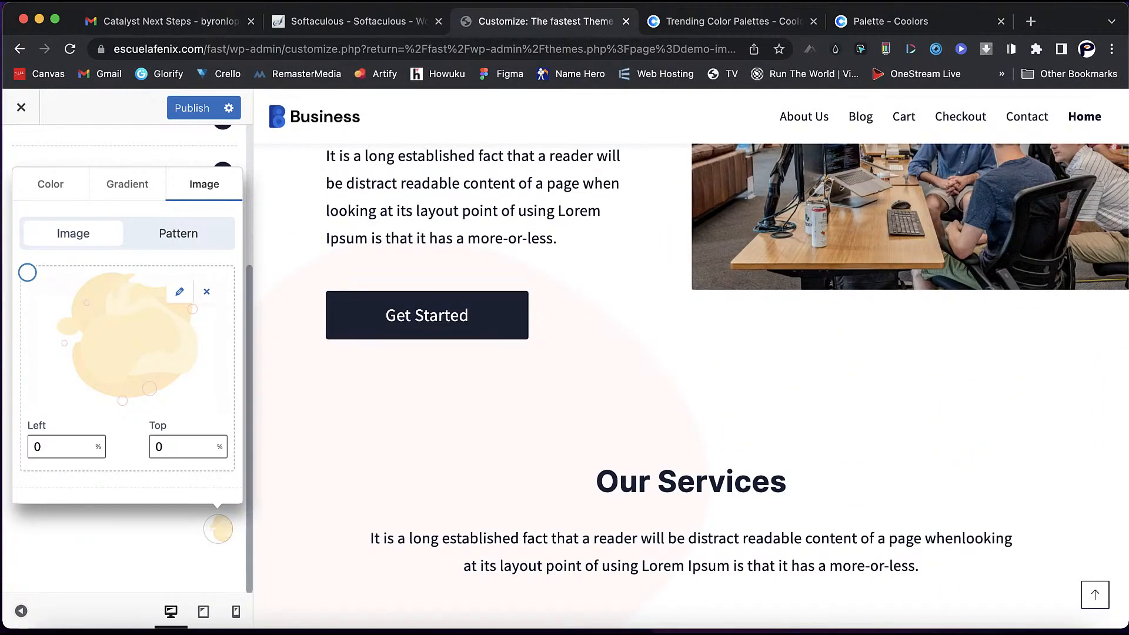
click(207, 291)
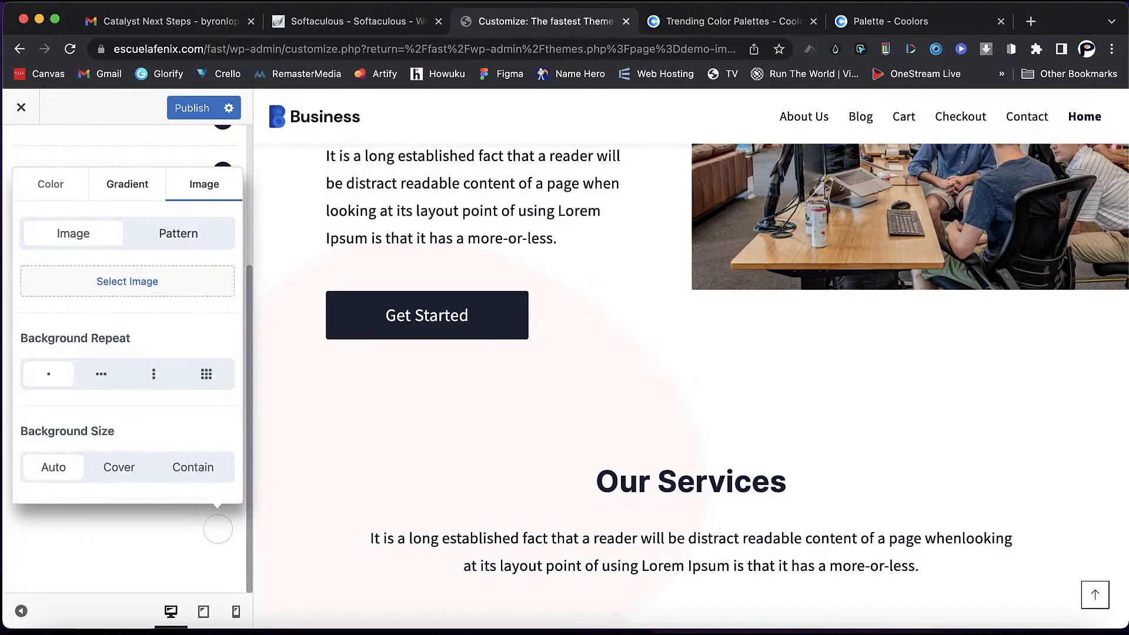
click(50, 184)
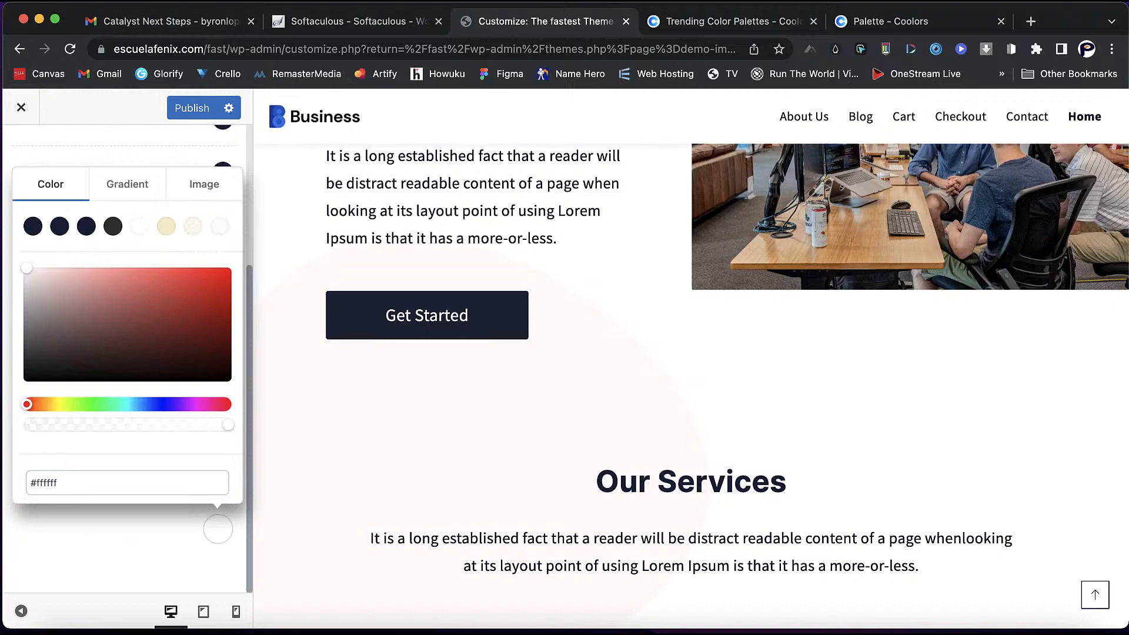
click(218, 529)
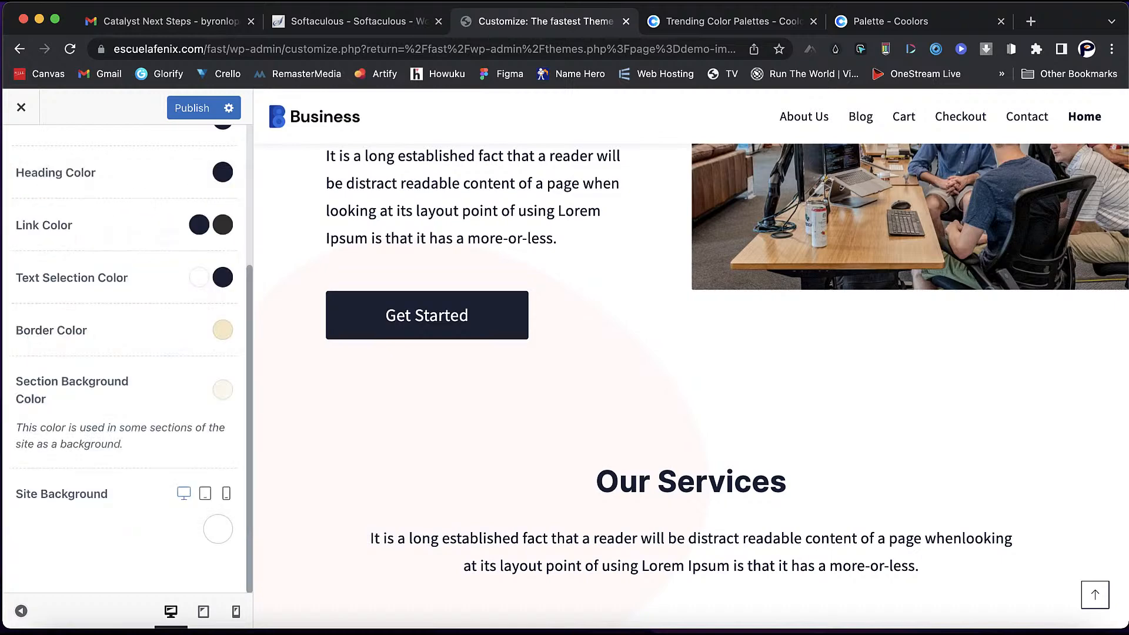
scroll(125, 376, up, 4)
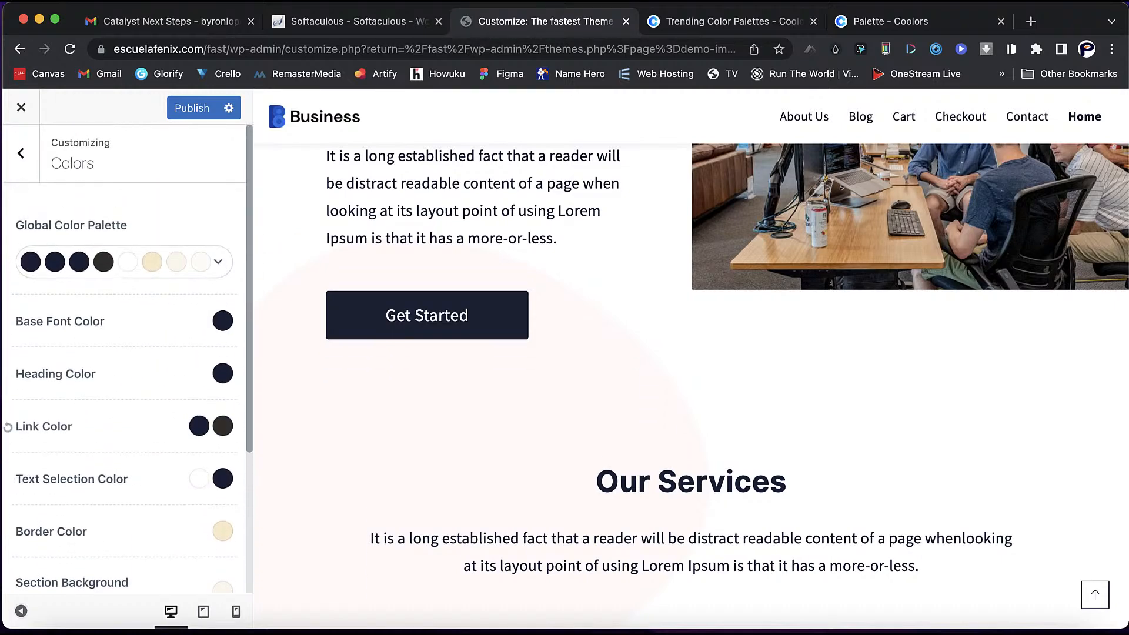
scroll(691, 376, up, 3)
scroll(691, 376, up, 10)
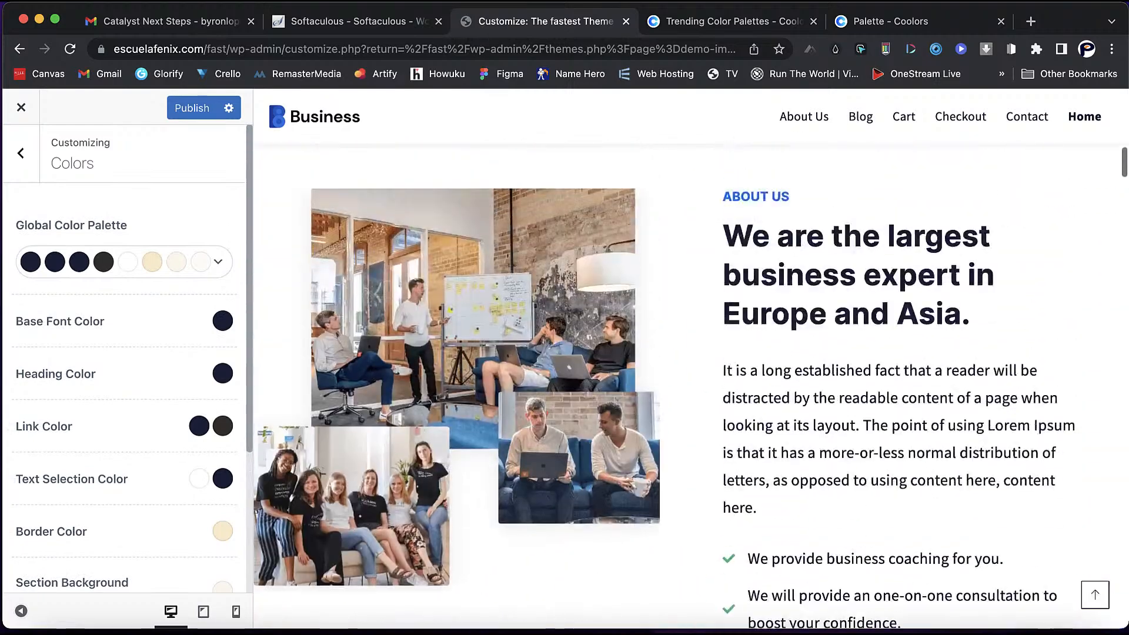
scroll(691, 376, up, 10)
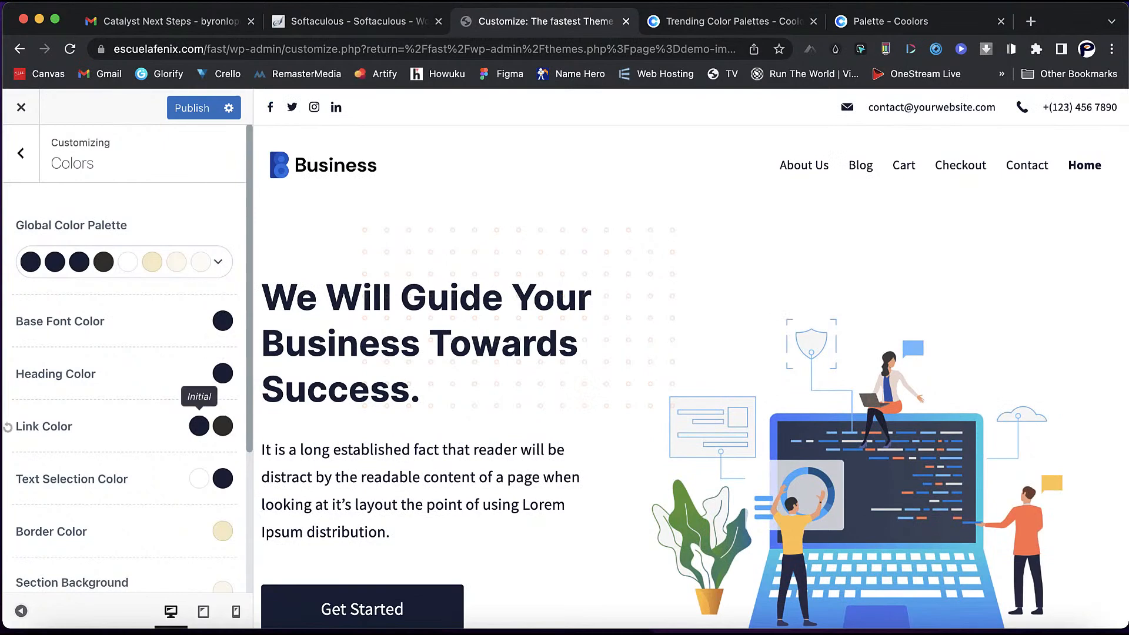
click(21, 153)
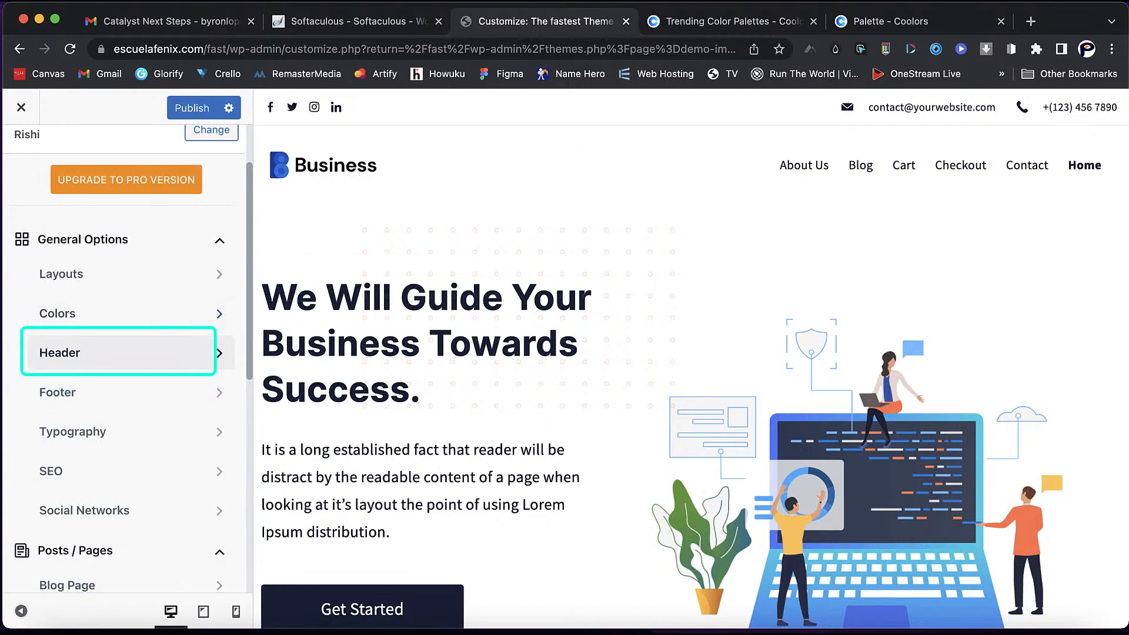
- In Header, compare mobile and desktop layouts, then open the top-row Socials element settings
click(118, 353)
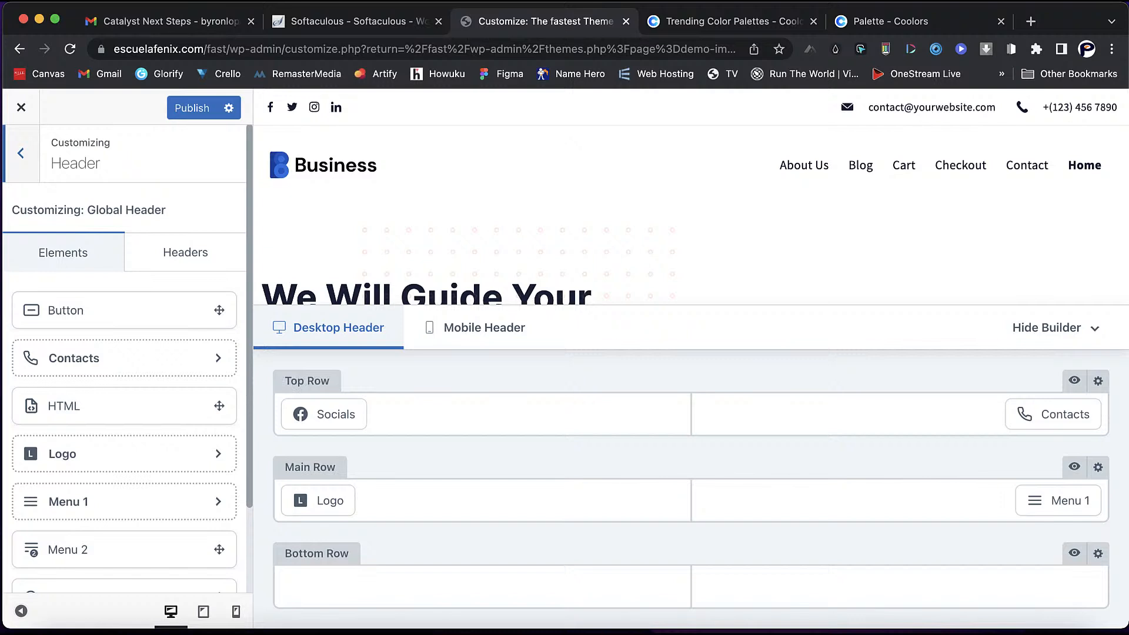
click(474, 328)
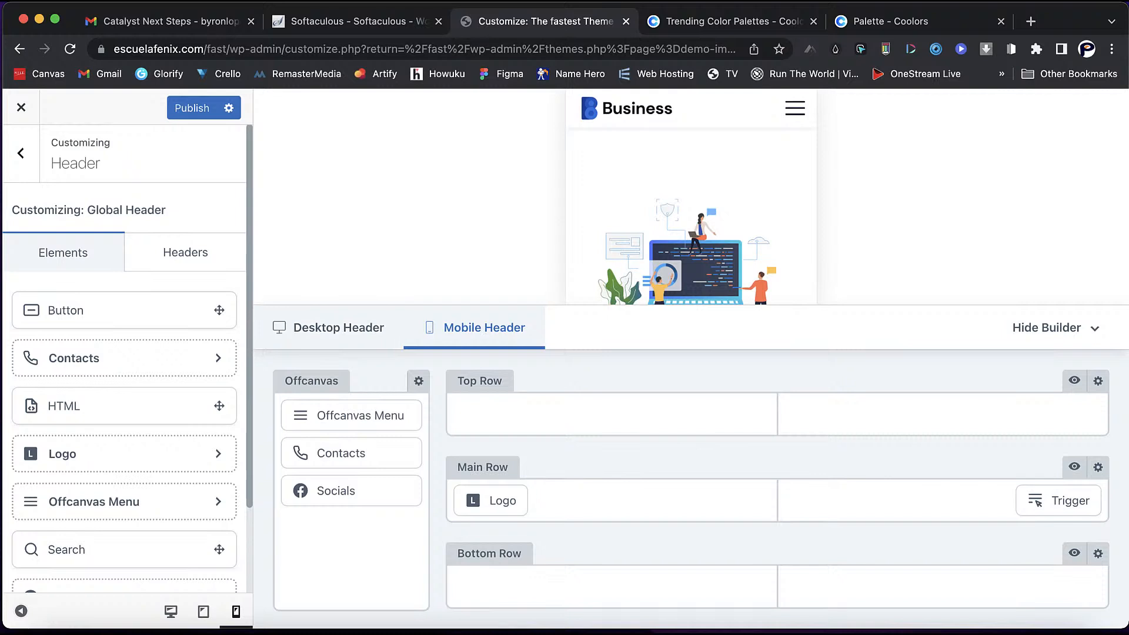
click(330, 327)
mouse_move(323, 414)
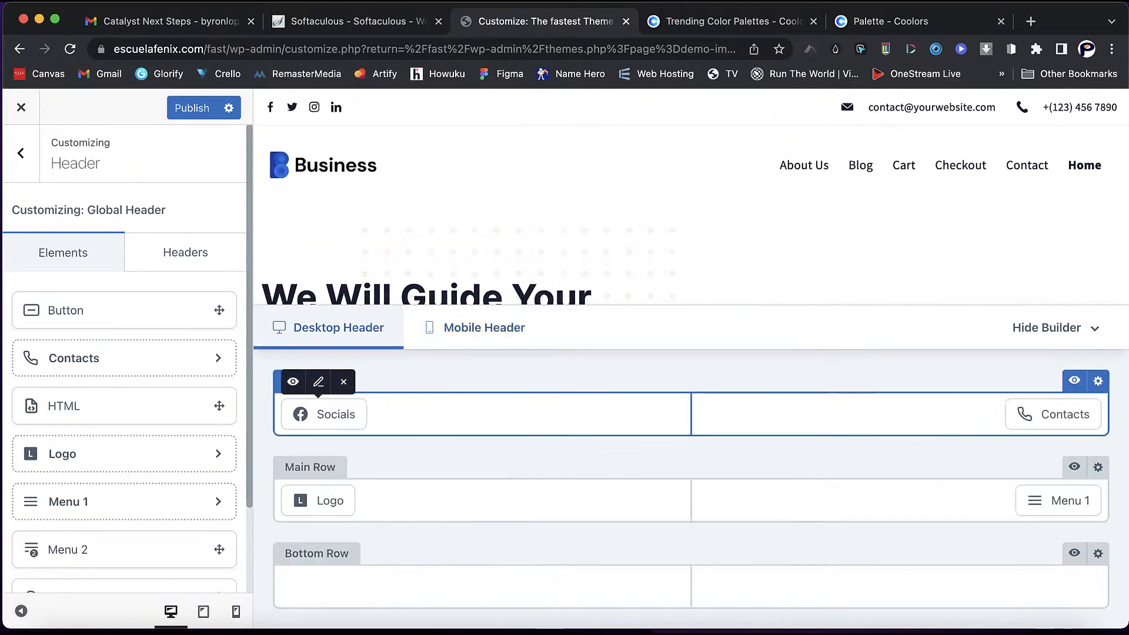
click(318, 381)
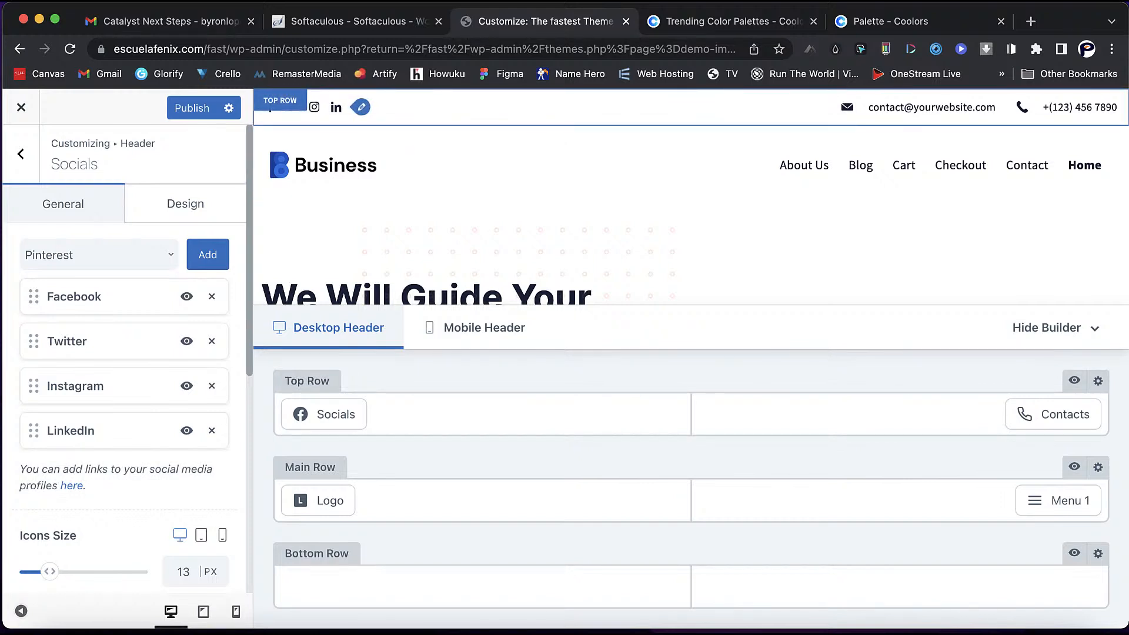
- Hide and then re-show the Facebook, Twitter, Instagram and LinkedIn header social icons
click(186, 341)
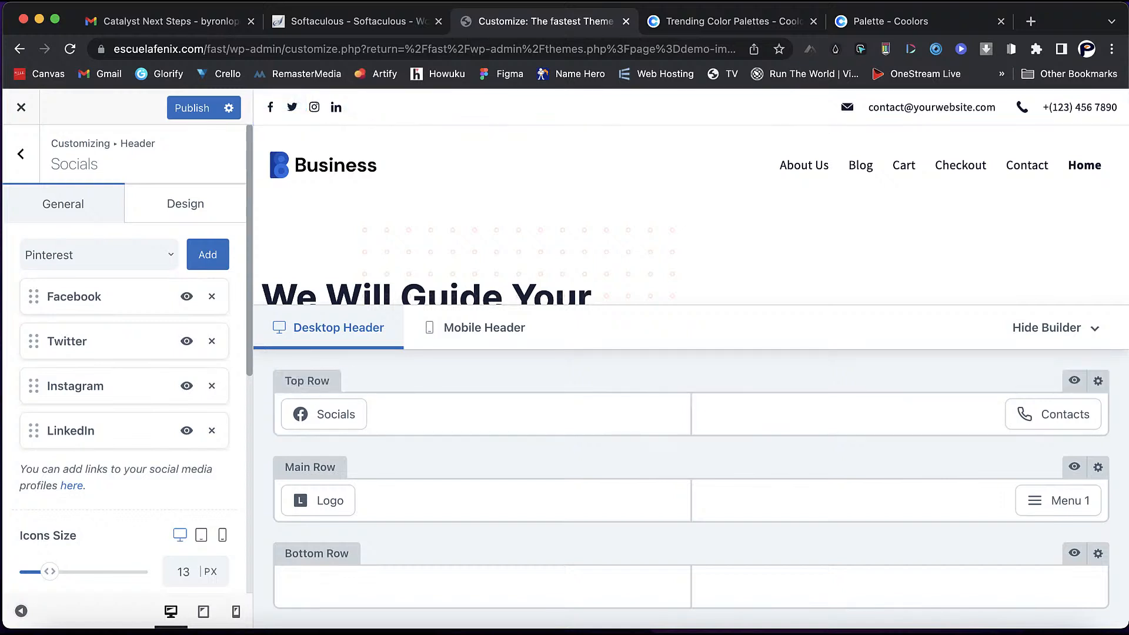
click(187, 341)
click(187, 385)
click(186, 341)
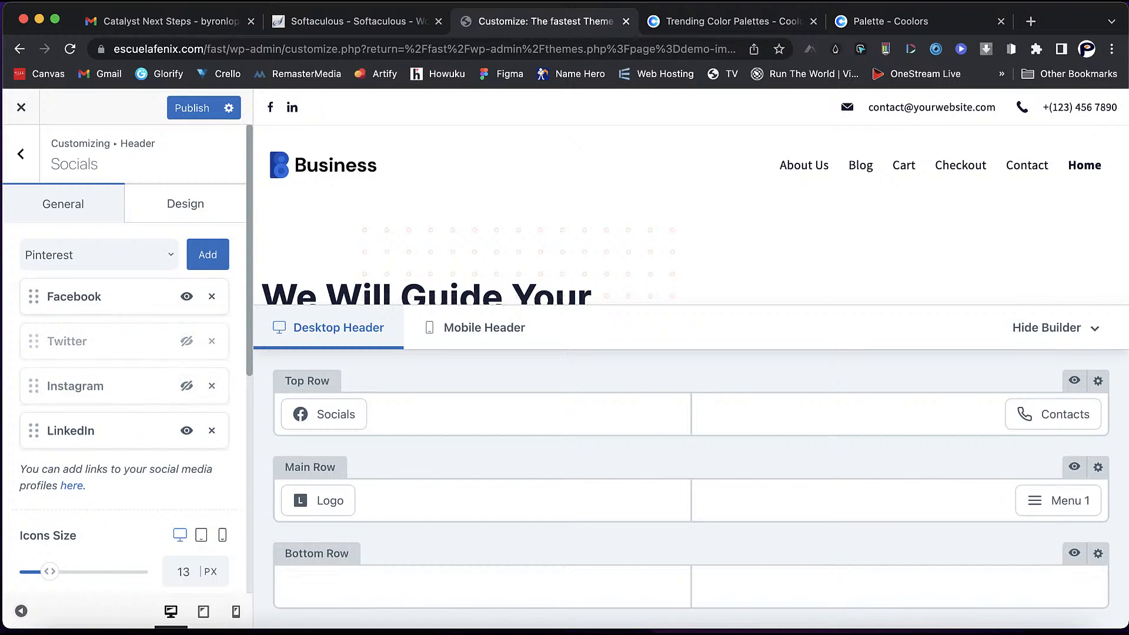
click(186, 431)
click(186, 296)
click(186, 296)
click(187, 342)
click(187, 386)
click(186, 431)
- Set the social icons' default-state colour to bright red #fa0000
click(186, 204)
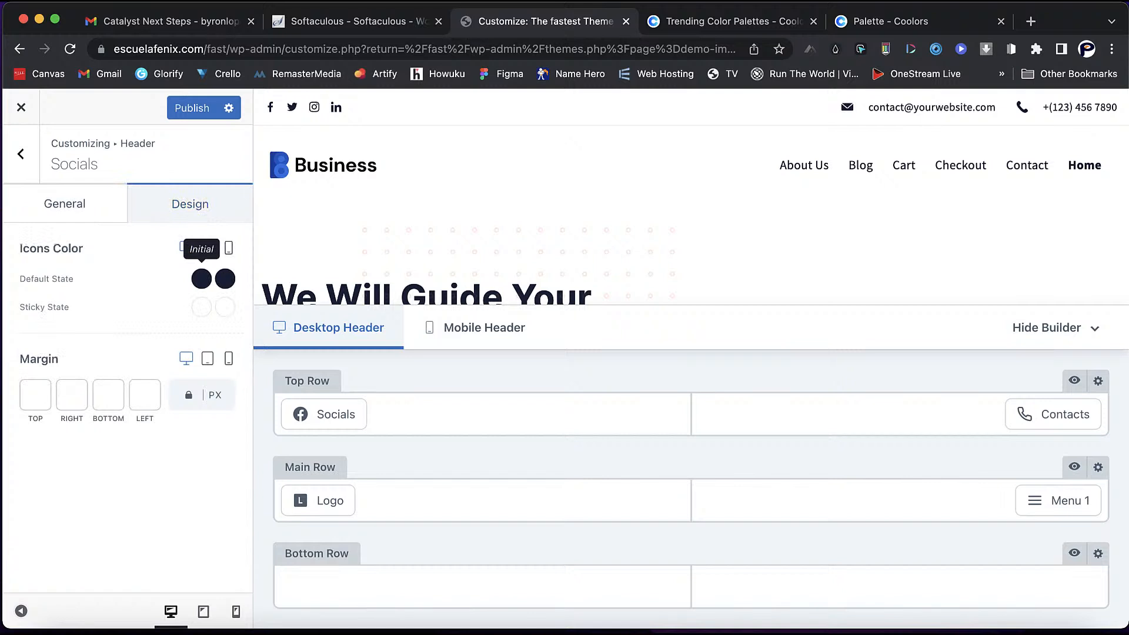
click(202, 279)
click(169, 322)
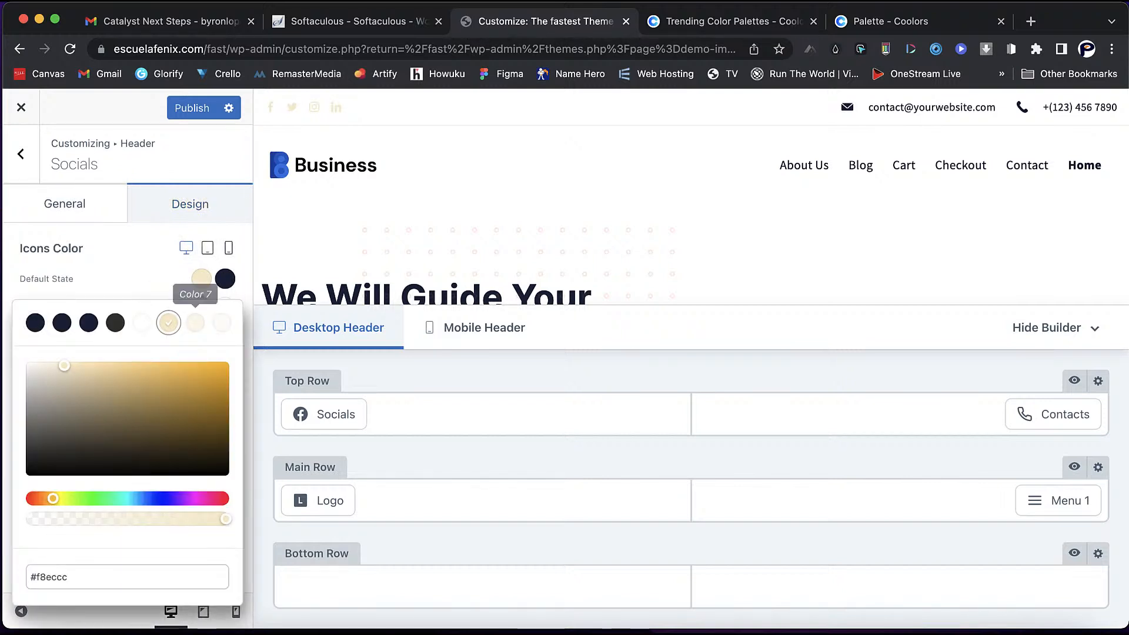
drag(53, 499, 29, 499)
drag(217, 368, 227, 364)
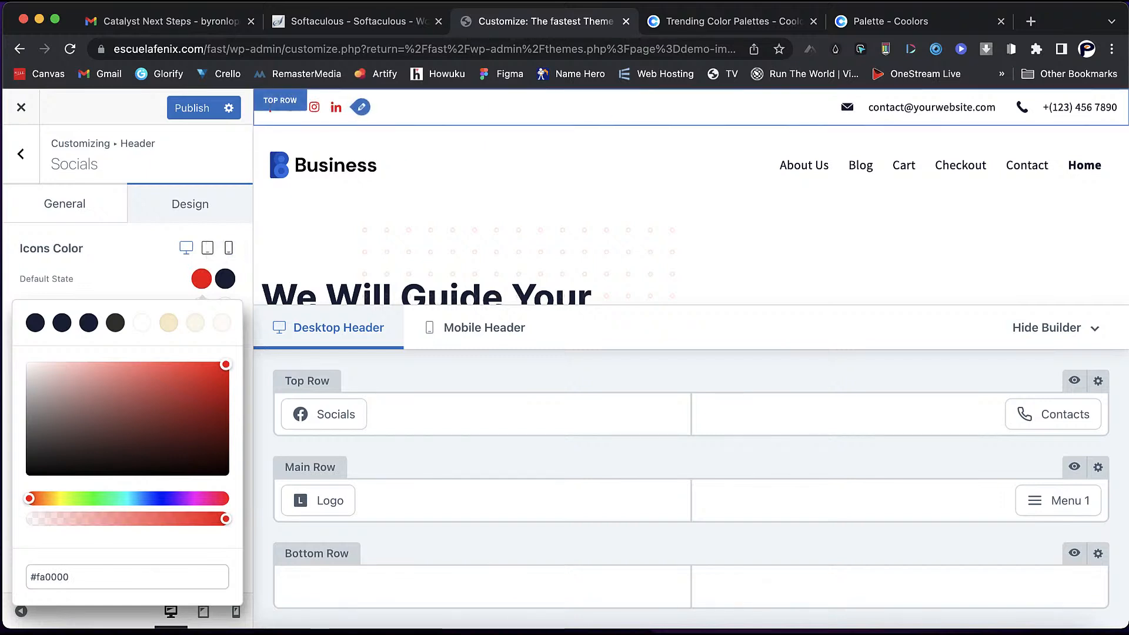
click(132, 264)
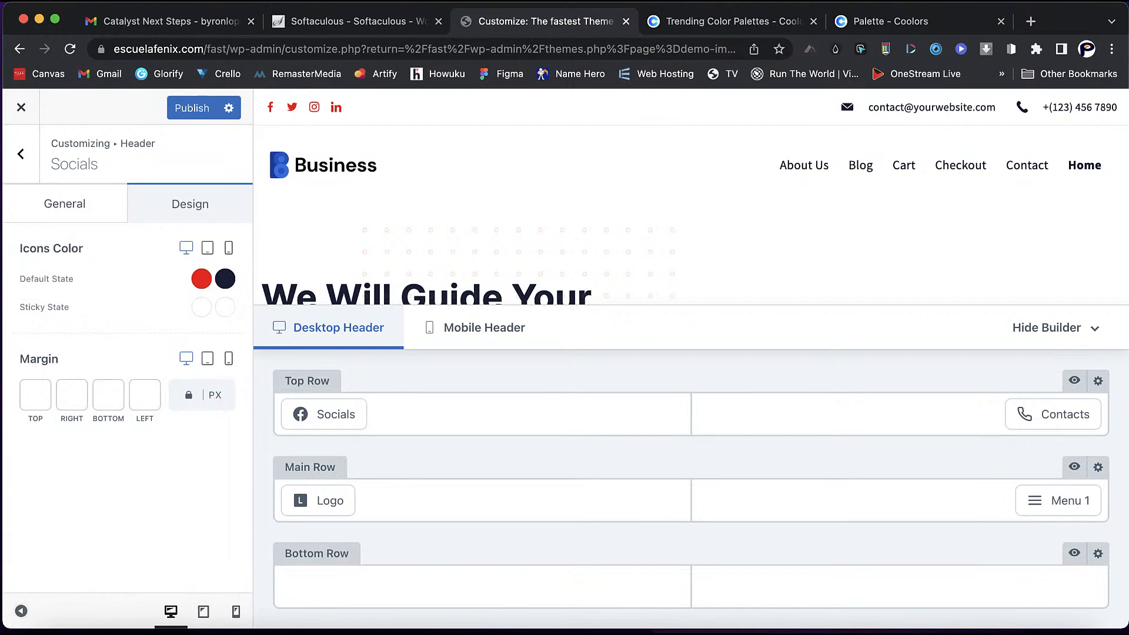
- Keep the icons' left margin unit as px and bring up the header Contacts settings
click(145, 395)
click(215, 395)
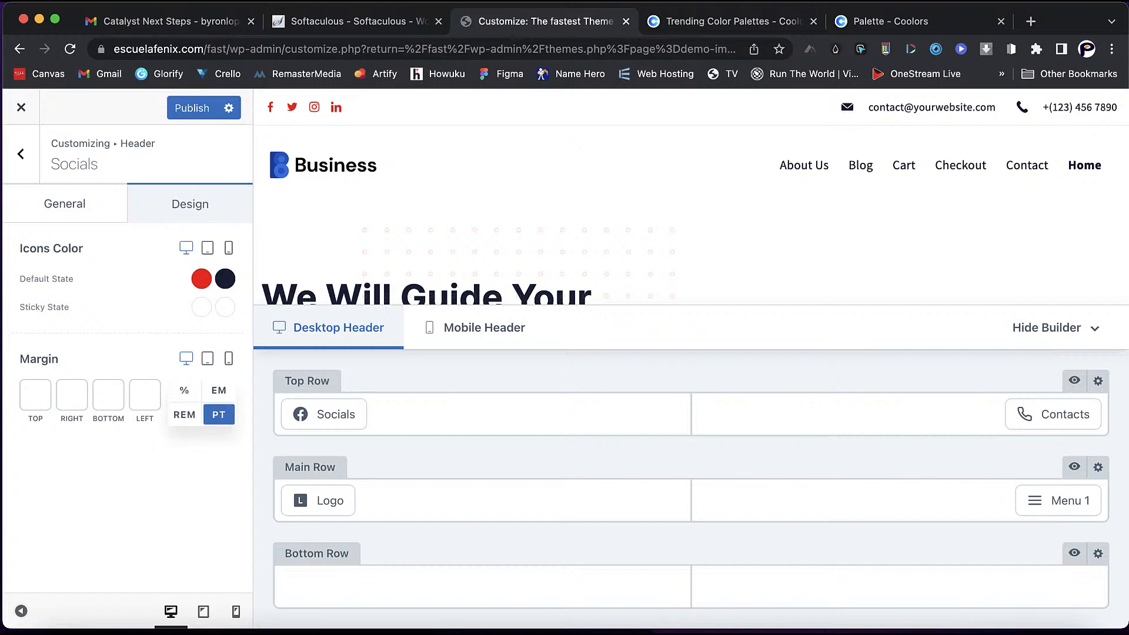
click(154, 450)
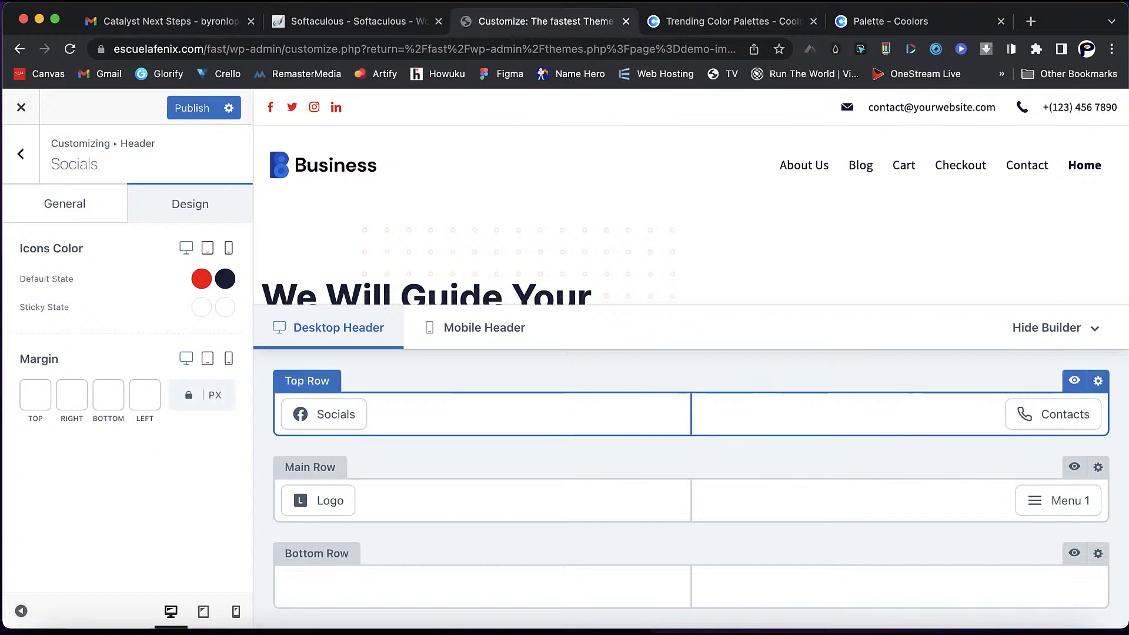
click(1043, 382)
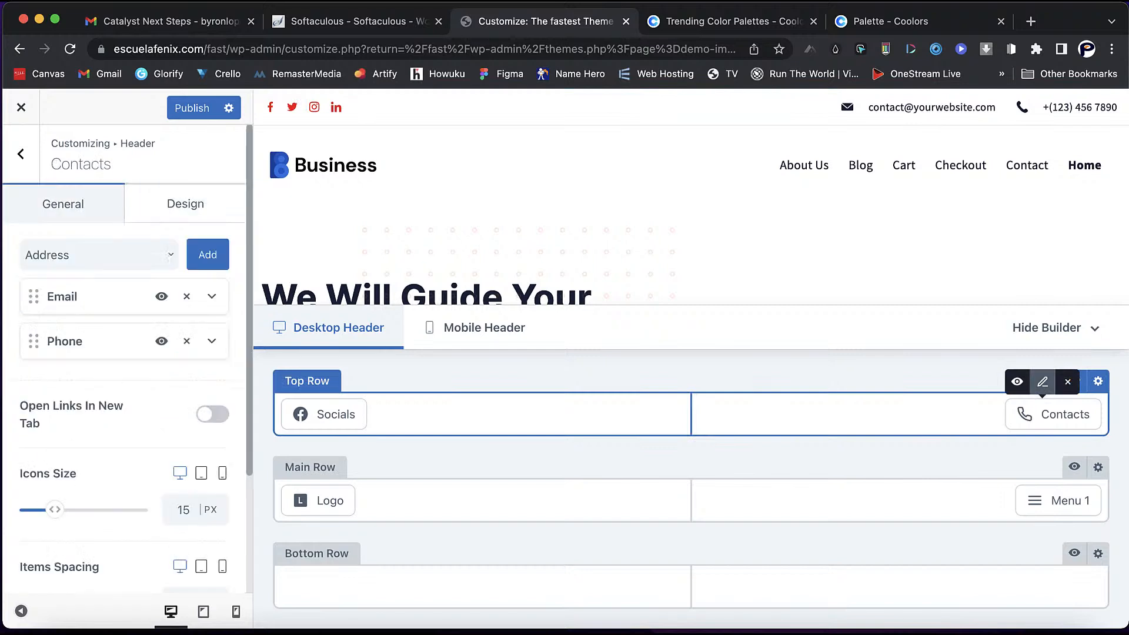
- Briefly hide and re-show the contact email, then set the contacts' default font colour to red
click(161, 297)
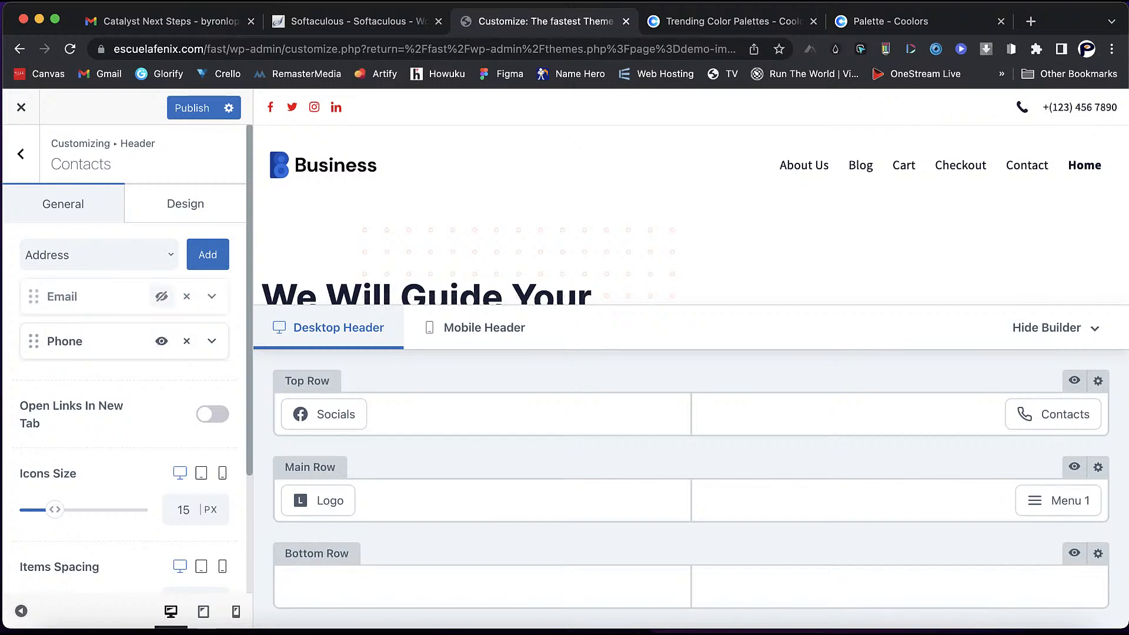
click(162, 297)
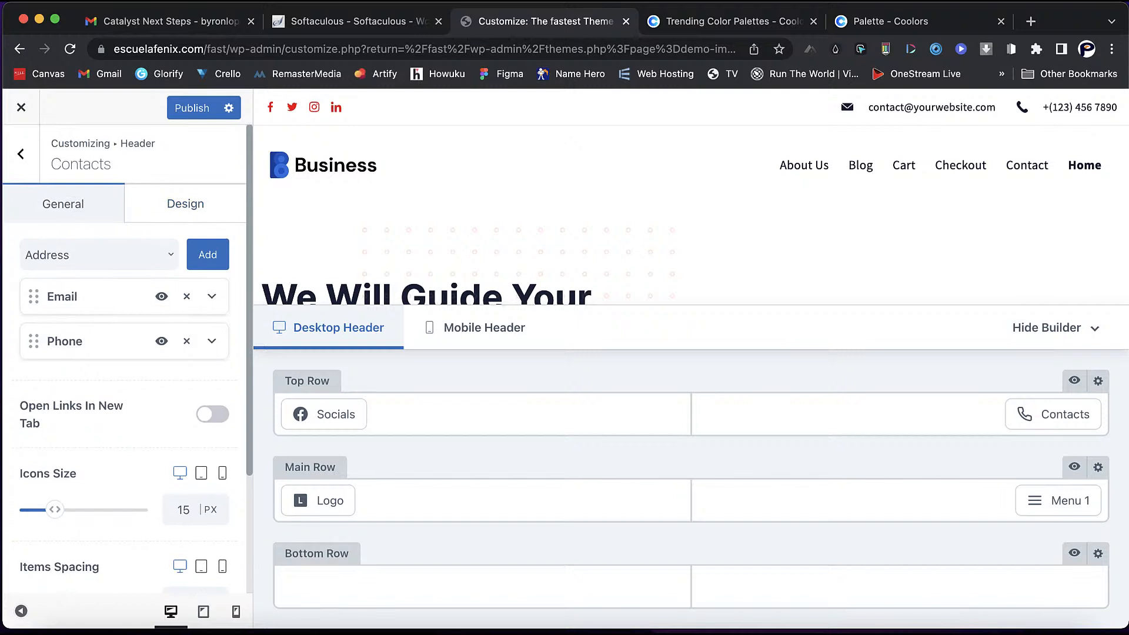
click(185, 203)
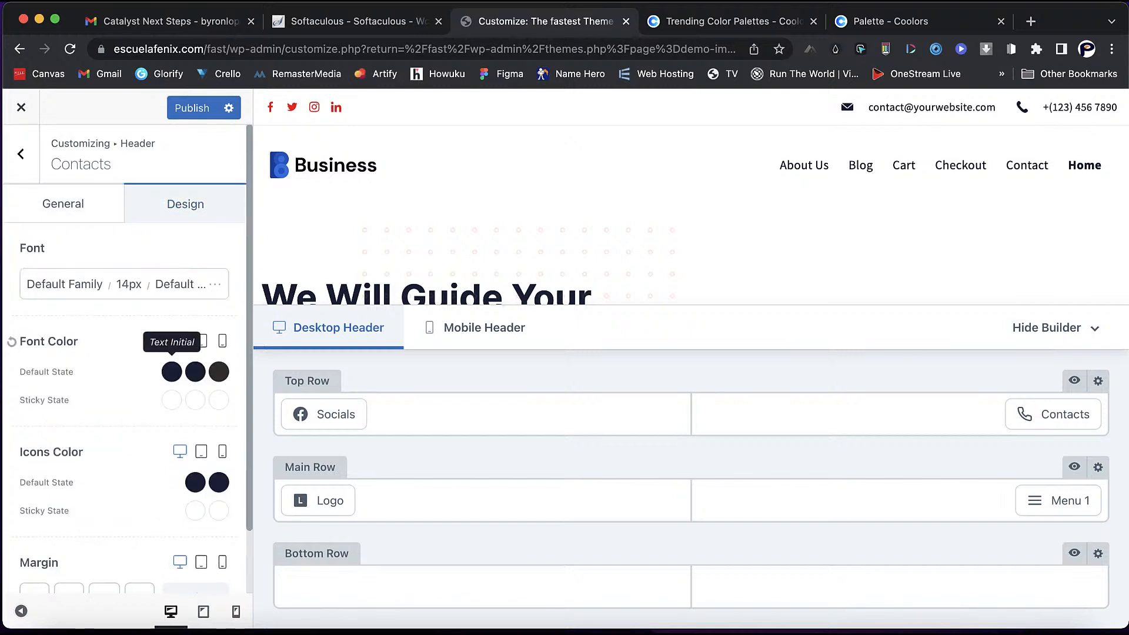
click(171, 372)
click(168, 415)
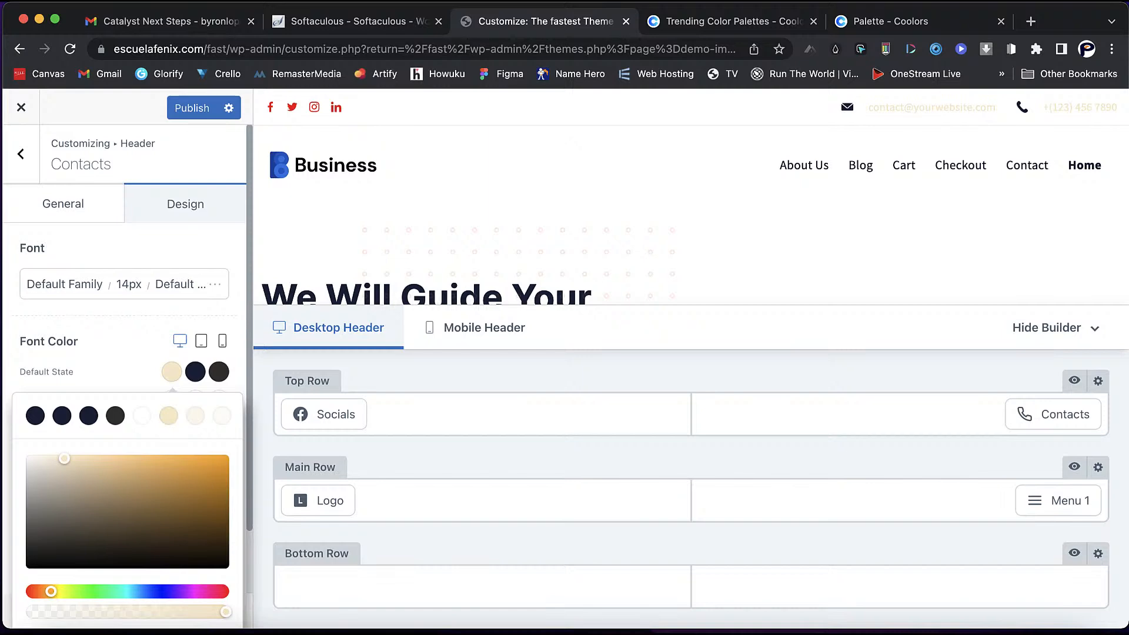
drag(50, 591, 31, 591)
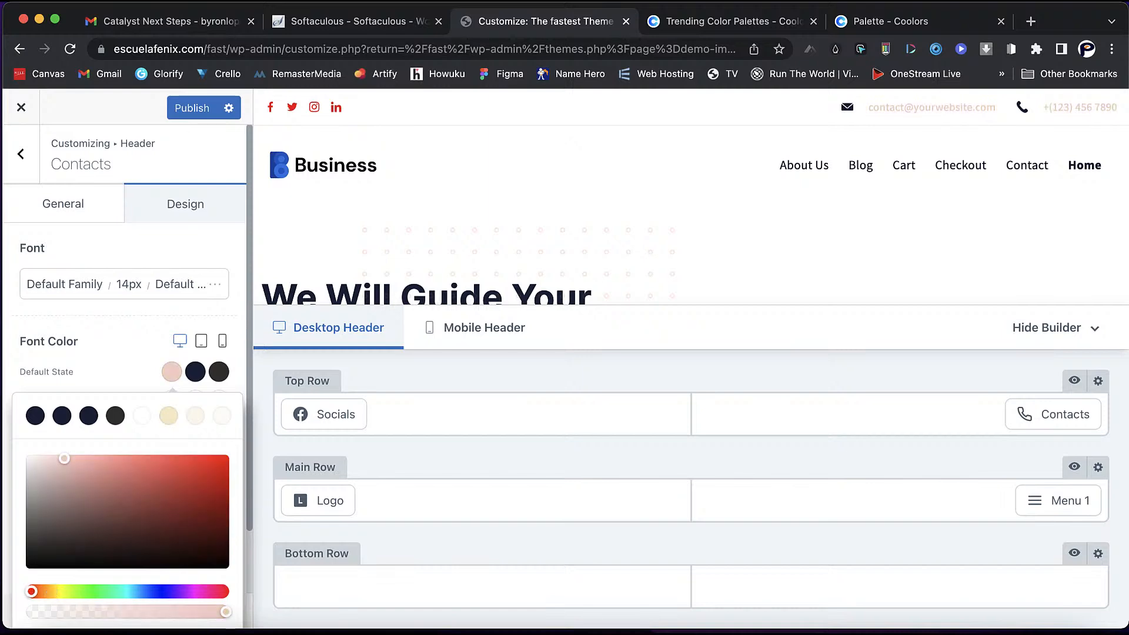
click(221, 460)
drag(221, 460, 226, 455)
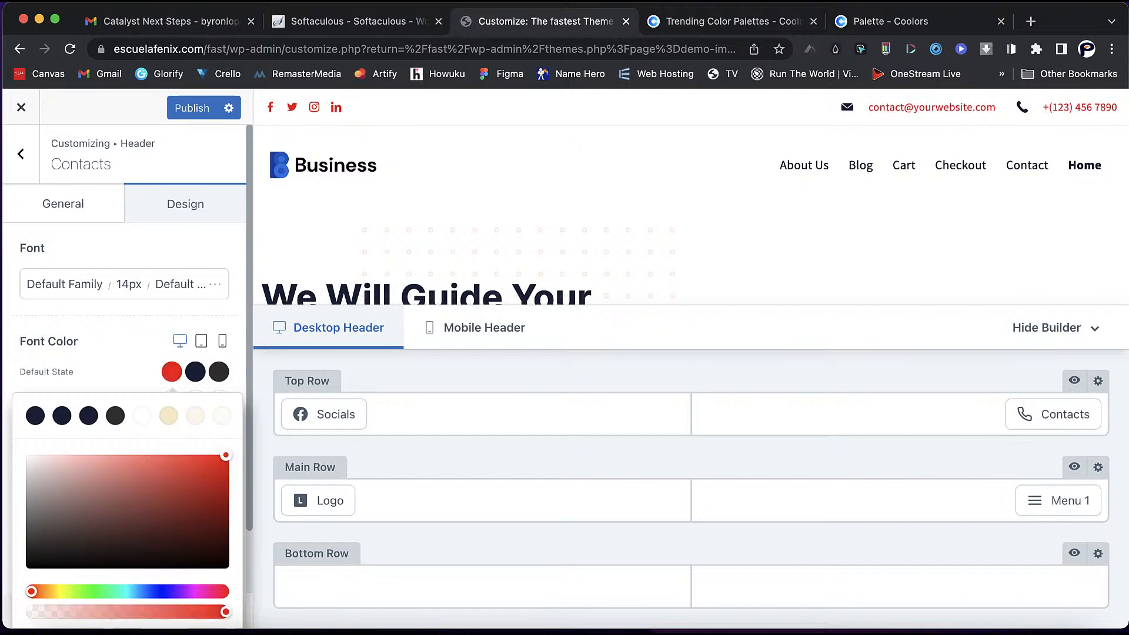
click(121, 351)
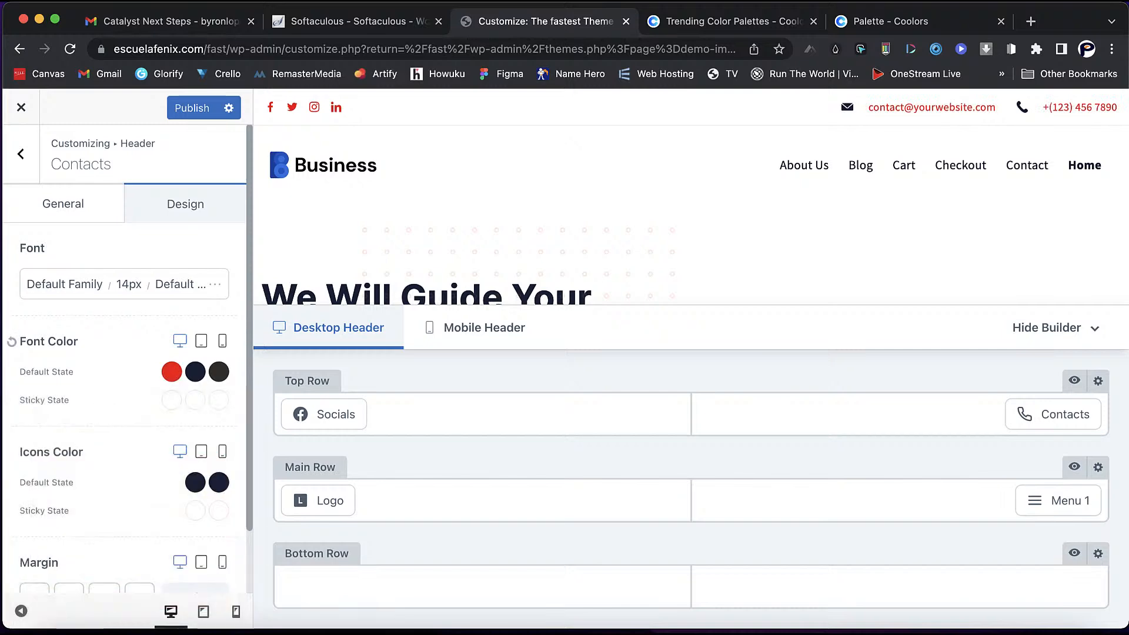
- Set both contact Icons Color swatches to bright red #f40404
click(195, 482)
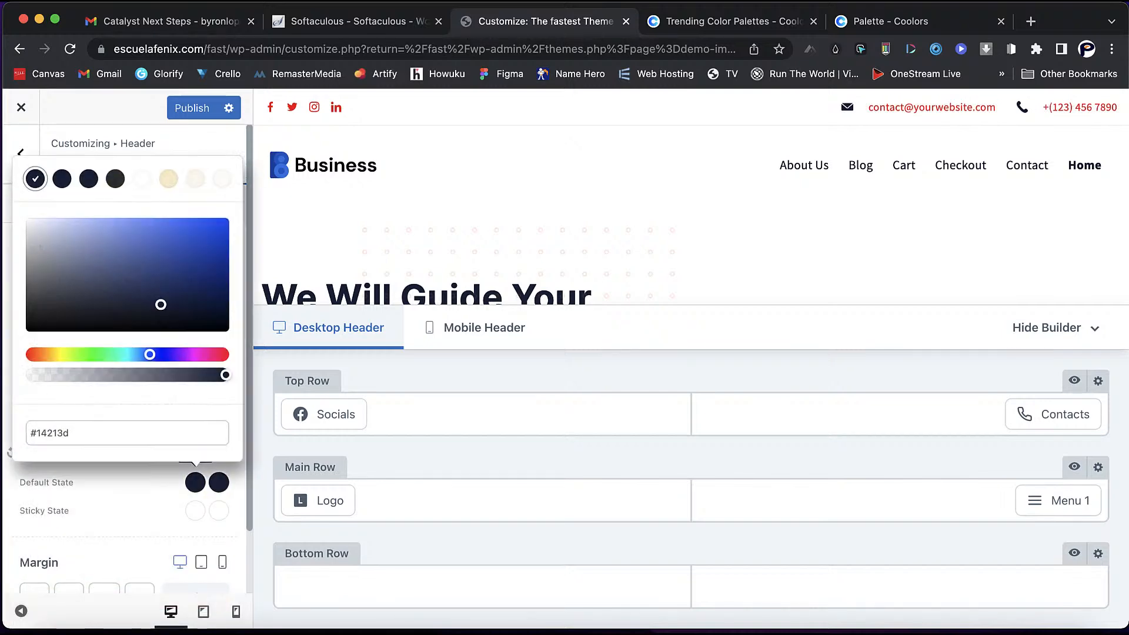
click(32, 354)
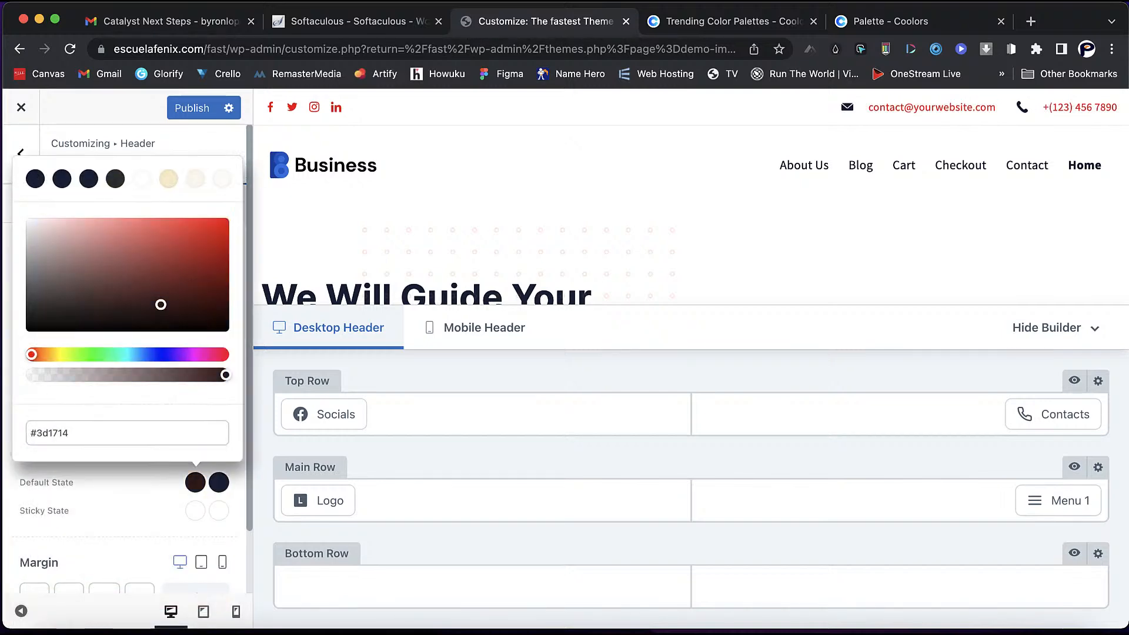
click(226, 218)
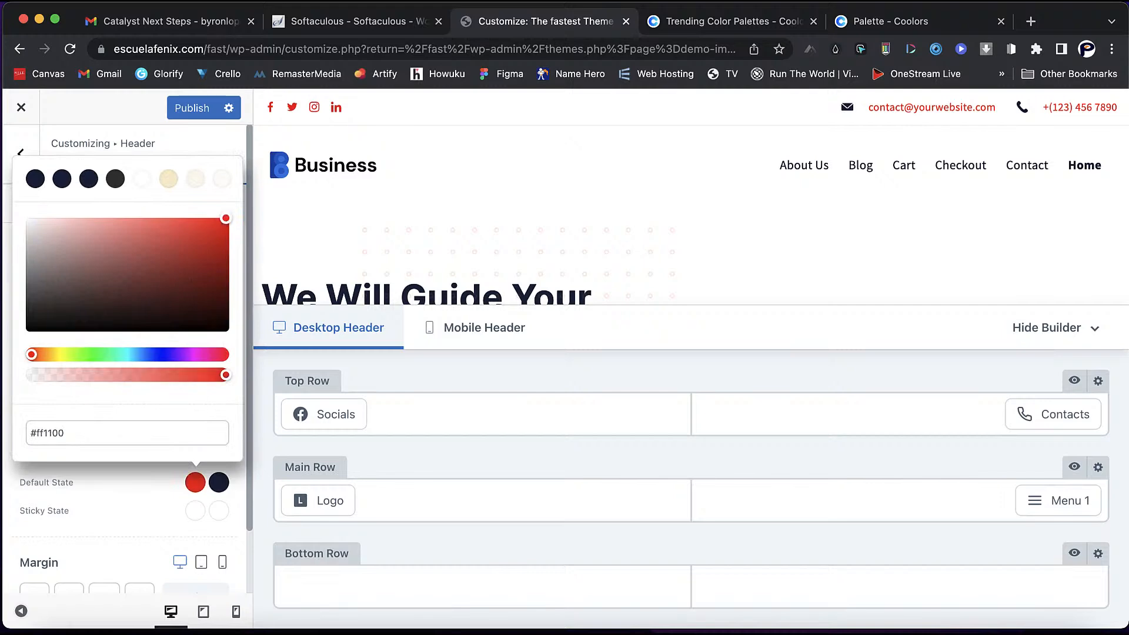
drag(227, 219, 226, 218)
click(10, 451)
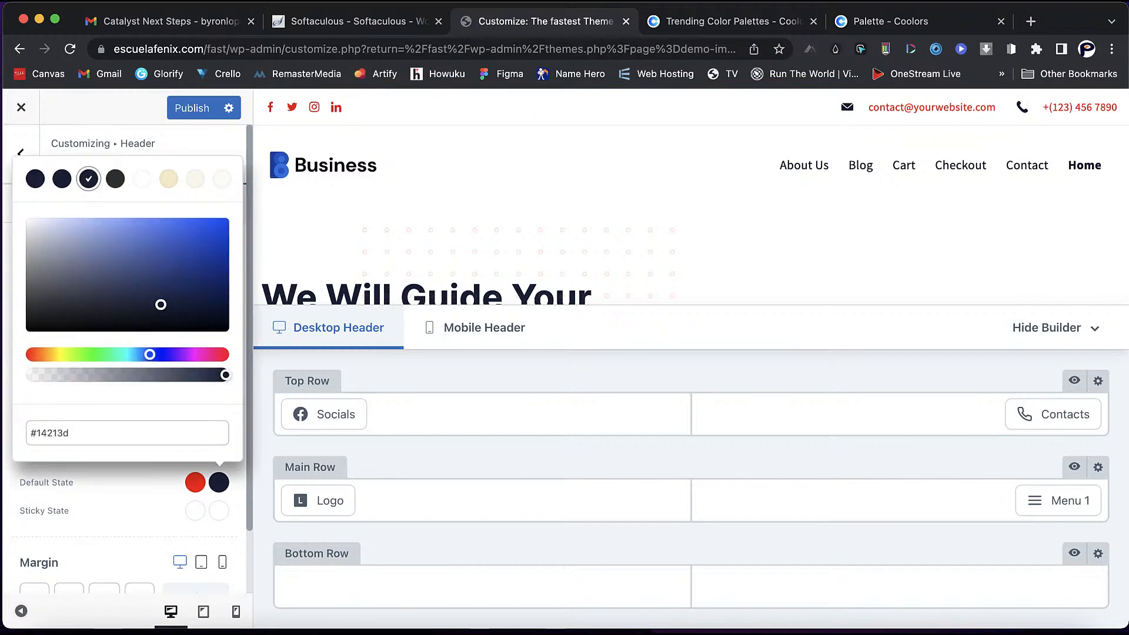
drag(150, 355, 29, 355)
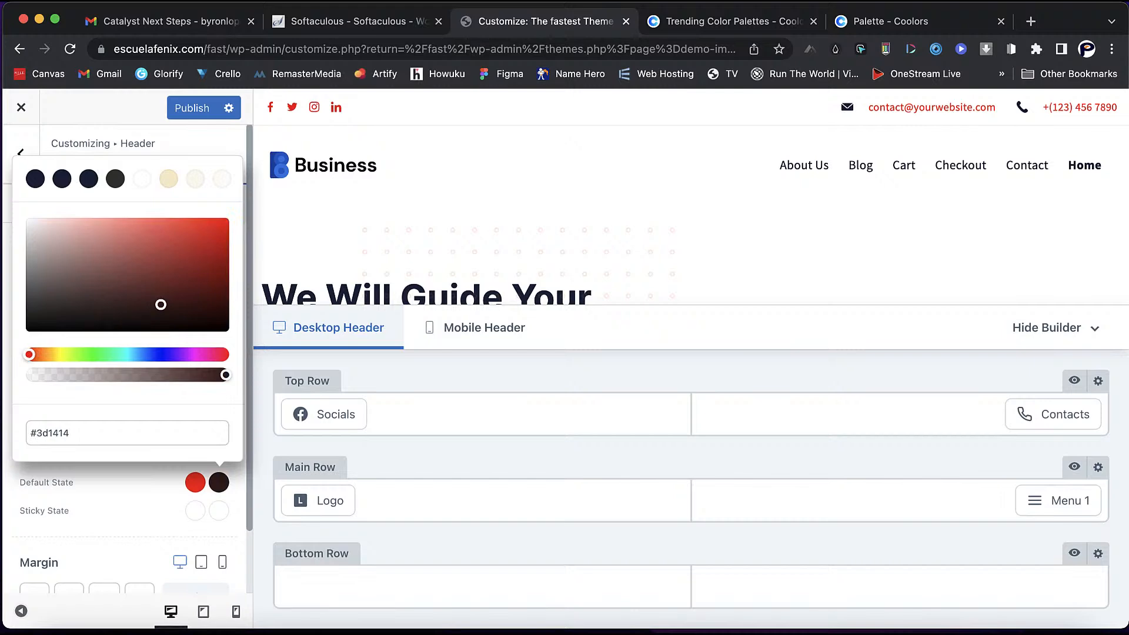
drag(161, 304, 222, 222)
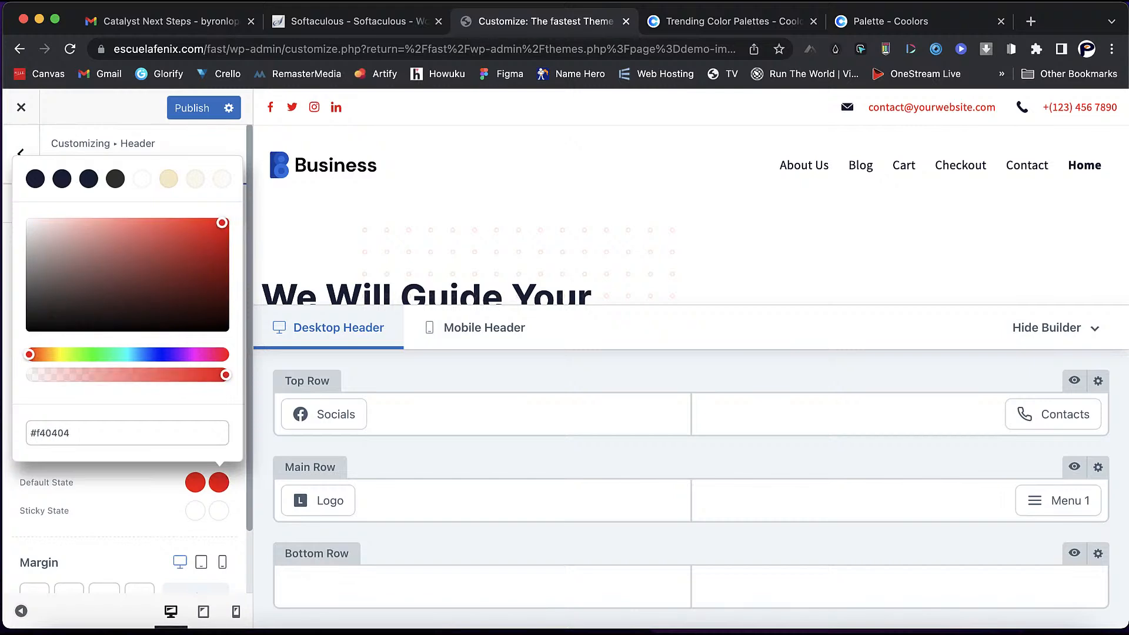
click(141, 507)
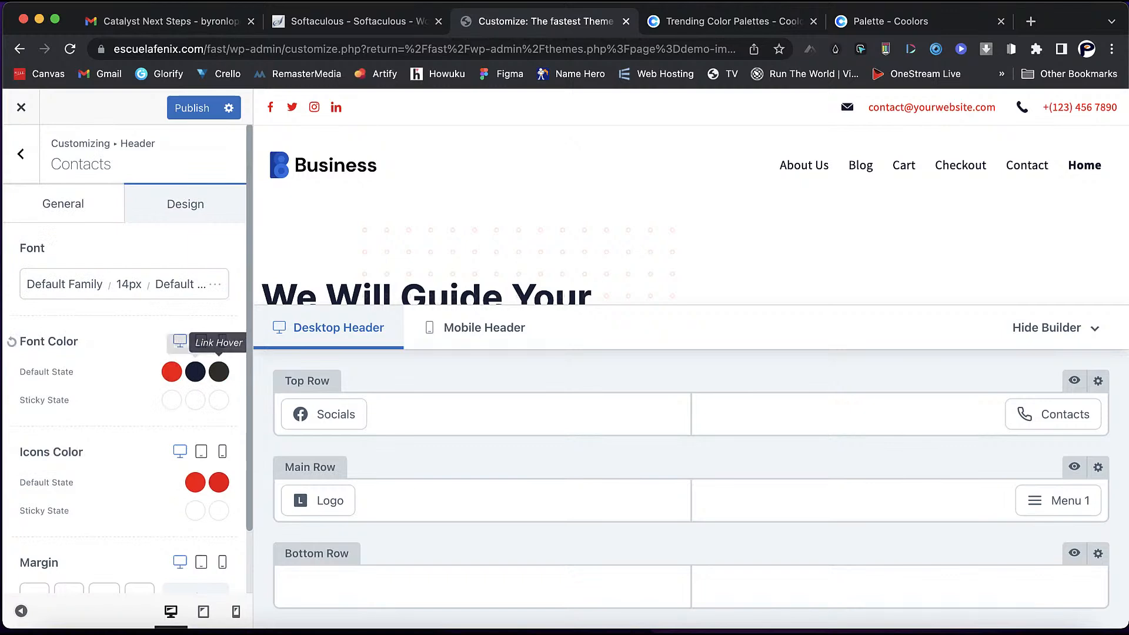
- Set the contact links' initial font colour to bright blue
click(195, 371)
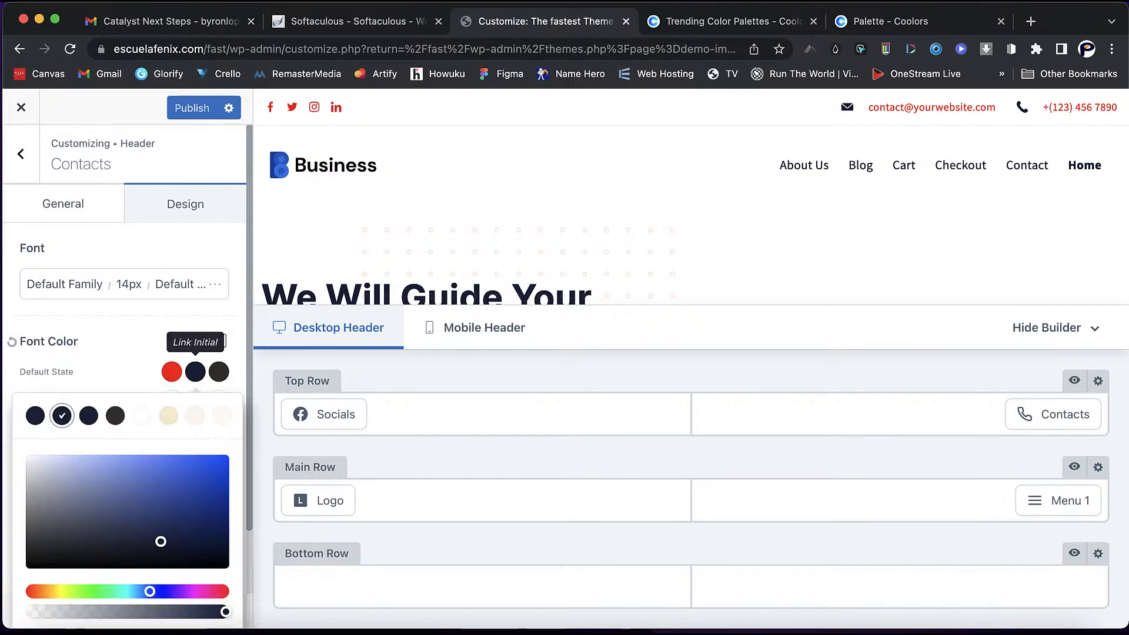
click(168, 481)
drag(169, 481, 212, 467)
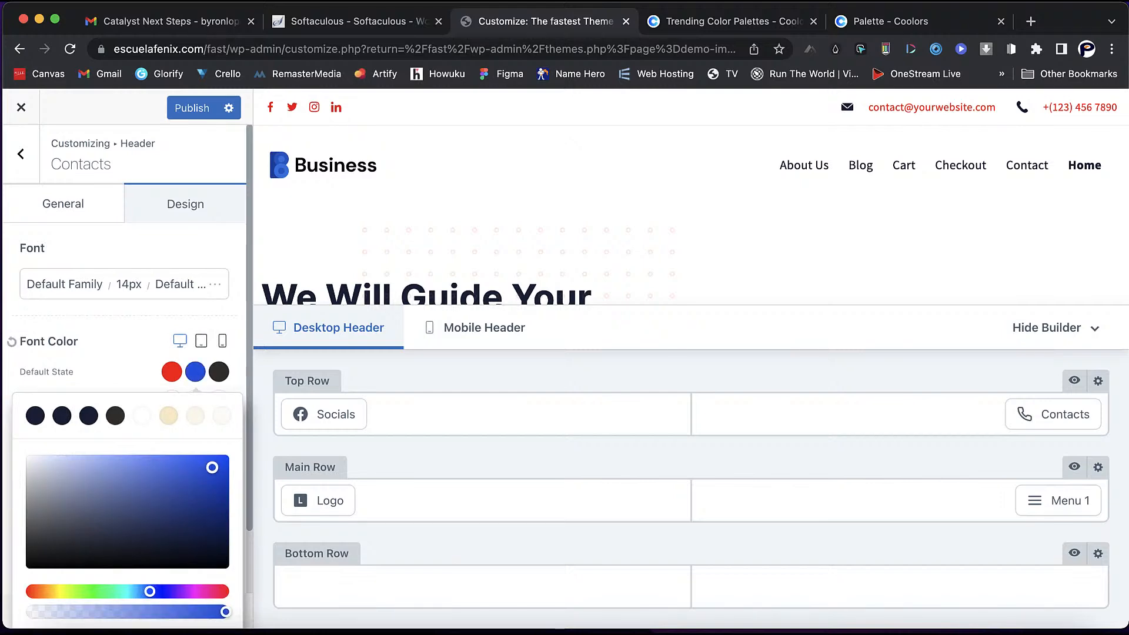
click(122, 352)
scroll(121, 448, down, 2)
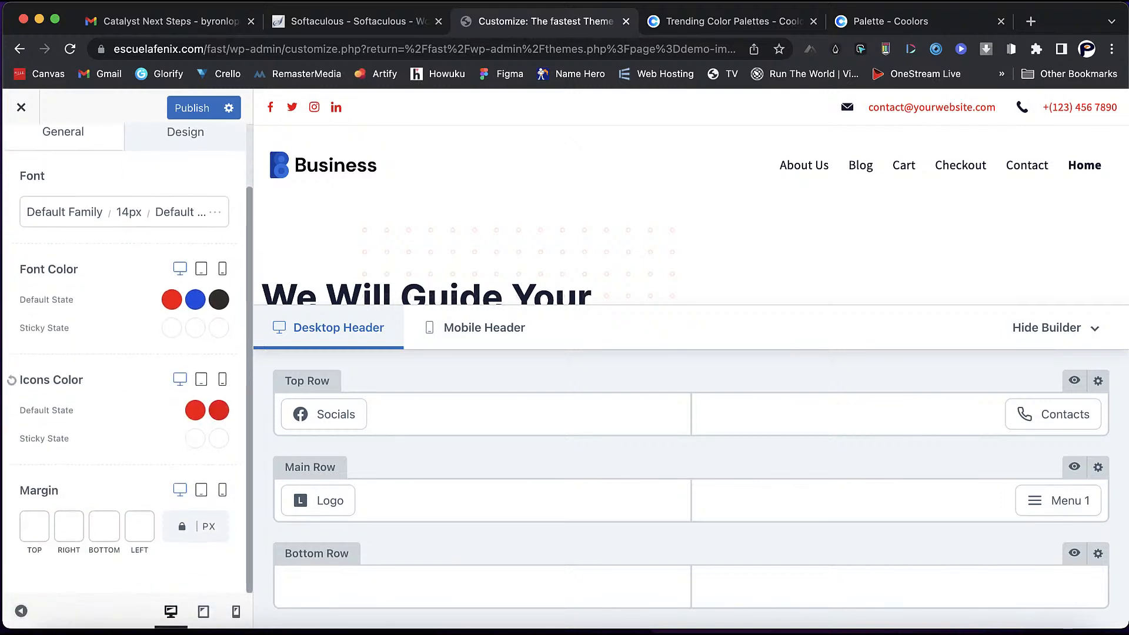
scroll(121, 449, up, 2)
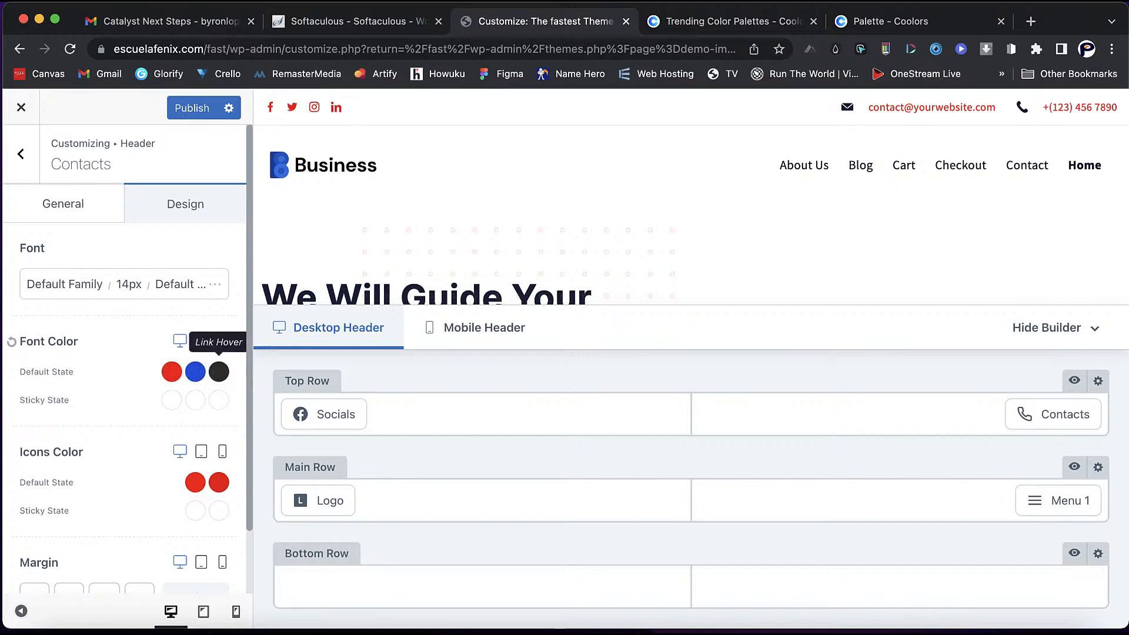
- Set the contact links' hover colour to black
click(219, 371)
drag(189, 533, 43, 563)
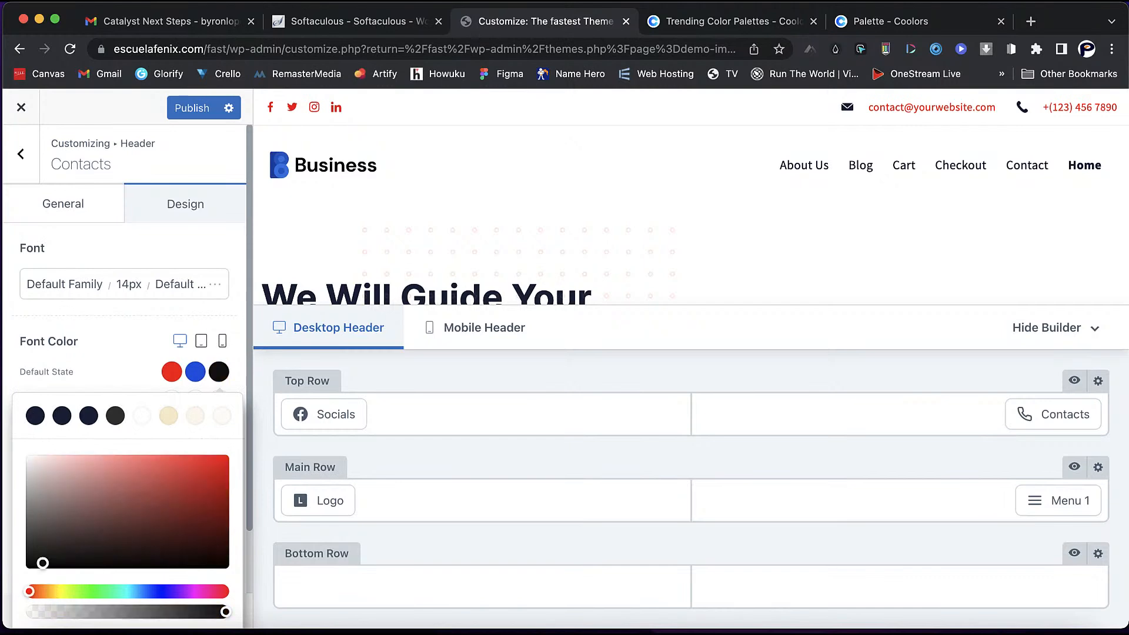
click(121, 347)
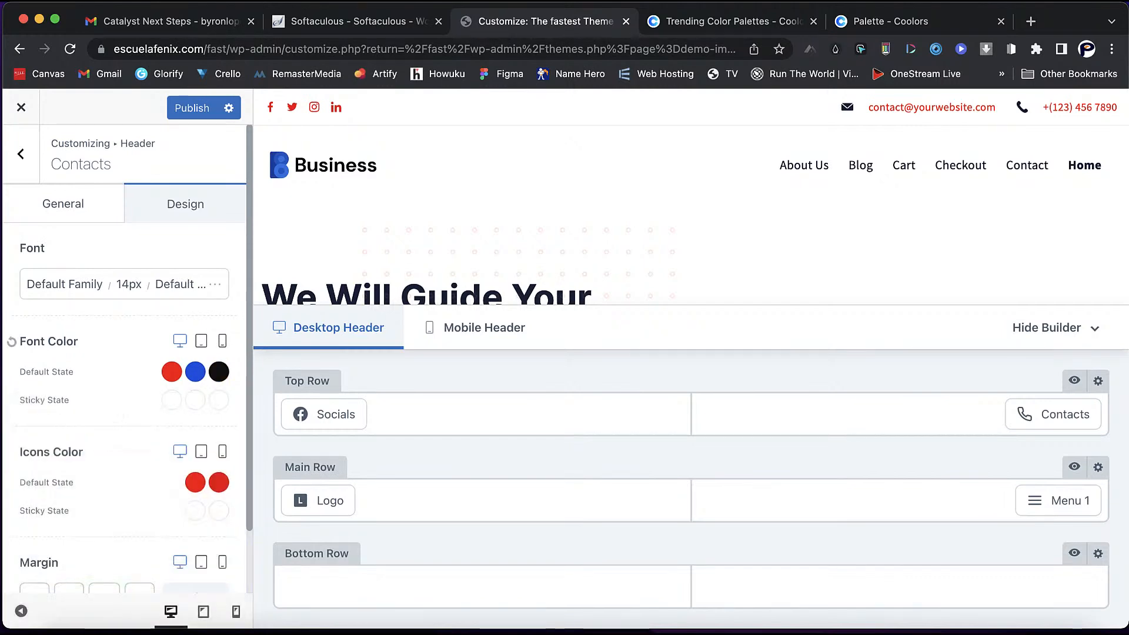
scroll(127, 353, down, 3)
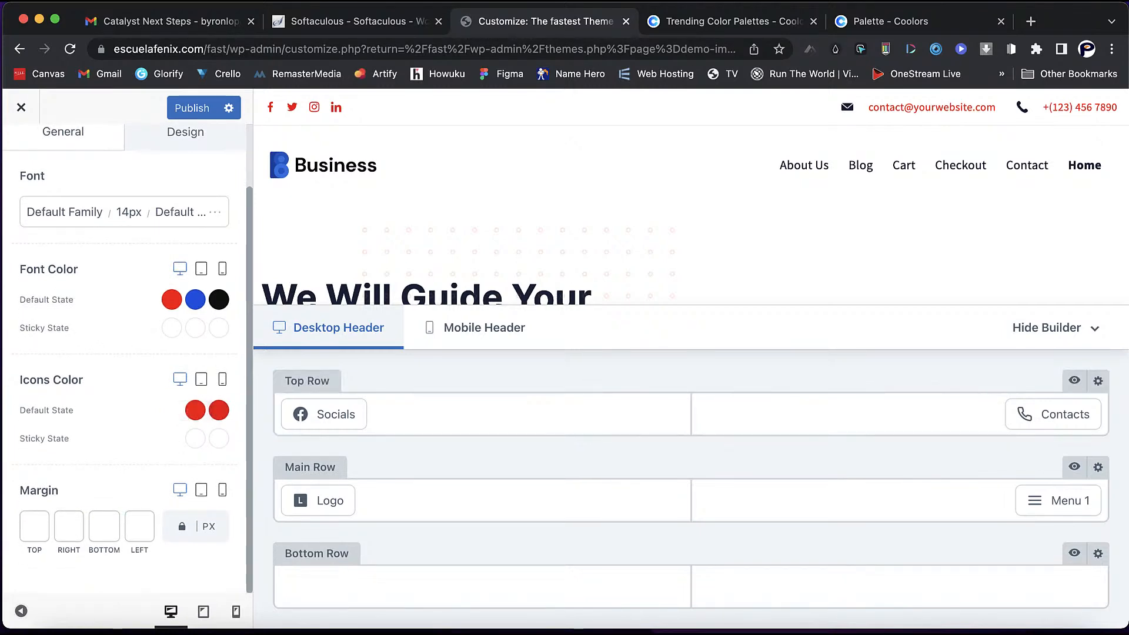
scroll(65, 212, up, 3)
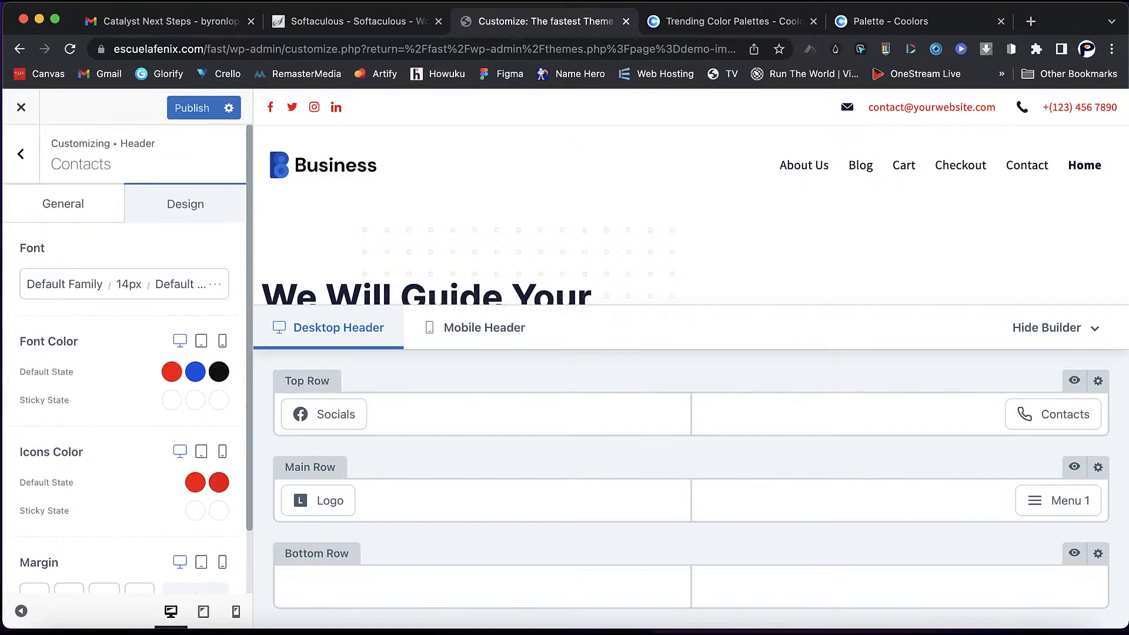
- In Contacts general settings, enlarge the icon size, then reset it to 15 px
click(63, 203)
scroll(55, 397, down, 5)
scroll(54, 397, up, 2)
drag(55, 398, 146, 397)
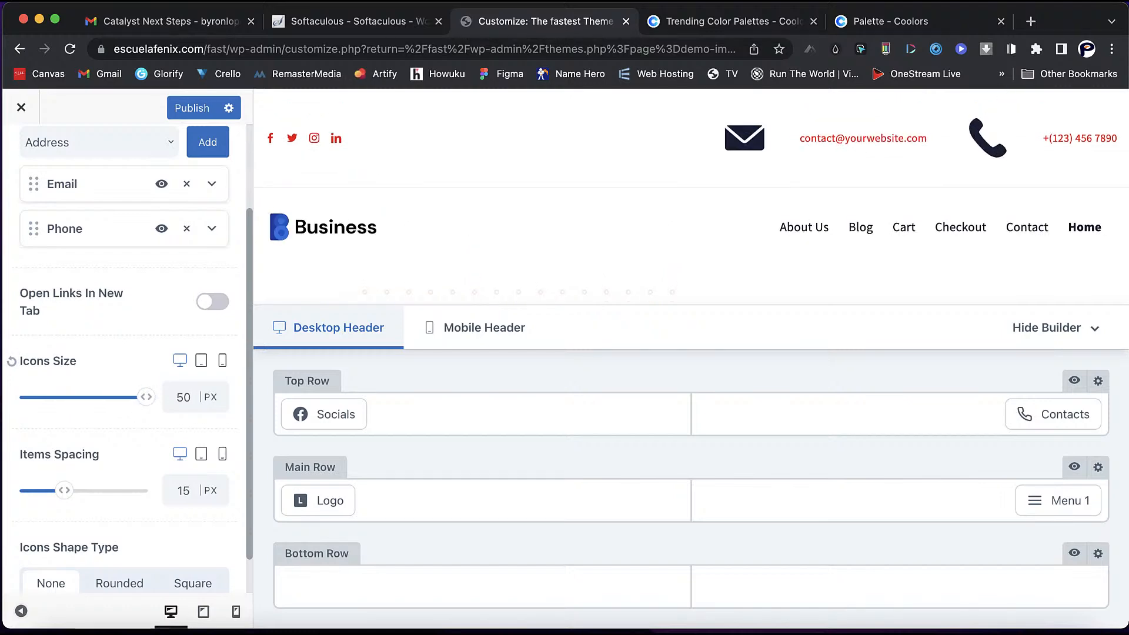
click(11, 362)
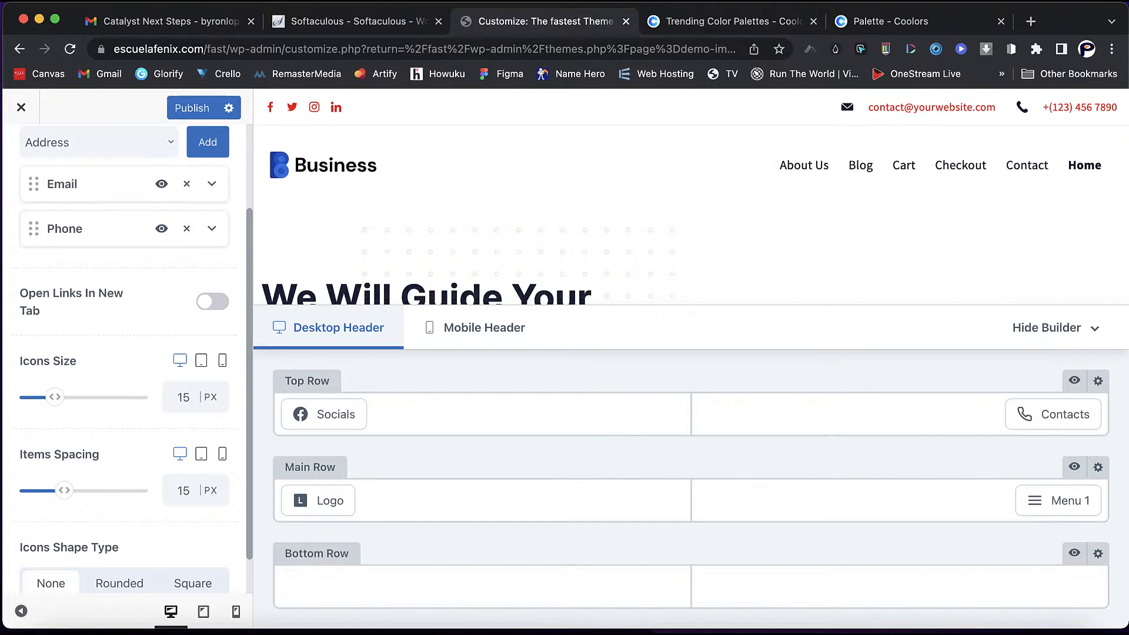
scroll(126, 353, up, 4)
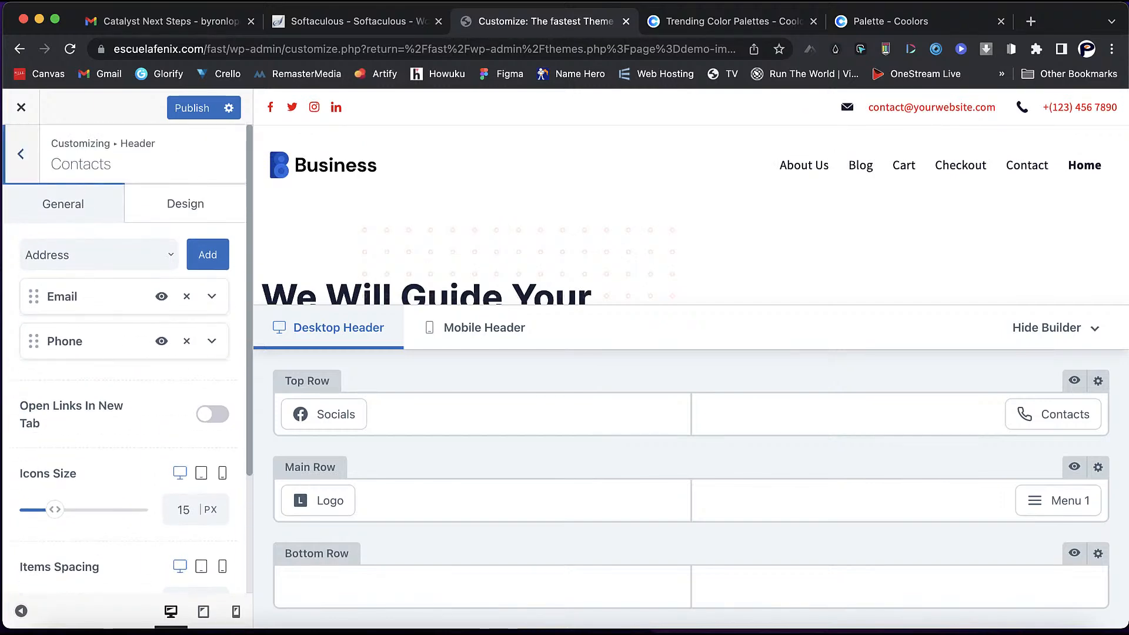
- Return to the header elements and open the Logo element settings
click(20, 154)
mouse_move(318, 501)
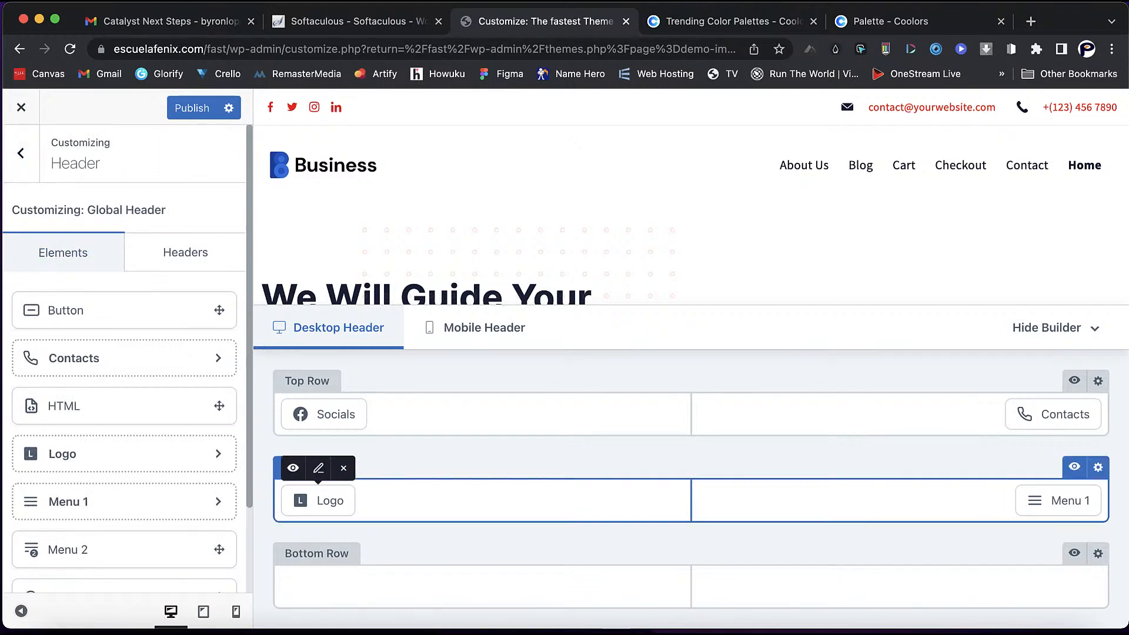
click(318, 500)
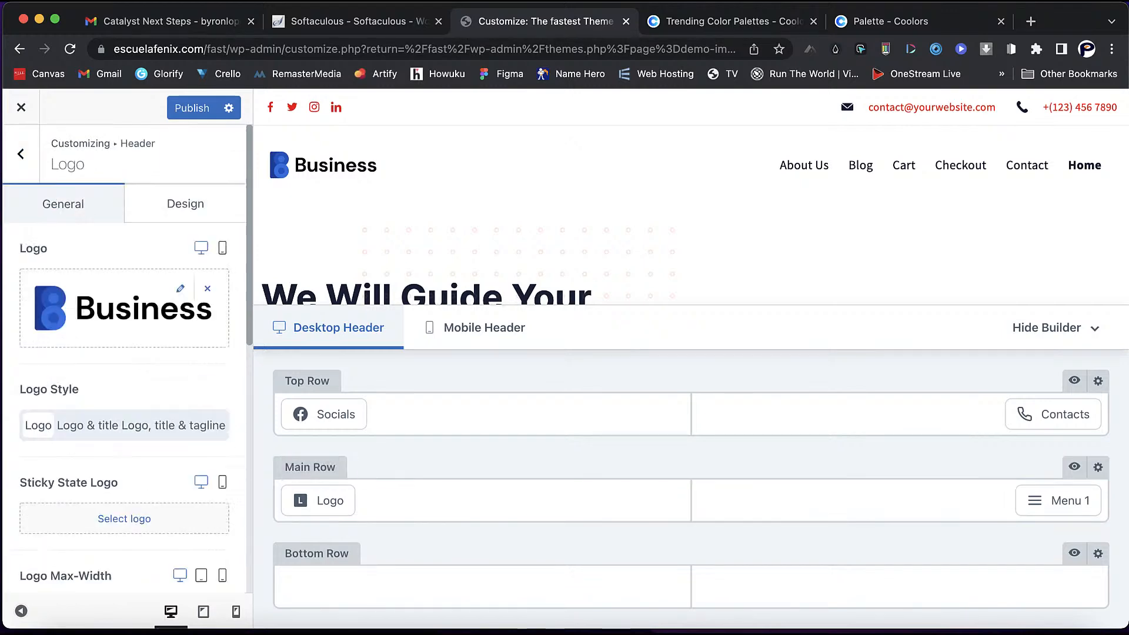
mouse_move(318, 500)
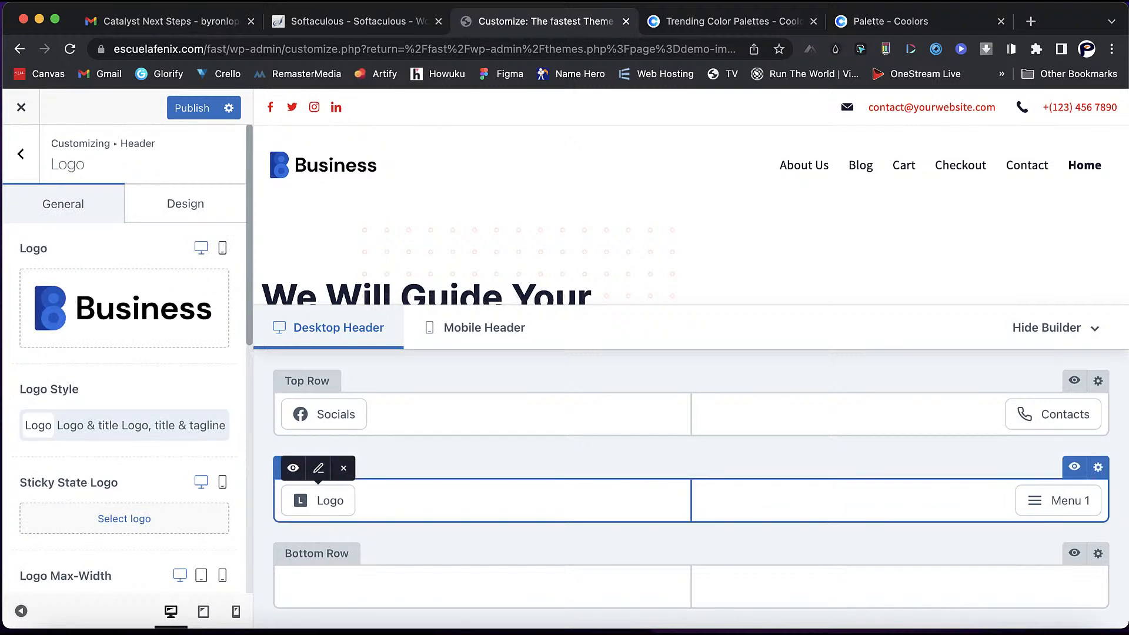
mouse_move(135, 312)
- Upload logo community lms.png and select it as the header logo
click(180, 289)
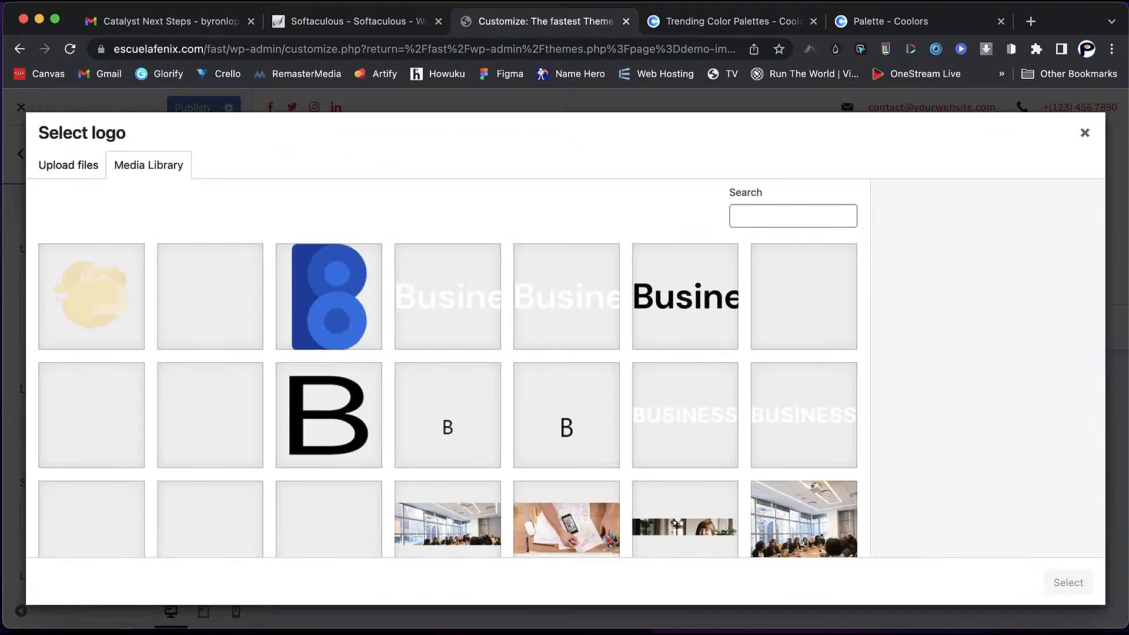
scroll(447, 397, down, 6)
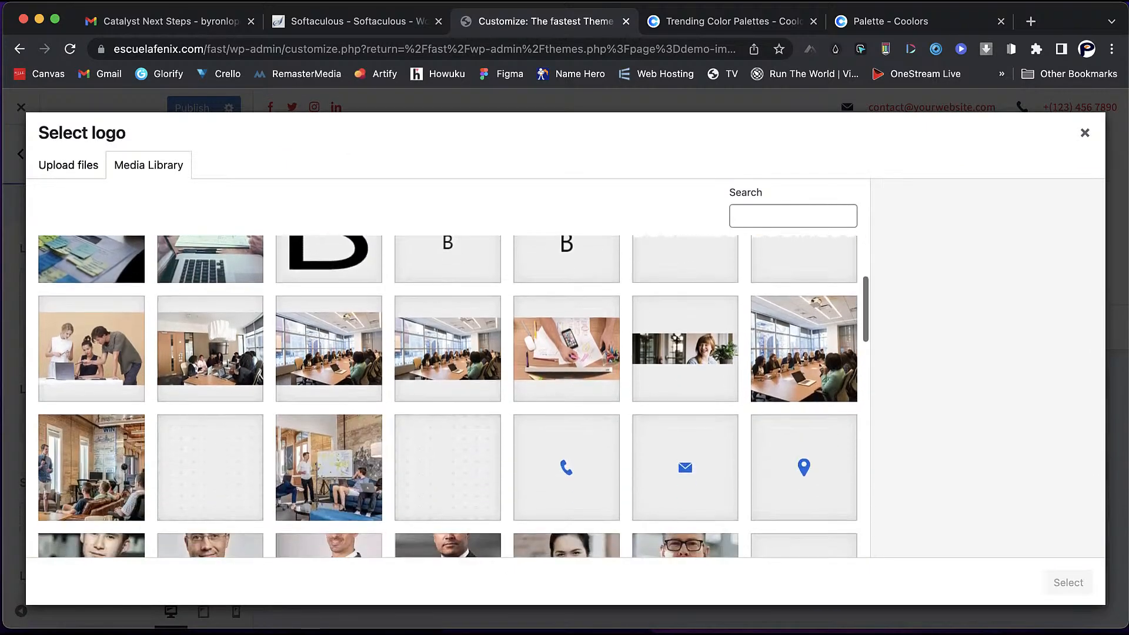
scroll(447, 397, up, 8)
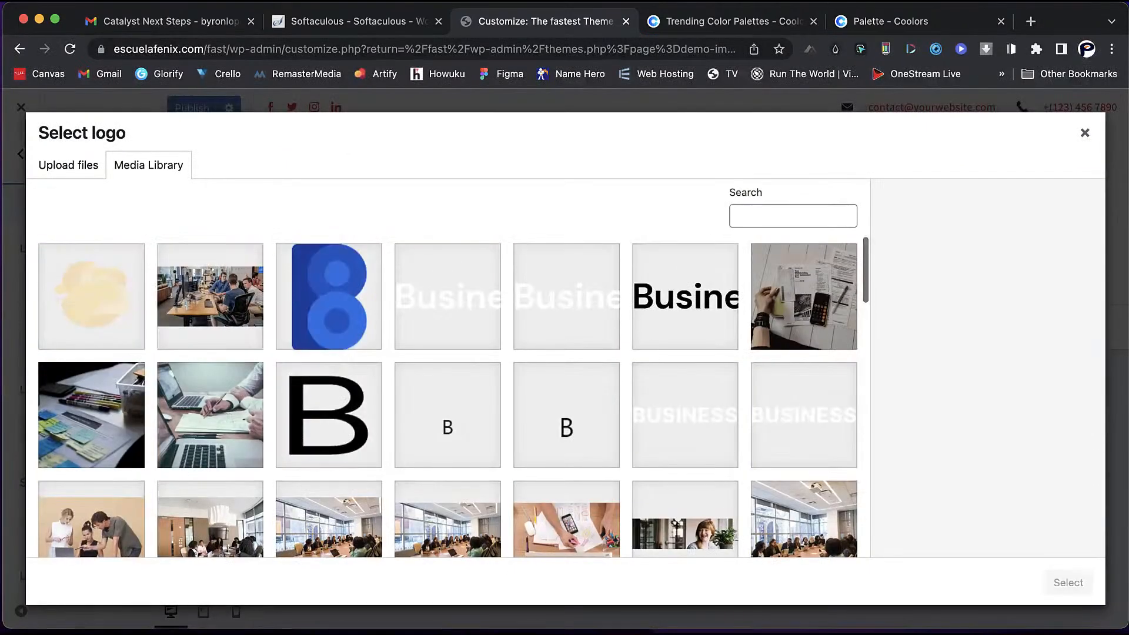
click(68, 166)
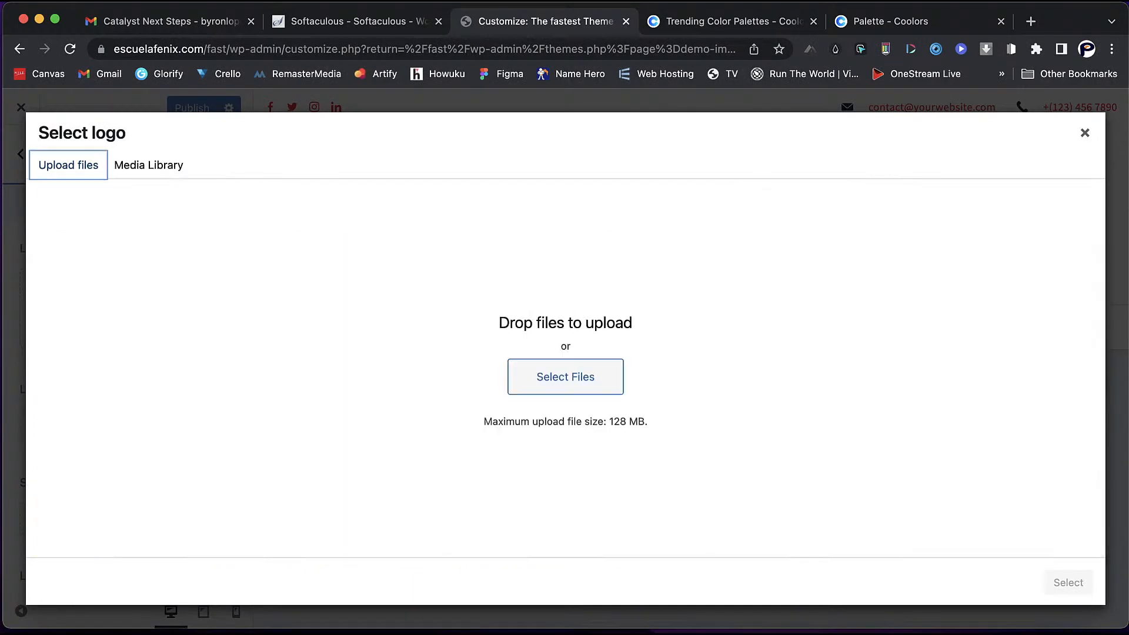
click(566, 377)
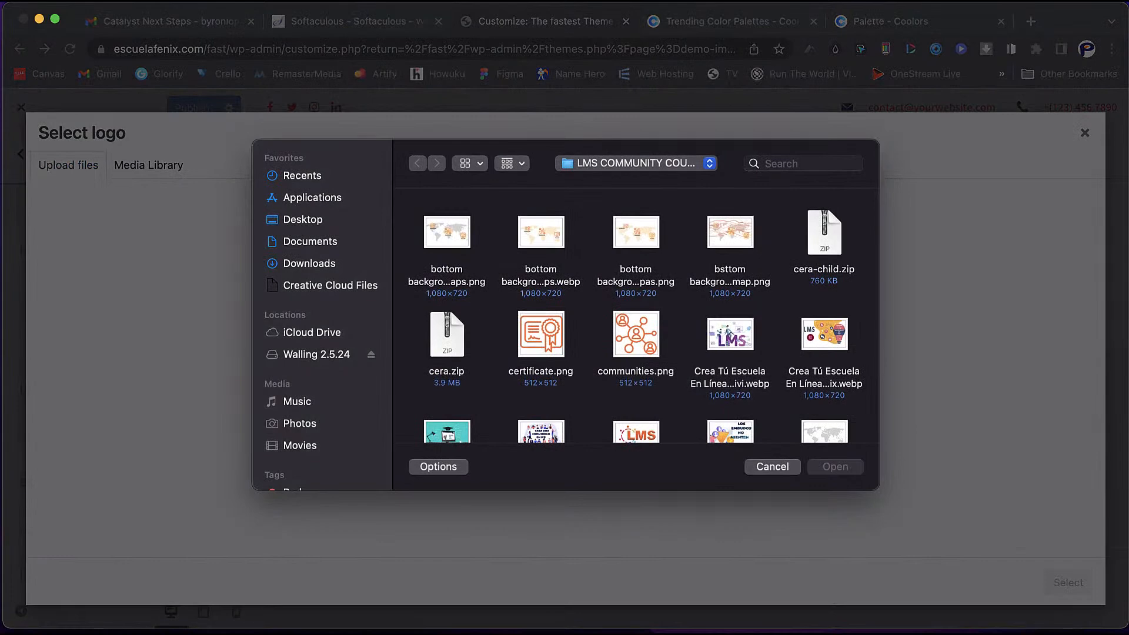
scroll(637, 366, down, 2)
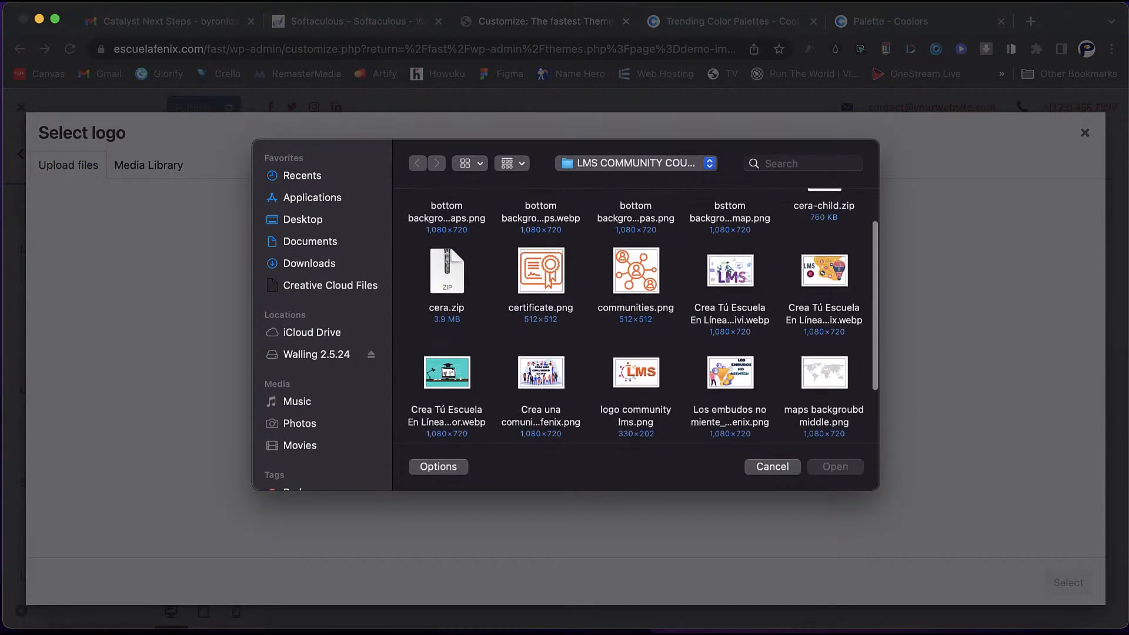
click(636, 367)
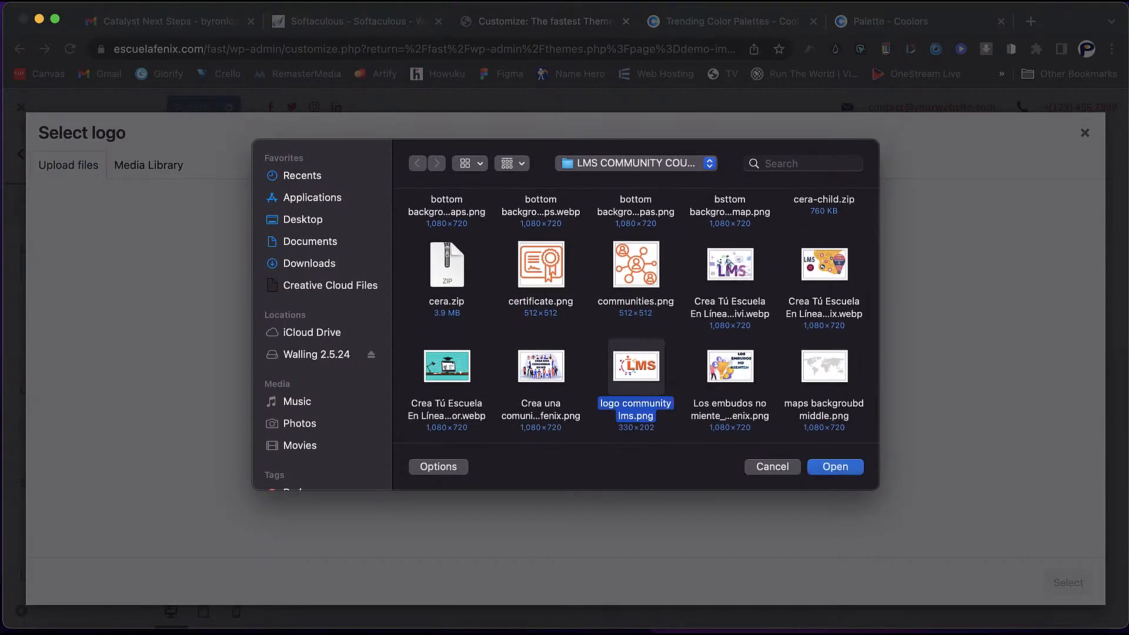
key(Return)
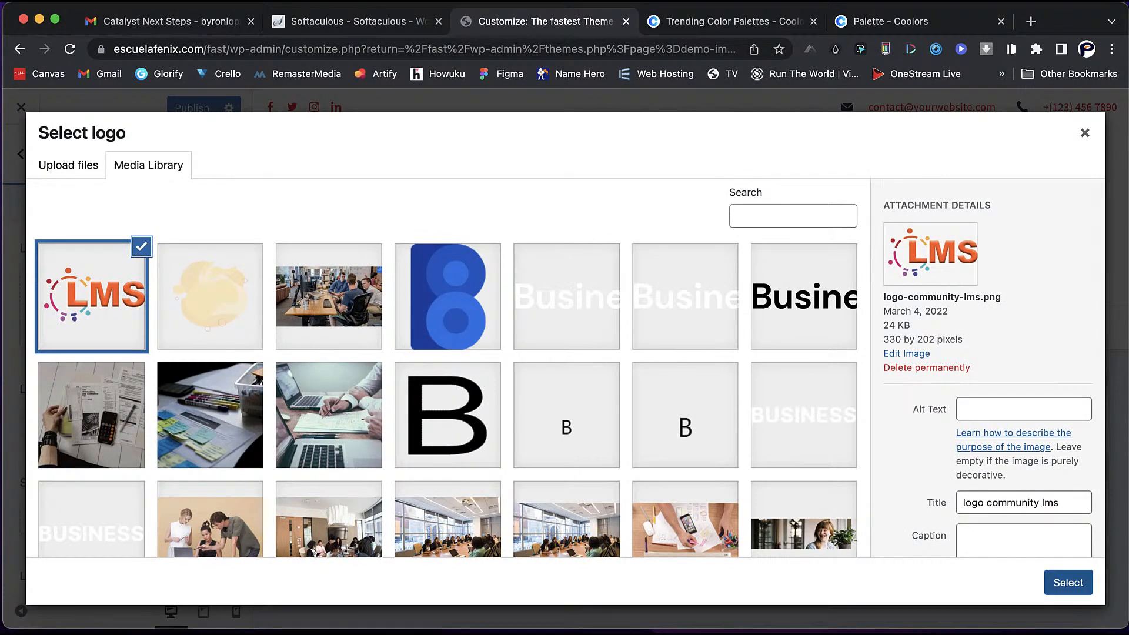
click(1069, 582)
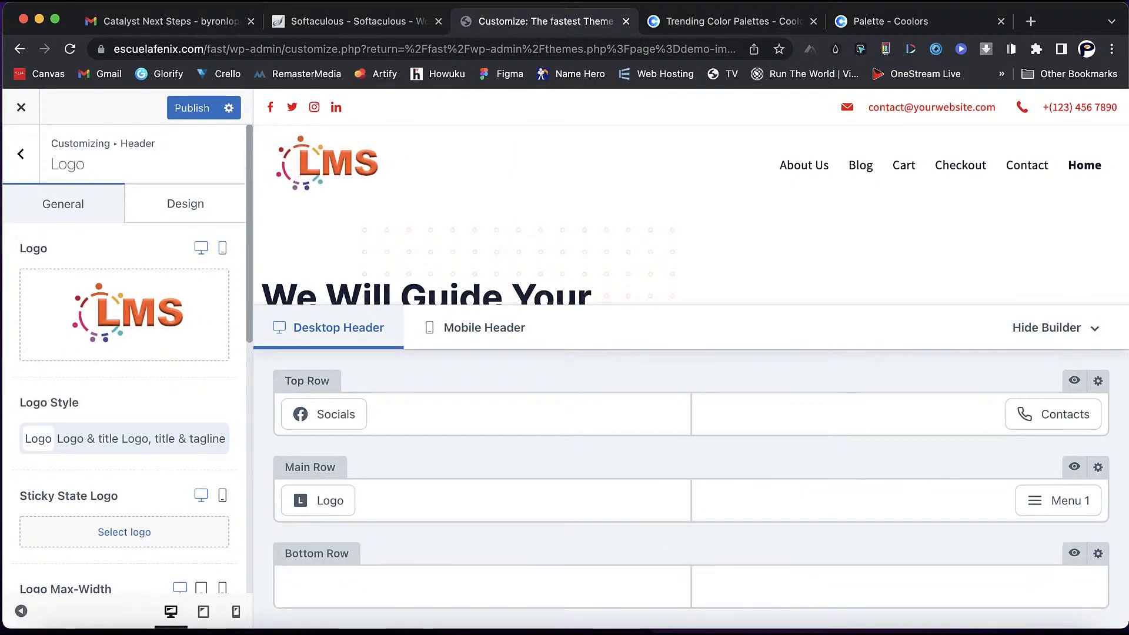
- Switch the logo layout to show the logo, site title and tagline together
scroll(125, 377, down, 1)
scroll(125, 376, down, 2)
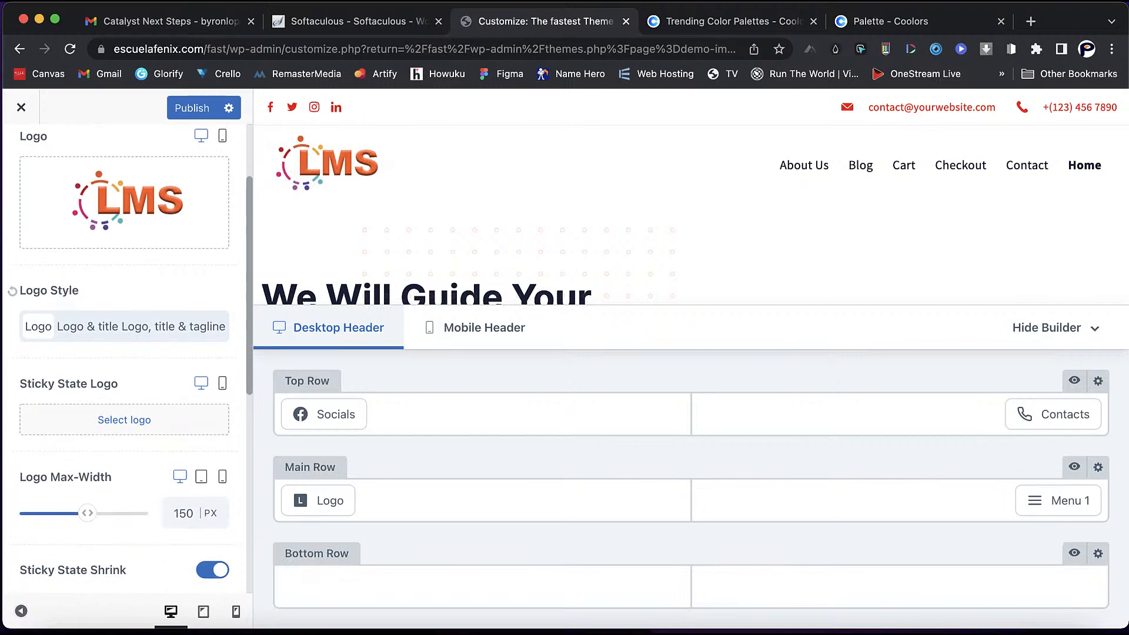
click(87, 327)
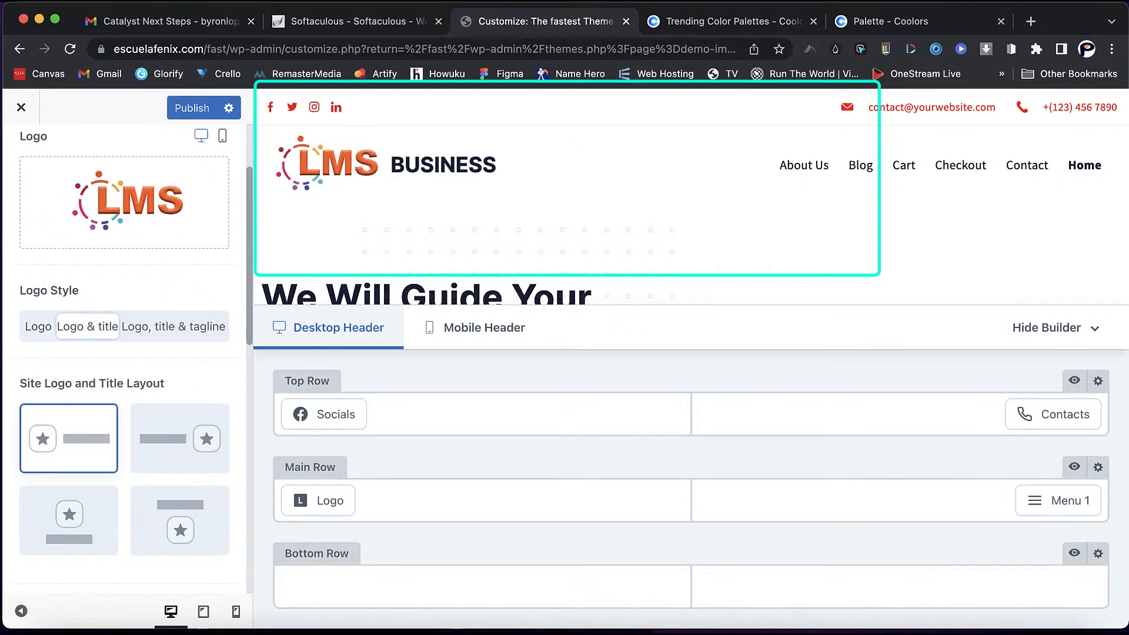
click(173, 327)
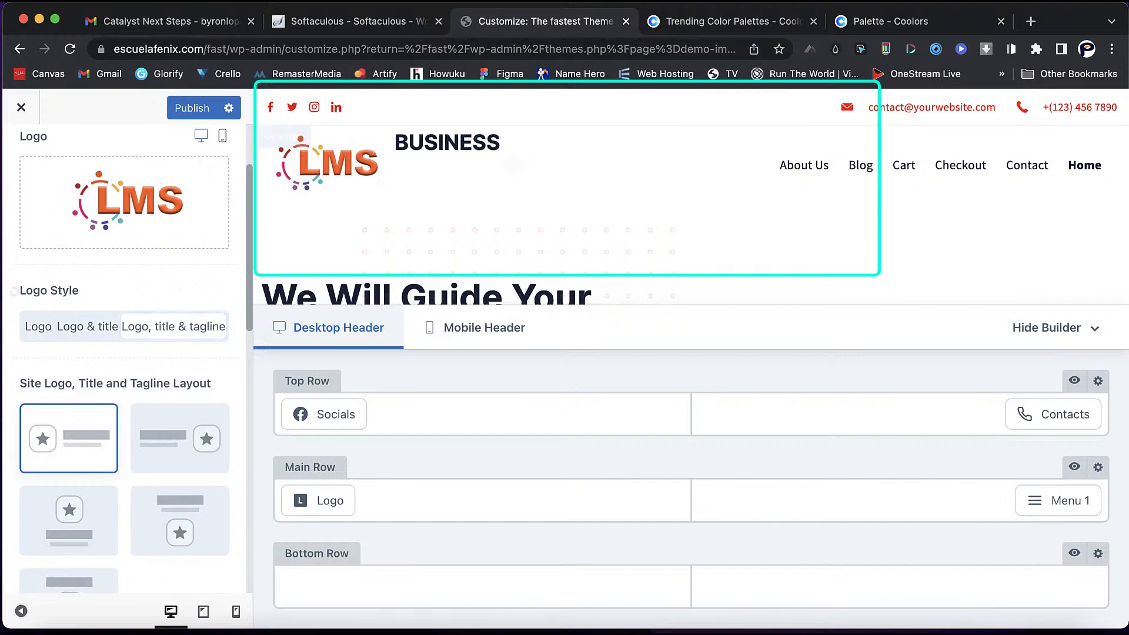
- Replace the site title BUSINESS with 'The Fastest WordPress Theme'
scroll(127, 353, down, 2)
scroll(127, 353, down, 6)
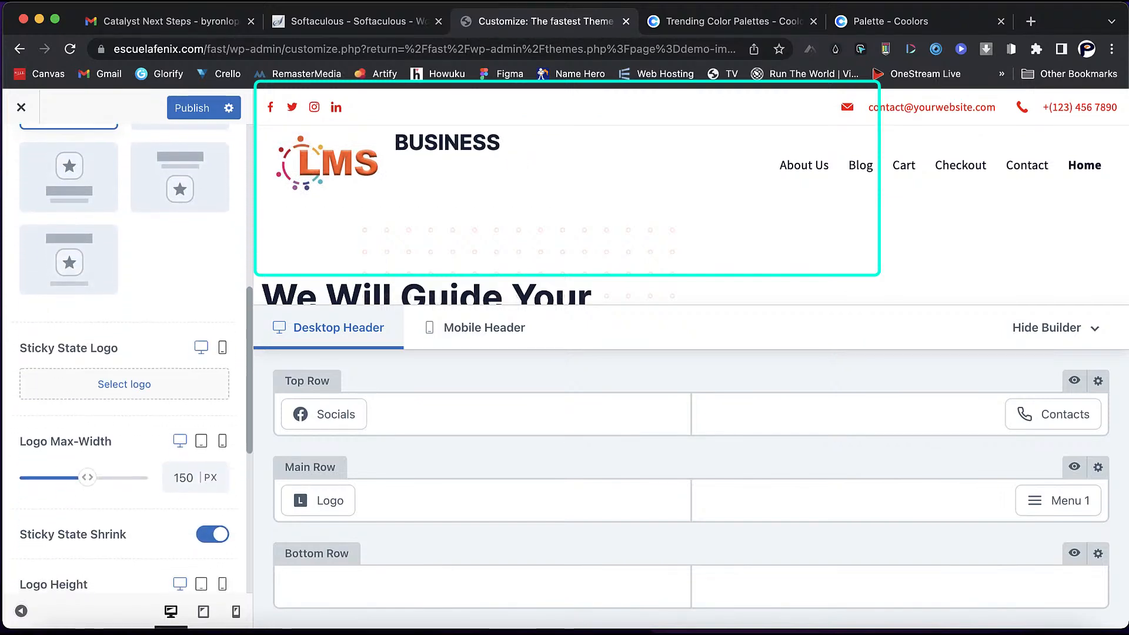
scroll(126, 353, down, 1)
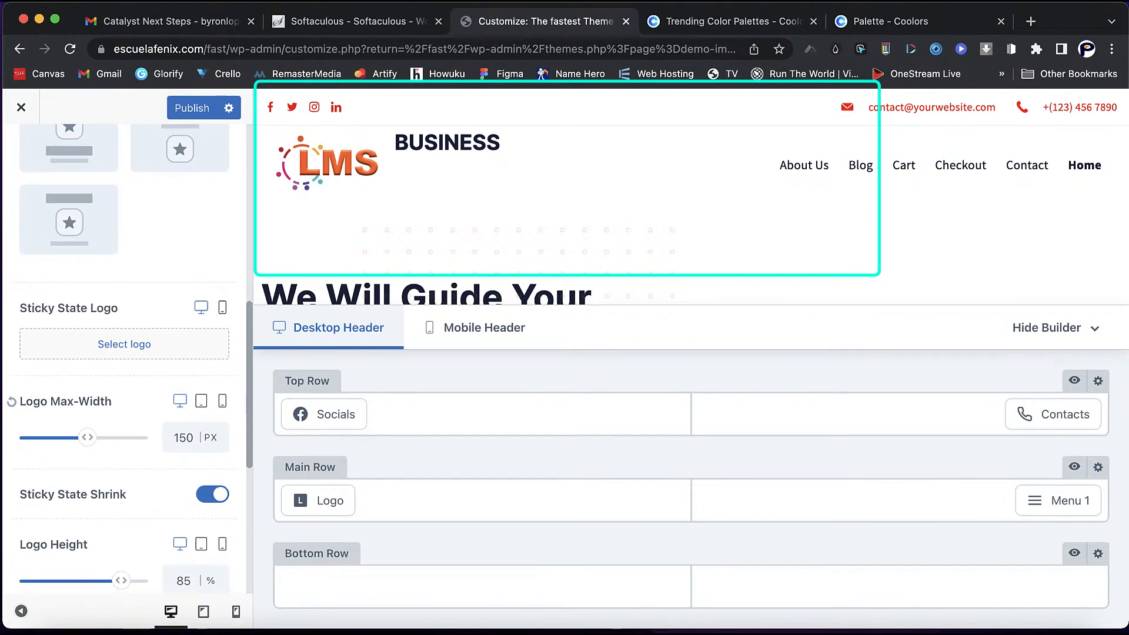
scroll(126, 353, down, 5)
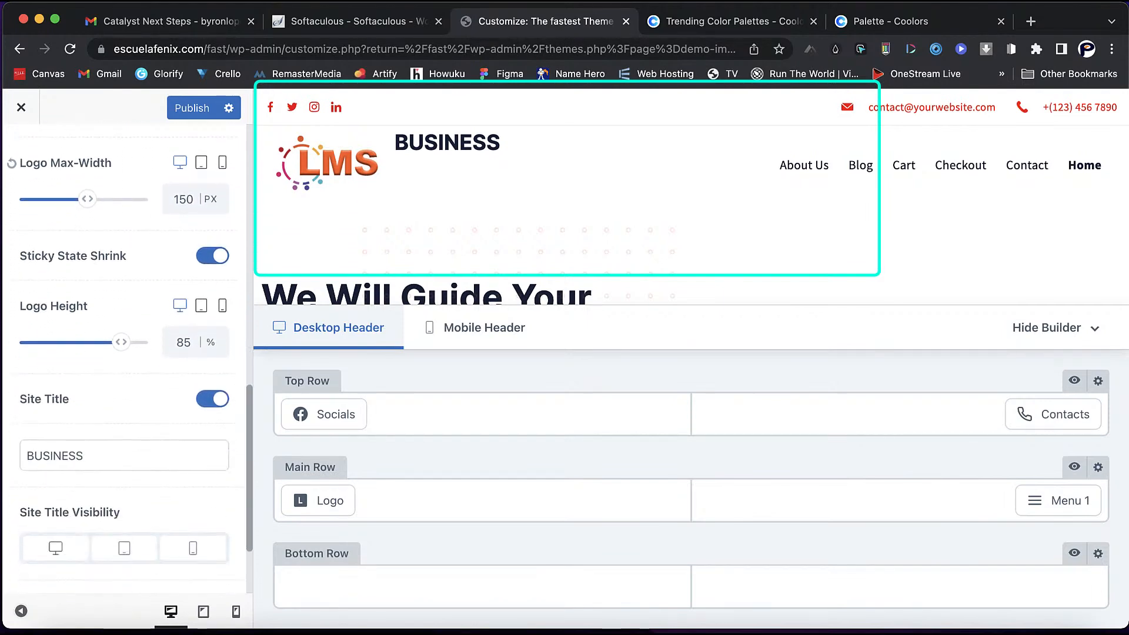
double_click(55, 416)
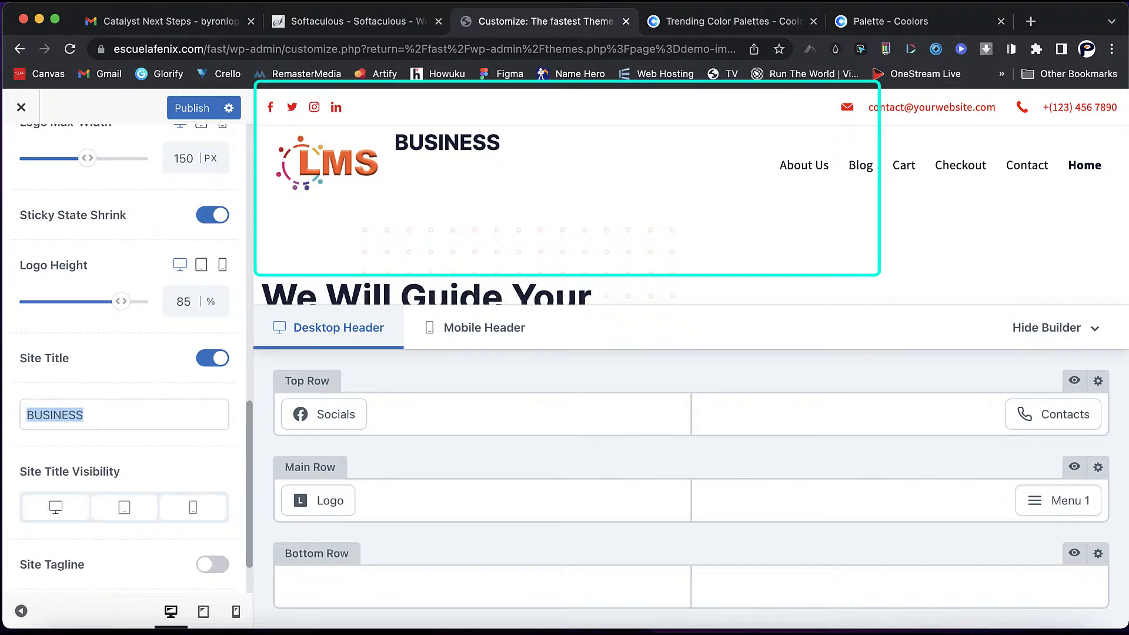
click(85, 415)
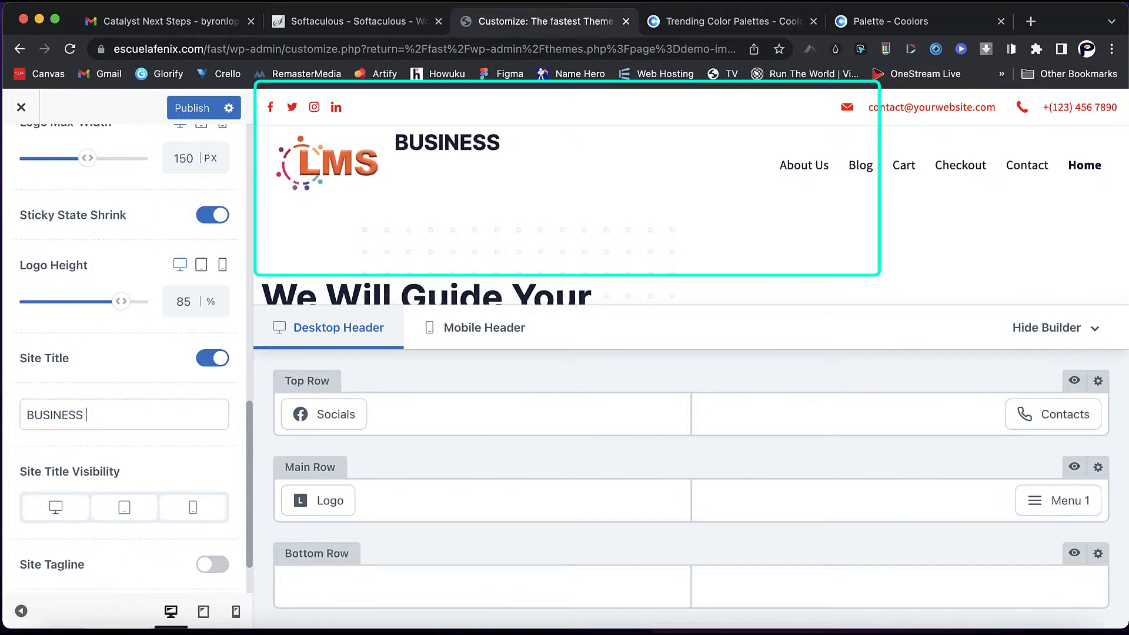
drag(88, 415, 24, 415)
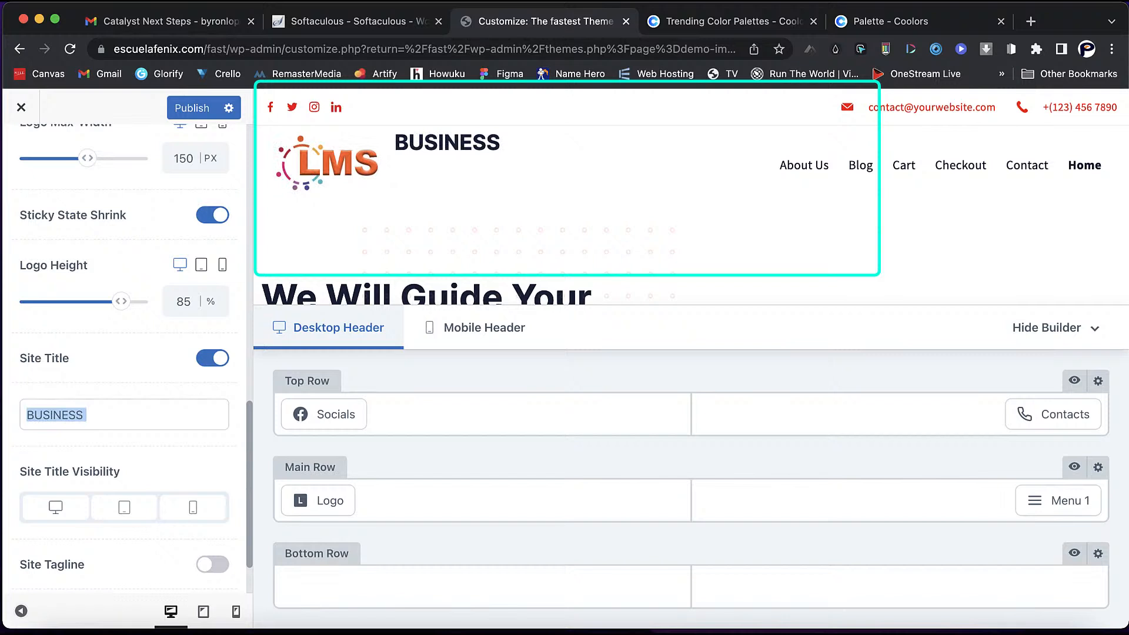
text(The )
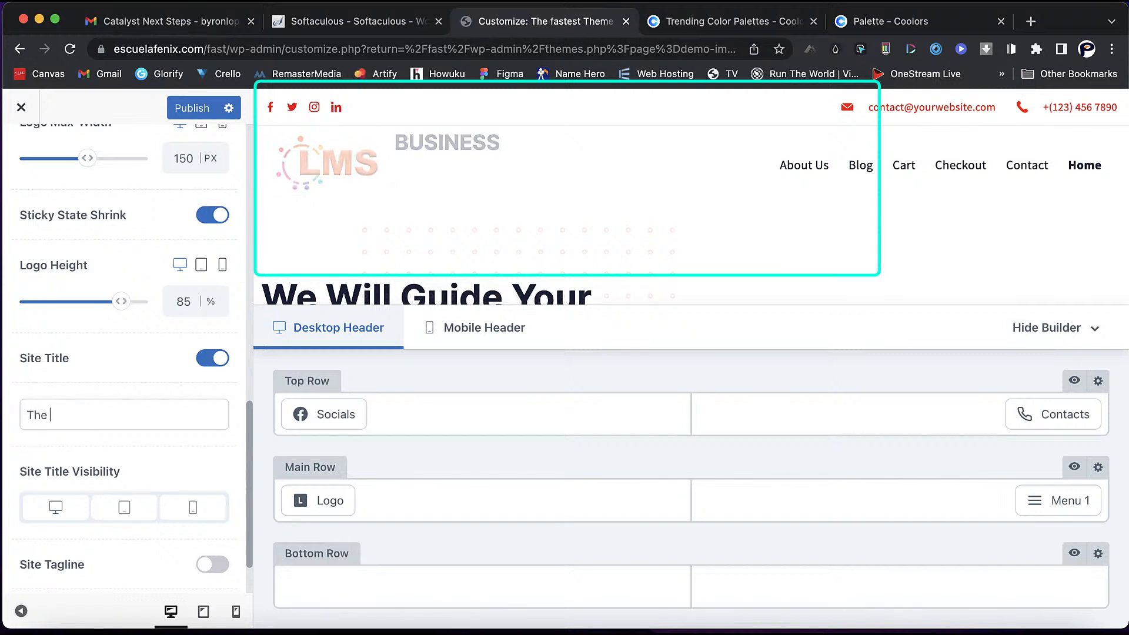
text(Fastest WordP)
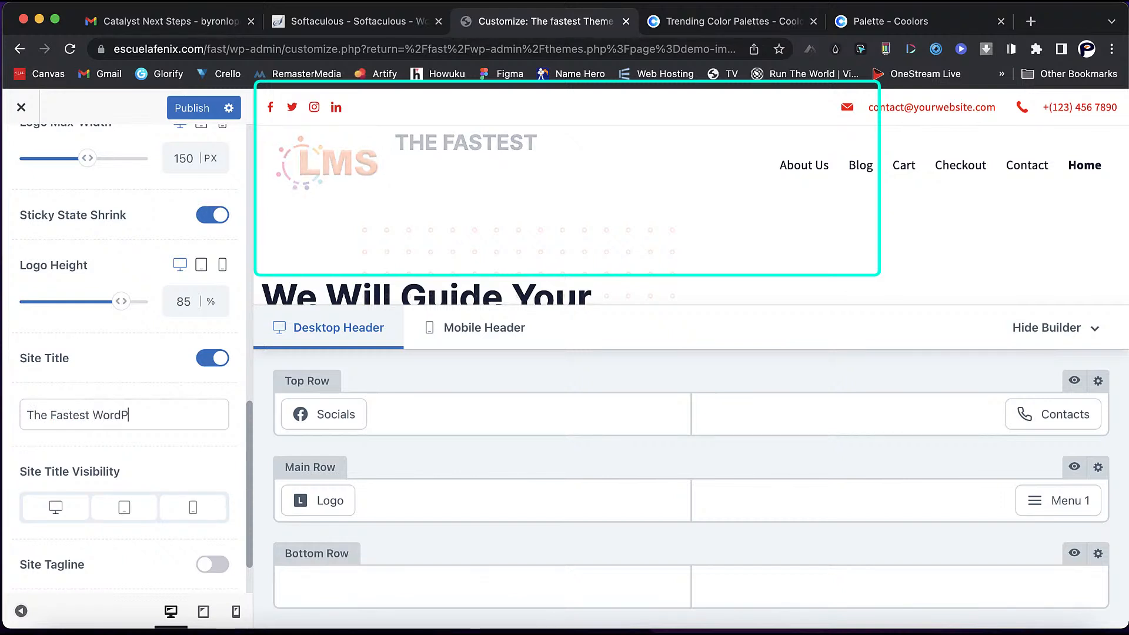
text(ress )
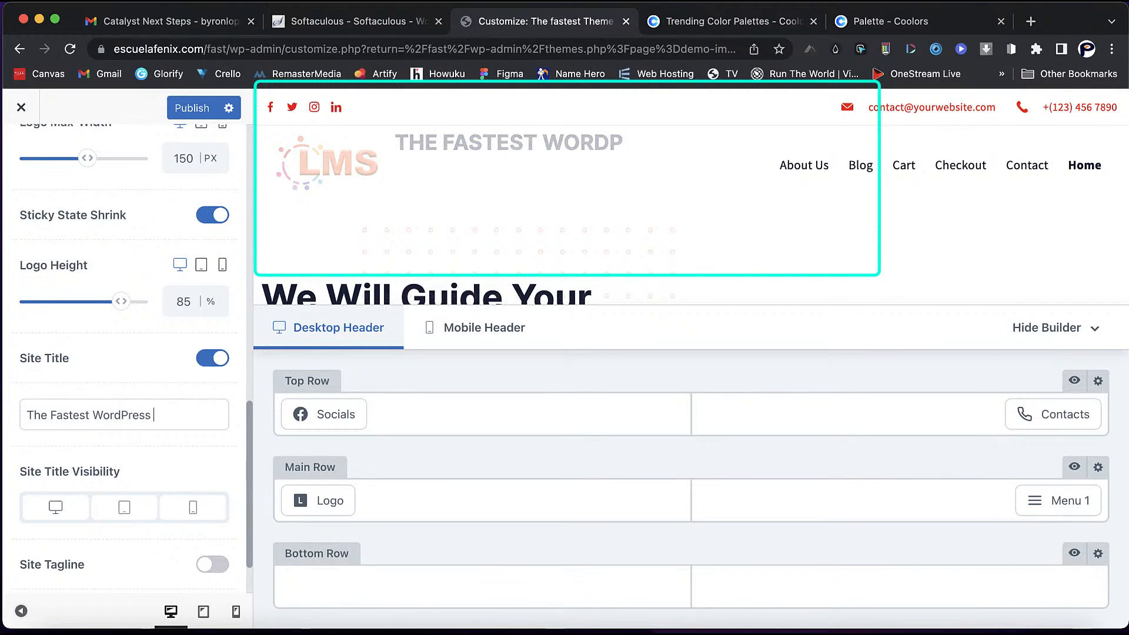
text(Theme)
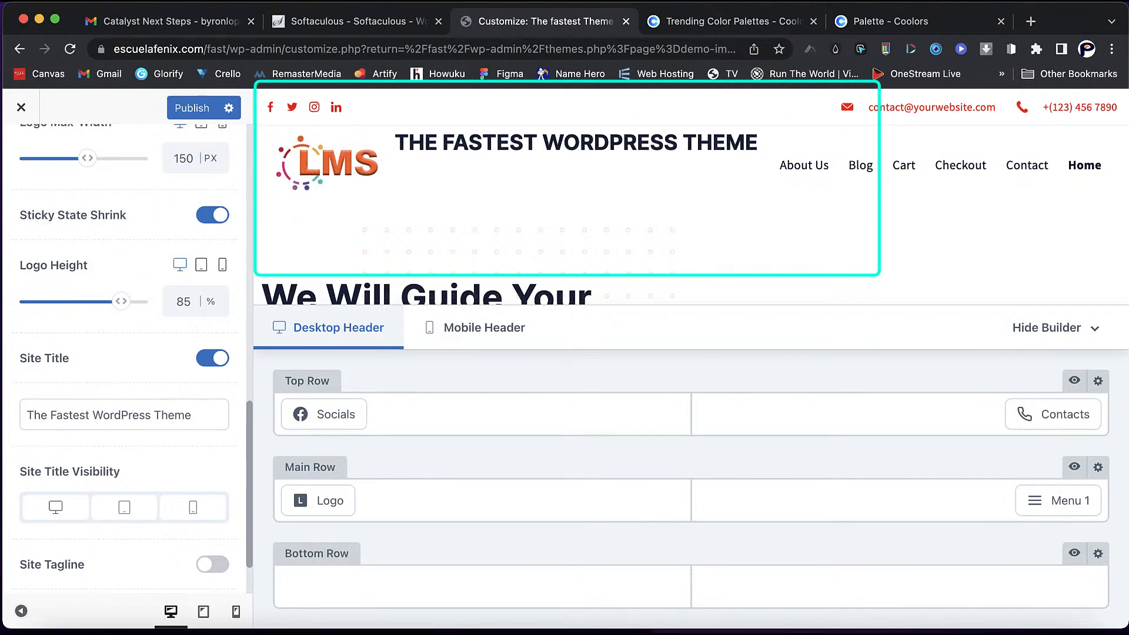
scroll(136, 350, down, 3)
- Turn on the site tagline and change its text to 'Let's Build it Together'
click(212, 493)
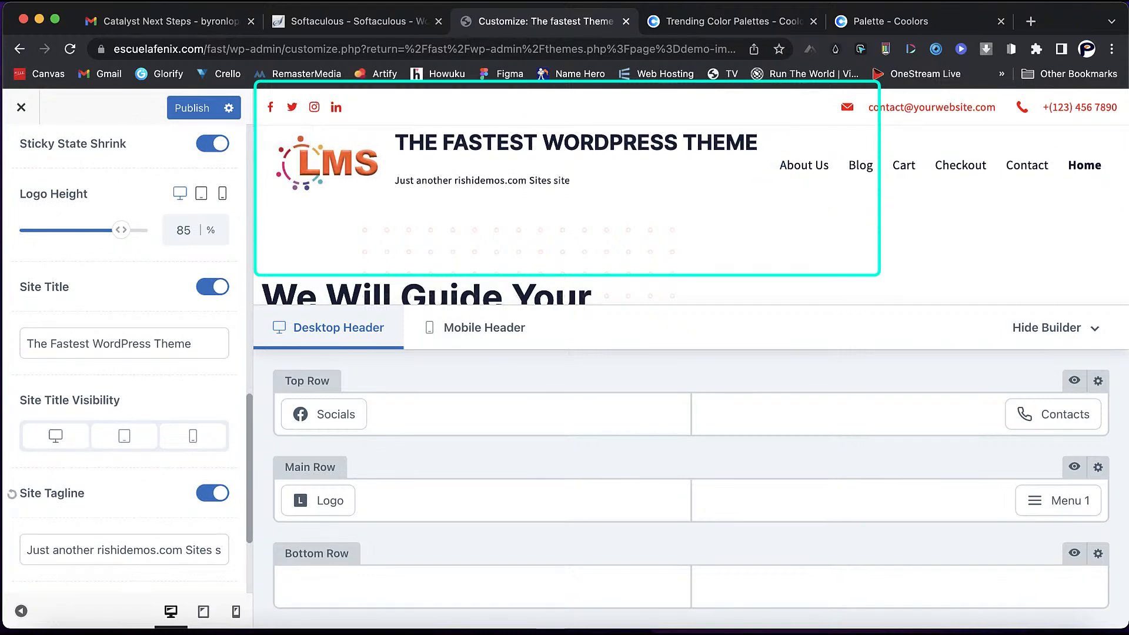
double_click(170, 550)
key(super+a)
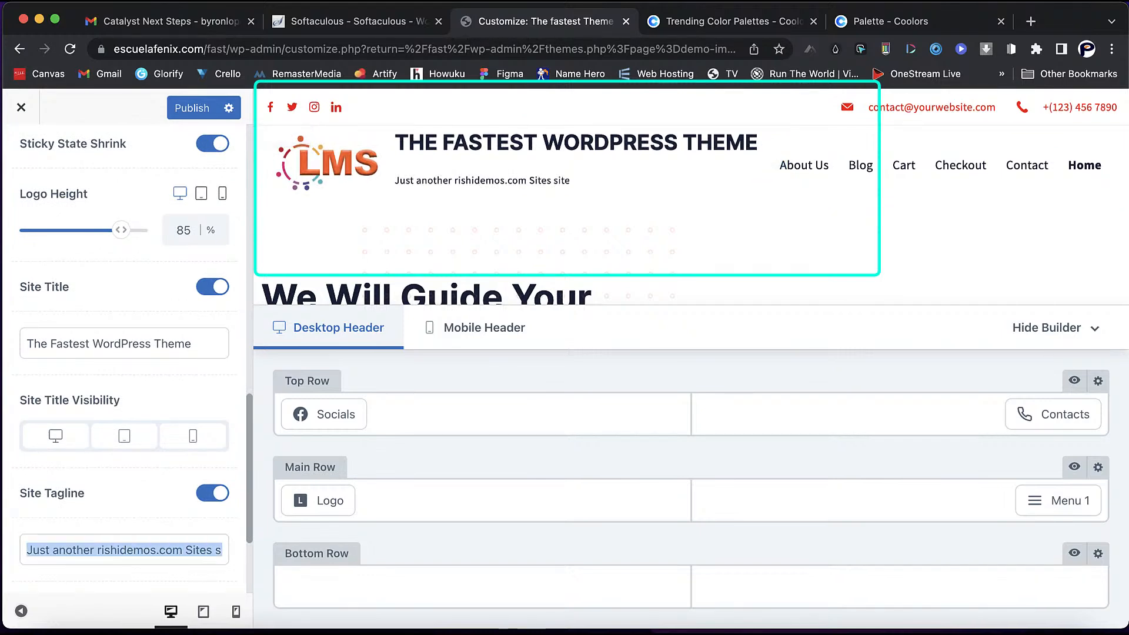
text(Let's Build it)
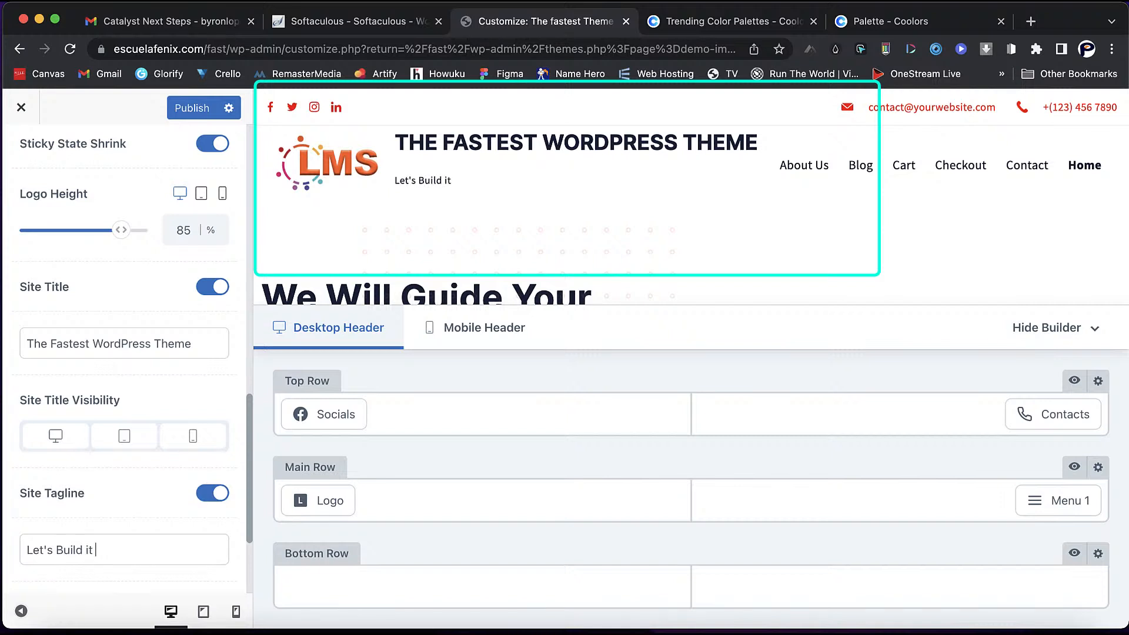
text( Toh)
key(BackSpace)
text(getheh)
key(BackSpace)
key(BackSpace)
key(BackSpace)
text(her)
scroll(12, 369, up, 5)
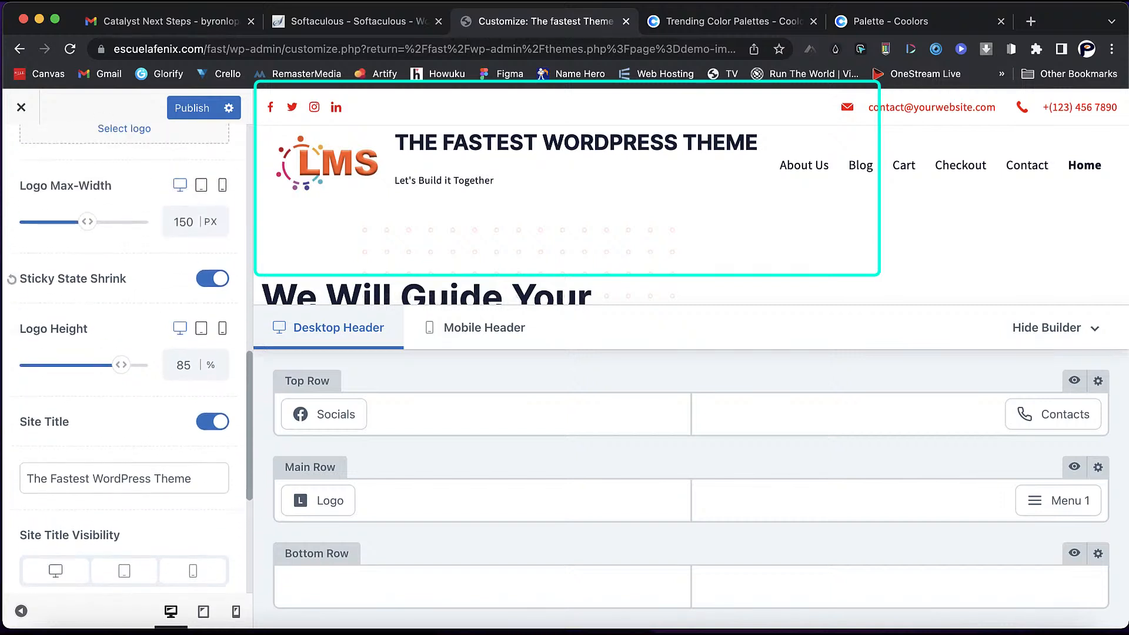
scroll(123, 359, up, 6)
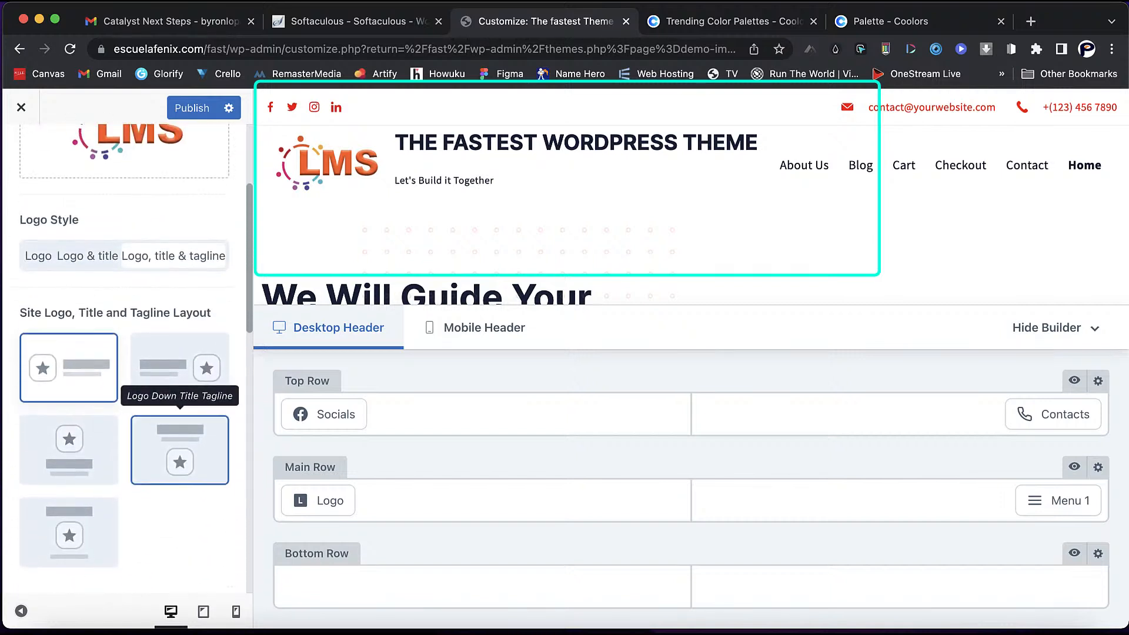
- Try the logo-and-title layout, then briefly hide and re-show the site title and tagline
click(88, 272)
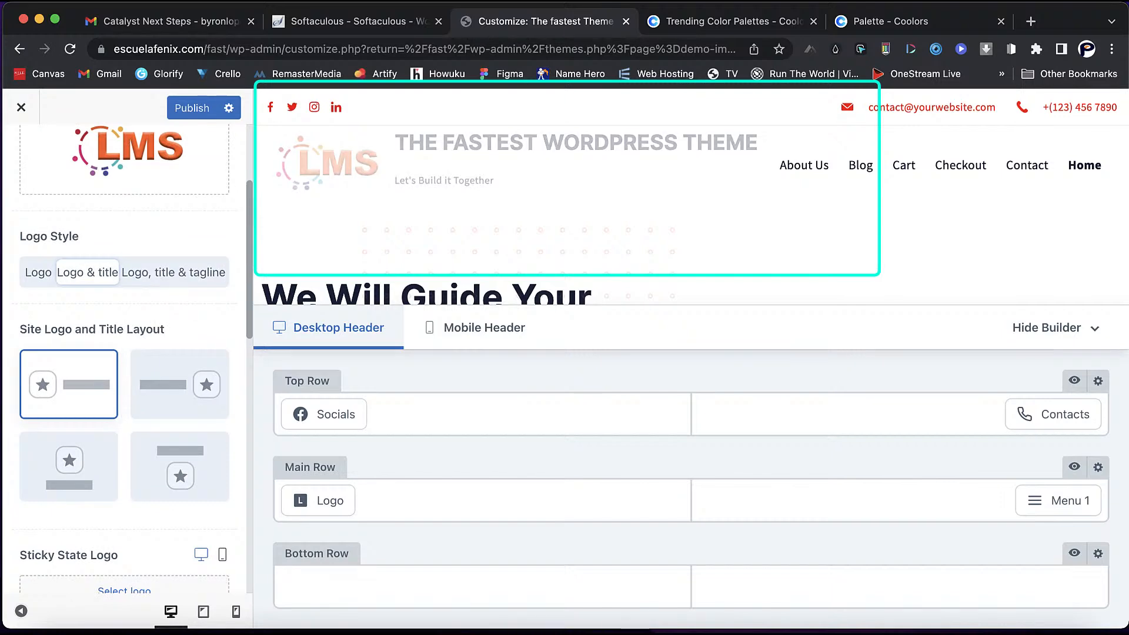
click(173, 273)
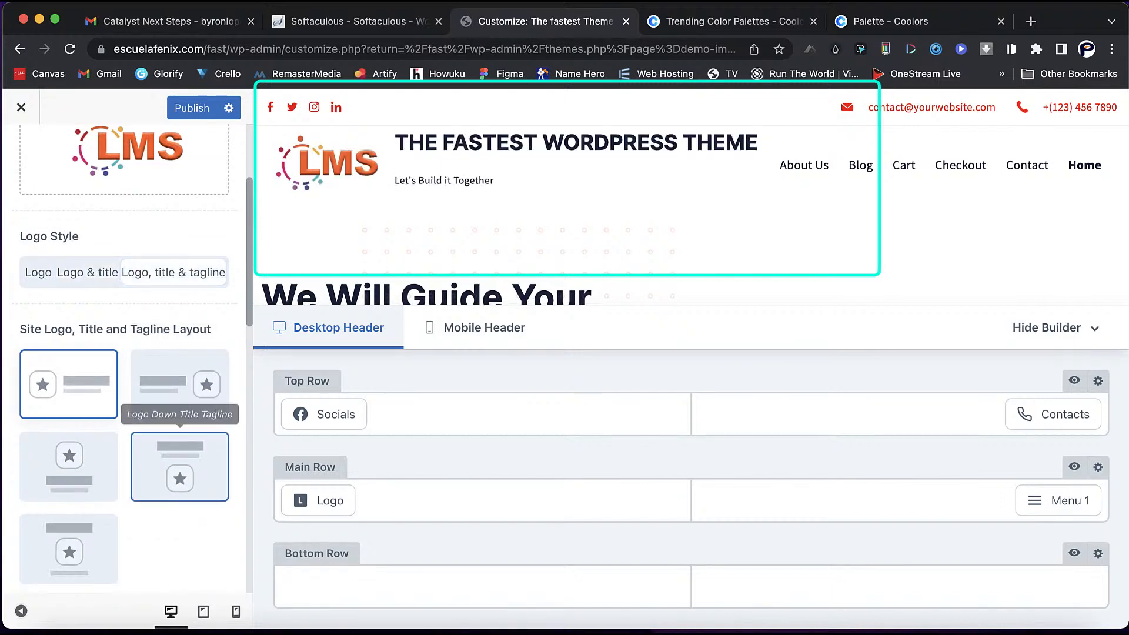
scroll(176, 447, down, 6)
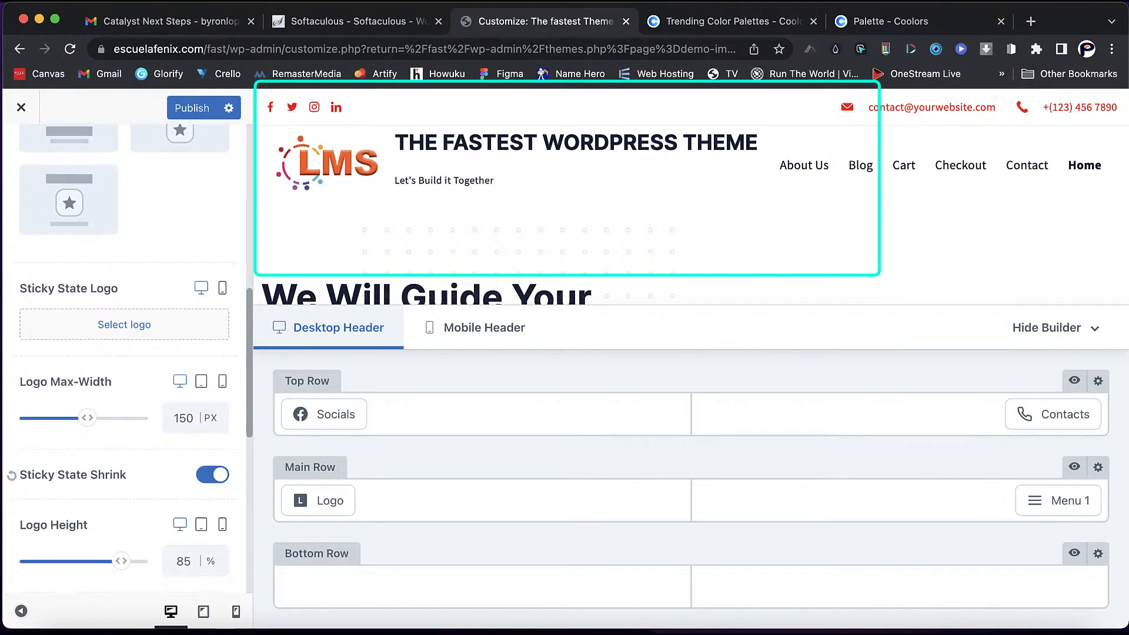
scroll(124, 353, down, 5)
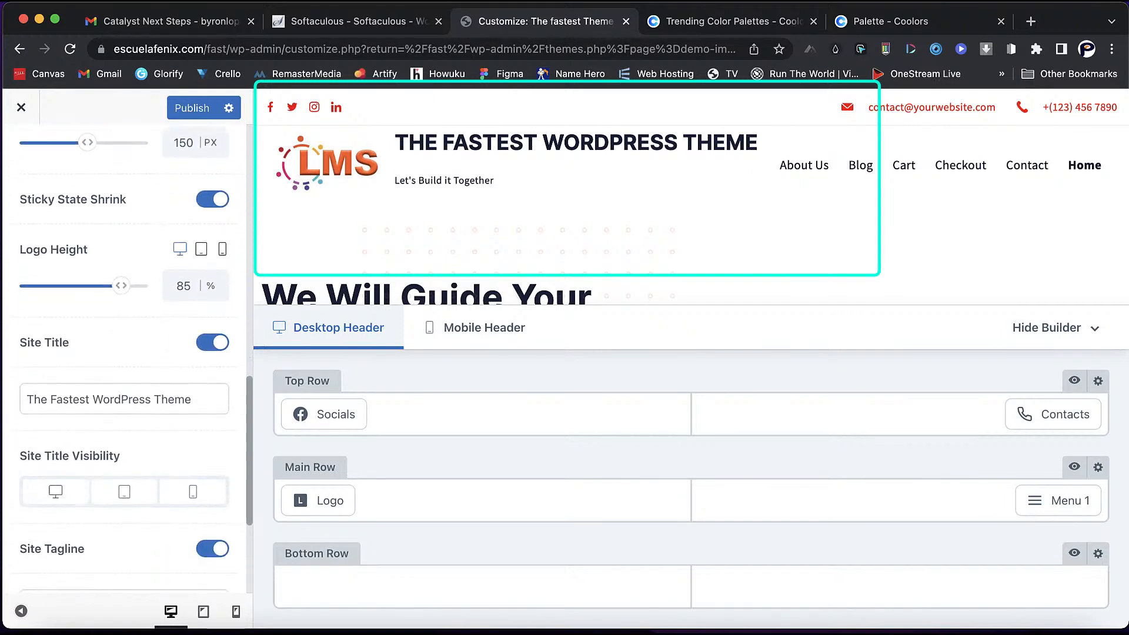
click(212, 343)
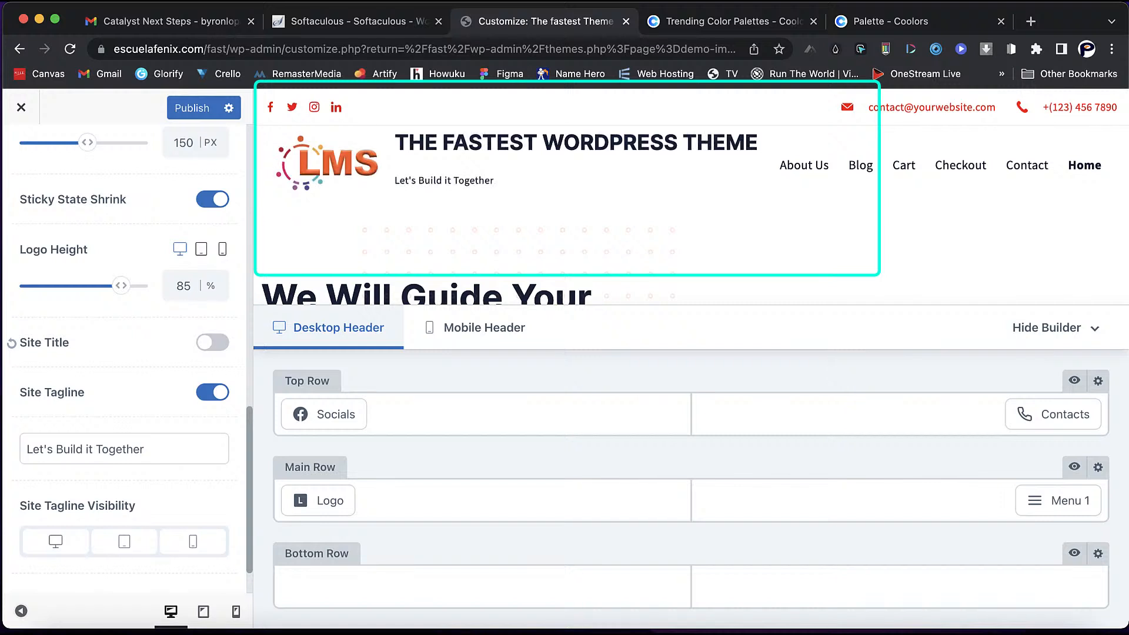
click(212, 342)
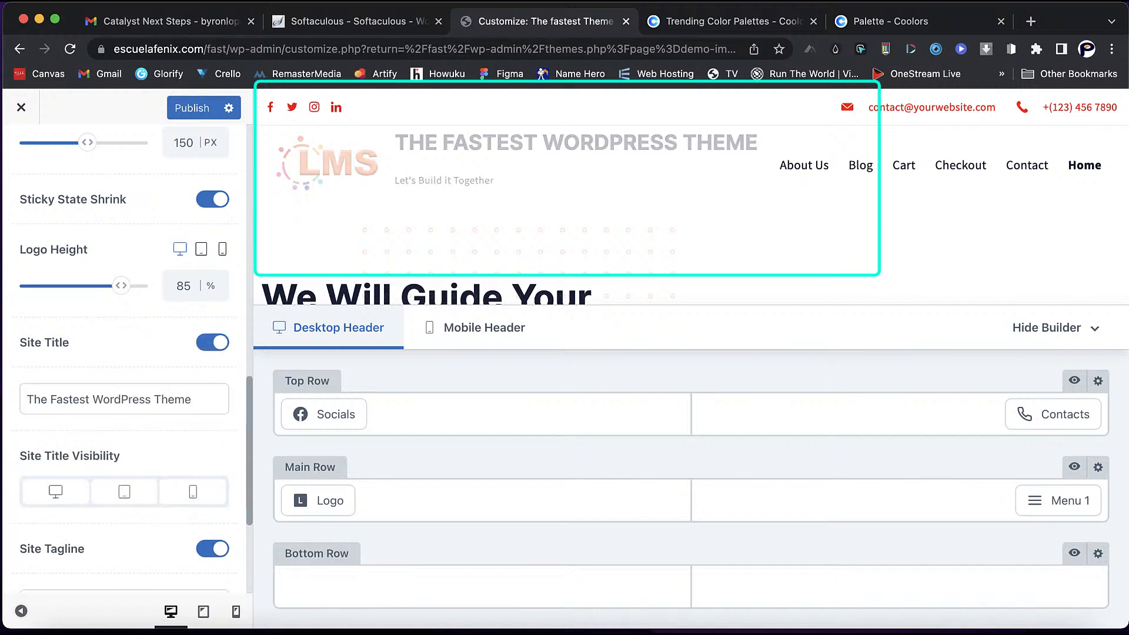
click(213, 549)
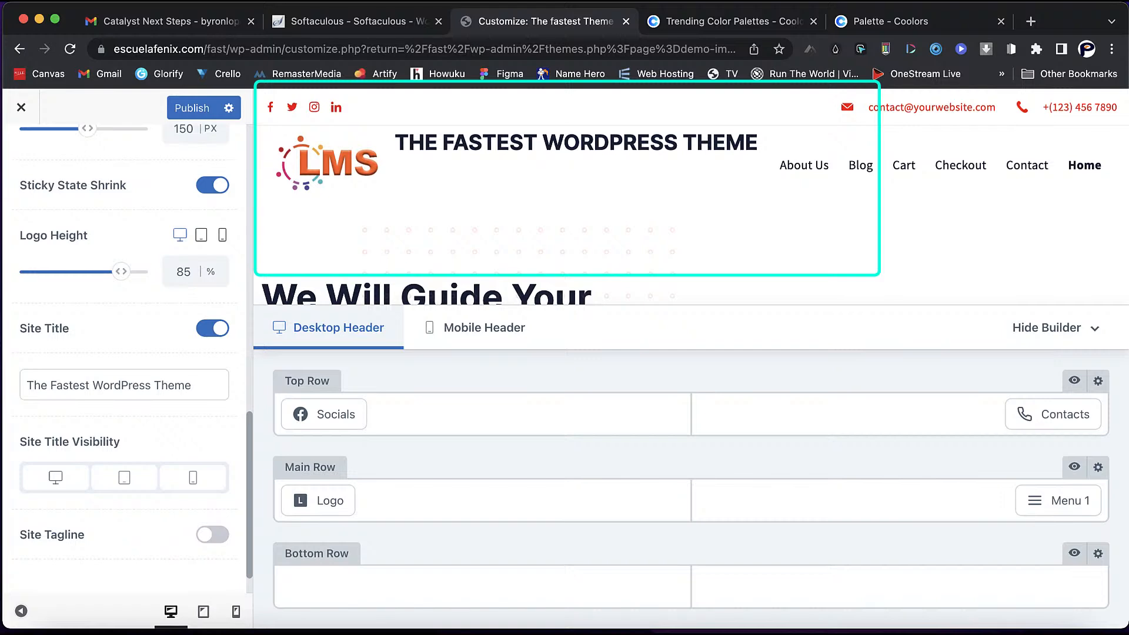
click(212, 535)
- Try the logo position tiles and settle on the Title Logo Tagline arrangement
scroll(212, 533, up, 7)
scroll(180, 276, up, 2)
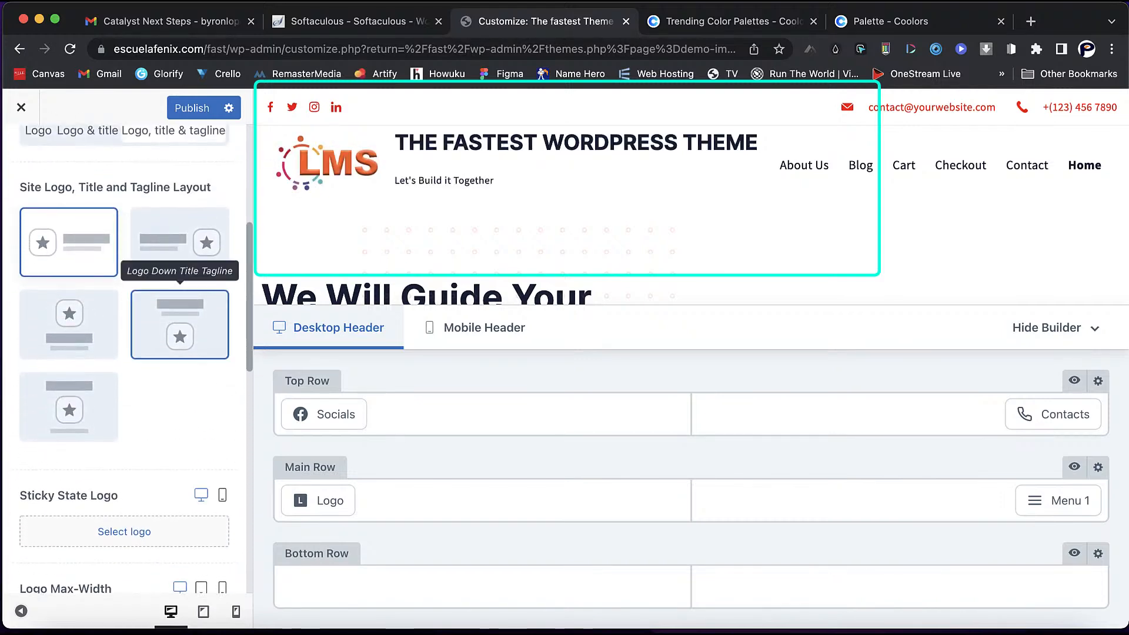
click(180, 241)
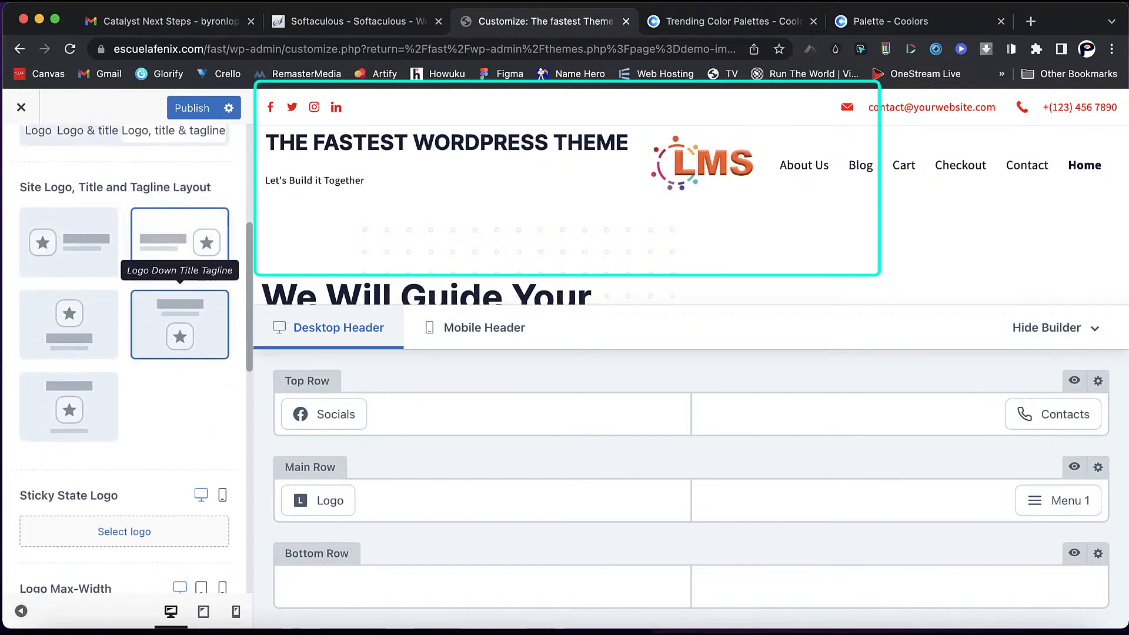
click(180, 324)
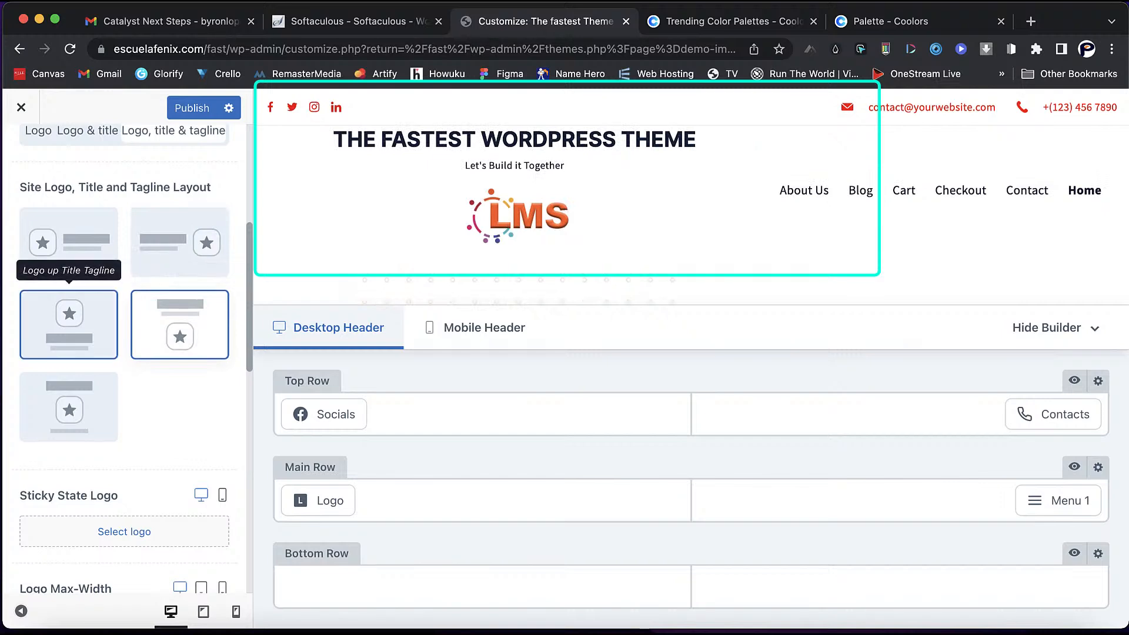
click(69, 325)
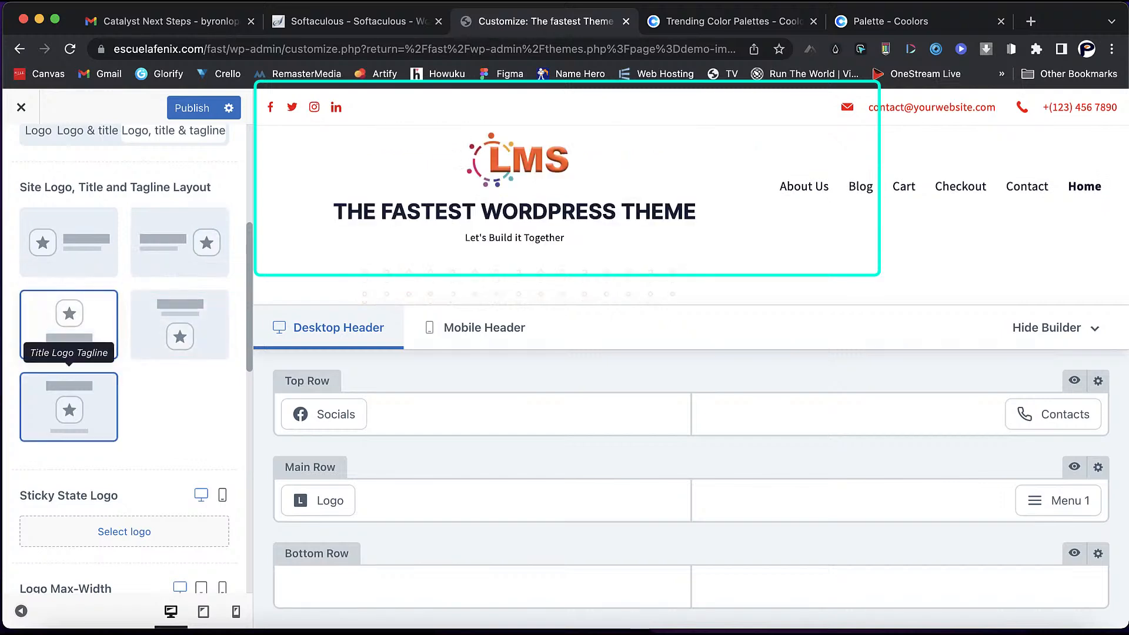
click(69, 407)
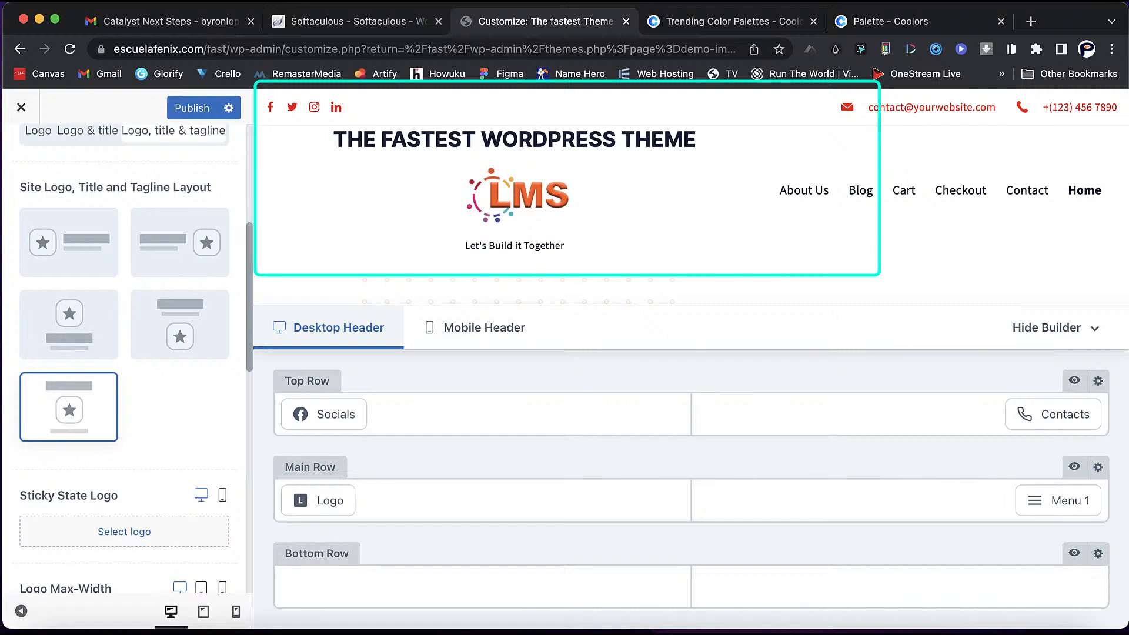
scroll(124, 358, down, 5)
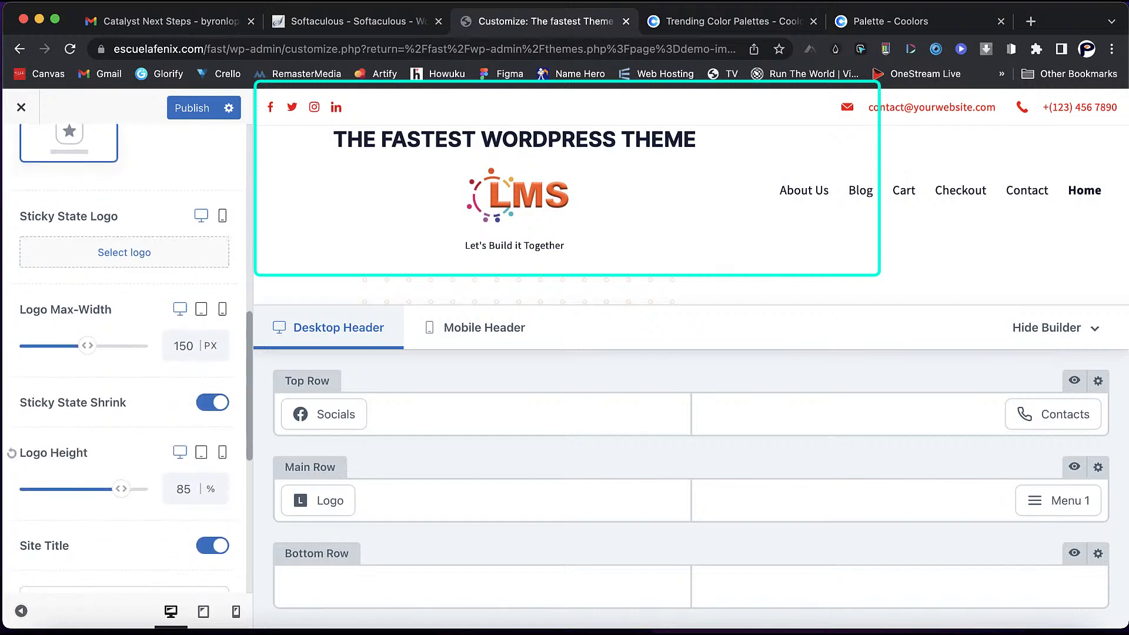
scroll(124, 358, down, 7)
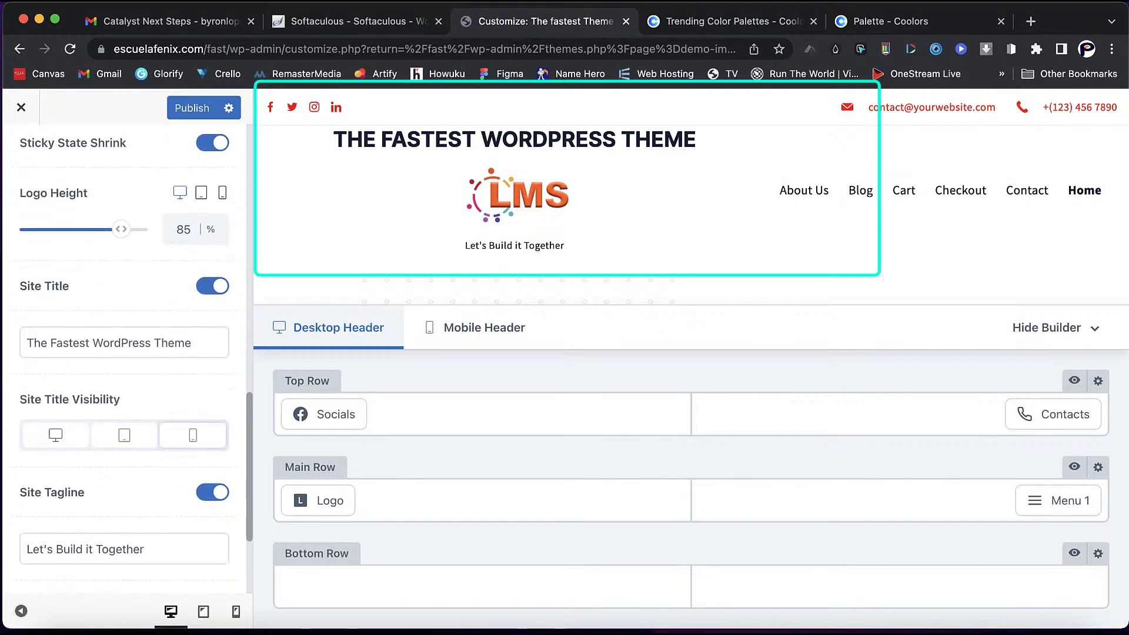
- Set the site title colour to bright blue in the Logo design settings
scroll(124, 358, up, 10)
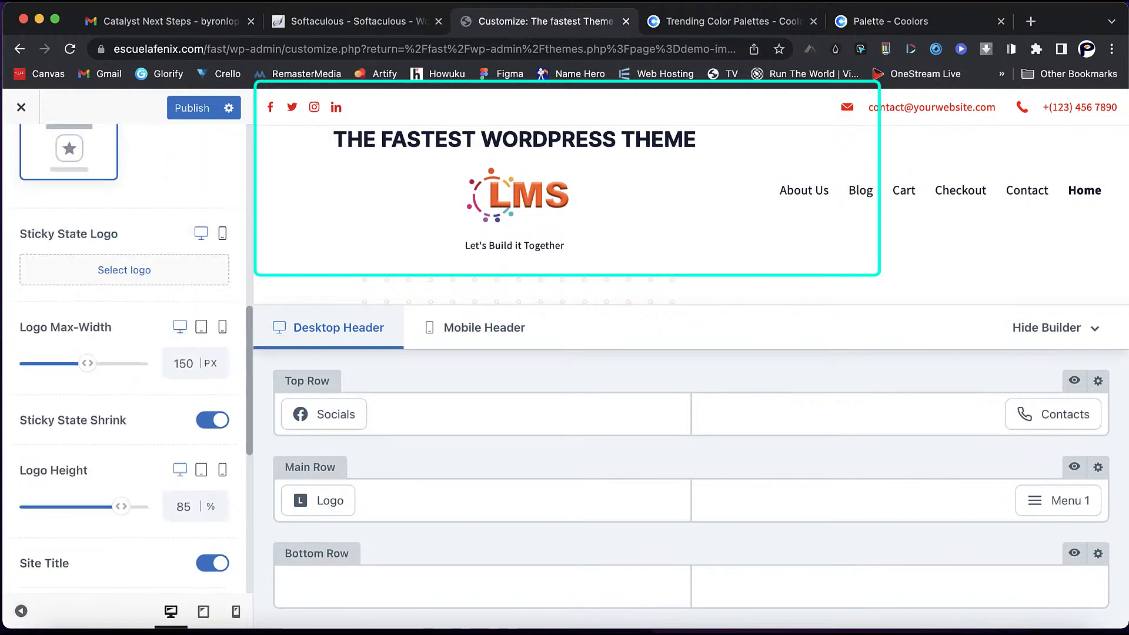
click(185, 204)
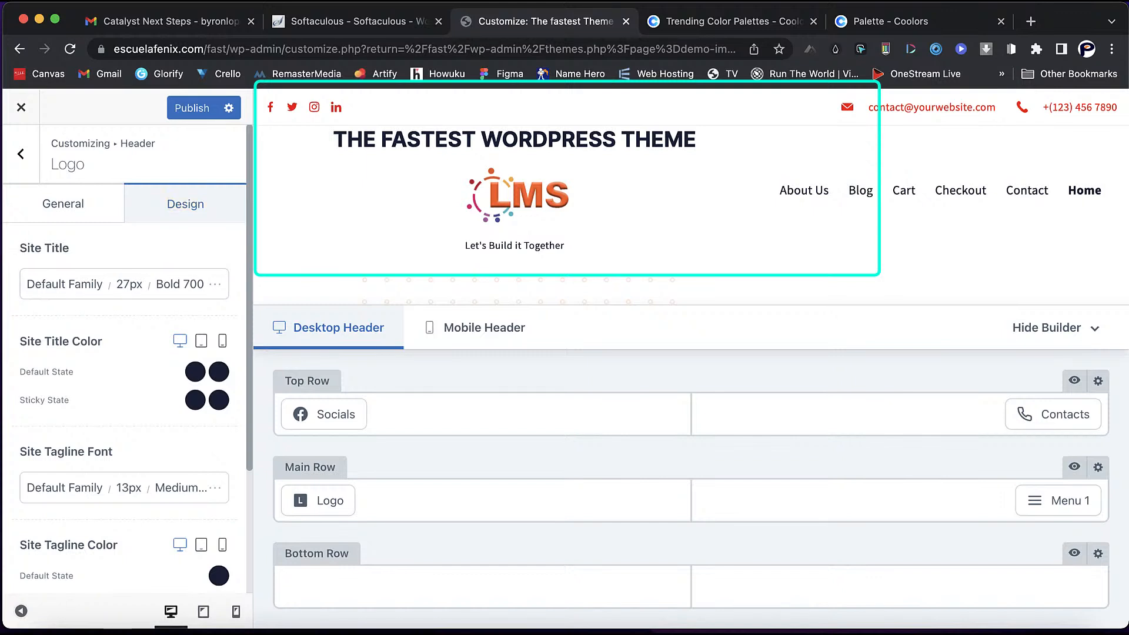
click(195, 372)
click(166, 507)
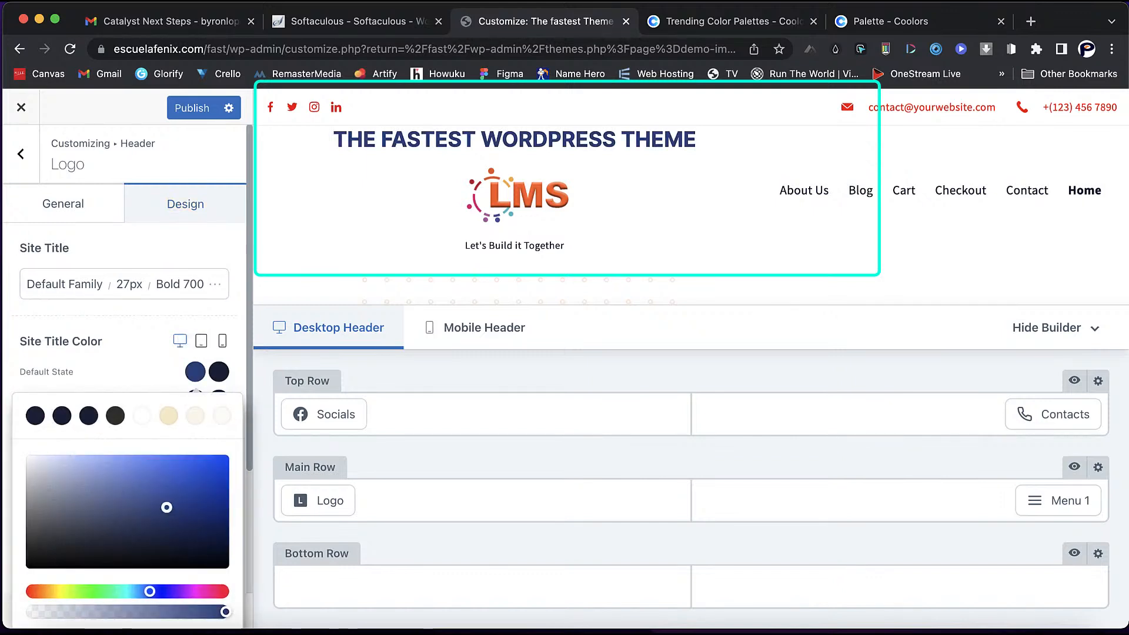
drag(167, 507, 217, 469)
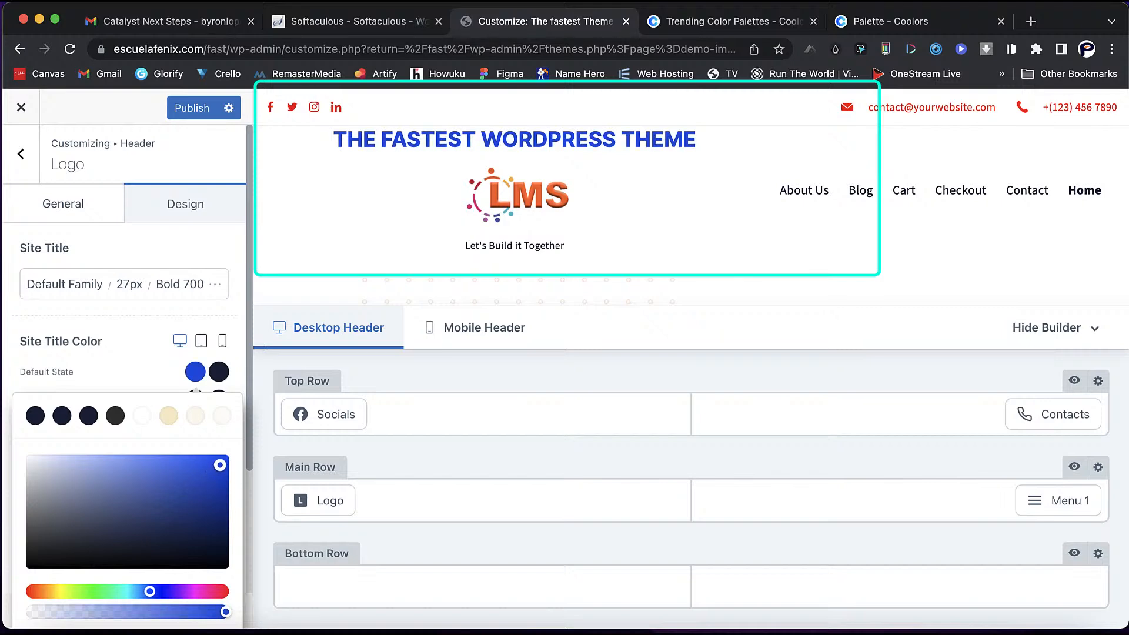
click(196, 371)
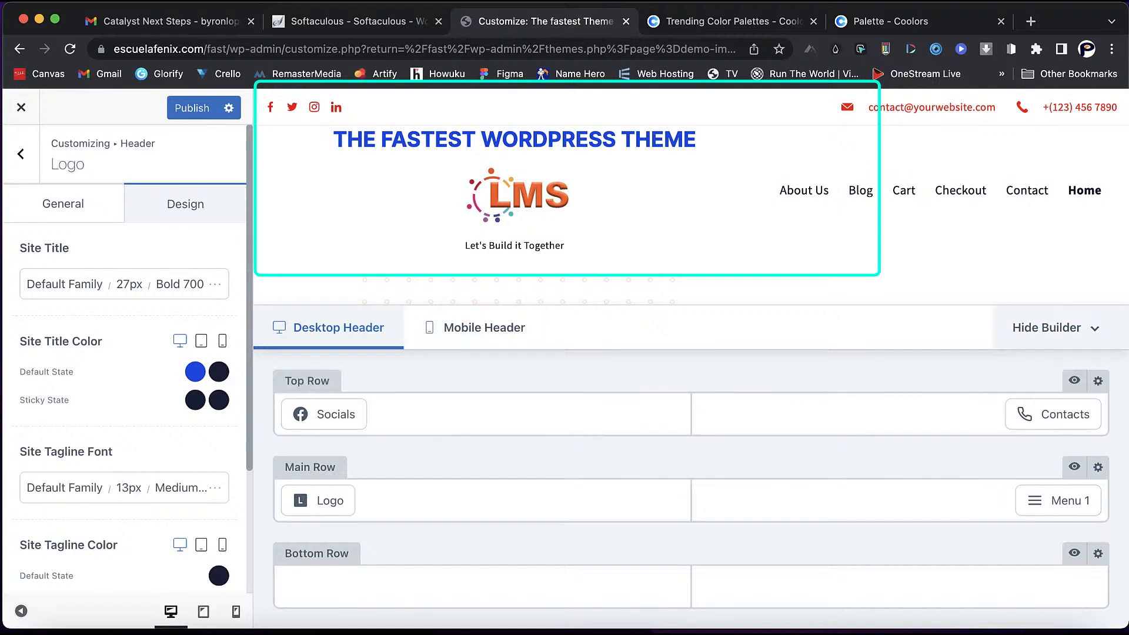
- Make the site tagline colour bright red #fa0000, then return to the header element list
click(1056, 327)
scroll(691, 376, down, 6)
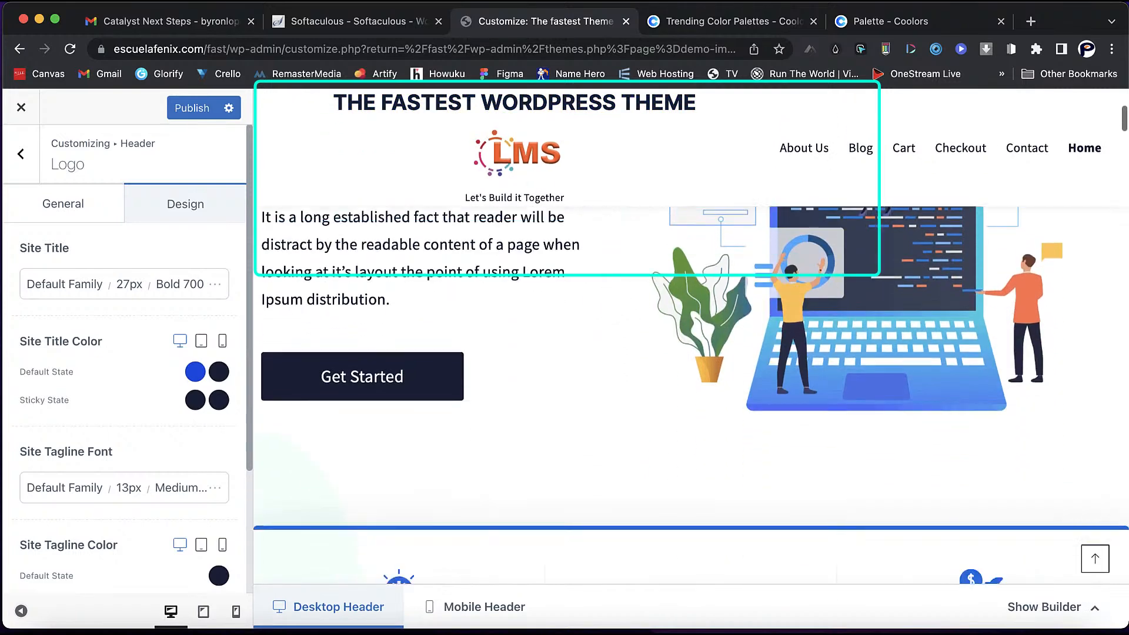
scroll(691, 377, up, 6)
scroll(691, 377, down, 3)
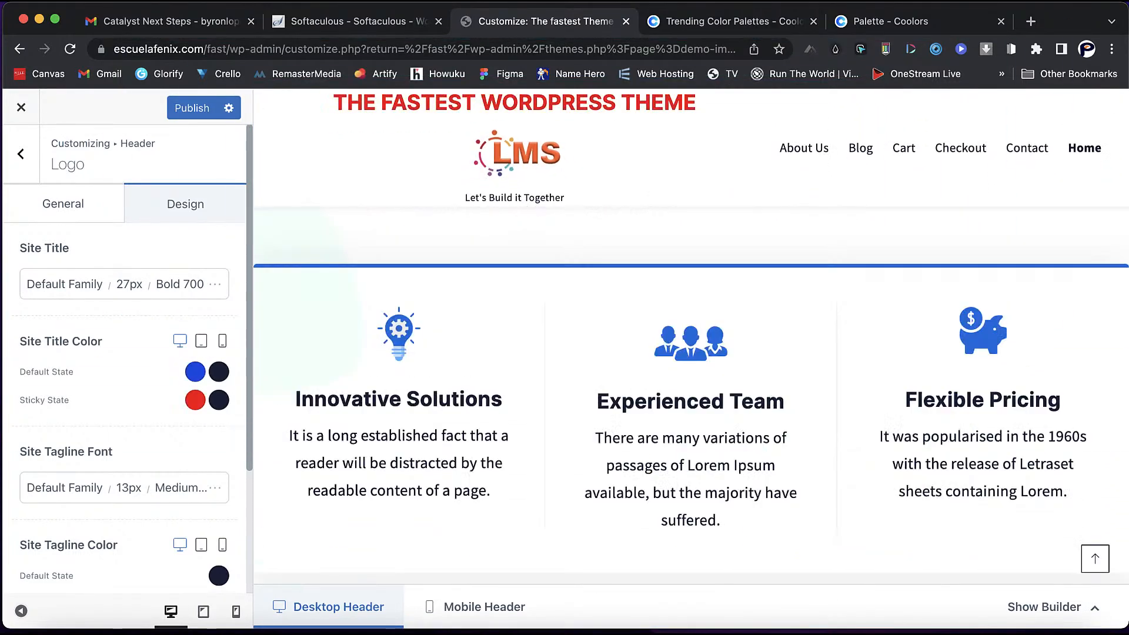
scroll(197, 400, down, 3)
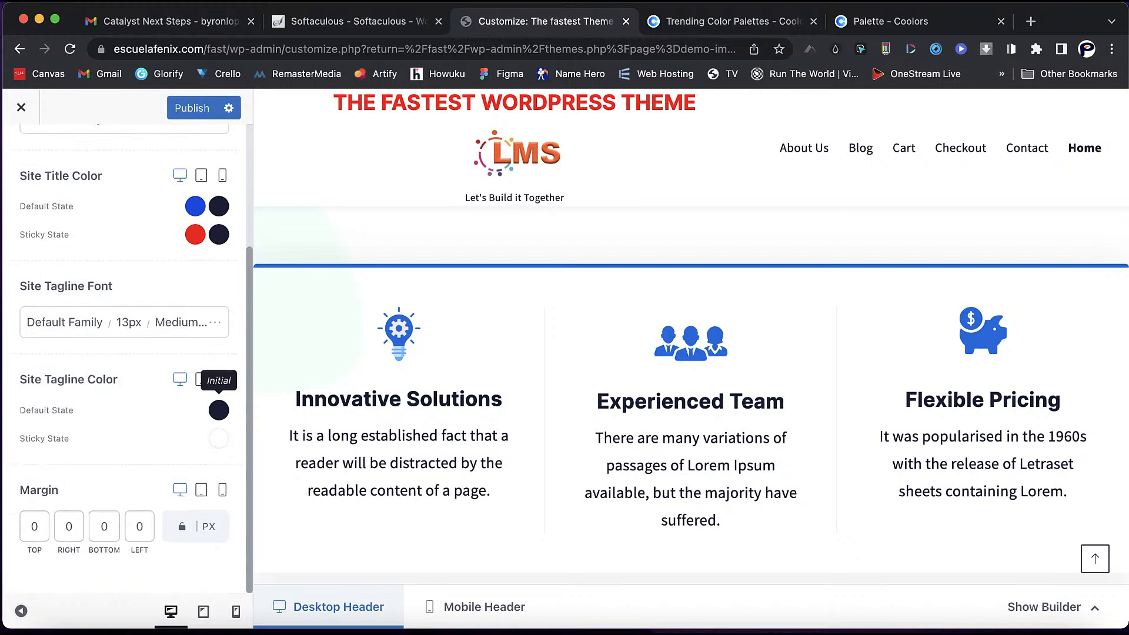
click(218, 410)
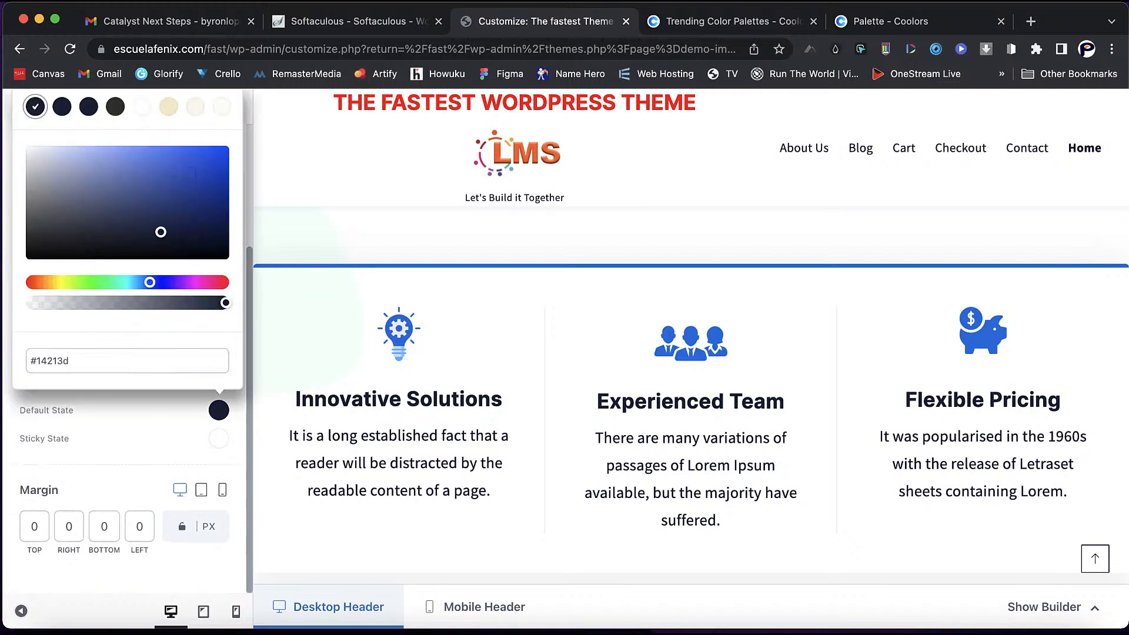
click(29, 282)
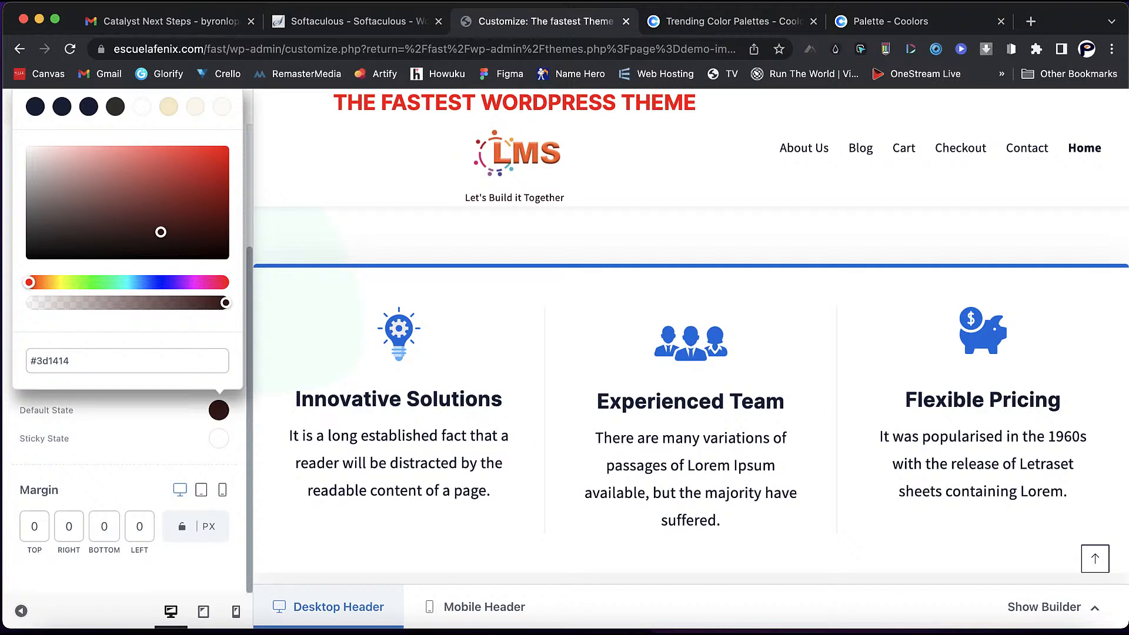
click(221, 149)
drag(226, 148, 229, 148)
scroll(691, 388, up, 2)
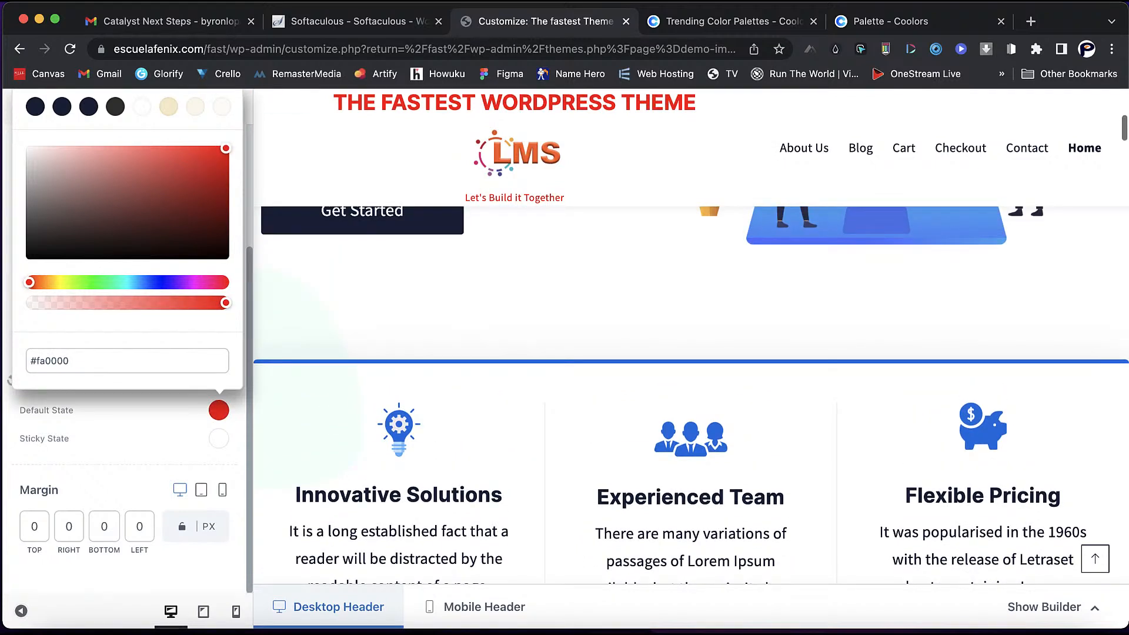
click(219, 410)
scroll(691, 388, up, 5)
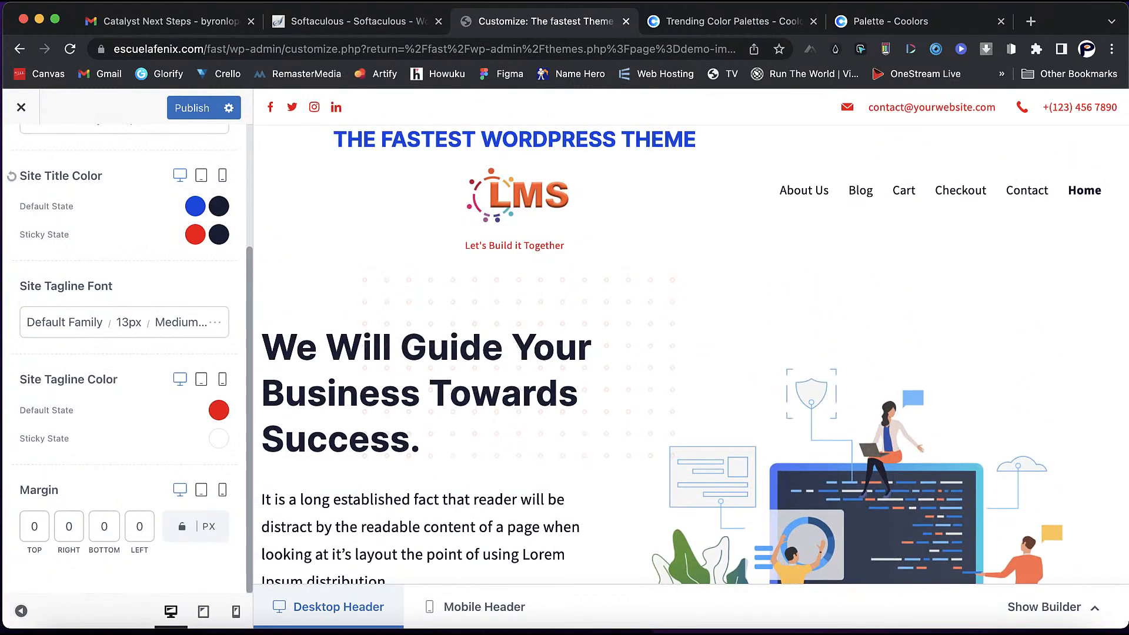
scroll(124, 353, up, 3)
click(20, 154)
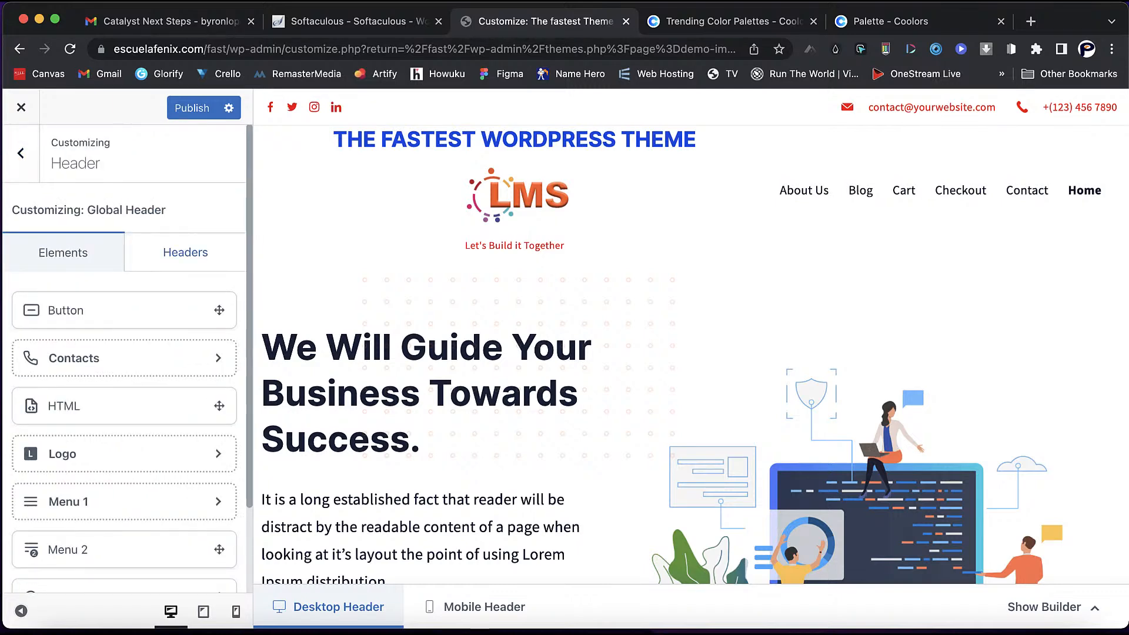
- Bring the header builder back into view and open the Menu 1 settings
click(185, 253)
click(65, 253)
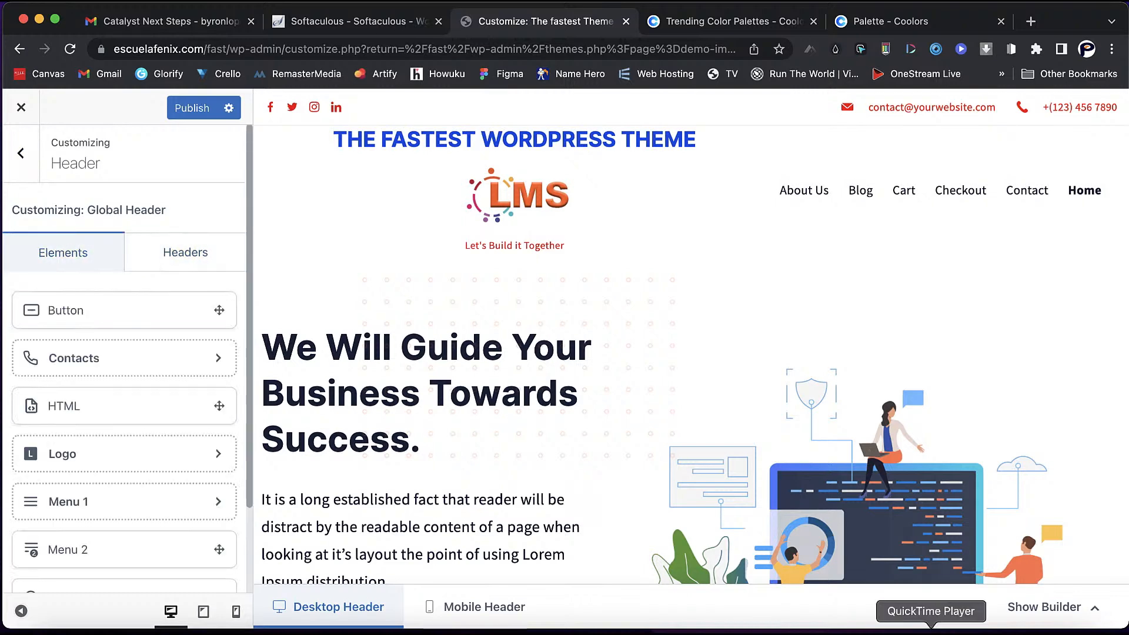
click(1044, 607)
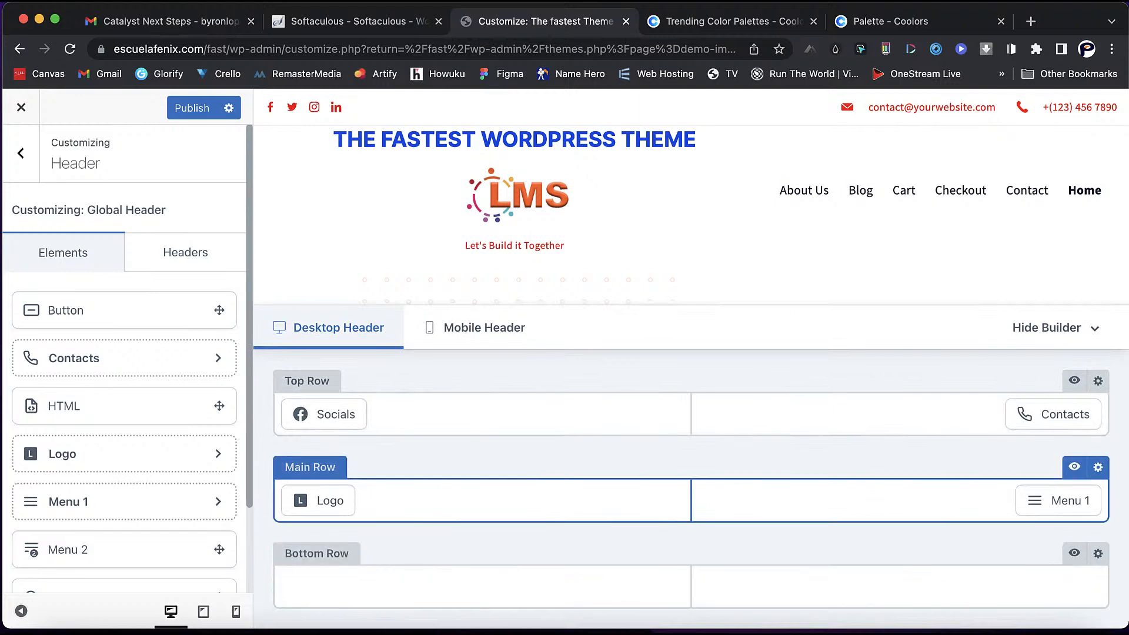
mouse_move(318, 501)
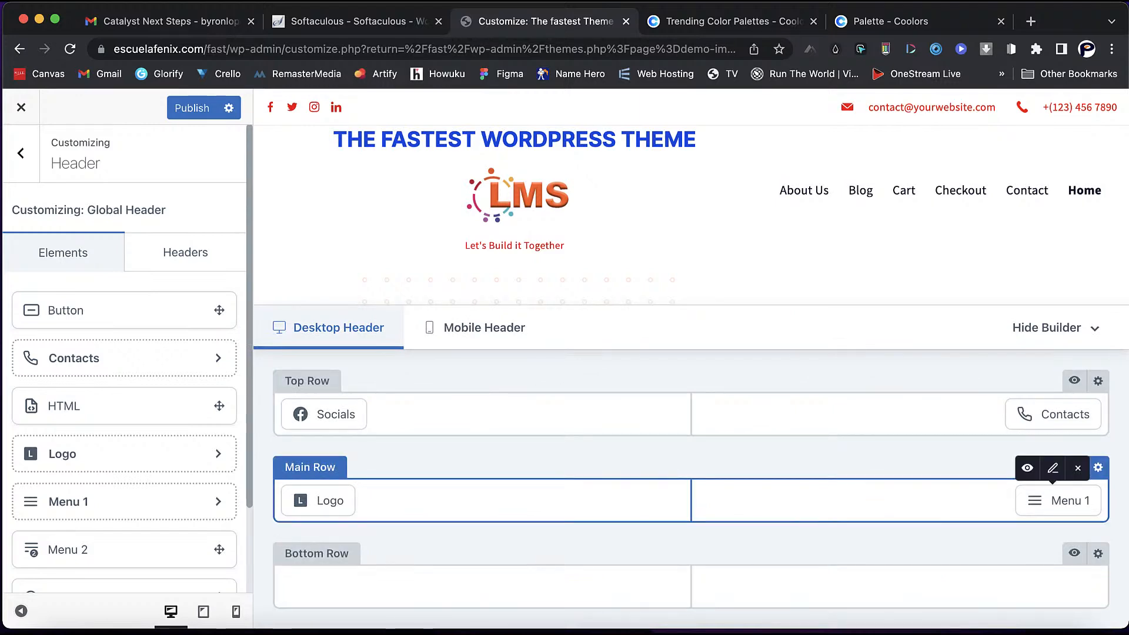
click(1058, 501)
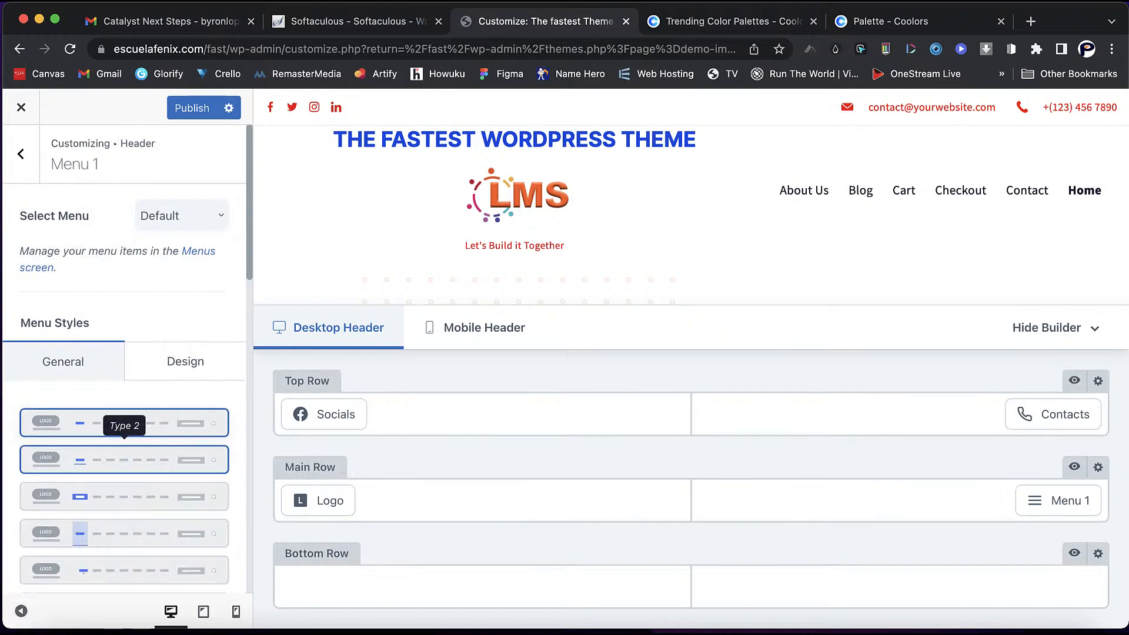
- Preview the header menu styles Type 2 through Type 8
click(124, 460)
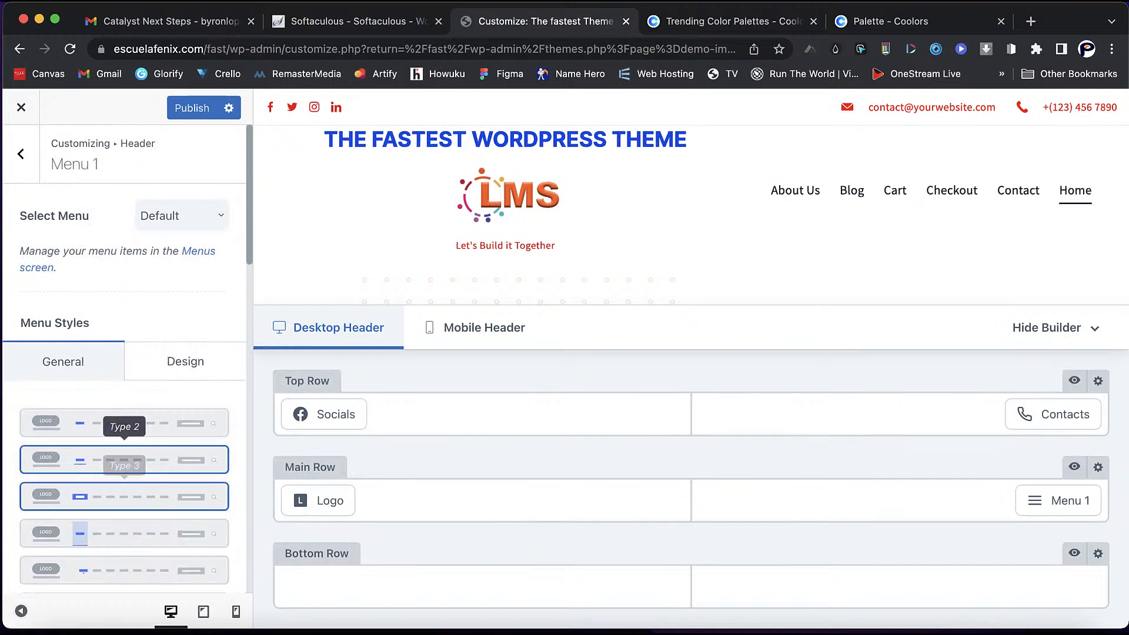
click(124, 496)
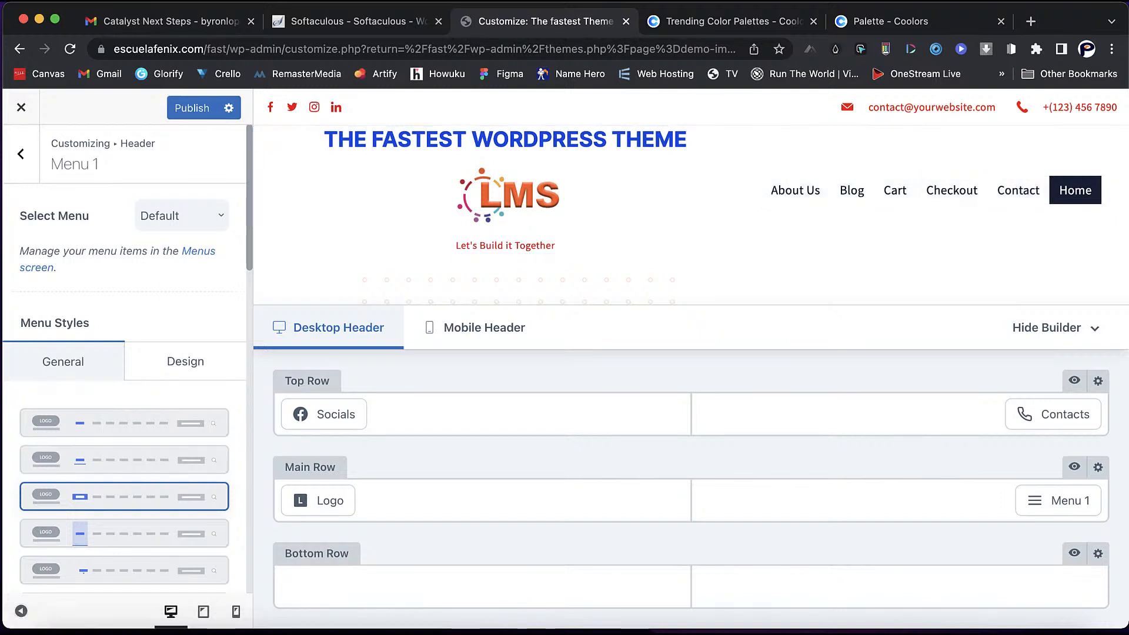
click(124, 533)
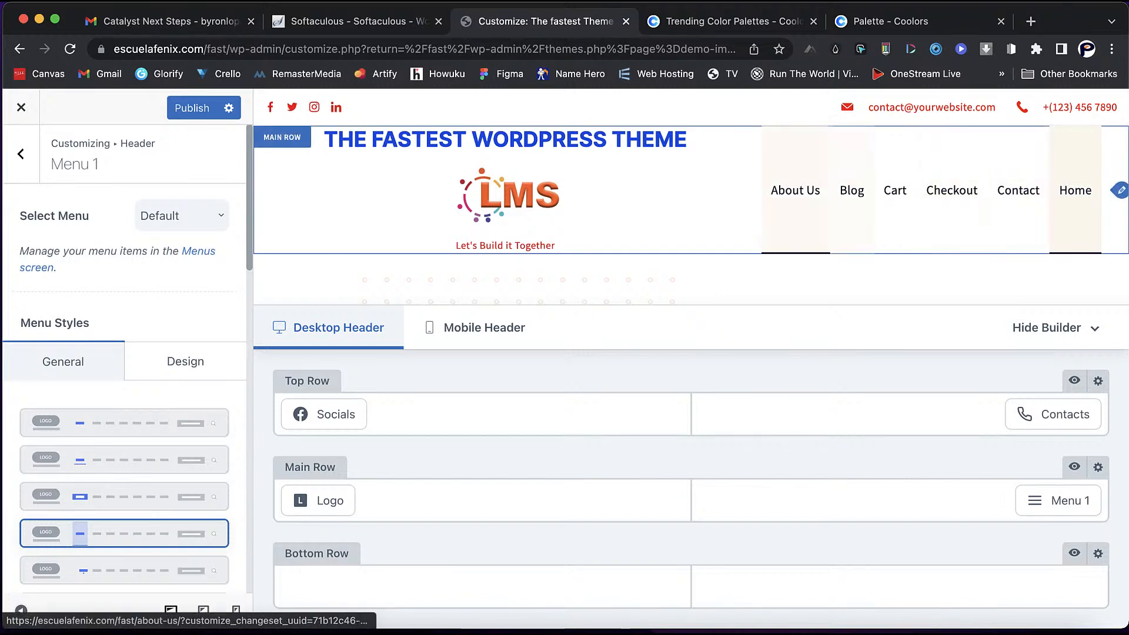
scroll(124, 423, down, 2)
click(124, 505)
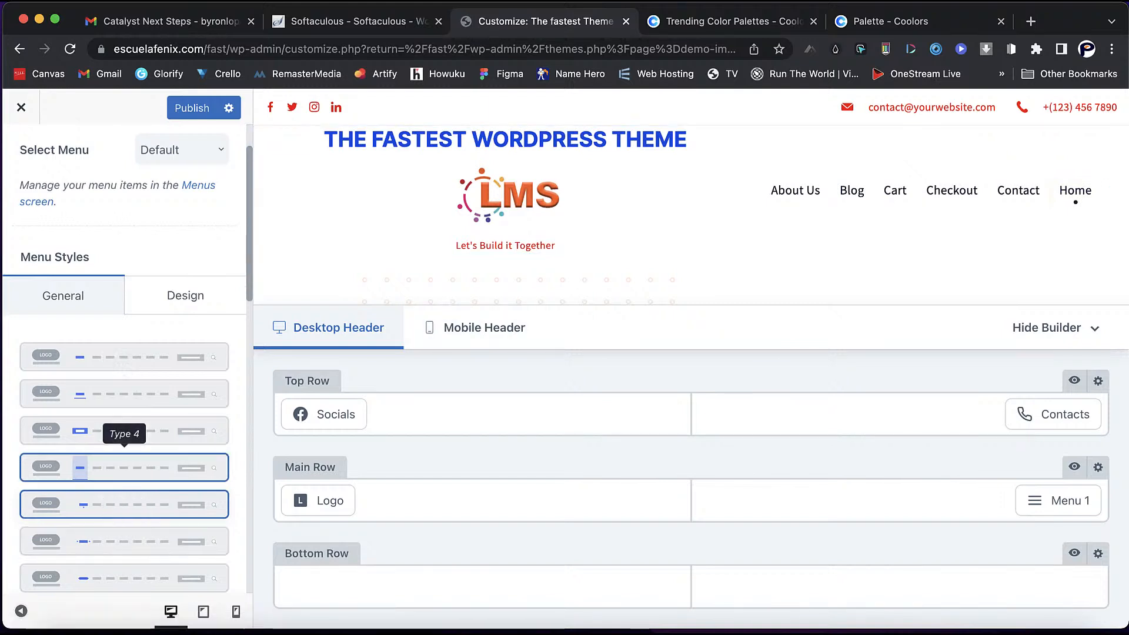
scroll(121, 465, down, 5)
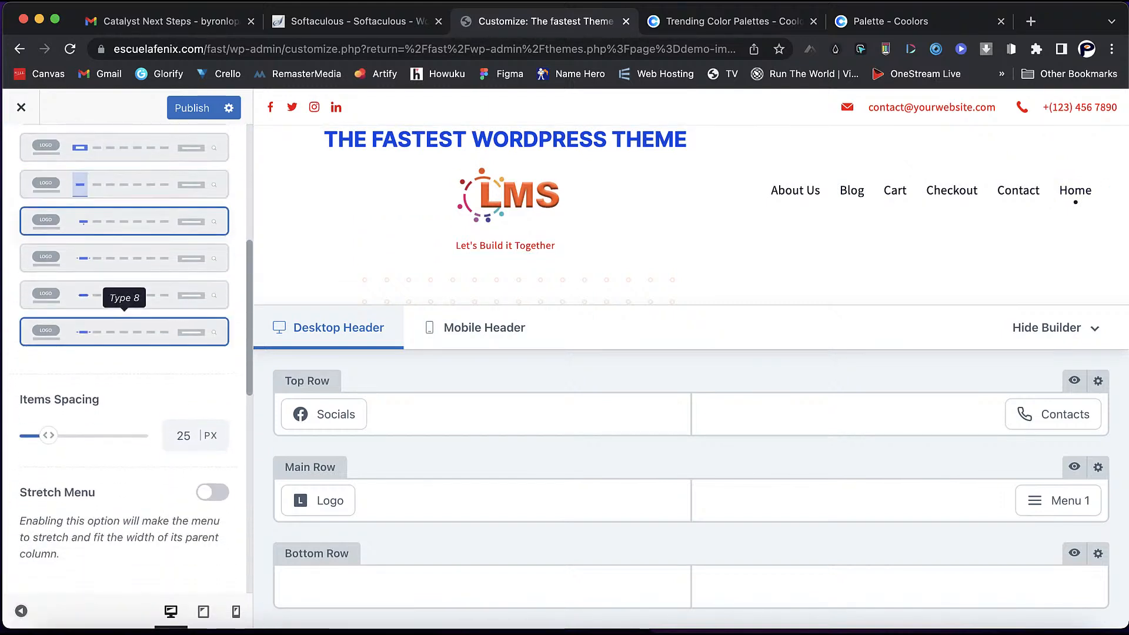
click(124, 332)
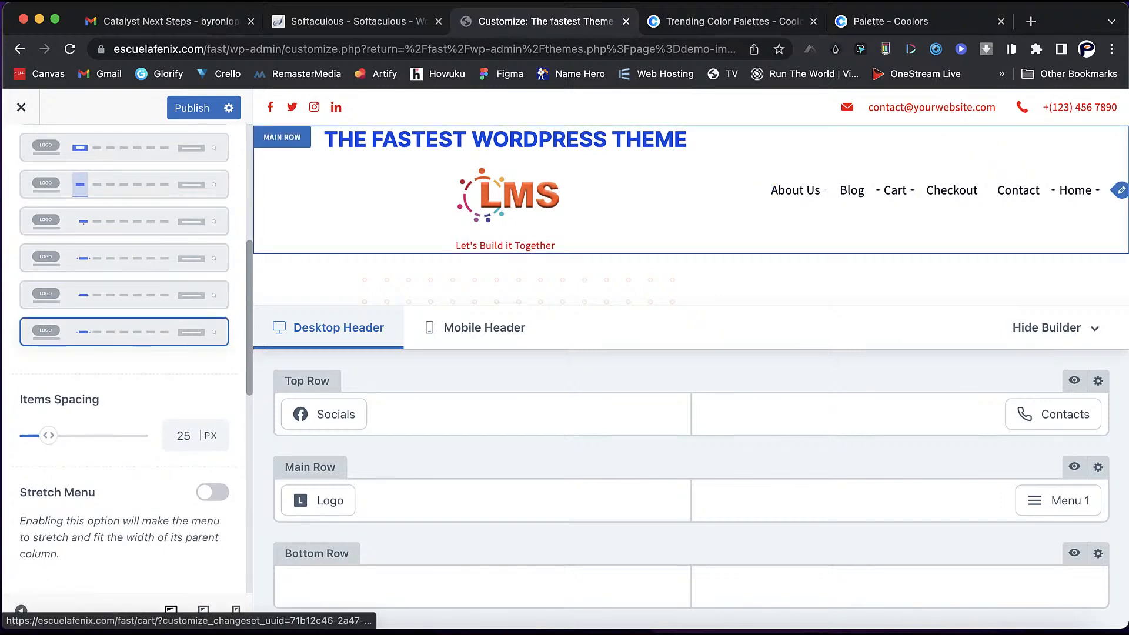
click(125, 294)
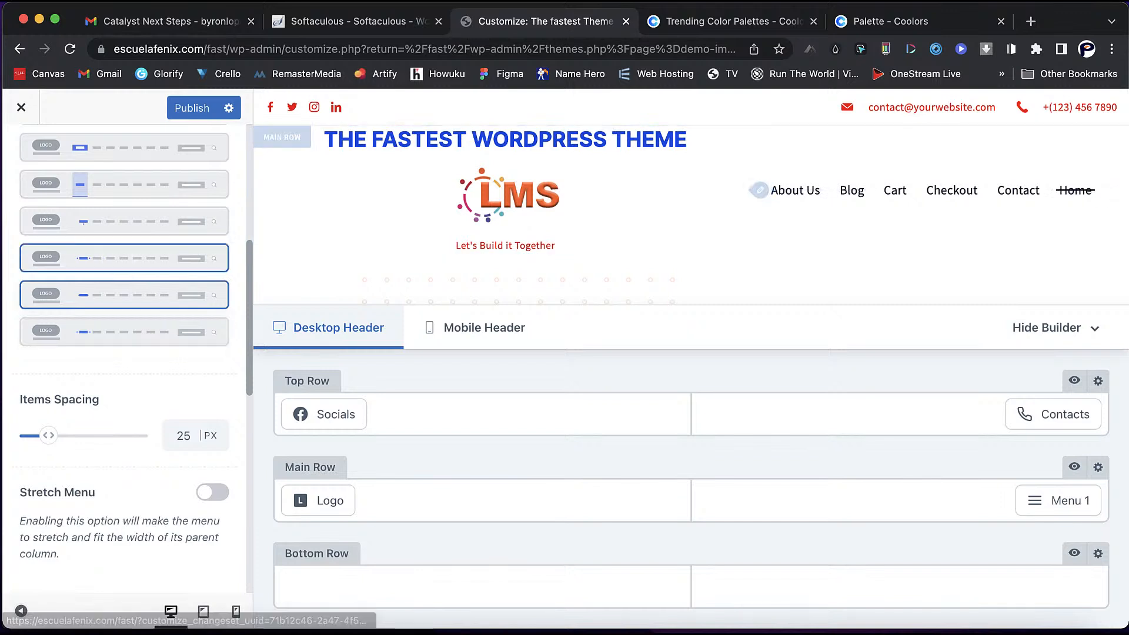
click(124, 258)
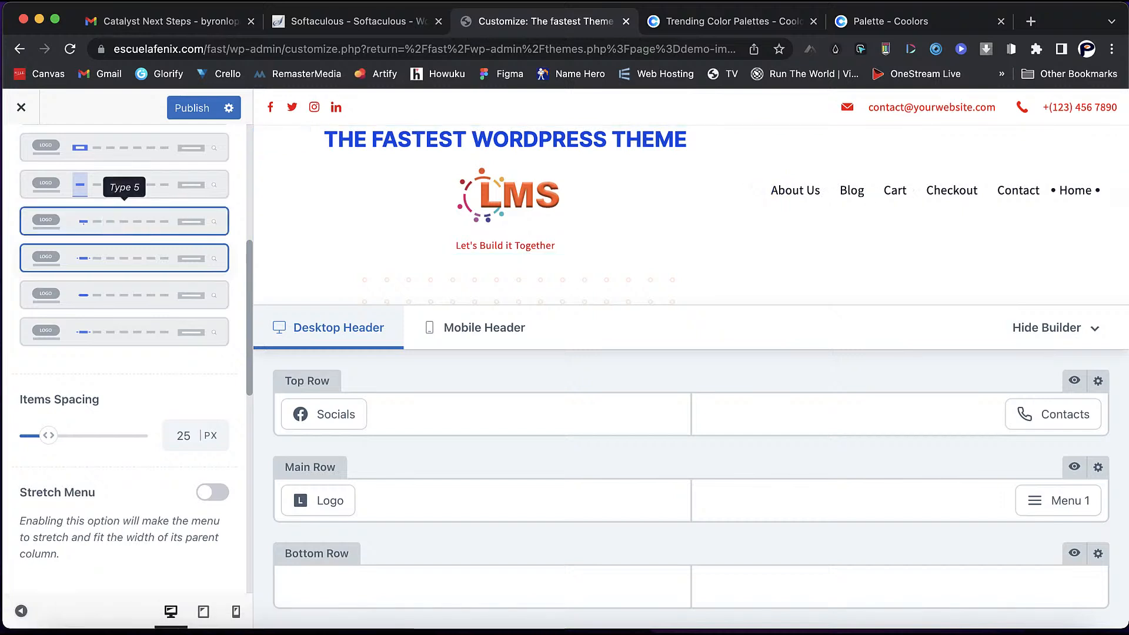
click(125, 222)
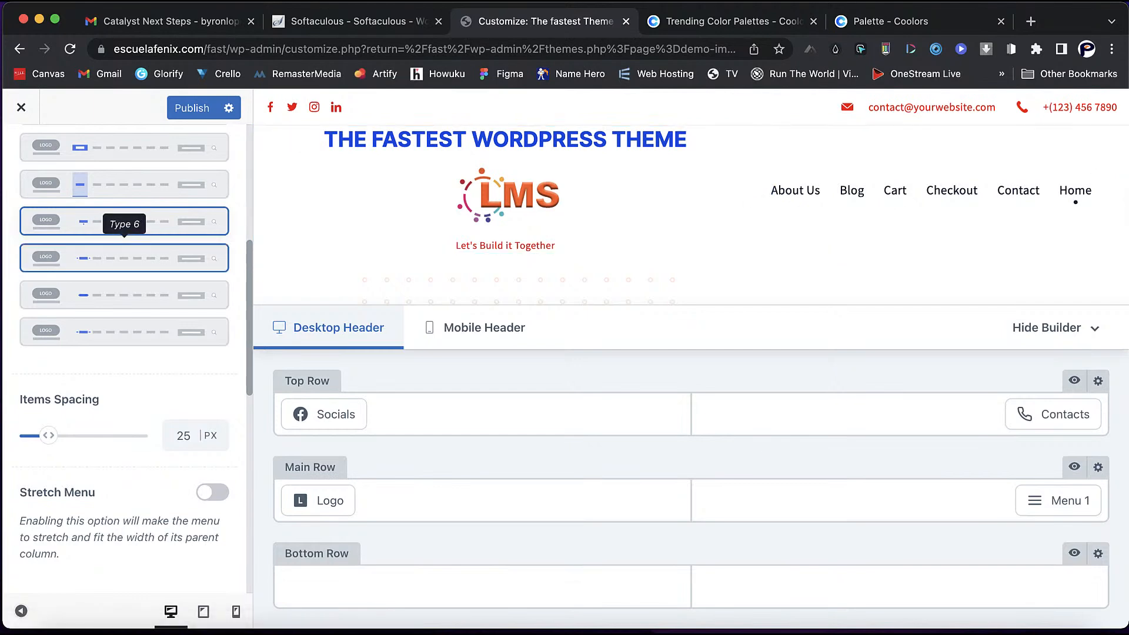
- Compare Types 1 and 2, then settle on the Type 3 filled-box menu style
scroll(124, 276, up, 3)
scroll(125, 290, up, 2)
click(124, 274)
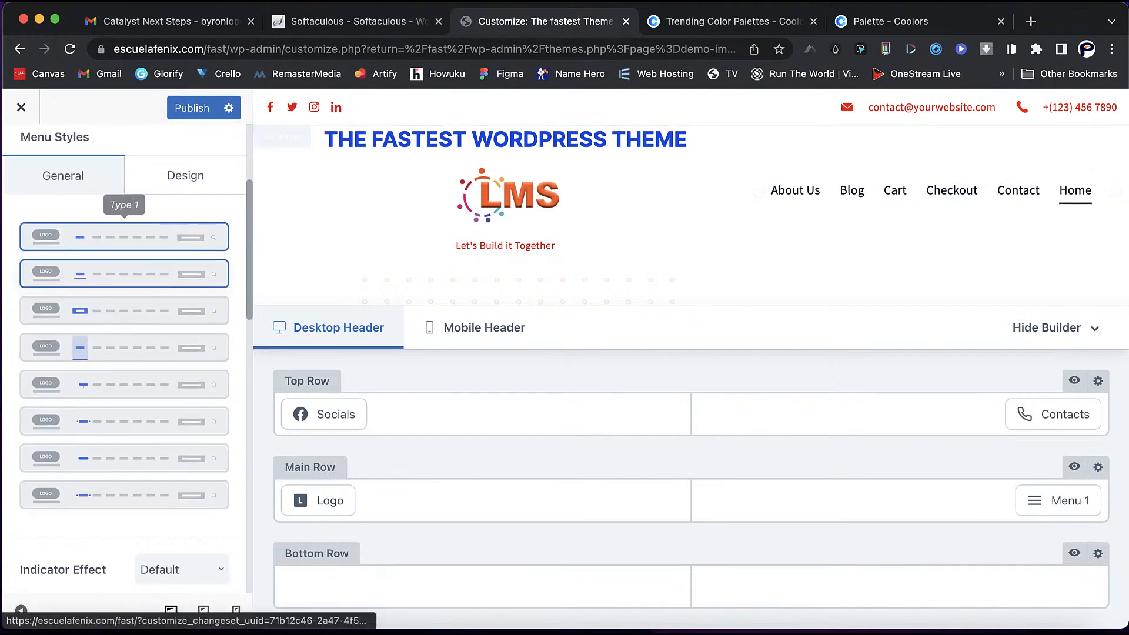
click(124, 237)
click(124, 275)
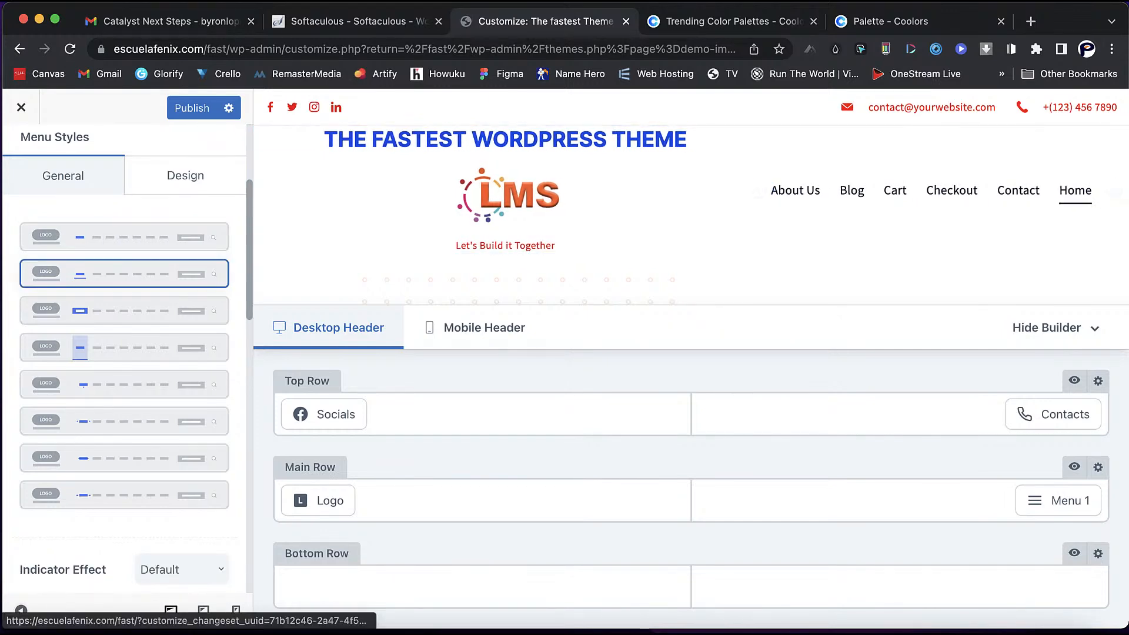
click(124, 311)
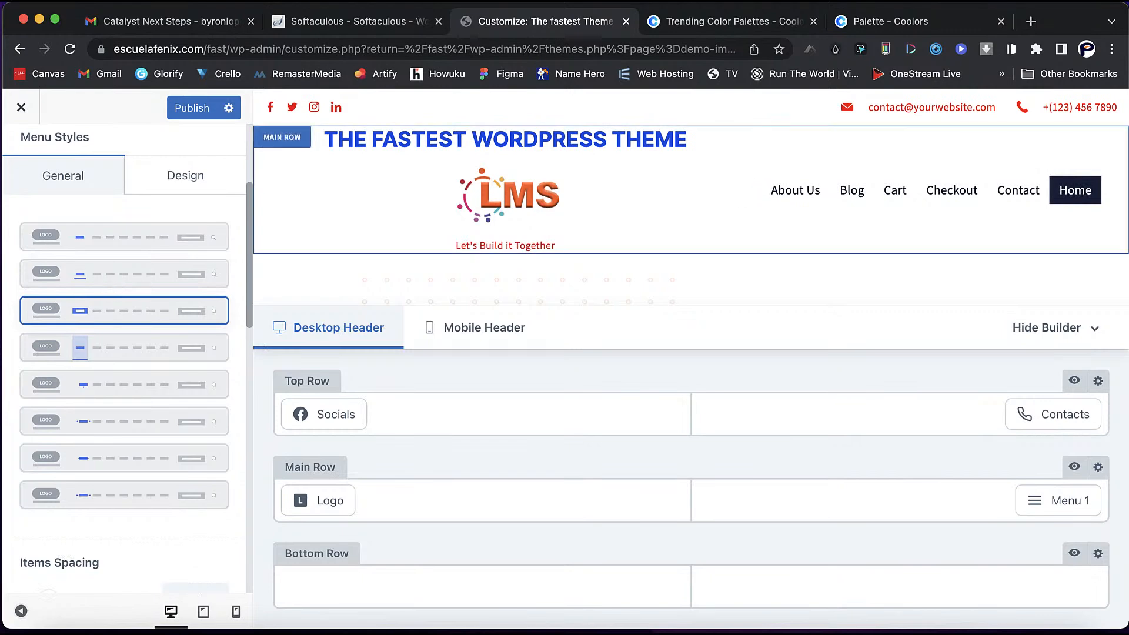
- Set the header menu font colour to bright red
click(185, 176)
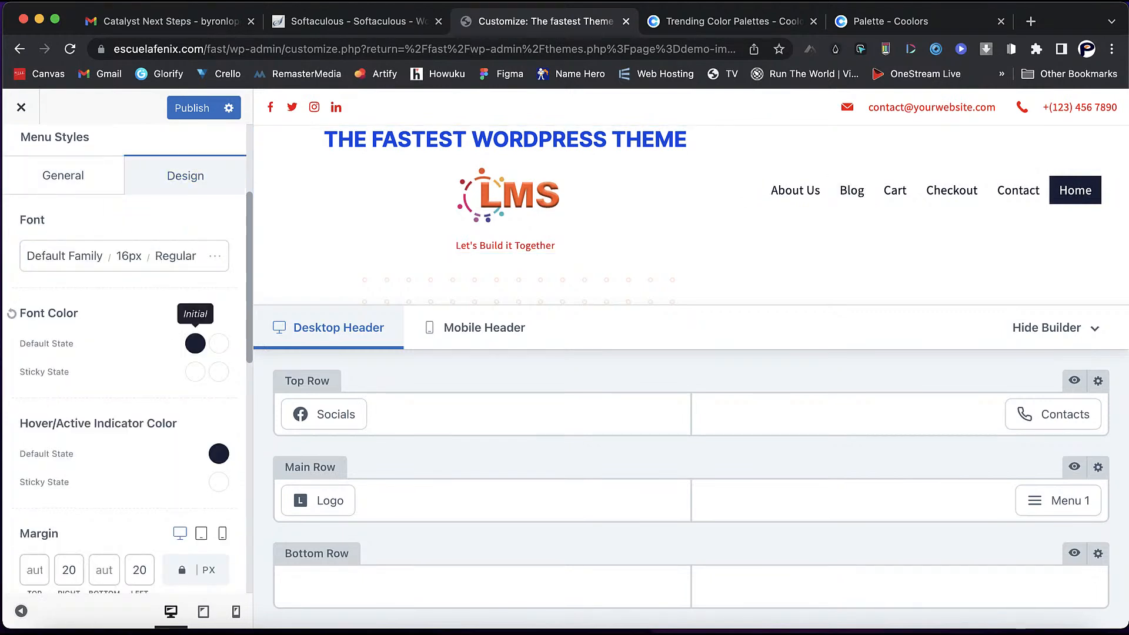
click(195, 343)
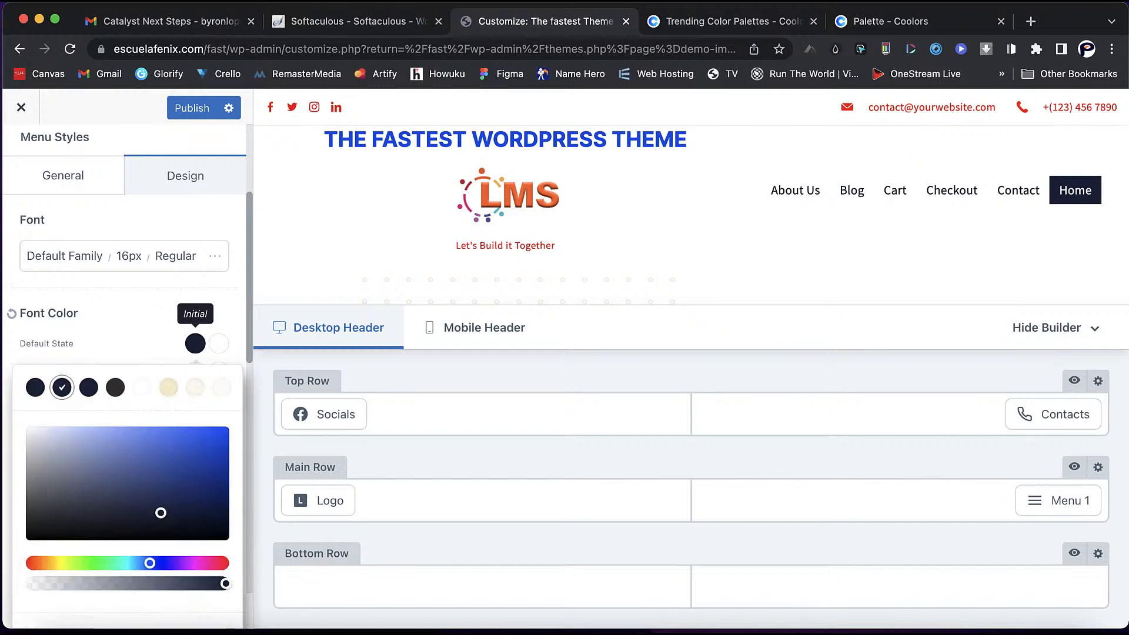
click(33, 564)
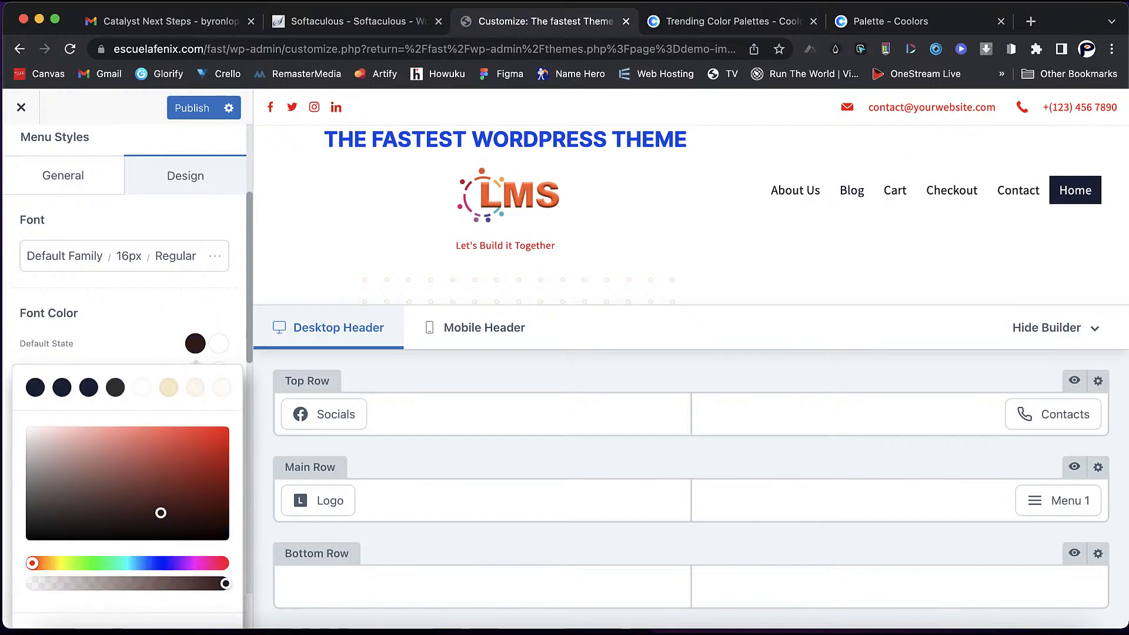
click(222, 433)
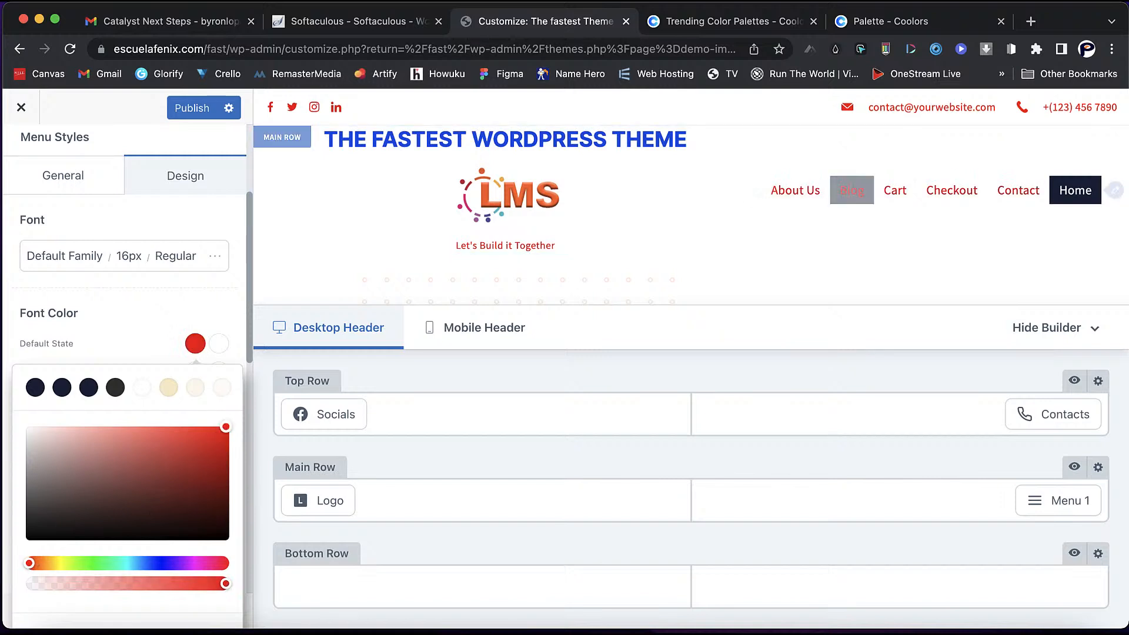
key(Escape)
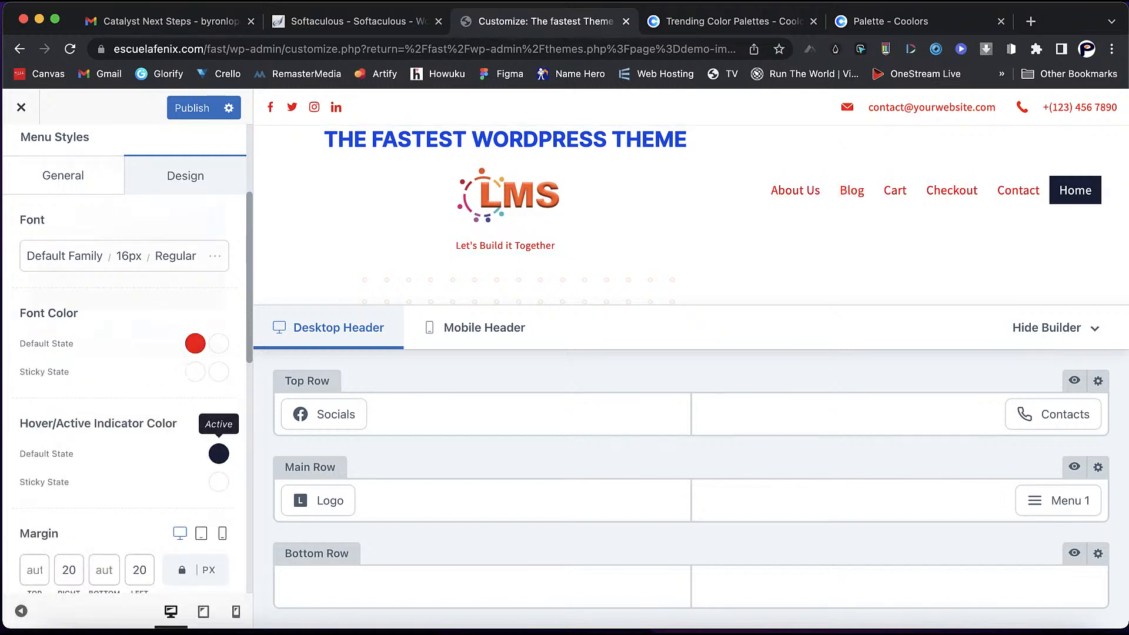
- Set the menu's hover/active indicator colour to yellow #ffe603
click(219, 453)
click(57, 326)
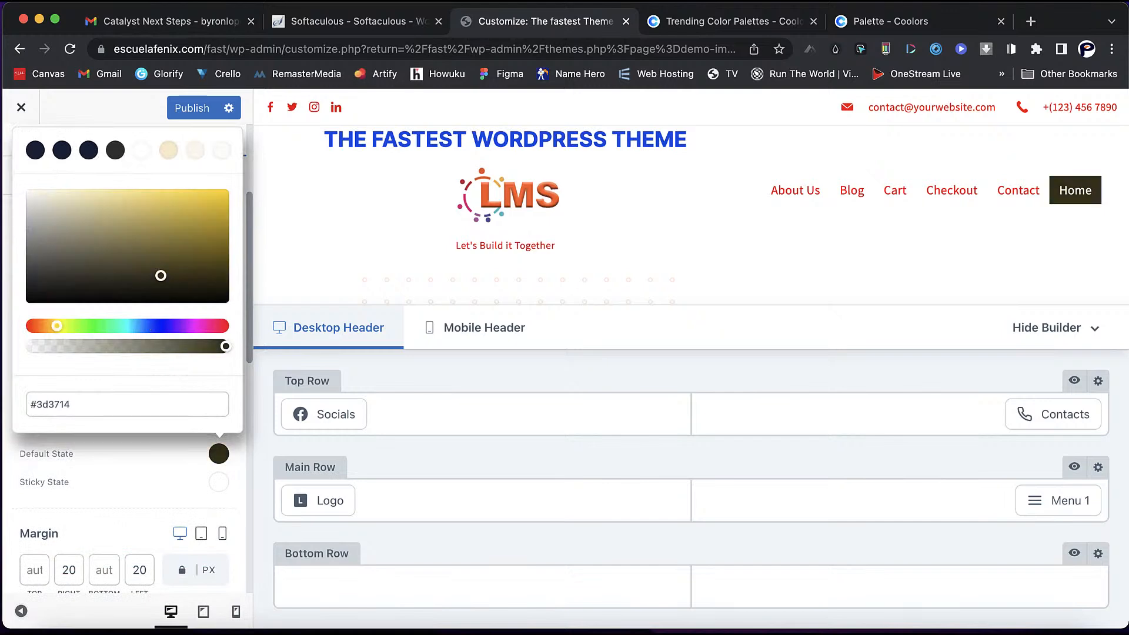
drag(221, 199, 224, 189)
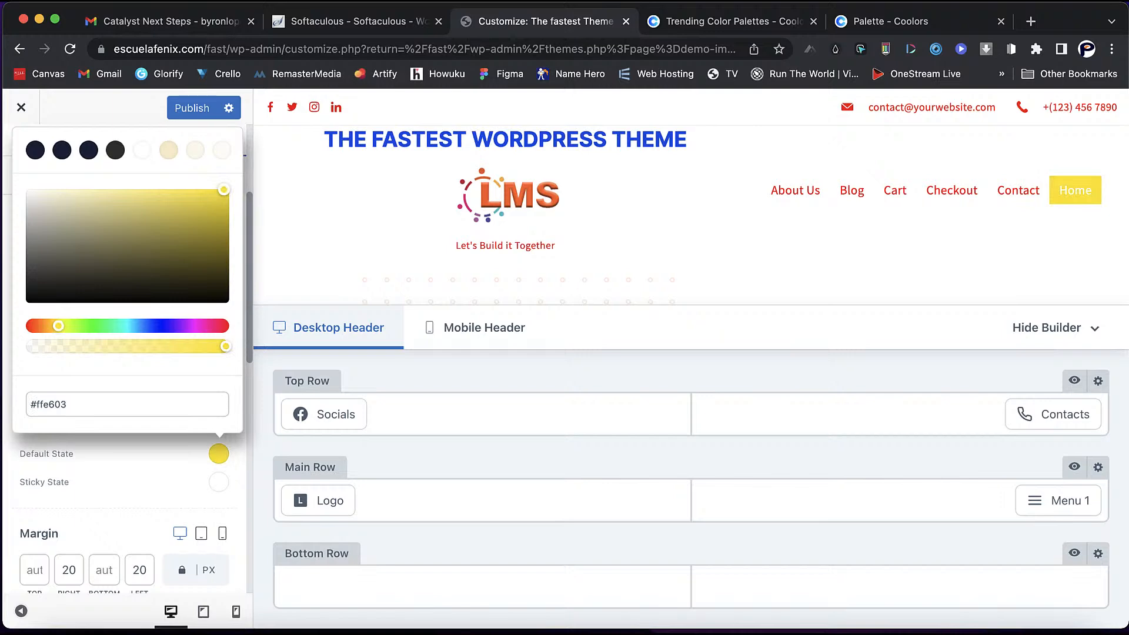
click(135, 455)
- Look over the dropdown menu design settings
scroll(136, 456, down, 3)
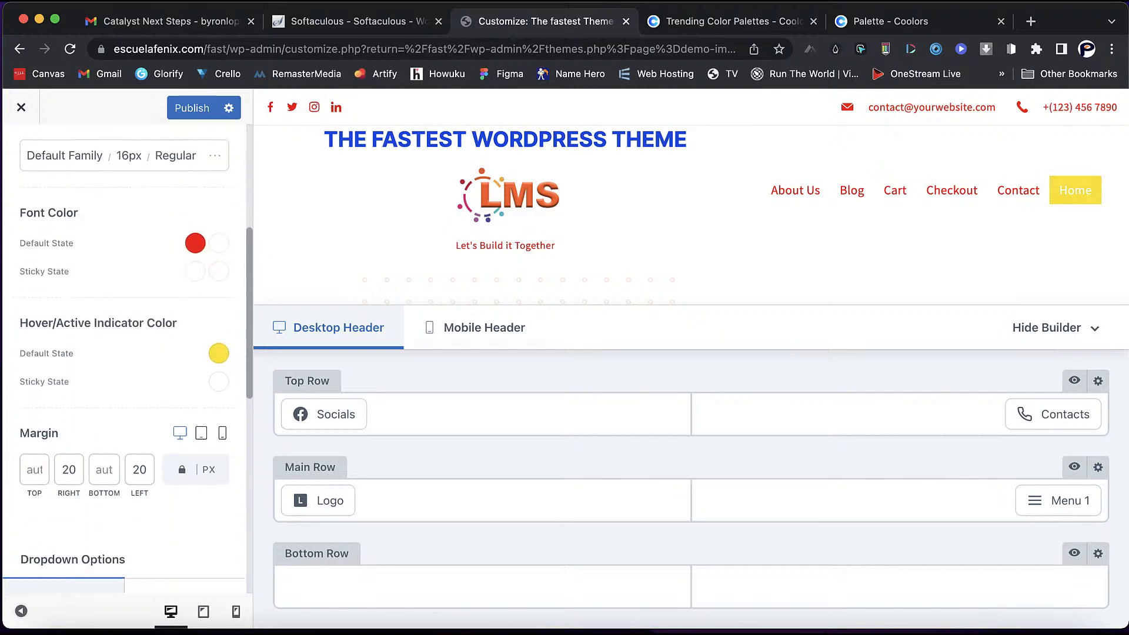
scroll(125, 359, down, 5)
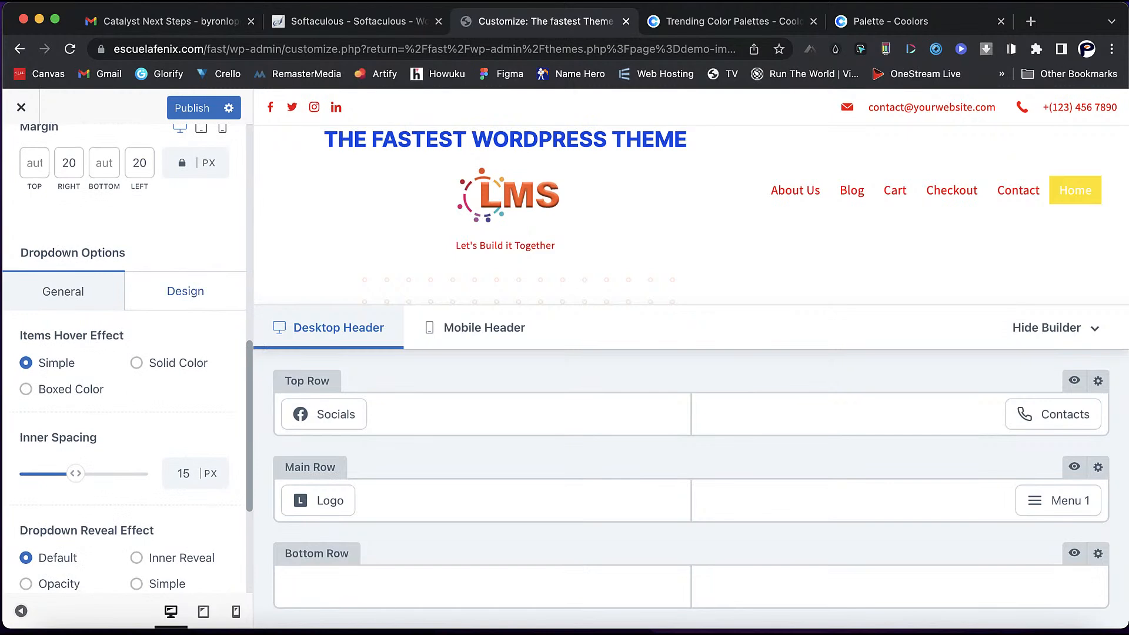
click(186, 292)
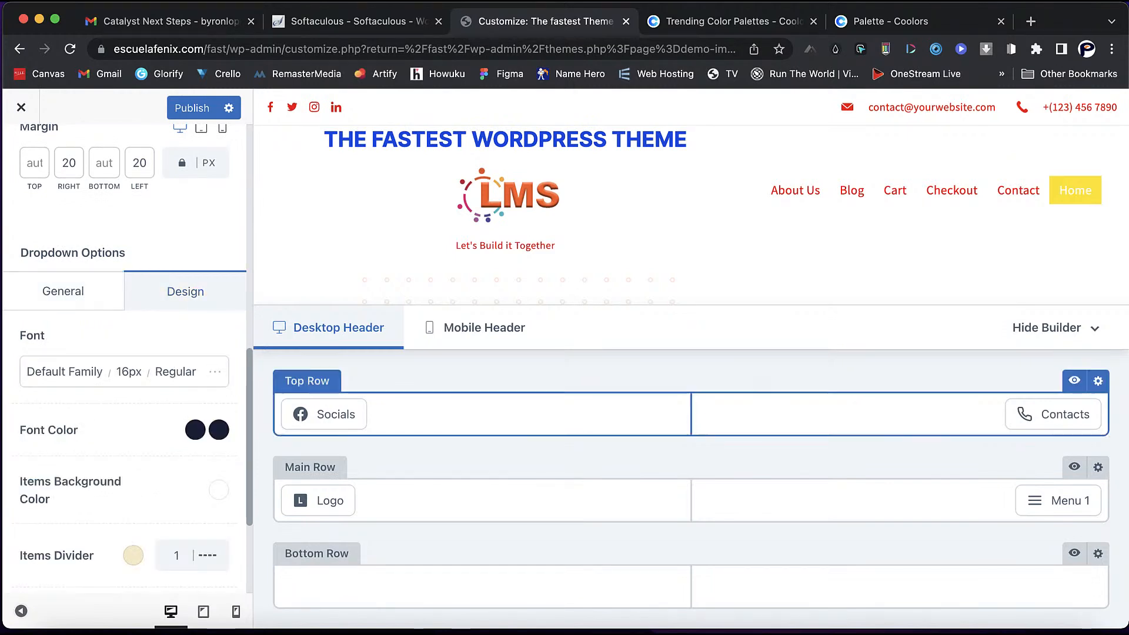
scroll(692, 247, down, 3)
scroll(692, 256, up, 3)
scroll(125, 359, up, 7)
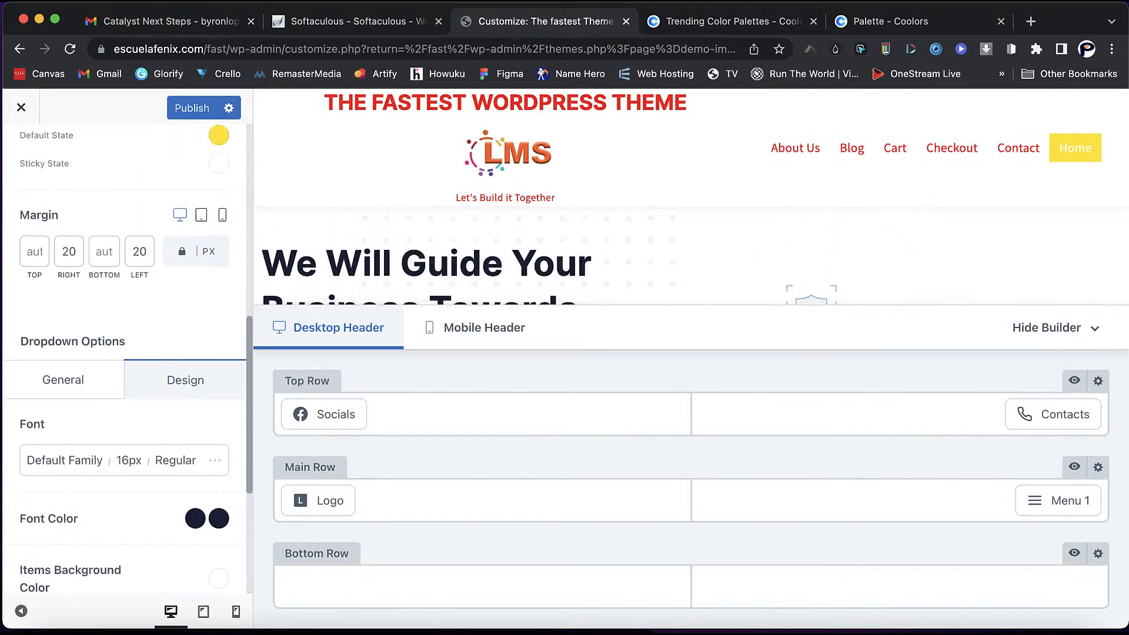
scroll(125, 359, up, 3)
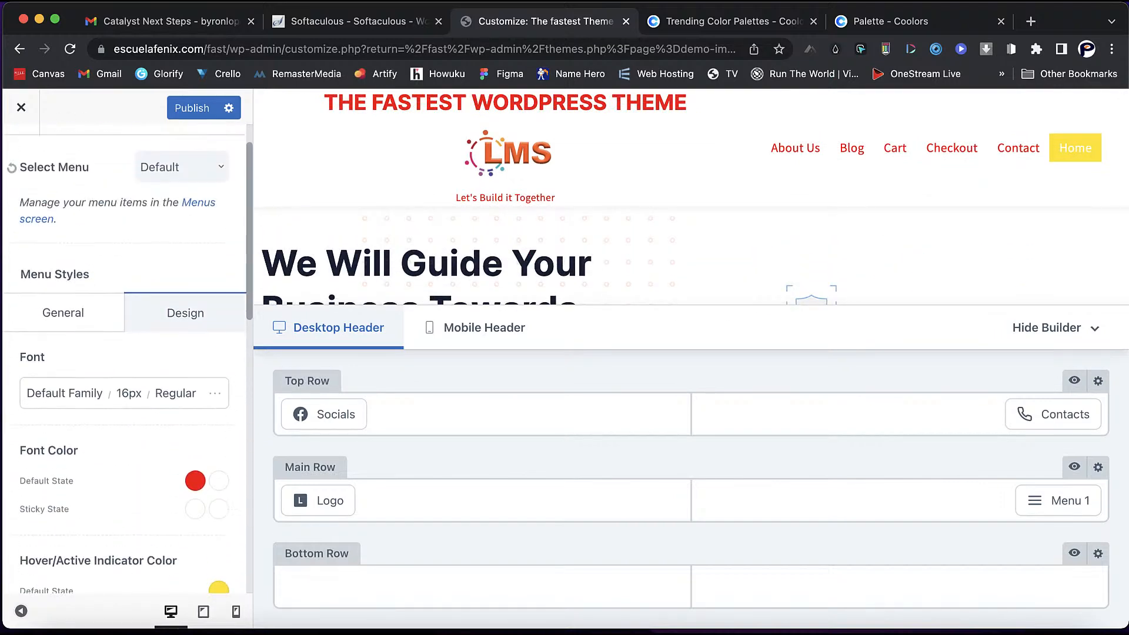
- Return to the Customizer root, open Footer, and toggle the builder to preview the footer
click(20, 153)
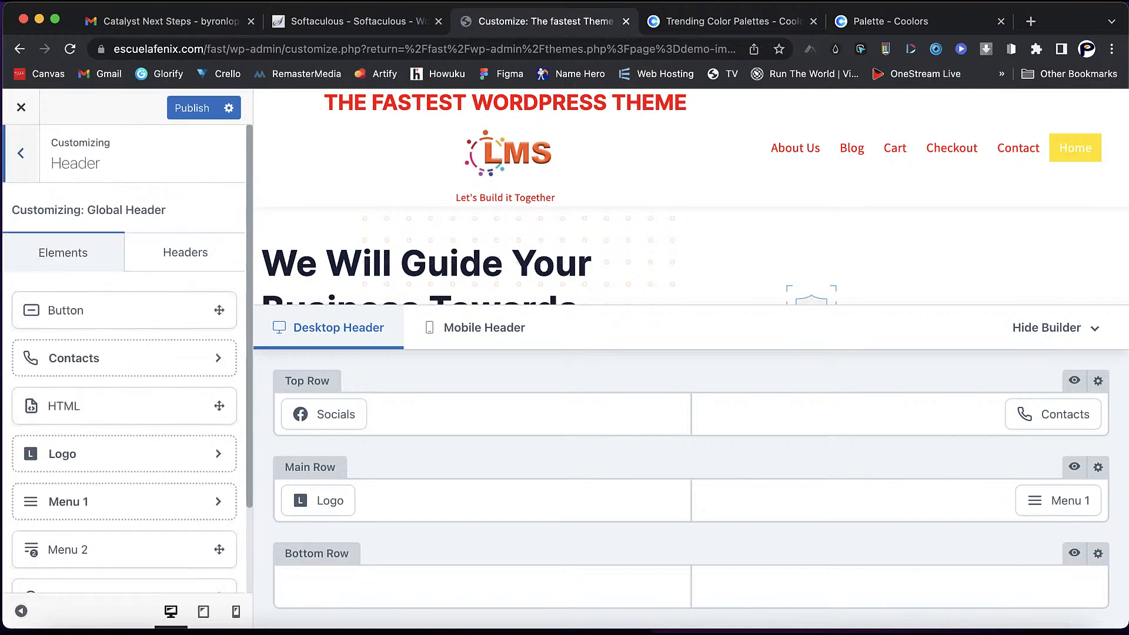
click(20, 154)
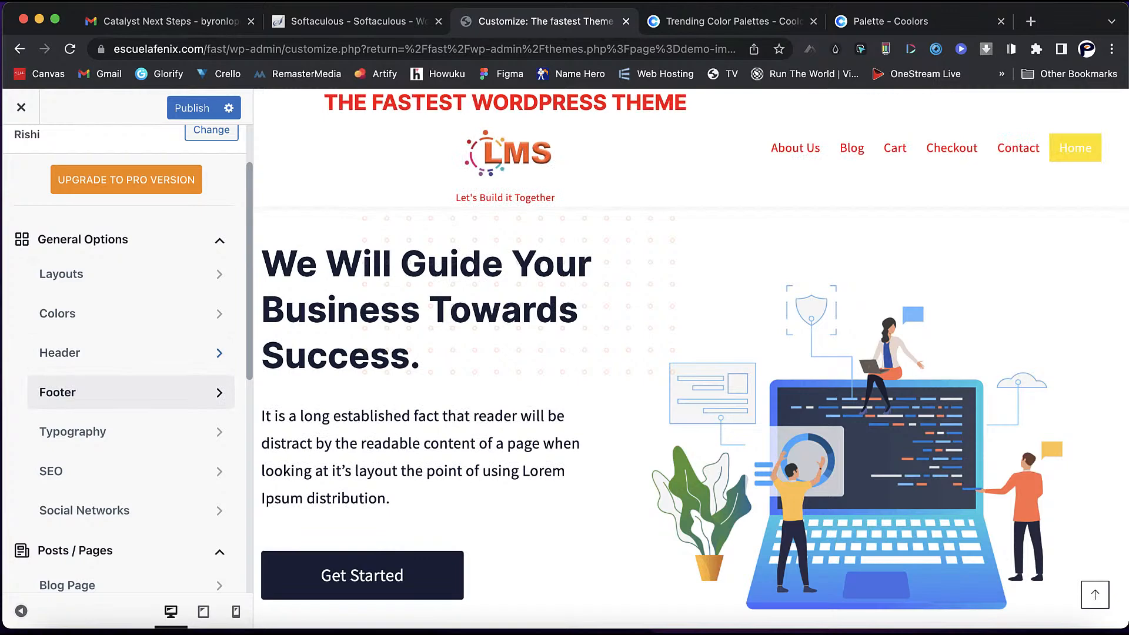
click(129, 392)
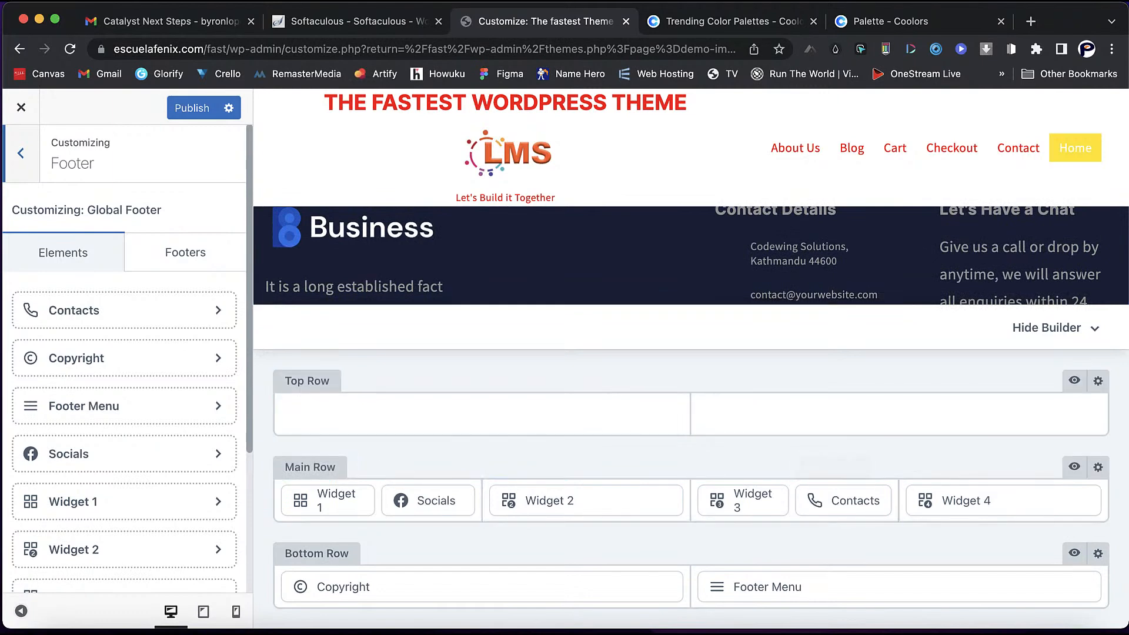
click(1056, 328)
scroll(579, 389, up, 1)
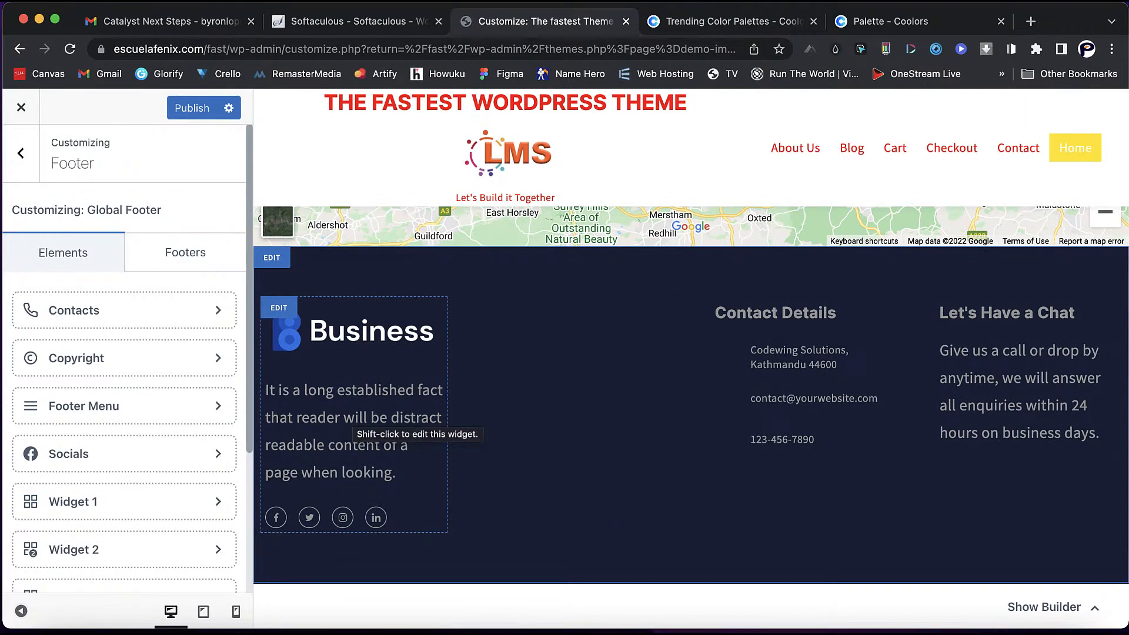
click(1045, 607)
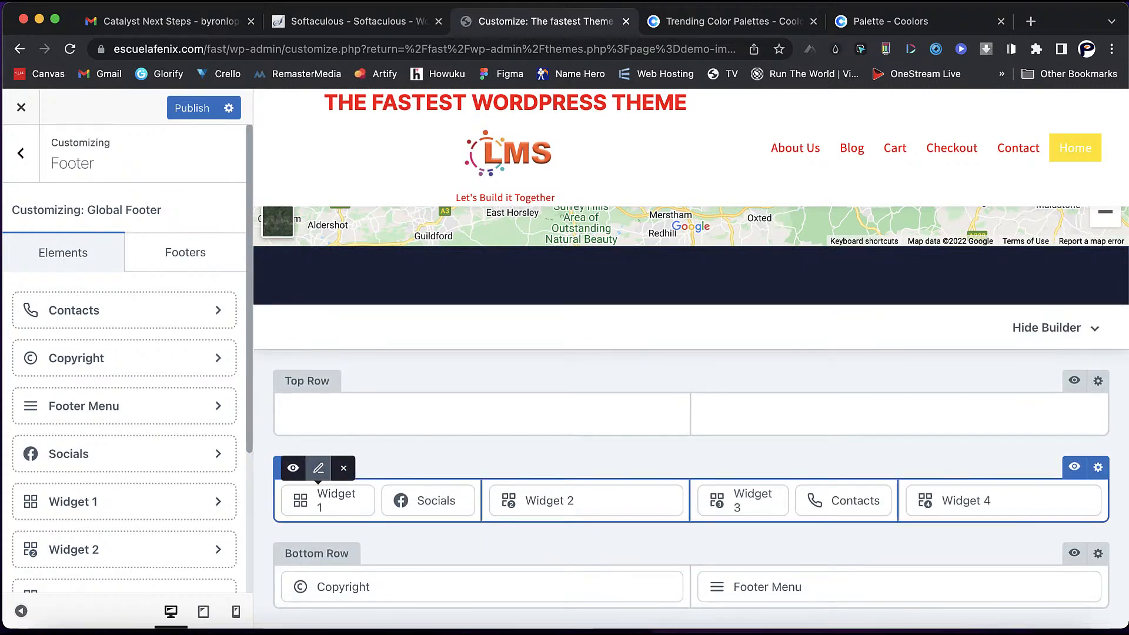
- Edit footer Widget 1, dismiss the welcome guide, and select its Business logo image
click(318, 467)
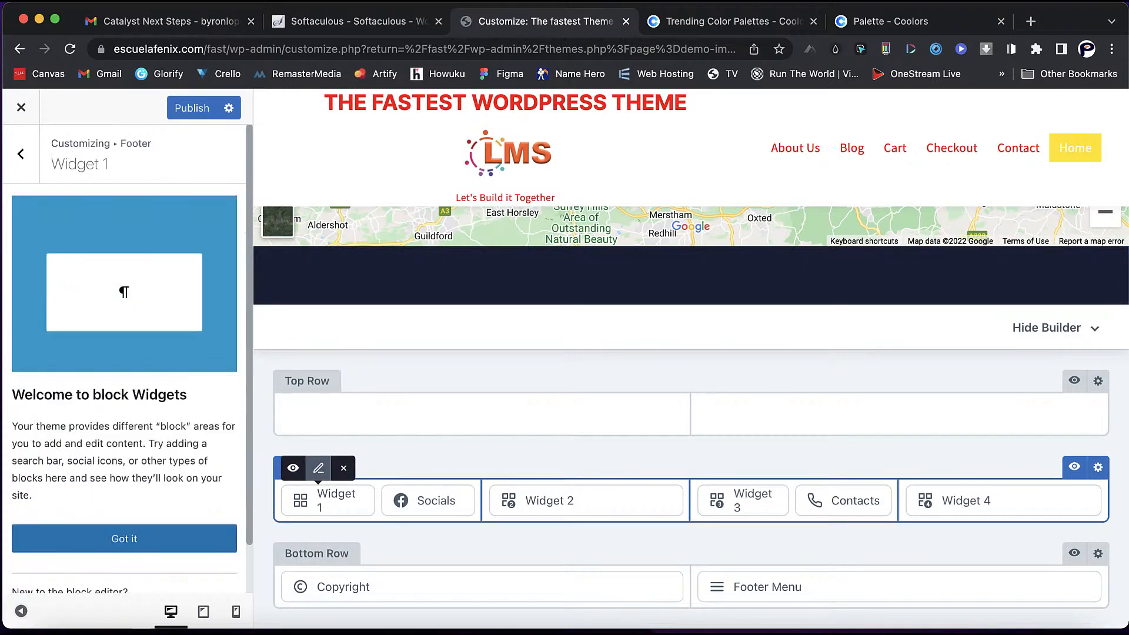
click(125, 538)
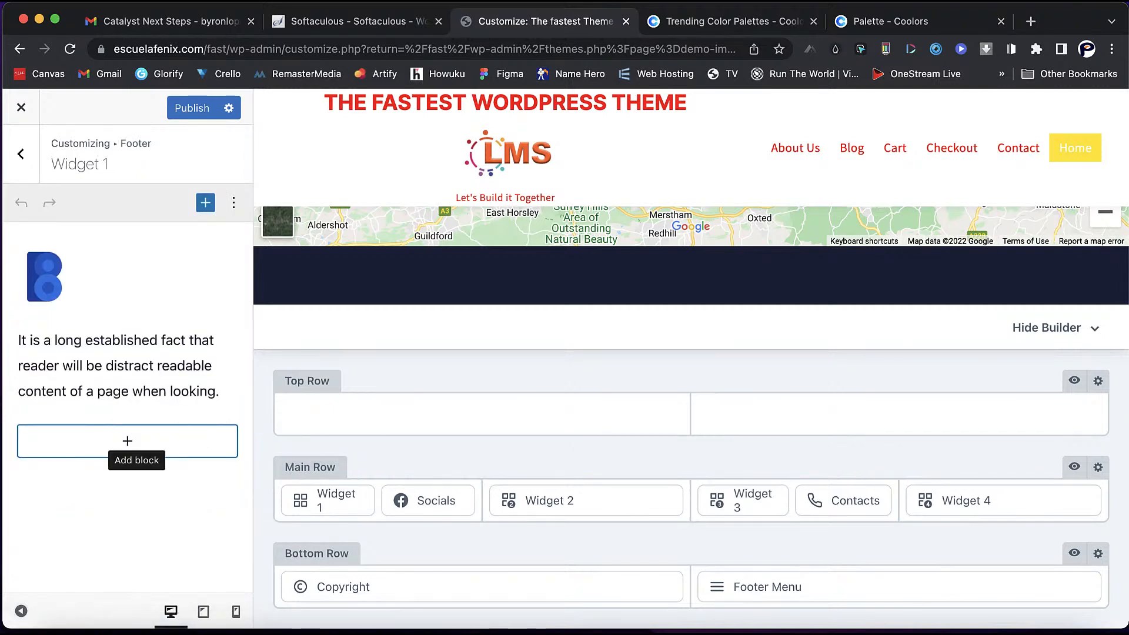
click(45, 277)
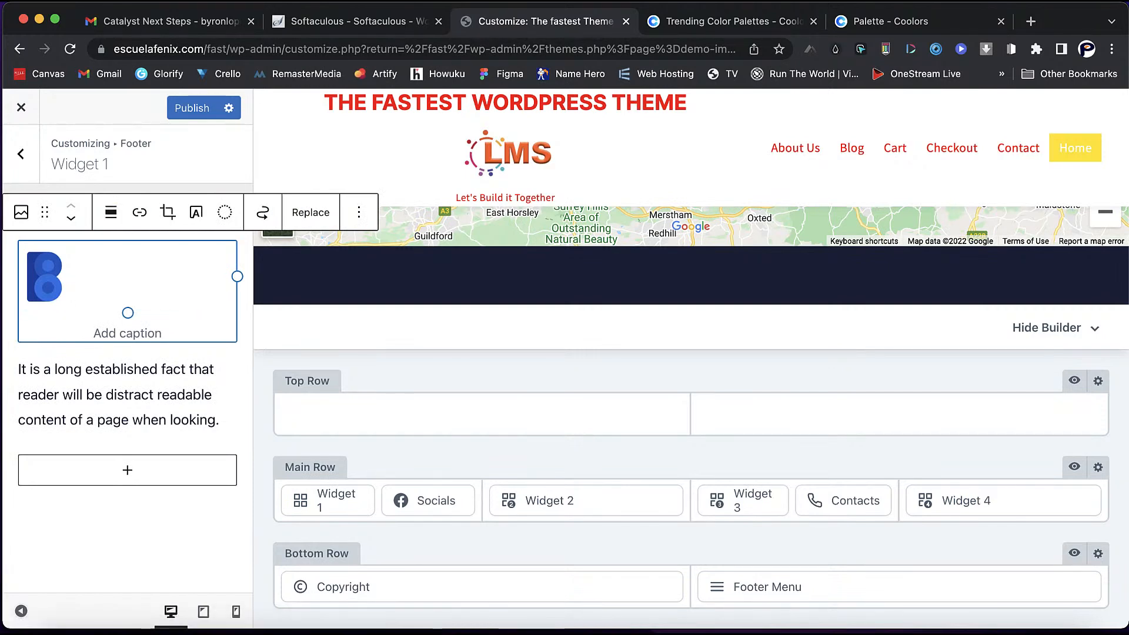
click(150, 420)
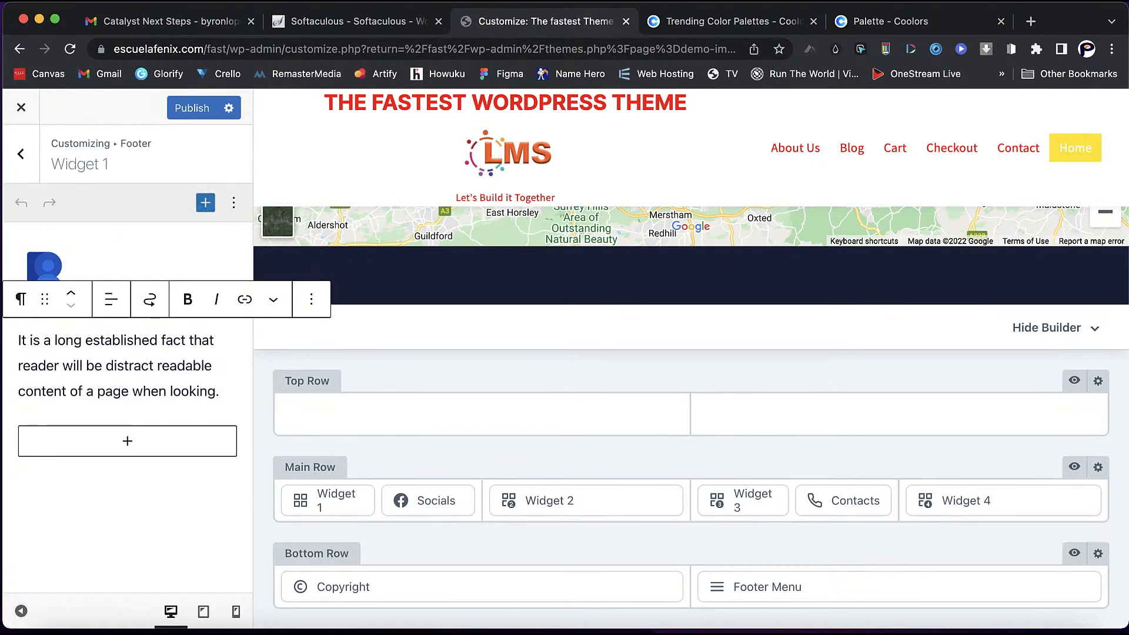
click(45, 265)
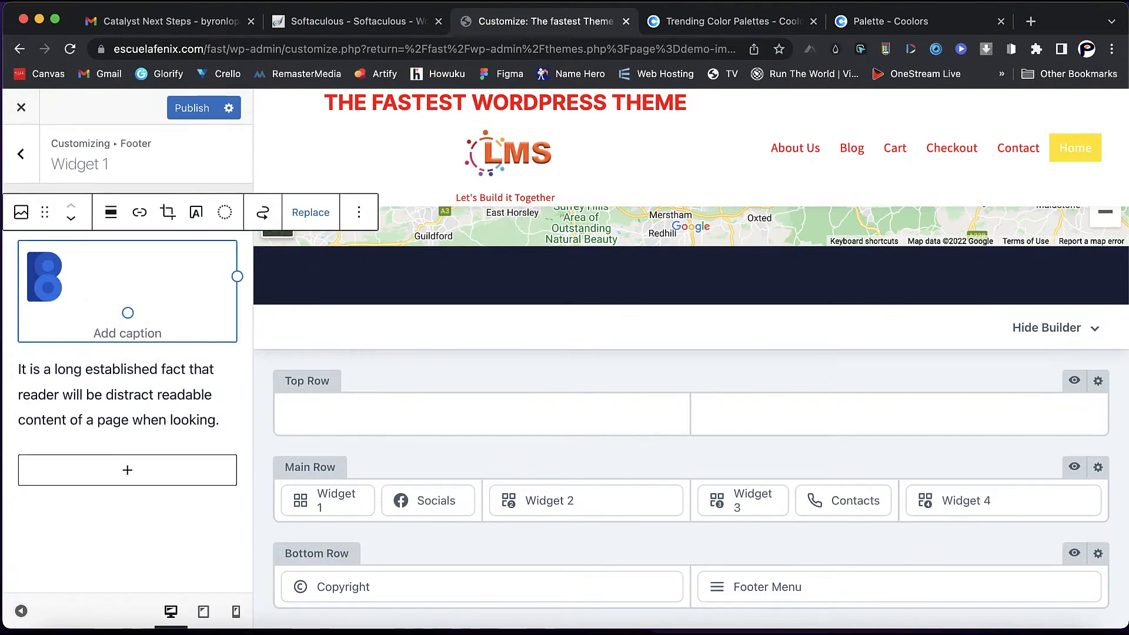
- Replace the logo with the LMS logo chosen from the media library
click(311, 213)
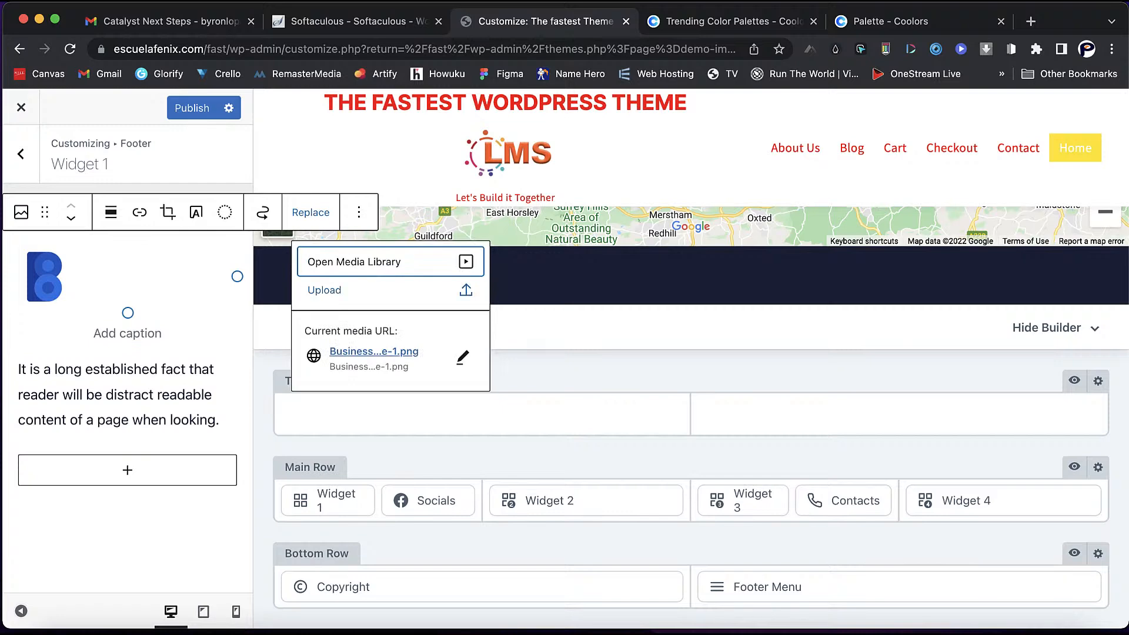
click(463, 357)
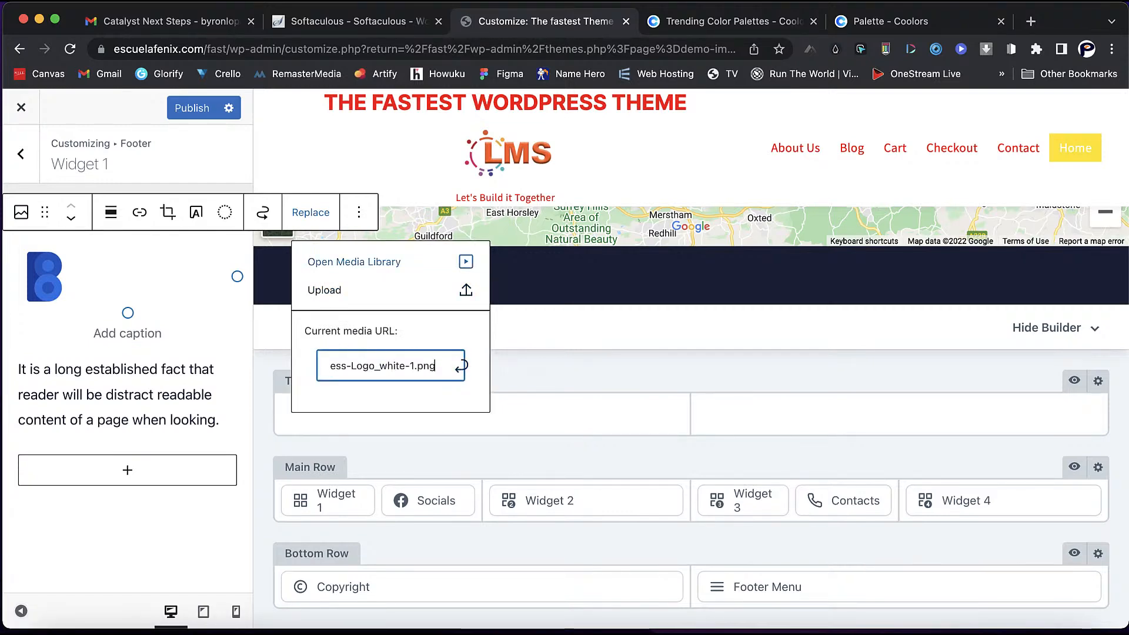
click(353, 290)
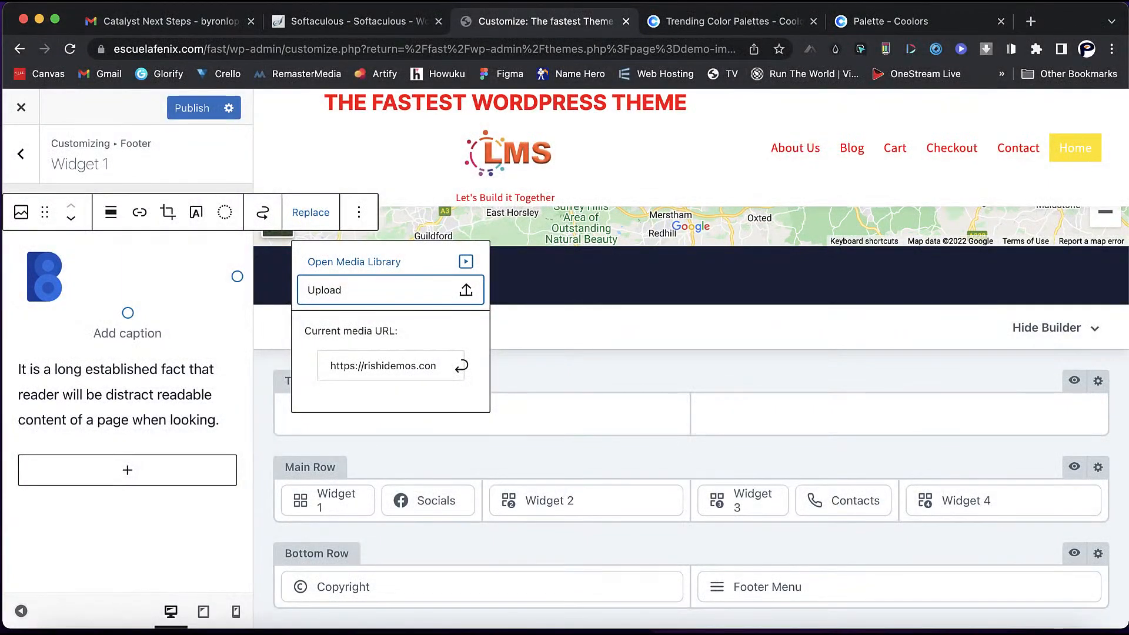
click(354, 262)
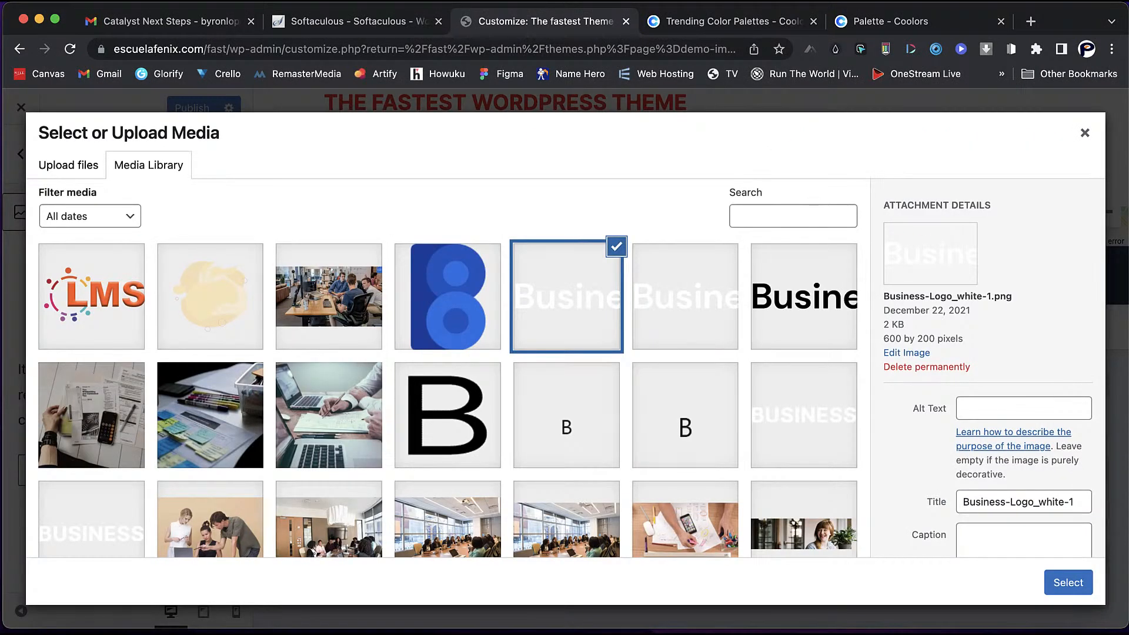
click(92, 297)
click(1068, 582)
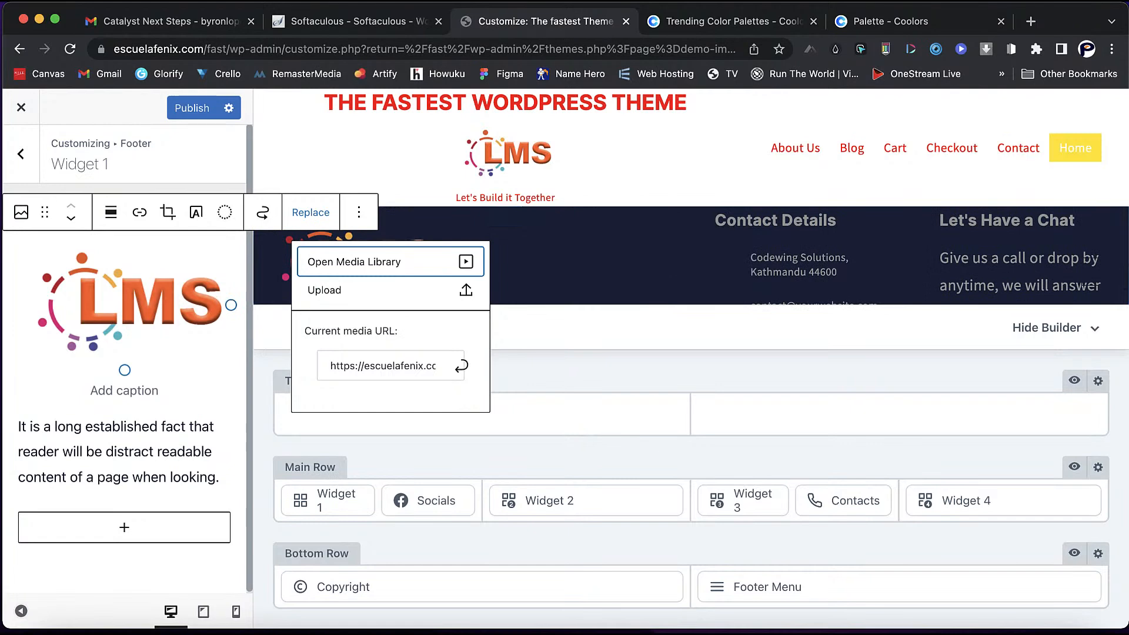
- Deselect the image, scroll the footer preview to check the LMS logo, and open Copyright
click(1084, 285)
scroll(1084, 260, down, 2)
scroll(1084, 261, up, 1)
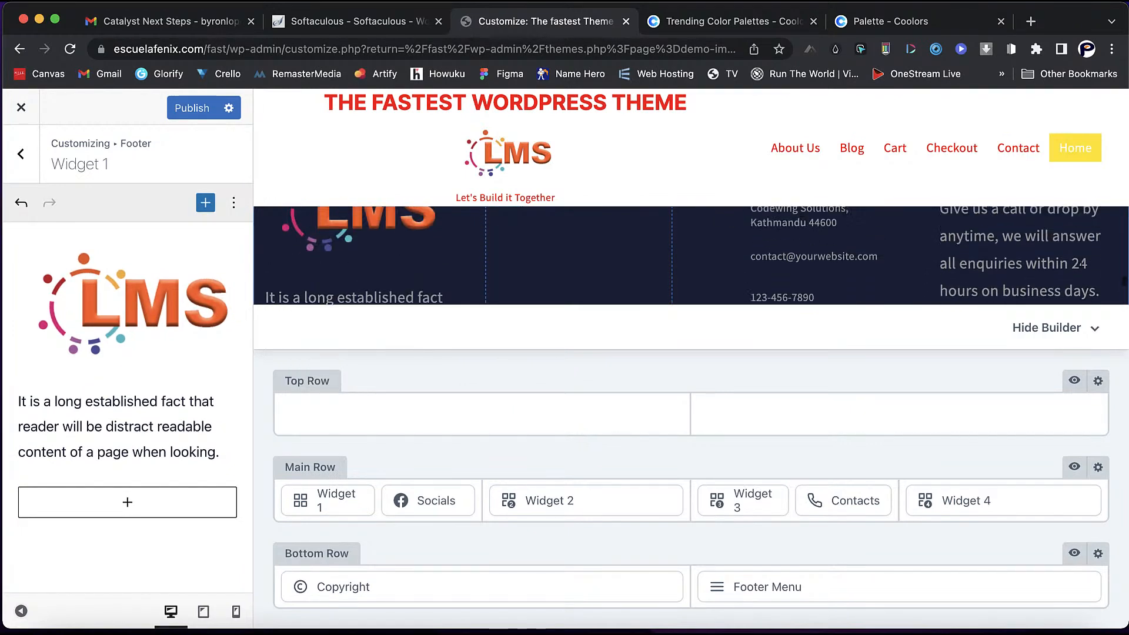
scroll(1084, 261, down, 3)
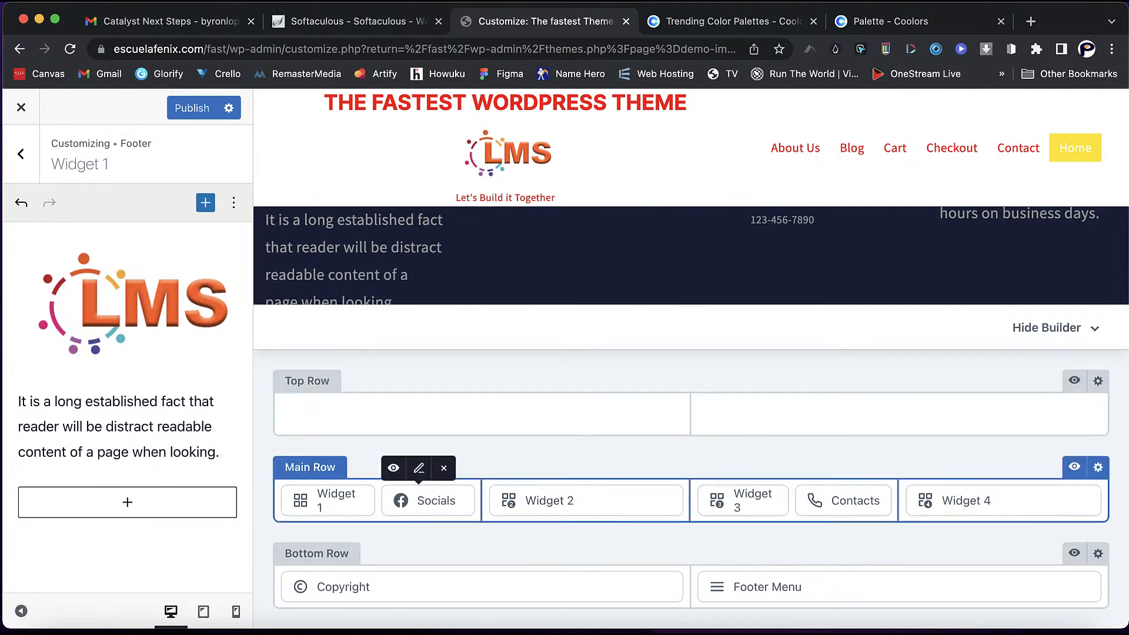
scroll(579, 259, up, 3)
scroll(691, 256, down, 5)
scroll(691, 256, up, 2)
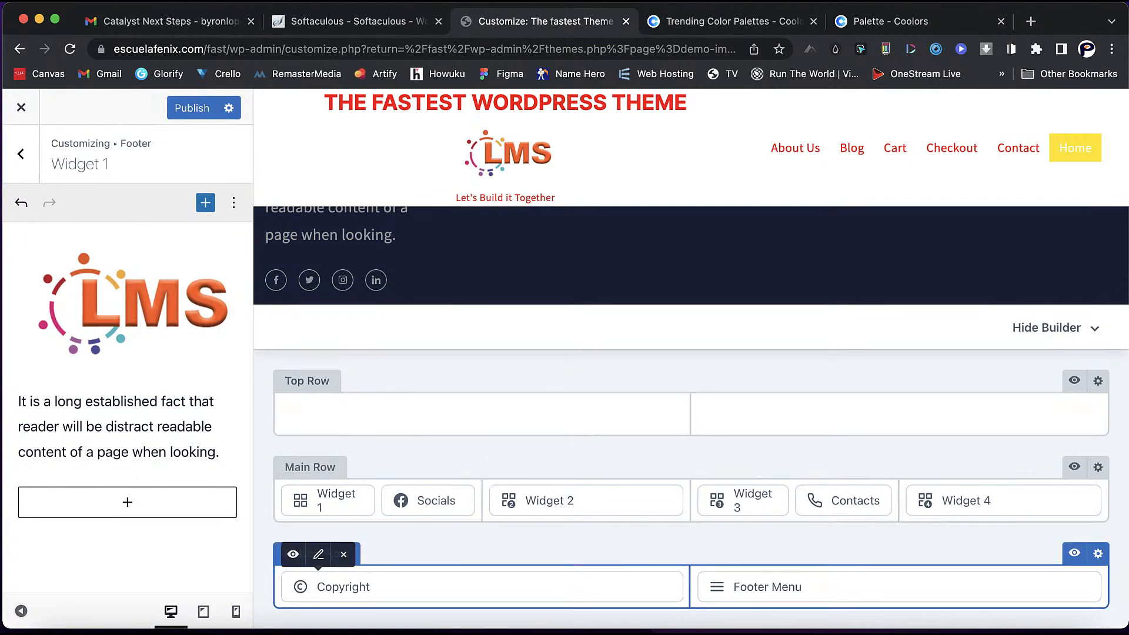
scroll(691, 256, down, 2)
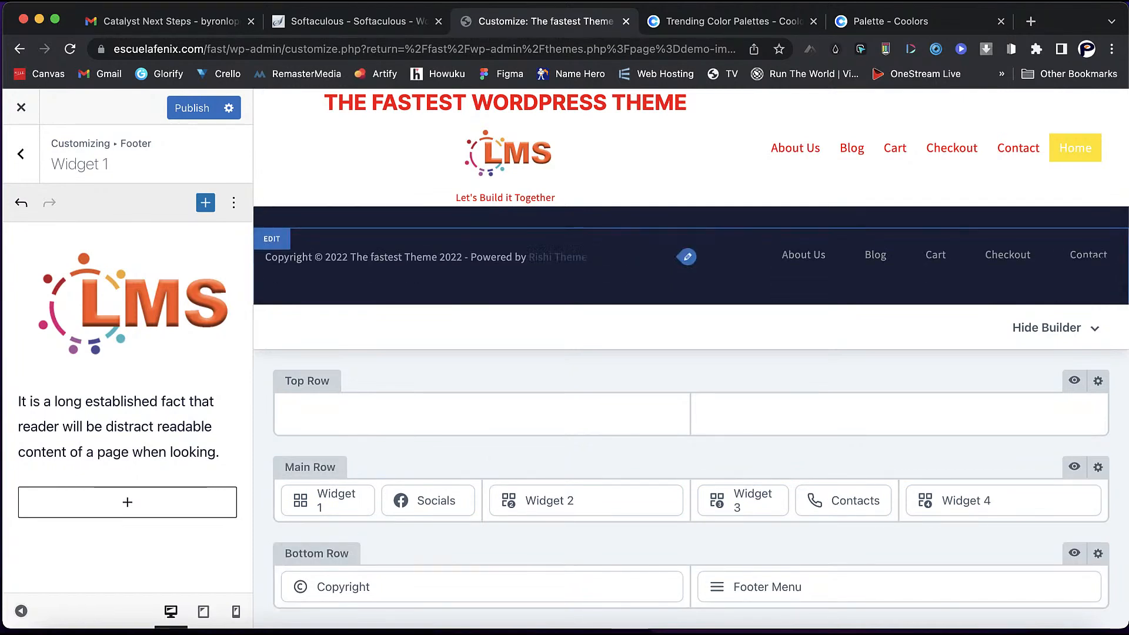
click(318, 554)
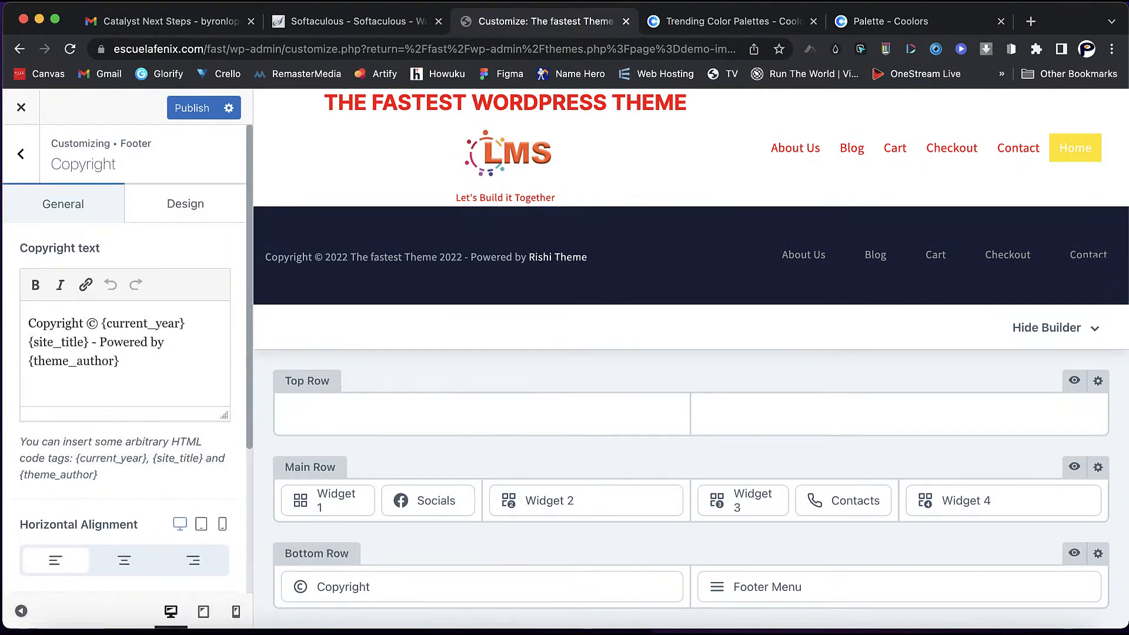
- Replace the {theme_author} placeholder in the copyright text with 'wpfenix'
drag(114, 361, 37, 361)
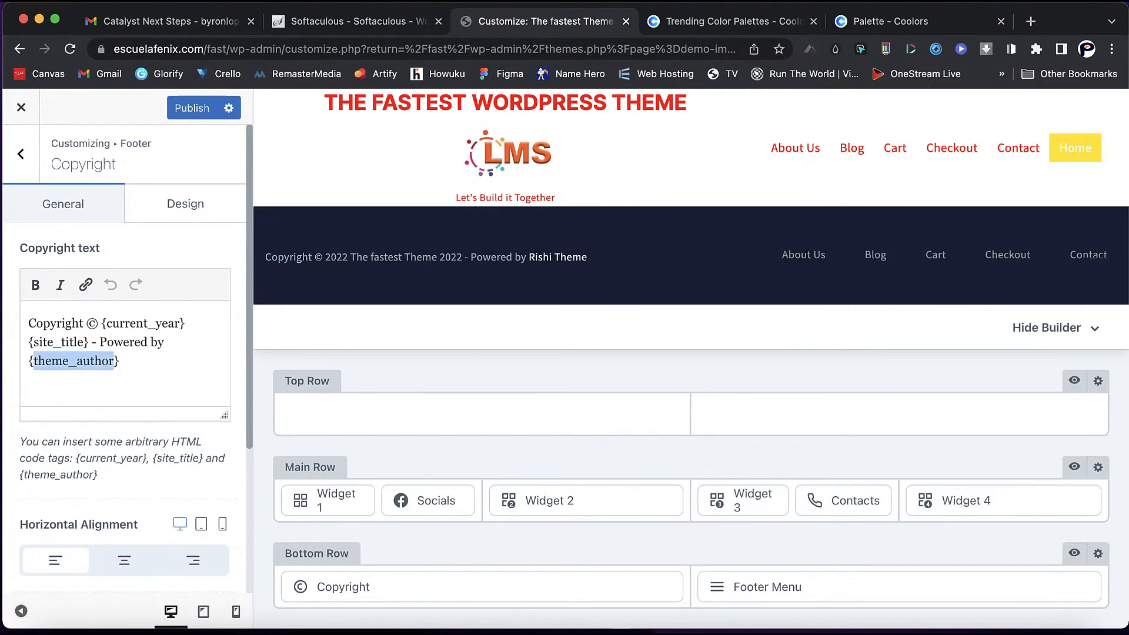
text(wpfenix)
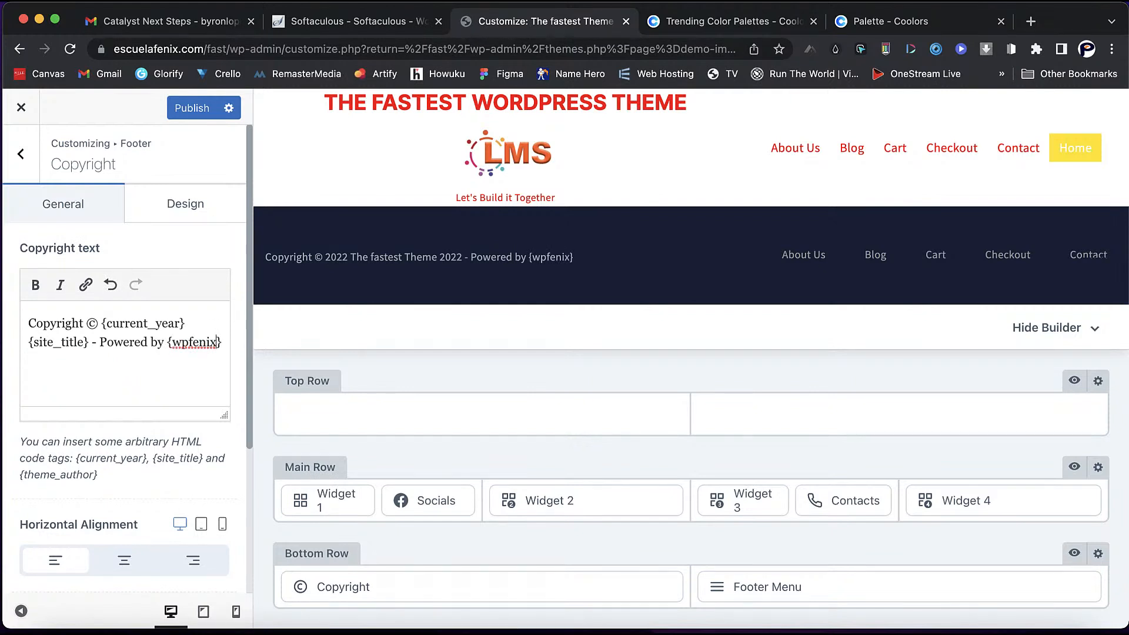
text(.com)
key(BackSpace)
key(BackSpace)
key(BackSpace)
key(BackSpace)
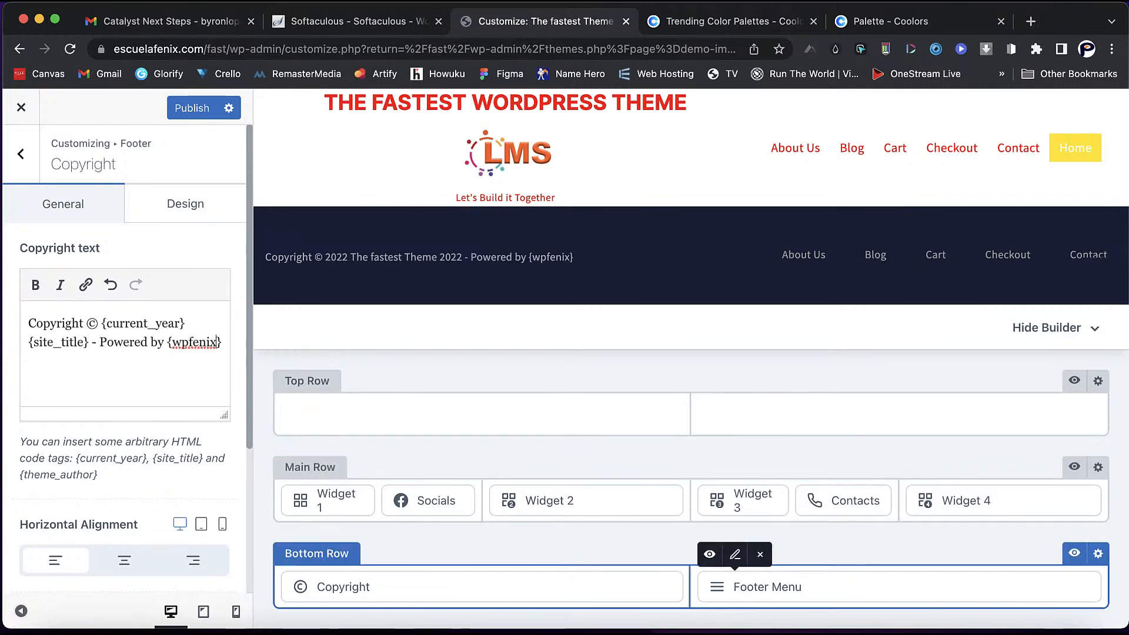
click(768, 587)
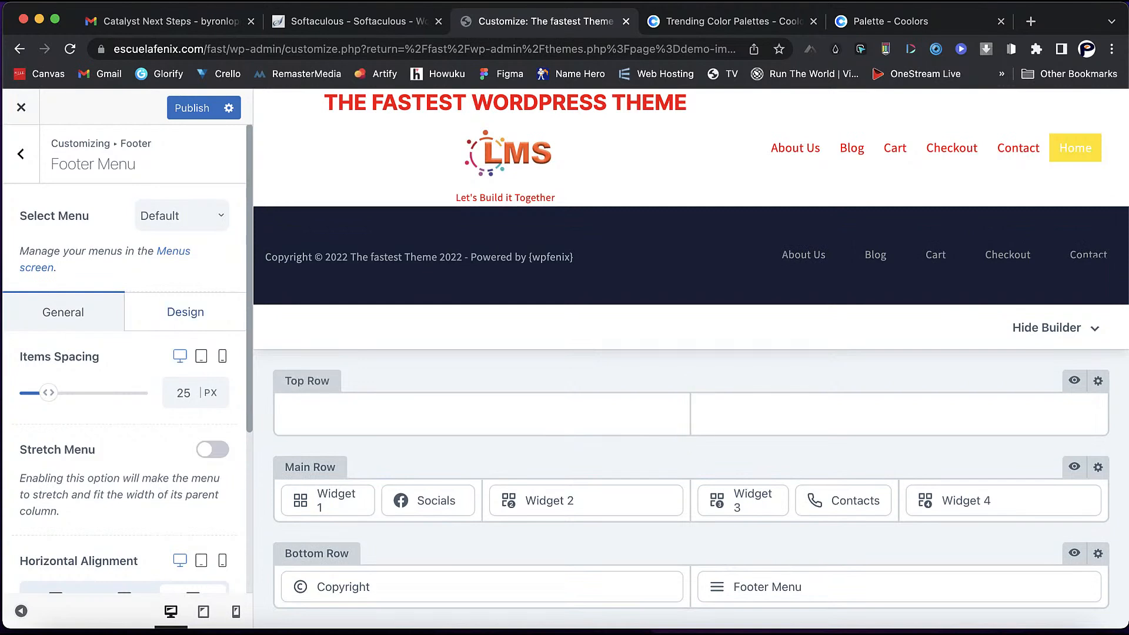
- Set the footer menu font colour to white #ffffff for both normal and hover states
click(185, 312)
click(194, 451)
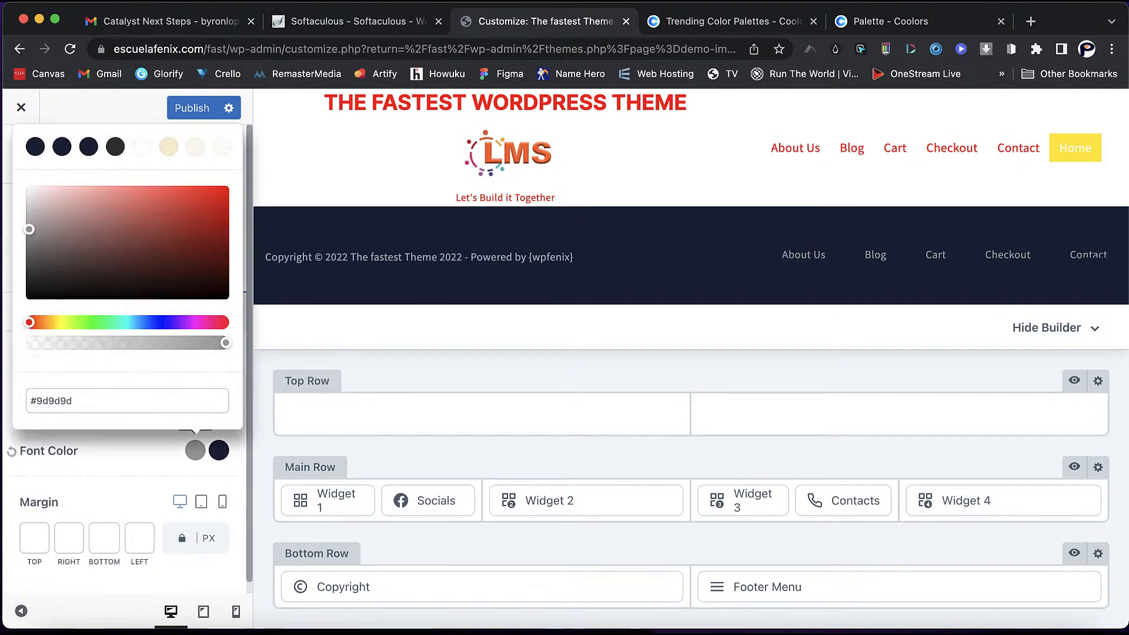
drag(29, 229, 27, 185)
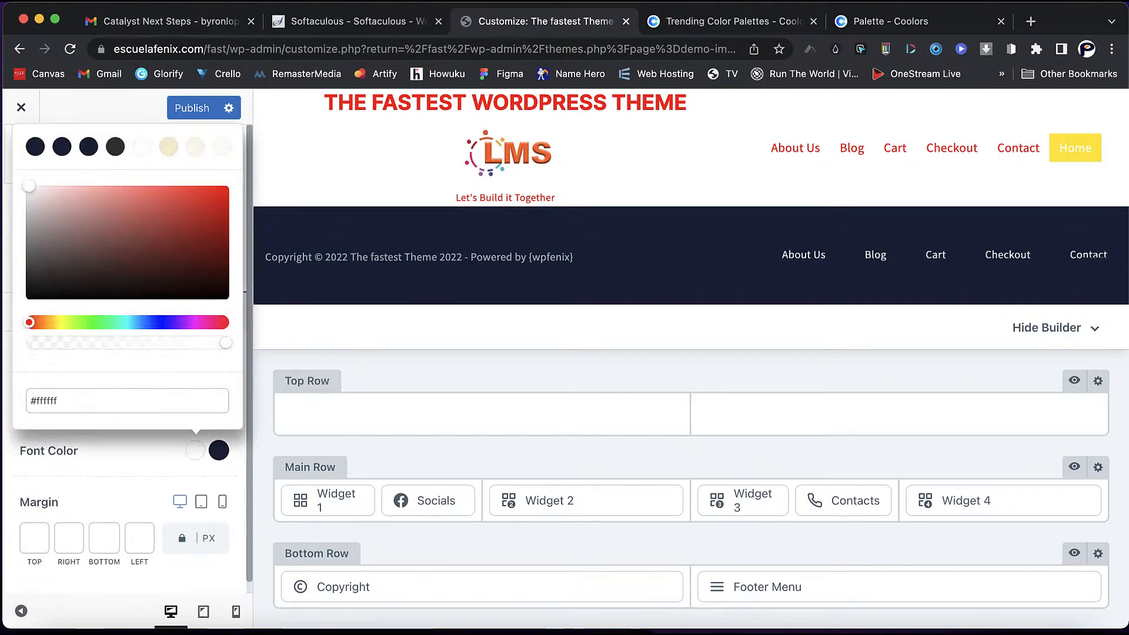
click(13, 451)
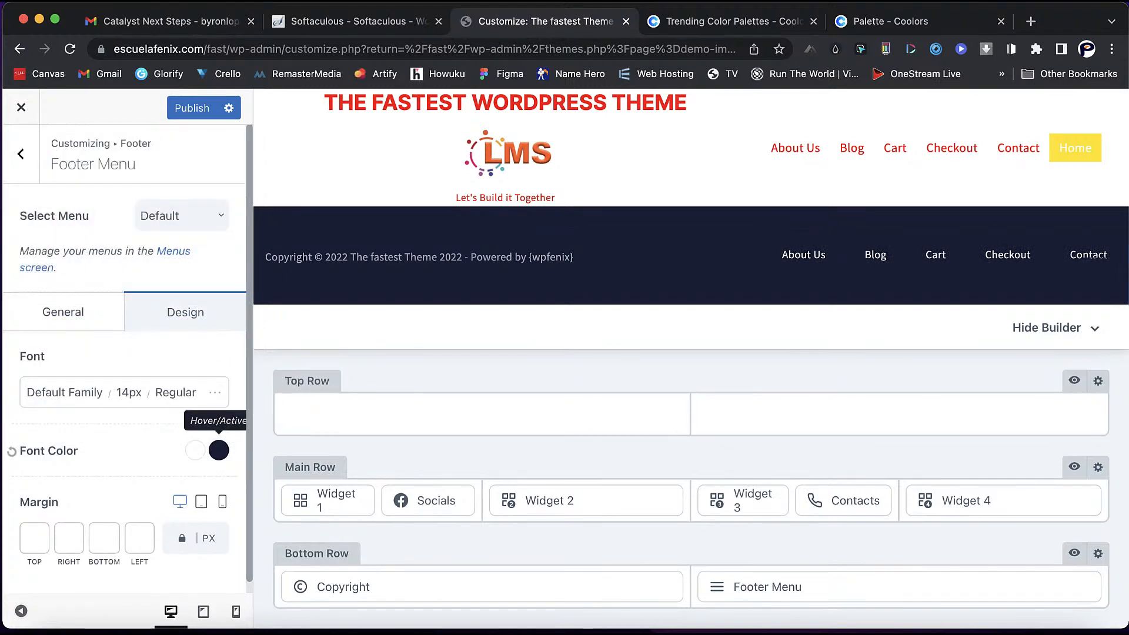
click(219, 451)
drag(208, 270, 222, 191)
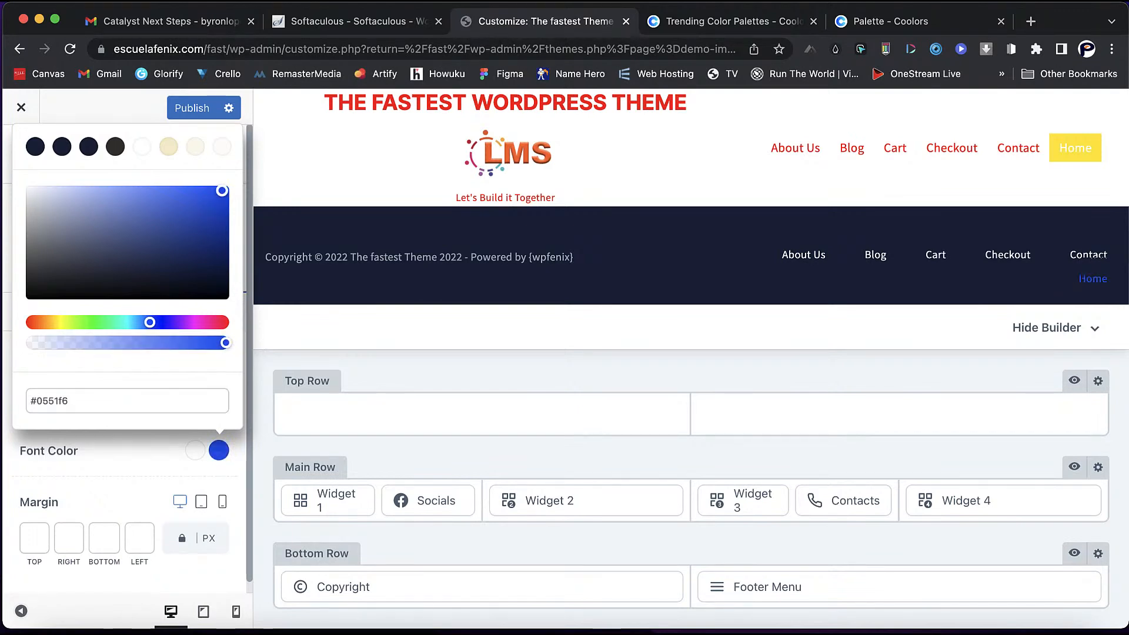
click(141, 146)
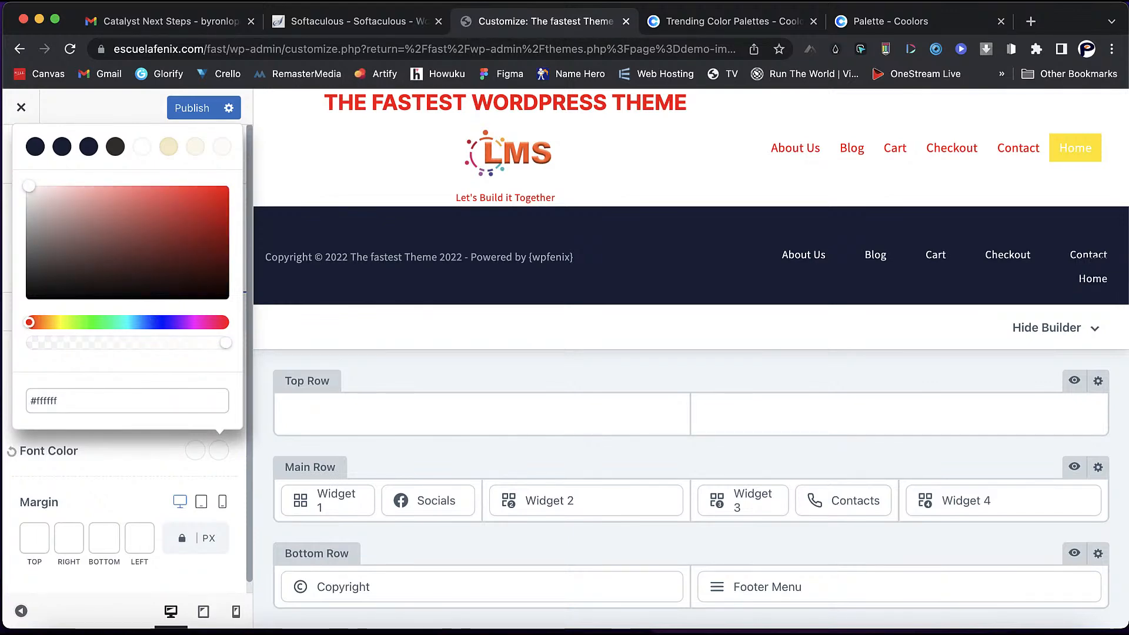
key(Escape)
- Set the footer menu's vertical alignment to middle and return to the footer elements
scroll(125, 352, down, 1)
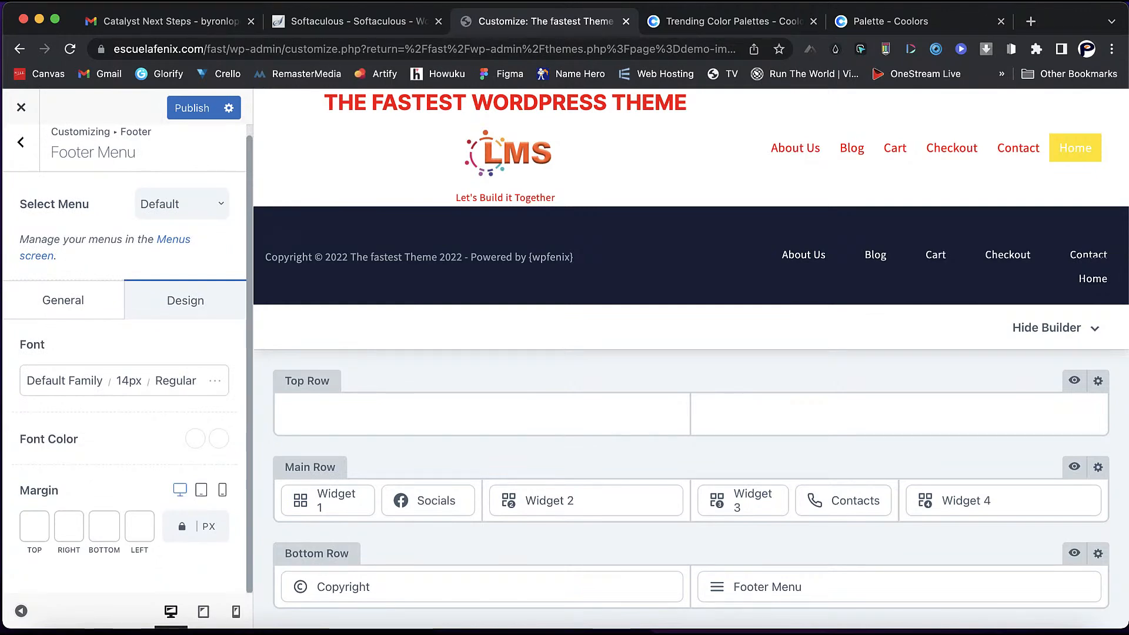
click(64, 300)
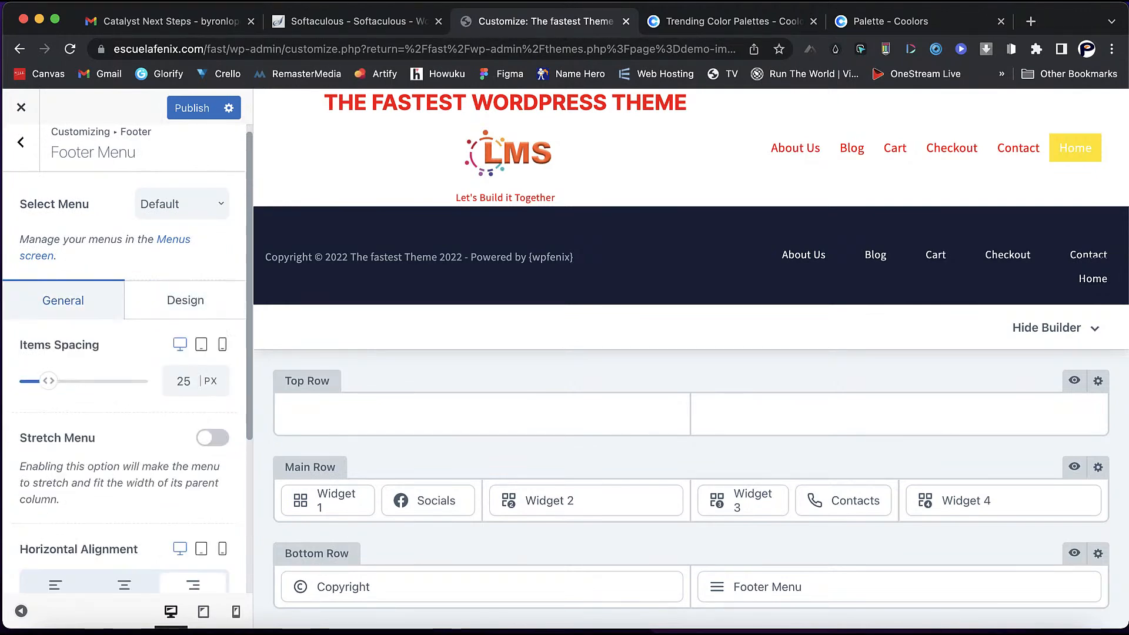
scroll(125, 412, down, 4)
click(124, 446)
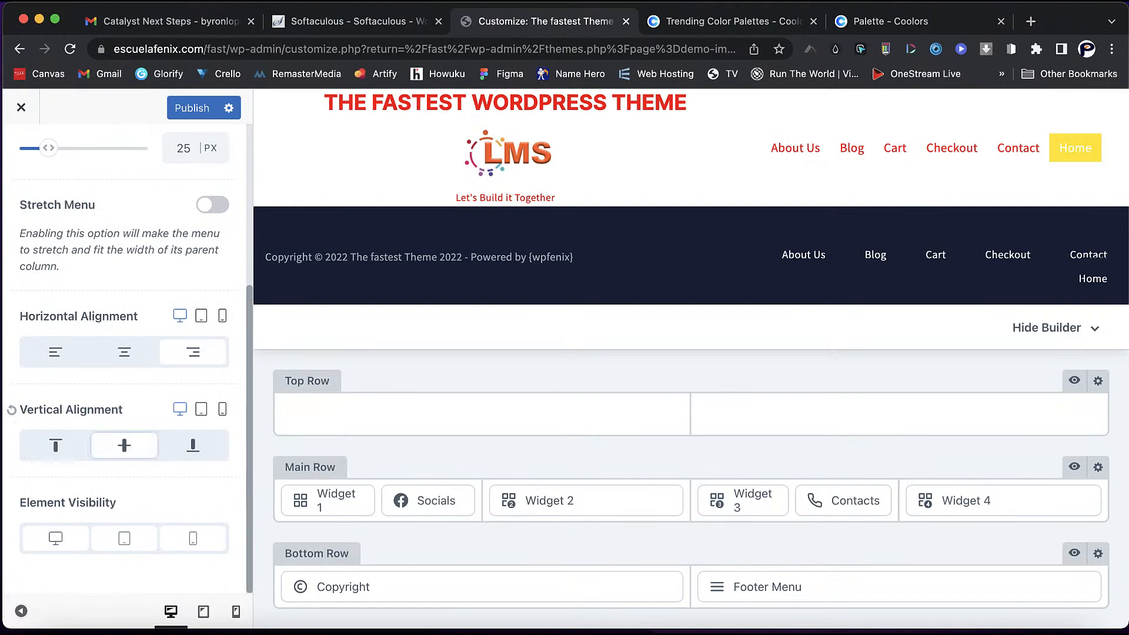
scroll(125, 353, up, 4)
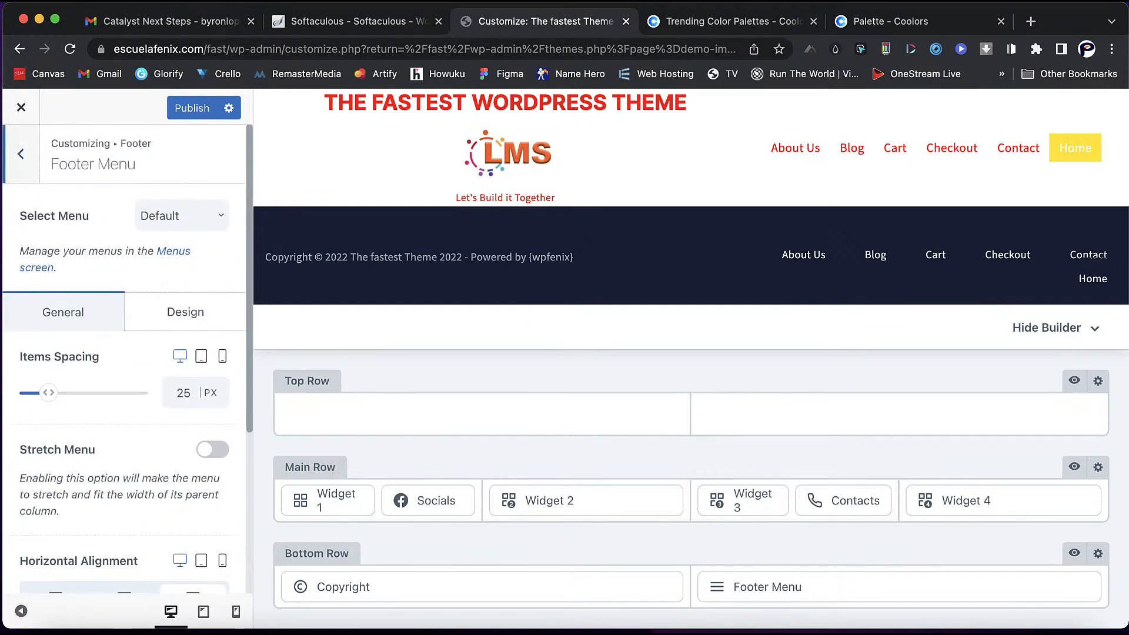
click(20, 154)
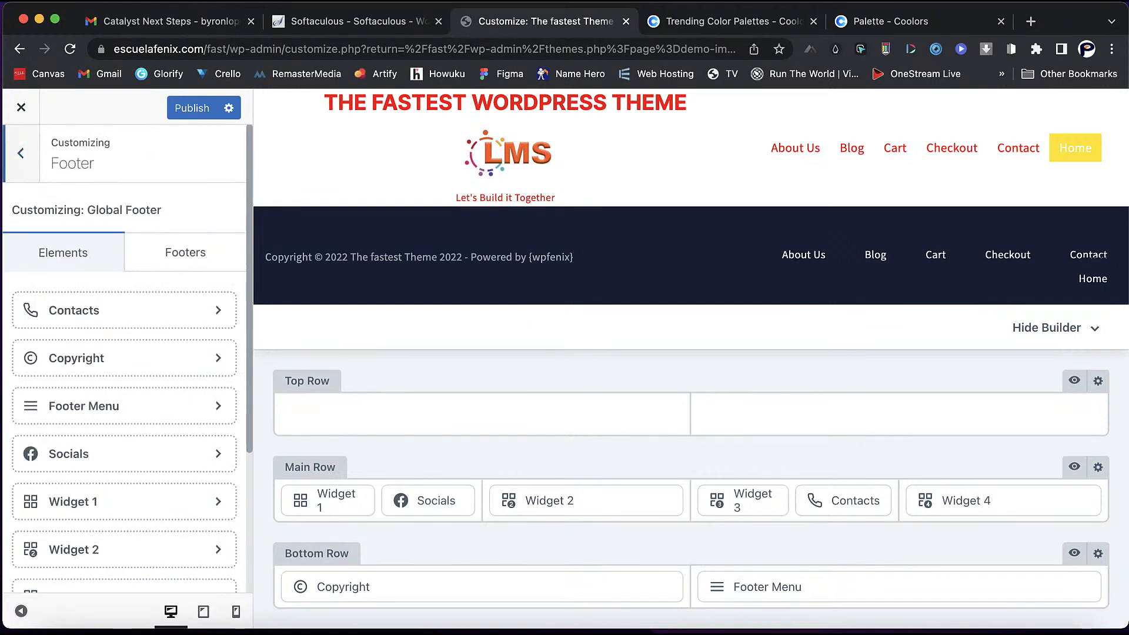
- Check the full restyled footer in the preview and return to the main Customizer options
scroll(125, 353, down, 6)
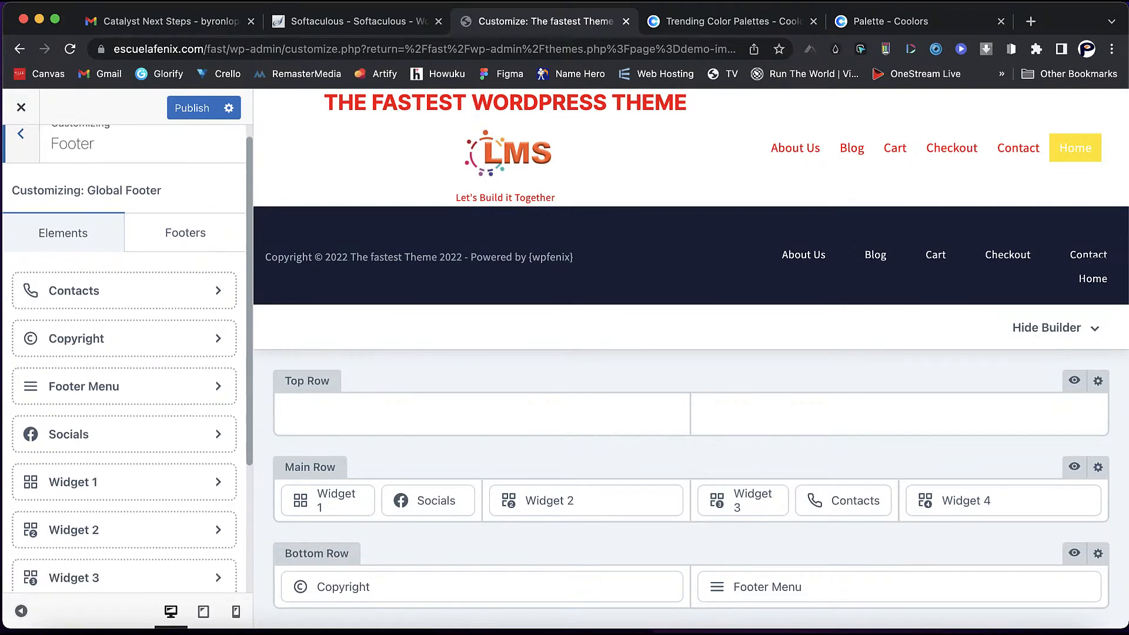
scroll(125, 353, up, 5)
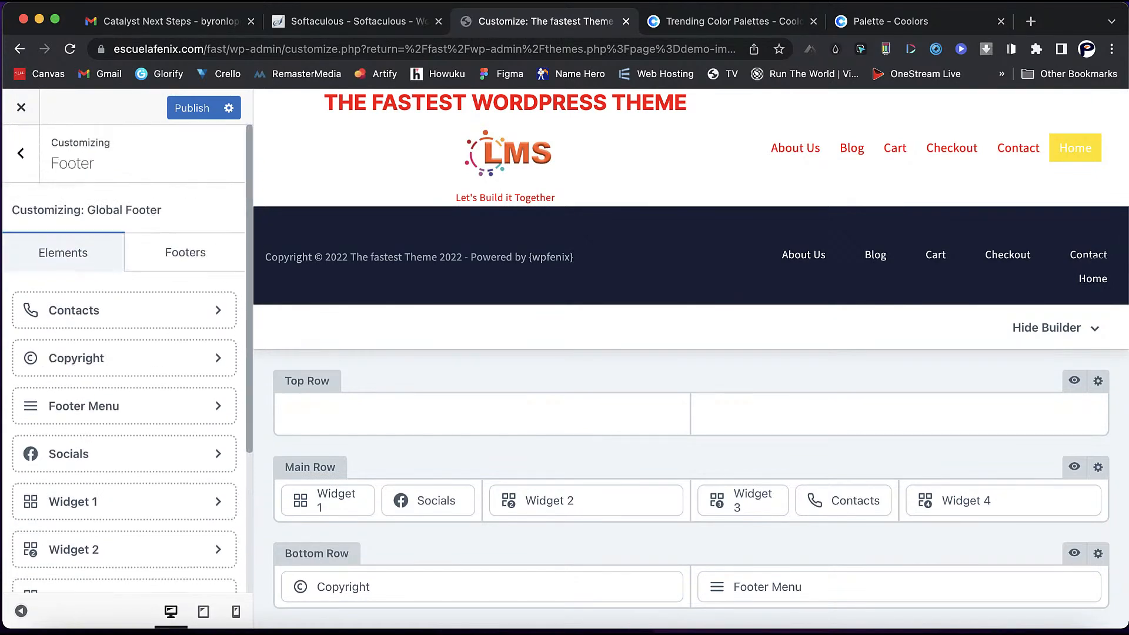
click(21, 153)
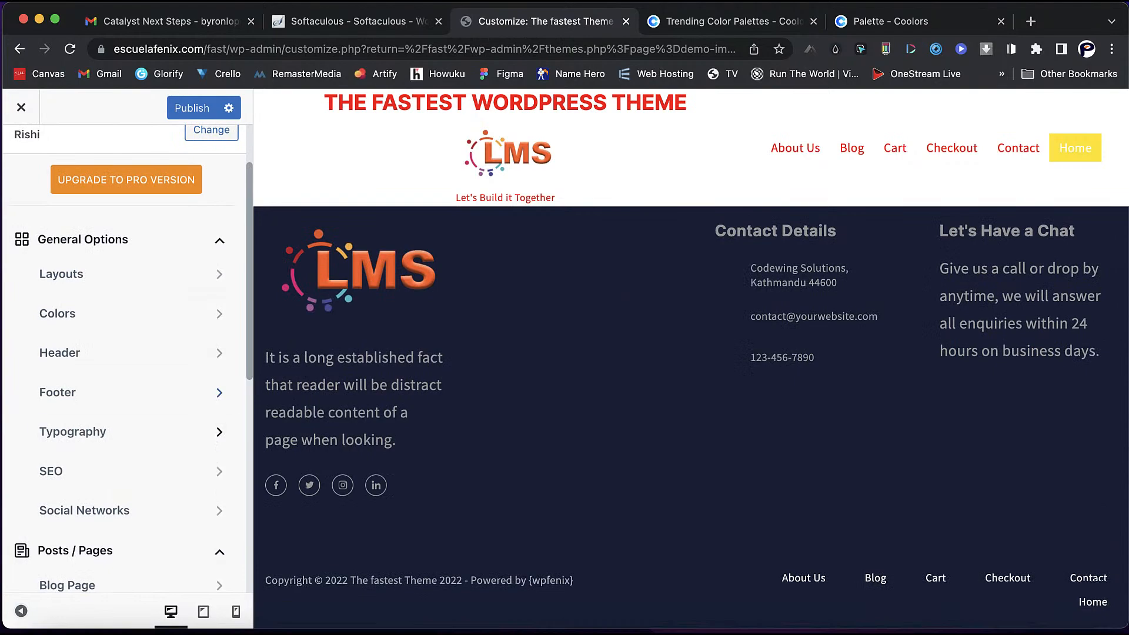
- Open Typography to review the Source Sans 20px base font and Inter Bold headings
click(129, 432)
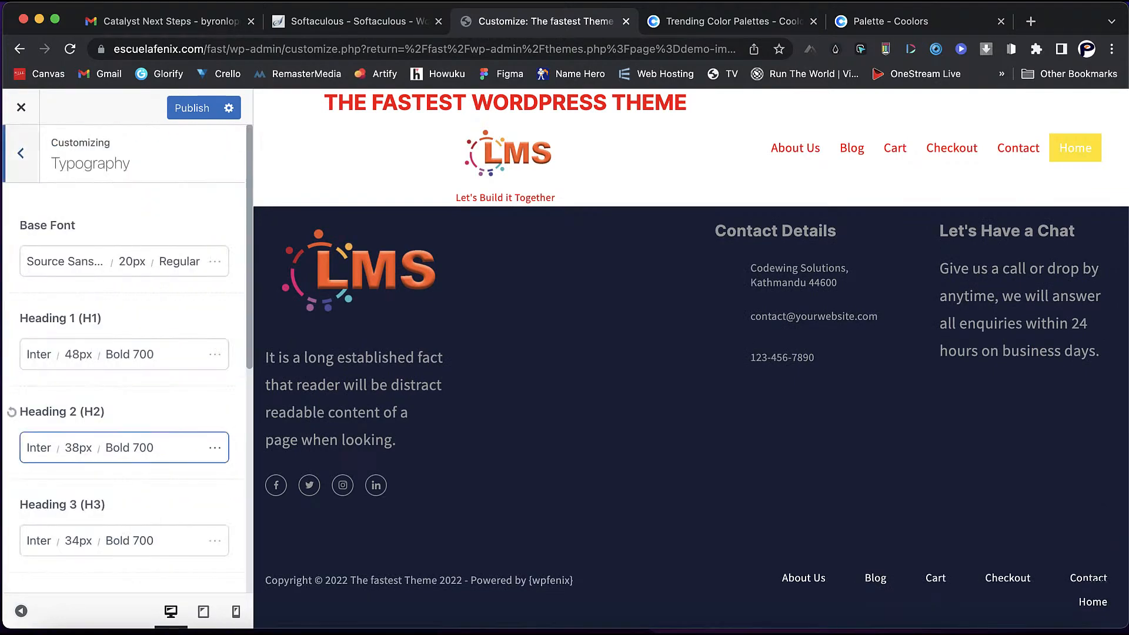
scroll(691, 412, up, 15)
scroll(691, 412, up, 15)
scroll(691, 411, up, 5)
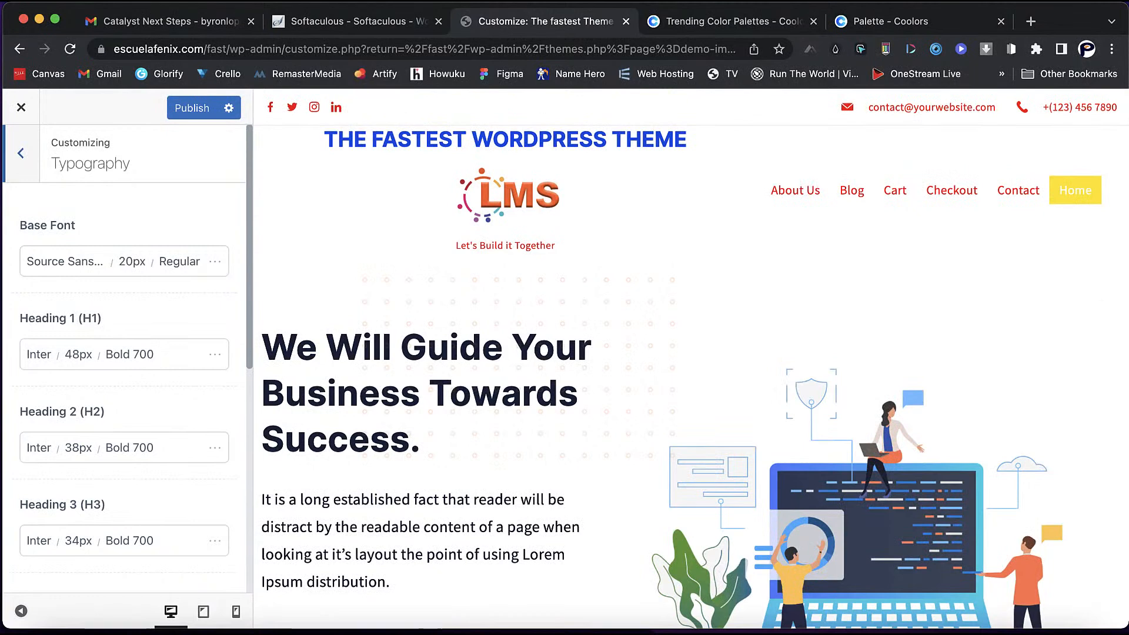
scroll(691, 412, down, 3)
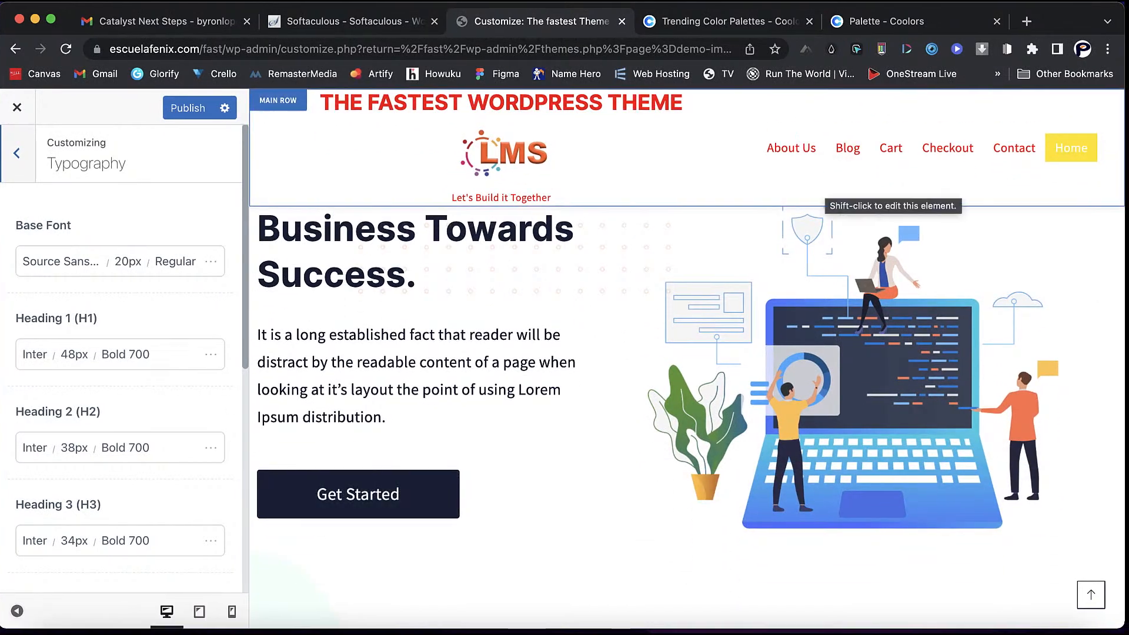
scroll(691, 412, down, 1)
- Scroll the preview, then reload the Customizer with Cmd+R and confirm the reload
scroll(688, 412, down, 1)
scroll(688, 411, up, 5)
scroll(688, 412, down, 3)
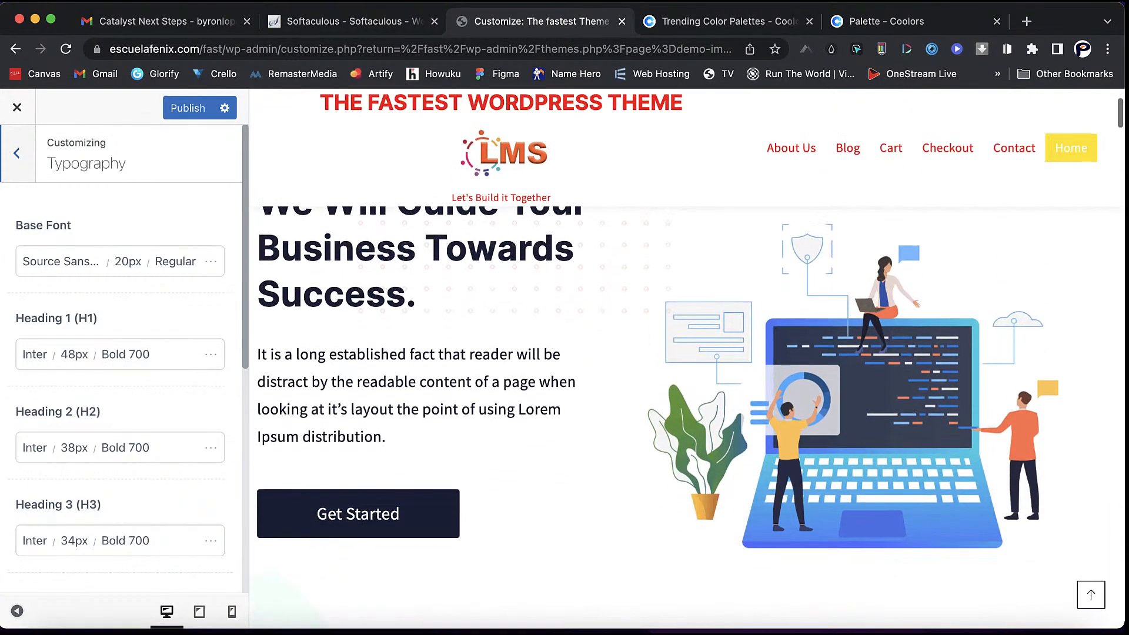
scroll(687, 412, down, 3)
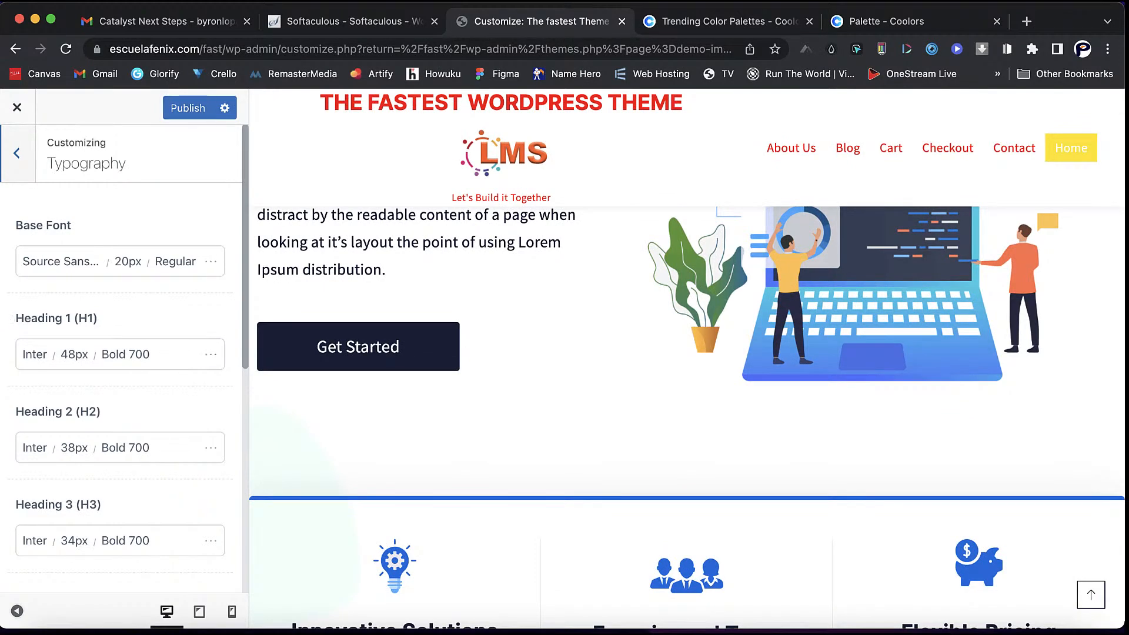
key(super+r)
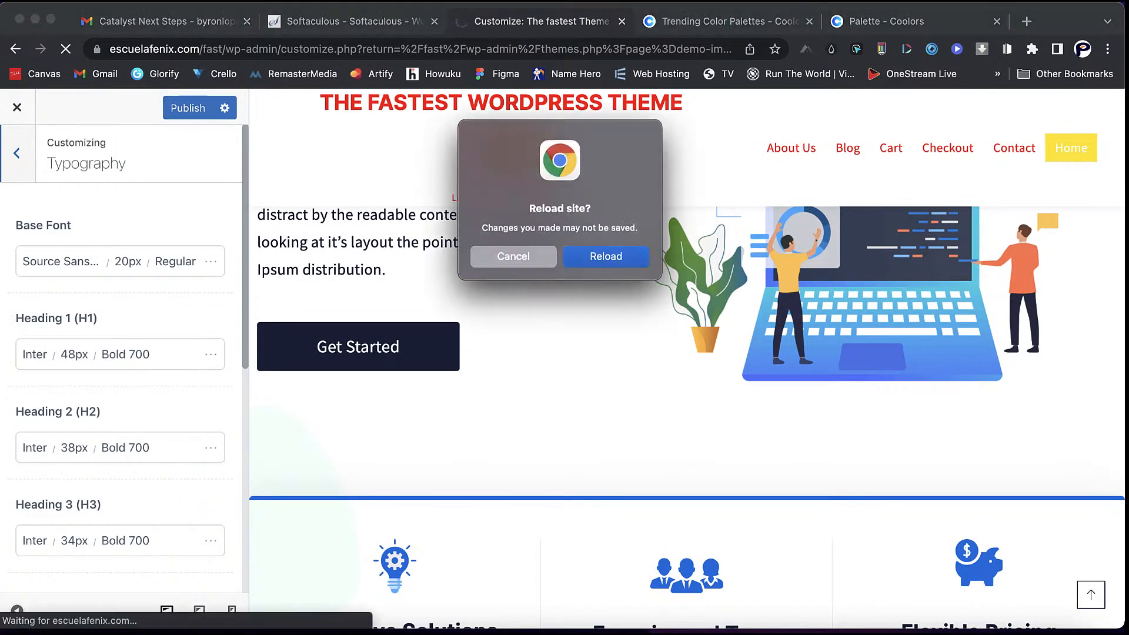
key(Return)
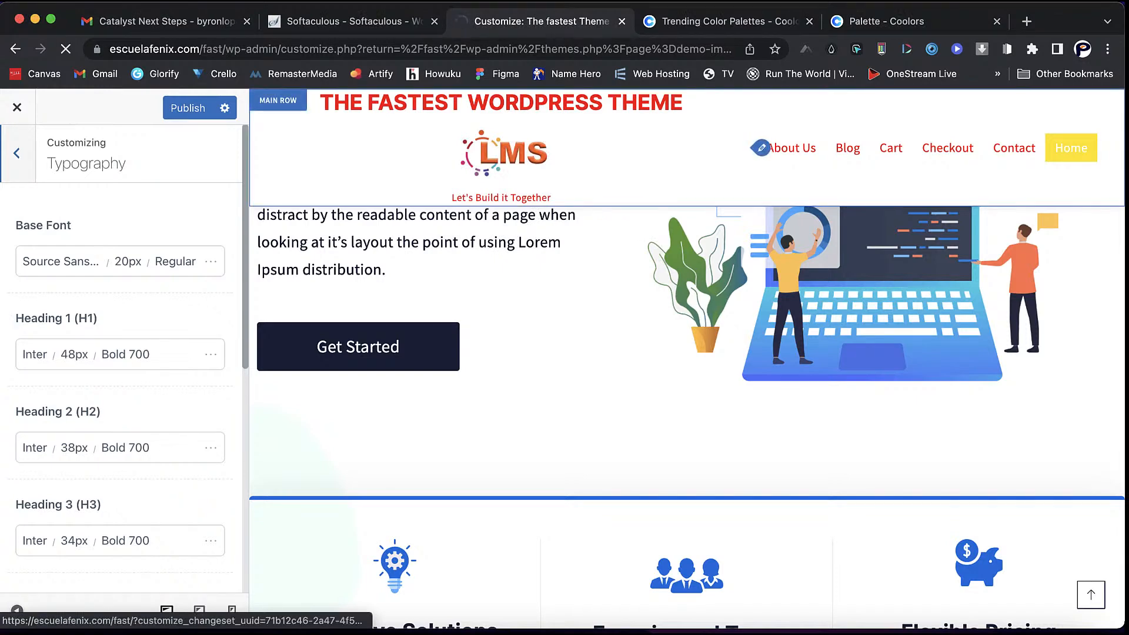
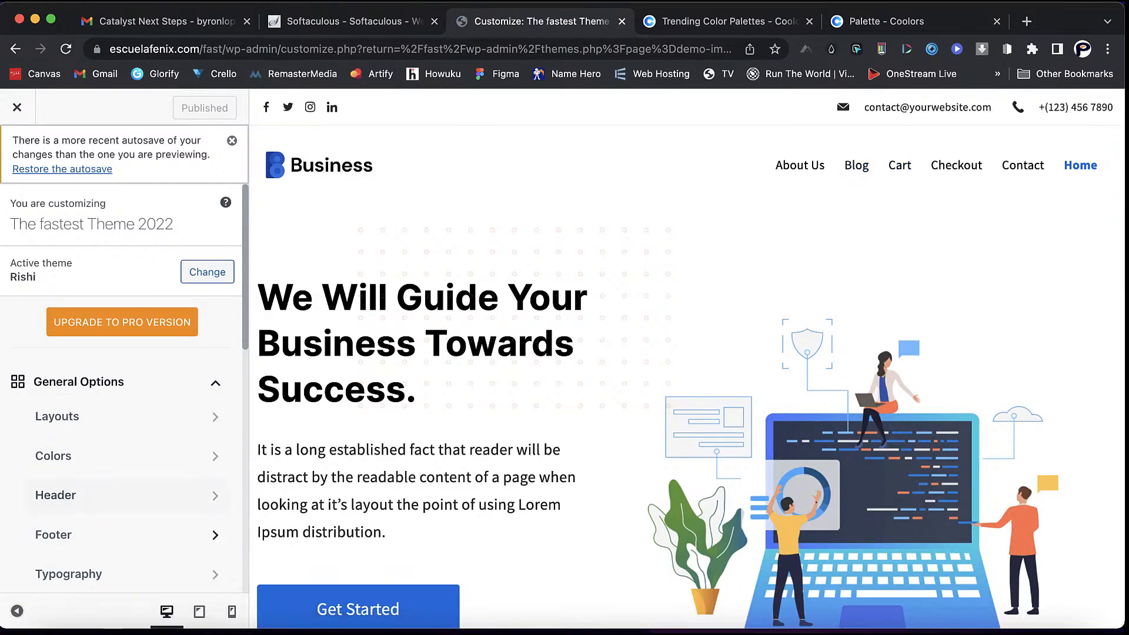
- Set the site's Base Font to Poppins in Typography and publish
scroll(126, 447, down, 3)
scroll(127, 435, down, 2)
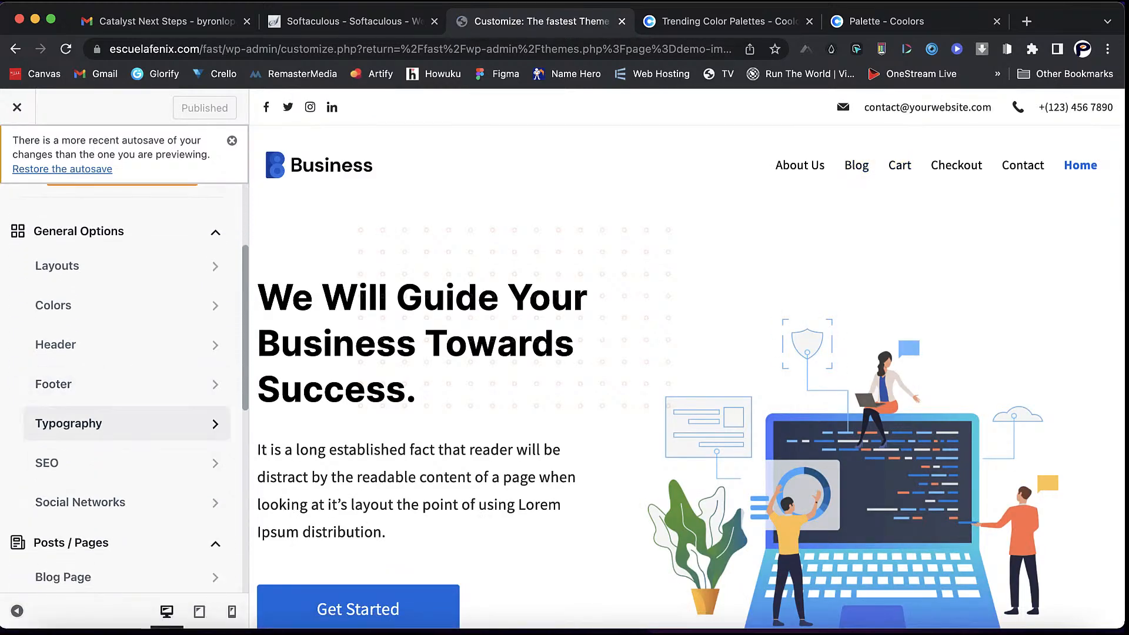
click(126, 424)
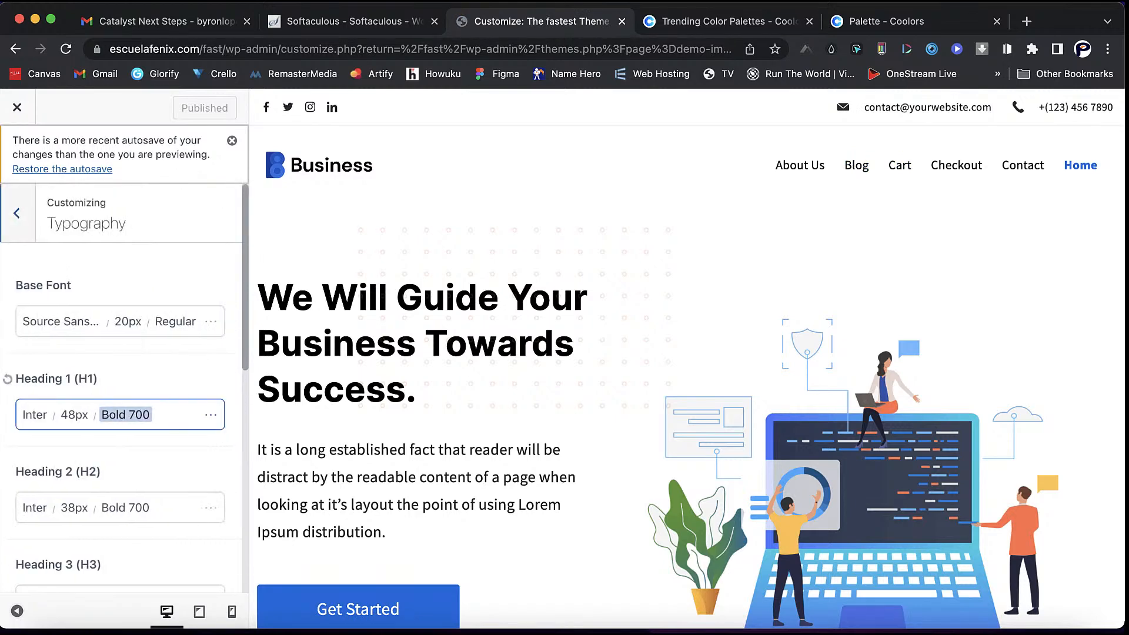
click(62, 321)
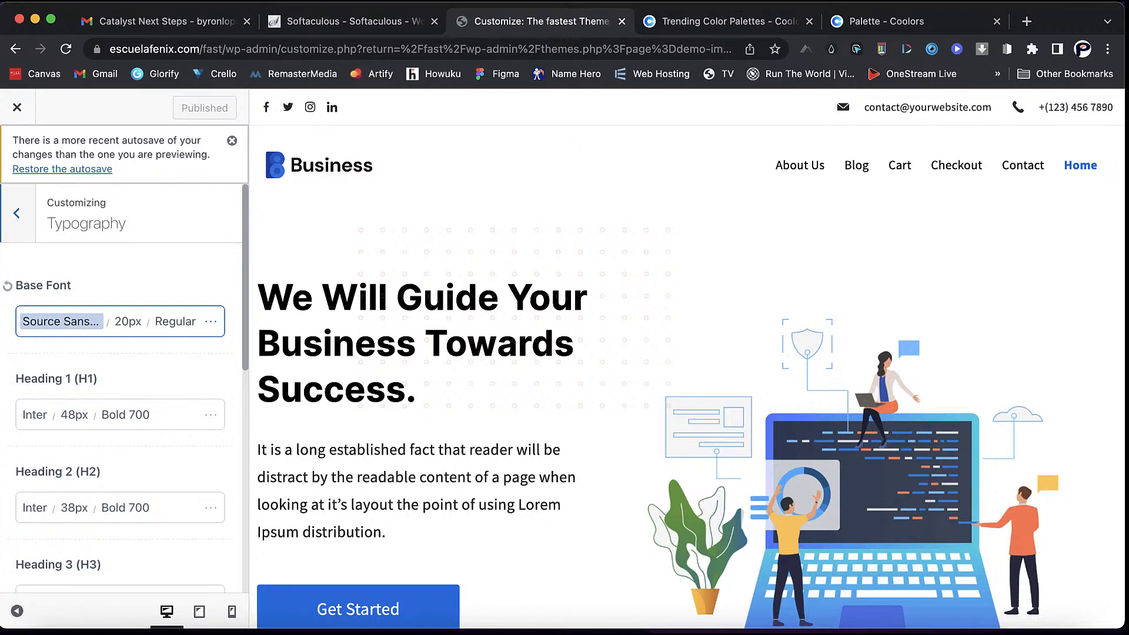
click(61, 322)
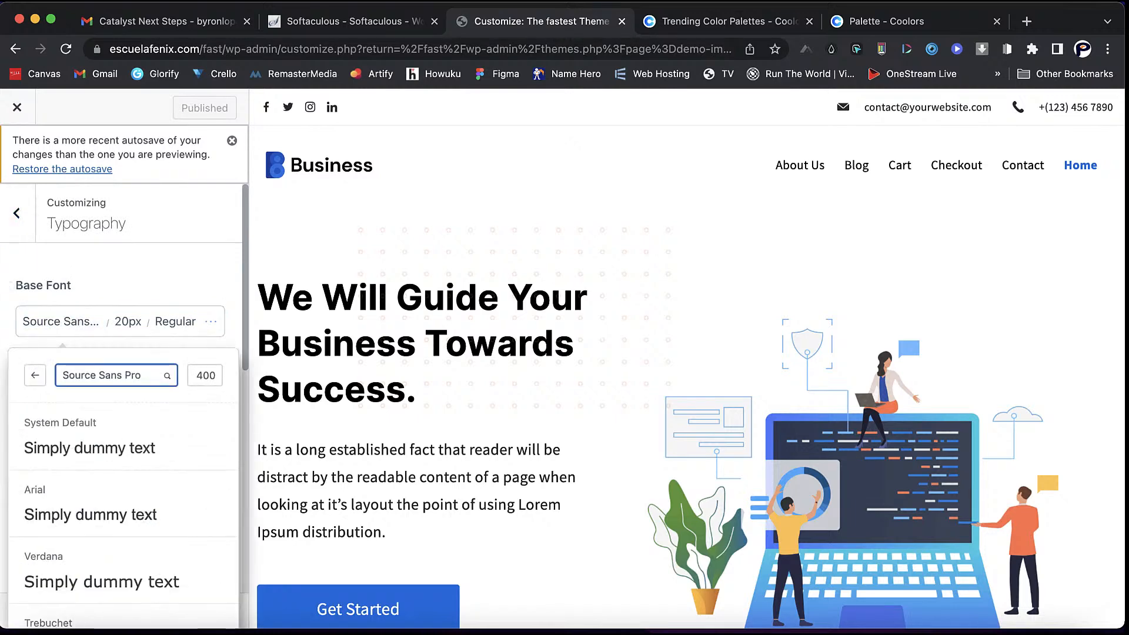
scroll(123, 470, down, 5)
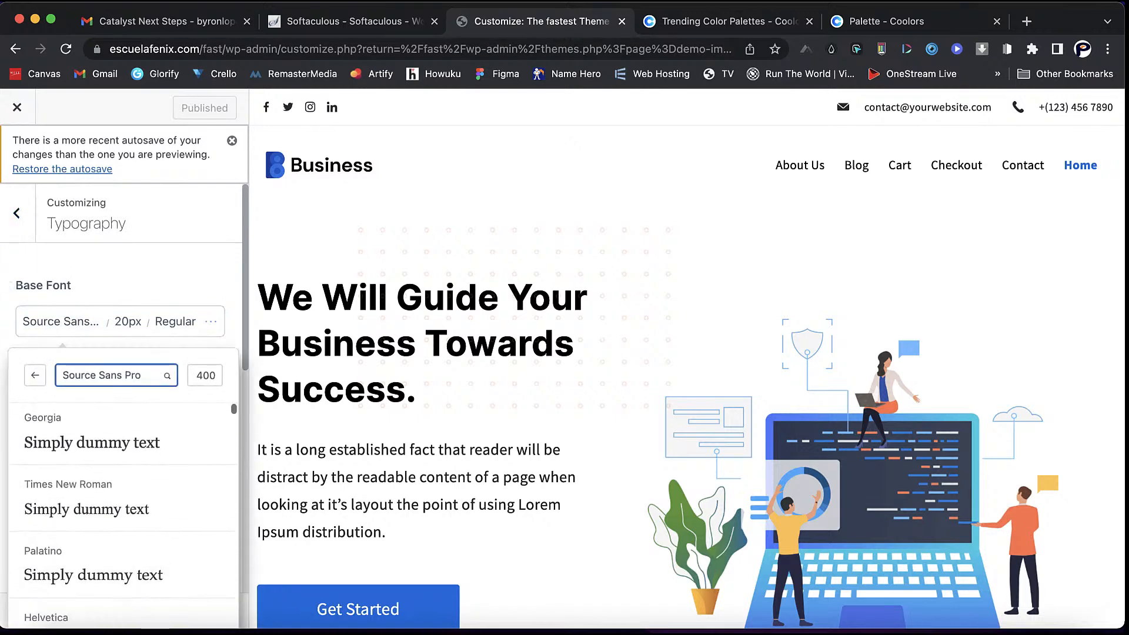
click(112, 375)
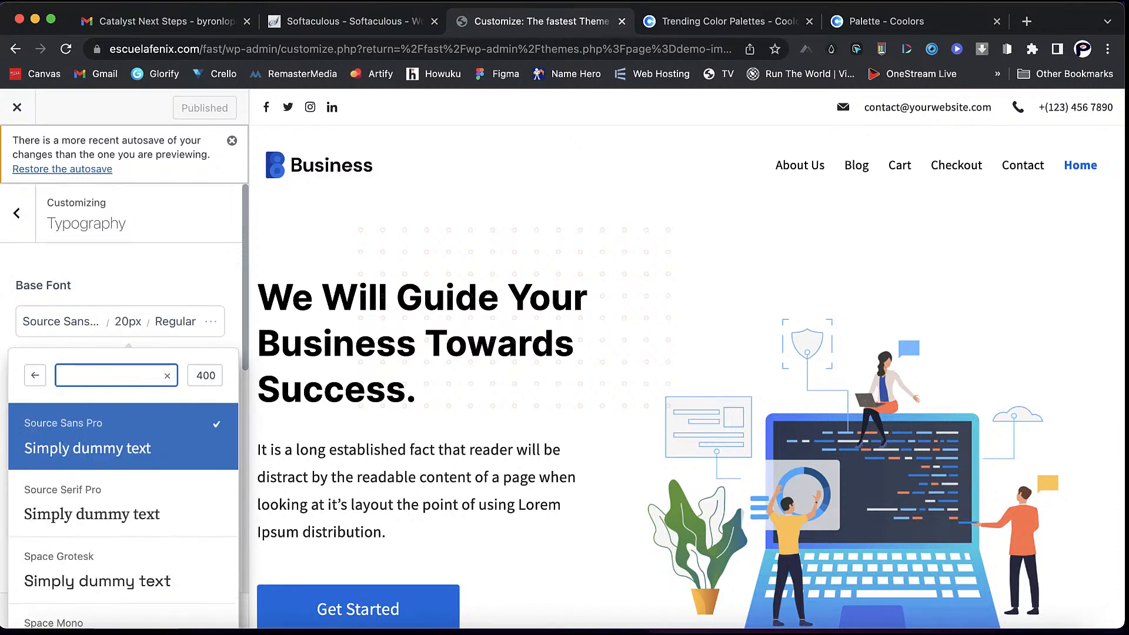
text(pop)
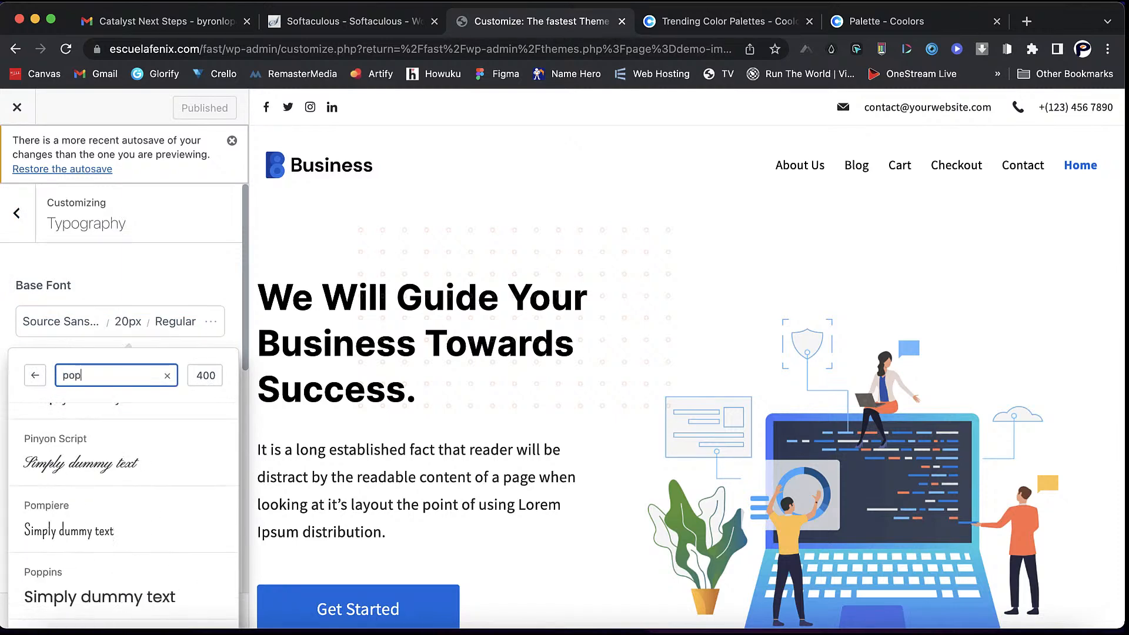
text(p)
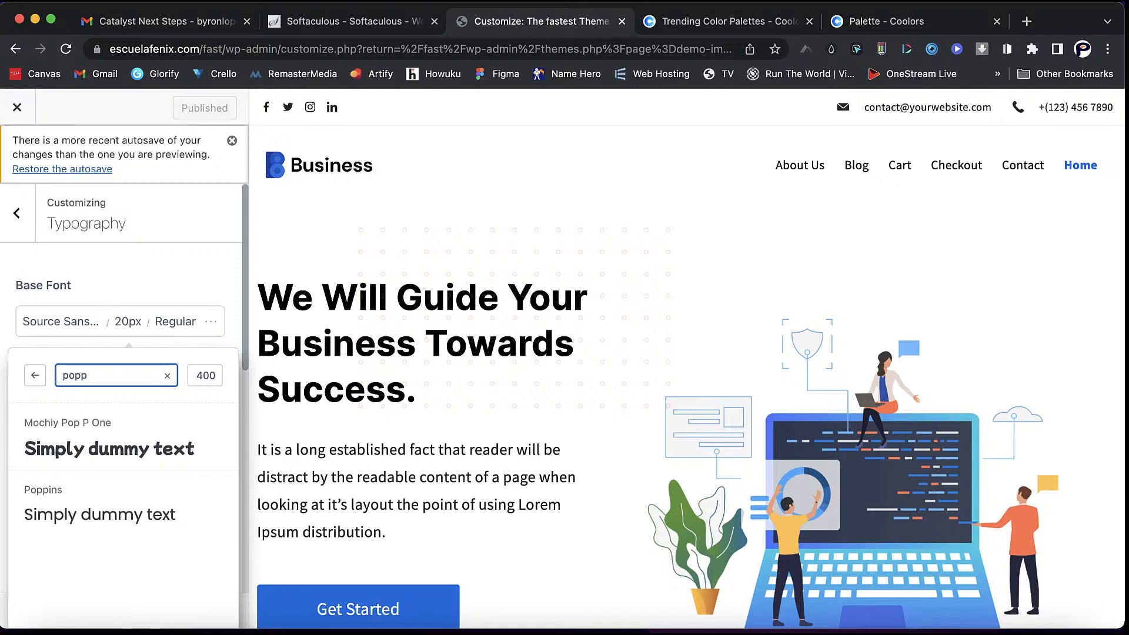
key(Down)
key(Down)
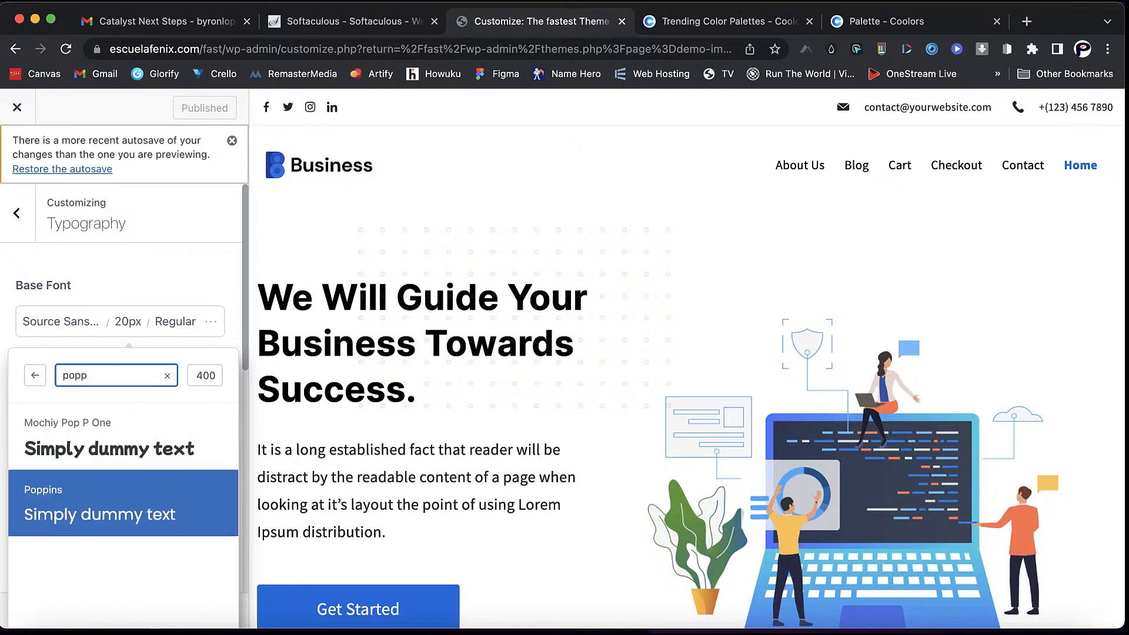
key(Return)
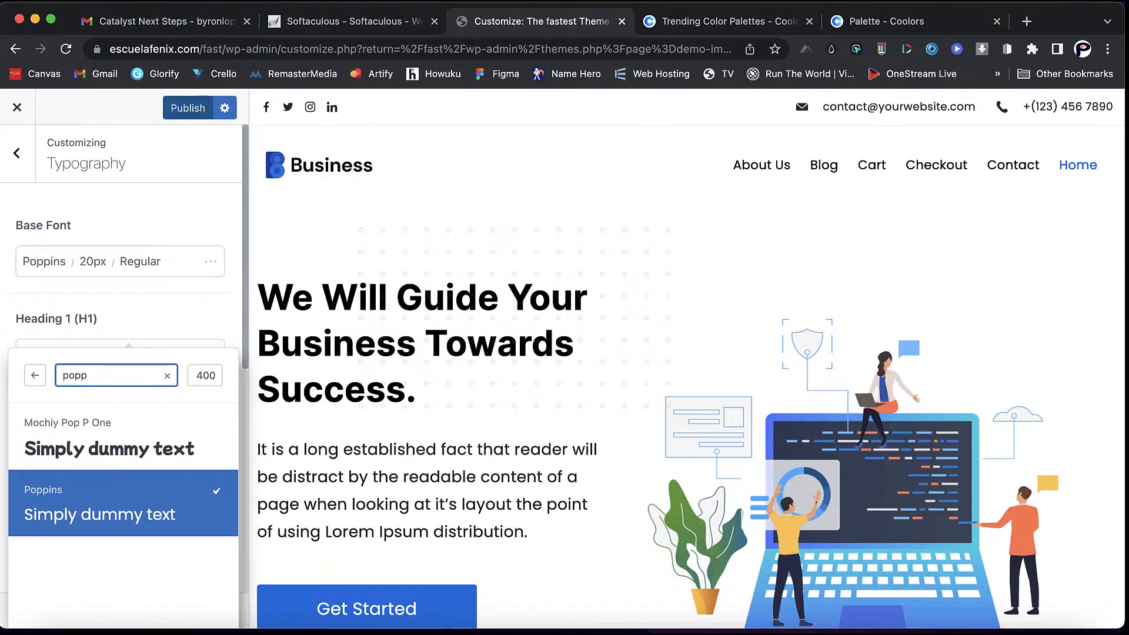
click(188, 108)
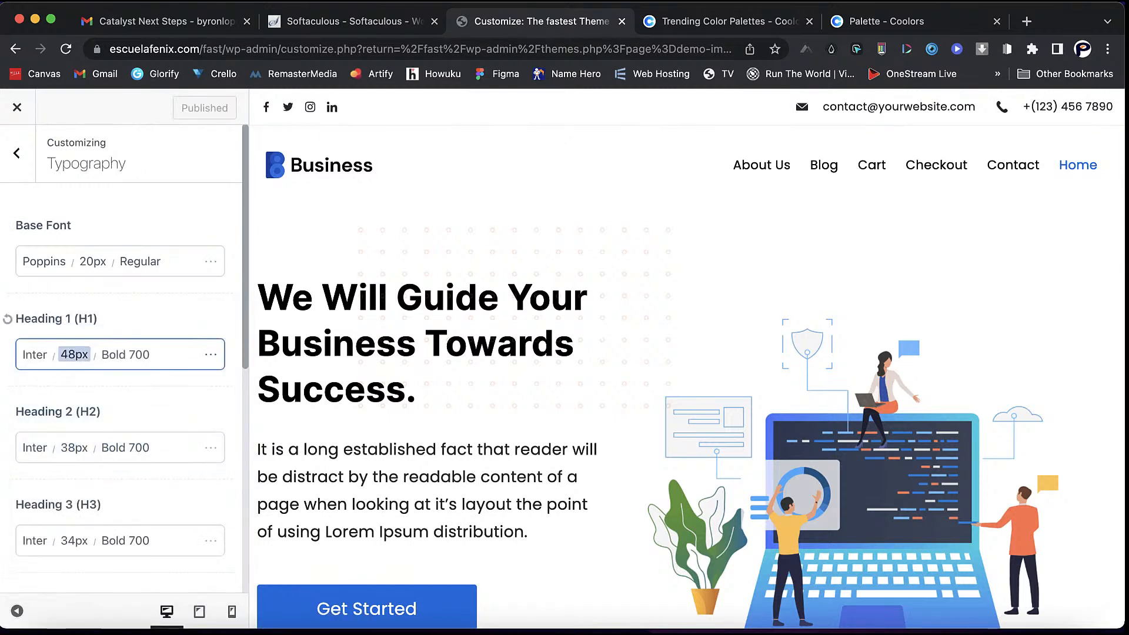
- Set Heading 1 to Poppins as well, publish, and return to the main settings
click(35, 354)
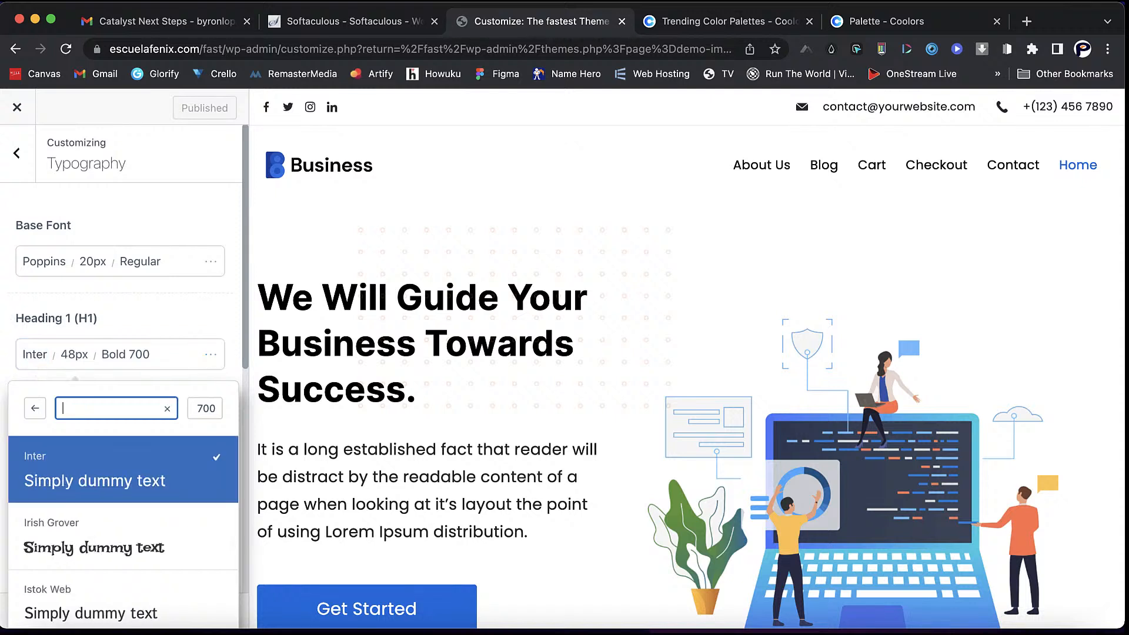
text(popp)
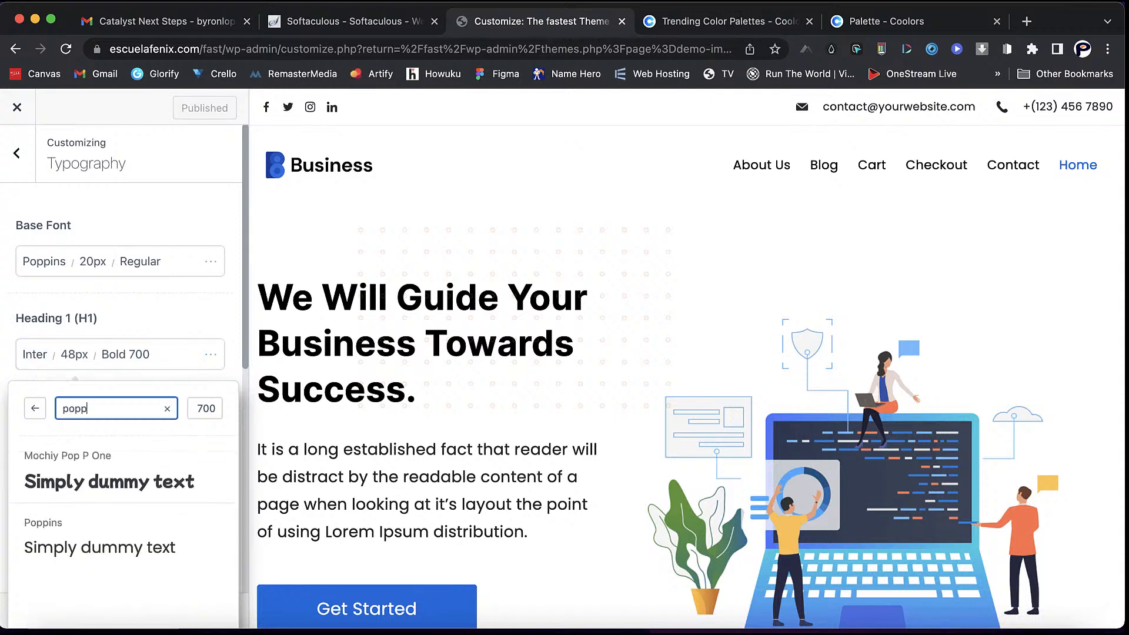
key(Down)
key(Down)
key(Return)
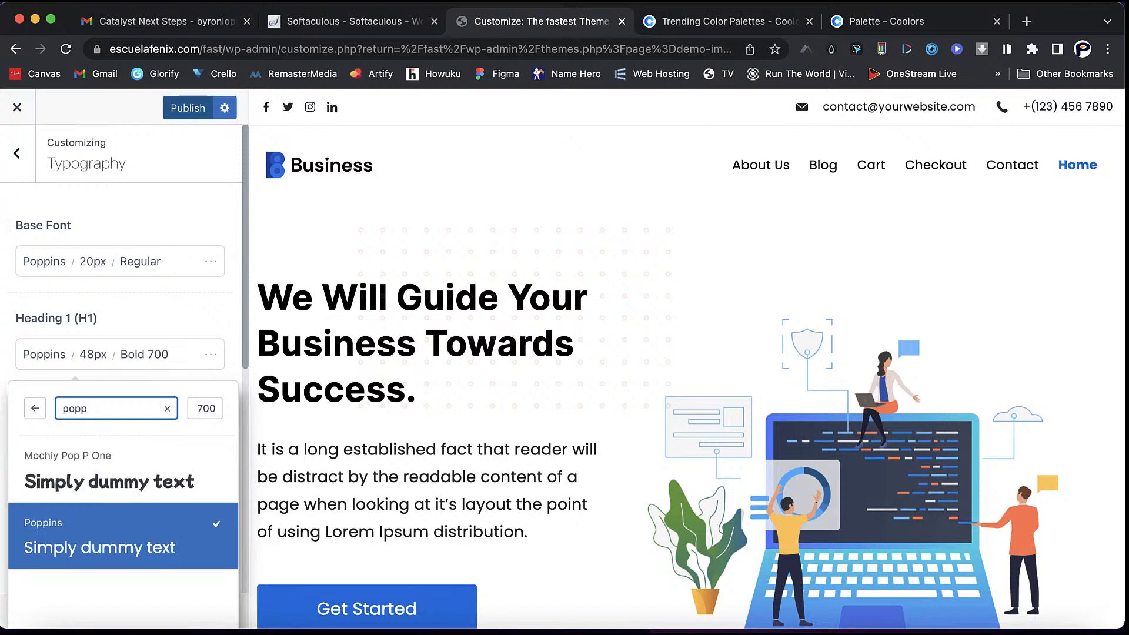
click(187, 108)
scroll(142, 446, down, 2)
scroll(117, 353, down, 5)
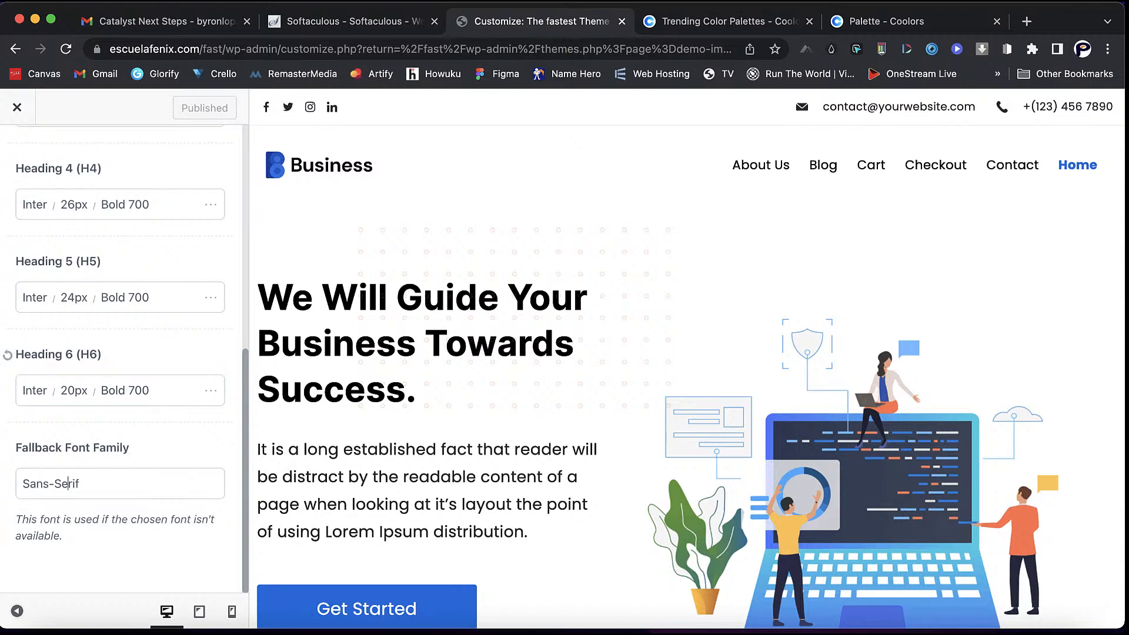
scroll(69, 483, up, 6)
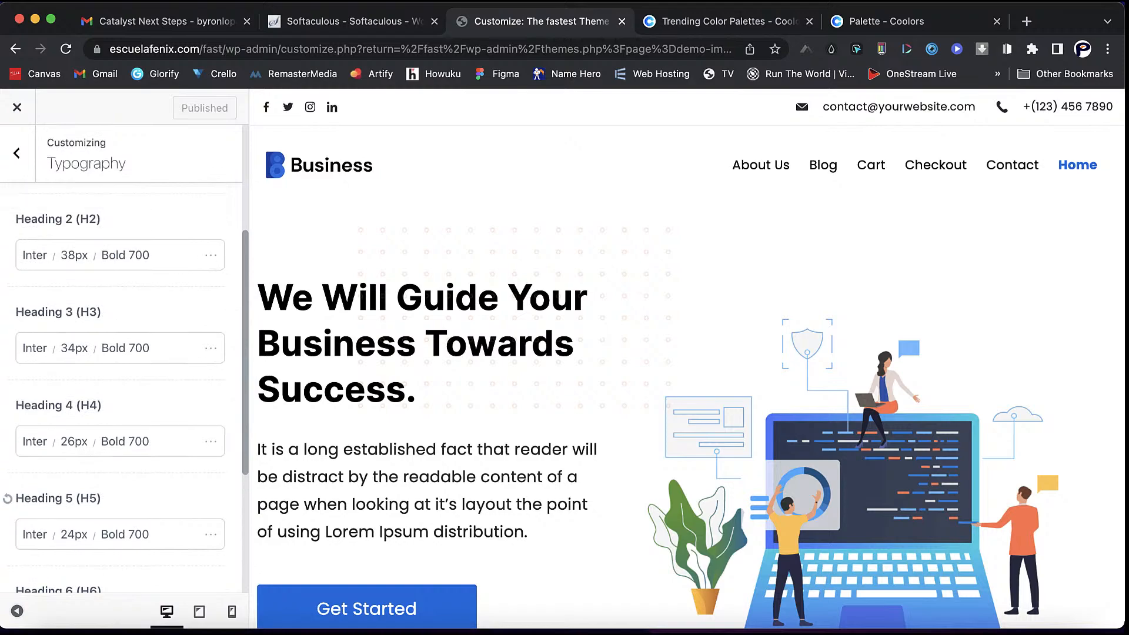
scroll(687, 388, down, 10)
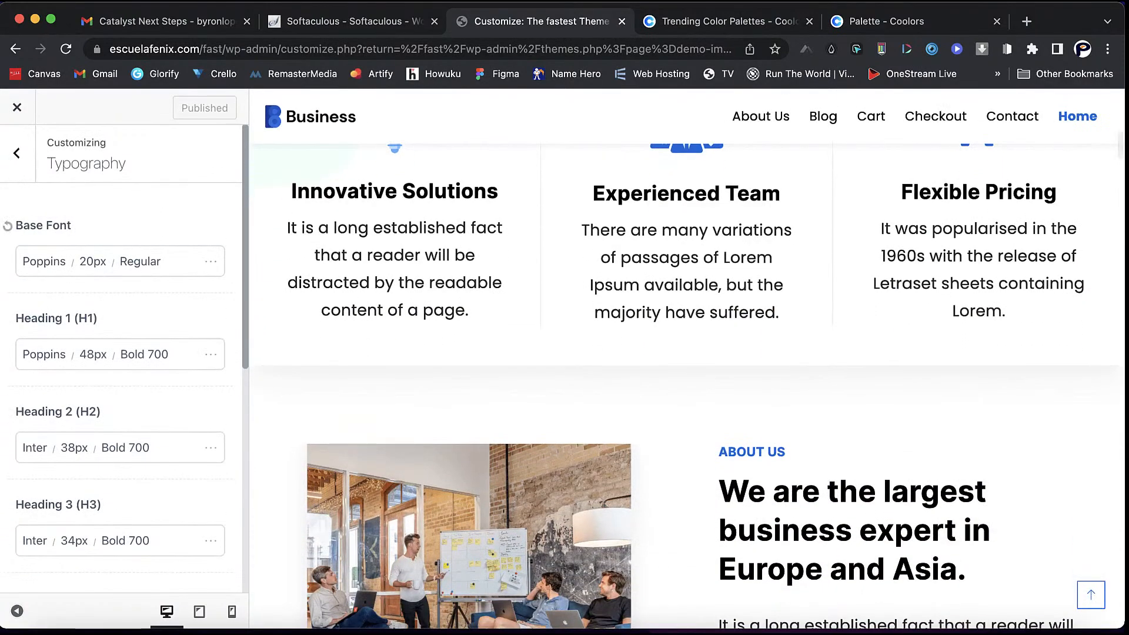
click(18, 154)
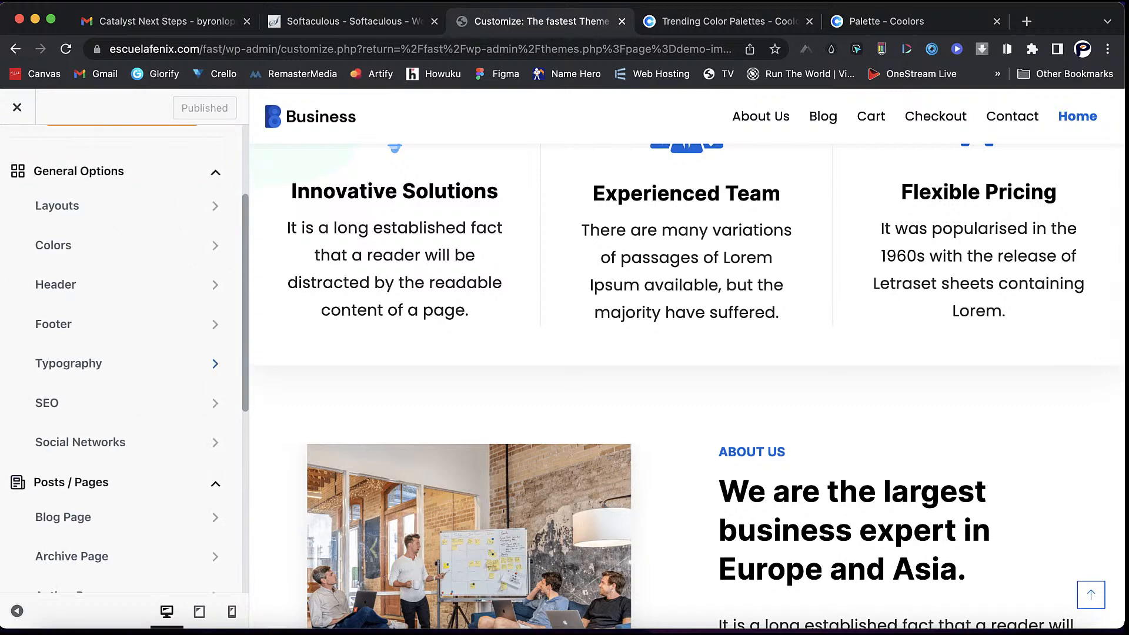
scroll(118, 403, down, 3)
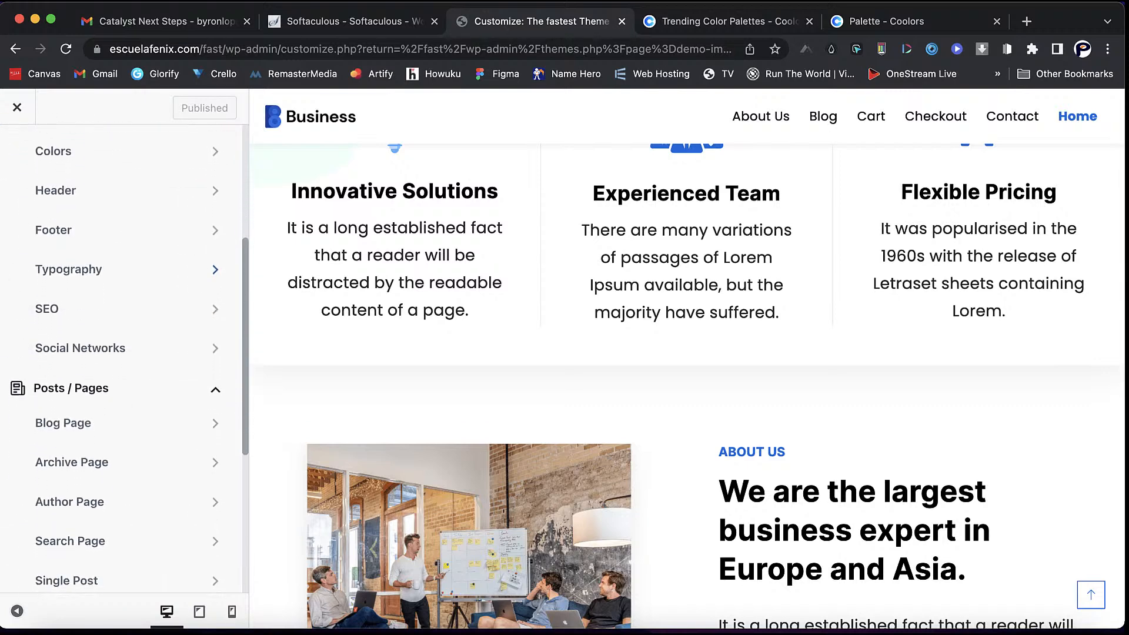
click(71, 308)
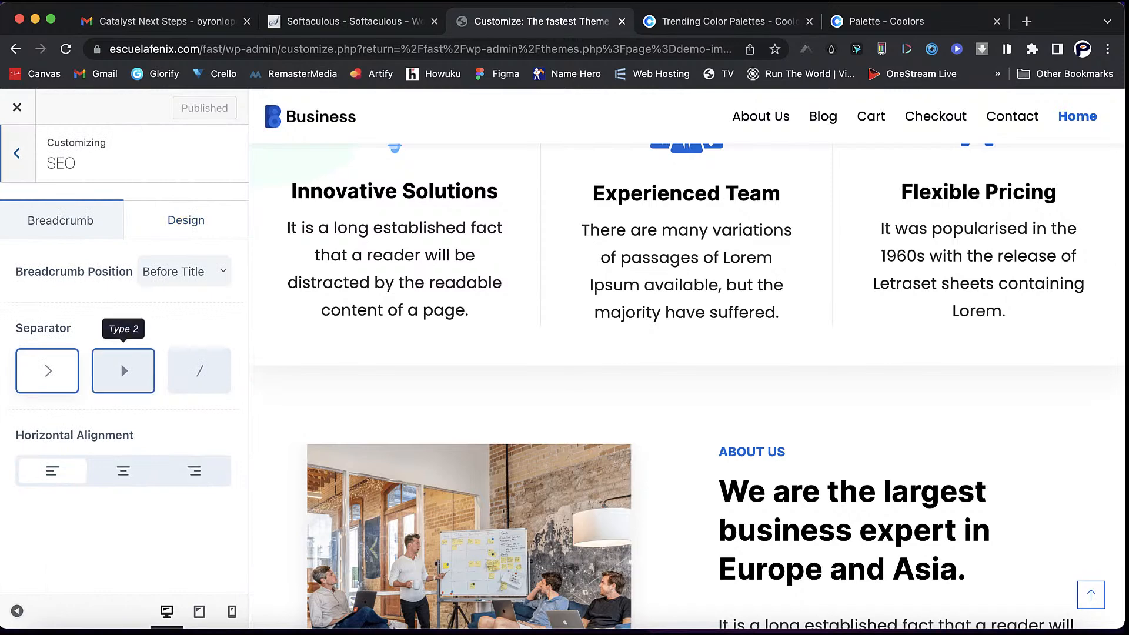
click(124, 371)
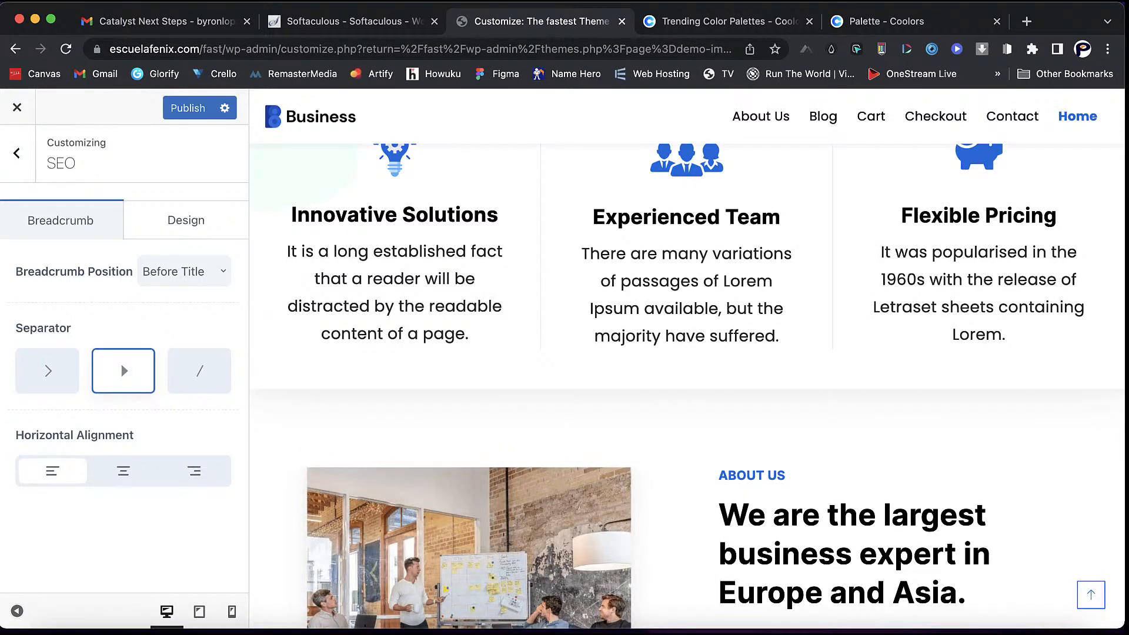
click(47, 371)
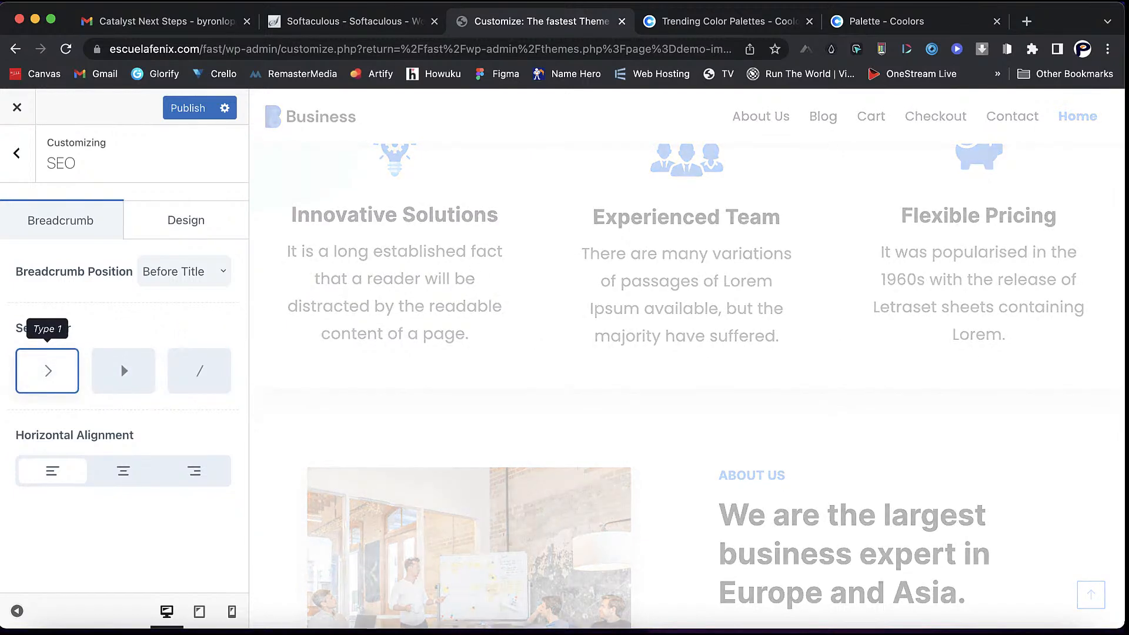
scroll(682, 382, down, 10)
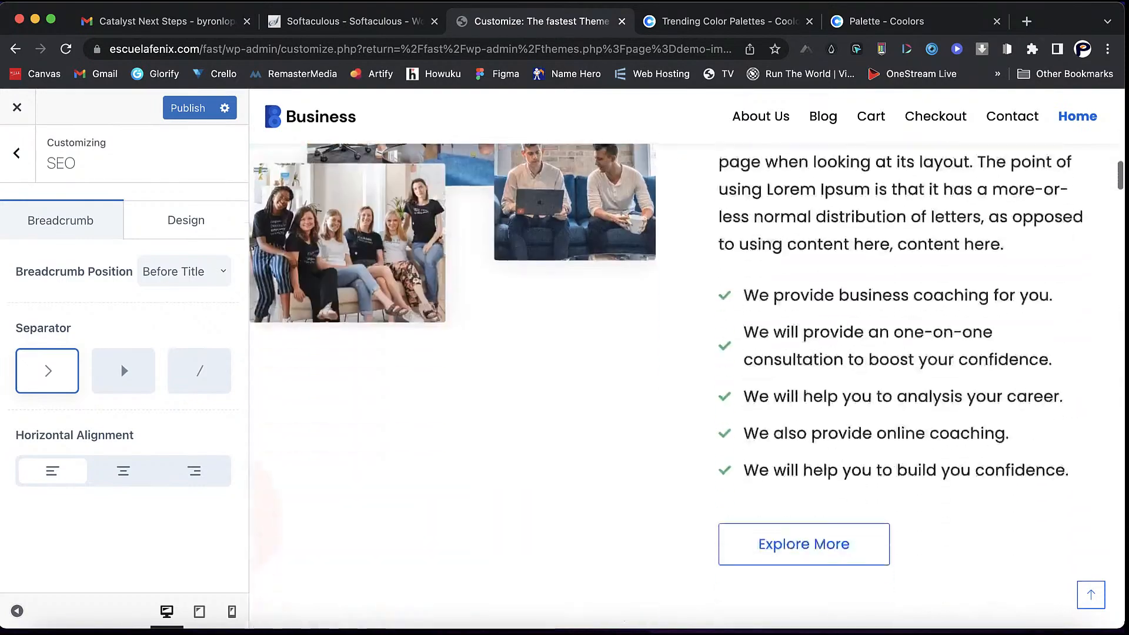
scroll(682, 382, down, 1)
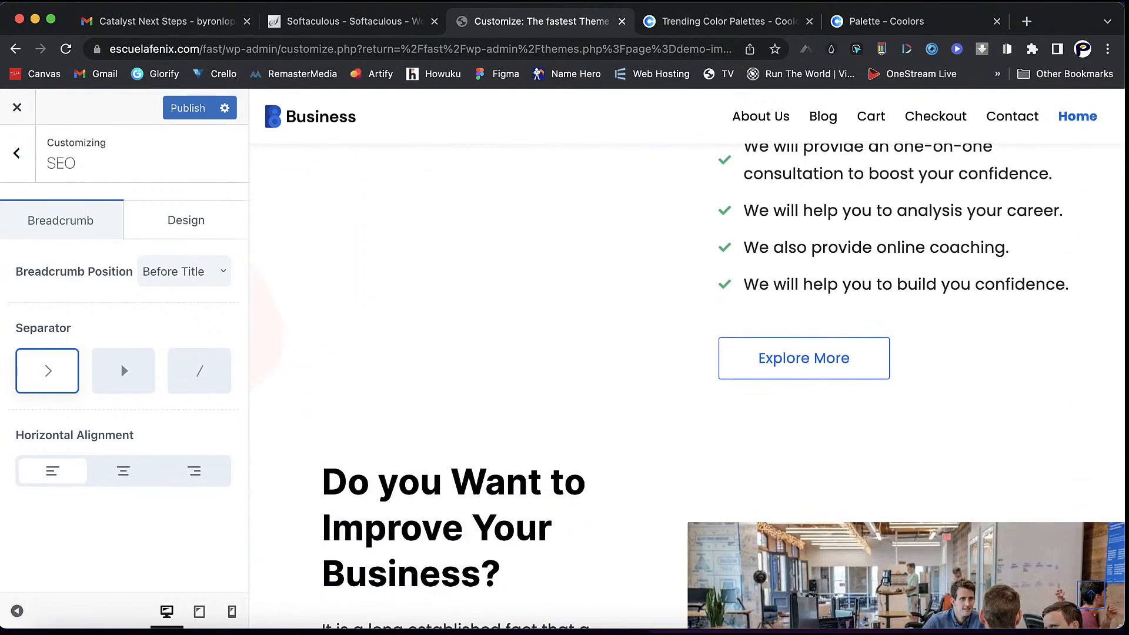
click(17, 154)
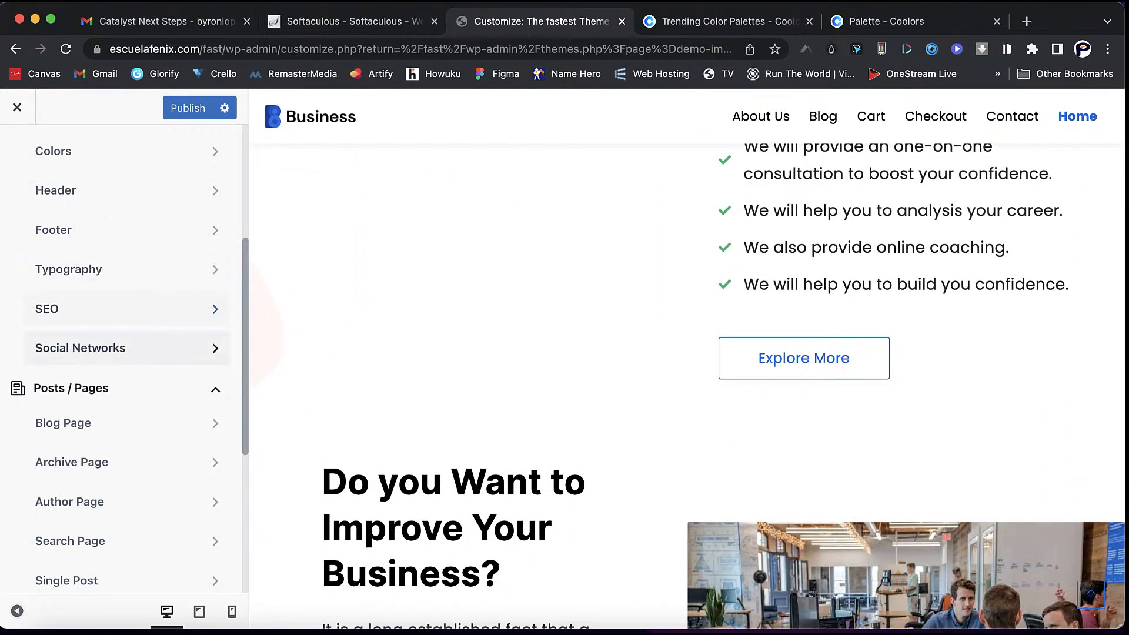
- Enter # as the placeholder link in the empty Social Networks account fields
click(216, 348)
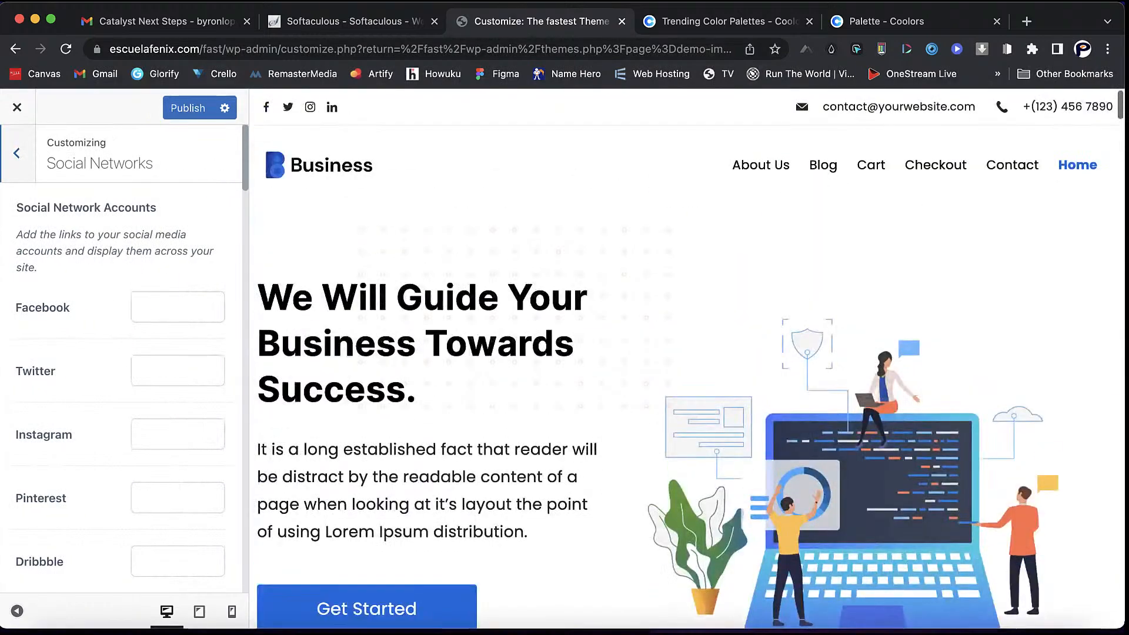
click(178, 307)
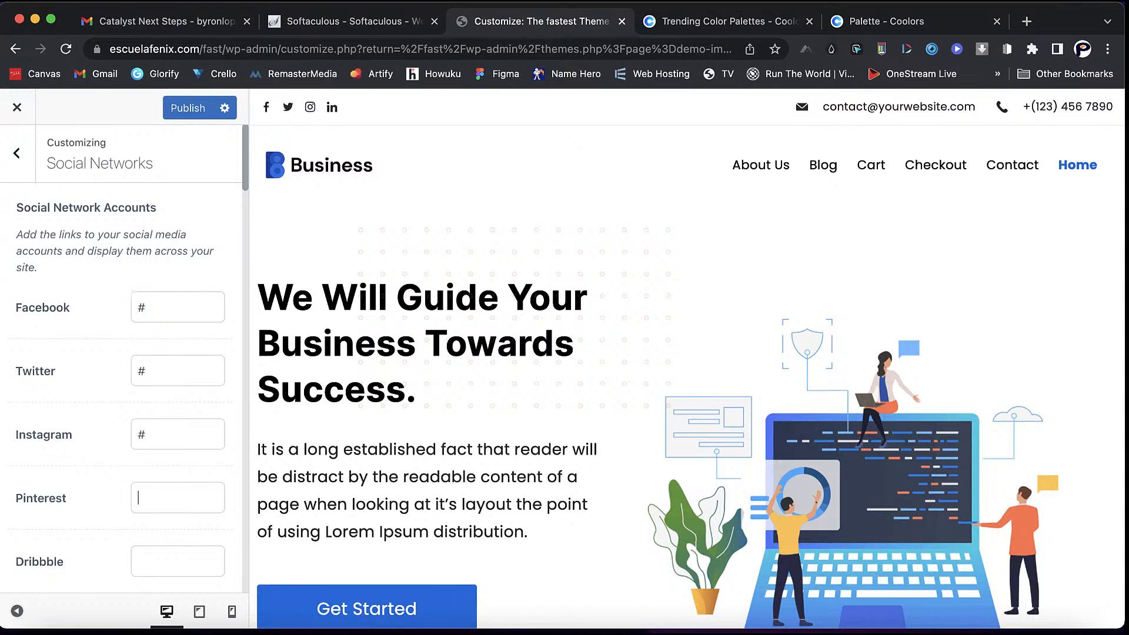
text(#)
scroll(121, 353, down, 5)
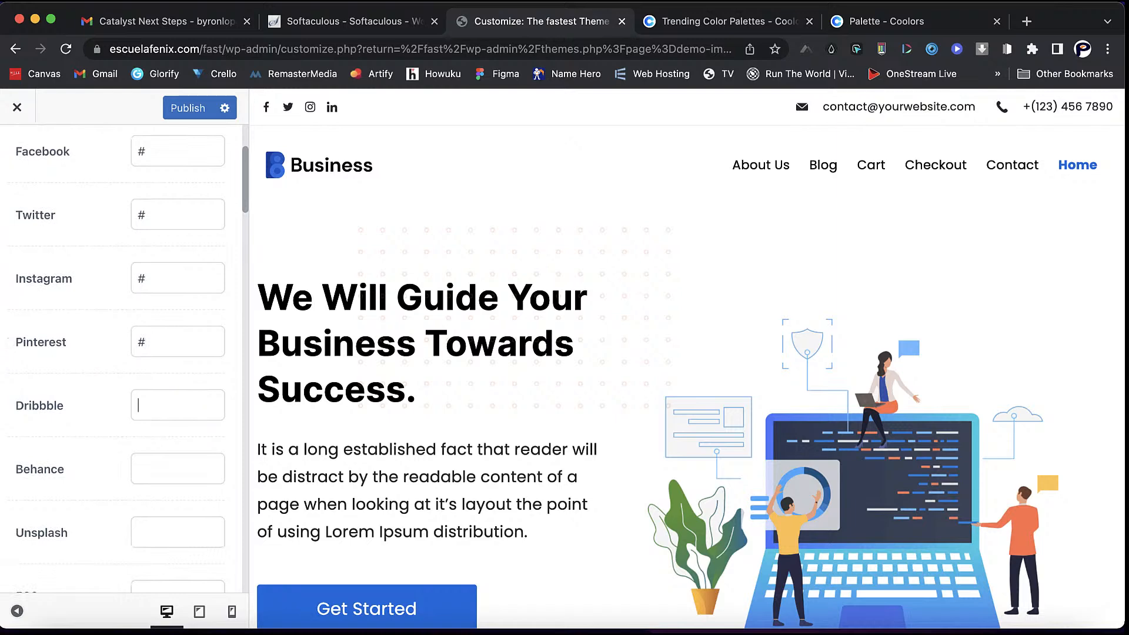
text(#)
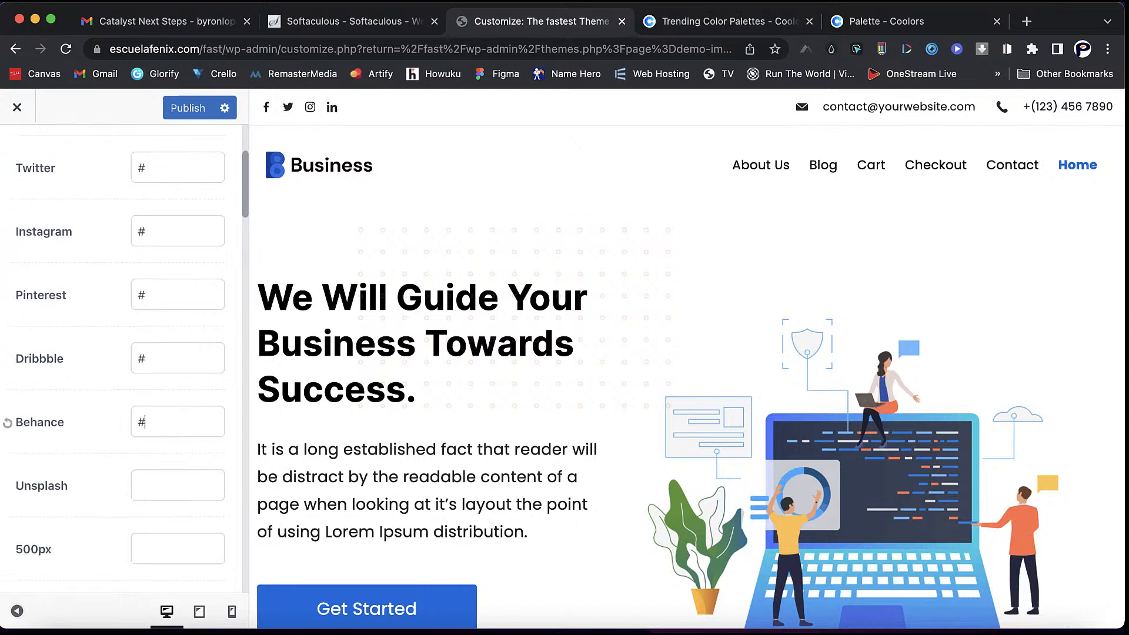
scroll(121, 353, down, 10)
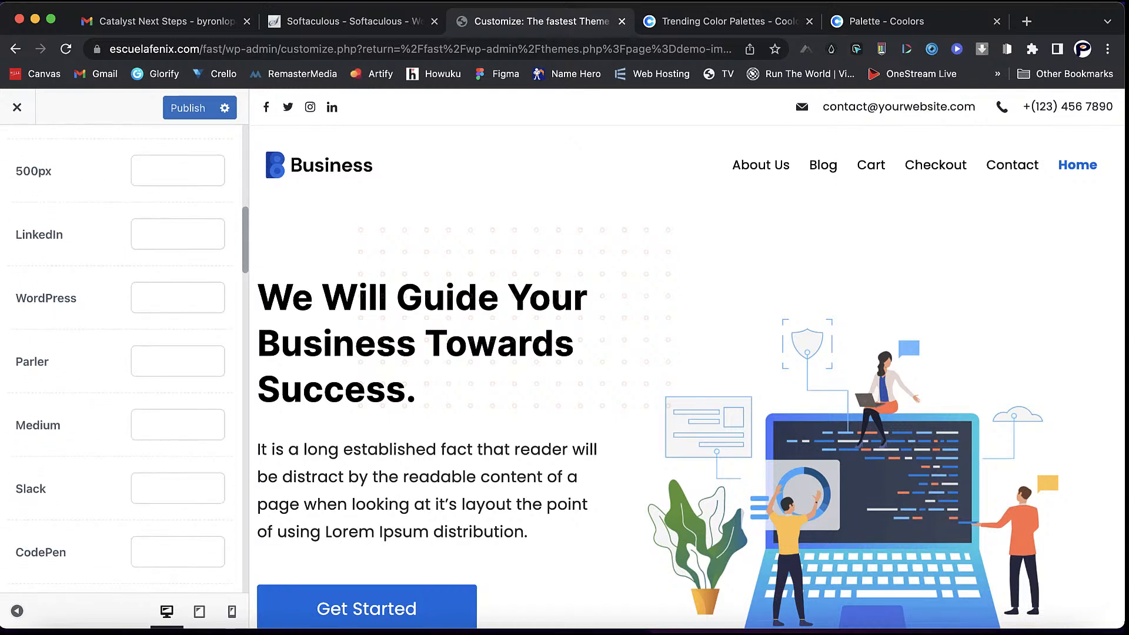
scroll(120, 353, down, 12)
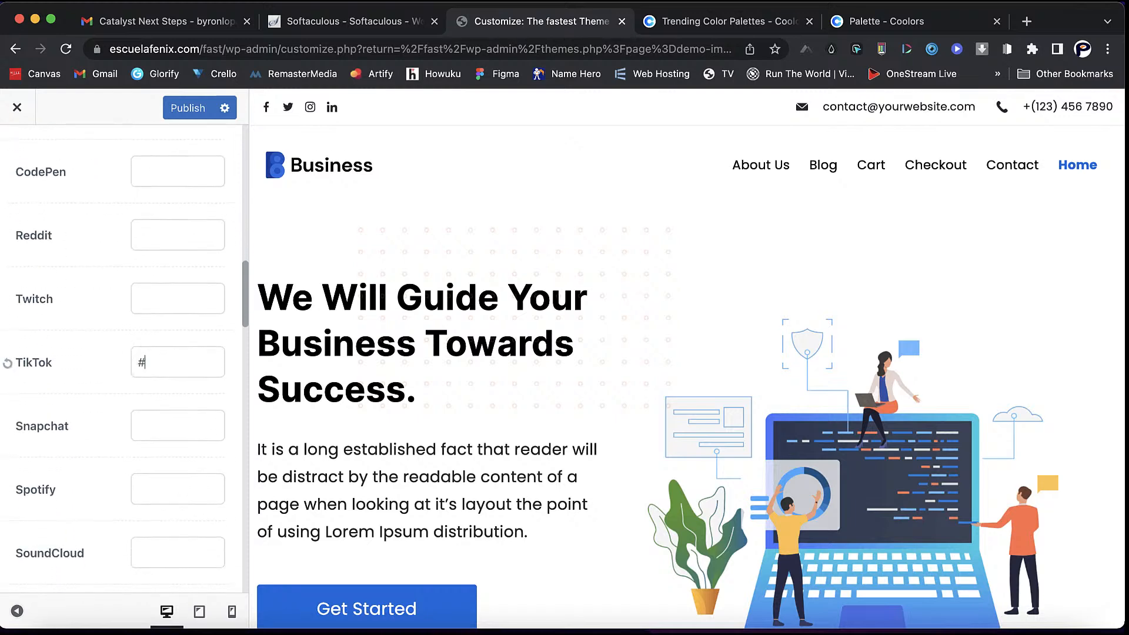
scroll(120, 353, down, 8)
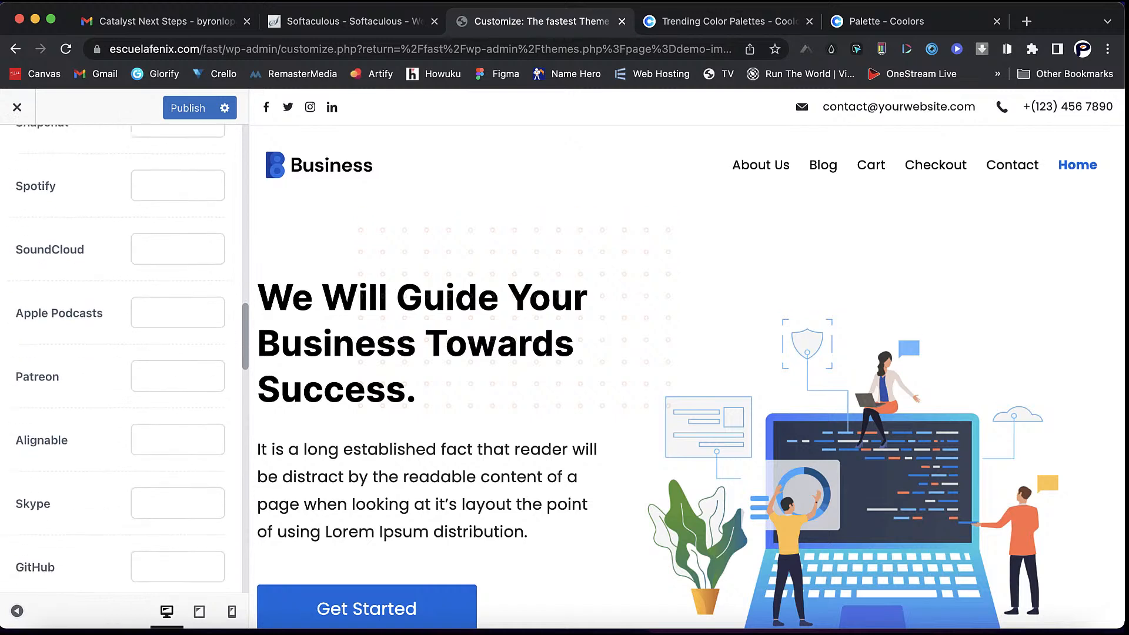
scroll(121, 353, up, 20)
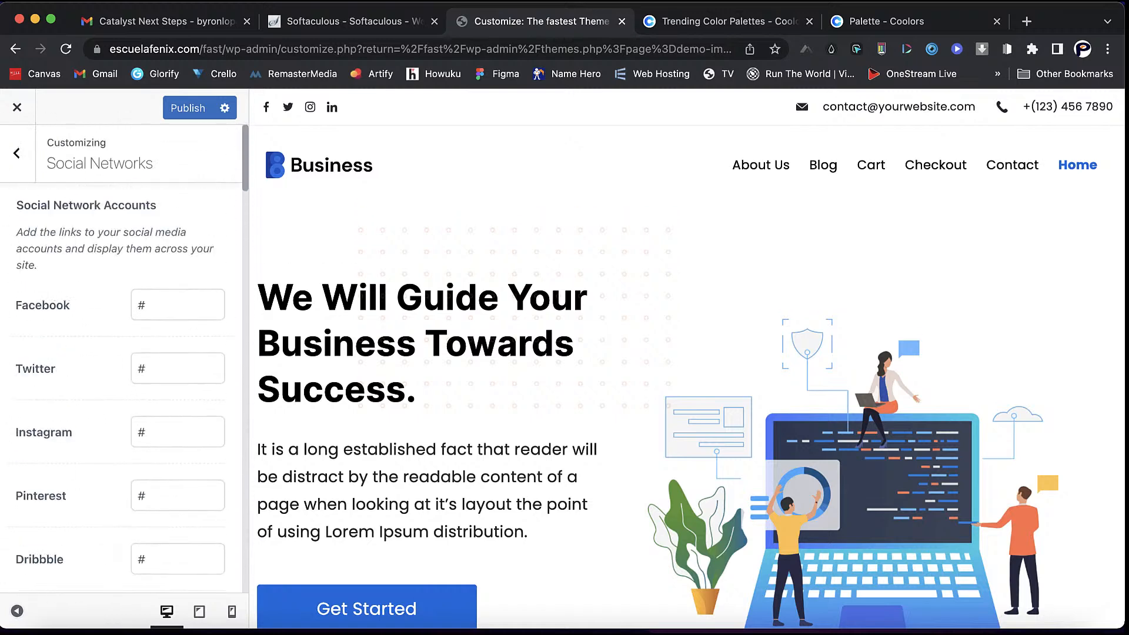
- Open Blog Page settings, load the blog in the preview, and keep Page Title hidden
click(17, 153)
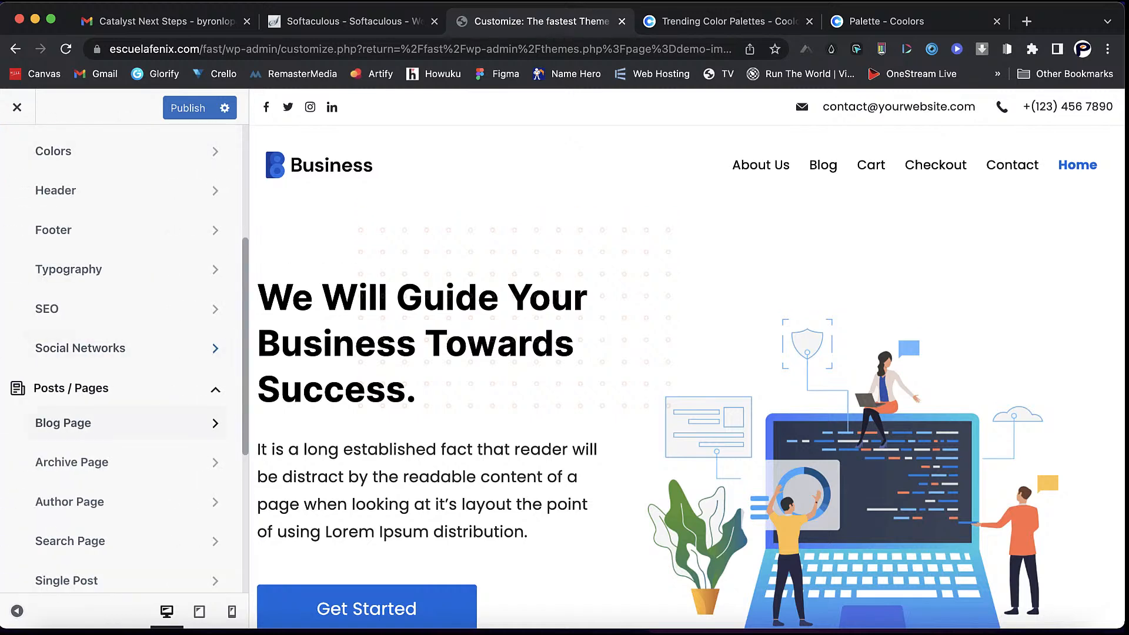
click(215, 389)
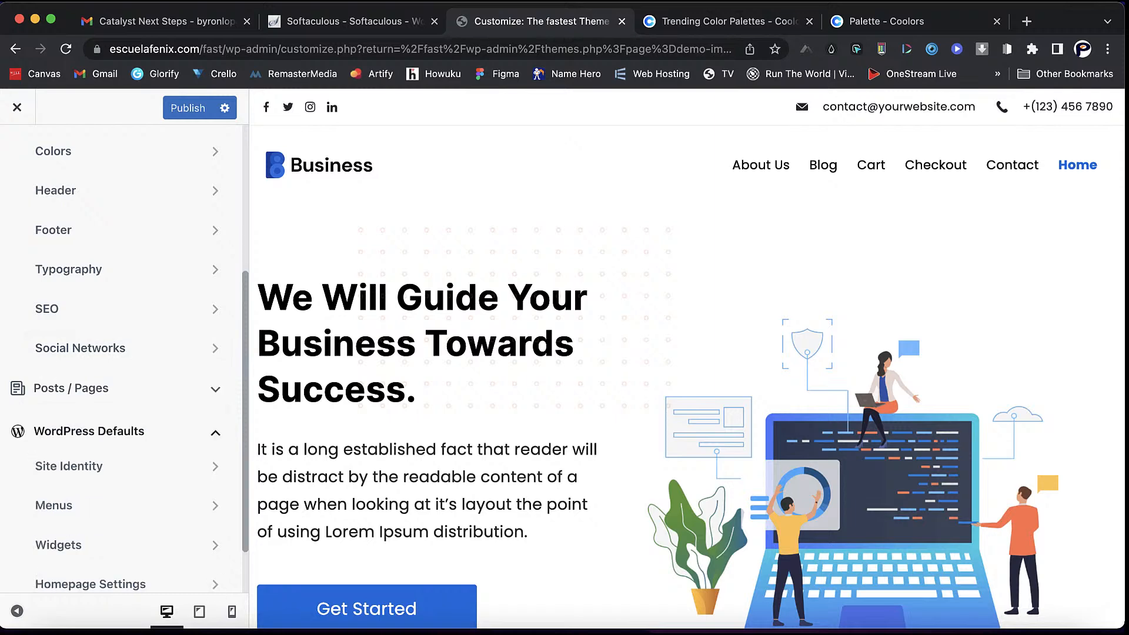
click(216, 390)
click(59, 424)
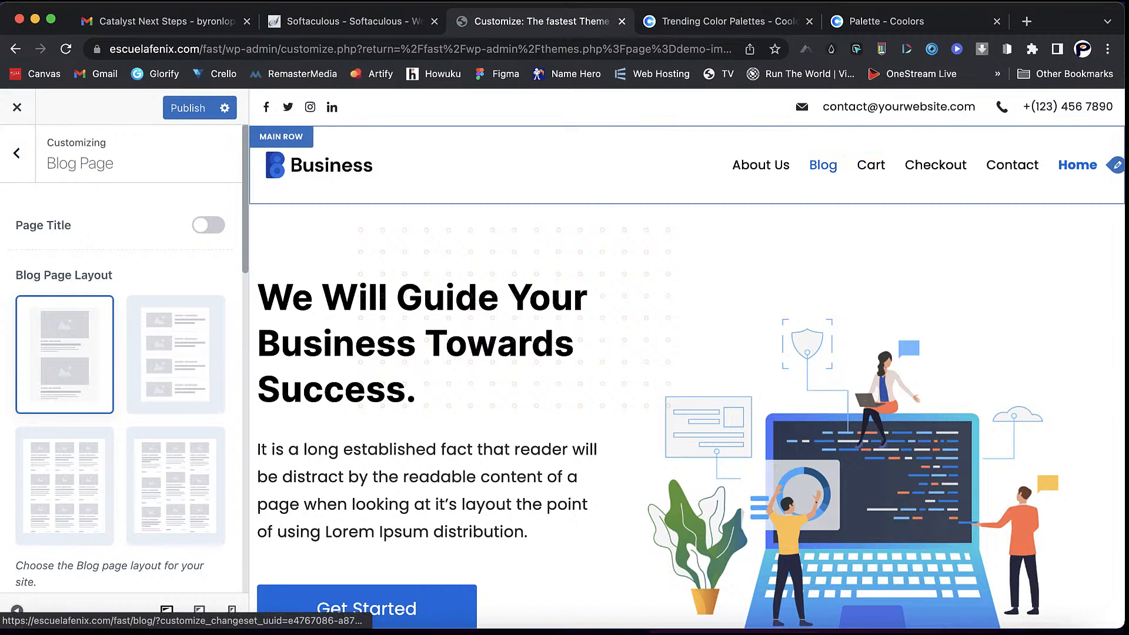
click(824, 165)
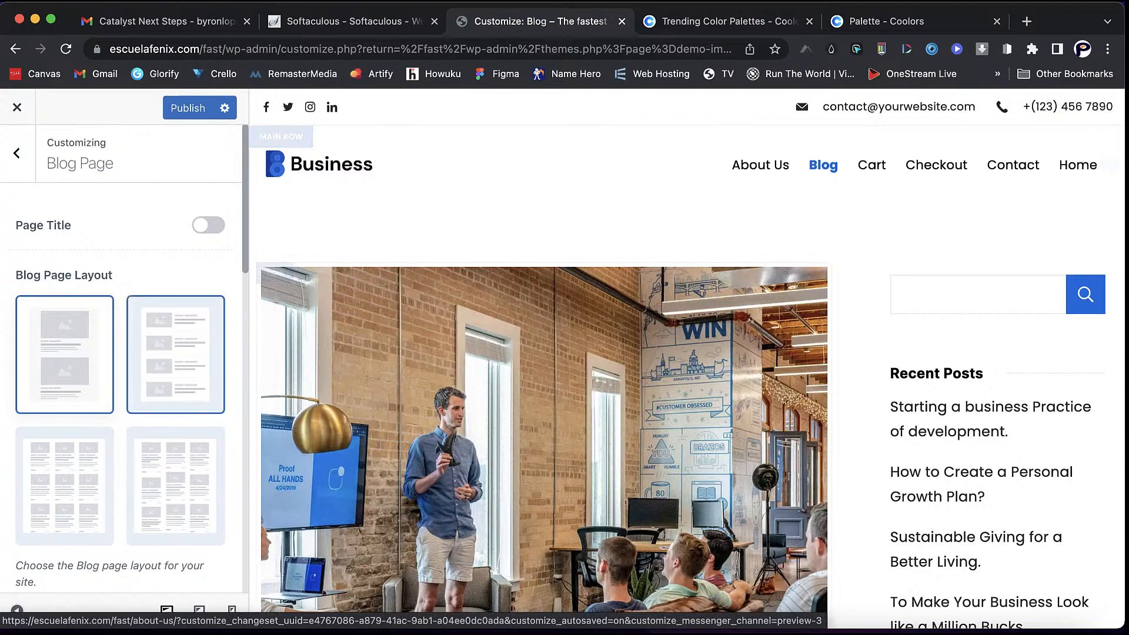
click(208, 225)
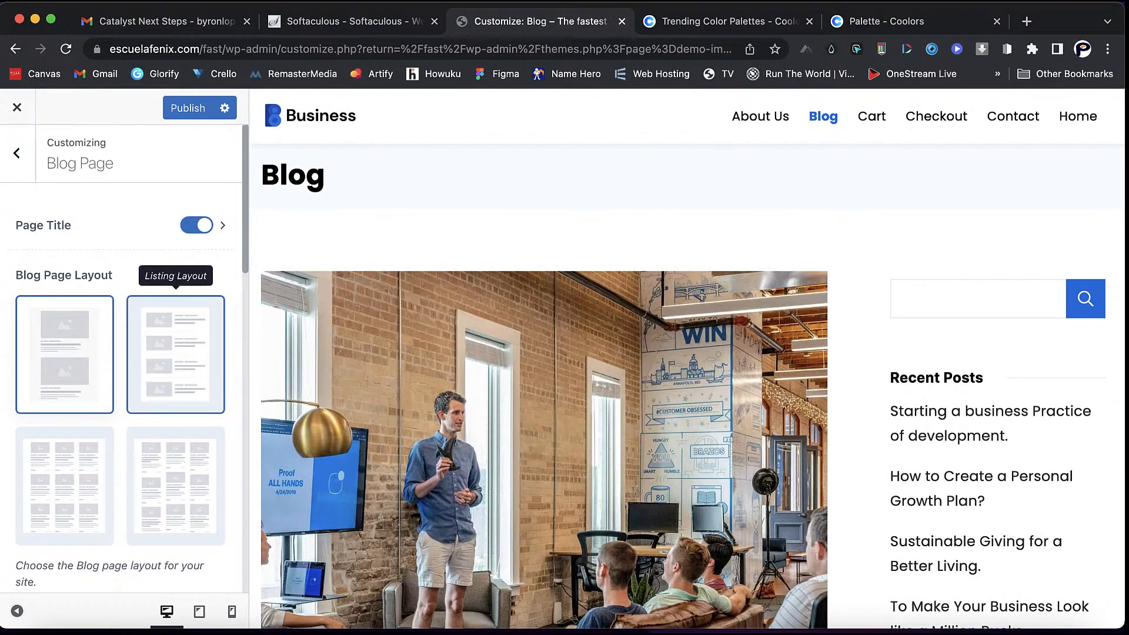
click(198, 225)
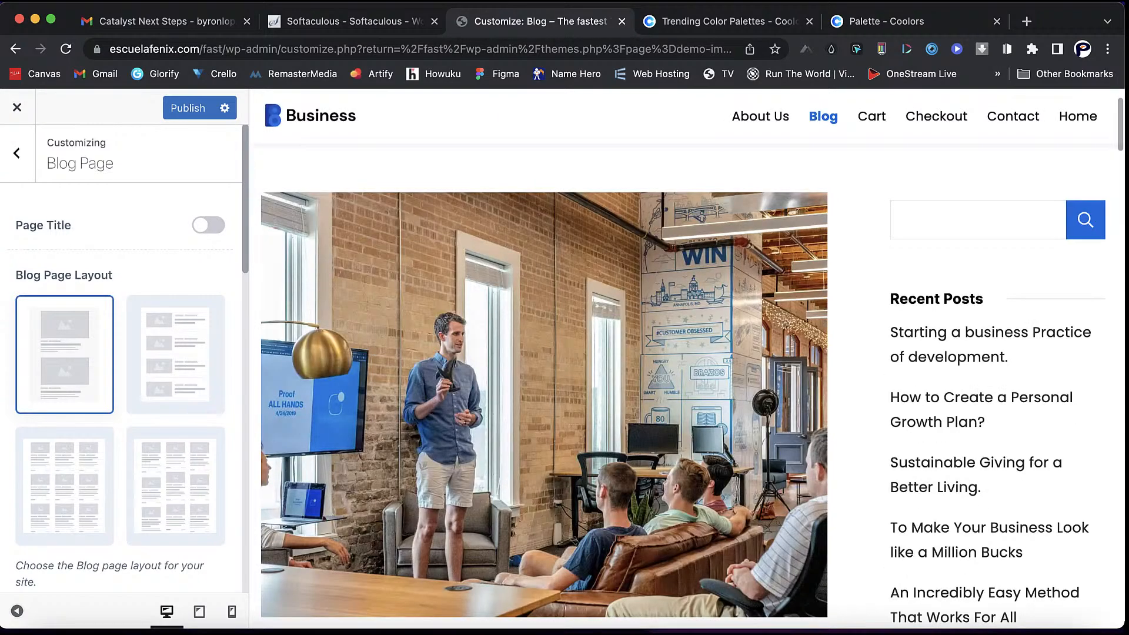
- Try the Listing and Grid post layouts, settling on Masonry Grid
click(176, 354)
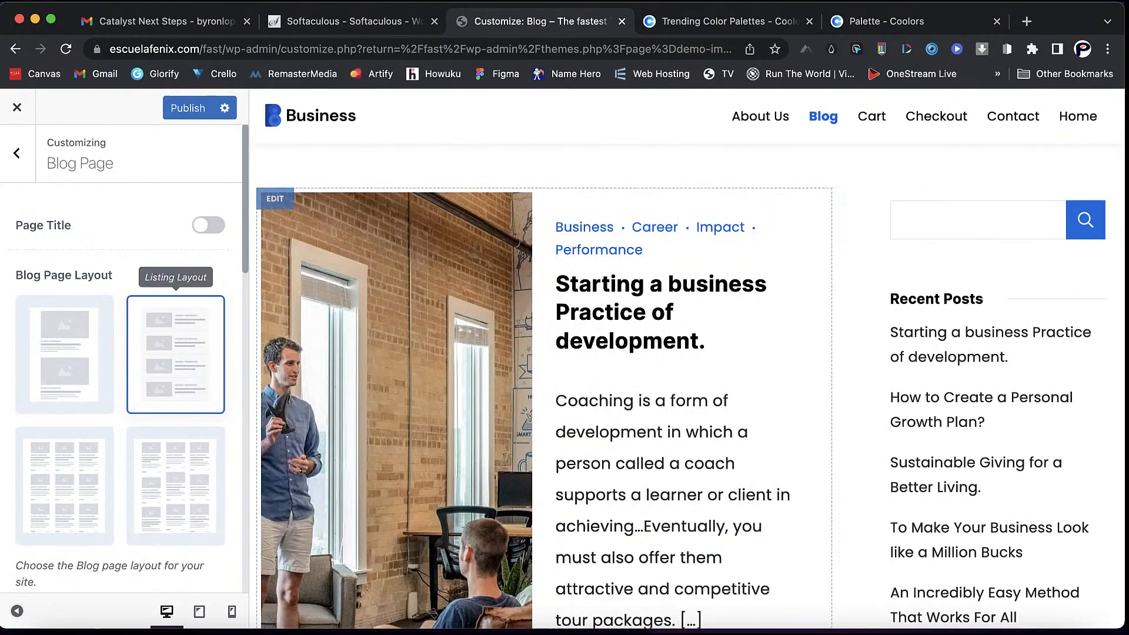
scroll(544, 353, down, 4)
scroll(544, 353, down, 1)
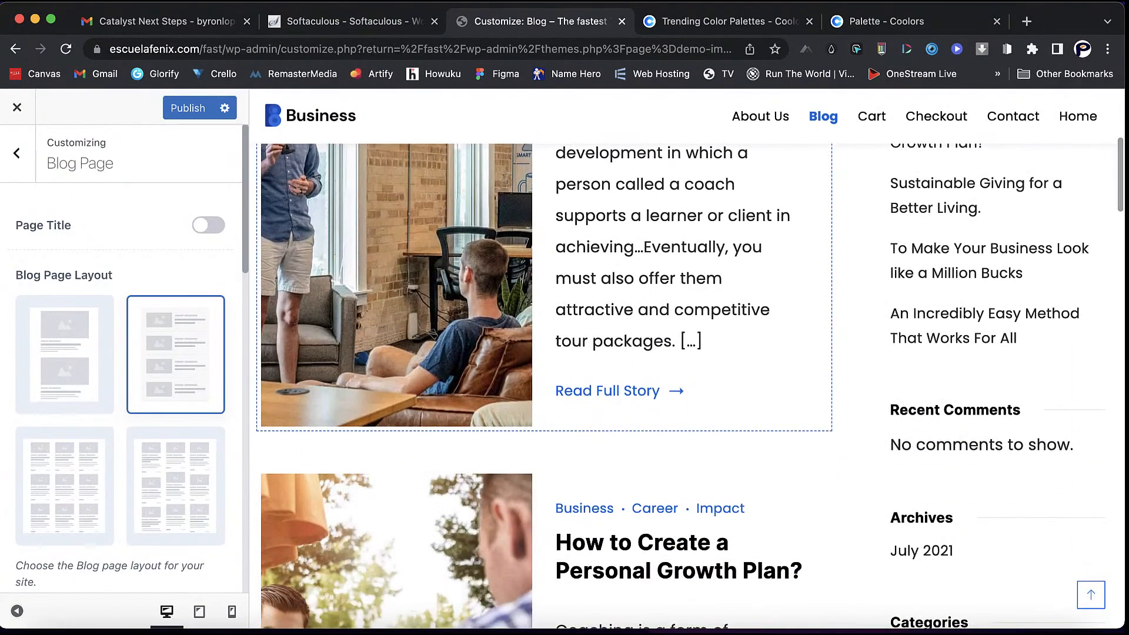
click(64, 486)
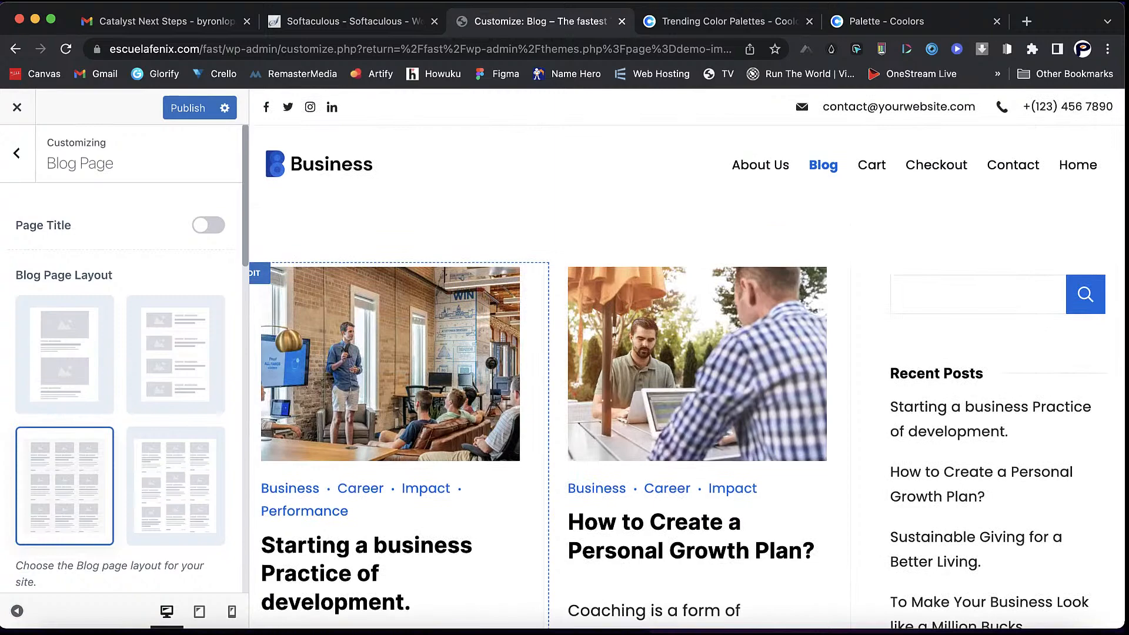
scroll(687, 363, down, 5)
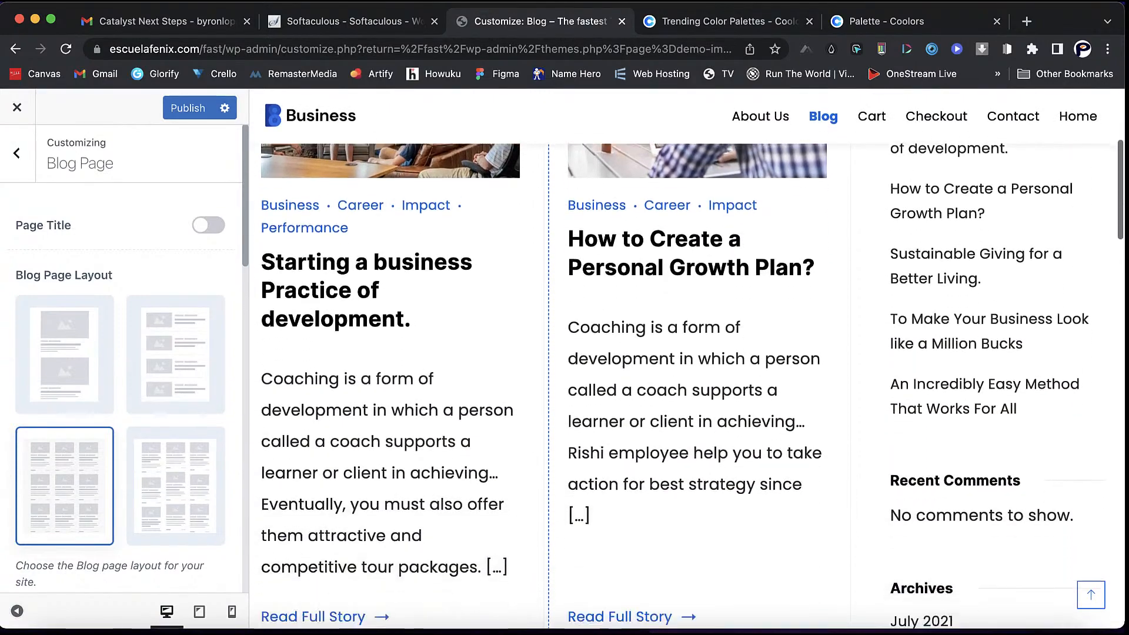
scroll(400, 377, down, 2)
scroll(176, 440, down, 2)
scroll(176, 392, down, 1)
click(176, 383)
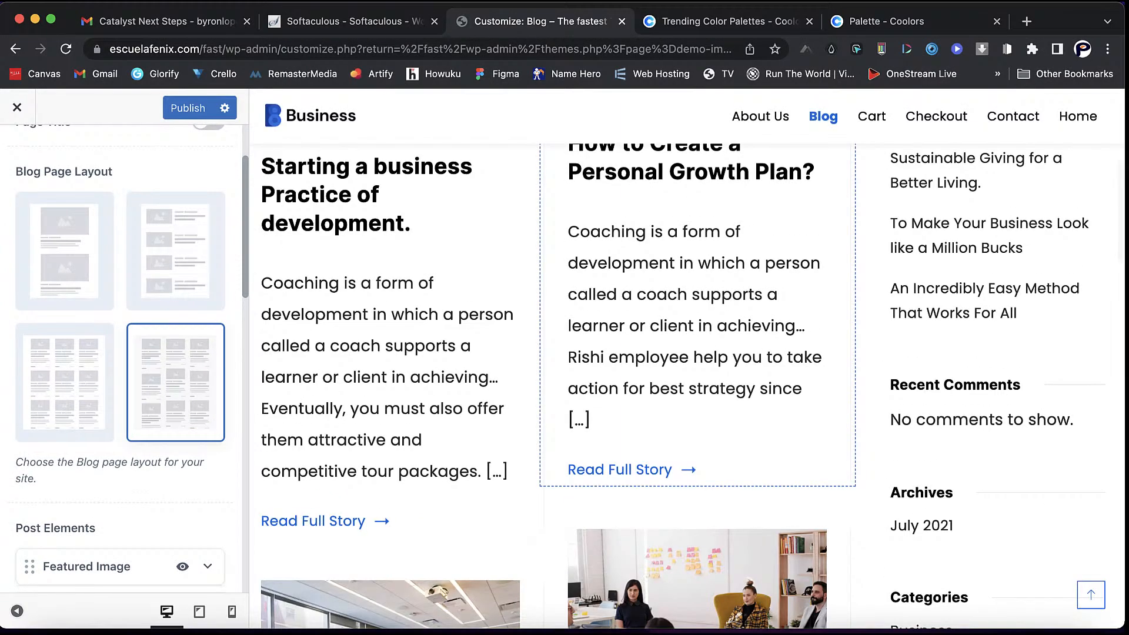
scroll(697, 382, down, 4)
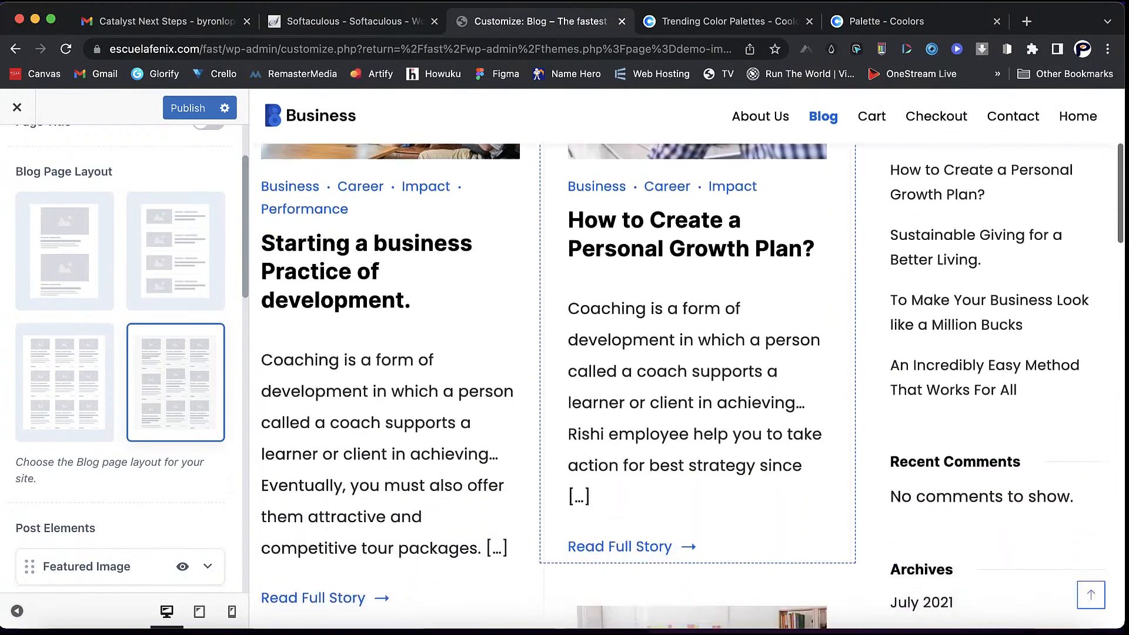
scroll(124, 359, down, 5)
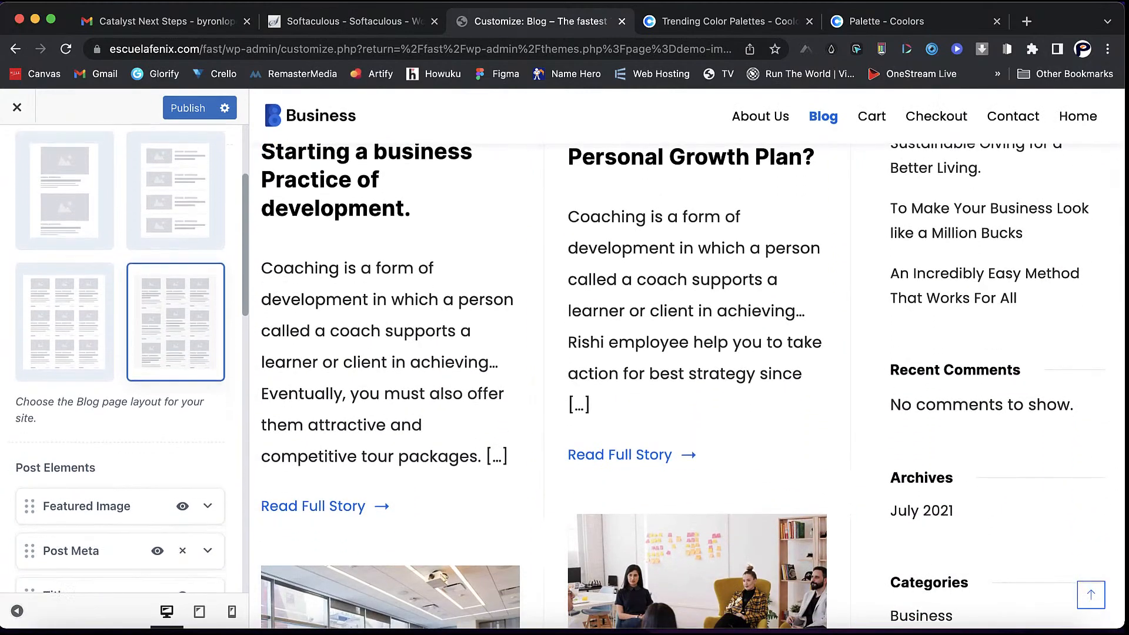
scroll(685, 376, up, 5)
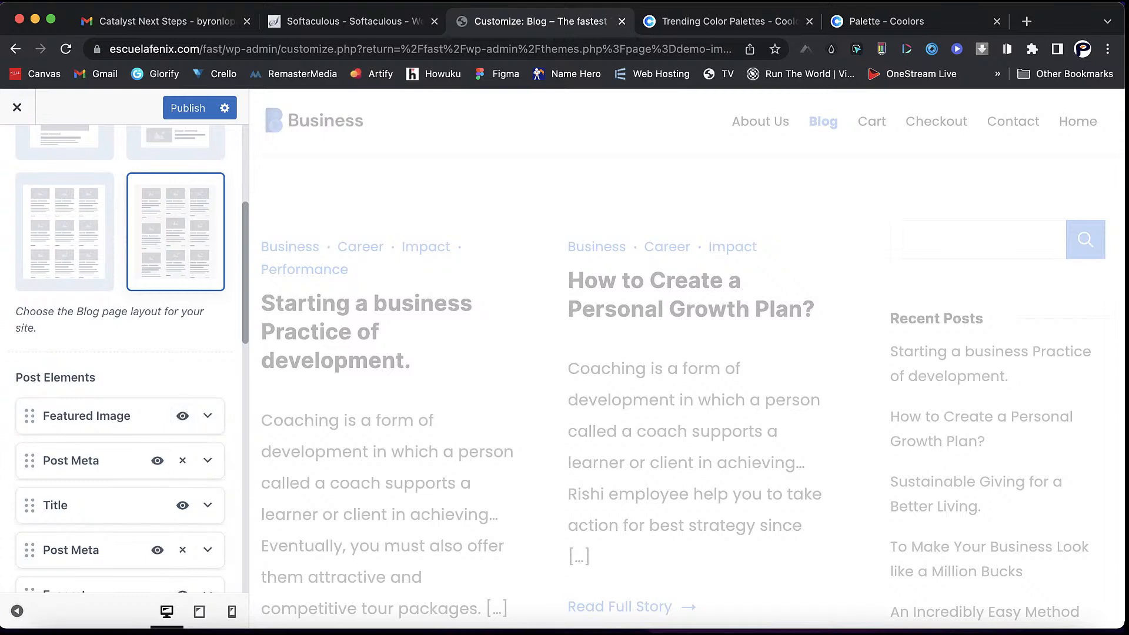
- Hide the Divider element in blog posts
scroll(121, 359, down, 2)
scroll(121, 358, down, 1)
click(157, 488)
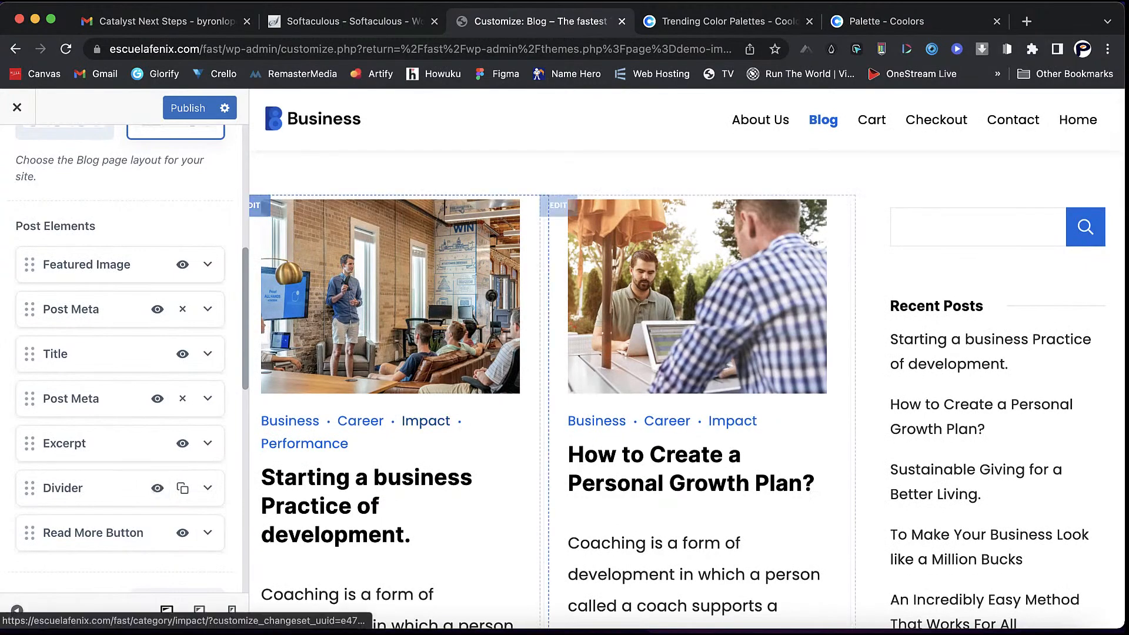
click(157, 489)
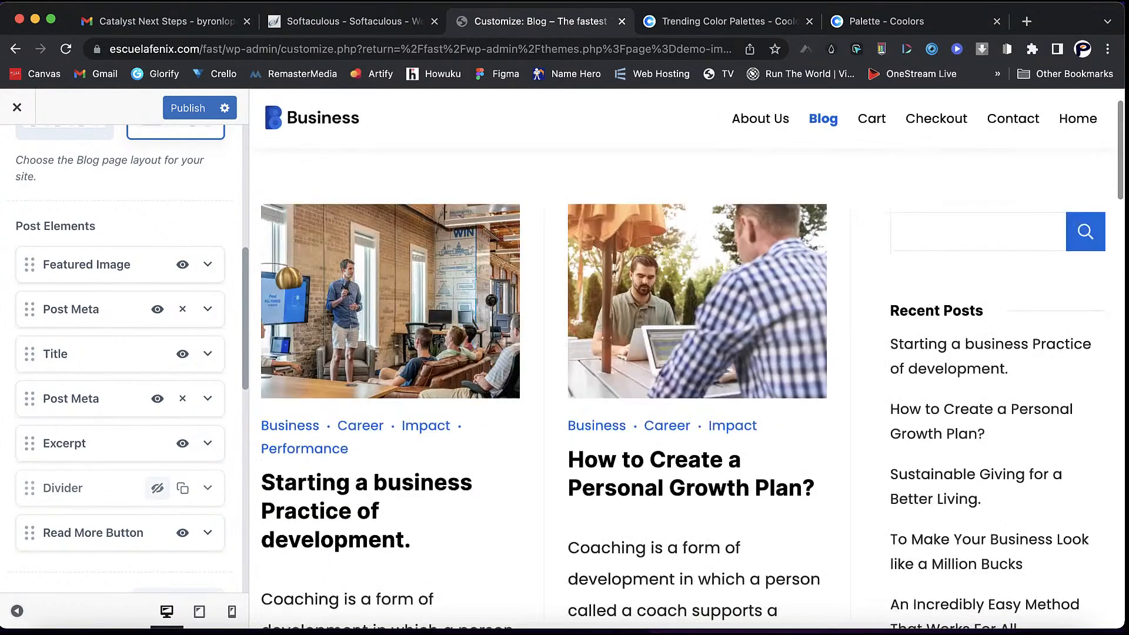
- Make the Read More link a button labelled 'More Details'
scroll(400, 359, down, 4)
scroll(400, 358, down, 3)
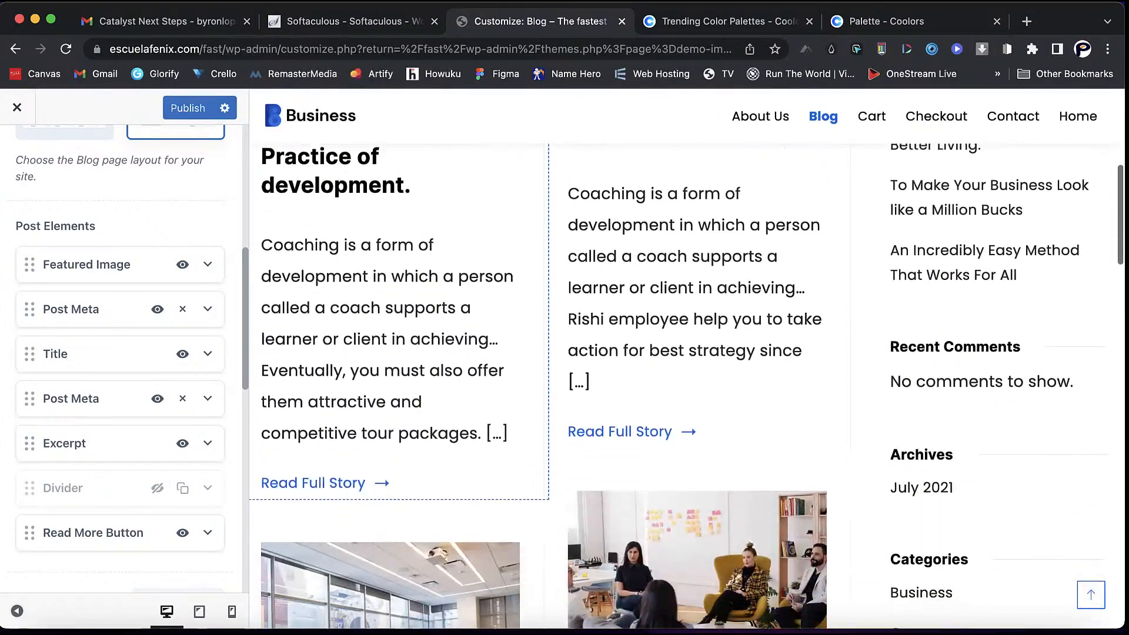
click(183, 533)
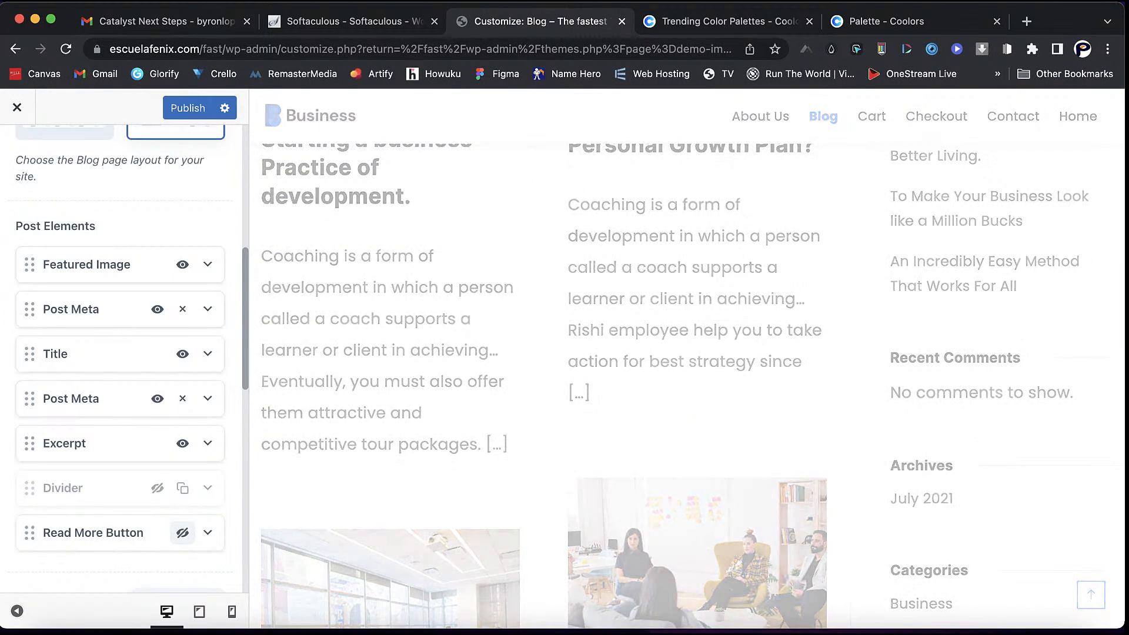
click(183, 532)
click(208, 532)
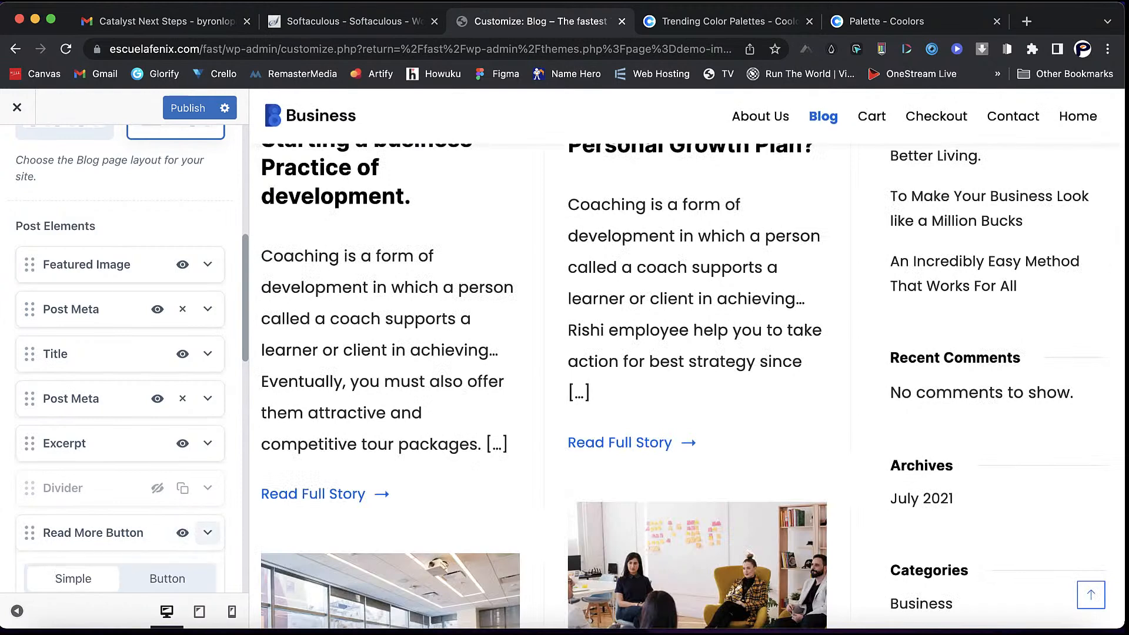
scroll(203, 517, down, 2)
click(167, 447)
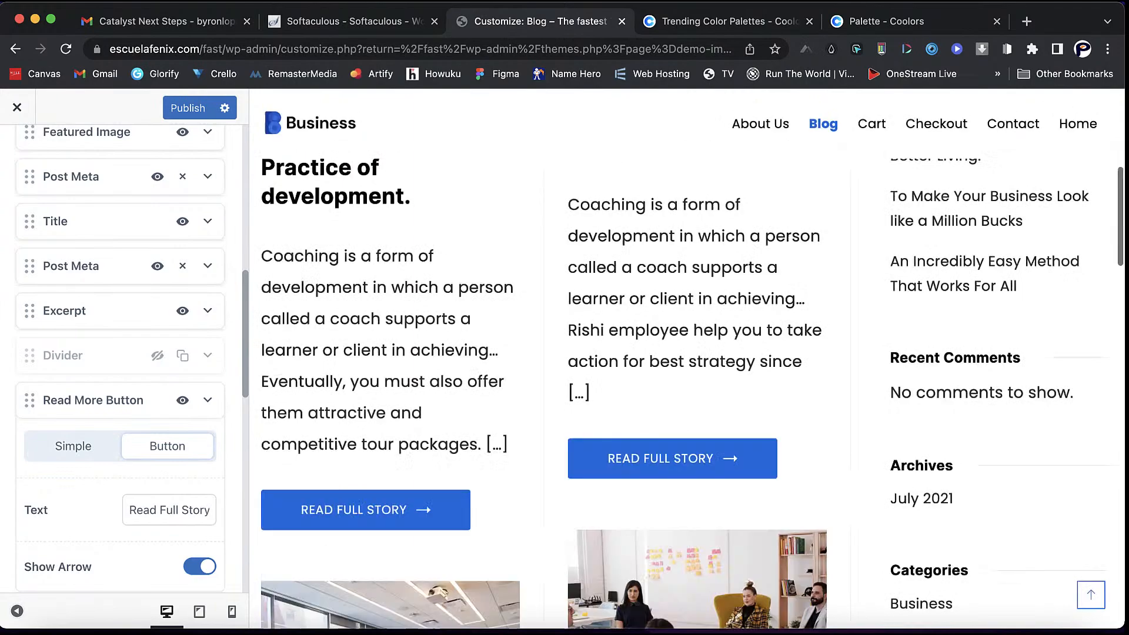
triple_click(168, 510)
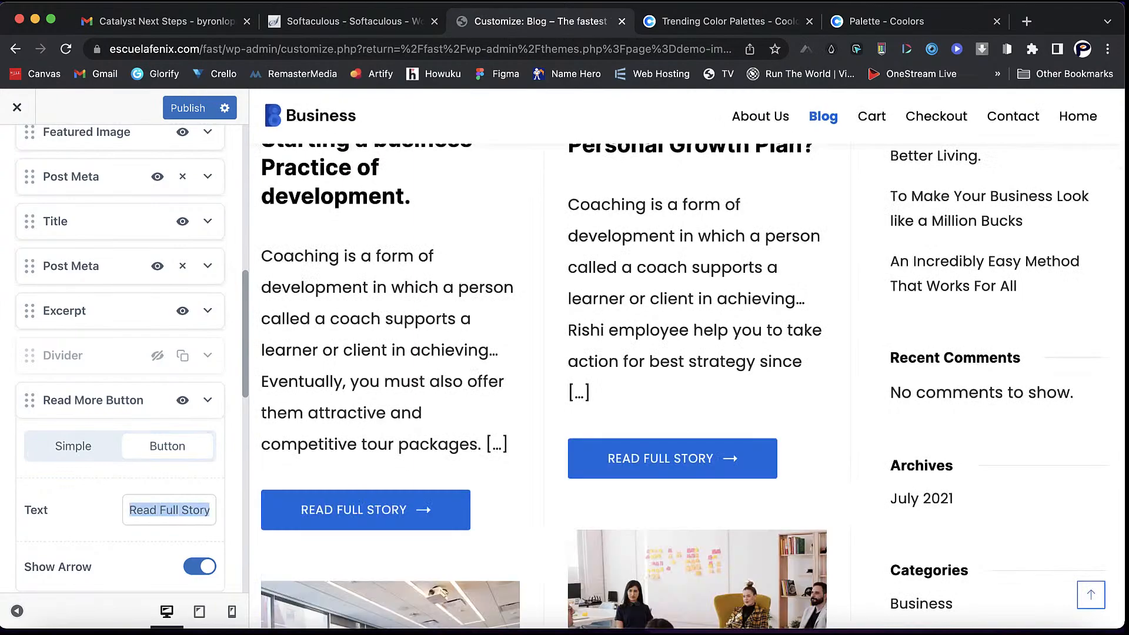
text(More Details)
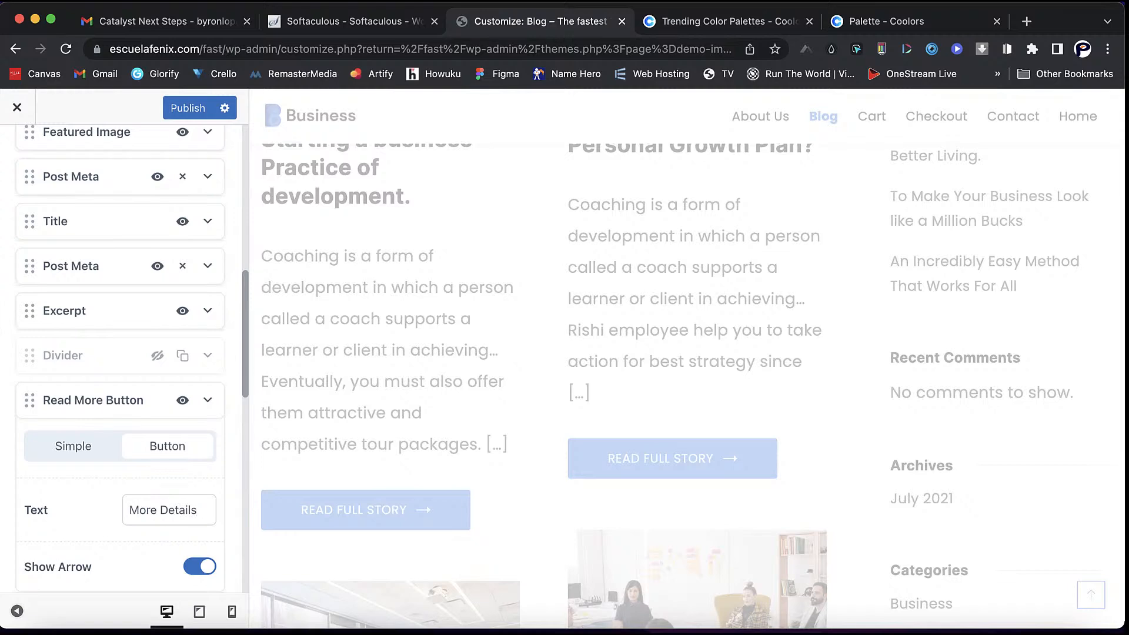
scroll(123, 353, down, 5)
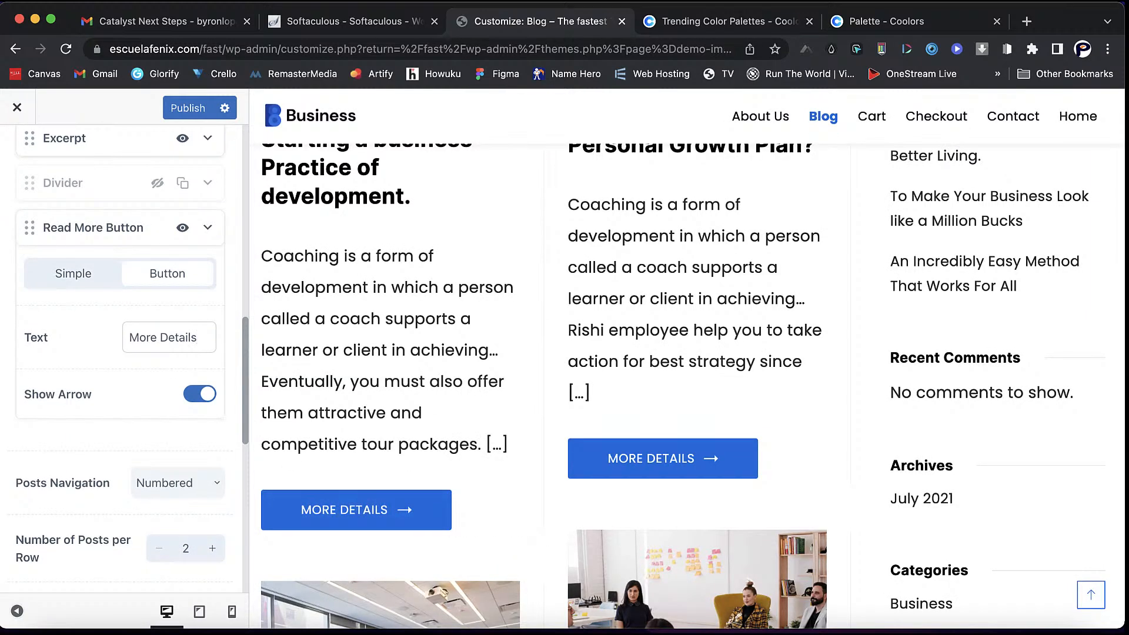
scroll(123, 353, down, 2)
scroll(123, 353, down, 5)
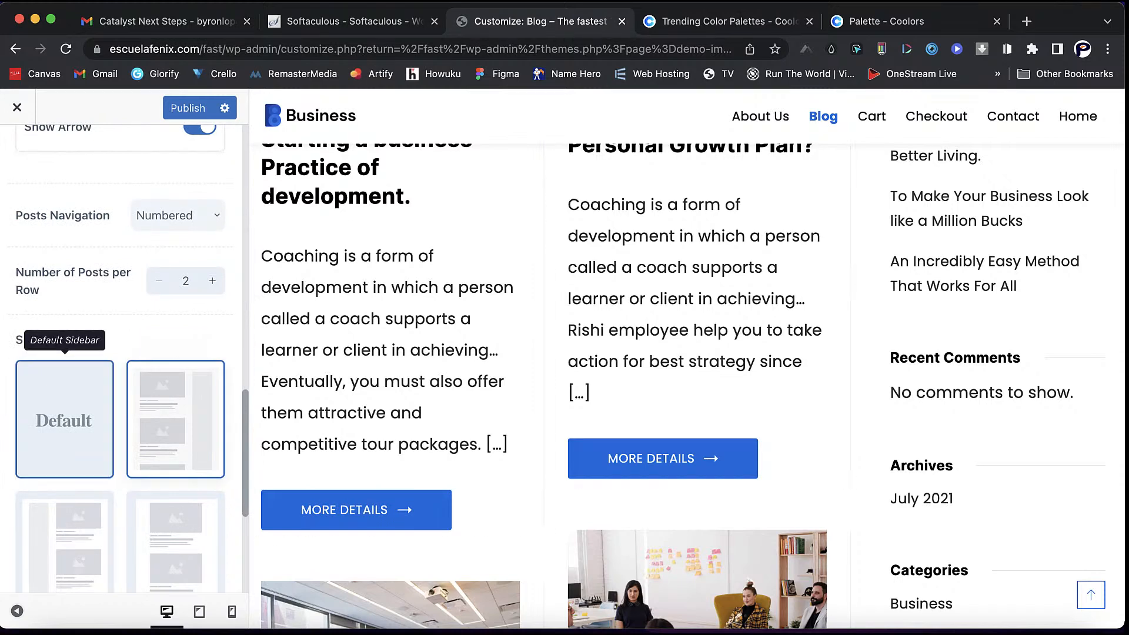
- Try the Default, No Sidebar and Left Sidebar layouts for the blog
click(65, 400)
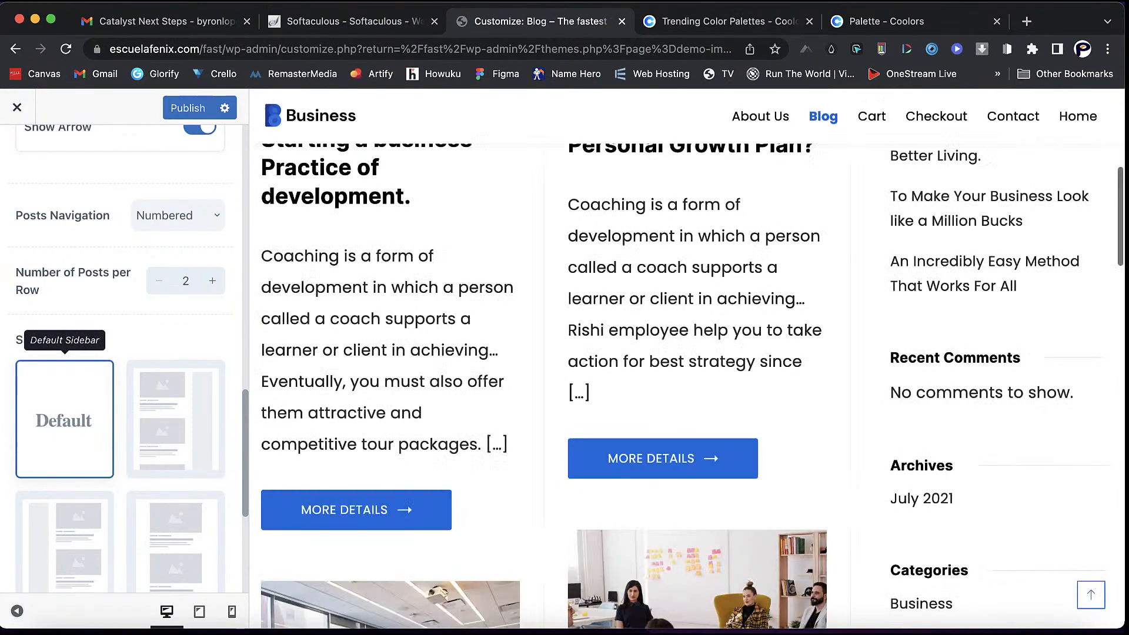
scroll(176, 412, down, 3)
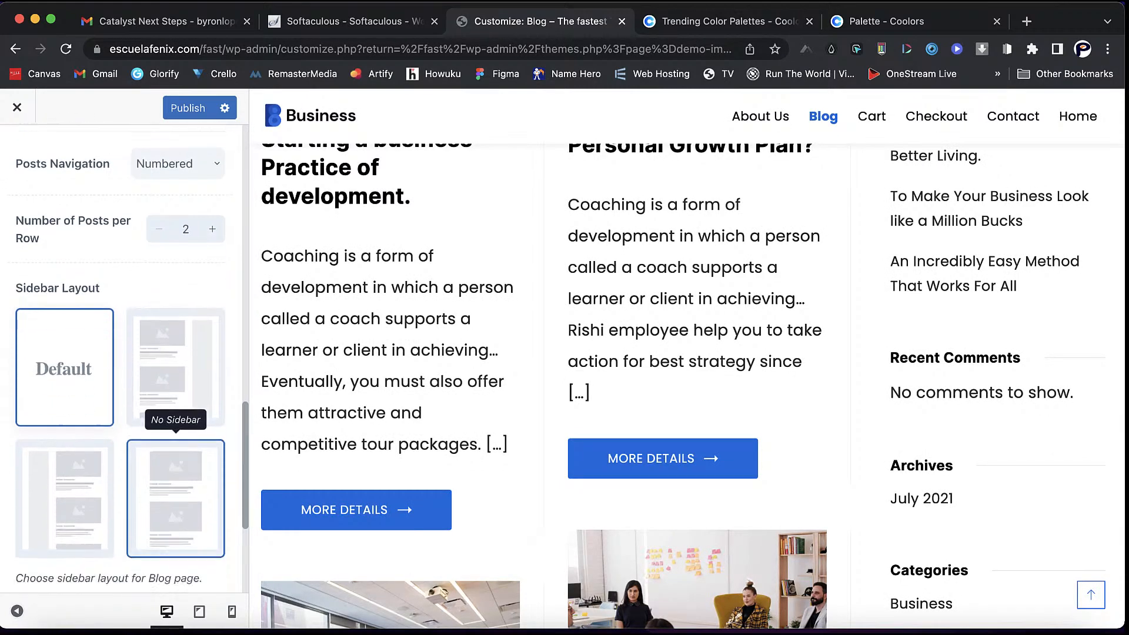
click(175, 471)
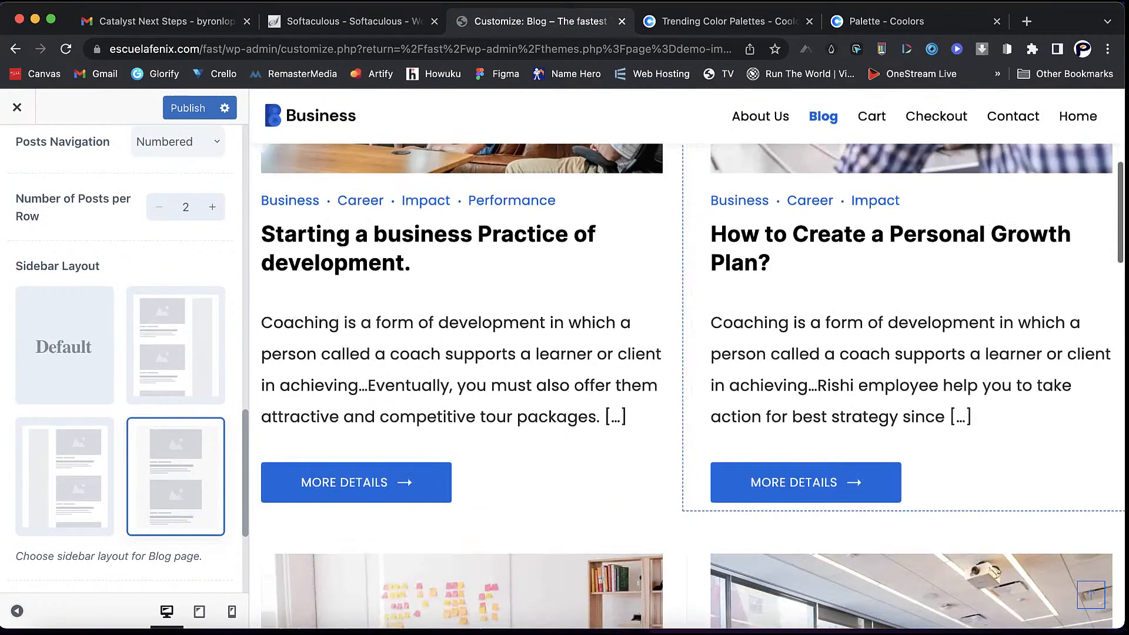
scroll(824, 382, down, 5)
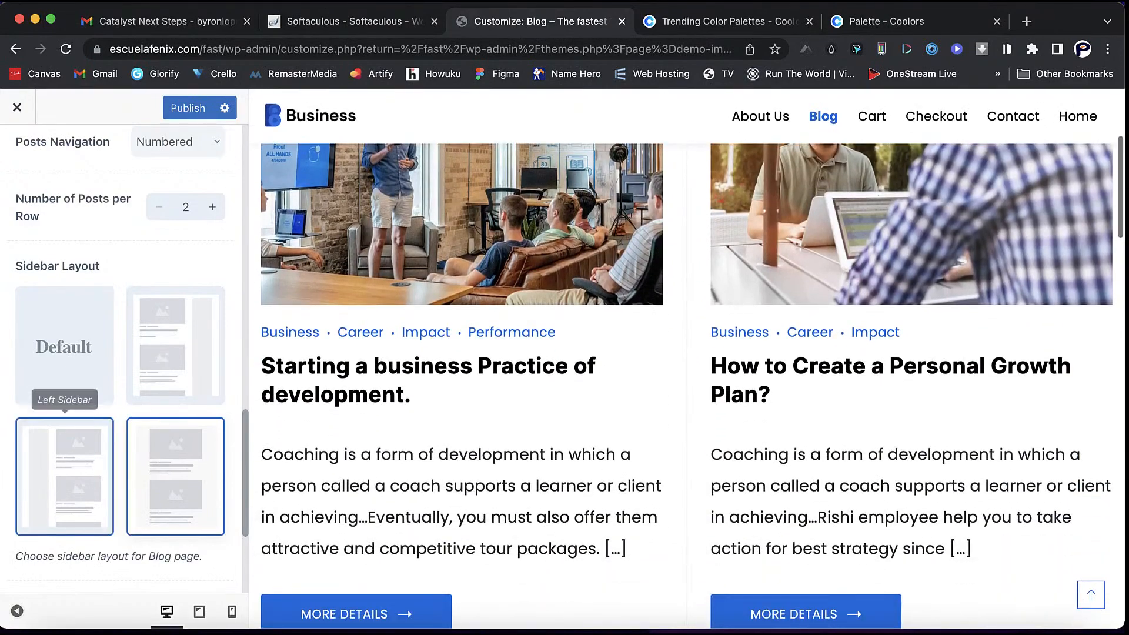
click(64, 476)
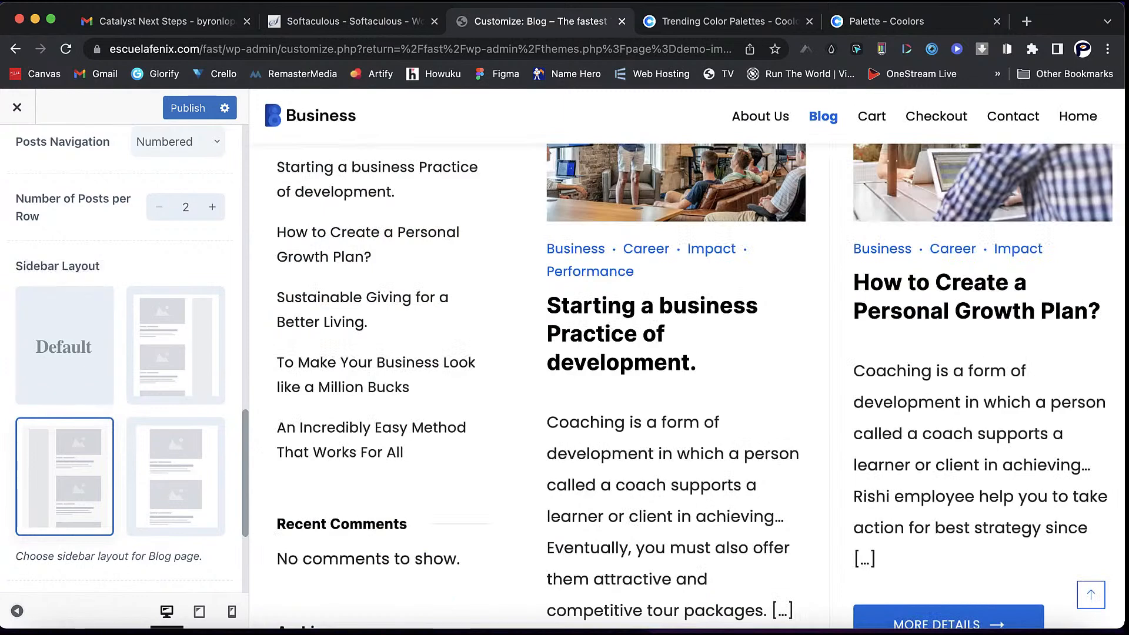
- Set 4 posts per row and settle on the No Sidebar layout
scroll(317, 311, up, 3)
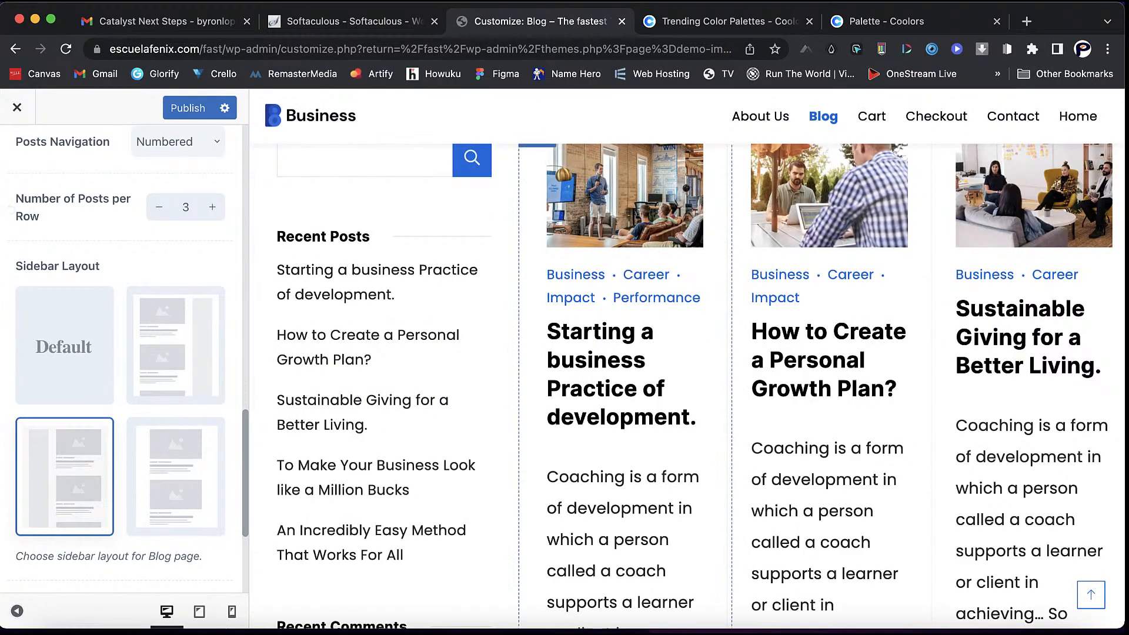
click(212, 207)
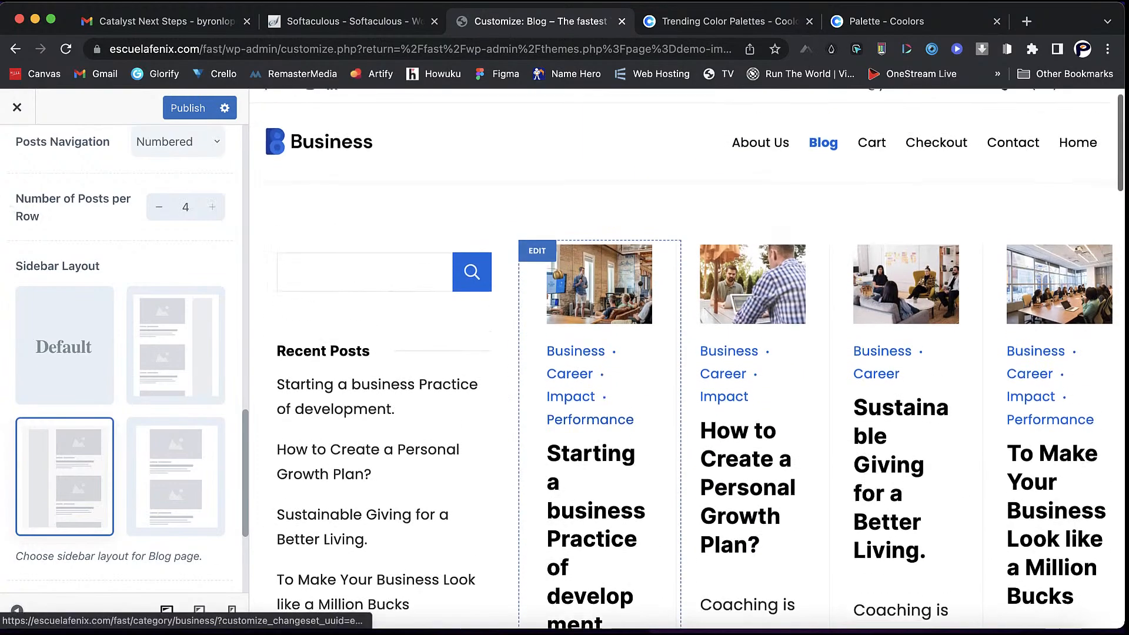
click(176, 471)
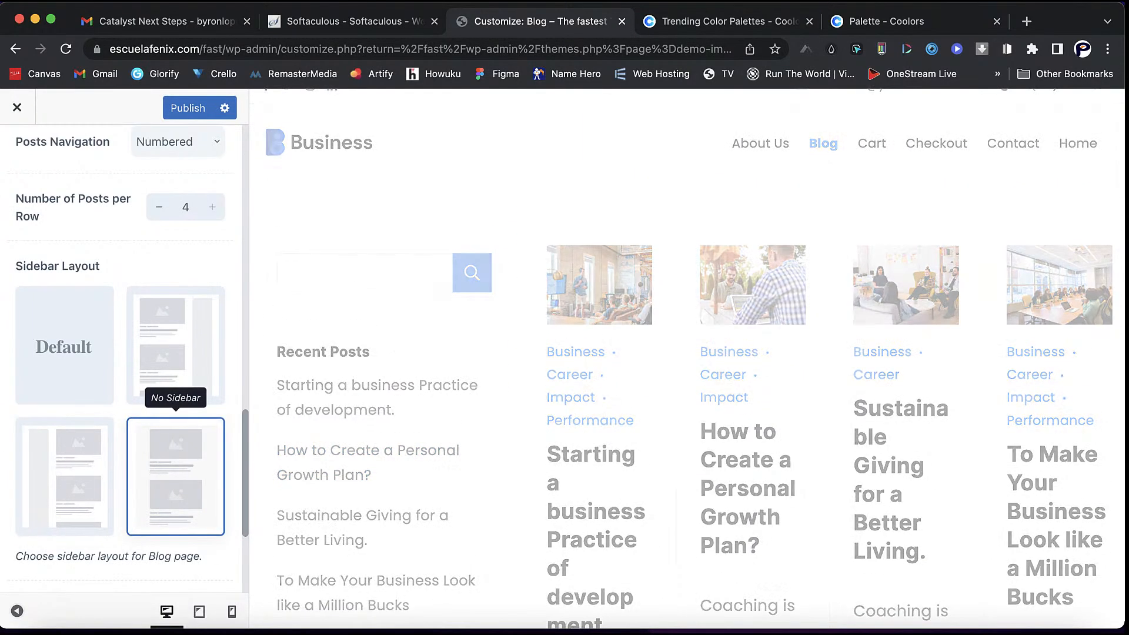
scroll(800, 364, down, 4)
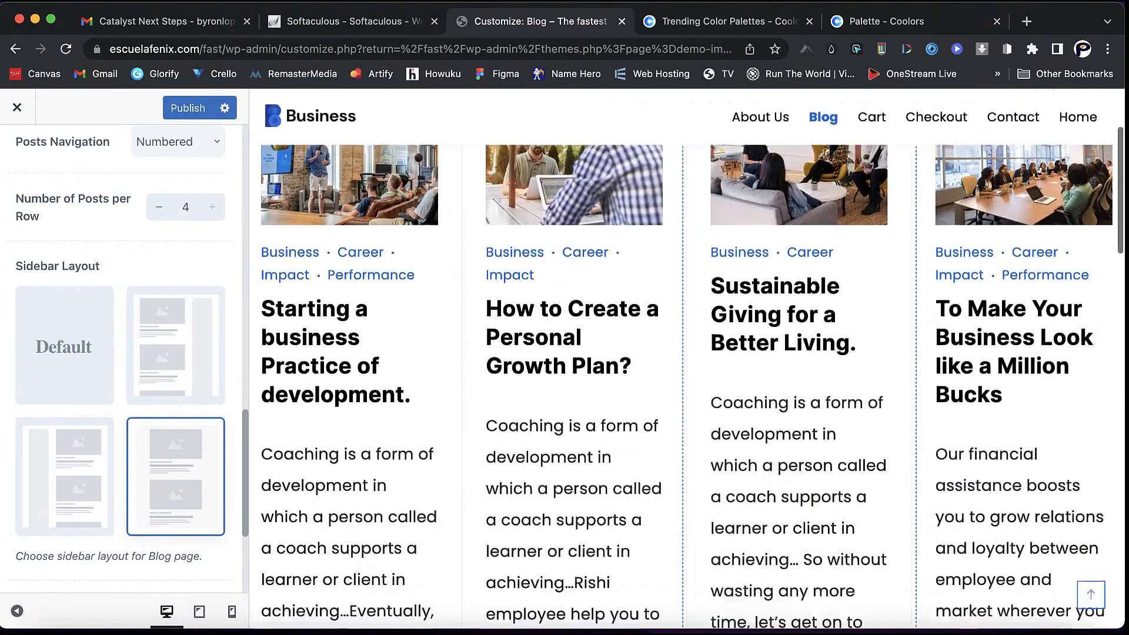
scroll(800, 530, down, 2)
scroll(800, 547, up, 1)
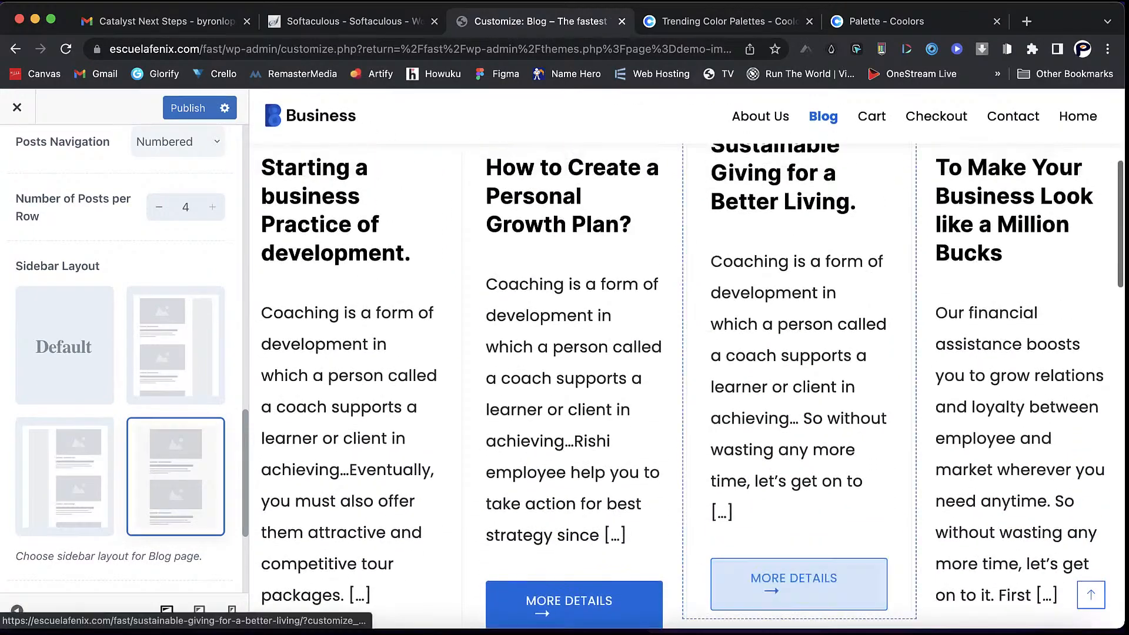
scroll(176, 346, down, 4)
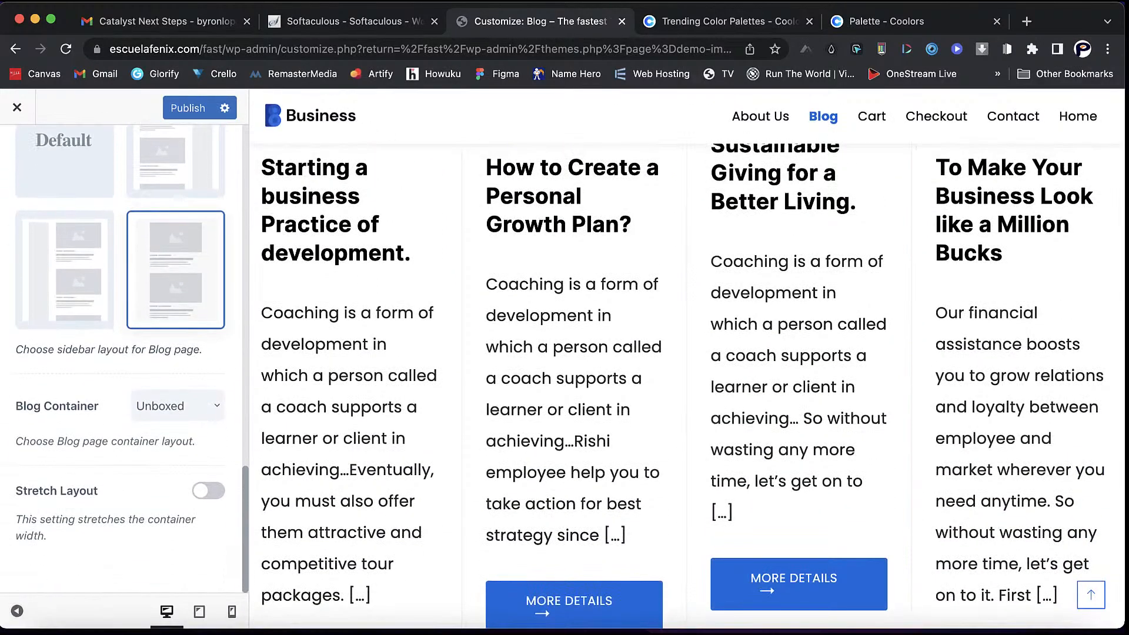
- Toggle Stretch Layout and set the Blog Container to Default after trying Boxed
click(208, 491)
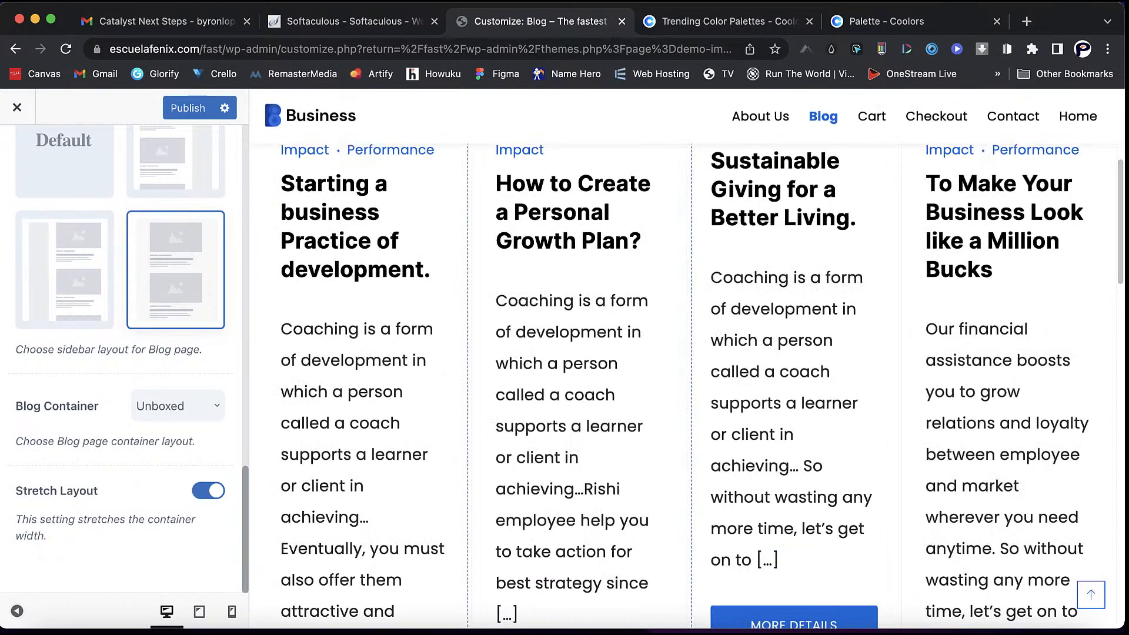
scroll(580, 294, down, 5)
scroll(536, 419, up, 11)
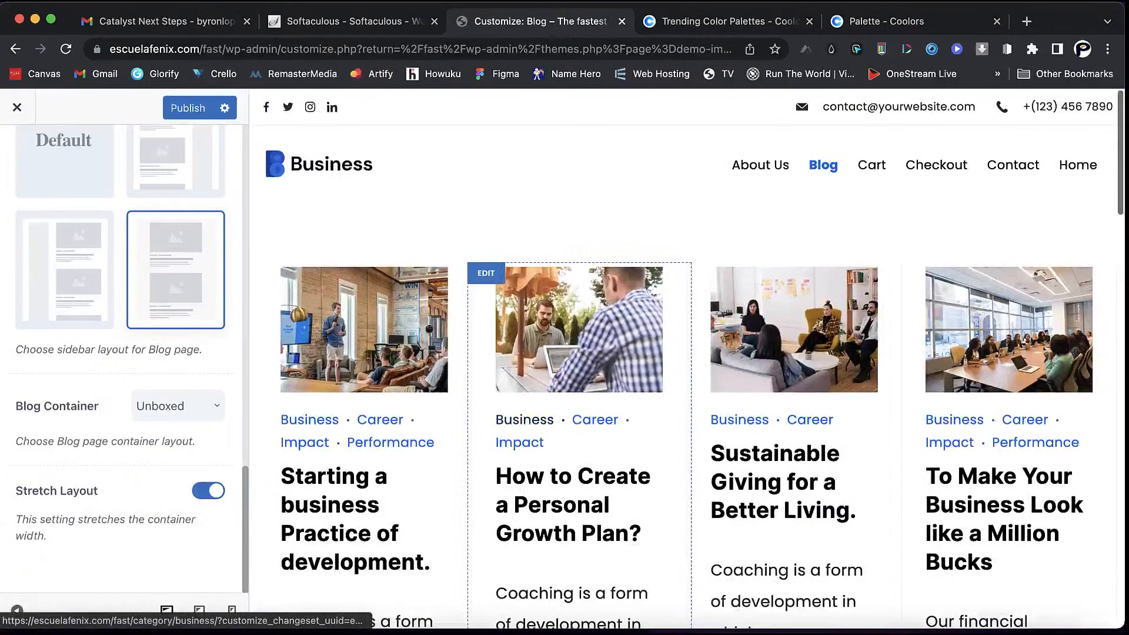
scroll(536, 419, down, 3)
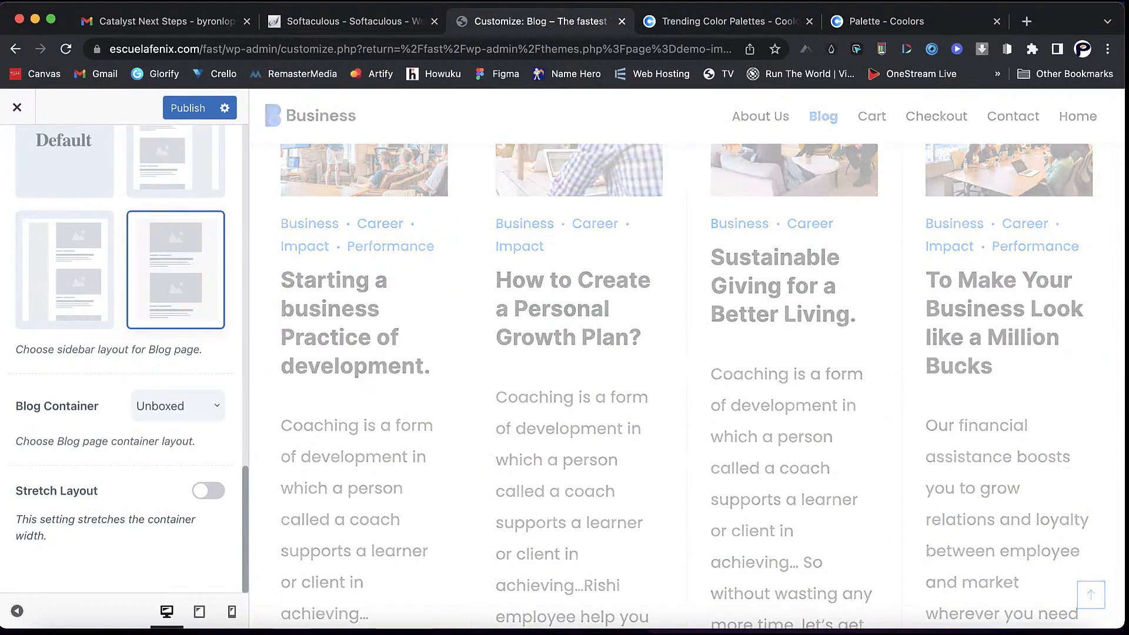
scroll(174, 282, up, 3)
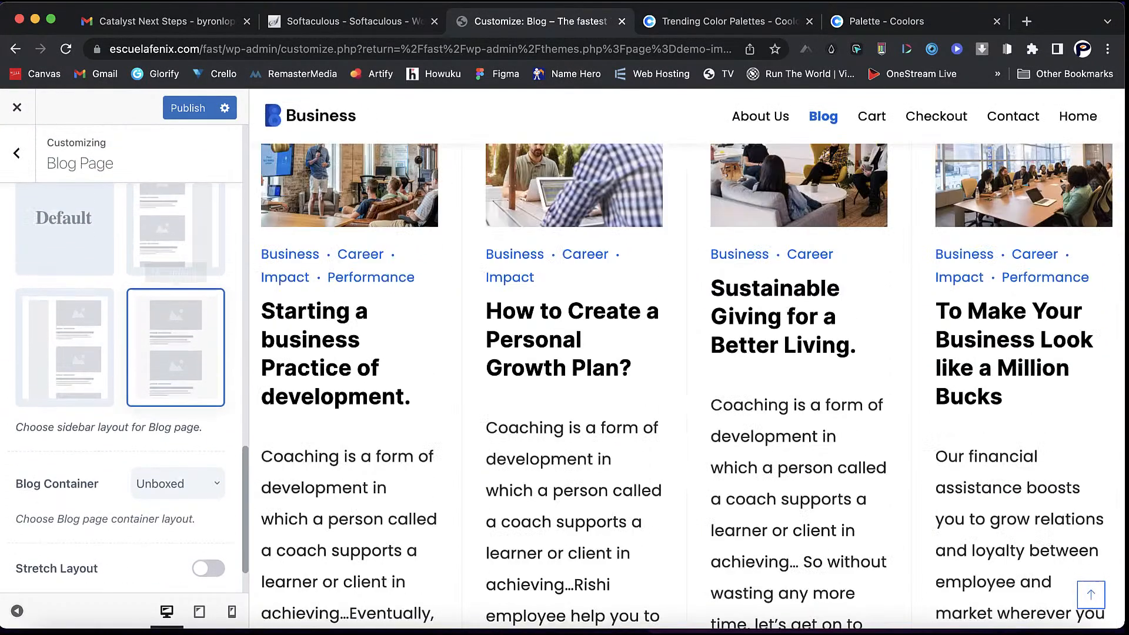
click(177, 502)
scroll(124, 412, down, 3)
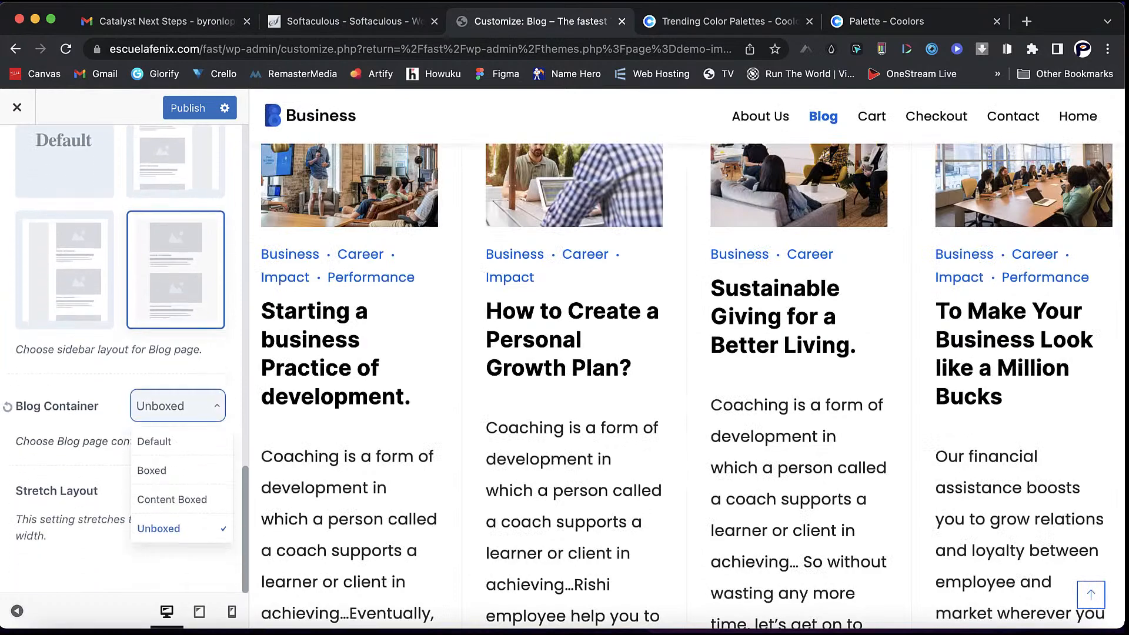
click(153, 469)
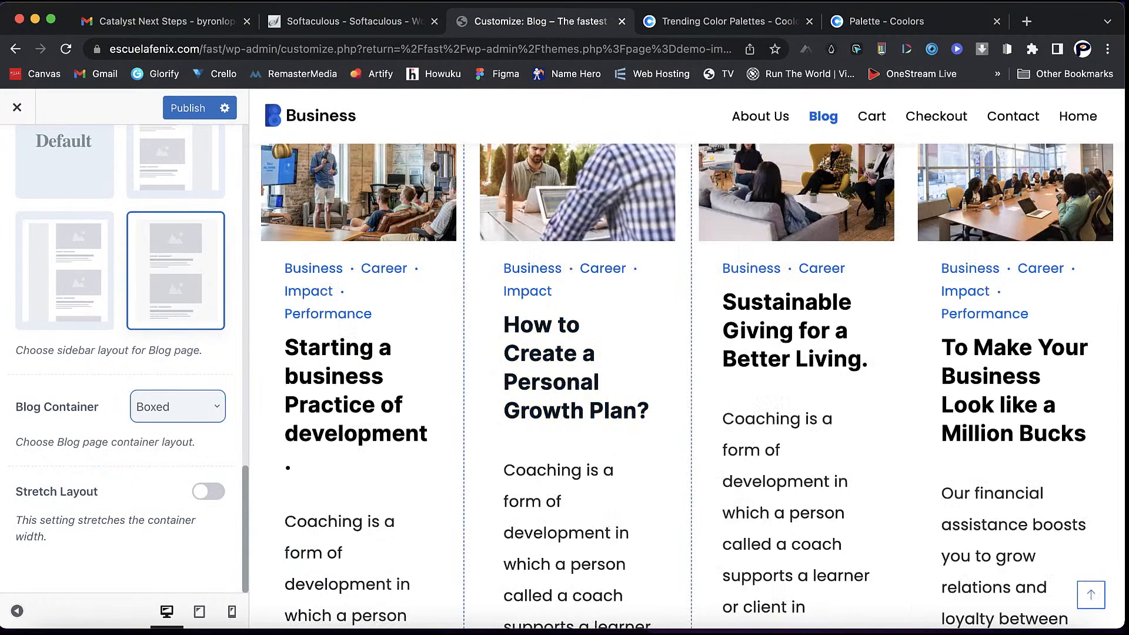
scroll(692, 386, down, 5)
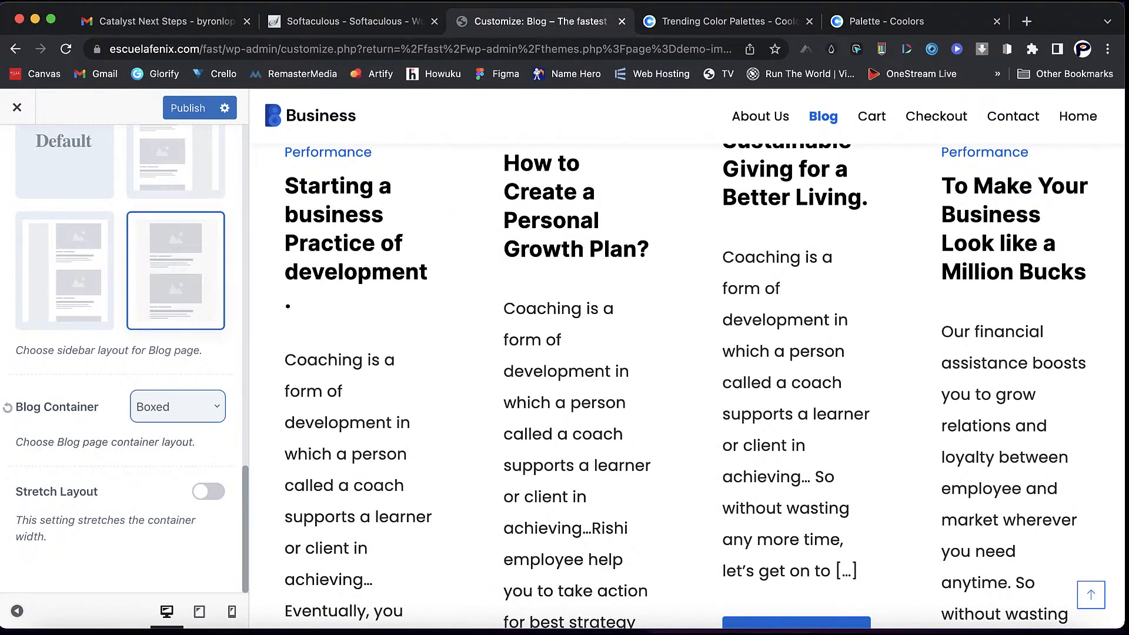
click(178, 406)
click(155, 442)
- Expand and collapse the Post Meta rows to review their settings
scroll(359, 400, up, 7)
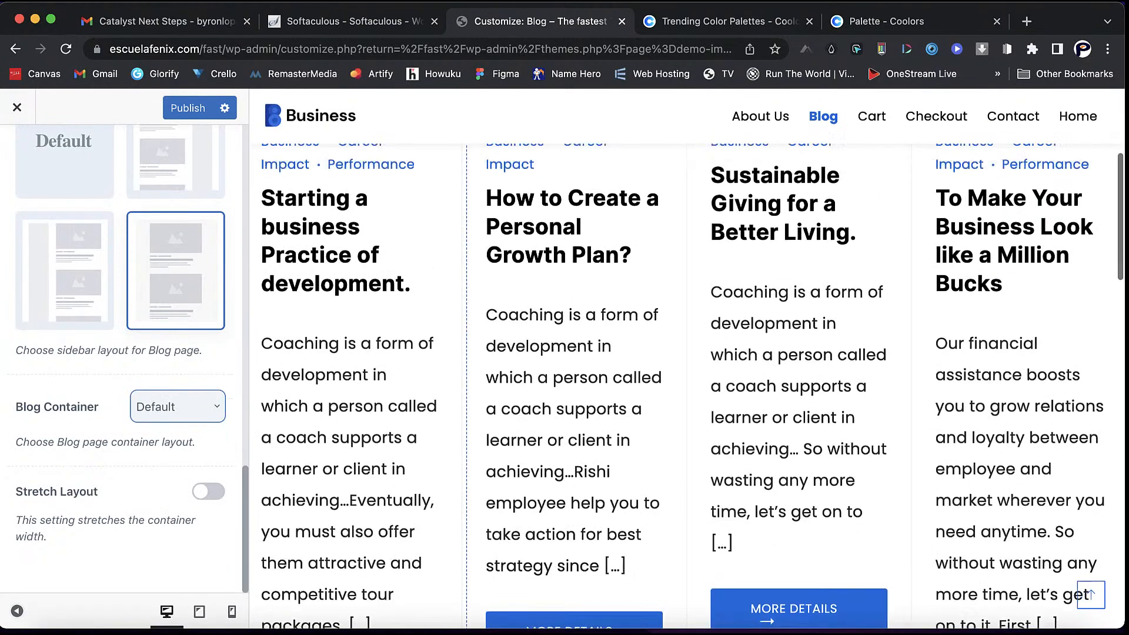
scroll(176, 388, up, 3)
scroll(176, 383, up, 10)
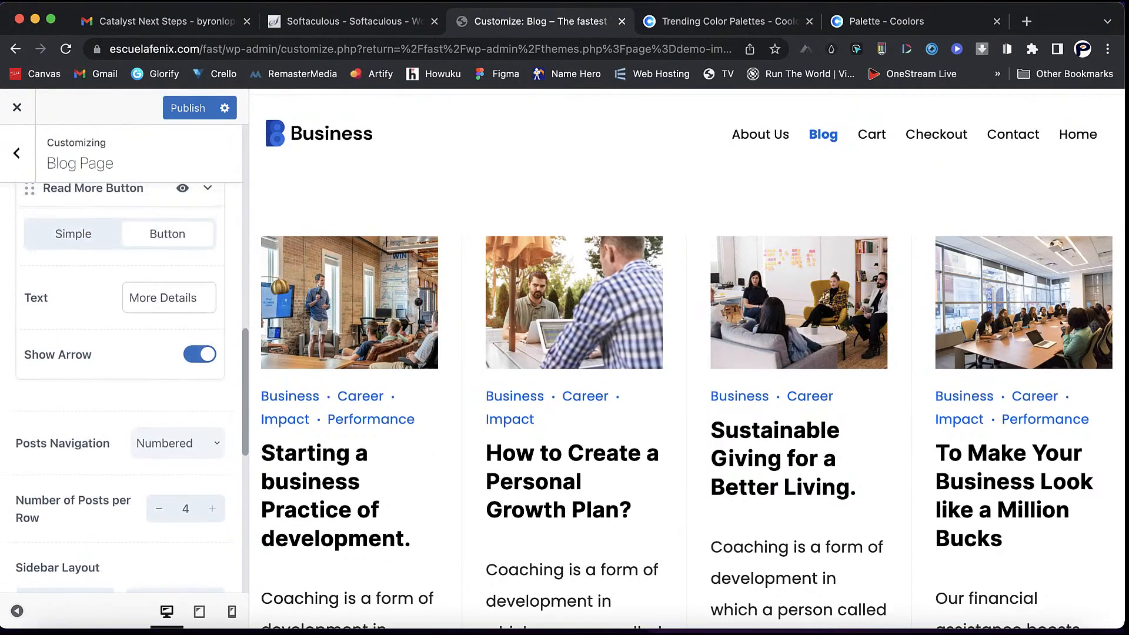
scroll(121, 388, up, 6)
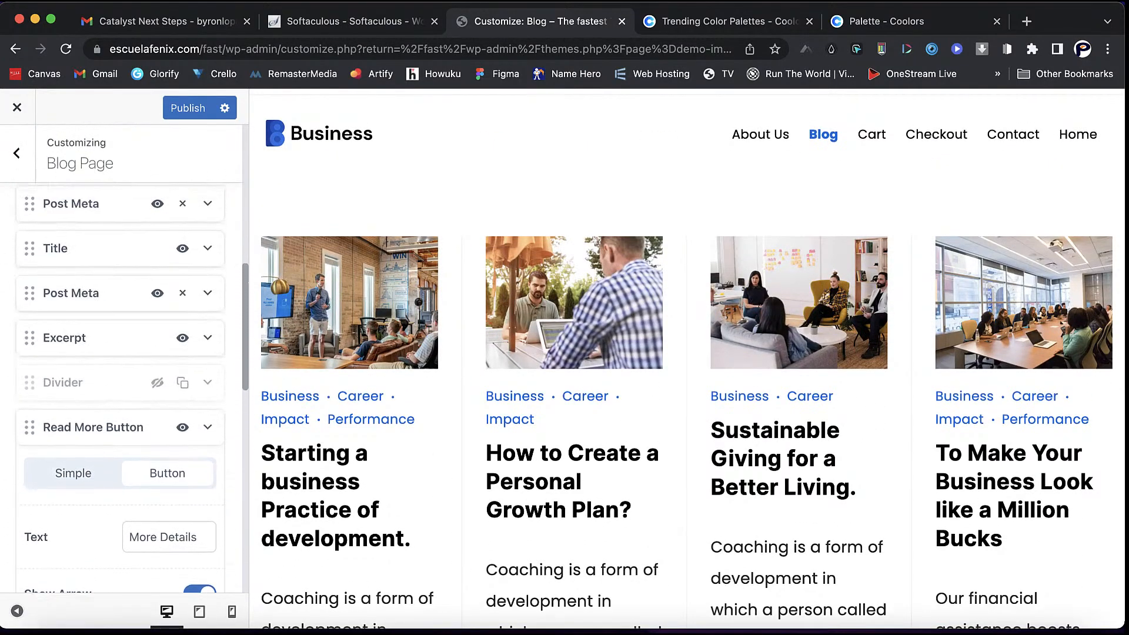
scroll(329, 382, down, 3)
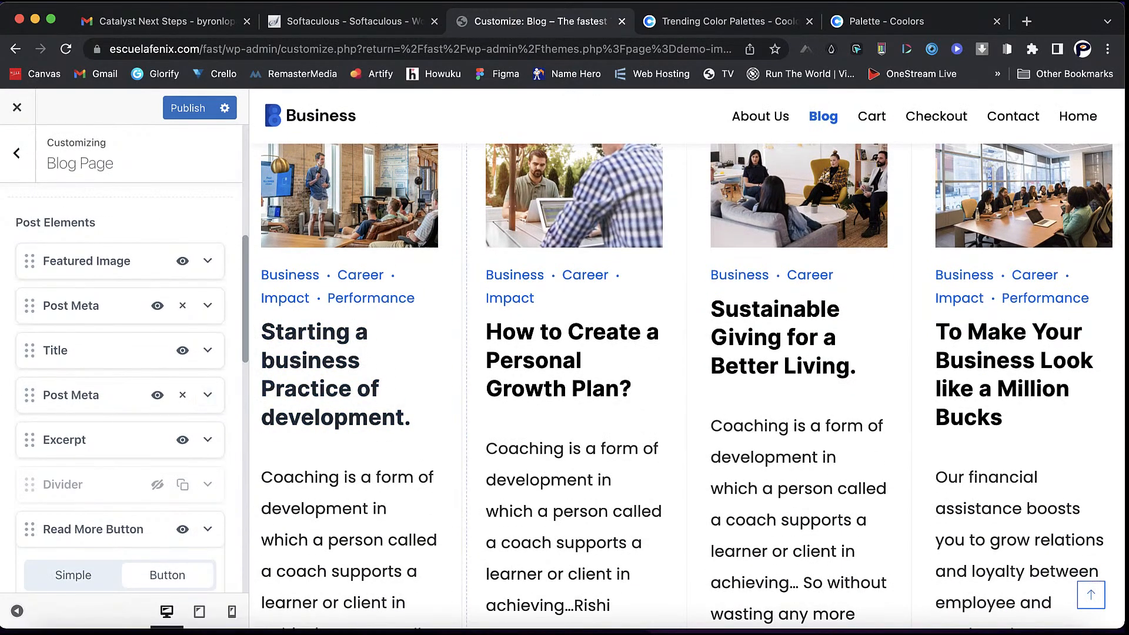
click(207, 395)
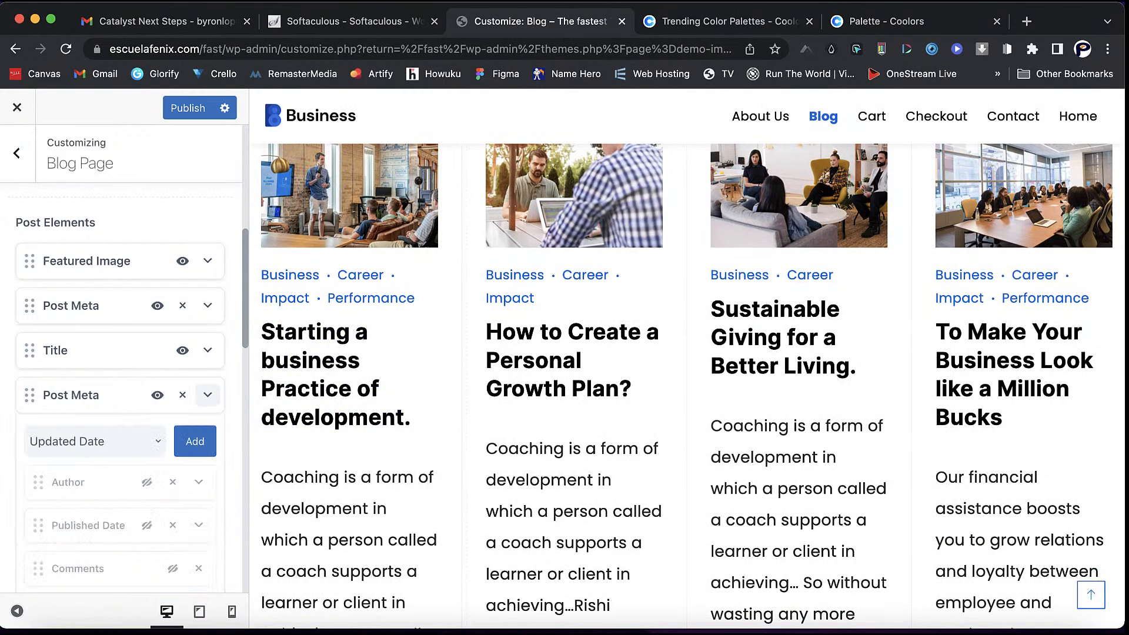
click(208, 394)
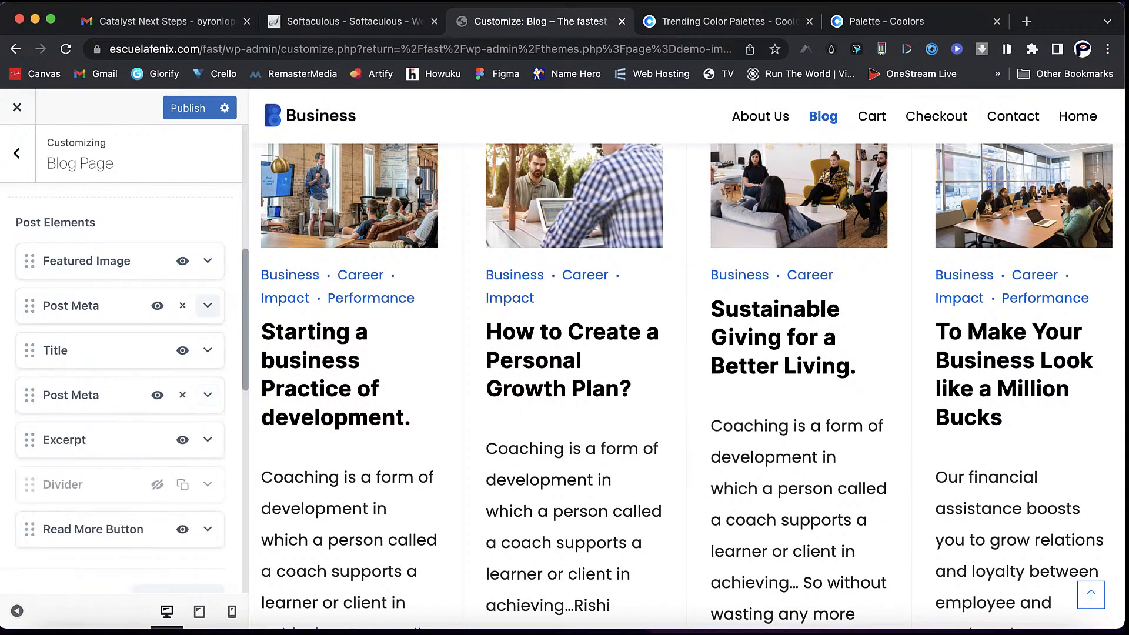
click(208, 306)
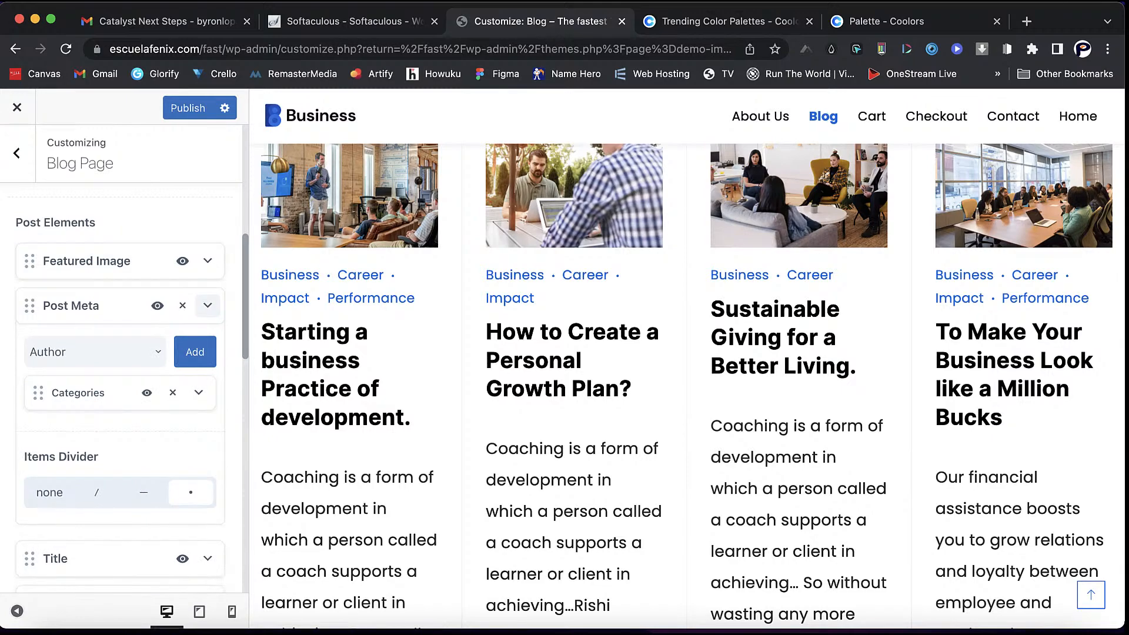
- Collapse the first Post Meta row and toggle its visibility
click(208, 306)
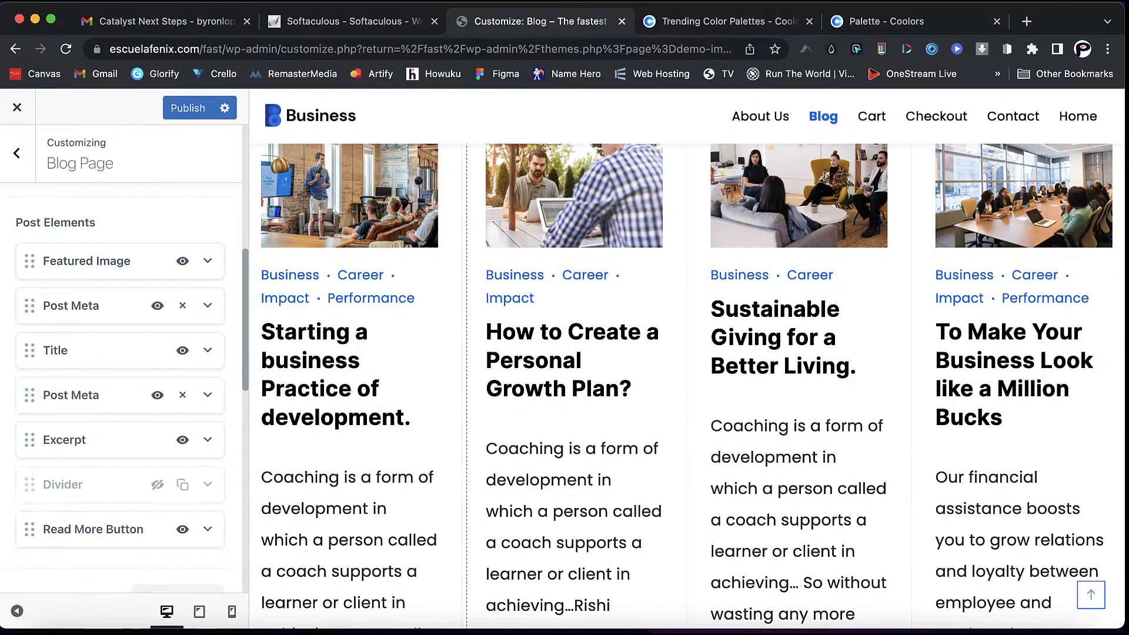
scroll(686, 386, down, 5)
scroll(686, 386, up, 4)
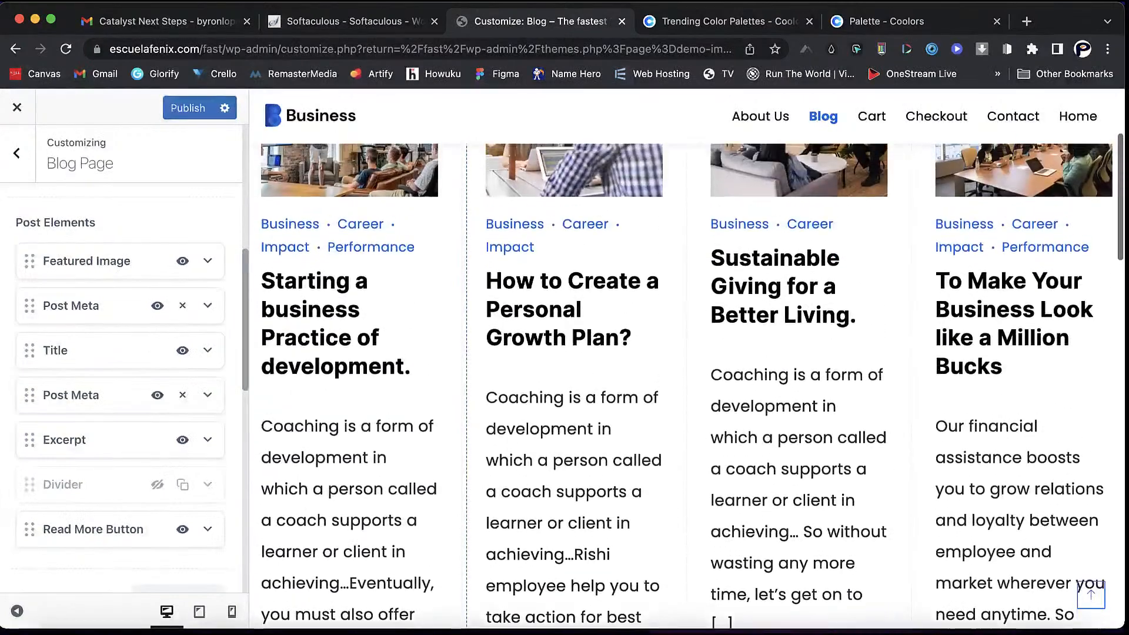
click(157, 305)
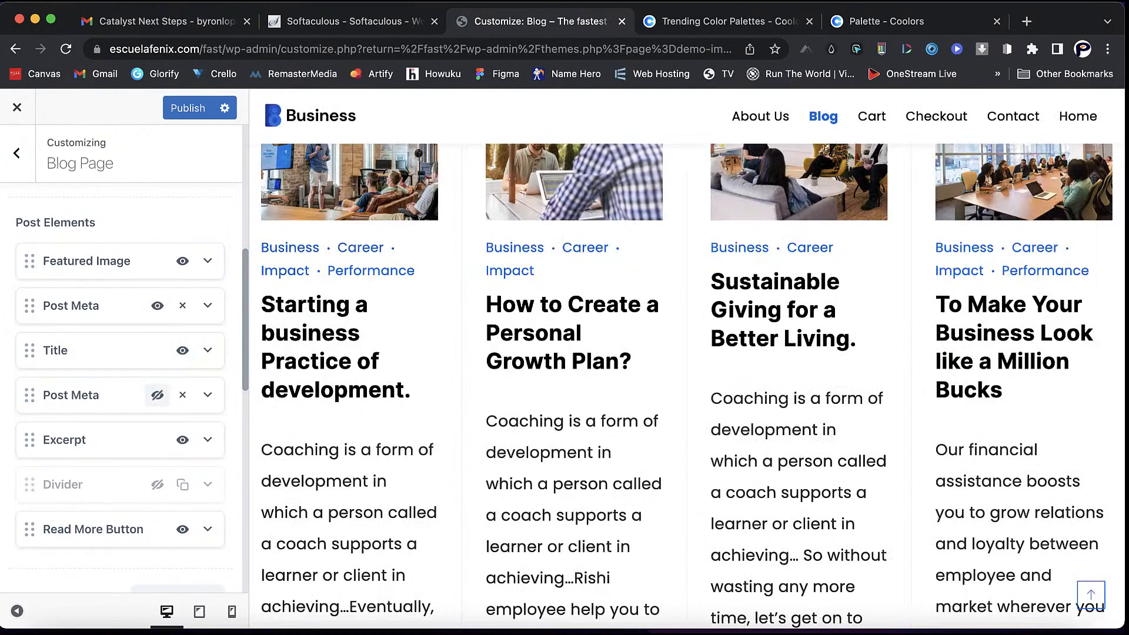
- Change the Excerpt length from 30 to 15 words
click(208, 439)
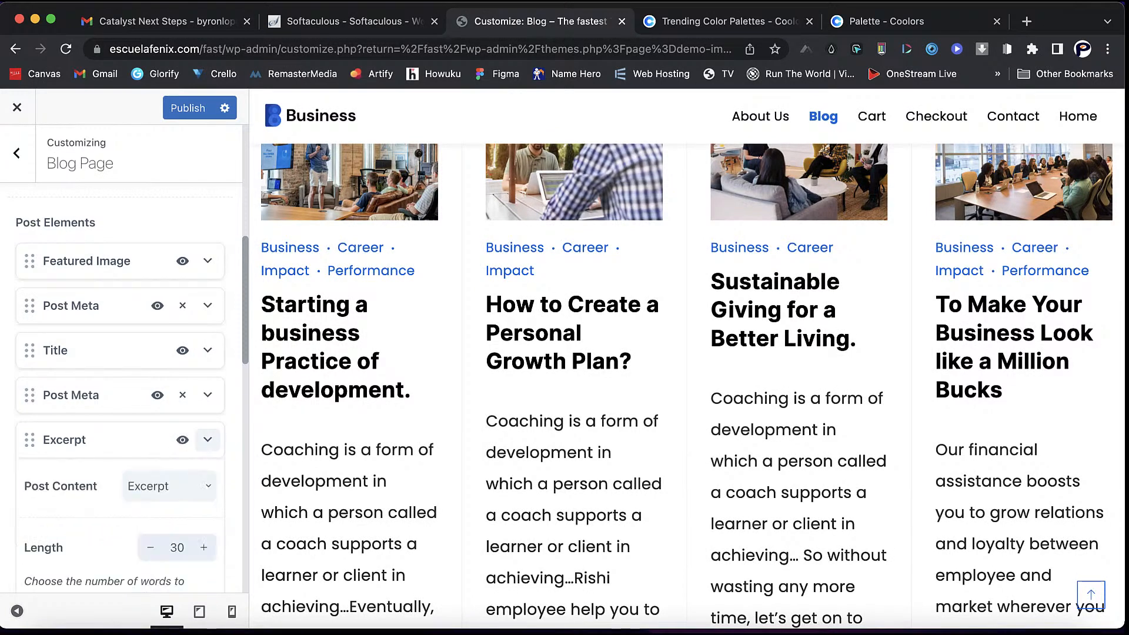
scroll(124, 353, down, 3)
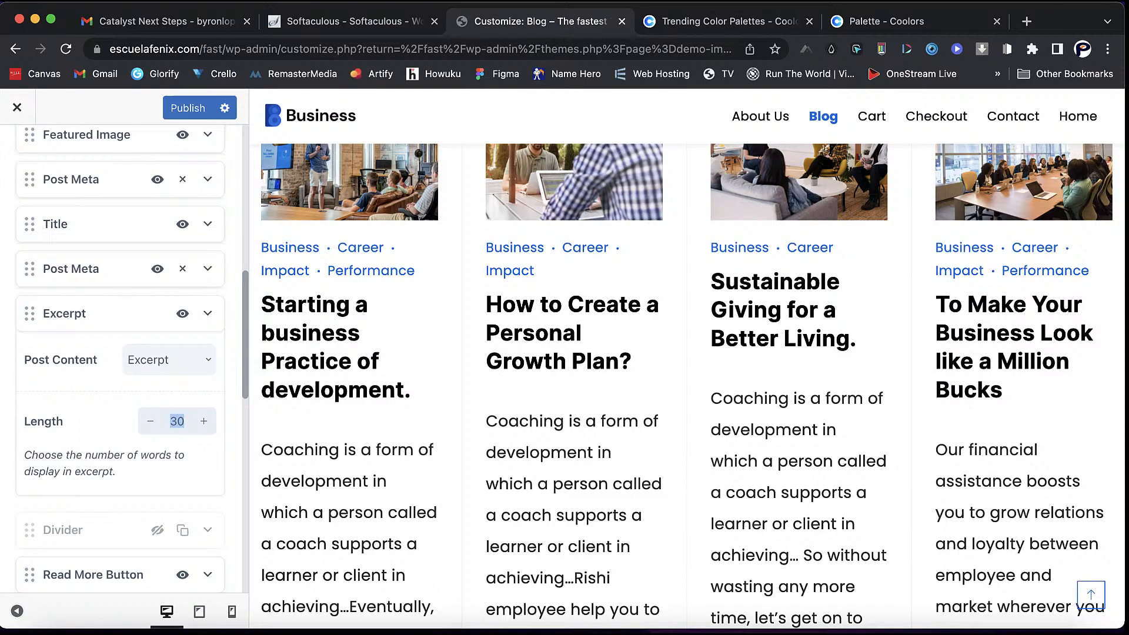
text(15)
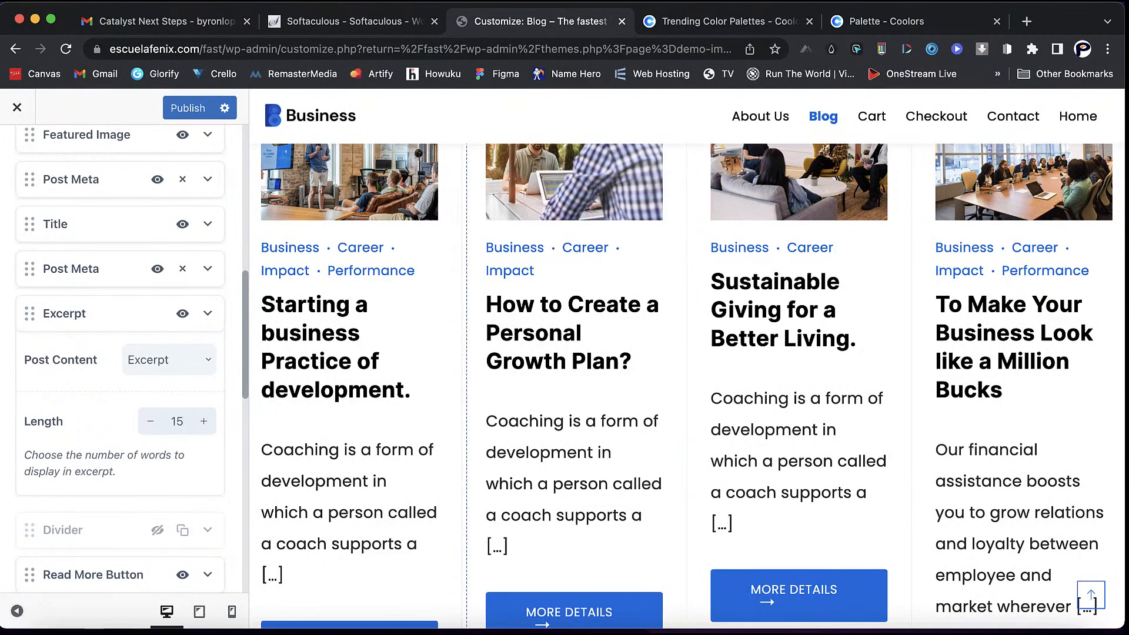
scroll(358, 377, down, 2)
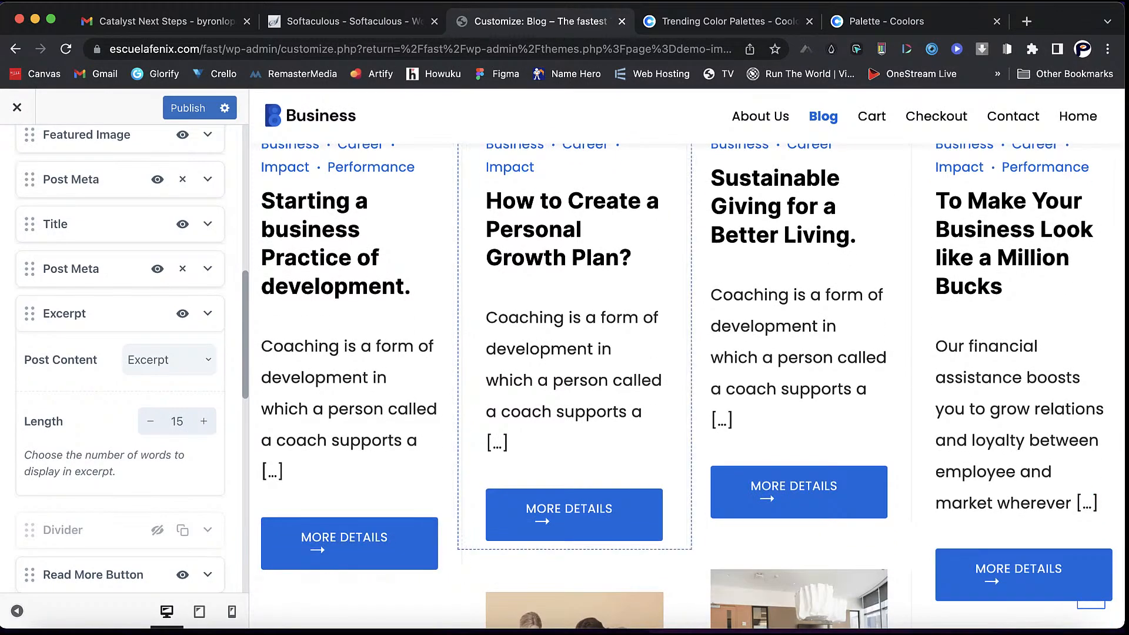
scroll(687, 386, up, 1)
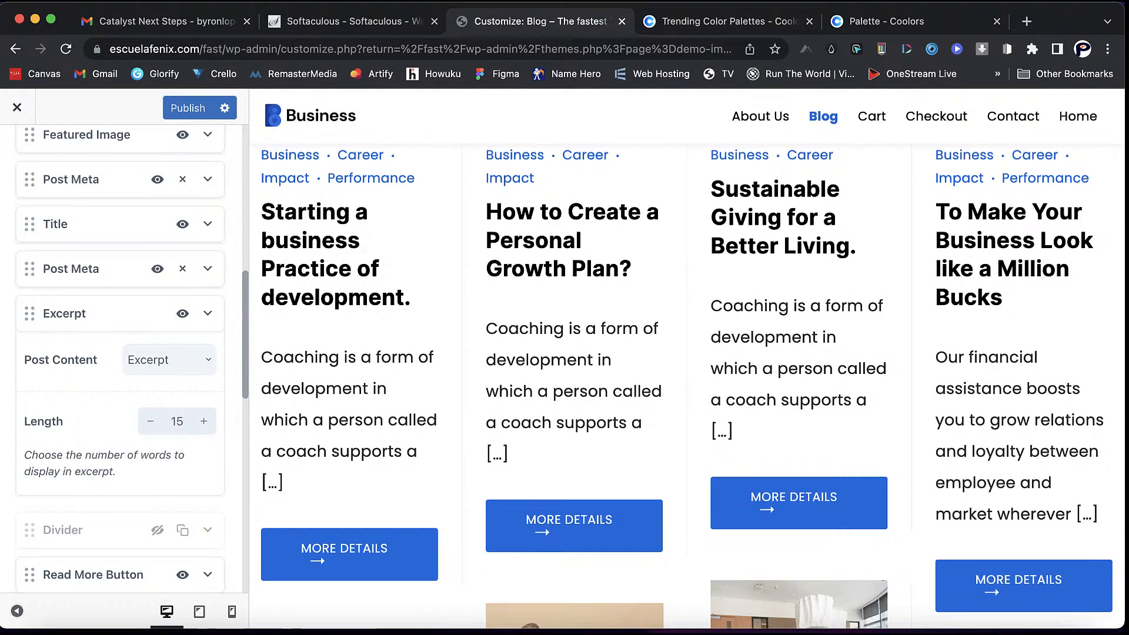
click(169, 360)
- Switch Post Content to full content, then back to Excerpt
click(148, 395)
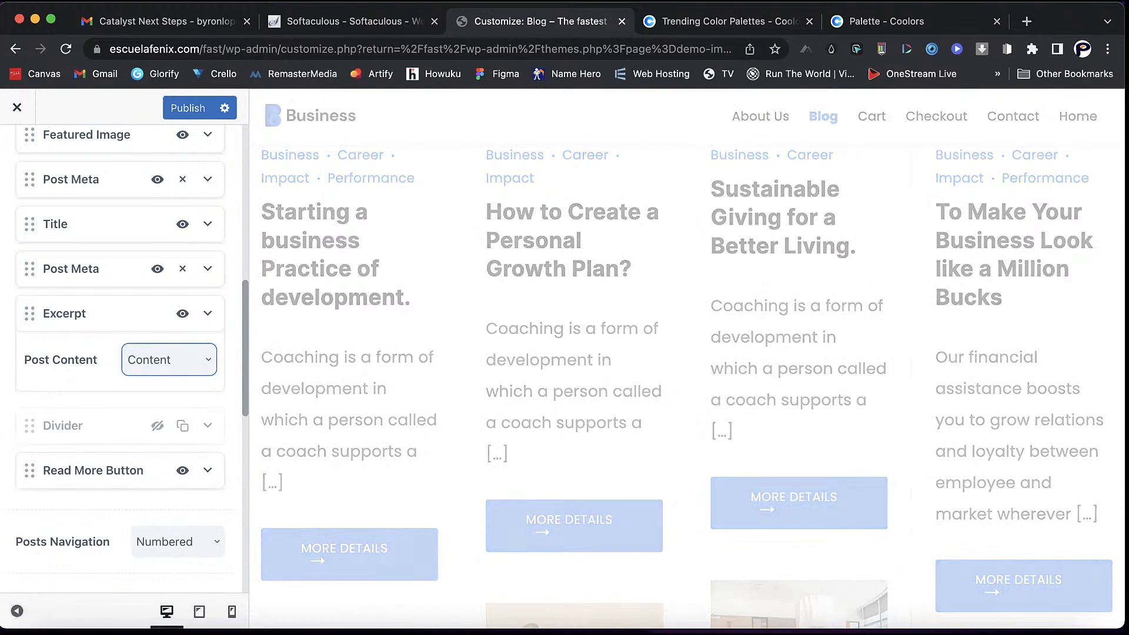
scroll(682, 382, down, 15)
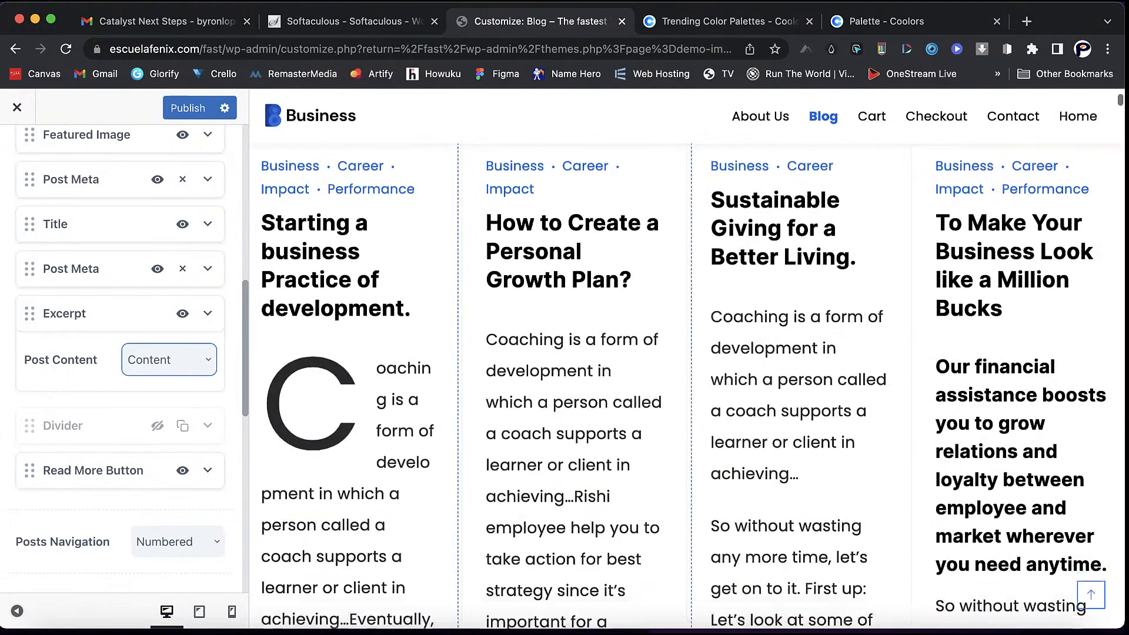
scroll(682, 382, down, 9)
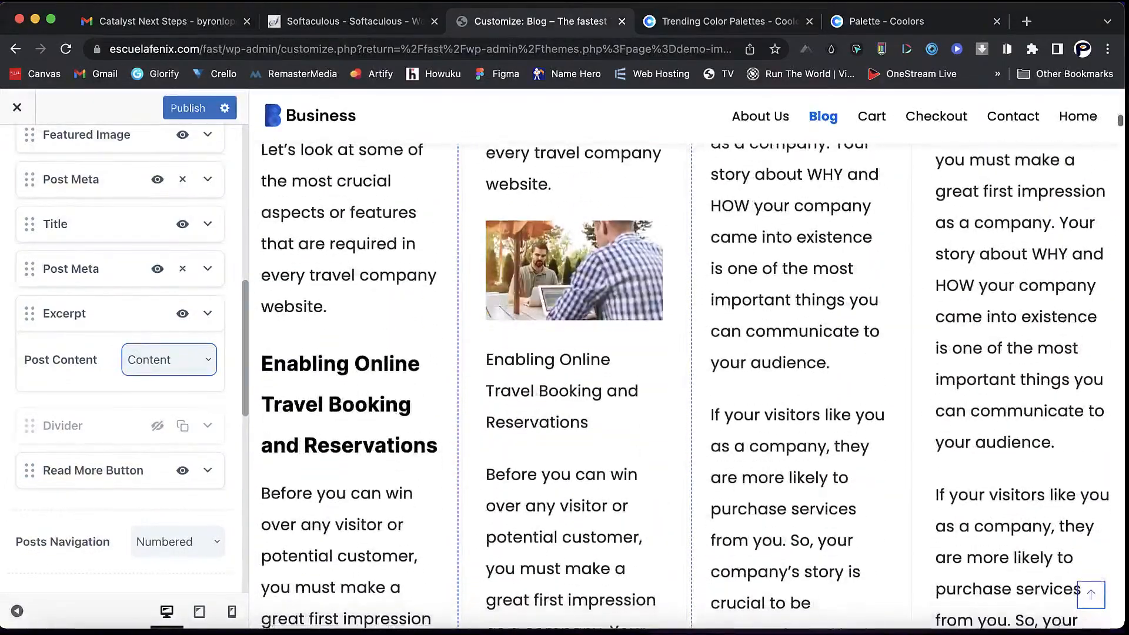
scroll(682, 383, down, 15)
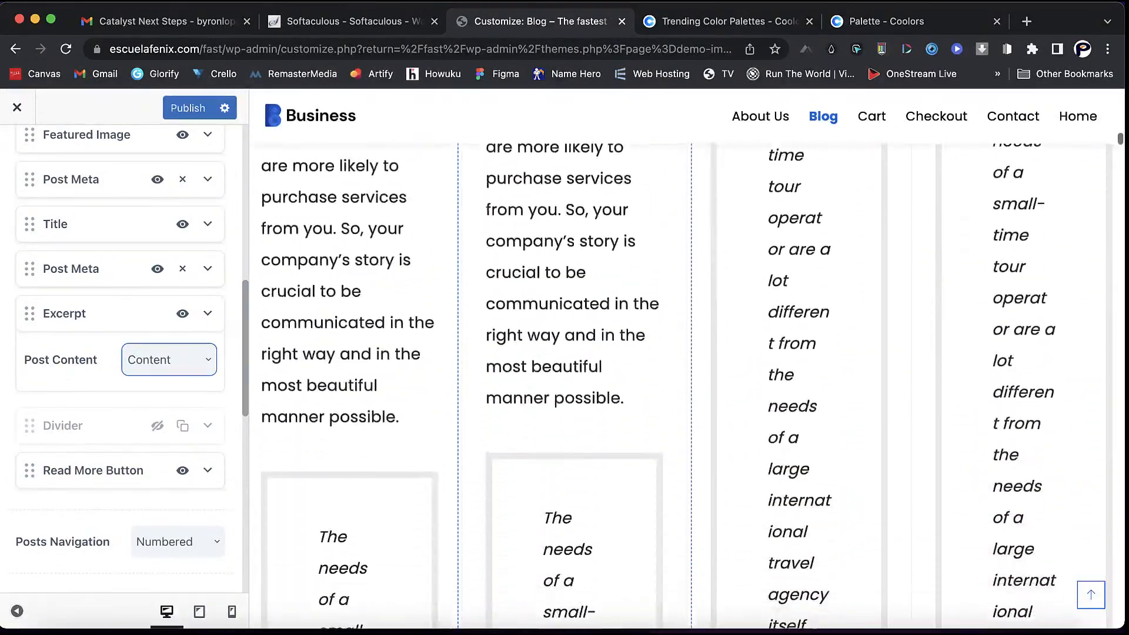
scroll(574, 382, down, 2)
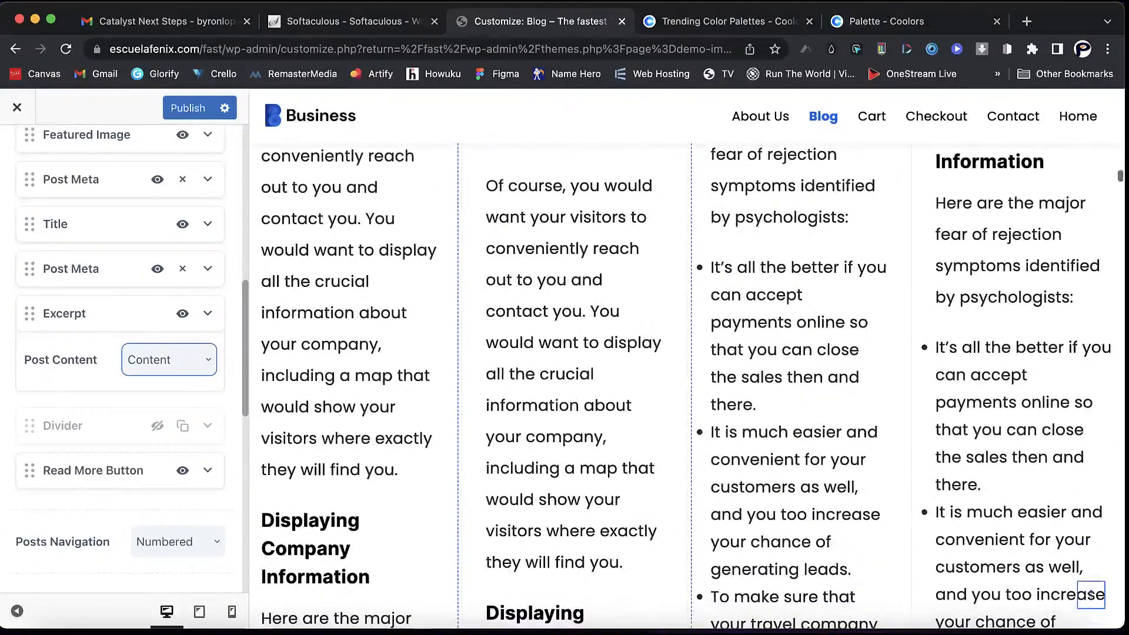
click(169, 360)
click(146, 424)
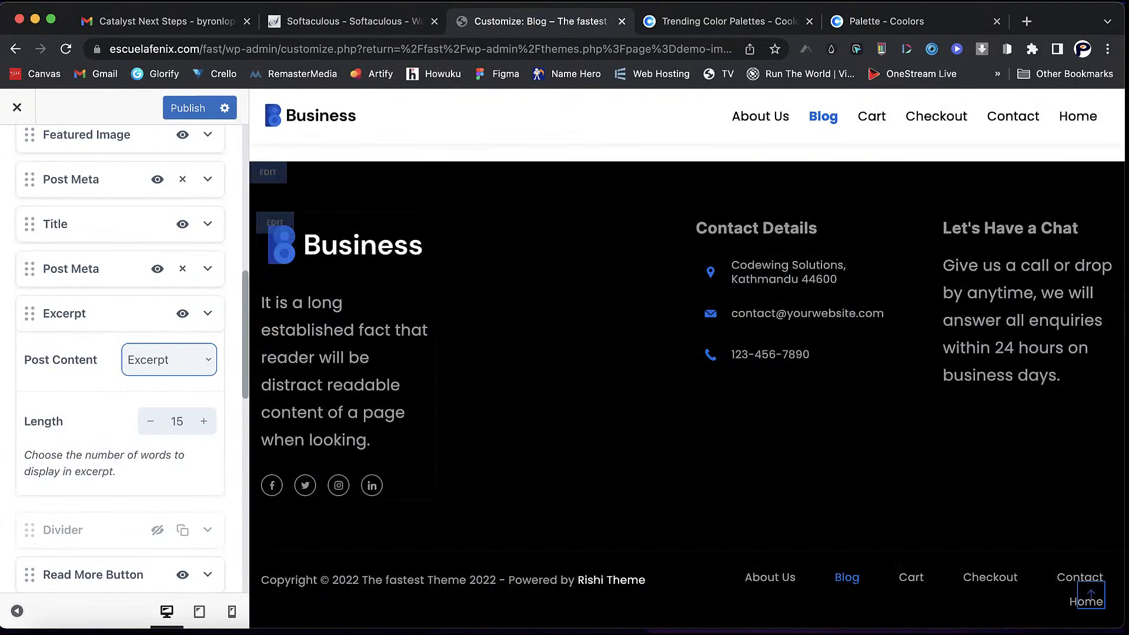
- Return to the top of the blog preview to check the post cards
click(1091, 595)
scroll(687, 386, down, 10)
scroll(686, 386, up, 5)
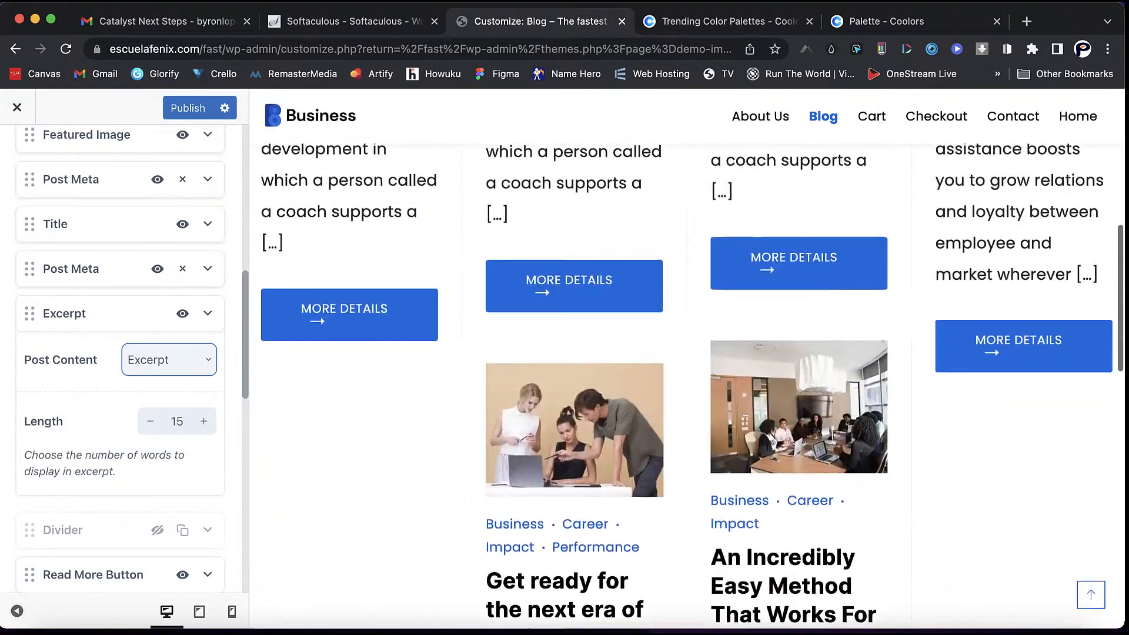
scroll(686, 386, up, 3)
scroll(120, 353, up, 2)
scroll(121, 389, up, 3)
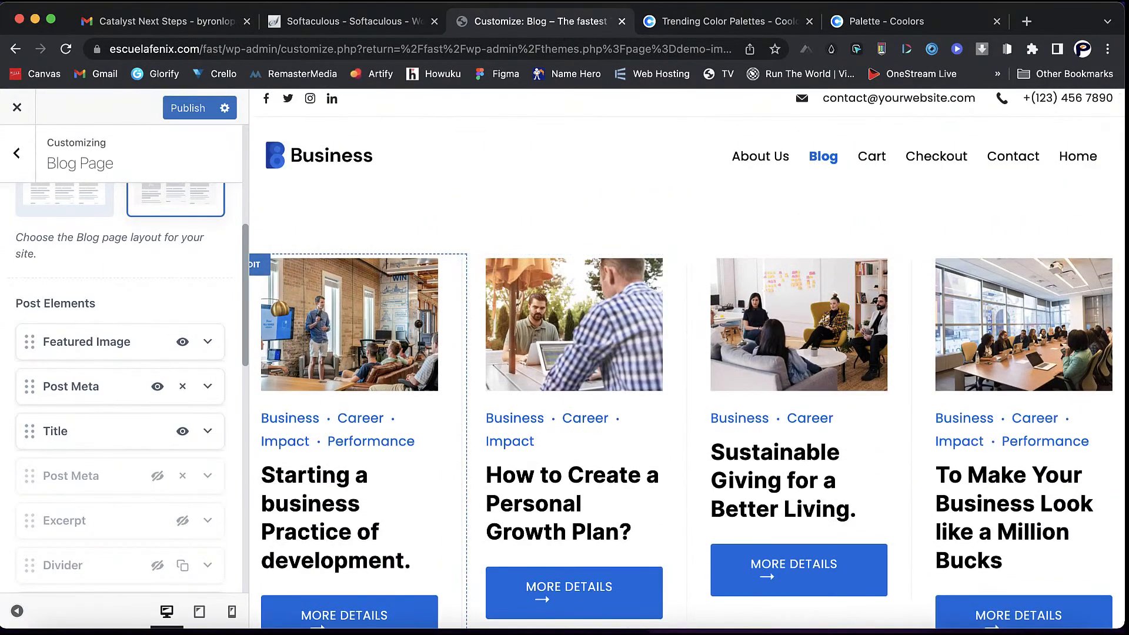
- Revisit Blog Page, then look over the Archive and Search Page settings
scroll(118, 382, up, 5)
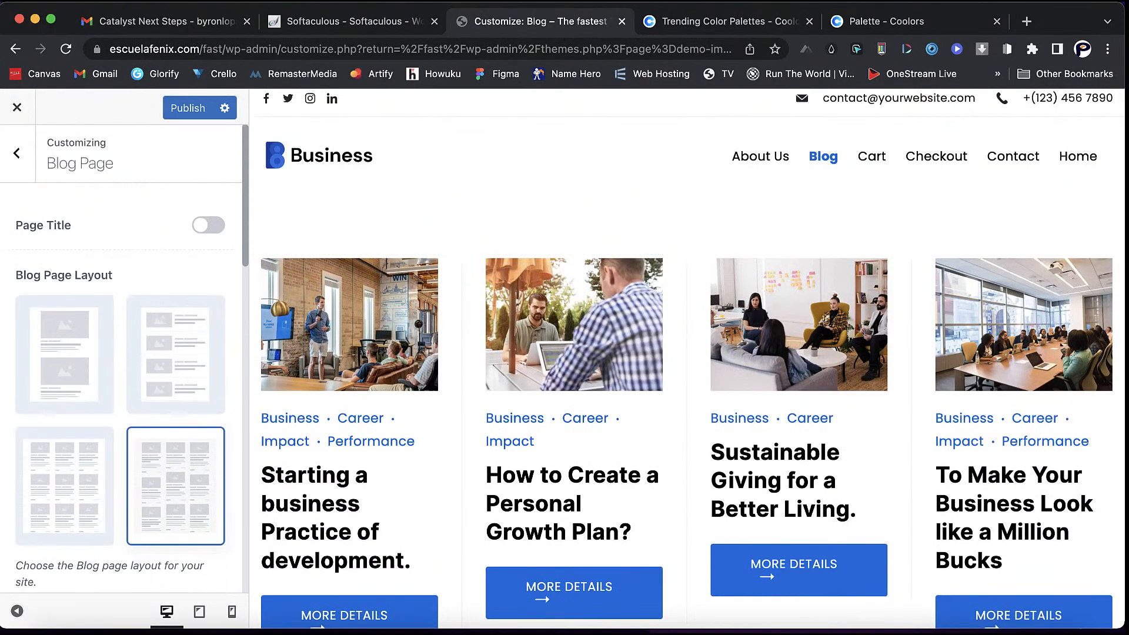
click(17, 154)
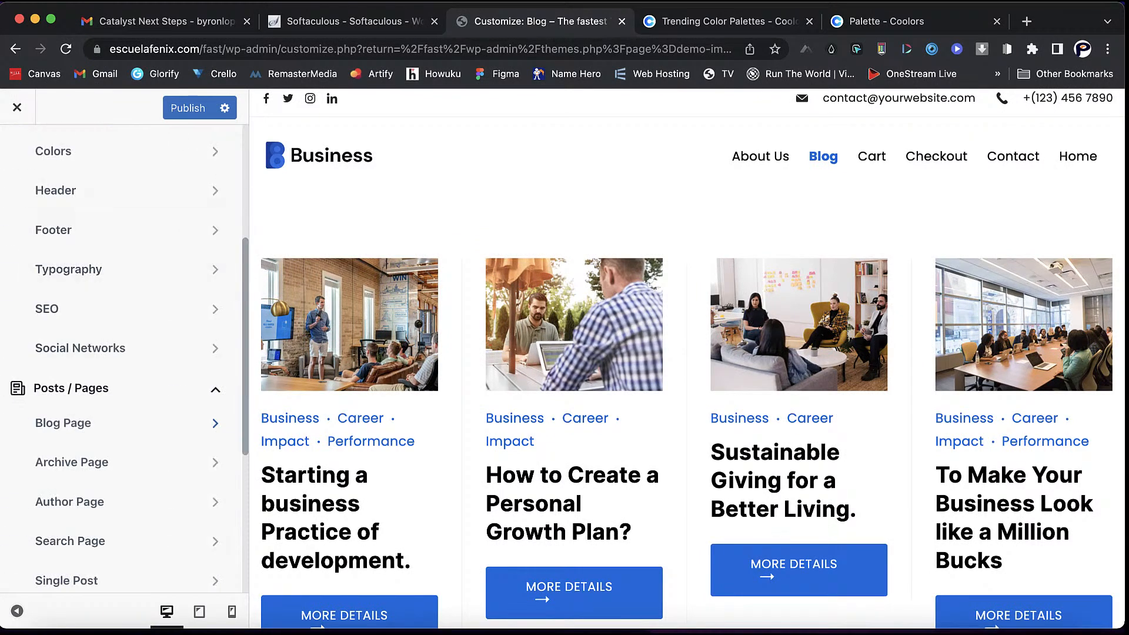
scroll(117, 365, down, 4)
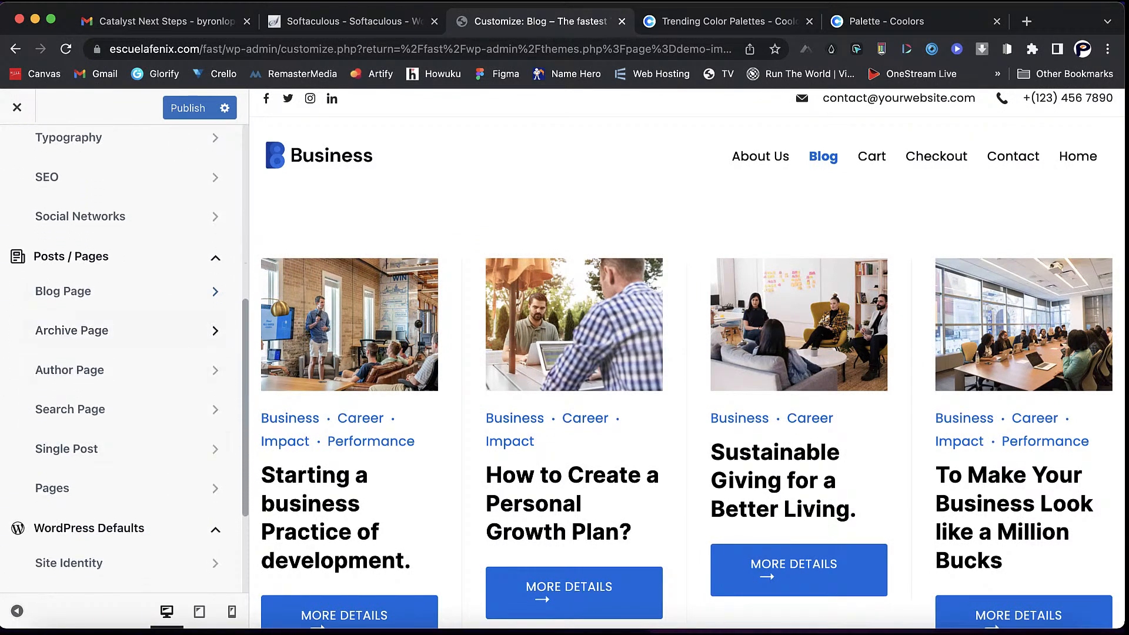
click(63, 291)
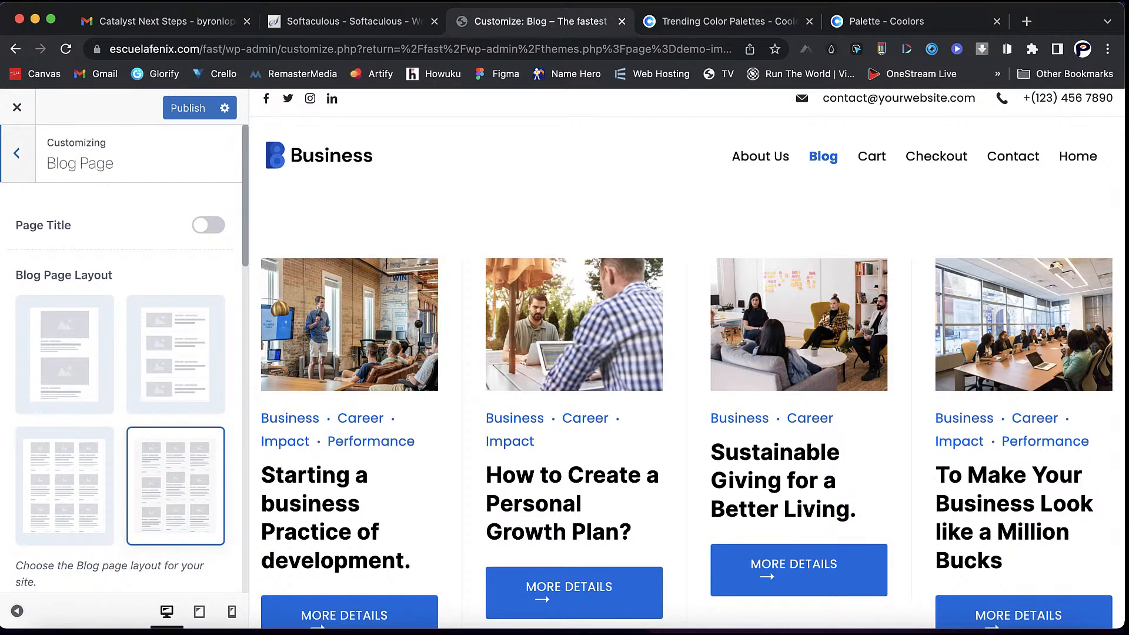
click(18, 154)
click(72, 330)
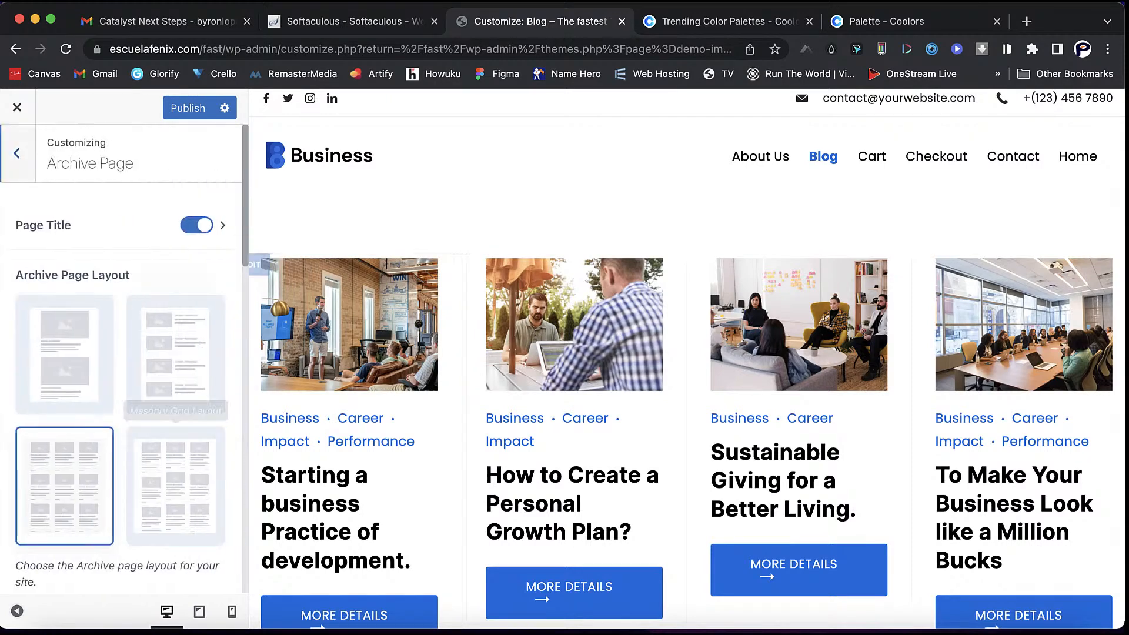
click(17, 154)
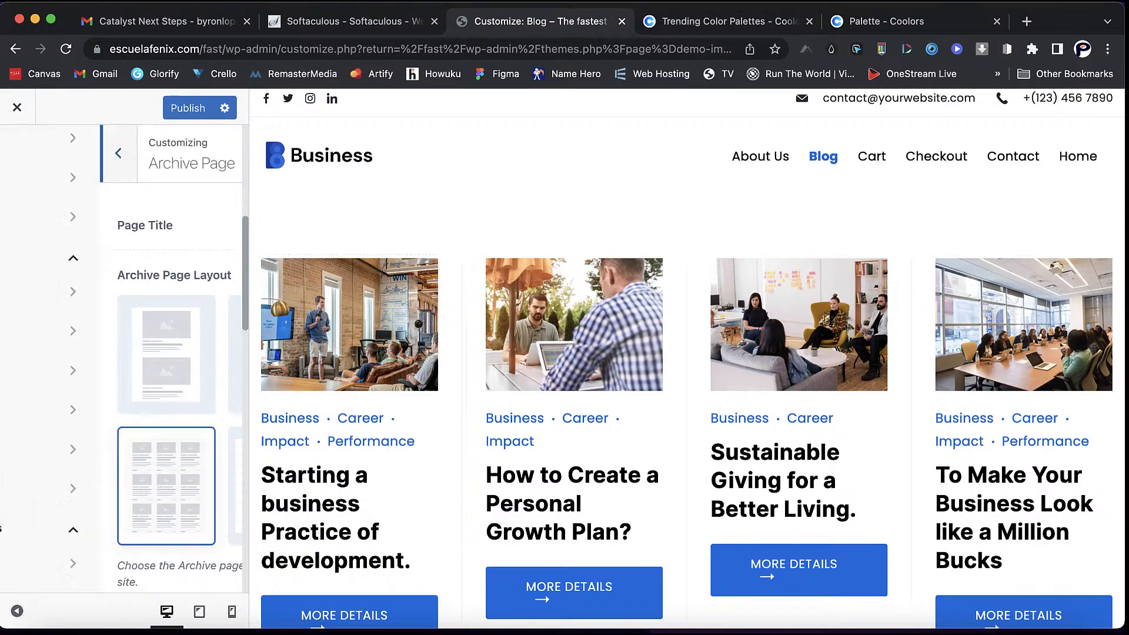
scroll(127, 402, down, 3)
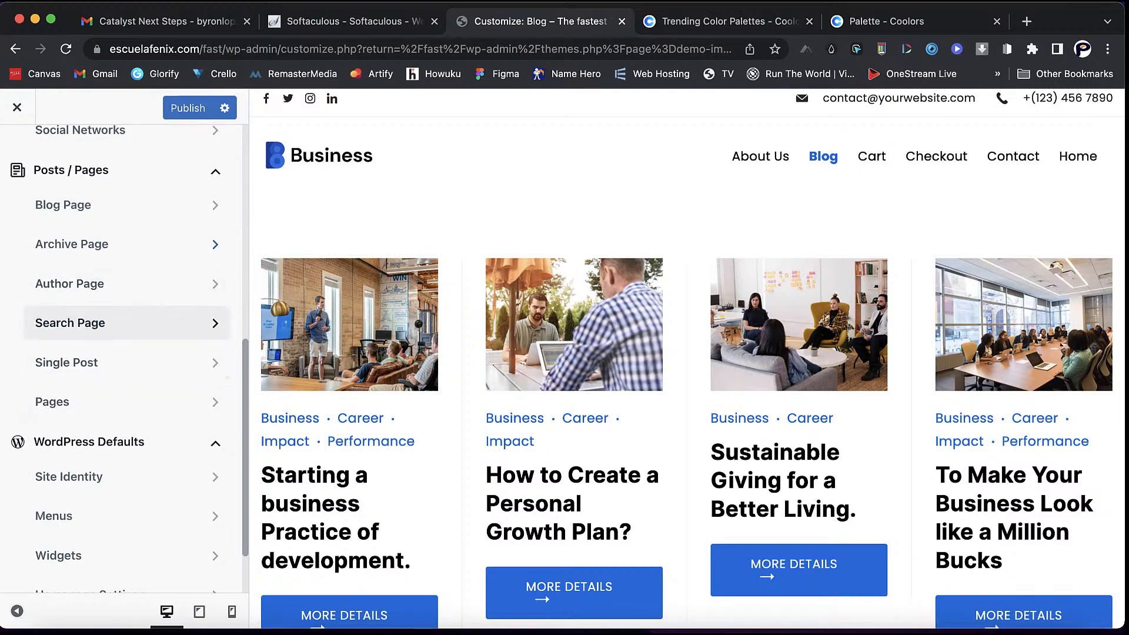
click(117, 322)
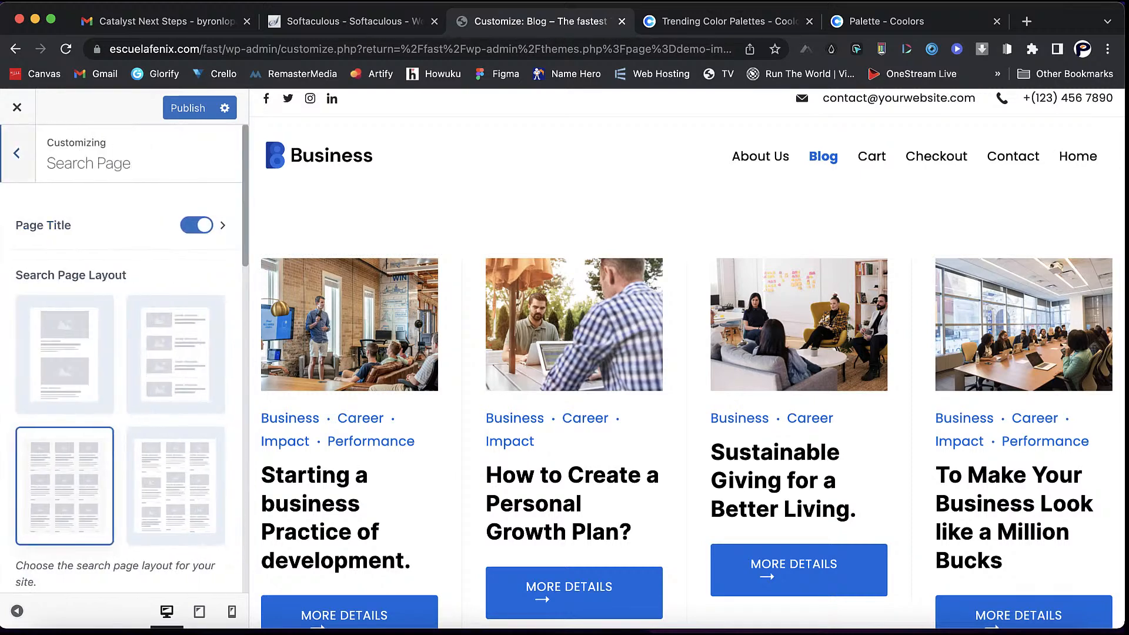
- Set the Pages sidebar layout to Fullwidth Centered and open the first post in the preview
click(17, 153)
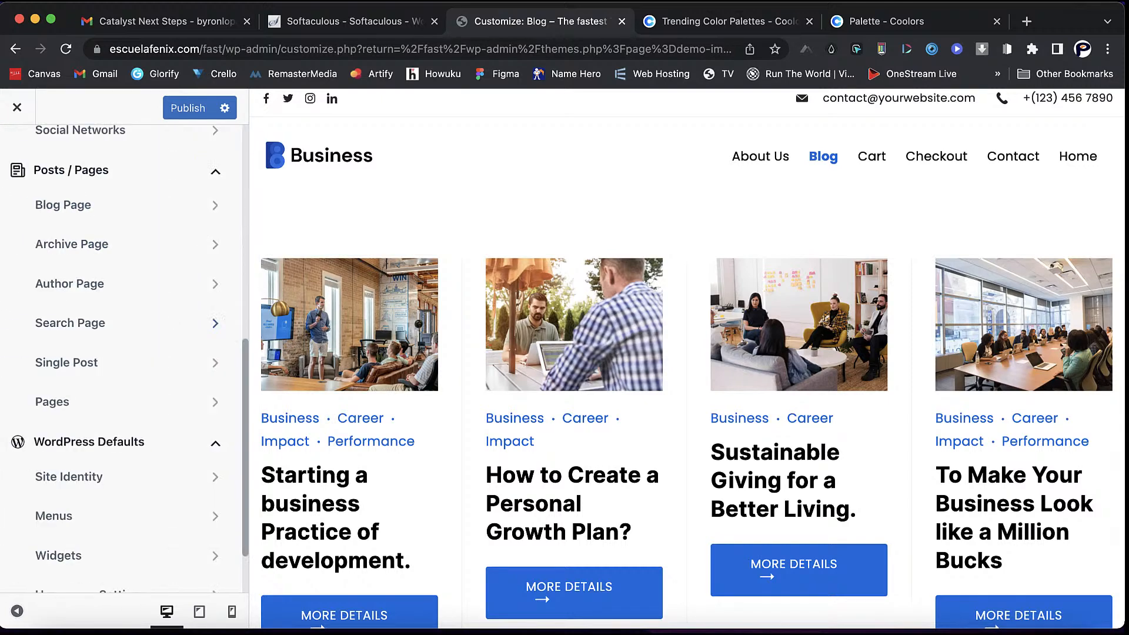
click(59, 402)
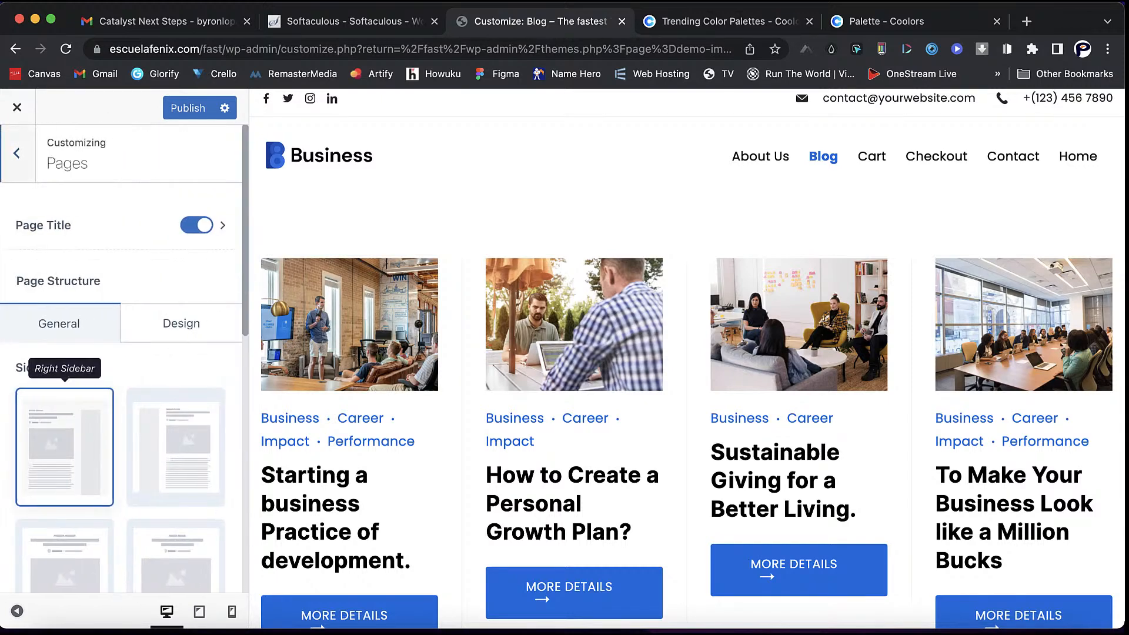
scroll(569, 512, down, 3)
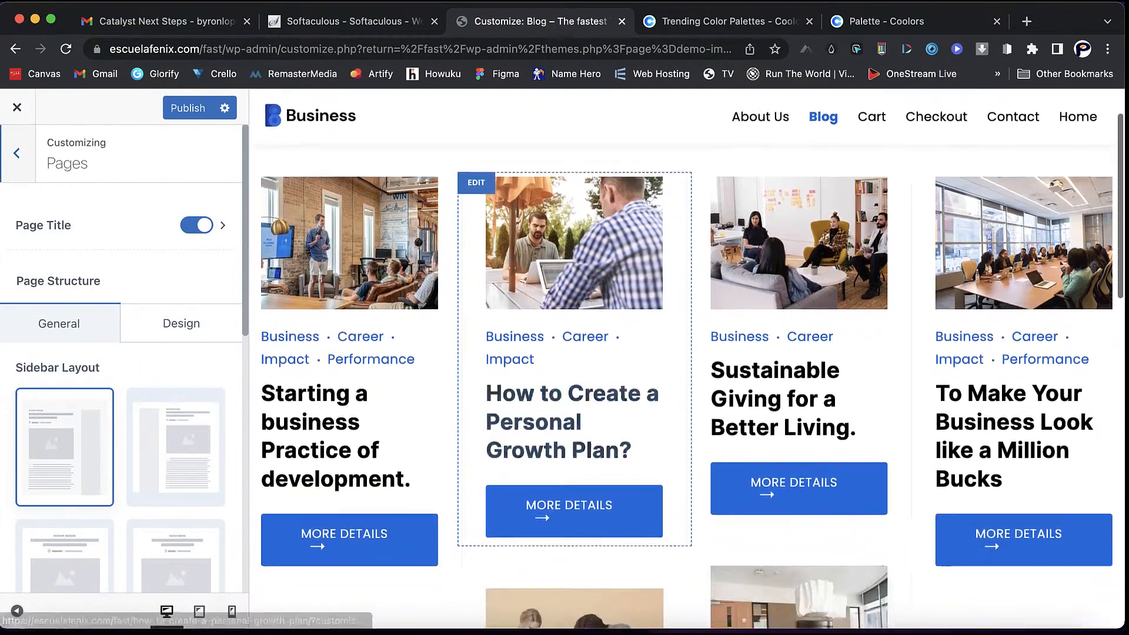
click(344, 526)
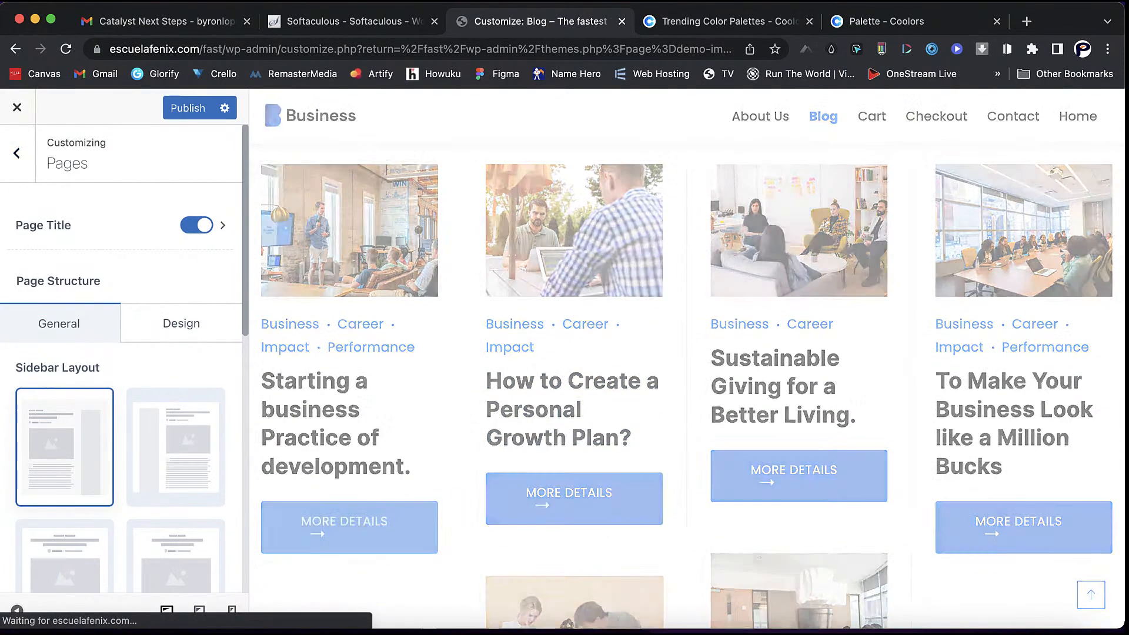
scroll(345, 527, down, 3)
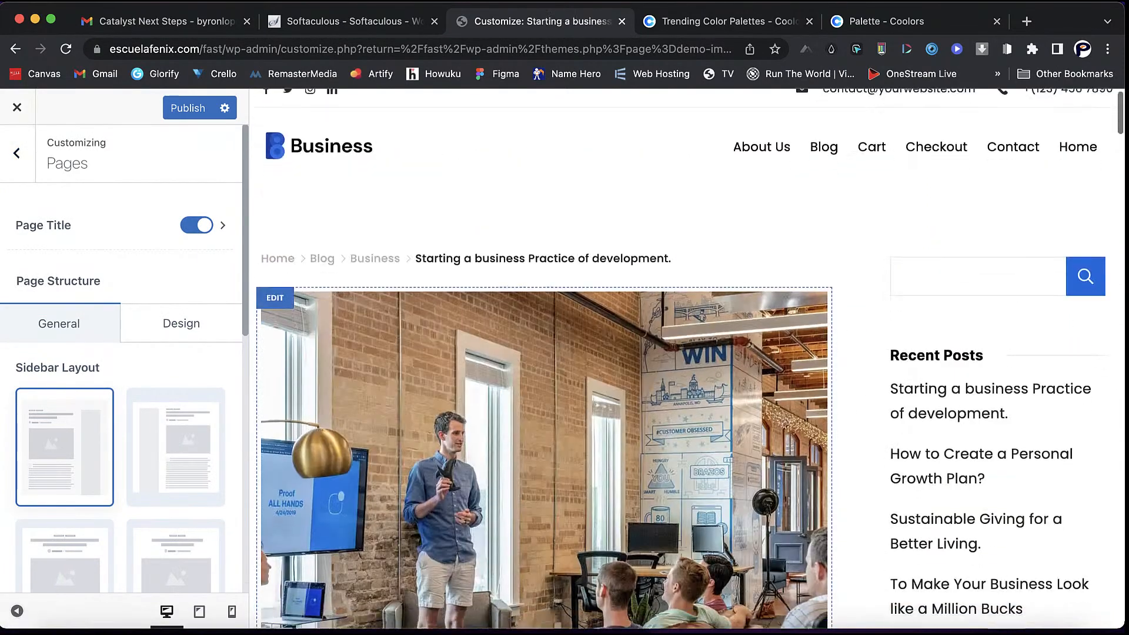
scroll(176, 541, down, 2)
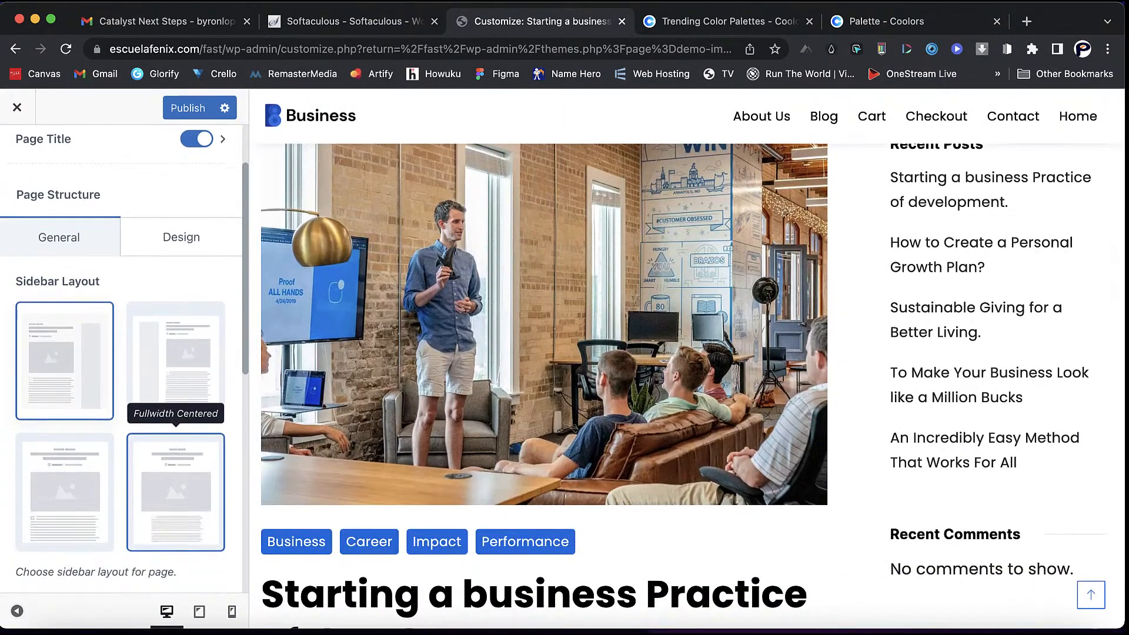
click(176, 487)
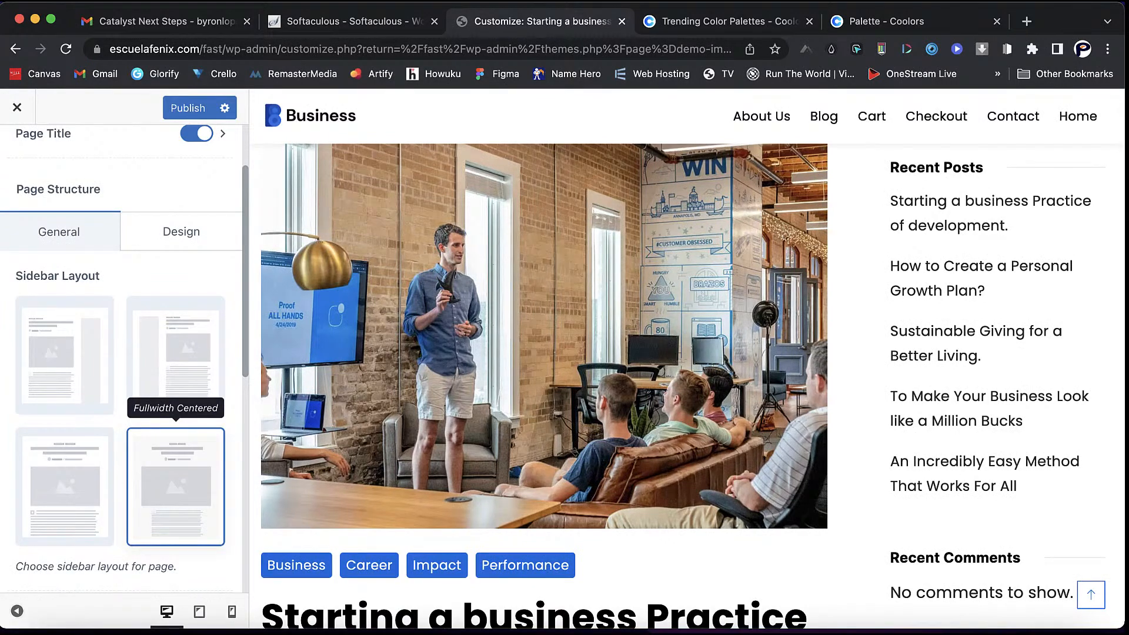
scroll(544, 382, down, 3)
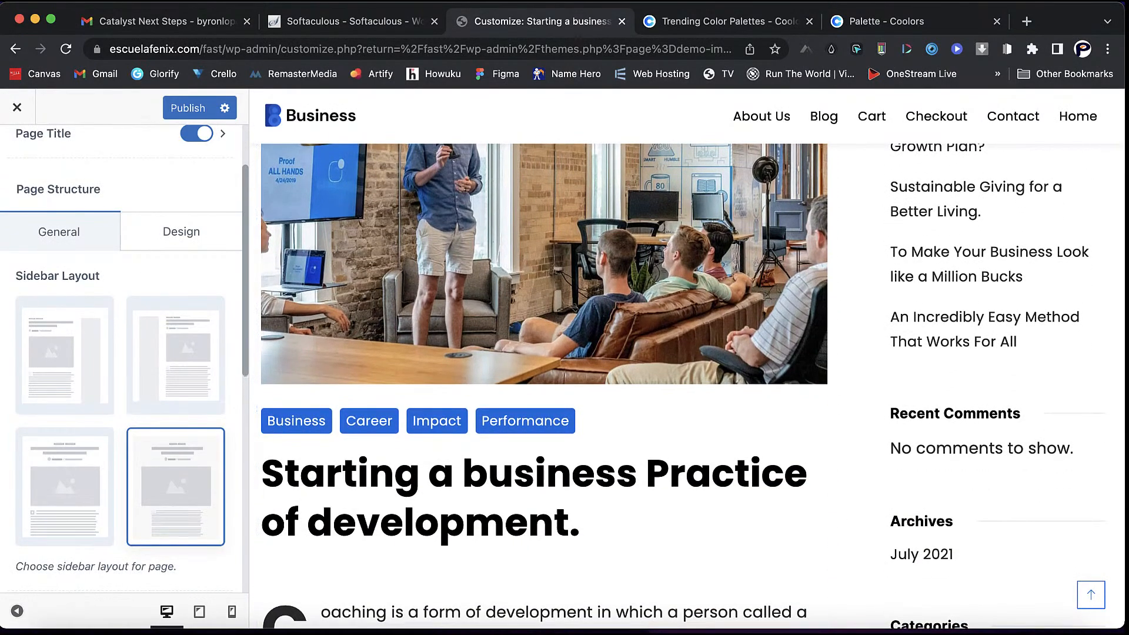
scroll(120, 353, up, 3)
click(17, 153)
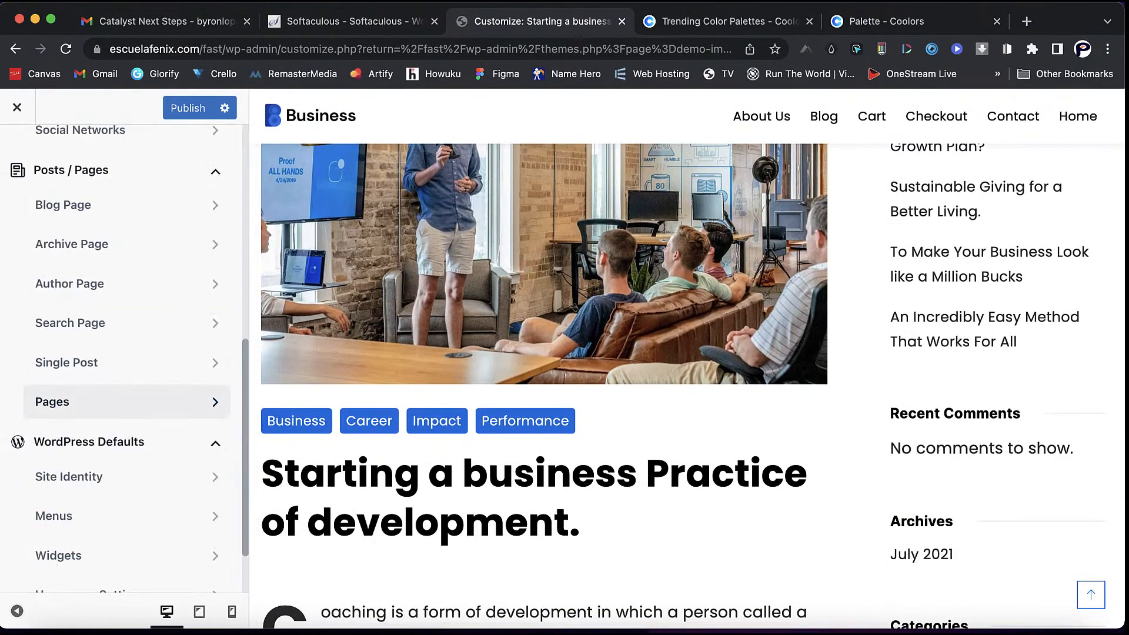
- Give single blog posts the Fullwidth Centered layout
click(65, 361)
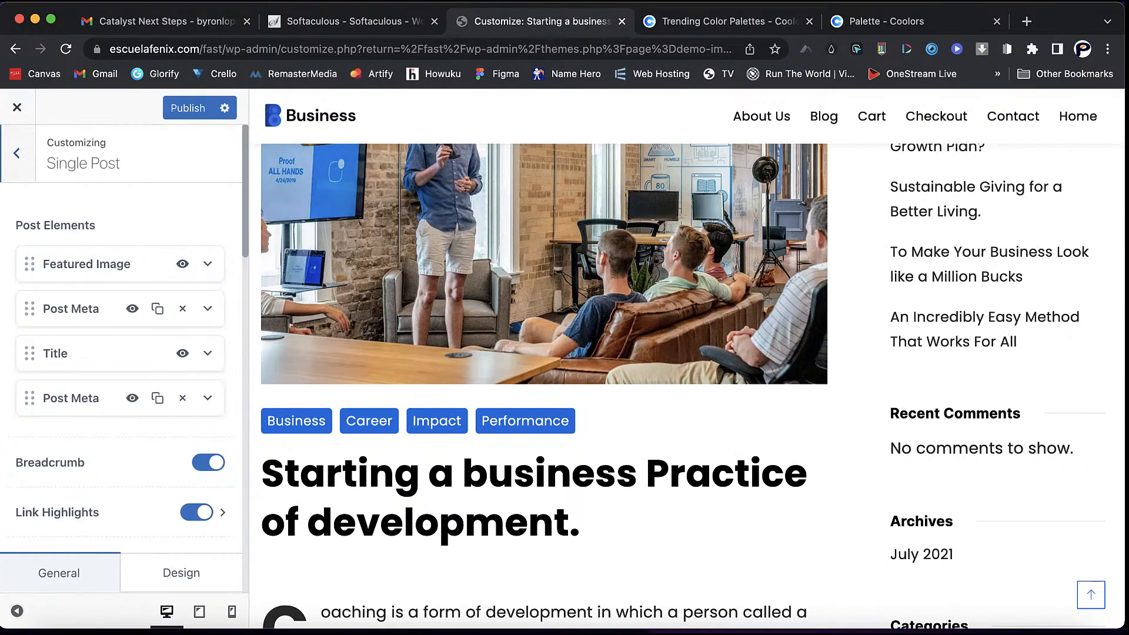
scroll(121, 353, down, 5)
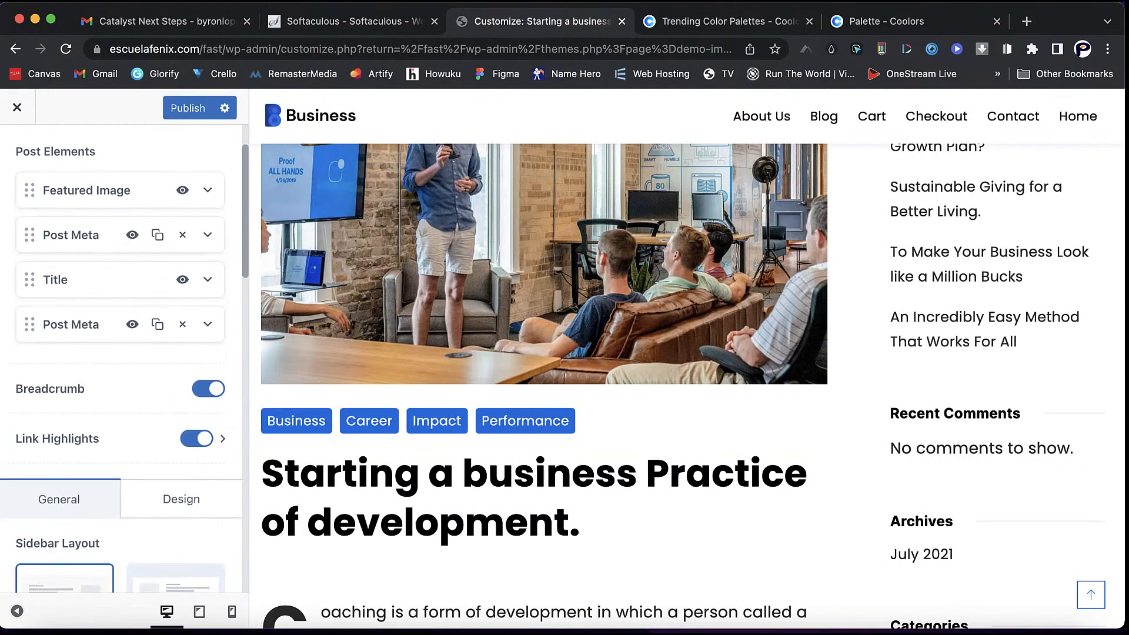
scroll(176, 459, down, 2)
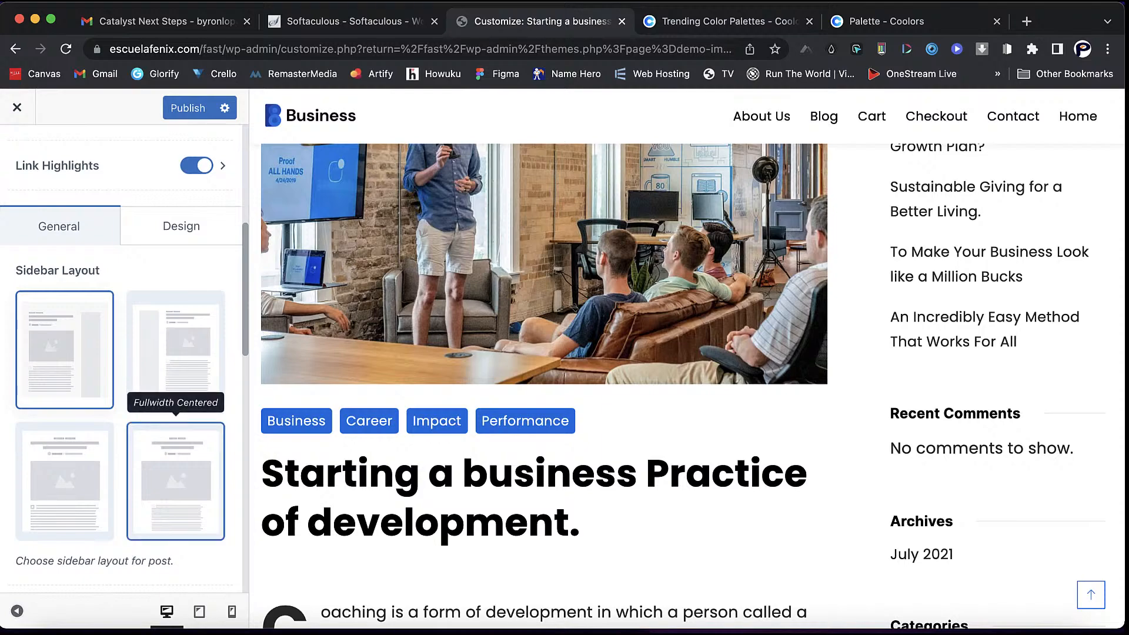
click(175, 481)
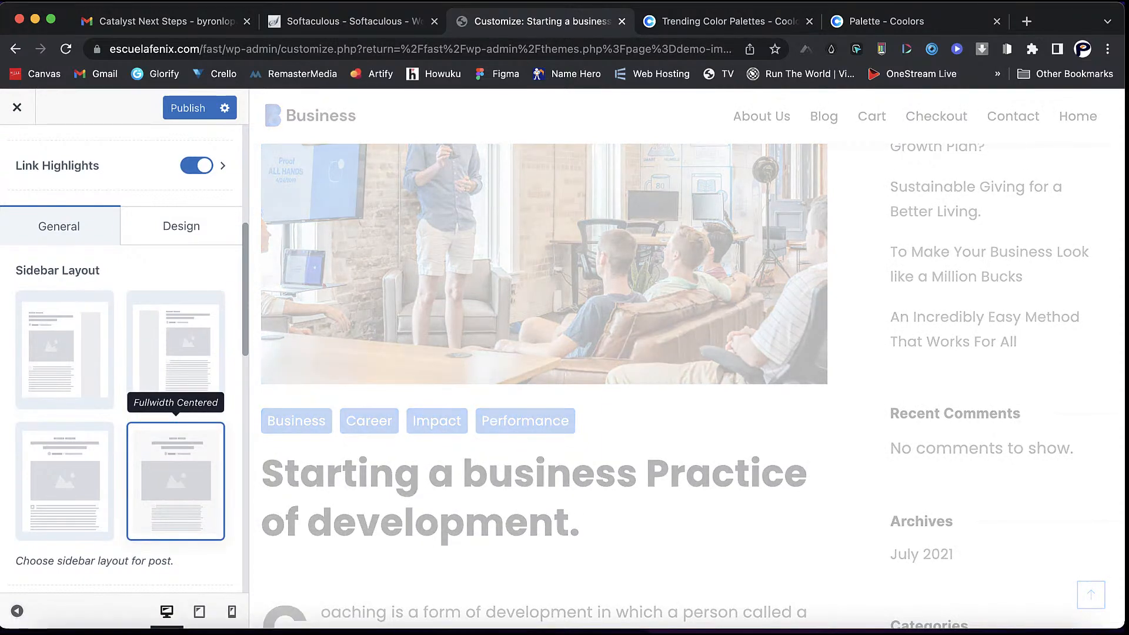
scroll(687, 386, down, 6)
scroll(687, 386, down, 8)
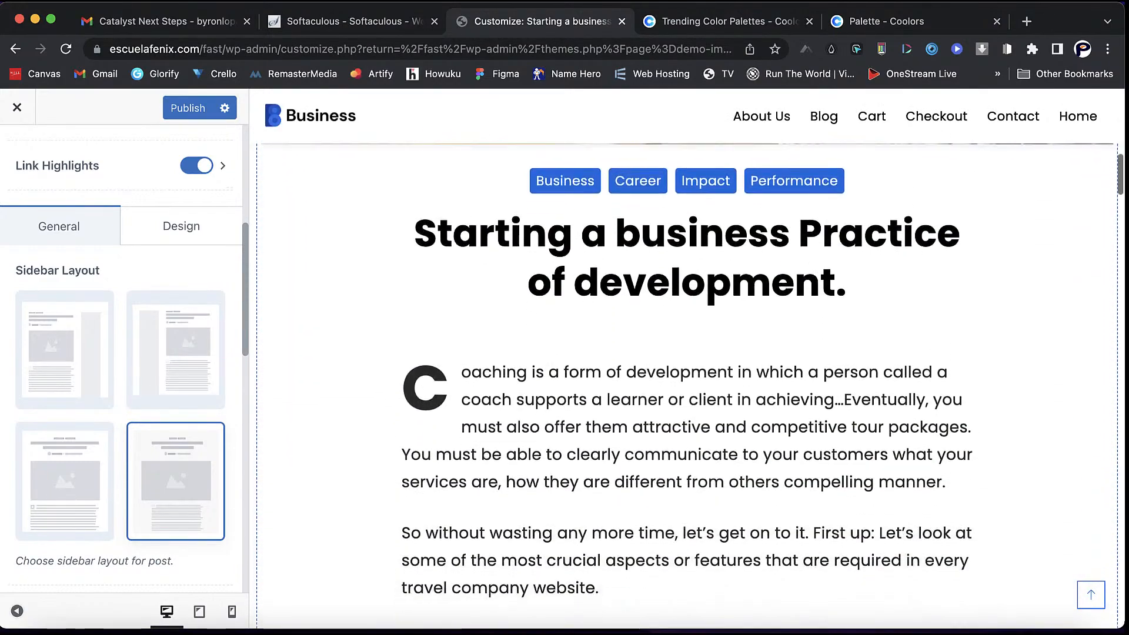
scroll(687, 386, down, 11)
scroll(687, 386, up, 20)
scroll(687, 385, down, 14)
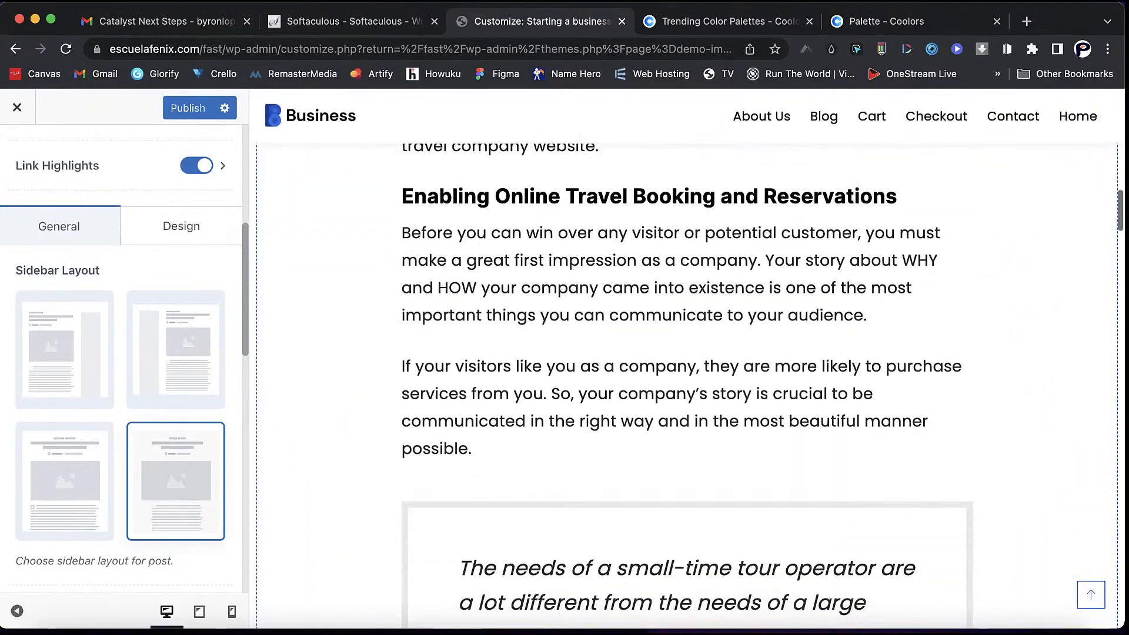
scroll(687, 386, up, 4)
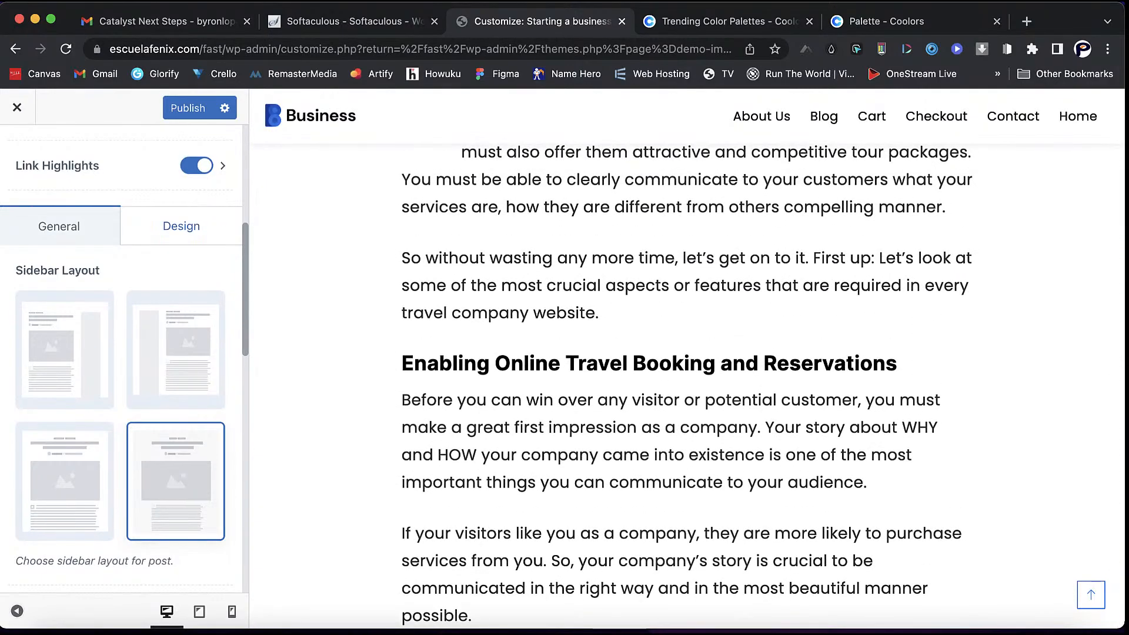
- Toggle Post Tags in the single-post Design options and return to the main Customizer list
click(181, 226)
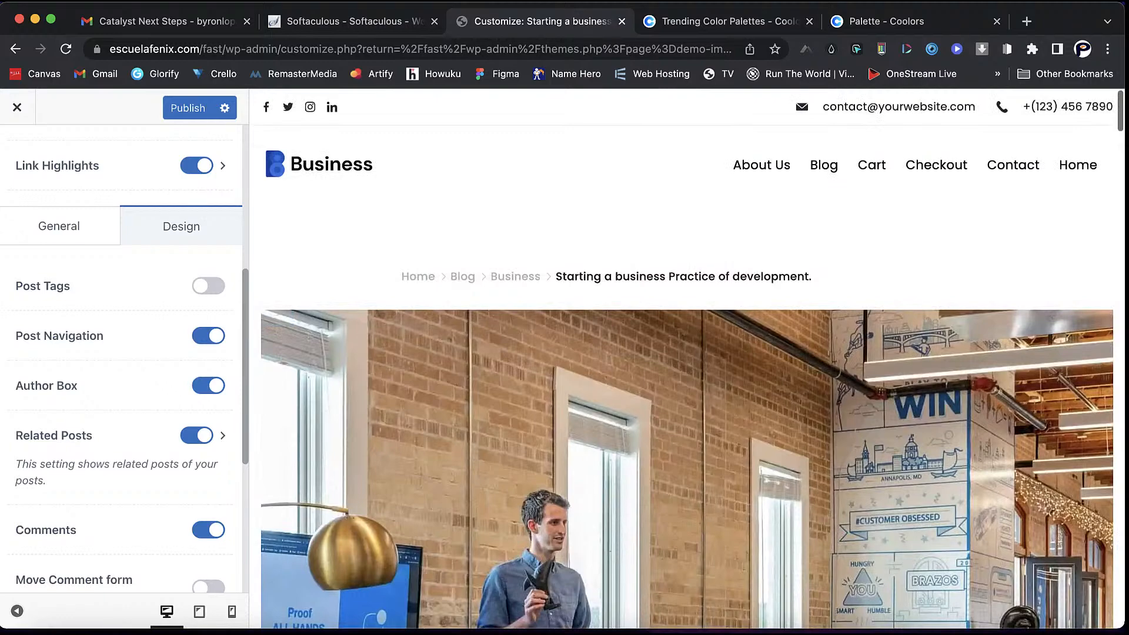
scroll(687, 386, down, 10)
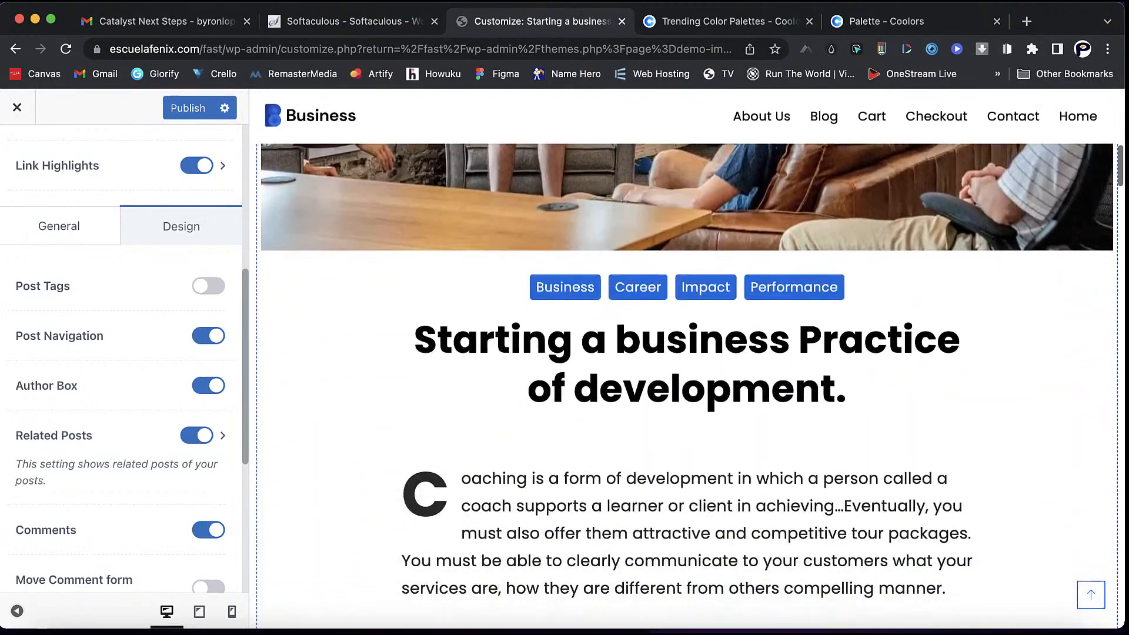
click(208, 287)
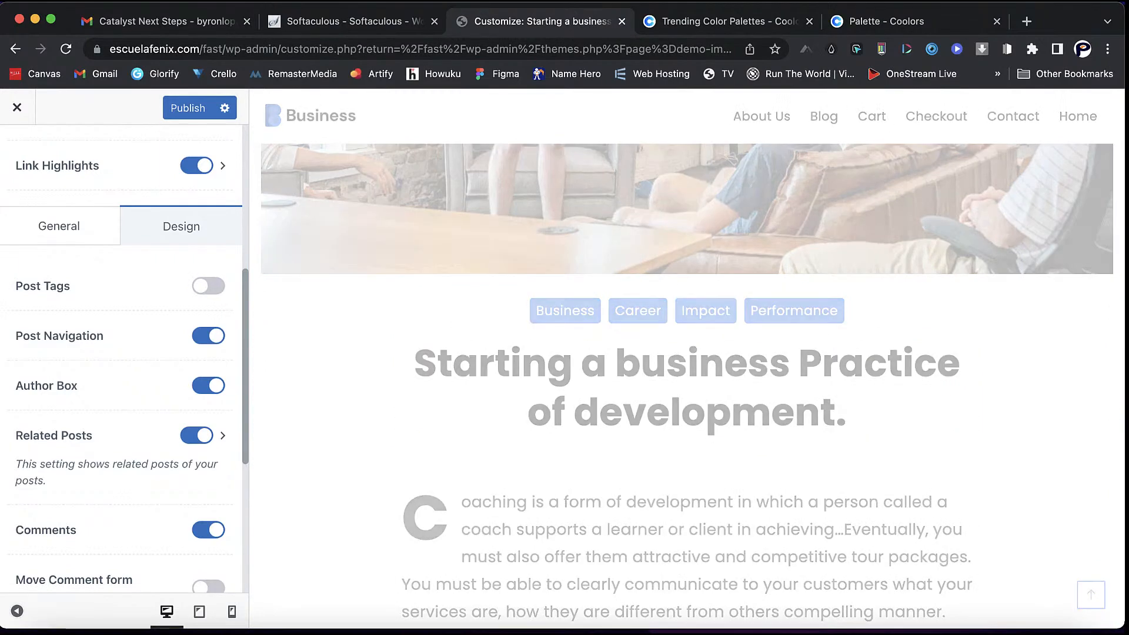
scroll(687, 382, down, 15)
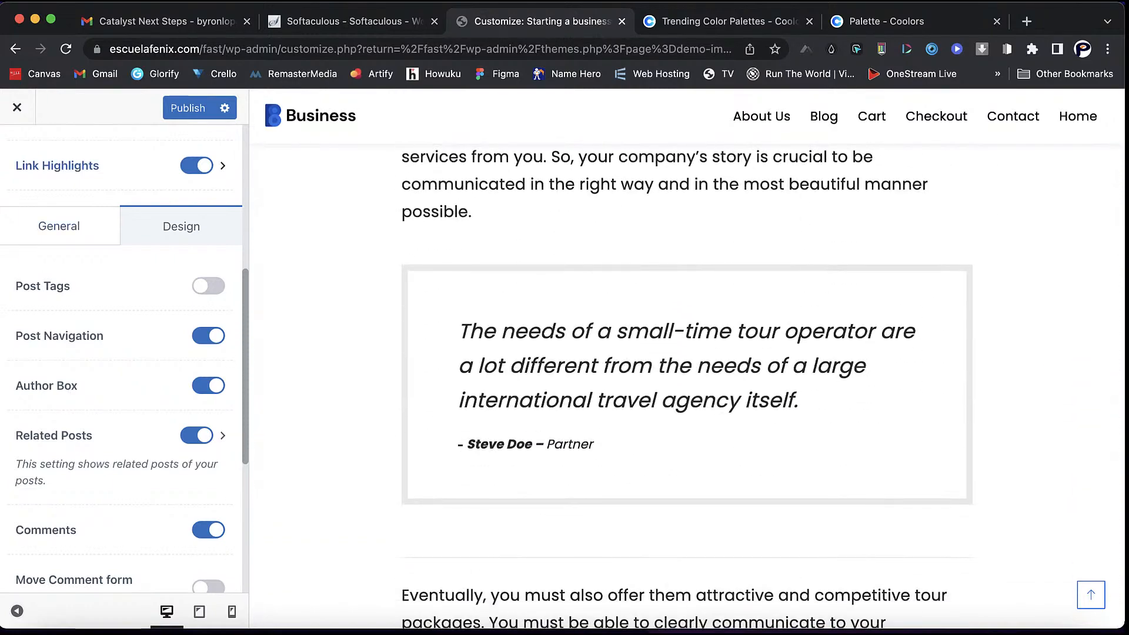
scroll(124, 358, up, 6)
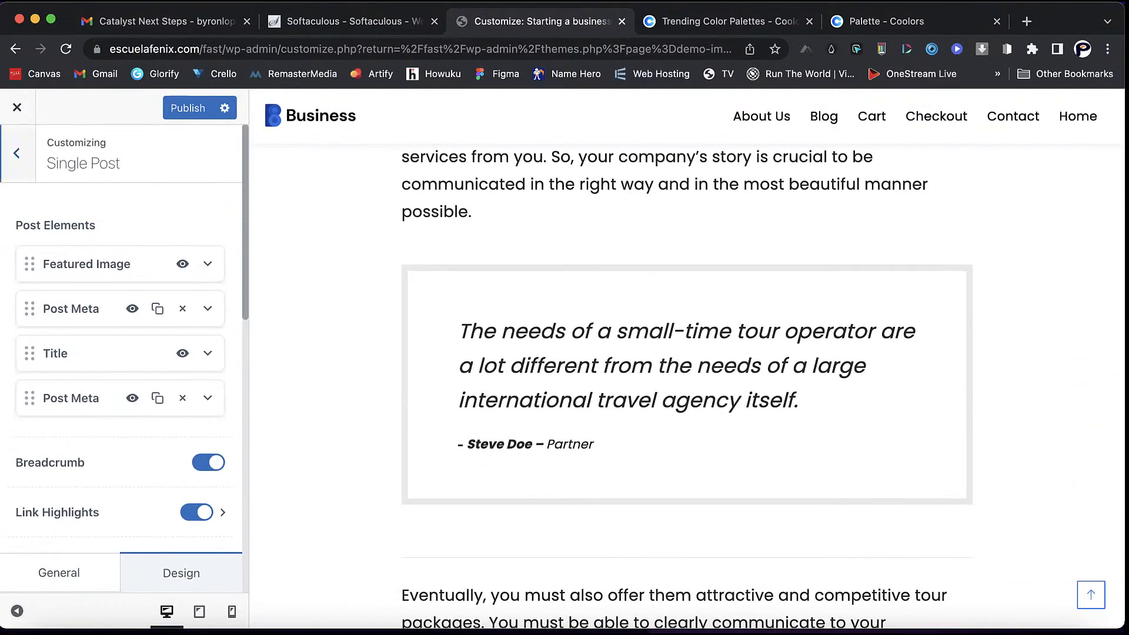
click(17, 154)
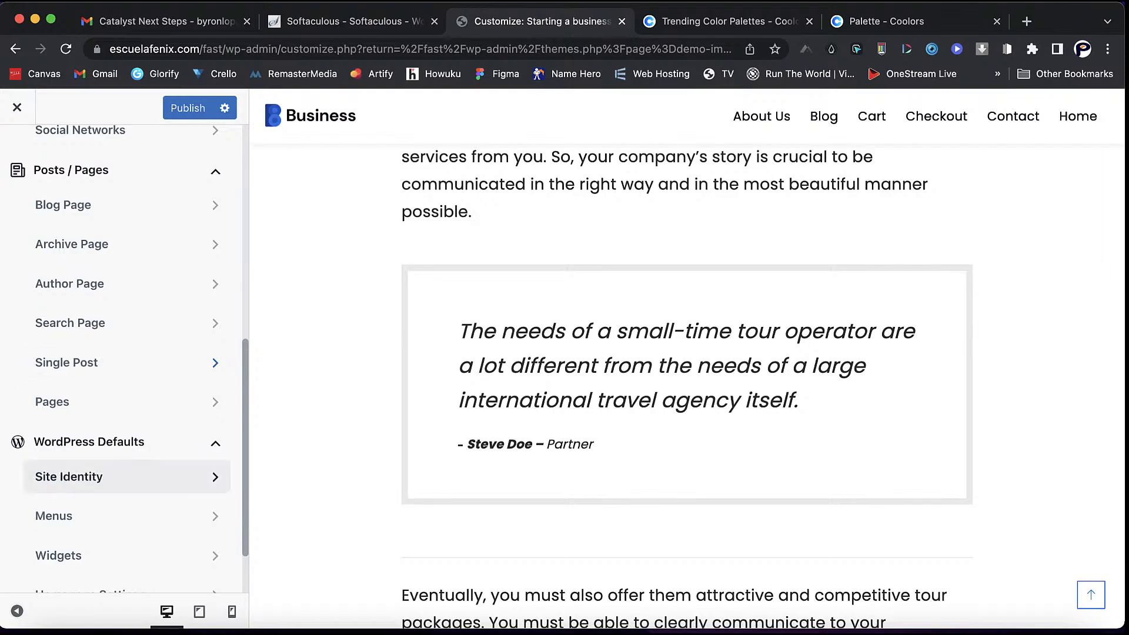
scroll(118, 476, down, 1)
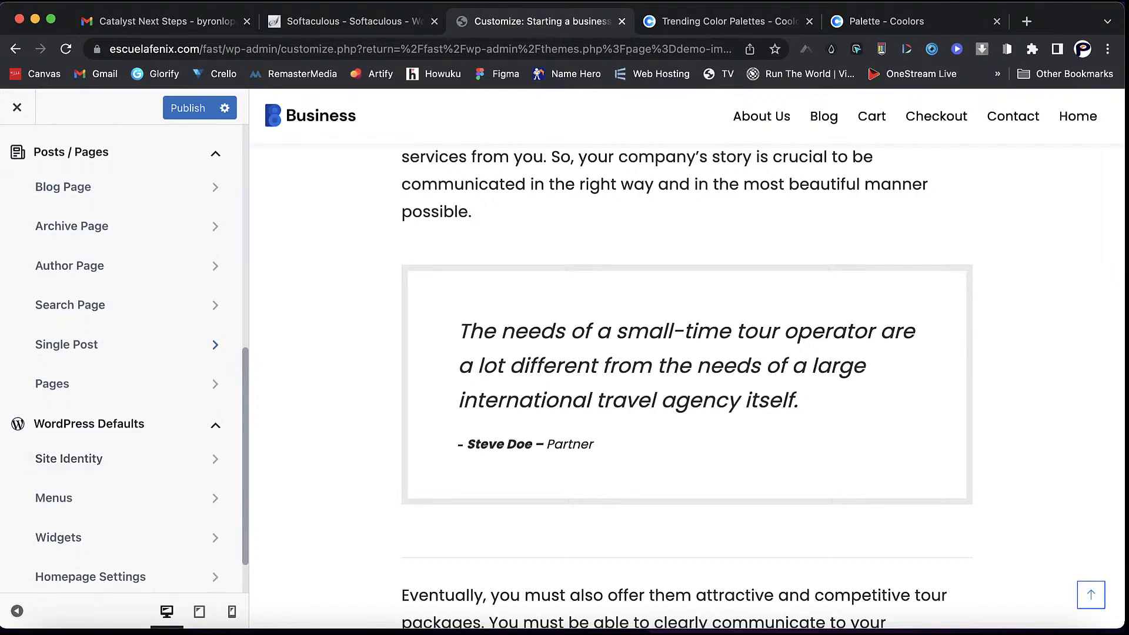
scroll(687, 383, up, 20)
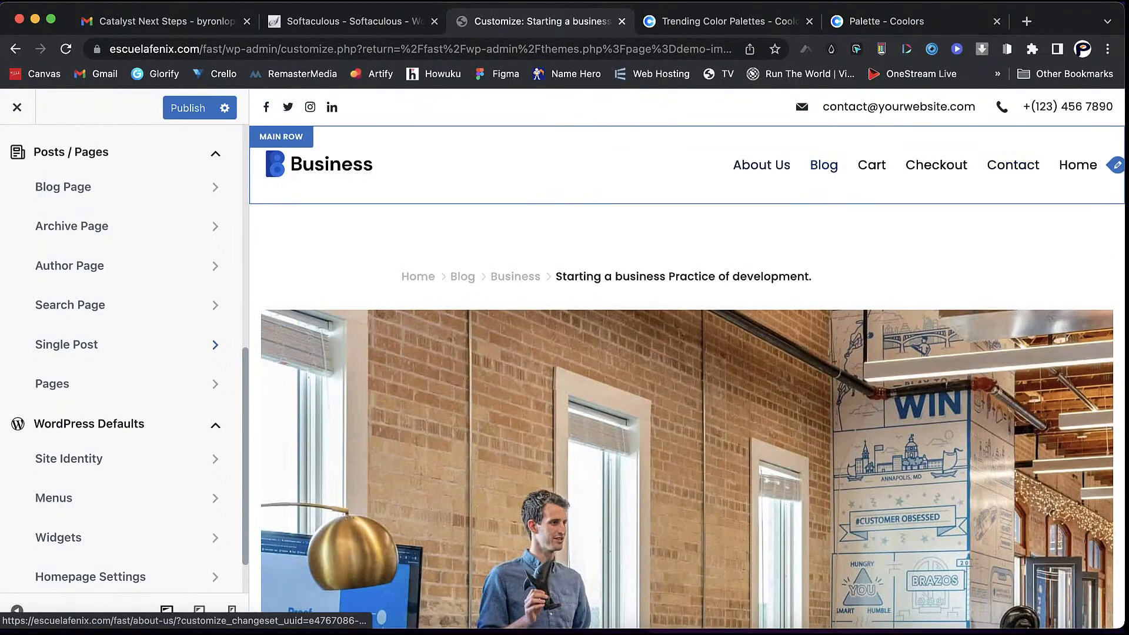
- Preview Home, then set the LMS logo as the Site Identity site icon, skipping cropping
click(1078, 164)
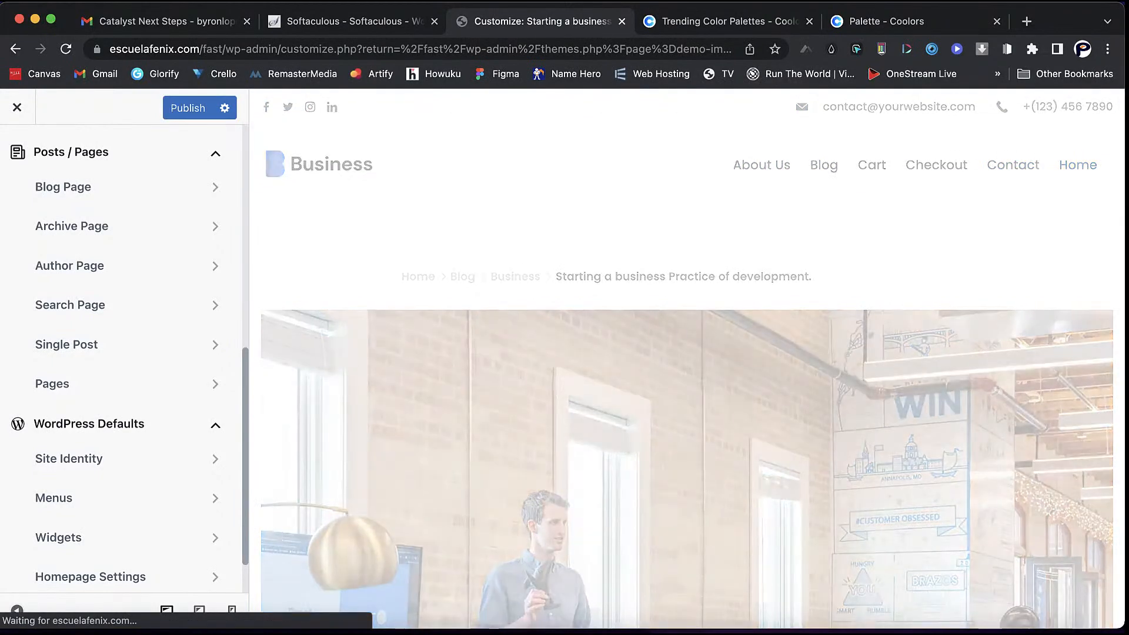
click(88, 459)
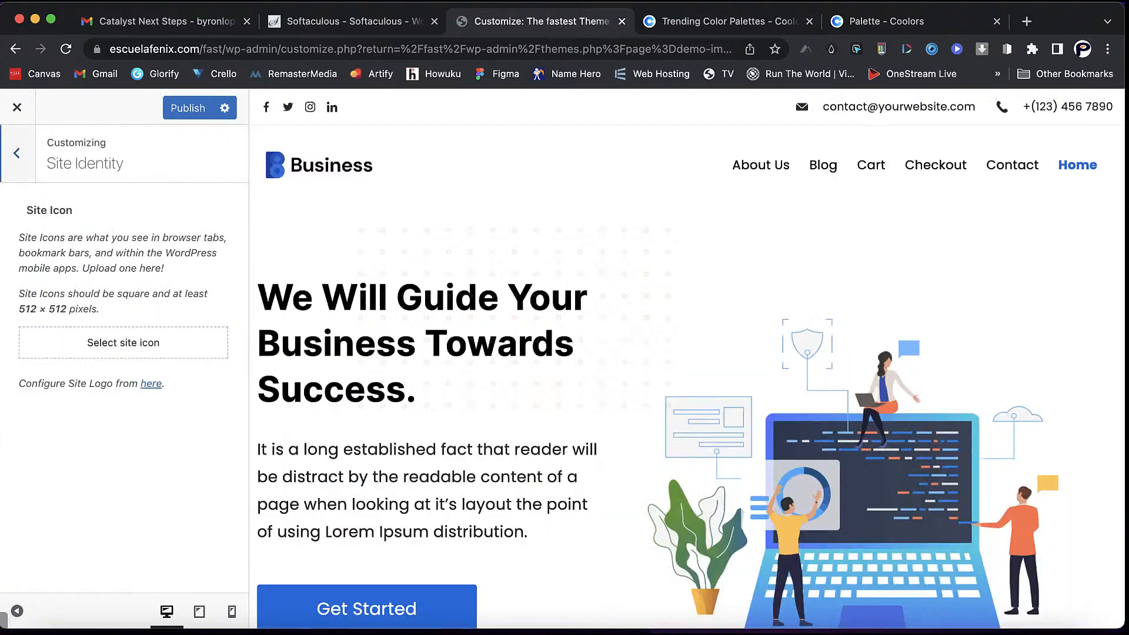
click(124, 342)
click(87, 296)
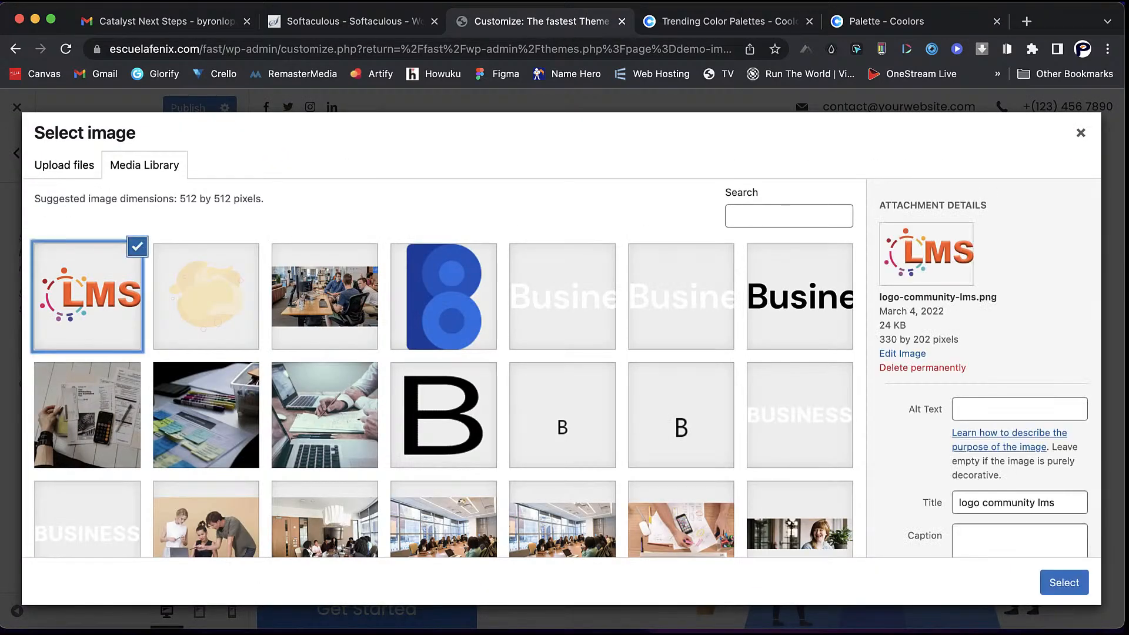
click(1065, 583)
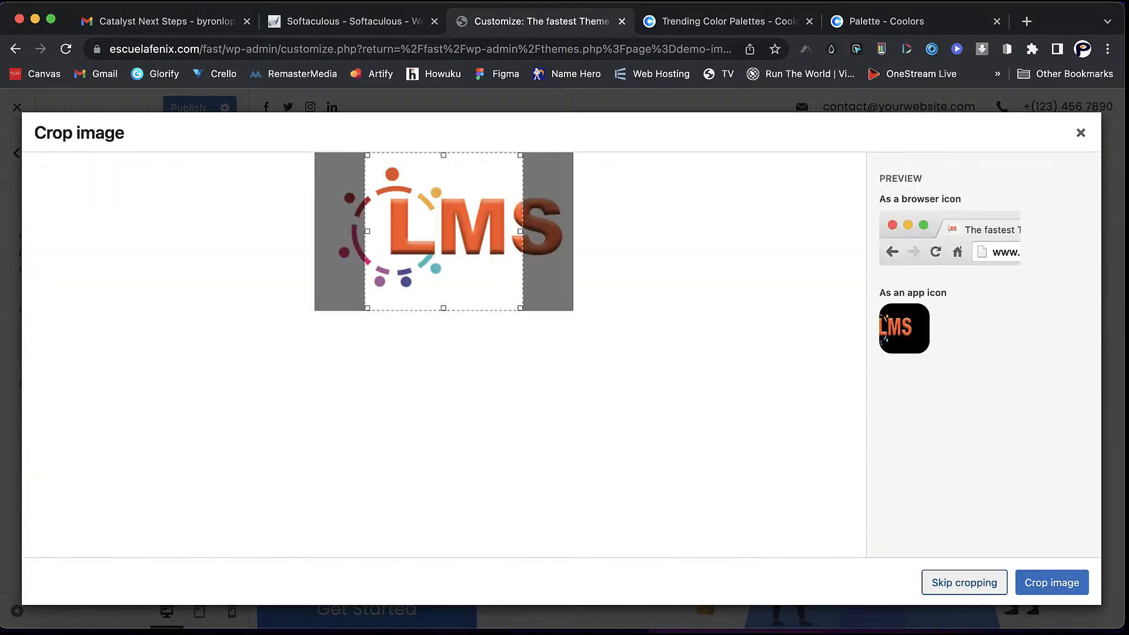
click(965, 583)
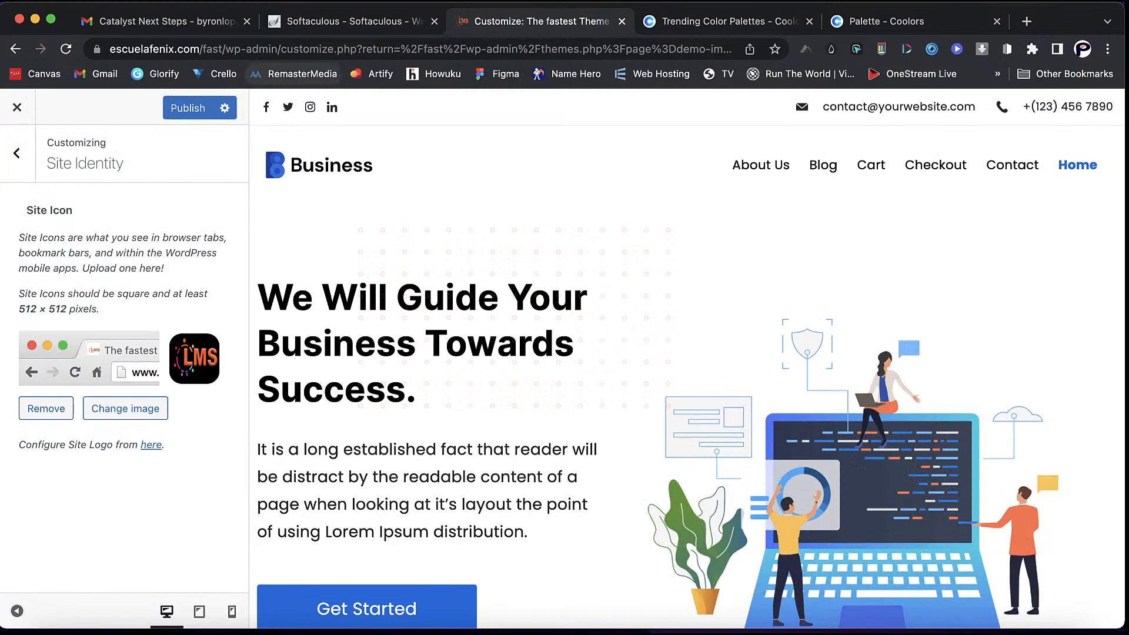
click(17, 153)
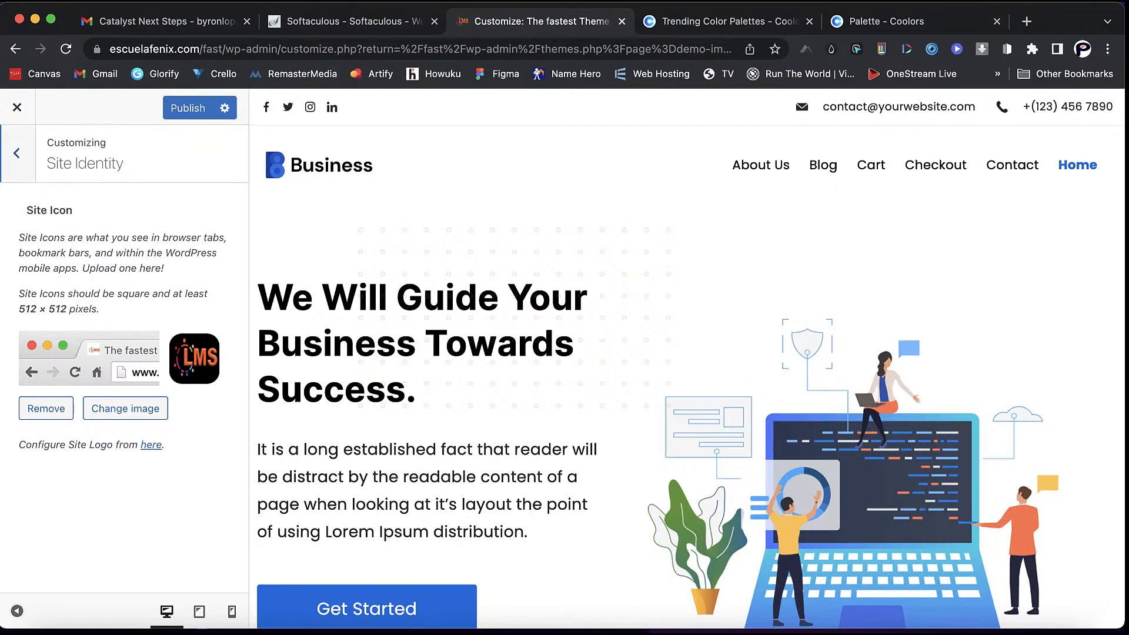
click(118, 498)
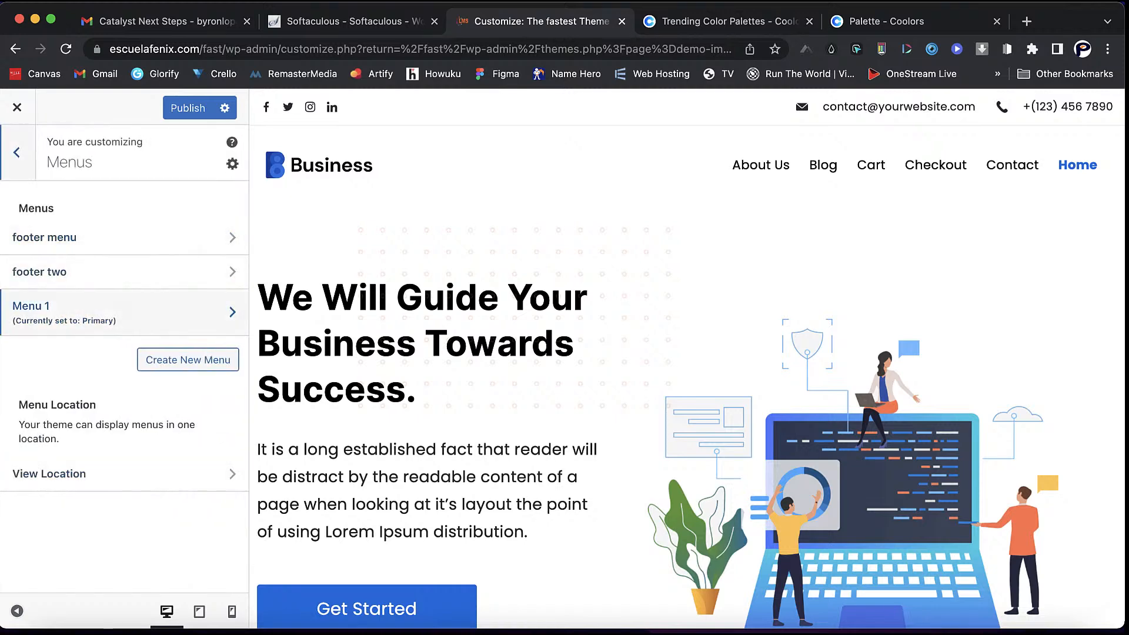
click(118, 312)
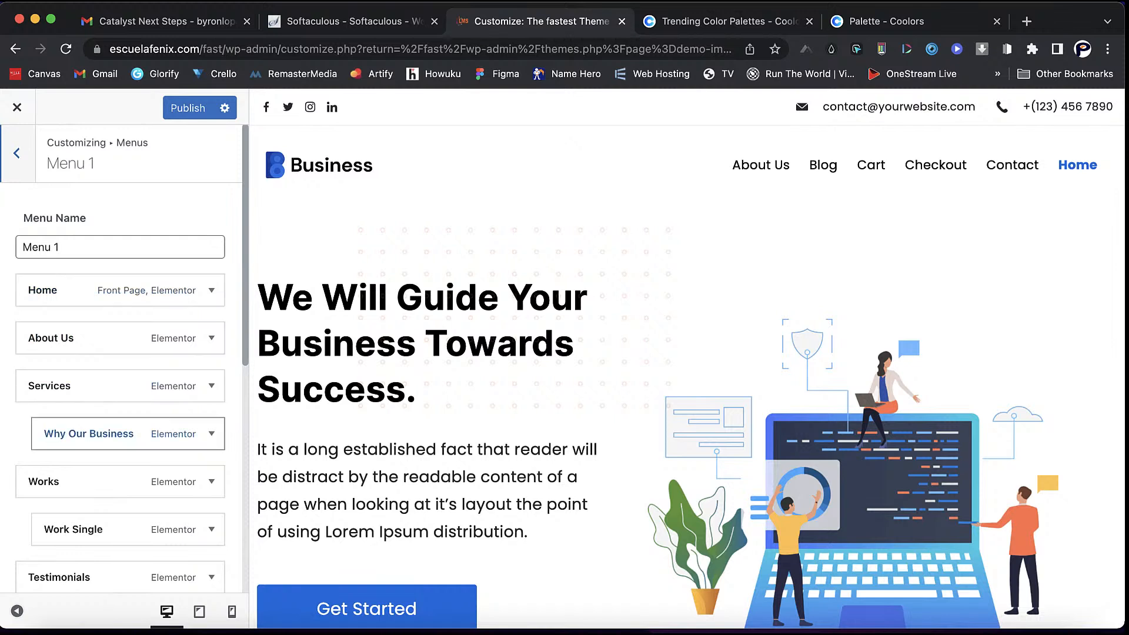
scroll(117, 344, down, 8)
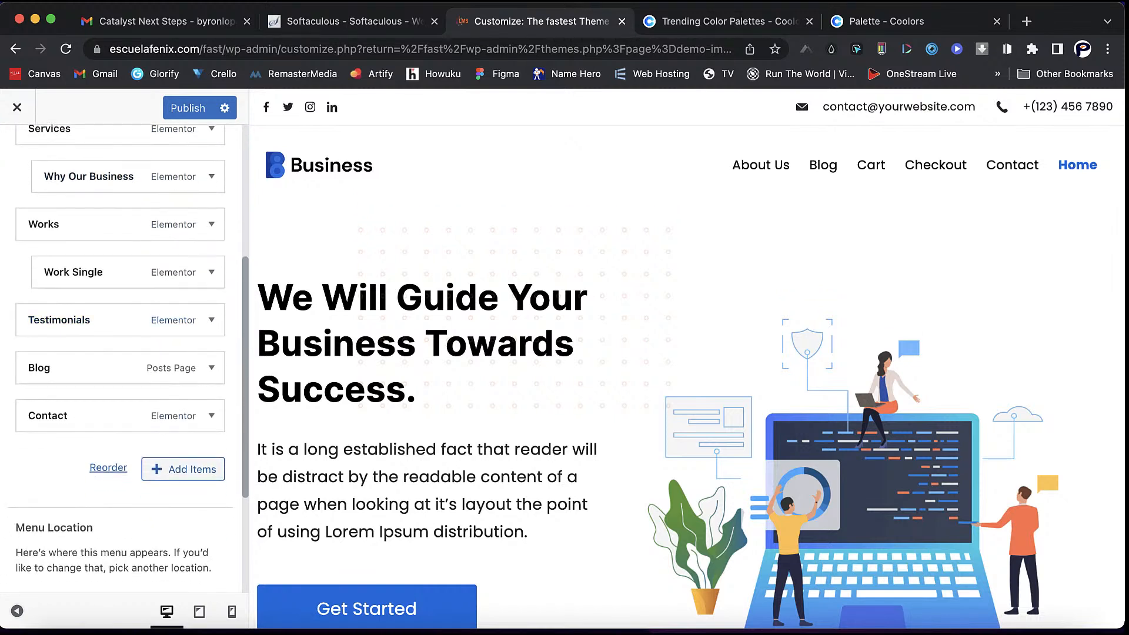
scroll(117, 492, up, 5)
scroll(118, 492, up, 1)
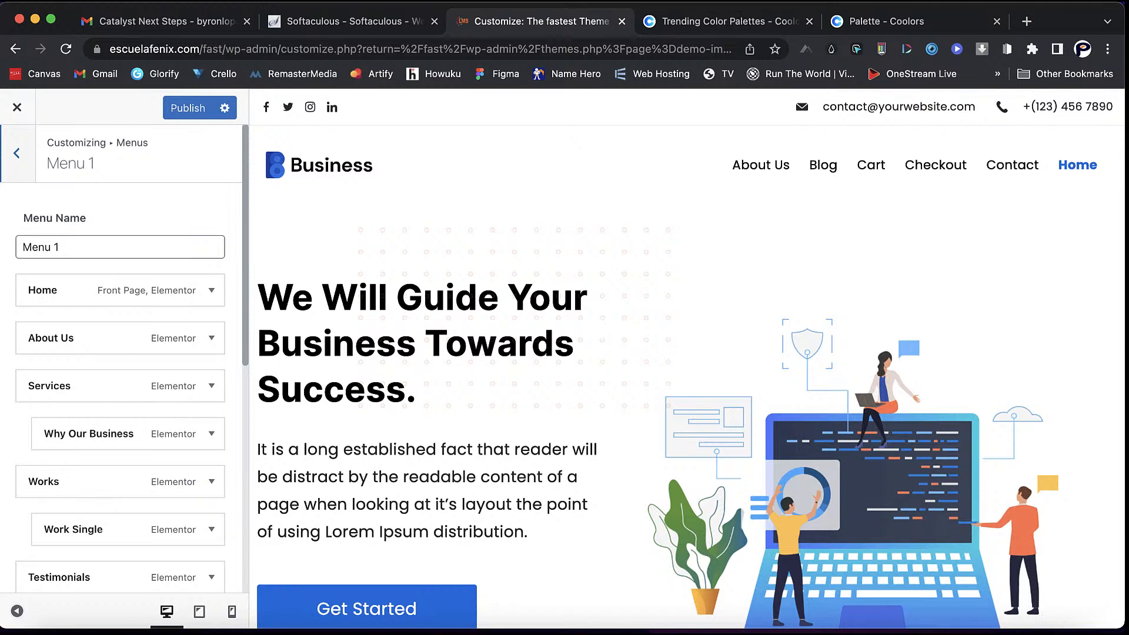
click(17, 153)
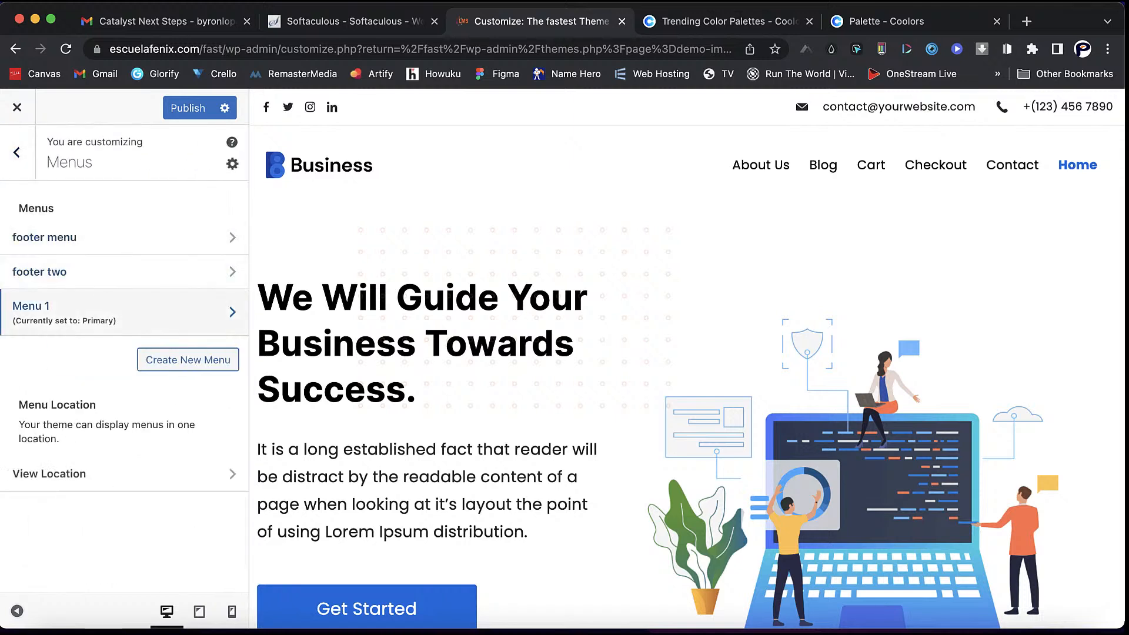
click(16, 153)
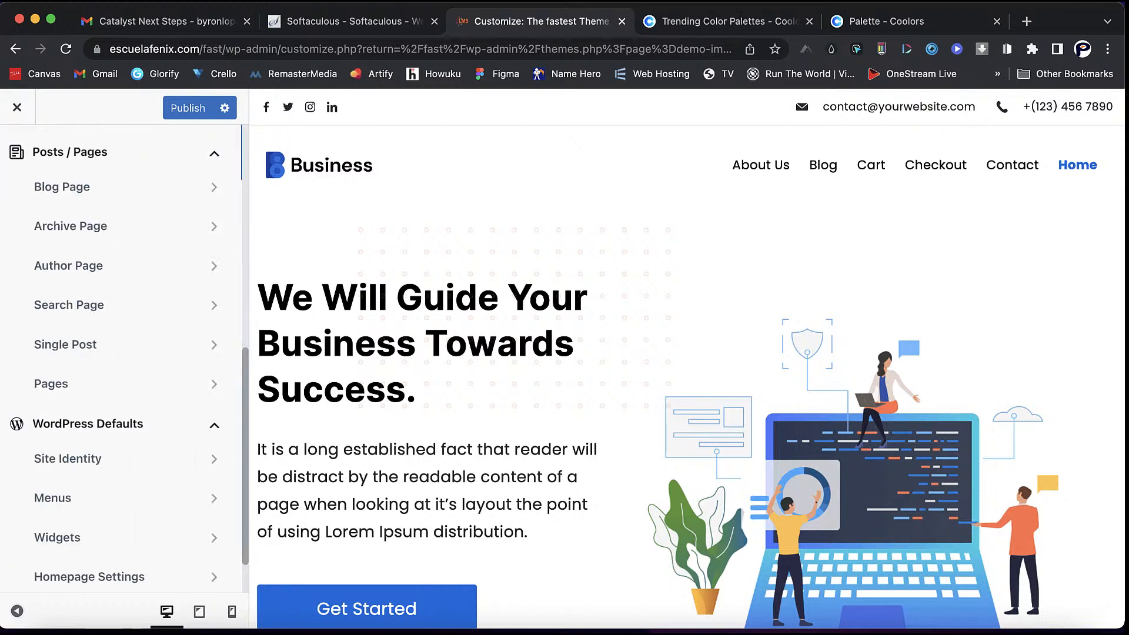
scroll(123, 353, down, 2)
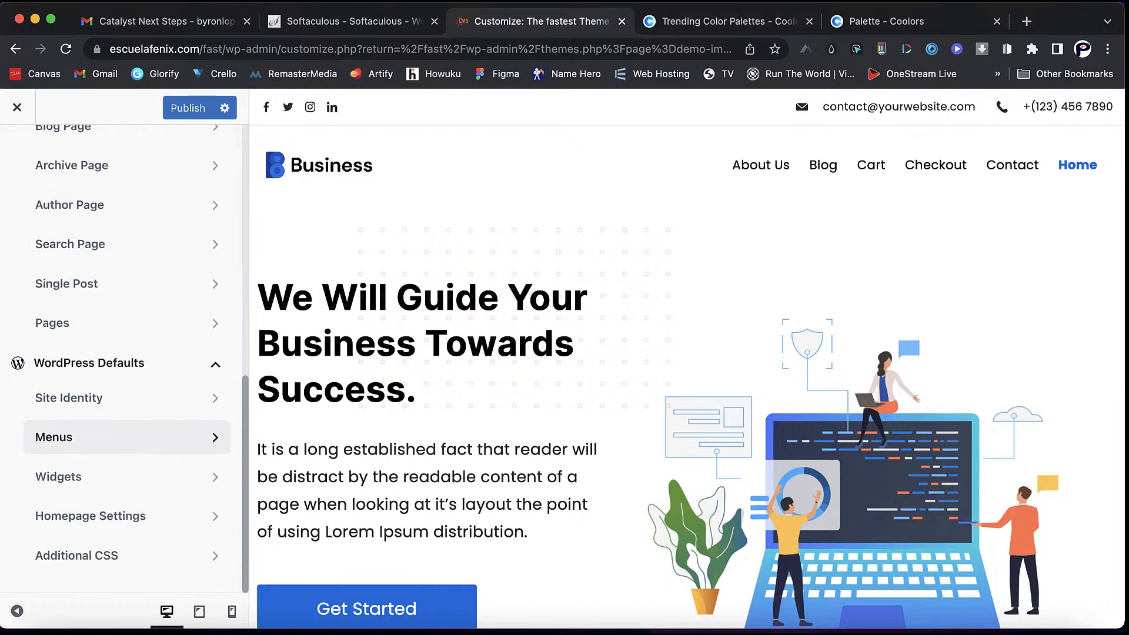
- Open the Widgets panel and look over the Footer One widget area
click(59, 476)
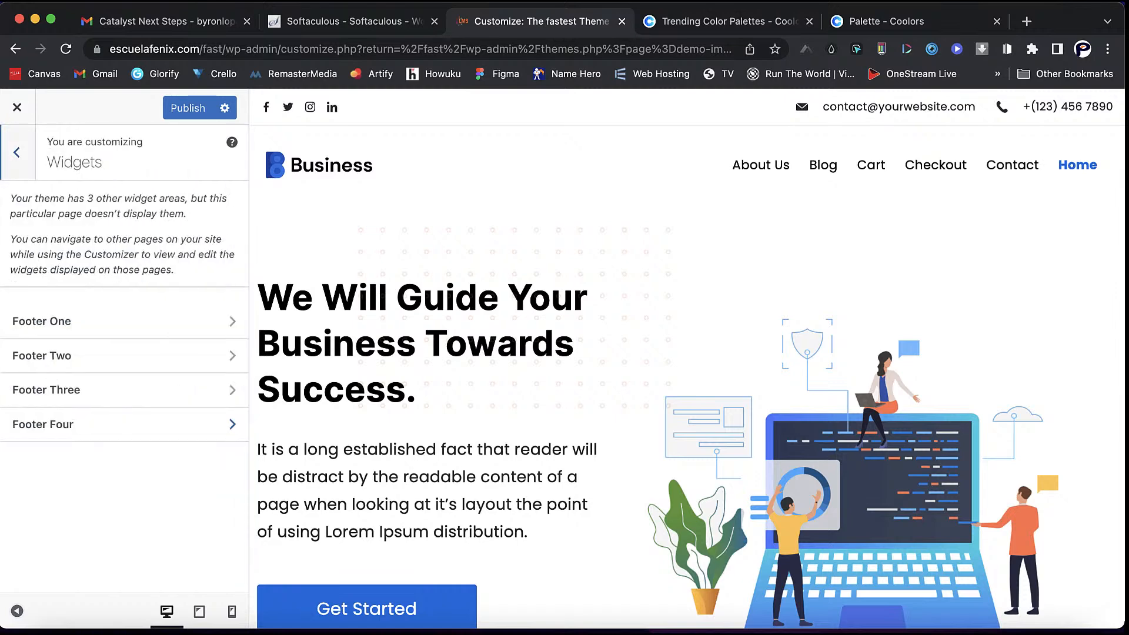
scroll(687, 359, down, 10)
scroll(687, 359, down, 15)
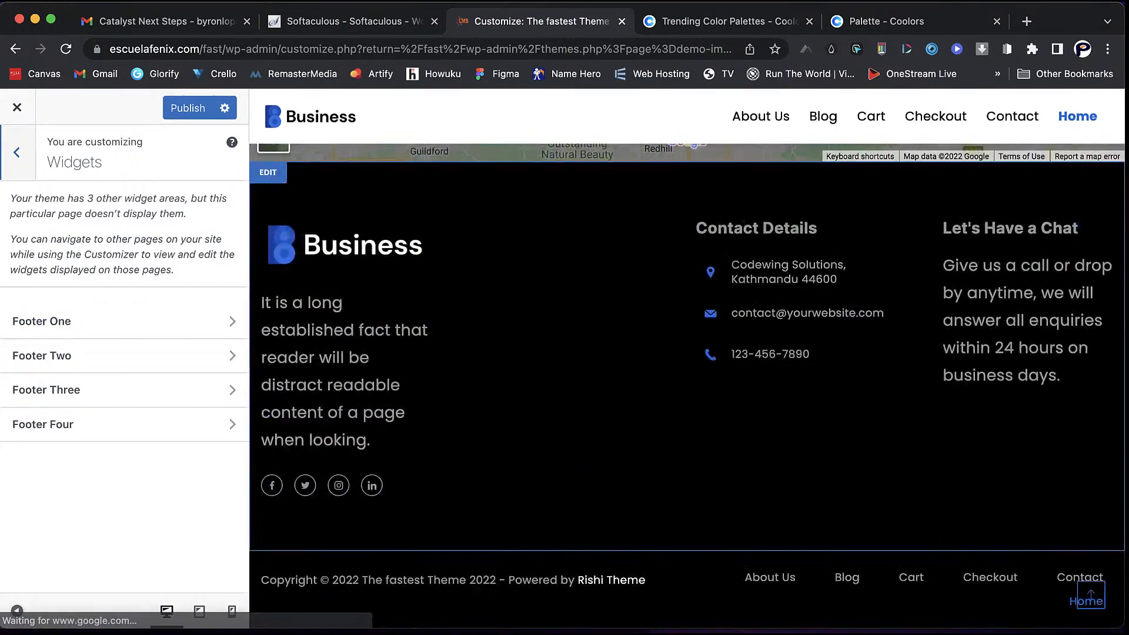
click(124, 322)
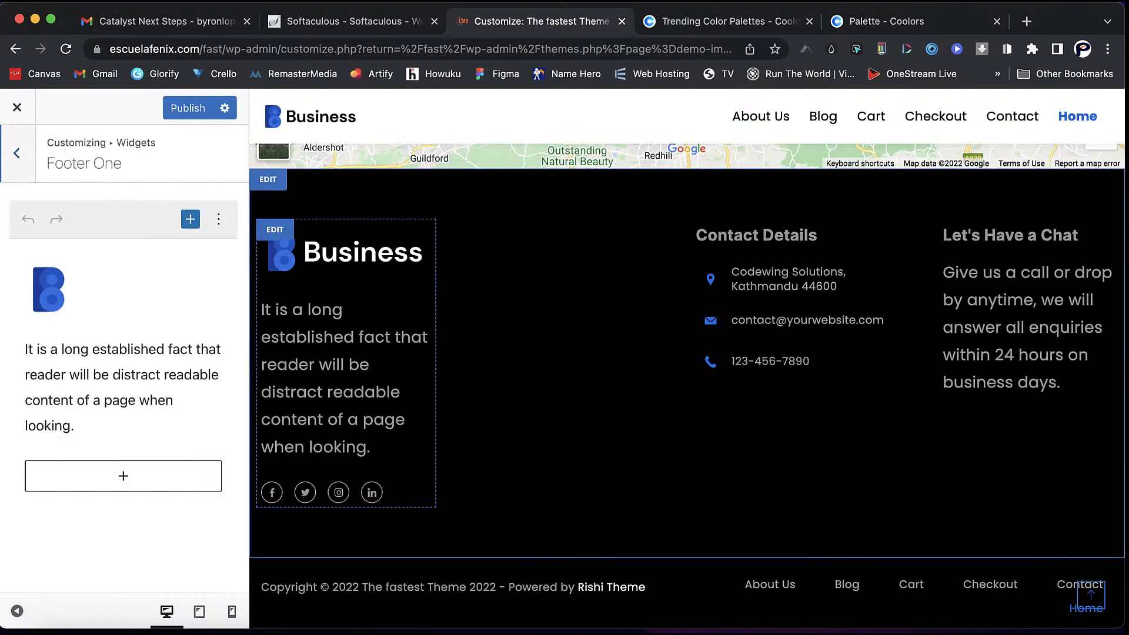
click(16, 153)
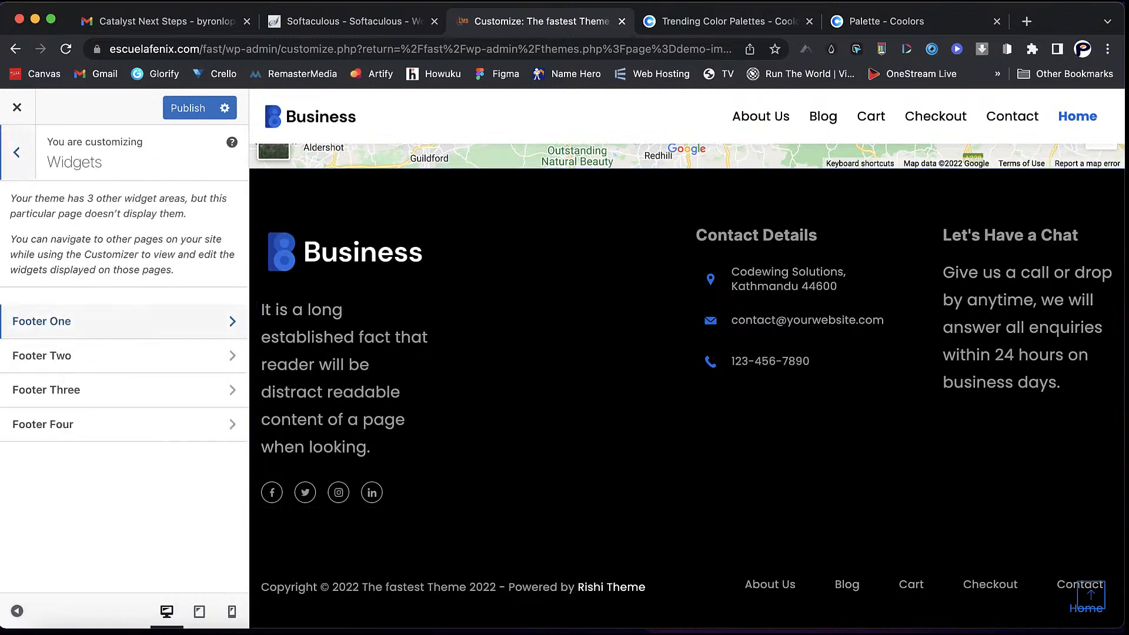
- Set the Footer Two Navigation Menu widget to use Menu 1
click(54, 355)
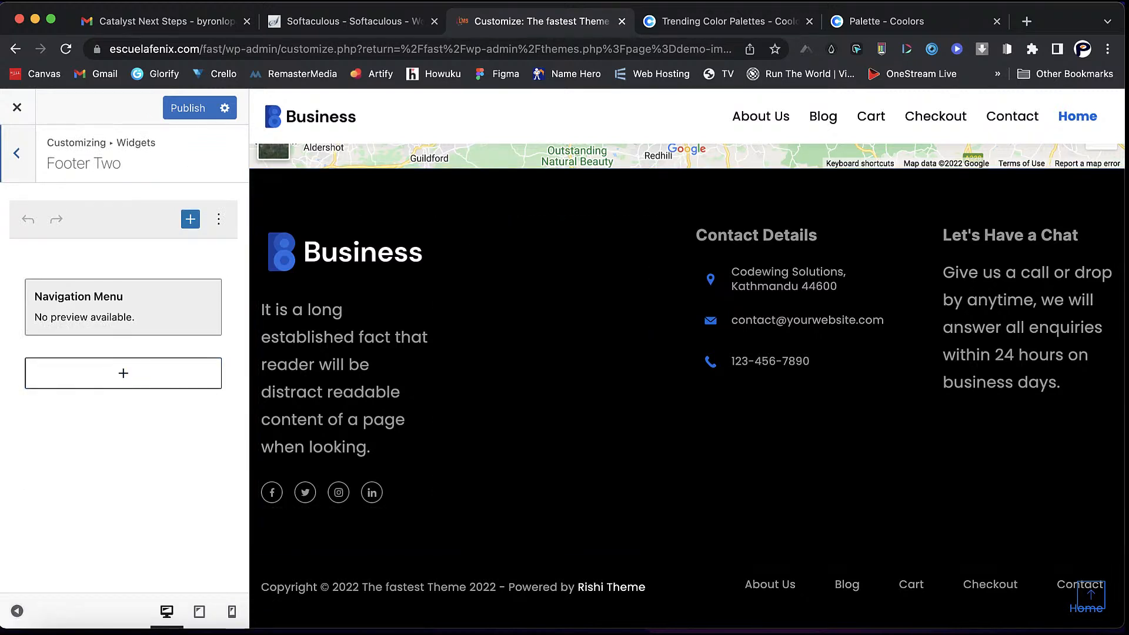
click(122, 308)
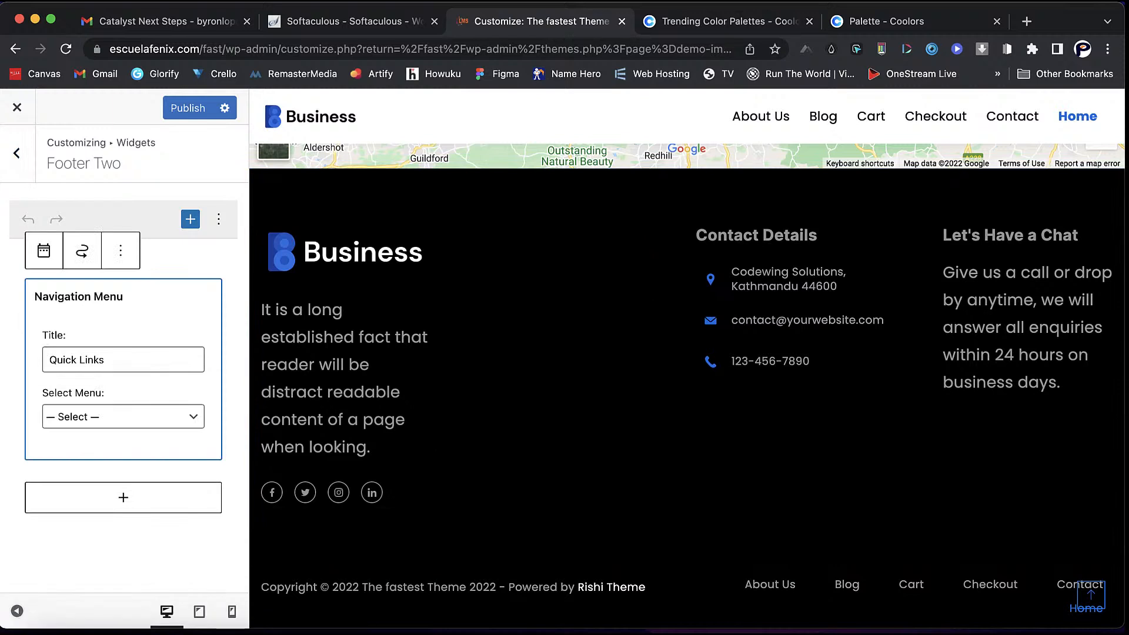
click(123, 417)
click(118, 468)
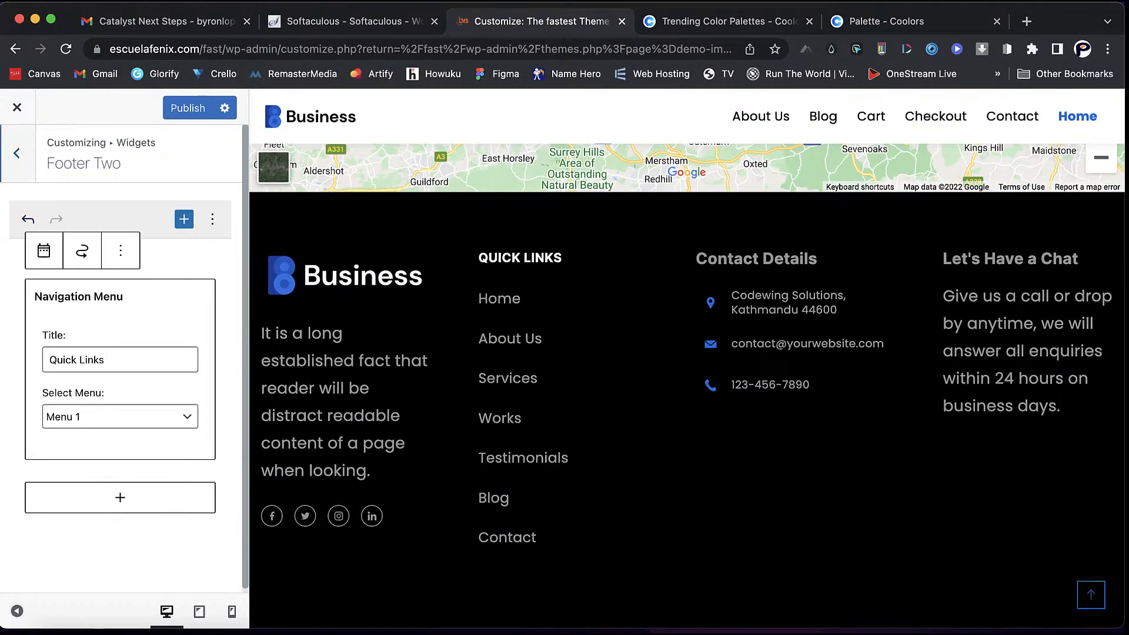
click(16, 153)
- Review the Footer Three Contact Details and Footer Four widgets unchanged, then return to the main sections
click(88, 391)
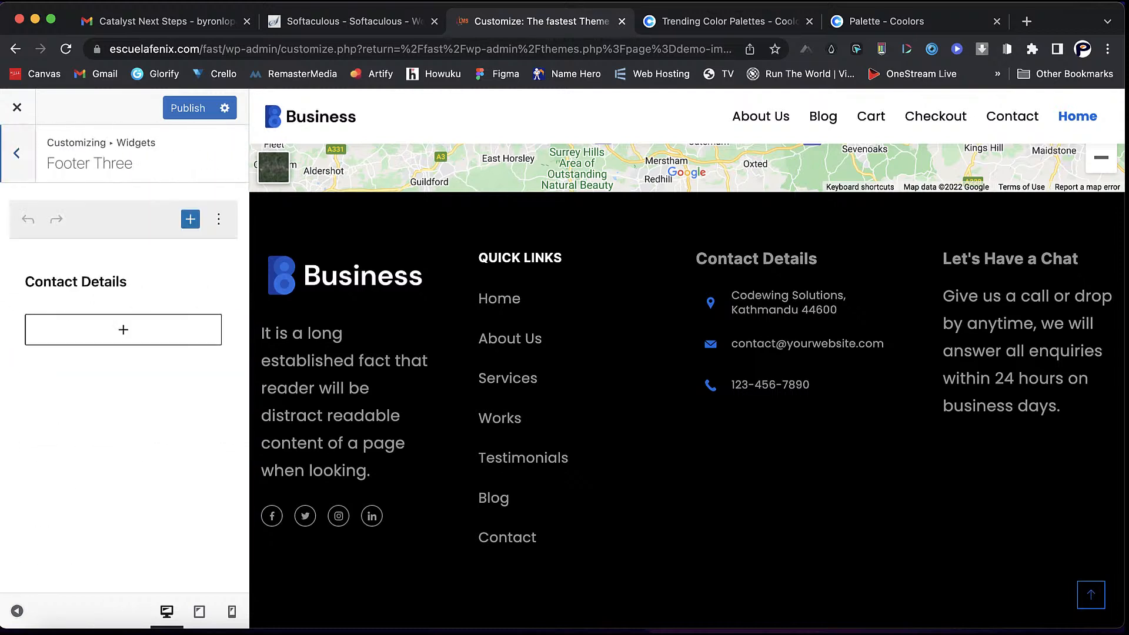
click(119, 282)
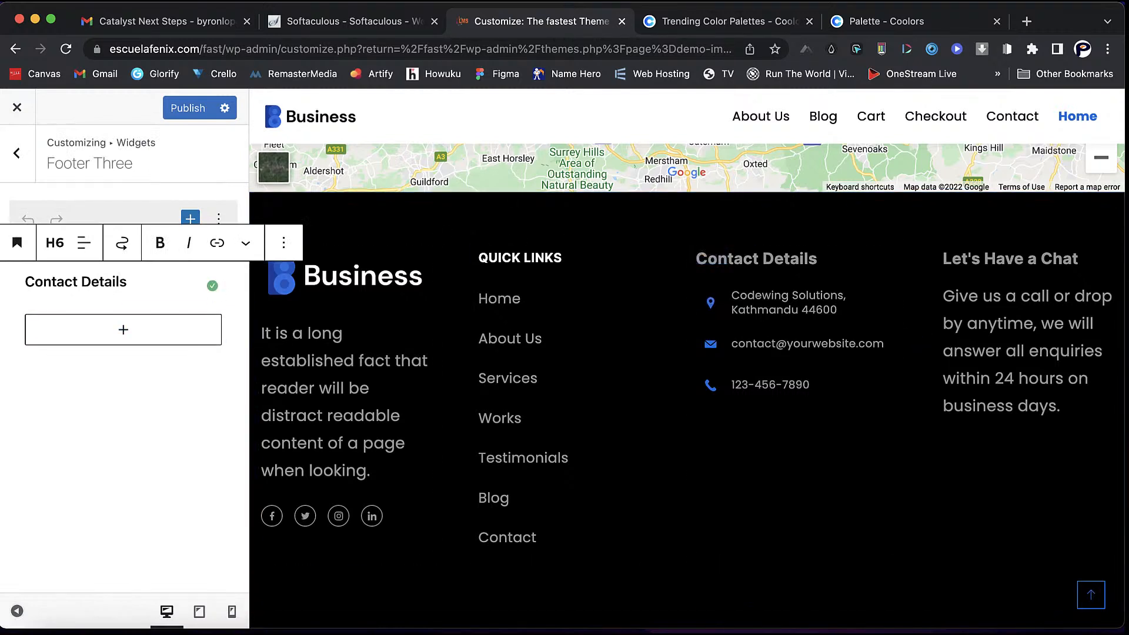
click(16, 154)
click(46, 425)
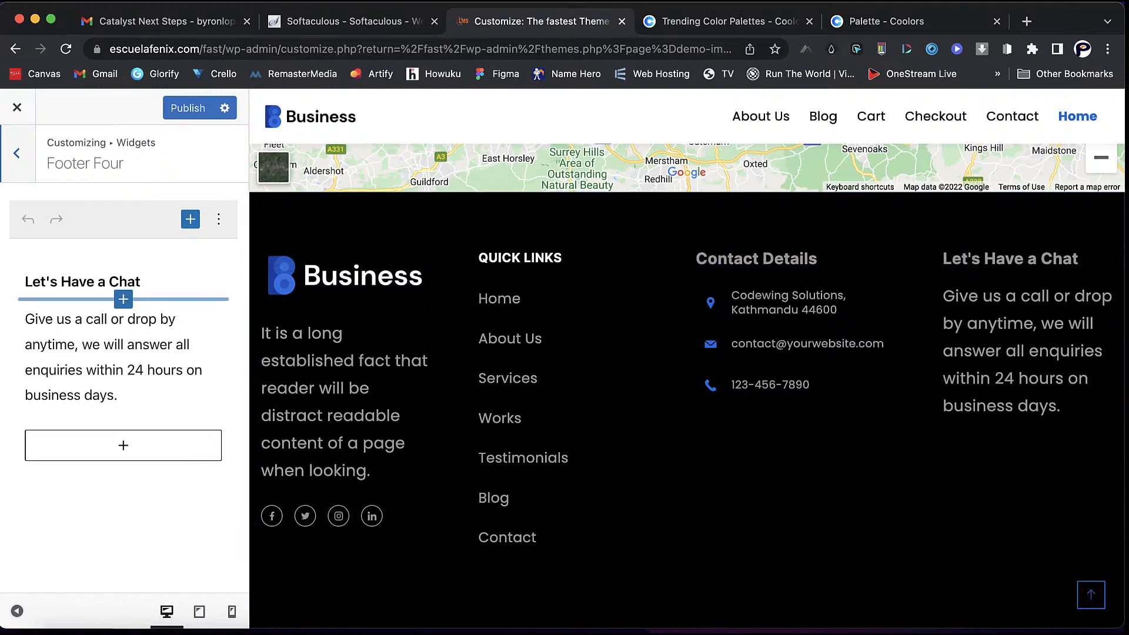
click(17, 153)
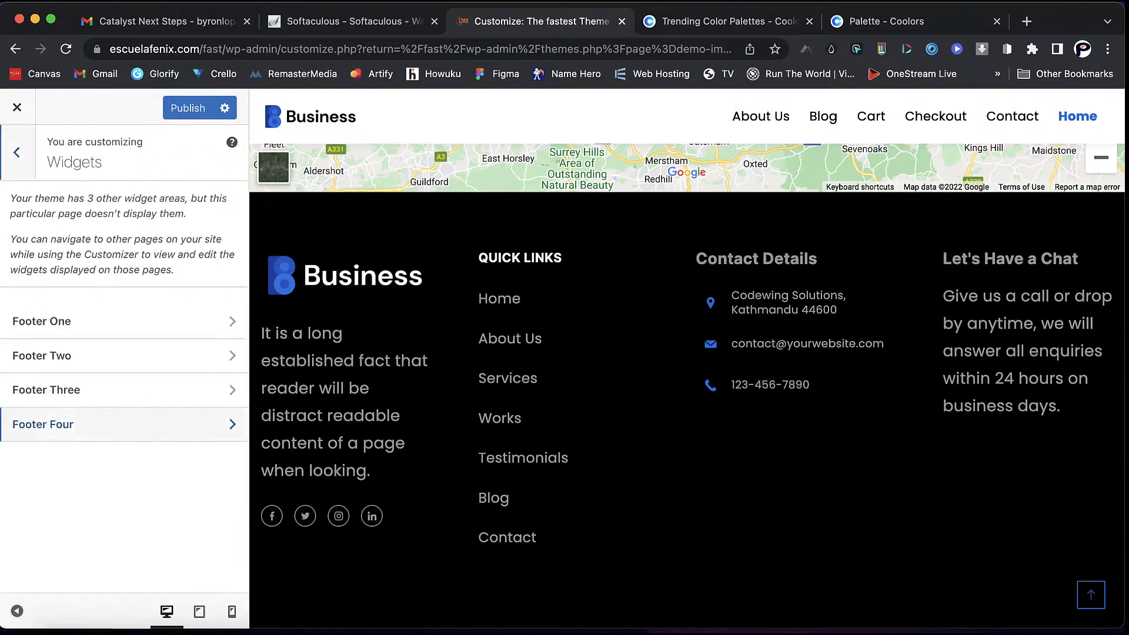
click(25, 155)
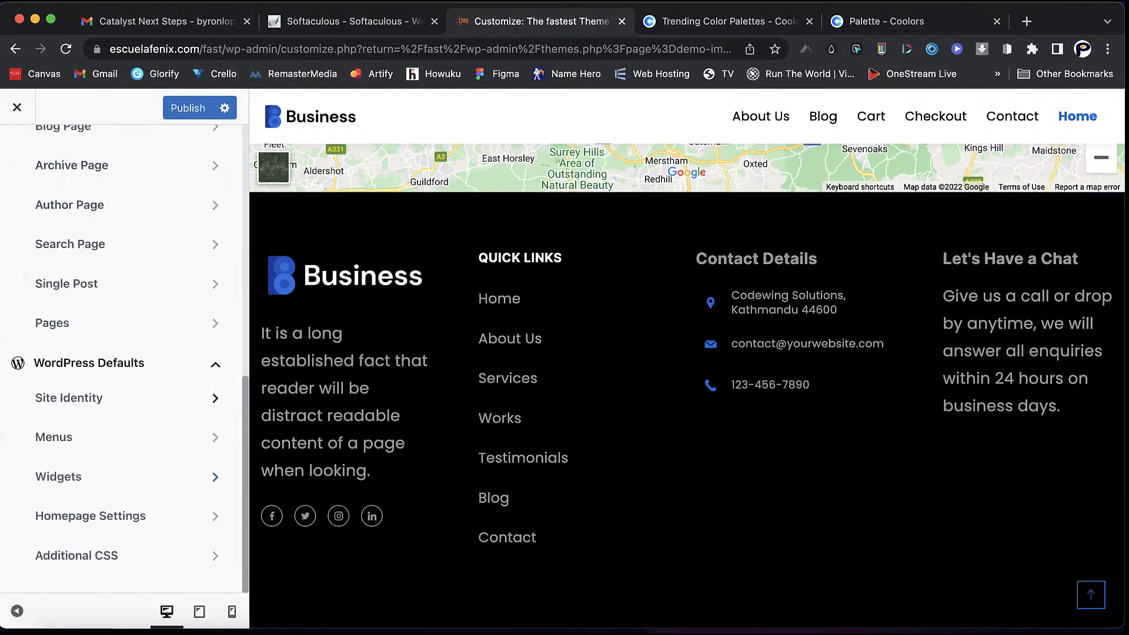
- Make Sample Page the static homepage in Homepage Settings
click(91, 516)
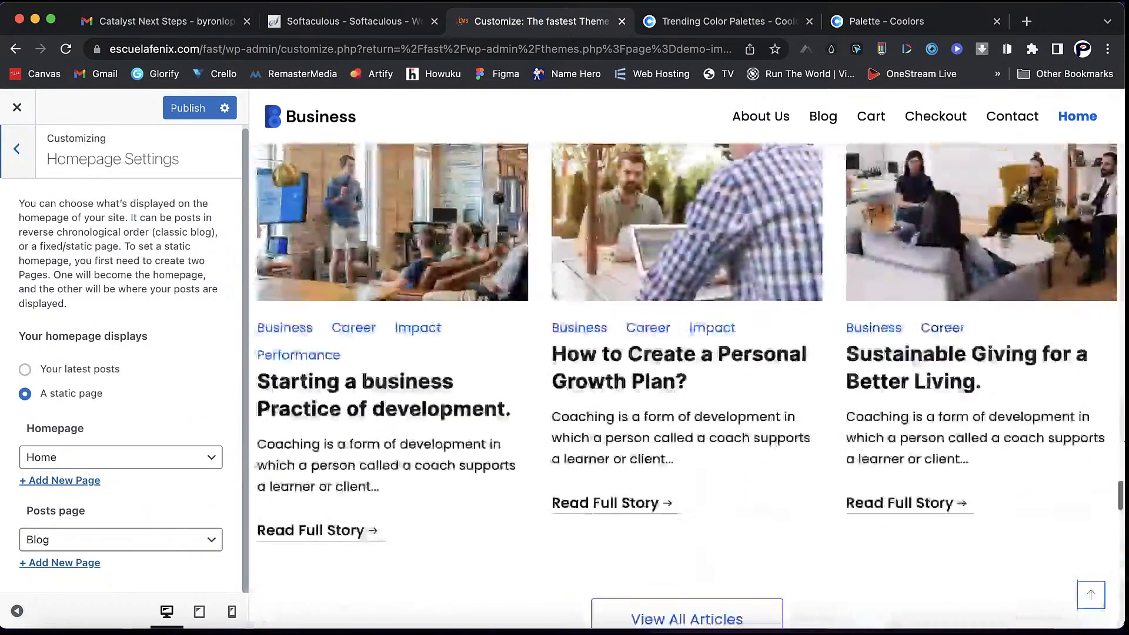
scroll(687, 358, up, 20)
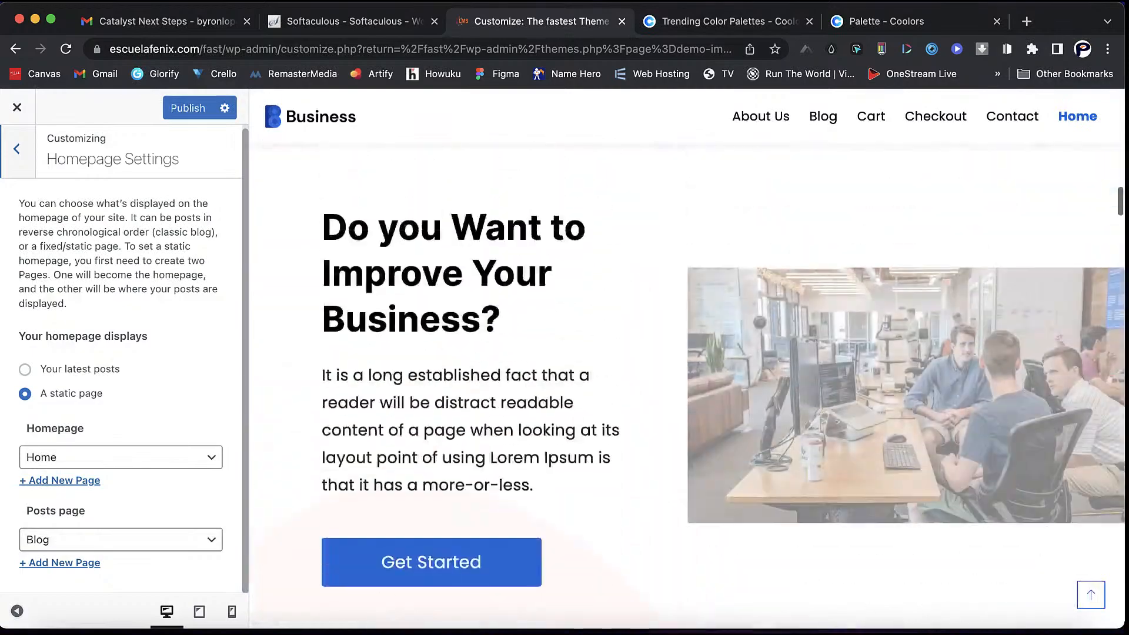
scroll(687, 359, up, 15)
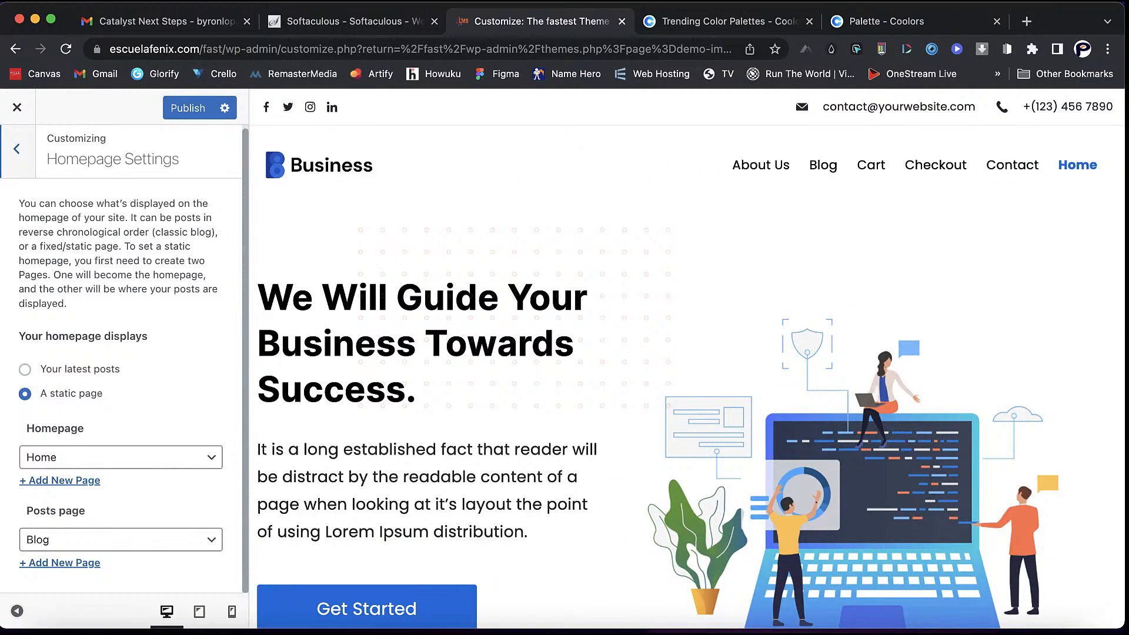
click(121, 457)
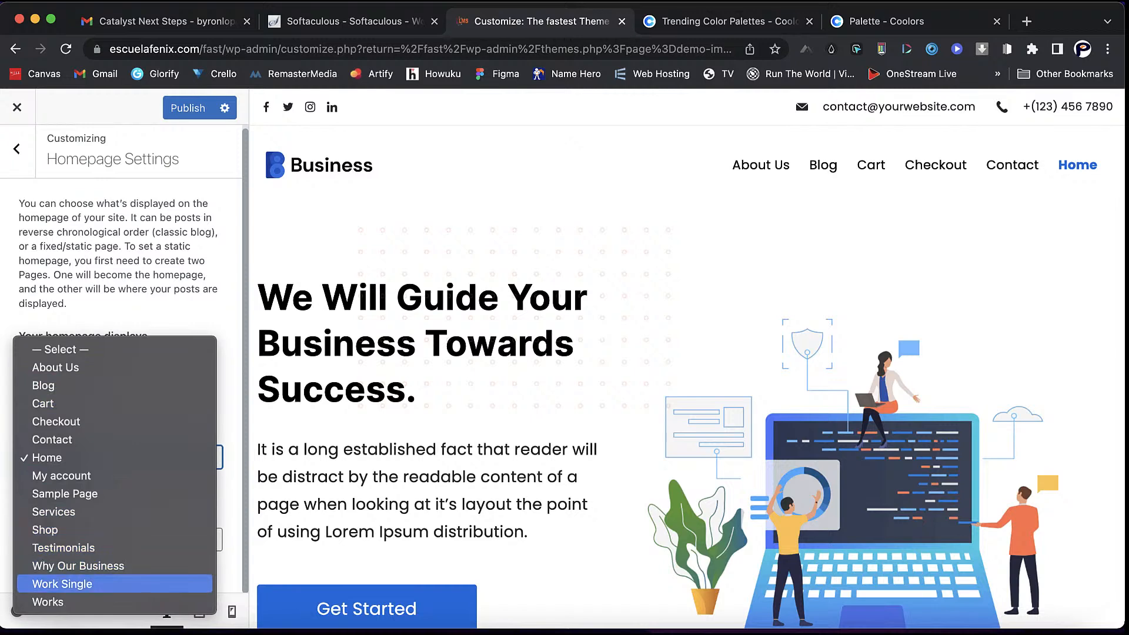
key(Return)
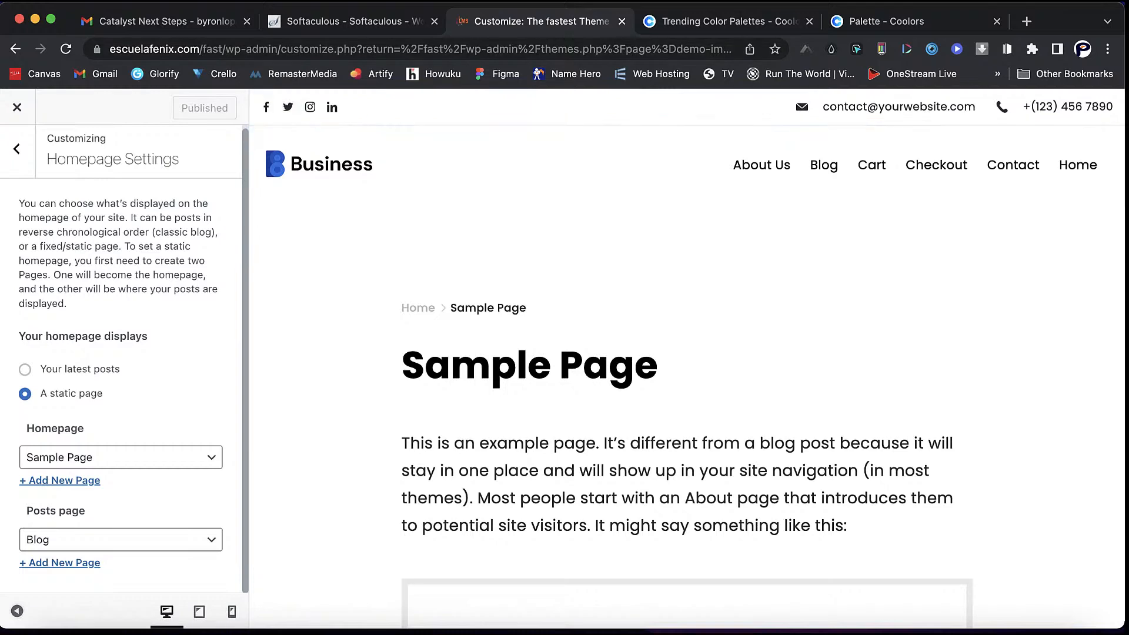
scroll(687, 365, down, 3)
scroll(687, 365, up, 3)
- Preview Home and set Home back as the static homepage
click(1079, 166)
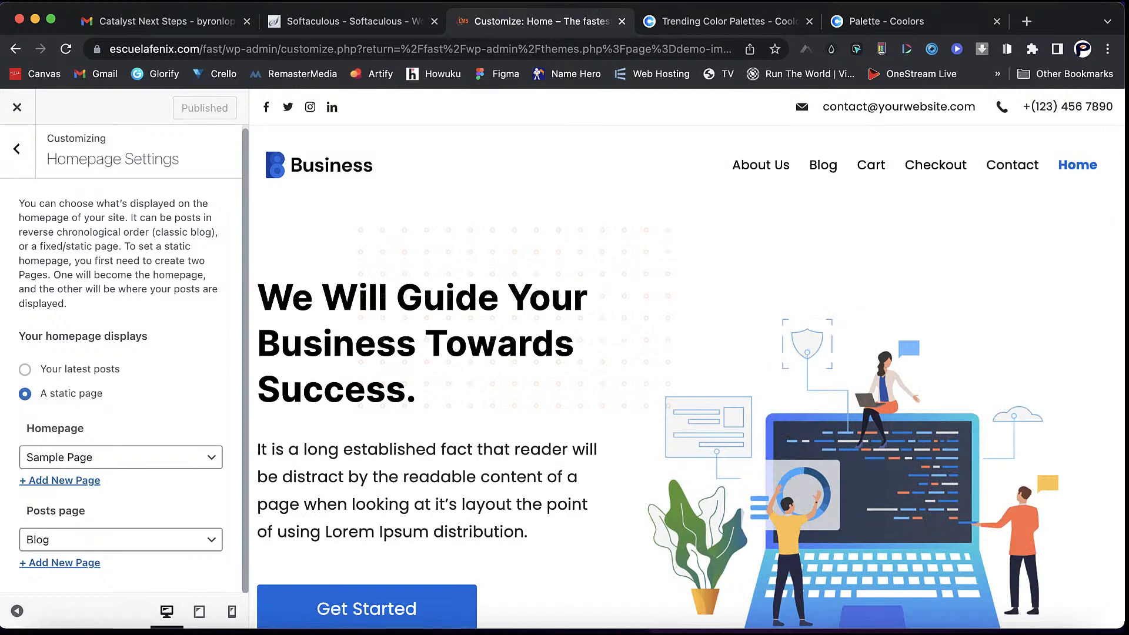
scroll(687, 365, down, 1)
click(120, 457)
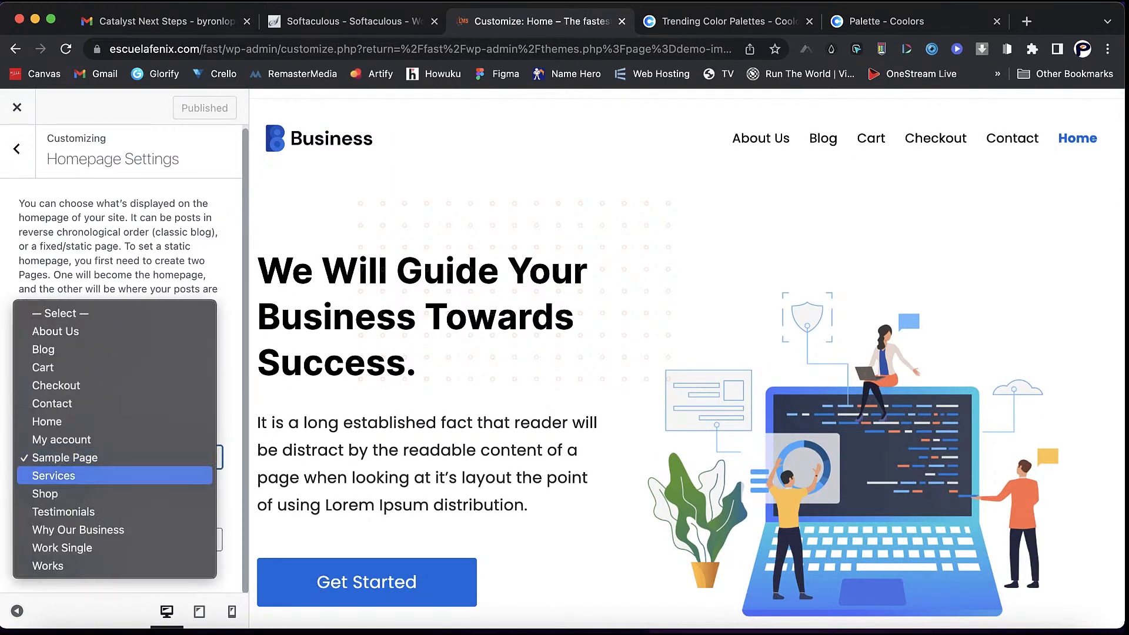
click(115, 422)
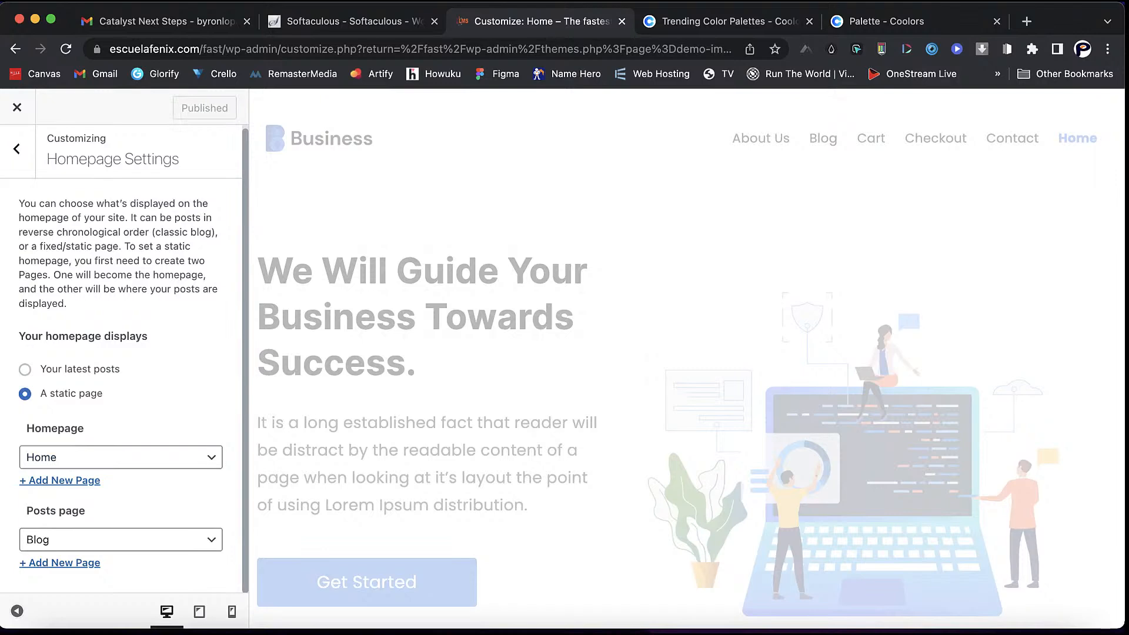
click(16, 149)
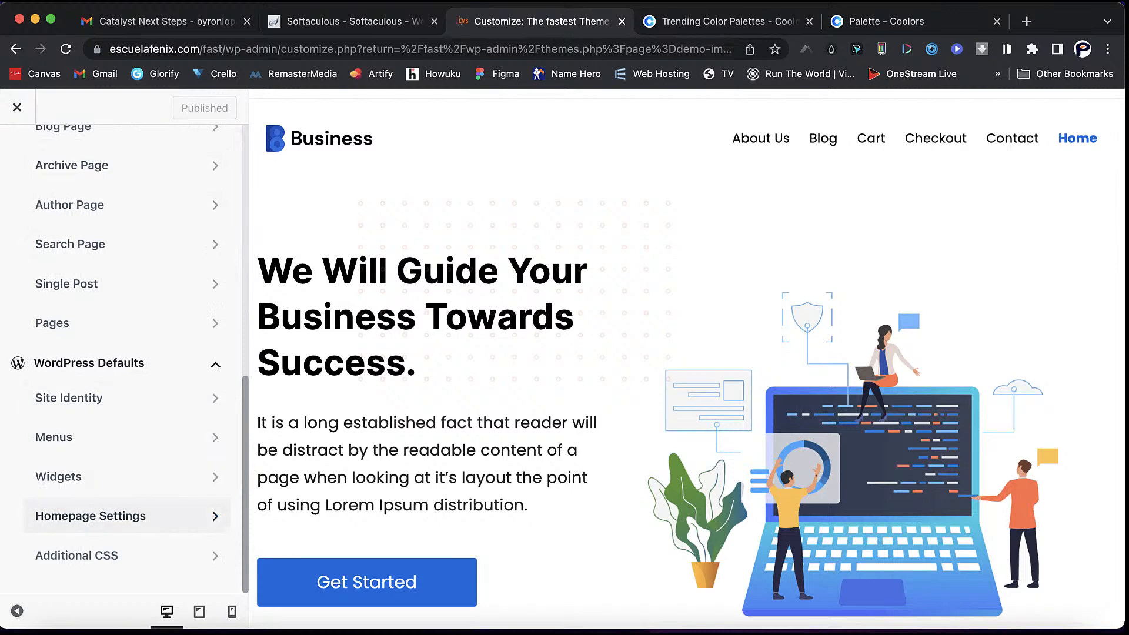
- Open the empty Additional CSS editor, then open a new blank tab right of the Customize tab
click(76, 556)
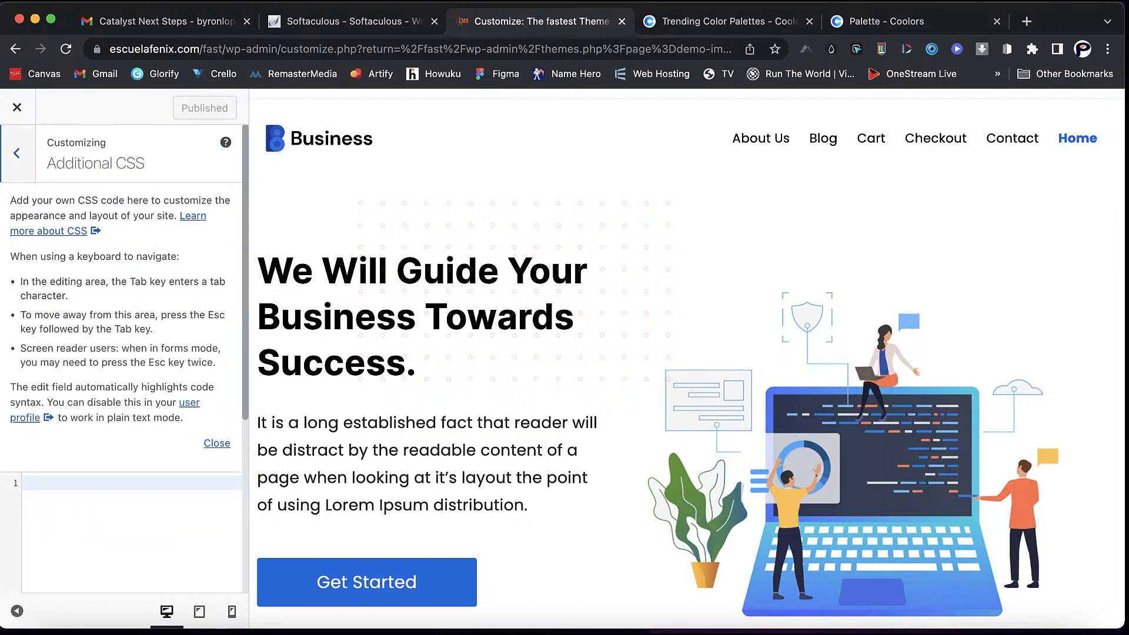
scroll(121, 359, down, 2)
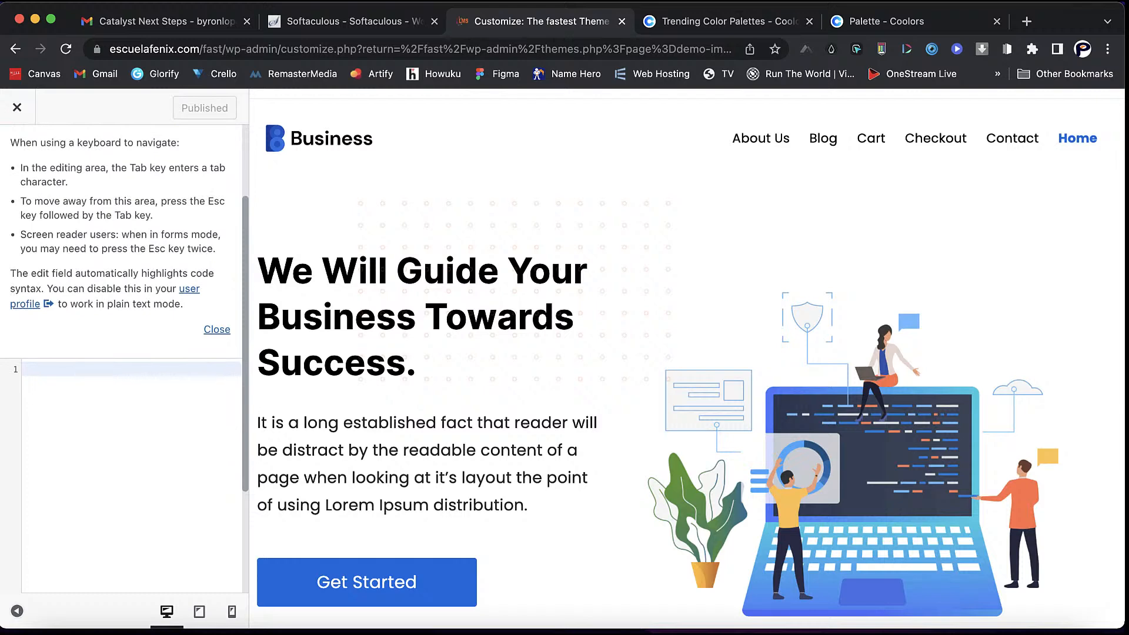
scroll(687, 359, down, 1)
scroll(687, 359, up, 1)
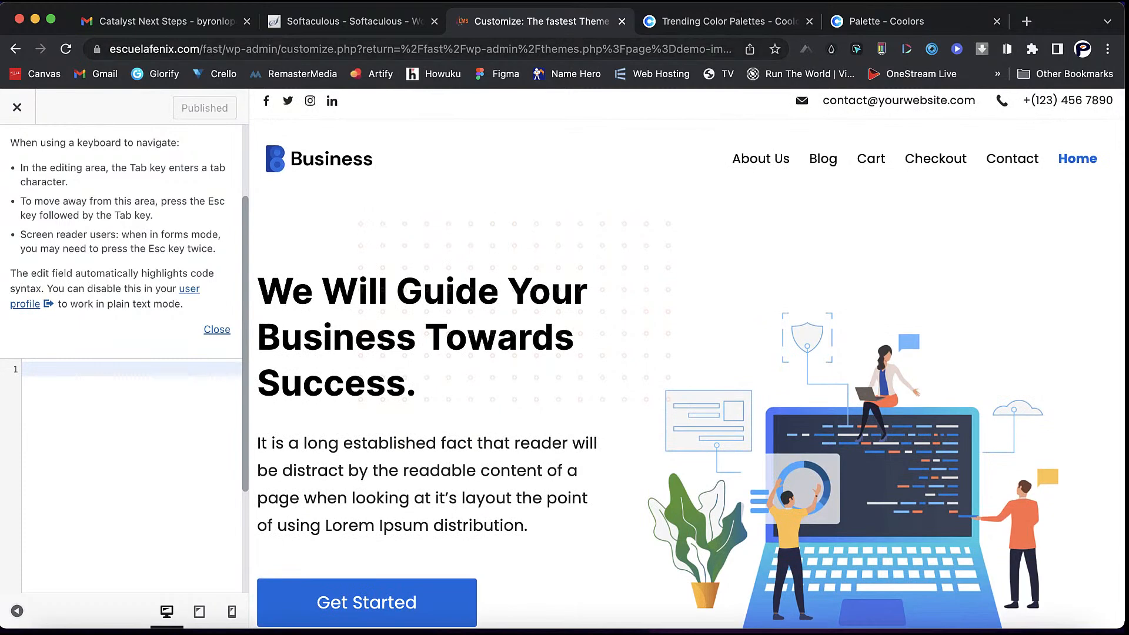
right_click(533, 21)
click(565, 26)
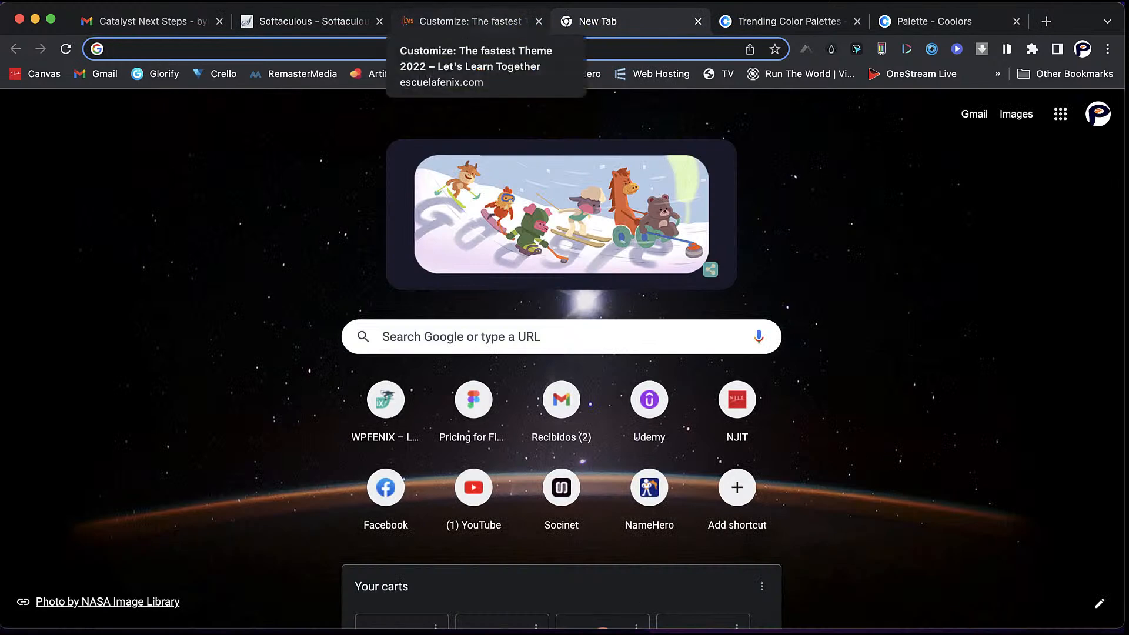
text(escuelafenix.com/lms)
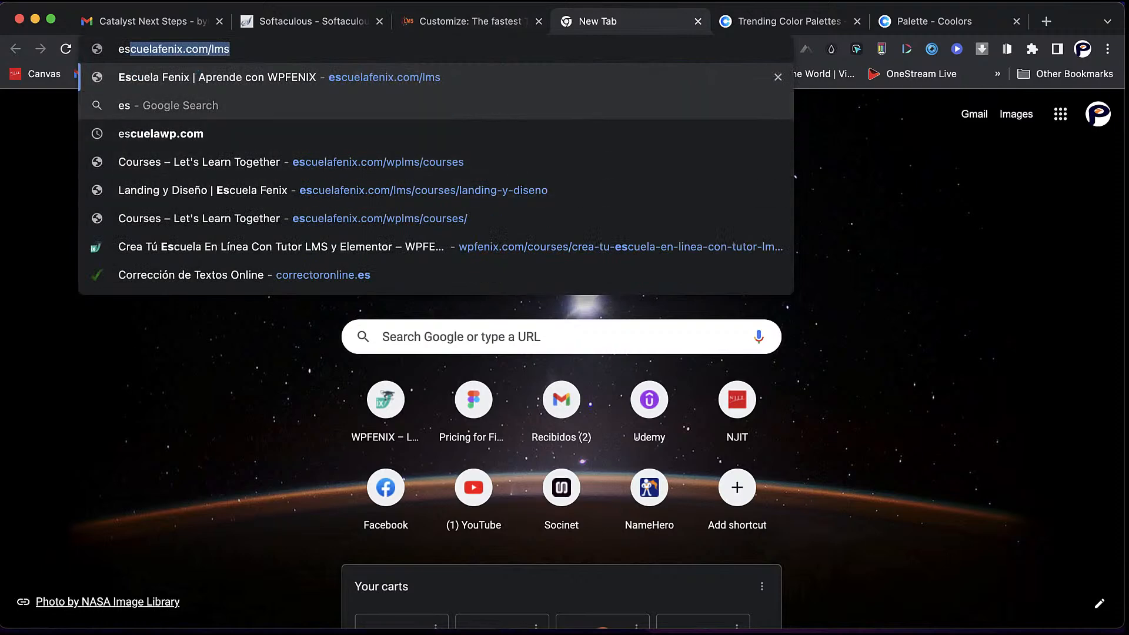
key(Return)
key(super+l)
key(Right)
key(BackSpace)
key(BackSpace)
key(BackSpace)
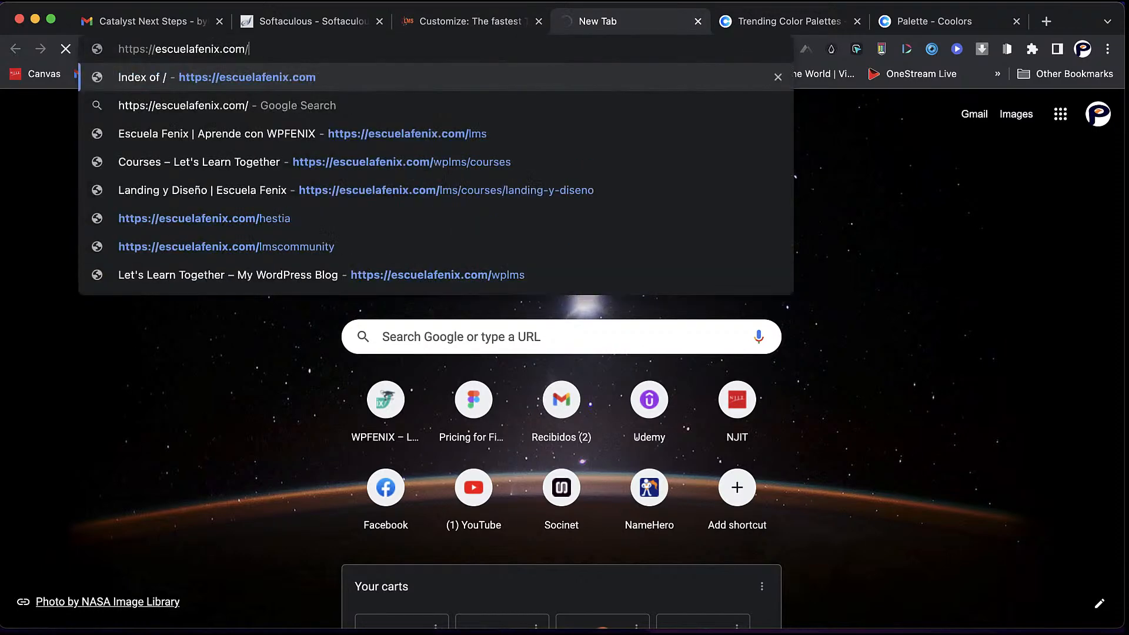
text(fast)
key(Return)
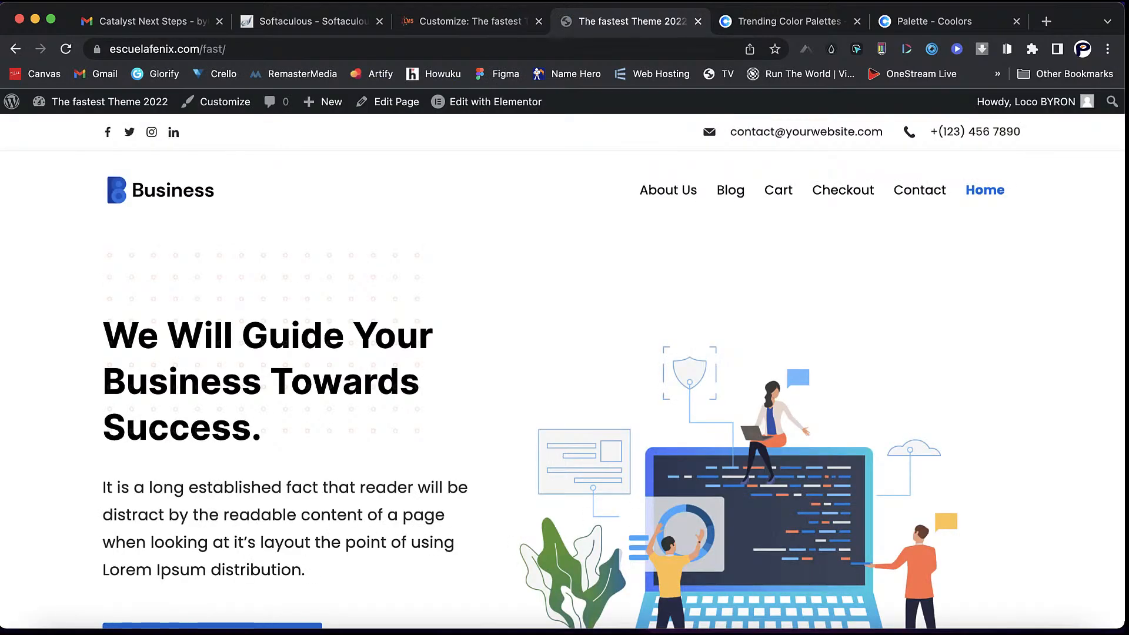
- Inspect the live homepage's Get Started hero button in Chrome DevTools
scroll(563, 371, down, 3)
scroll(563, 371, up, 3)
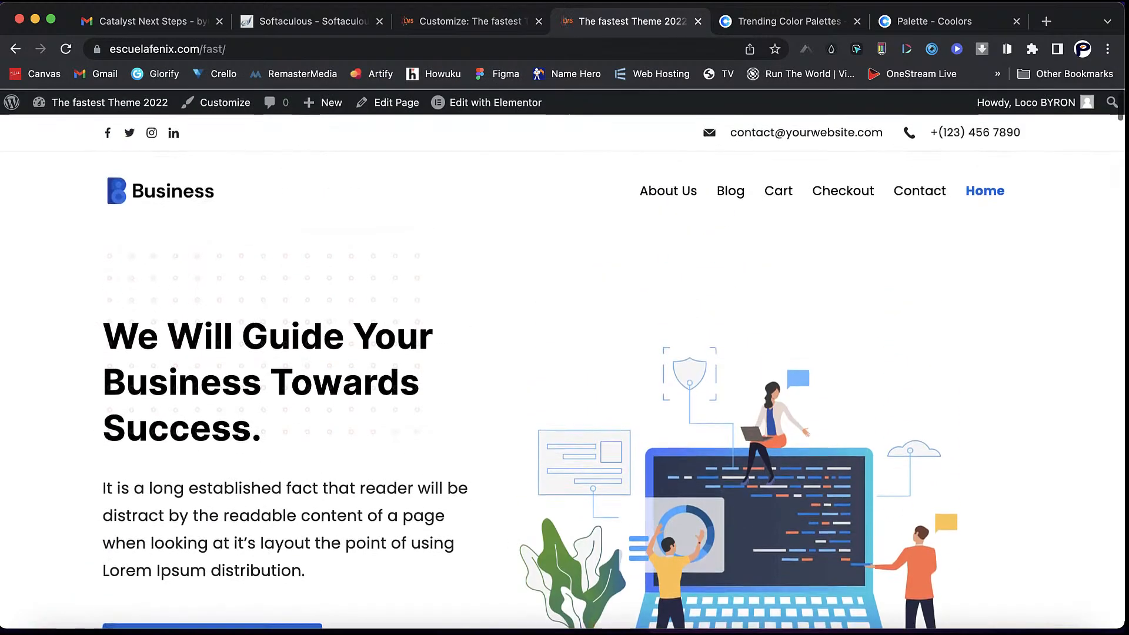
scroll(562, 371, down, 3)
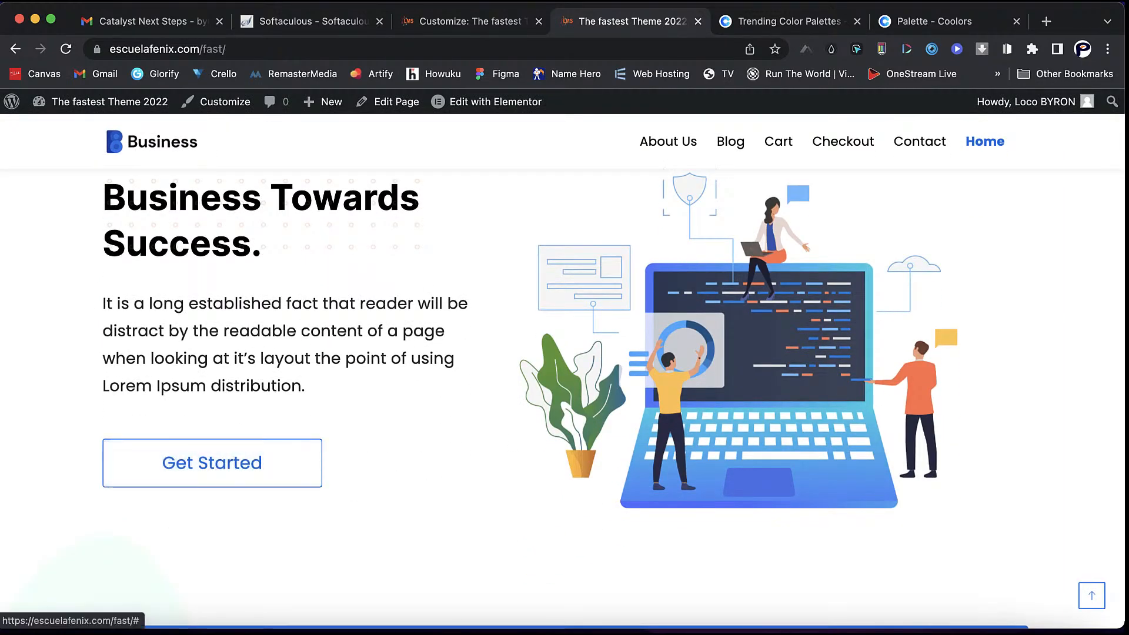
right_click(312, 438)
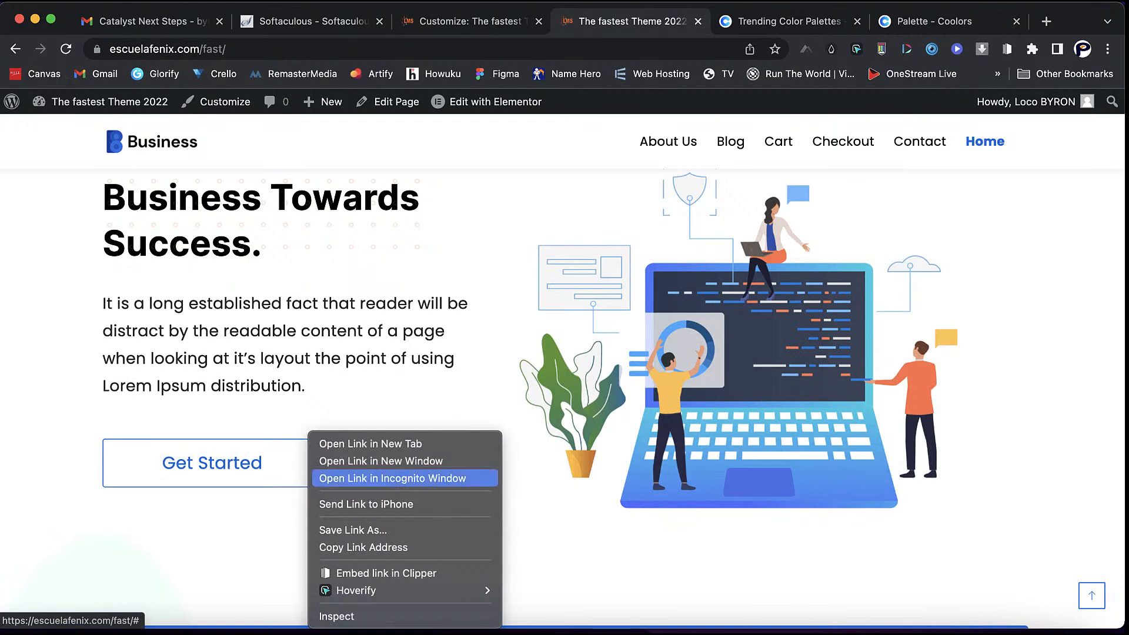
click(337, 616)
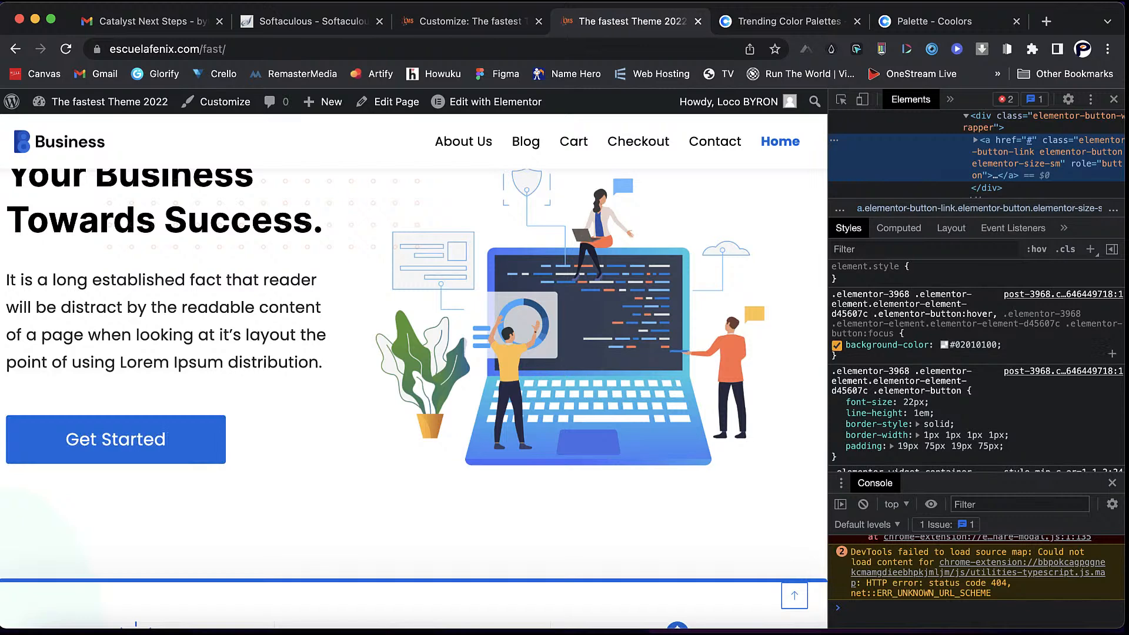
- Inspect the Experienced Team feature icon in DevTools
scroll(977, 364, down, 5)
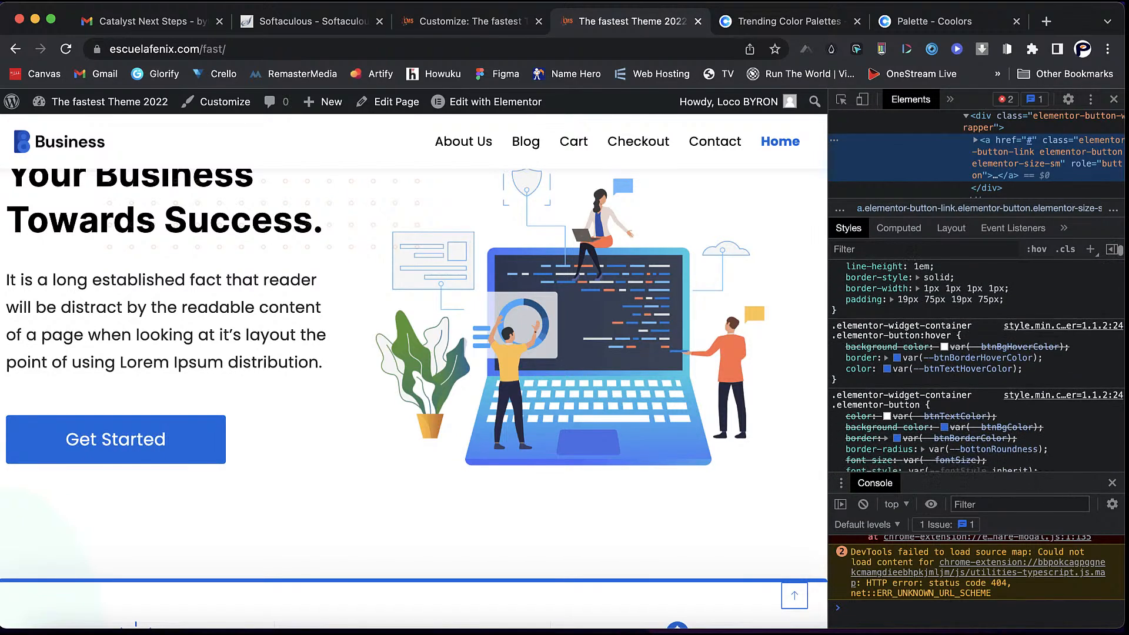
scroll(976, 365, up, 1)
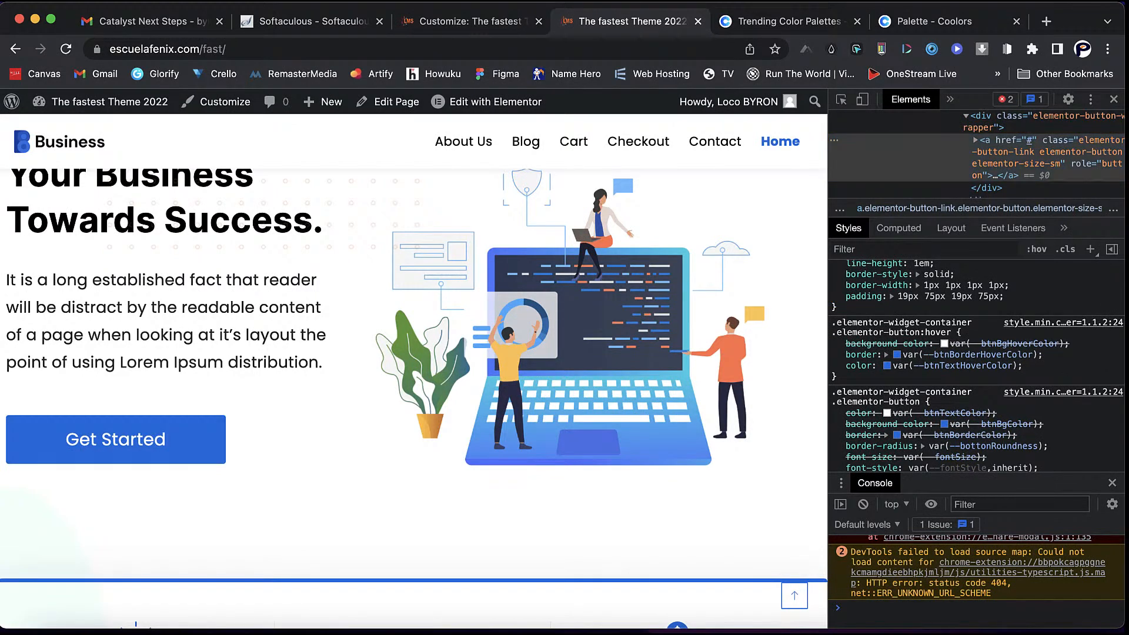
scroll(412, 382, down, 5)
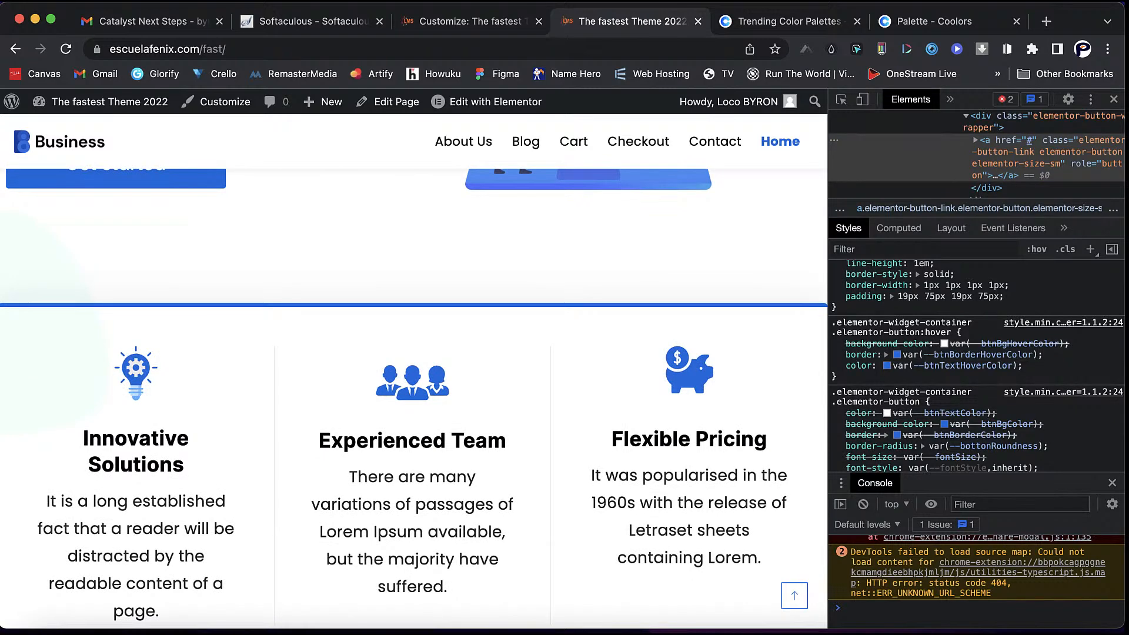
right_click(414, 348)
click(459, 615)
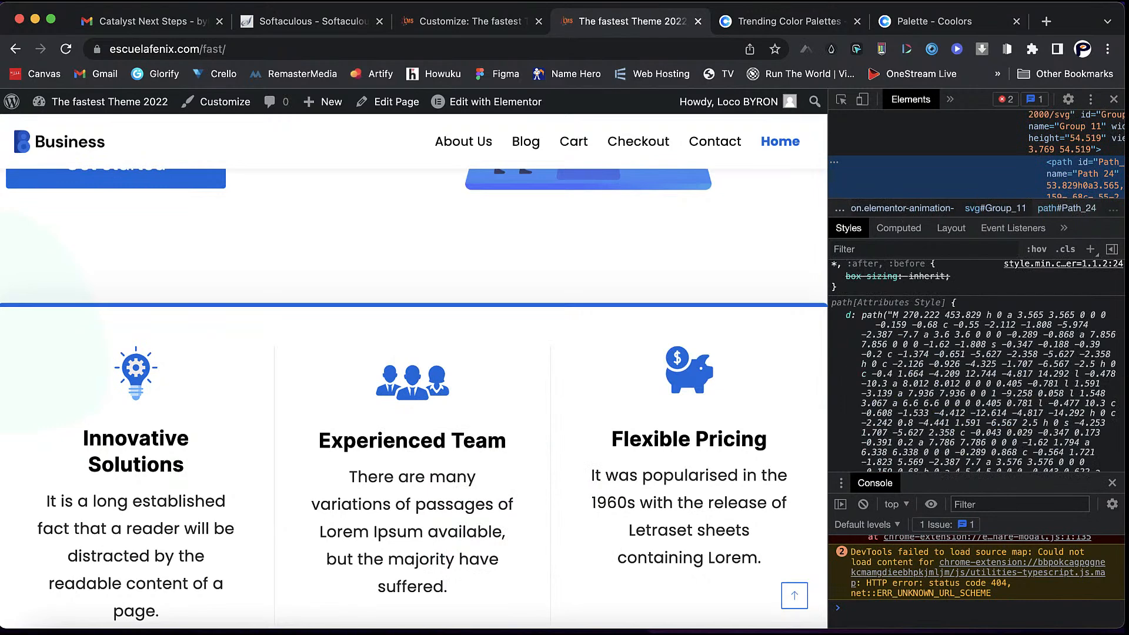
- Review the icon's styles (fill rgb(0, 116, 227), 93px size), then close DevTools
scroll(976, 364, up, 5)
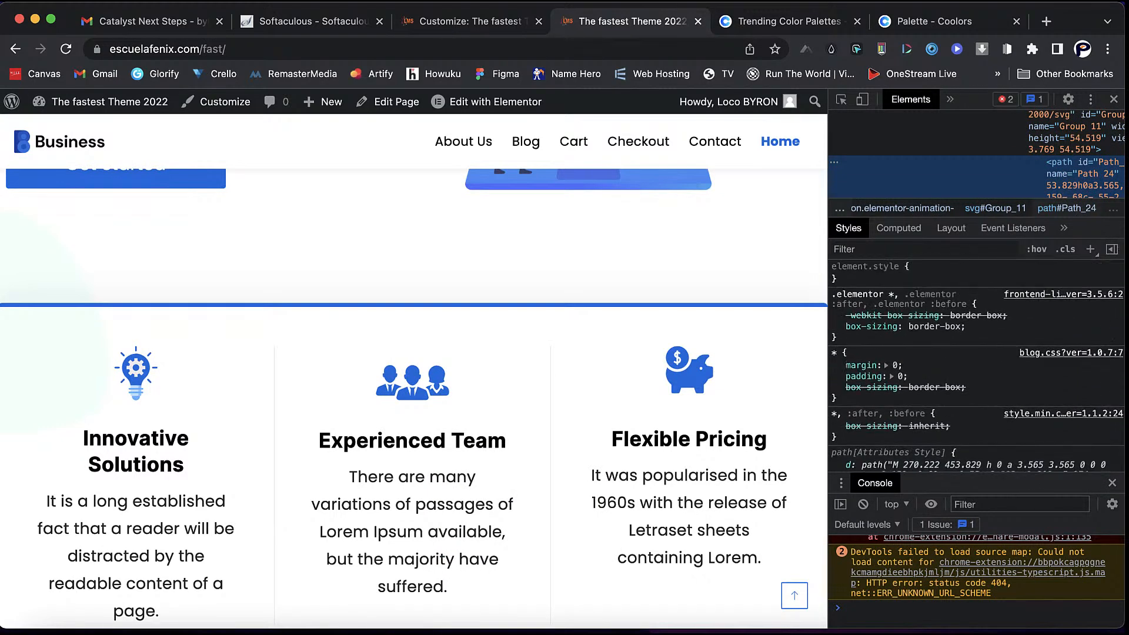
scroll(414, 371, down, 1)
scroll(414, 370, up, 1)
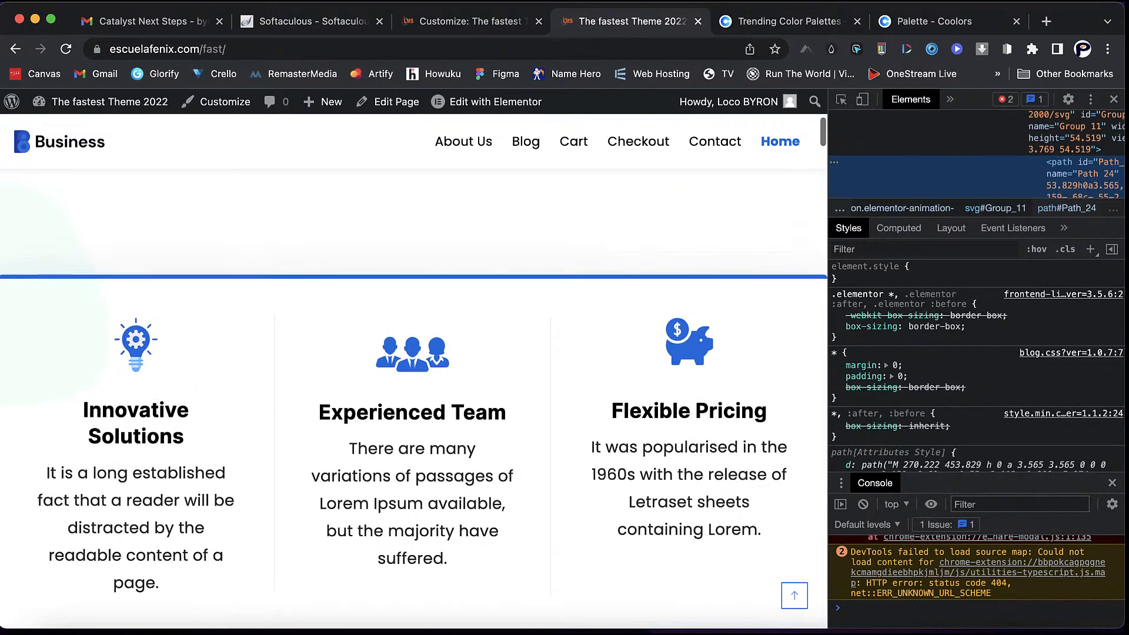
scroll(413, 370, down, 1)
scroll(976, 365, down, 5)
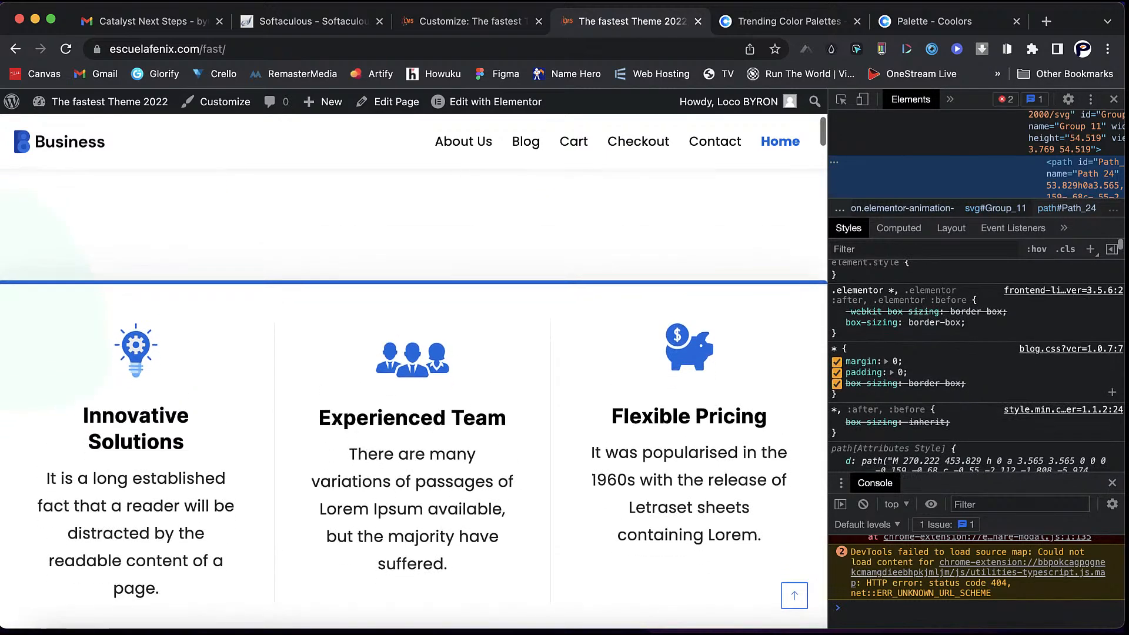
scroll(976, 365, down, 3)
scroll(977, 364, up, 3)
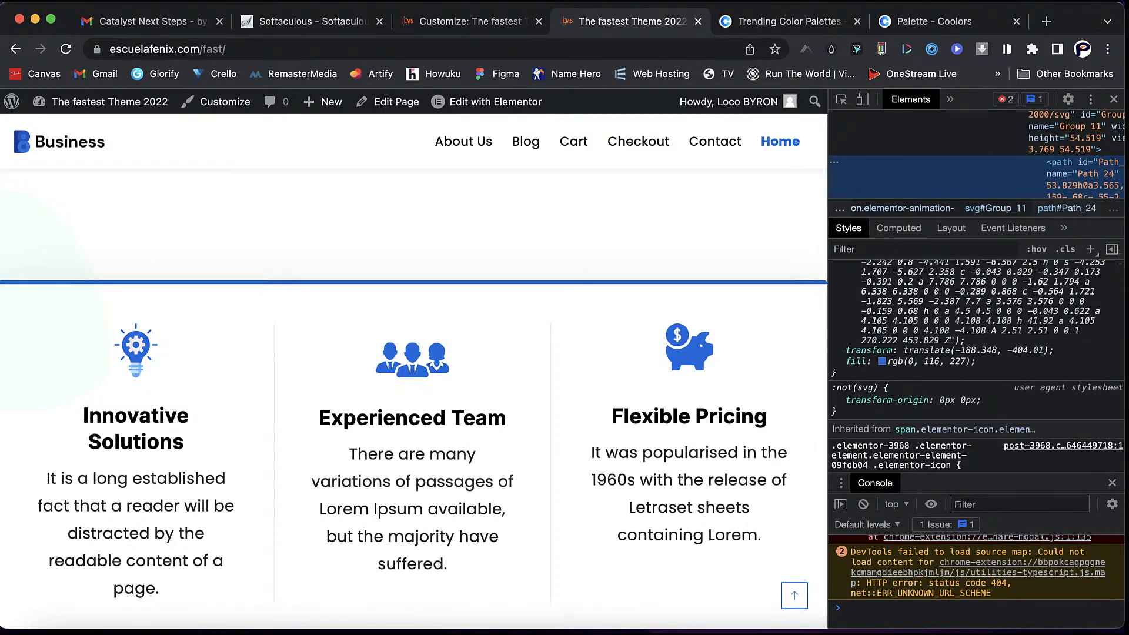
click(882, 361)
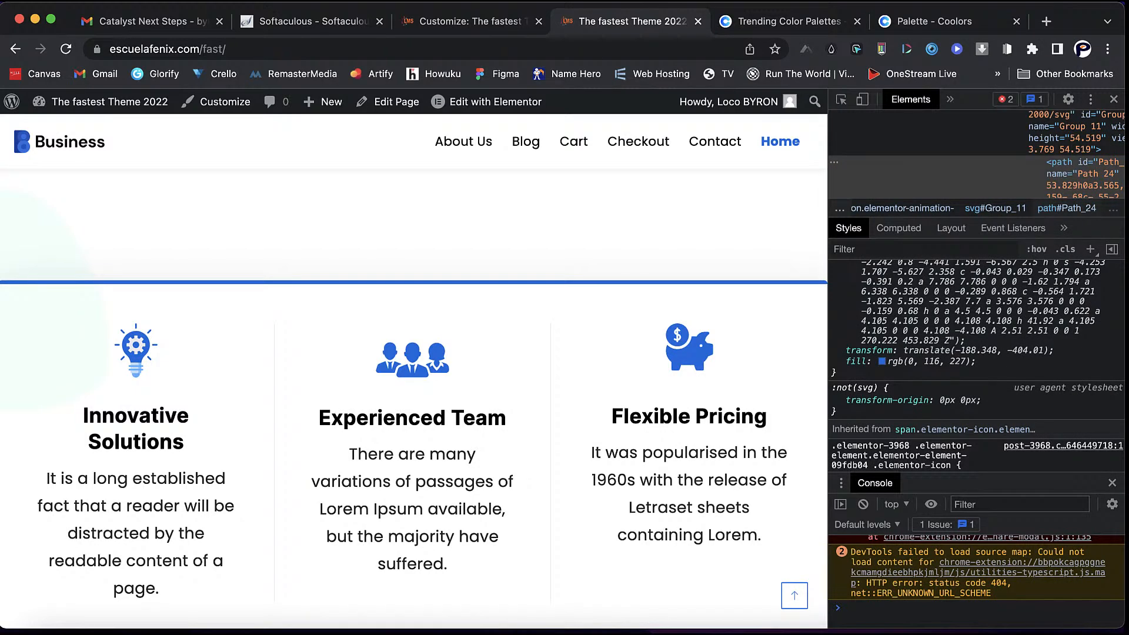
scroll(976, 364, down, 10)
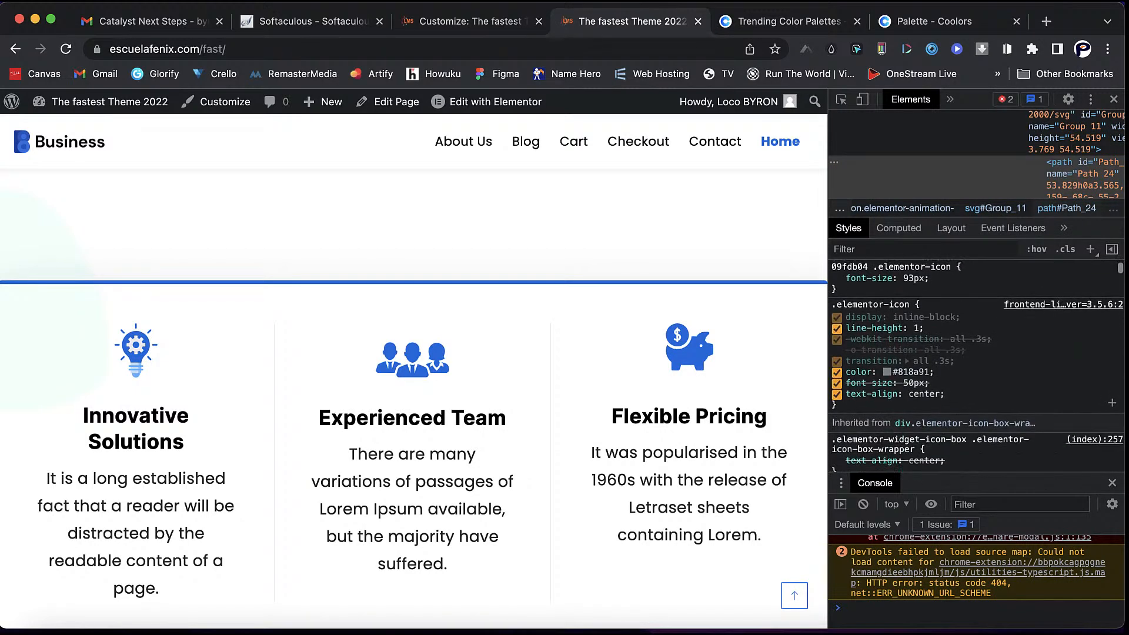
scroll(977, 364, down, 5)
scroll(413, 371, down, 6)
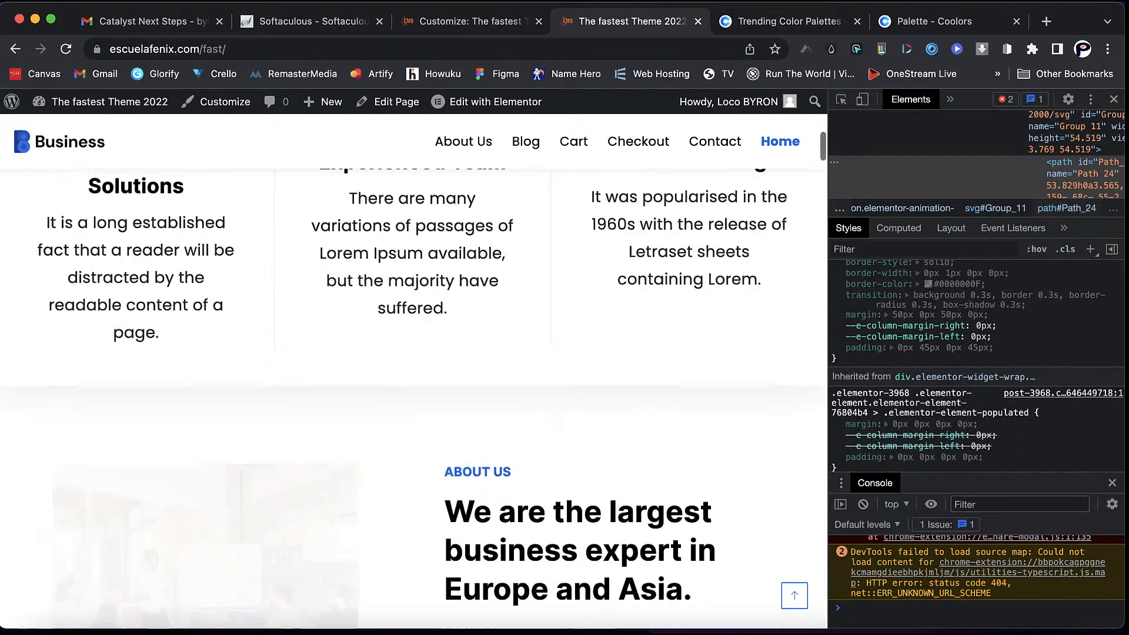
click(1114, 100)
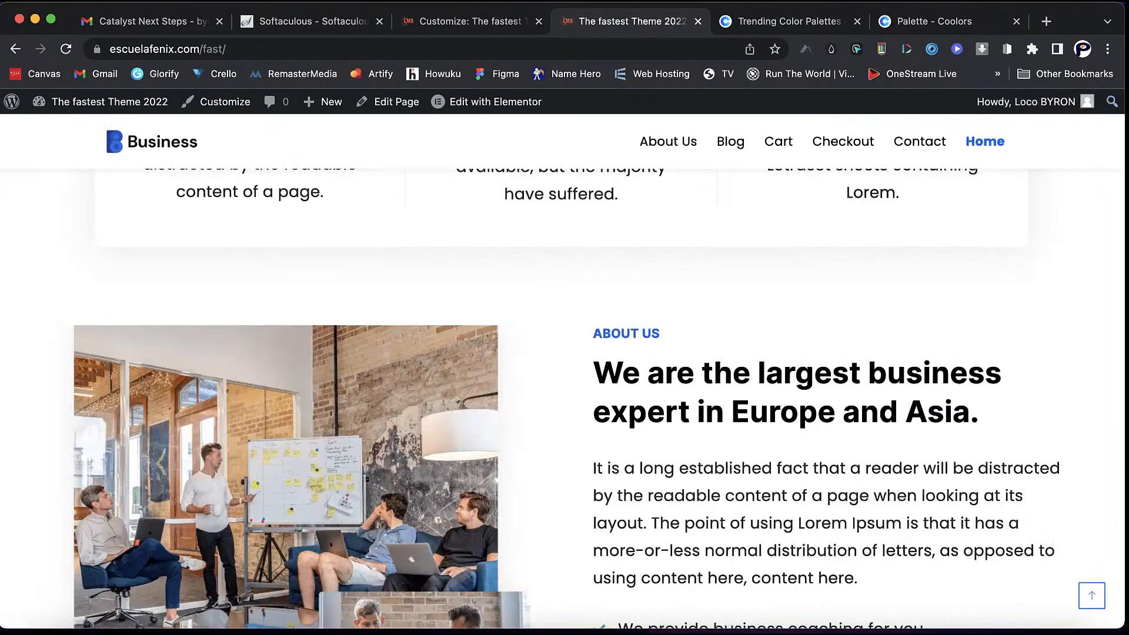
- Switch back to the Customize tab and close the customizer to reach Demo Importer Plus
scroll(562, 371, up, 14)
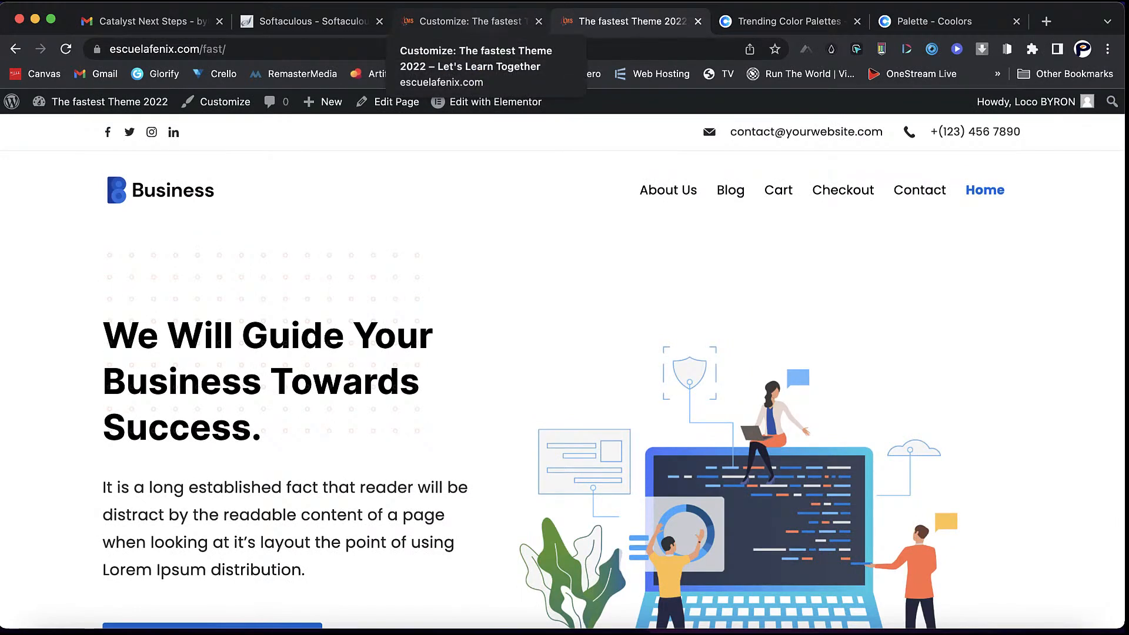
click(471, 22)
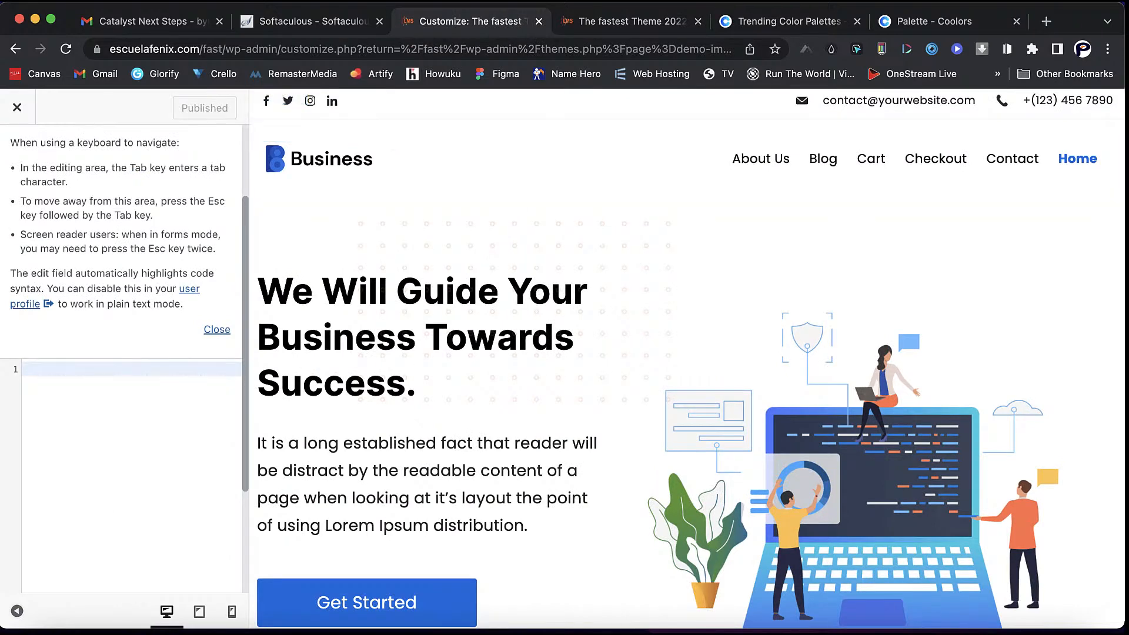
click(17, 107)
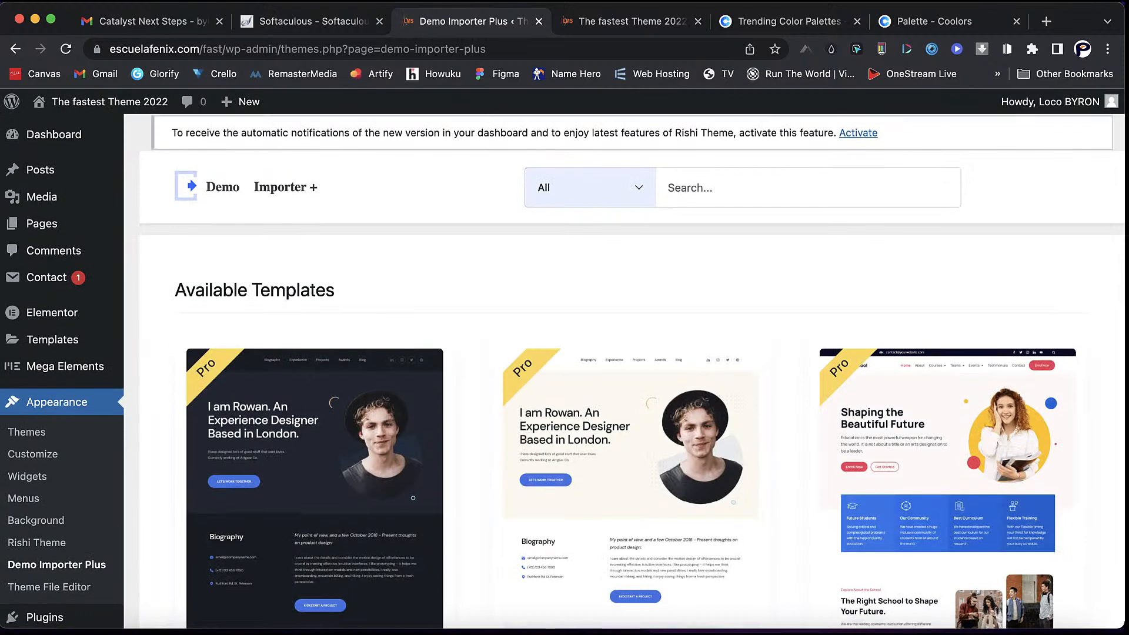
- Open the live homepage with the Business hero in a new browser tab, via the admin bar's site link, and switch to it
scroll(565, 361, down, 1)
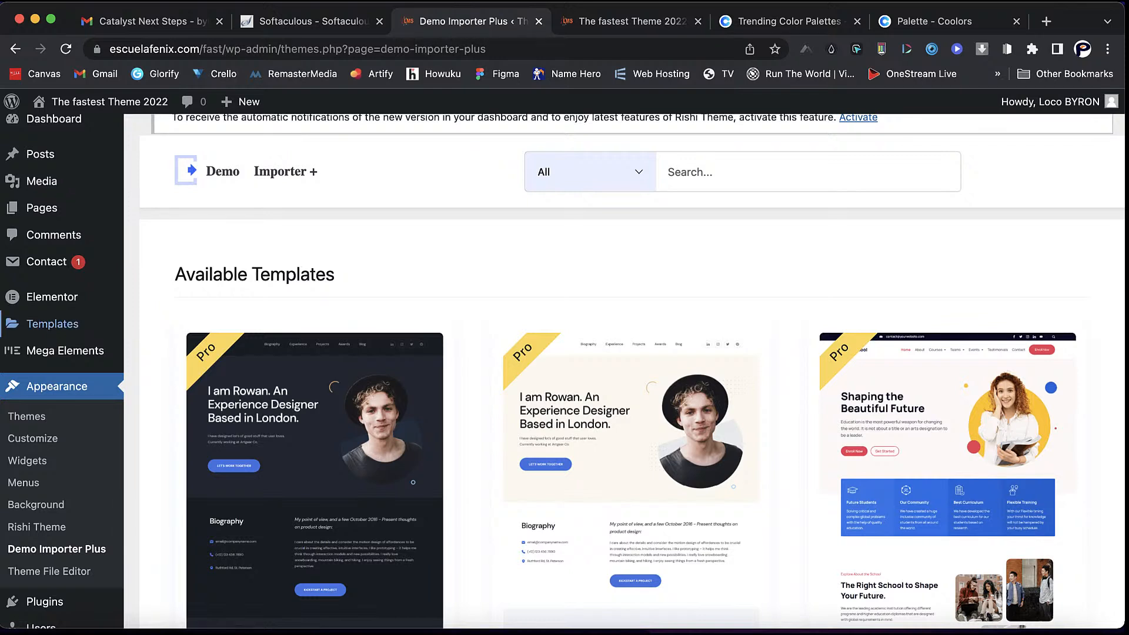
mouse_move(52, 324)
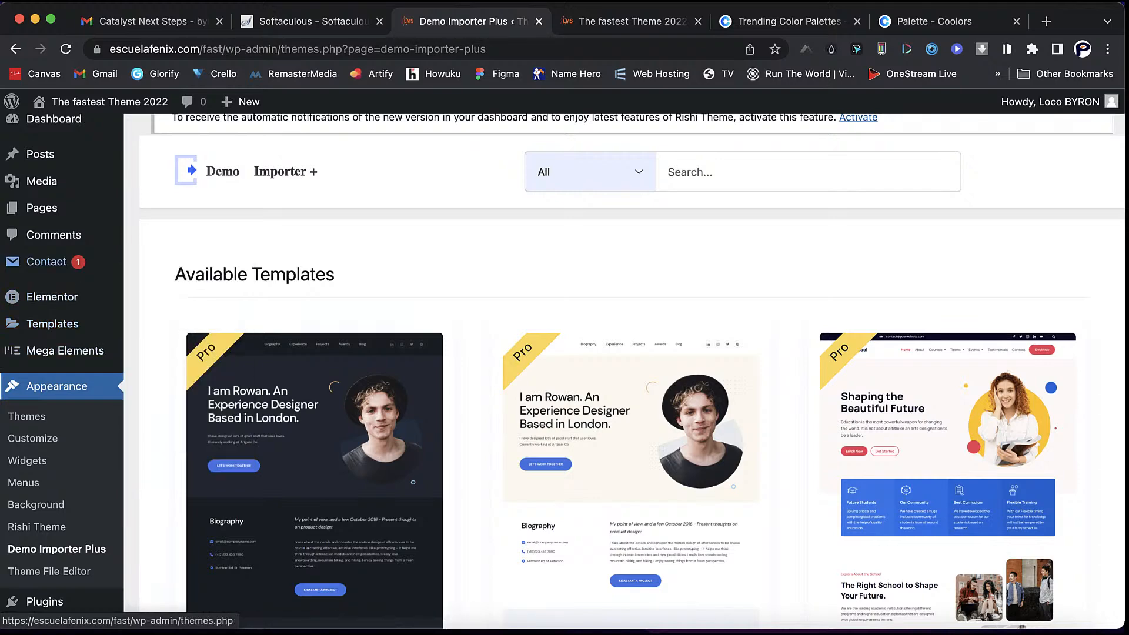
scroll(53, 136, up, 1)
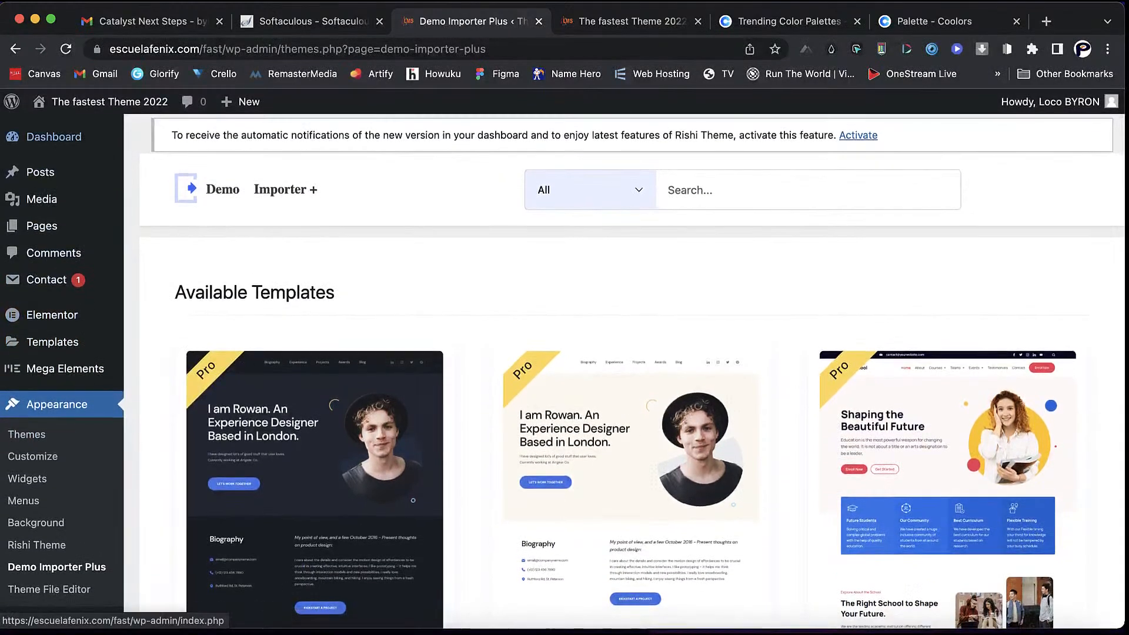
mouse_move(106, 102)
right_click(106, 102)
click(147, 107)
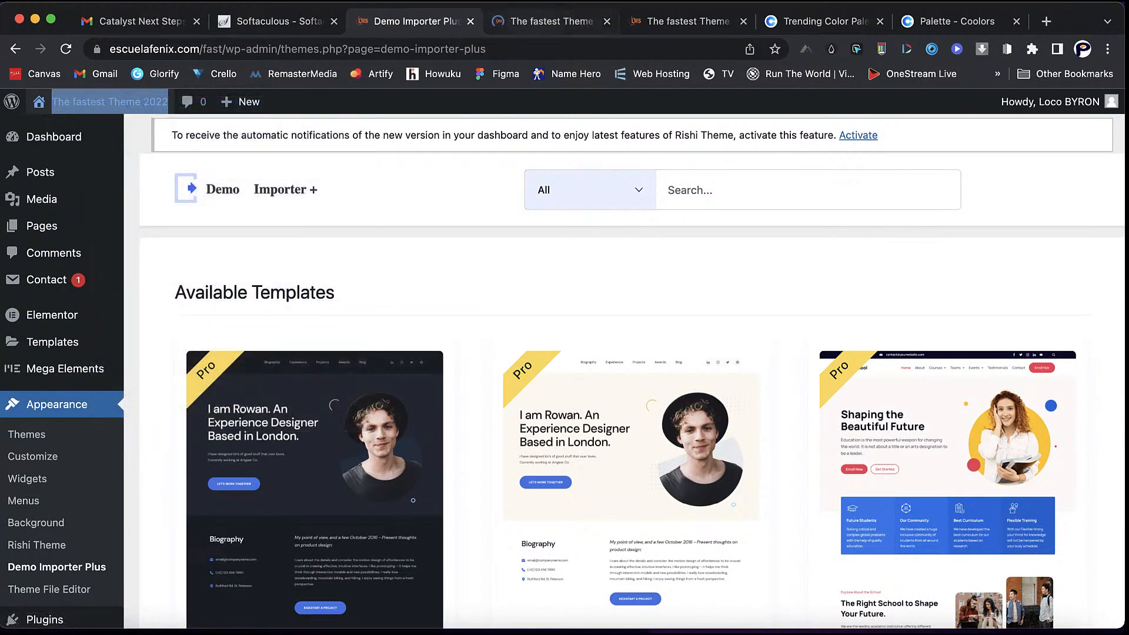
click(541, 22)
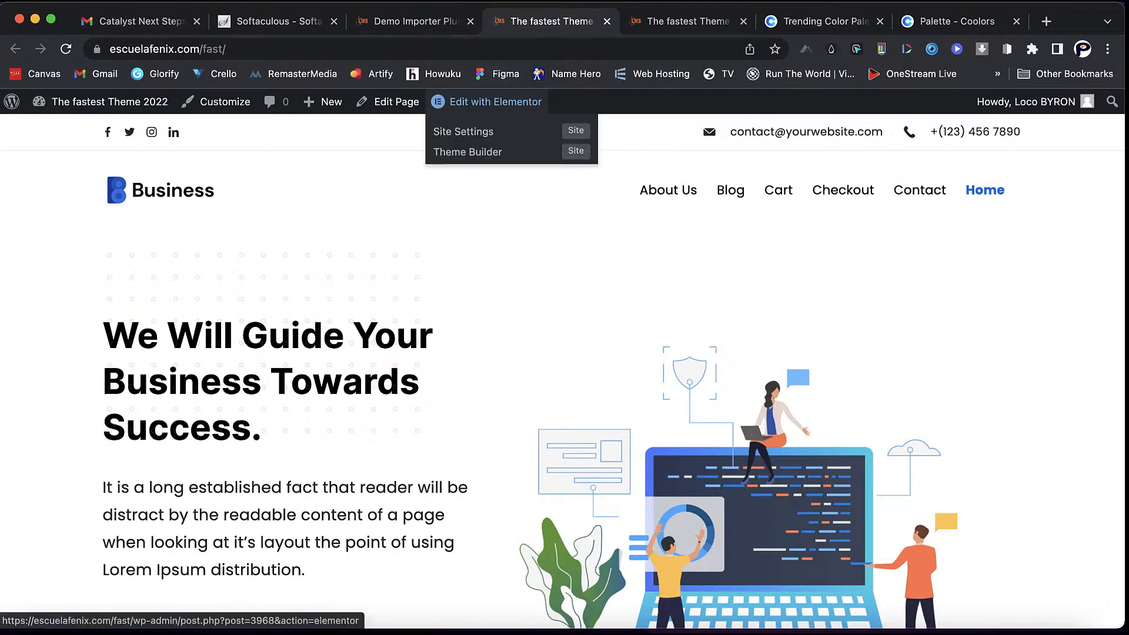
- Launch Elementor on the Home page and select the hero's laptop illustration image widget
click(488, 101)
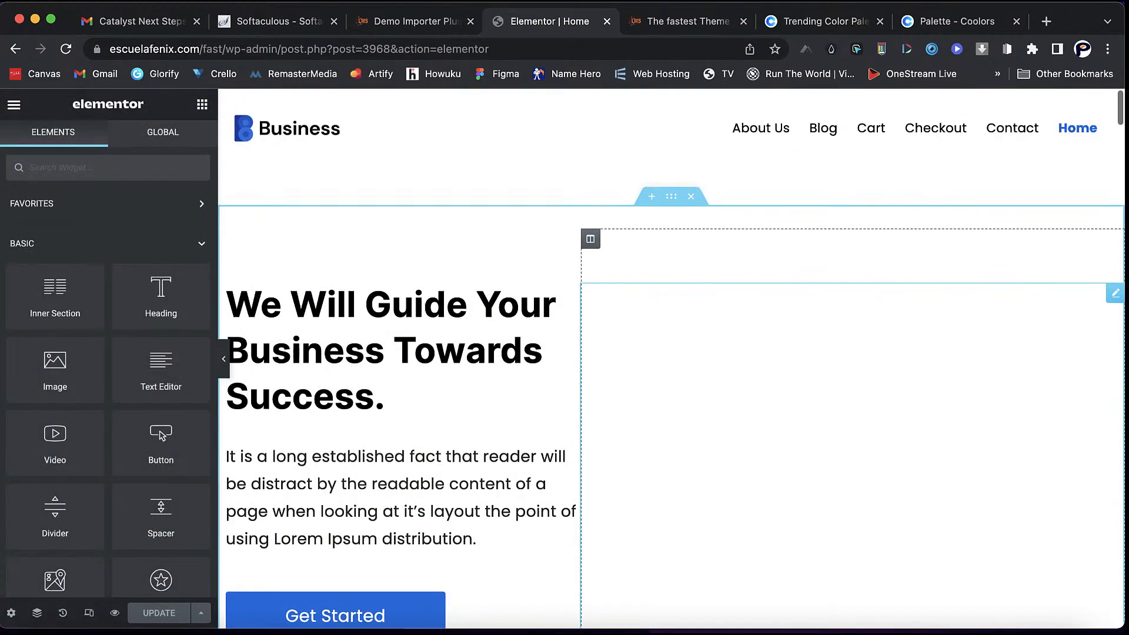
scroll(671, 359, down, 3)
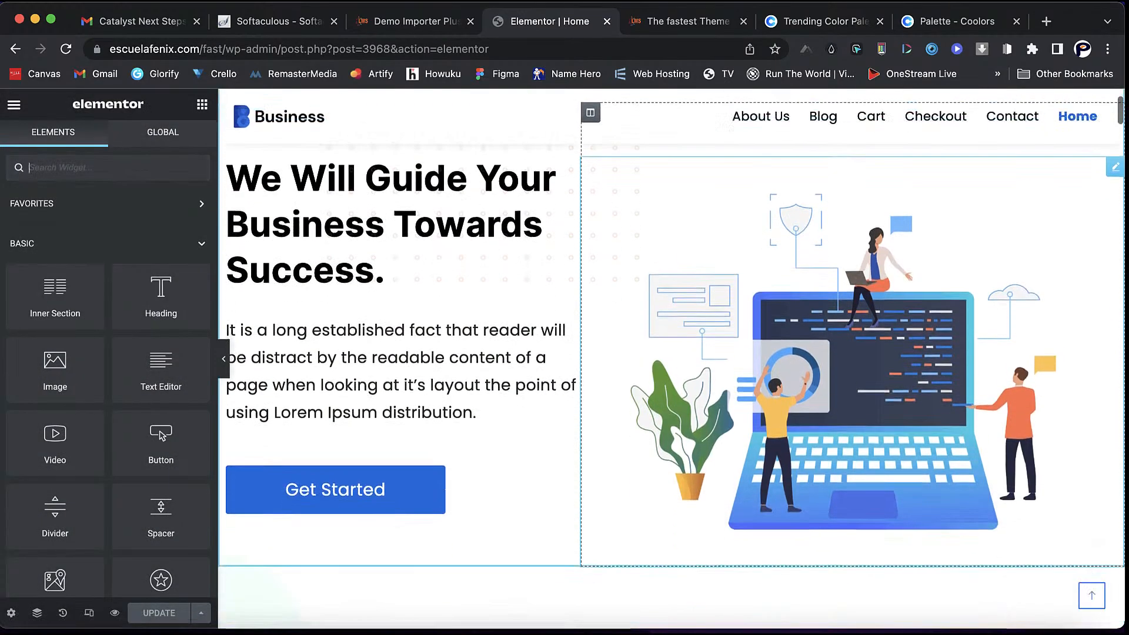
scroll(671, 359, up, 1)
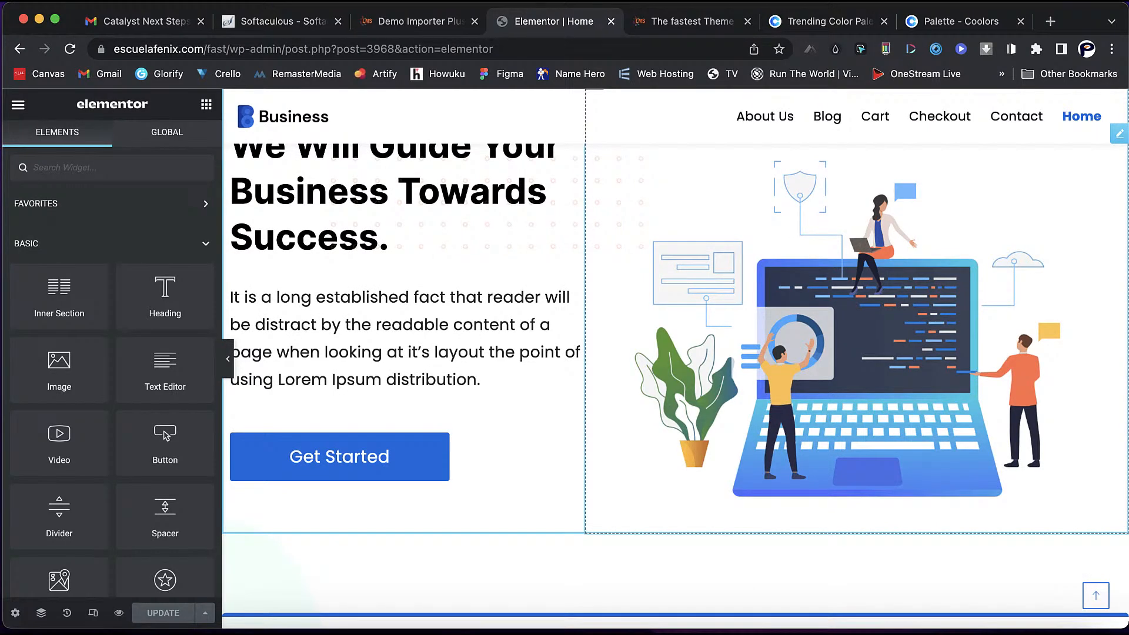
scroll(676, 359, up, 2)
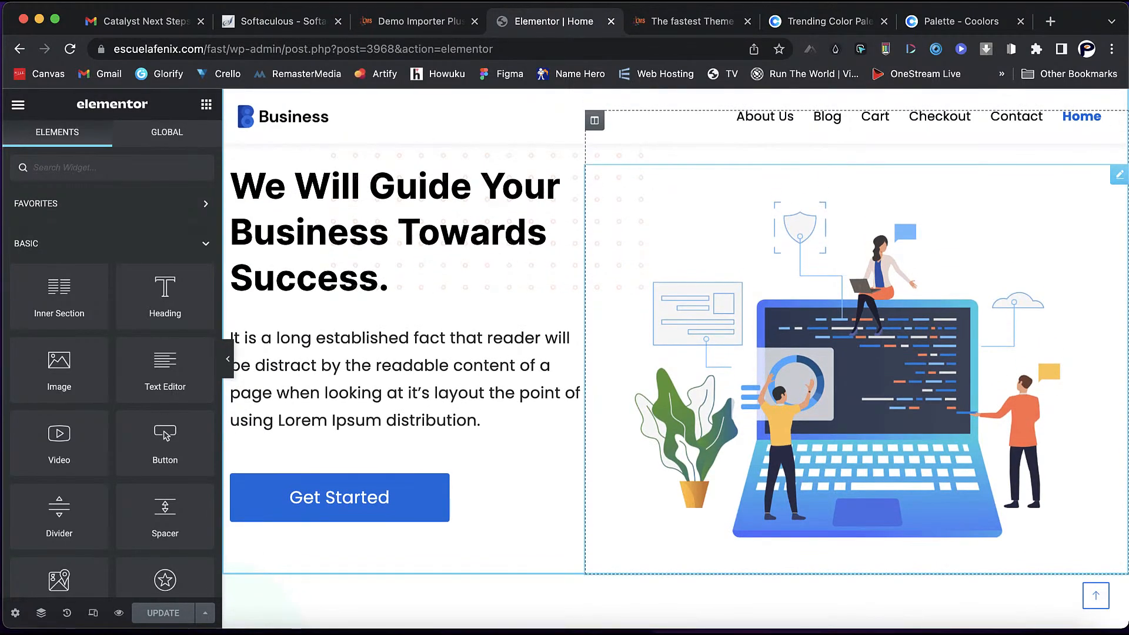
click(857, 368)
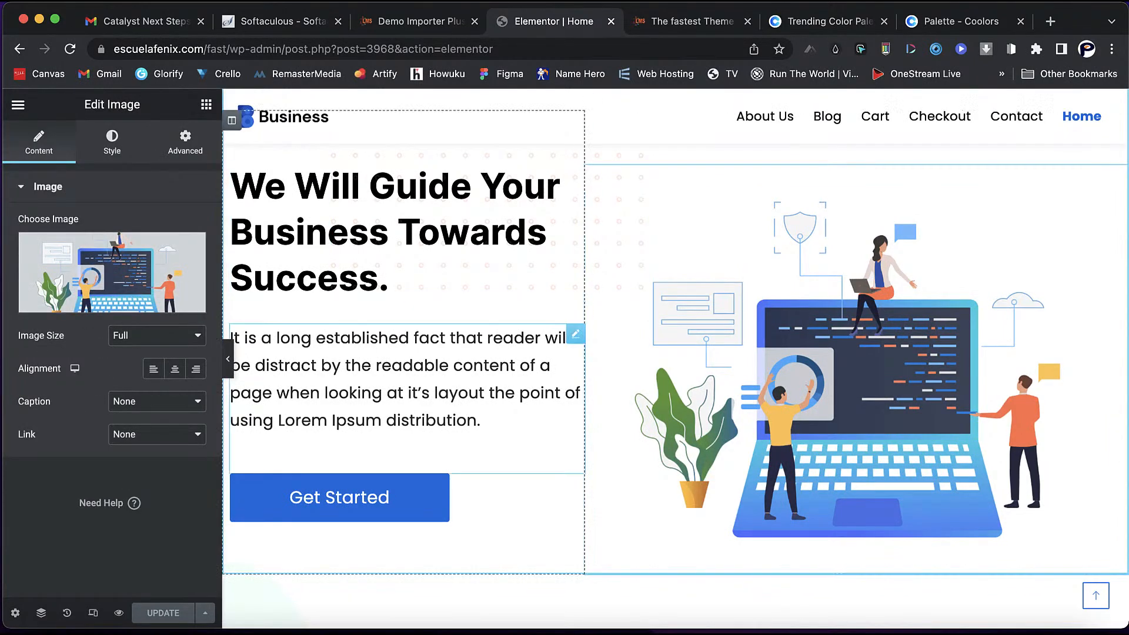
- Open the Media Library's Upload files browser to pick a replacement hero image
click(112, 276)
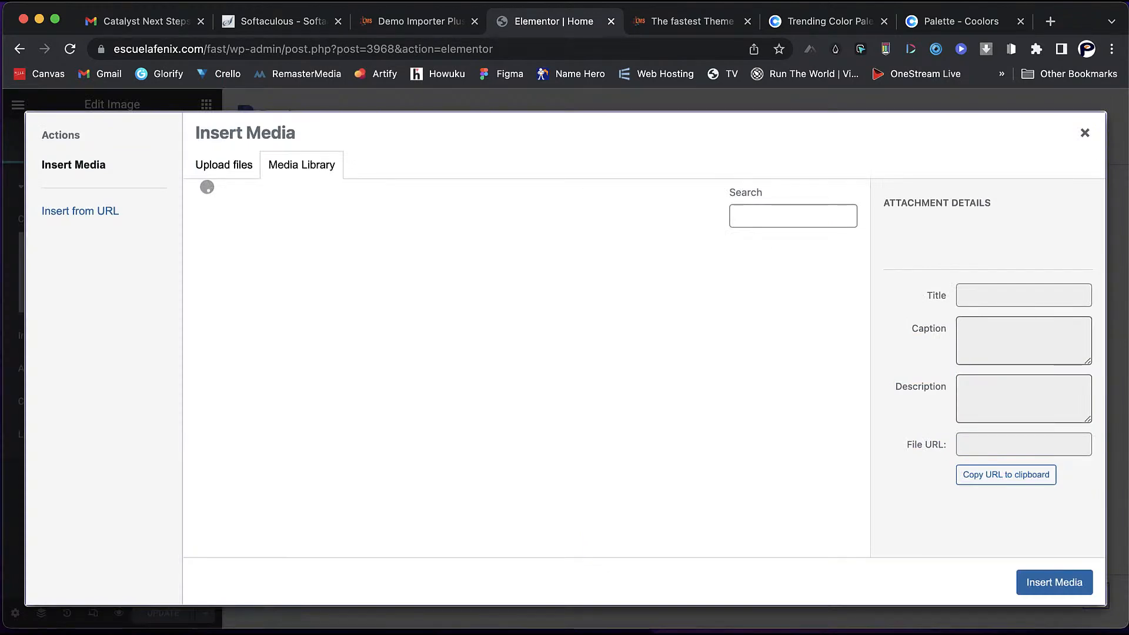
click(224, 165)
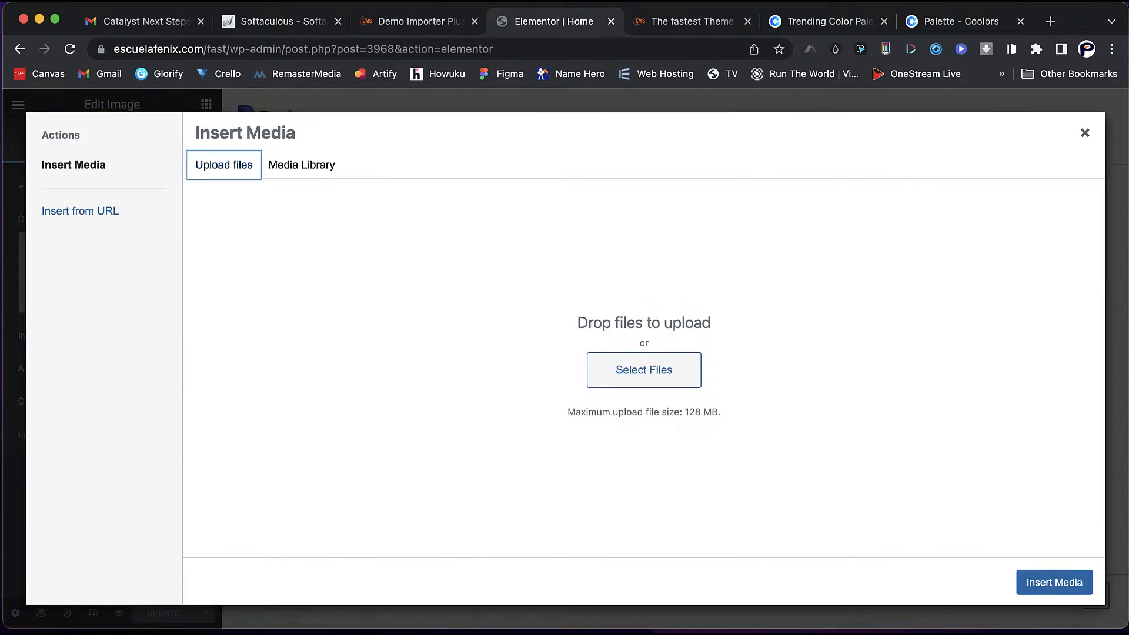
click(644, 370)
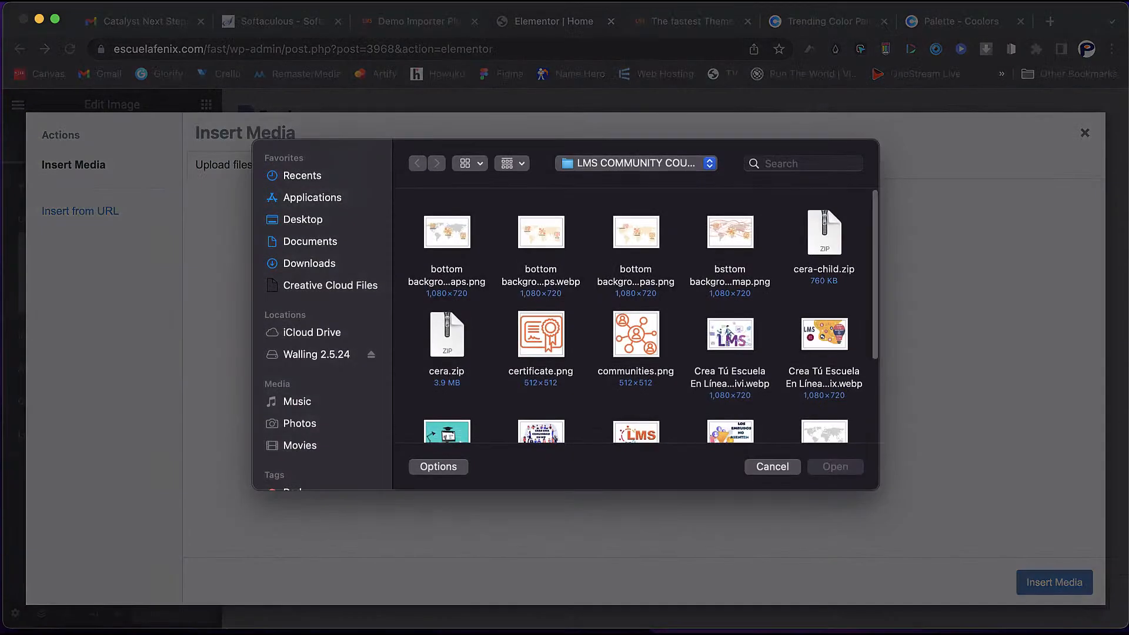
scroll(643, 316, down, 5)
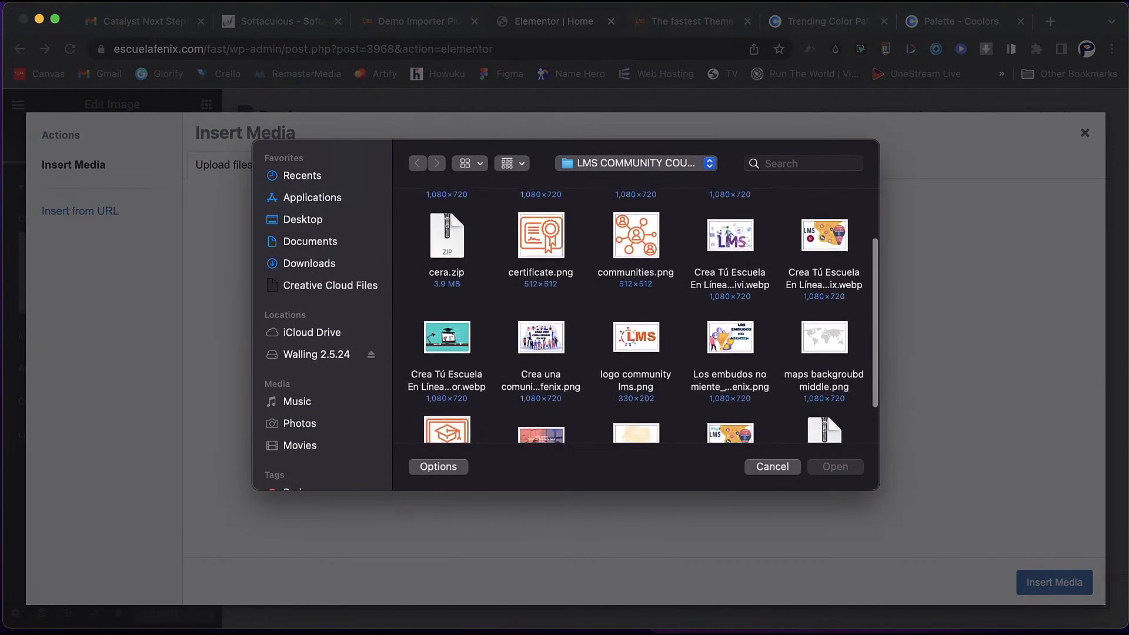
scroll(643, 316, up, 5)
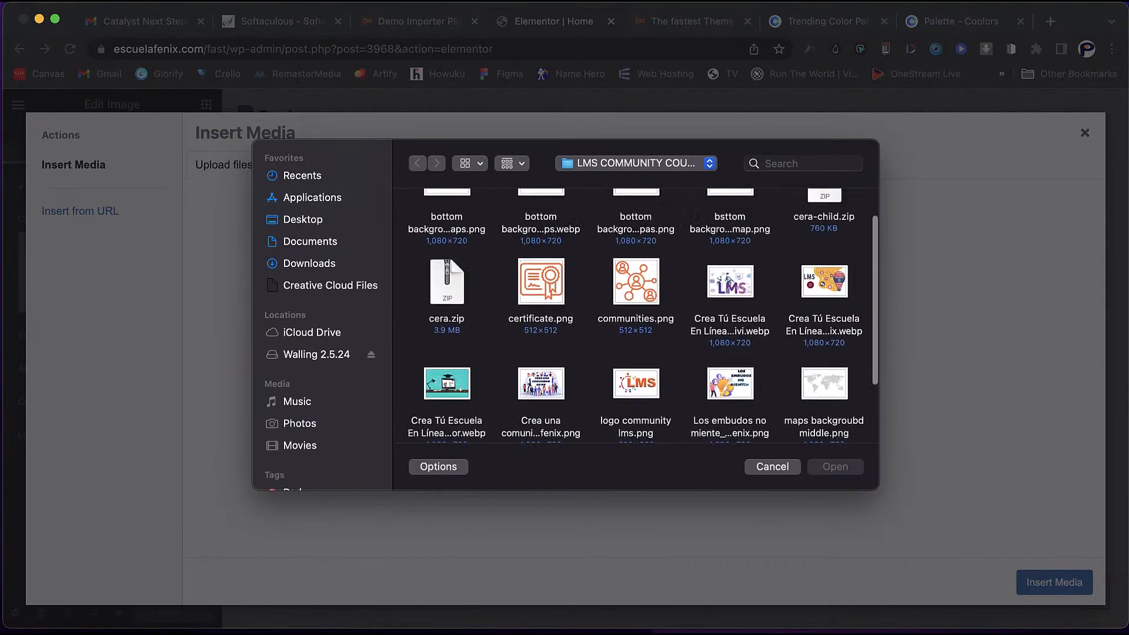
scroll(636, 316, down, 5)
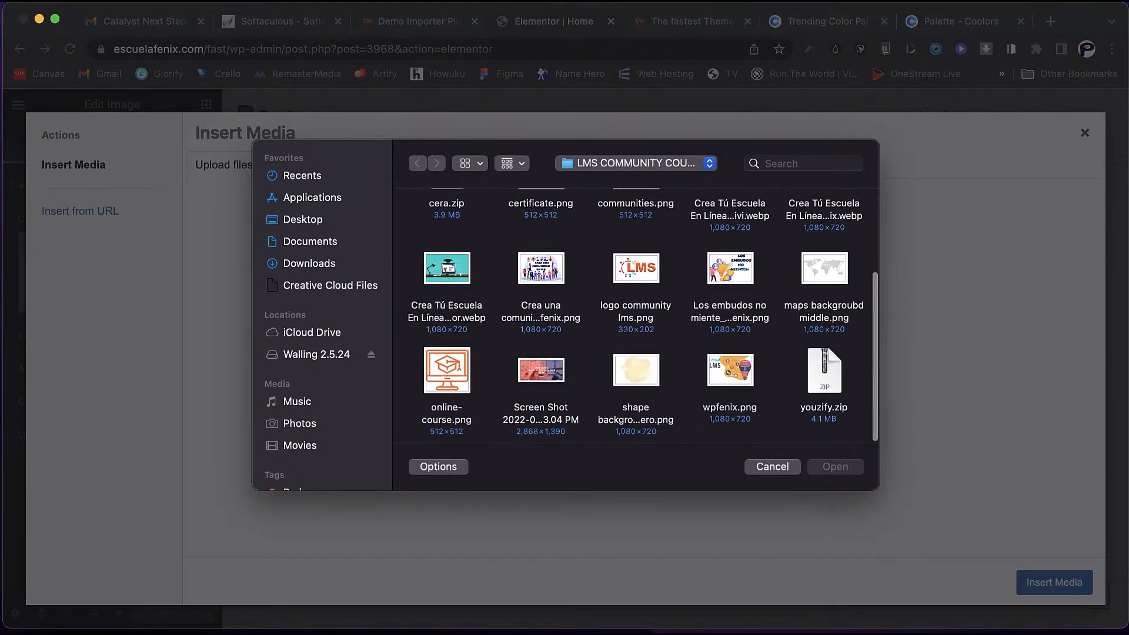
- Upload both tinywow_remove_bg PNGs from the Downloads folder
click(310, 263)
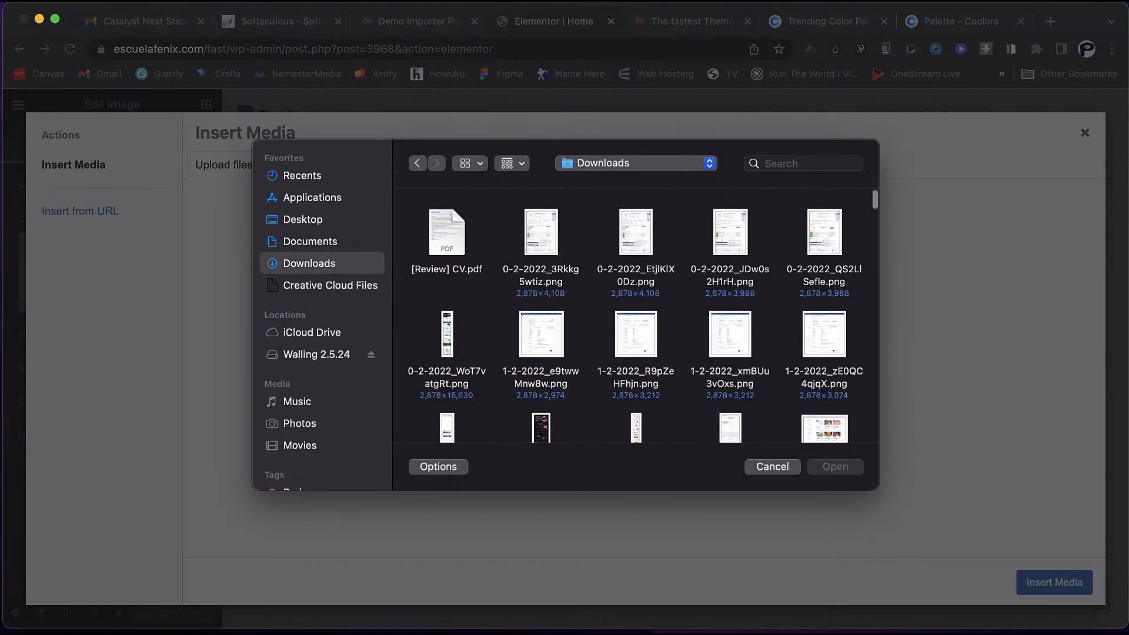
scroll(636, 316, down, 5)
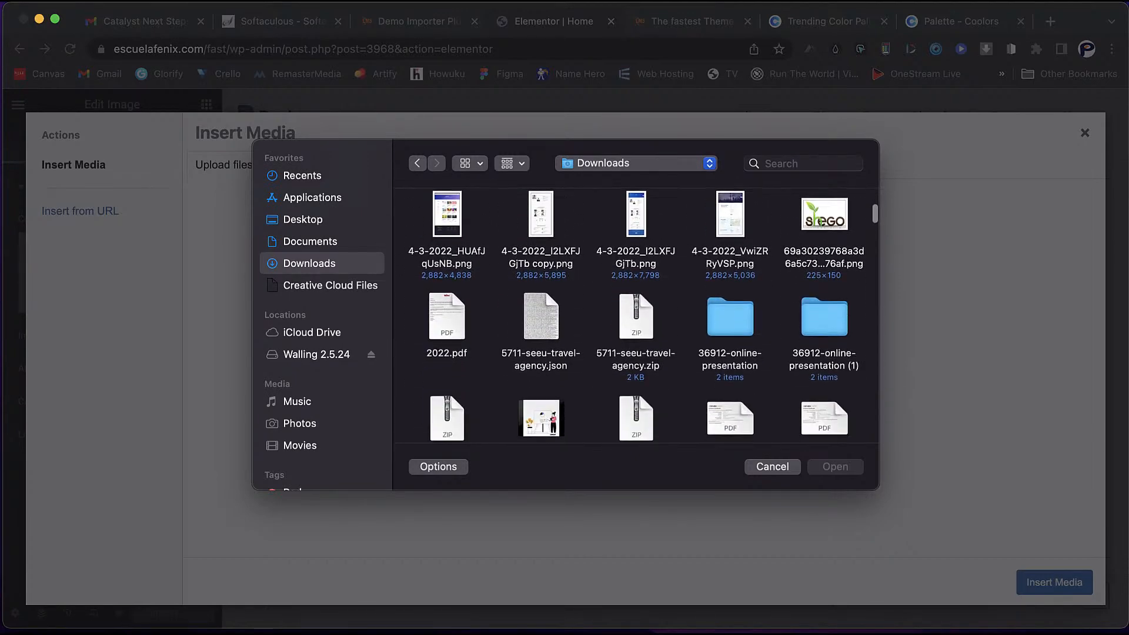
scroll(636, 315, down, 10)
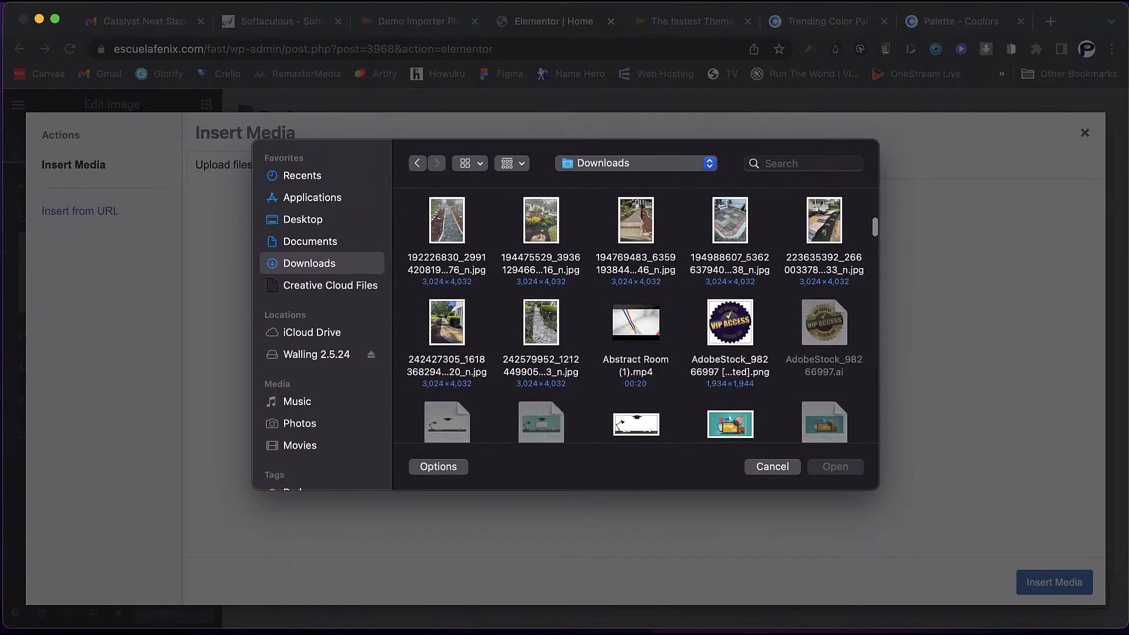
scroll(636, 316, down, 5)
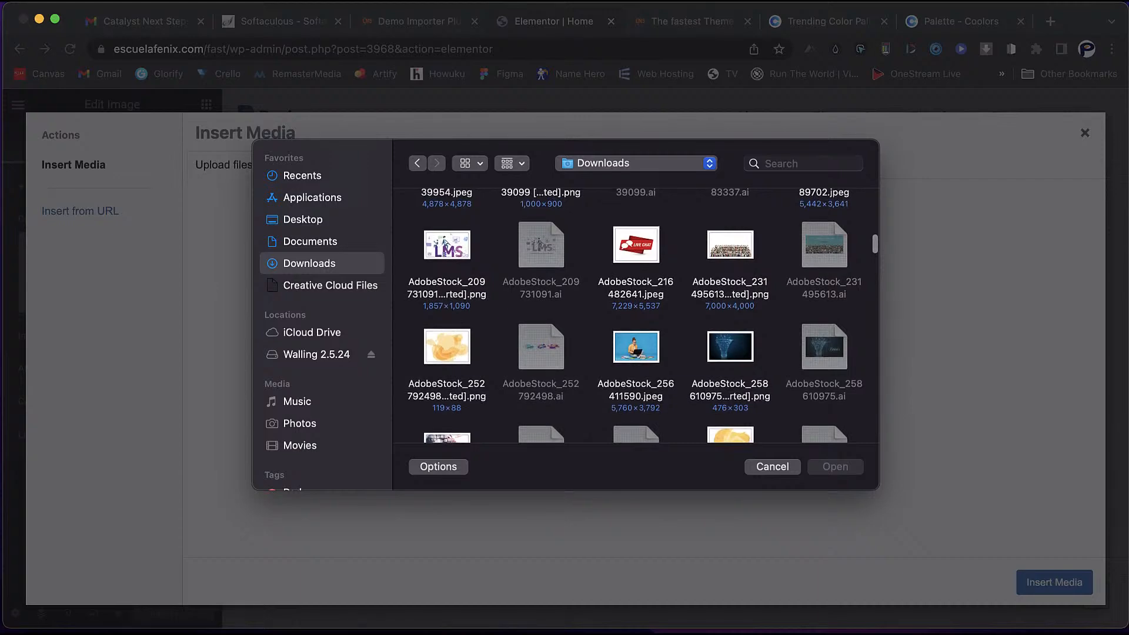
scroll(636, 316, down, 5)
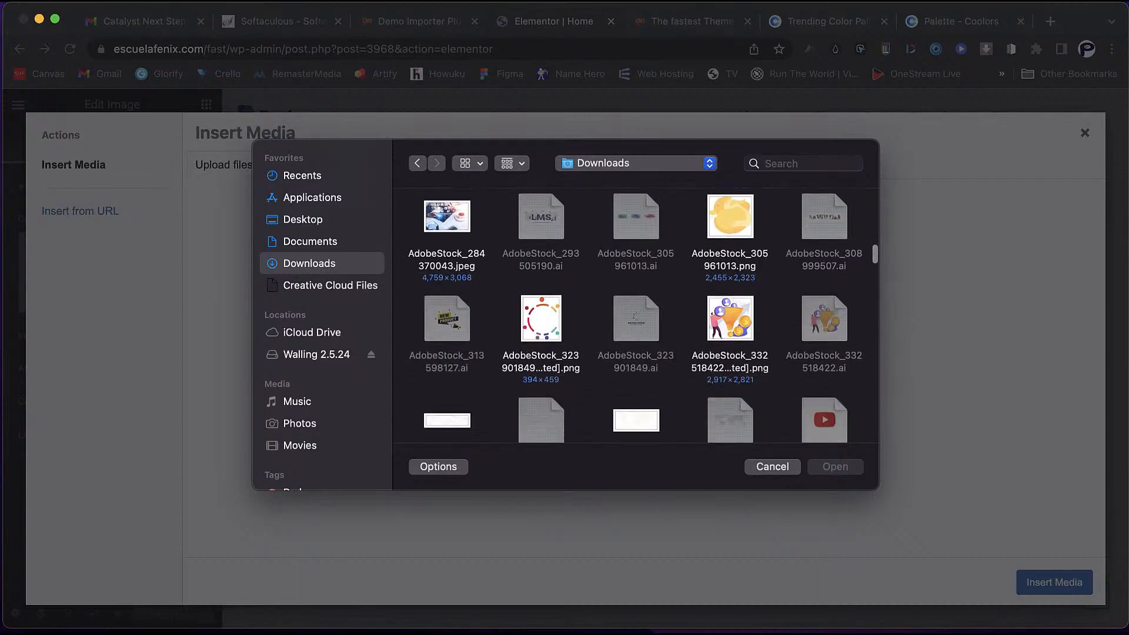
scroll(636, 316, down, 10)
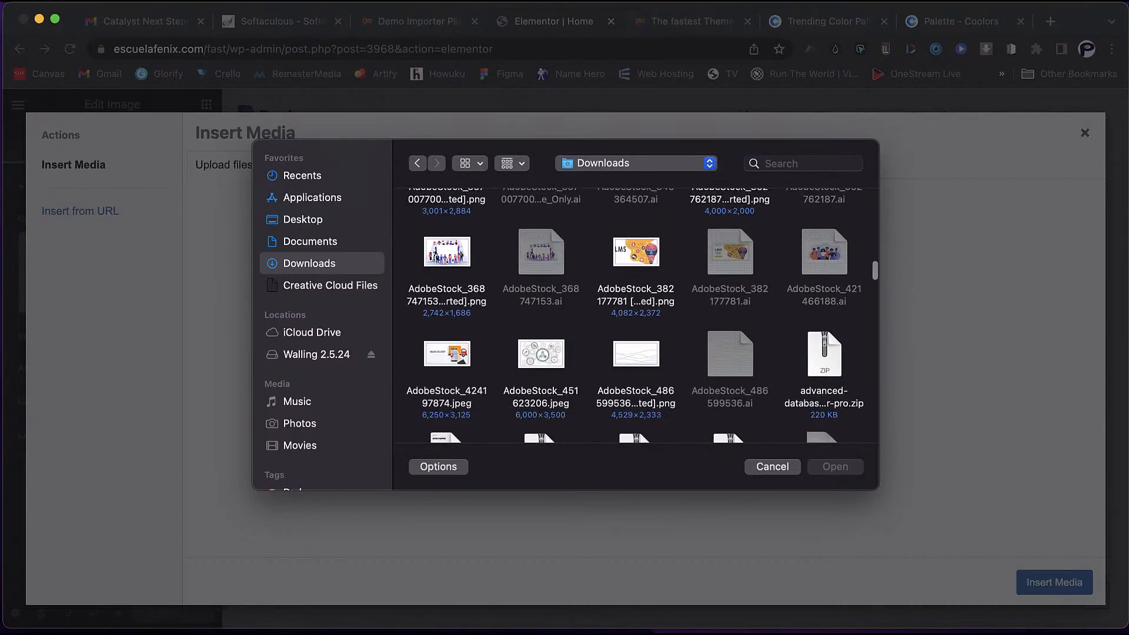
scroll(635, 316, down, 15)
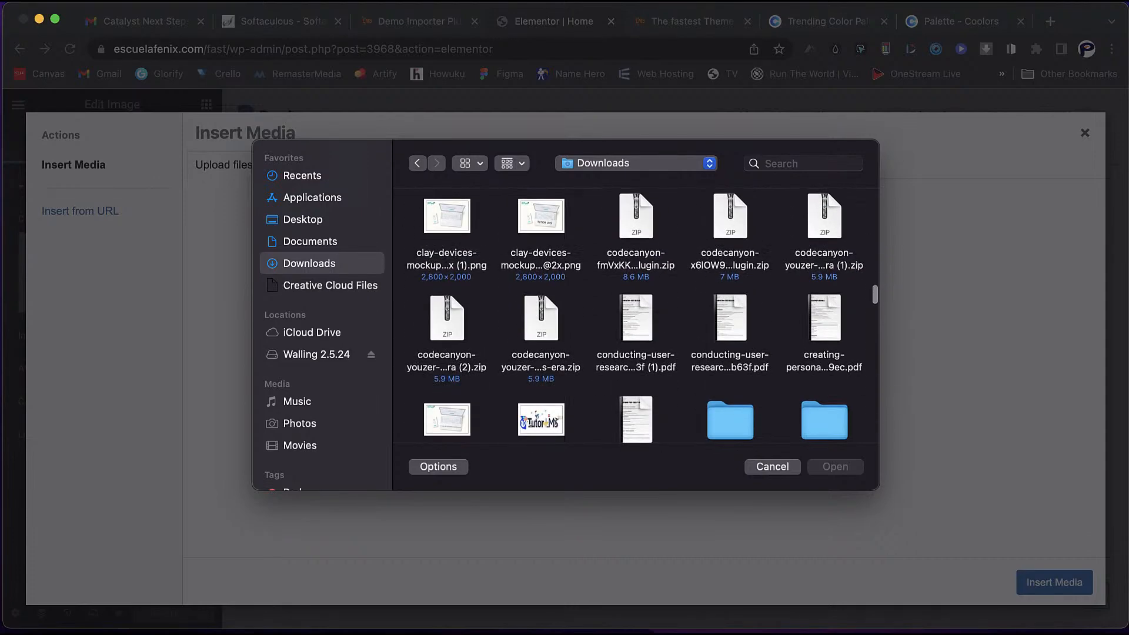
scroll(635, 316, down, 15)
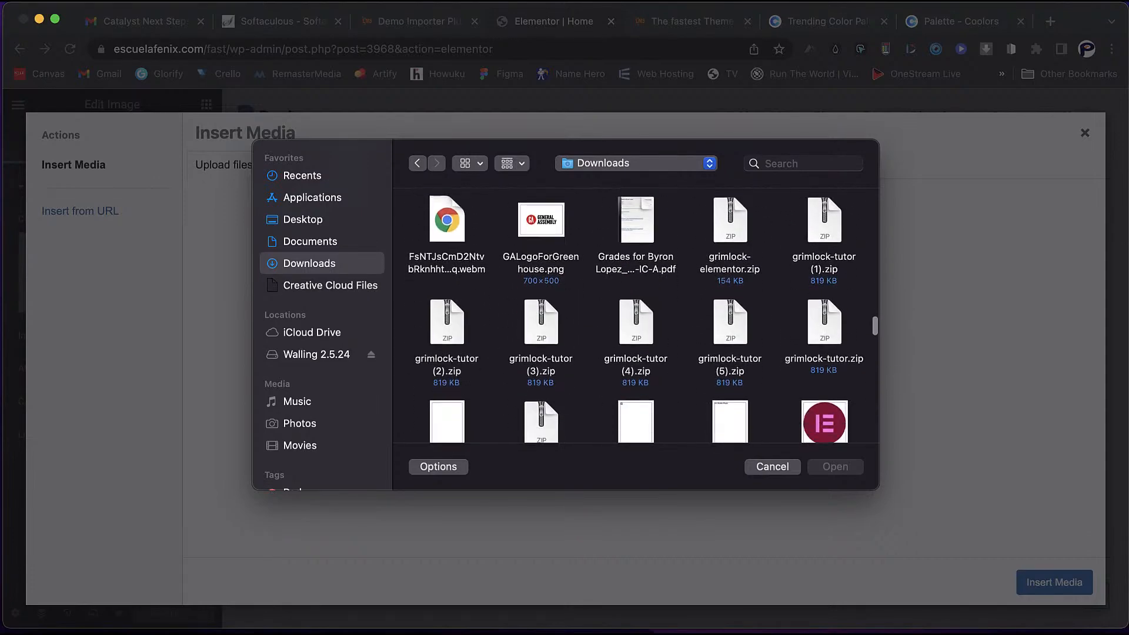
scroll(636, 316, down, 10)
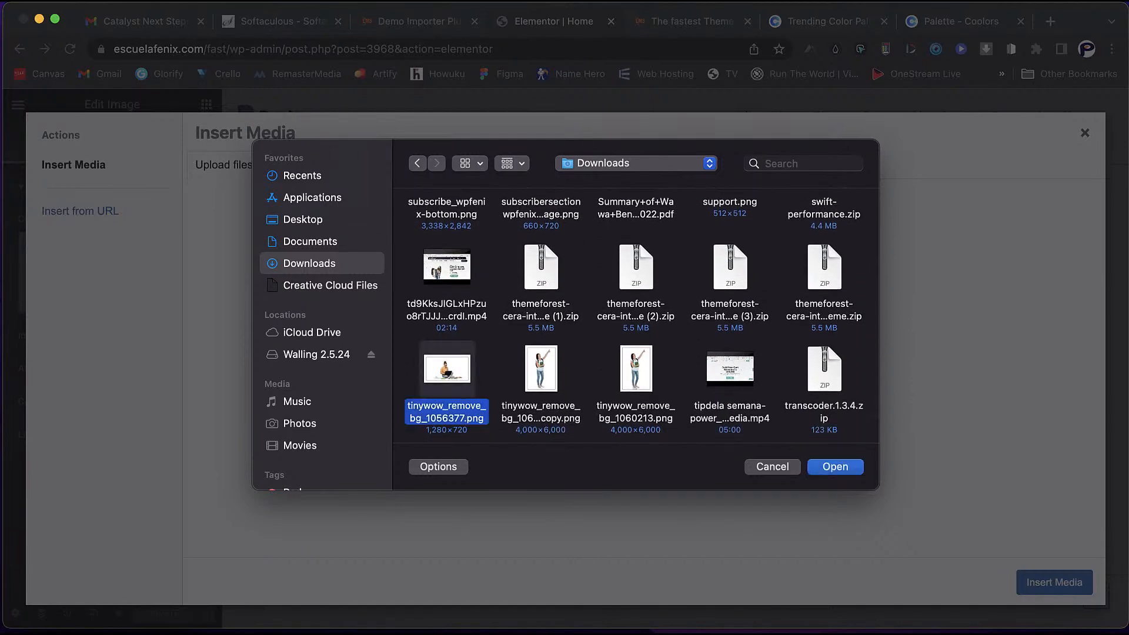
drag(403, 340, 561, 389)
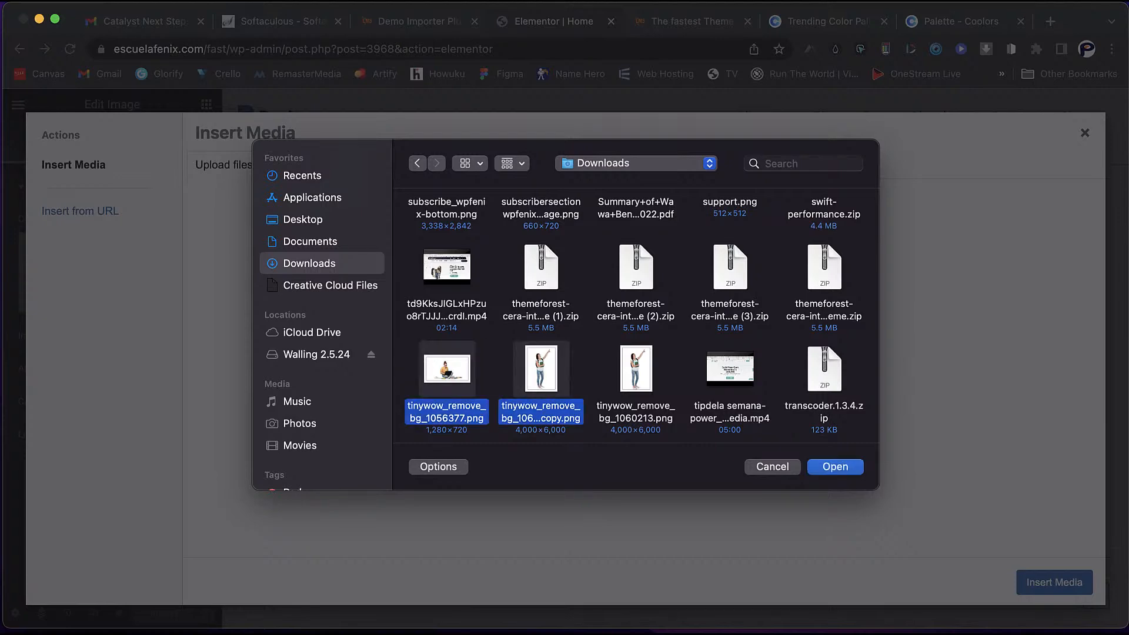
key(Return)
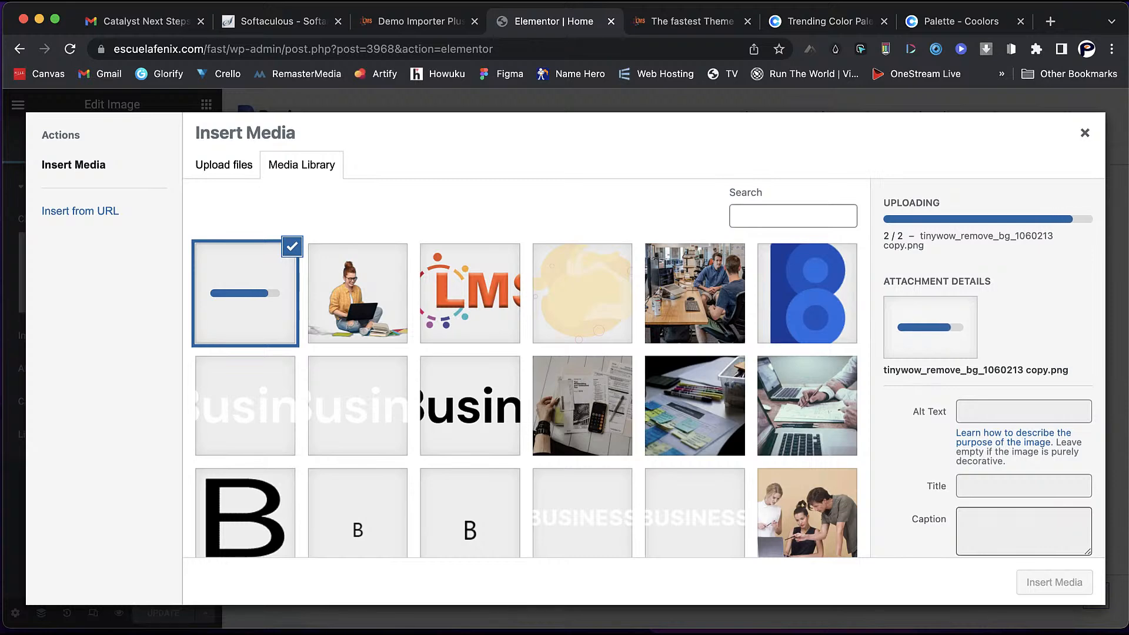
- Insert the woman-with-laptop photo as the hero image and open the image widget's settings
click(358, 294)
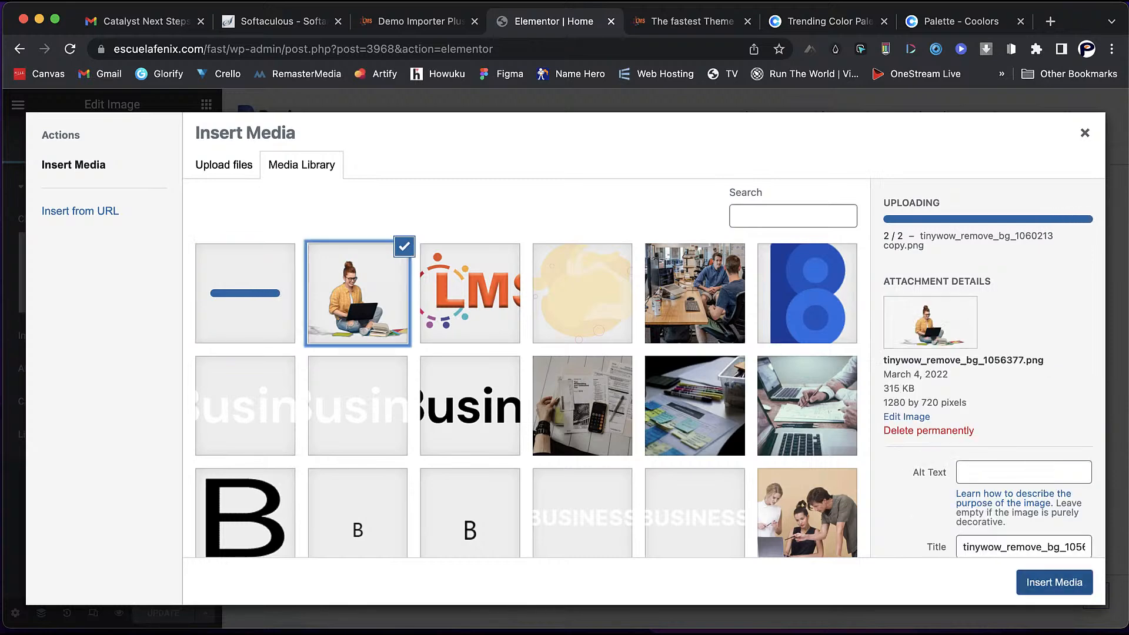
click(1055, 582)
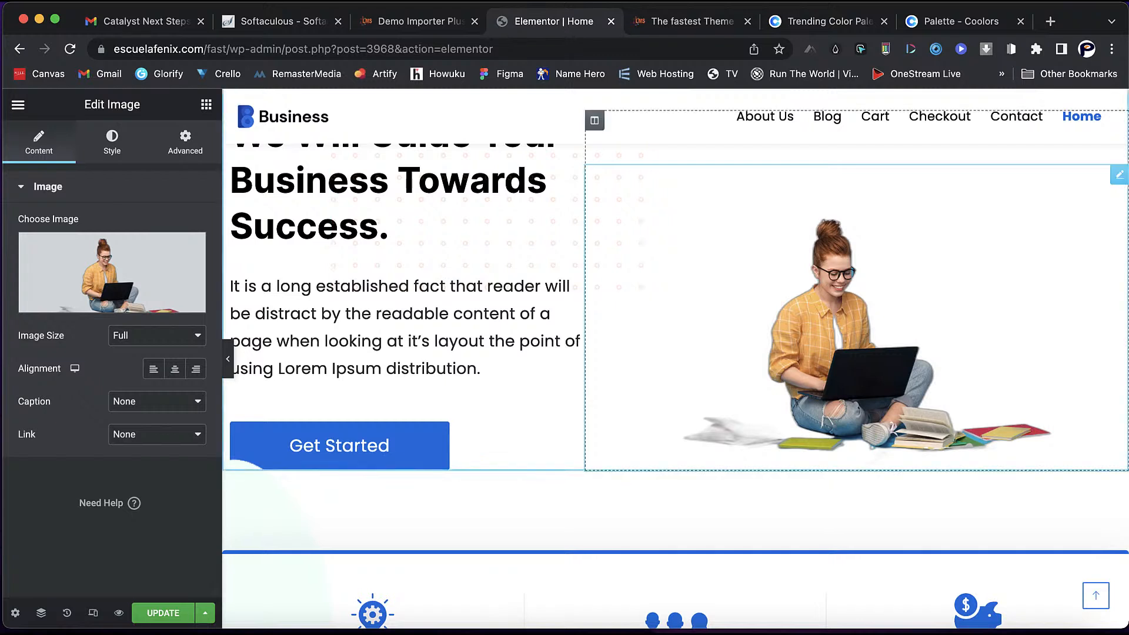
right_click(698, 217)
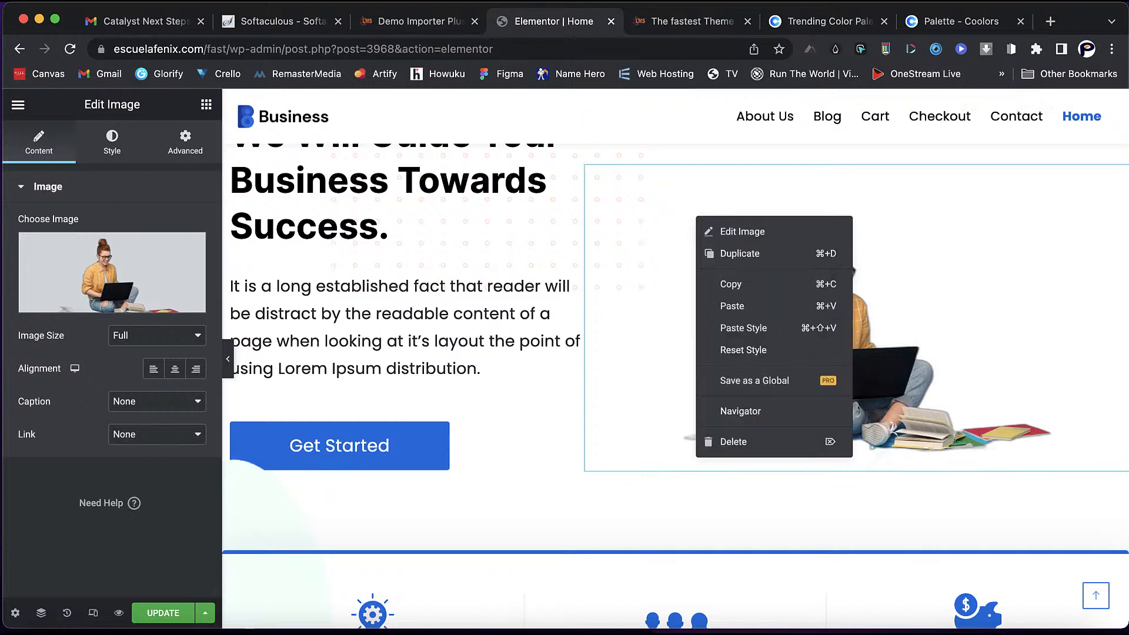
click(730, 232)
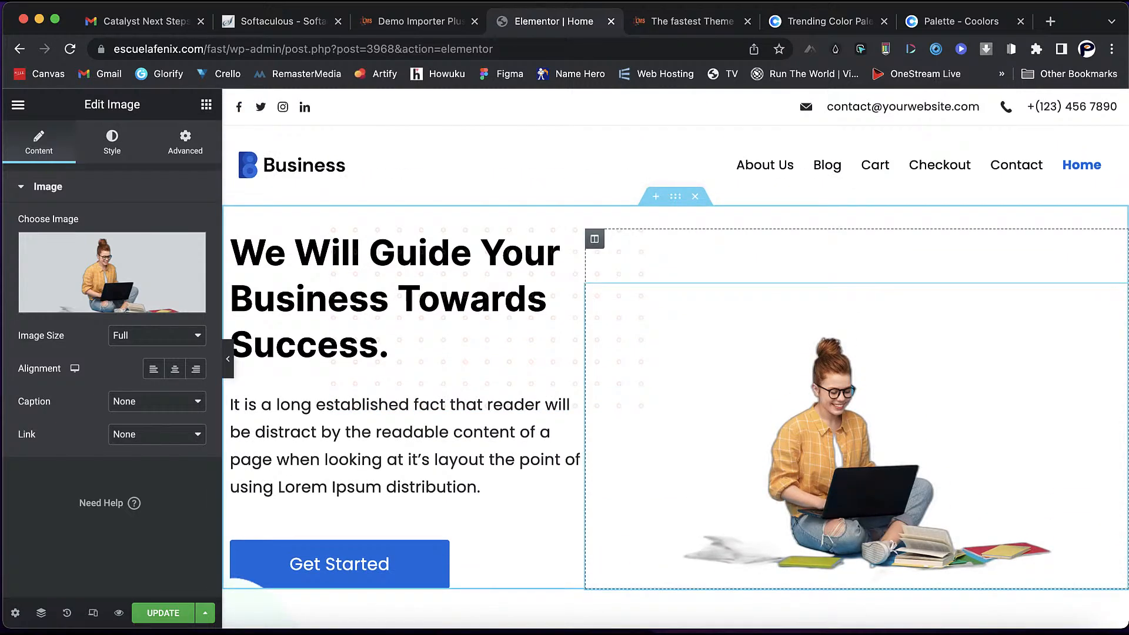
- Give the right hero column a Classic background using the shape-backgroubd-hero yellow image
right_click(654, 244)
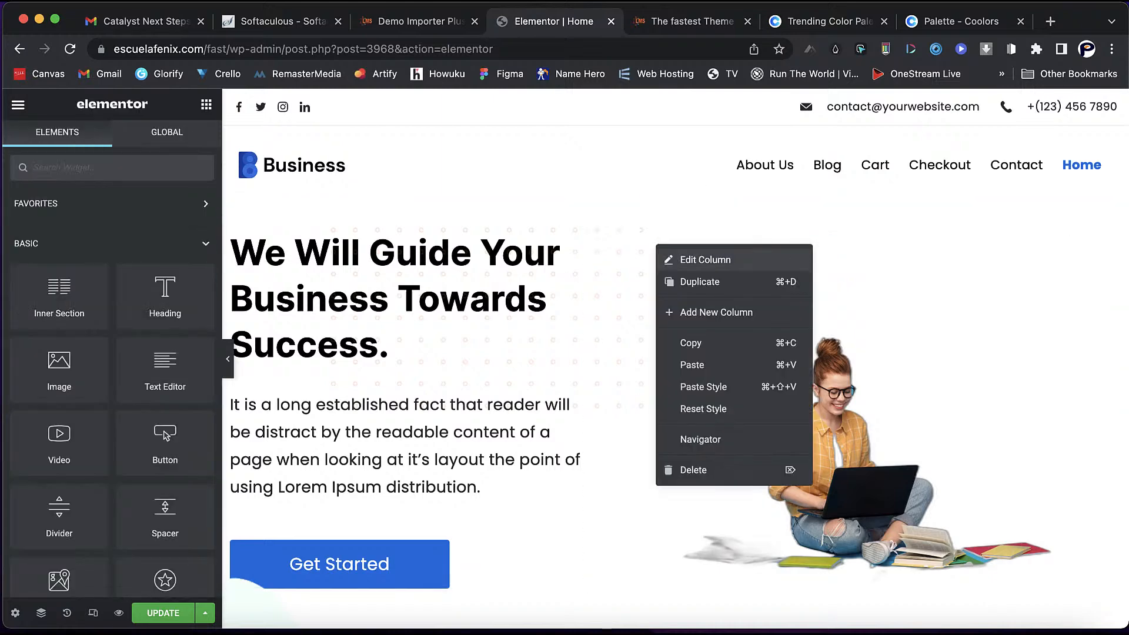
click(688, 257)
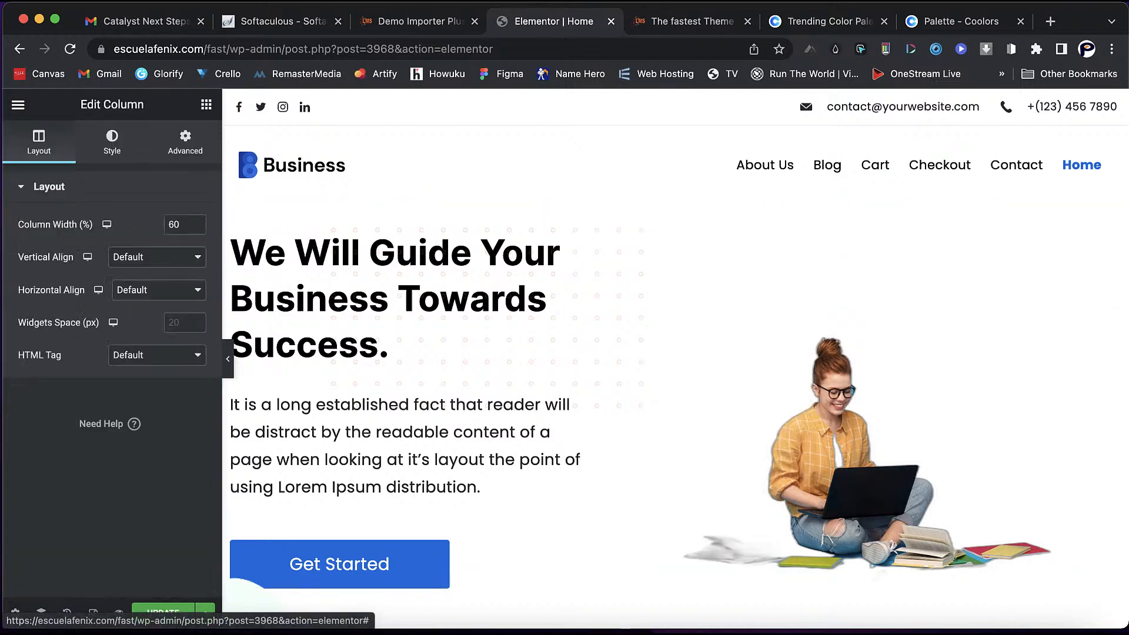
click(111, 143)
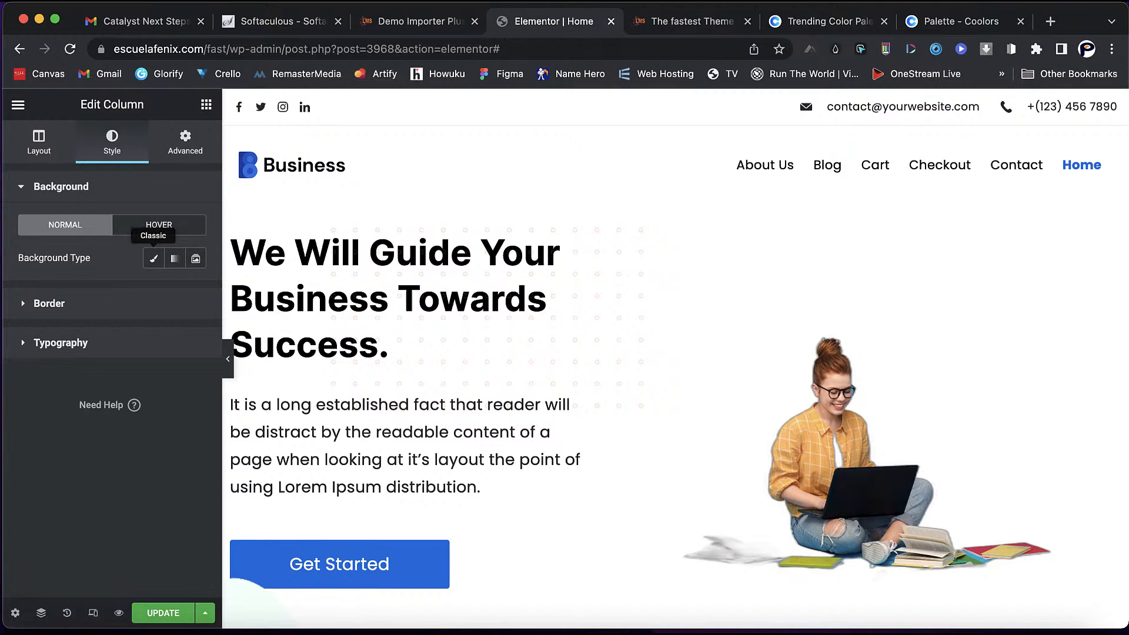
click(153, 259)
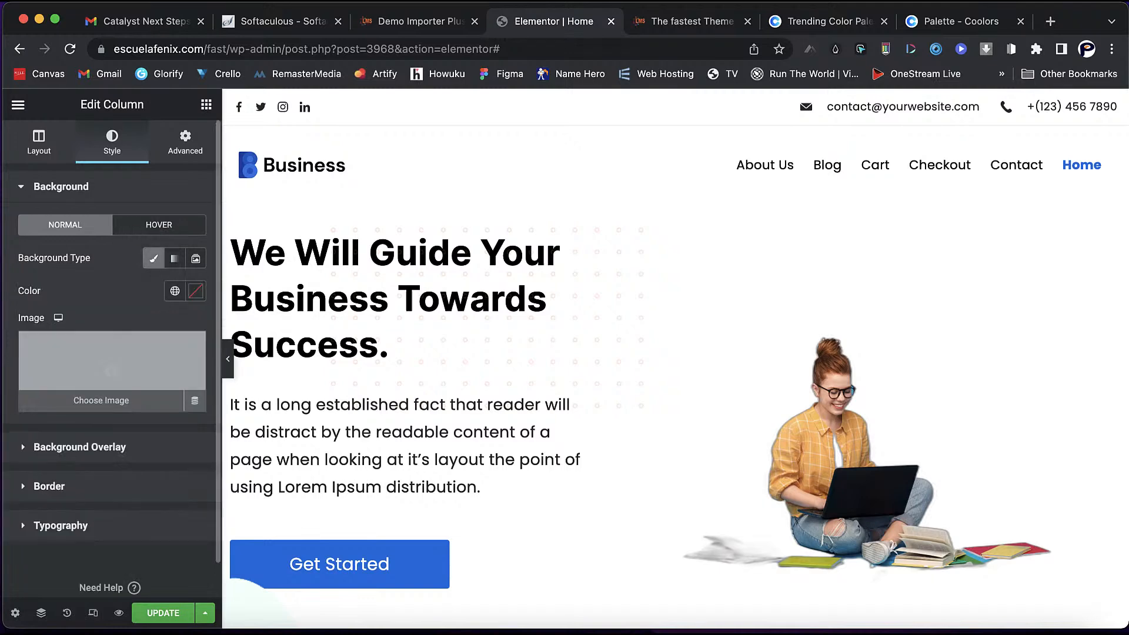
click(112, 370)
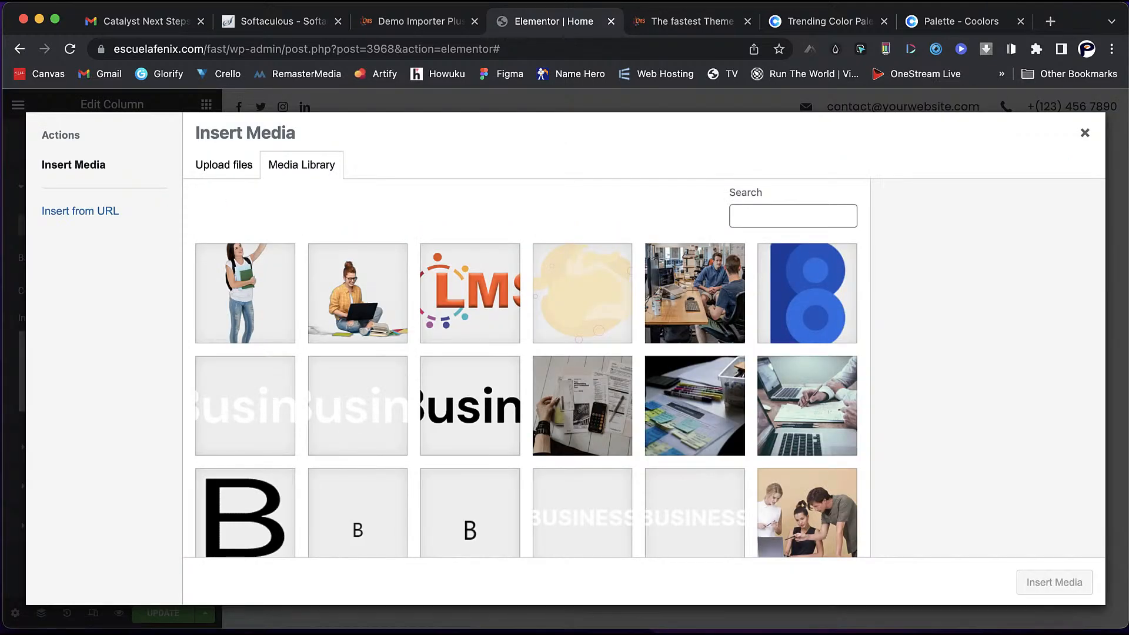
click(583, 294)
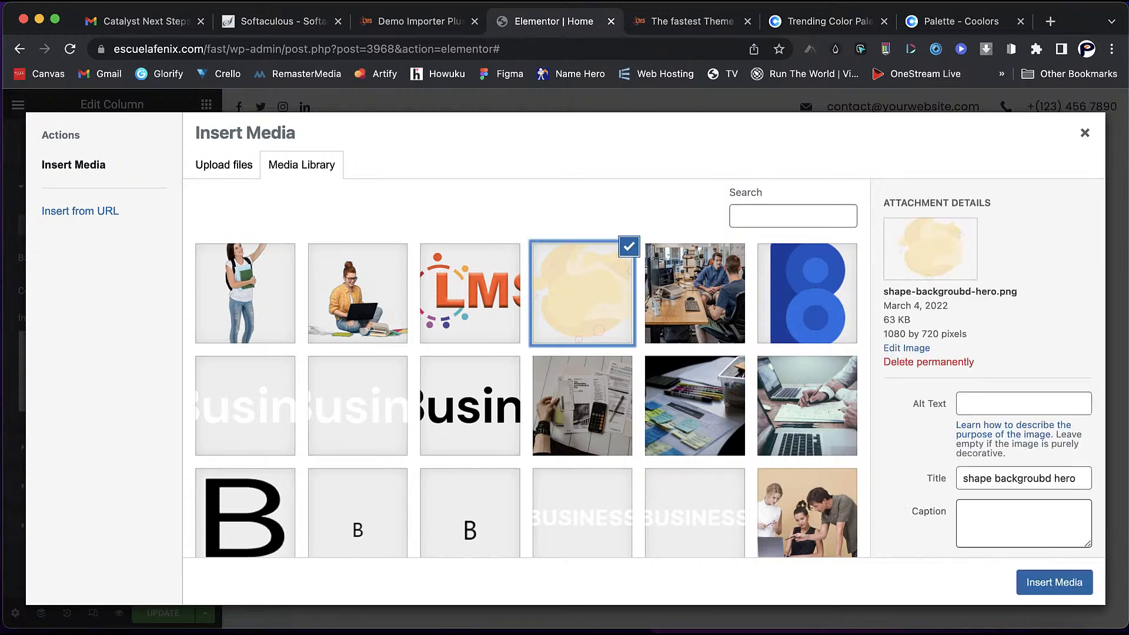
click(1054, 582)
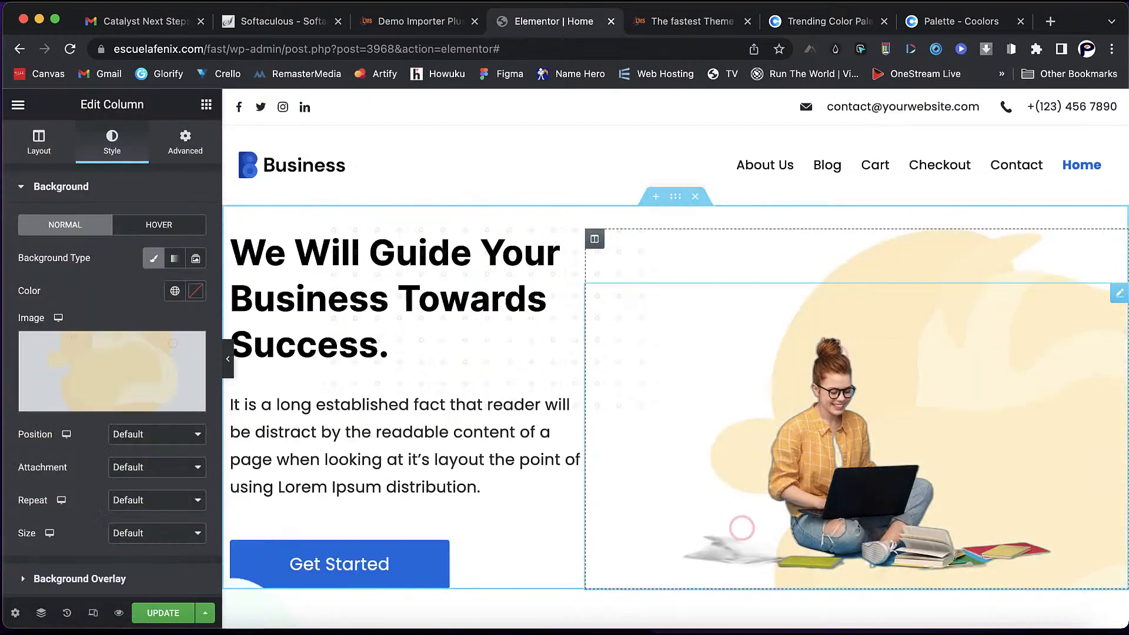
- Set the column background attachment to Scroll, repeat to No-repeat and size to Cover
click(156, 467)
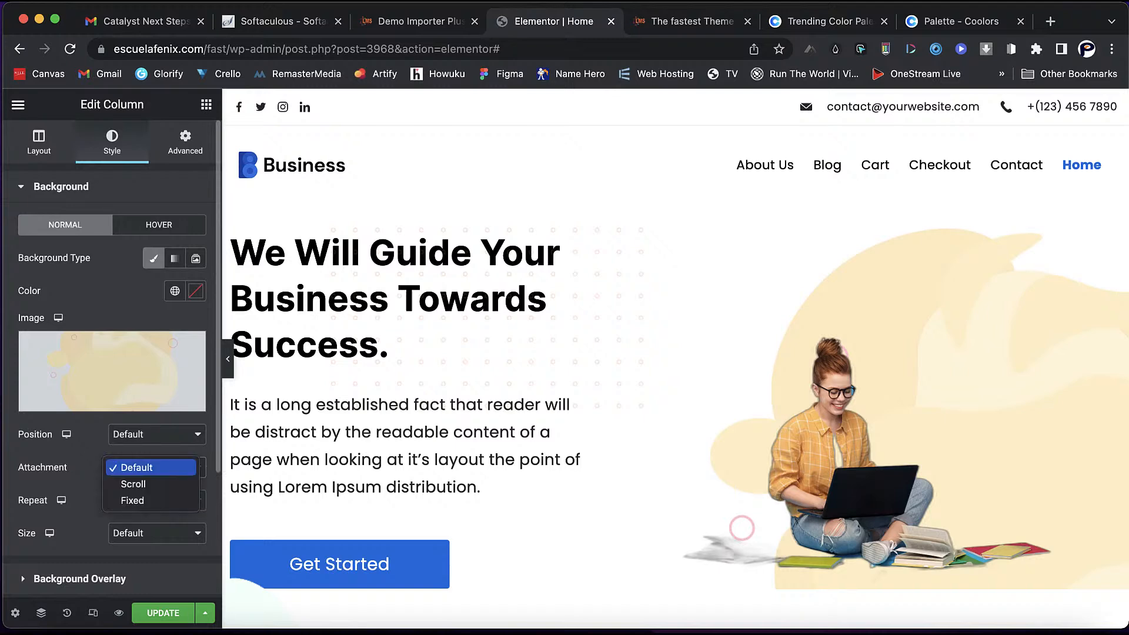
click(134, 483)
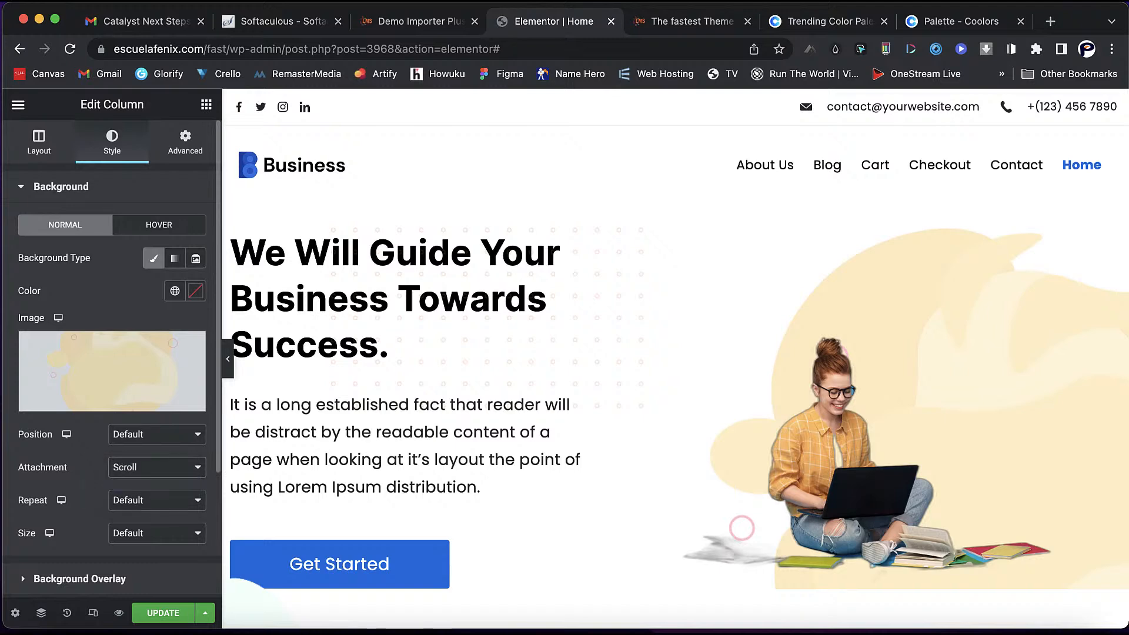
click(157, 500)
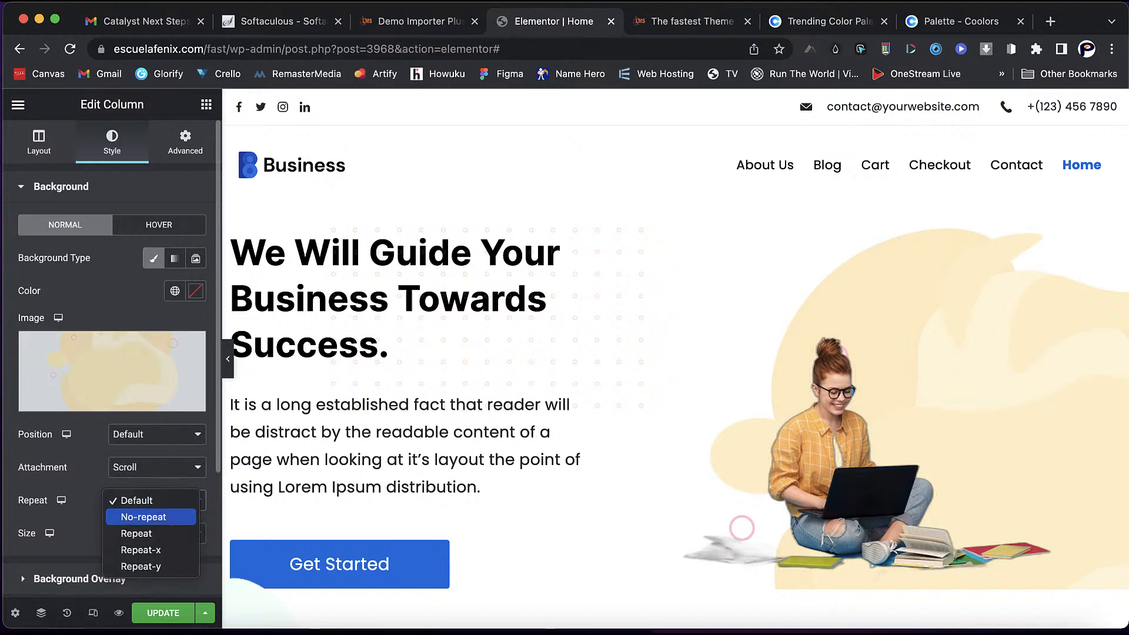
click(143, 517)
click(157, 532)
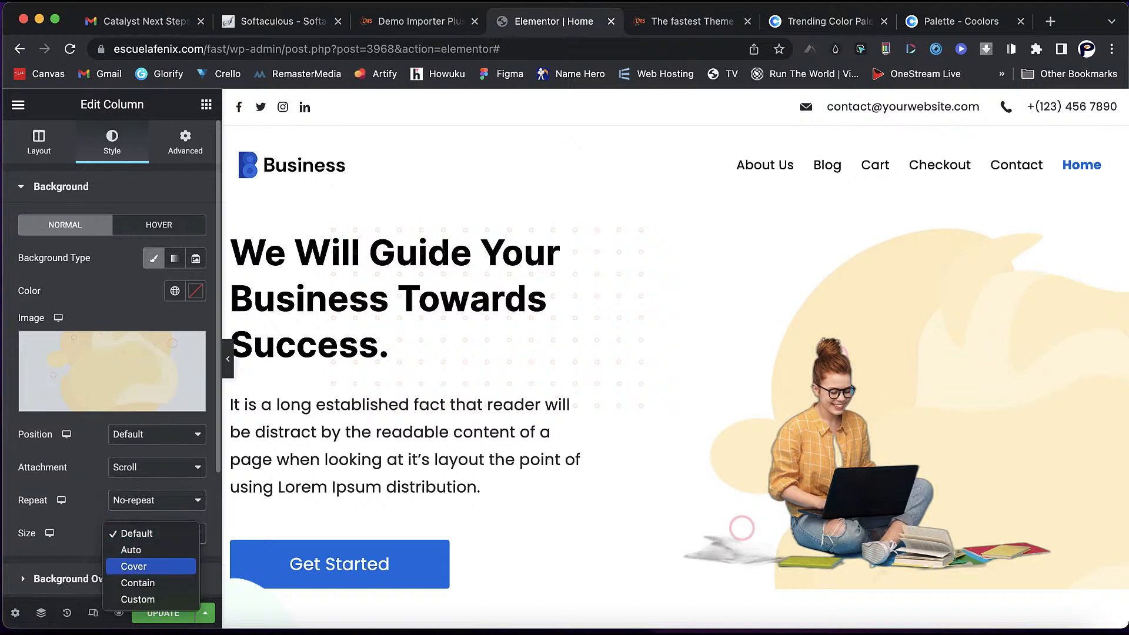
click(134, 566)
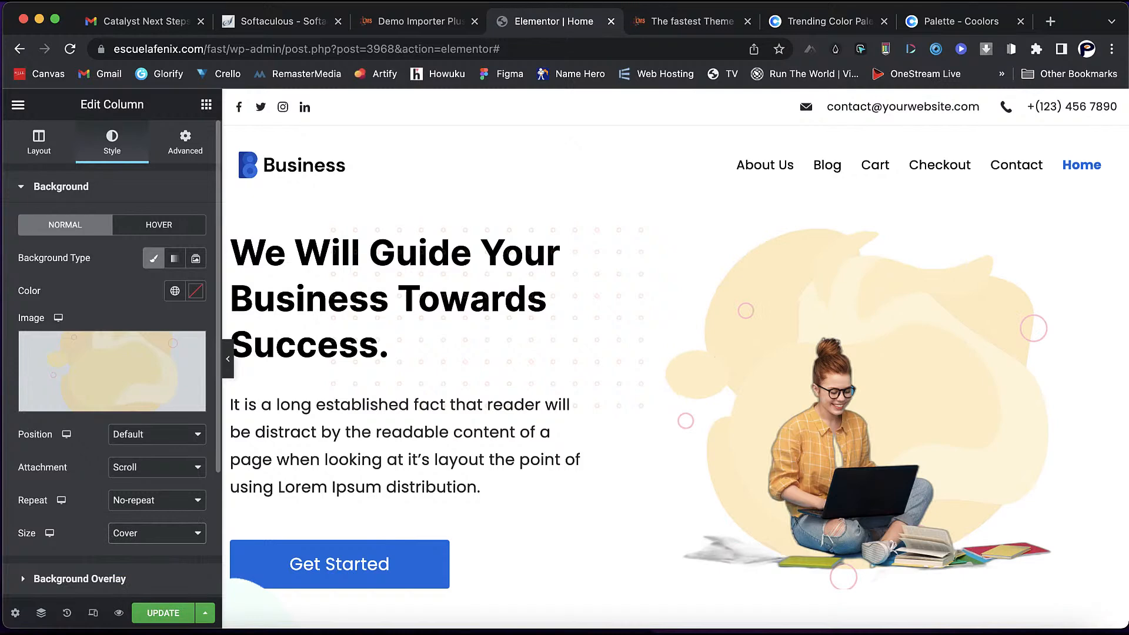
scroll(676, 358, down, 2)
scroll(618, 353, up, 1)
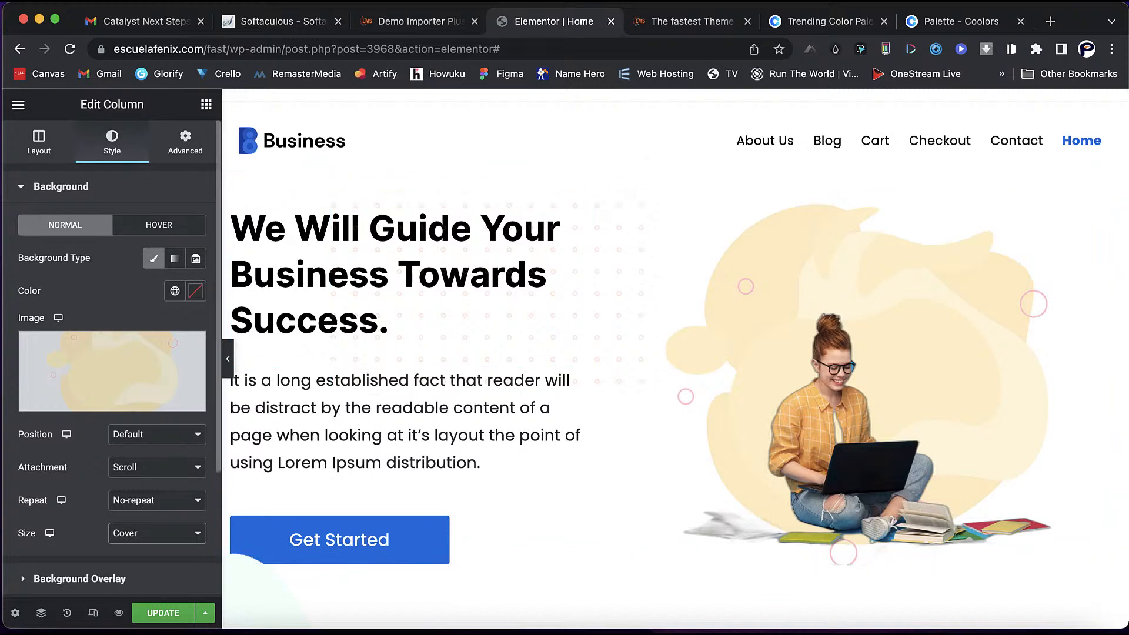
- Add a Heading widget above the hero title and replace its placeholder with 'demo text demo text'
click(39, 141)
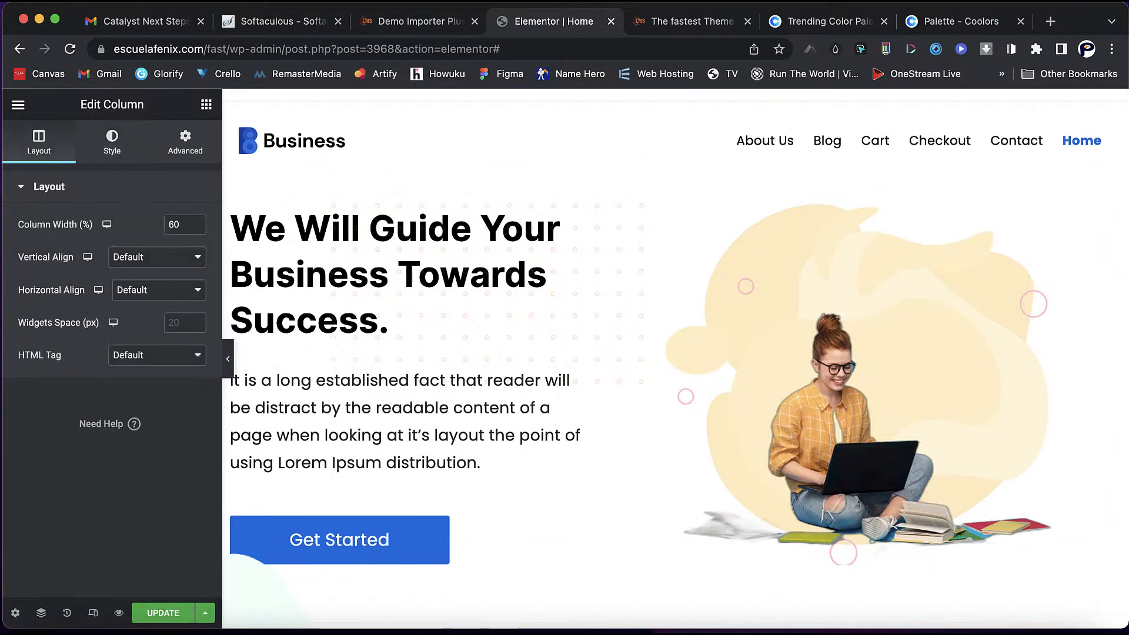
click(206, 104)
drag(165, 297, 298, 197)
drag(131, 242, 152, 222)
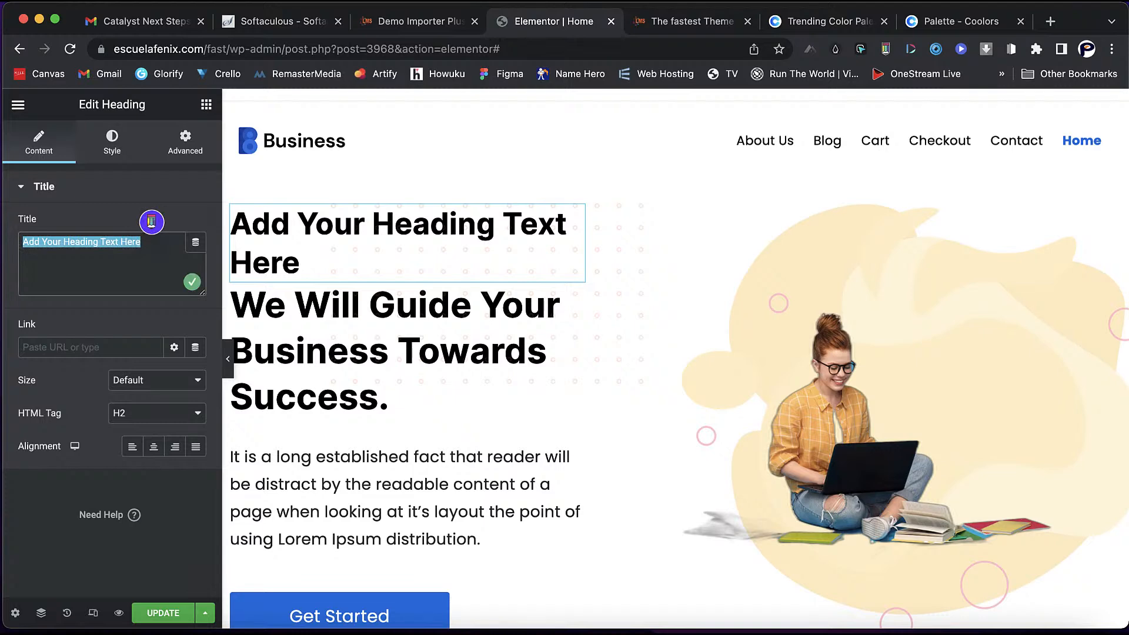
text(demo text)
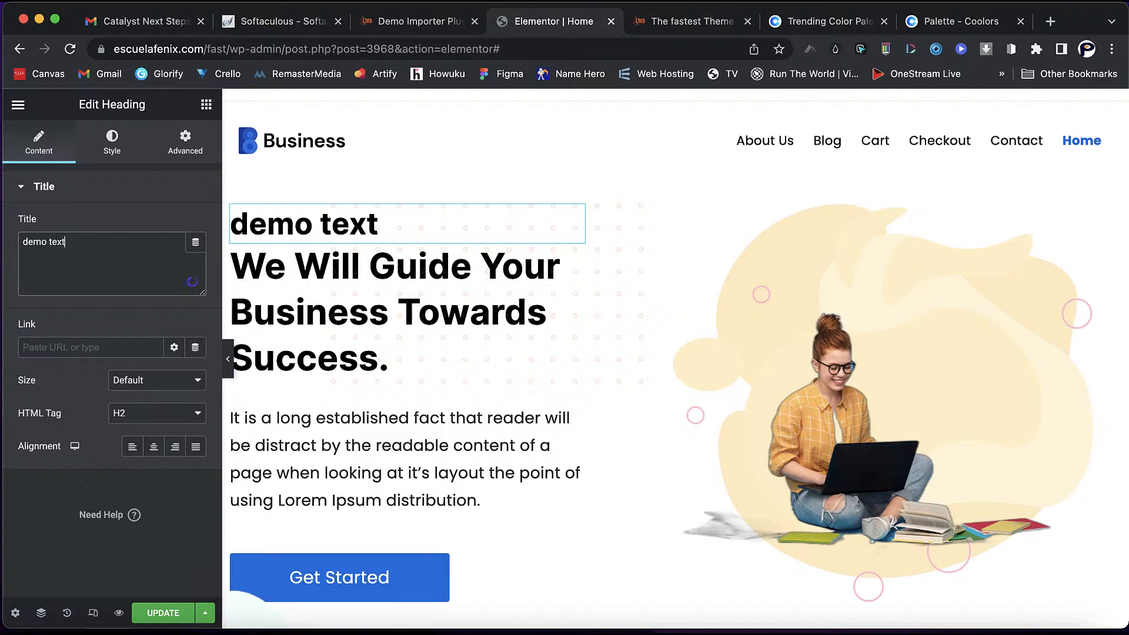
text( demo text)
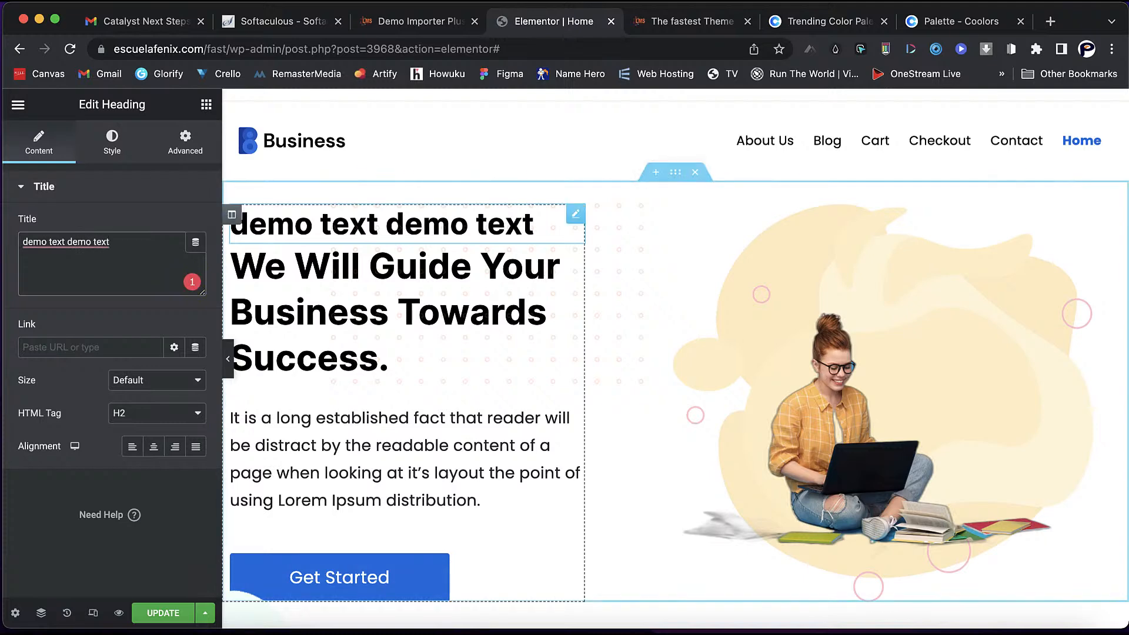
- Set the demo heading's typography size to 18 px
click(111, 141)
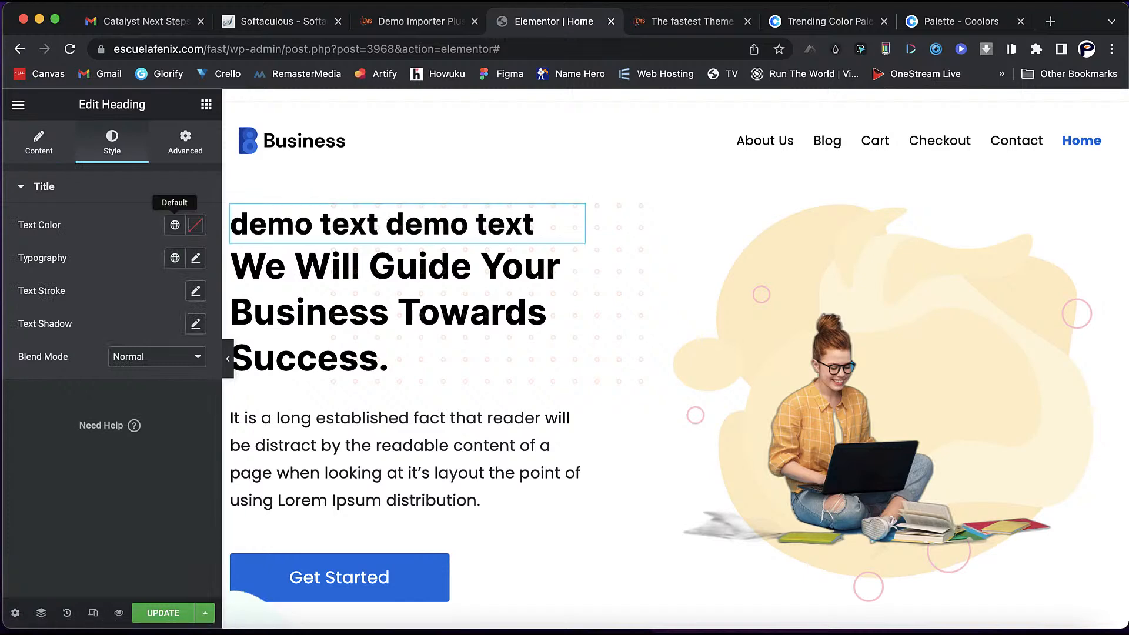
click(195, 258)
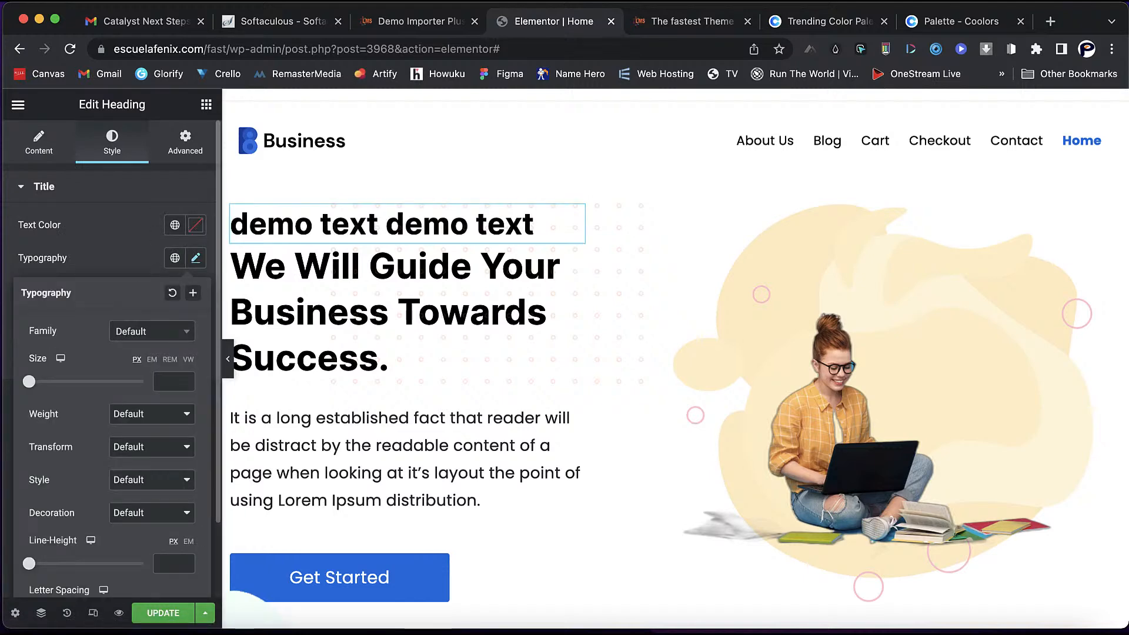
text(1)
key(Up)
key(Up)
key(Up)
key(Up)
key(Up)
key(Up)
key(Up)
key(Up)
key(Up)
key(Up)
key(Up)
key(Up)
key(Up)
key(Up)
key(Up)
key(Up)
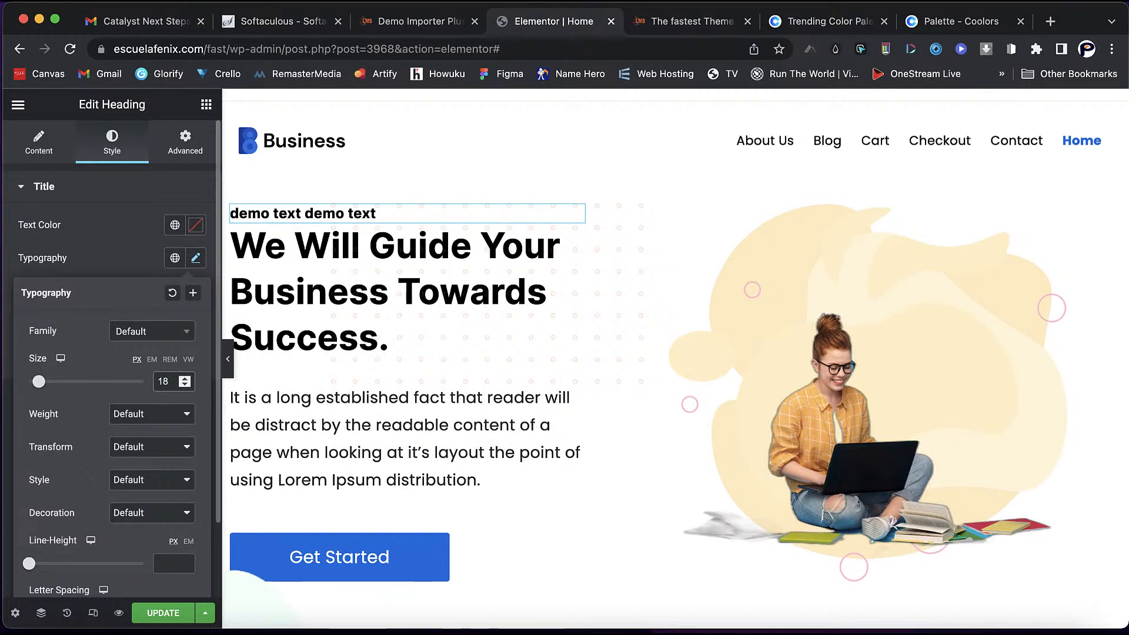
- Color the heading text blue (#1900BA), then bring up the Get Started button's Style settings
click(196, 225)
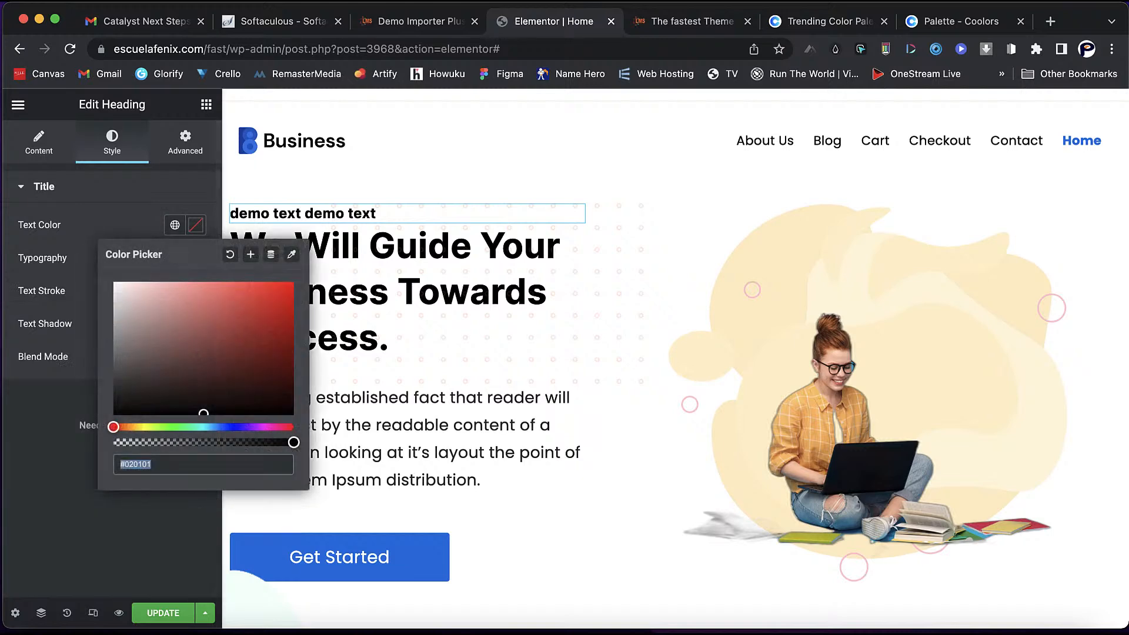
text(#010102)
drag(228, 427, 238, 427)
drag(272, 330, 292, 318)
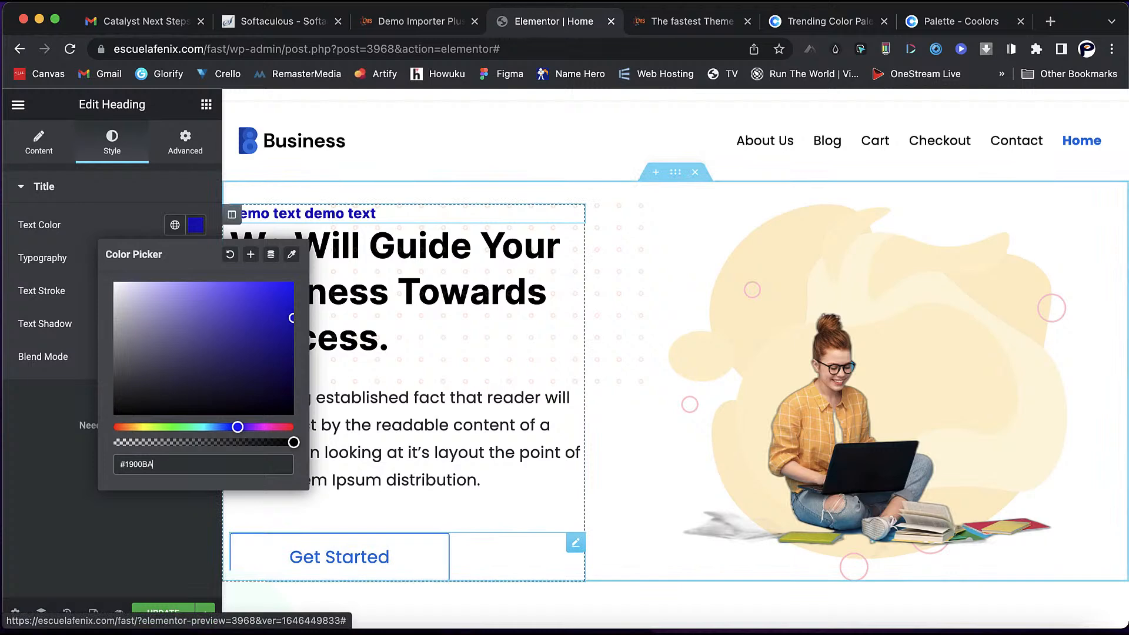
click(339, 557)
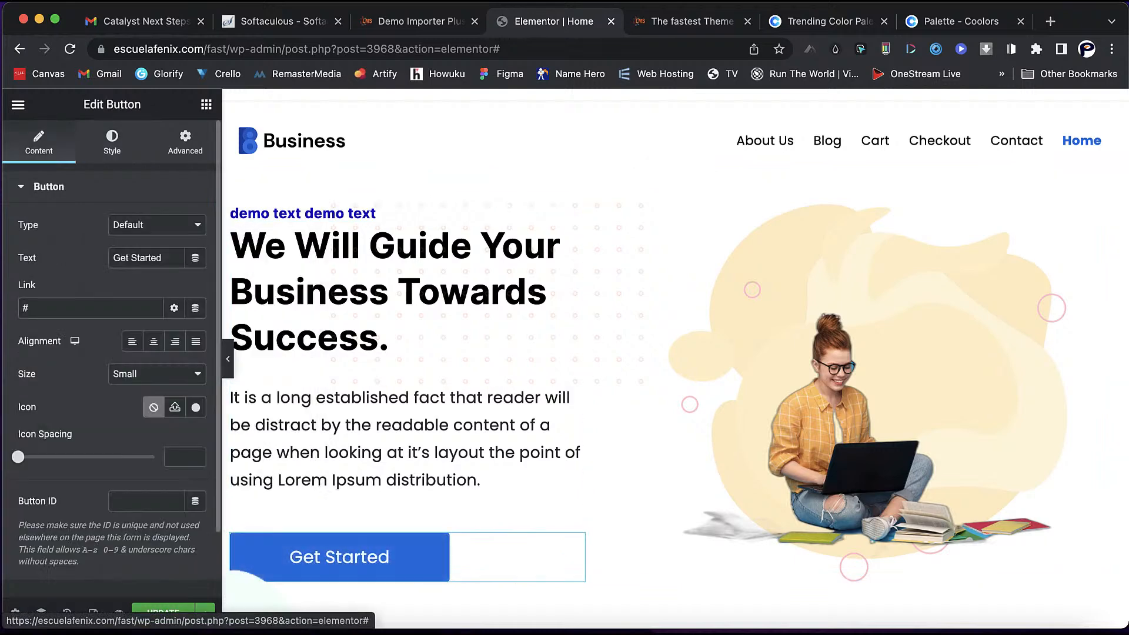
click(112, 142)
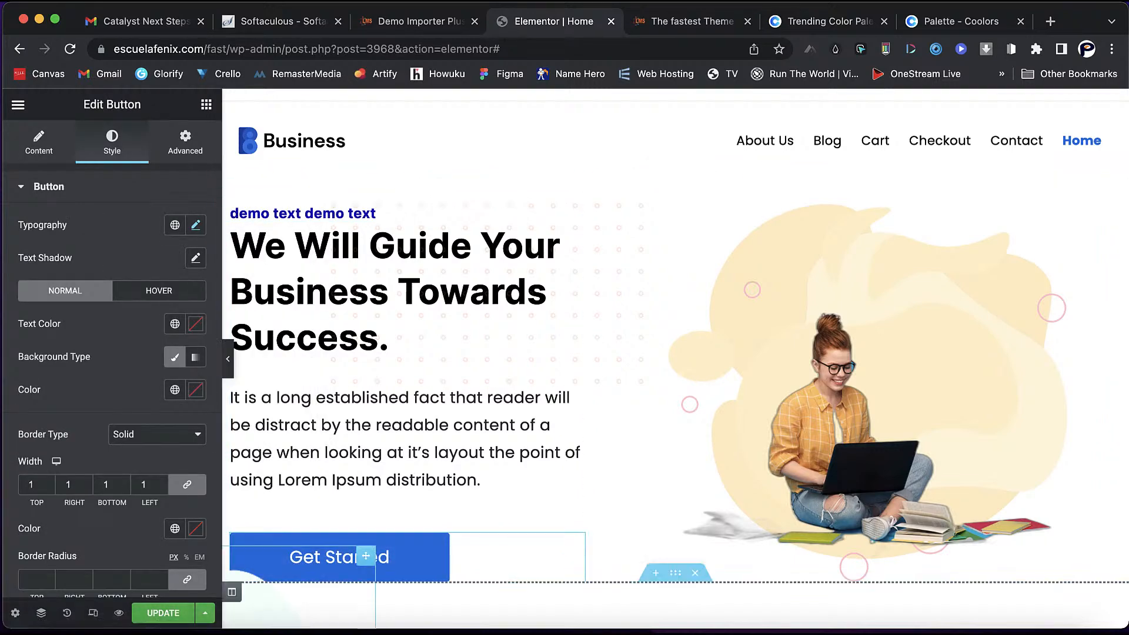
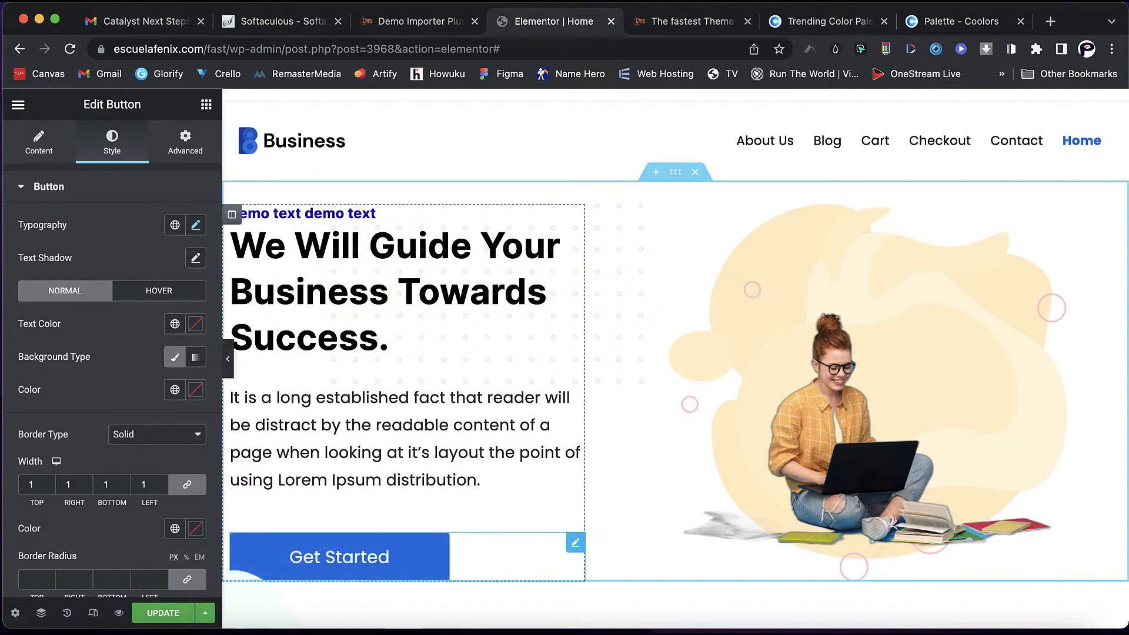
- Switch the Get Started button's solid background off, then restore it
scroll(112, 353, down, 7)
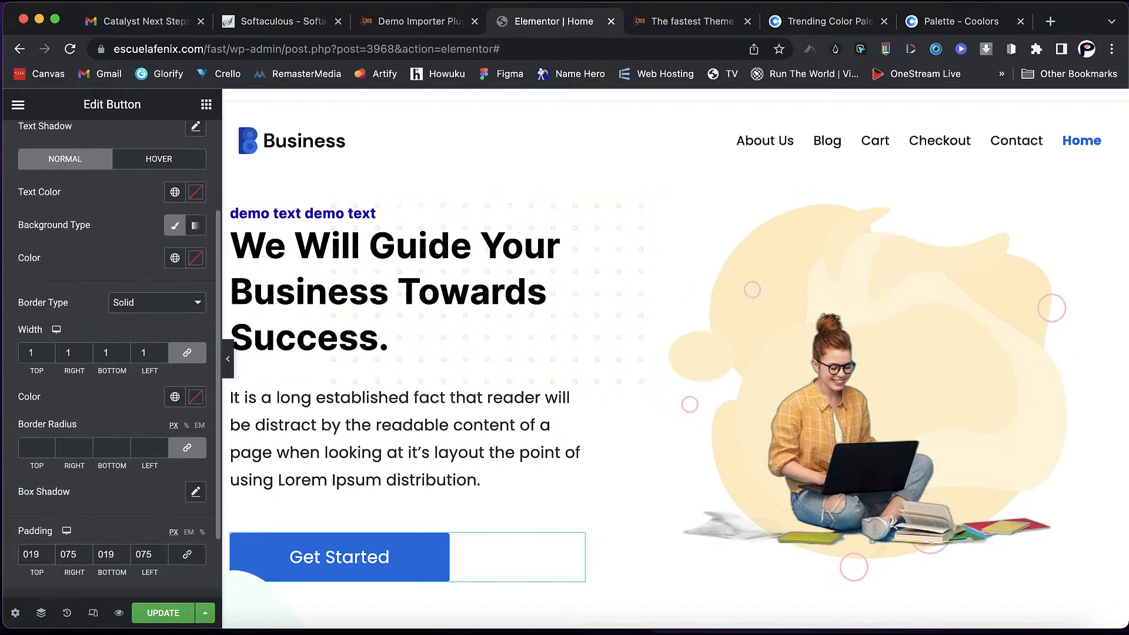
scroll(112, 353, up, 7)
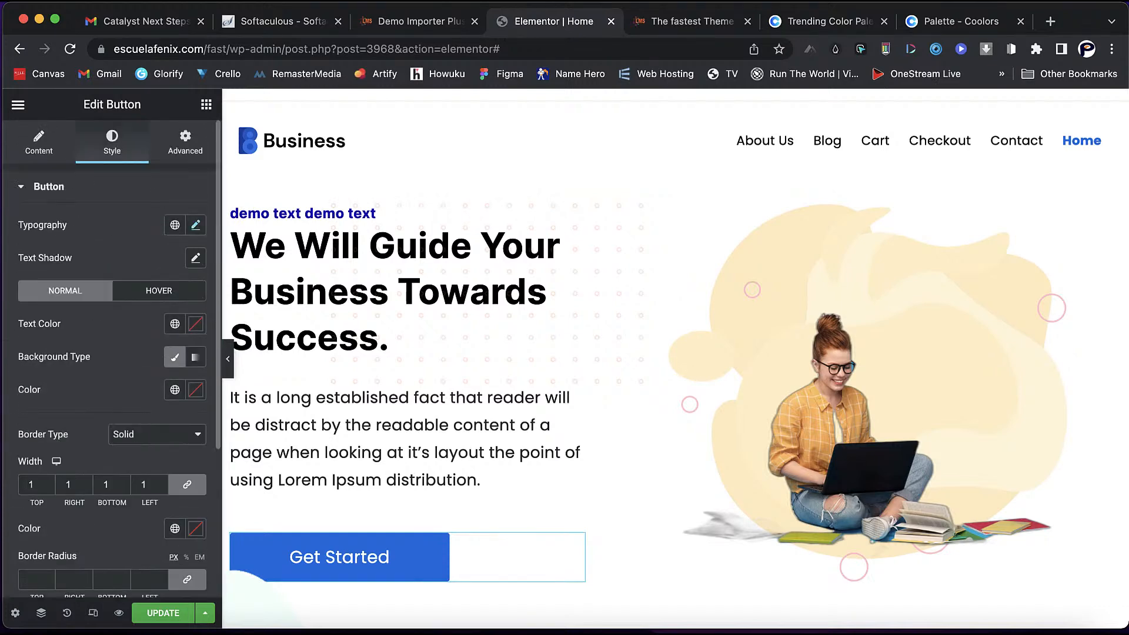
click(174, 357)
click(174, 357)
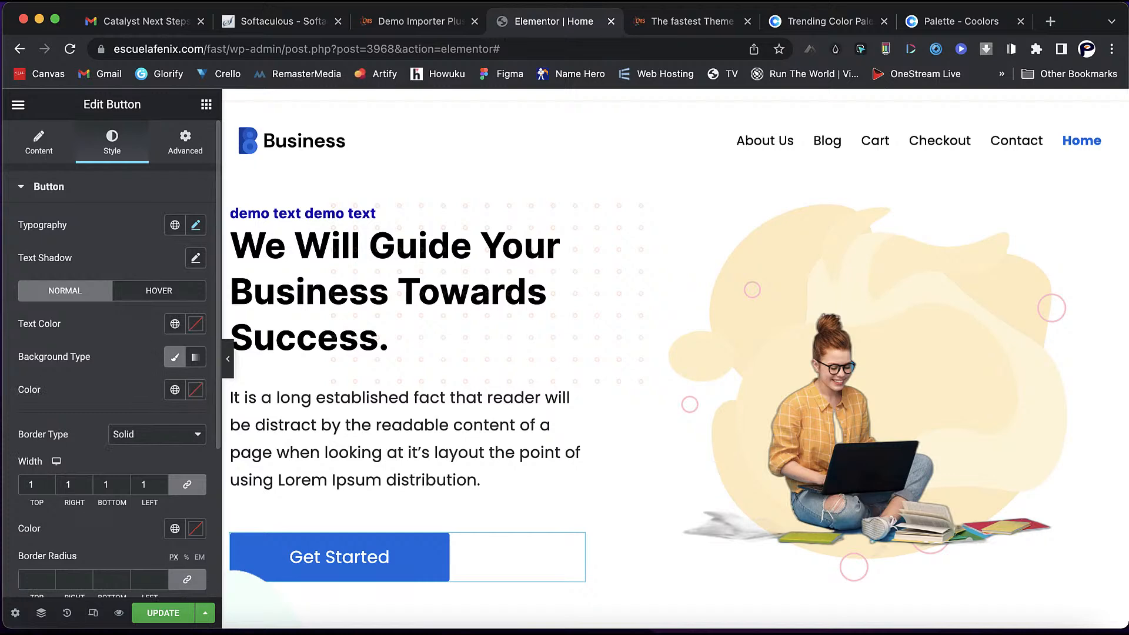
scroll(370, 471, down, 3)
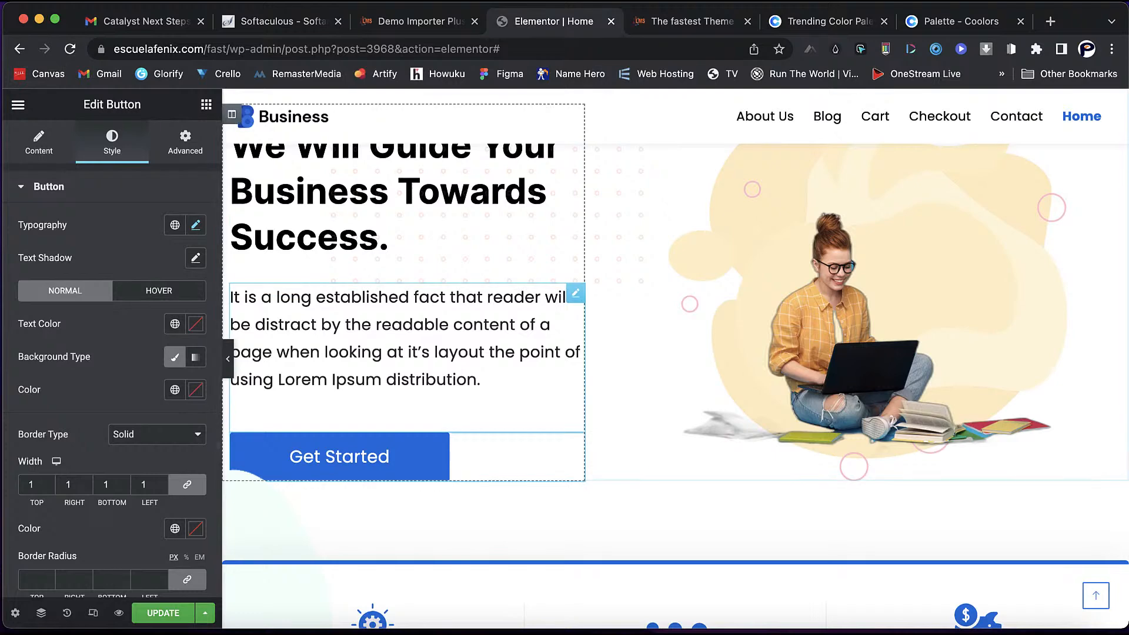
scroll(565, 305, up, 2)
scroll(412, 471, up, 2)
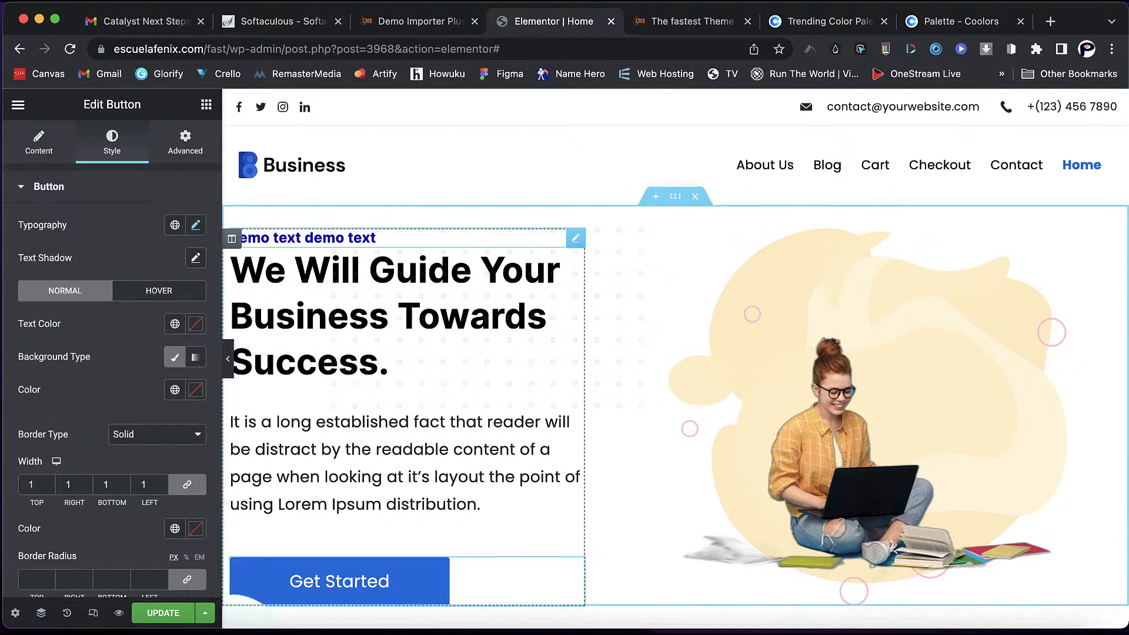
scroll(175, 315, down, 2)
scroll(174, 315, up, 2)
scroll(488, 306, down, 2)
scroll(459, 341, down, 1)
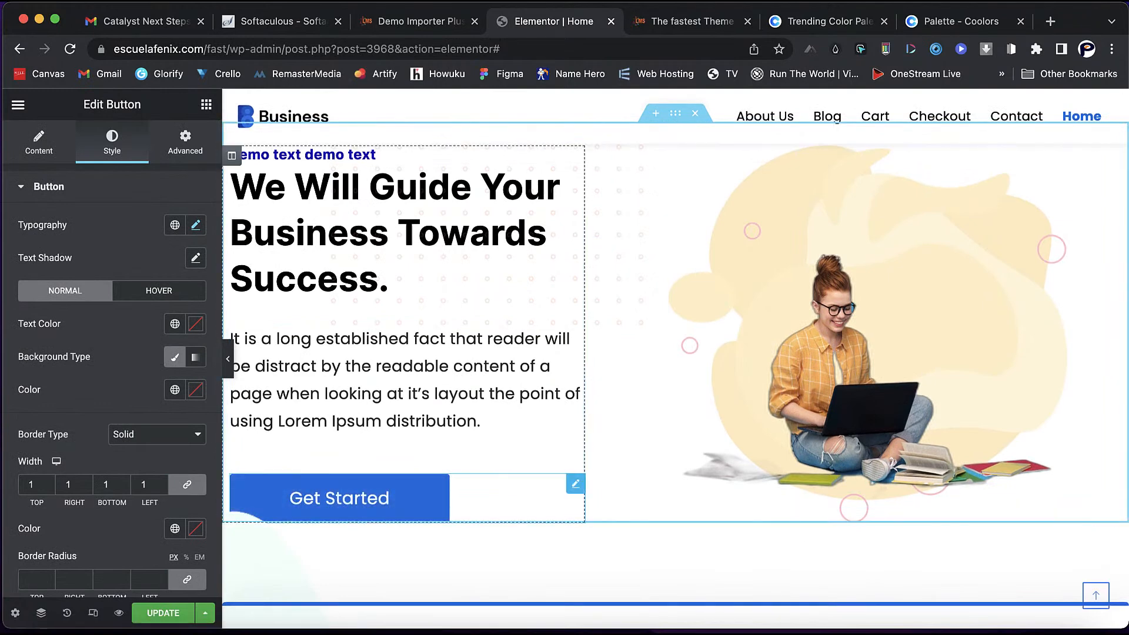
- Delete Get Started, add a Click here button under the paragraph, and duplicate it
right_click(579, 503)
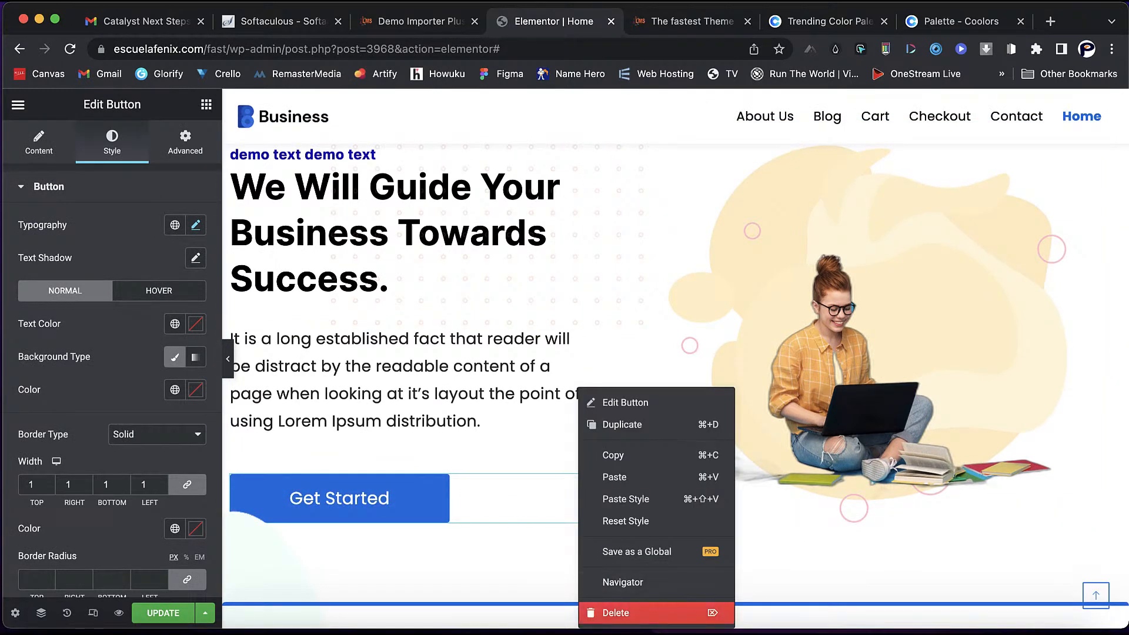
click(616, 613)
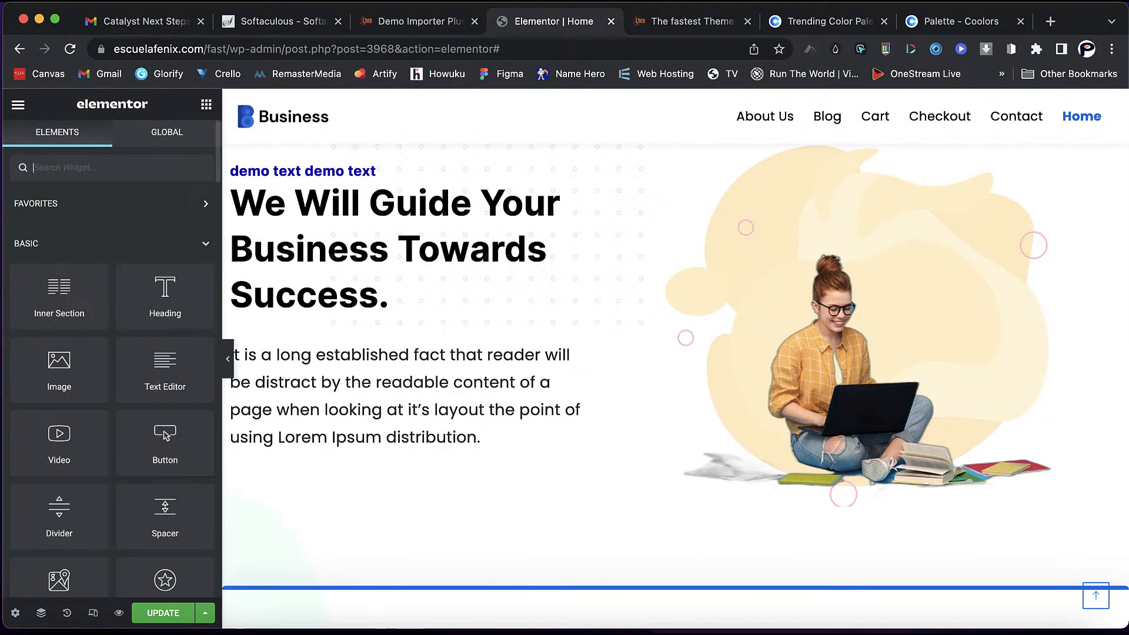
drag(165, 438, 353, 485)
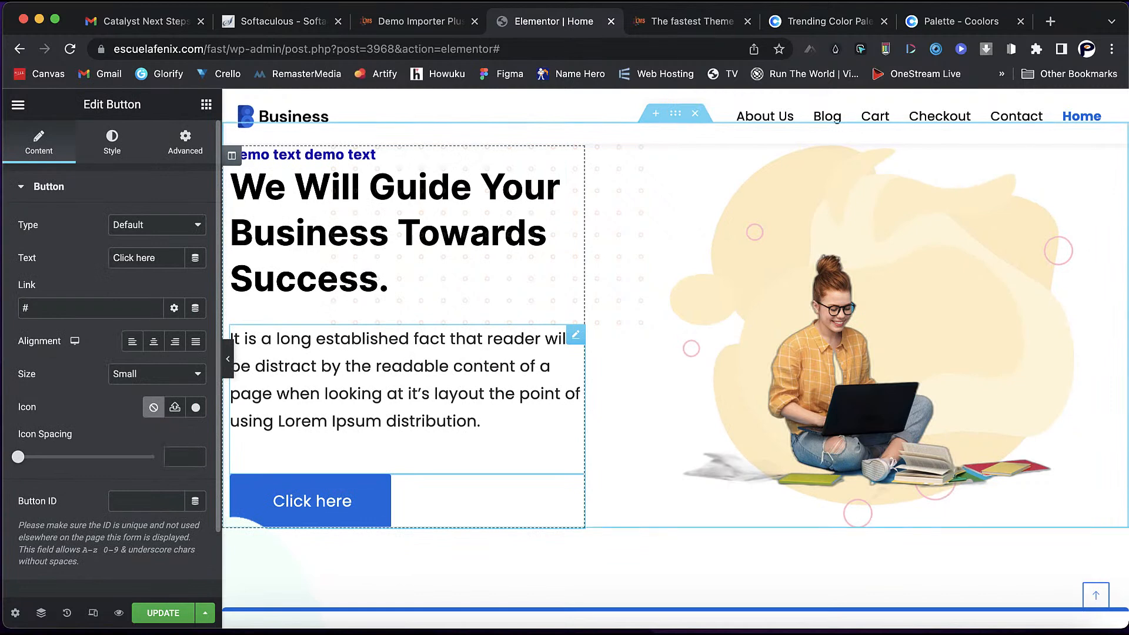
scroll(675, 353, down, 5)
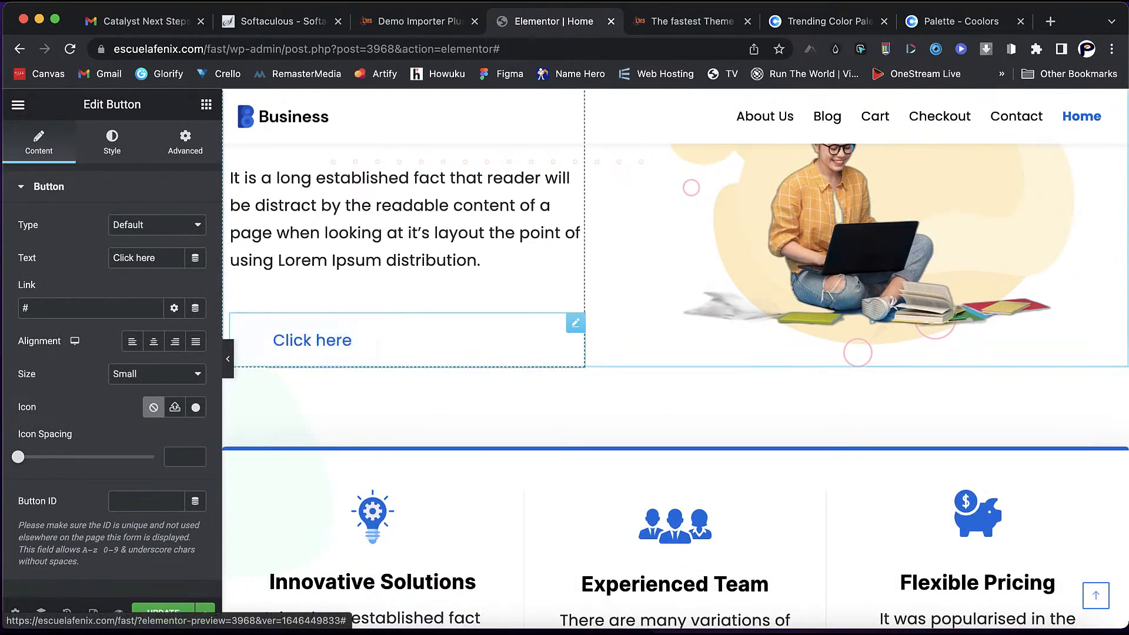
right_click(354, 330)
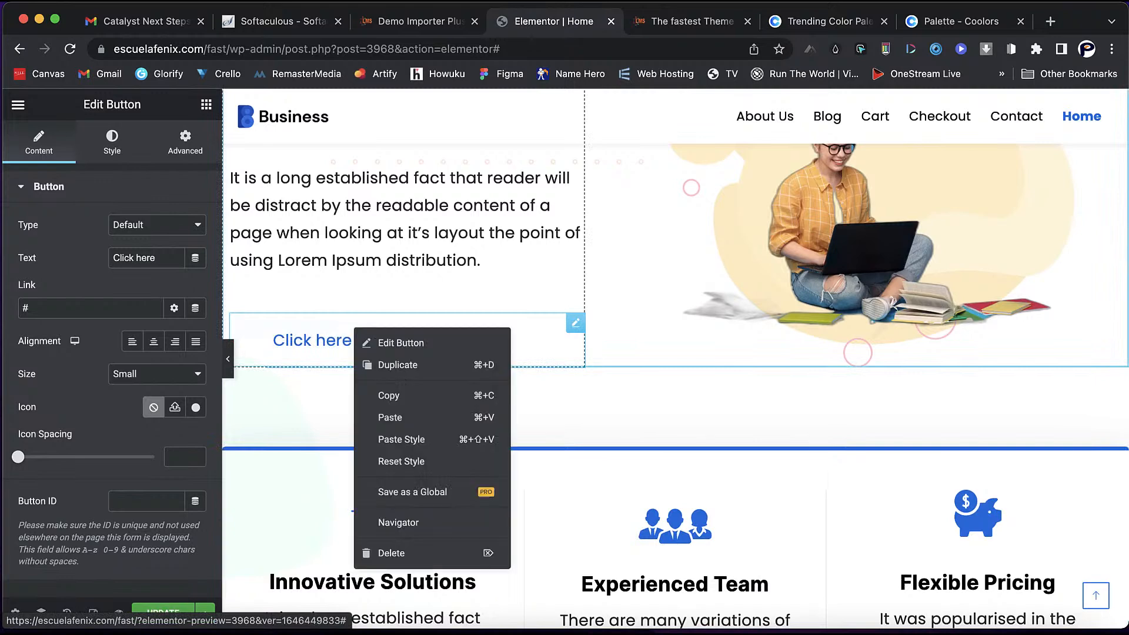
click(388, 365)
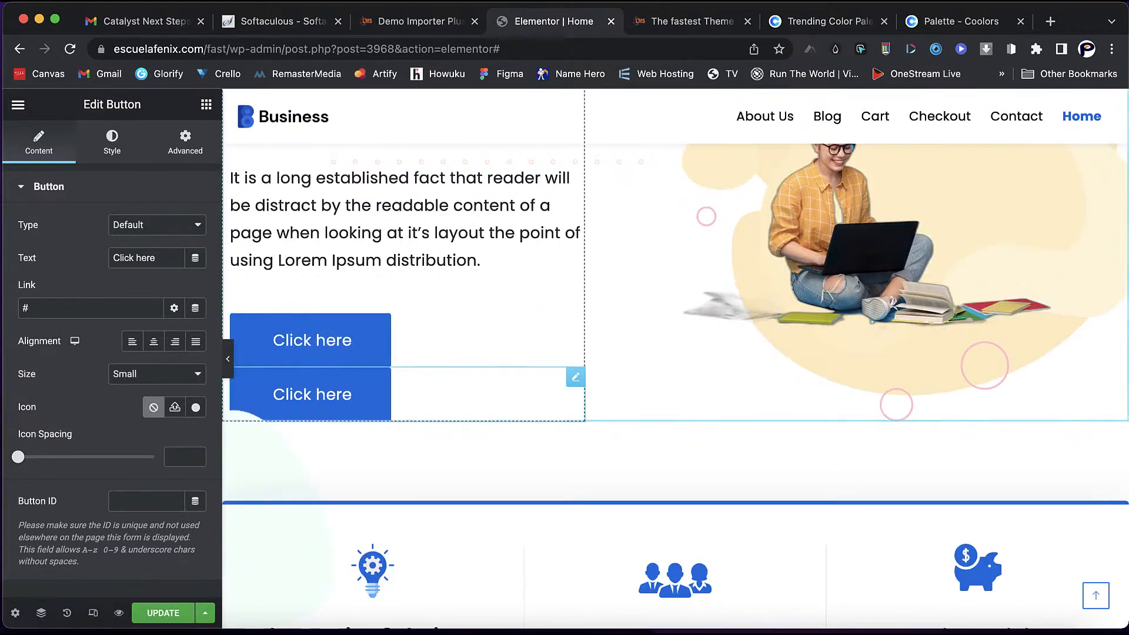
click(354, 341)
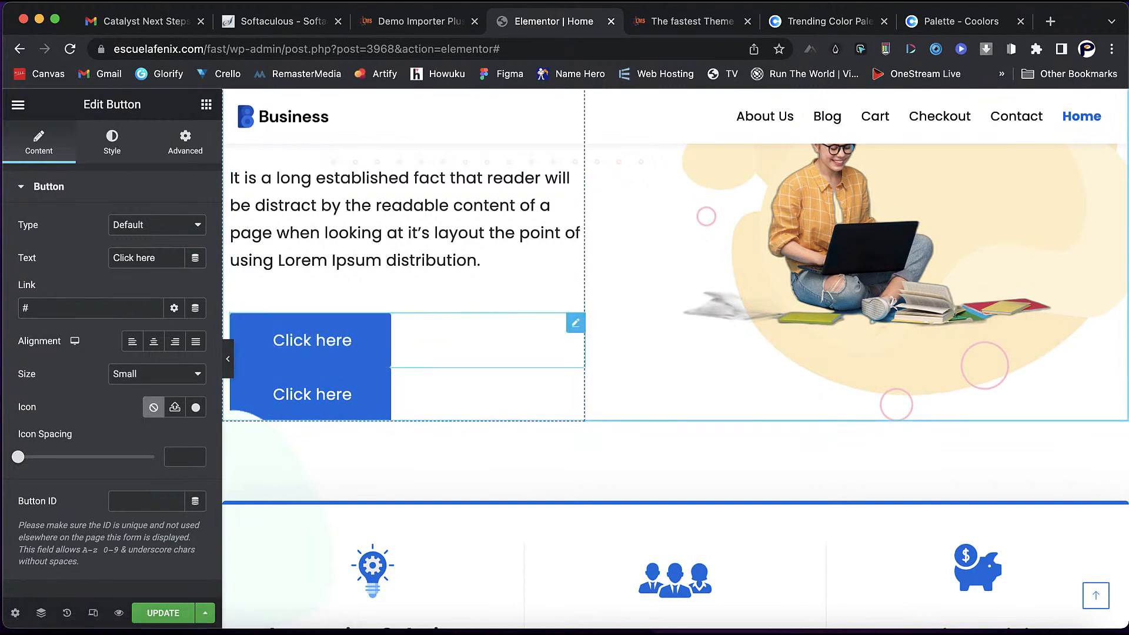
click(185, 143)
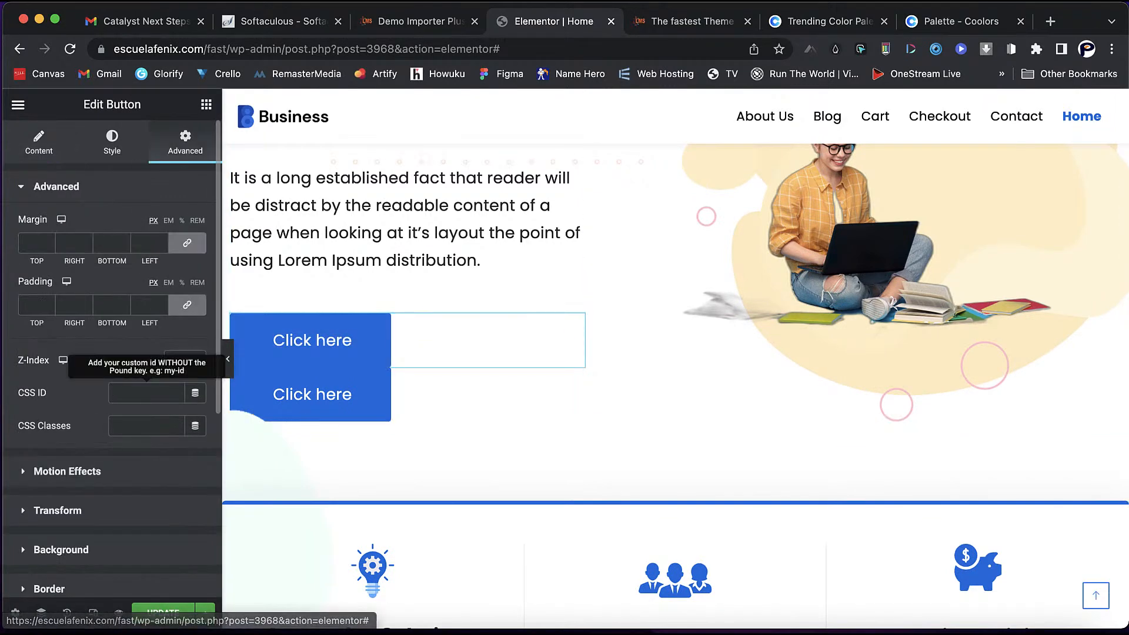
- Set both Click here buttons' width to Inline (auto) so they sit side by side
scroll(111, 365, down, 5)
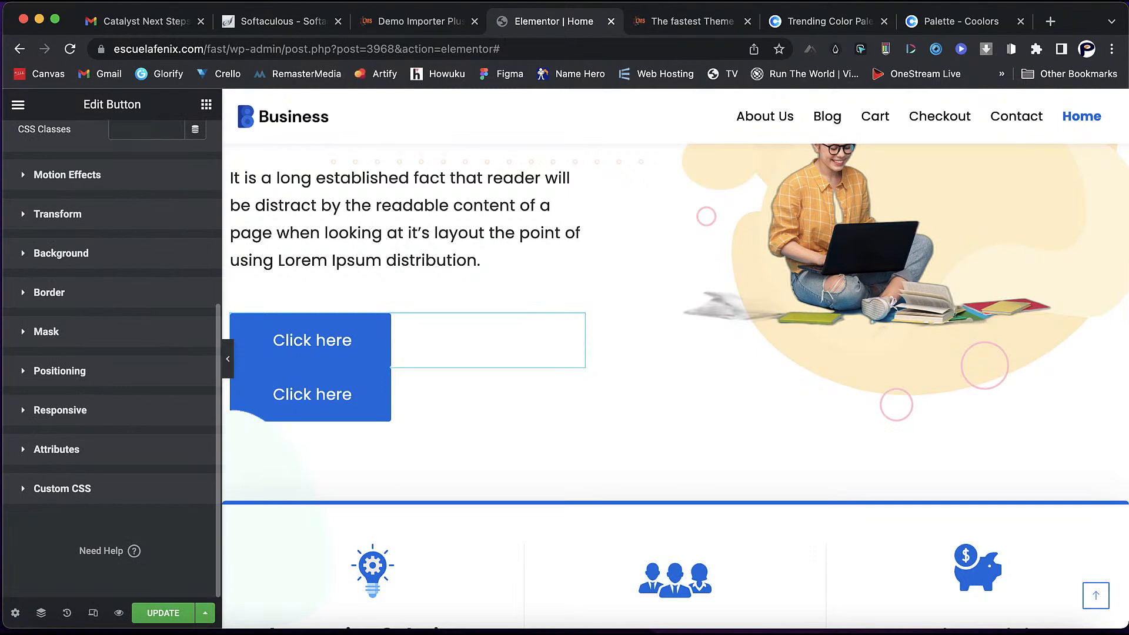
click(60, 371)
click(156, 460)
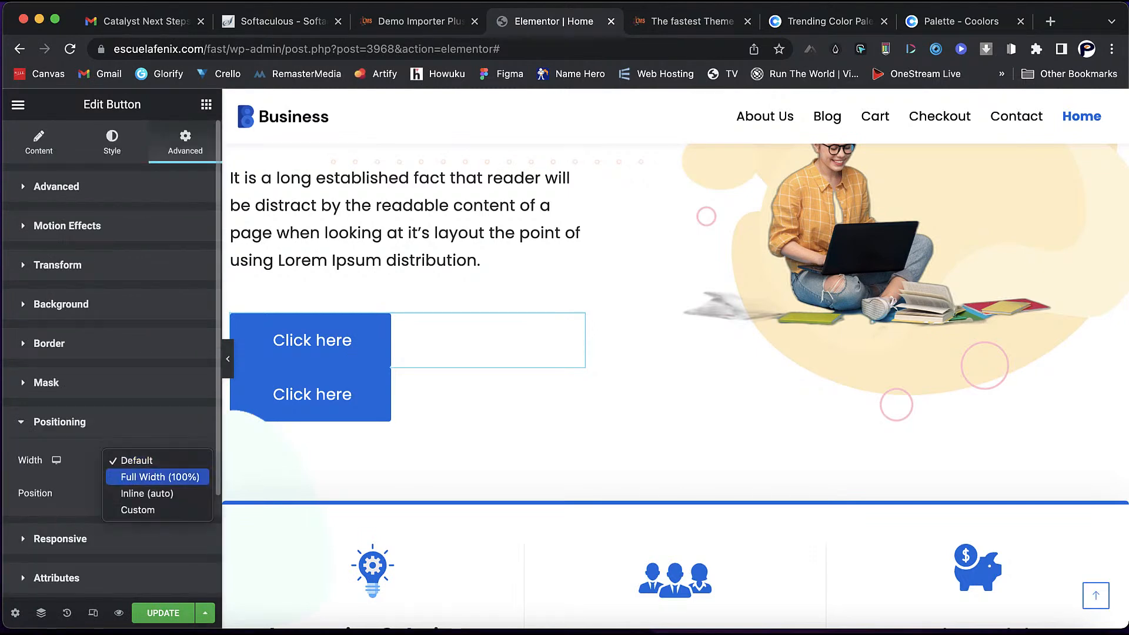
click(160, 477)
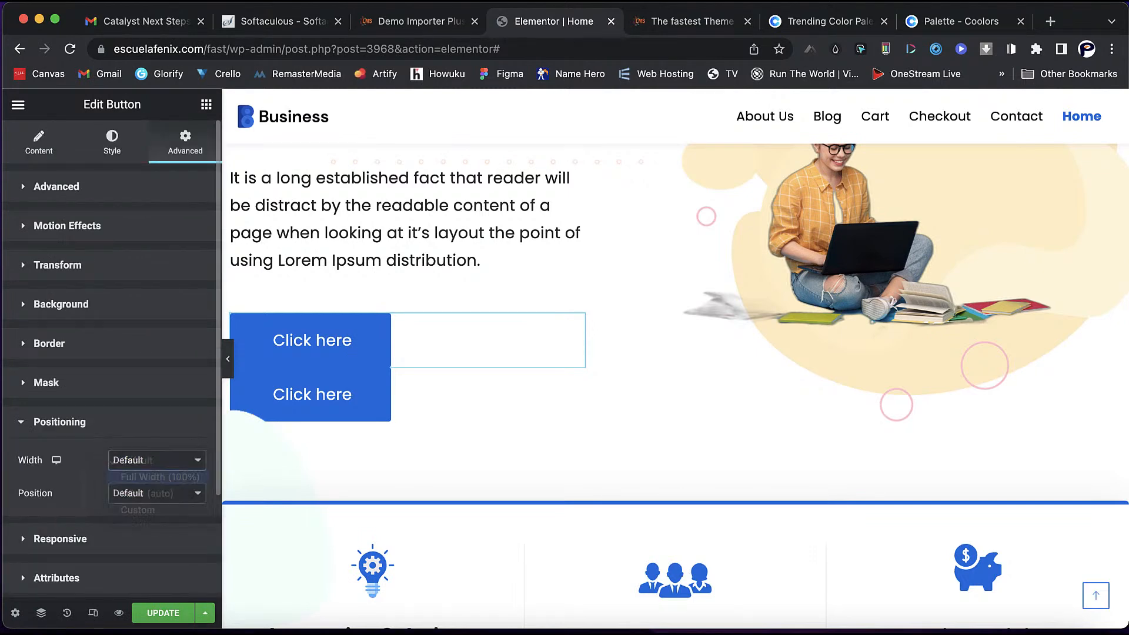
click(157, 460)
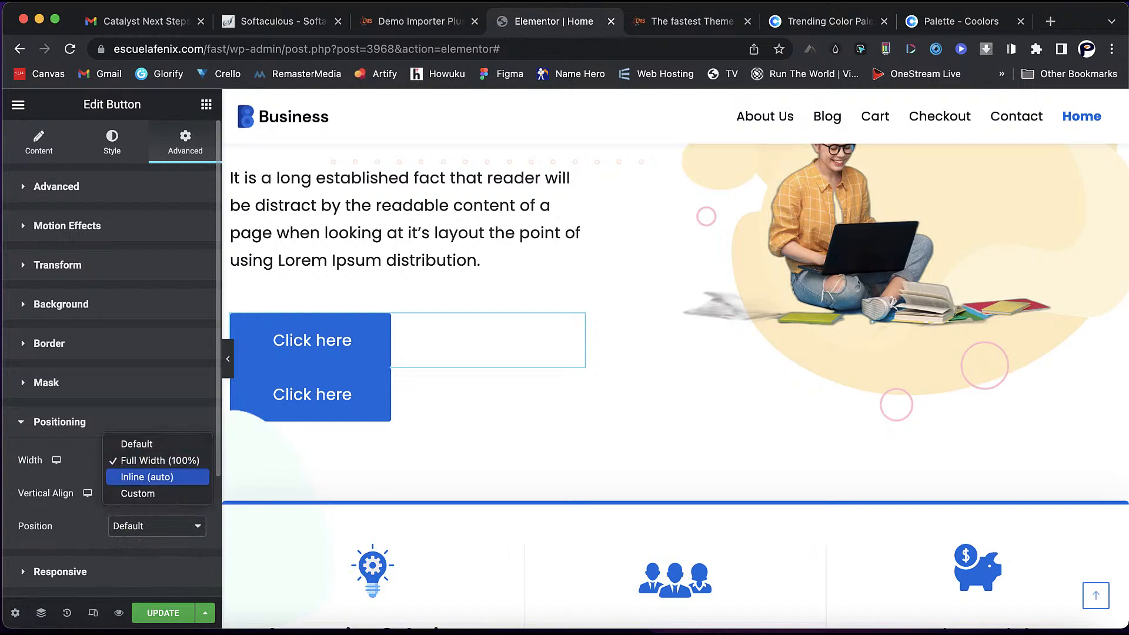
click(151, 474)
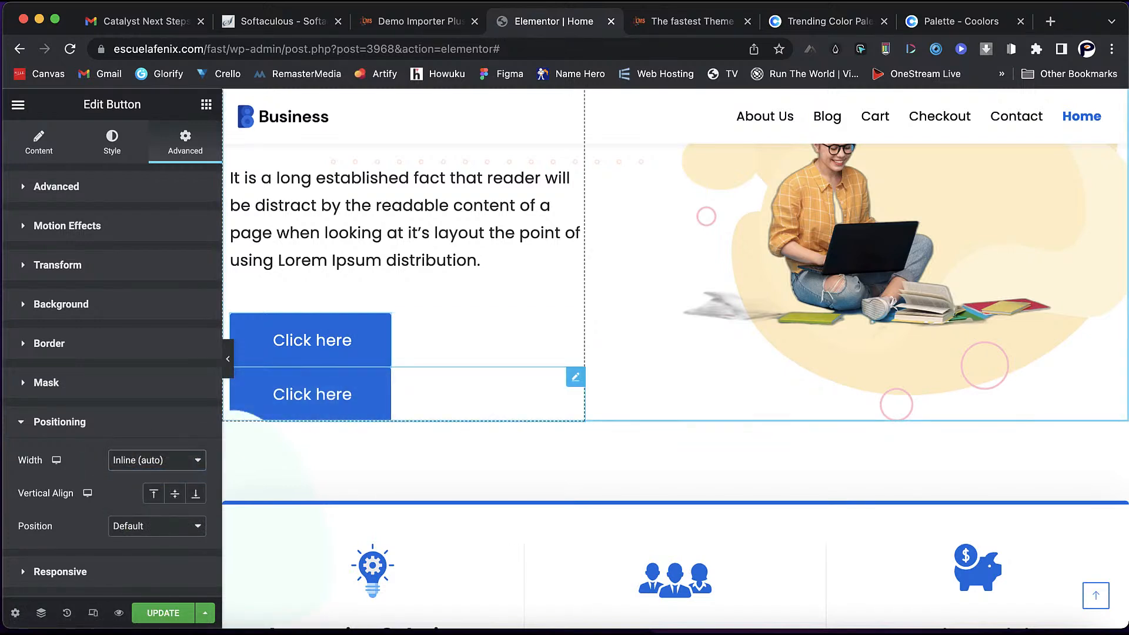
click(576, 376)
click(185, 142)
scroll(177, 235, down, 5)
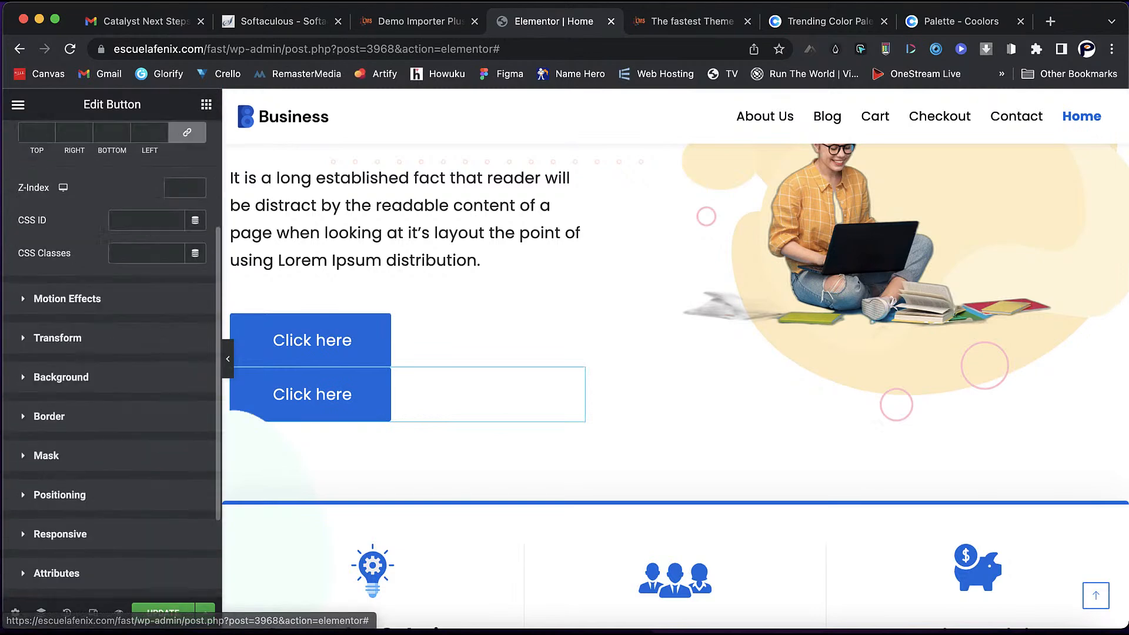
click(60, 371)
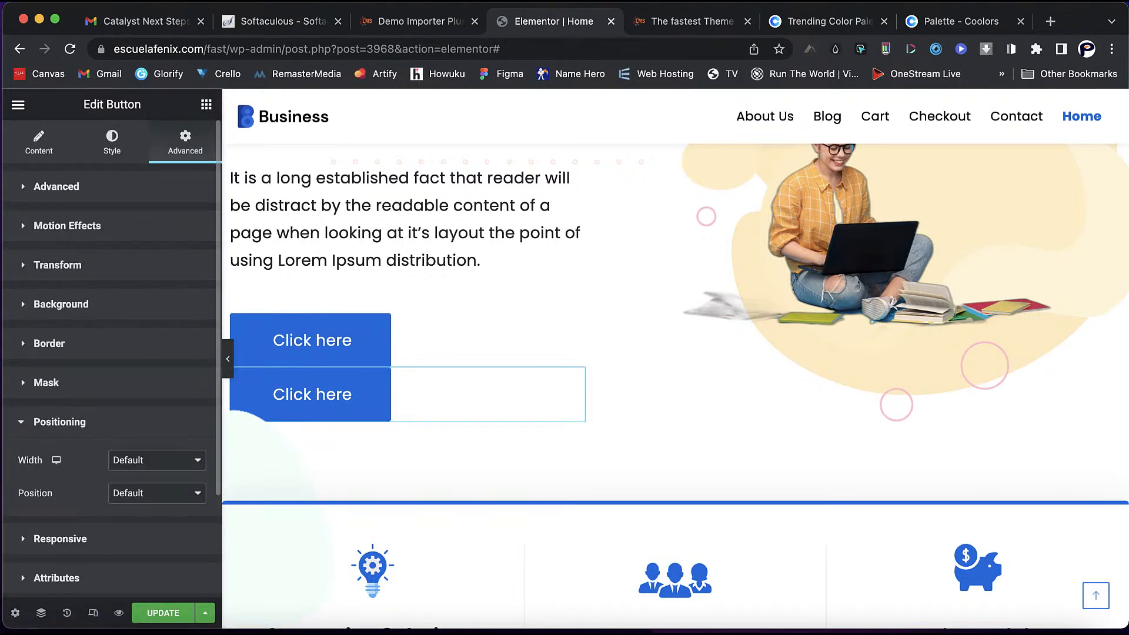
click(157, 460)
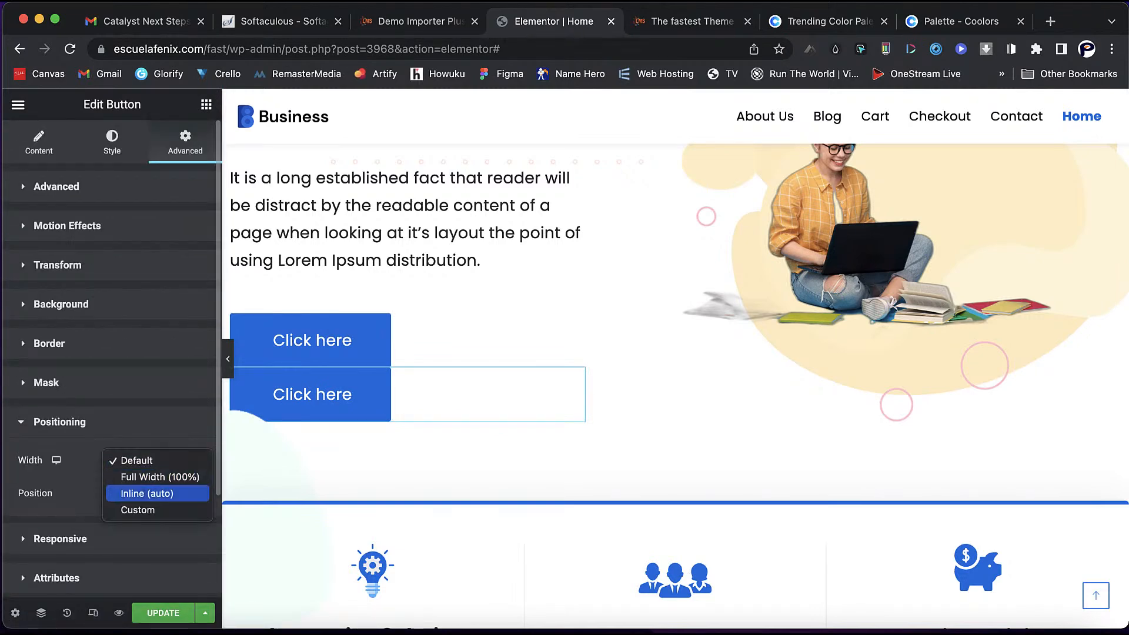
click(191, 492)
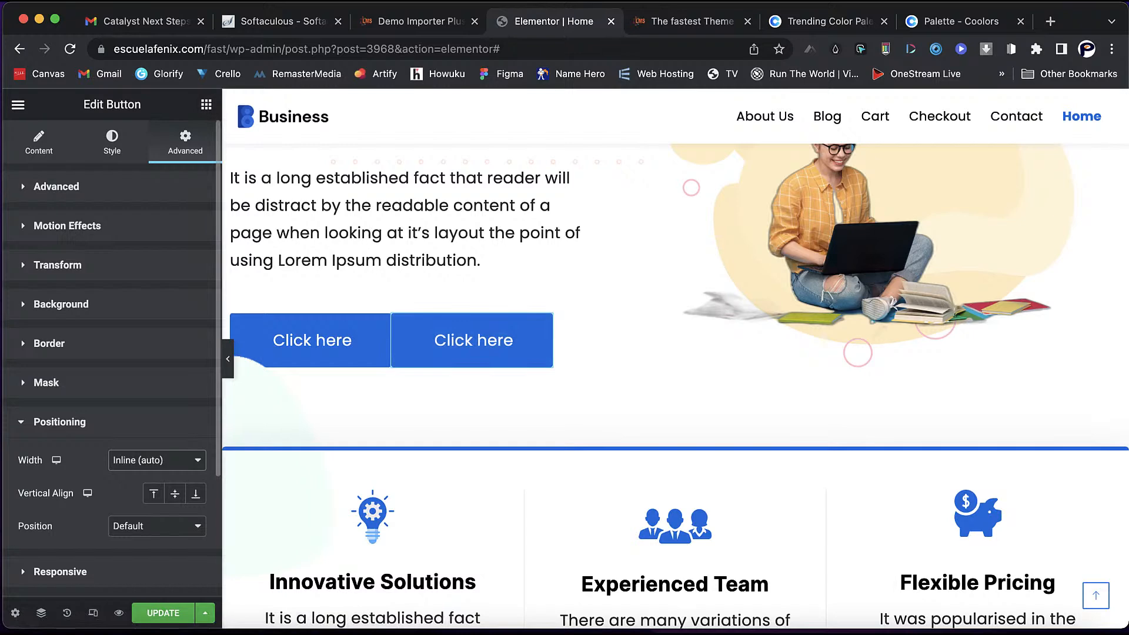
- Unlink the second button's padding and margins and give it a 26 px left margin
click(56, 187)
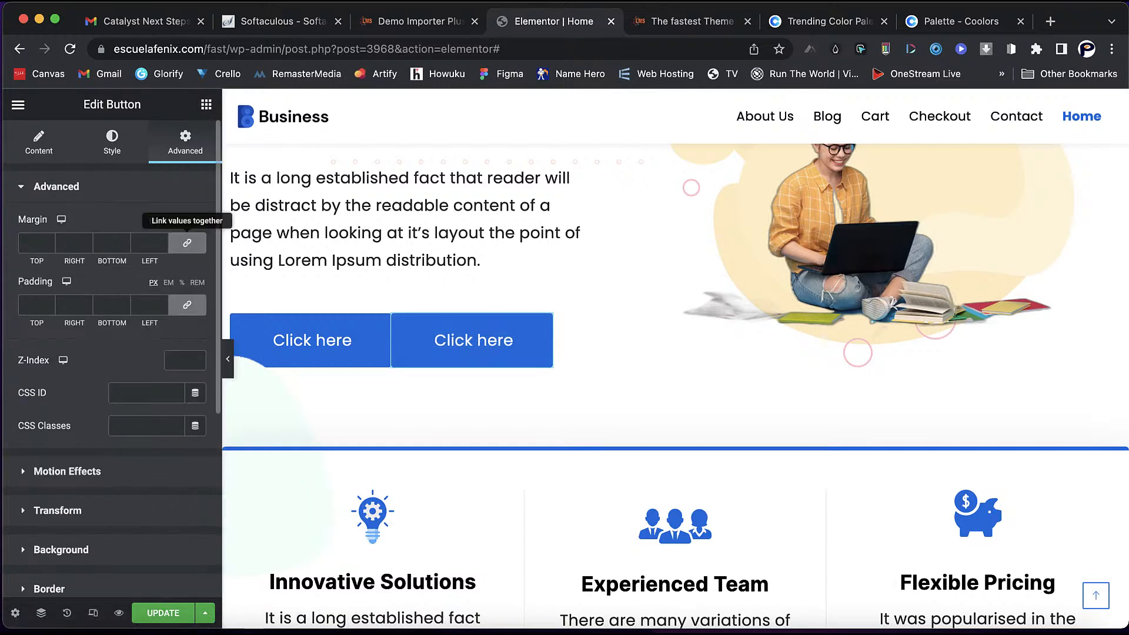
click(187, 305)
key(Up)
key(Up)
key(Up)
key(Up)
key(Down)
key(Down)
key(Down)
key(Down)
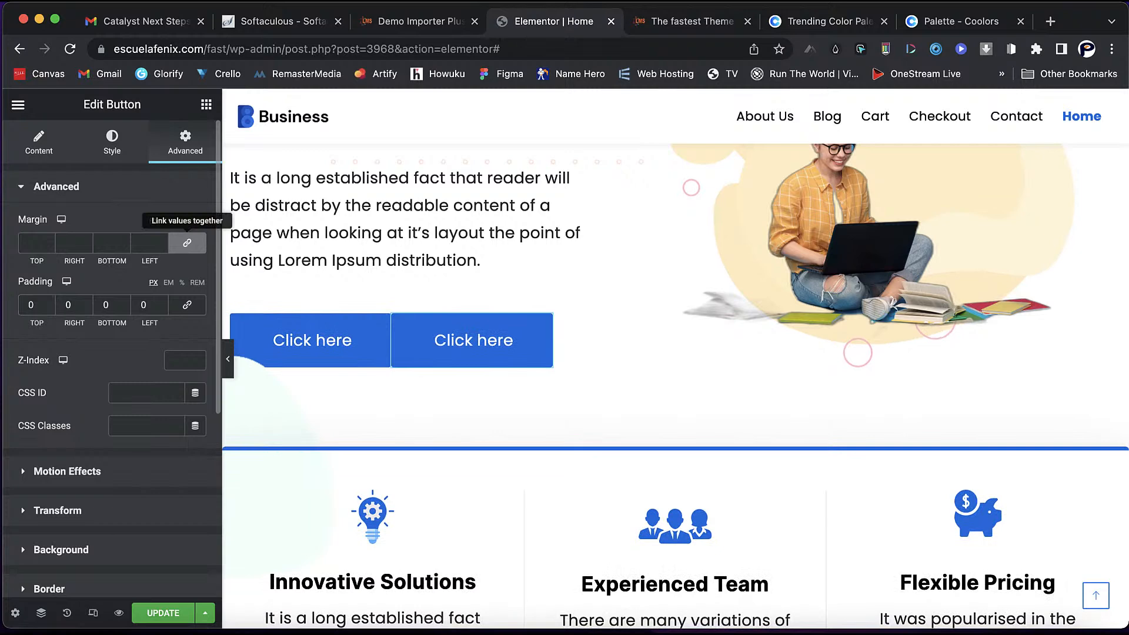
click(187, 243)
click(86, 240)
click(87, 240)
click(86, 240)
click(86, 240)
click(87, 240)
click(86, 240)
click(86, 240)
click(86, 240)
key(BackSpace)
text(1)
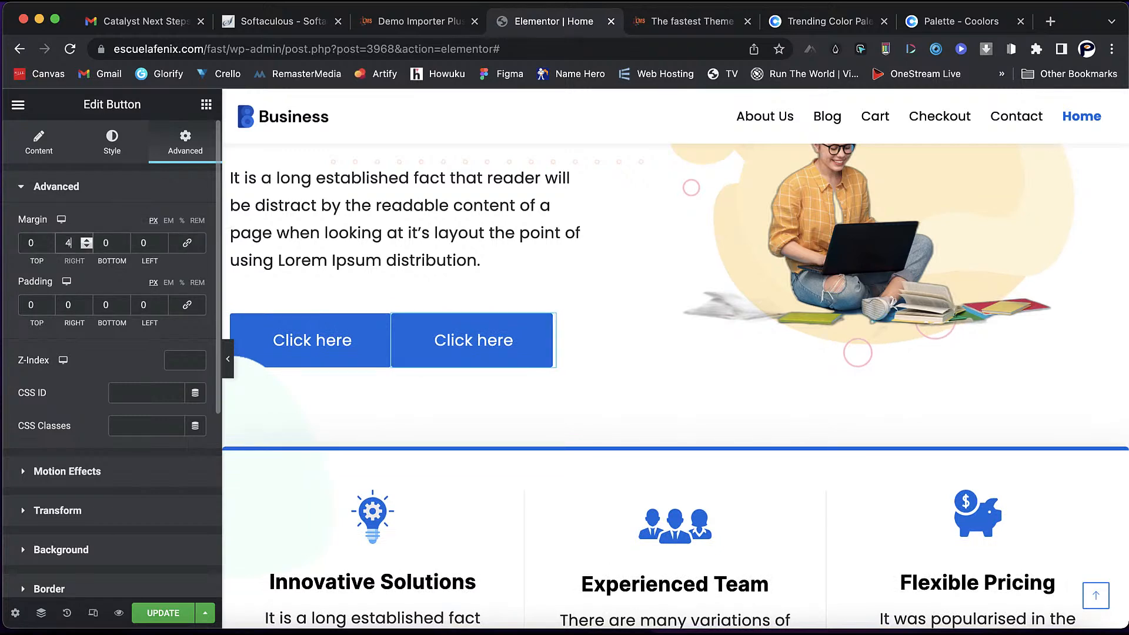
click(87, 246)
click(148, 243)
key(Down)
key(Down)
key(Down)
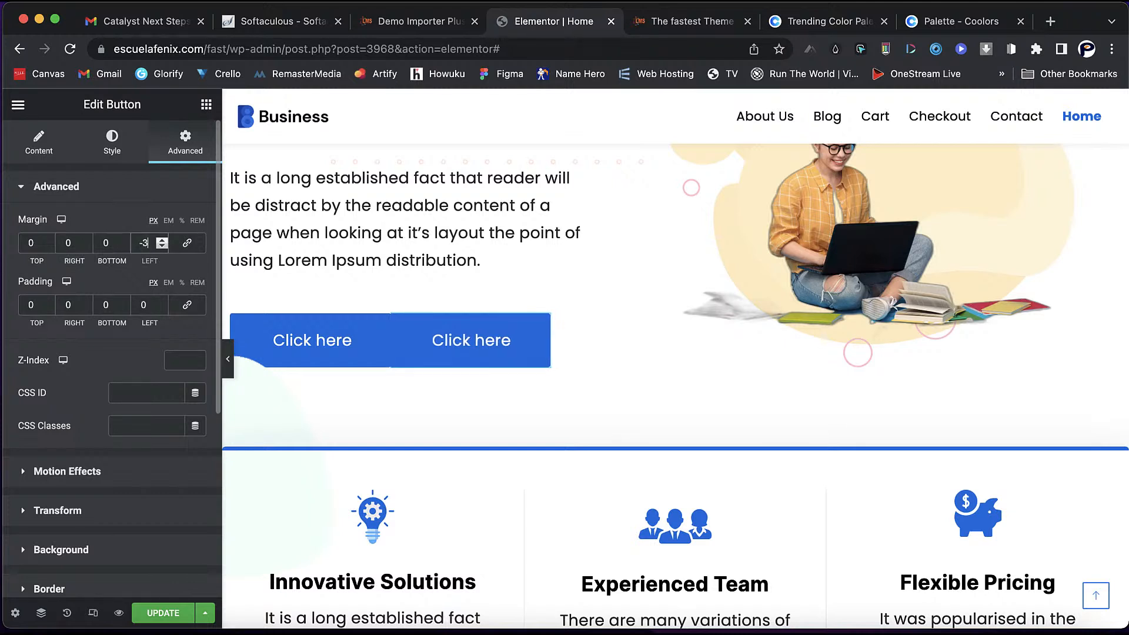
key(Up)
key(Up)
key(Up)
key(Up)
key(Up)
key(Up)
key(Up)
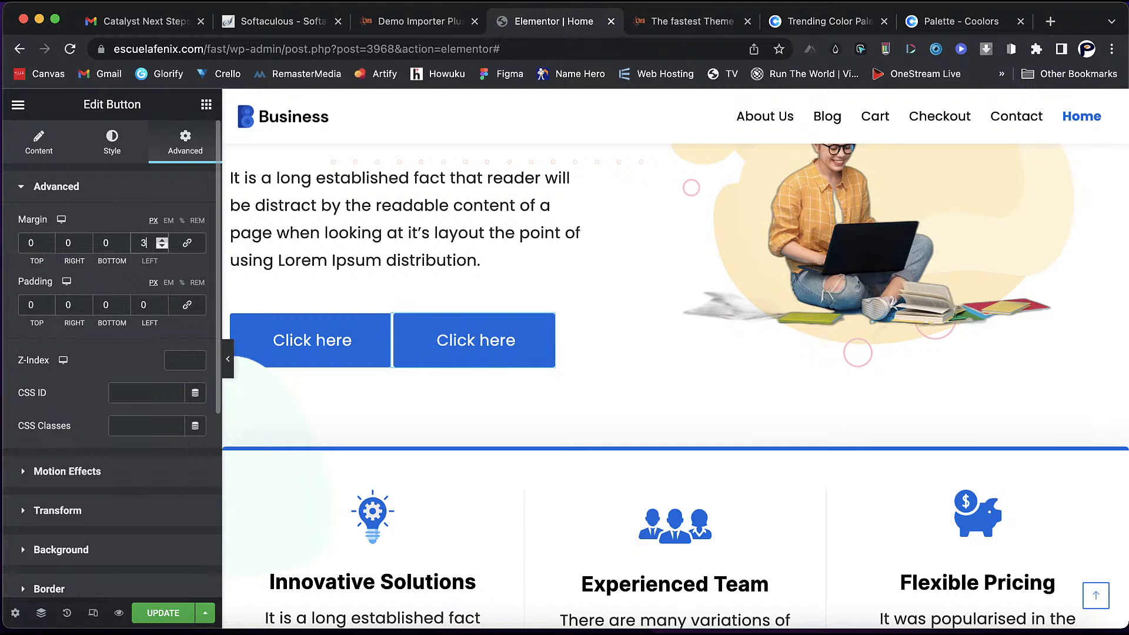
key(Up)
key(Up)
key(Up)
key(Up)
key(Up)
key(Up)
key(Up)
key(Up)
key(Up)
key(Up)
key(Up)
key(Up)
key(Up)
key(Up)
key(Up)
key(Up)
key(Up)
key(Up)
key(Up)
key(Up)
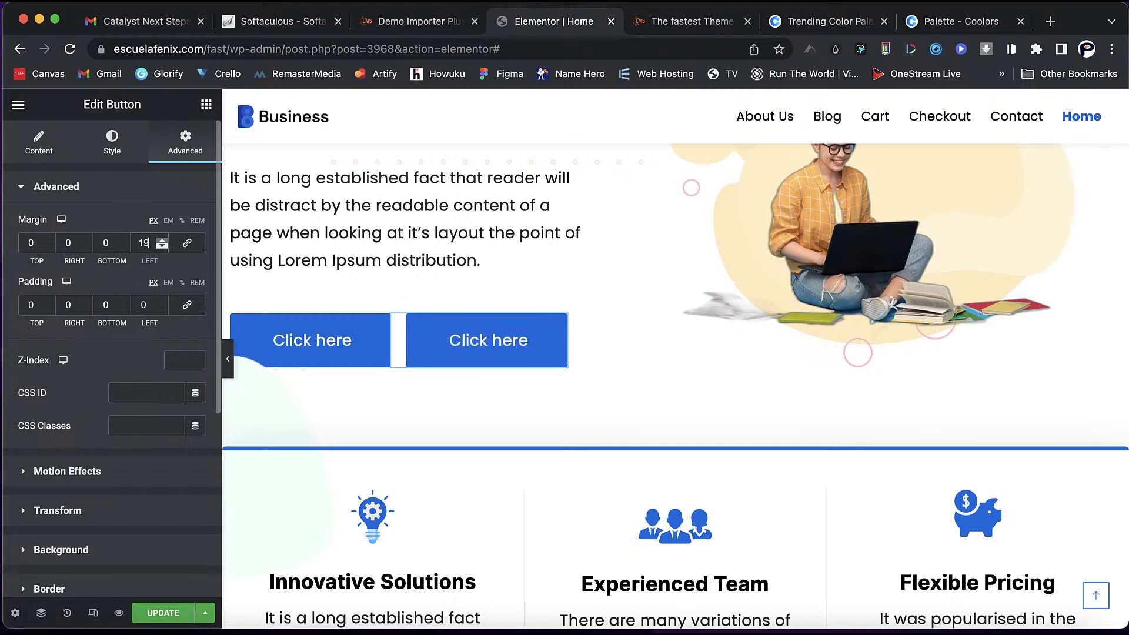
key(Up)
key(Up)
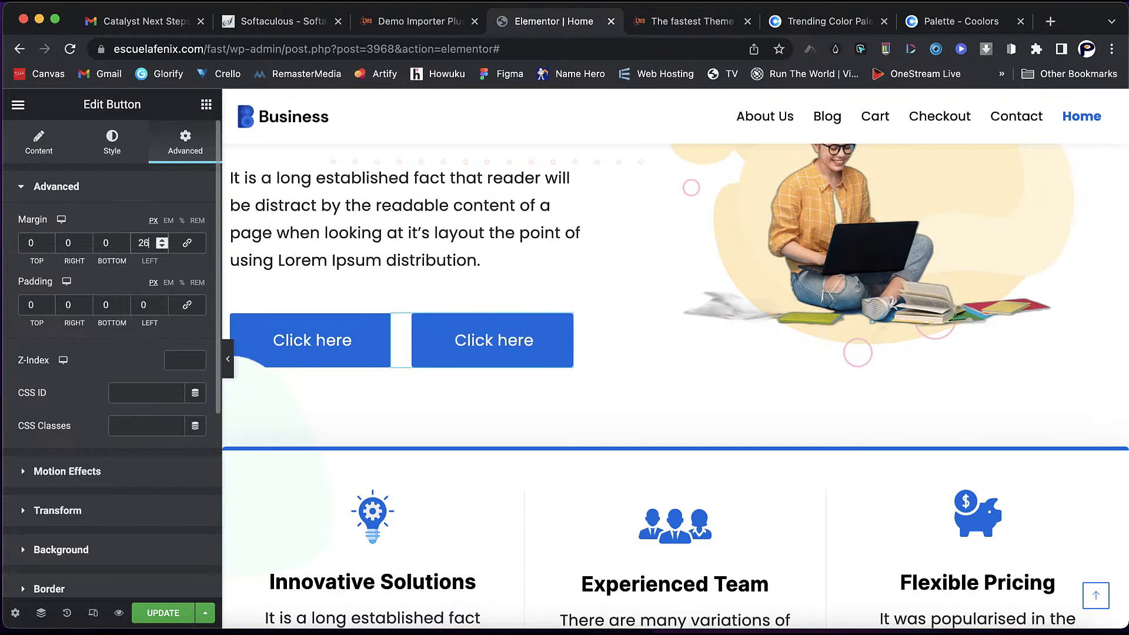
- Unlink the first button's margins and leave its right margin at 0
click(382, 323)
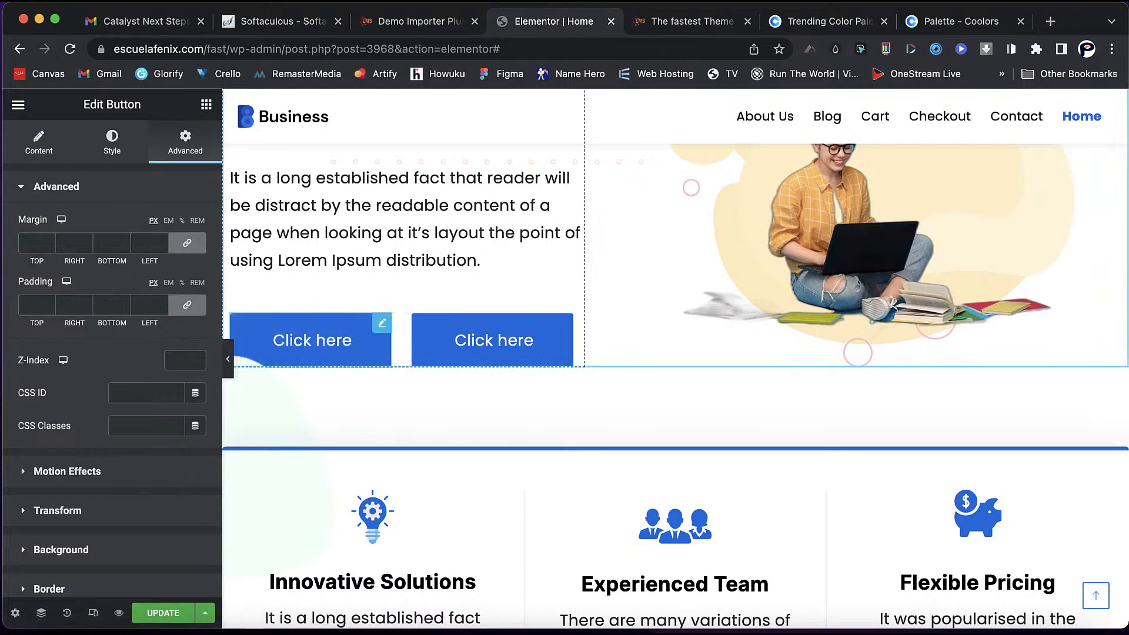
click(187, 243)
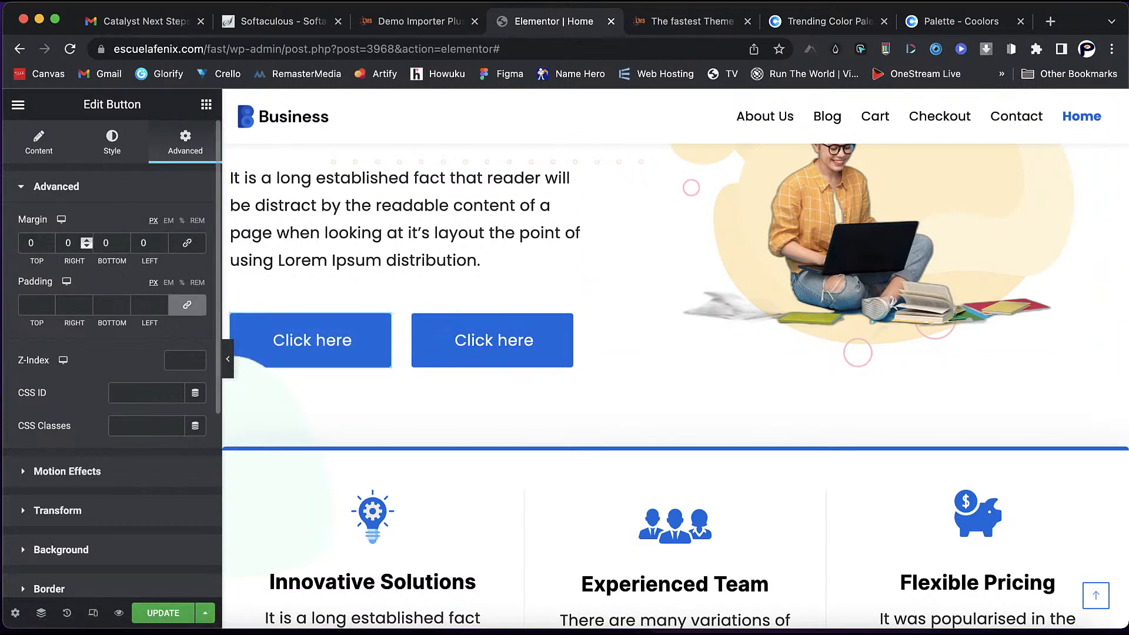
text(3)
key(BackSpace)
text(5)
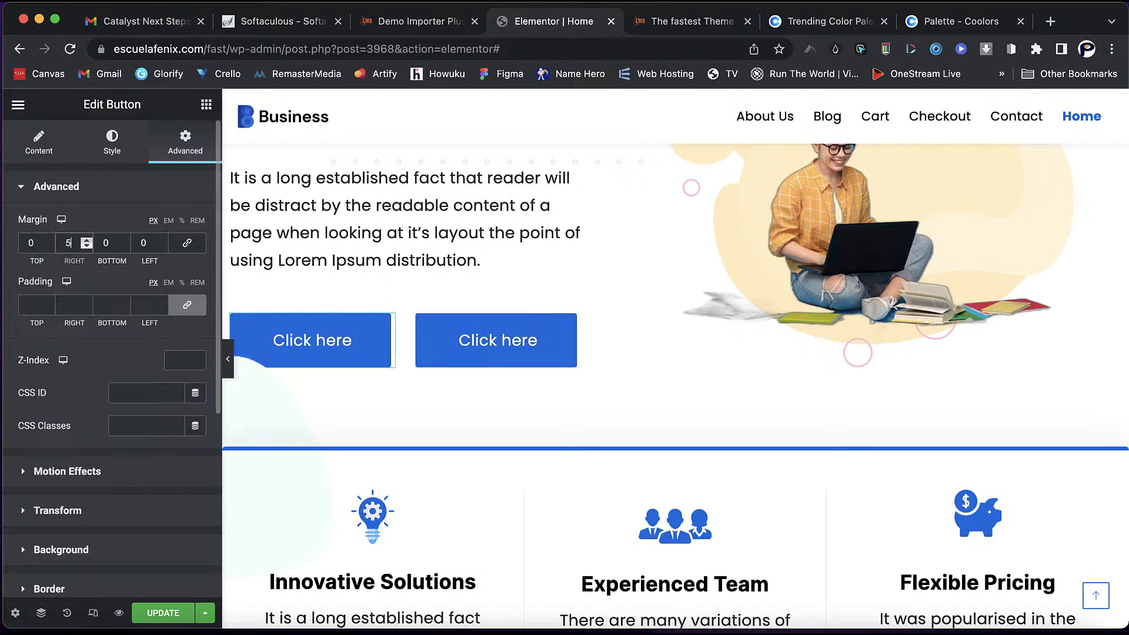
key(BackSpace)
text(10)
key(BackSpace)
key(BackSpace)
text(3)
click(87, 246)
click(87, 246)
click(86, 246)
click(187, 306)
- Unlink the first button's padding and set its left padding to 12 px
click(187, 305)
click(87, 301)
click(86, 301)
click(87, 301)
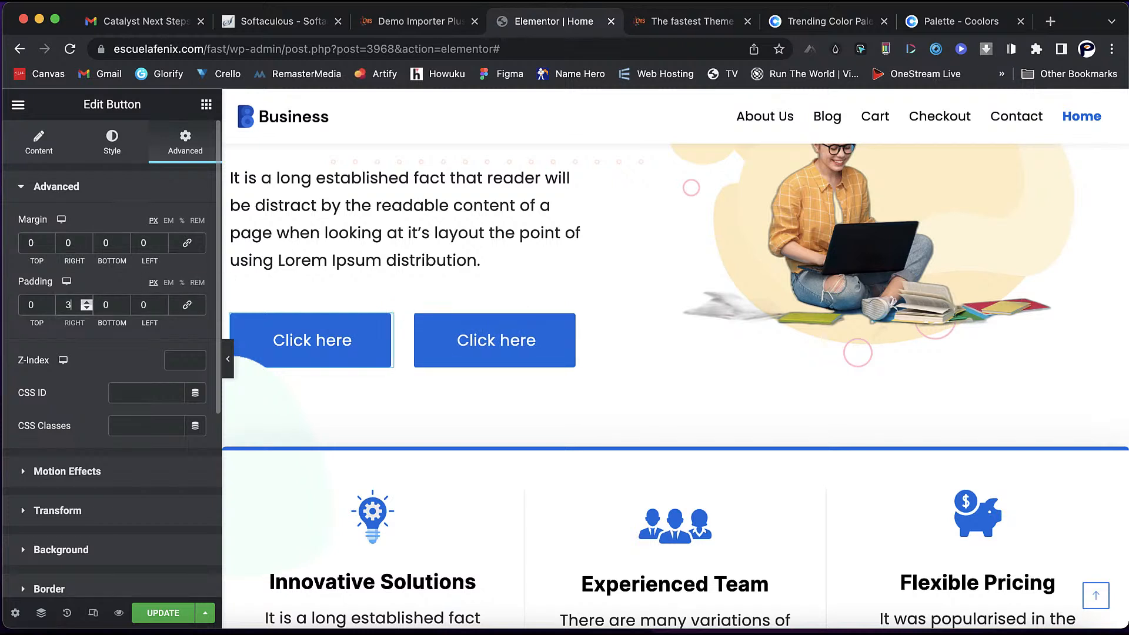
click(86, 308)
click(86, 308)
click(87, 308)
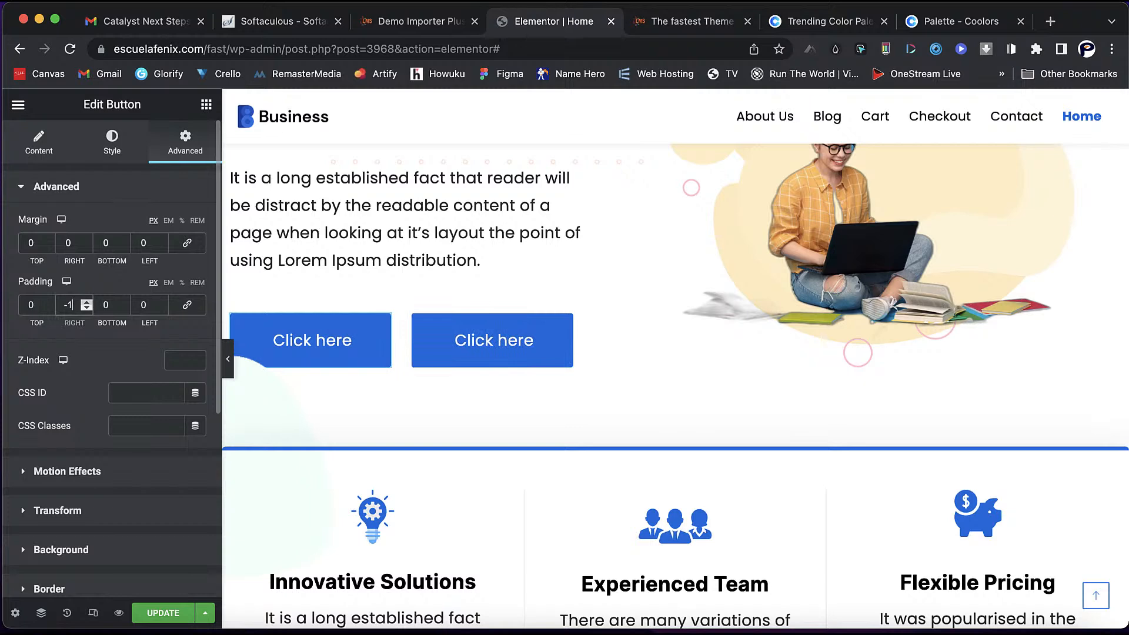
click(162, 302)
click(162, 302)
click(162, 301)
click(162, 302)
click(162, 302)
click(162, 302)
click(162, 302)
double_click(162, 302)
click(162, 301)
click(162, 302)
click(162, 302)
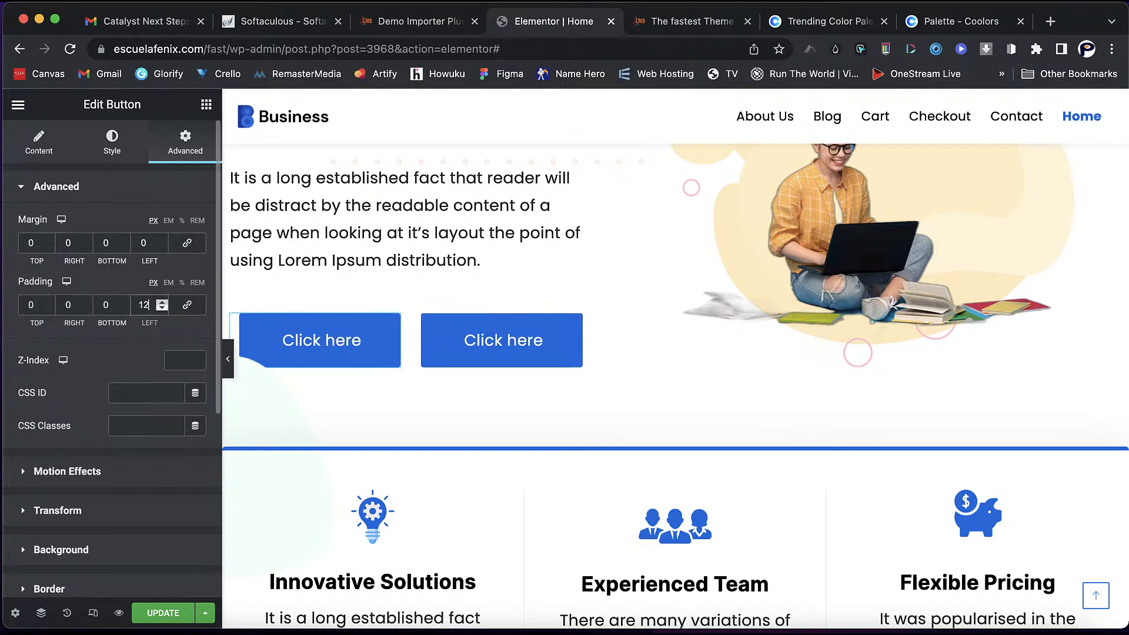
scroll(675, 359, up, 5)
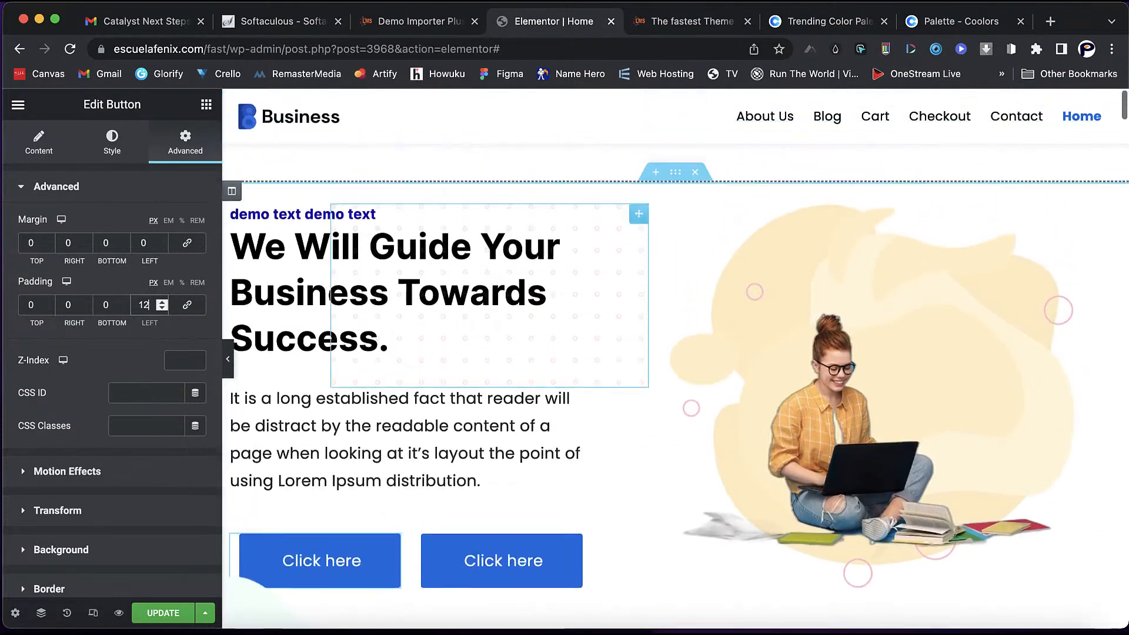
- Color the Innovative Solutions icon deep red, #DD0404
scroll(373, 353, down, 8)
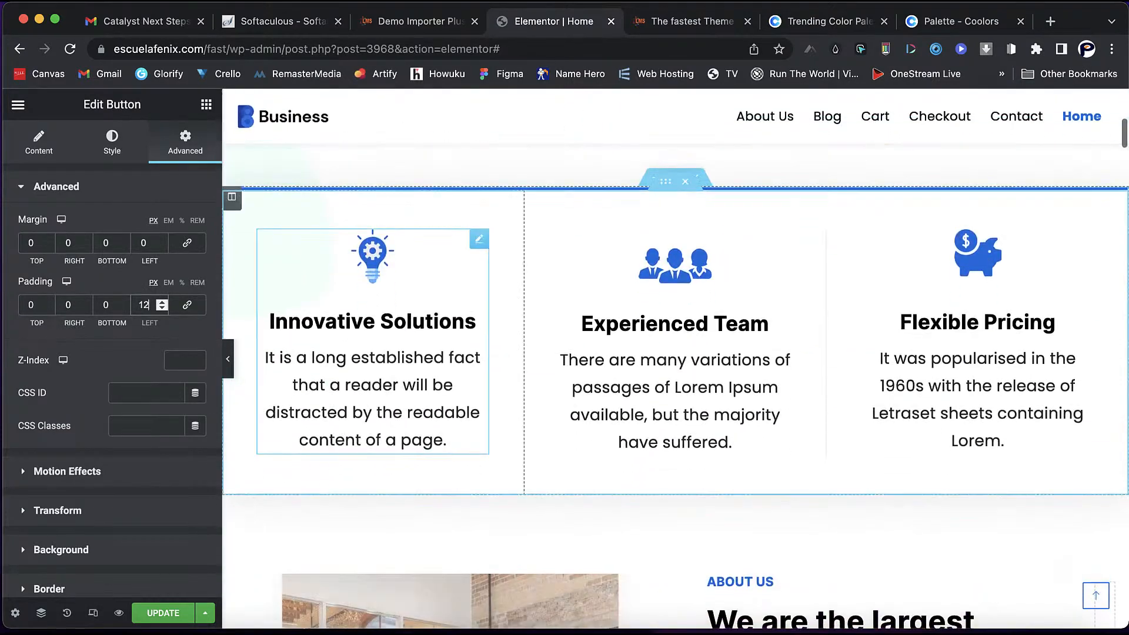
click(479, 240)
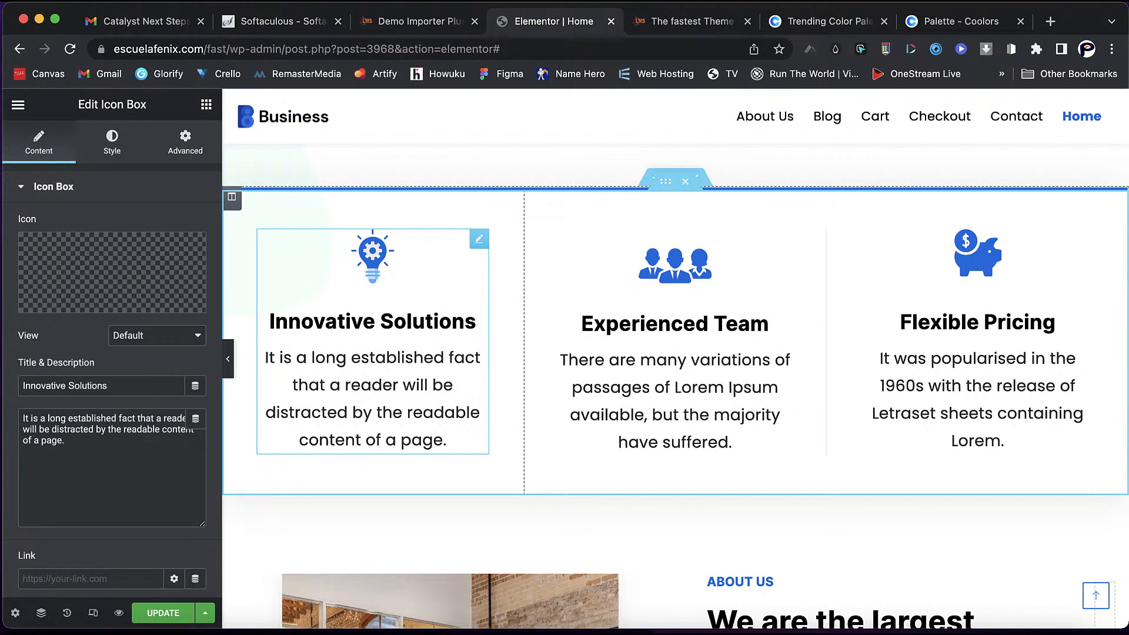
click(111, 143)
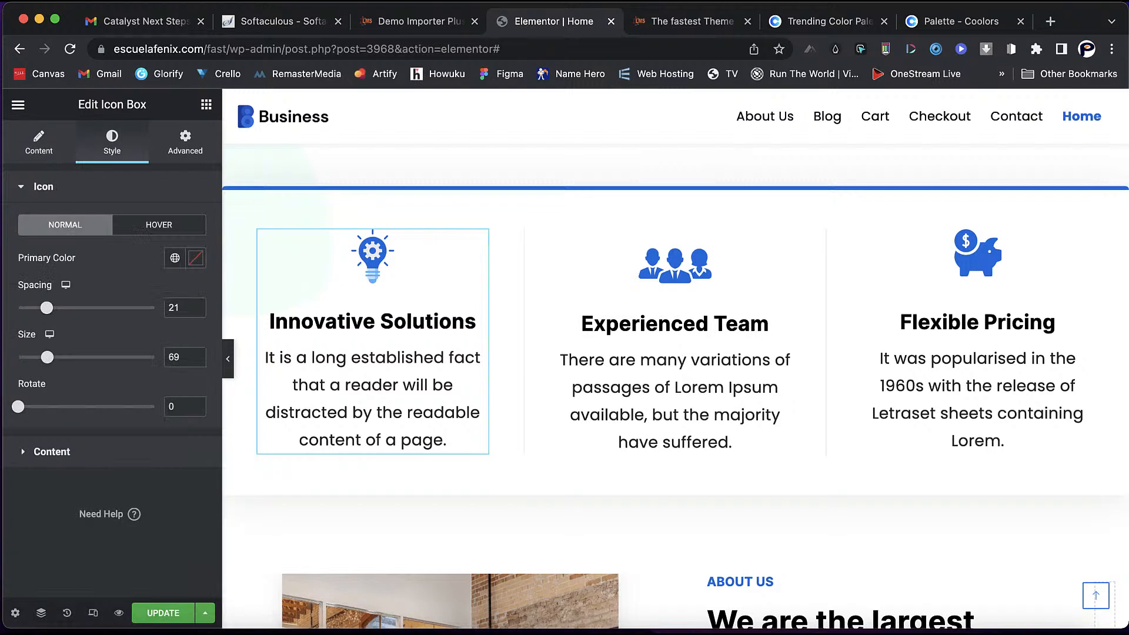
click(159, 226)
click(65, 225)
click(196, 257)
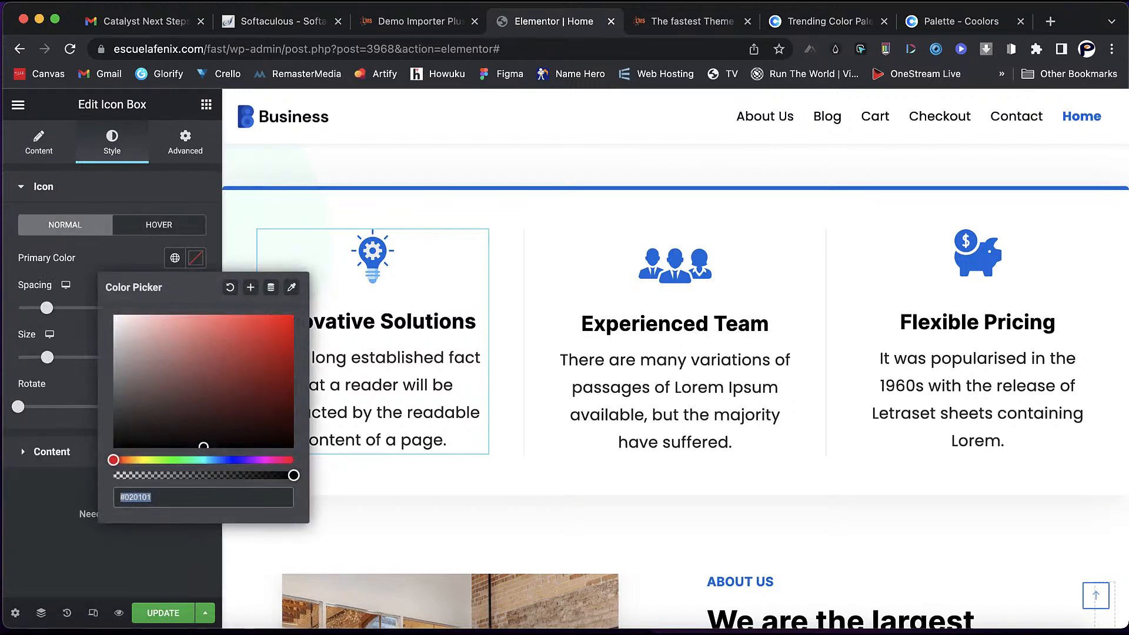
text(#D72E2E)
drag(255, 335, 290, 333)
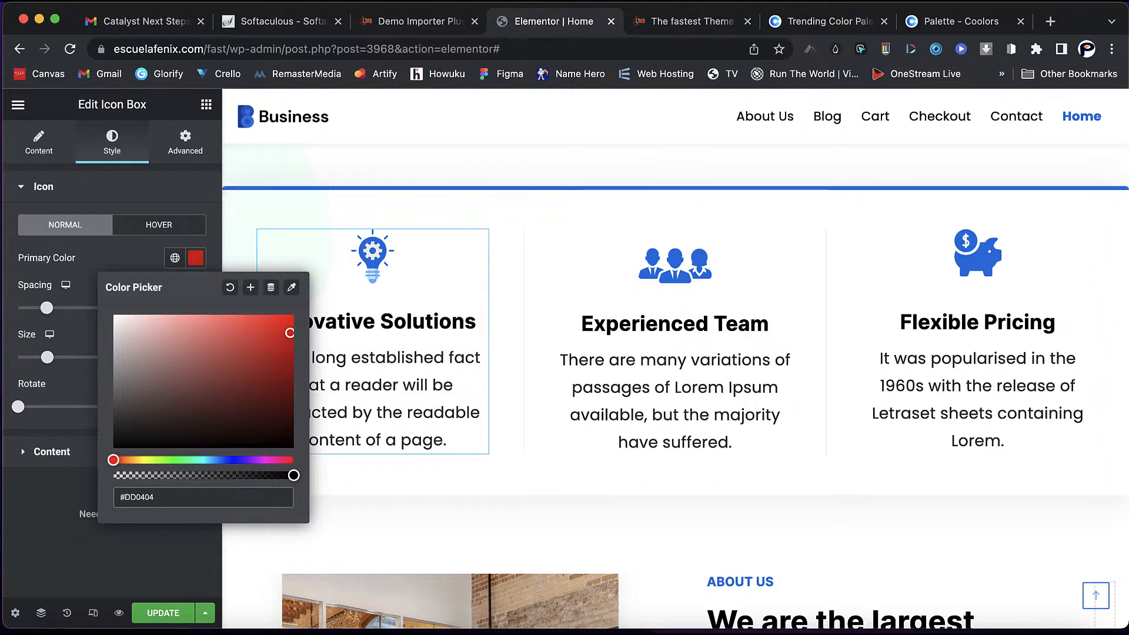
click(124, 258)
click(159, 225)
click(65, 225)
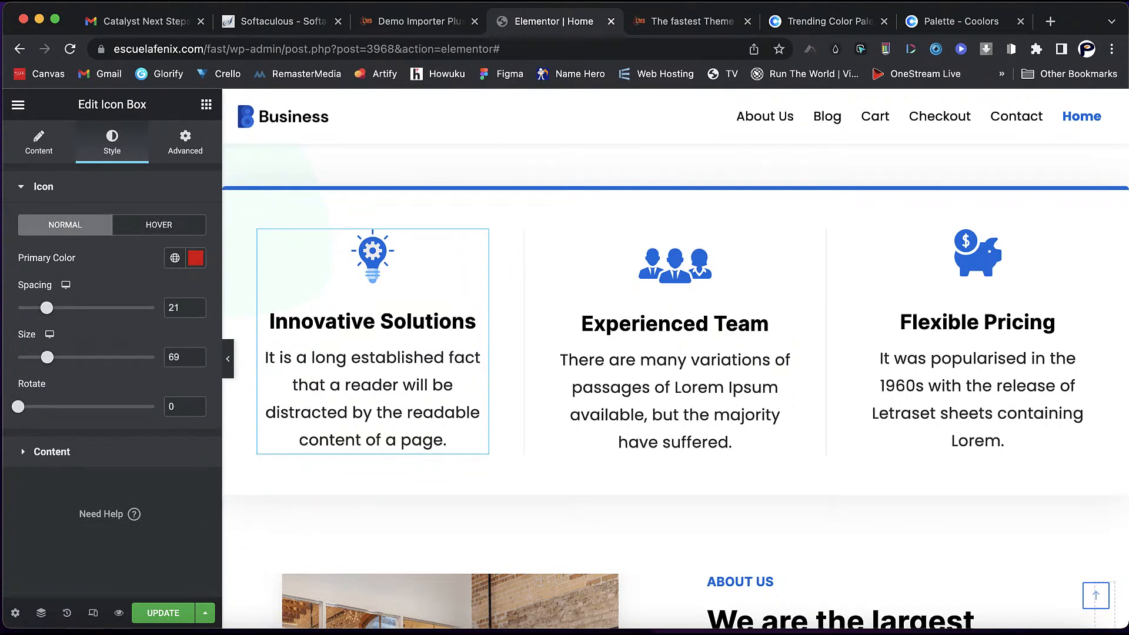
- Apply the Primary global font to the title and Theme Color 3 to the description
click(51, 452)
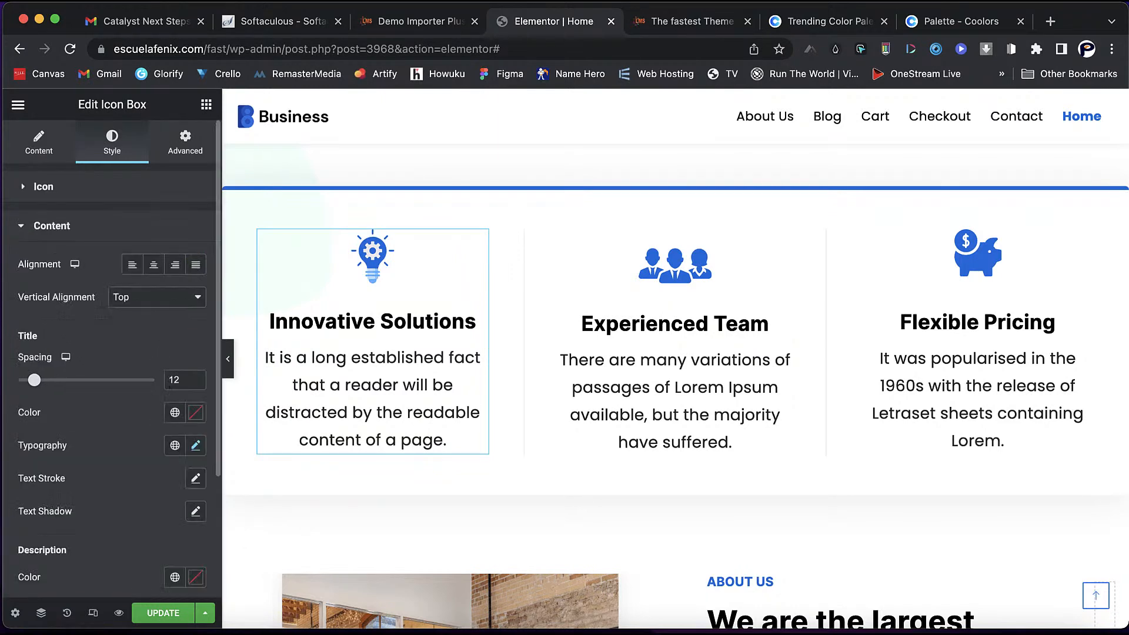
scroll(170, 387, down, 5)
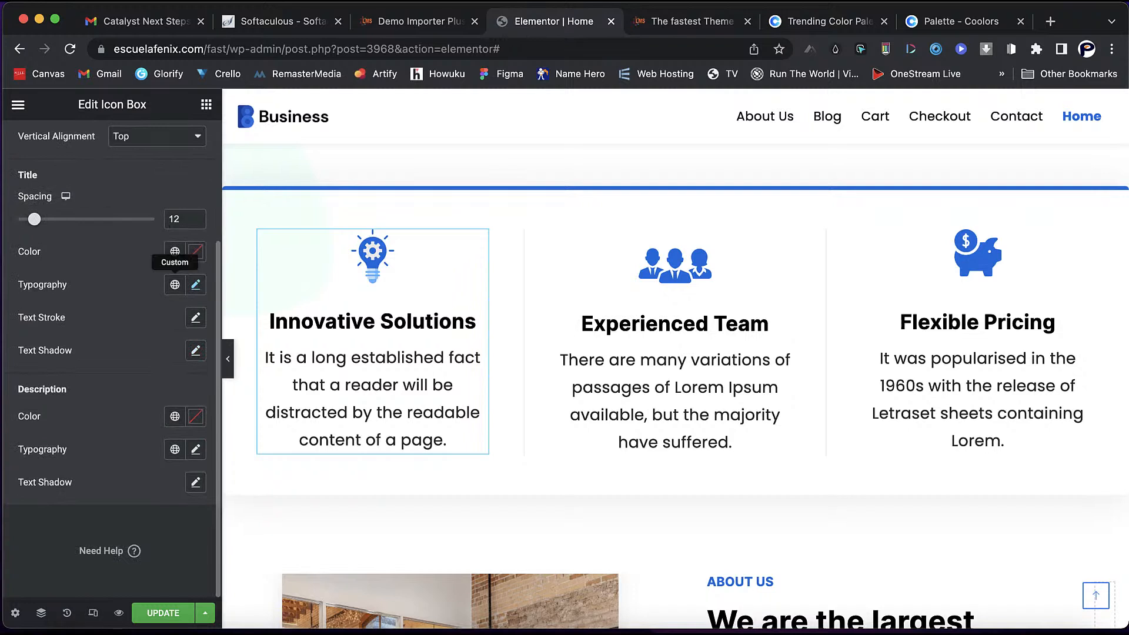
click(175, 284)
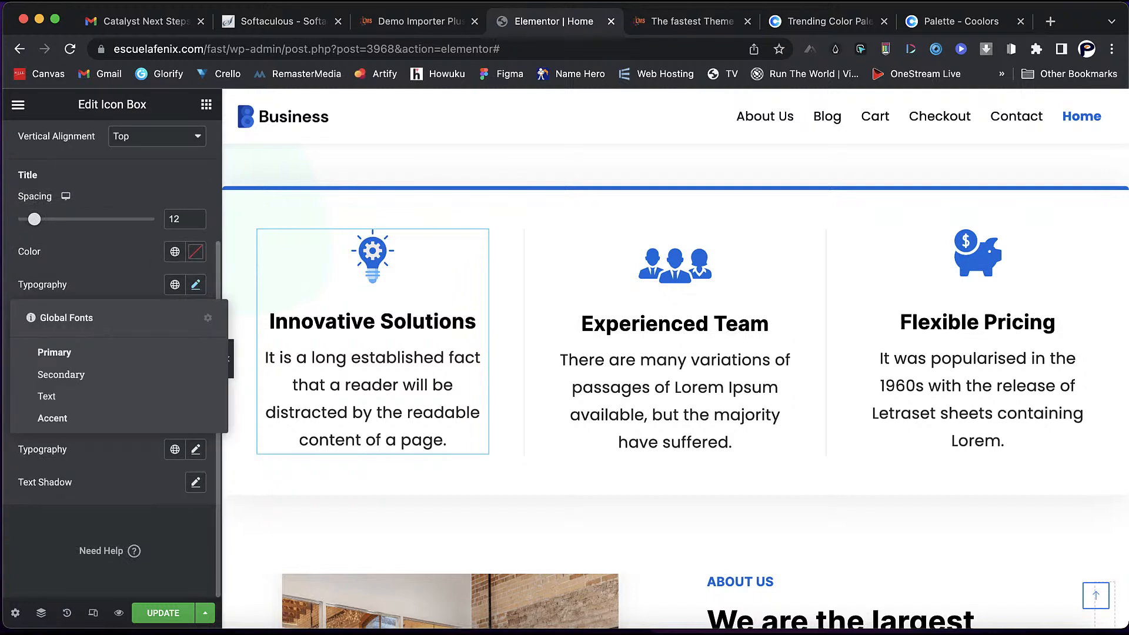
click(54, 352)
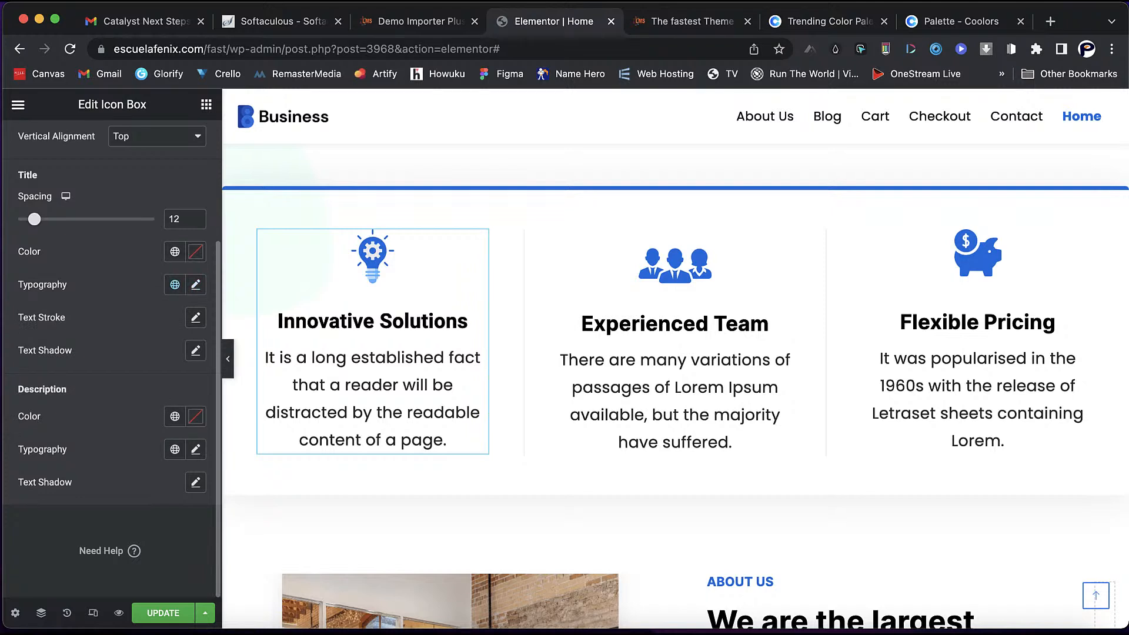
click(175, 416)
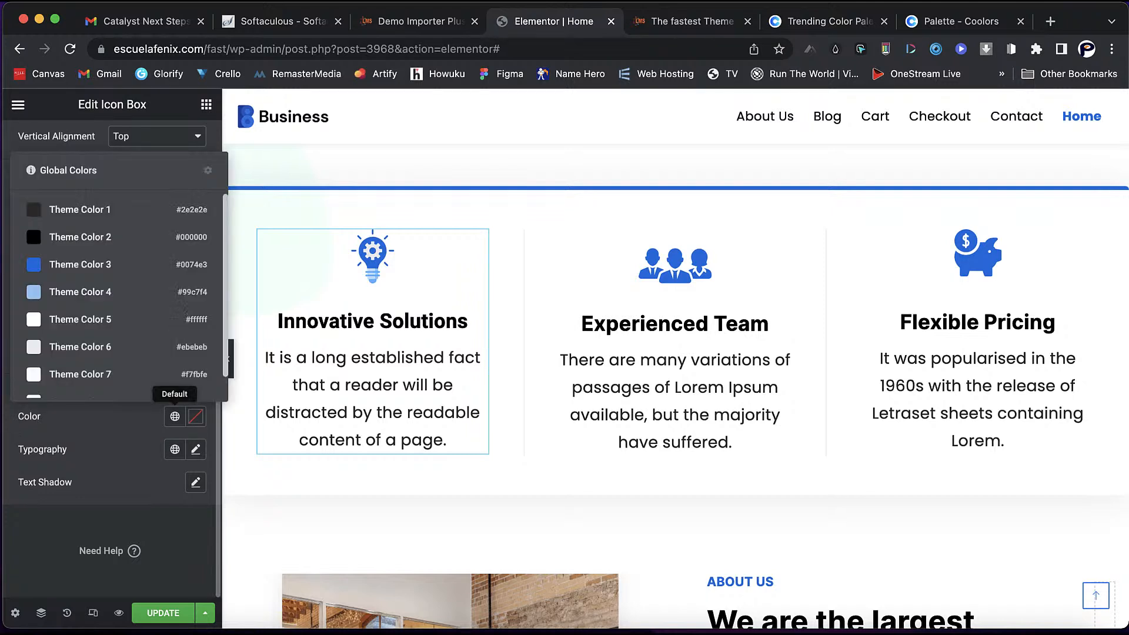
click(76, 265)
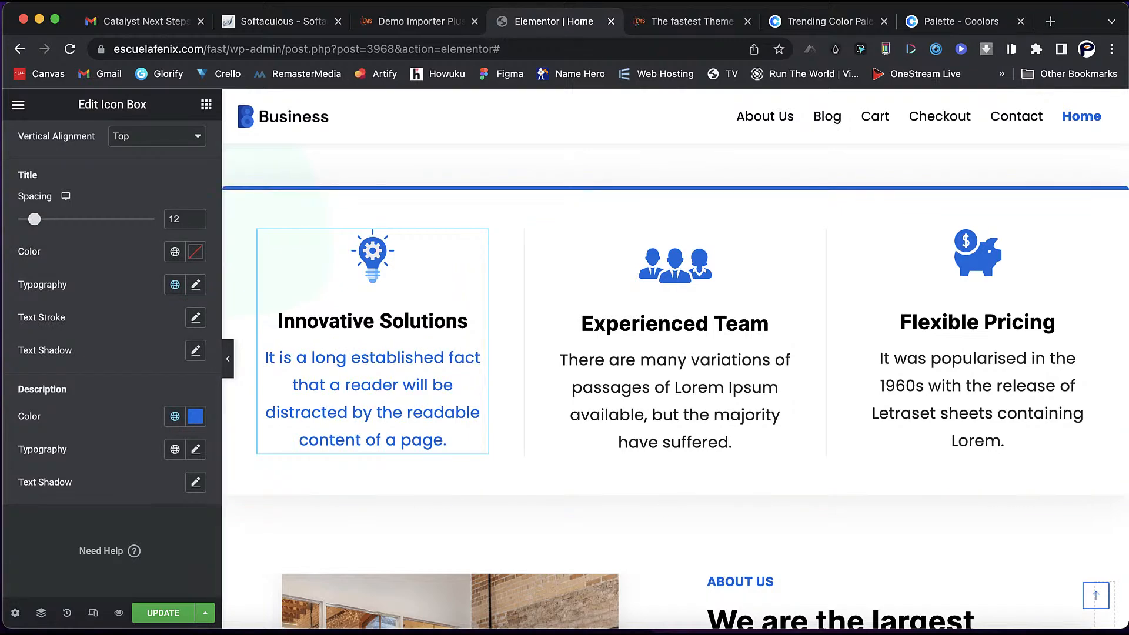
click(206, 104)
- Drop a Click here button into the Innovative Solutions column with center alignment
drag(165, 444, 371, 471)
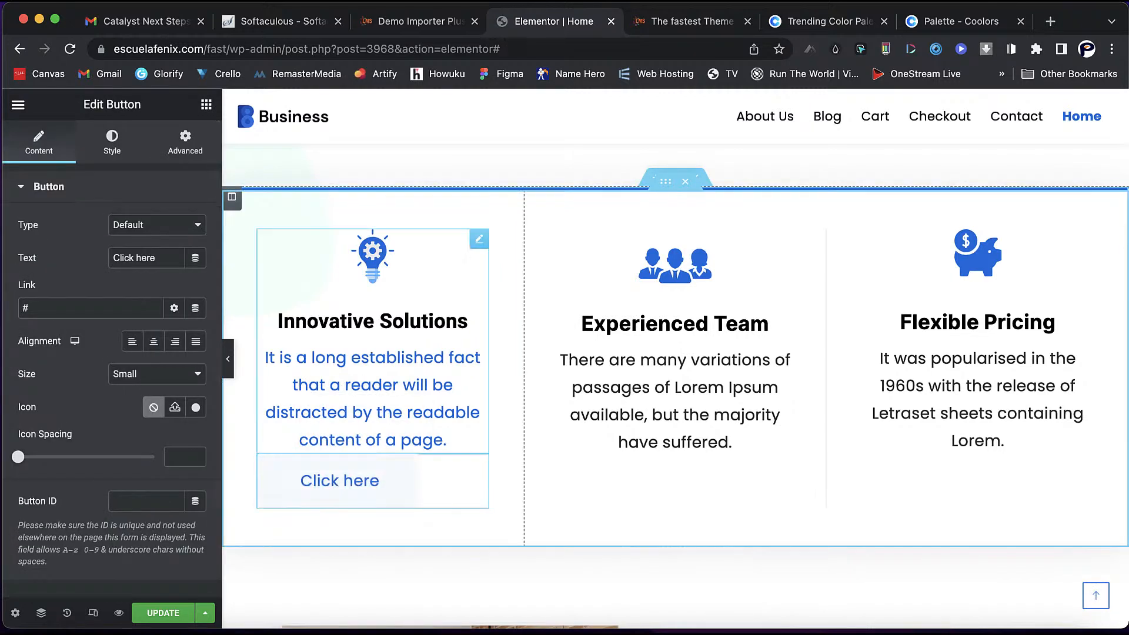
click(153, 342)
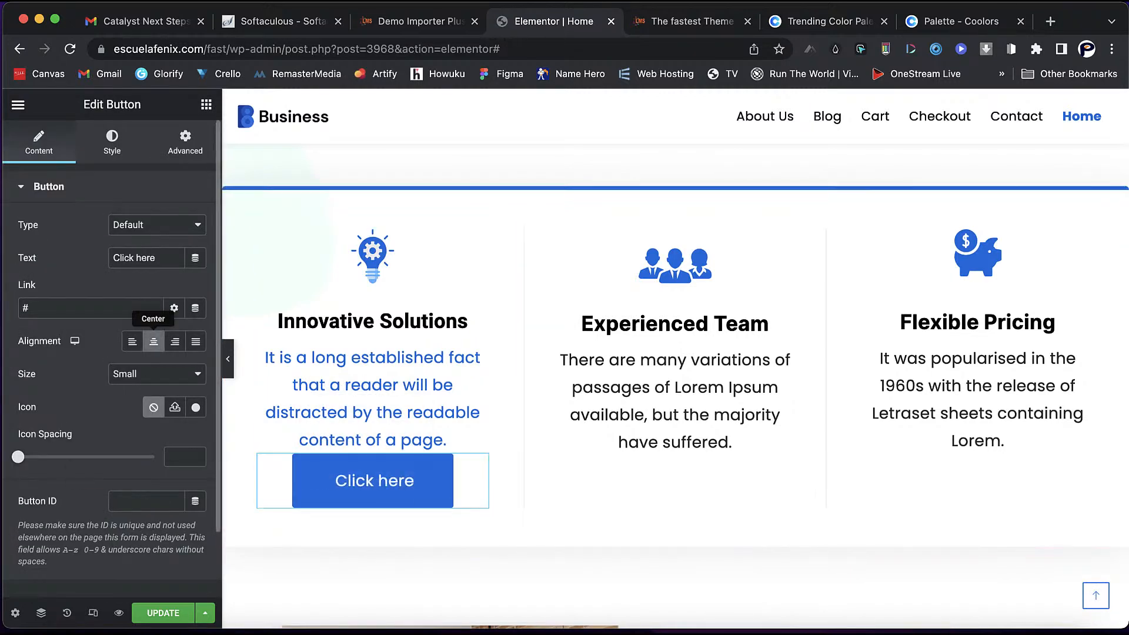
click(133, 341)
click(153, 341)
scroll(676, 386, down, 7)
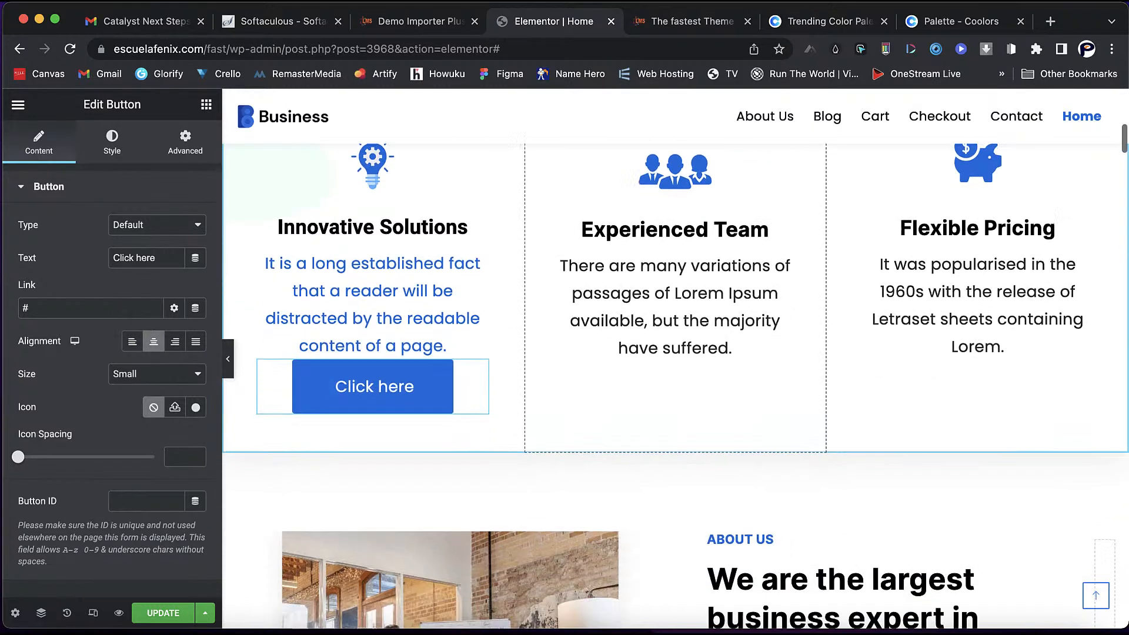
scroll(448, 418, down, 1)
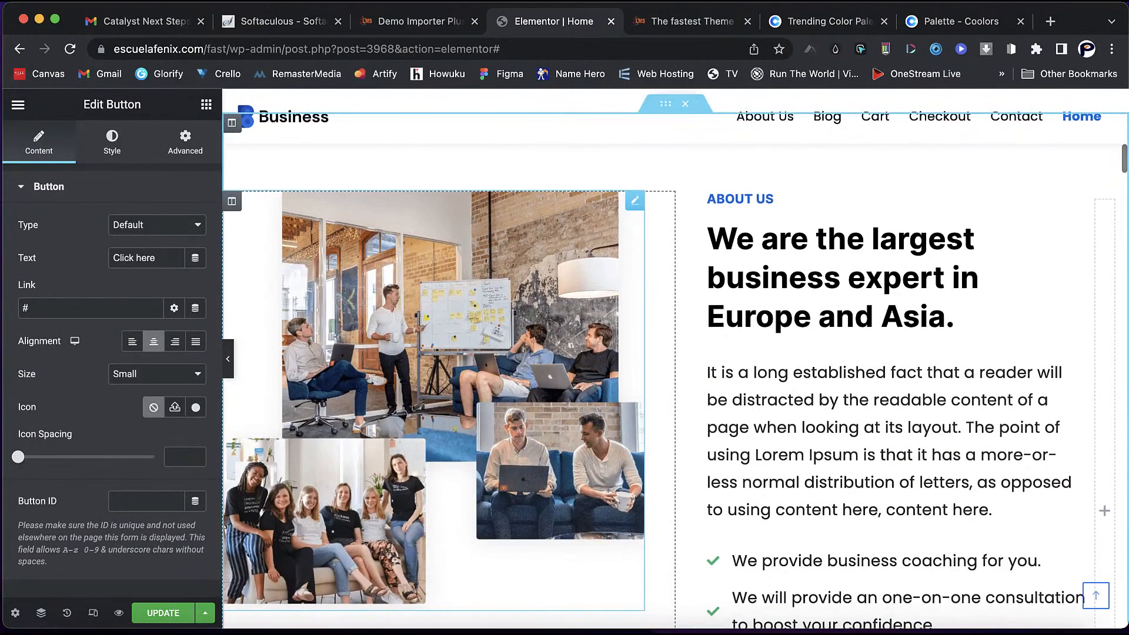
- Select the About Us team photo for editing, then scroll down to the Our Services section
click(448, 376)
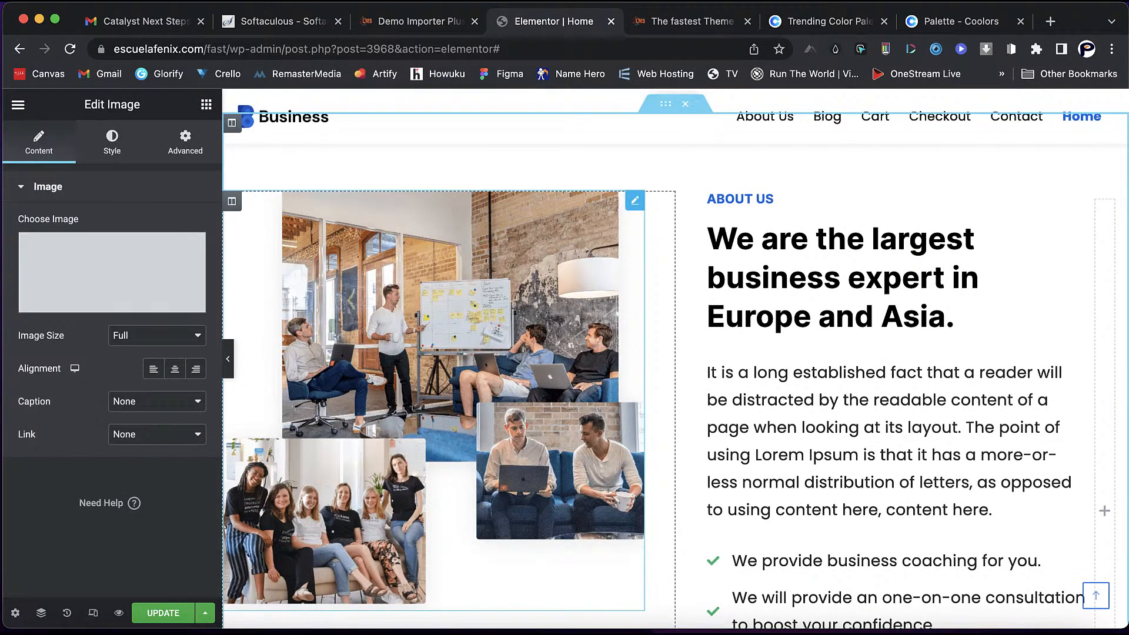
mouse_move(112, 273)
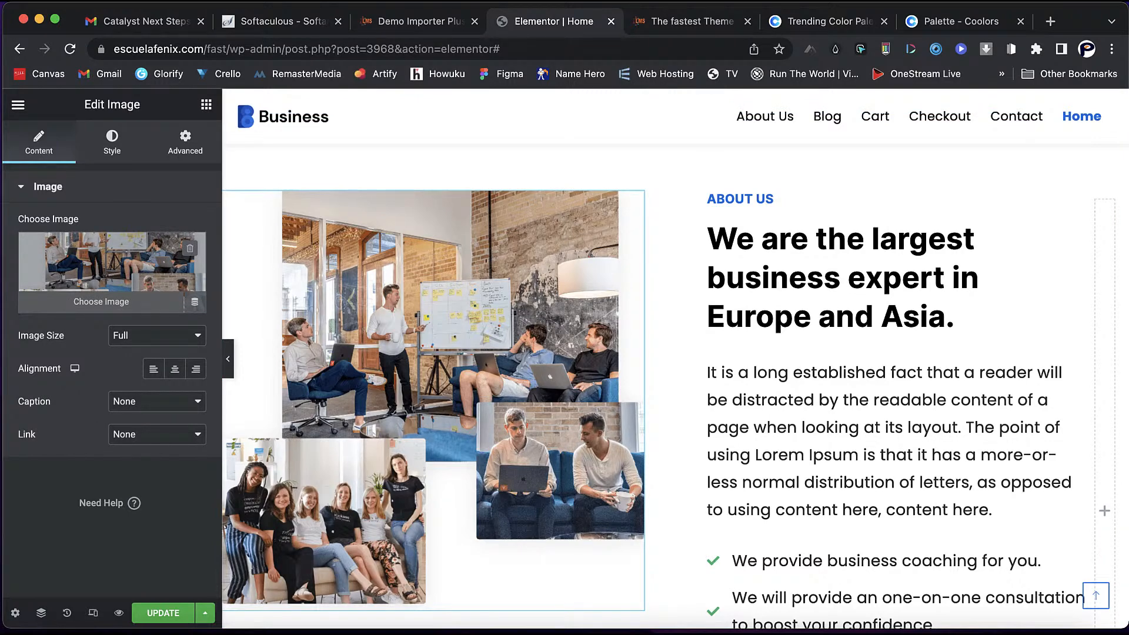
scroll(882, 470, up, 4)
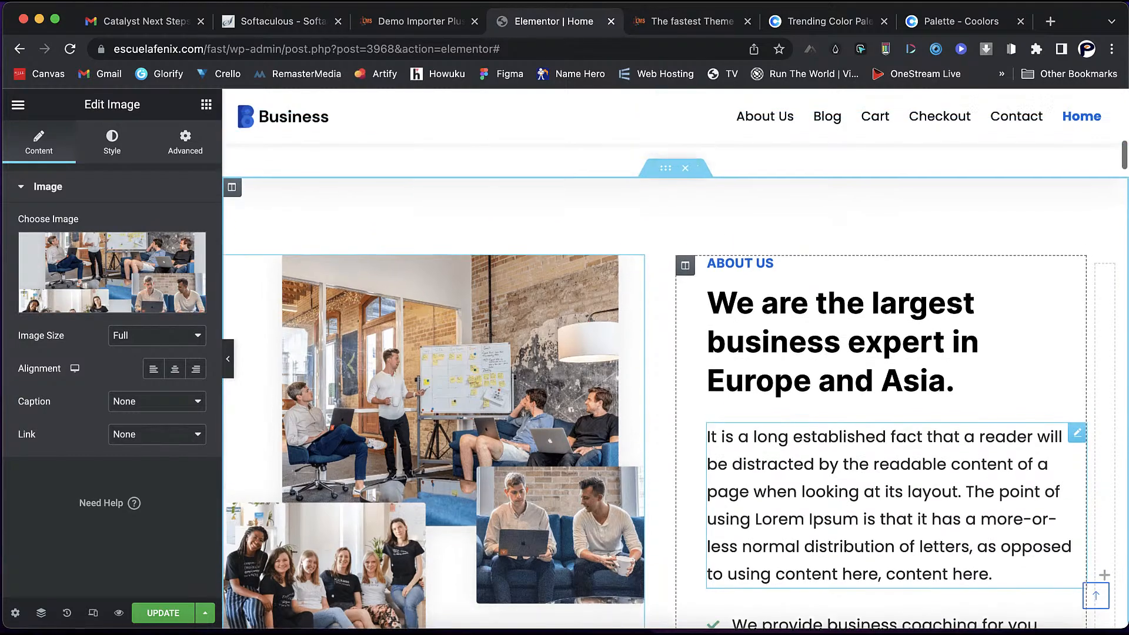
scroll(676, 386, down, 15)
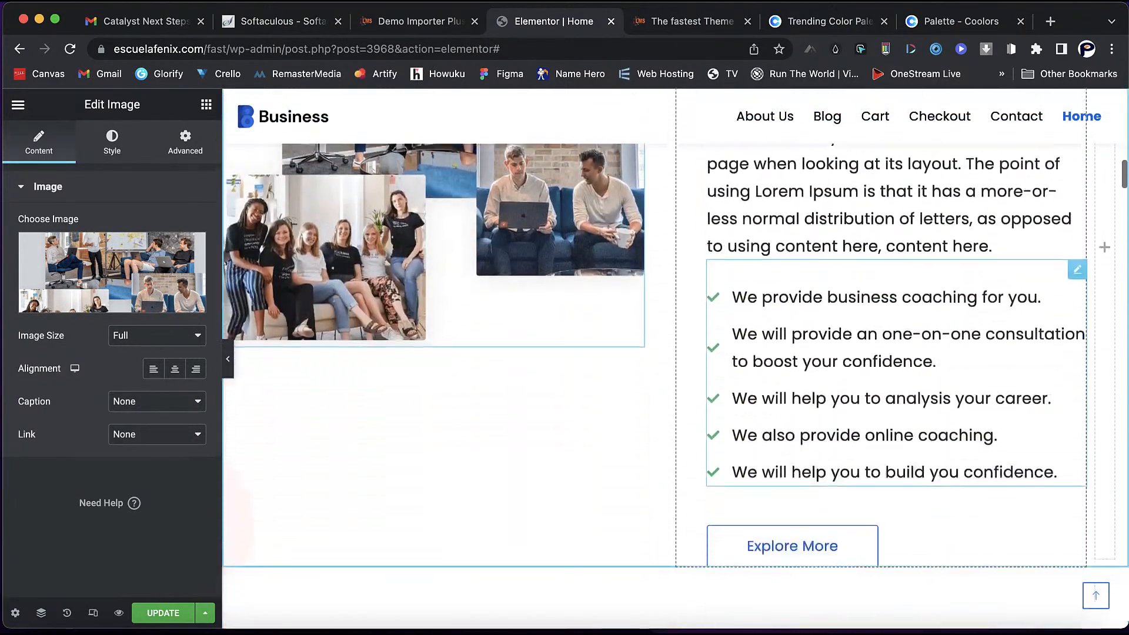
scroll(676, 386, down, 8)
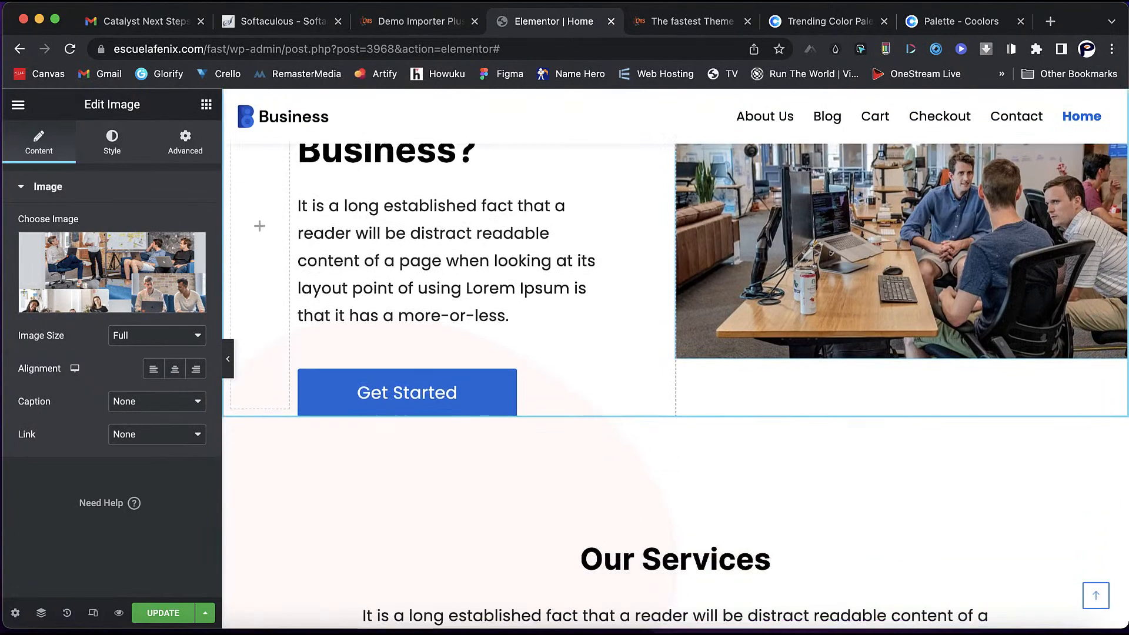
scroll(676, 387, down, 8)
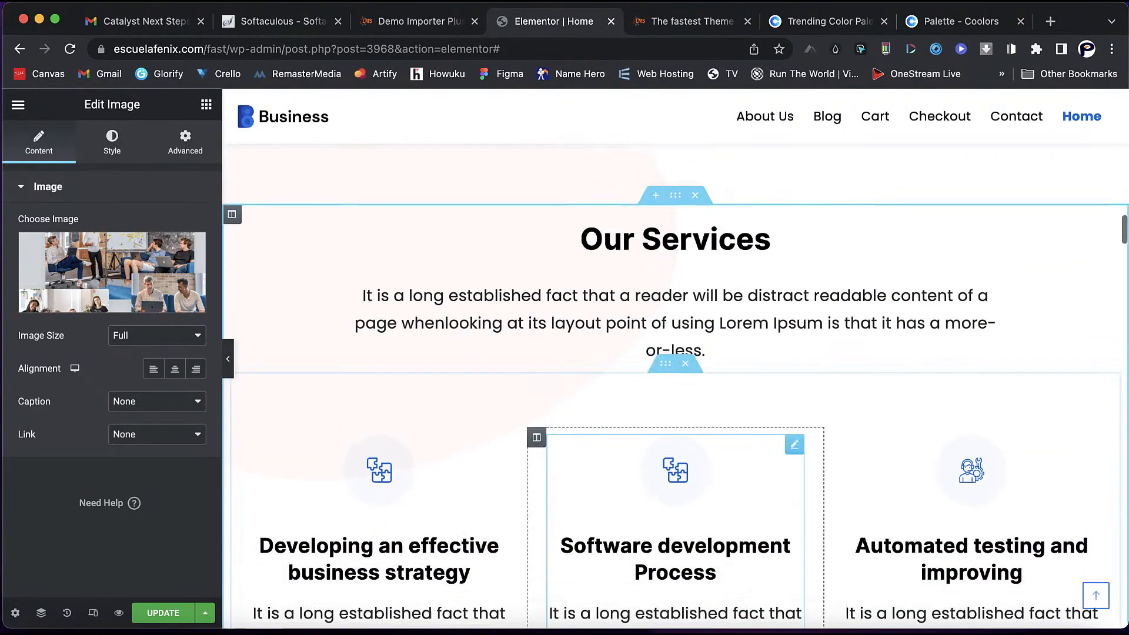
scroll(676, 387, down, 4)
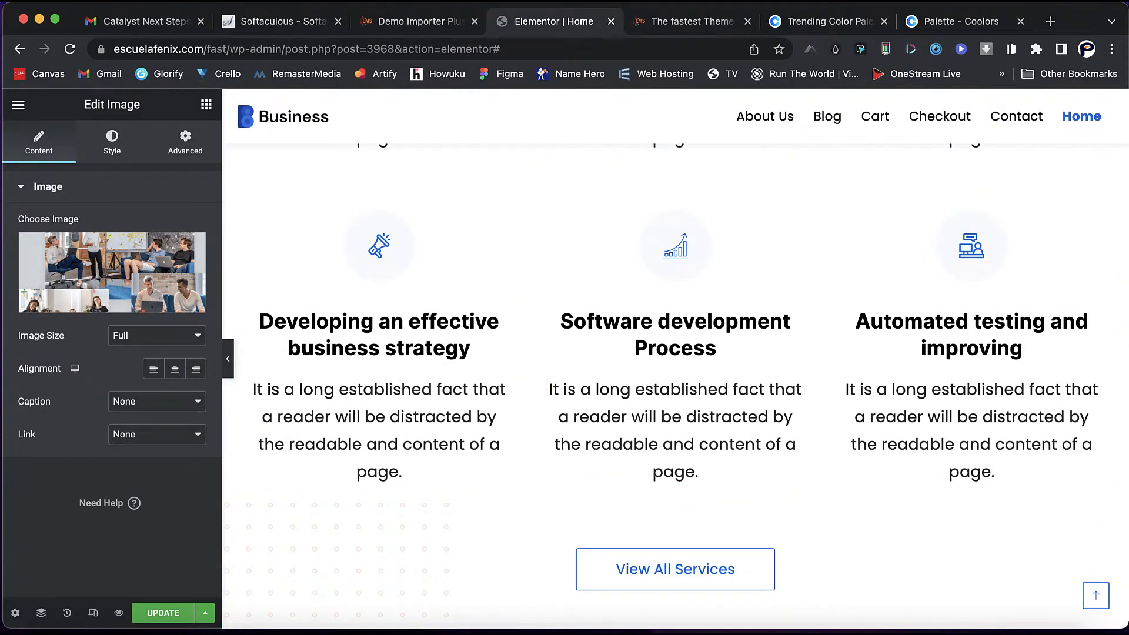
- Search the widgets for 'tim' and place a Countdown Timer above the hero section
click(205, 105)
scroll(112, 376, down, 15)
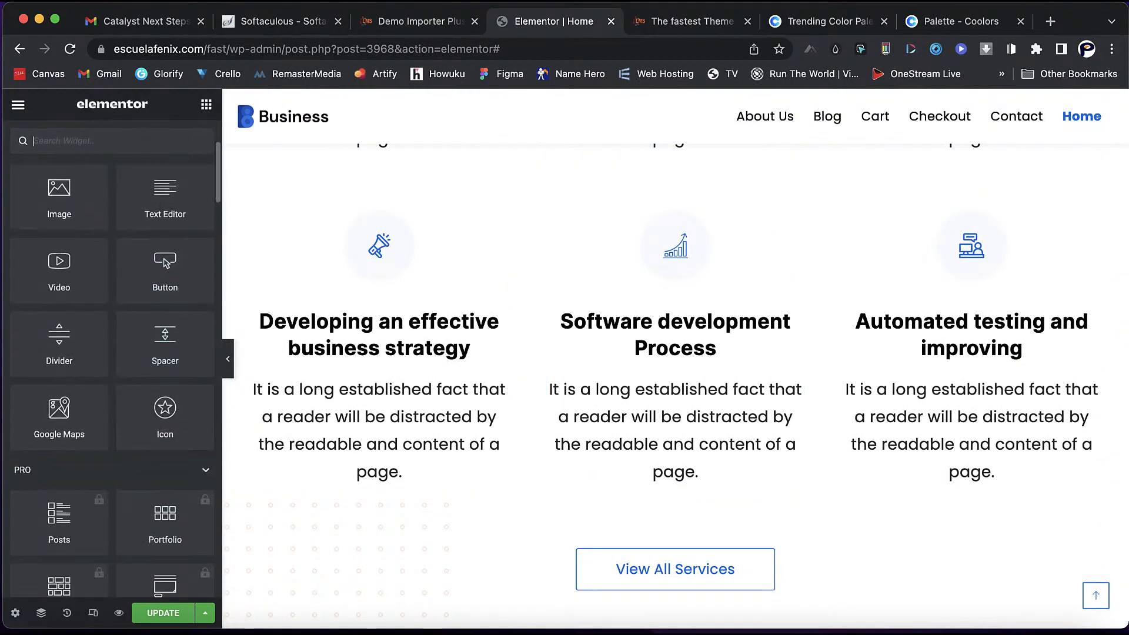
scroll(112, 377, down, 7)
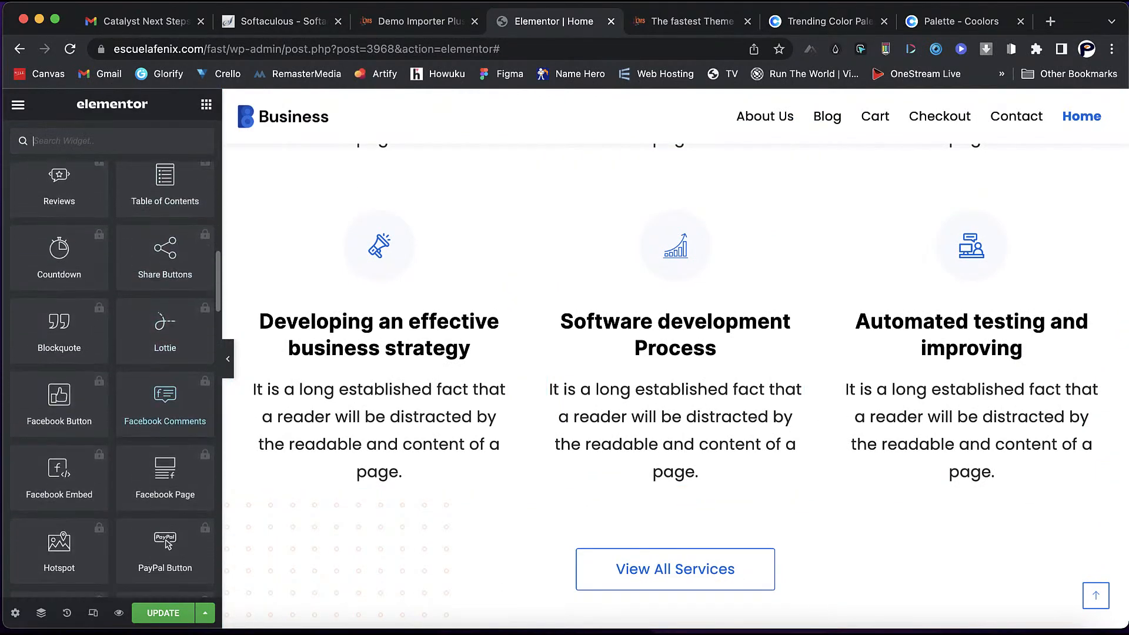
scroll(112, 376, down, 2)
scroll(112, 377, up, 20)
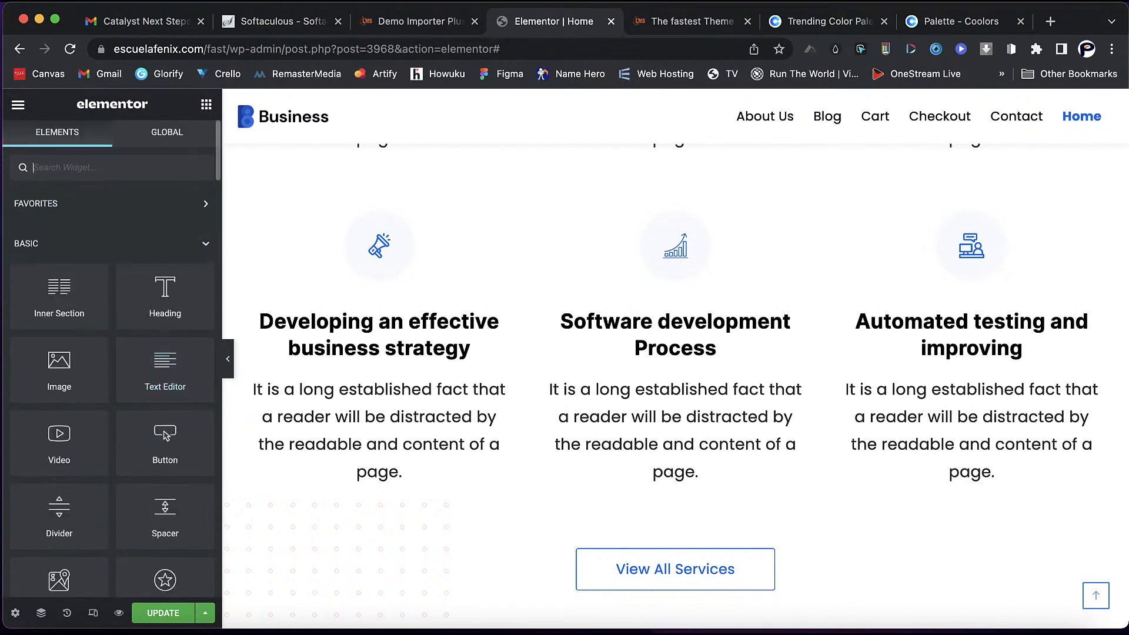
text(tim)
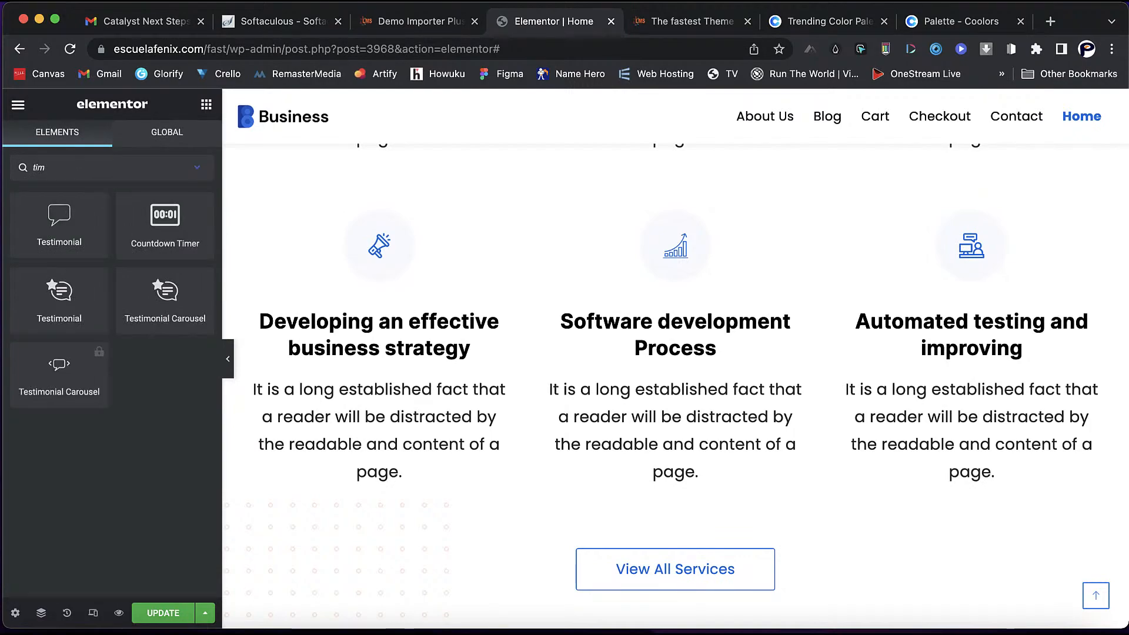
scroll(675, 359, up, 15)
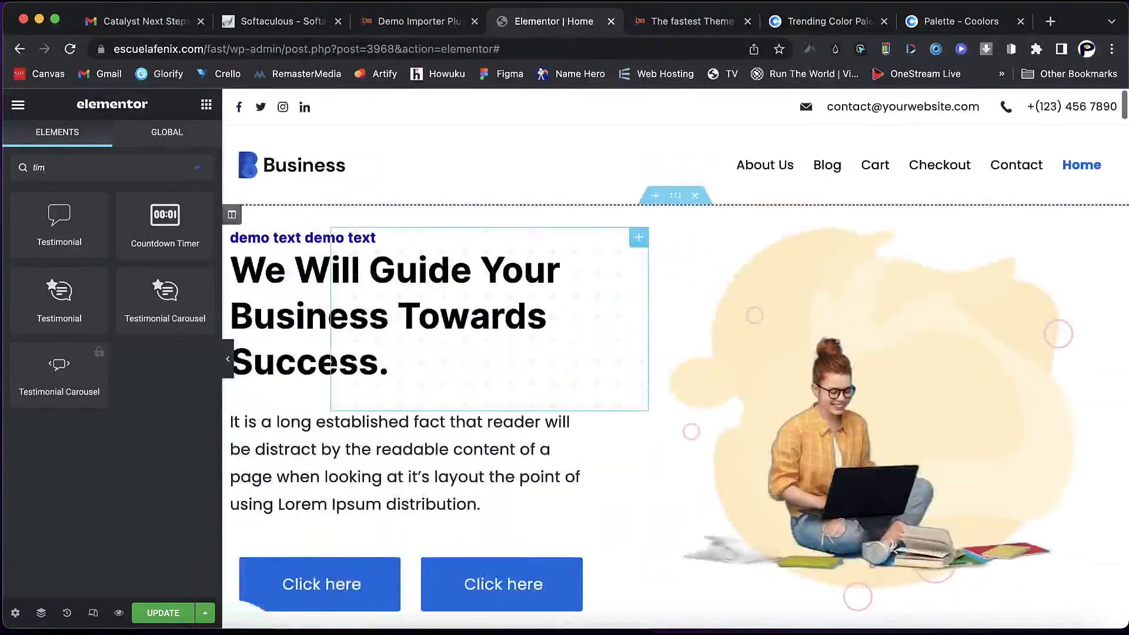
drag(165, 227, 386, 271)
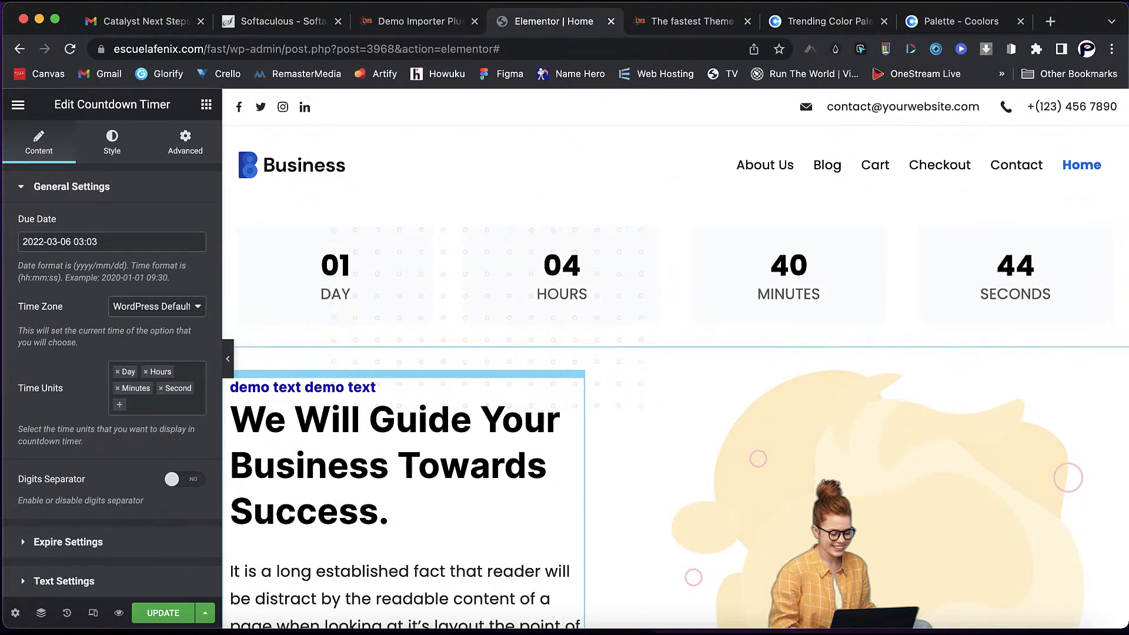
- Set the countdown's due date to April 8, 2022
click(112, 242)
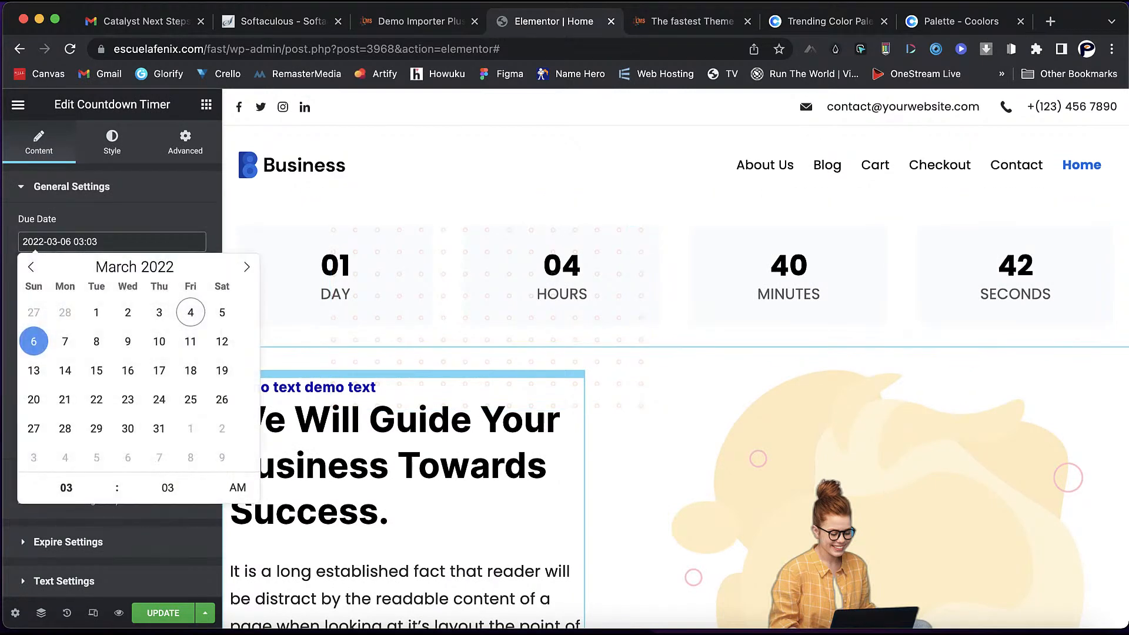
click(247, 267)
click(190, 341)
click(71, 186)
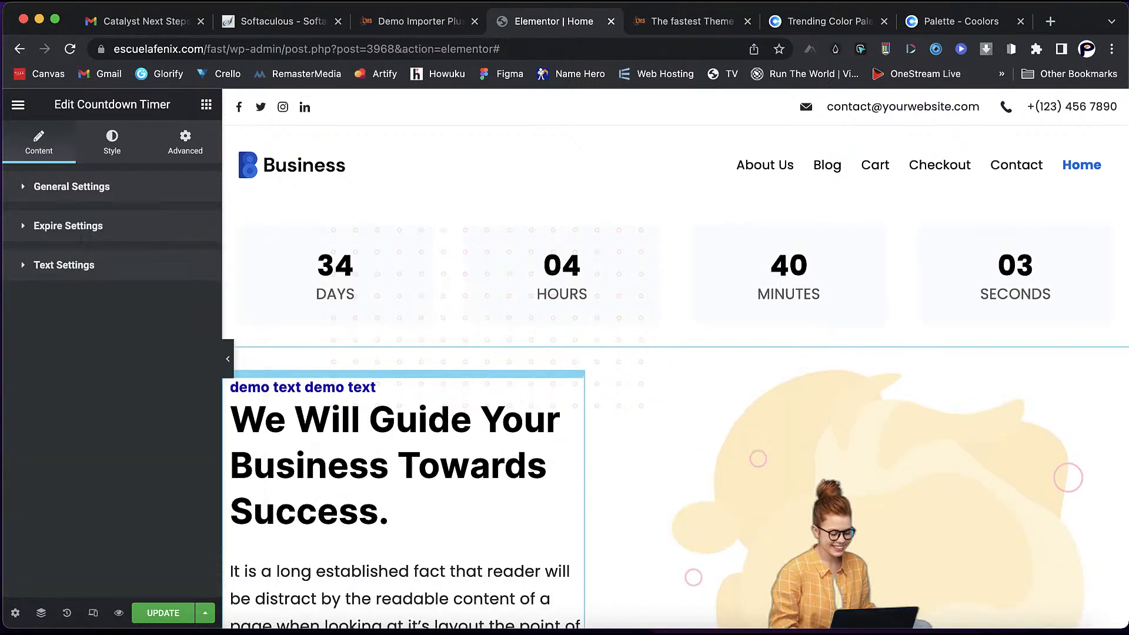
click(72, 186)
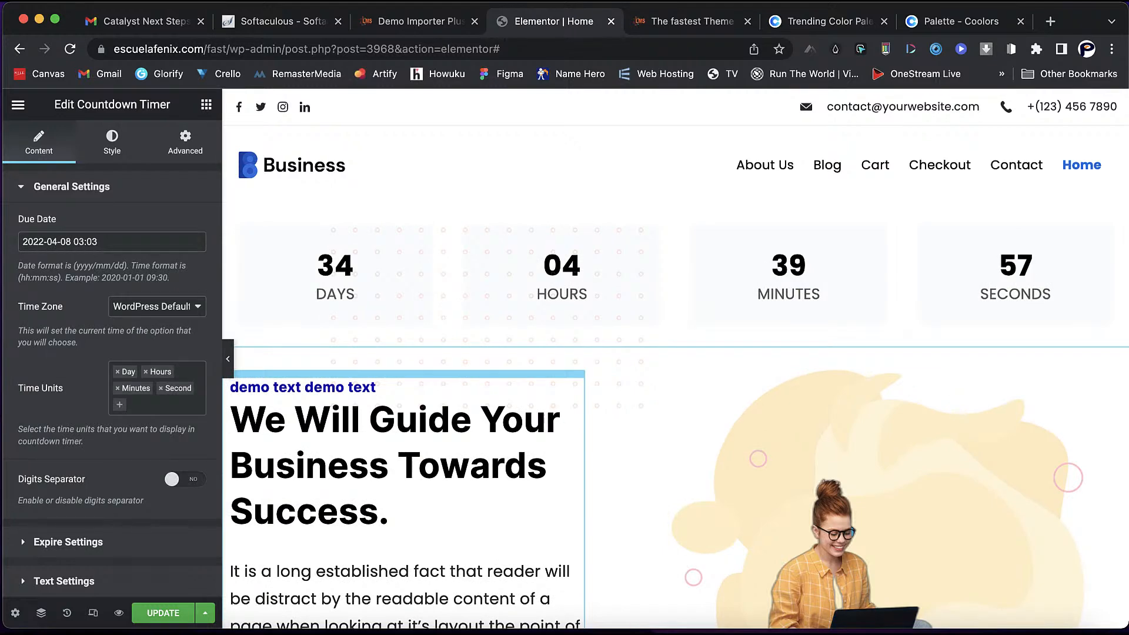
click(64, 581)
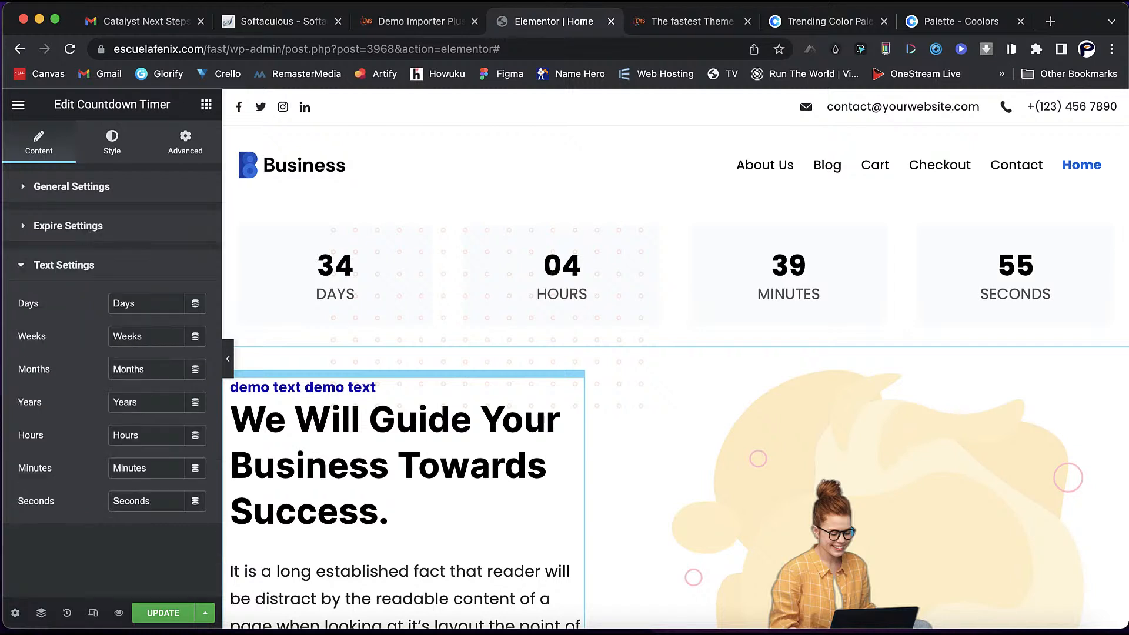
click(63, 265)
click(71, 187)
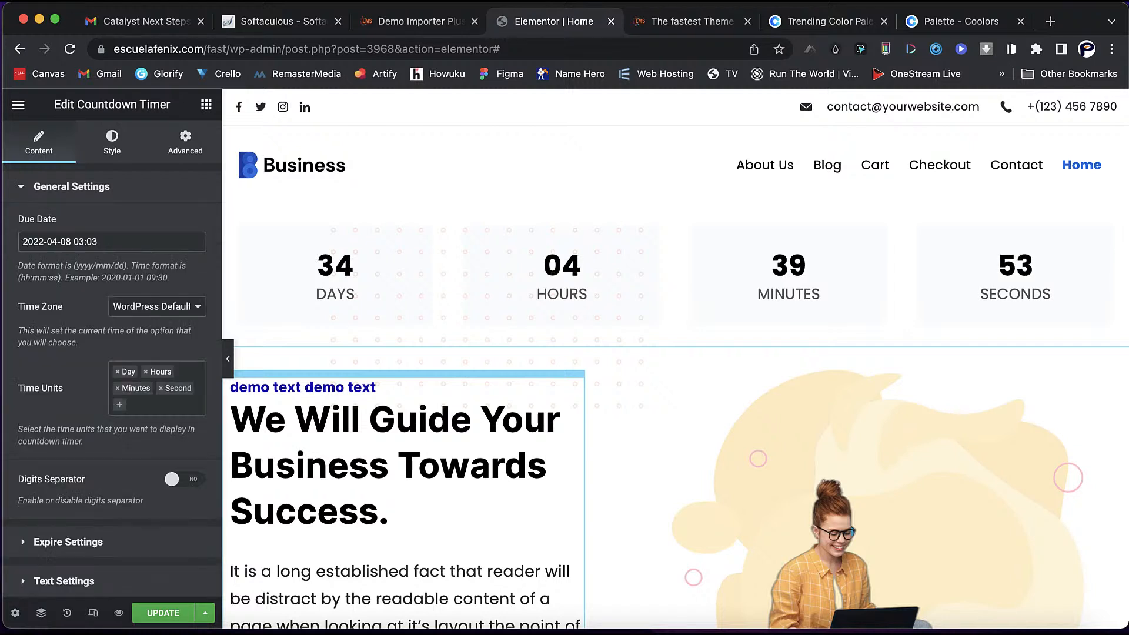
- Try User Local Time and digit separators, revert to WordPress Default without separators, and save
click(157, 307)
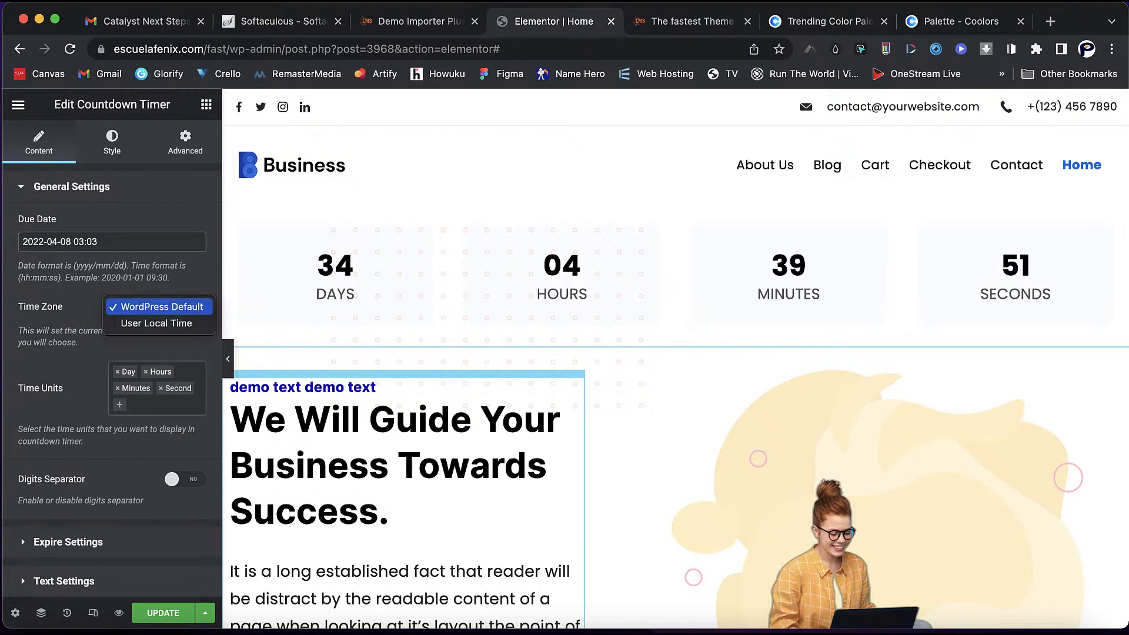
click(157, 323)
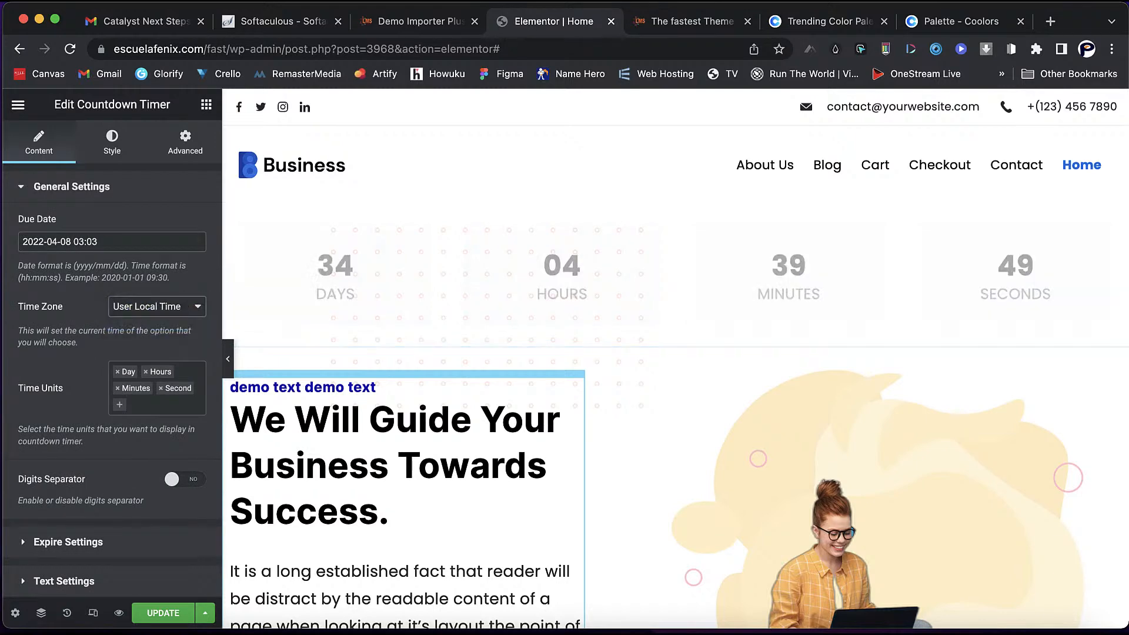
click(157, 306)
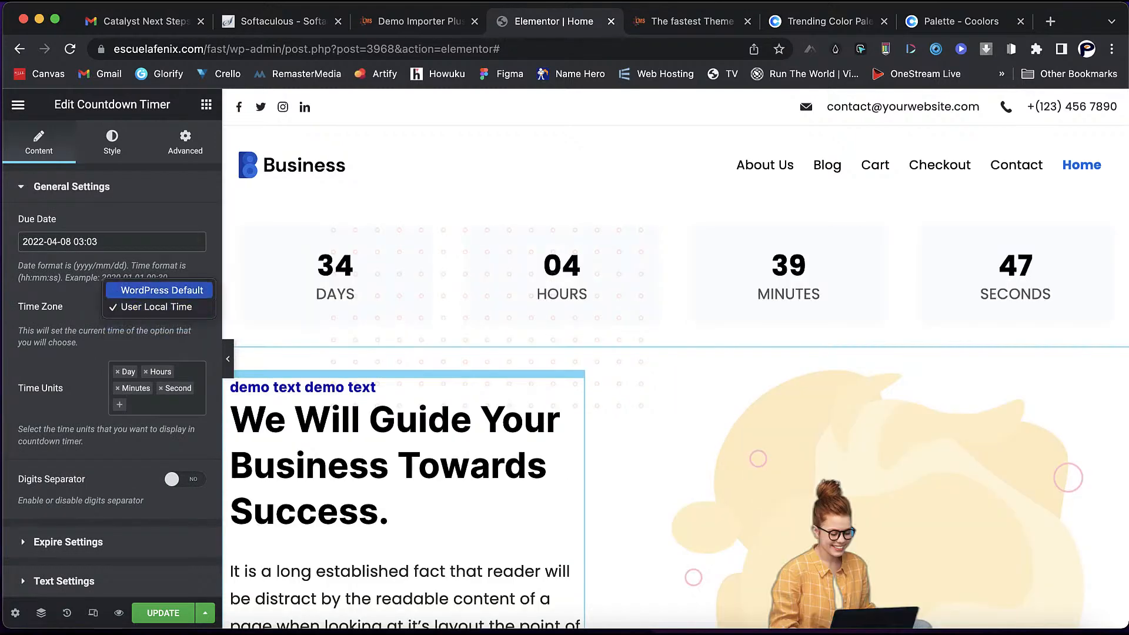
click(161, 290)
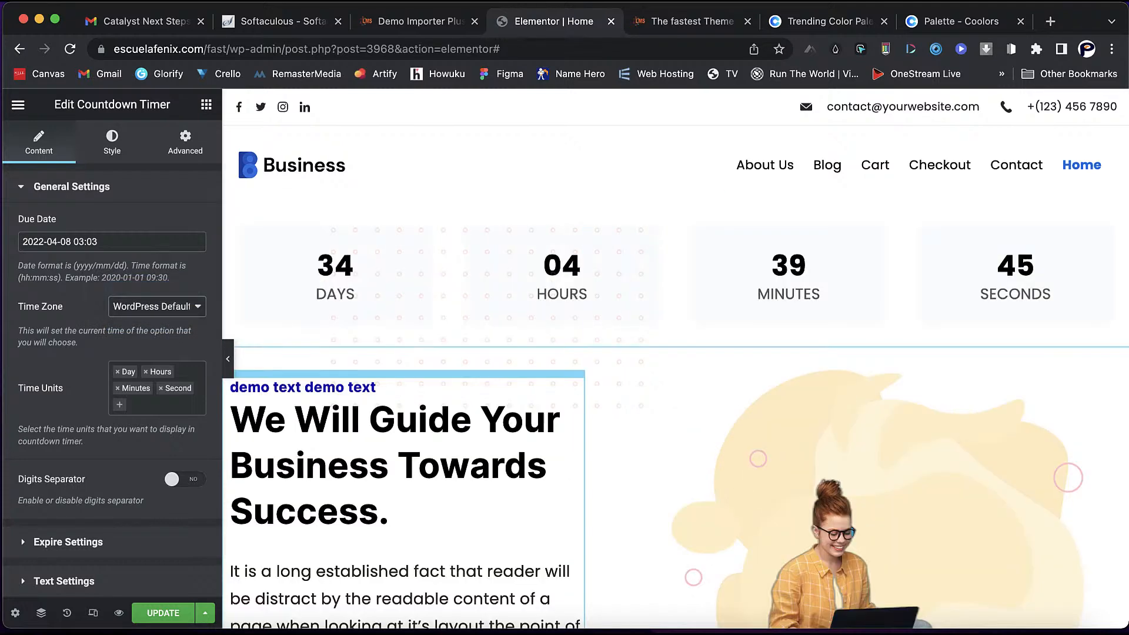
click(184, 479)
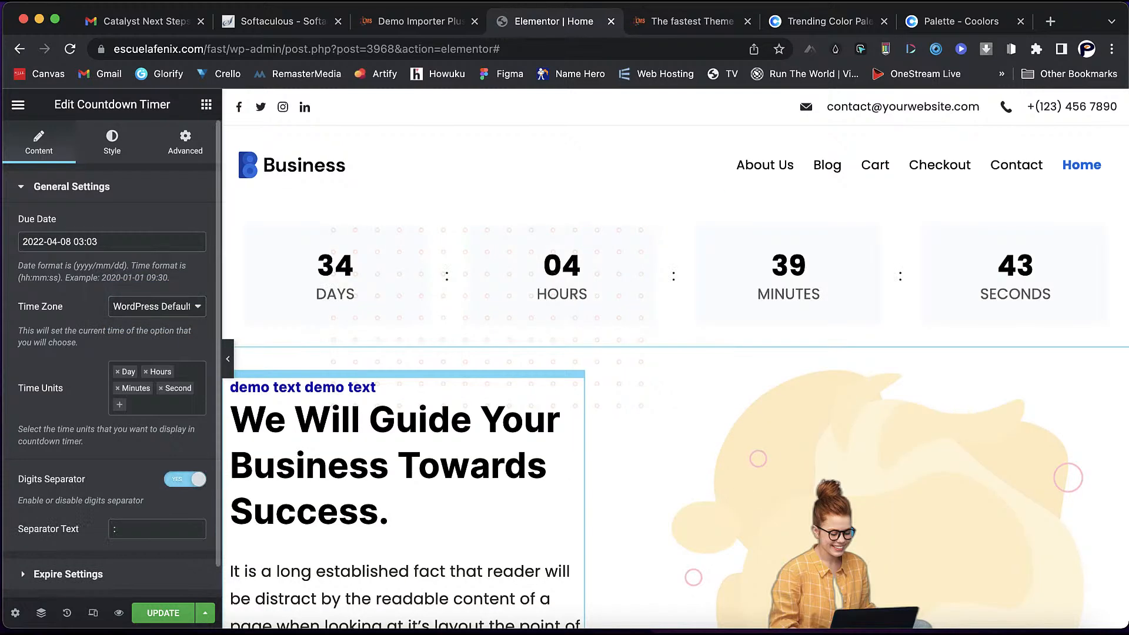
click(185, 479)
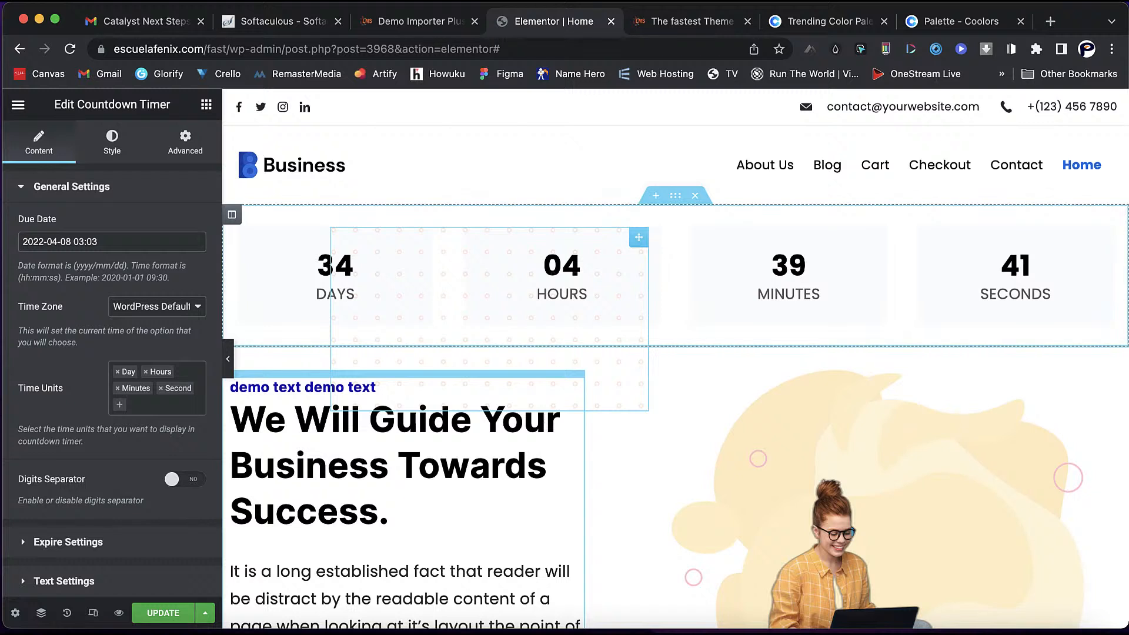
click(162, 613)
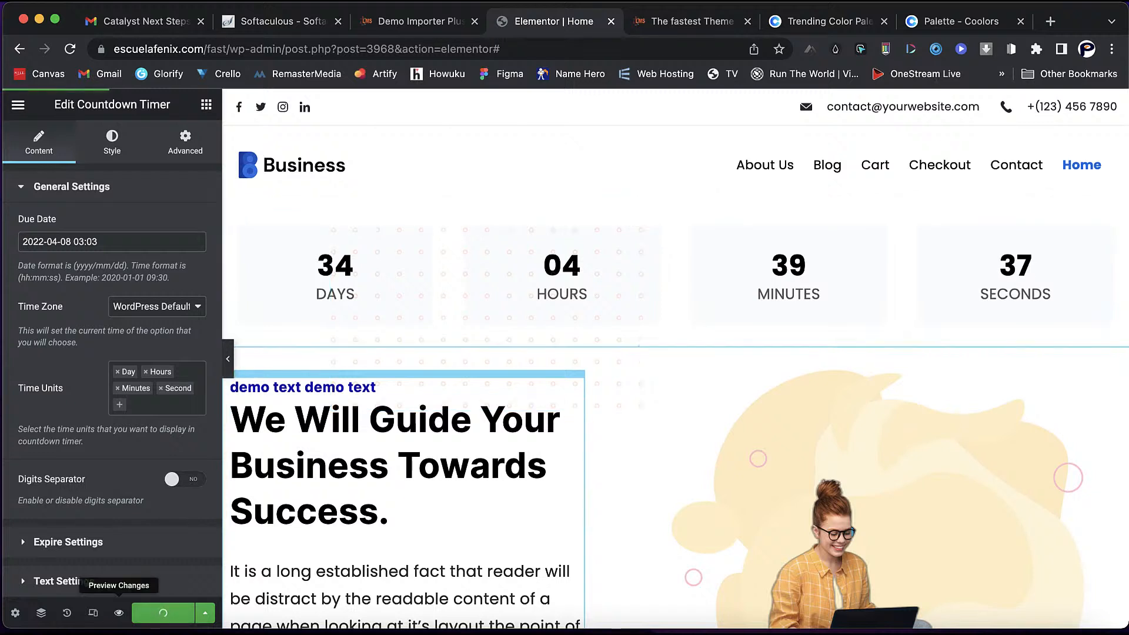
- Preview the home page in a new tab, scroll through the live countdown, and return to Elementor
click(119, 613)
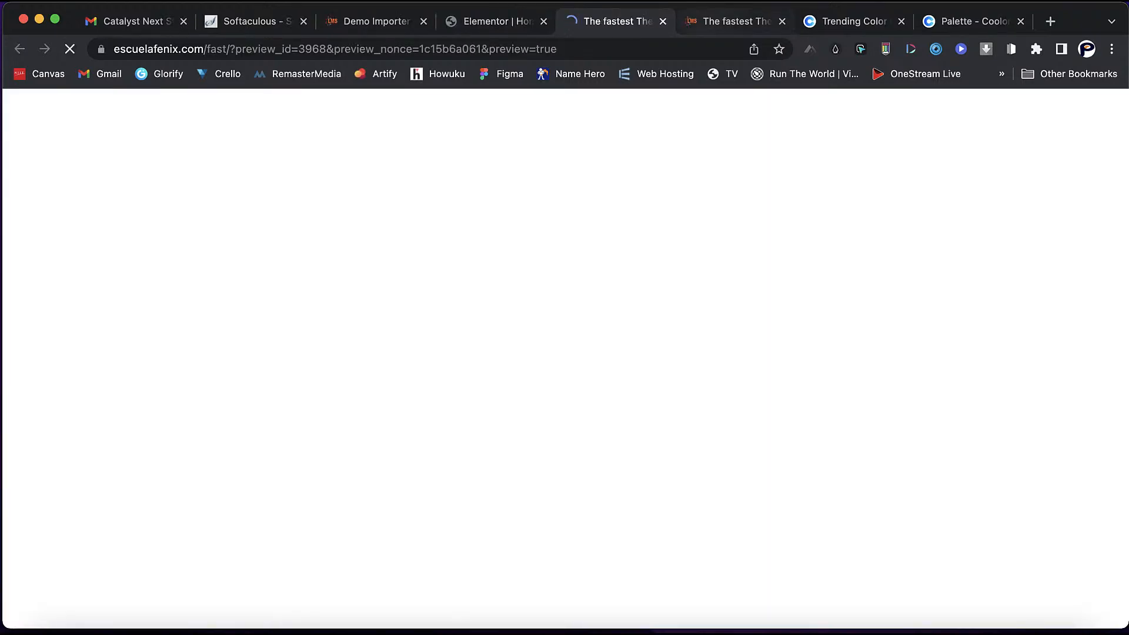
scroll(565, 364, down, 3)
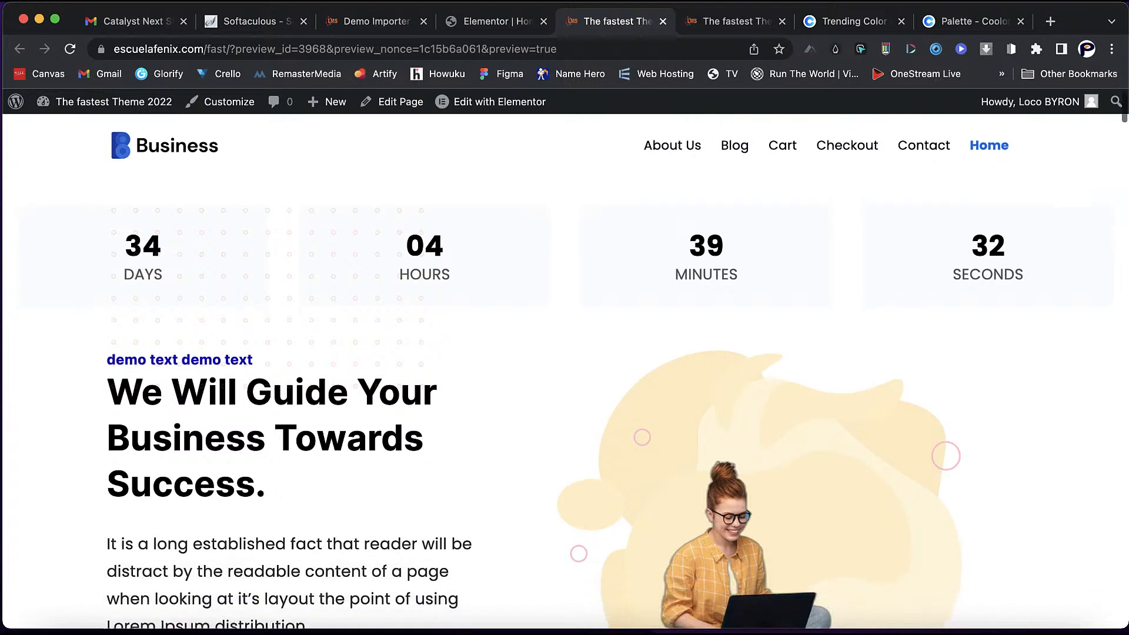
scroll(565, 364, up, 3)
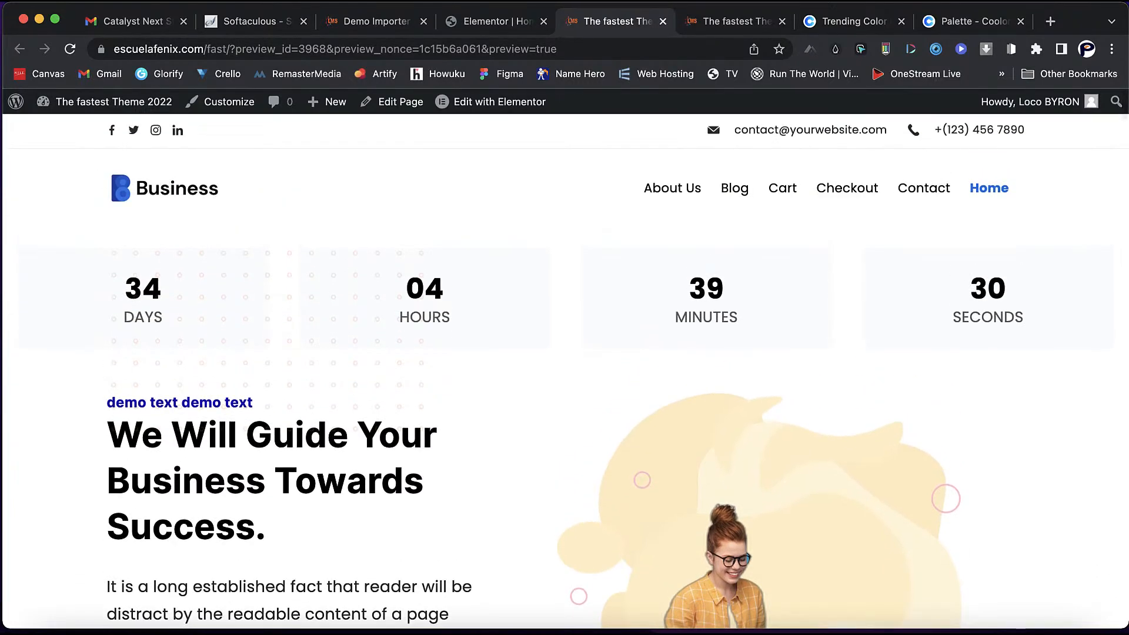
scroll(564, 364, down, 10)
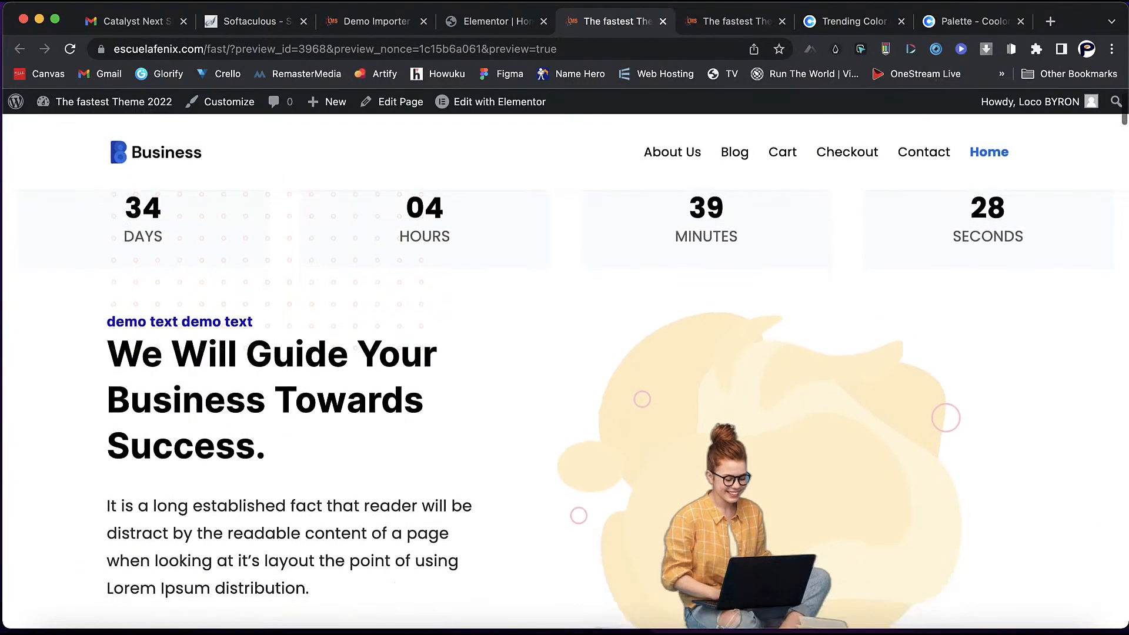
scroll(565, 365, down, 3)
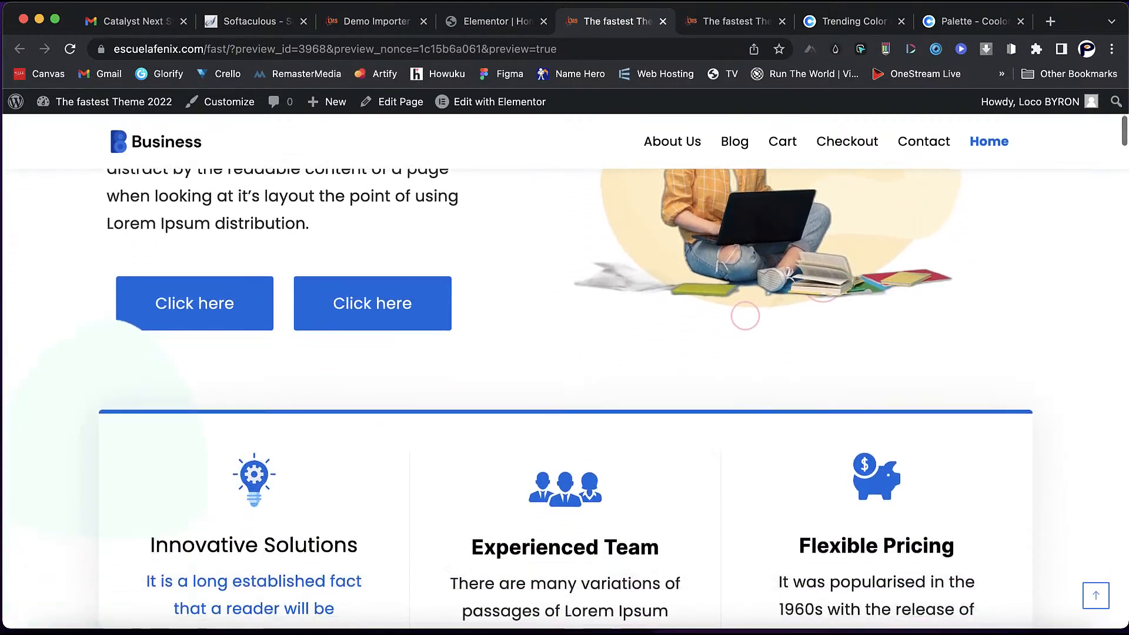
scroll(564, 365, up, 10)
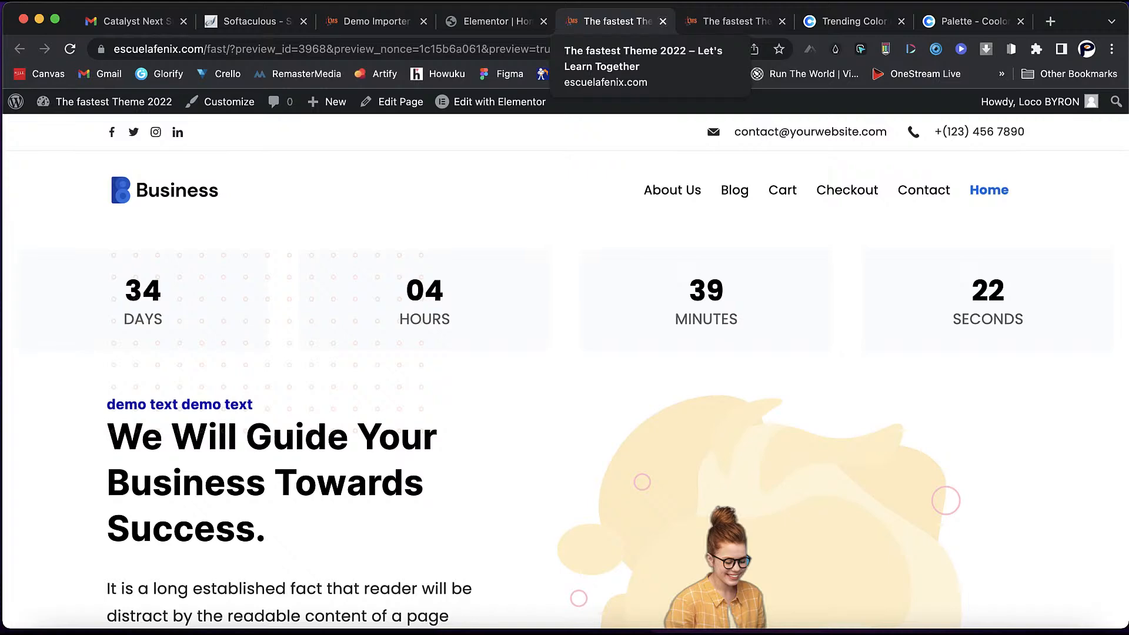
click(497, 21)
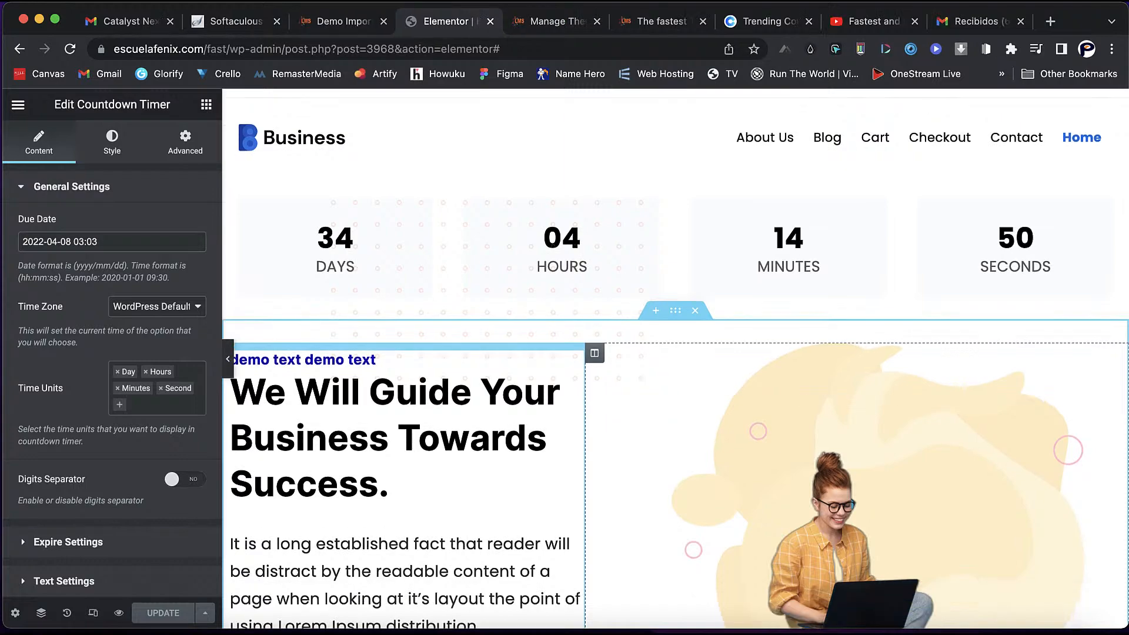
- Open a fresh preview of the live site
scroll(676, 359, down, 5)
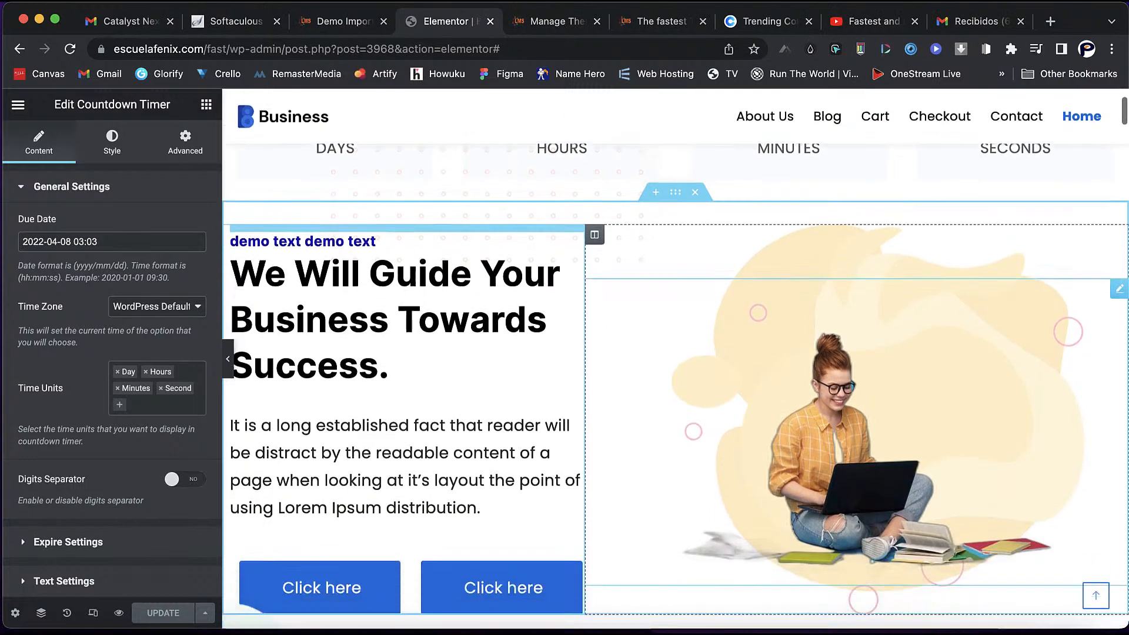
scroll(676, 358, down, 10)
scroll(676, 359, up, 15)
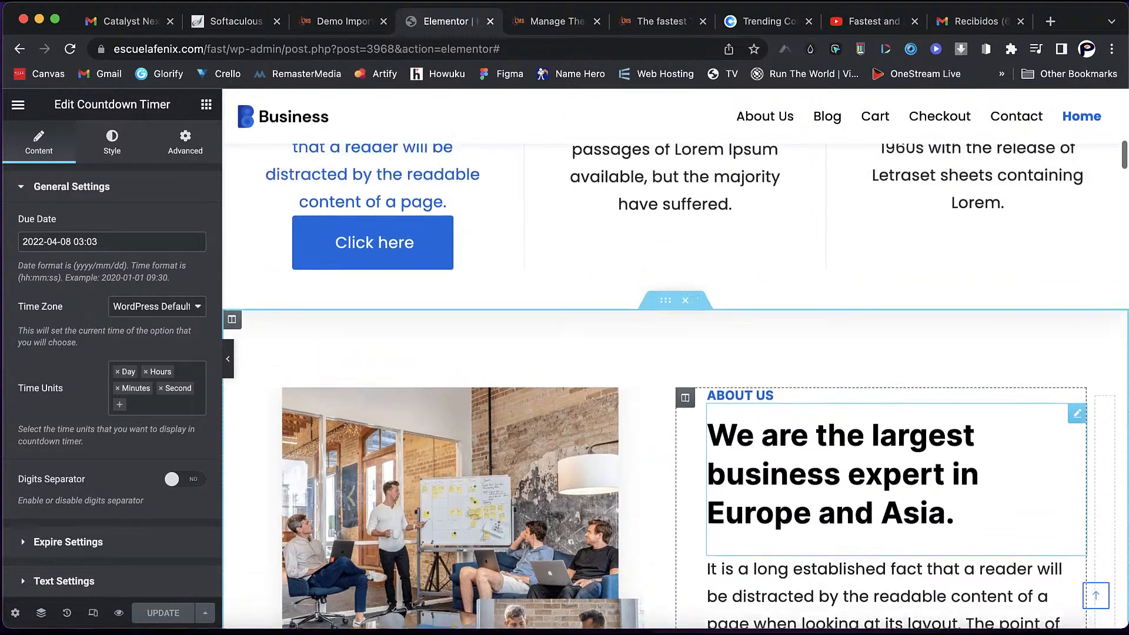
scroll(676, 358, up, 1)
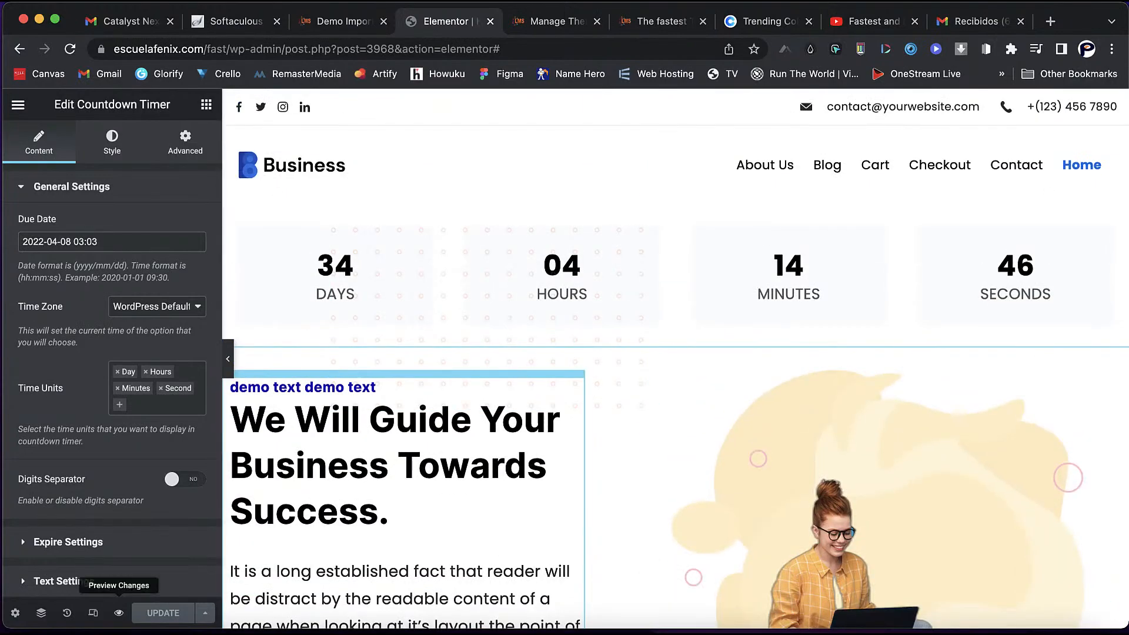
click(118, 612)
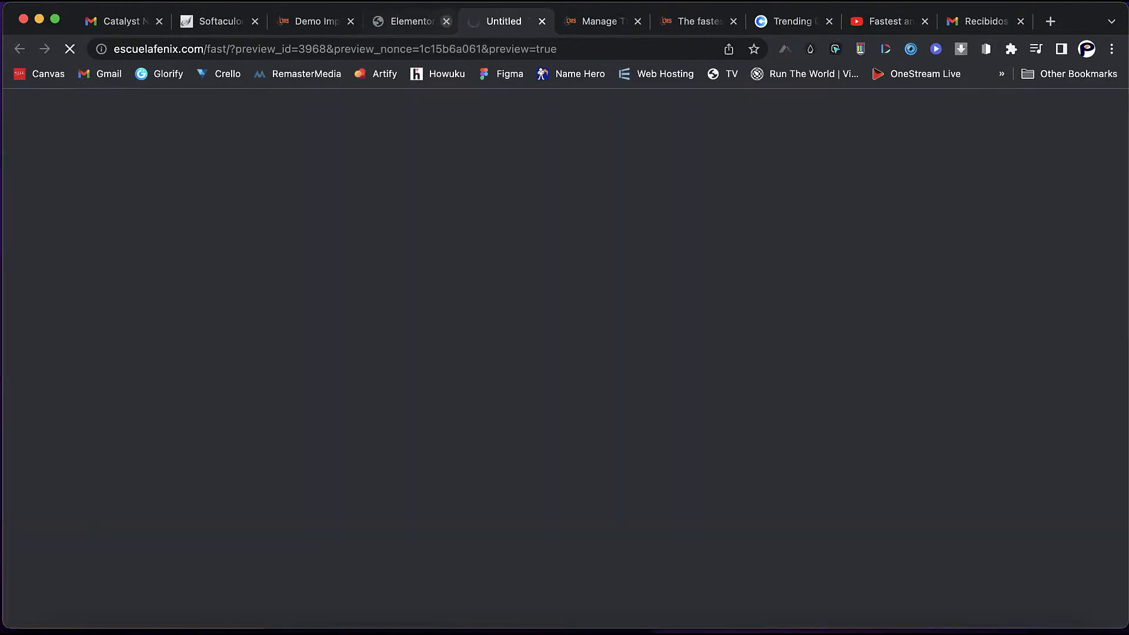
click(446, 21)
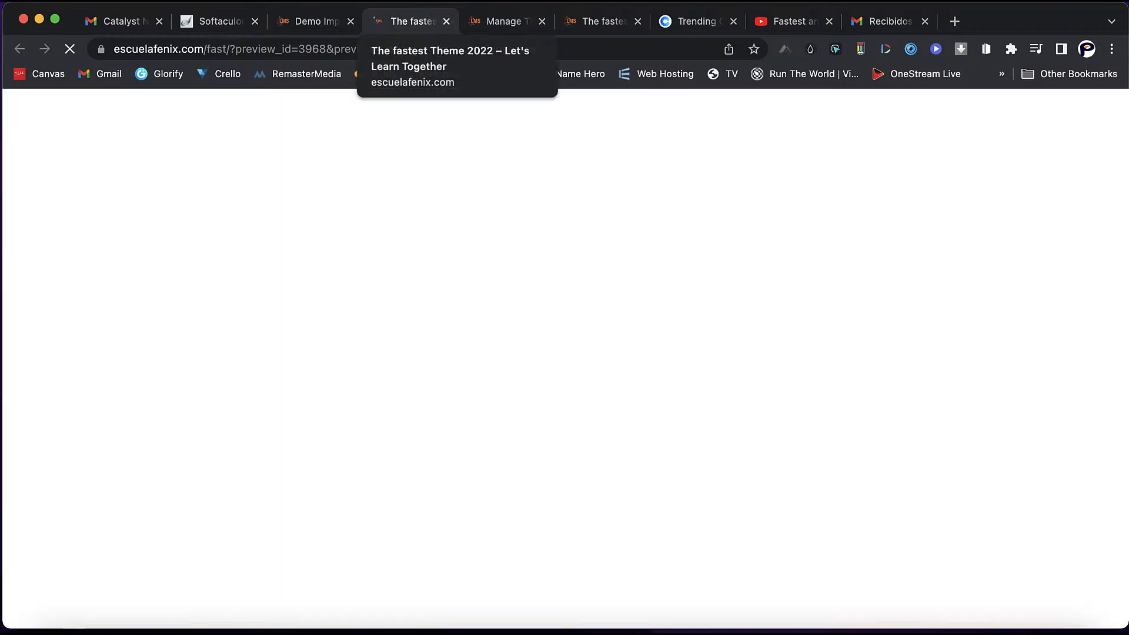
scroll(565, 362, down, 10)
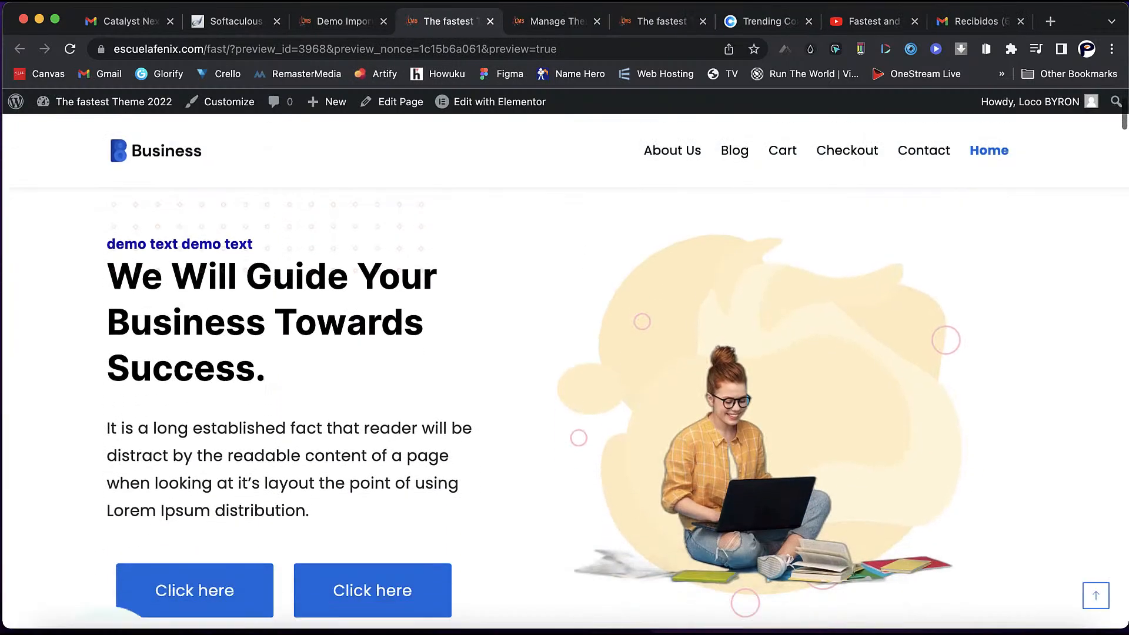
scroll(565, 362, up, 10)
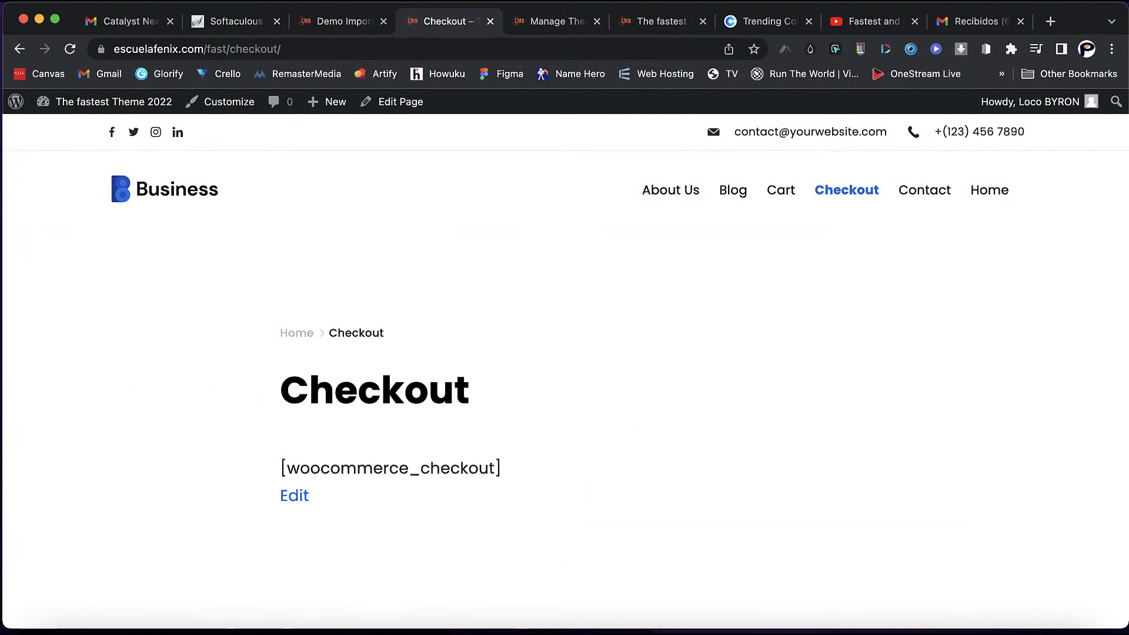
- Go to the Contact page and look over its form, contact details and opening hours
click(924, 190)
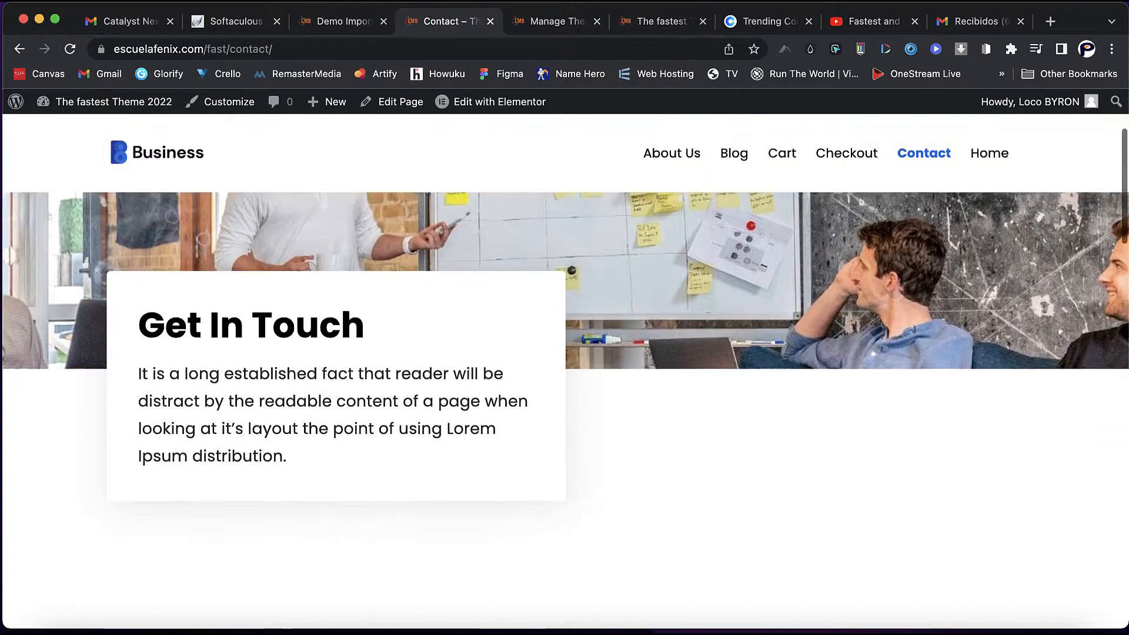
scroll(564, 376, down, 10)
scroll(564, 377, down, 7)
scroll(565, 376, down, 3)
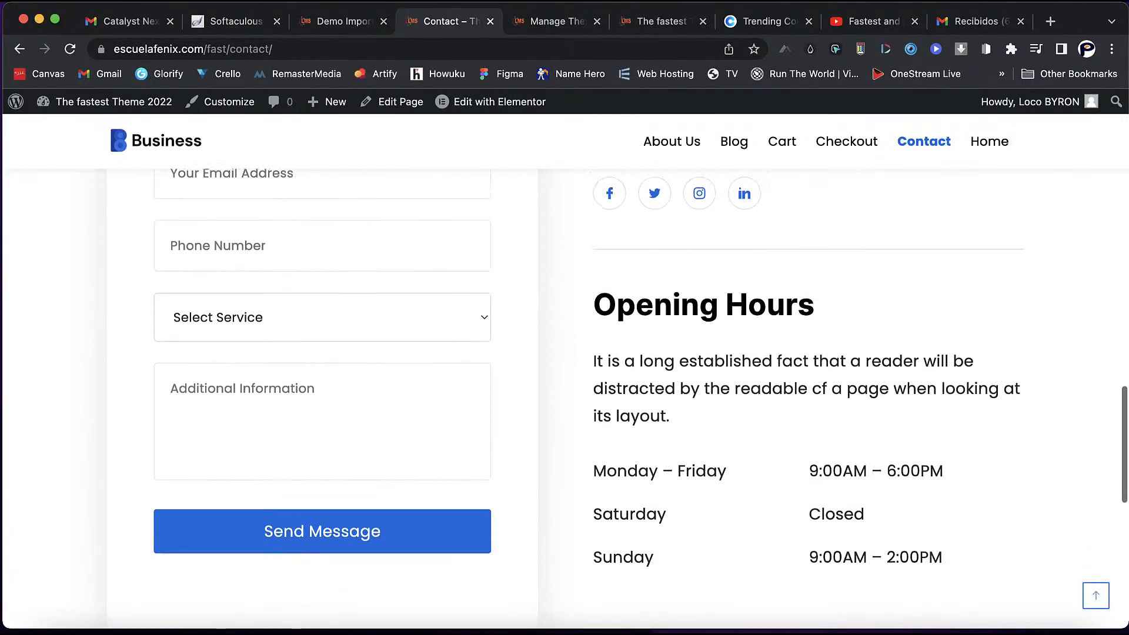
scroll(565, 376, up, 10)
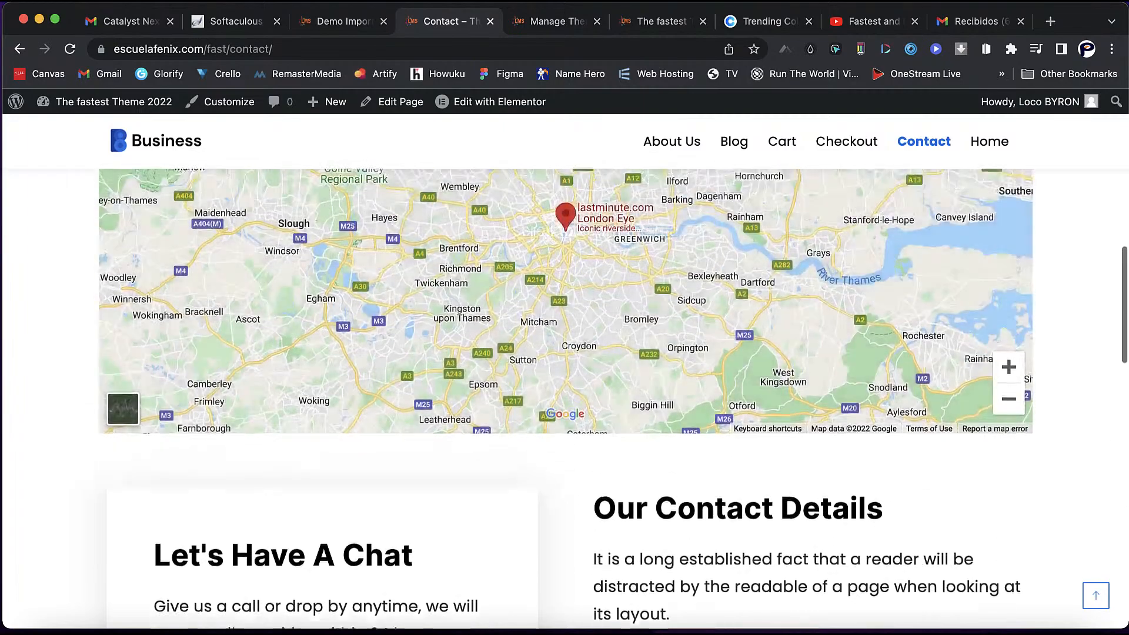
scroll(565, 377, up, 10)
scroll(564, 376, down, 2)
scroll(564, 376, down, 10)
scroll(565, 376, down, 1)
scroll(565, 376, up, 1)
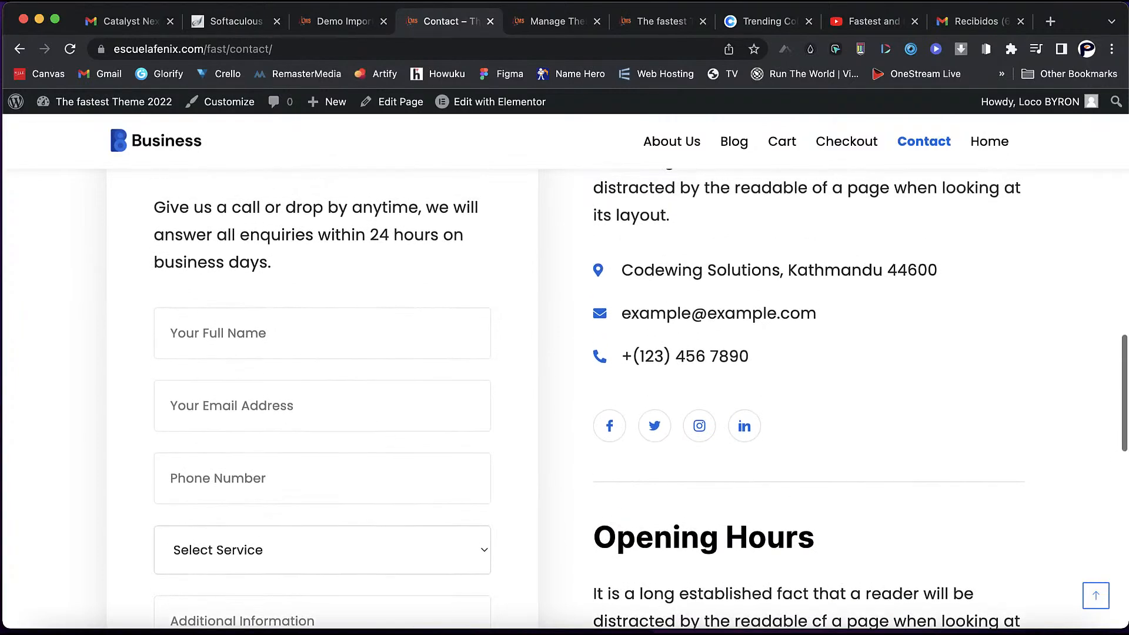
scroll(564, 376, up, 1)
- Edit the Contact page in Elementor and switch the Contact Form 7 widget to 'info form'
click(500, 102)
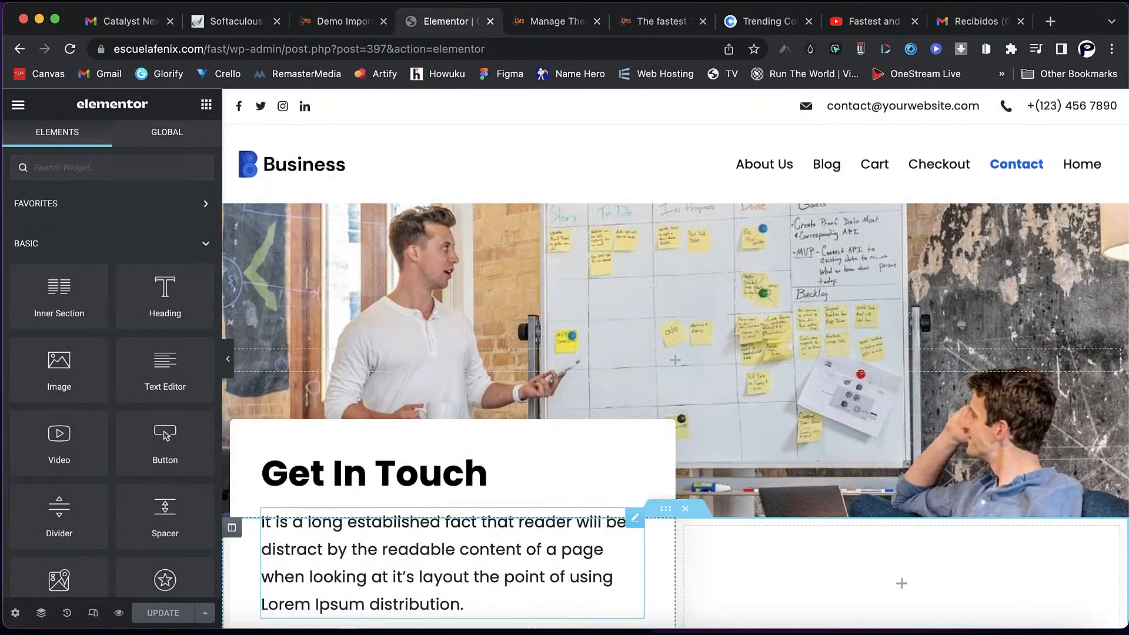
scroll(676, 358, down, 15)
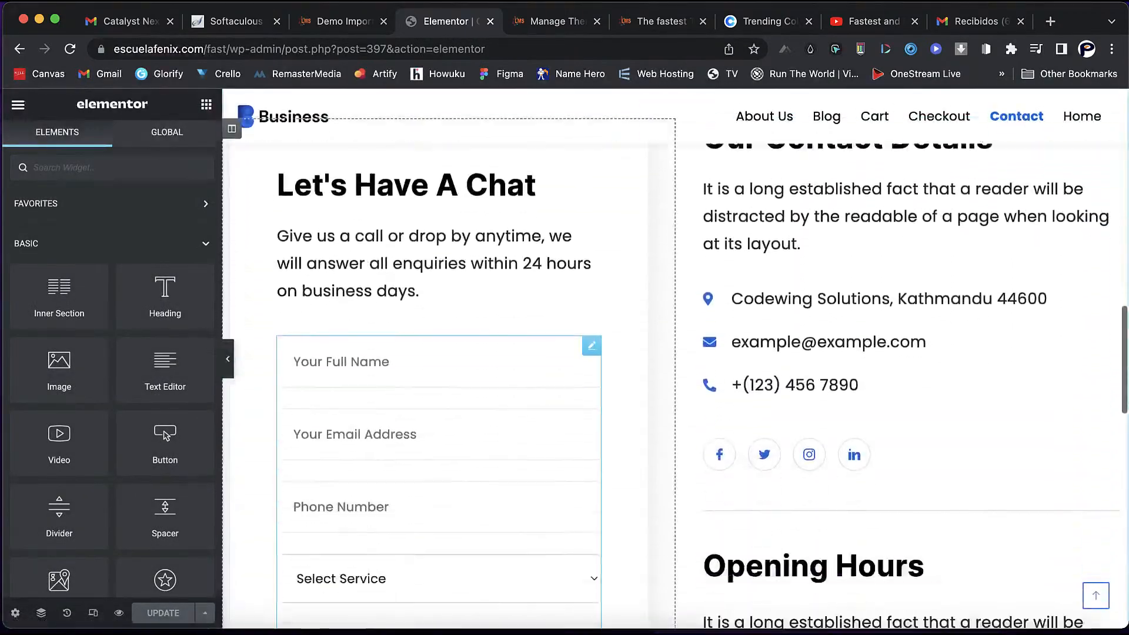
scroll(435, 447, down, 3)
click(435, 447)
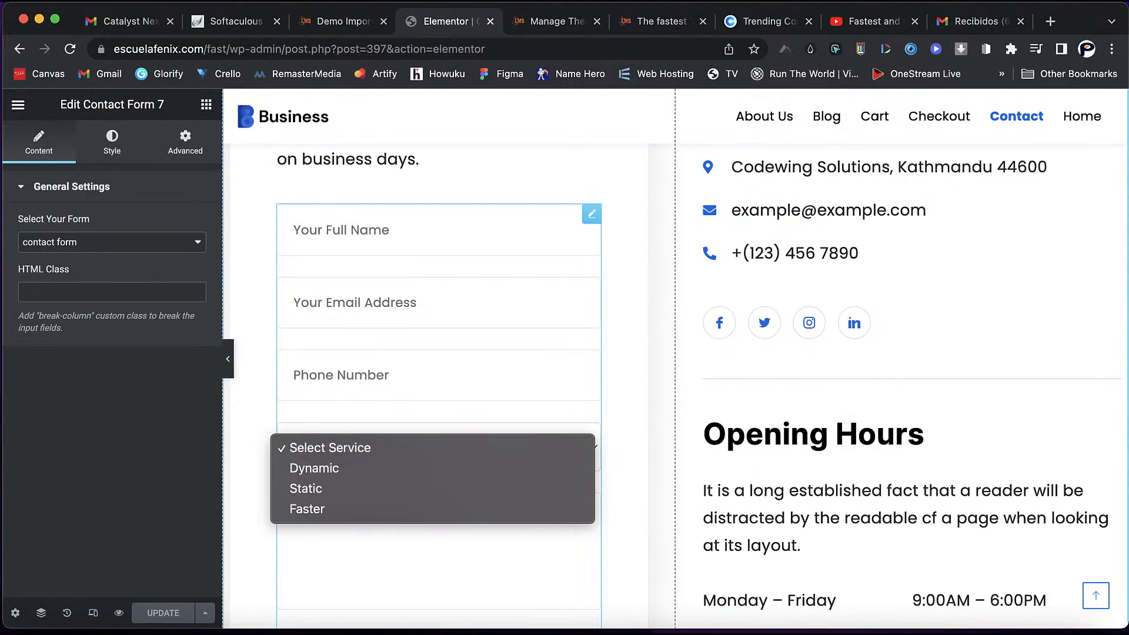
key(Escape)
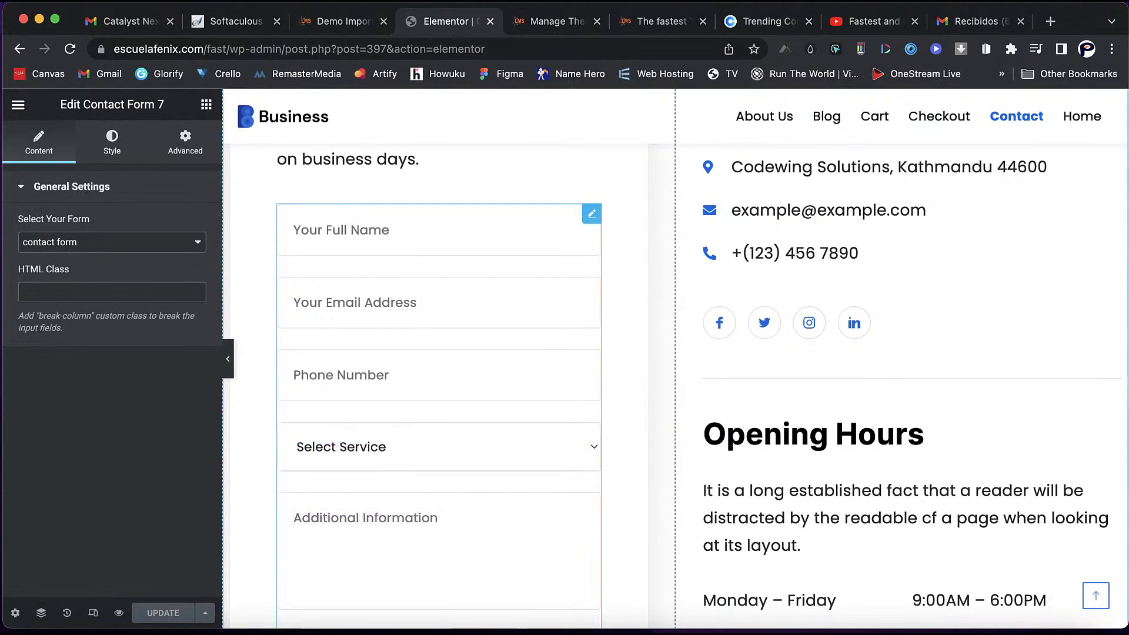
click(294, 230)
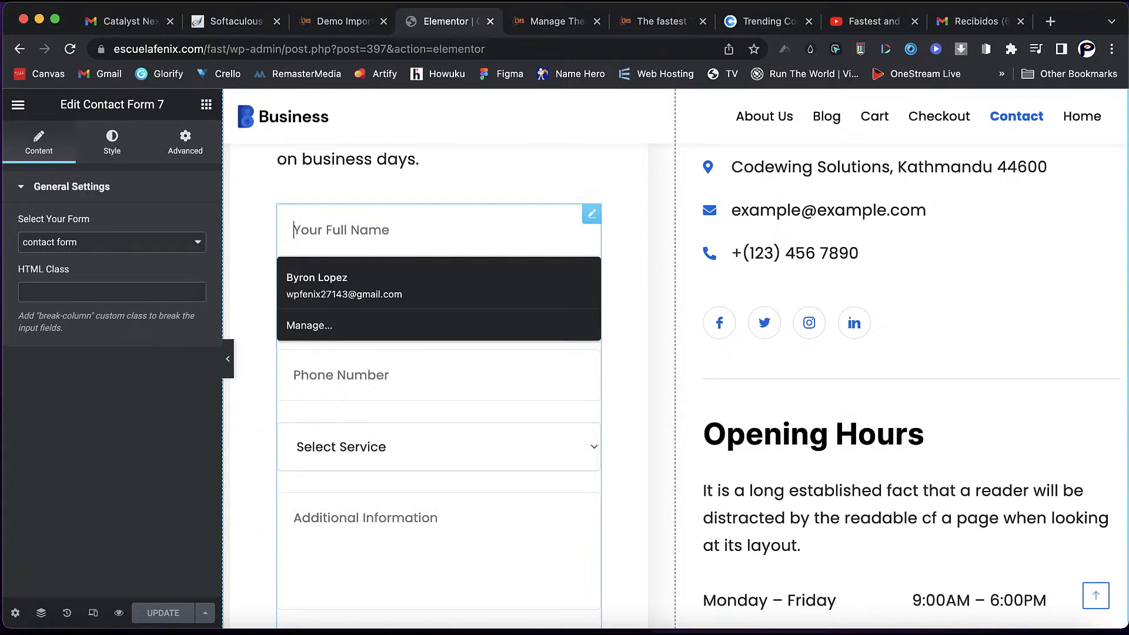
click(112, 142)
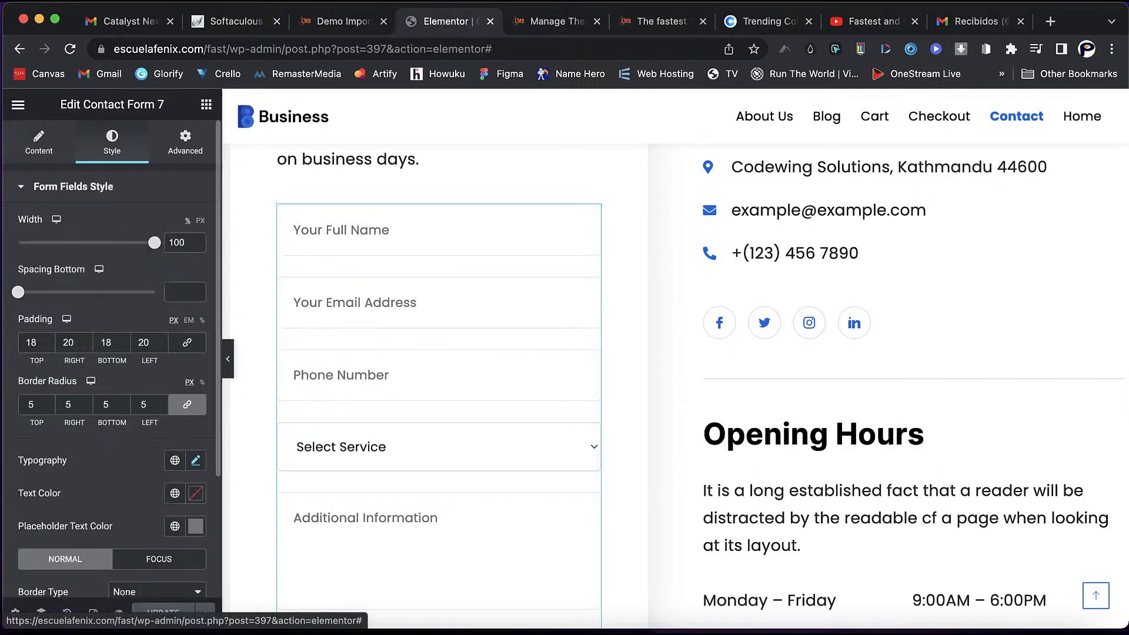
click(39, 141)
click(112, 242)
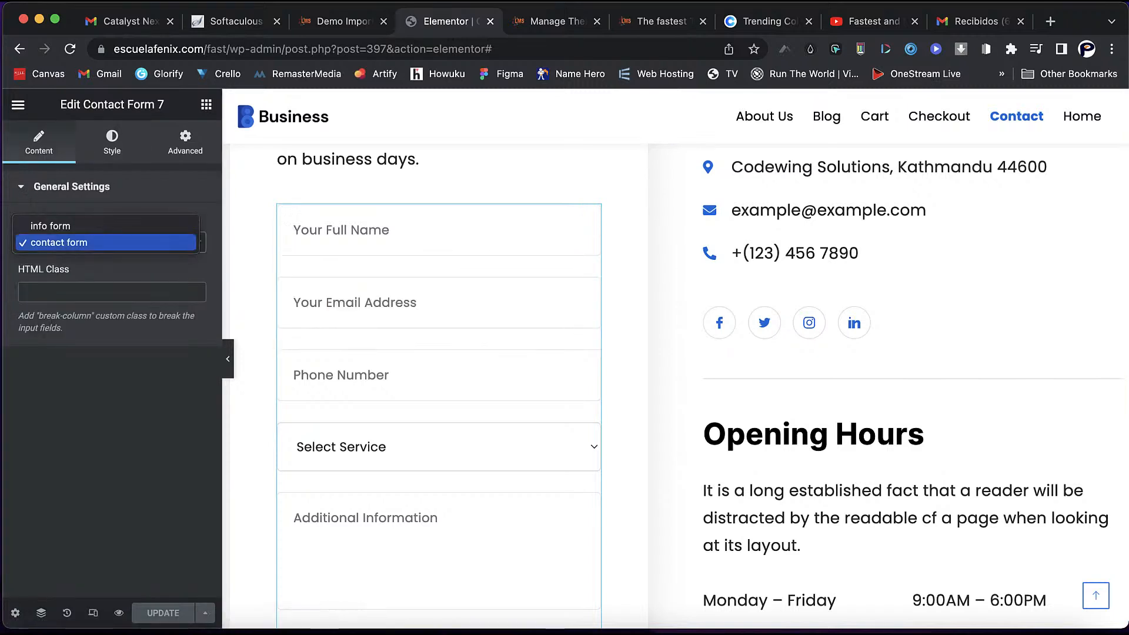
click(106, 225)
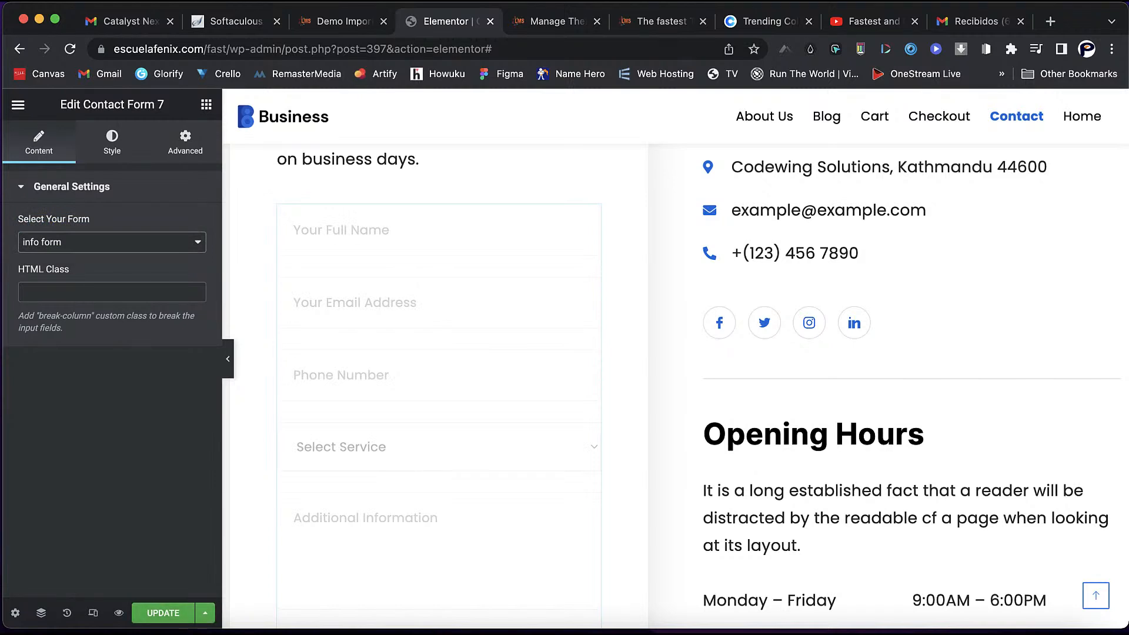
scroll(675, 359, down, 3)
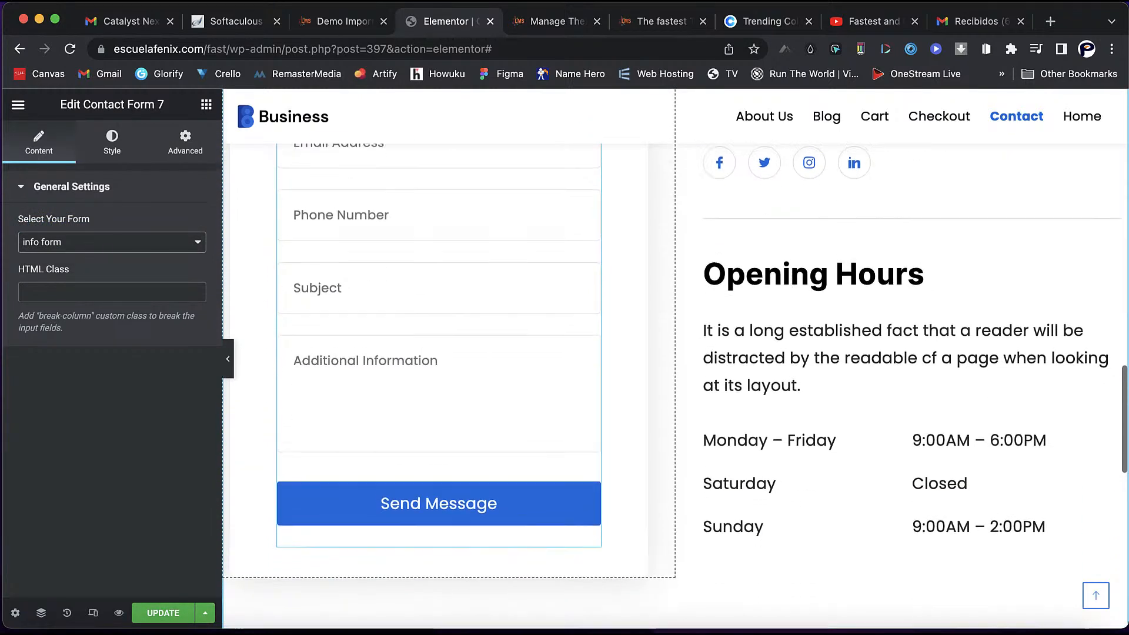
scroll(579, 347, up, 2)
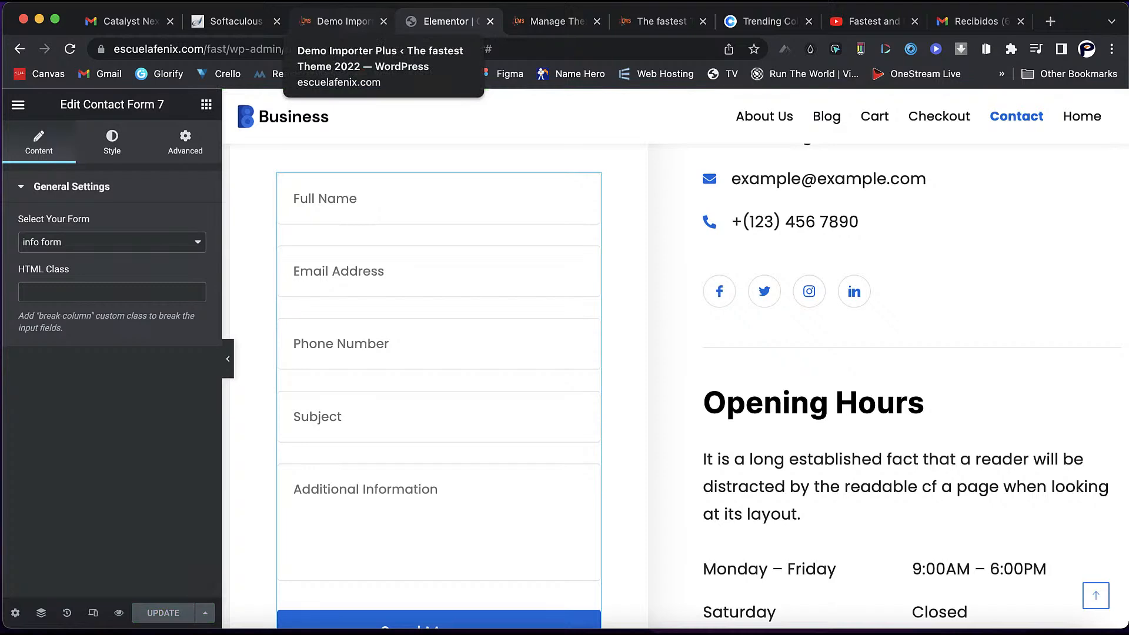
- Go from the Demo Importer page to Plugins > Add New
click(344, 21)
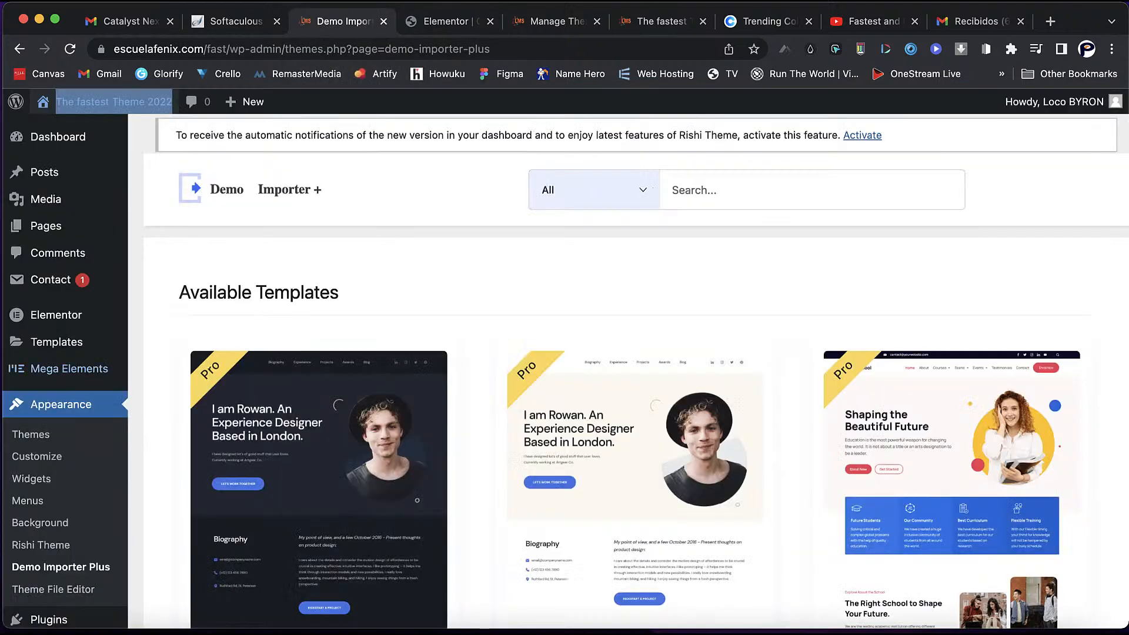
scroll(32, 359, down, 10)
scroll(33, 359, down, 2)
mouse_move(52, 499)
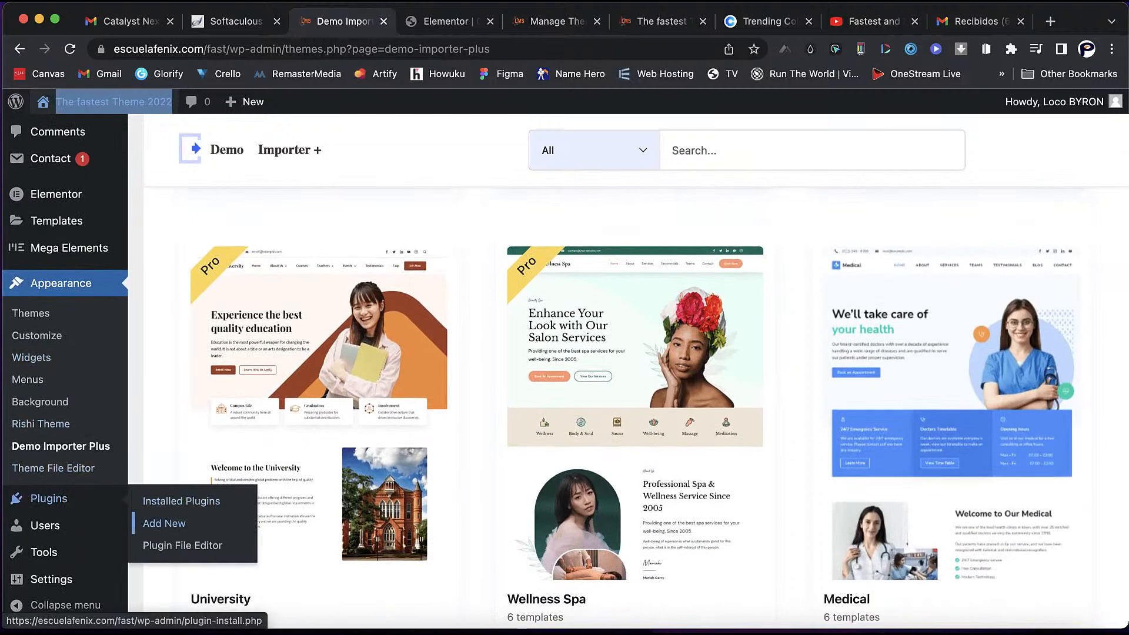
click(164, 523)
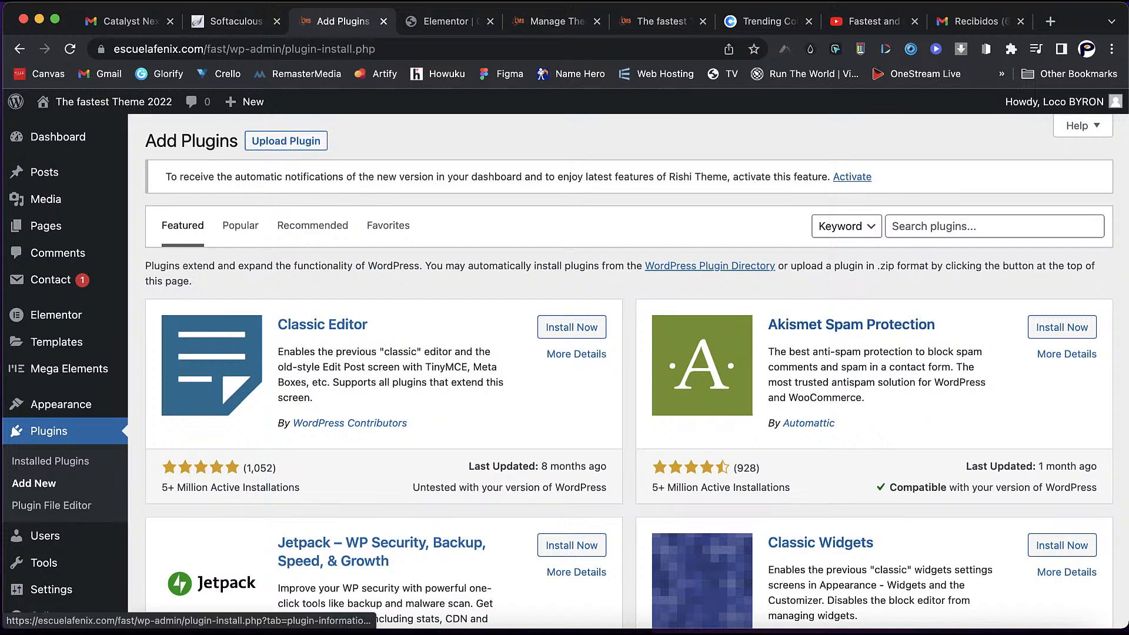
- Search plugins for 'bit forms' and view the Bit Form plugin's details
click(892, 226)
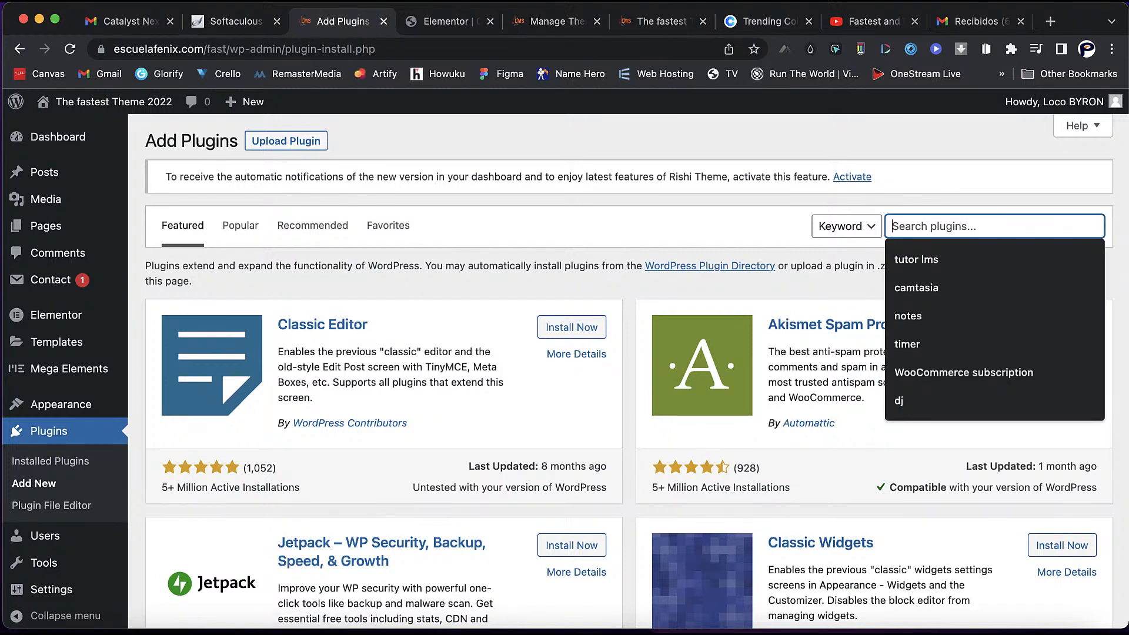
text(fluentforms)
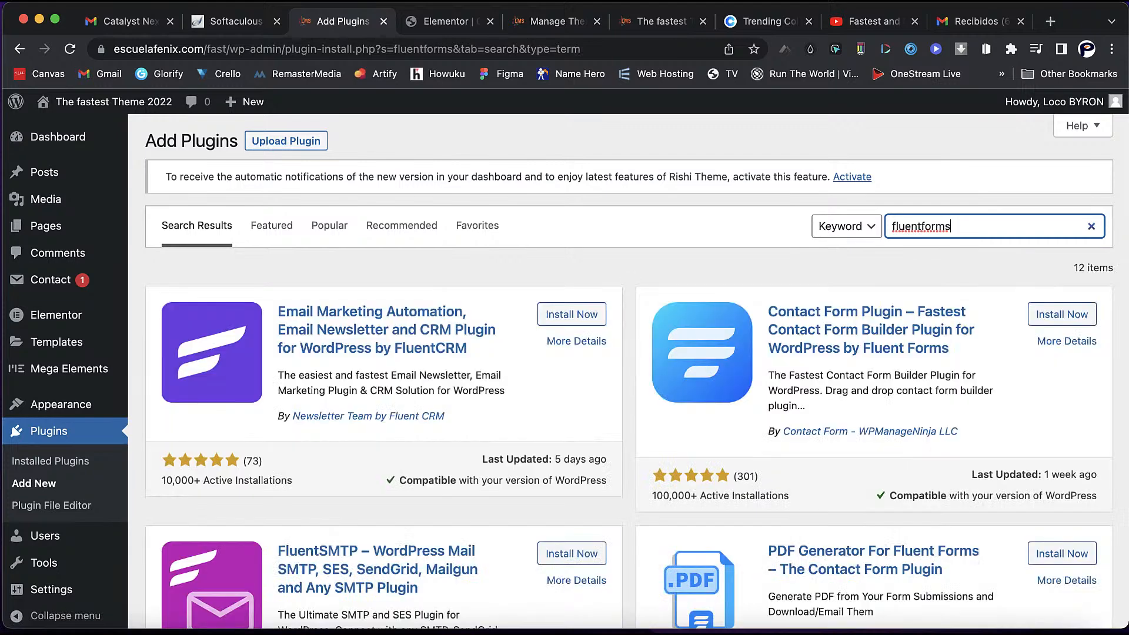
double_click(946, 226)
text(bo)
key(BackSpace)
text(it forms)
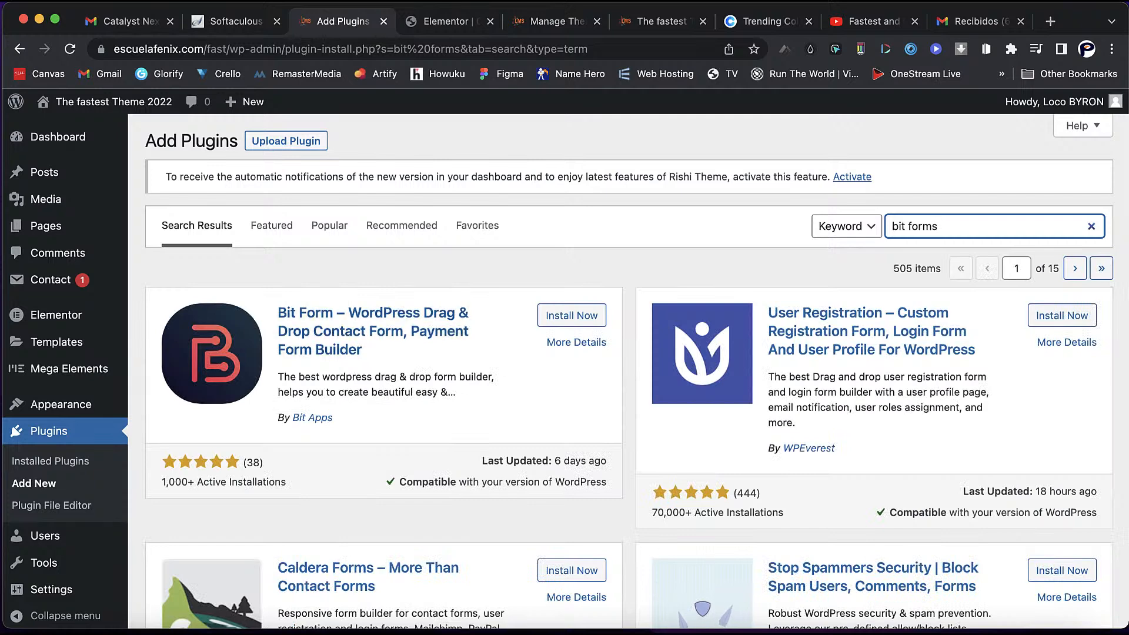
click(373, 332)
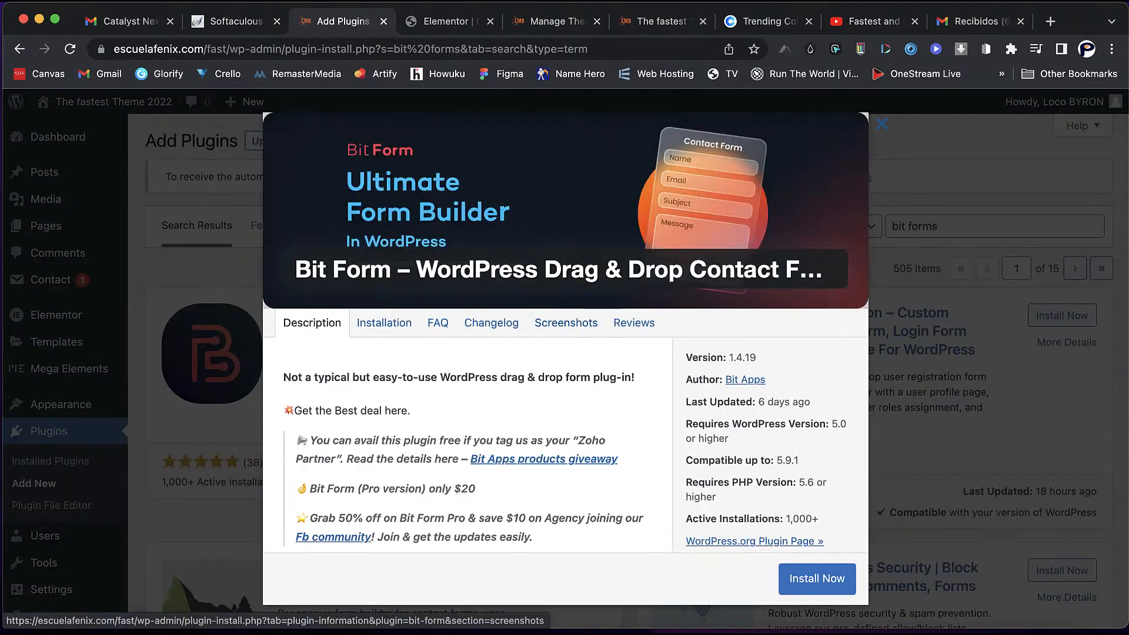
- Browse the Bit Form plugin's screenshots
click(566, 323)
scroll(565, 323, down, 7)
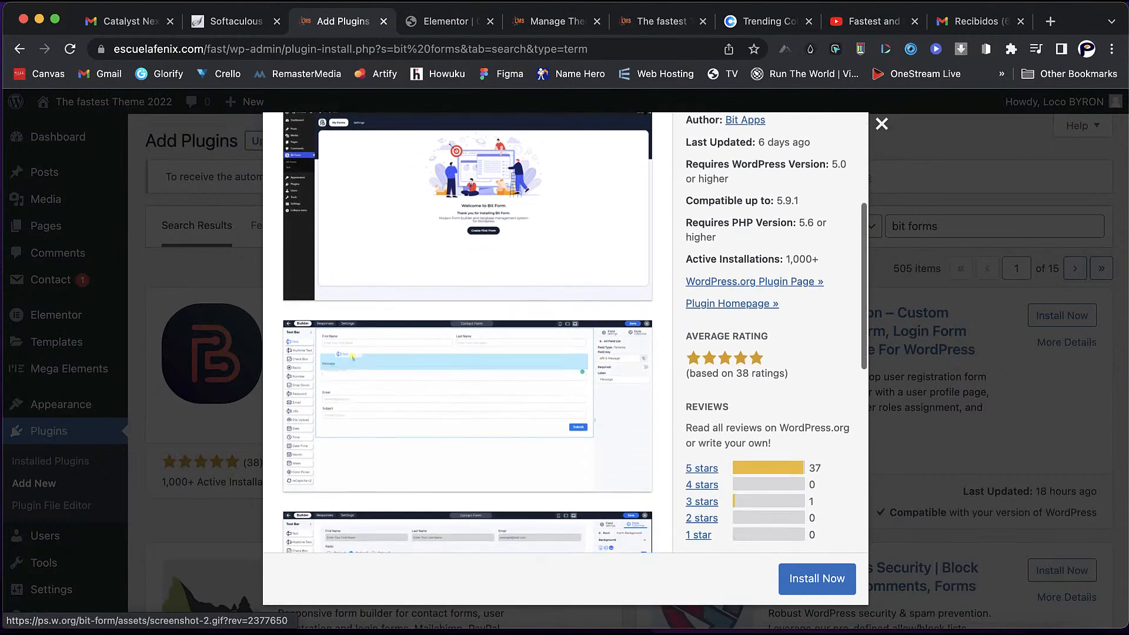
scroll(468, 333, down, 6)
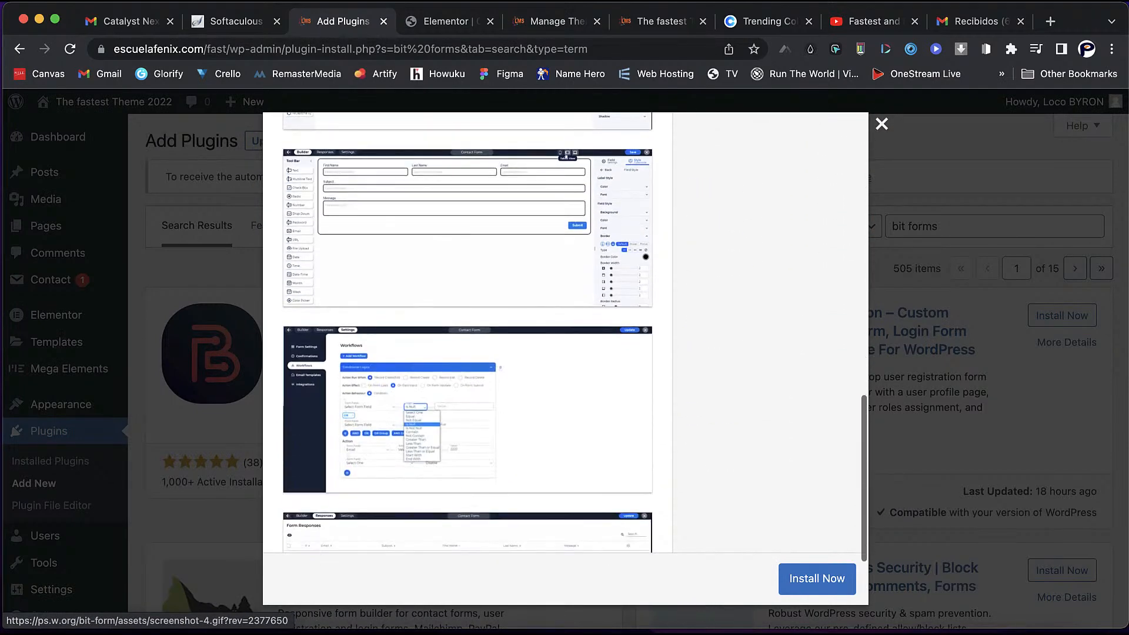
scroll(468, 332, down, 2)
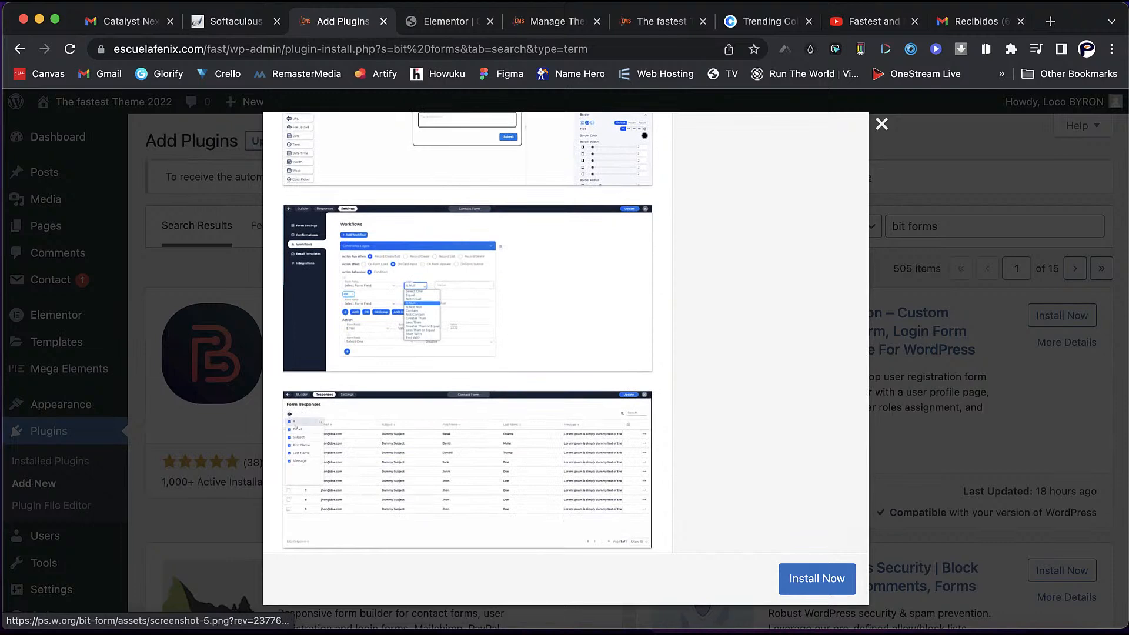
scroll(296, 425, up, 8)
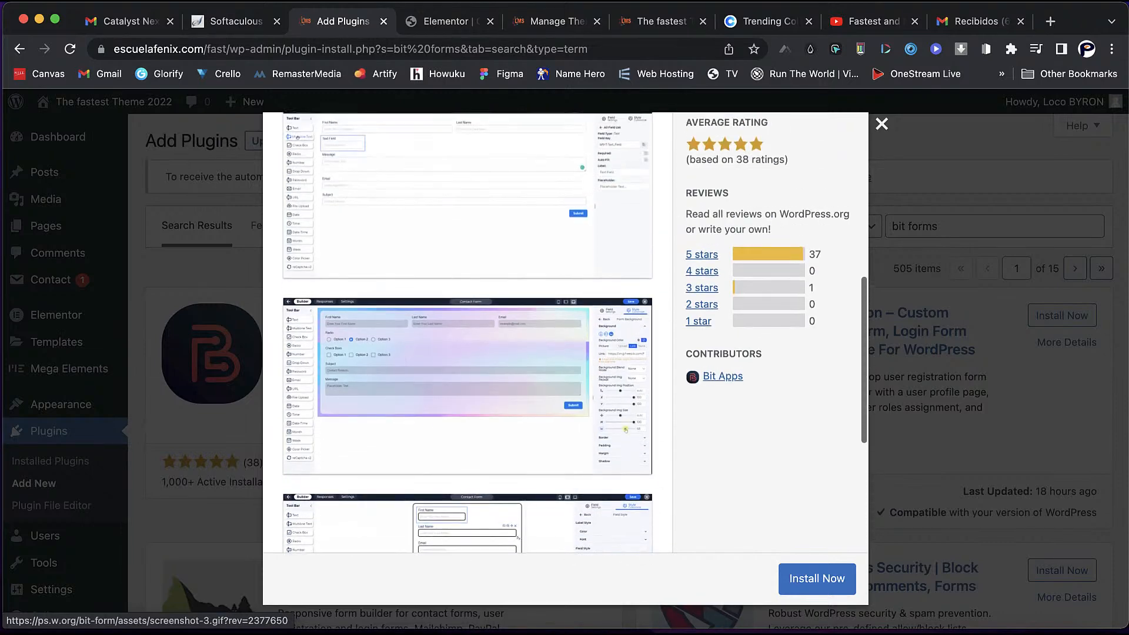
scroll(403, 433, up, 5)
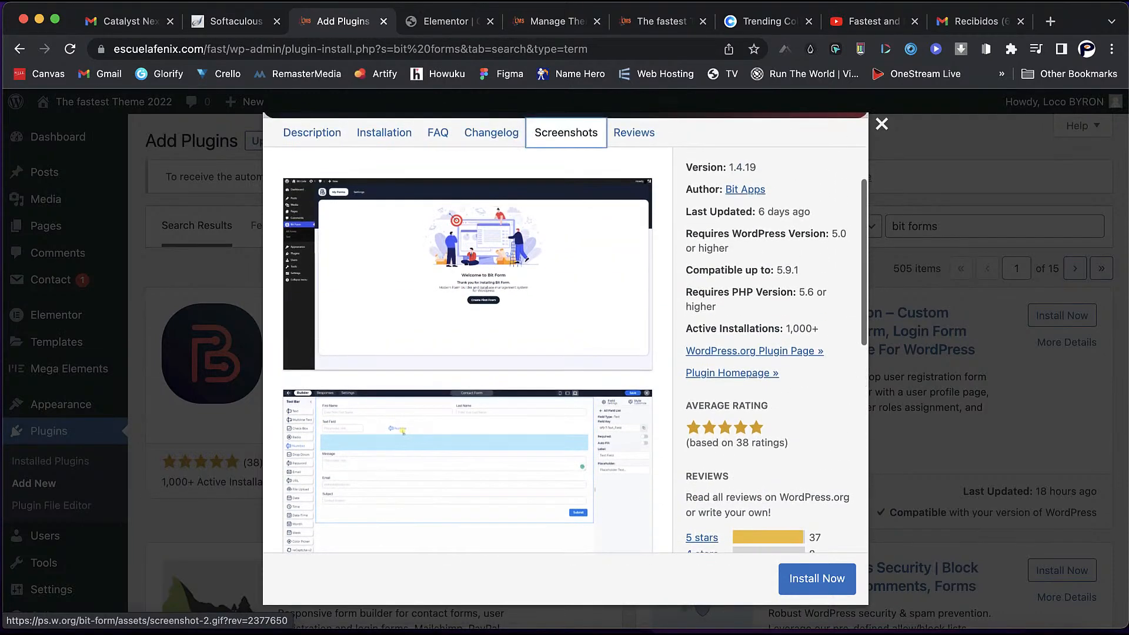
scroll(403, 433, up, 2)
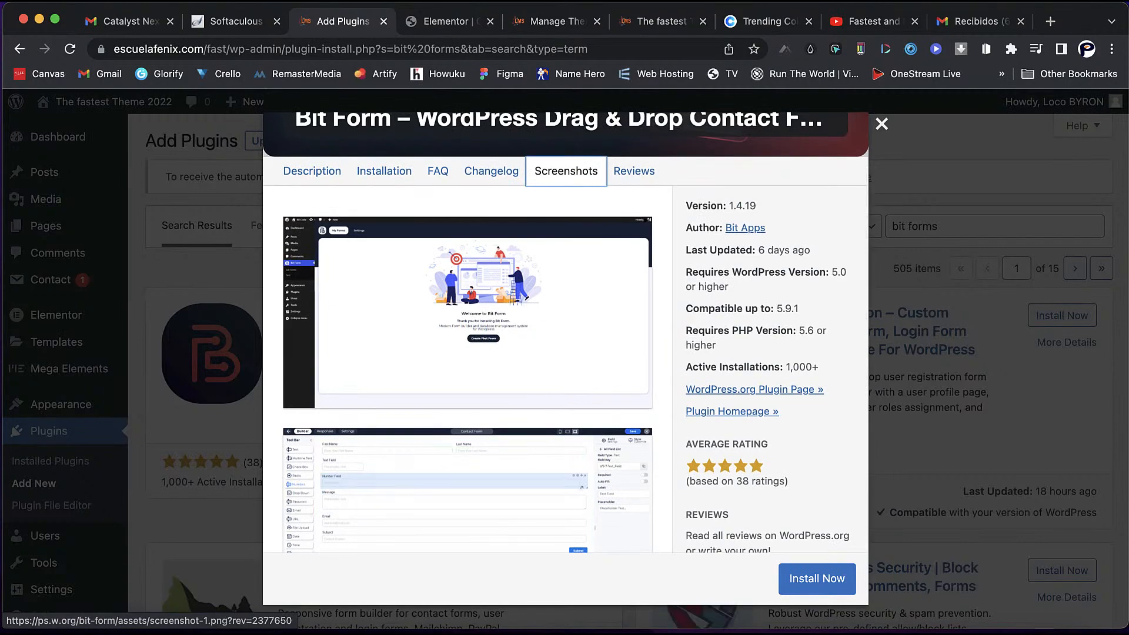
scroll(468, 312, up, 1)
- Install and activate the Bit Form plugin
click(817, 579)
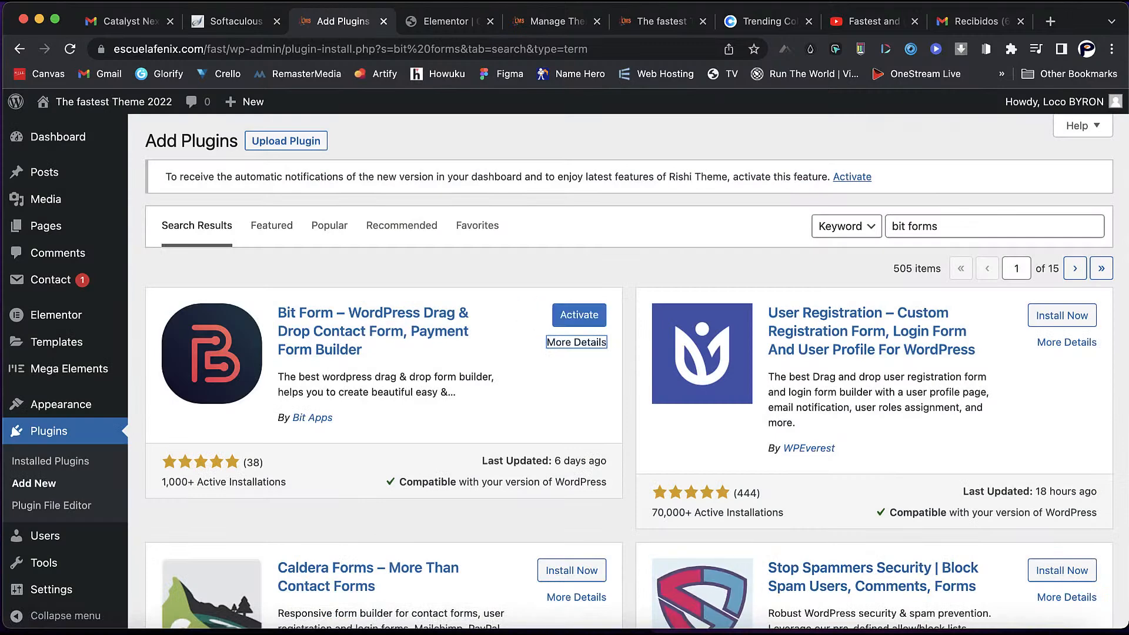
click(1021, 22)
click(579, 315)
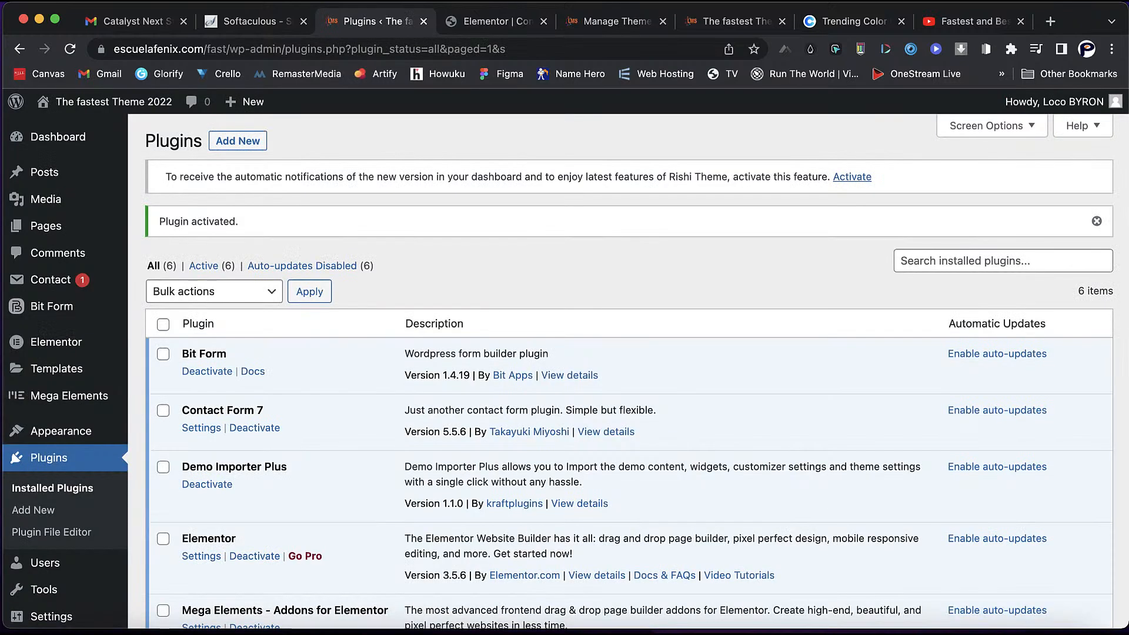
- Start a new Bit Form from the Contact Form template, after trying and cancelling Form Import
mouse_move(52, 306)
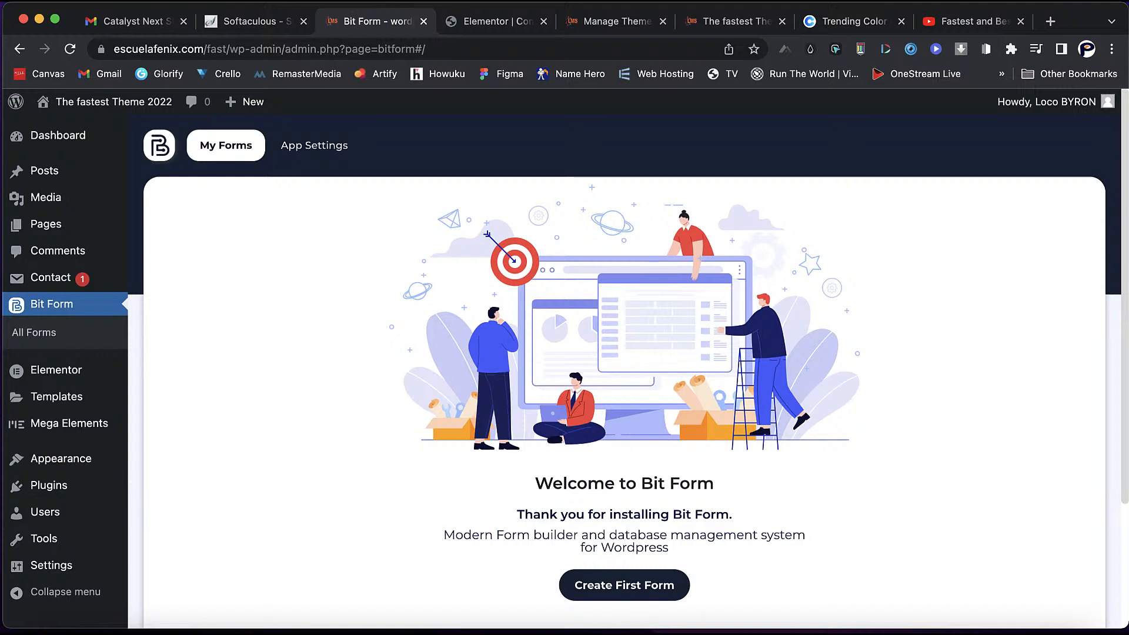
click(624, 585)
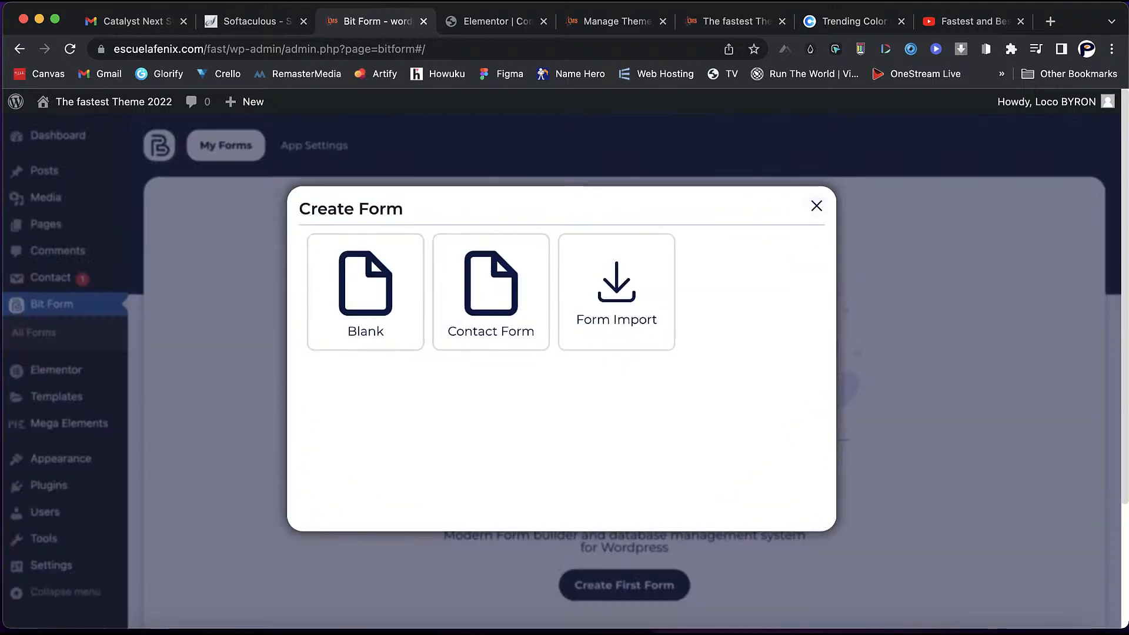
mouse_move(616, 294)
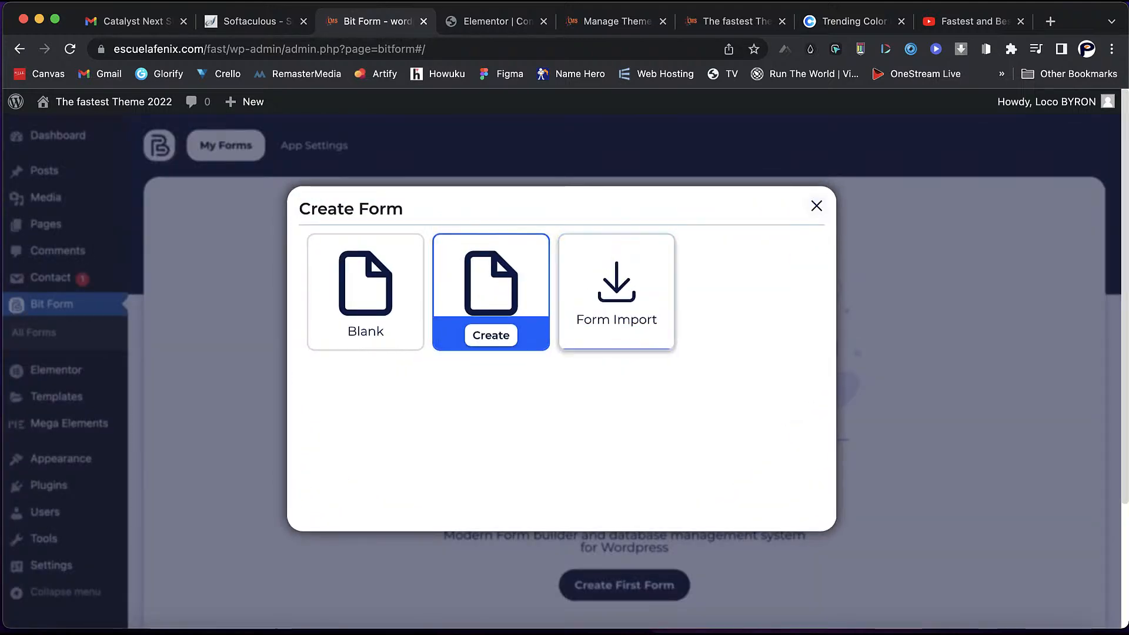
click(616, 330)
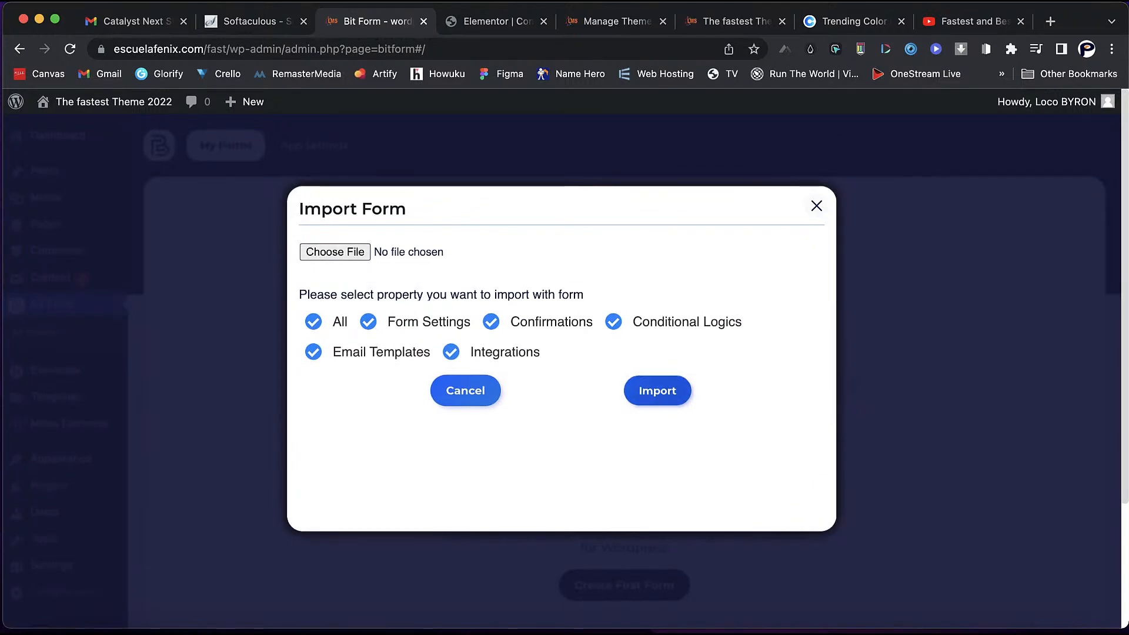
click(658, 390)
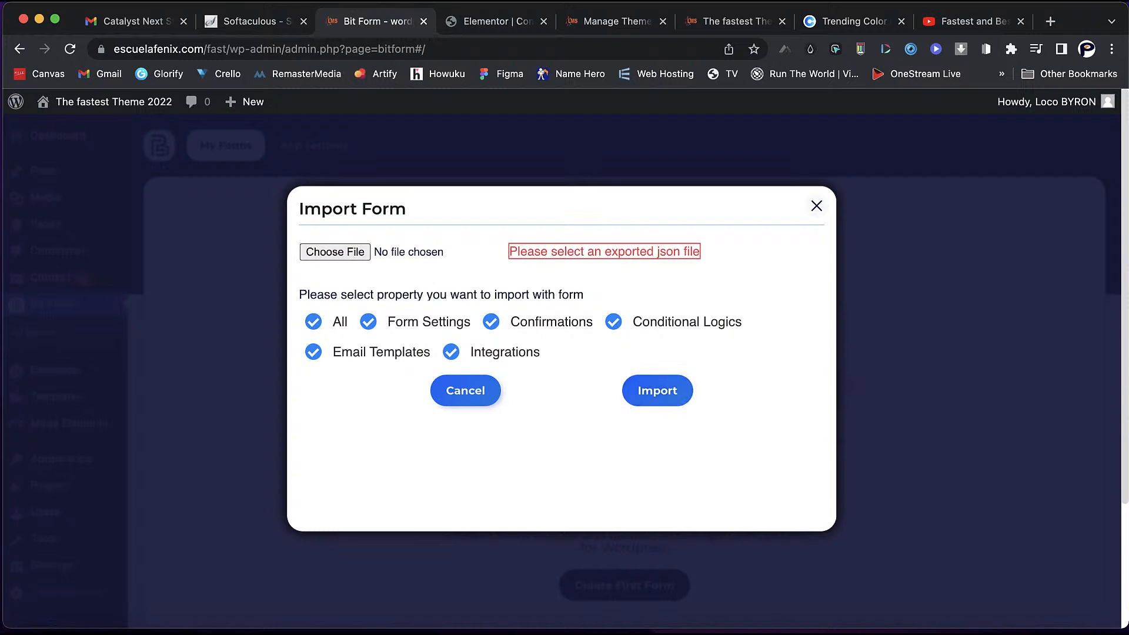
click(465, 391)
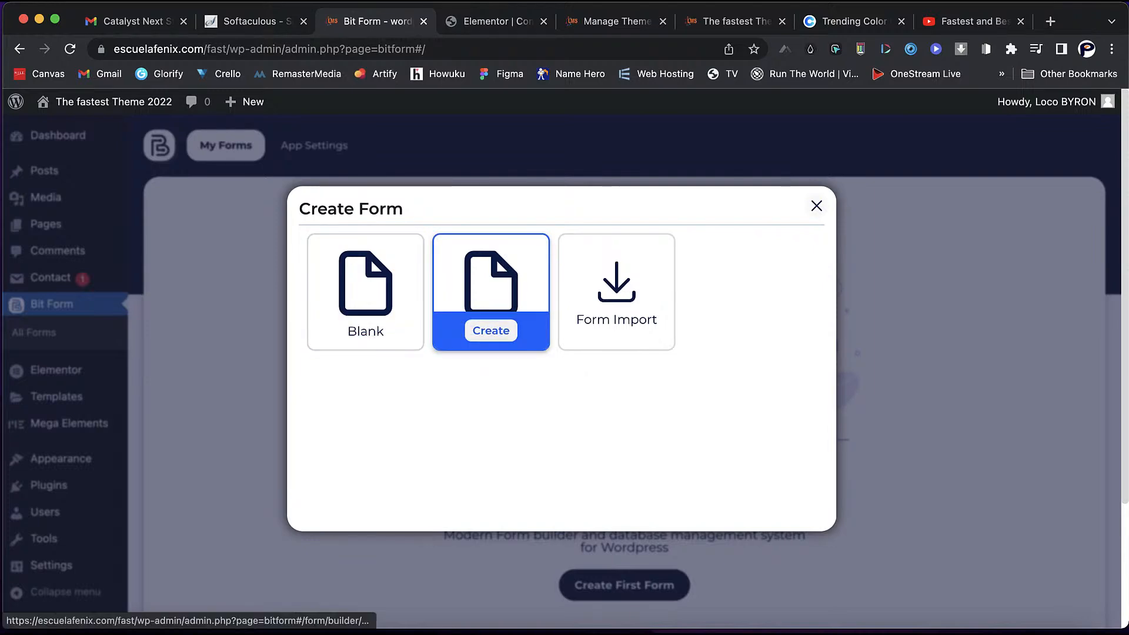
click(490, 330)
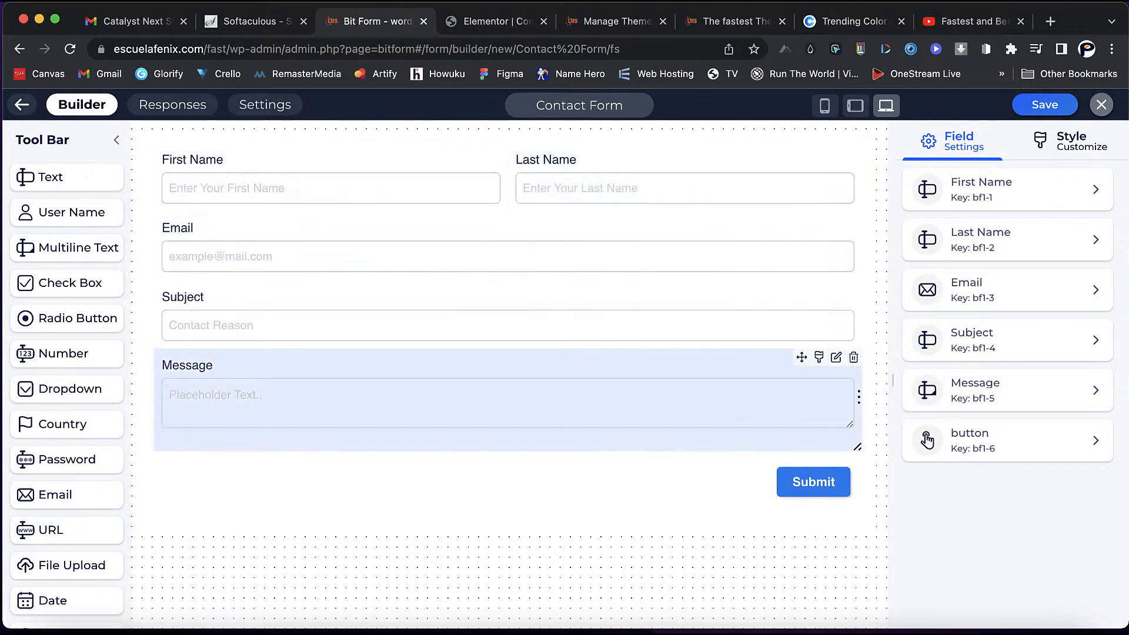
- Save the new contact form and check it at phone, tablet and laptop widths
click(814, 482)
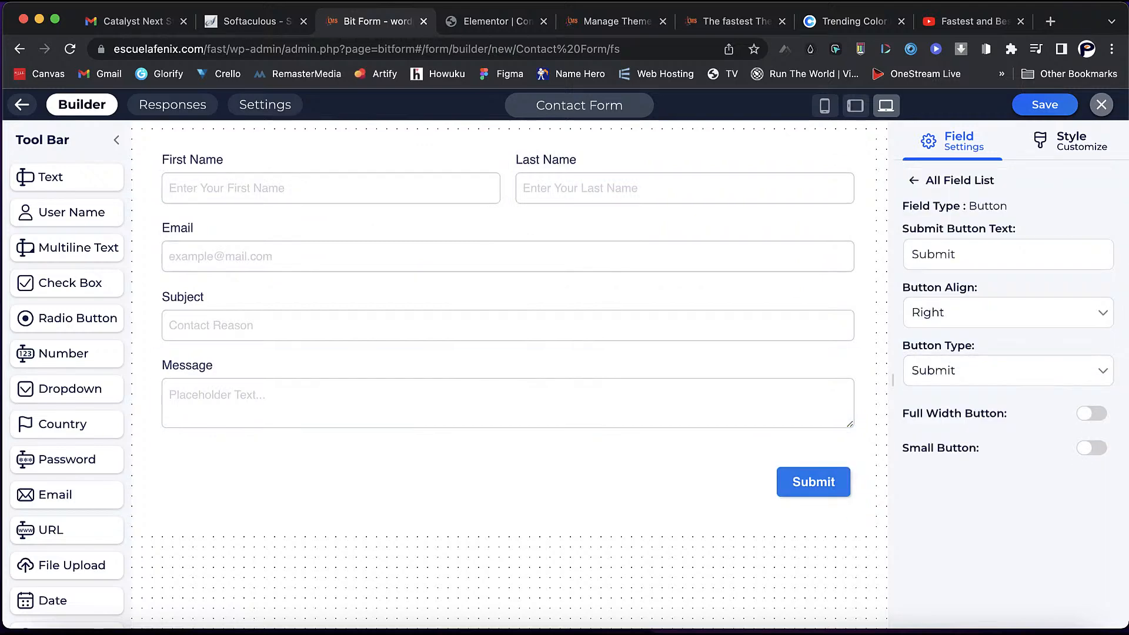
click(1045, 105)
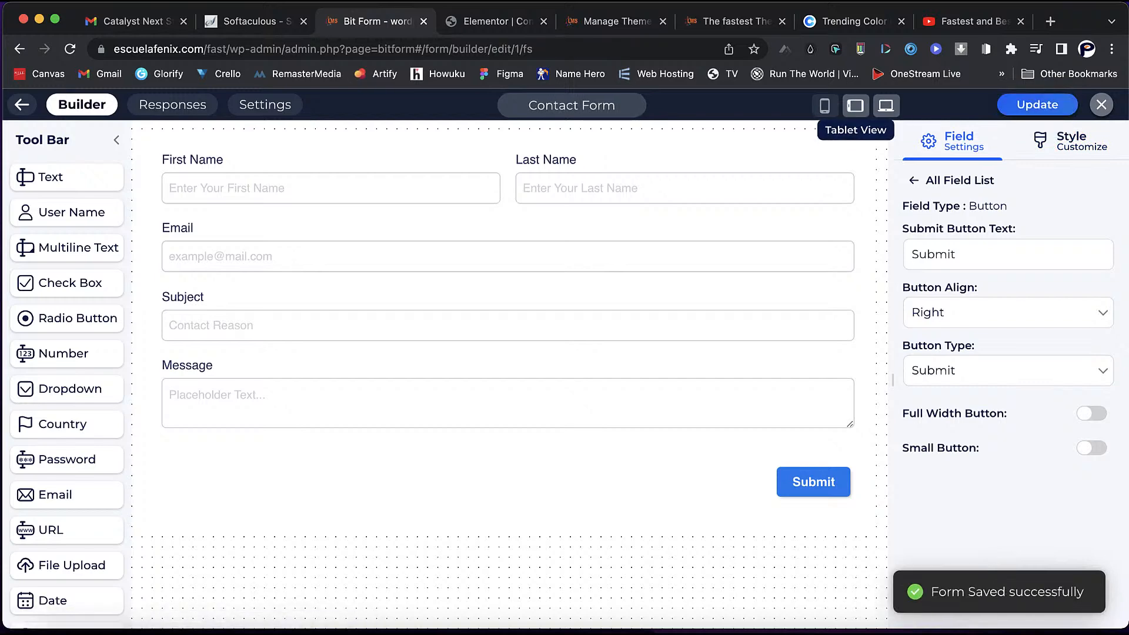
click(856, 105)
click(825, 106)
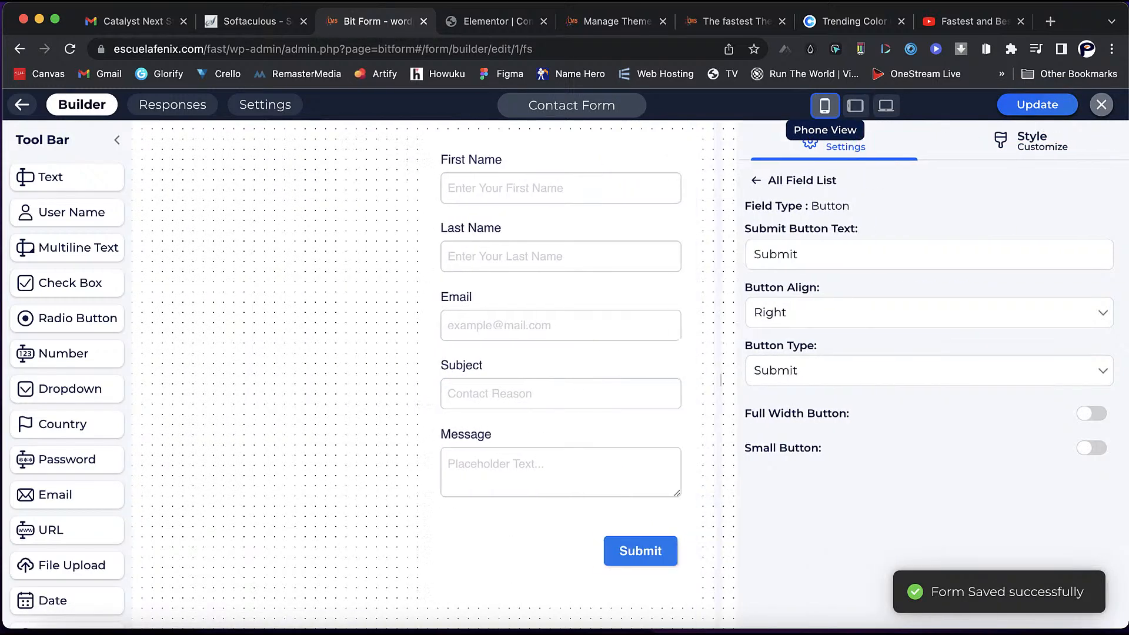
click(856, 106)
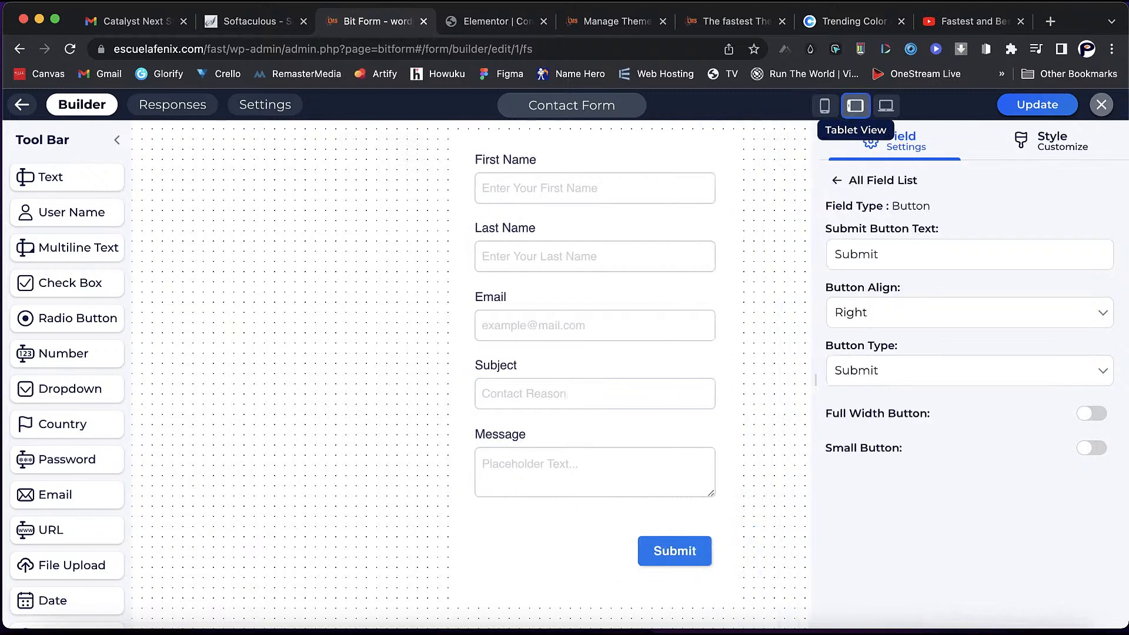
click(886, 106)
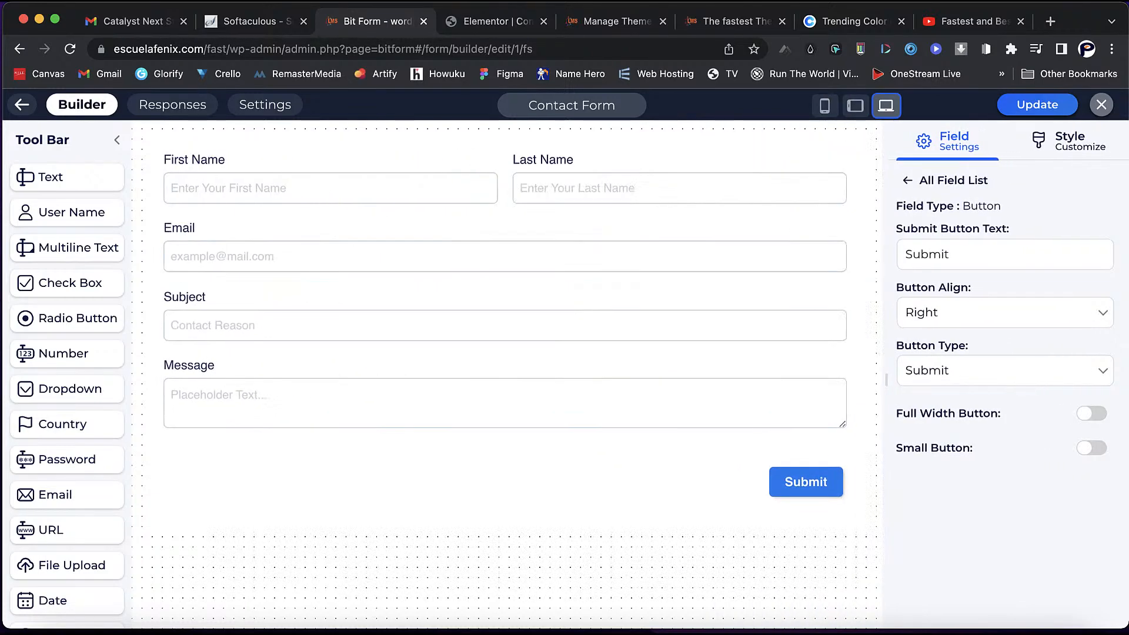
- Rename the form to 'Form 1' and save it
click(600, 105)
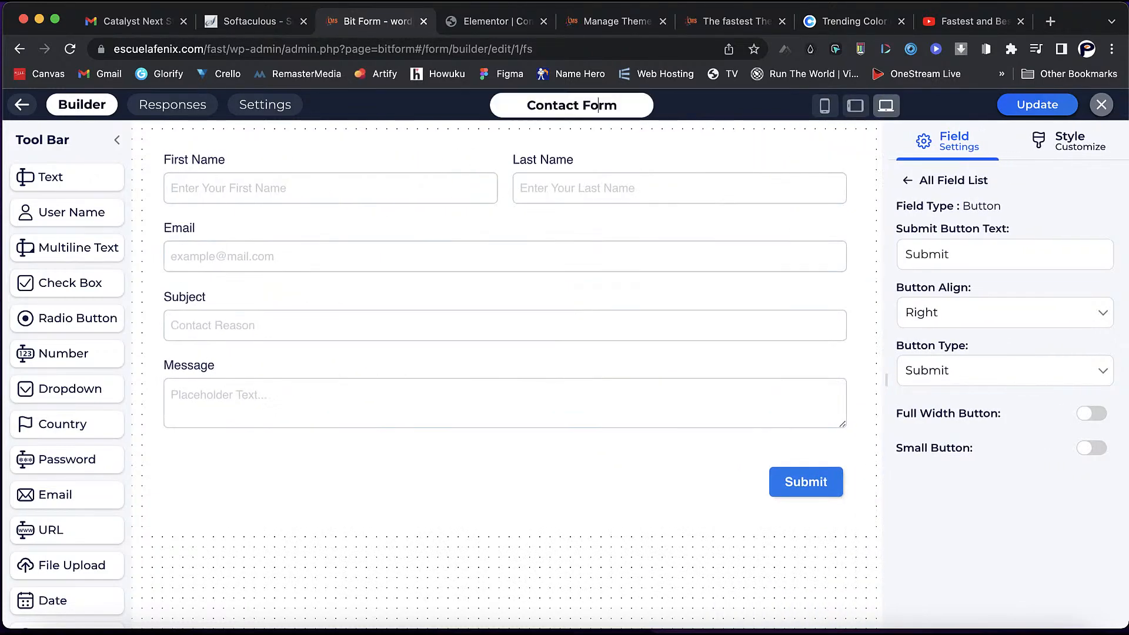
drag(617, 105, 526, 105)
text(Form 1)
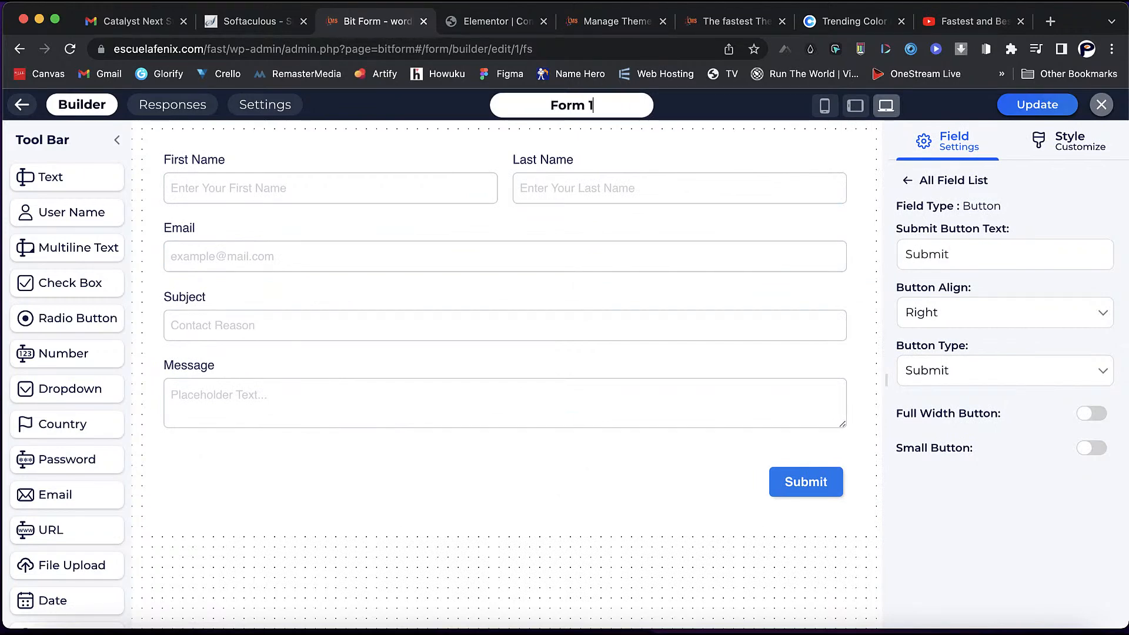
key(Return)
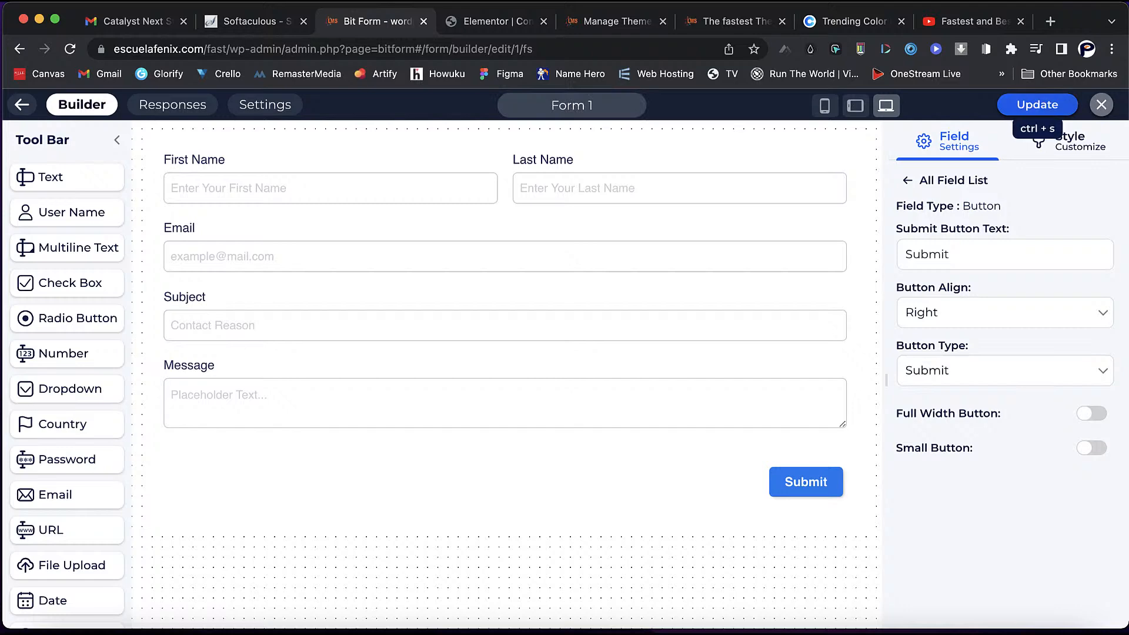
key(ctrl+s)
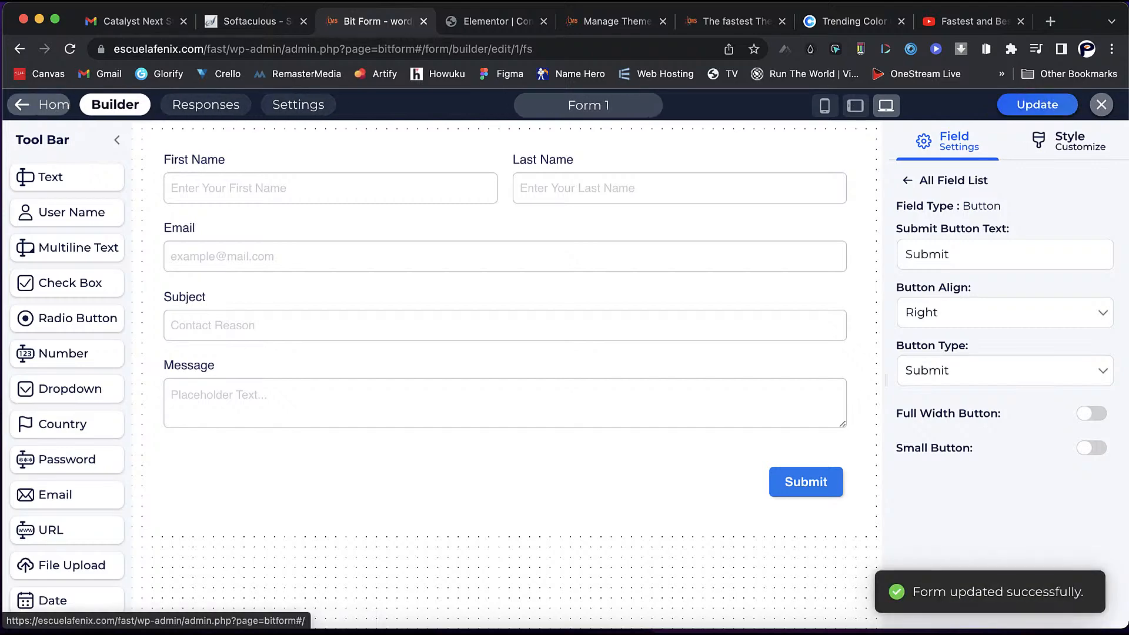
- Copy Form 1's [bitform id='1'] shortcode from the forms list and return to Elementor
click(24, 104)
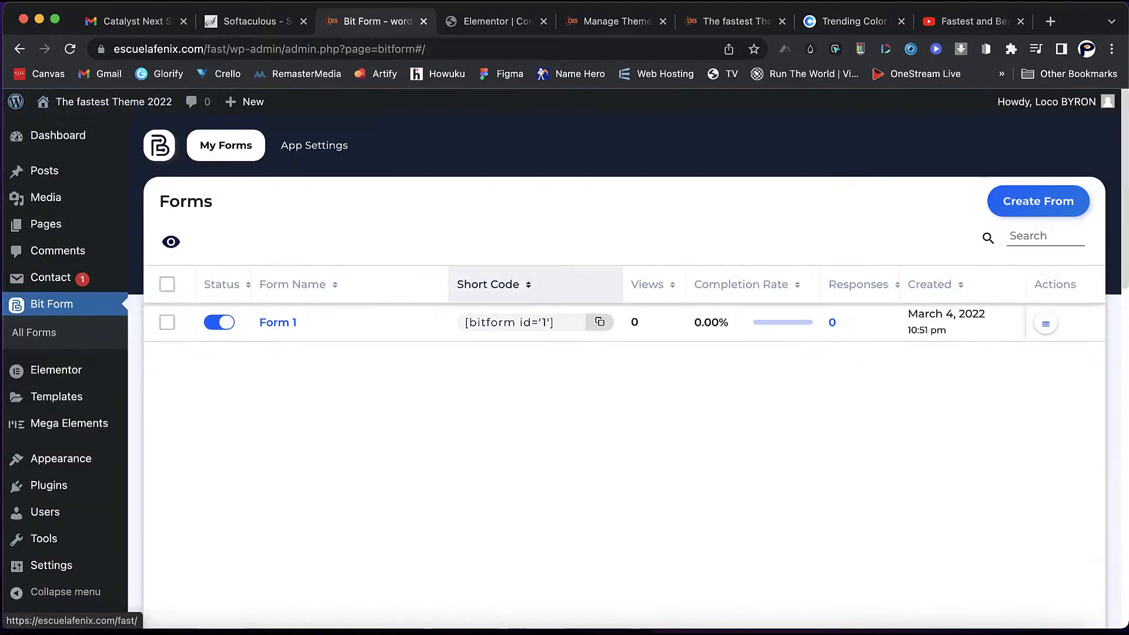
click(600, 322)
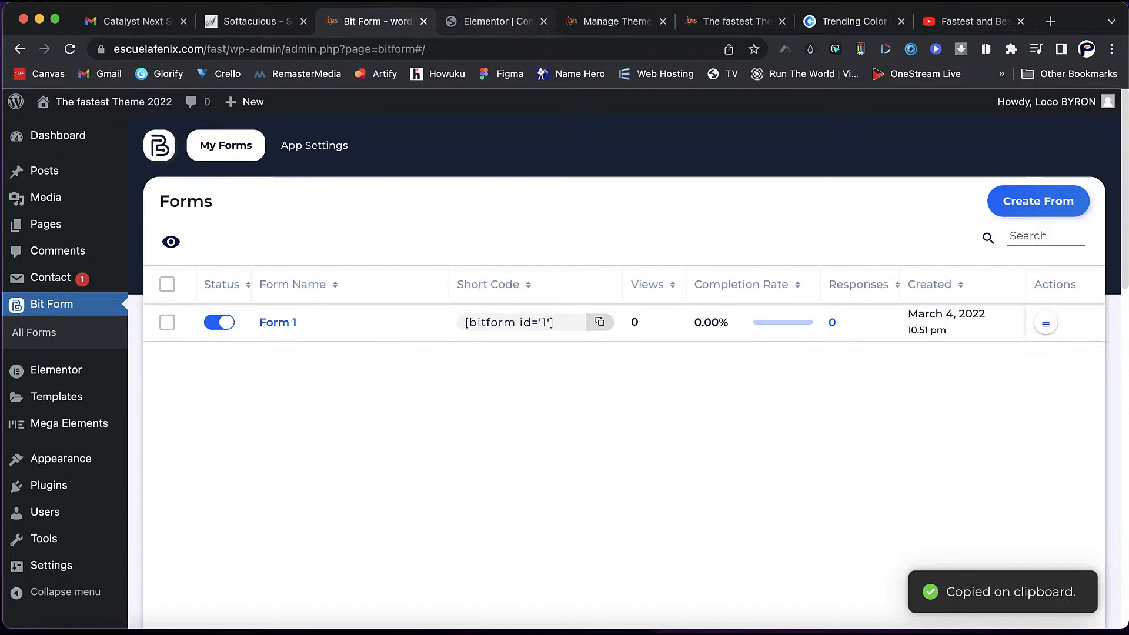
key(ctrl+Tab)
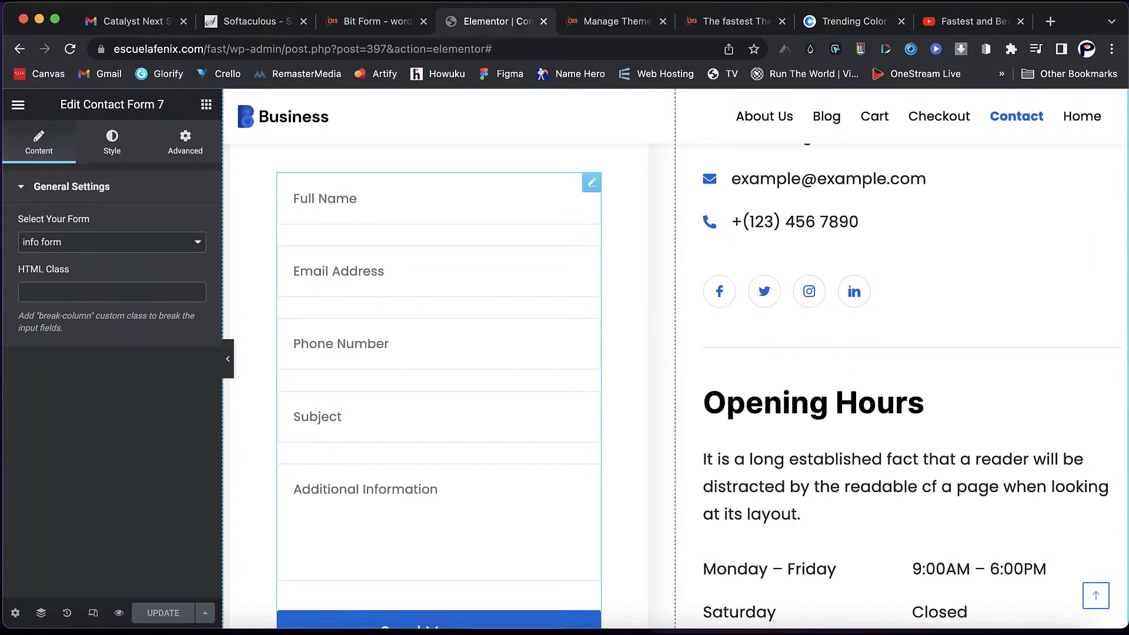
click(206, 105)
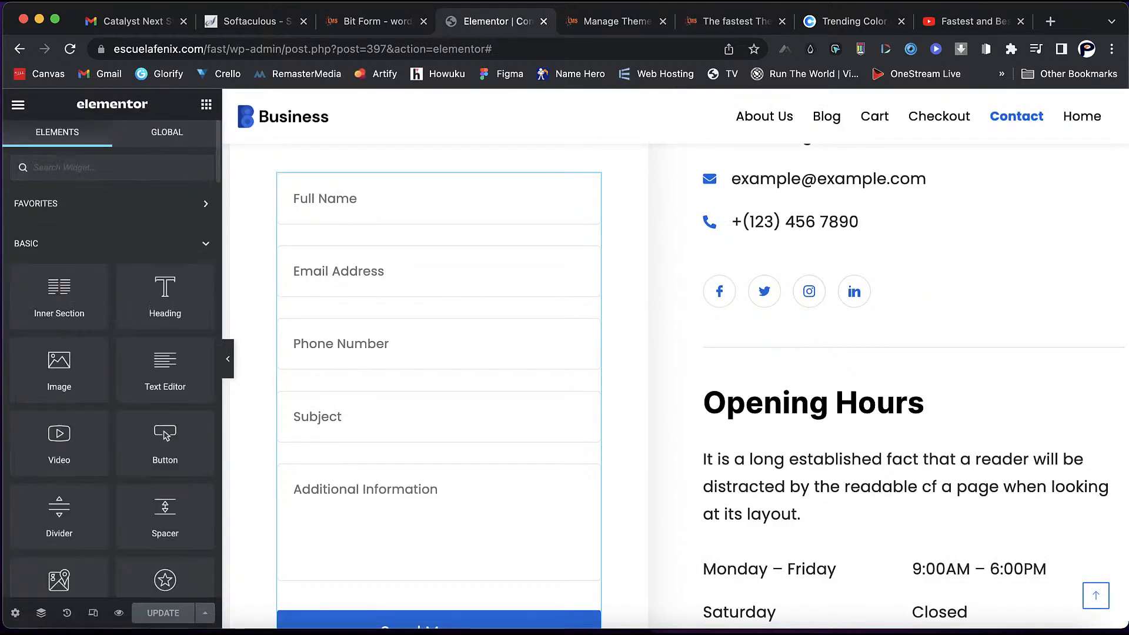
- Add a Shortcode widget above the form and delete the old Contact Form 7 widget
text(sho)
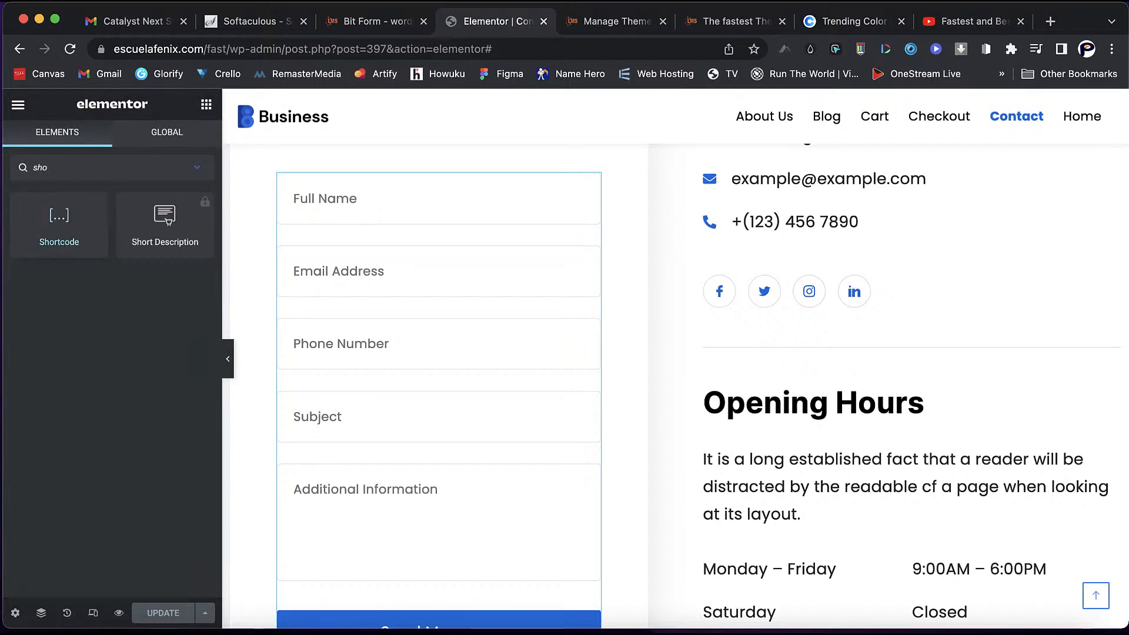
drag(59, 218, 403, 187)
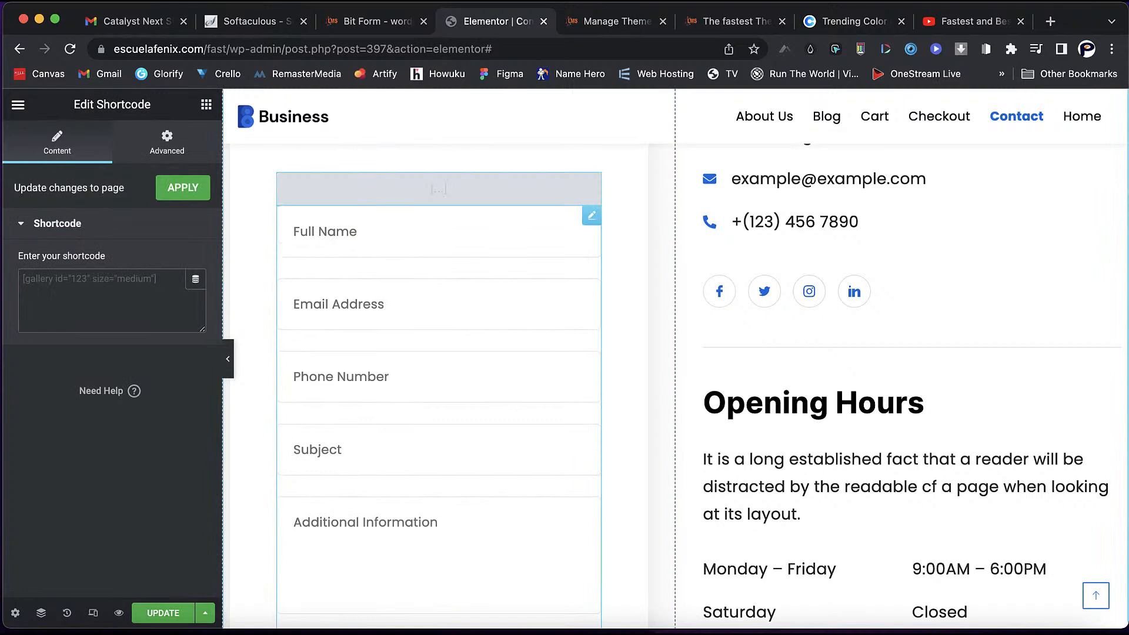
right_click(590, 216)
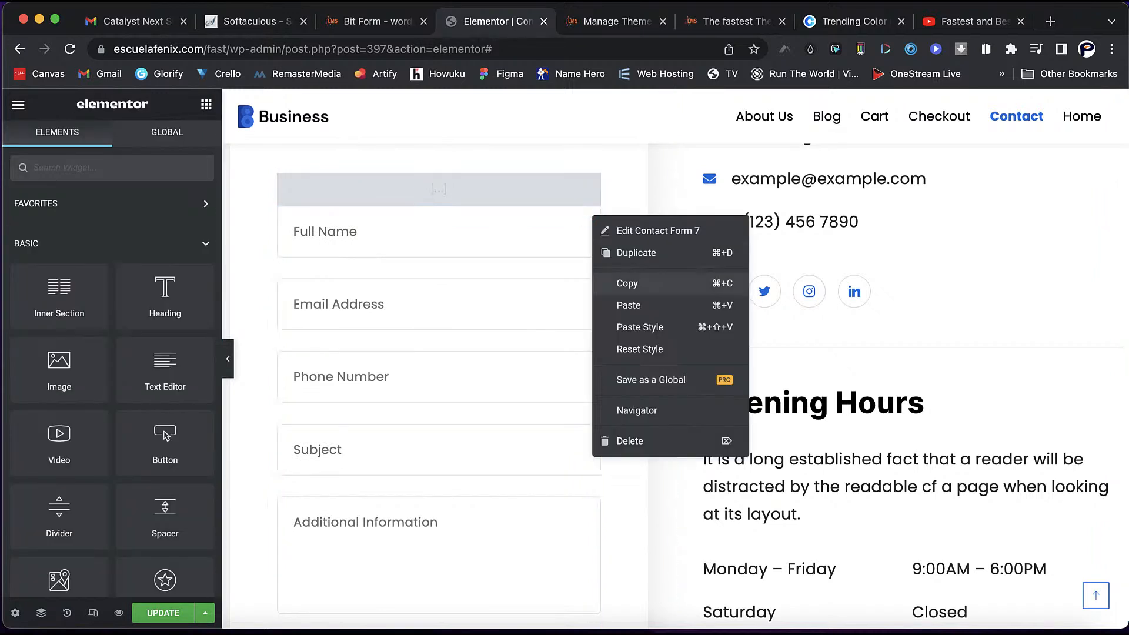
click(623, 441)
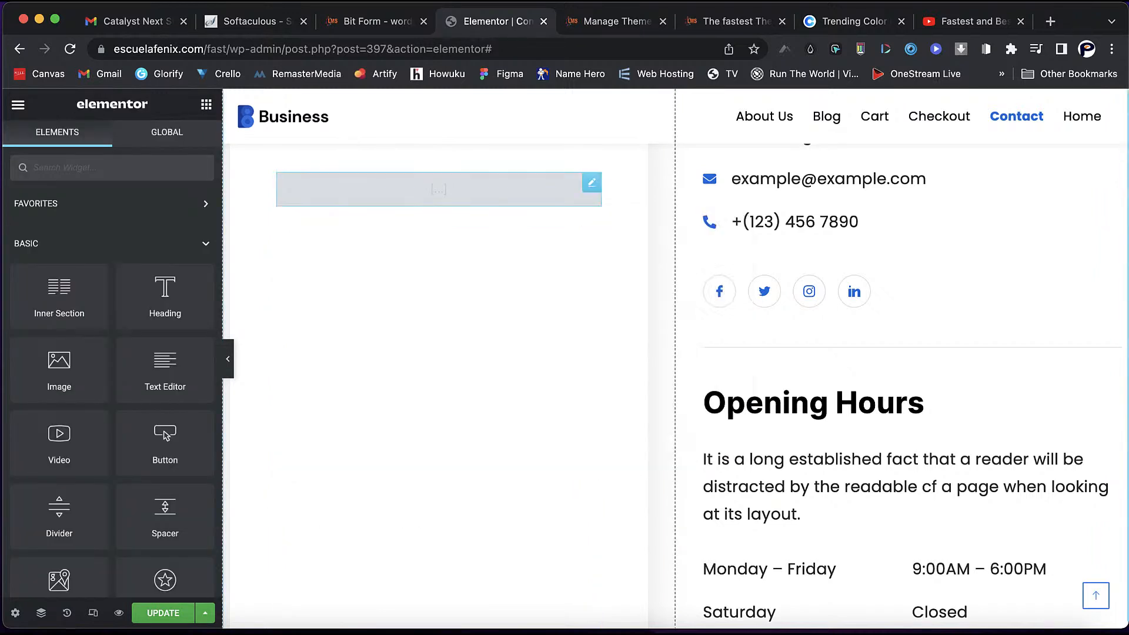
- Paste [bitform id='1'] into the Shortcode widget, apply it, and update the page
click(592, 182)
click(124, 282)
right_click(124, 283)
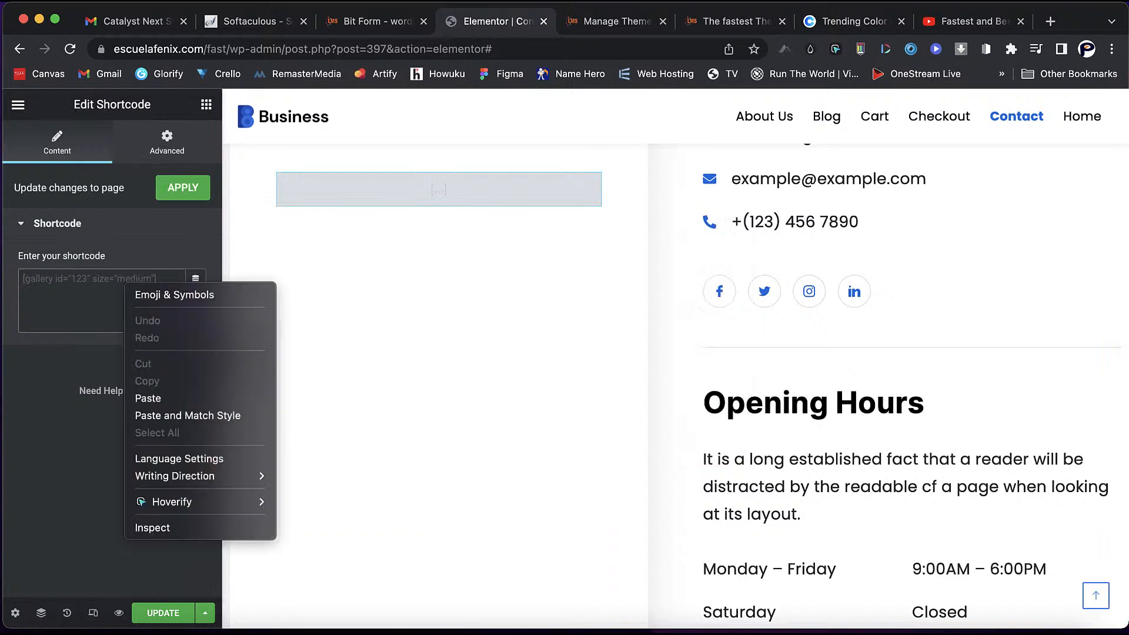
click(177, 416)
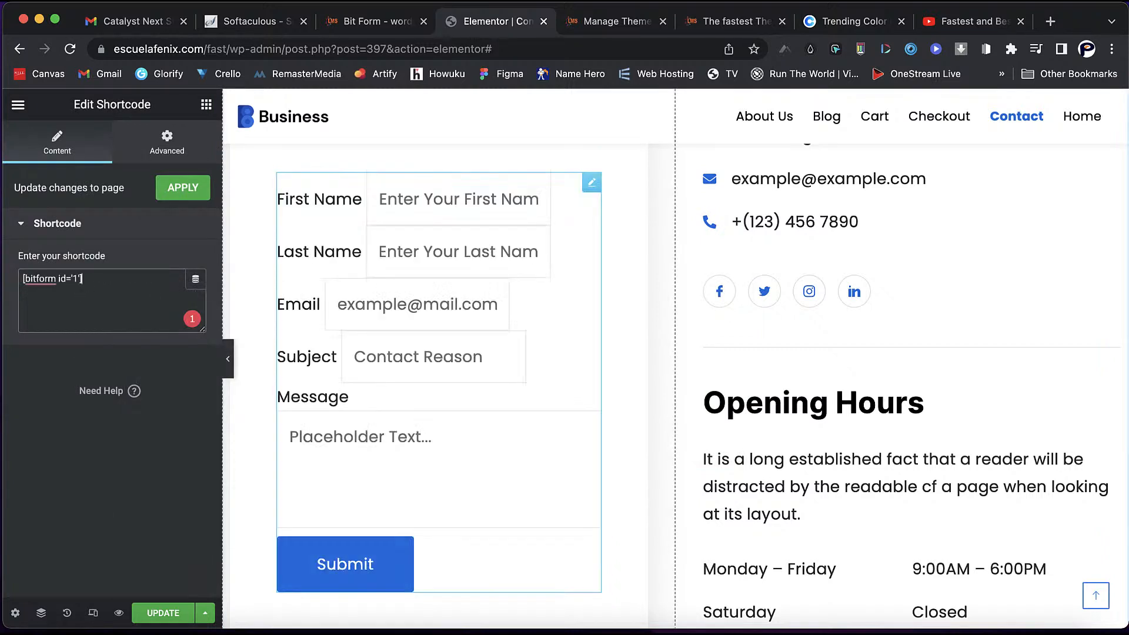
click(183, 188)
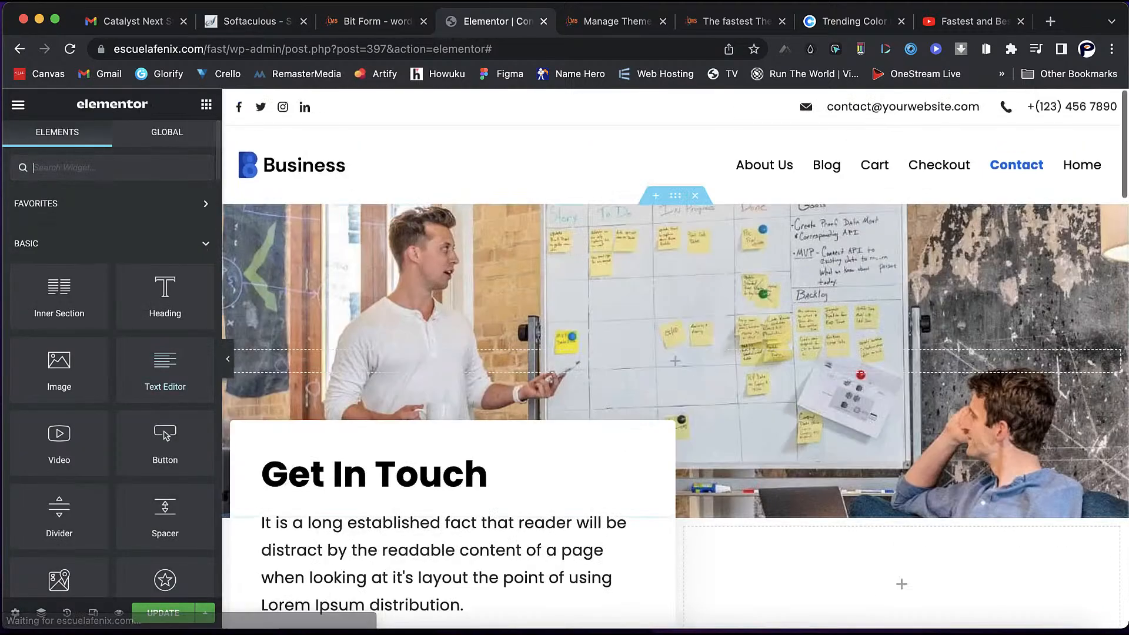
click(163, 613)
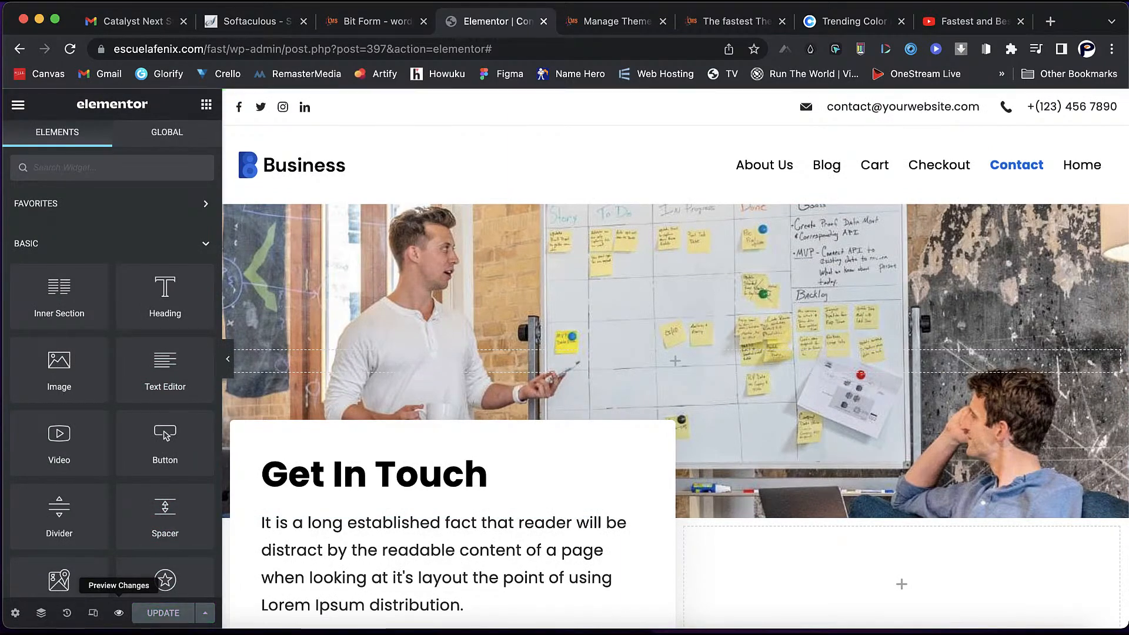
- Preview the Contact page's new Bit Form fields, then return to the Bit Form forms list
click(118, 613)
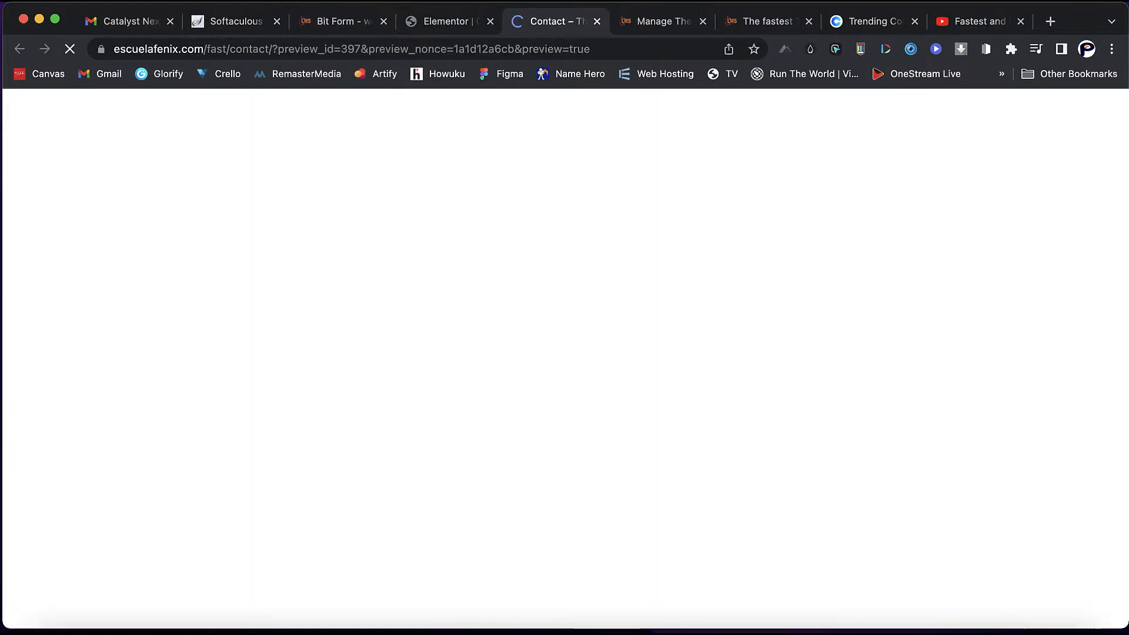
scroll(564, 359, down, 14)
scroll(564, 359, down, 6)
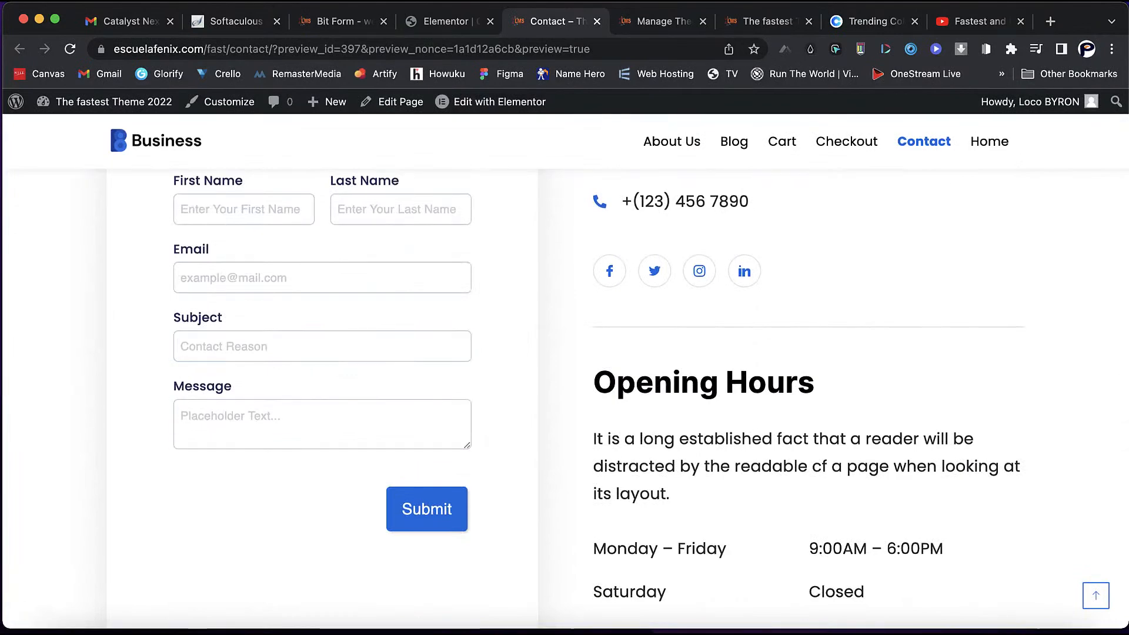
scroll(322, 429, up, 2)
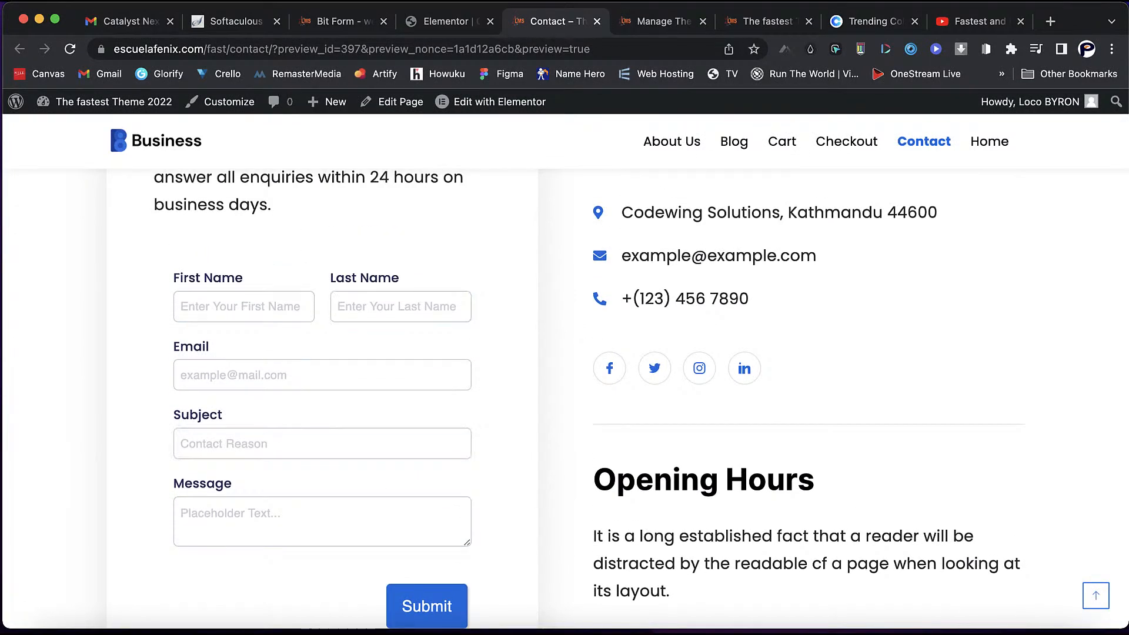
scroll(565, 400, down, 2)
scroll(564, 400, up, 3)
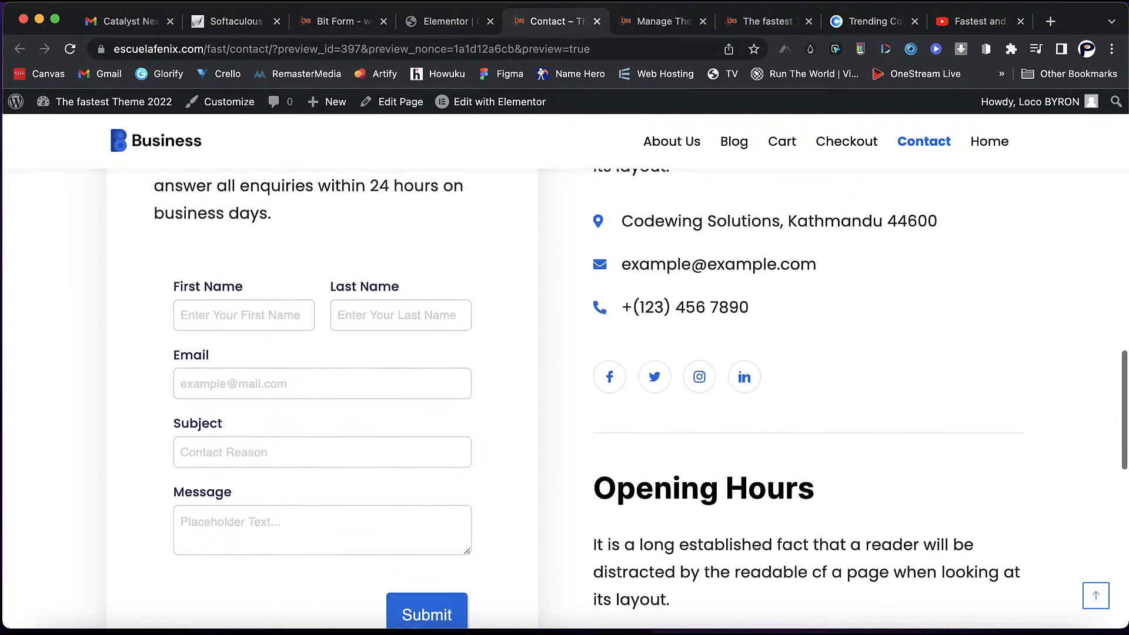
scroll(564, 400, up, 2)
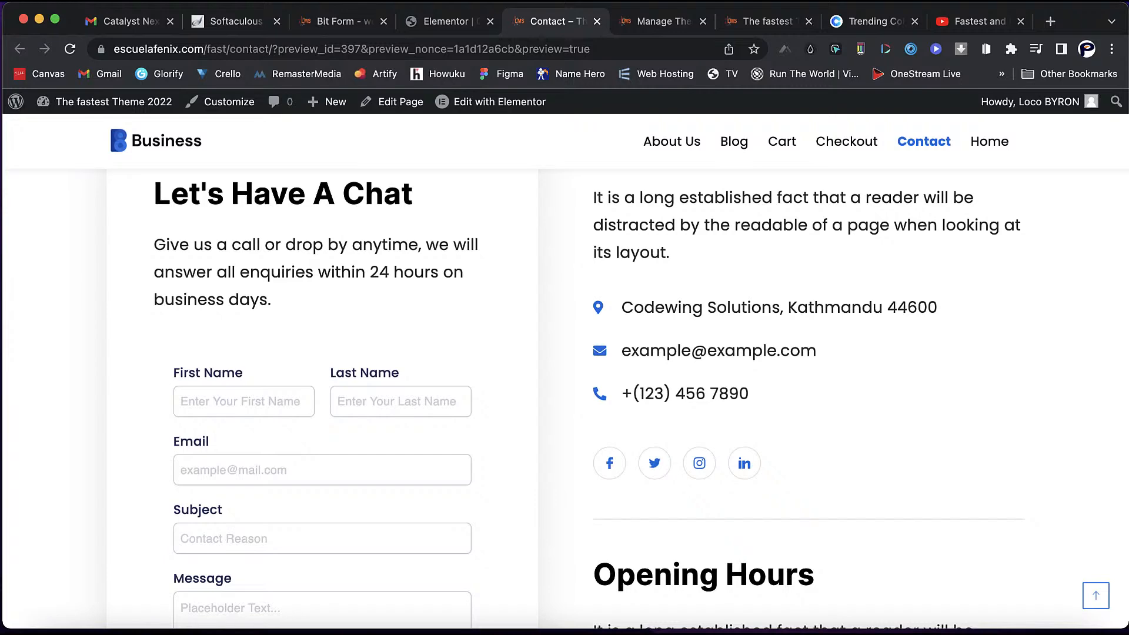
scroll(564, 400, down, 3)
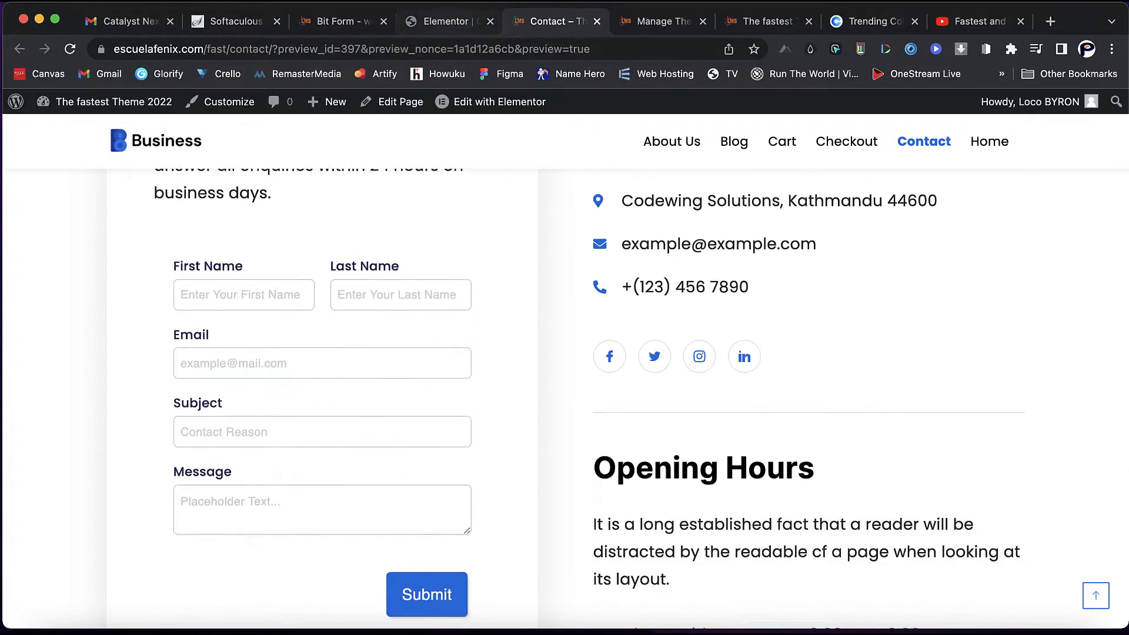
click(332, 22)
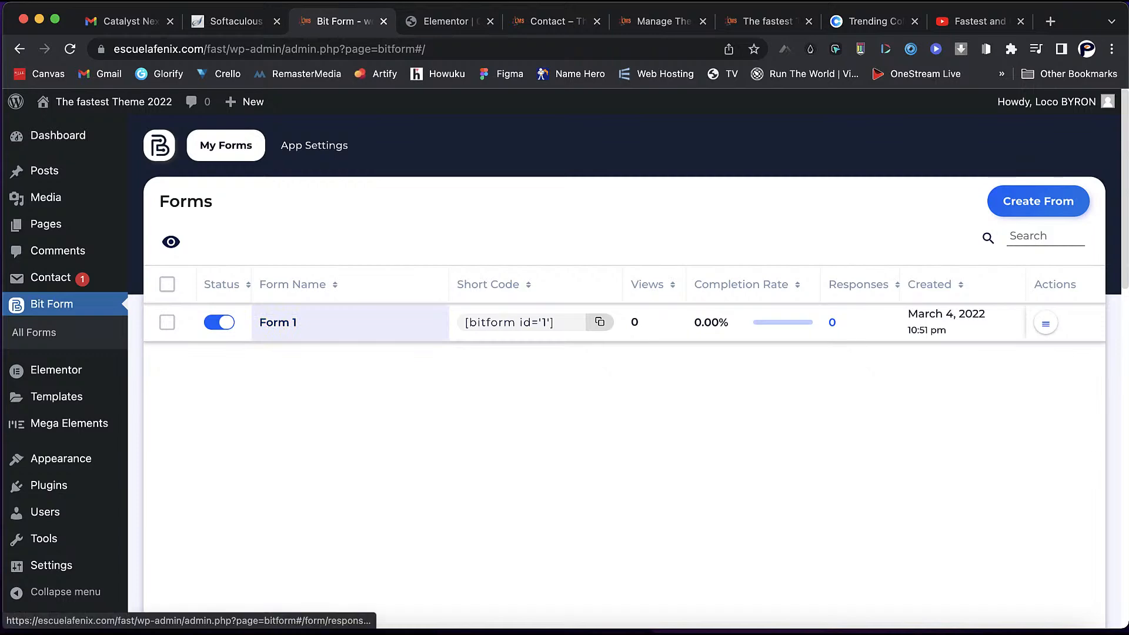
- Check Form 1's responses, then open Form 1 in the Builder
click(278, 322)
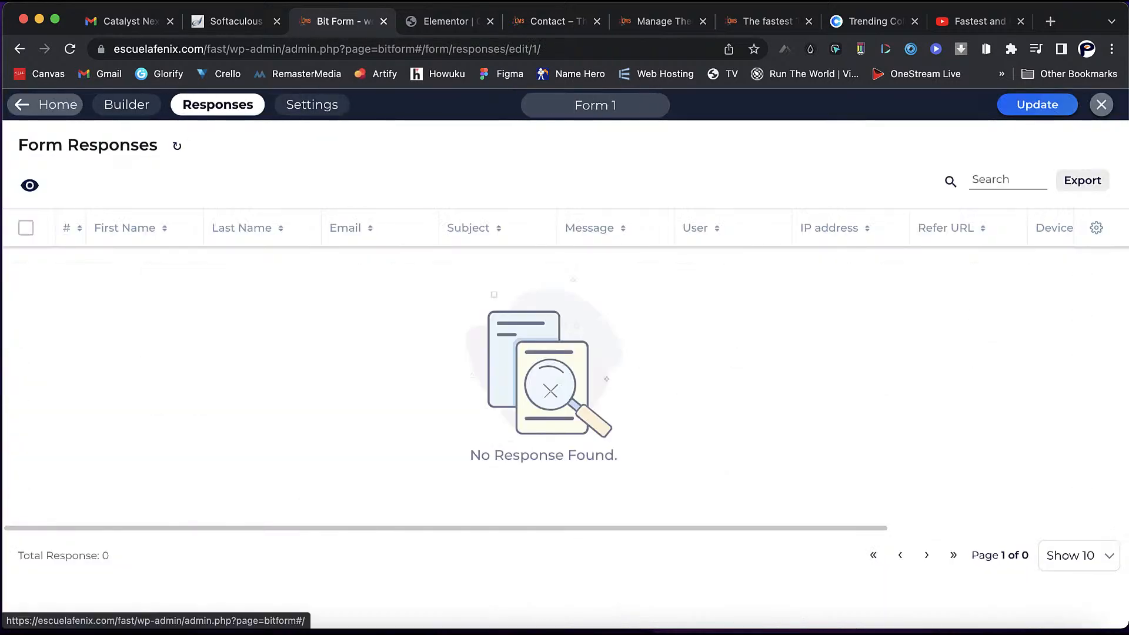
click(122, 104)
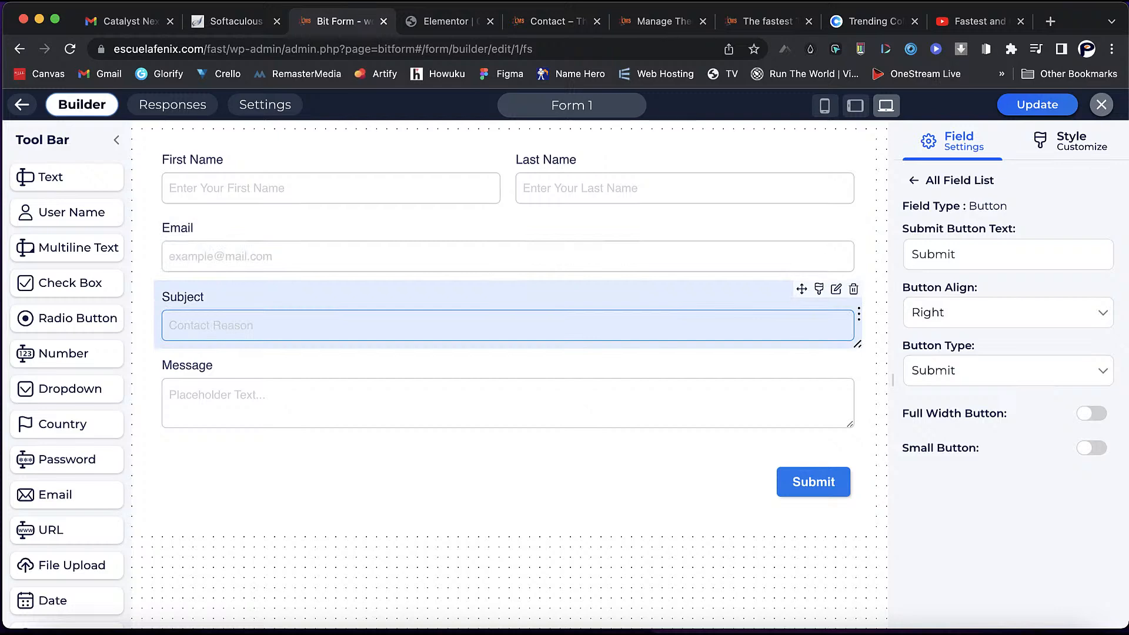
scroll(64, 439, down, 2)
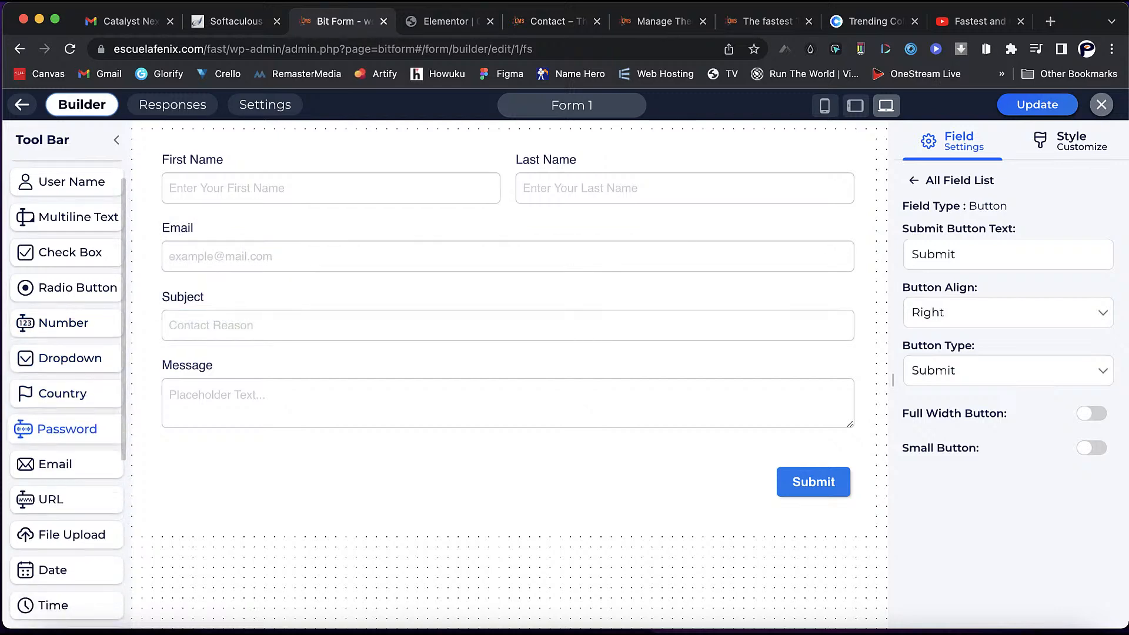
scroll(65, 438, down, 8)
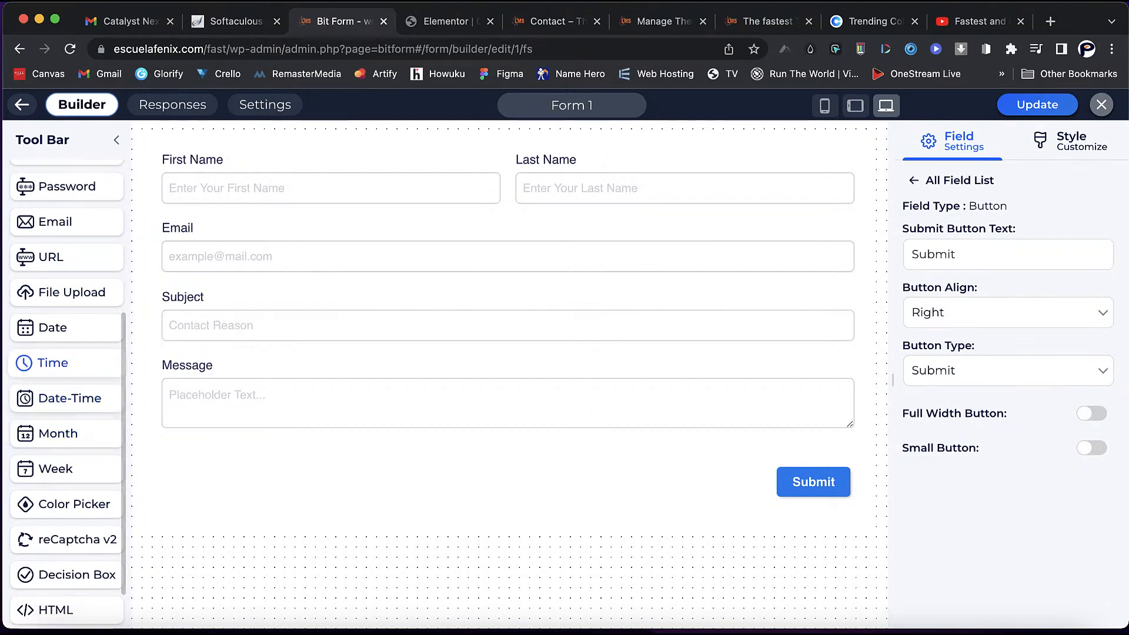
scroll(65, 460, down, 3)
scroll(65, 461, down, 1)
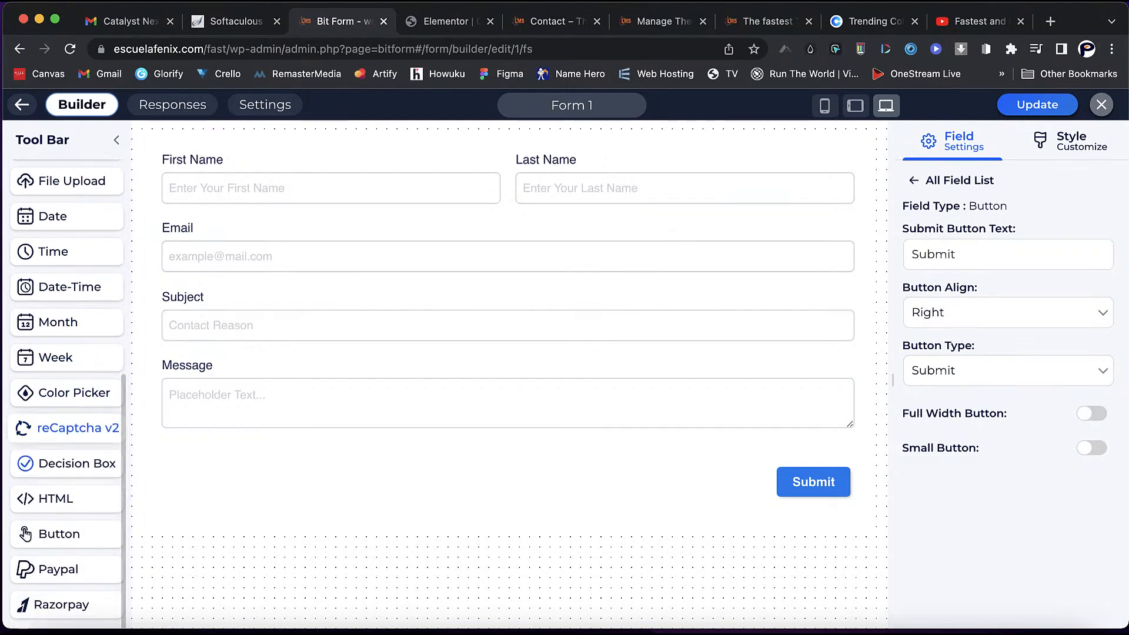
drag(58, 569, 298, 422)
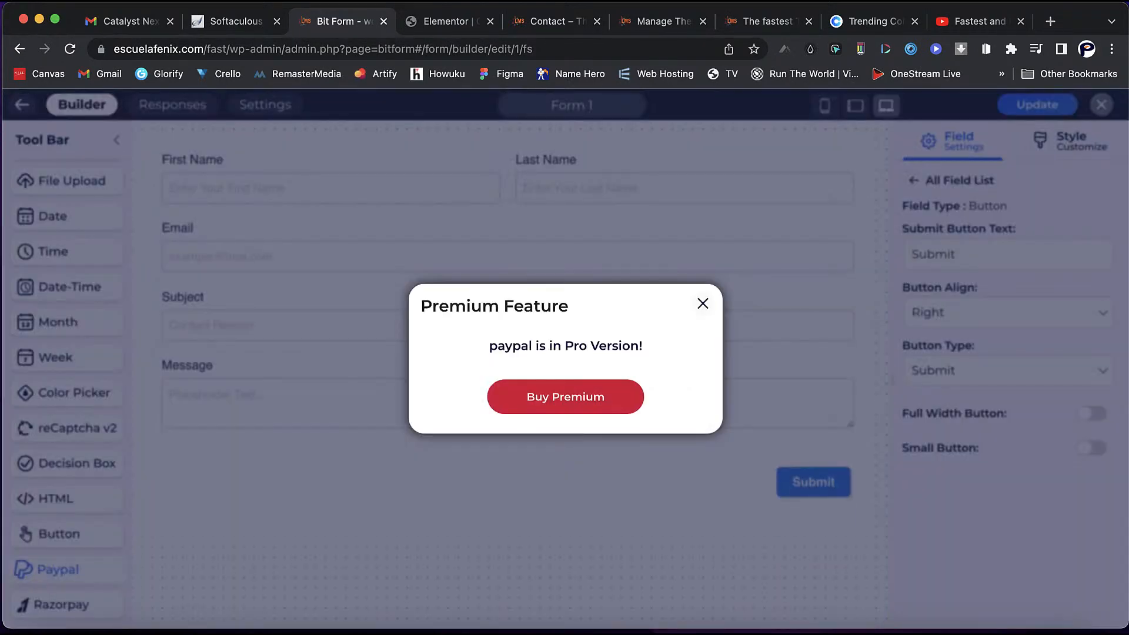
click(703, 304)
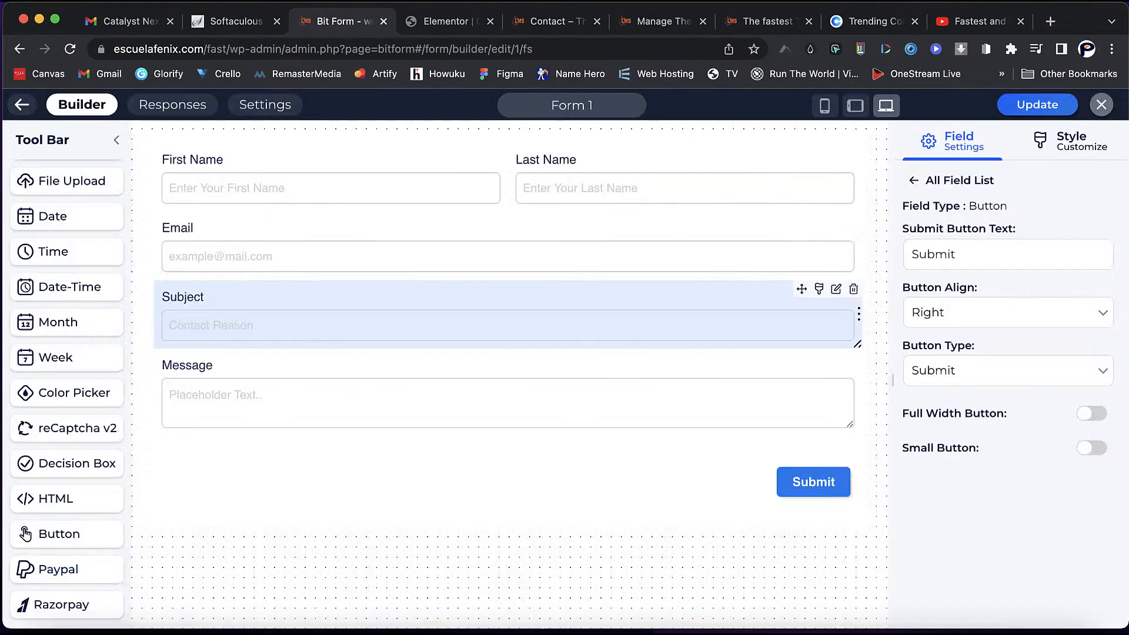
scroll(65, 330, down, 1)
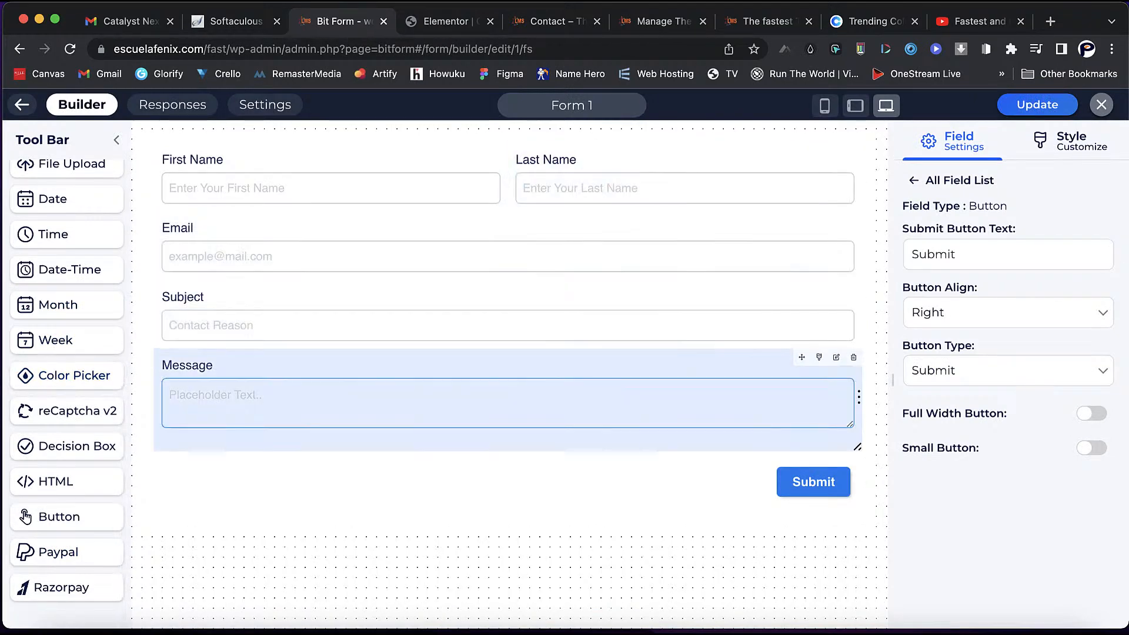
scroll(65, 594, up, 6)
scroll(64, 352, up, 2)
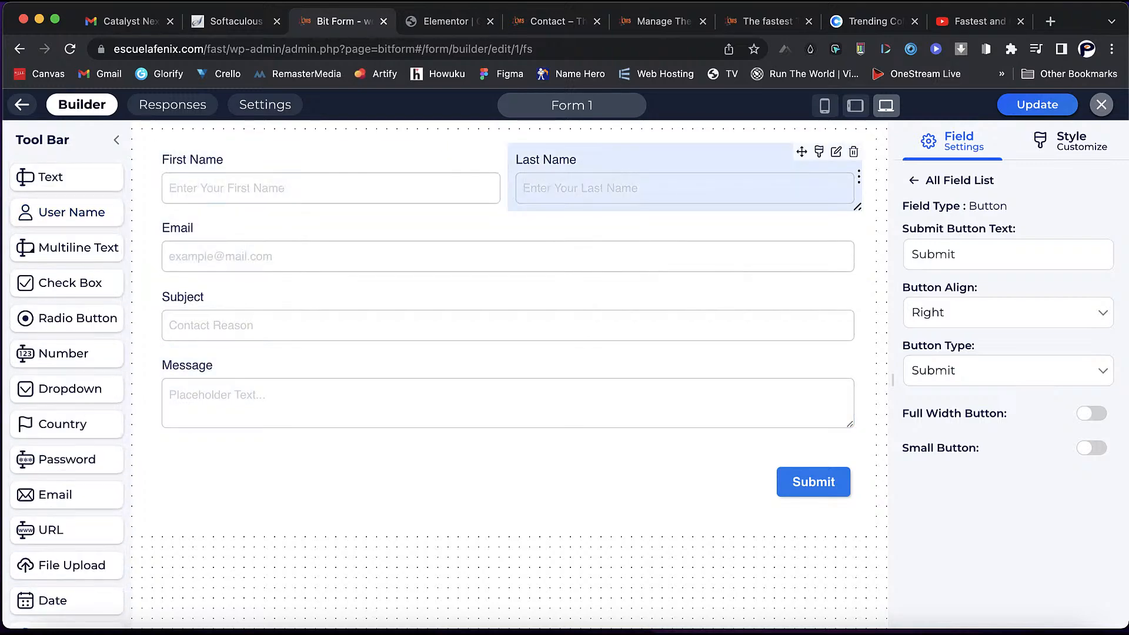
- Narrow First Name and Last Name and fit a new Text Field between them
drag(503, 207, 269, 208)
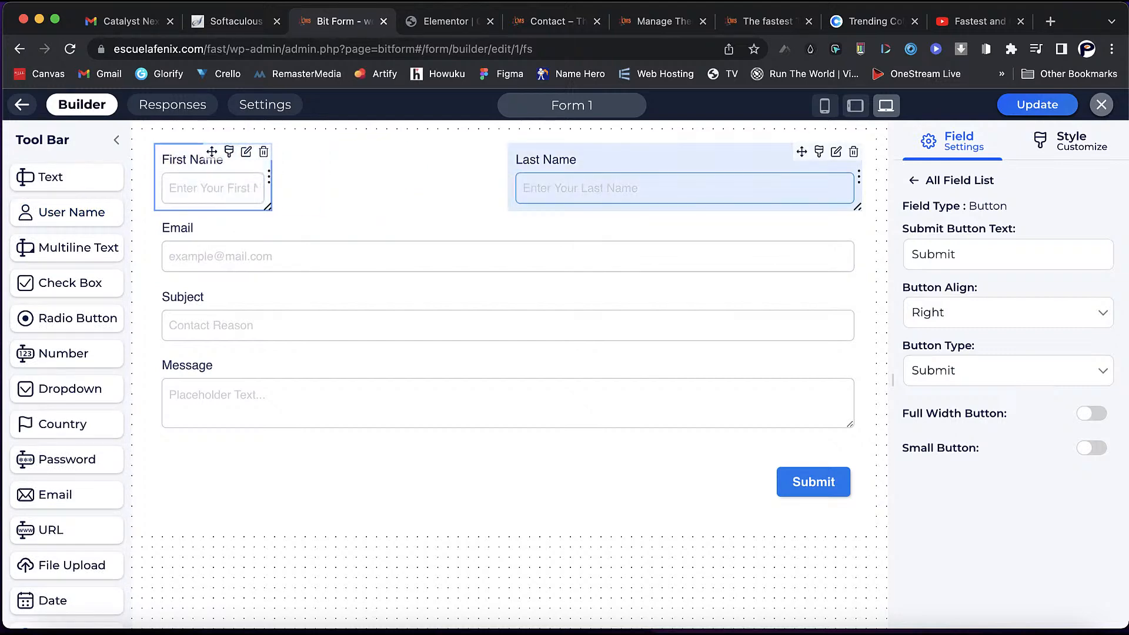
drag(858, 207, 623, 207)
drag(41, 177, 323, 175)
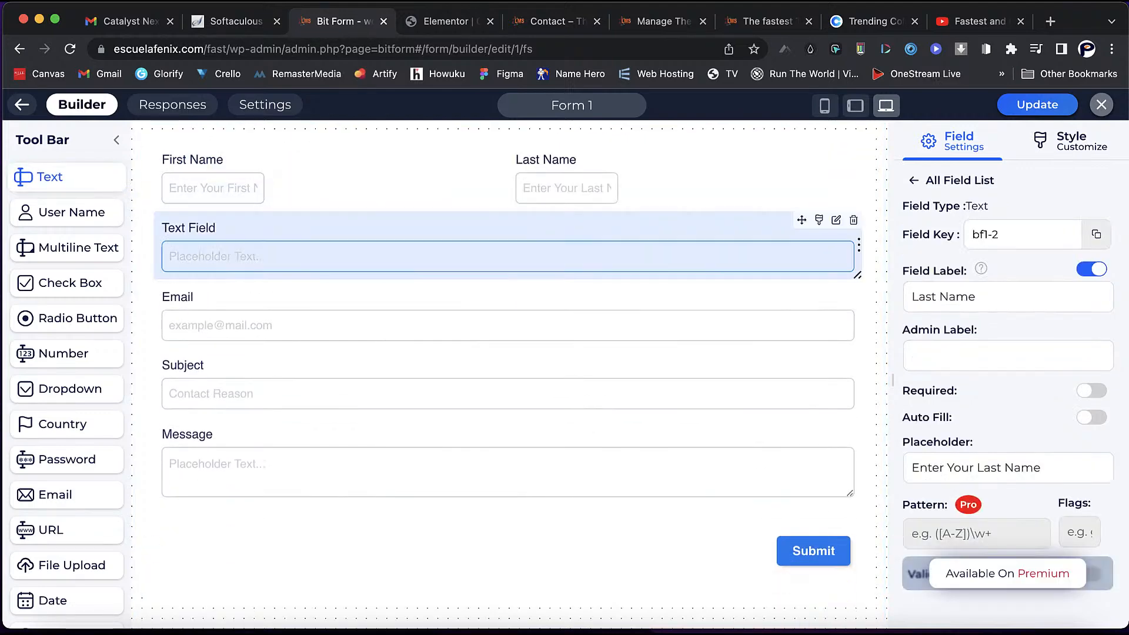
drag(858, 275, 387, 275)
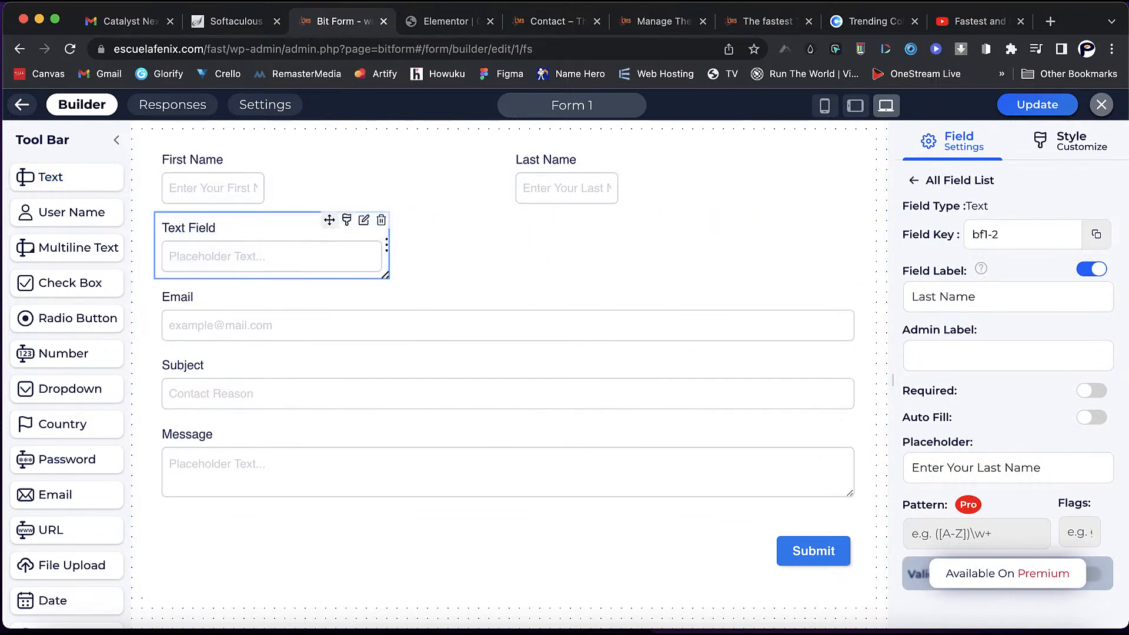
drag(330, 220, 447, 152)
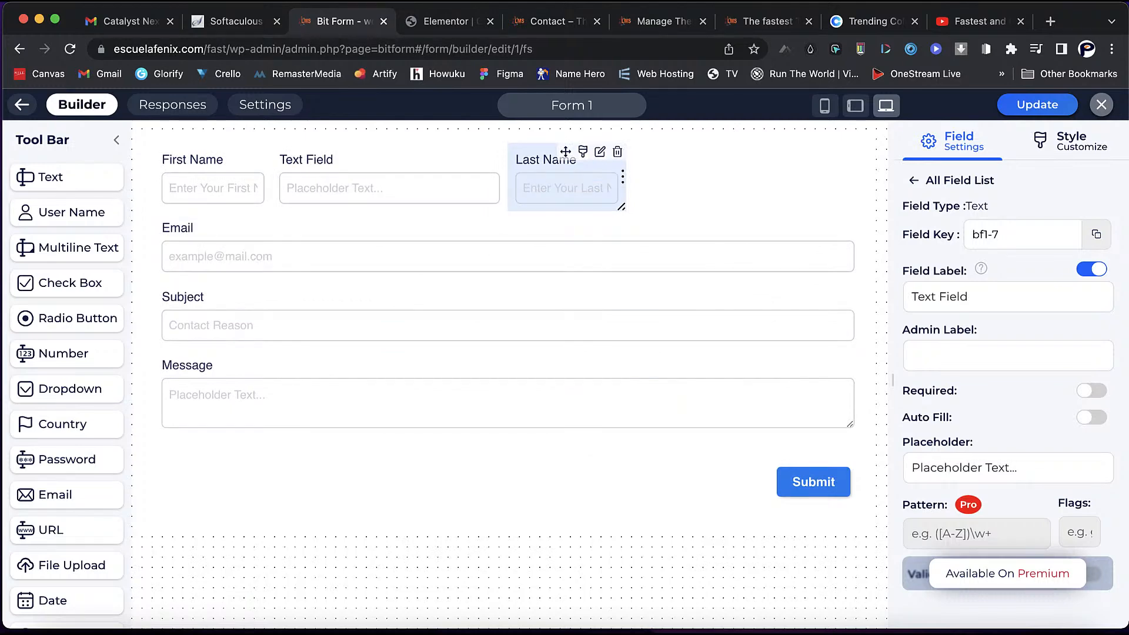
mouse_move(567, 188)
mouse_down()
mouse_move(631, 186)
mouse_move(573, 187)
mouse_up()
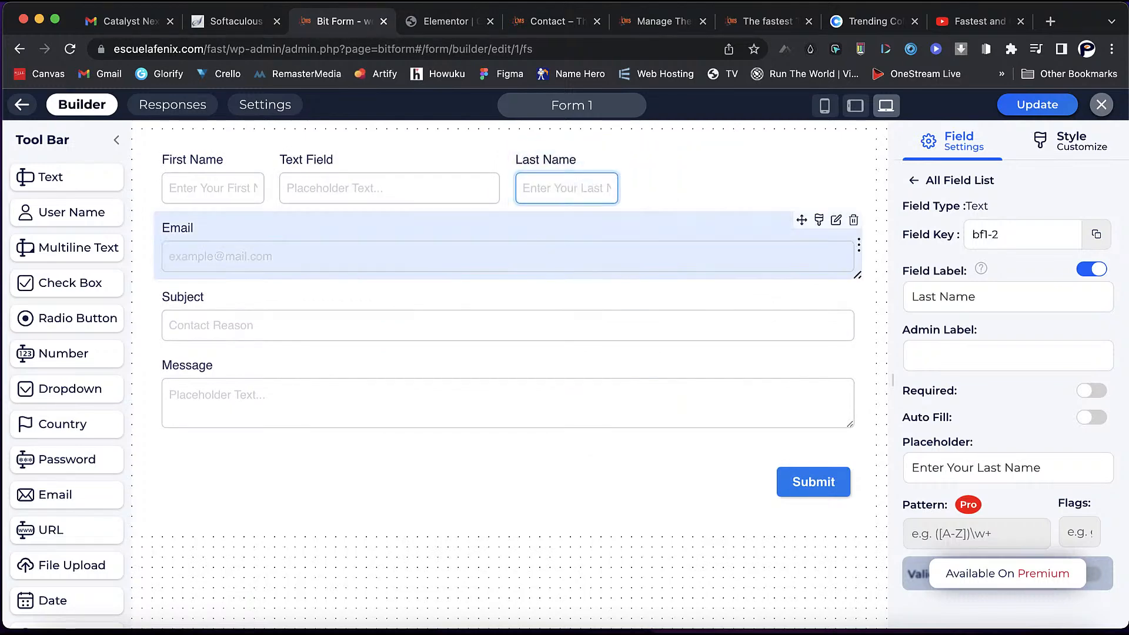
- Save Form 1's updated layout
click(567, 228)
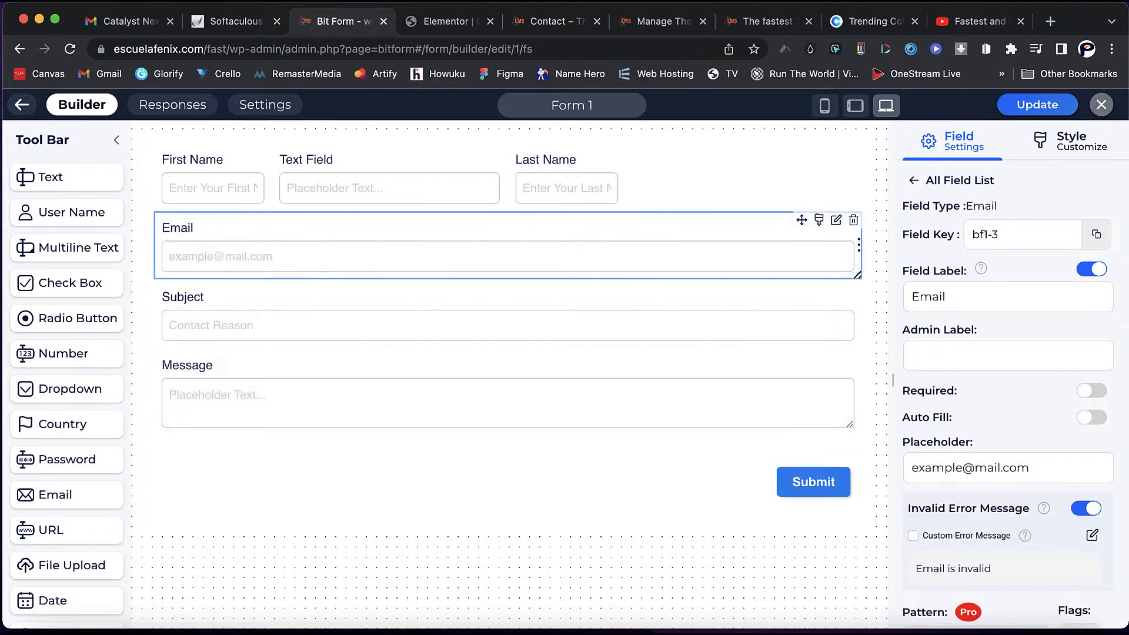
click(1037, 104)
click(447, 21)
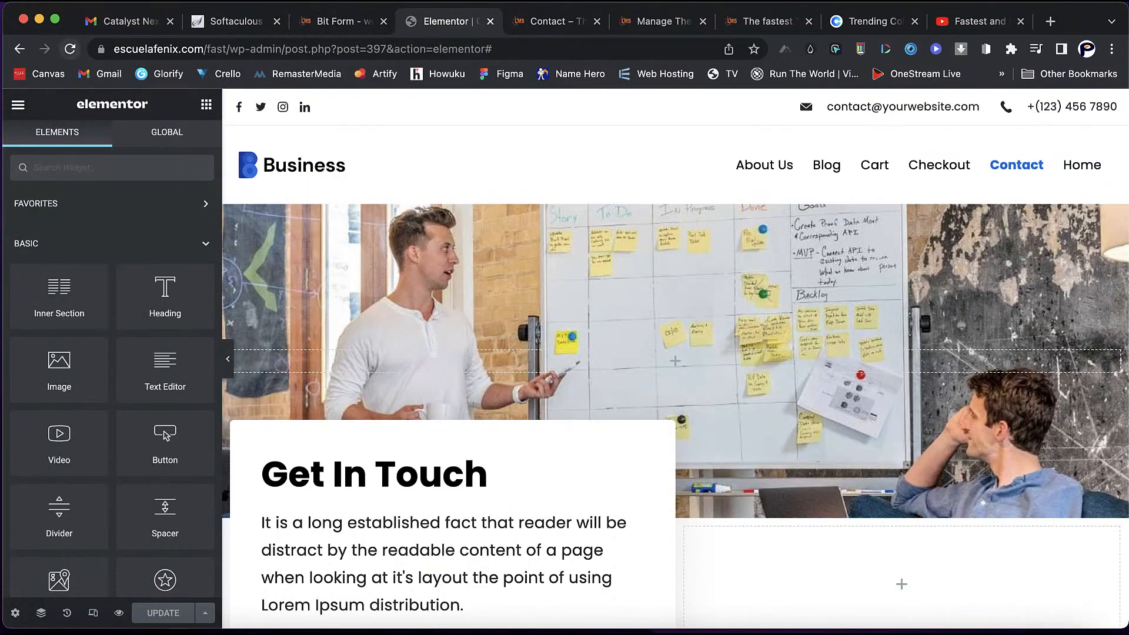
- Reload the Contact page, confirm the new Text Field in its preview, then return to Form 1
click(70, 49)
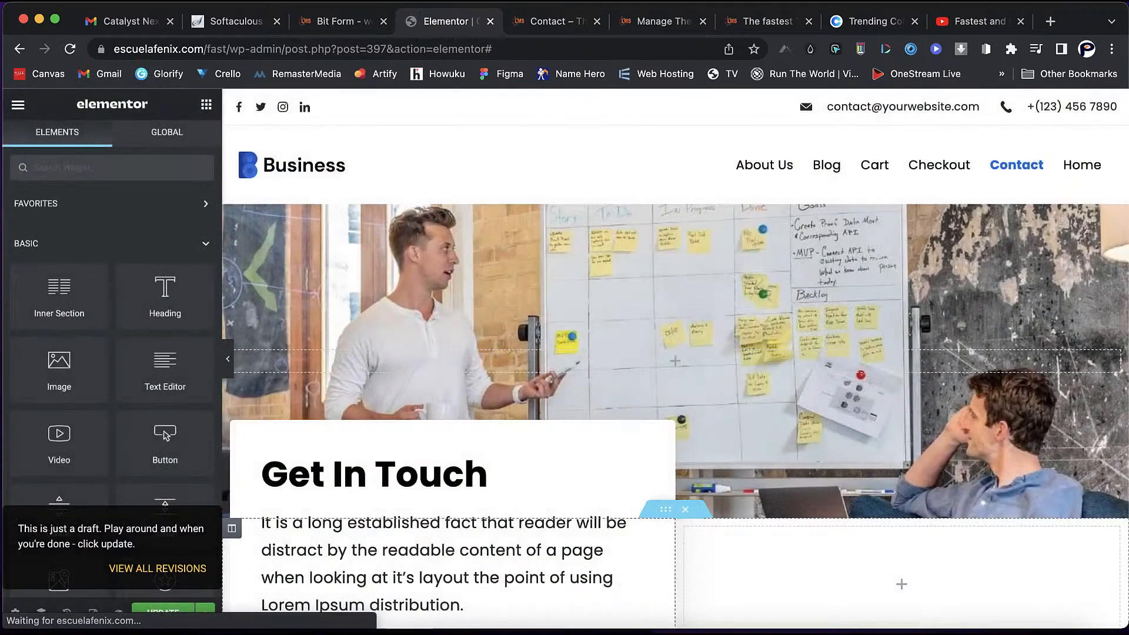
scroll(455, 459, down, 1)
click(557, 21)
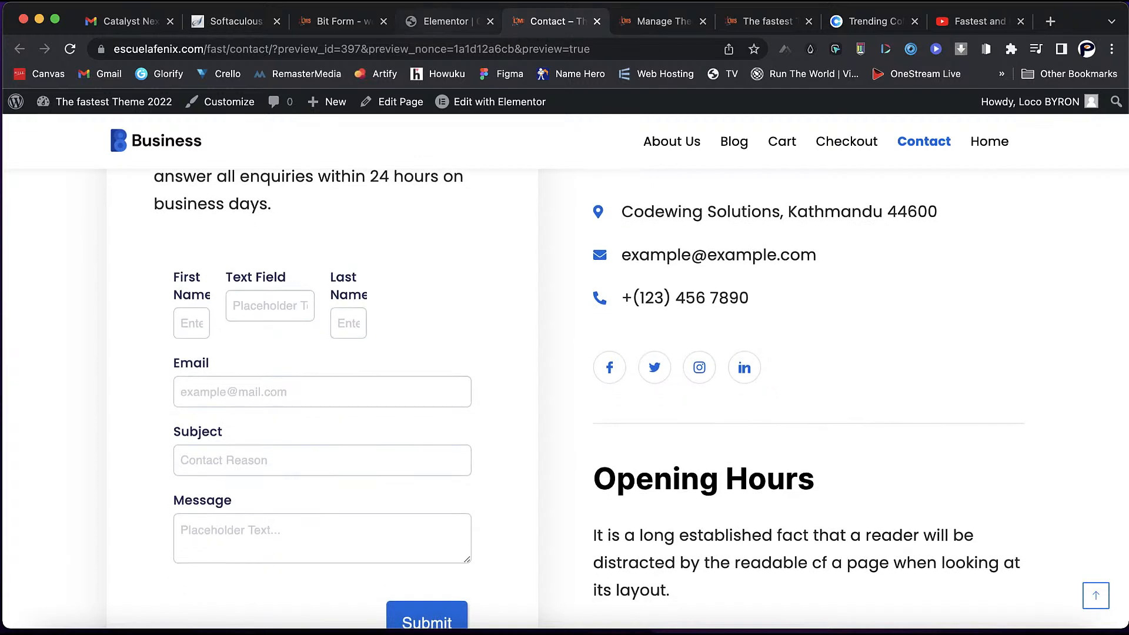
click(444, 22)
click(341, 21)
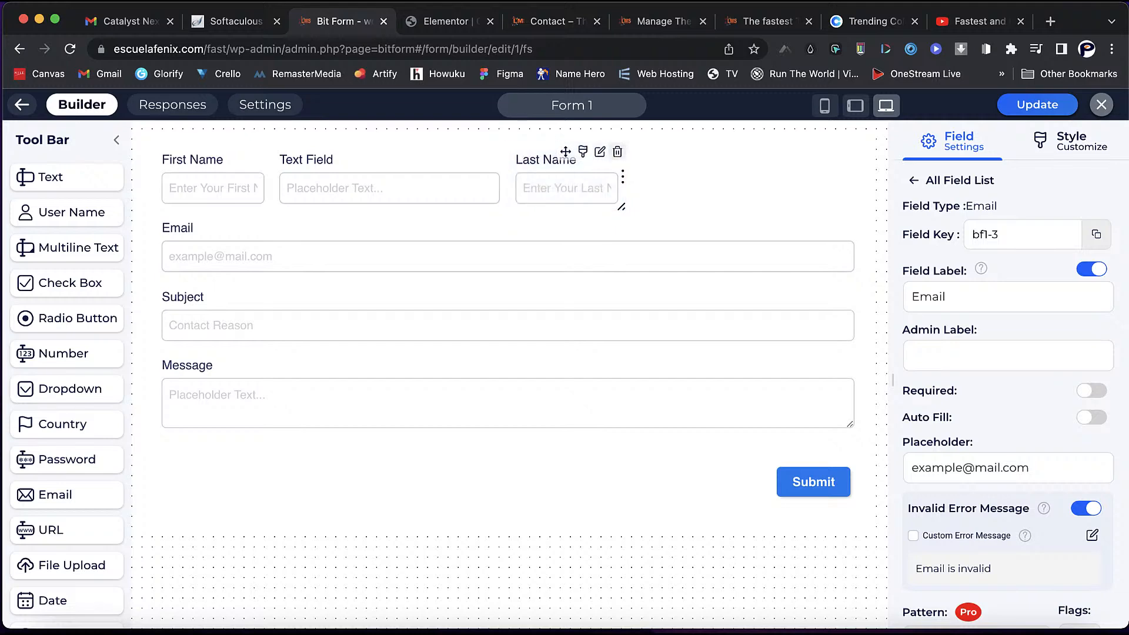
- Delete Last Name, set First Name and a widened Text Field side by side, and update Form 1
click(618, 152)
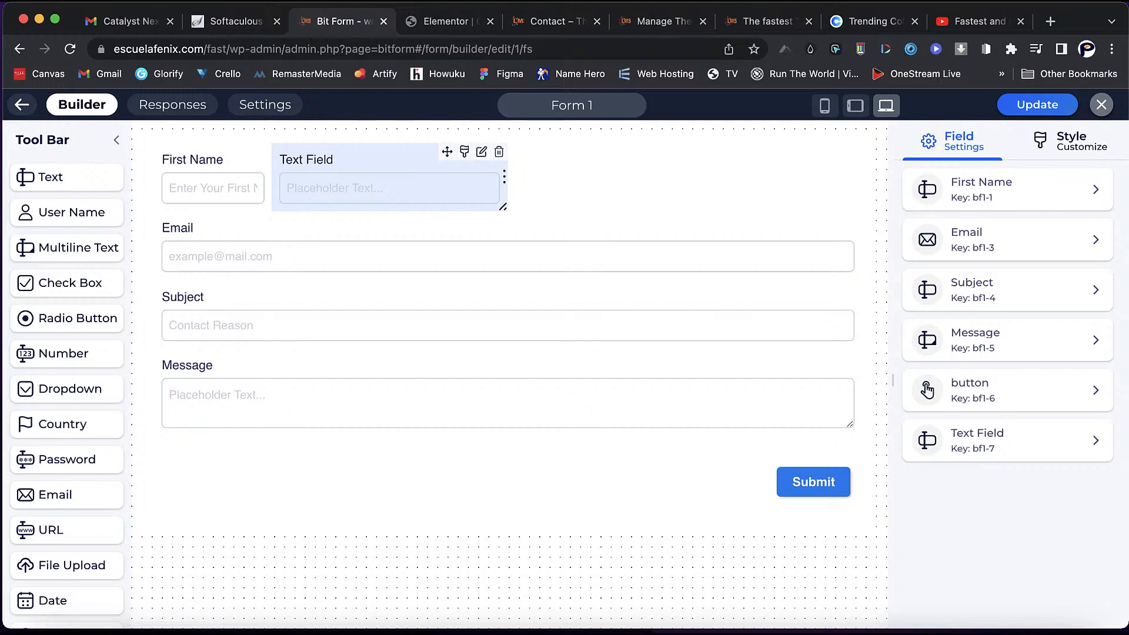
drag(447, 152, 782, 161)
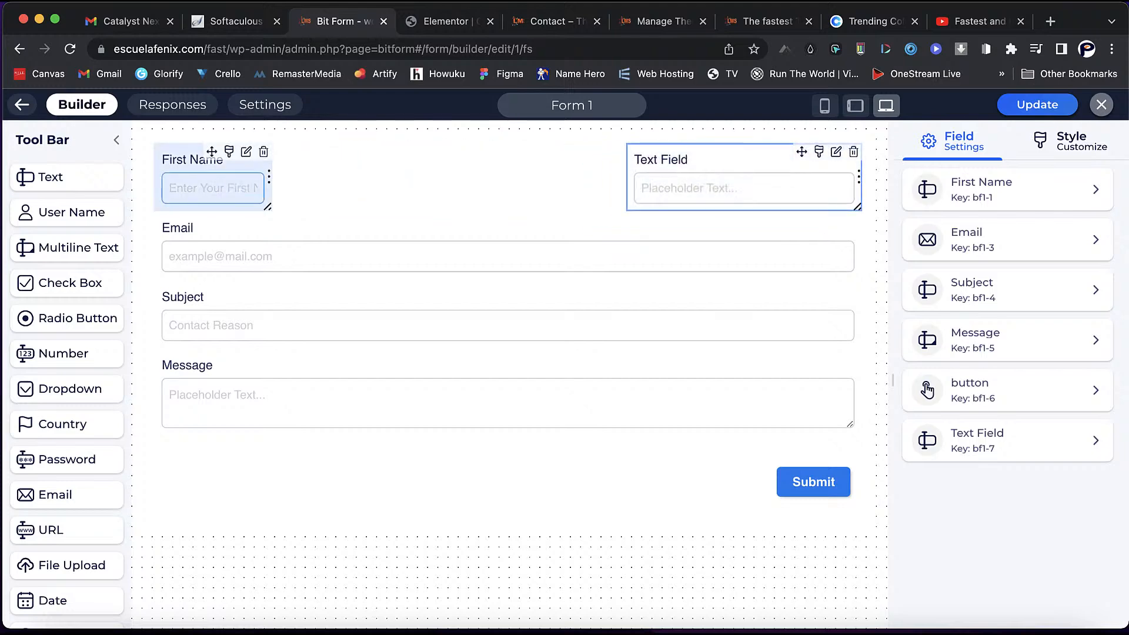
click(213, 157)
drag(268, 207, 504, 207)
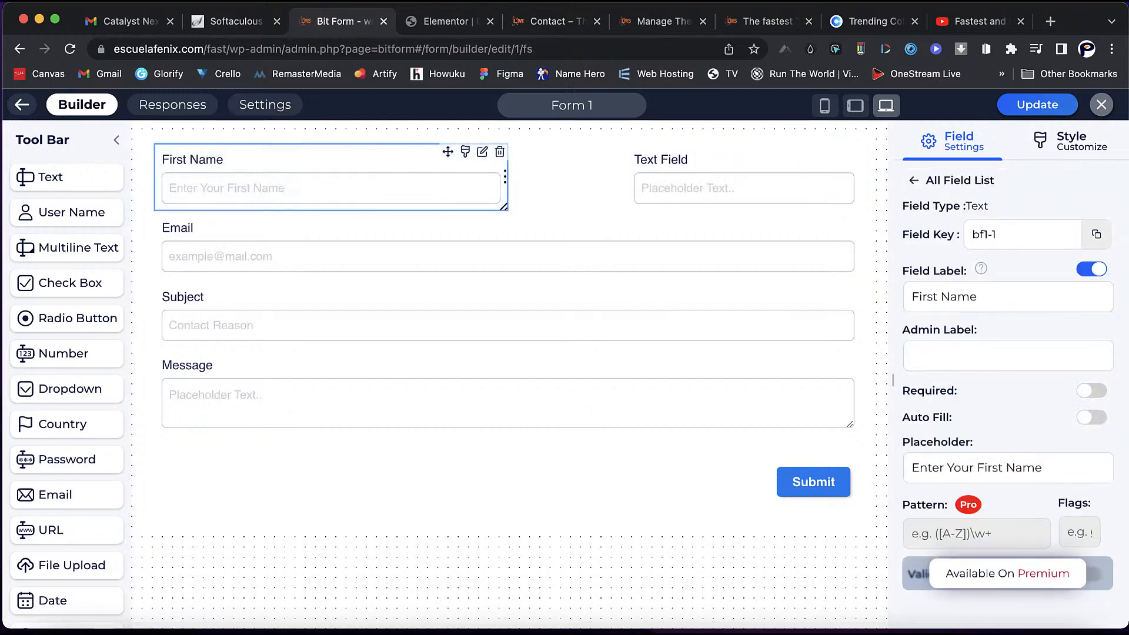
click(730, 188)
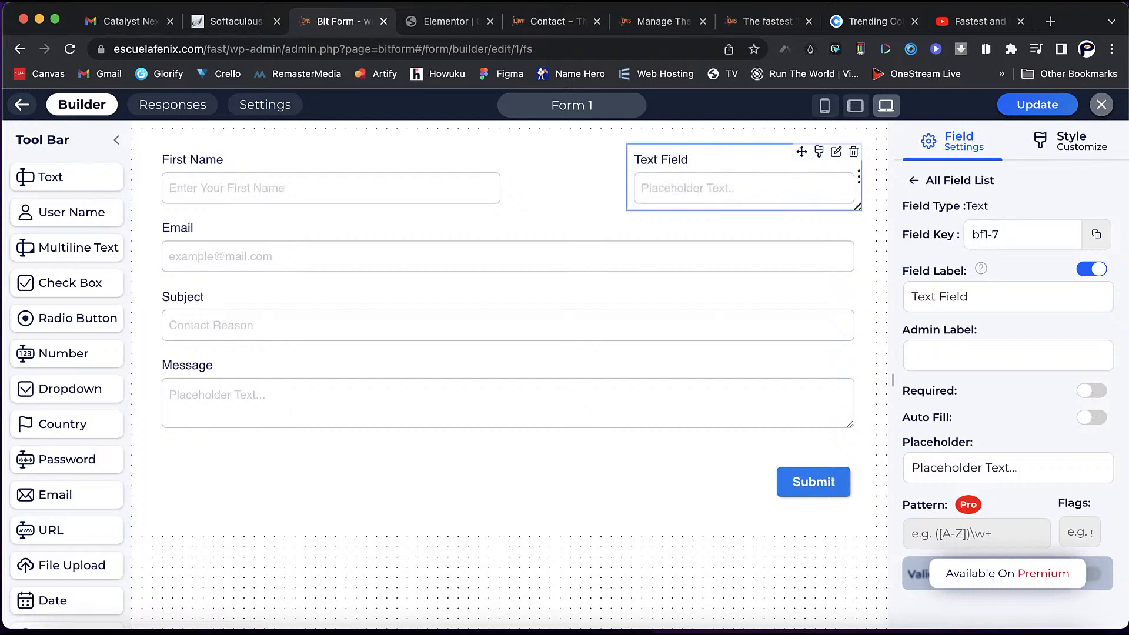
drag(802, 152, 683, 152)
drag(740, 207, 858, 207)
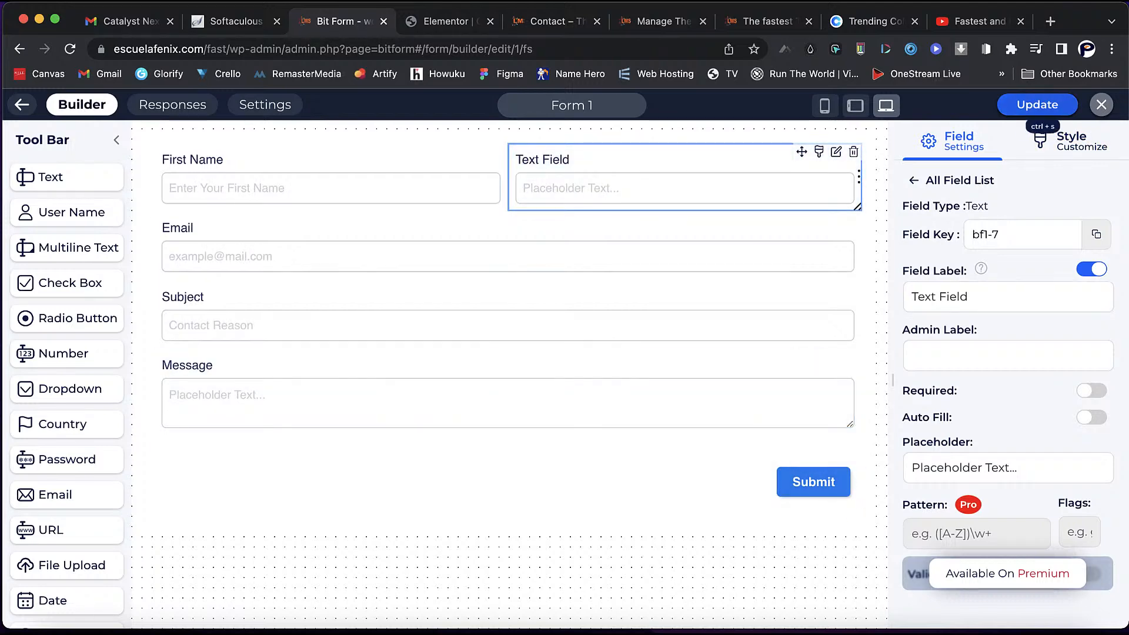
click(1038, 104)
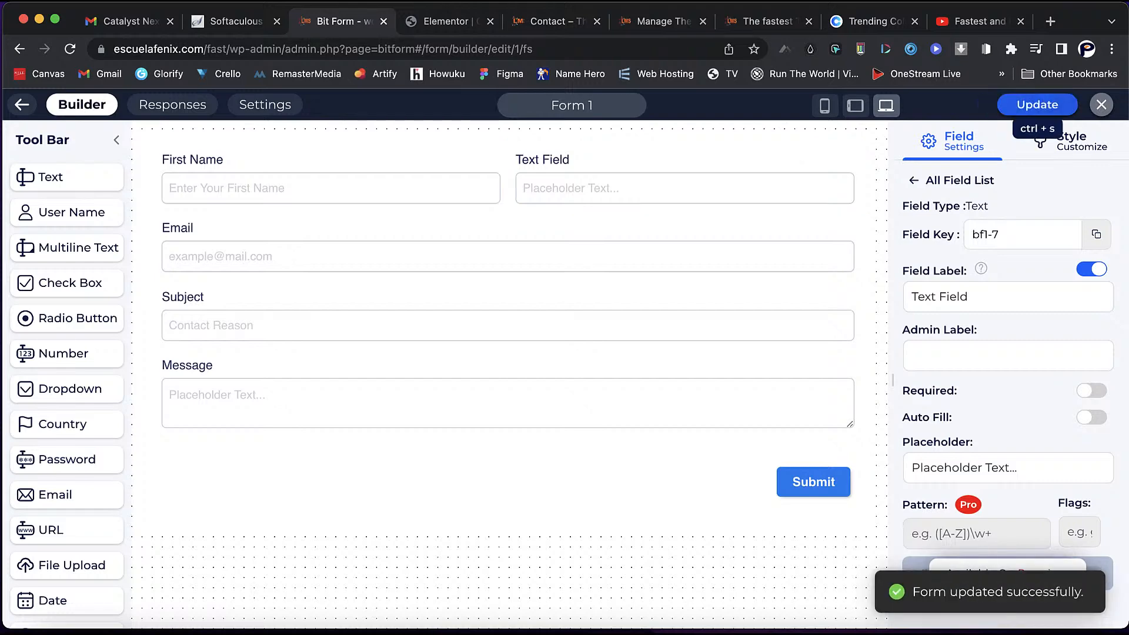
click(1038, 104)
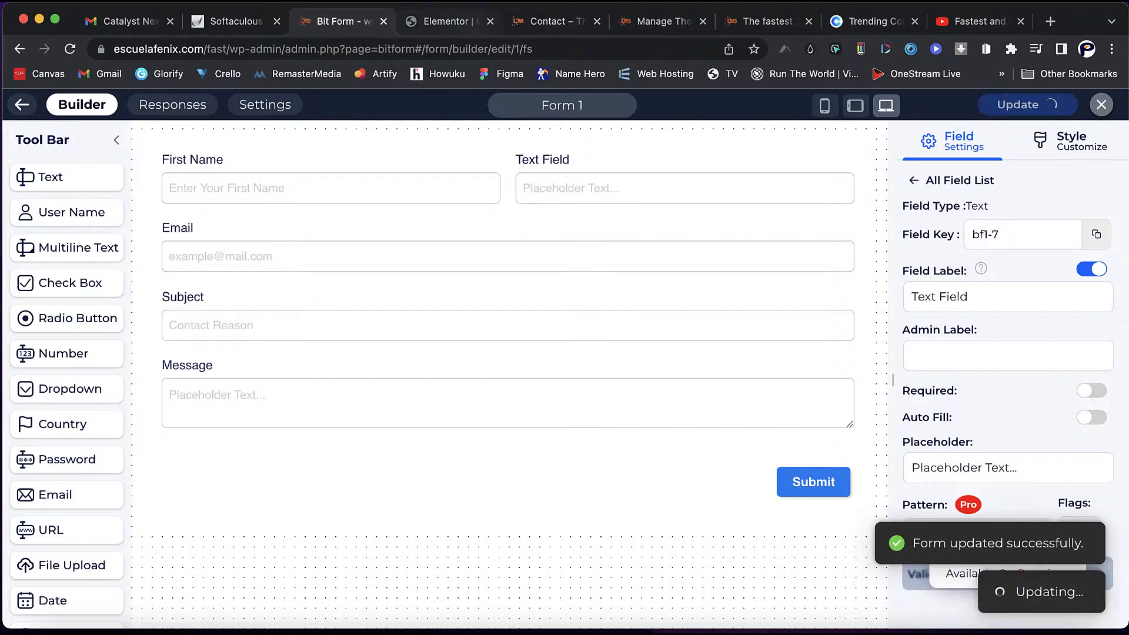
- Reload the Contact preview to check the updated form, then go back to the Bit Form builder
click(552, 21)
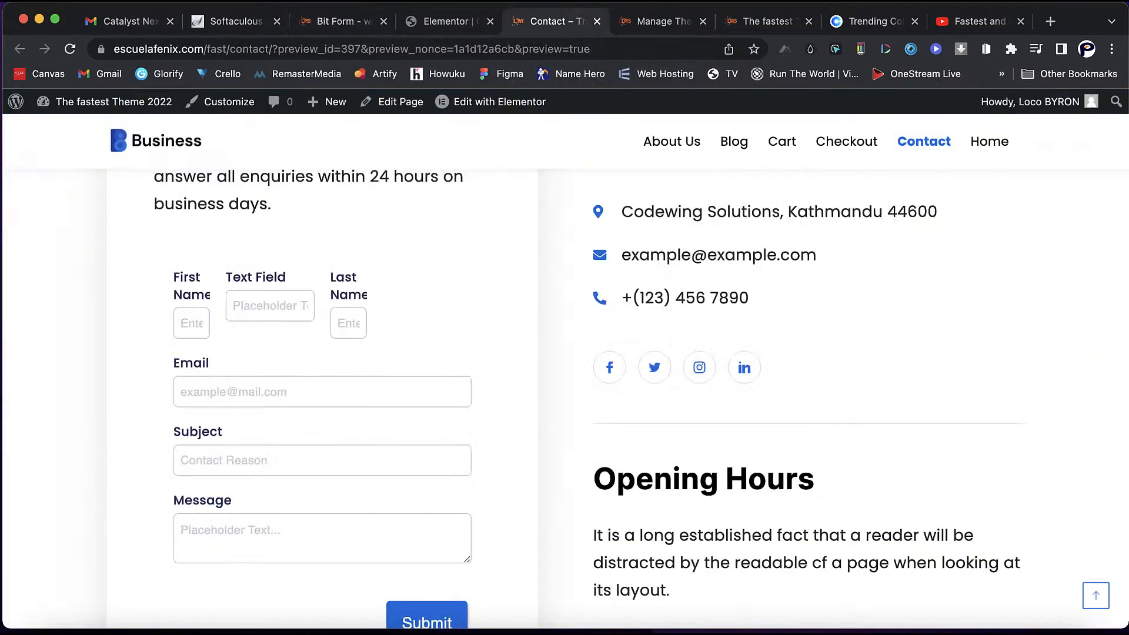
click(70, 49)
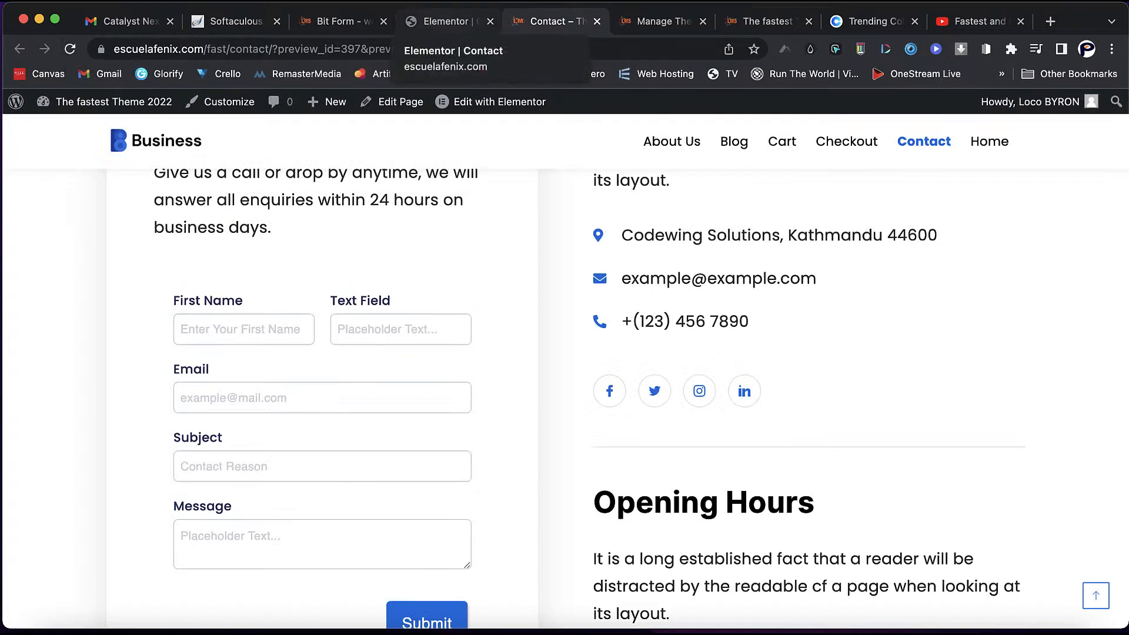
click(446, 21)
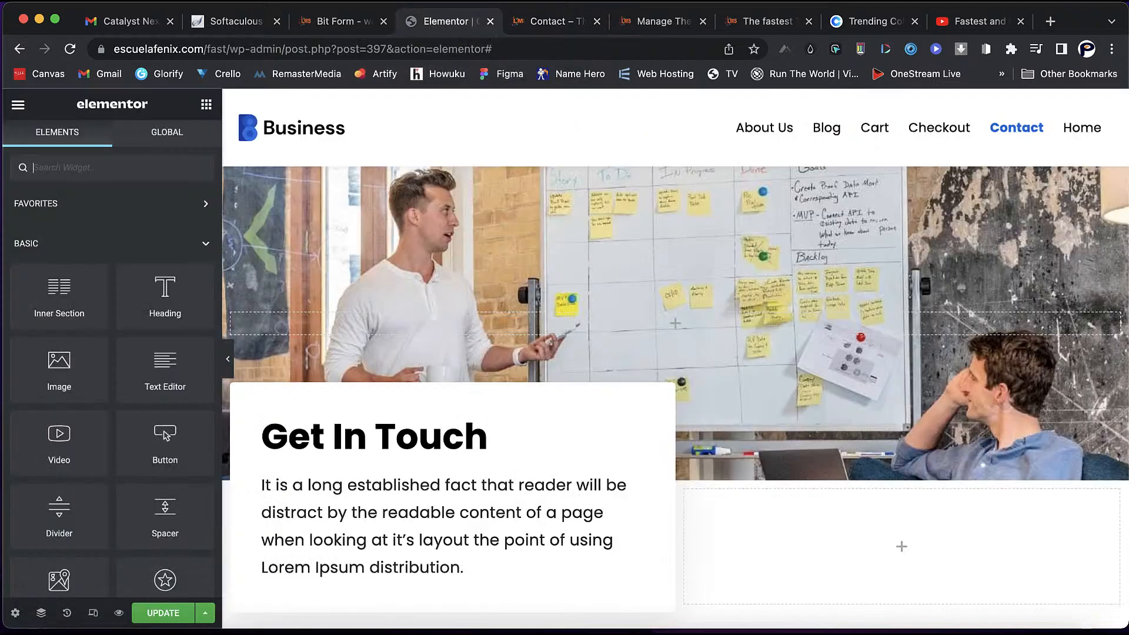
click(343, 22)
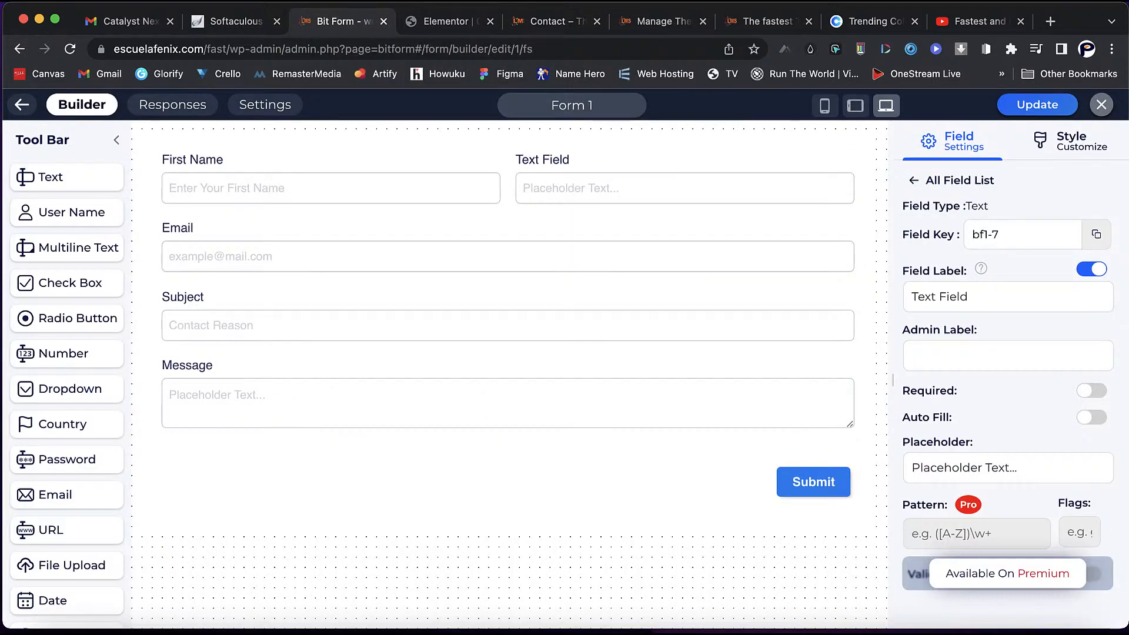
- Return to Bit Form's list of forms and select the site address up to /fast
click(24, 105)
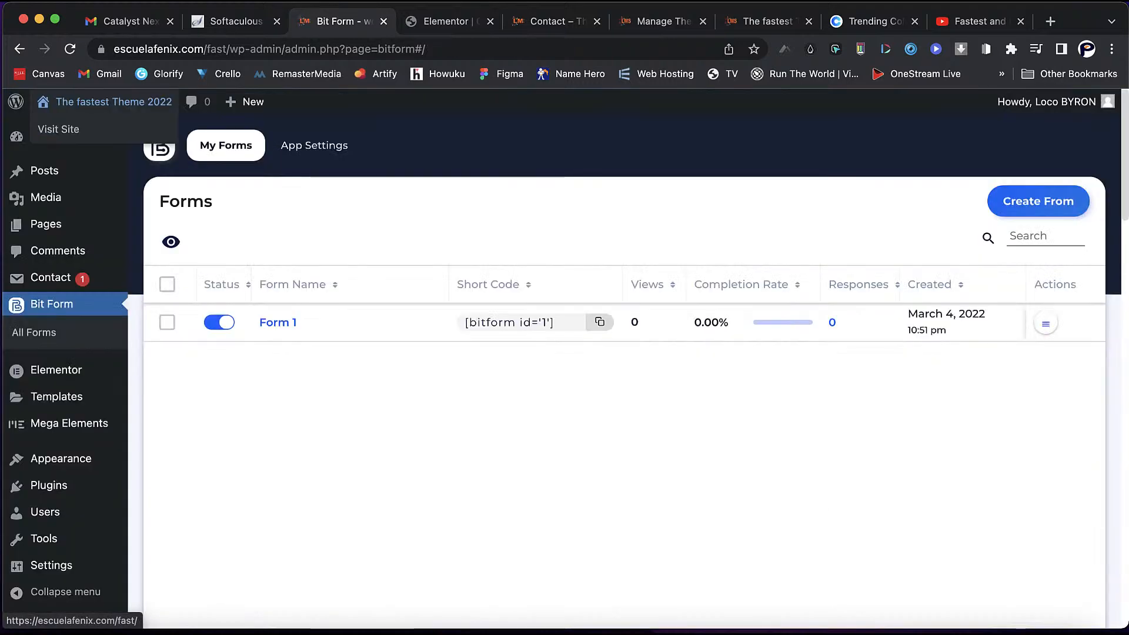
mouse_move(60, 459)
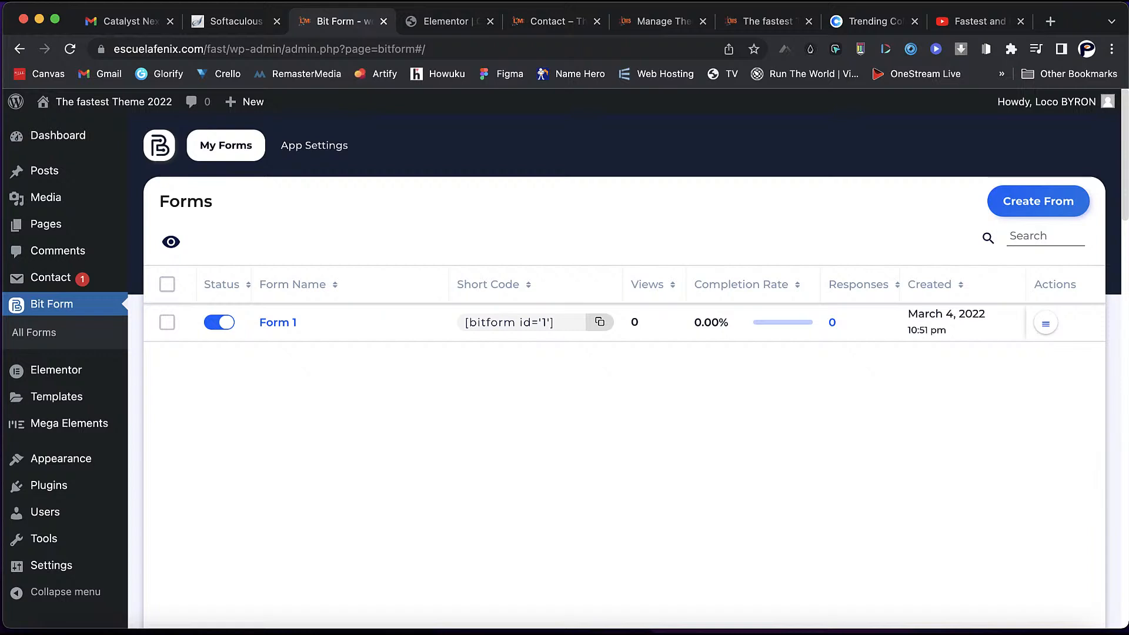
drag(227, 49, 112, 49)
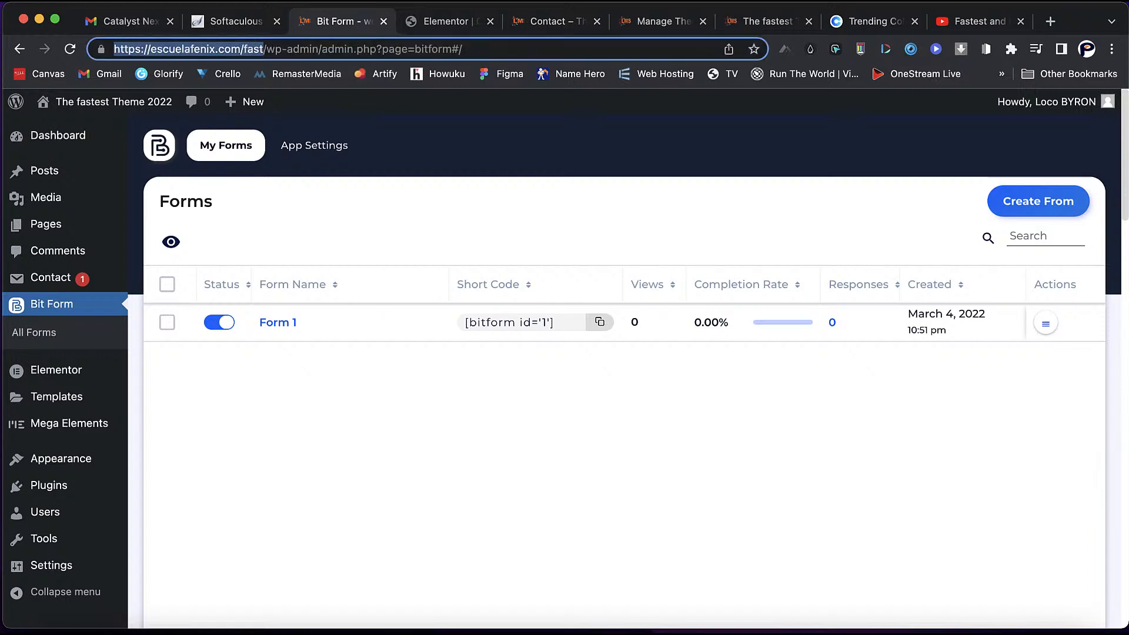
- Copy the escuelafenix.com/fast address and load it in Brave
right_click(145, 49)
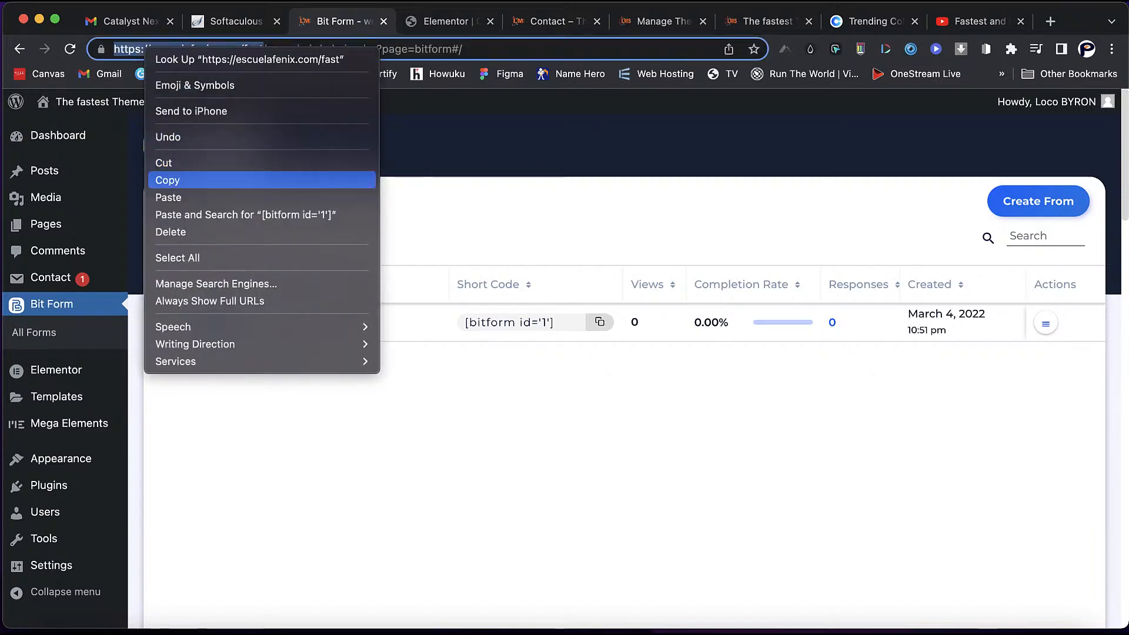
click(168, 180)
key(Escape)
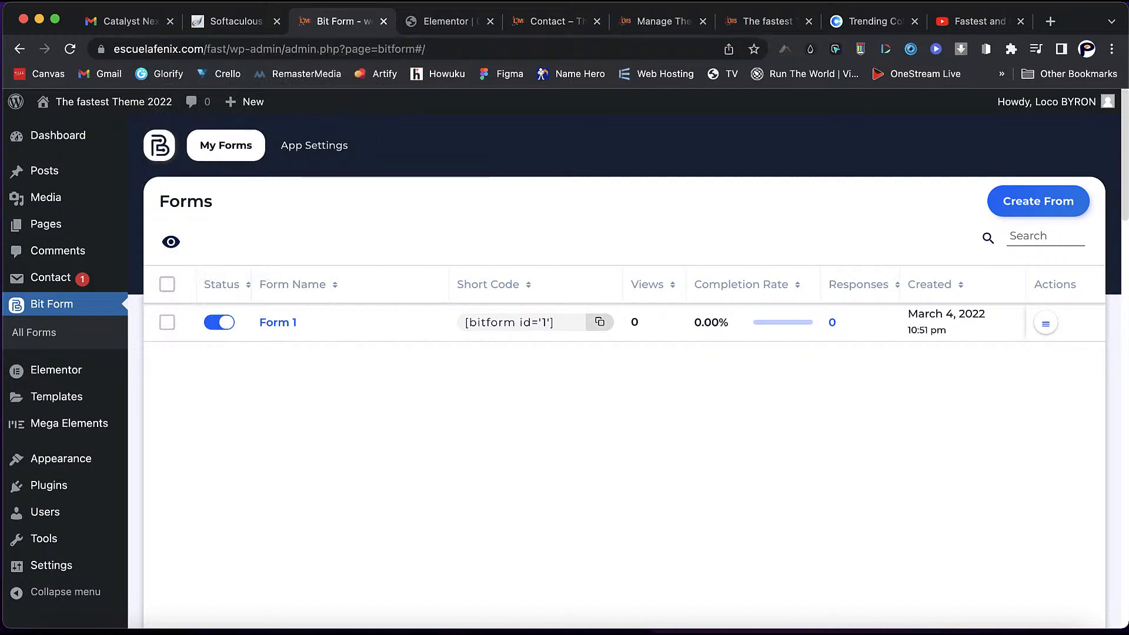
click(168, 631)
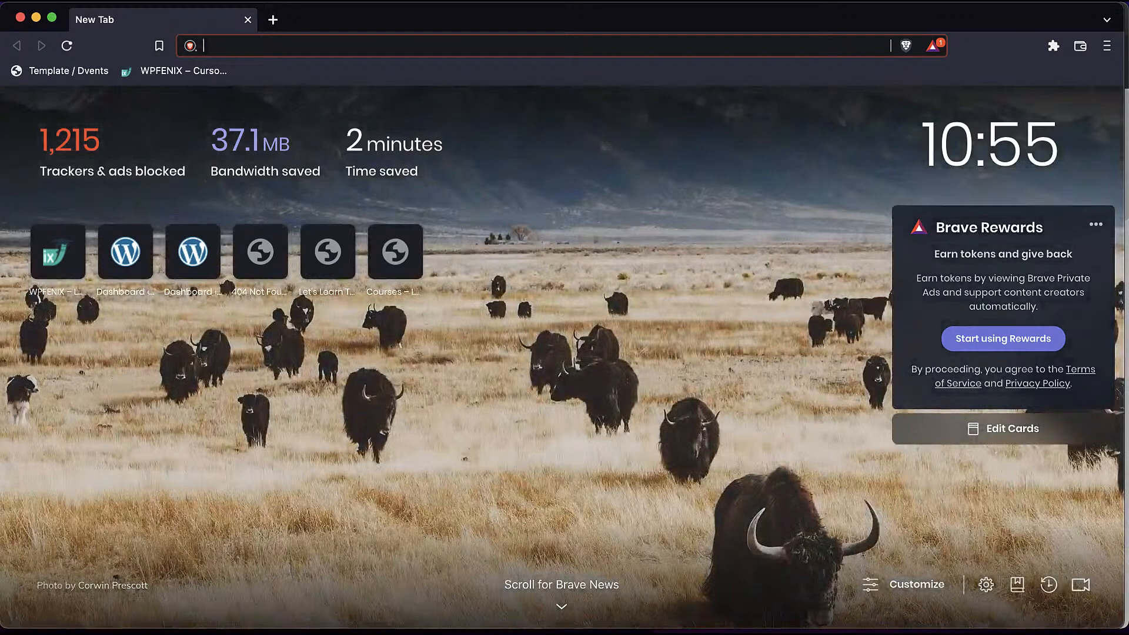
right_click(262, 46)
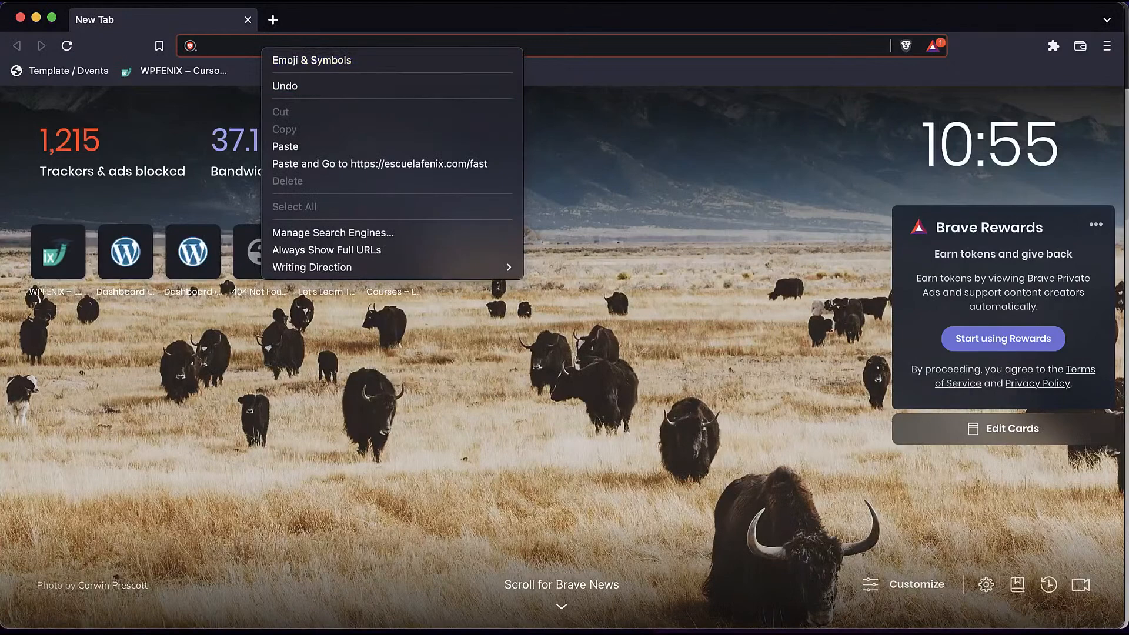
click(353, 163)
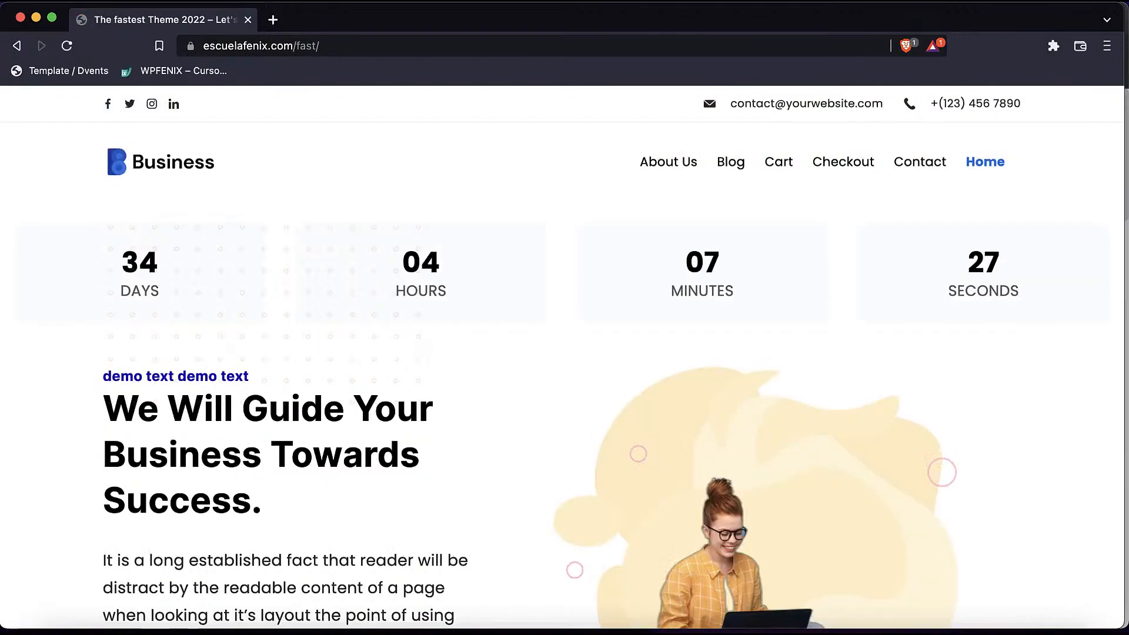
- Scroll through the live home page, then open its Contact page from the menu
scroll(614, 358, down, 3)
scroll(565, 382, down, 15)
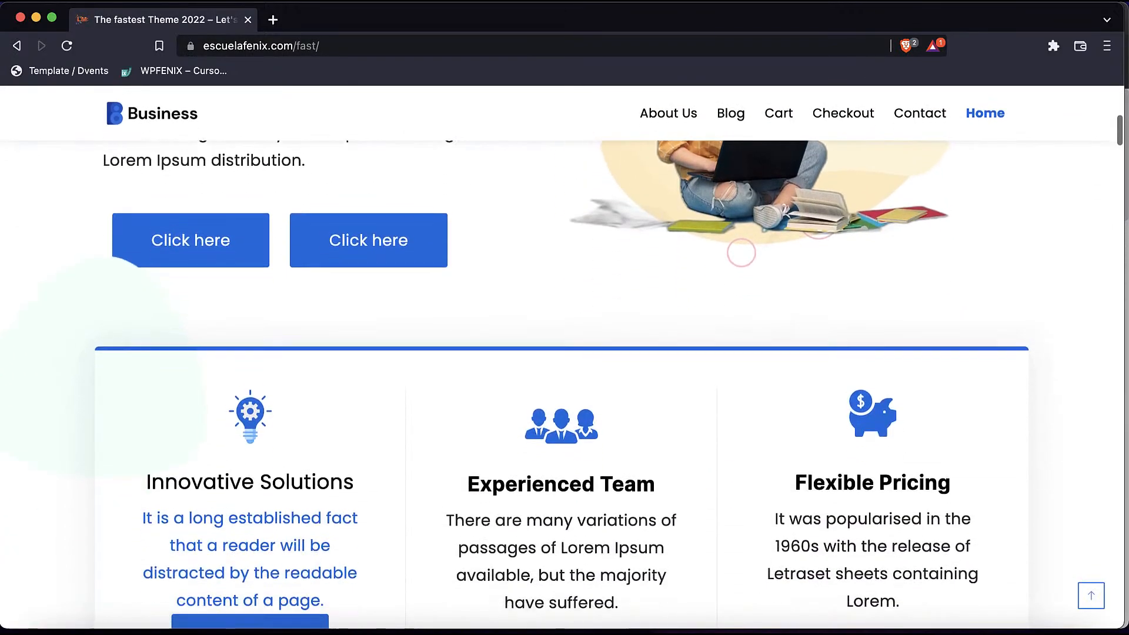
scroll(565, 383, down, 5)
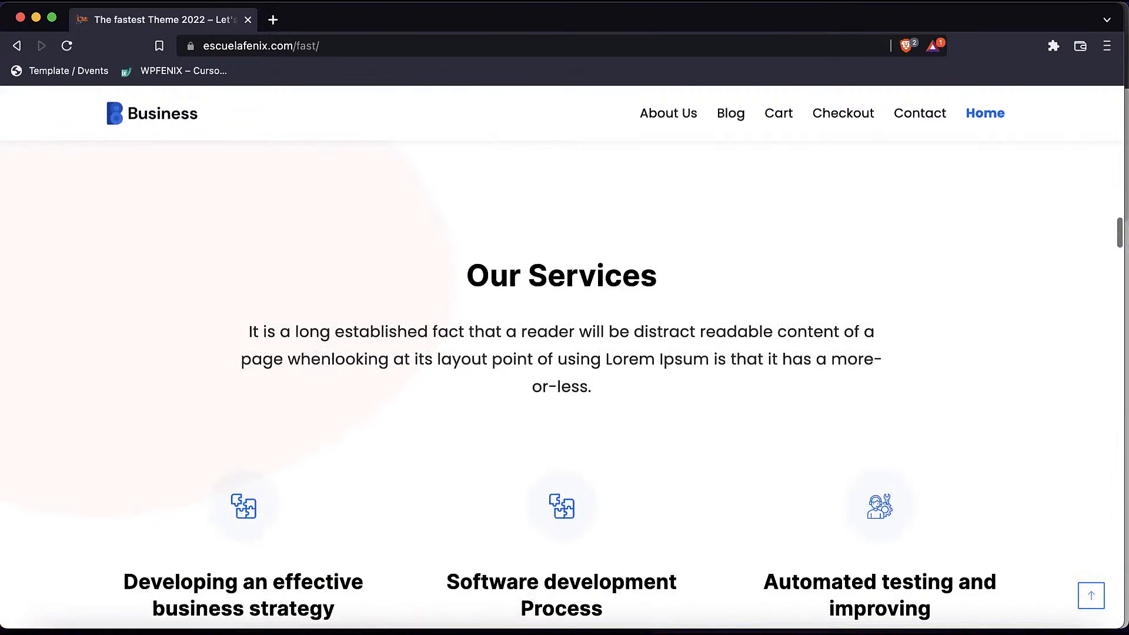
scroll(565, 383, up, 11)
scroll(565, 382, down, 19)
scroll(742, 356, down, 20)
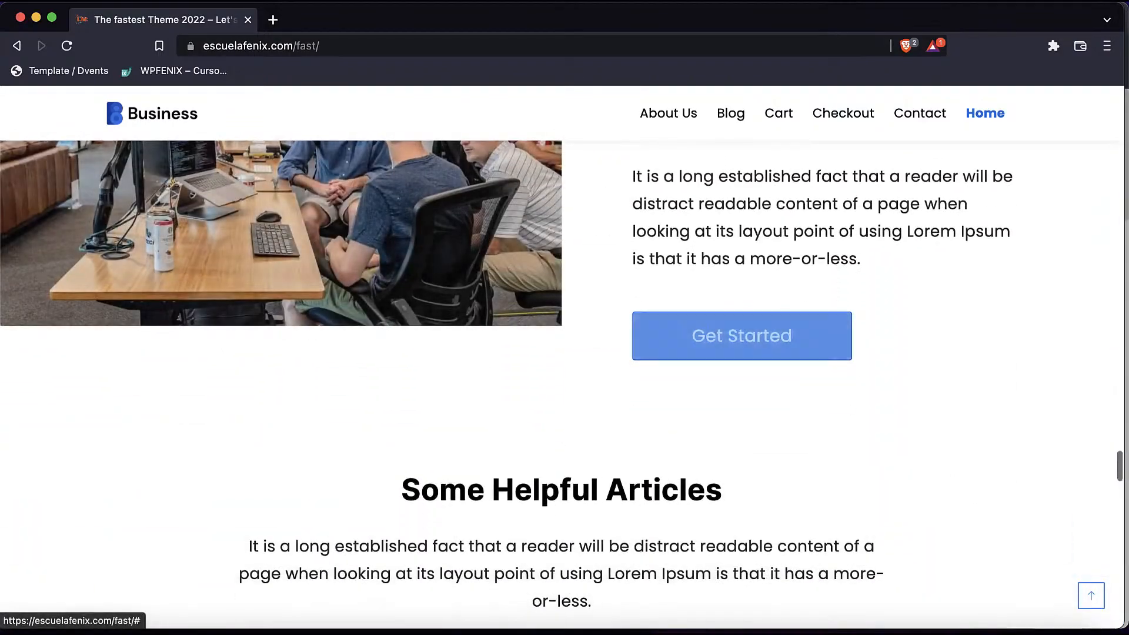
click(920, 113)
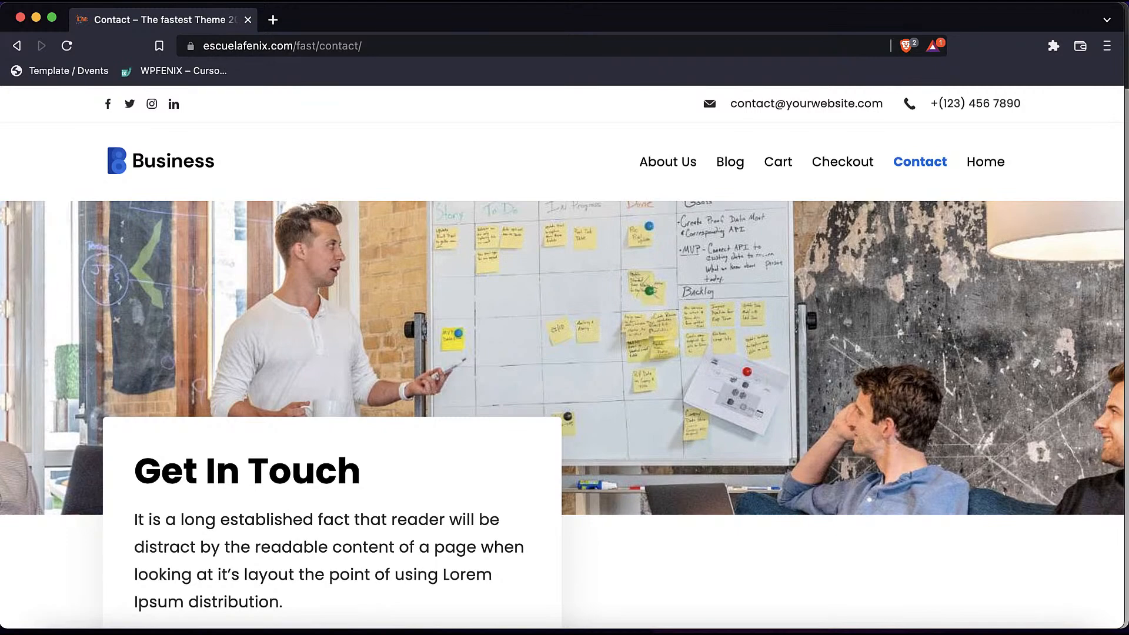
- Review the contact form on the live Contact page, then open a new tab and type 'gt'
scroll(564, 353, down, 15)
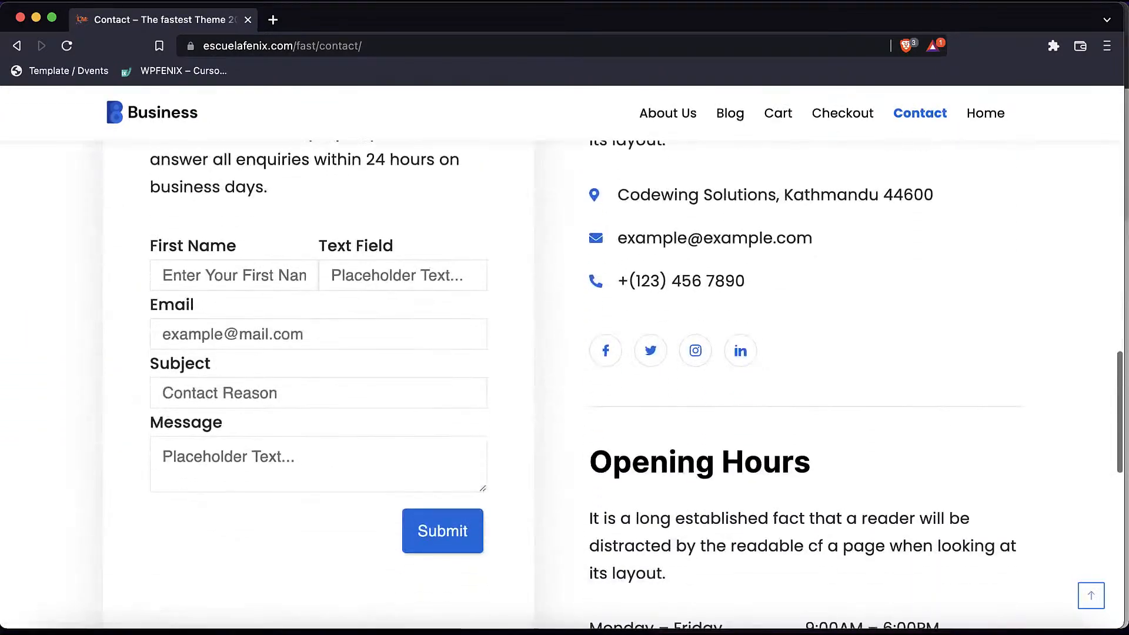
scroll(565, 353, up, 10)
scroll(563, 357, up, 10)
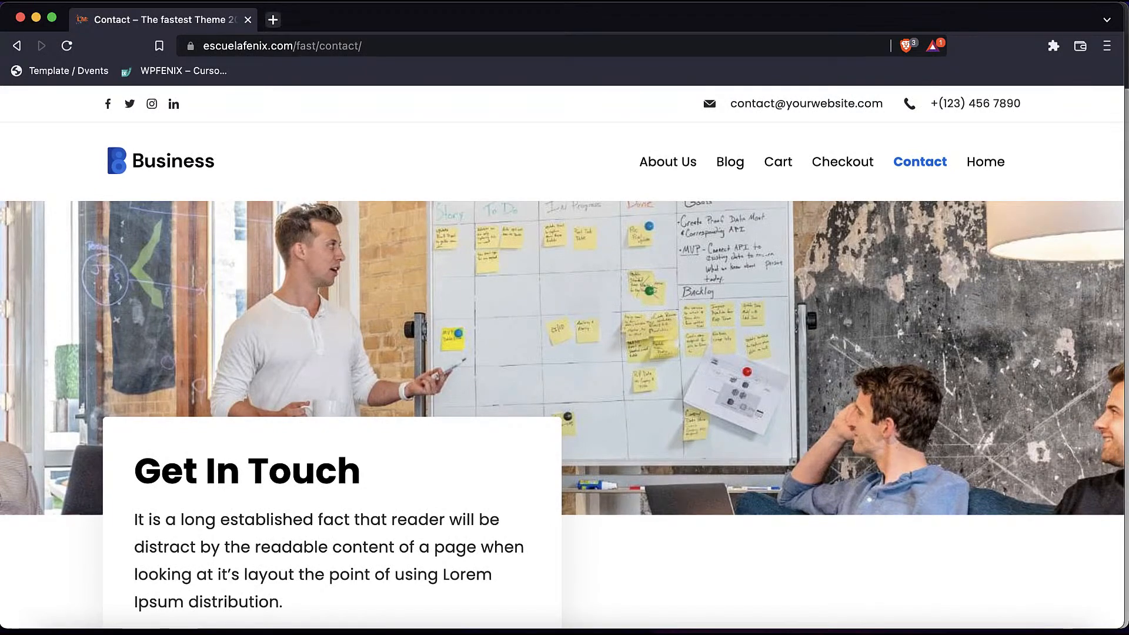
key(super+t)
text(gt)
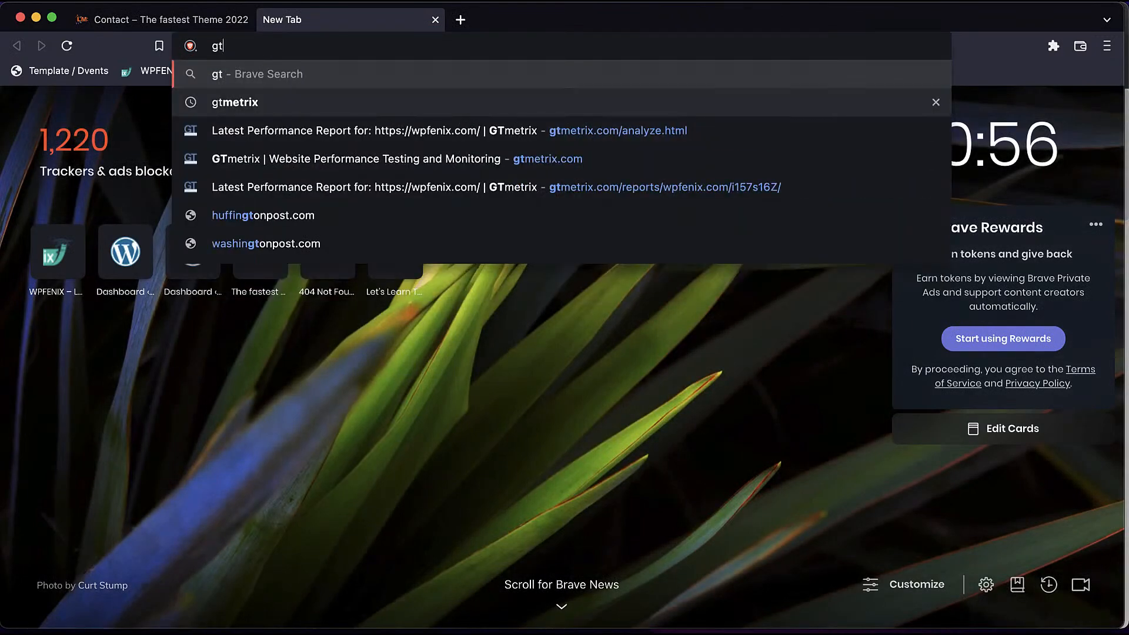
- Reach GTmetrix via search, paste escuelafenix.com/fast into the analyze field, and run the test
click(235, 103)
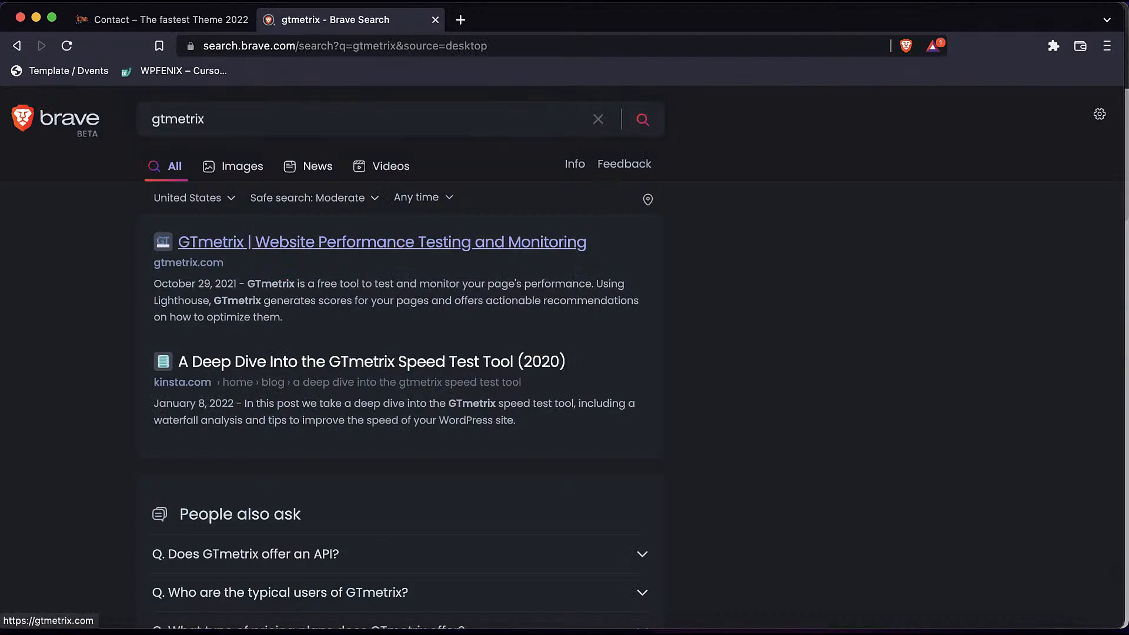
click(383, 242)
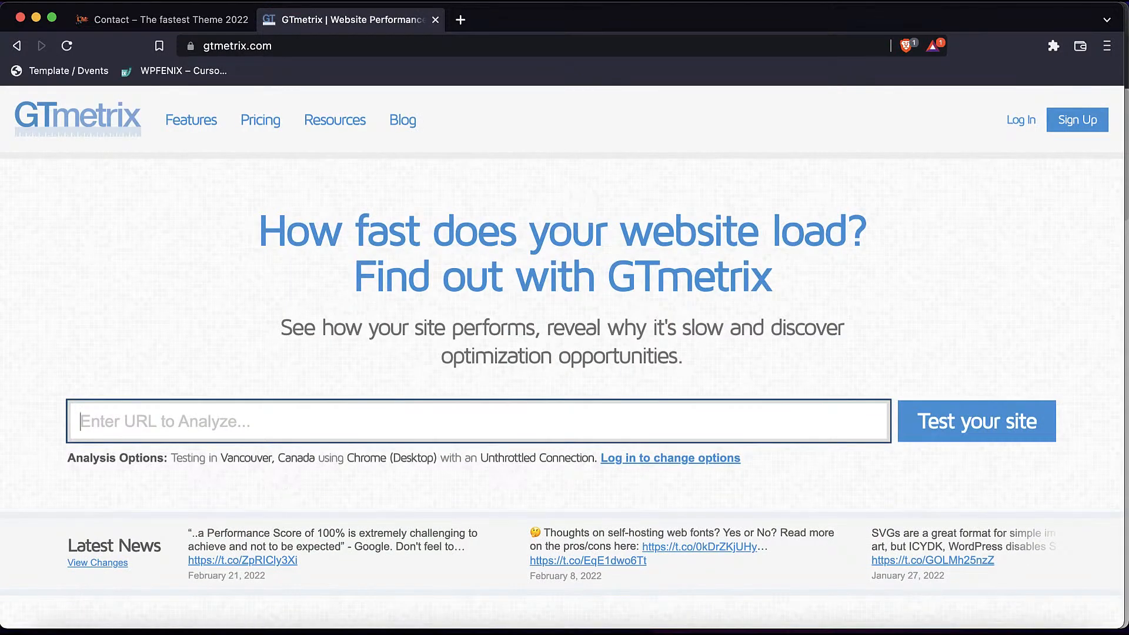
click(307, 422)
right_click(308, 422)
click(353, 470)
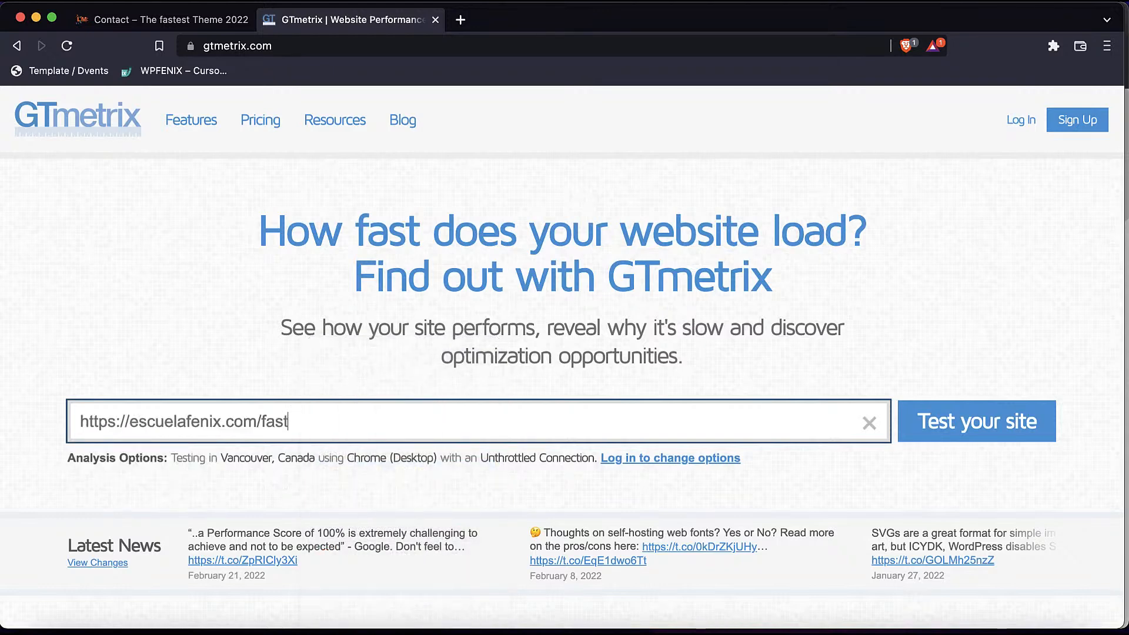
click(977, 422)
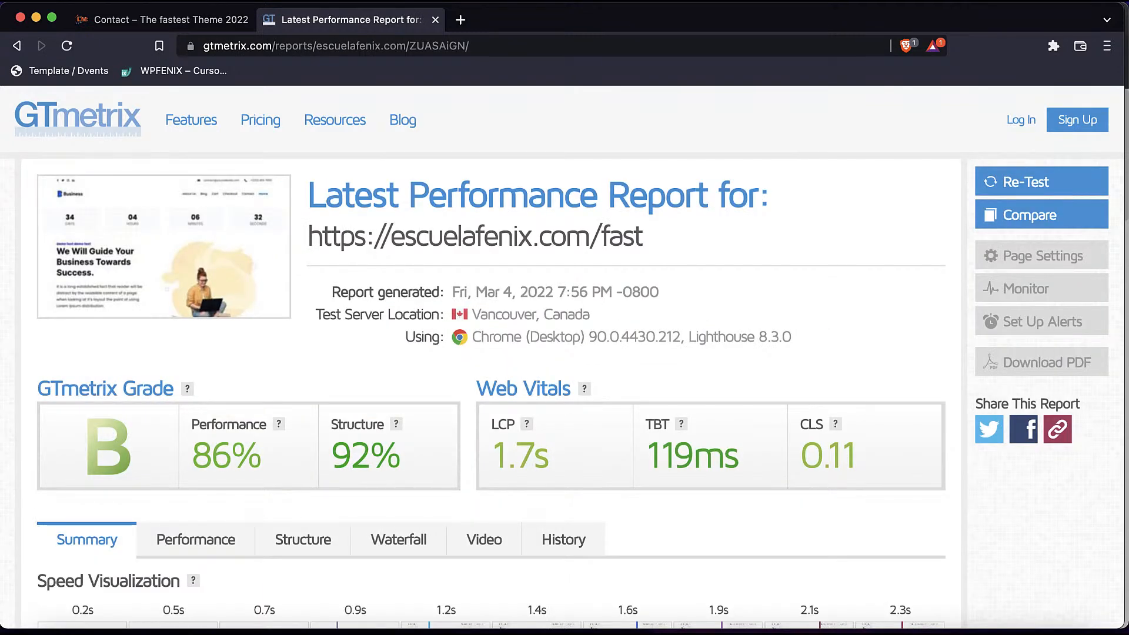
- Scroll through the B-grade report, expanding the server response time issue, then reload the site tab
scroll(562, 357, down, 3)
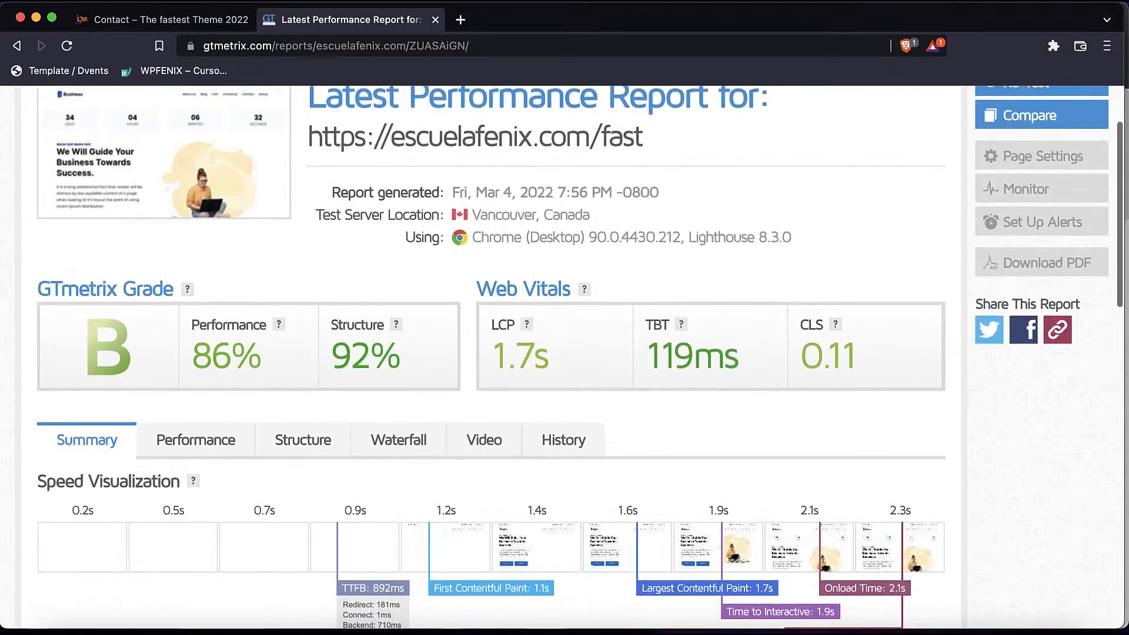
scroll(575, 357, up, 3)
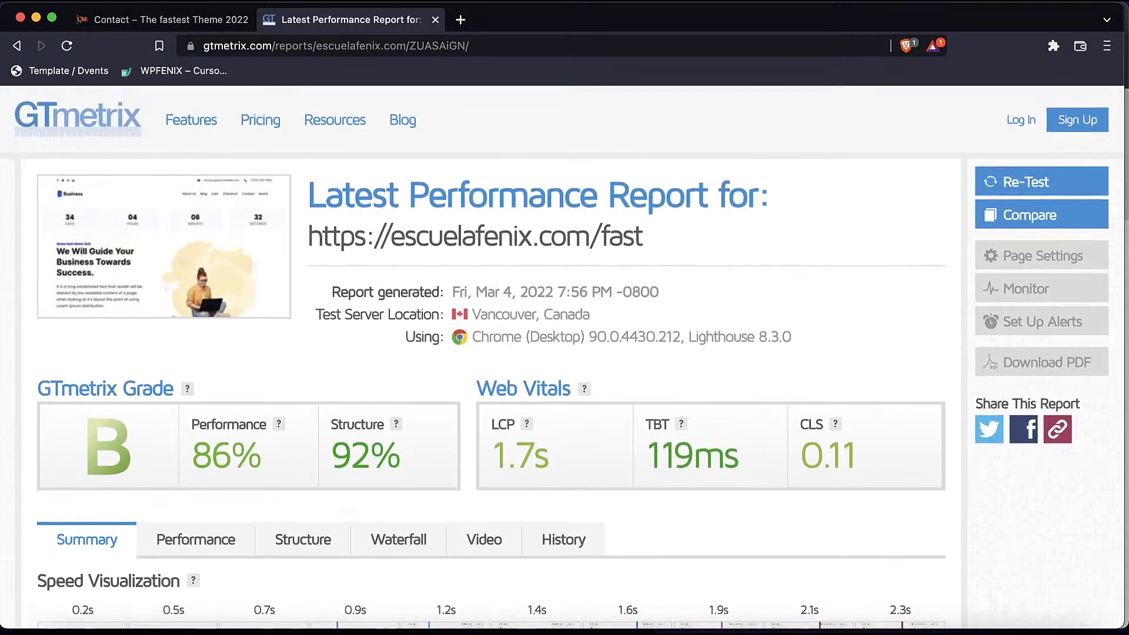
scroll(562, 365, down, 6)
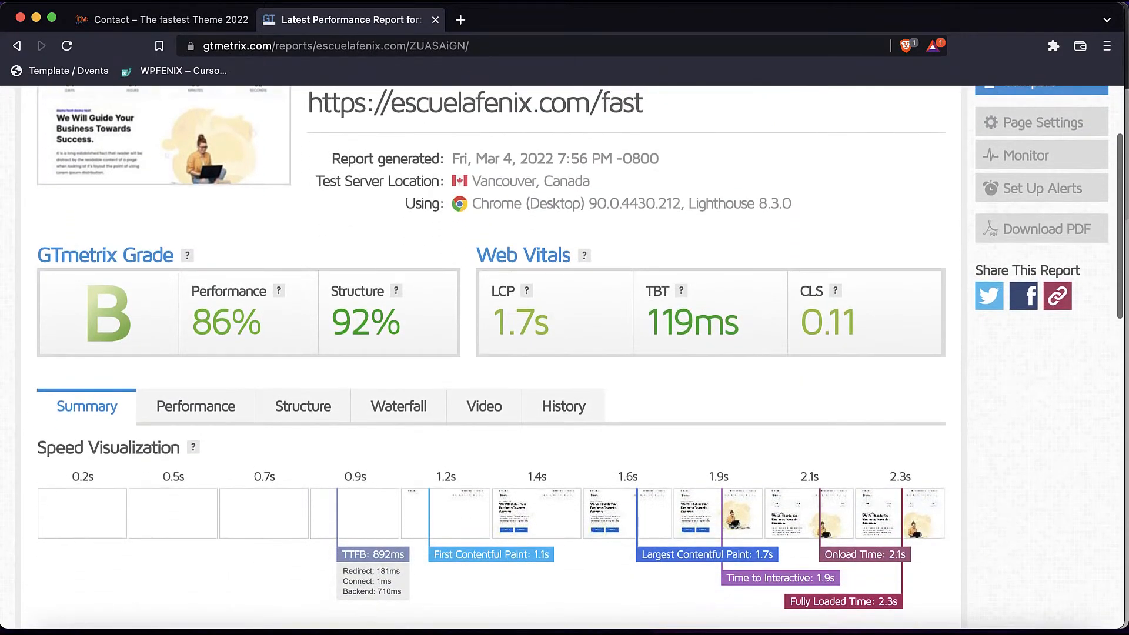
scroll(561, 357, down, 5)
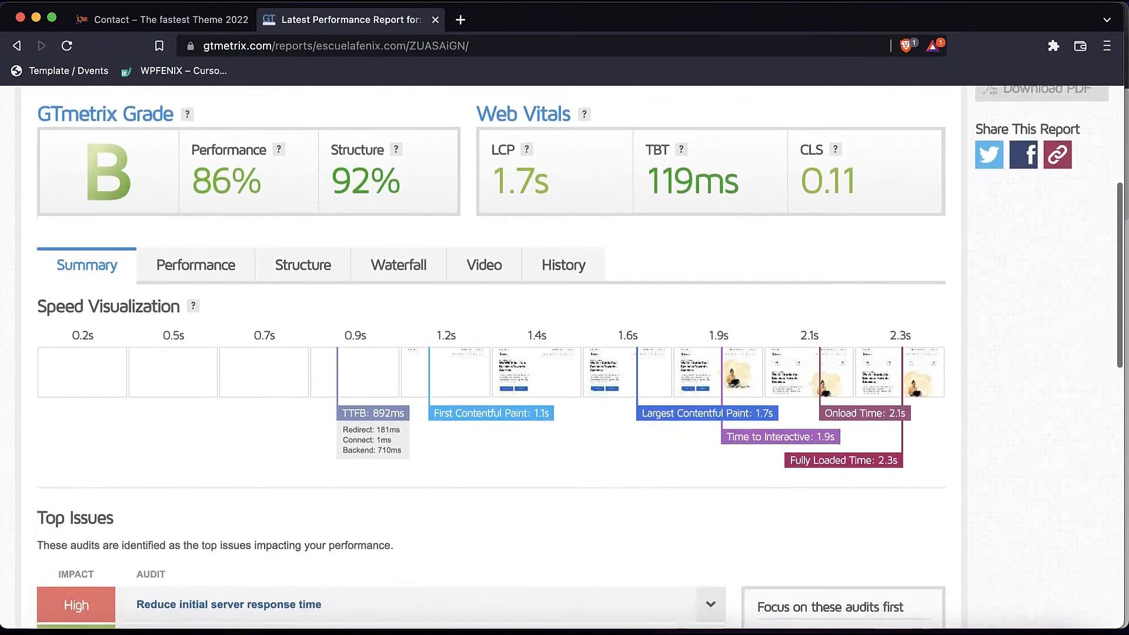
scroll(421, 529, down, 1)
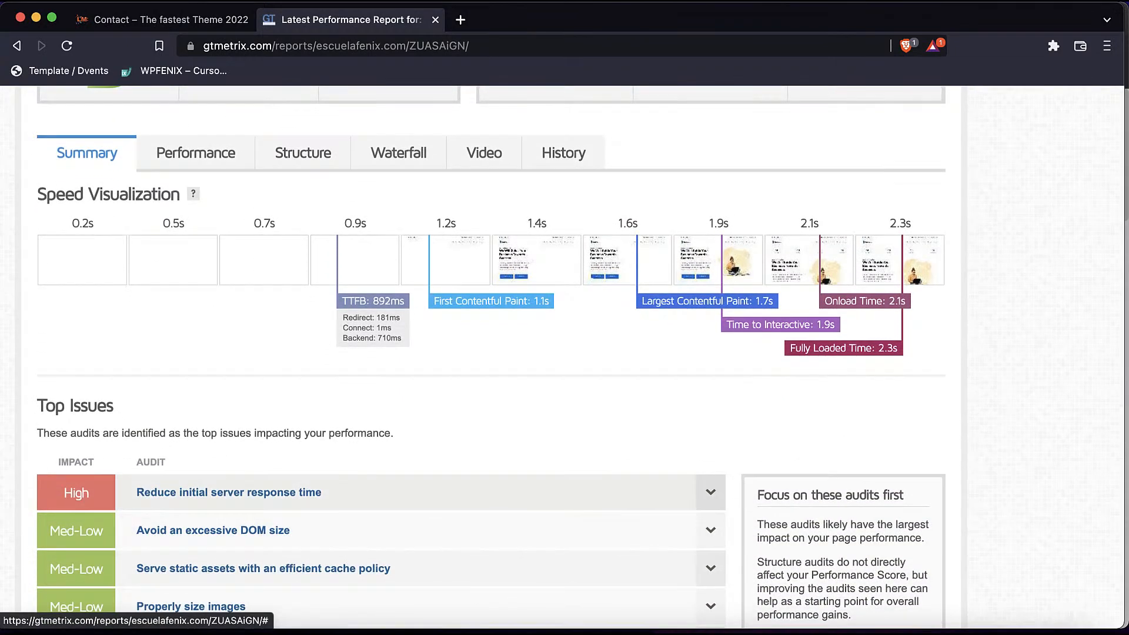
click(412, 493)
scroll(411, 488, down, 5)
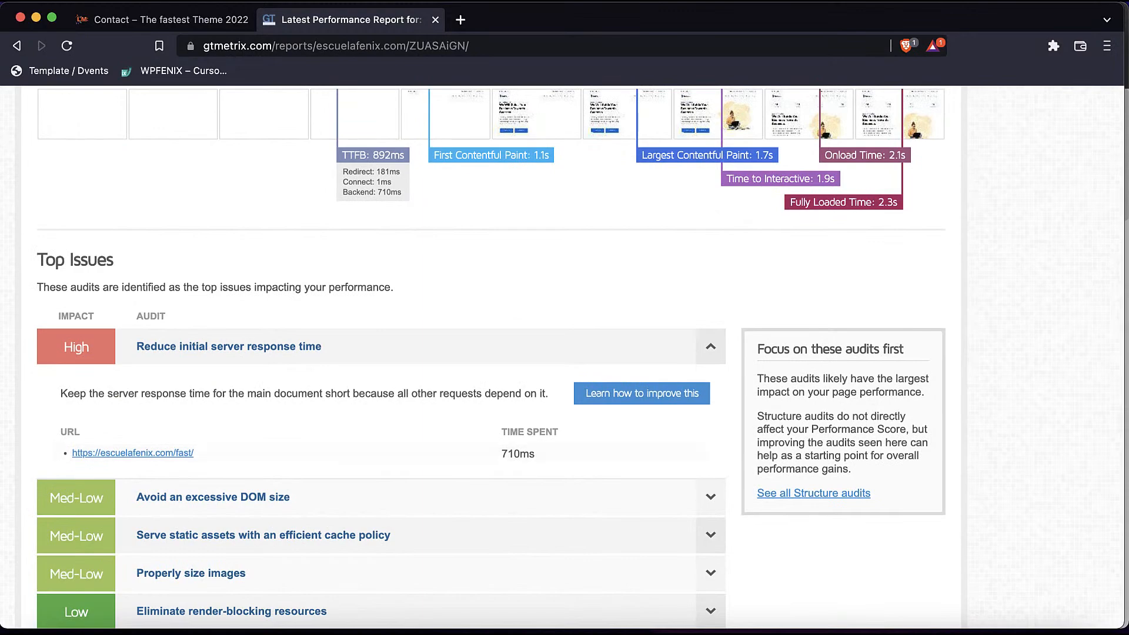
scroll(484, 447, down, 5)
scroll(484, 447, up, 15)
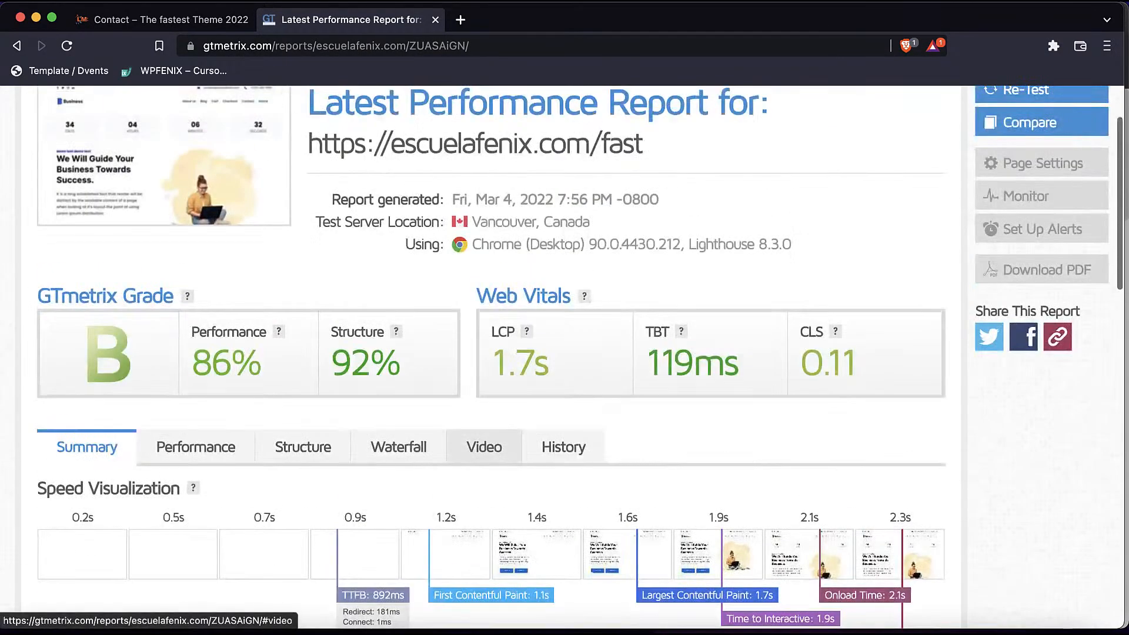
scroll(471, 238, up, 2)
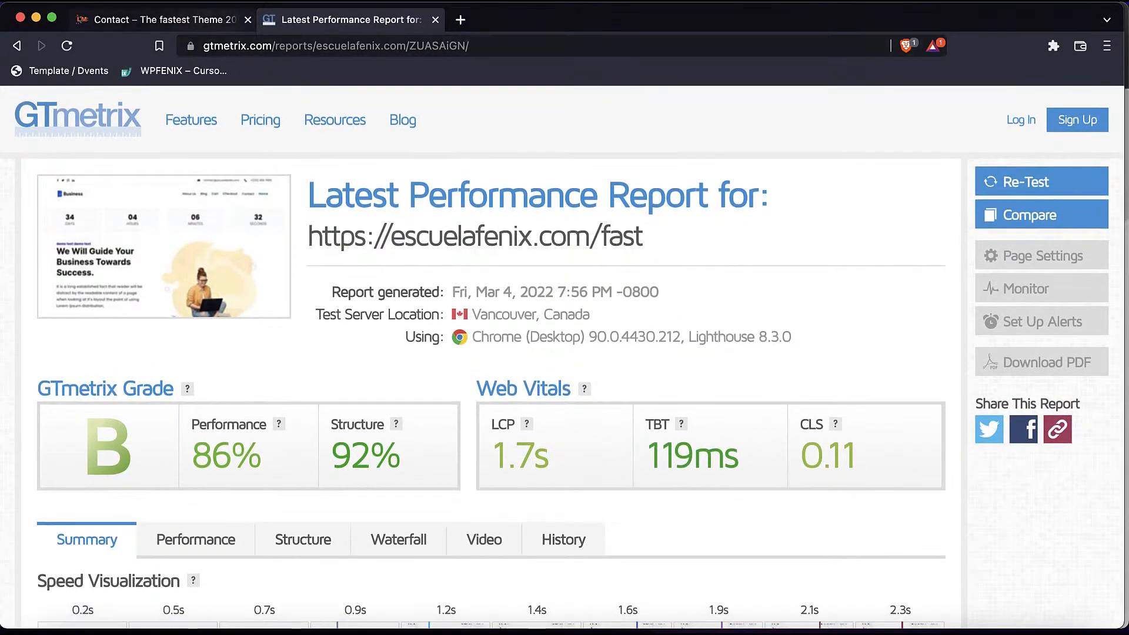
click(165, 19)
key(super+r)
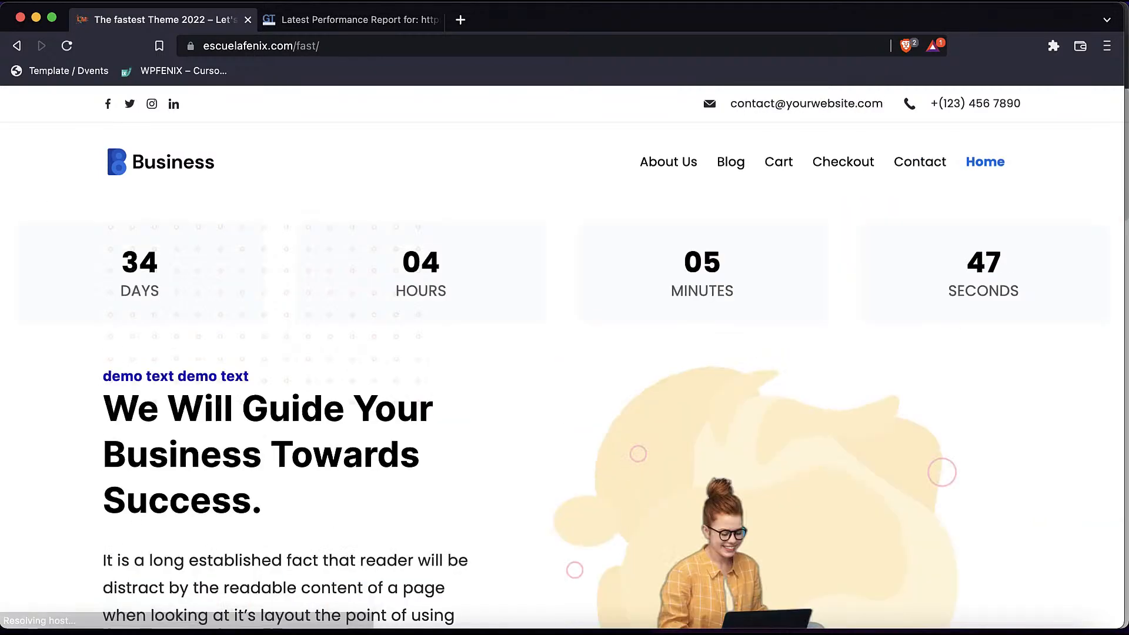
- From the WordPress admin window, visit the live home page and scroll through it
scroll(562, 359, down, 2)
scroll(562, 359, down, 2)
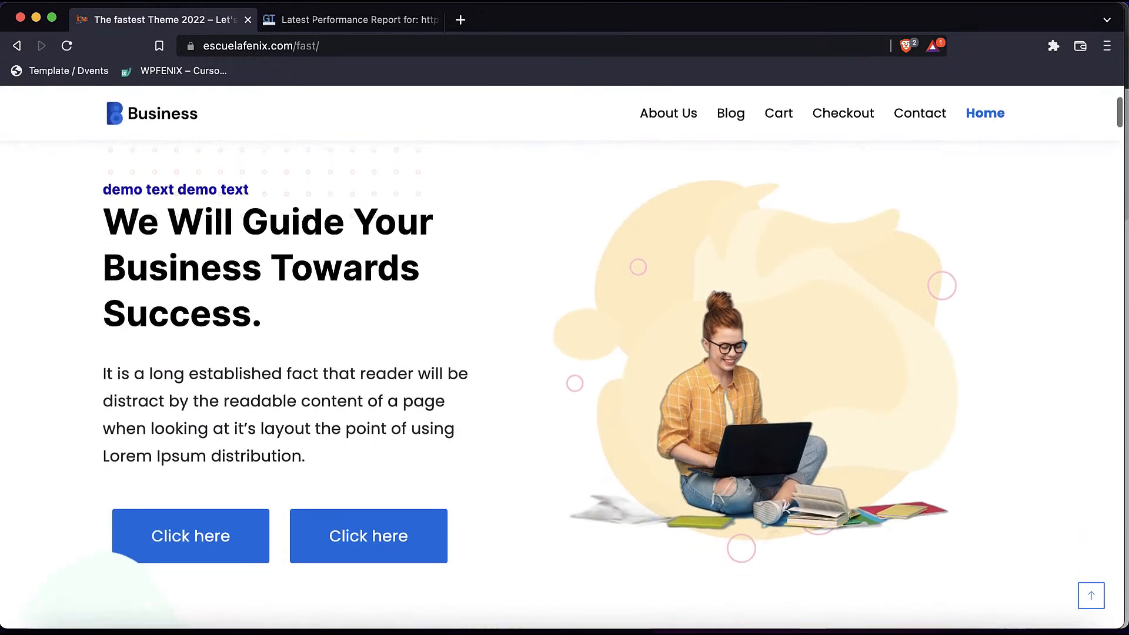
scroll(562, 359, down, 8)
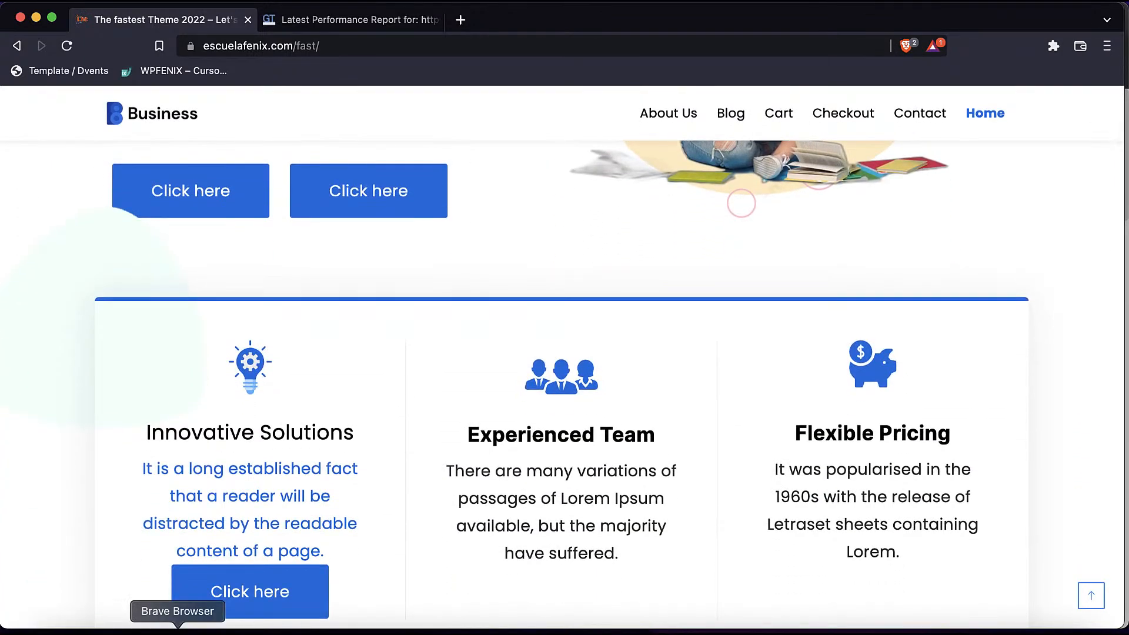
click(139, 630)
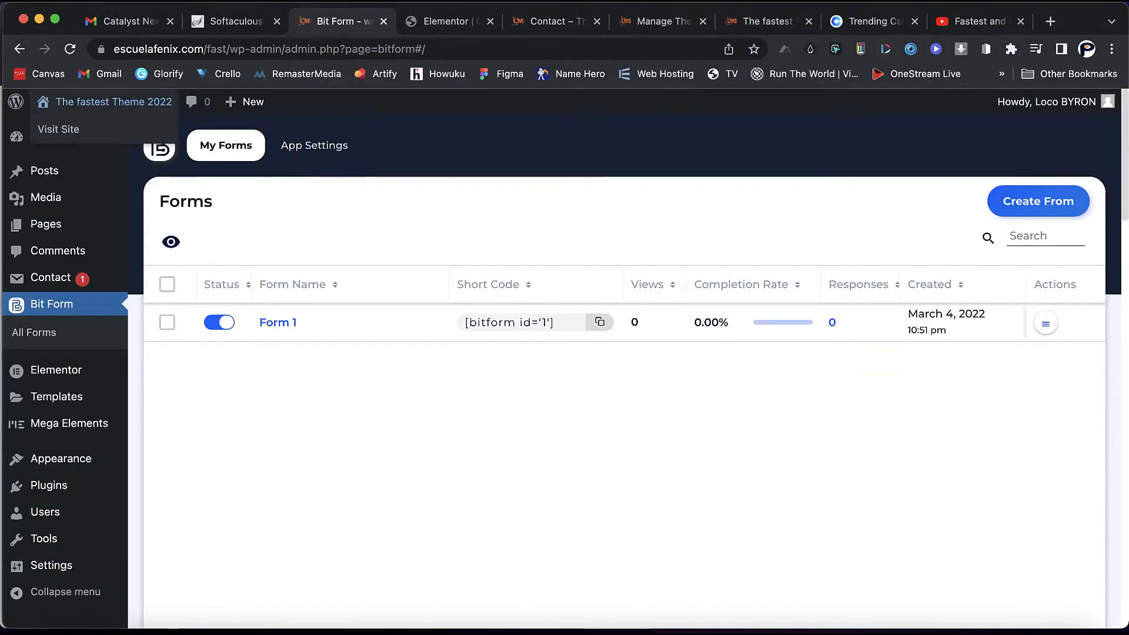
click(113, 102)
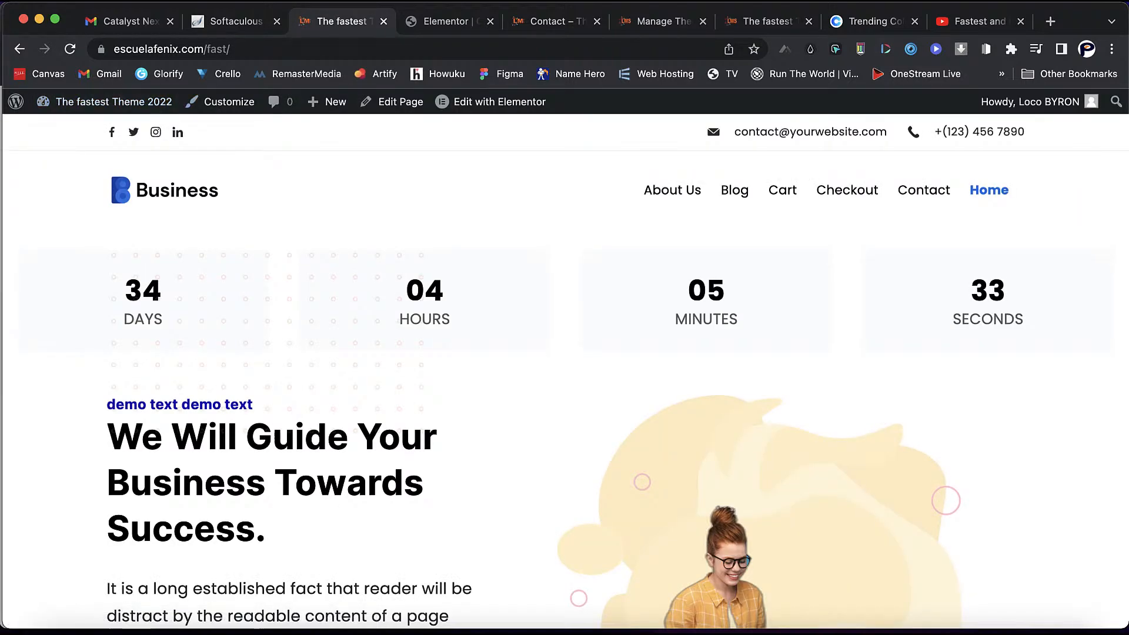
scroll(565, 362, down, 1)
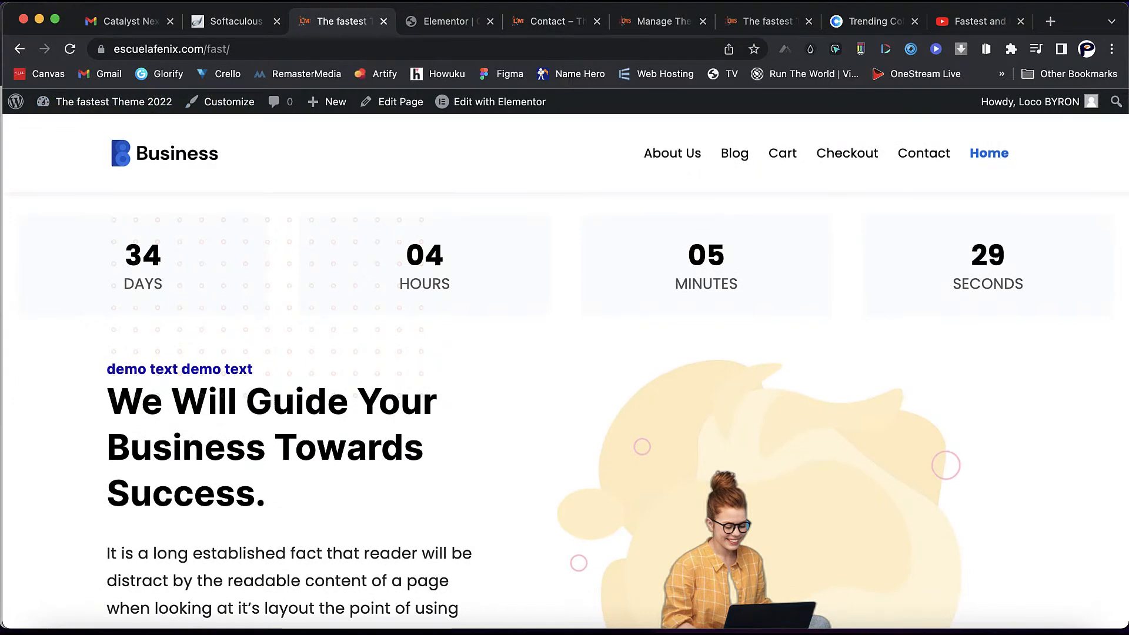
scroll(565, 362, down, 2)
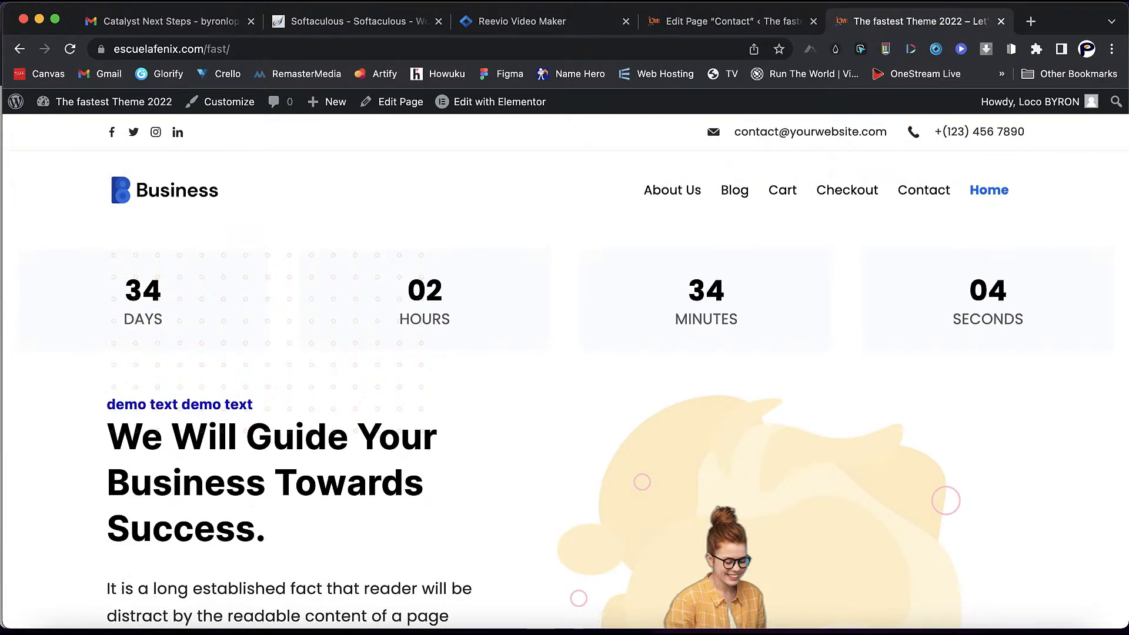
scroll(565, 362, down, 1)
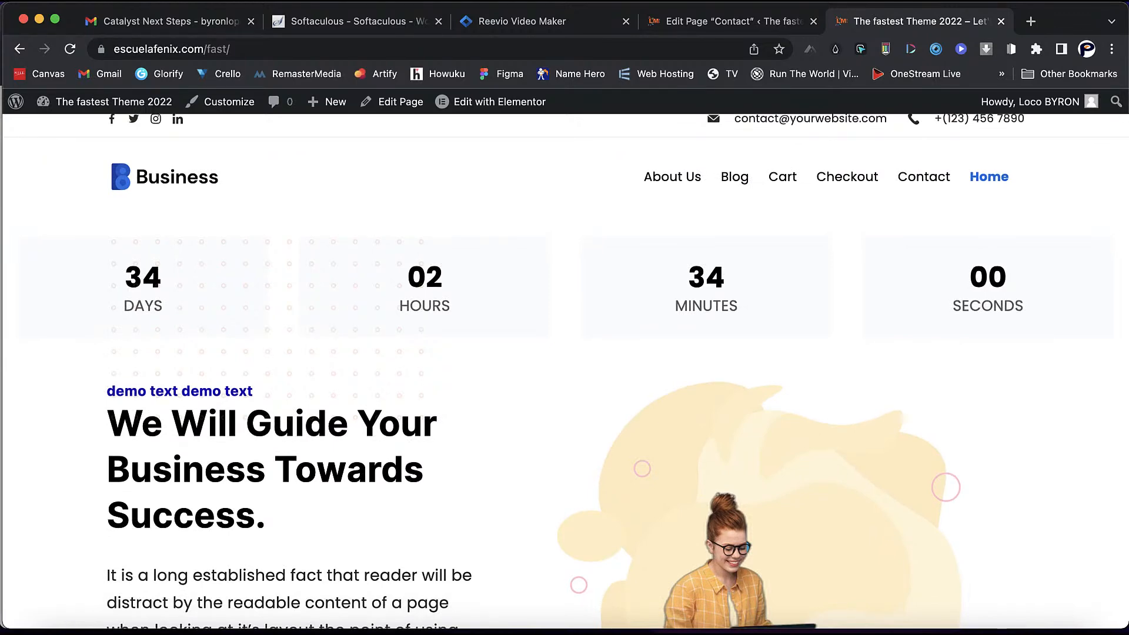
- Leave the Contact page editor for the admin Pages list of all 16 pages
click(733, 22)
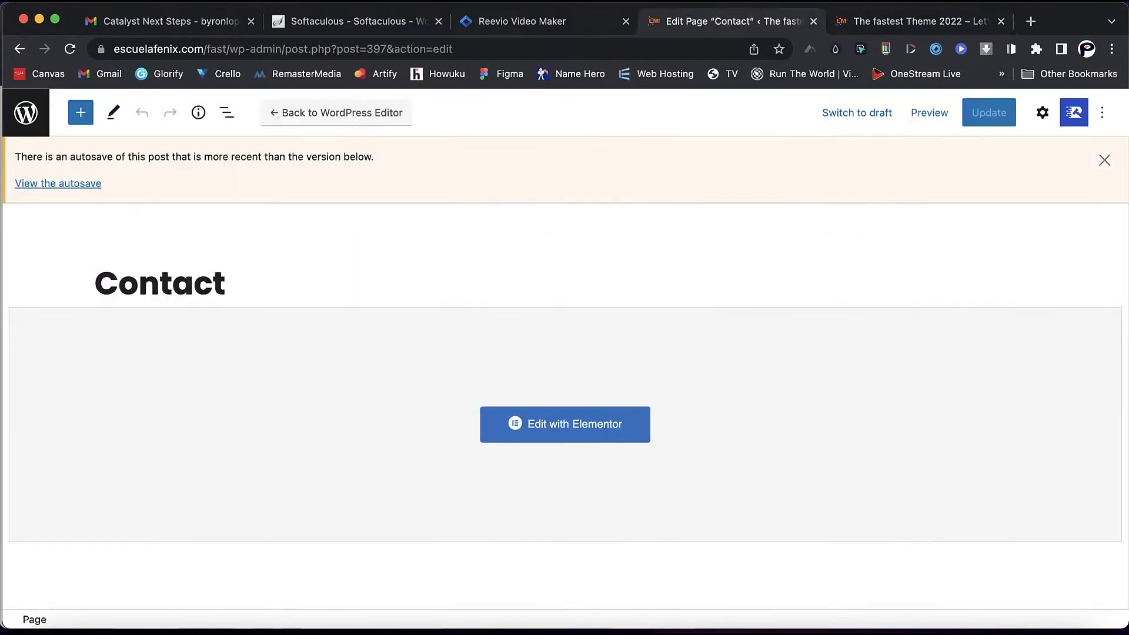
click(26, 113)
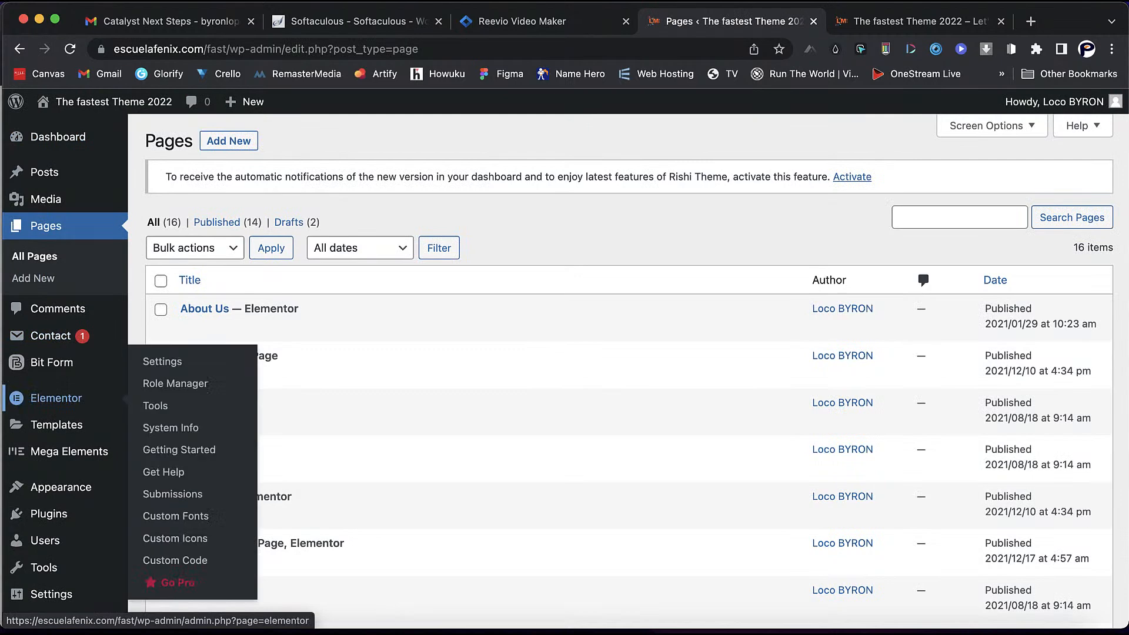
mouse_move(61, 487)
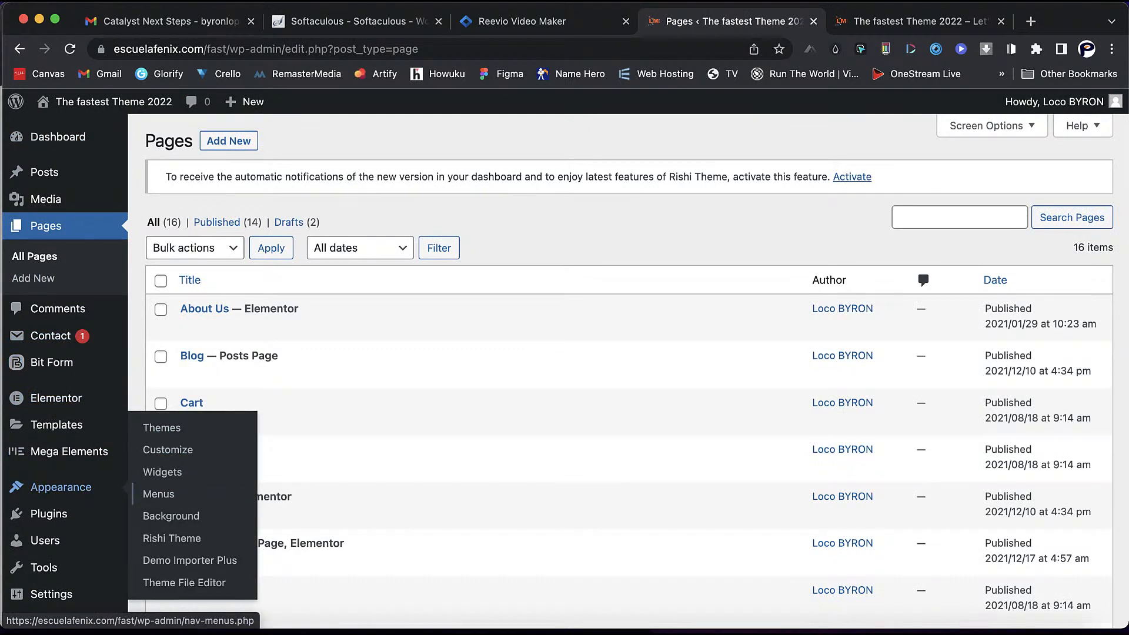
- Open the Rishi Theme dashboard and show its Extensions list
click(172, 538)
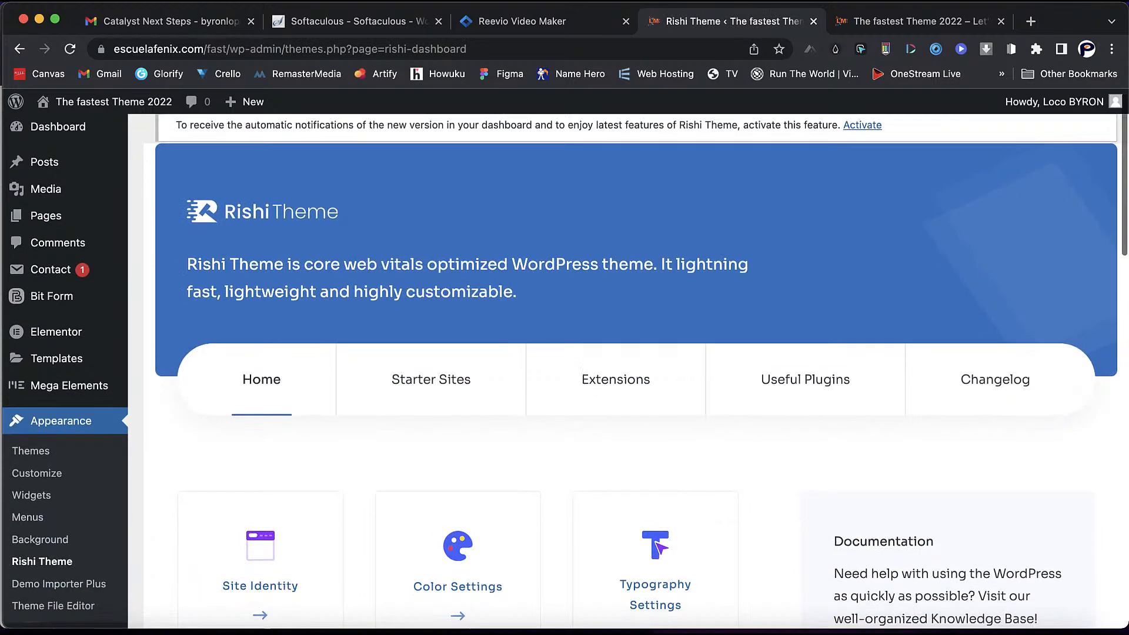
scroll(636, 371, down, 4)
scroll(641, 371, down, 1)
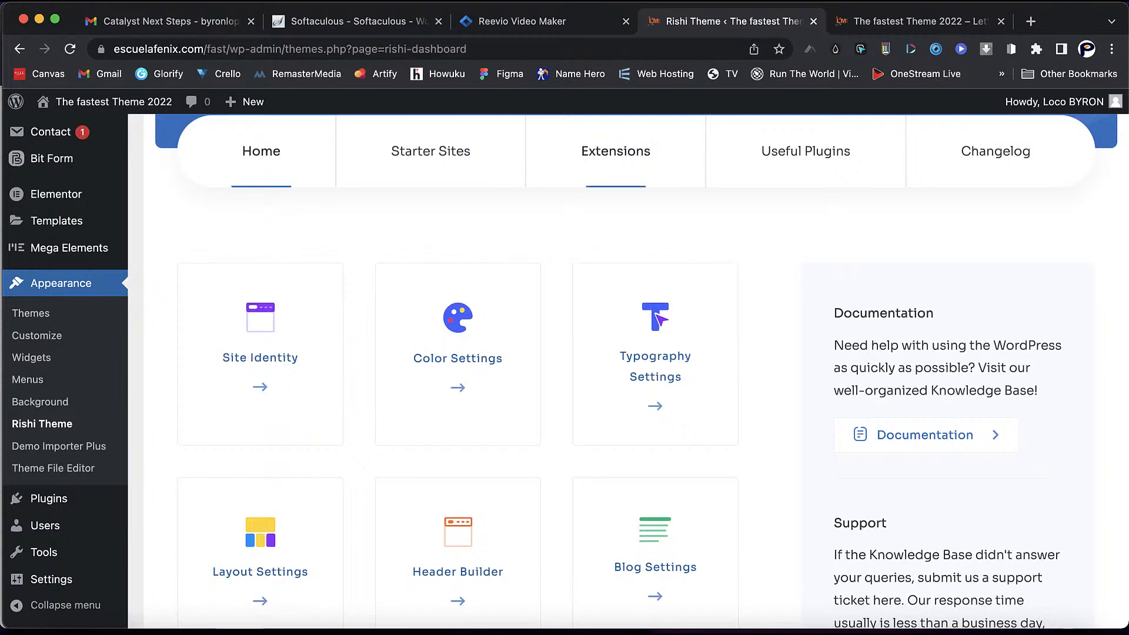
click(616, 151)
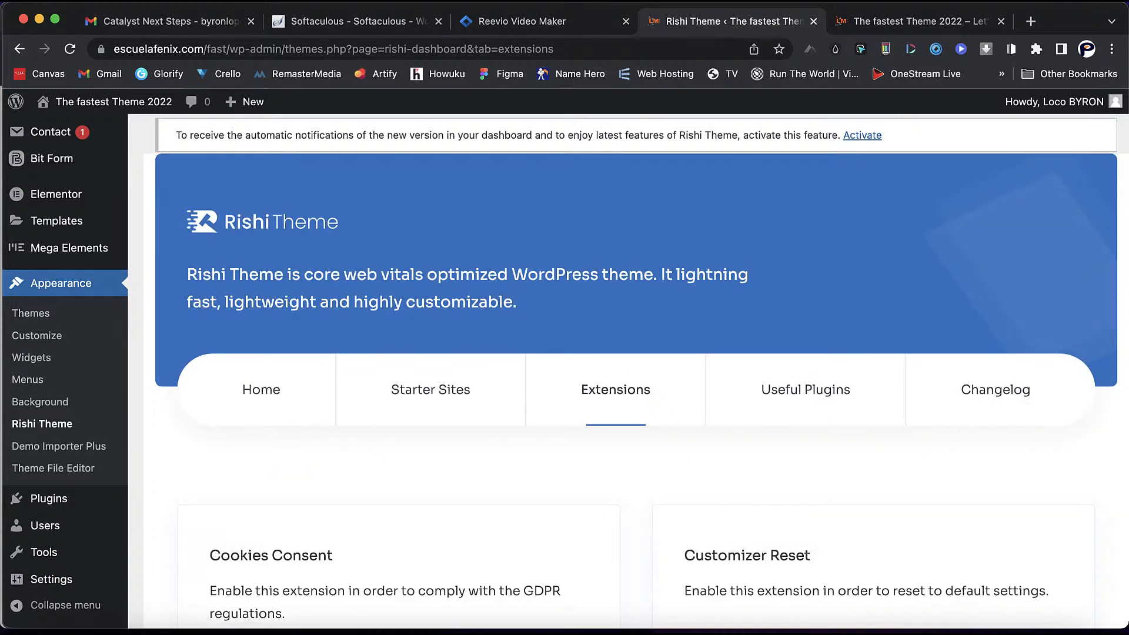
scroll(635, 365, down, 3)
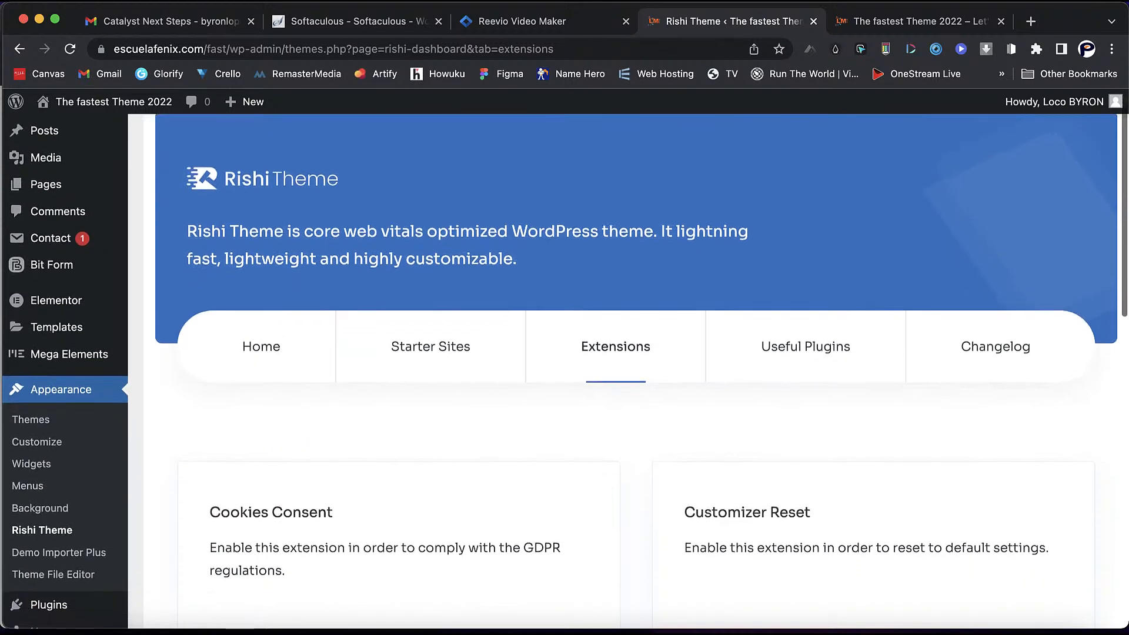
scroll(635, 364, down, 5)
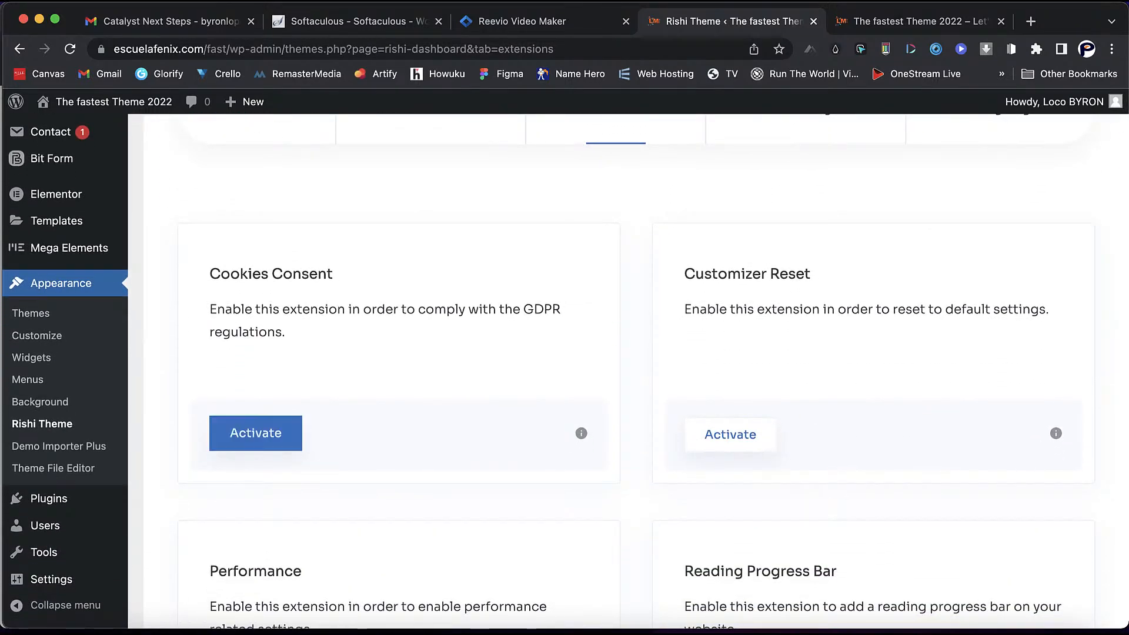
- Activate the Cookies Consent, Customizer Reset, Performance and Reading Progress Bar extensions
click(255, 433)
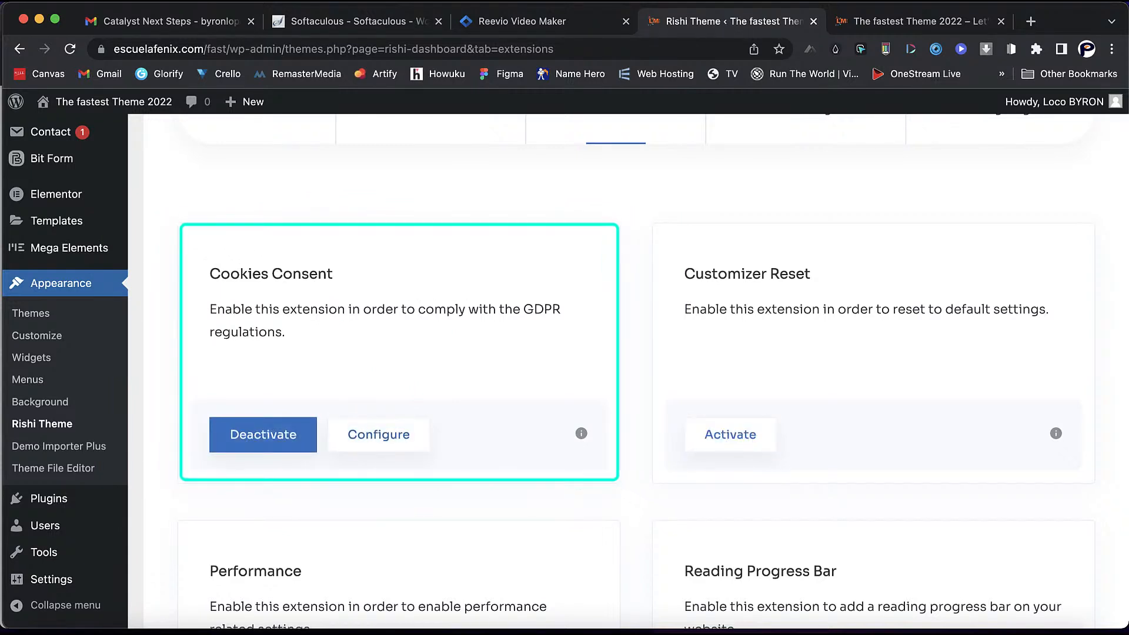
triple_click(867, 309)
click(731, 433)
scroll(731, 411, down, 2)
scroll(731, 412, down, 5)
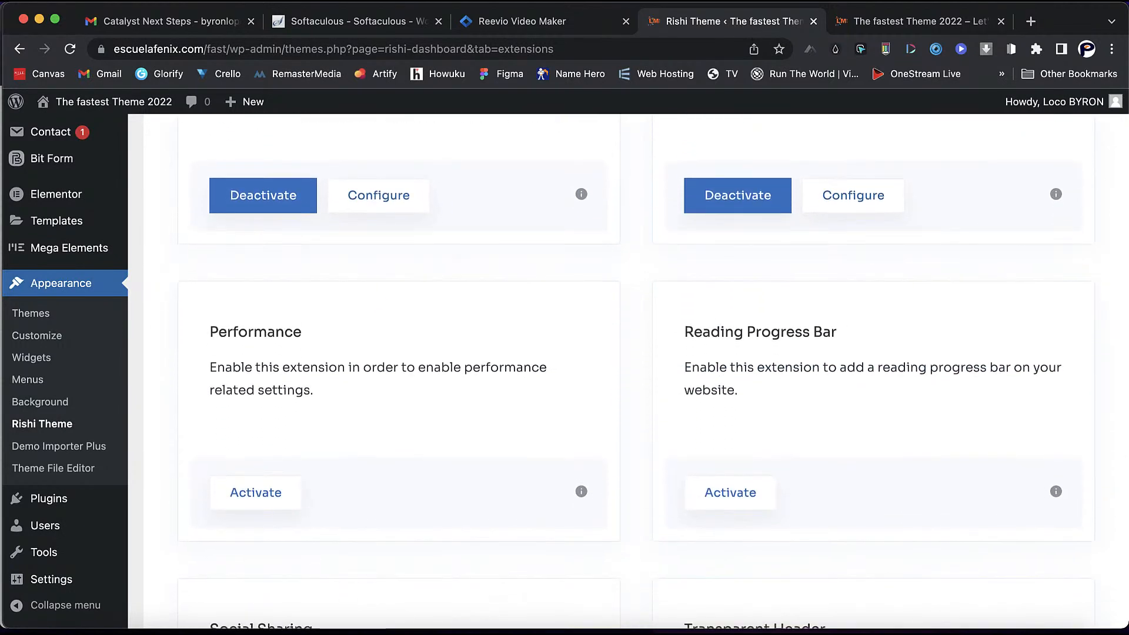
triple_click(284, 390)
click(256, 492)
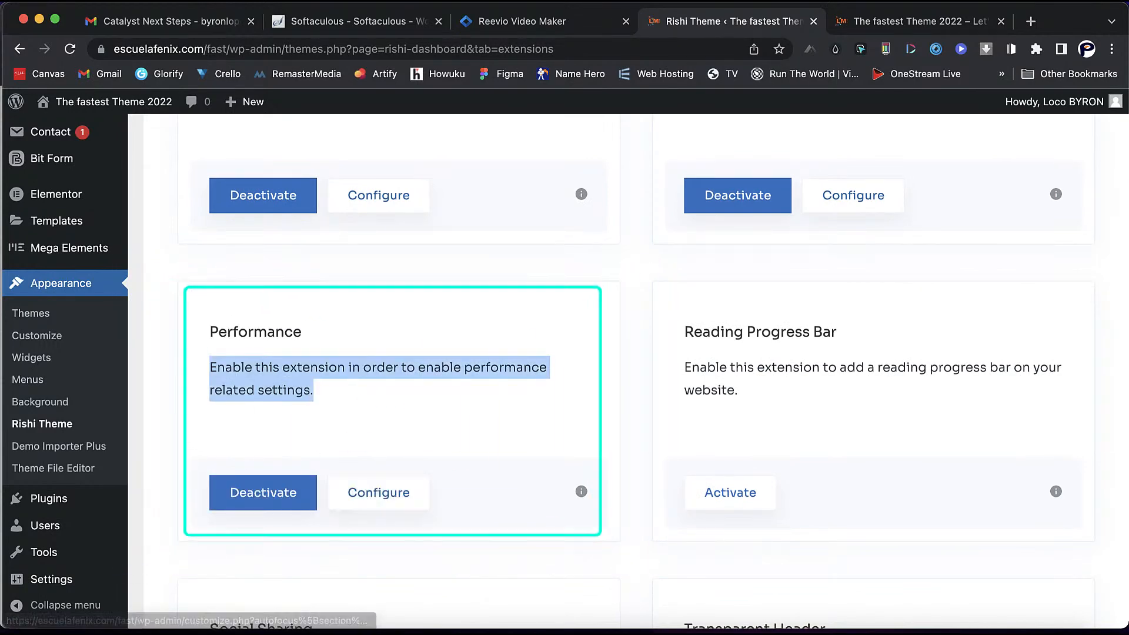
click(730, 491)
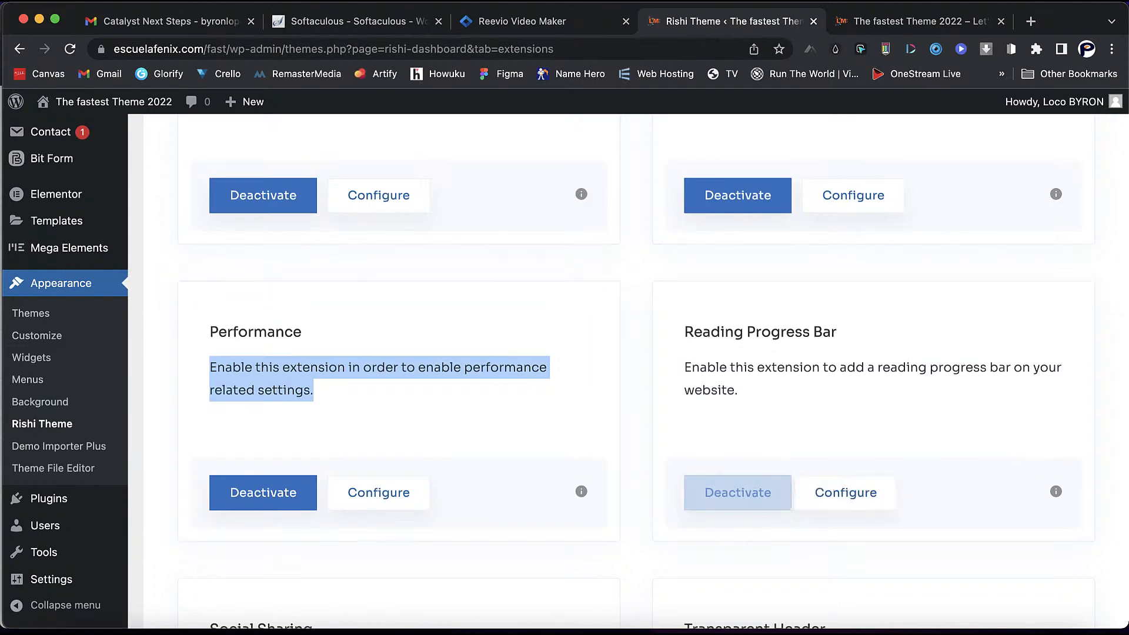
- Open the Social Sharing extension's configuration settings
scroll(635, 370, down, 3)
scroll(635, 371, down, 3)
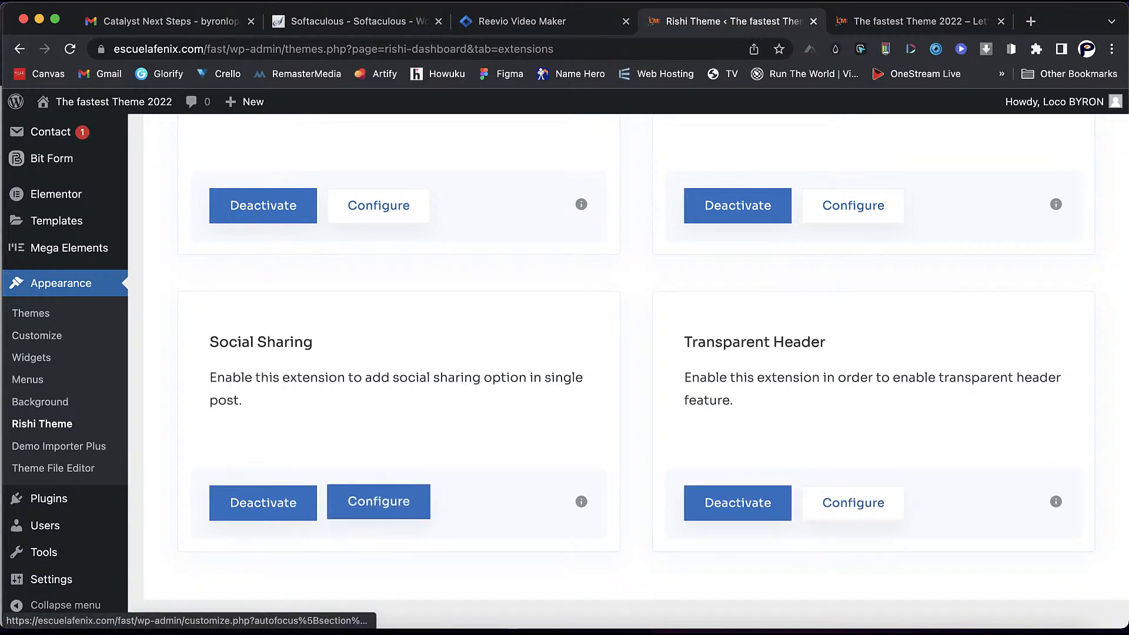
click(378, 502)
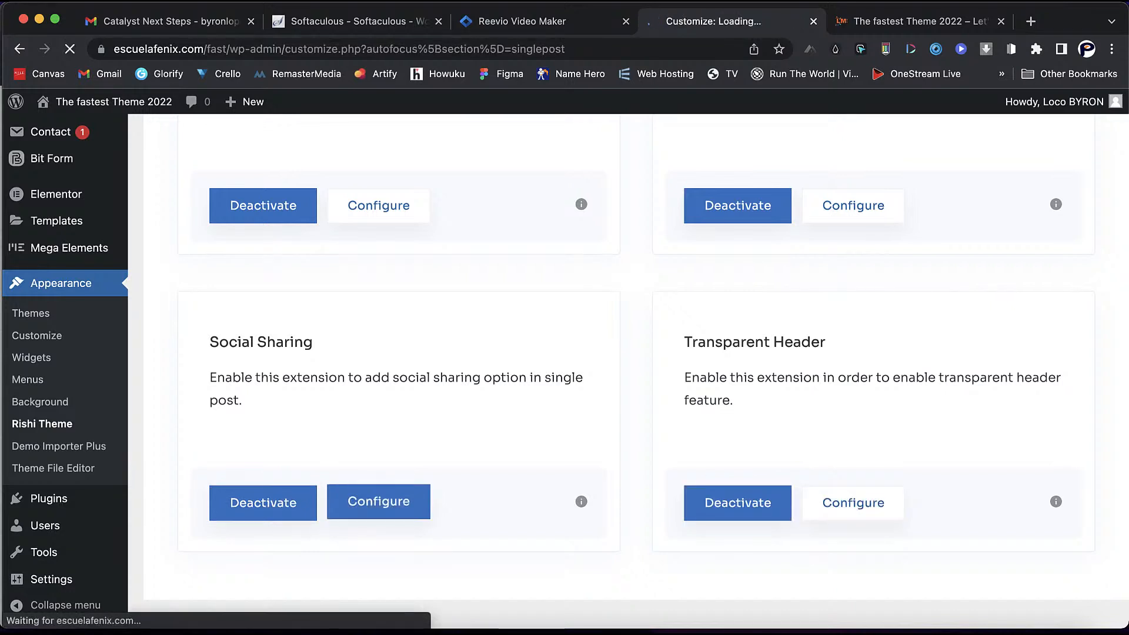
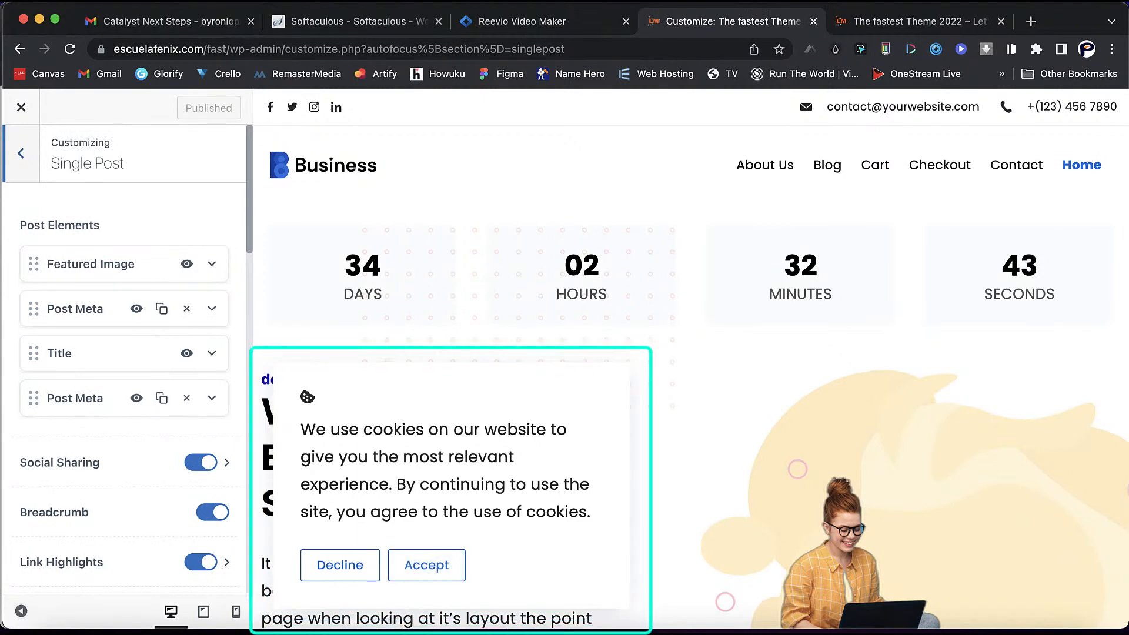
- Dismiss the cookie consent notice in the preview and scroll through the homepage
click(426, 565)
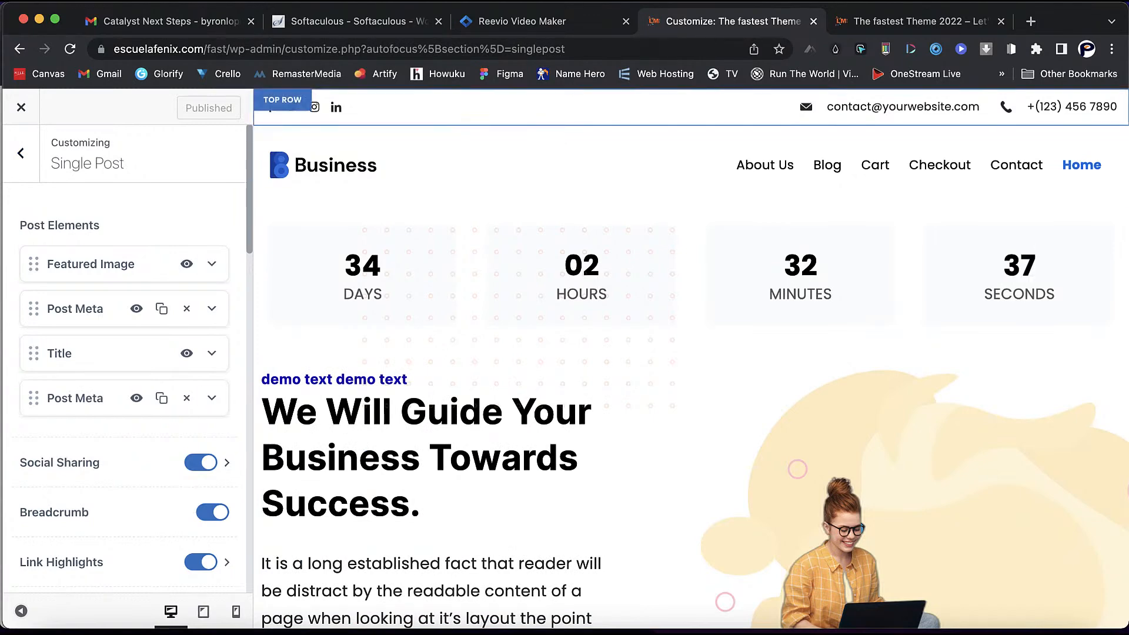
scroll(691, 359, down, 10)
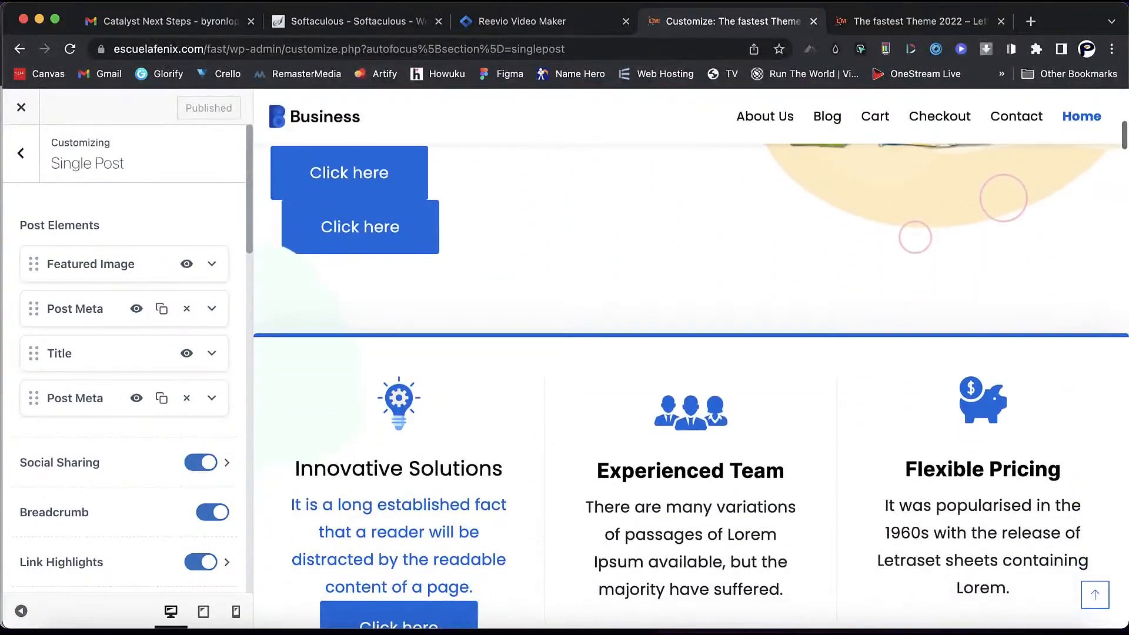
scroll(692, 386, down, 15)
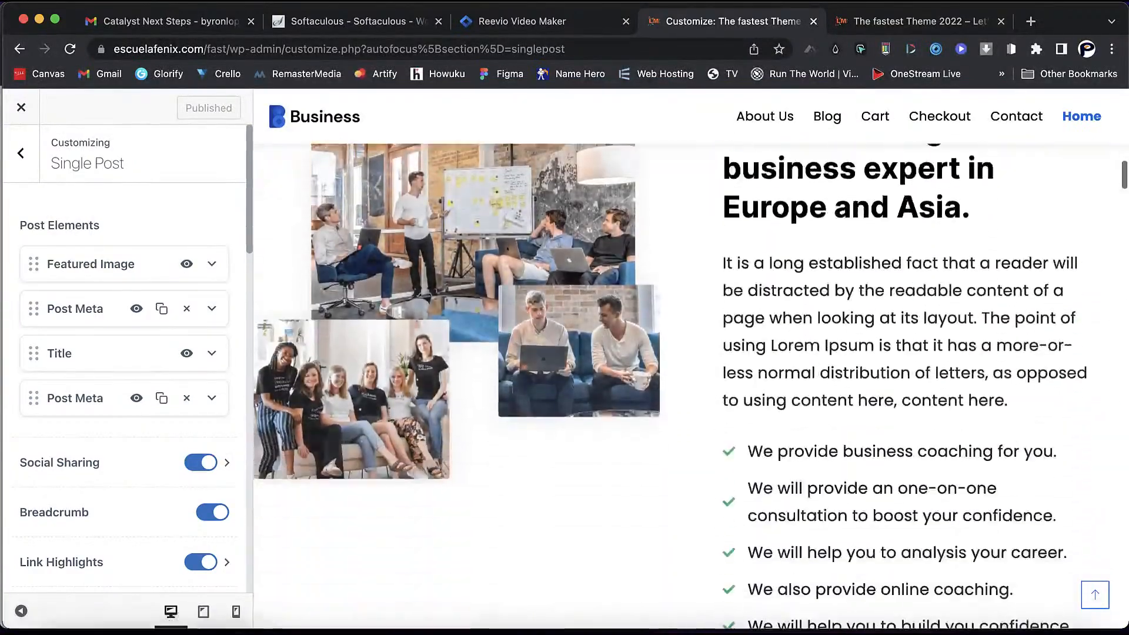
scroll(691, 386, down, 3)
scroll(691, 353, down, 4)
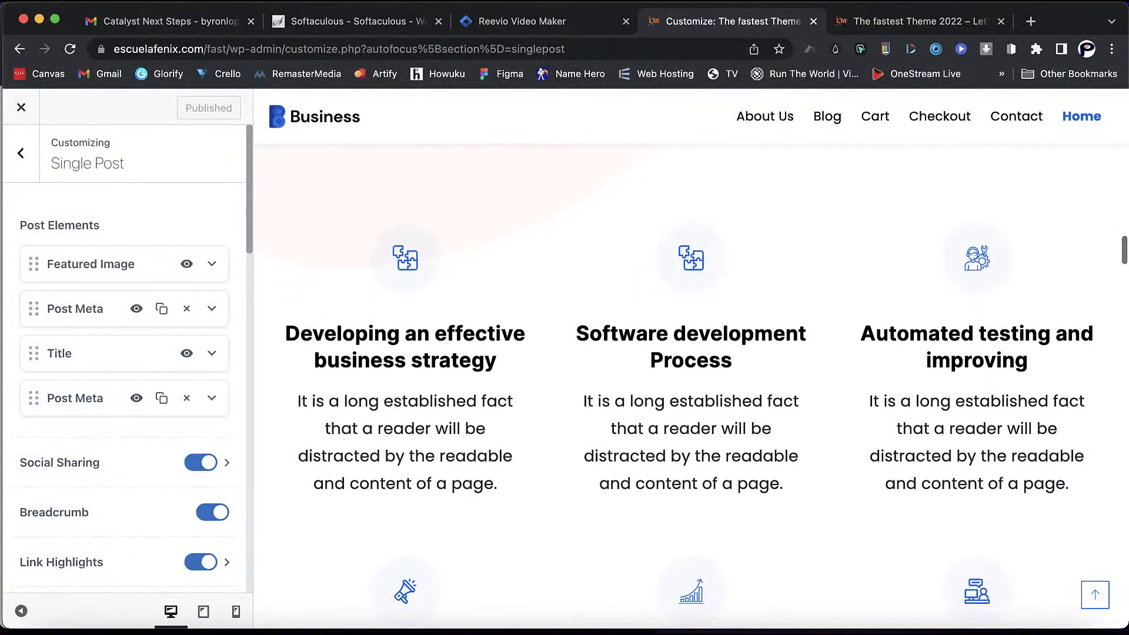
- Bring up the Blog page in the preview and browse its post cards
click(827, 116)
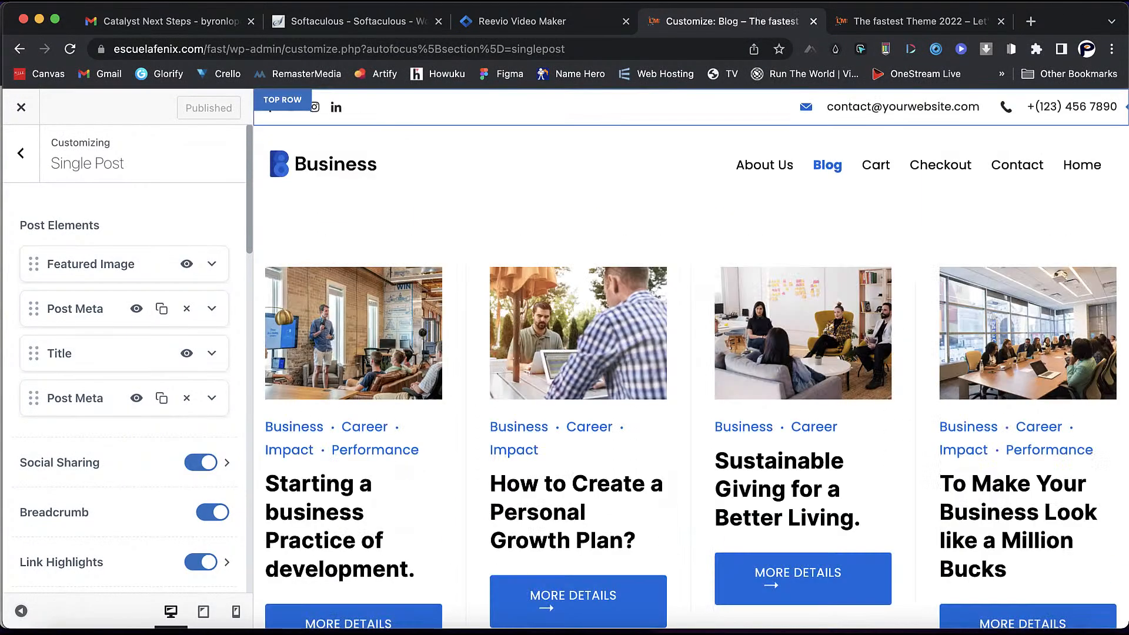
scroll(694, 376, down, 10)
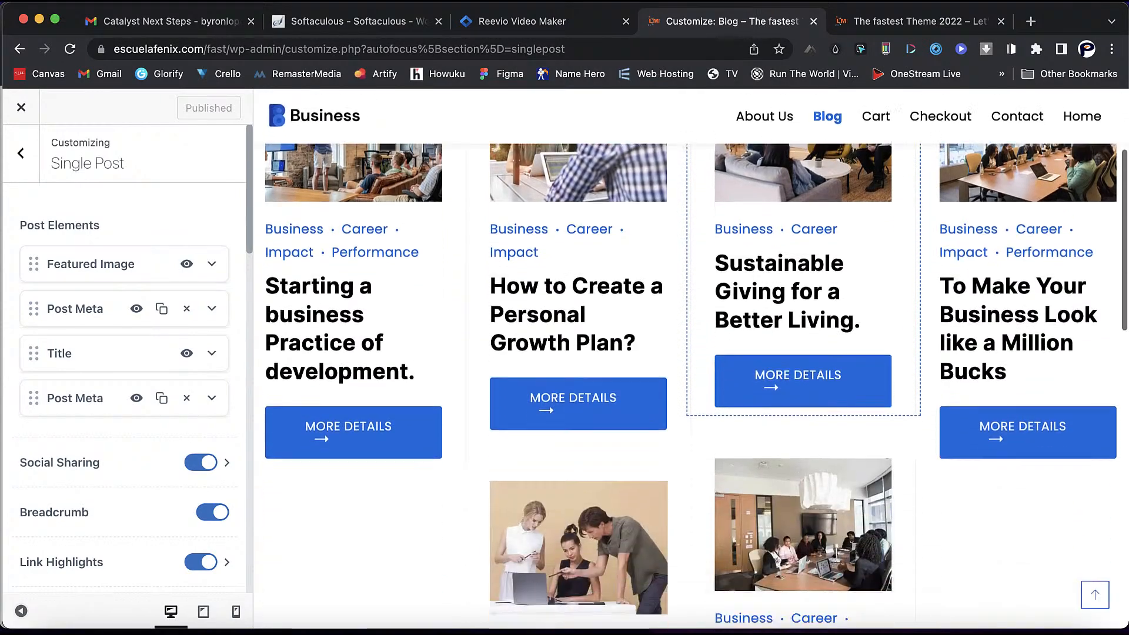
scroll(691, 386, down, 2)
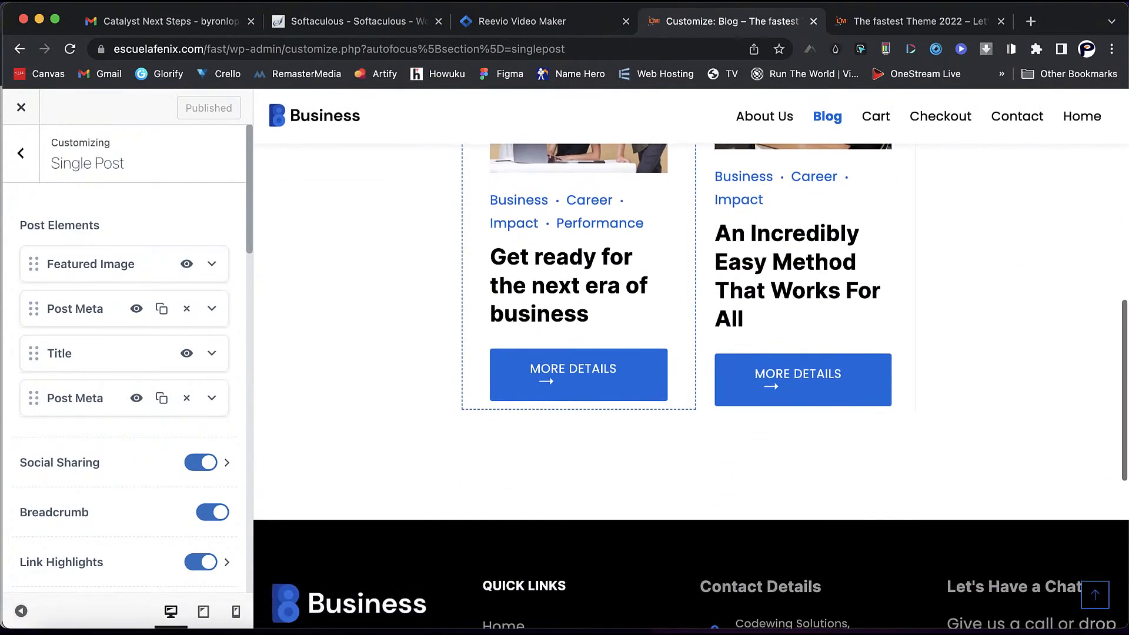
scroll(691, 386, up, 10)
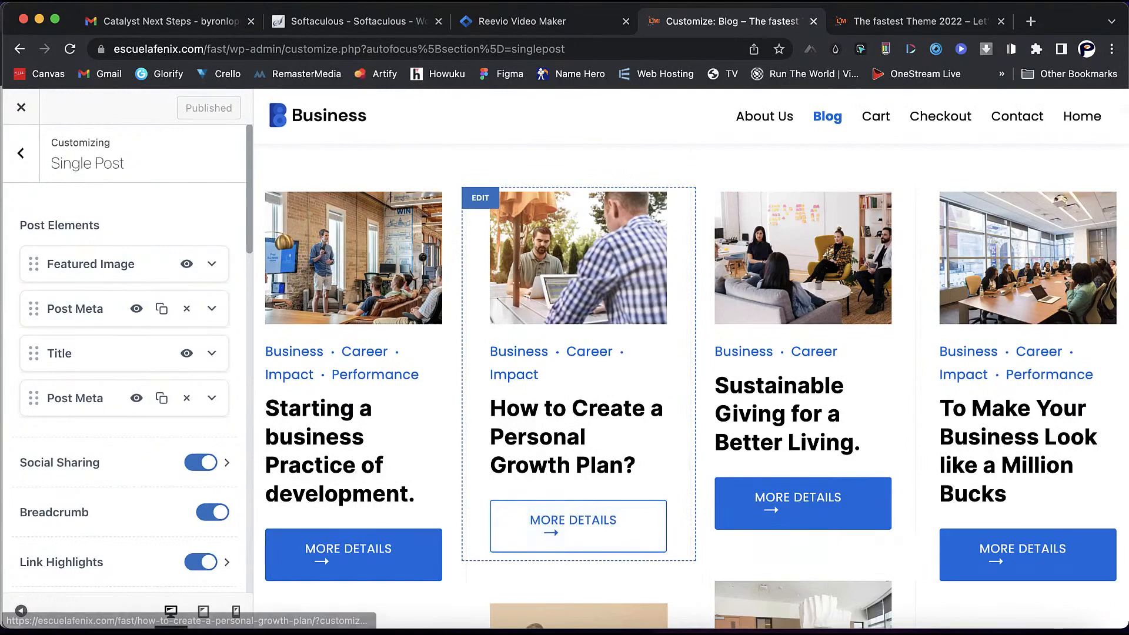
- Check the share buttons on the 'How to Create a Personal Growth Plan?' post, then exit the Customizer
click(578, 526)
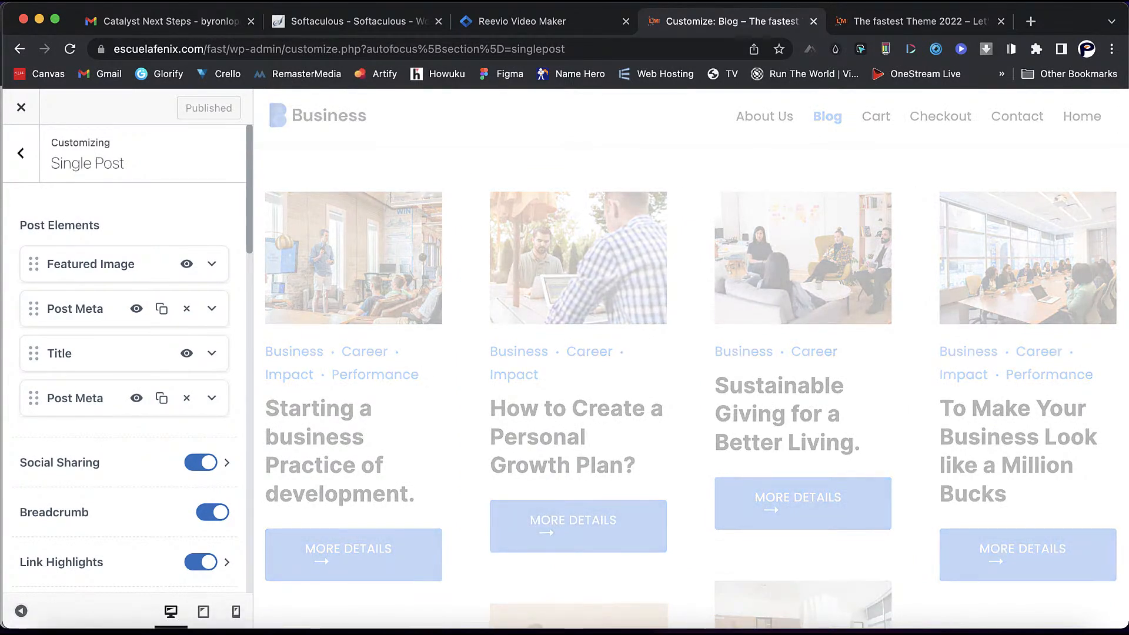
scroll(691, 359, down, 5)
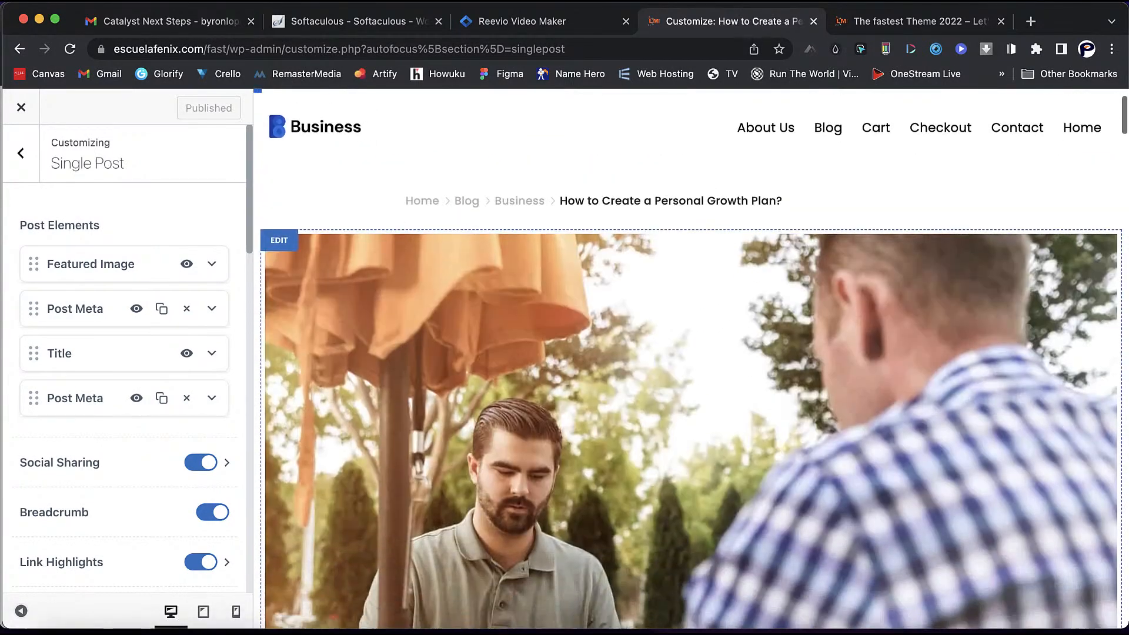
scroll(691, 359, down, 9)
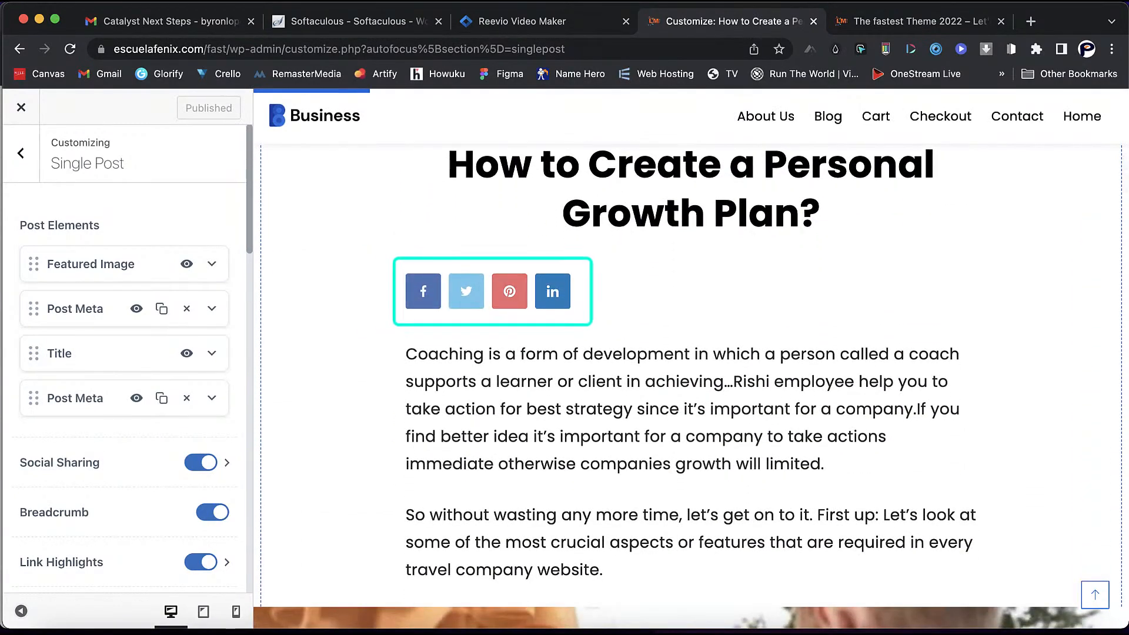
drag(563, 214, 820, 214)
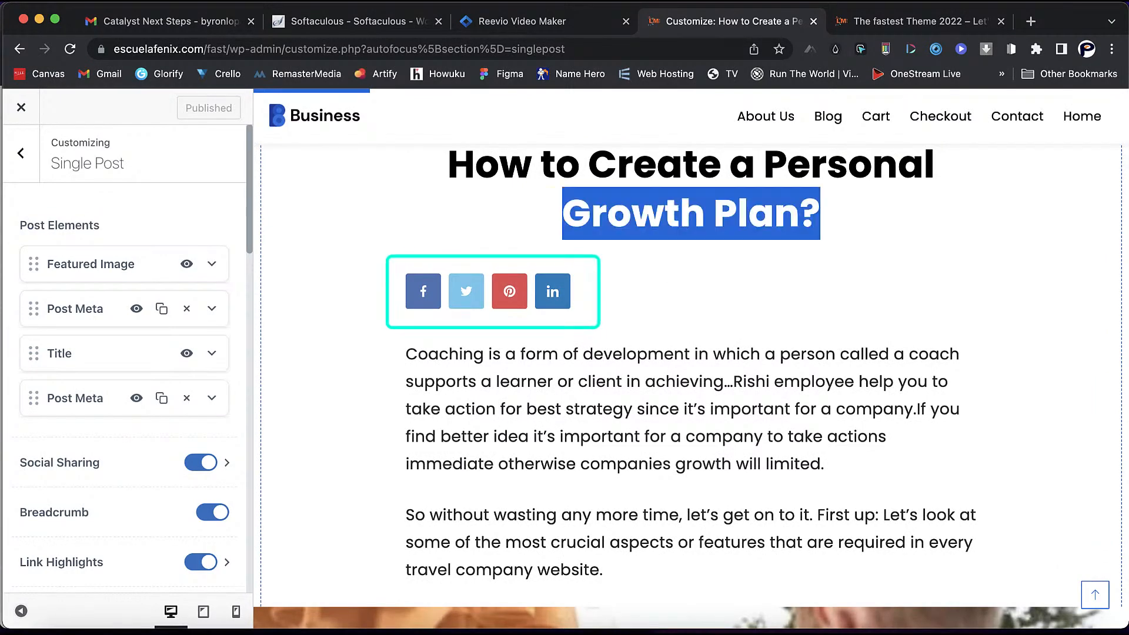
scroll(691, 382, down, 15)
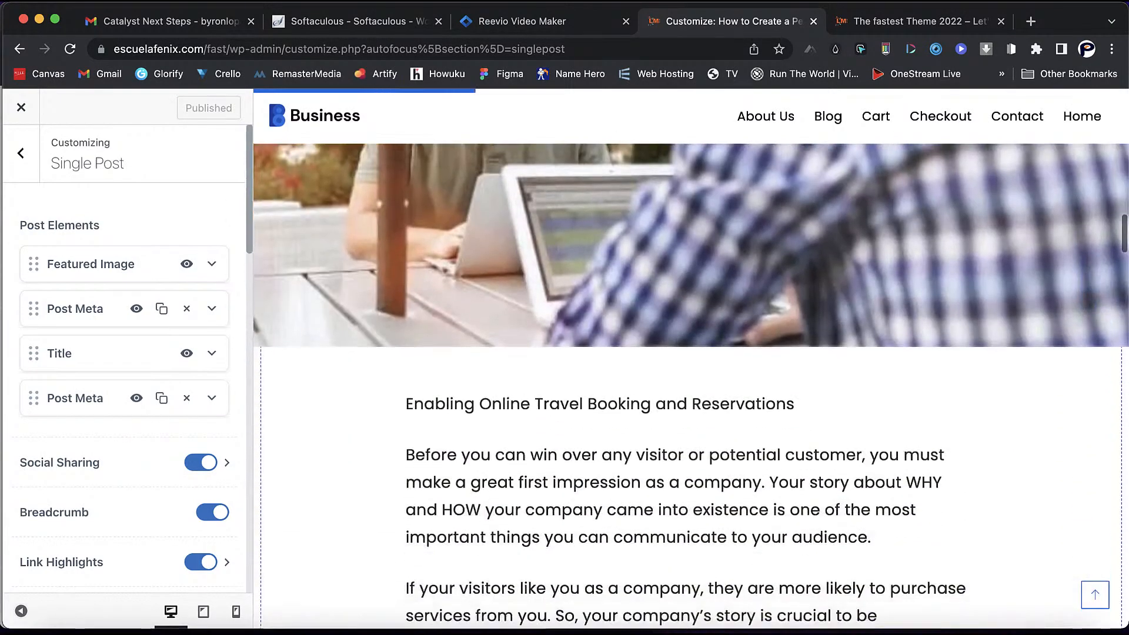
scroll(691, 382, down, 5)
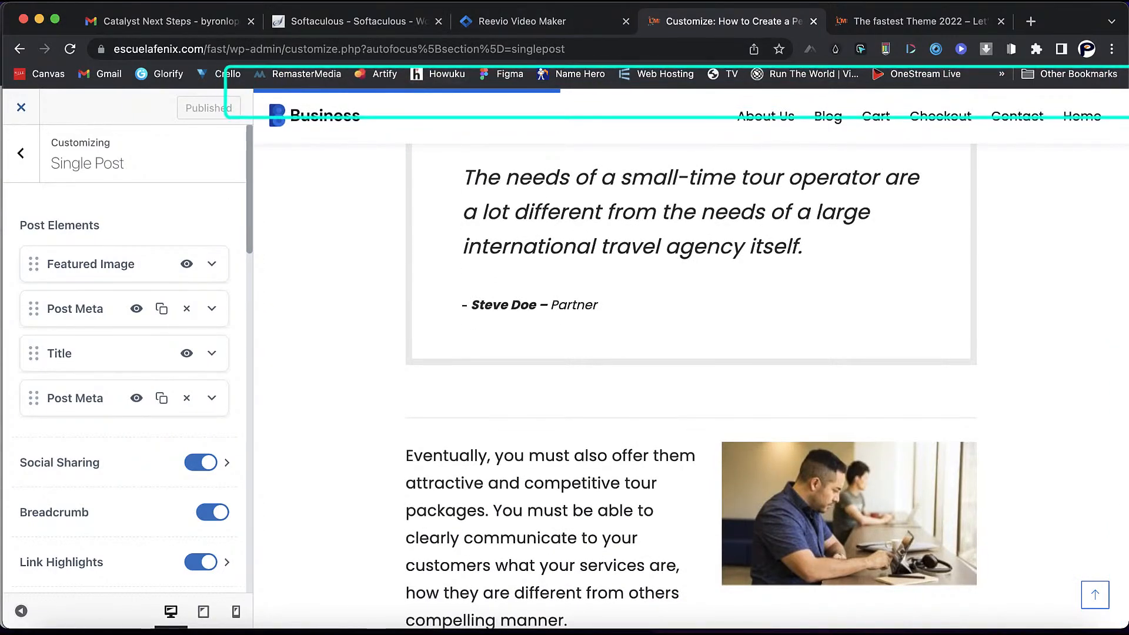
click(21, 107)
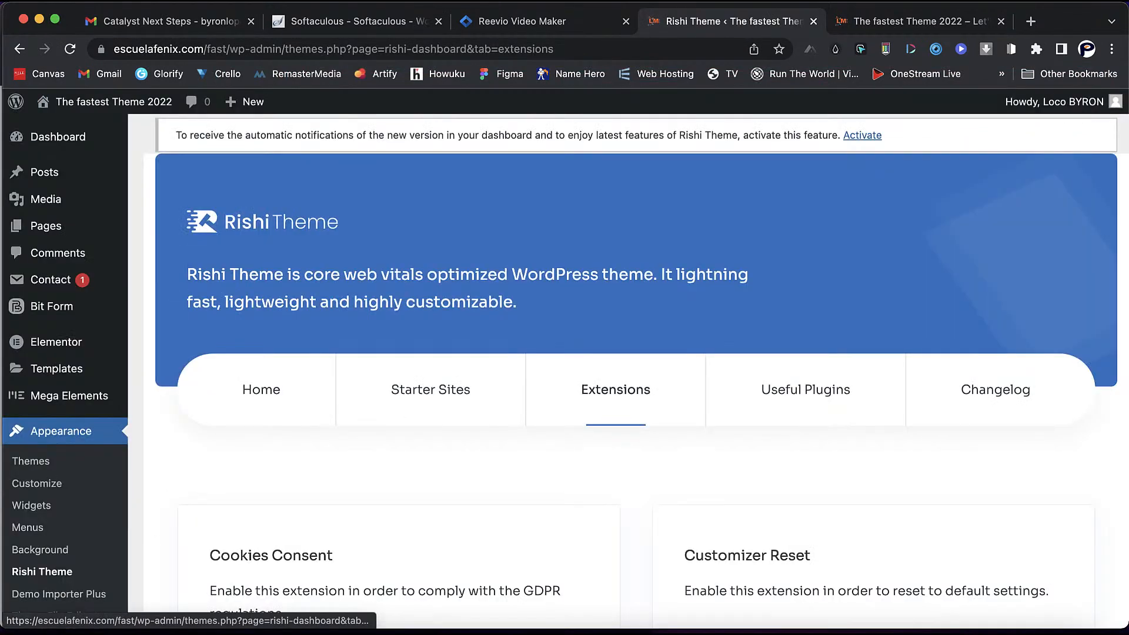
- Scroll down to the Reading Progress Bar card and open its Configure settings
scroll(635, 370, down, 7)
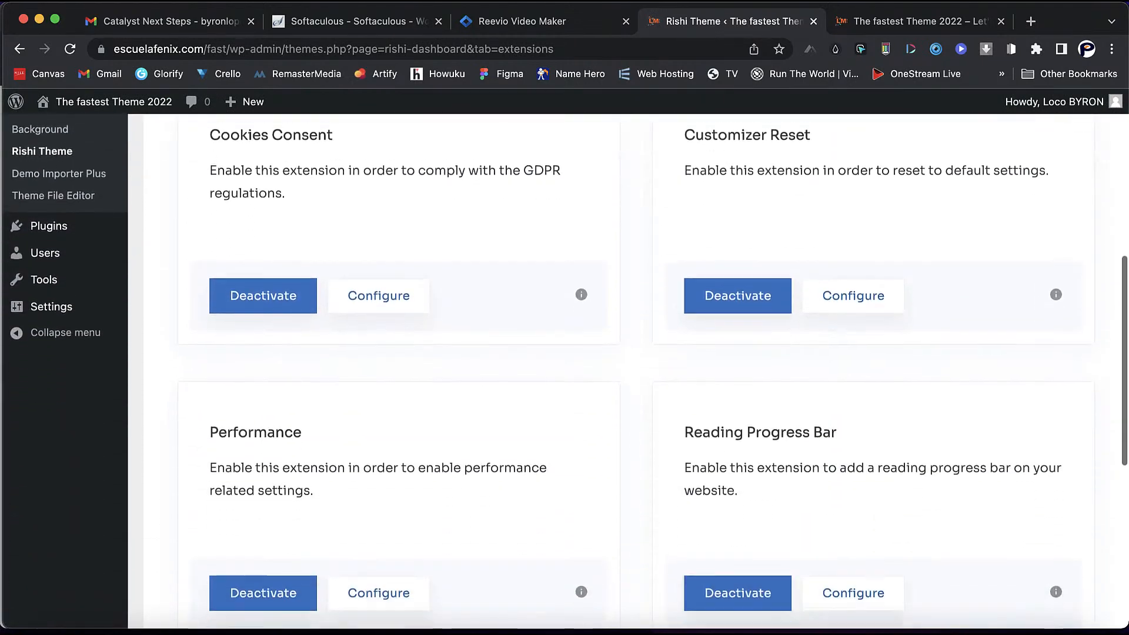
scroll(854, 486, down, 3)
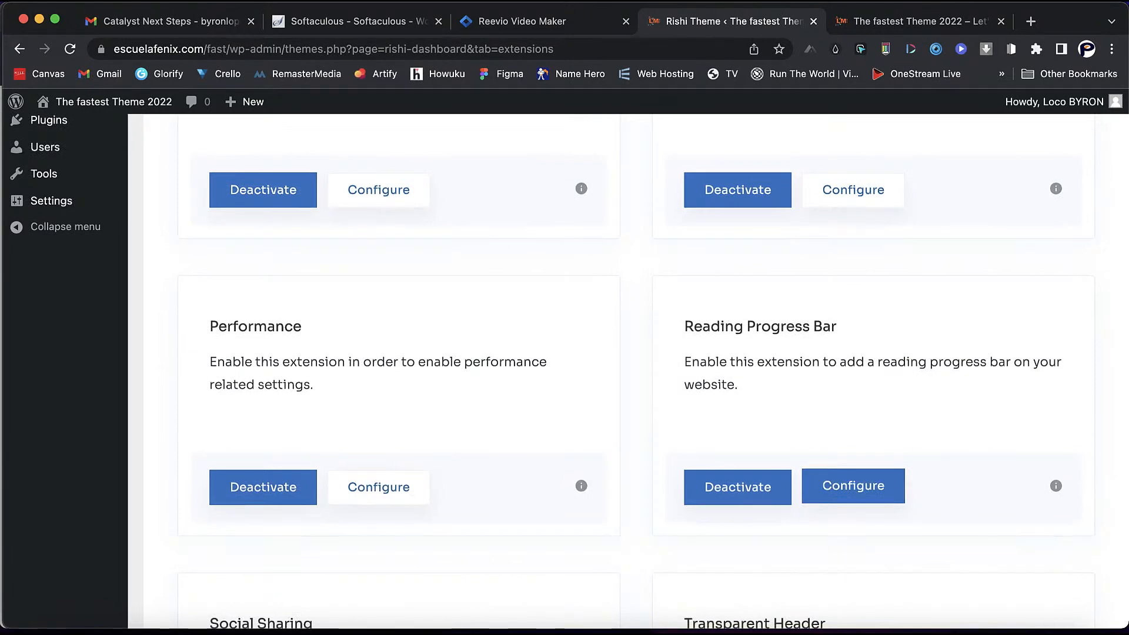
click(853, 486)
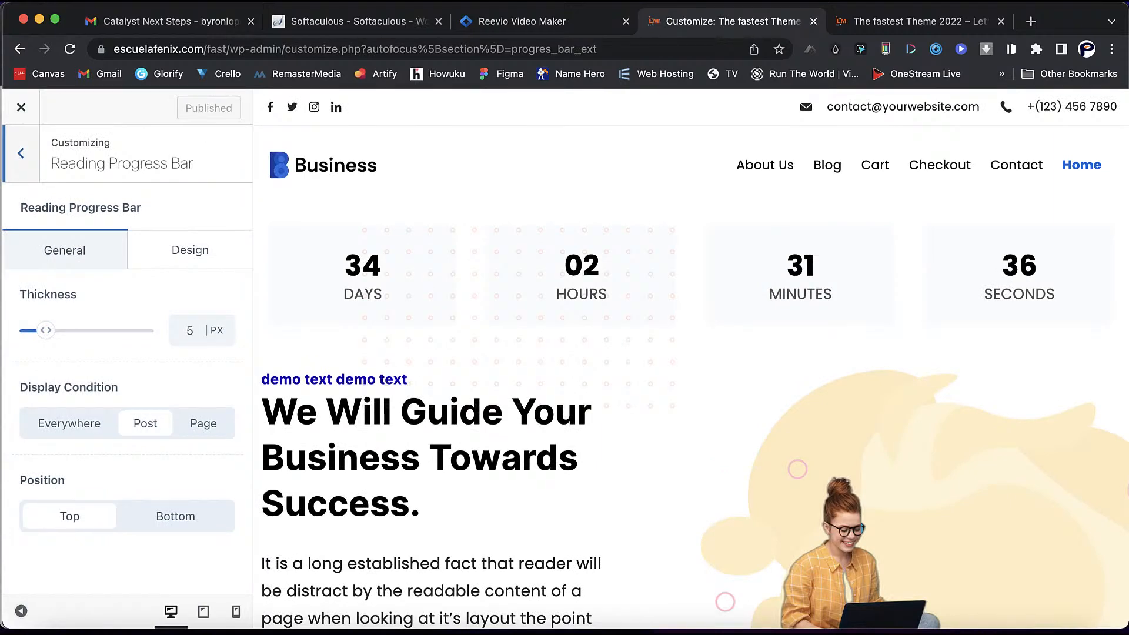
- Set the reading progress bar to 27 px thickness, displayed Everywhere, positioned at Bottom
scroll(691, 358, down, 3)
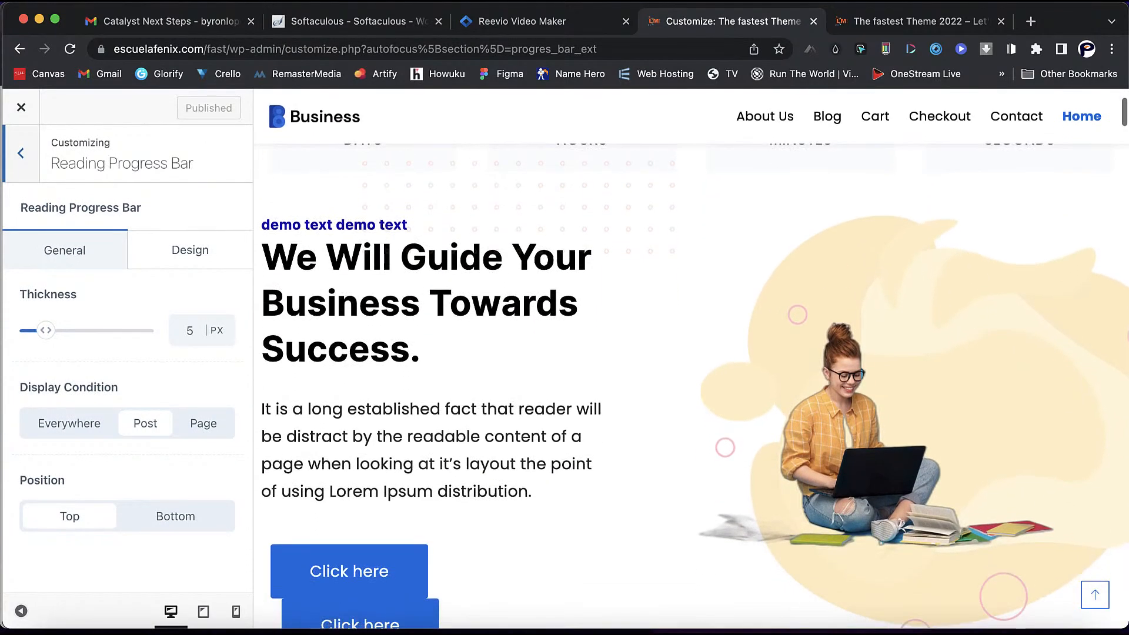
scroll(691, 358, down, 1)
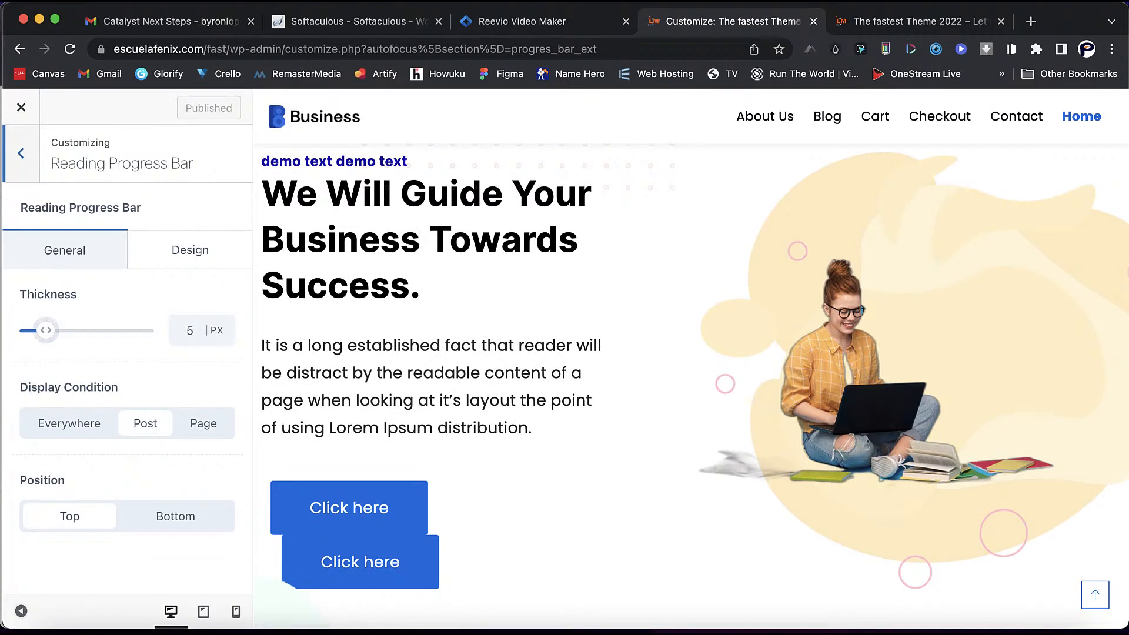
drag(45, 330, 126, 330)
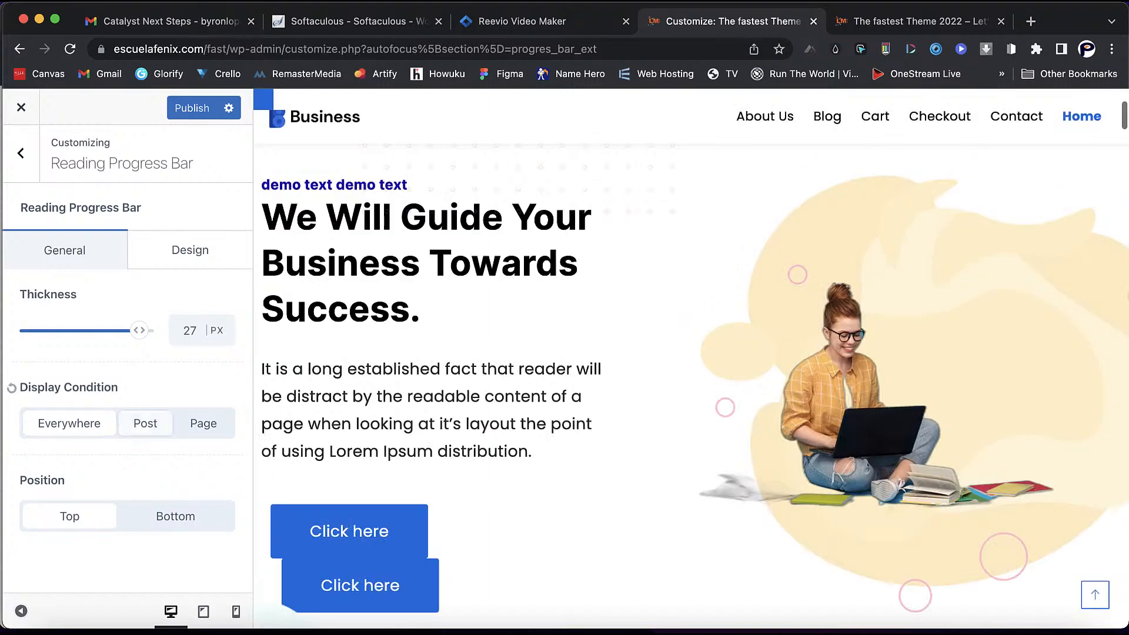
scroll(692, 359, down, 5)
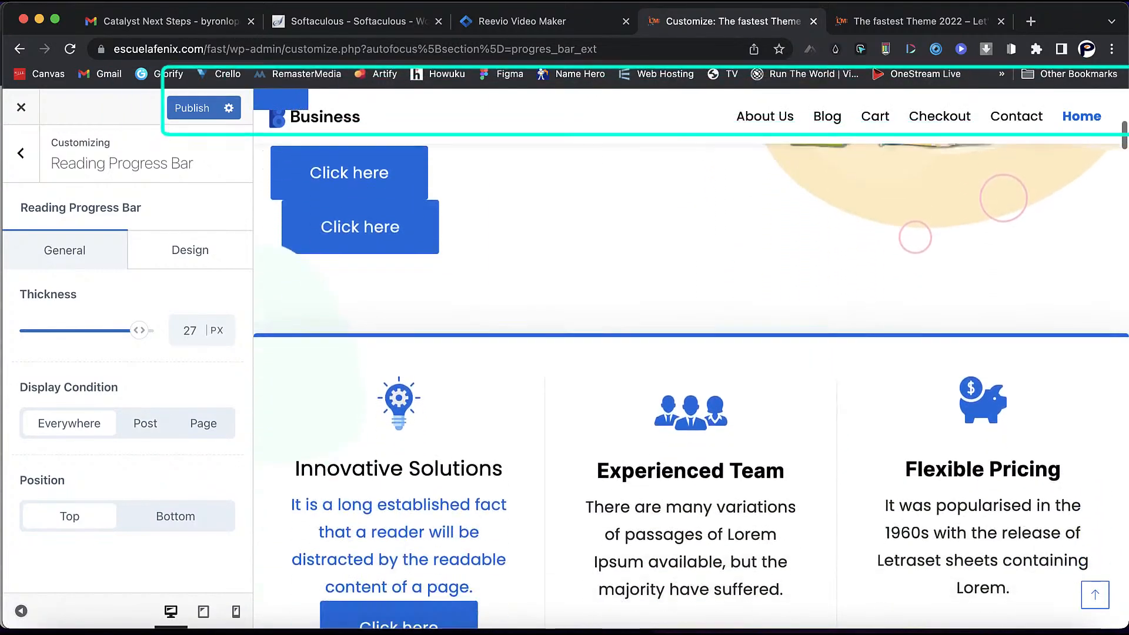
scroll(691, 359, down, 3)
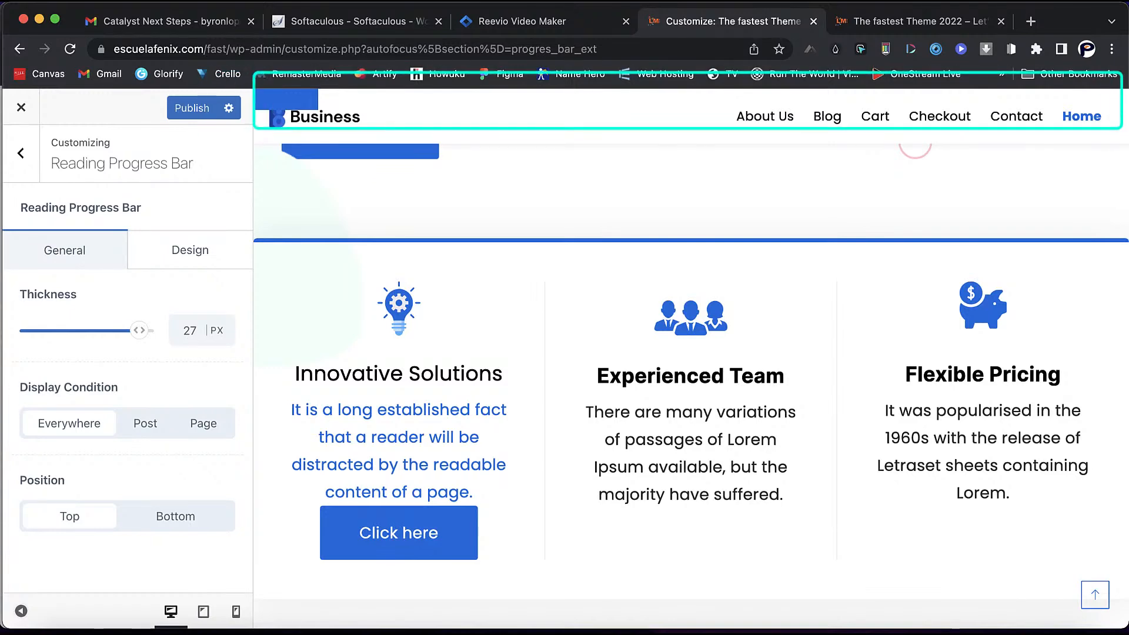
click(175, 516)
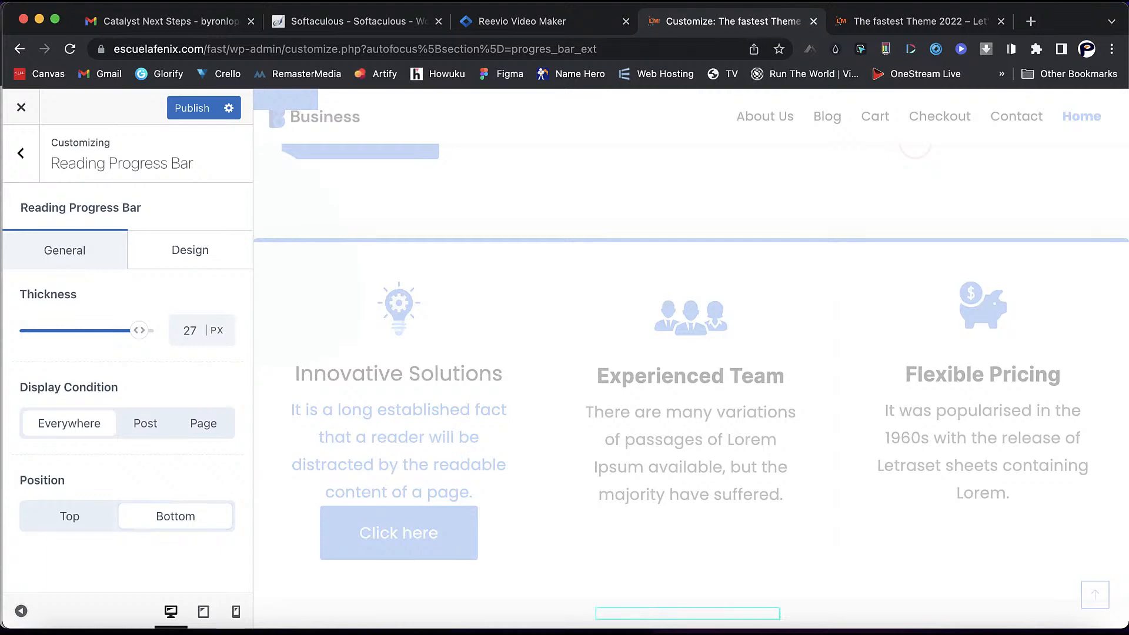
scroll(691, 382, down, 5)
scroll(691, 382, up, 4)
- Change the progress bar's Design colour to bright red, #ff0303
click(190, 251)
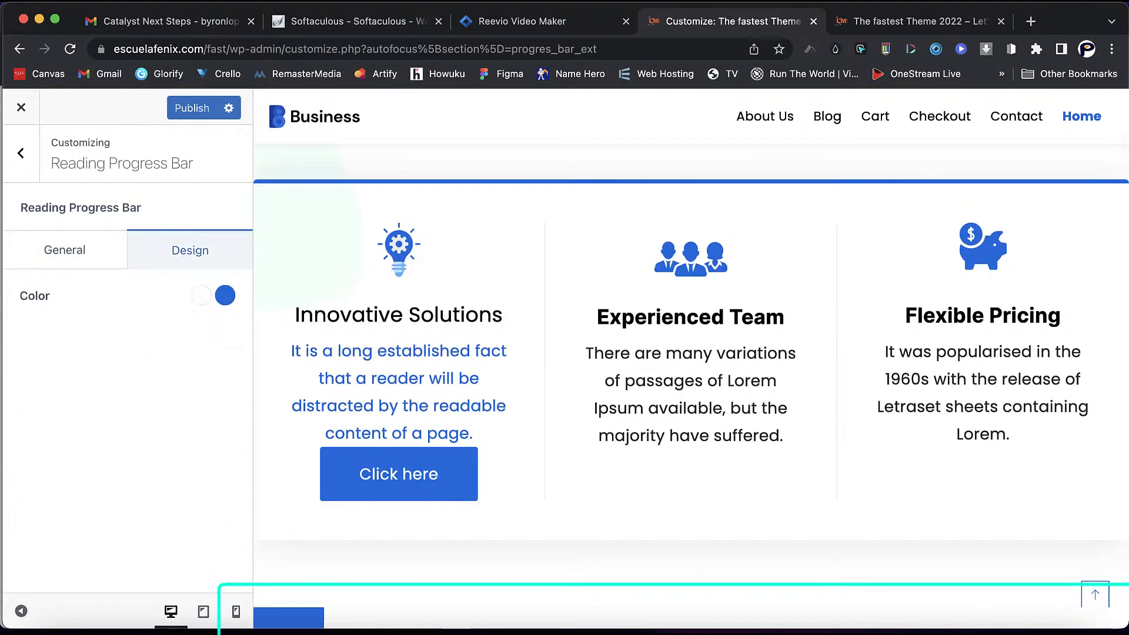
click(226, 295)
click(218, 515)
drag(217, 515, 229, 515)
click(224, 379)
- Reload the Customizer with Cmd+R, discarding the unsaved progress bar edits
scroll(692, 383, down, 9)
scroll(691, 383, down, 10)
scroll(692, 382, down, 10)
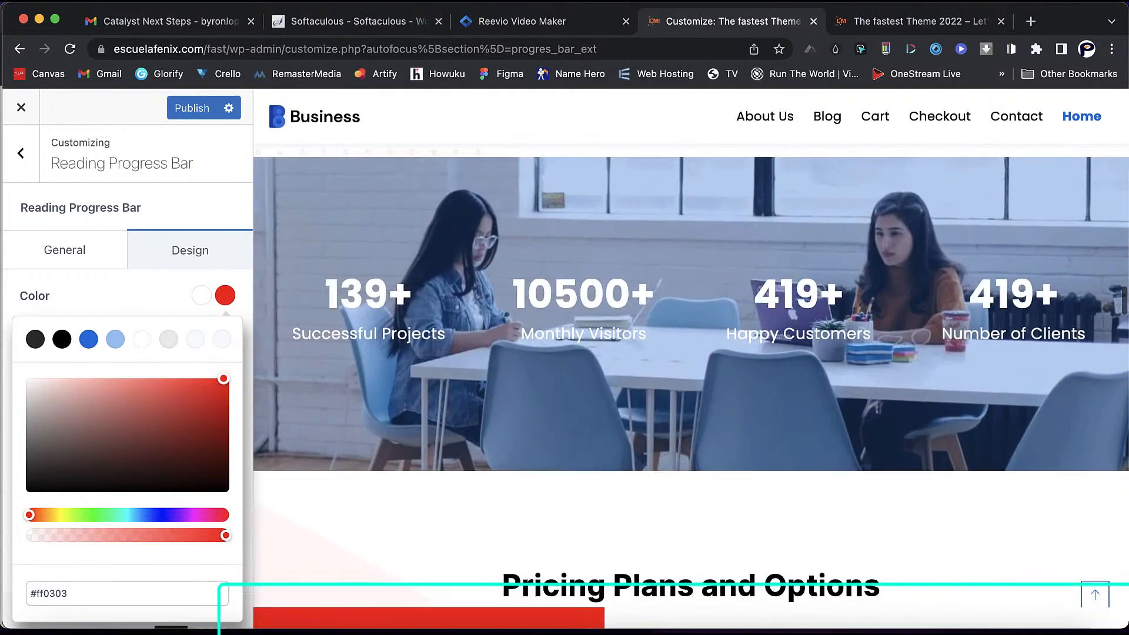
scroll(691, 382, up, 15)
scroll(691, 383, up, 8)
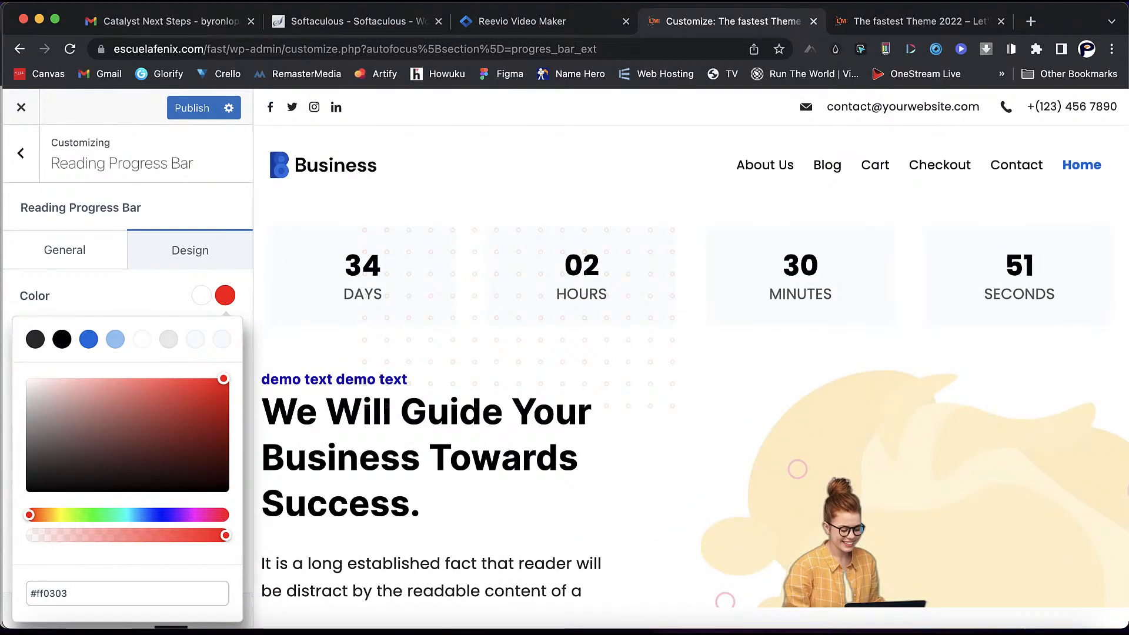
key(super+r)
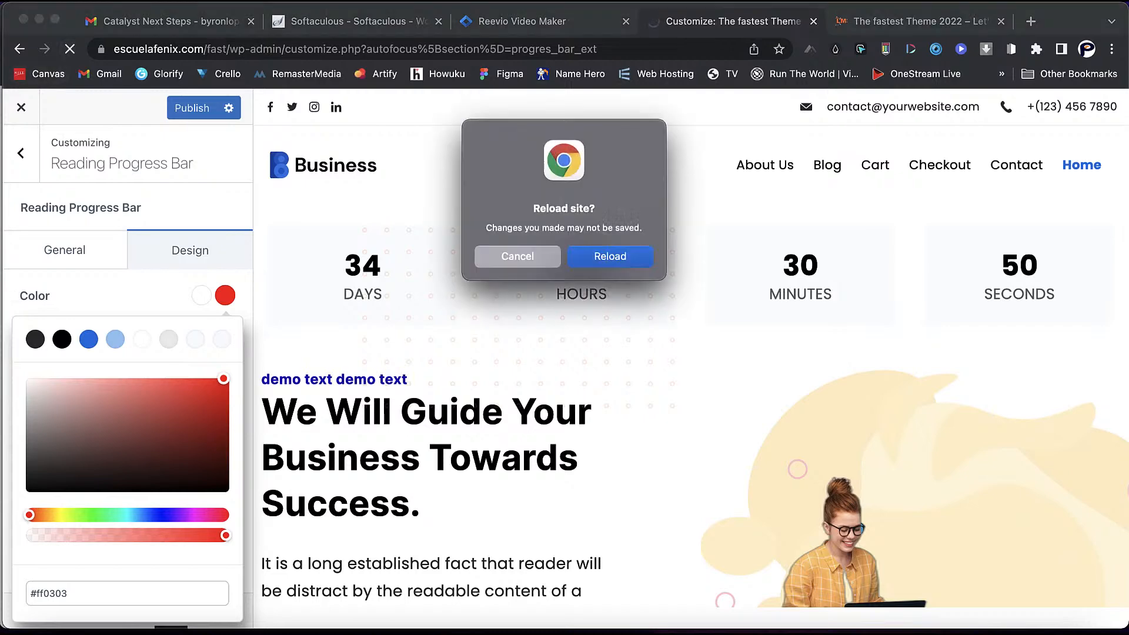
key(Return)
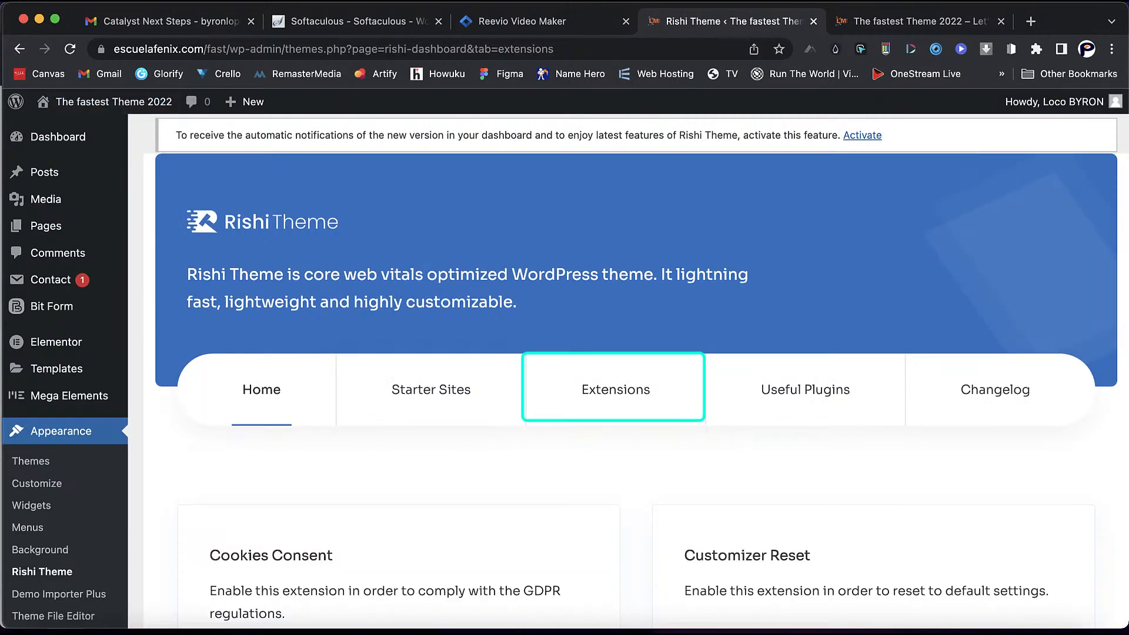
- Go to the Extensions list and configure the Transparent Header extension
click(615, 390)
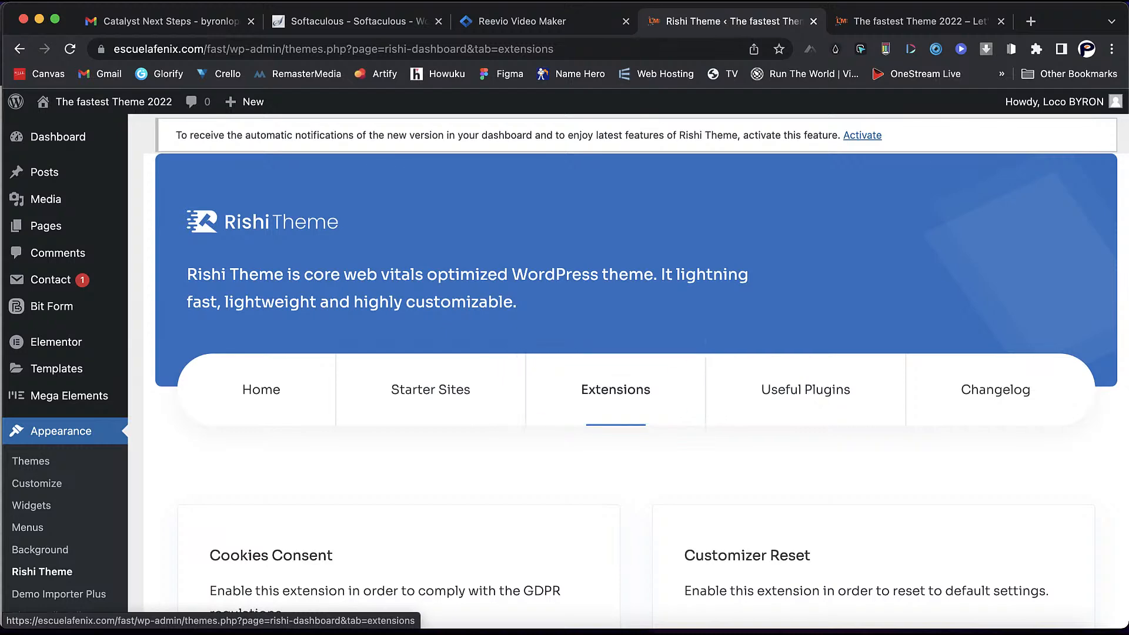
scroll(635, 370, down, 6)
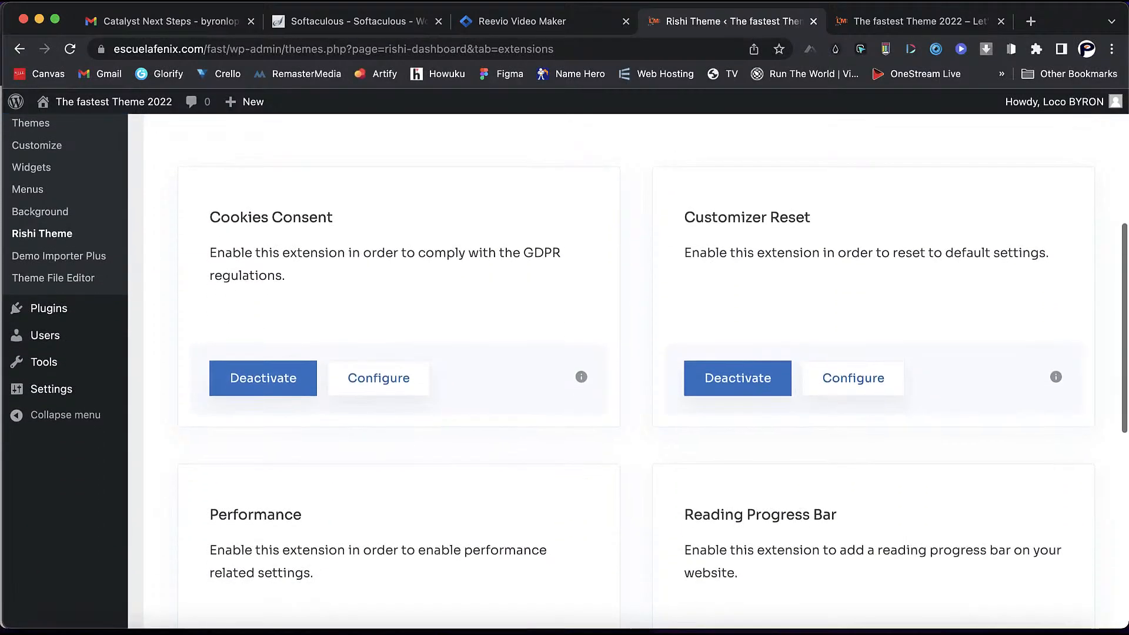
scroll(564, 371, down, 1)
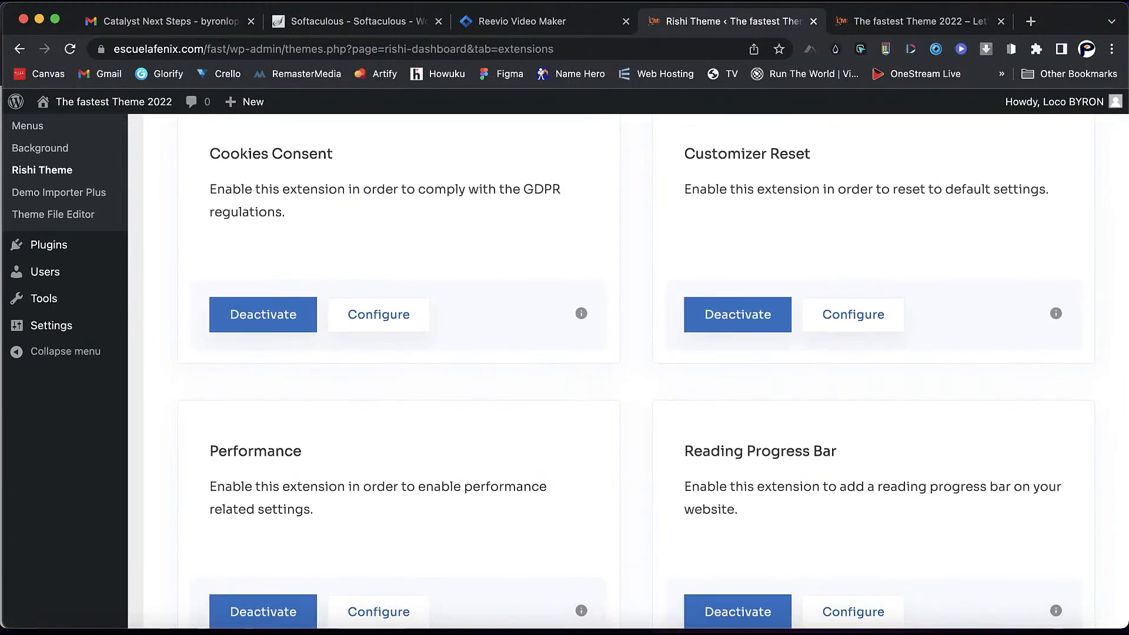
scroll(565, 371, down, 4)
scroll(565, 370, down, 3)
scroll(853, 508, down, 1)
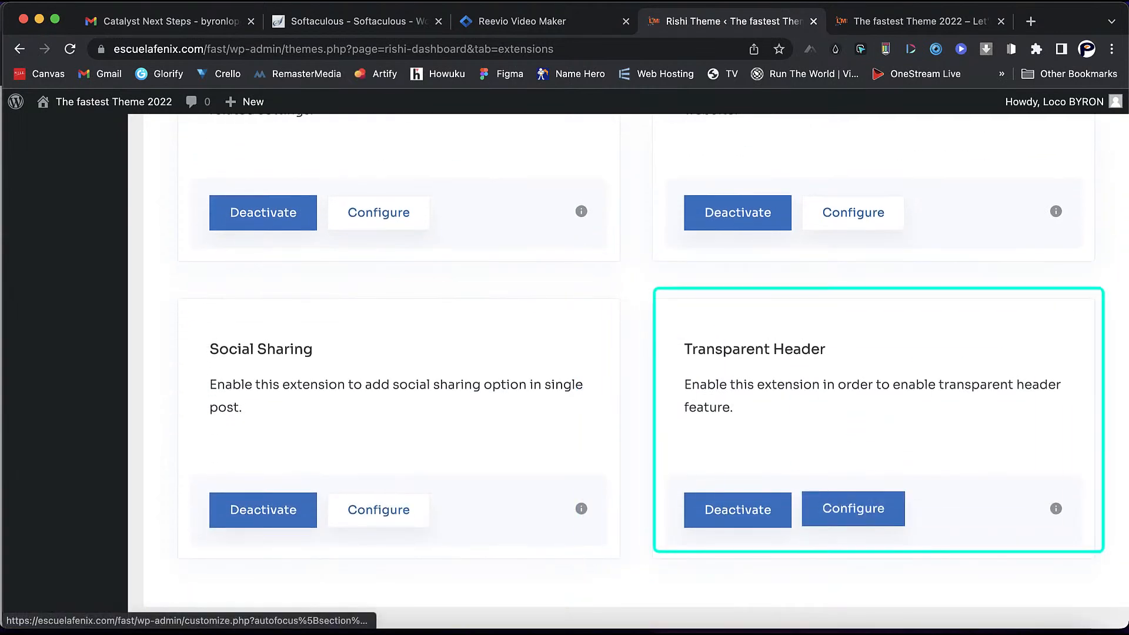
click(854, 509)
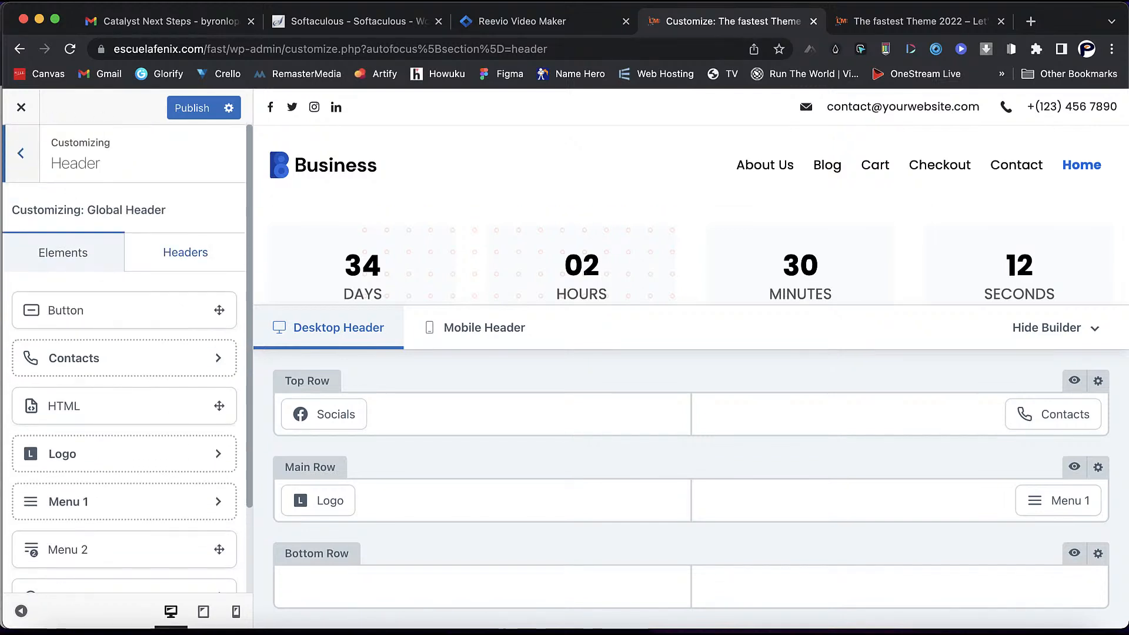
- Toggle Transparent Header on then off in Global Header, and leave the Customizer unsaved
click(185, 252)
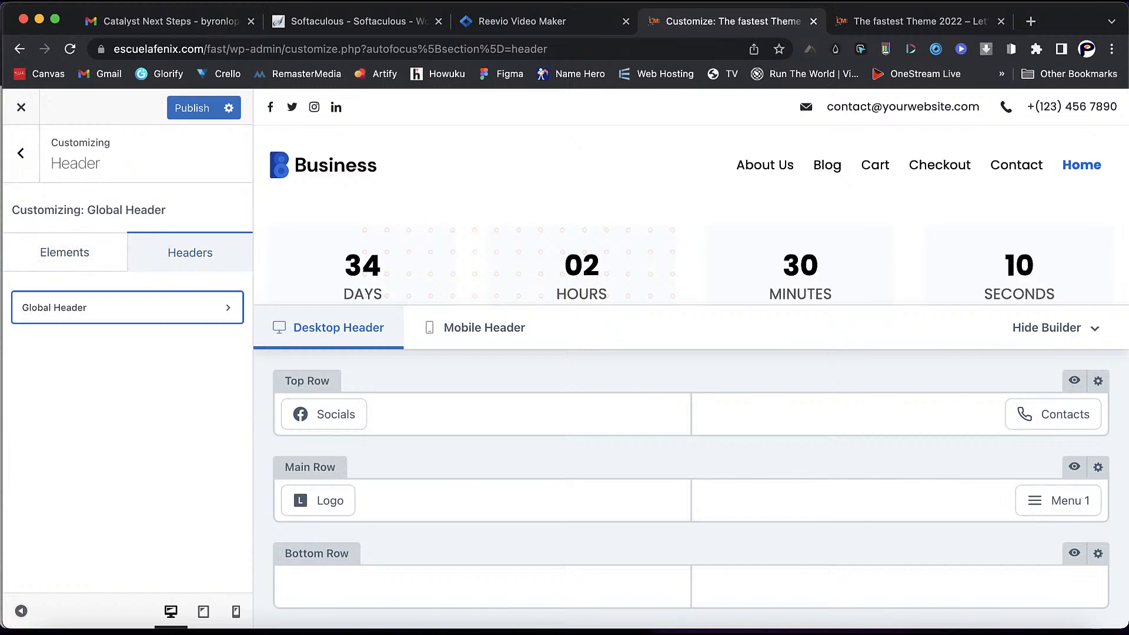
click(127, 308)
scroll(124, 365, down, 5)
scroll(125, 365, down, 1)
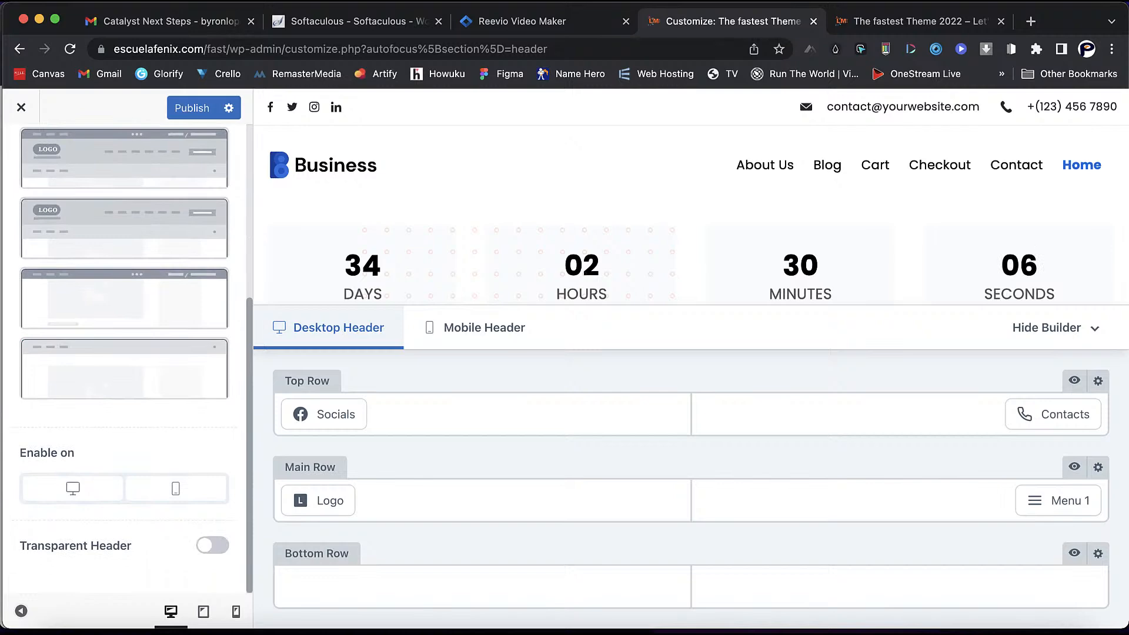
click(213, 546)
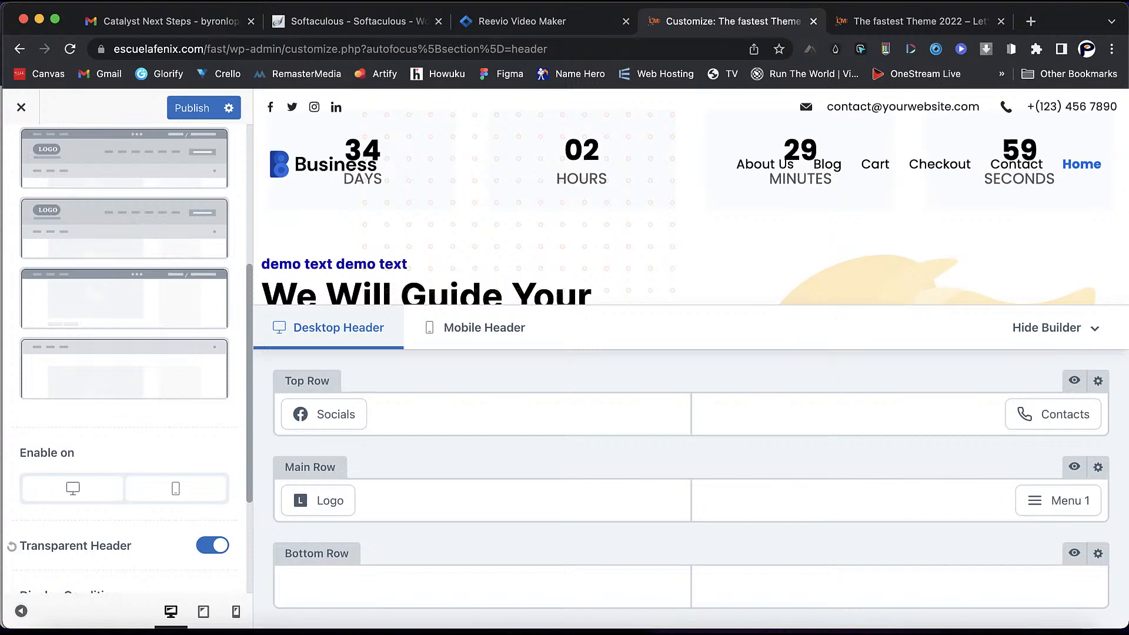
click(213, 546)
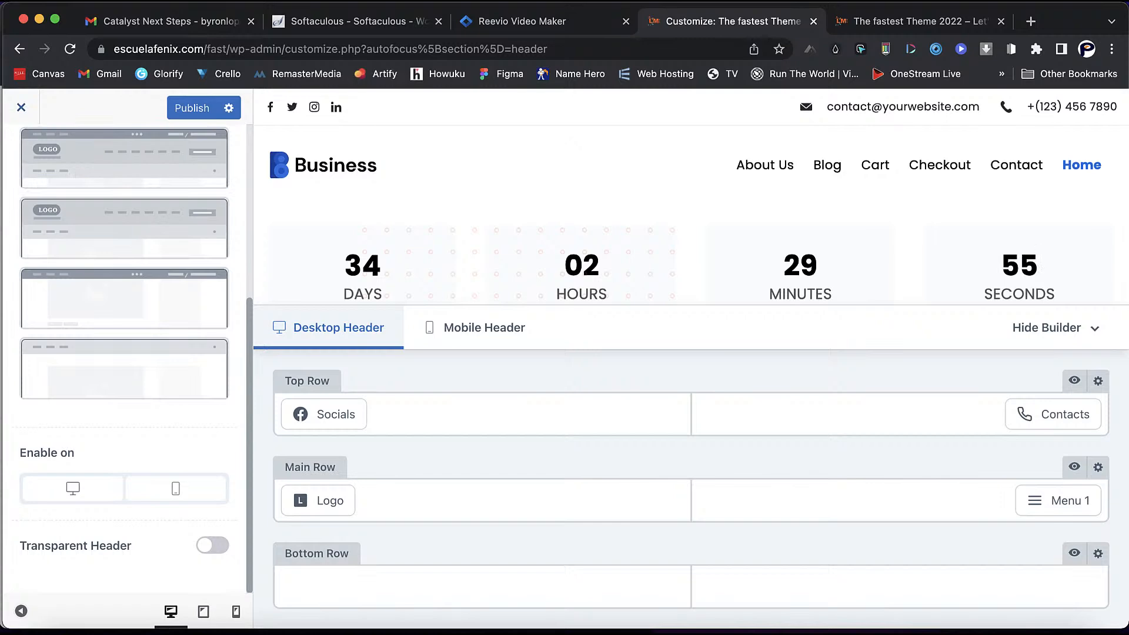
click(21, 107)
click(701, 153)
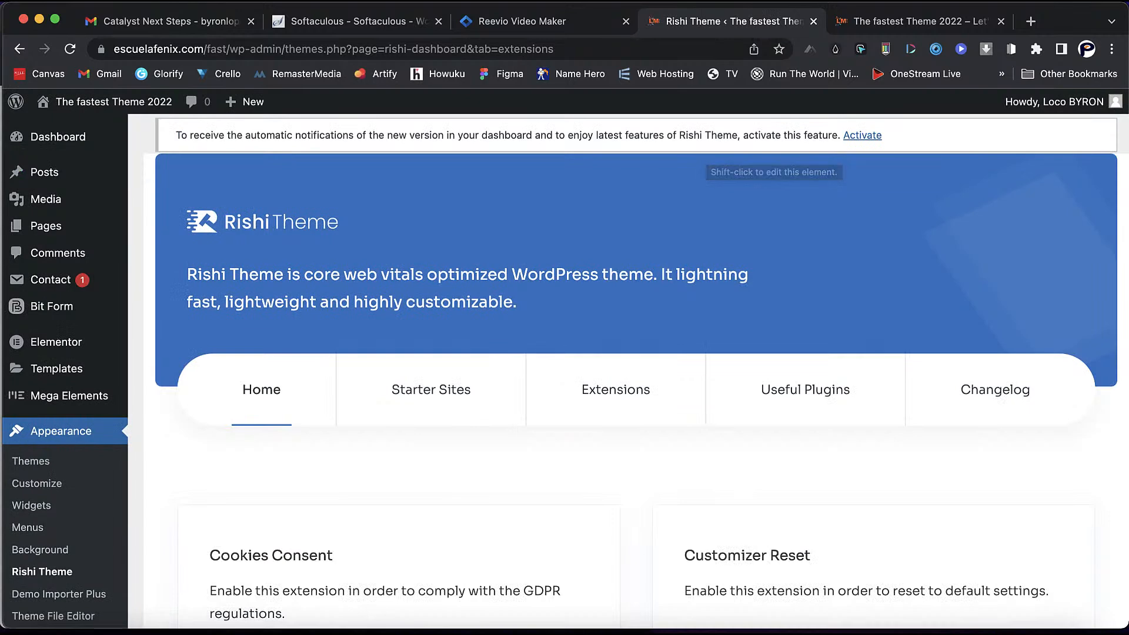
- Go to the Extensions list and configure the Performance extension
click(616, 390)
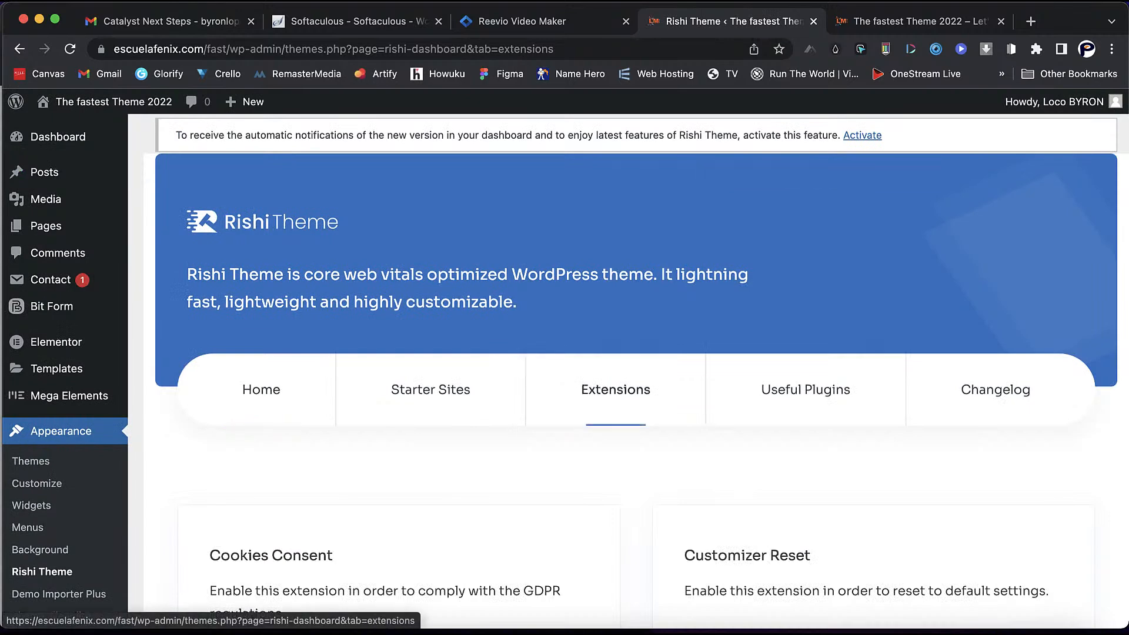
scroll(616, 390, down, 7)
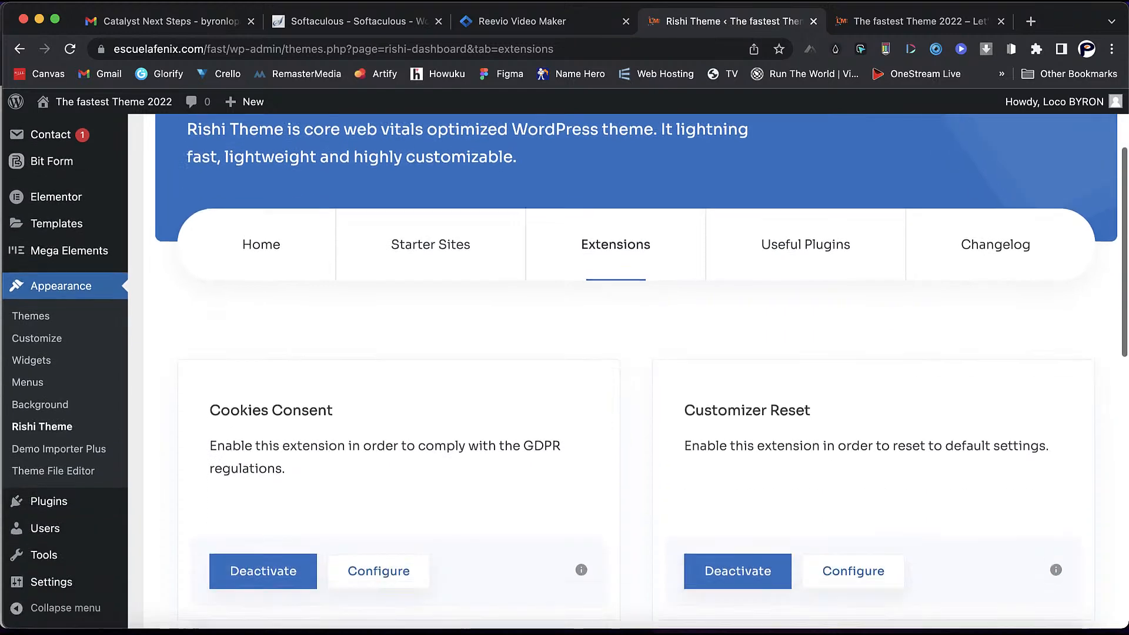
scroll(616, 390, down, 3)
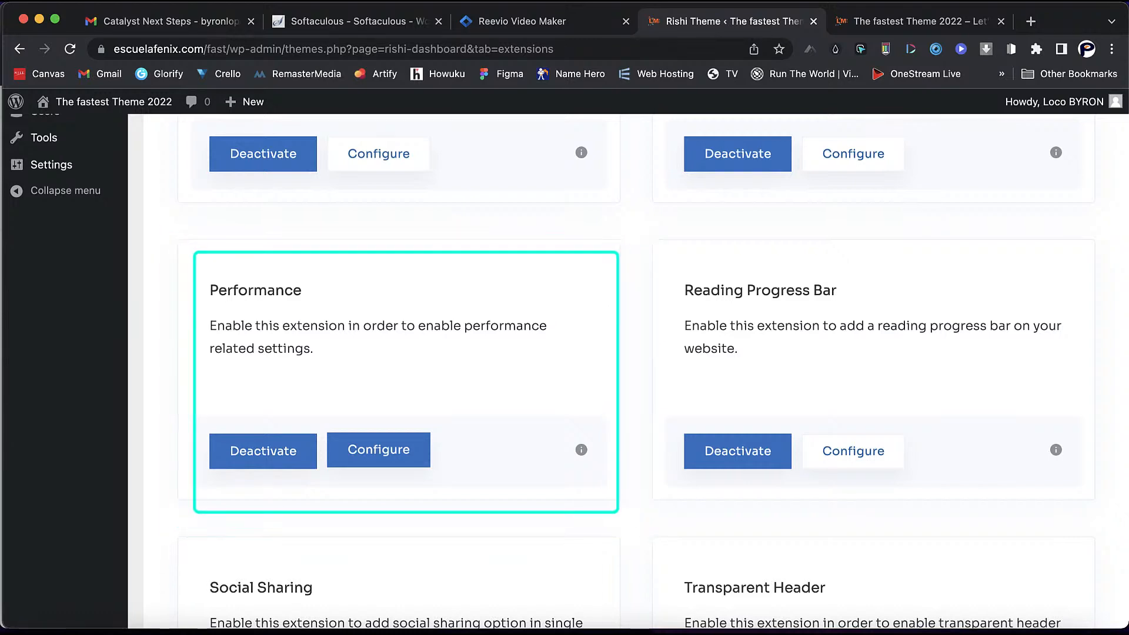
click(378, 450)
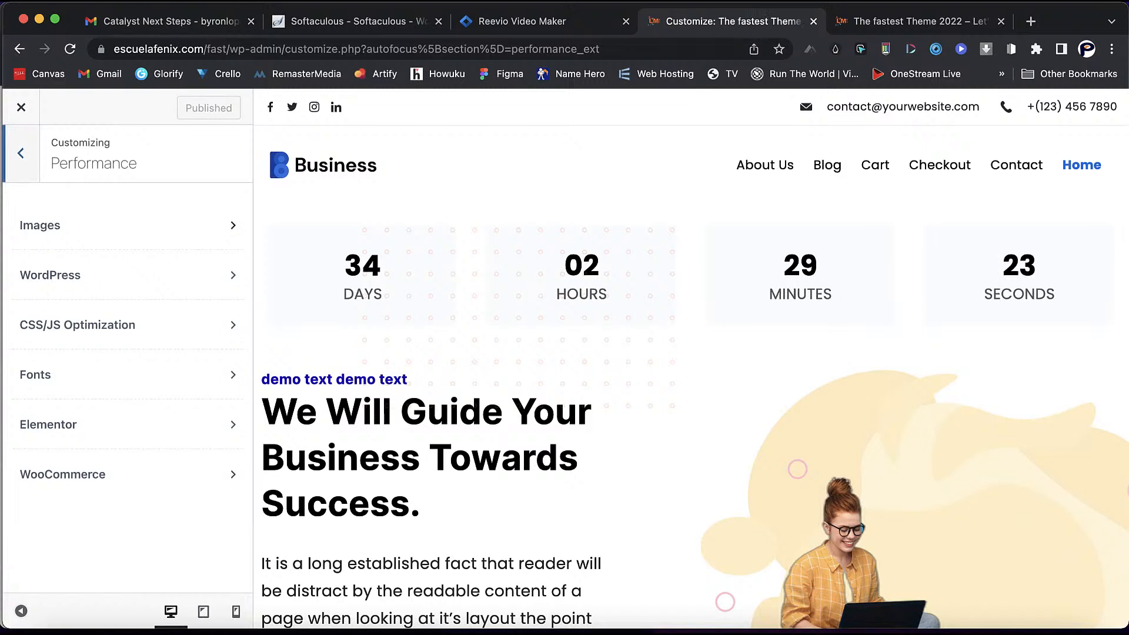
- Switch the Images loading animation type from Fade to Circles, keeping lazy loading on
click(127, 226)
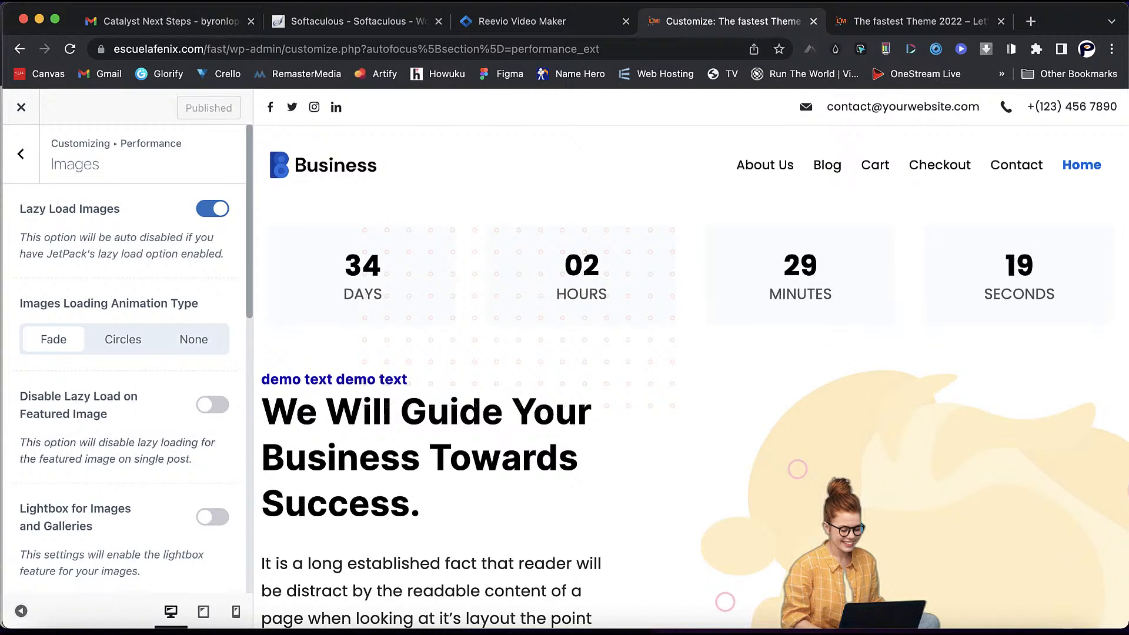
scroll(691, 358, down, 6)
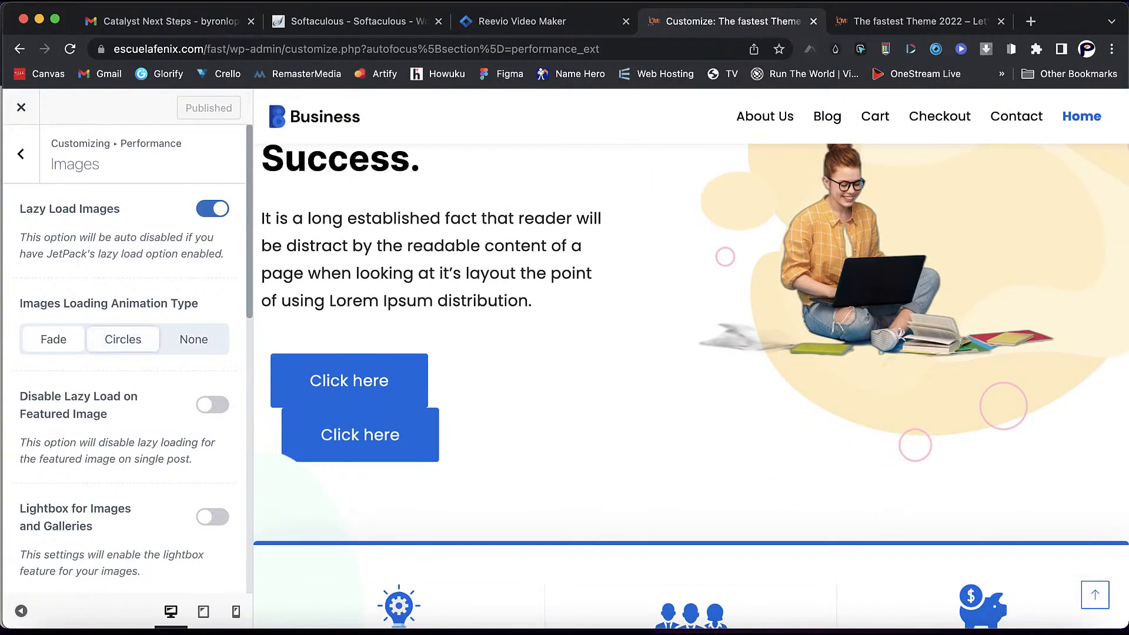
click(123, 340)
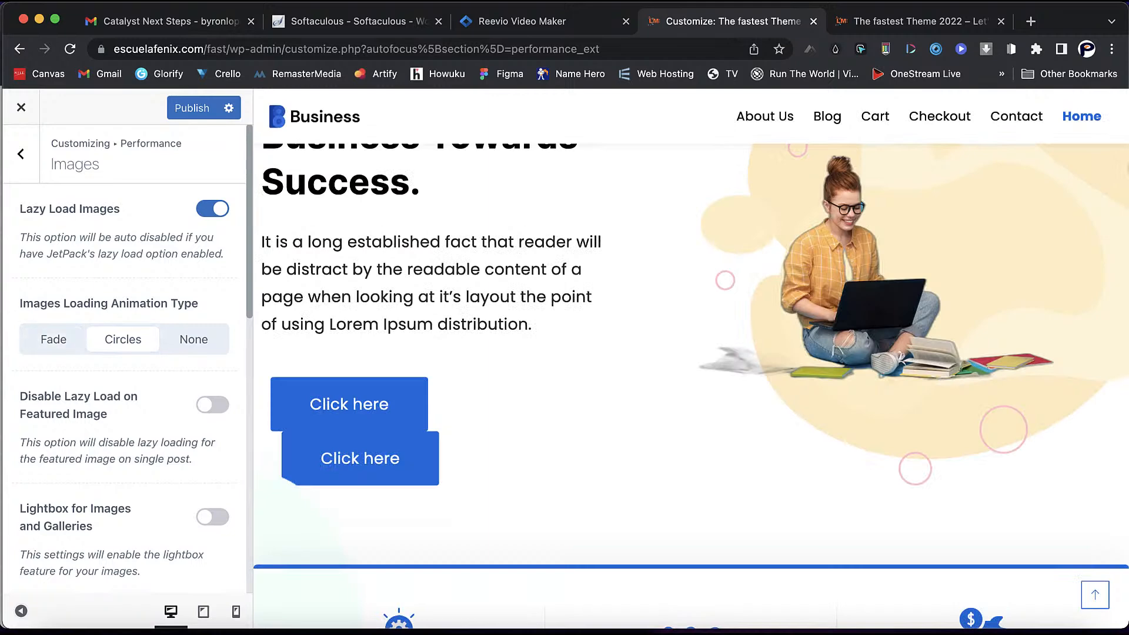
scroll(123, 353, down, 2)
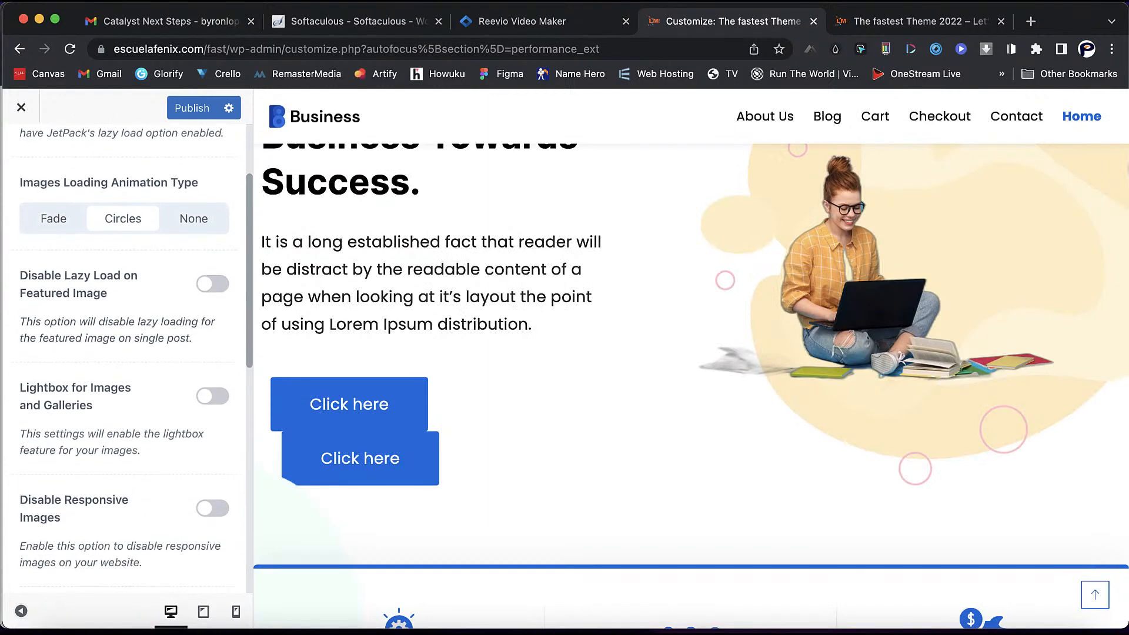
scroll(124, 353, down, 6)
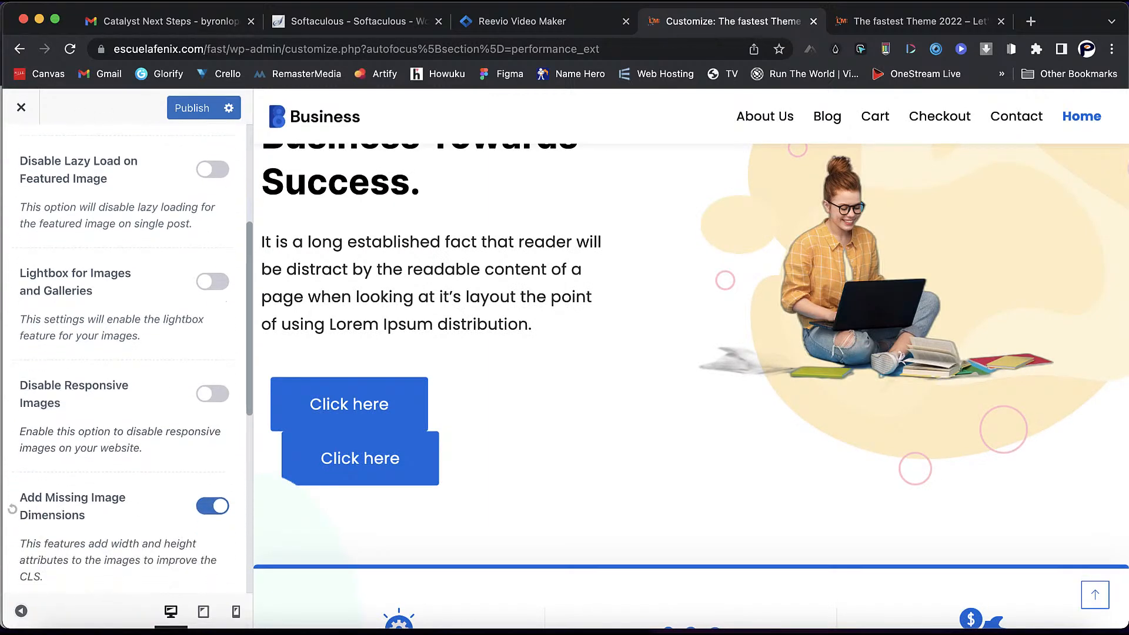
scroll(123, 352, down, 9)
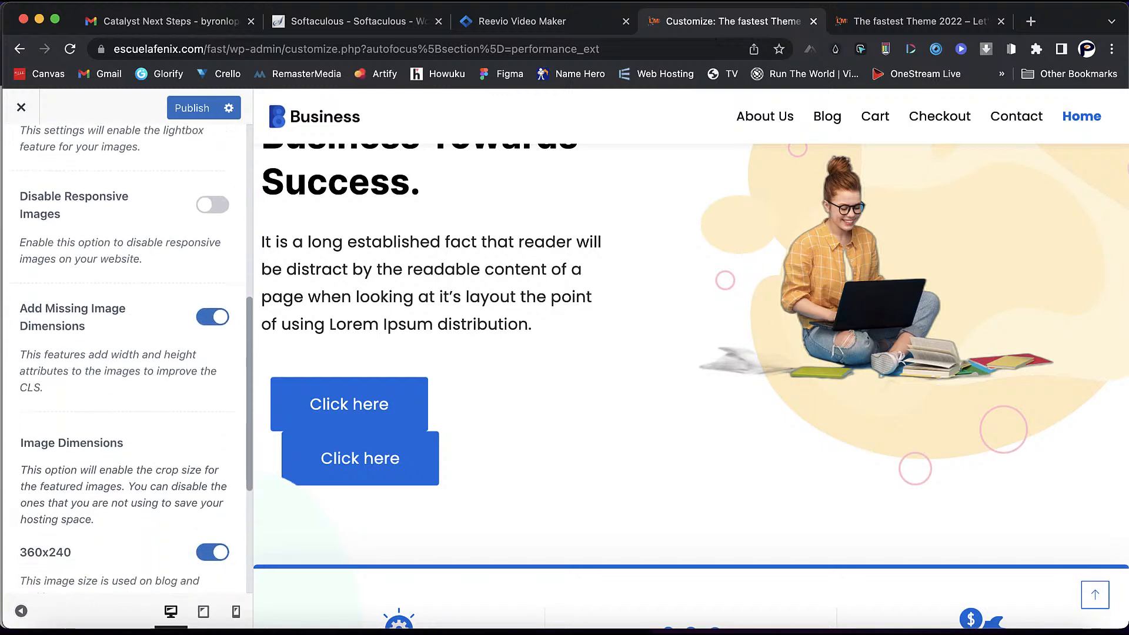
scroll(124, 353, up, 9)
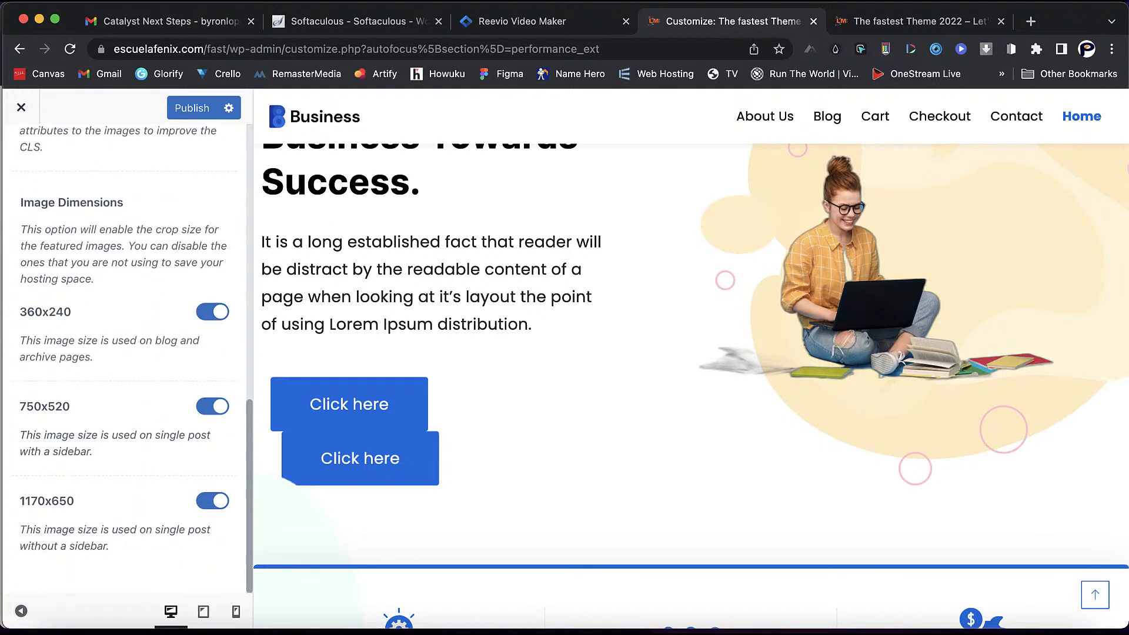
scroll(123, 353, up, 8)
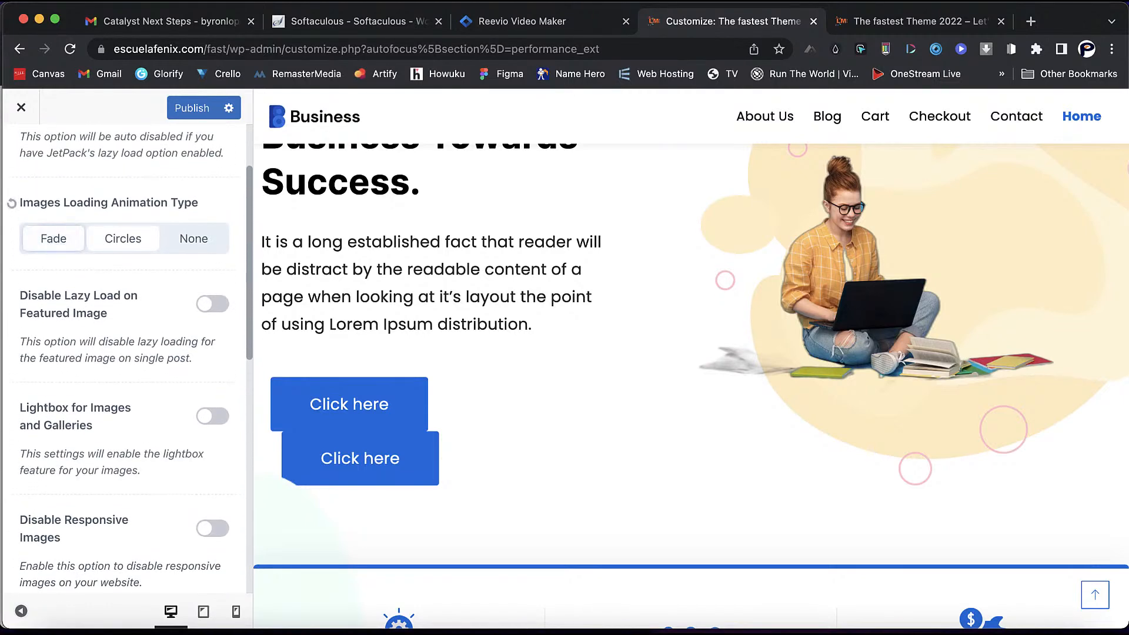
scroll(54, 238, up, 4)
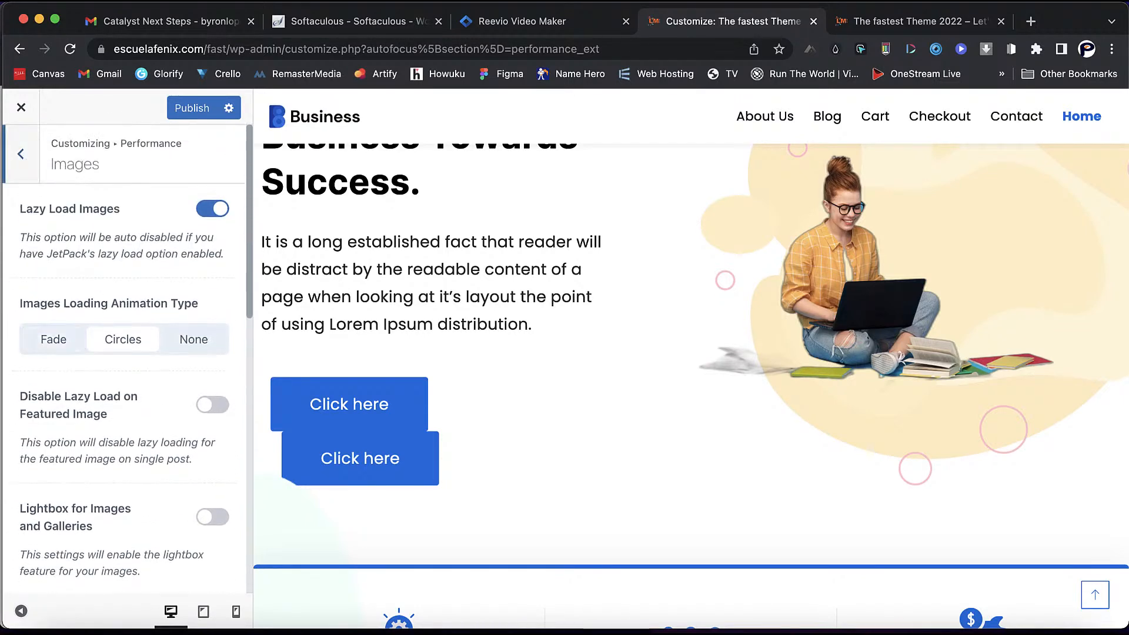
click(21, 154)
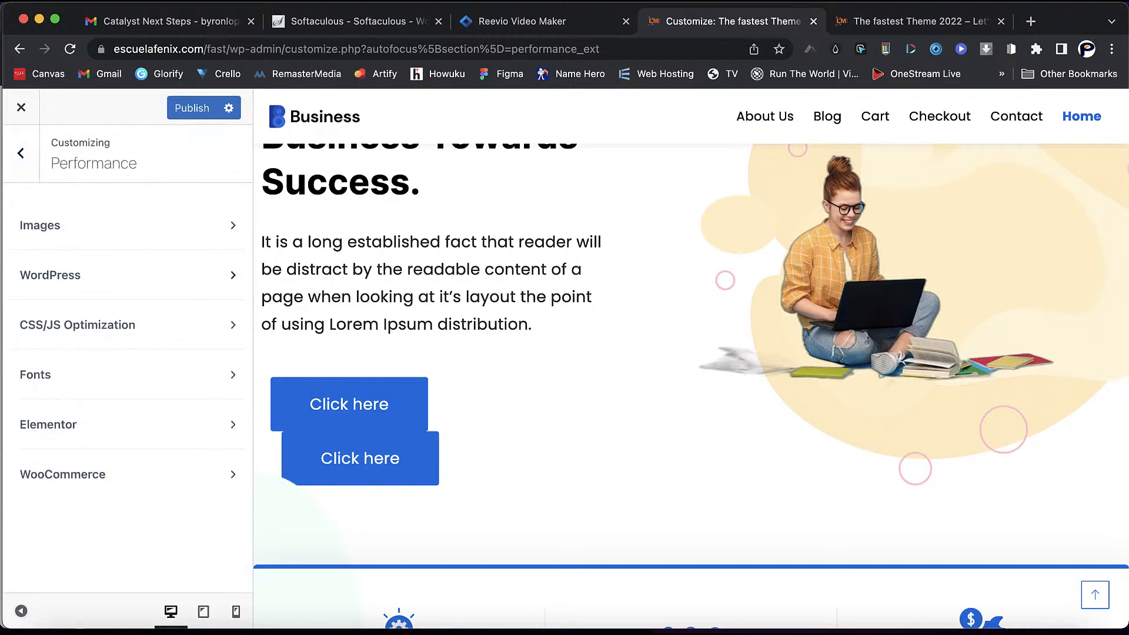
- Review the WordPress performance options, then go back to the Performance list
click(74, 275)
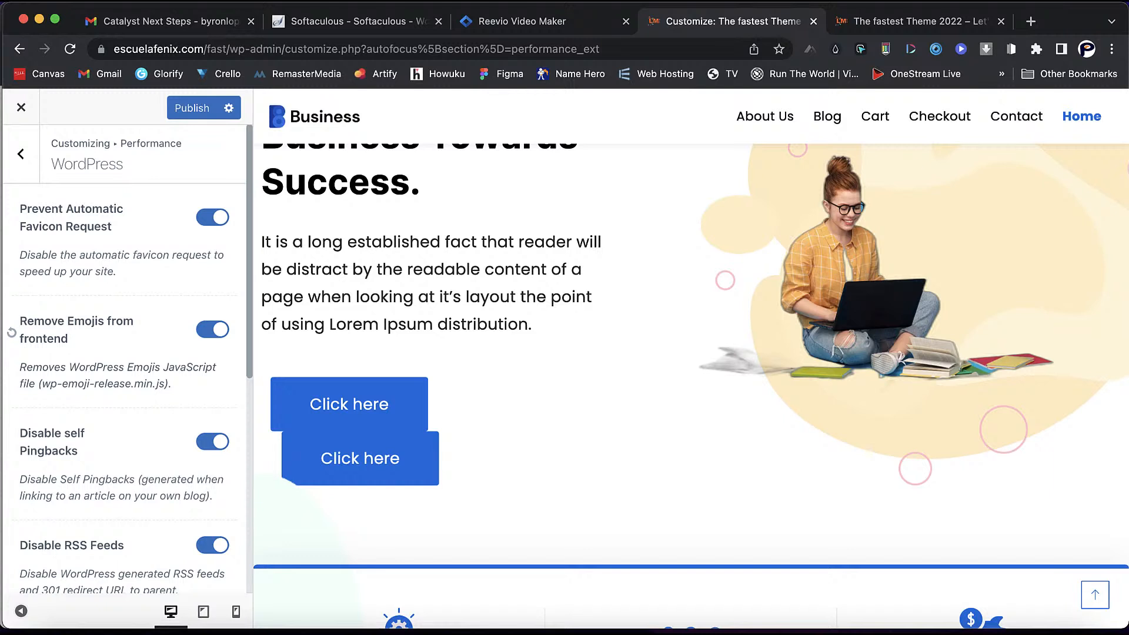
scroll(123, 353, down, 4)
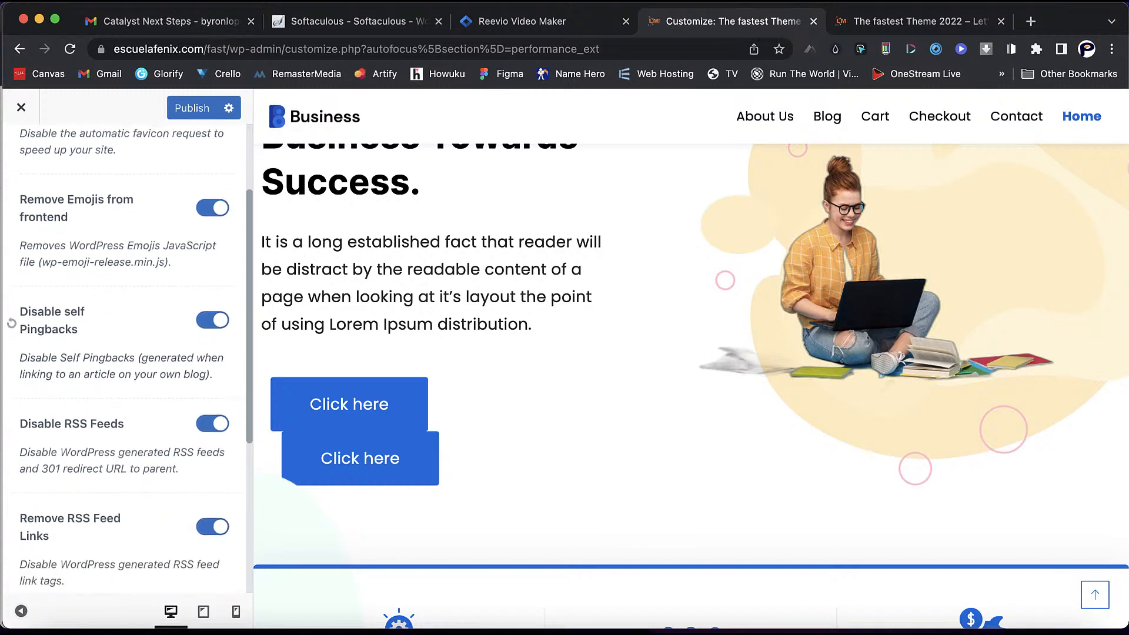
scroll(124, 353, down, 8)
scroll(123, 353, up, 2)
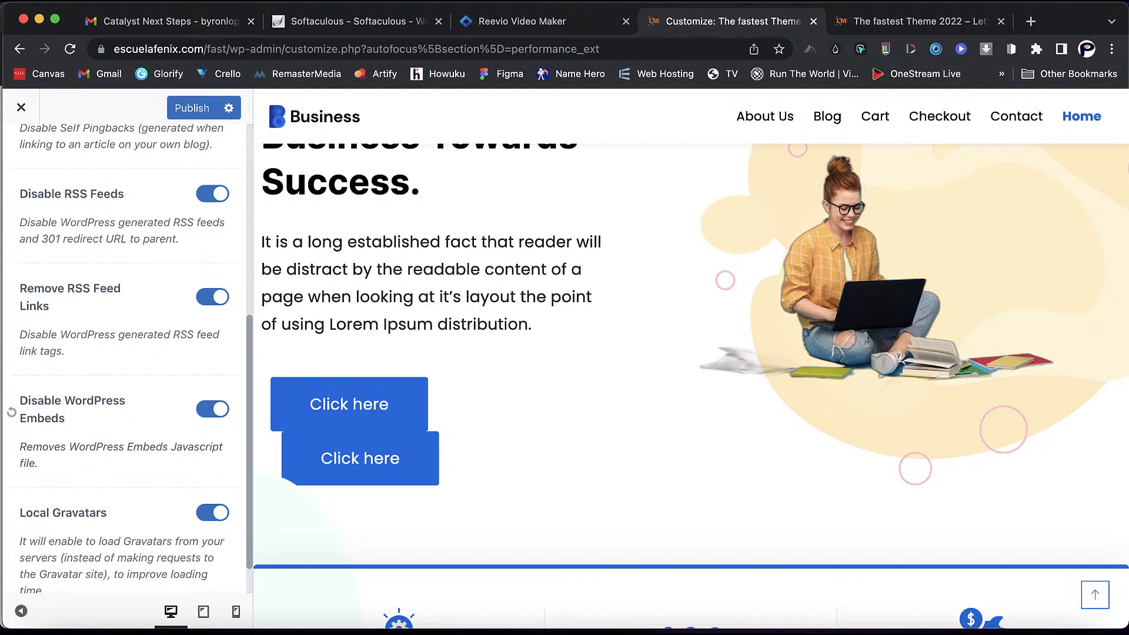
scroll(124, 353, up, 8)
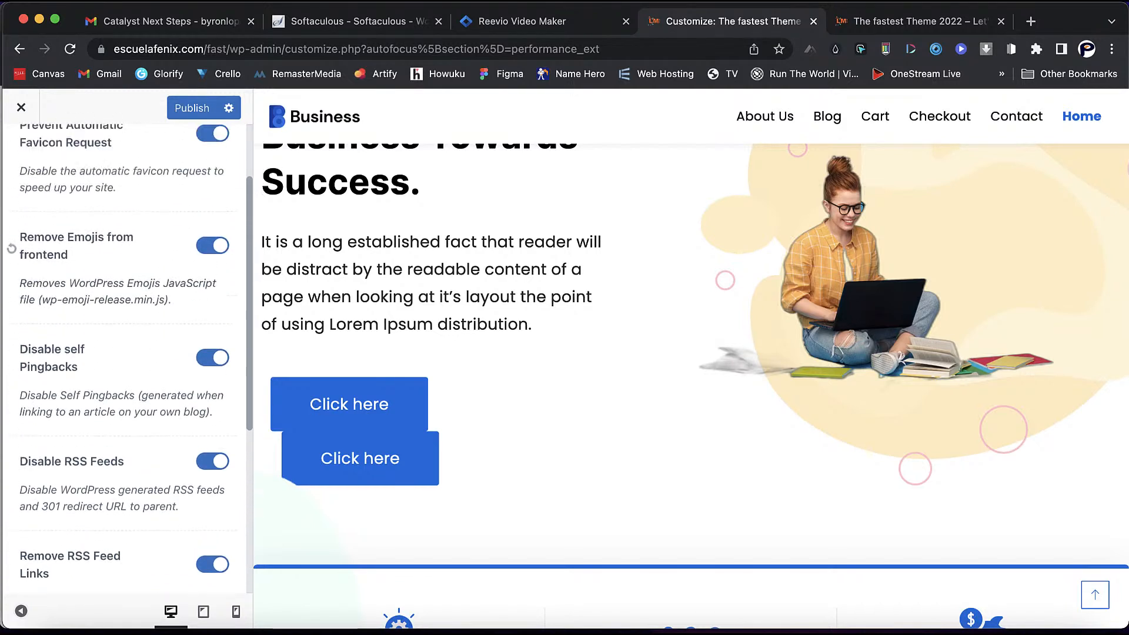
click(20, 154)
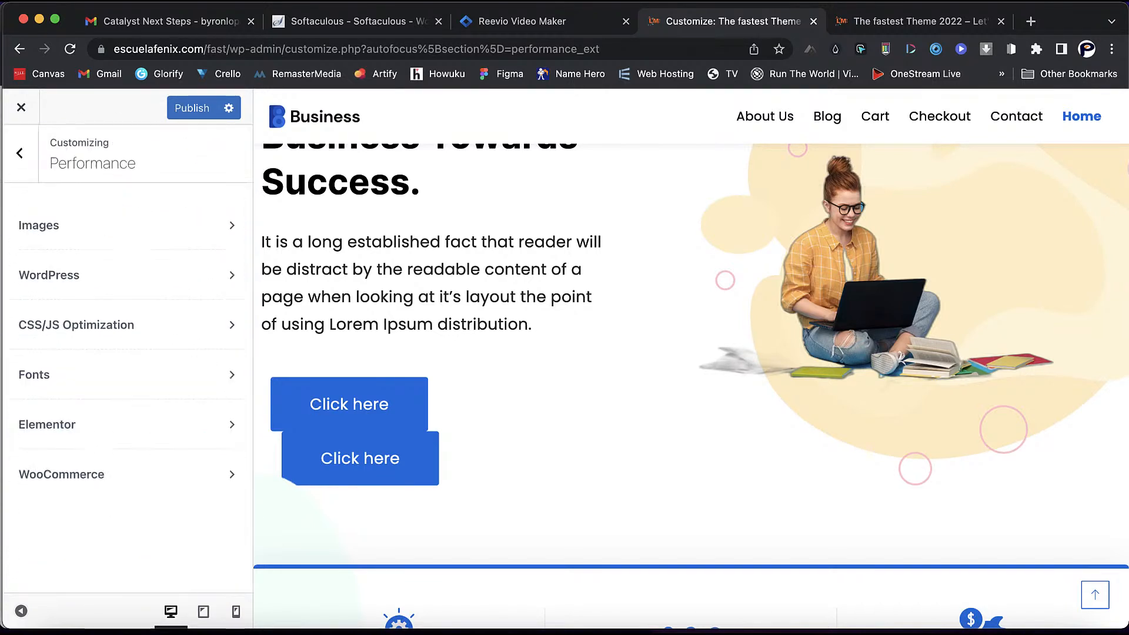
- Look over the CSS/JS Optimization options, then view the Fonts settings down to Flush Local Fonts Cache
click(78, 325)
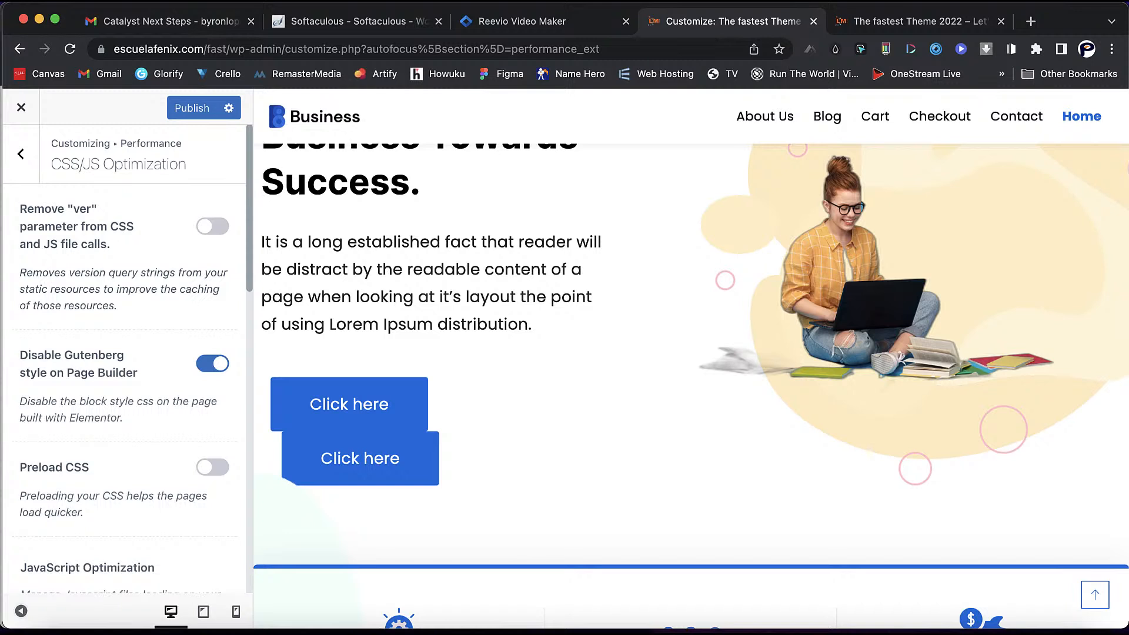
scroll(125, 353, down, 3)
scroll(125, 353, up, 3)
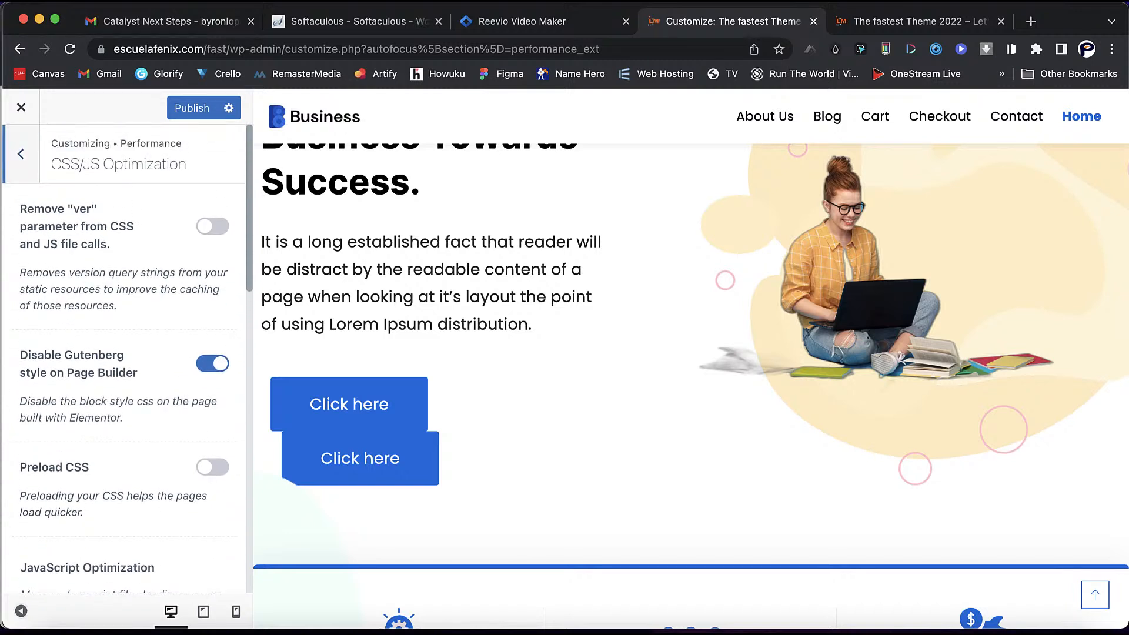
click(21, 153)
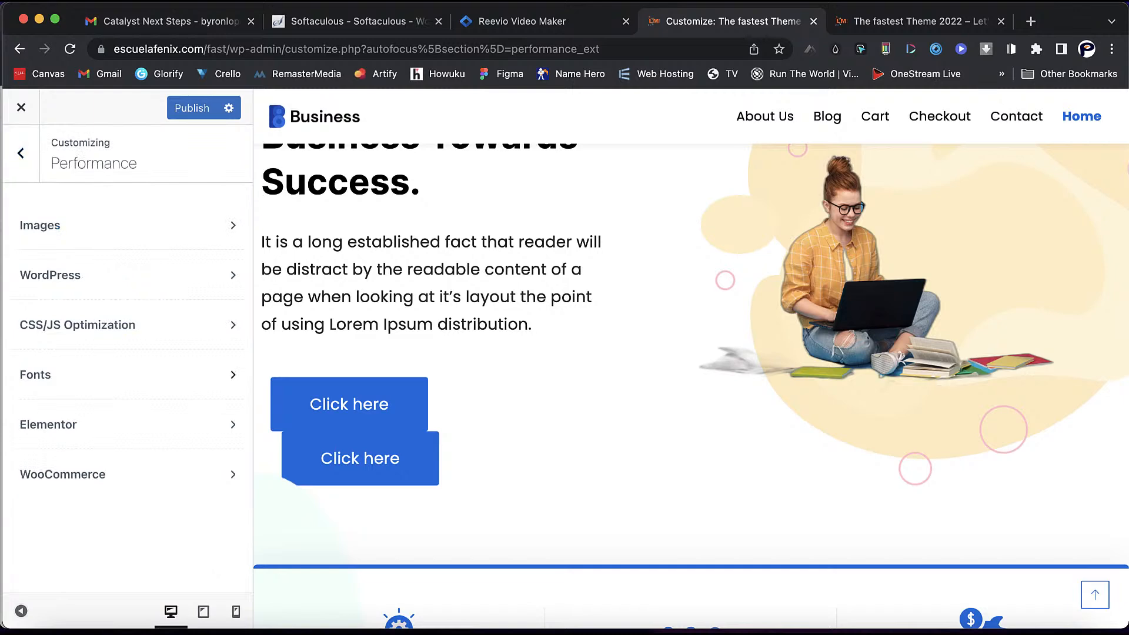
click(117, 375)
scroll(125, 353, down, 2)
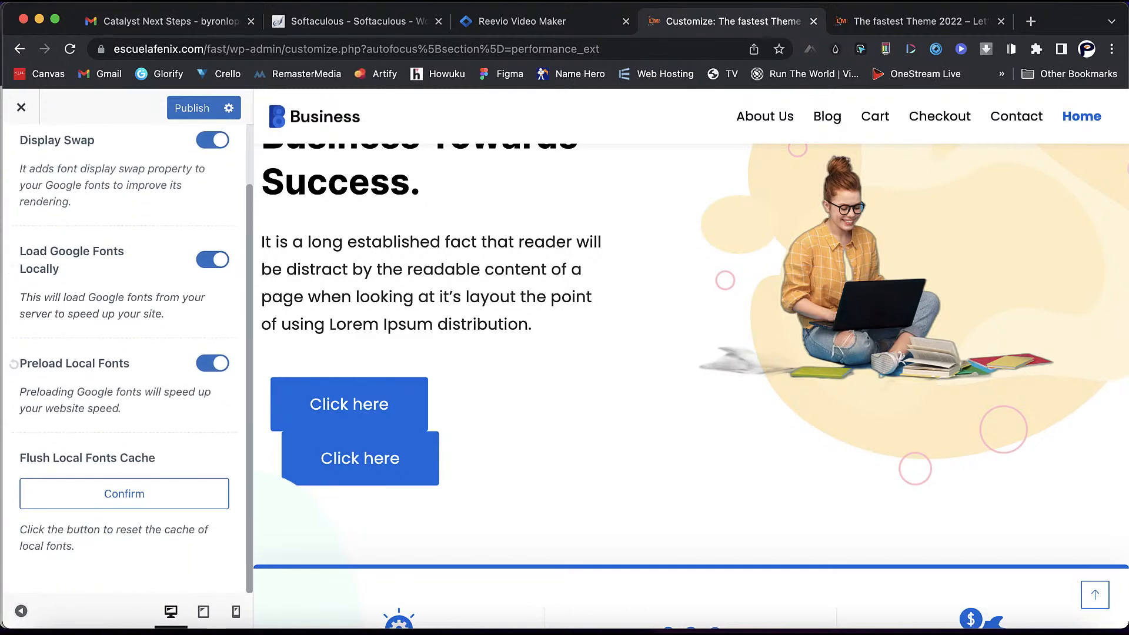
- Flush the local fonts cache, accept the Customizer reload, and return to Extensions > Performance
click(124, 494)
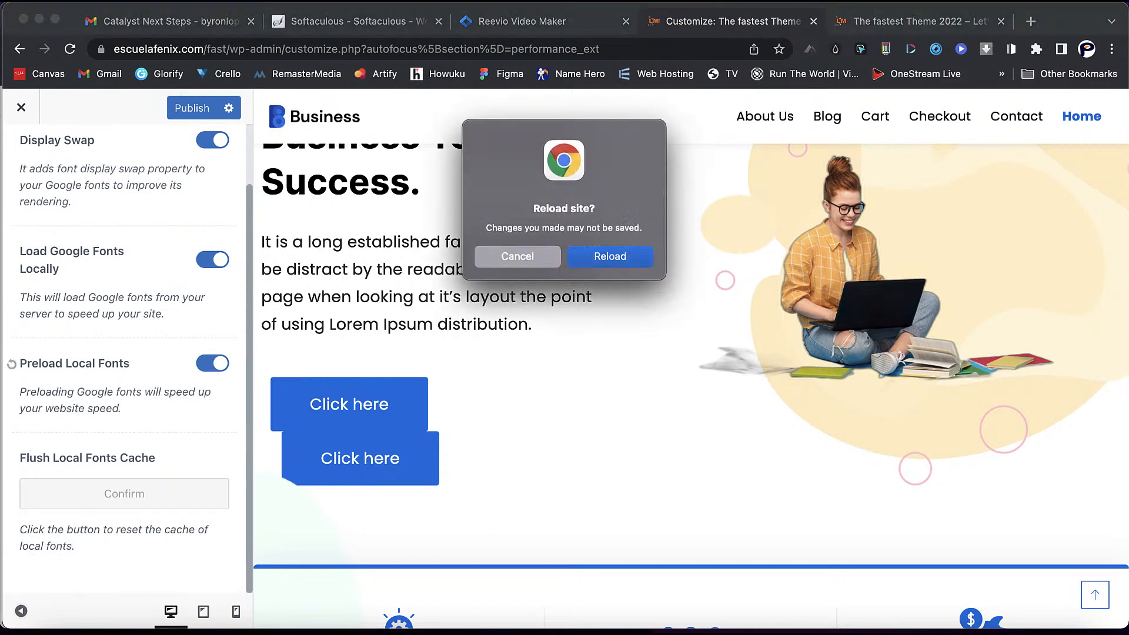
key(Return)
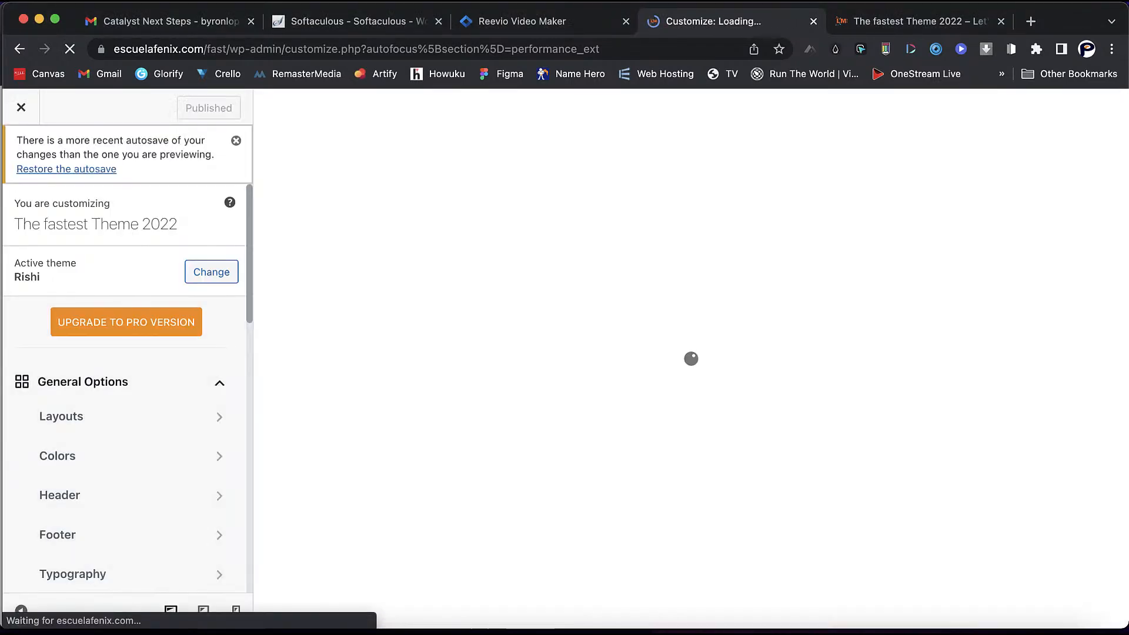
scroll(118, 456, down, 4)
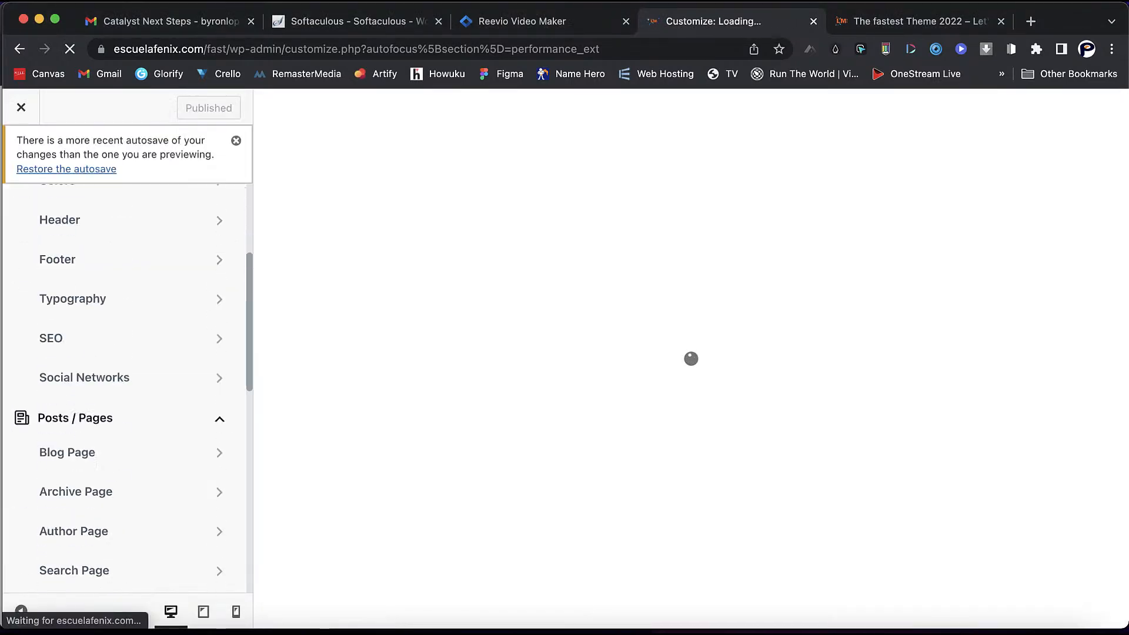
scroll(118, 470, down, 6)
click(117, 512)
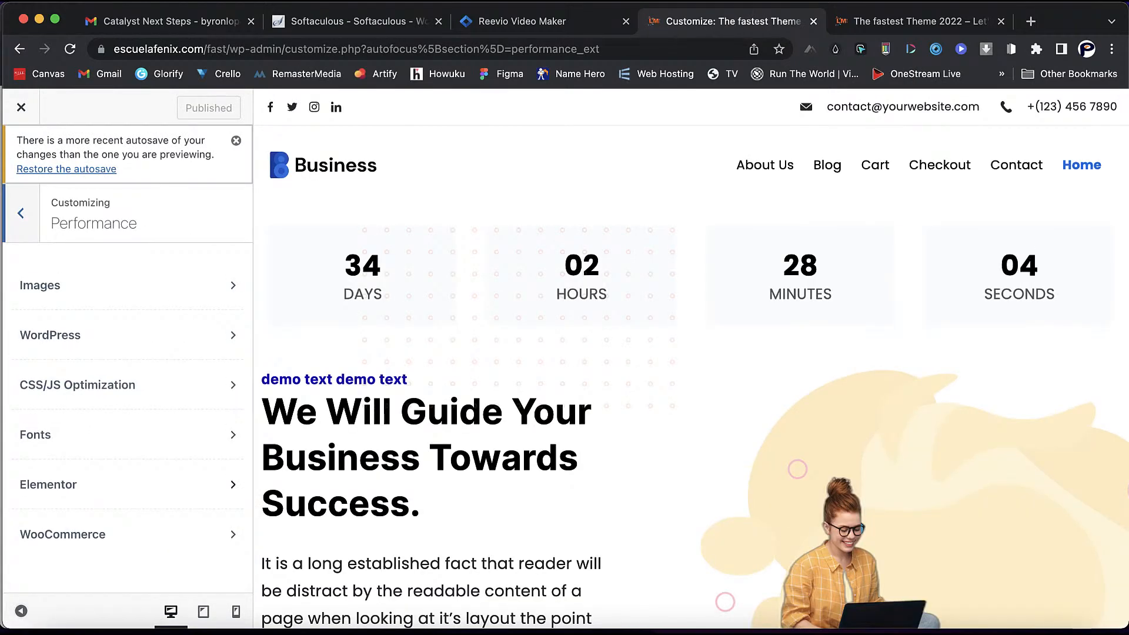
click(126, 485)
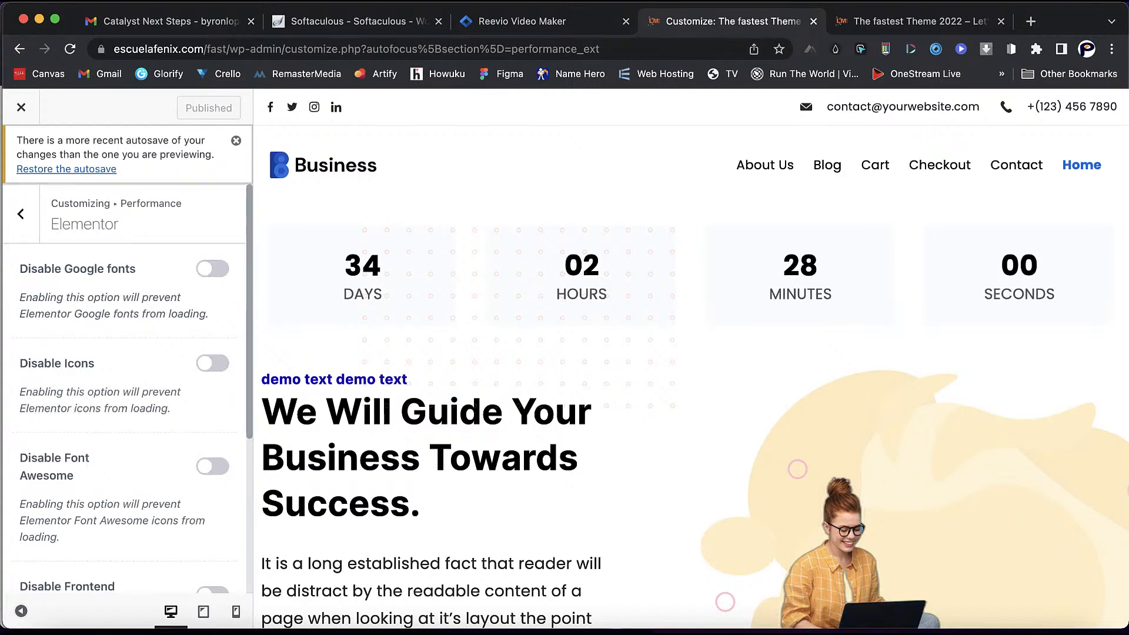
click(212, 269)
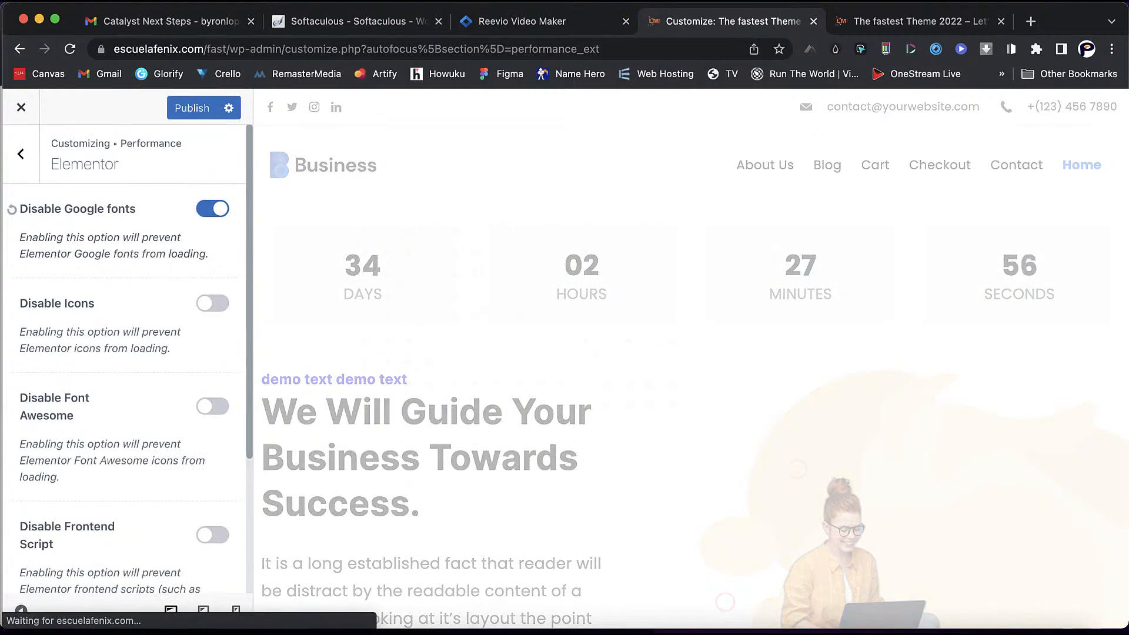
scroll(691, 359, down, 7)
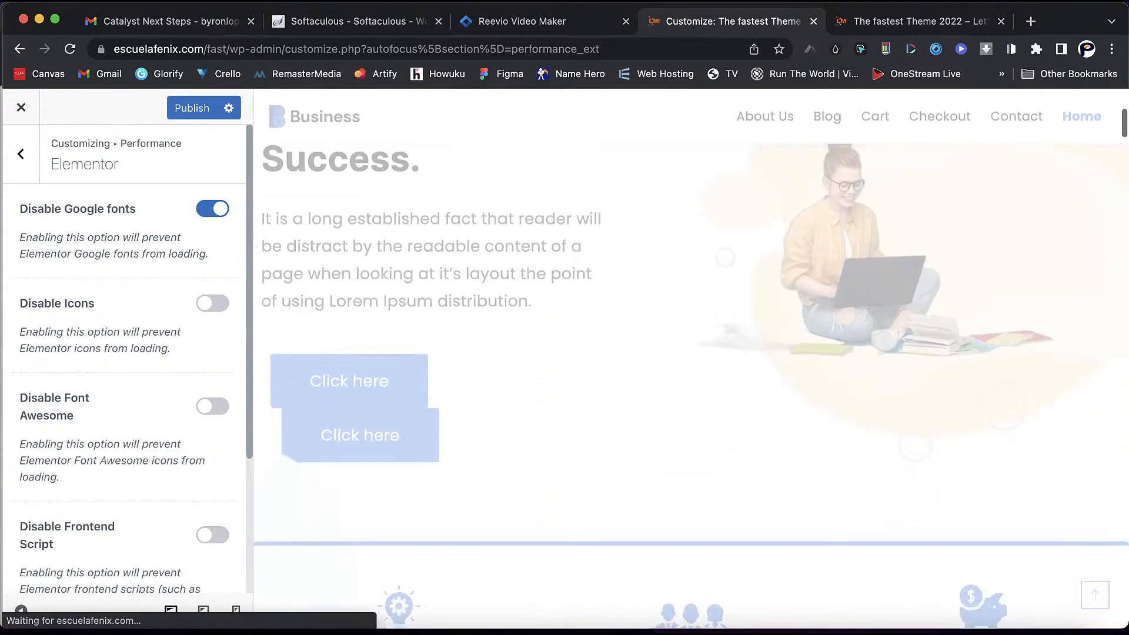
scroll(691, 359, down, 5)
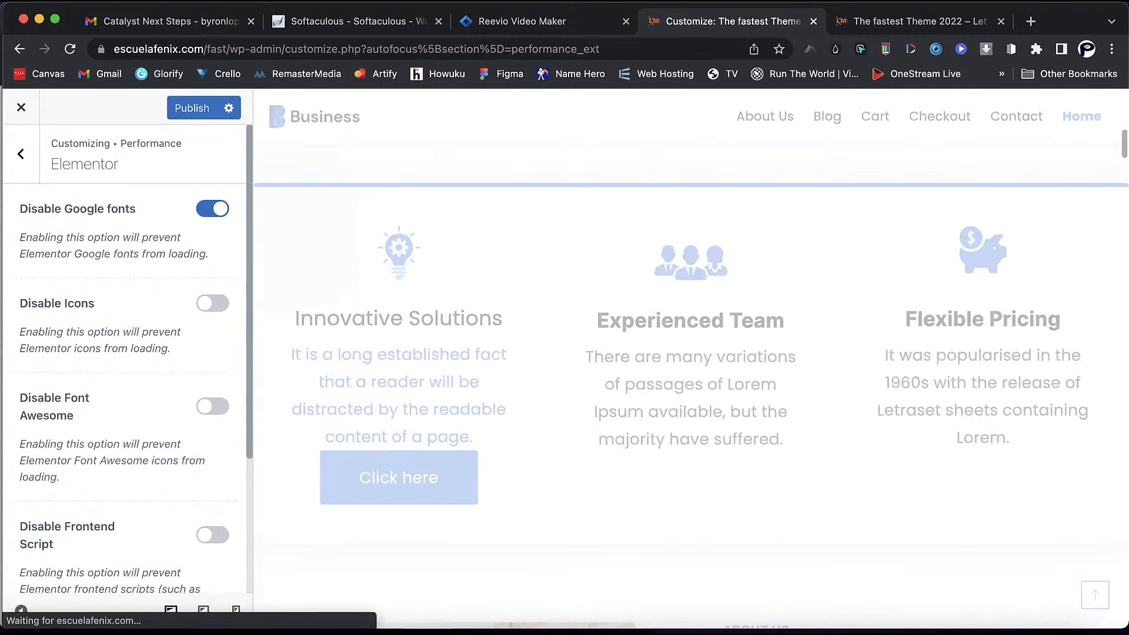
click(212, 303)
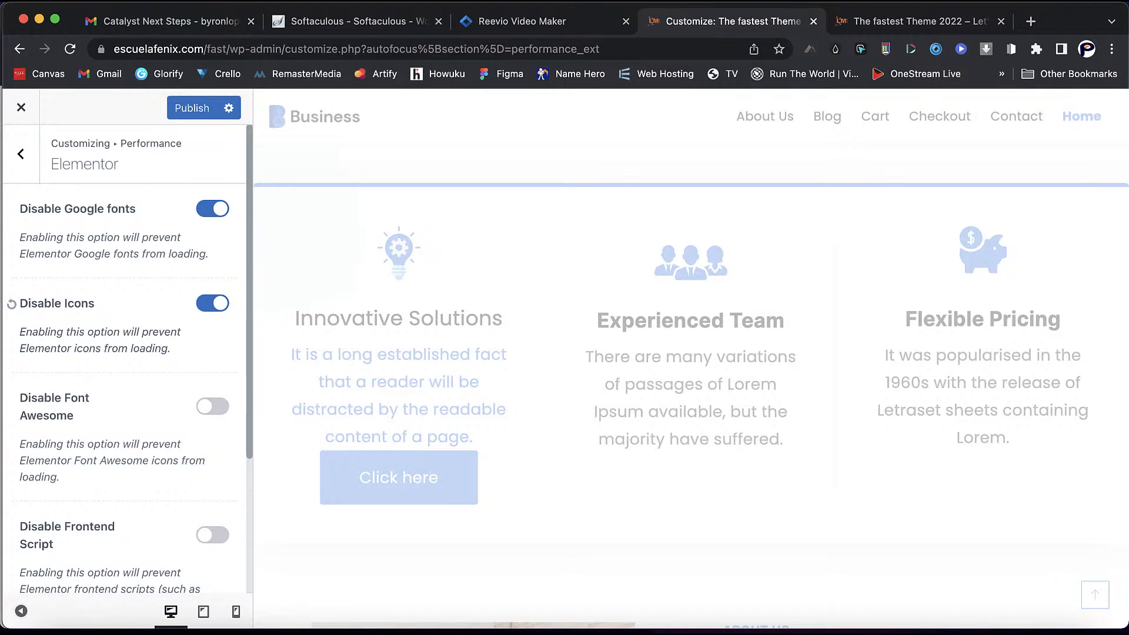
click(212, 406)
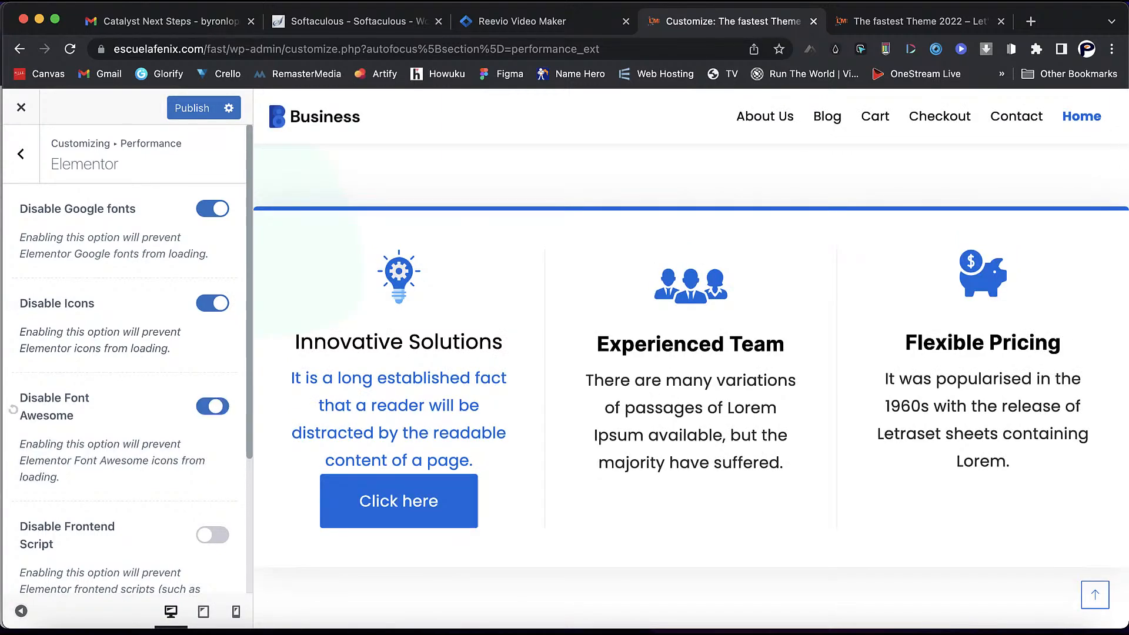
click(212, 535)
scroll(212, 535, down, 3)
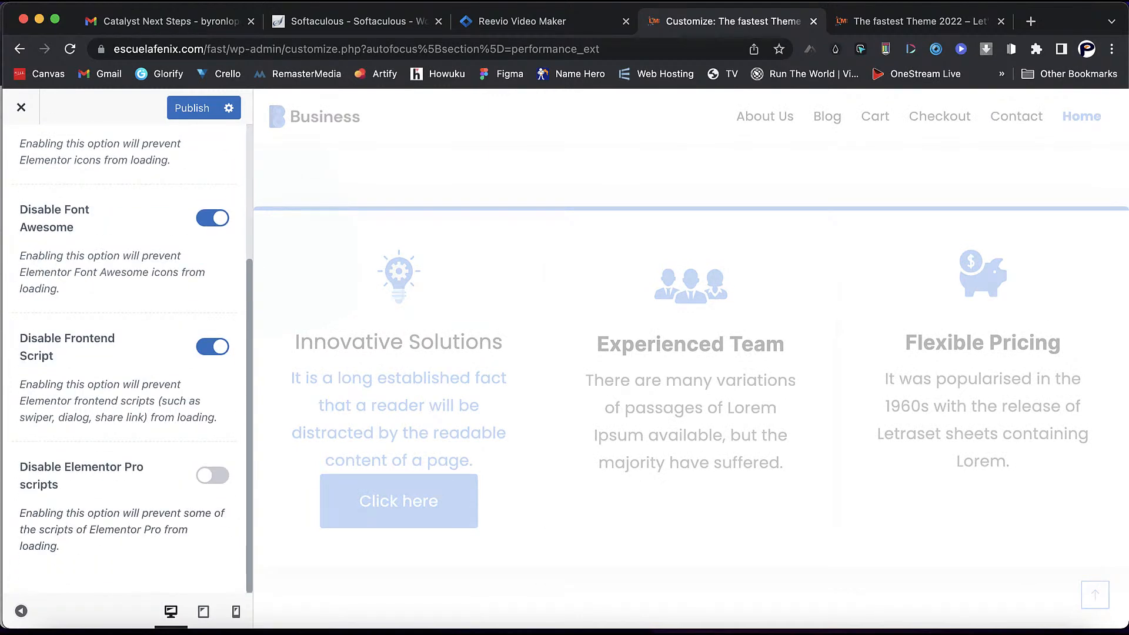
click(212, 475)
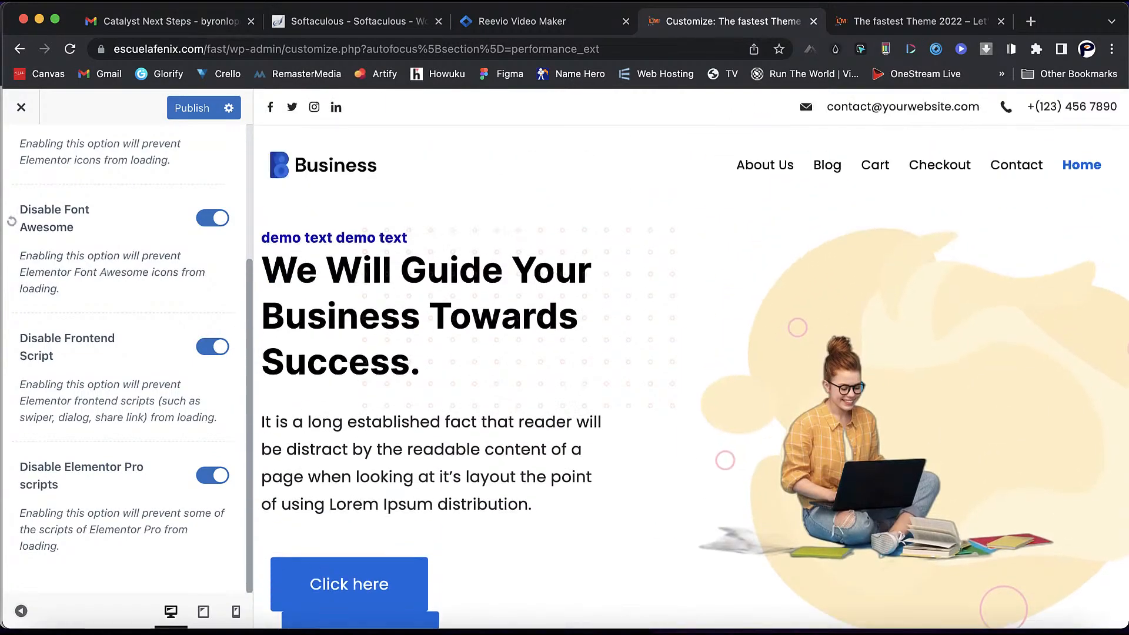
click(212, 218)
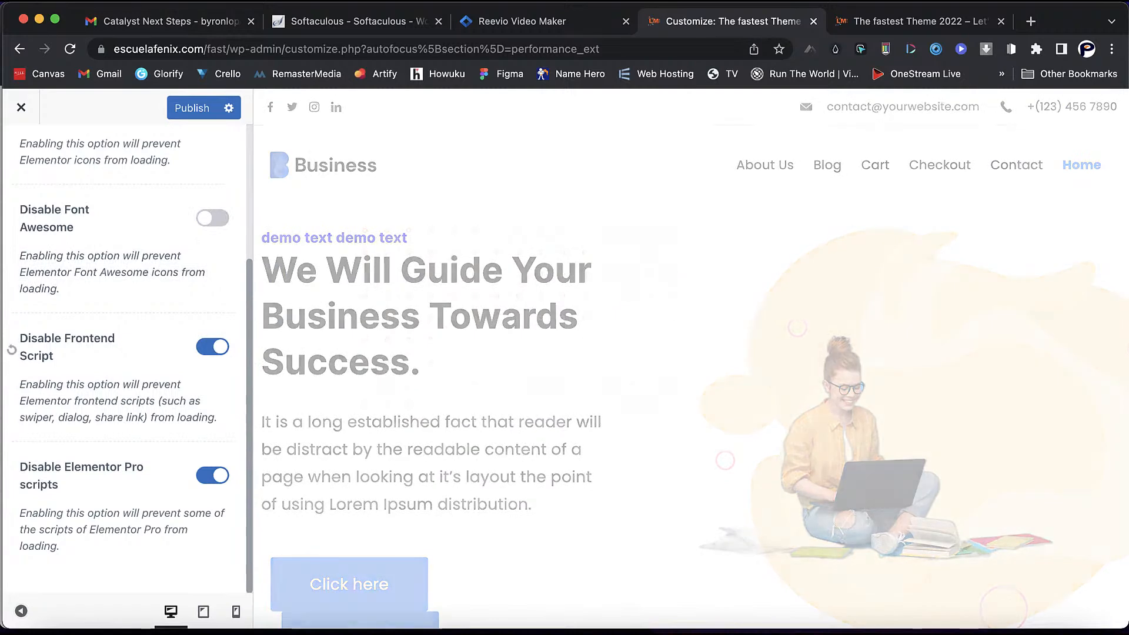
click(213, 347)
click(212, 476)
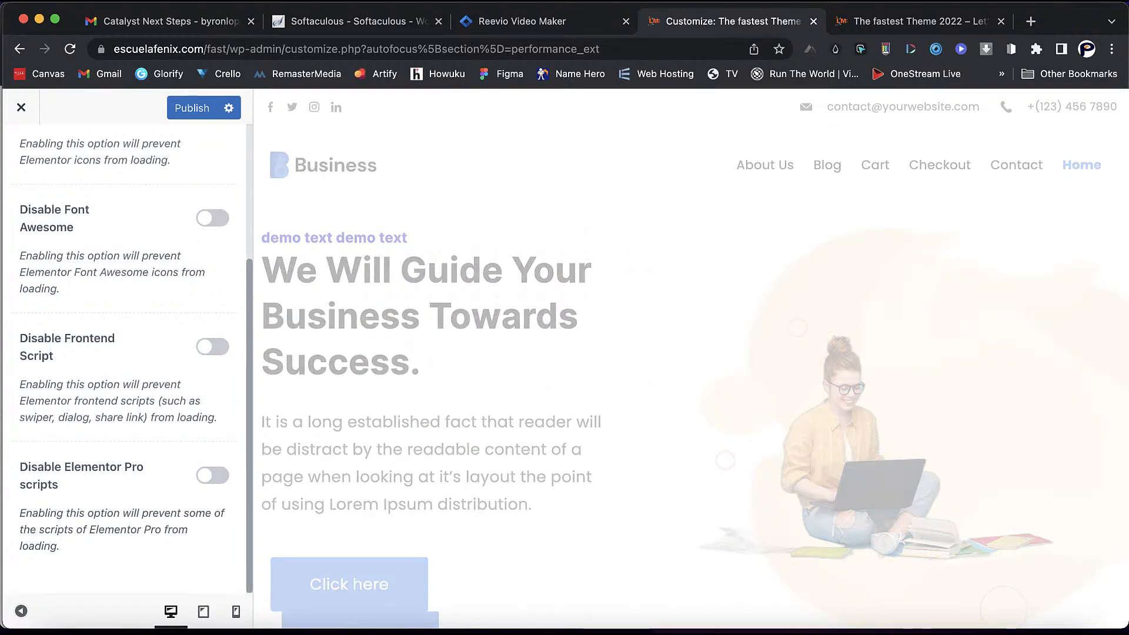
scroll(125, 358, up, 4)
click(213, 303)
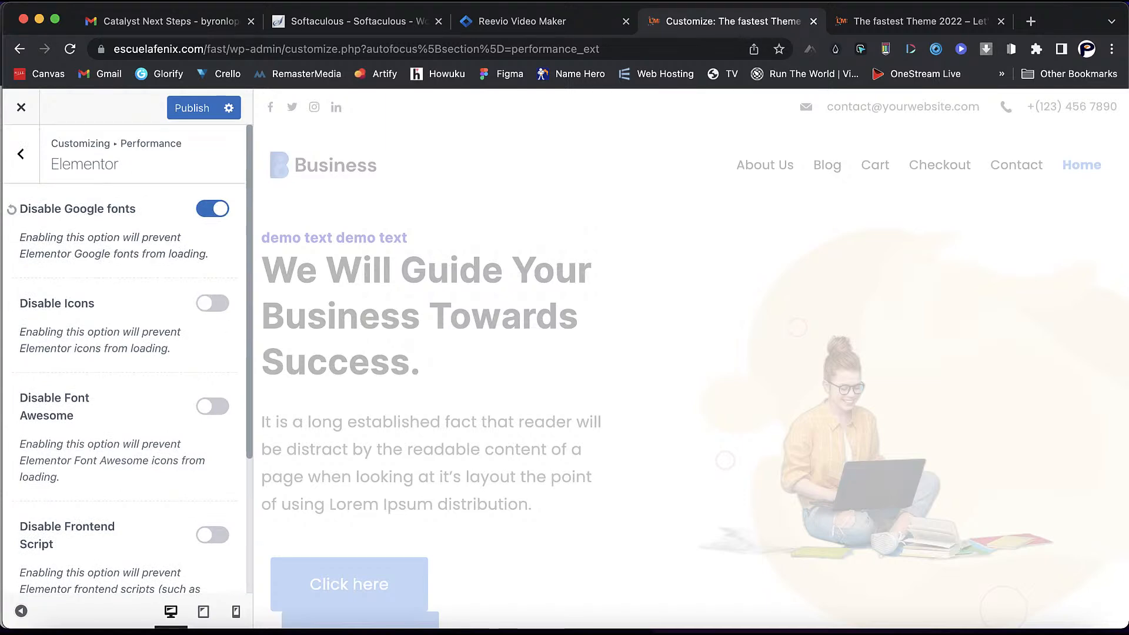
click(213, 208)
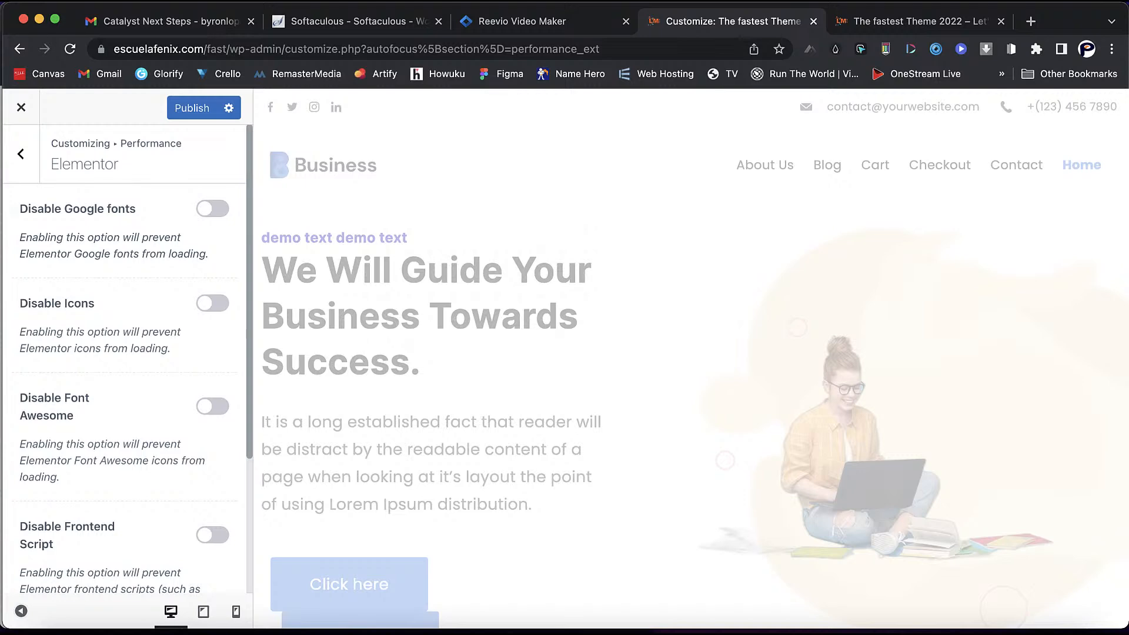
- Review the WooCommerce performance options, then view the live Business home page in 'The fastest Theme 2022' tab
click(20, 154)
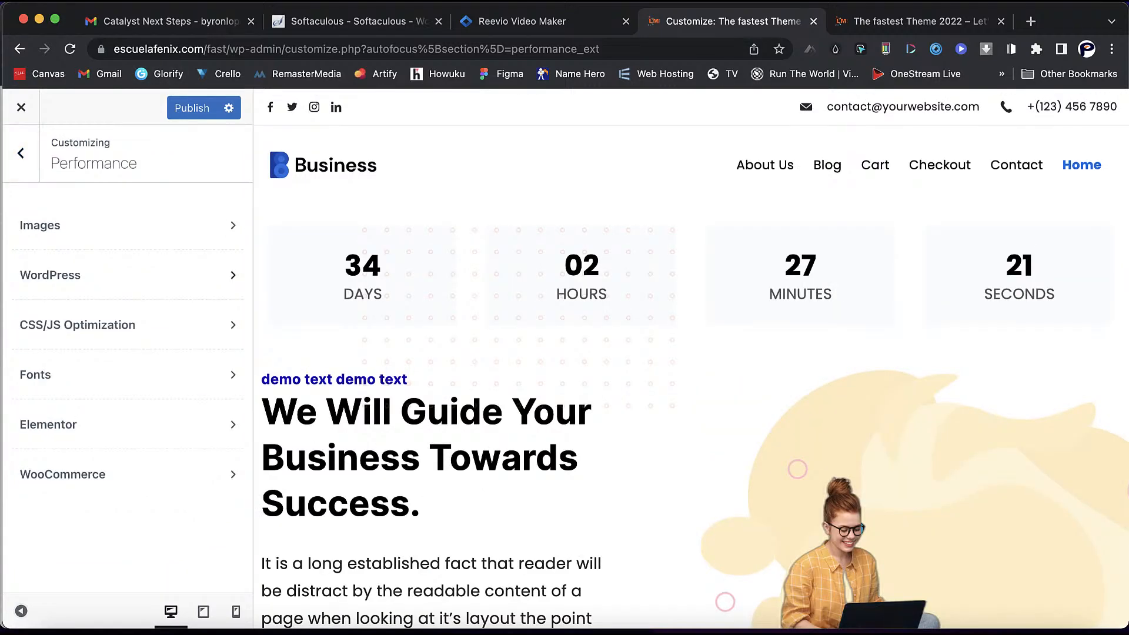
click(127, 475)
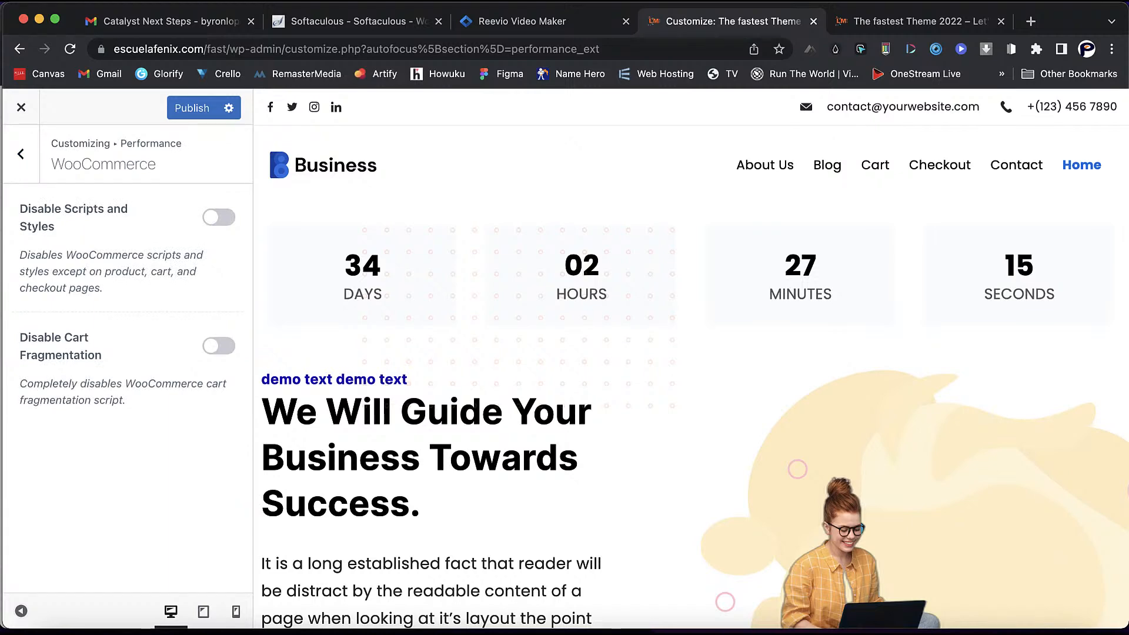
click(21, 154)
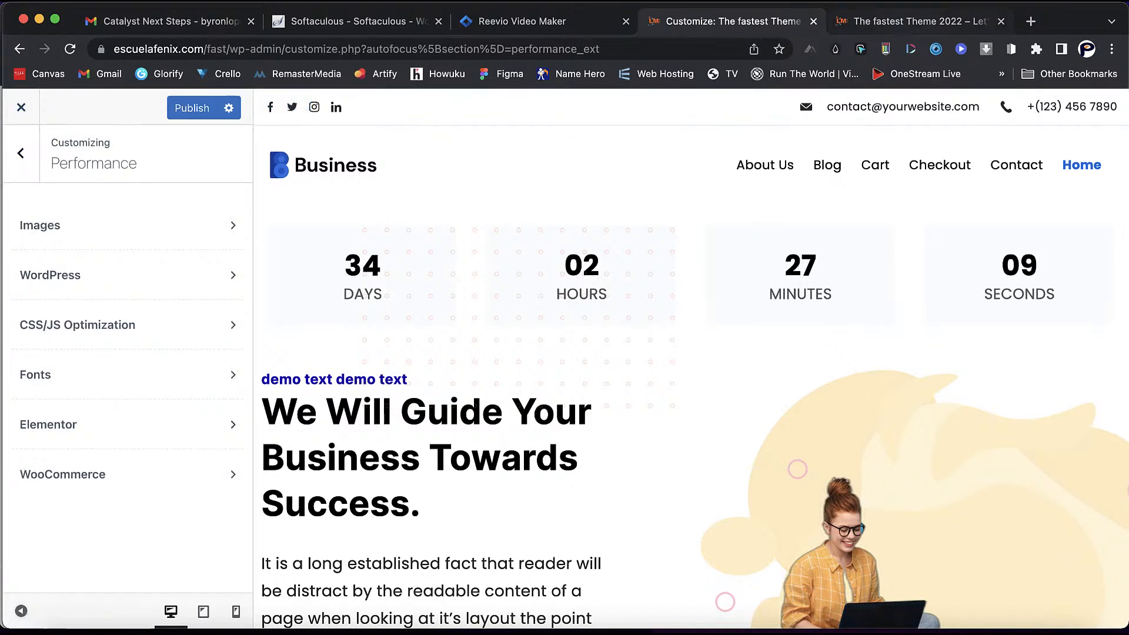
click(917, 21)
scroll(564, 371, down, 1)
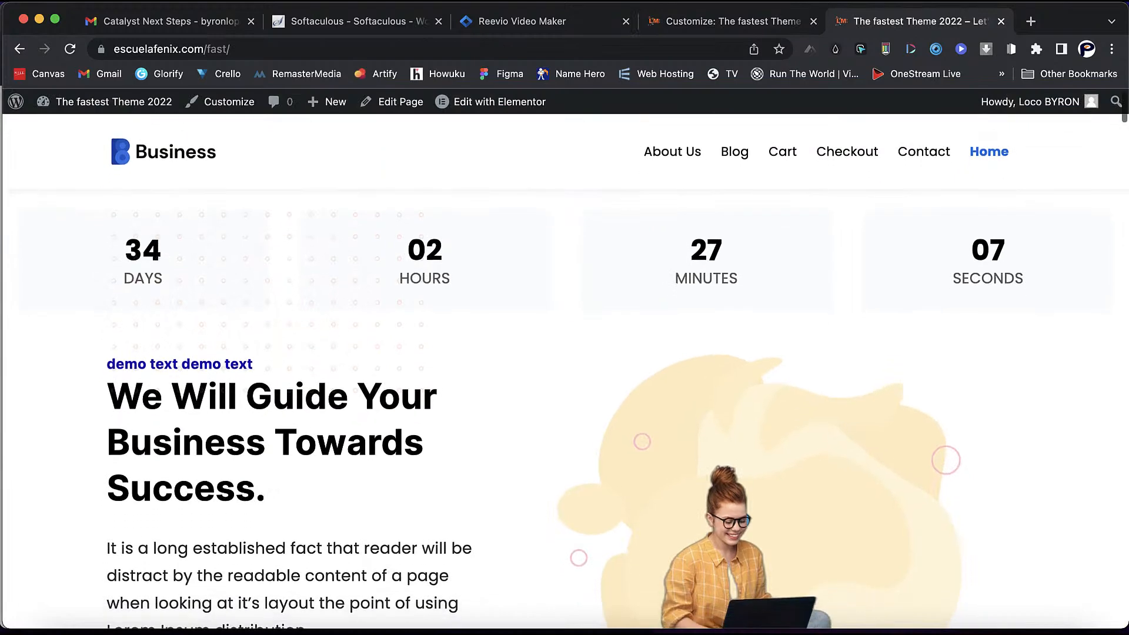